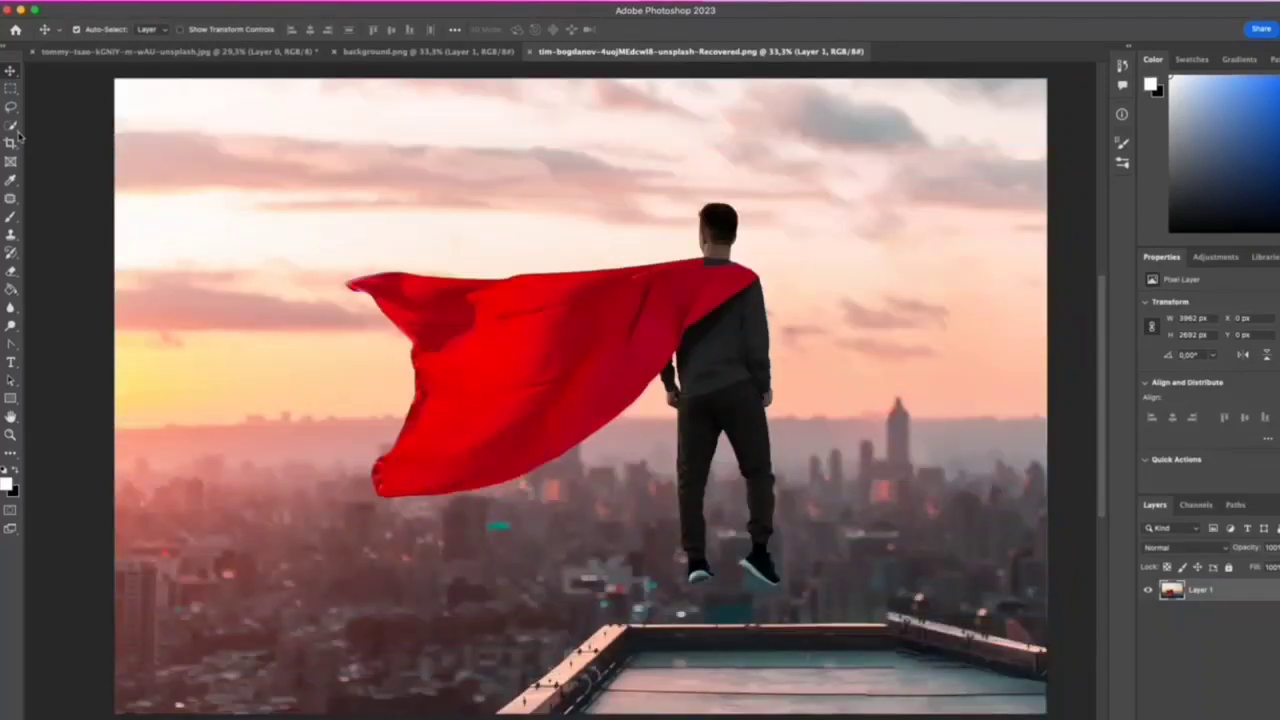
- Choose the Spot Healing Brush tool for the cracked wall photo
right_click(10, 197)
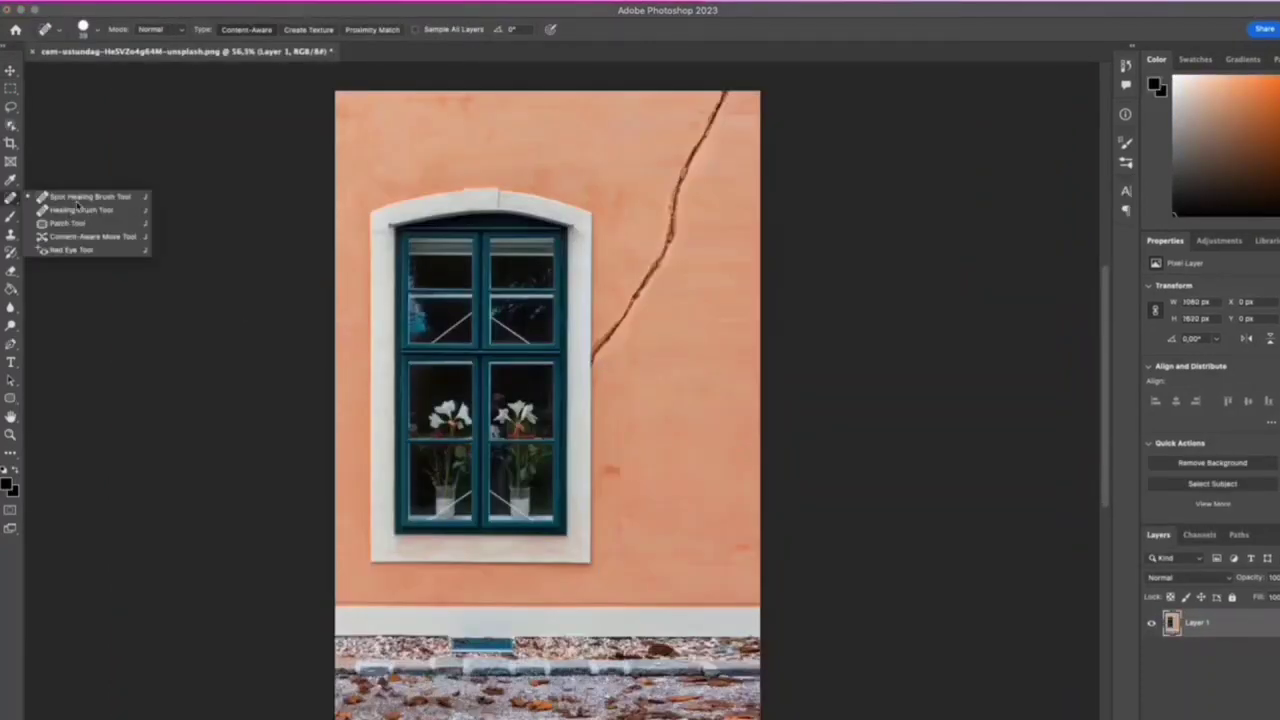
left_click(80, 200)
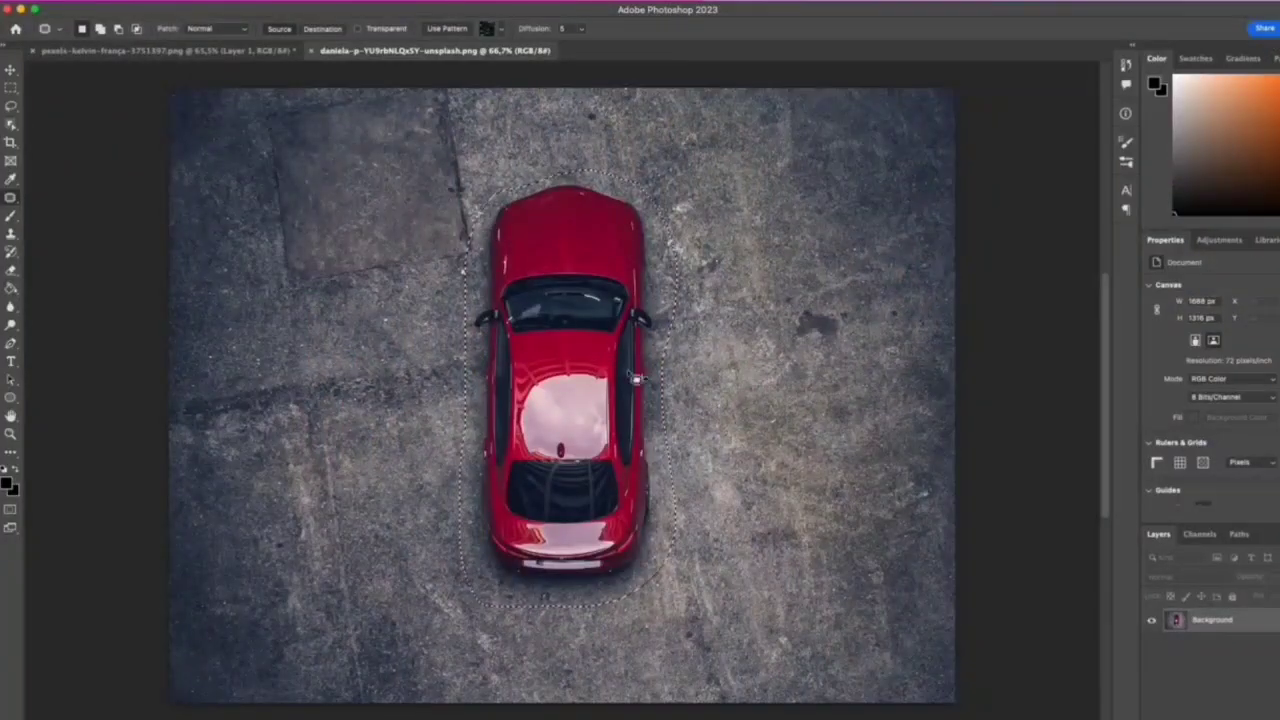
- Patch the selected red car with the empty concrete beside it
left_click_drag(636, 378, 793, 378)
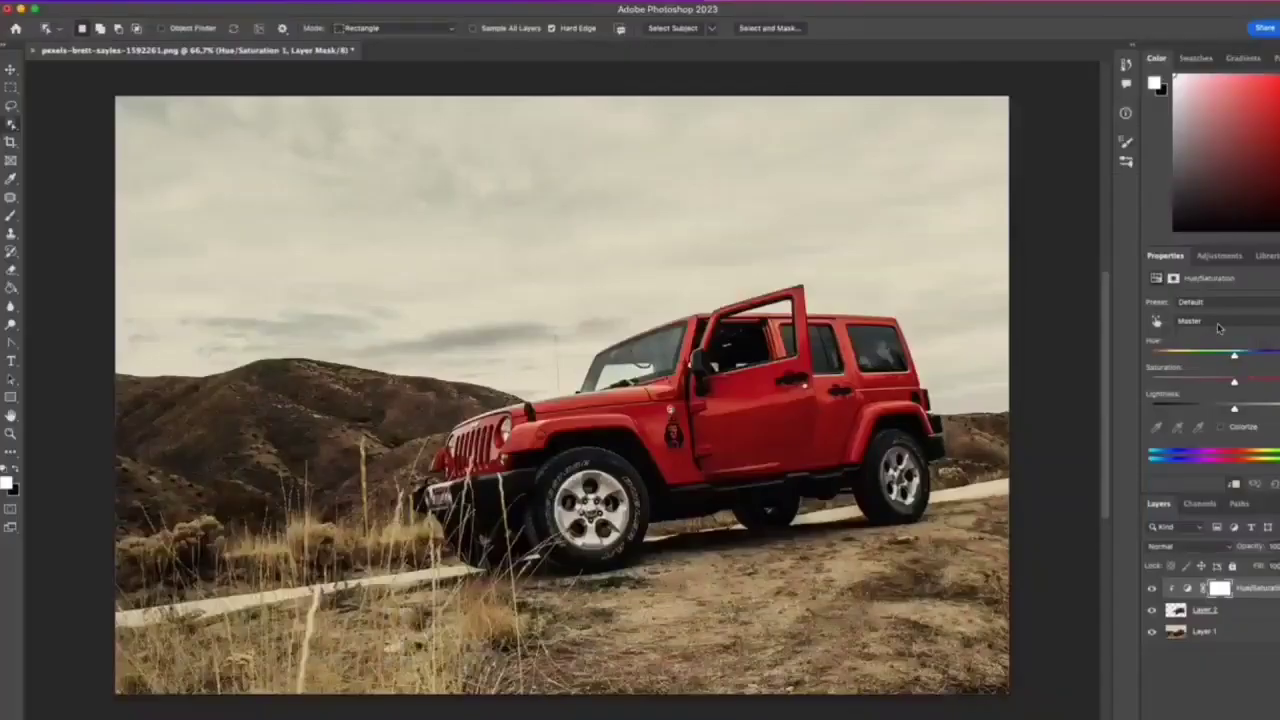
- Restrict the Jeep's Hue/Saturation adjustment to a single color range and shift its hue slightly
left_click(1222, 324)
left_click(1210, 340)
mouse_move(1234, 356)
left_mouse_down()
mouse_move(1261, 357)
mouse_move(1238, 357)
left_mouse_up()
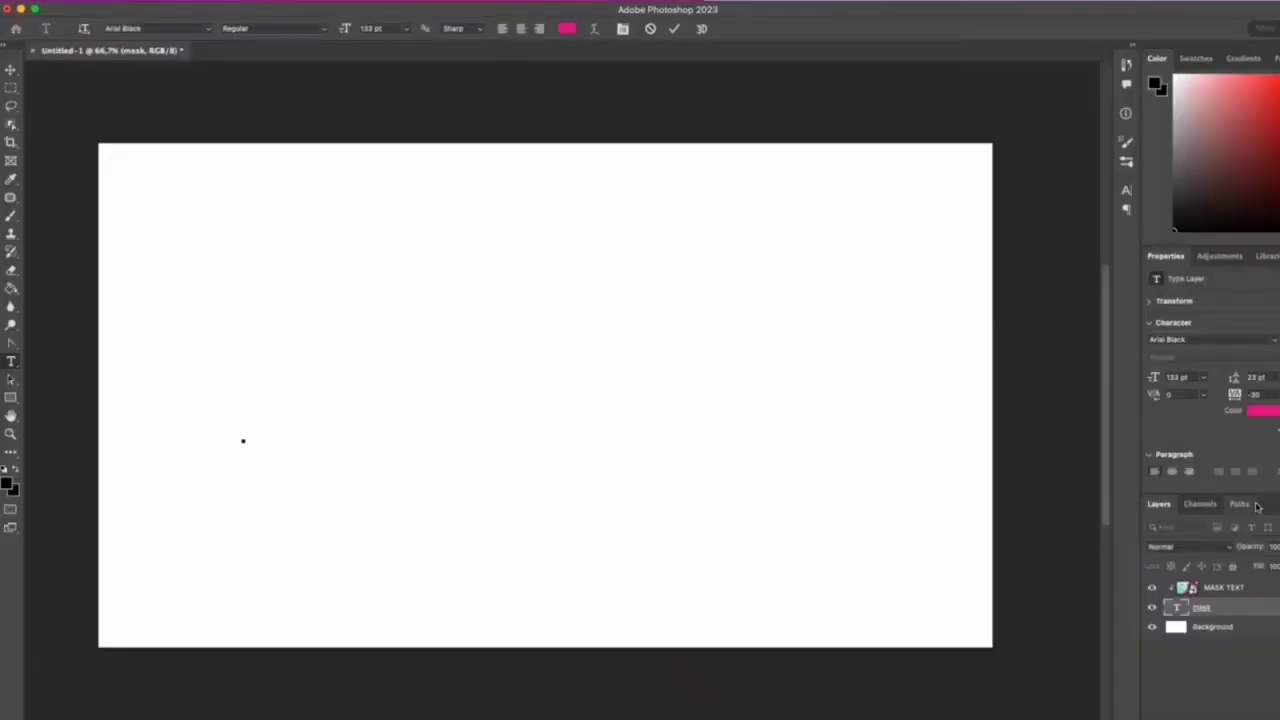
- Enter the text DESIGN on the text layer beneath the clipped MASK TEXT image
type("DESIGN")
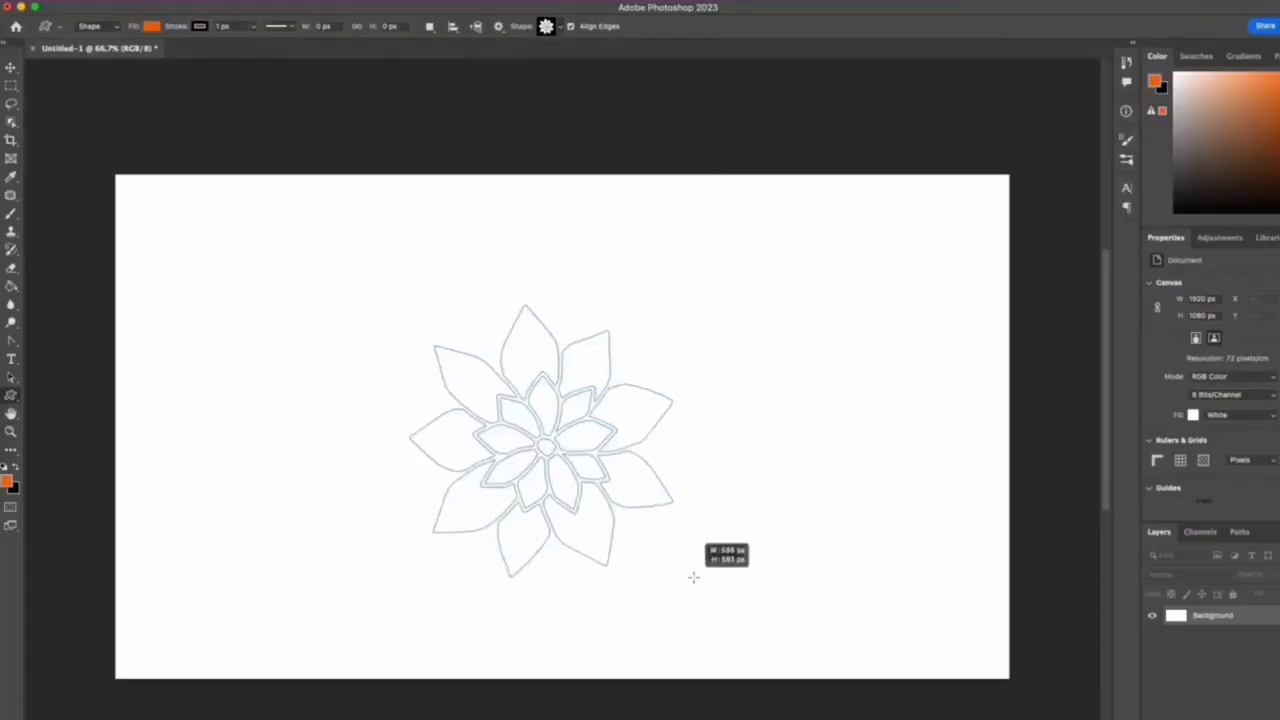
- Draw a flower shape about 566 by 583 px in the canvas center and fill it with a gradient from the Purples set
left_click_drag(691, 580, 675, 578)
left_click(1189, 410)
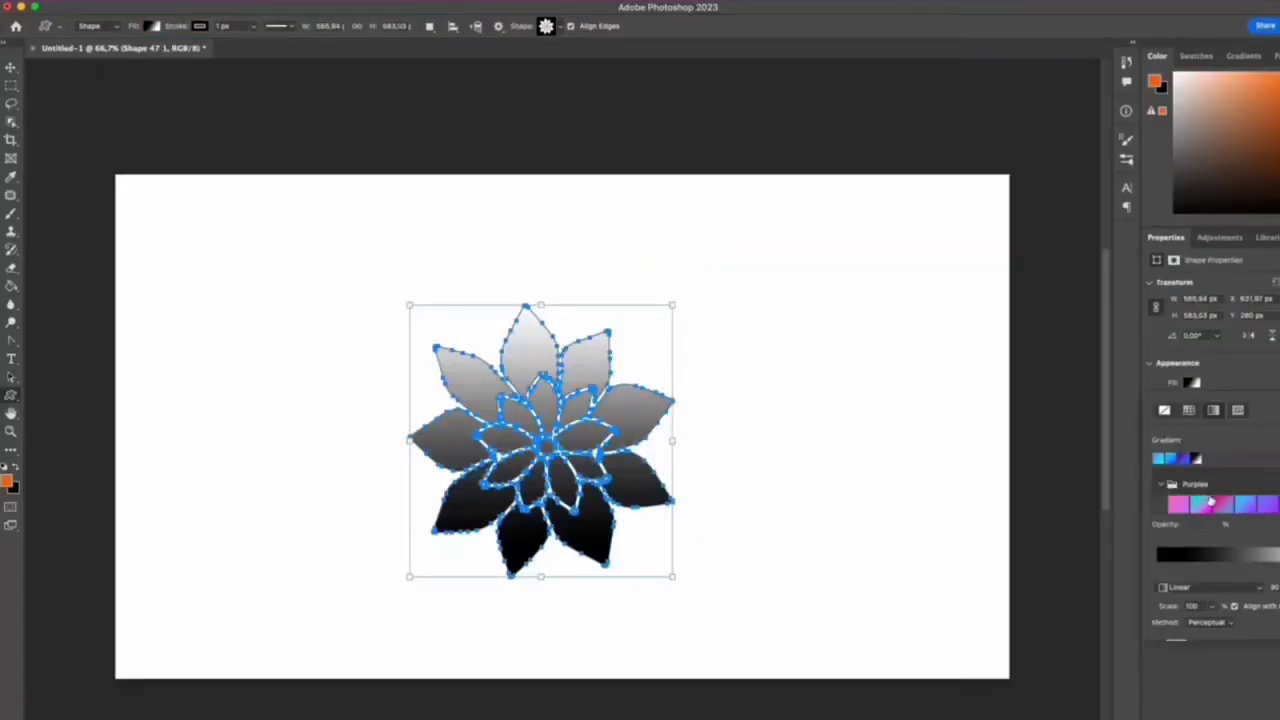
left_click(1220, 497)
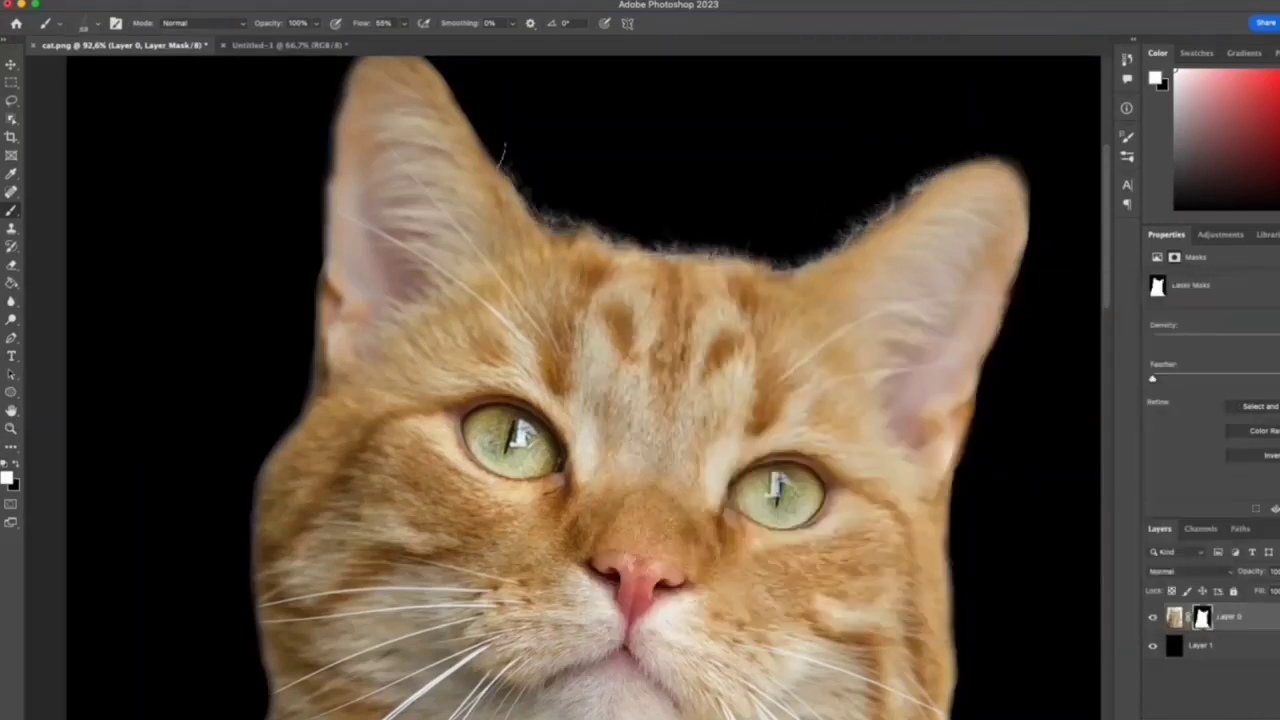
scroll(503, 150, "down", 10)
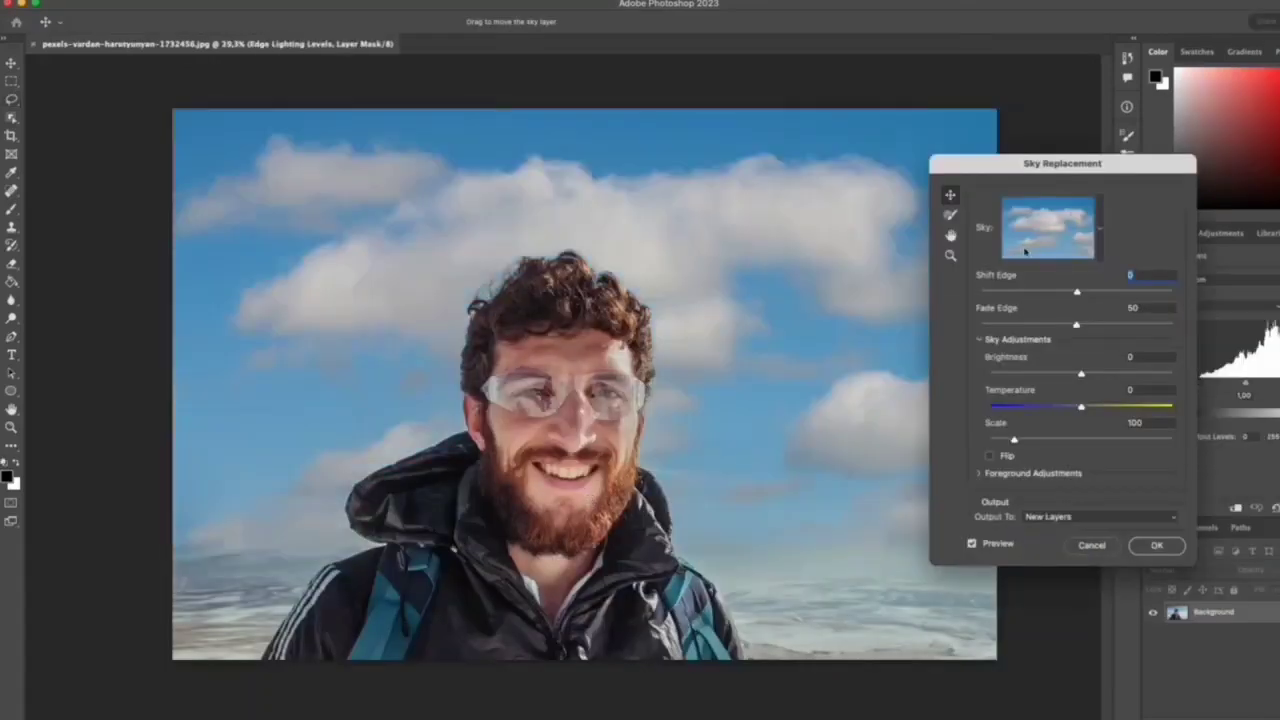
- Try several Sky Replacement presets, including a red sunset, behind the bearded man in the portrait
left_click(1026, 252)
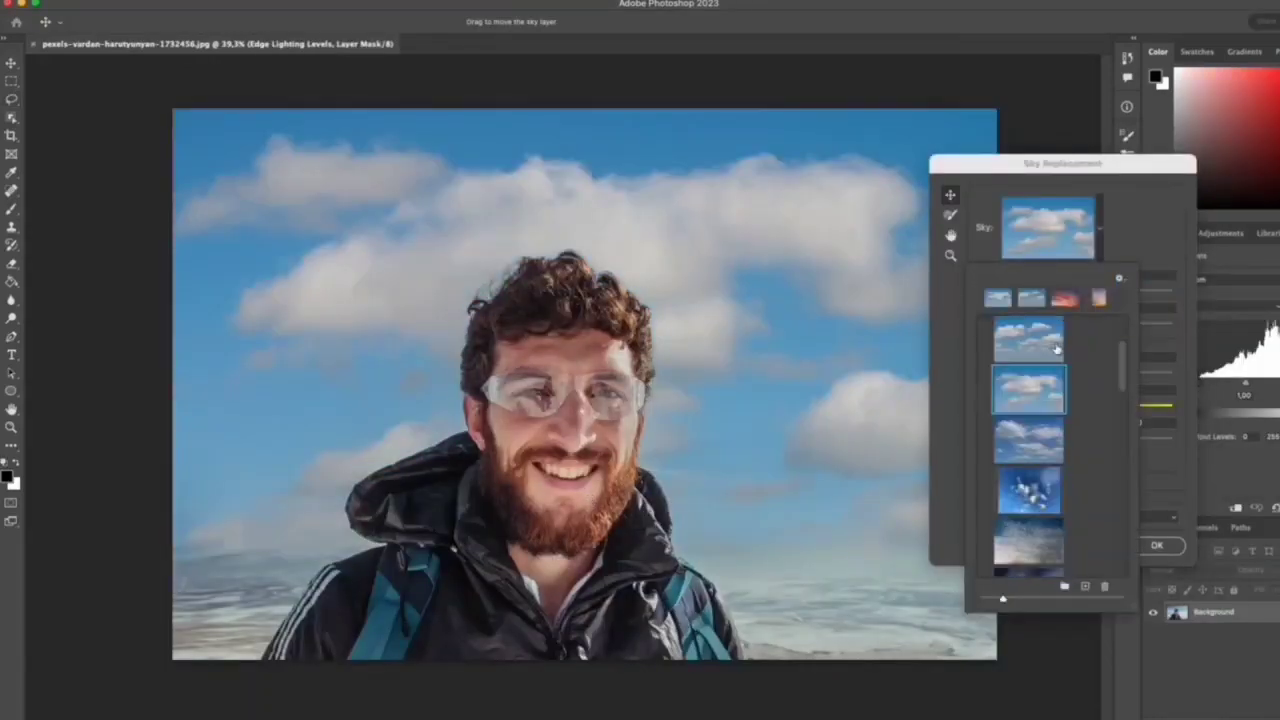
left_click(1066, 297)
scroll(1048, 418, "down", 5)
left_click(1034, 446)
left_click(1032, 497)
left_click(1032, 543)
scroll(1049, 355, "up", 5)
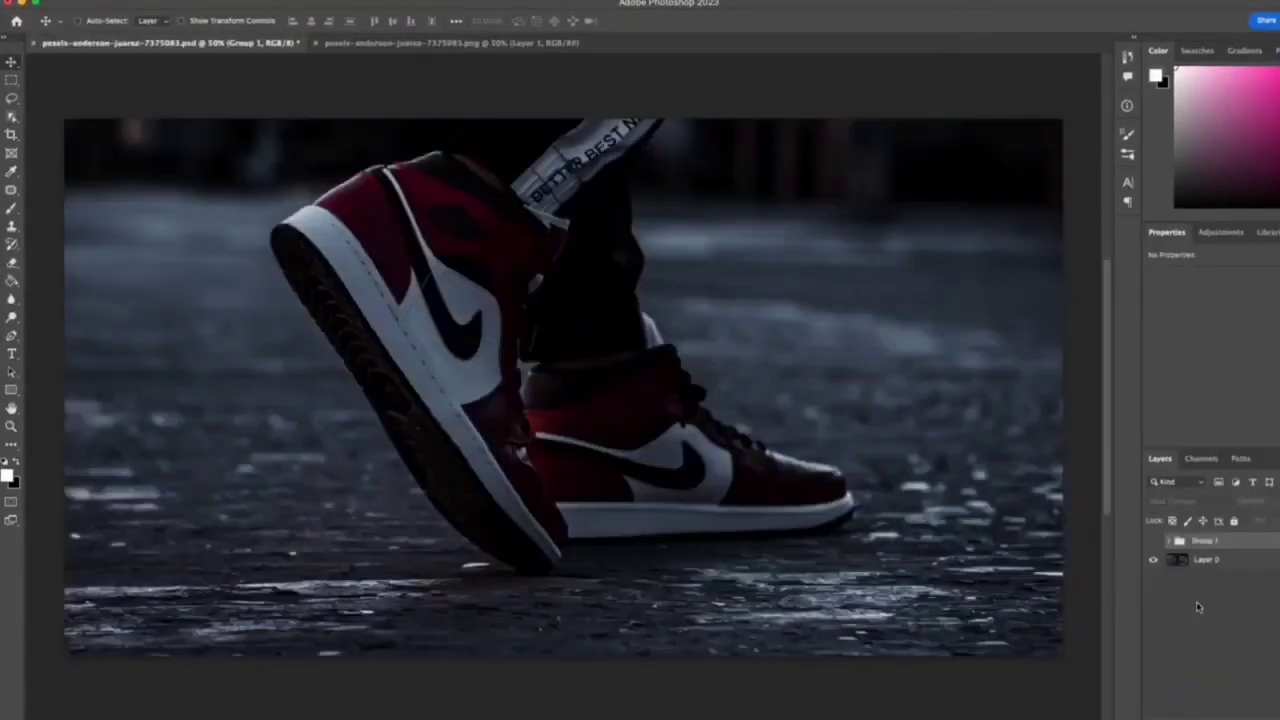
- Show the hidden Group 1 above the sneaker photo
left_click(1154, 541)
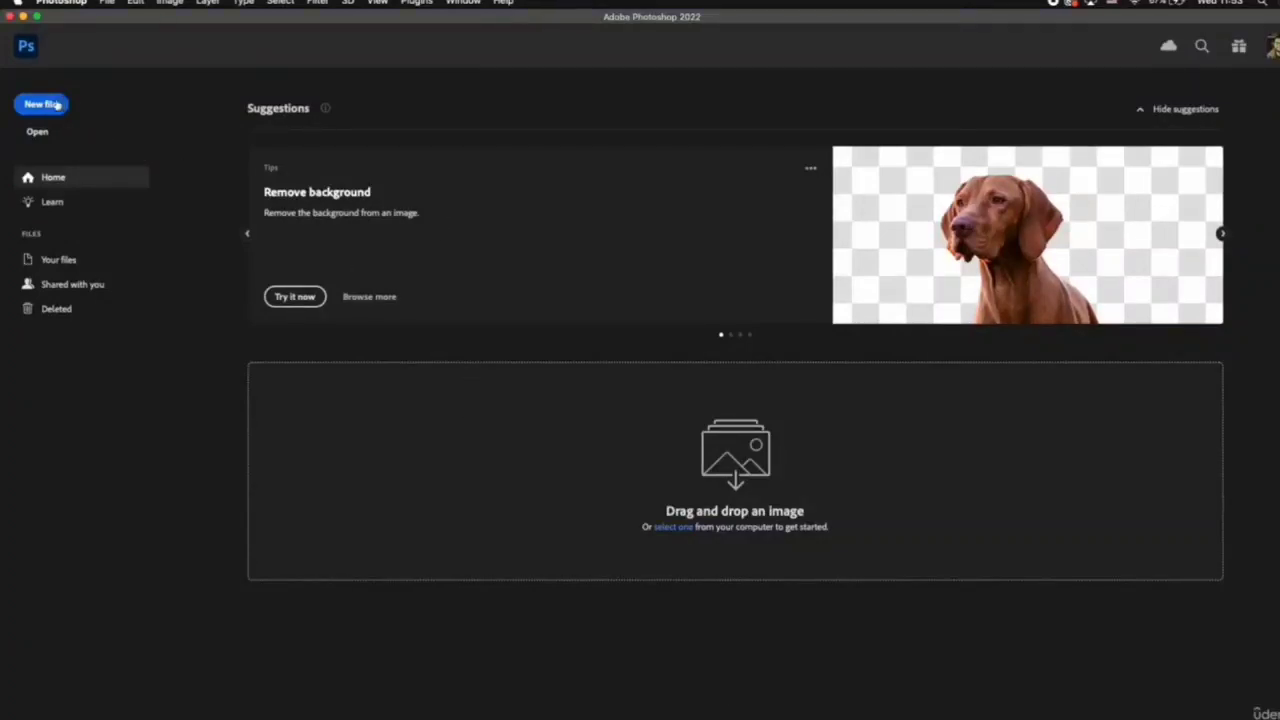
- Start a new document and examine the complete lists of Photo and Print blank document presets
left_click(105, 3)
left_click(120, 18)
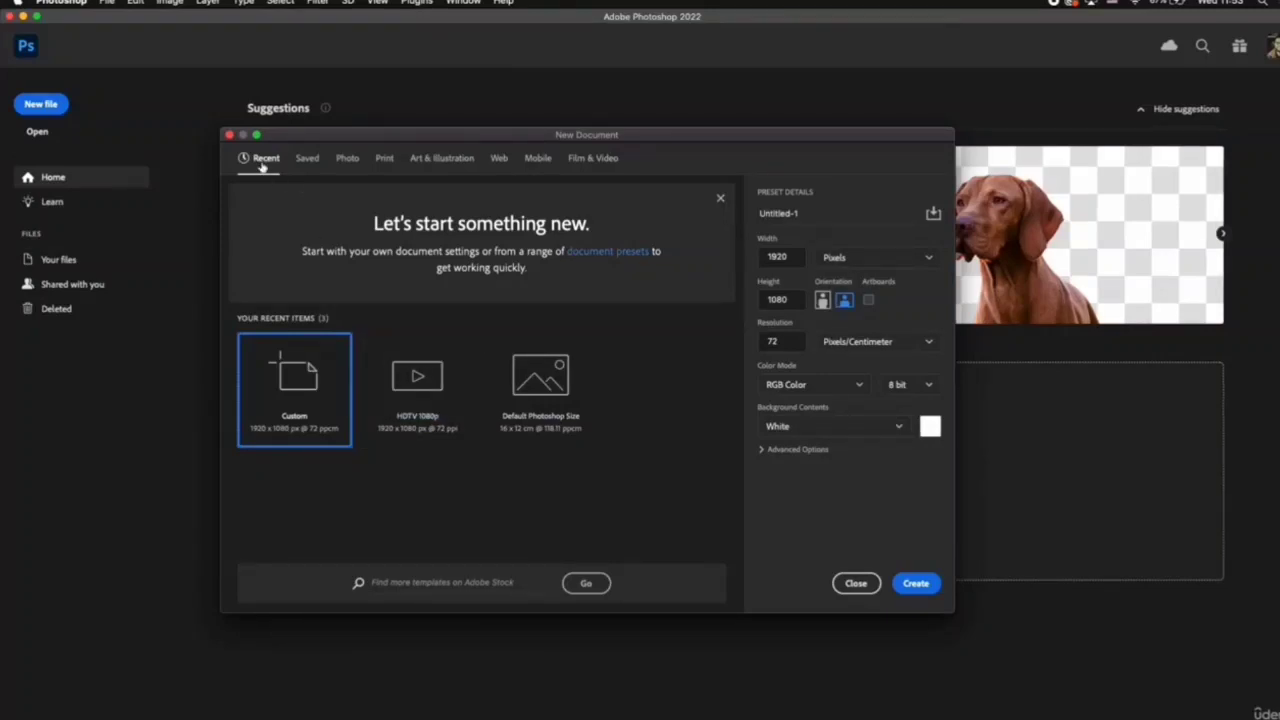
left_click(346, 159)
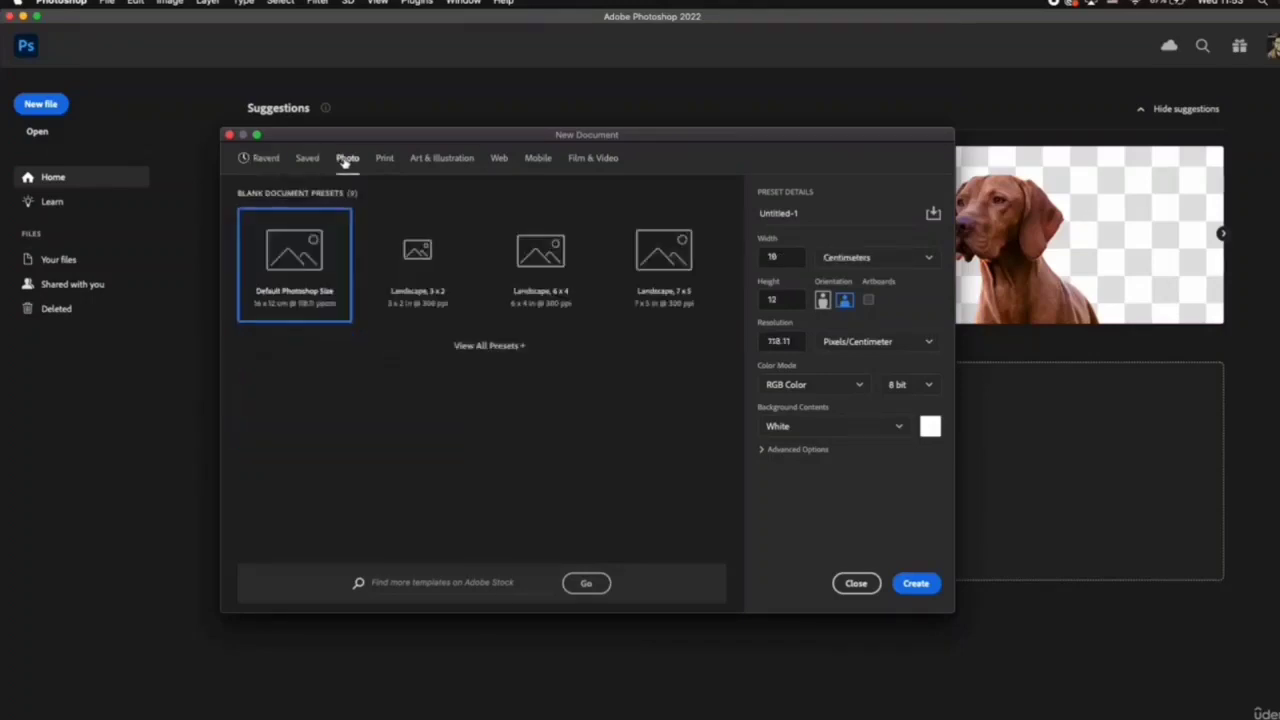
left_click(505, 348)
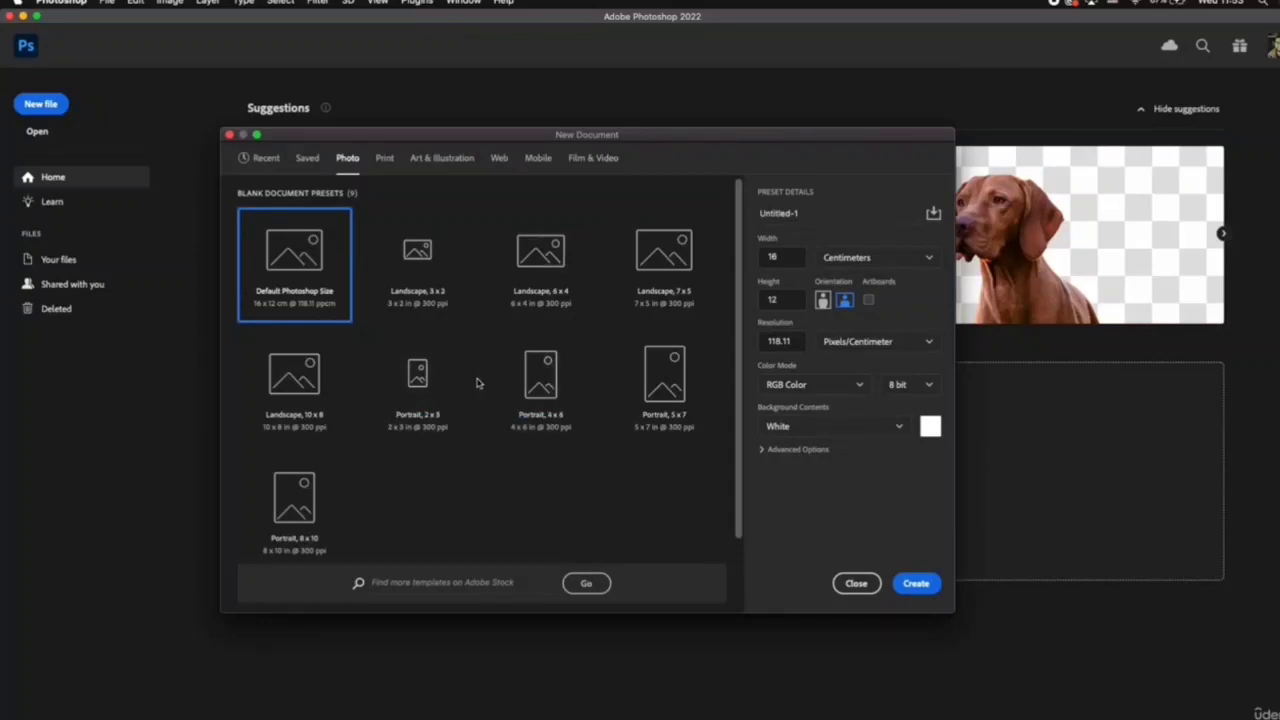
left_click(384, 159)
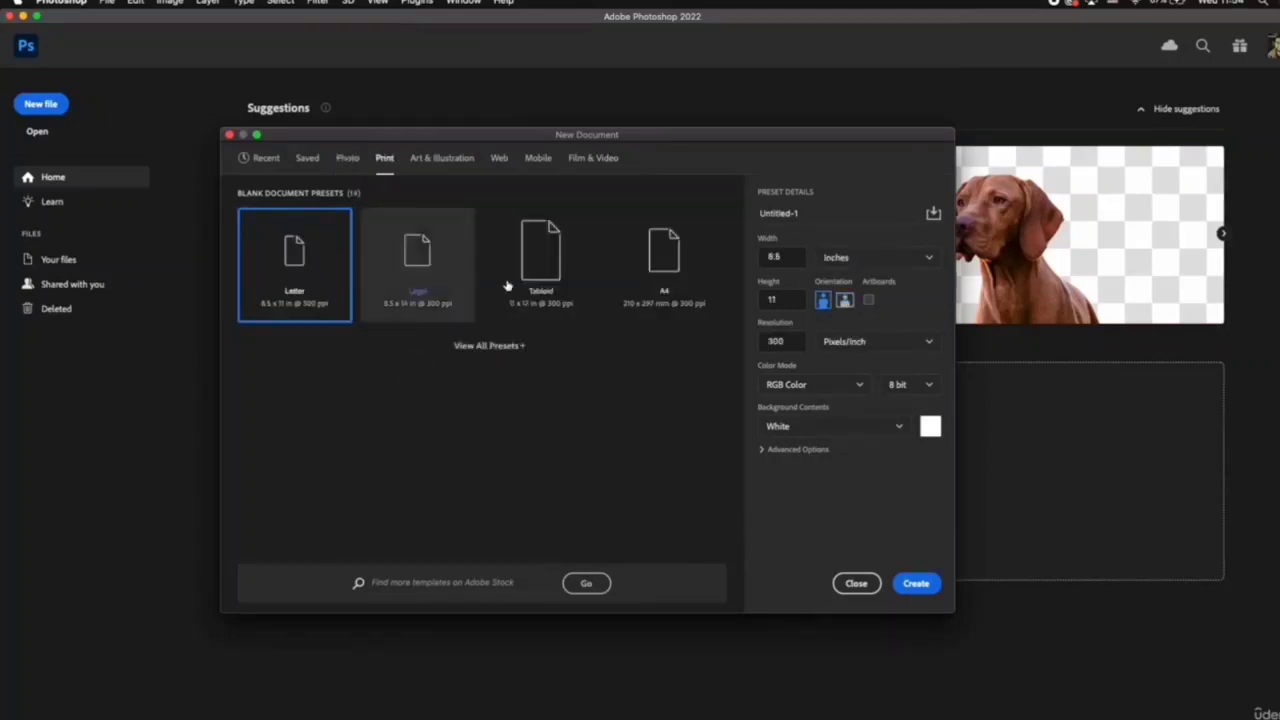
left_click(502, 347)
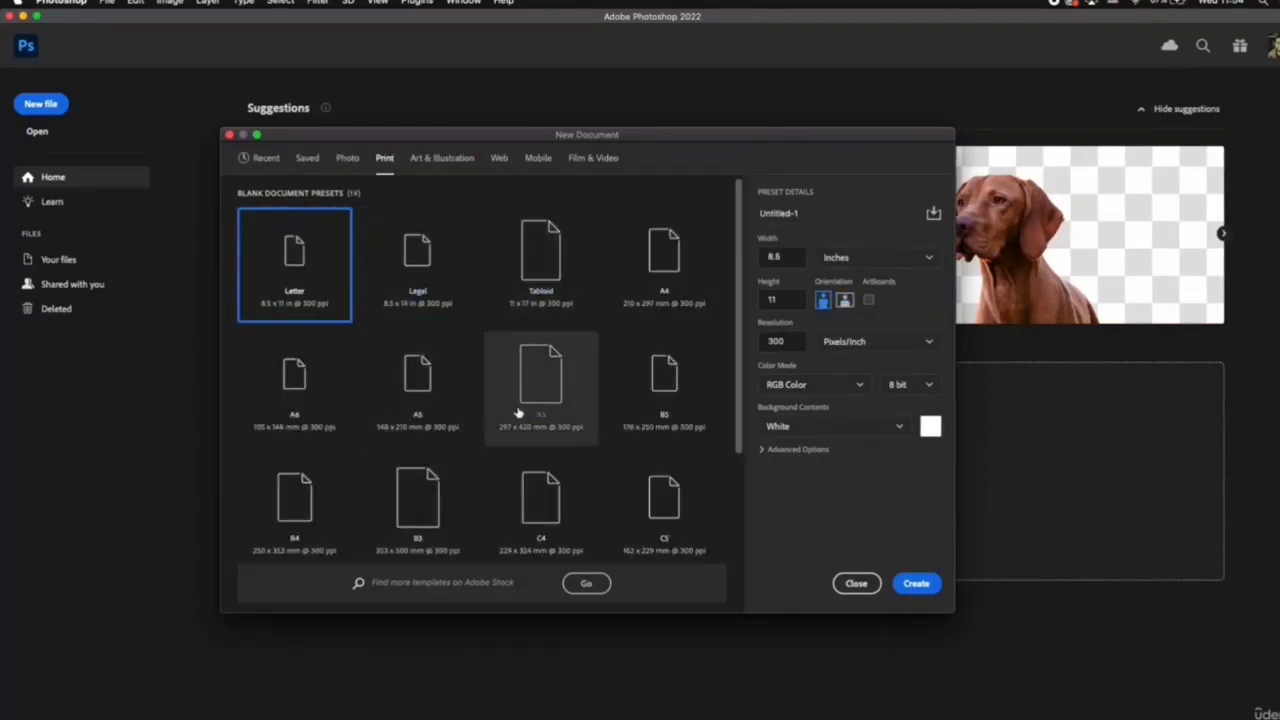
scroll(492, 384, "down", 1)
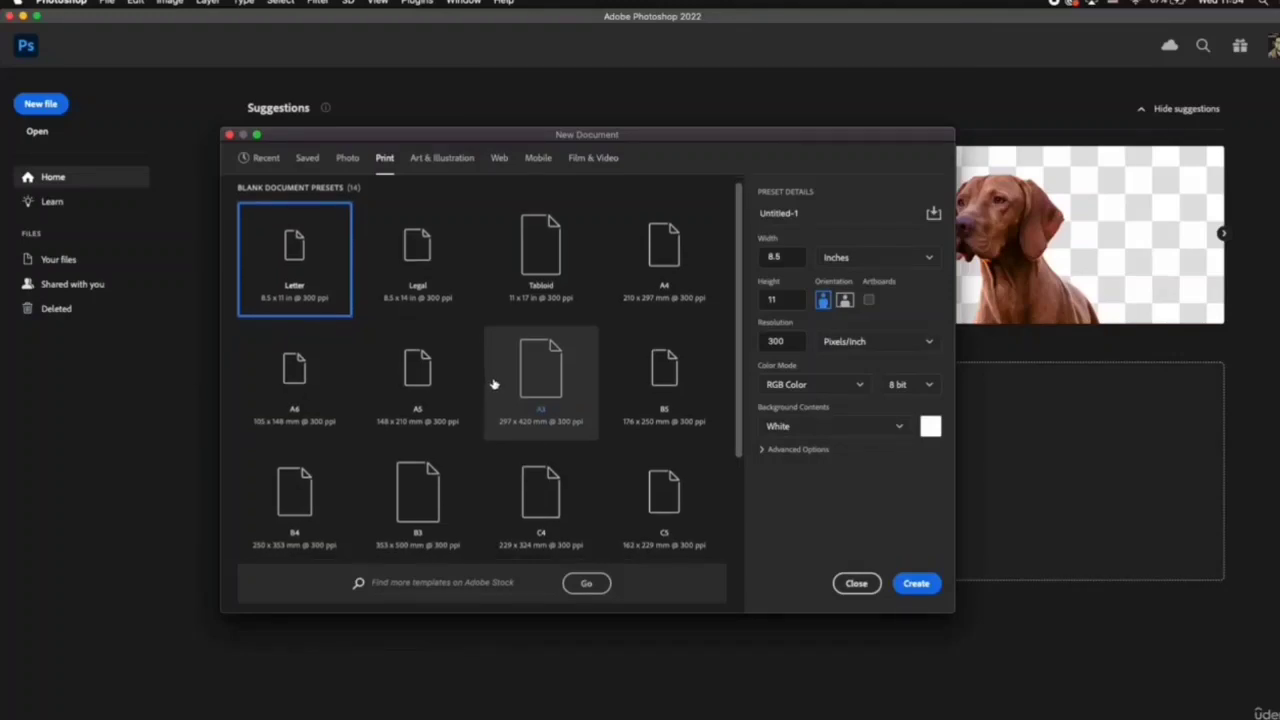
scroll(512, 393, "down", 4)
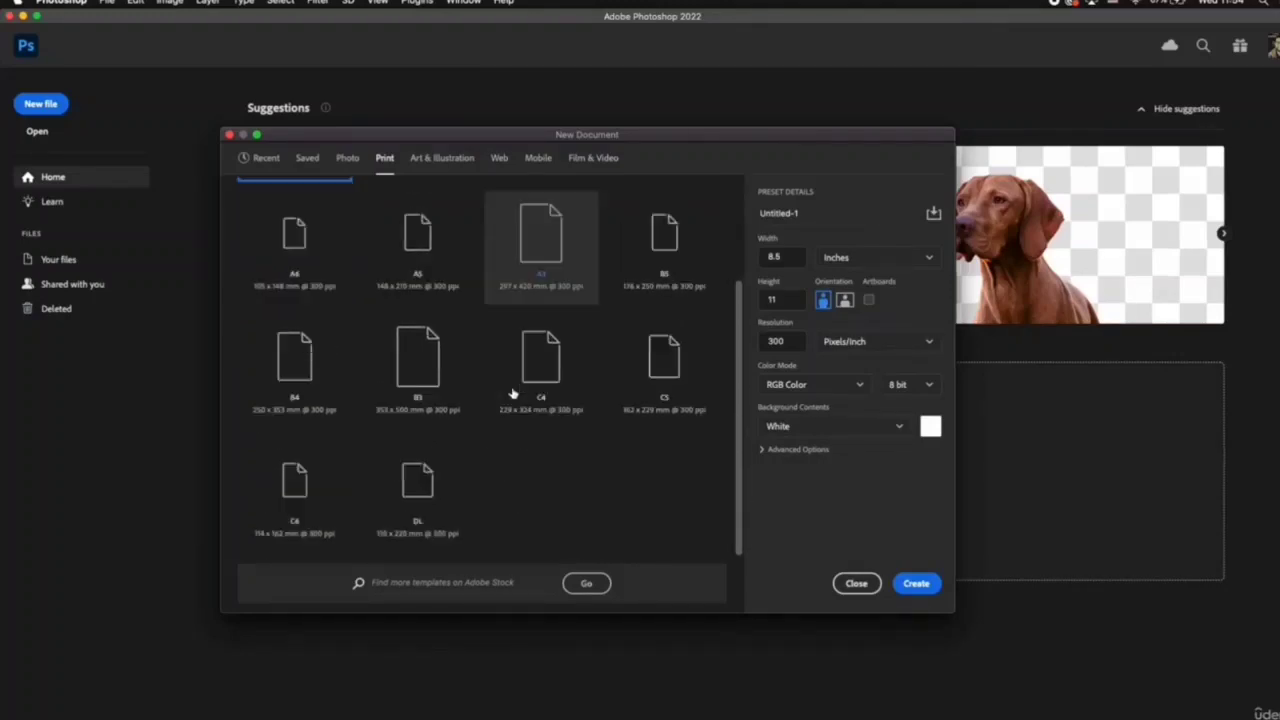
- Examine the blank document presets for Art & Illustration, Web, Mobile, and Film & Video
left_click(462, 162)
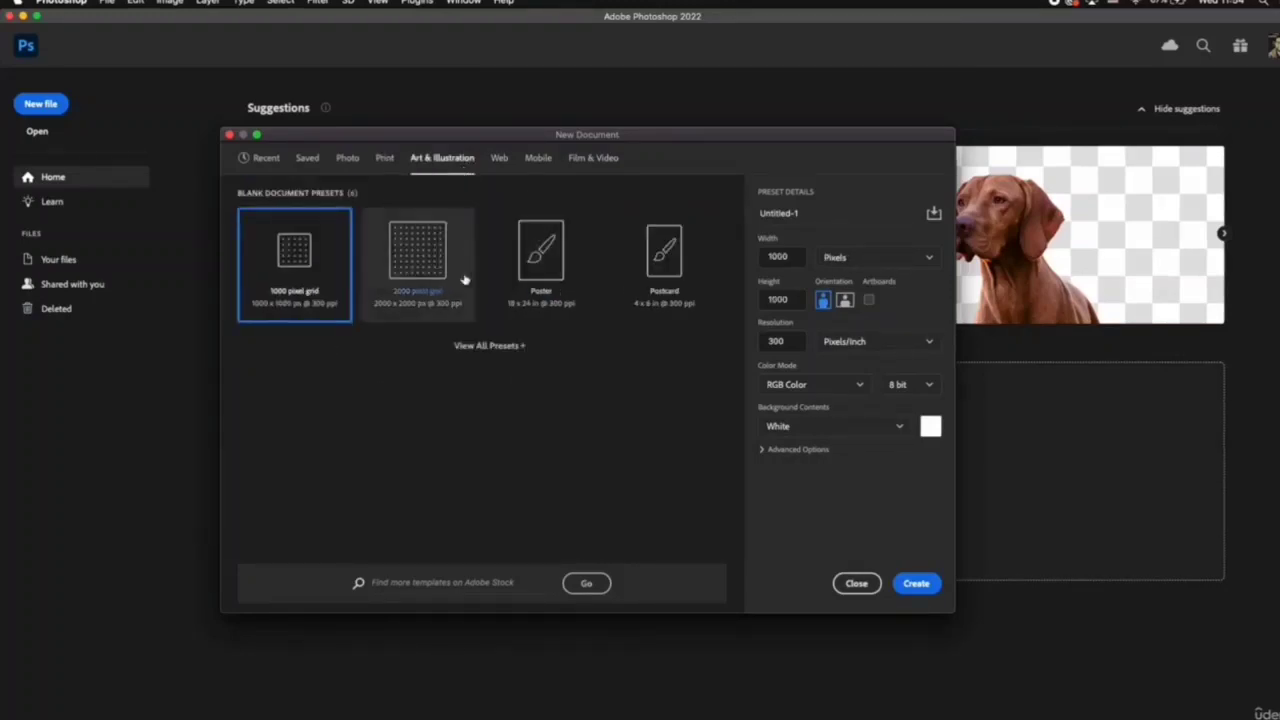
left_click(489, 345)
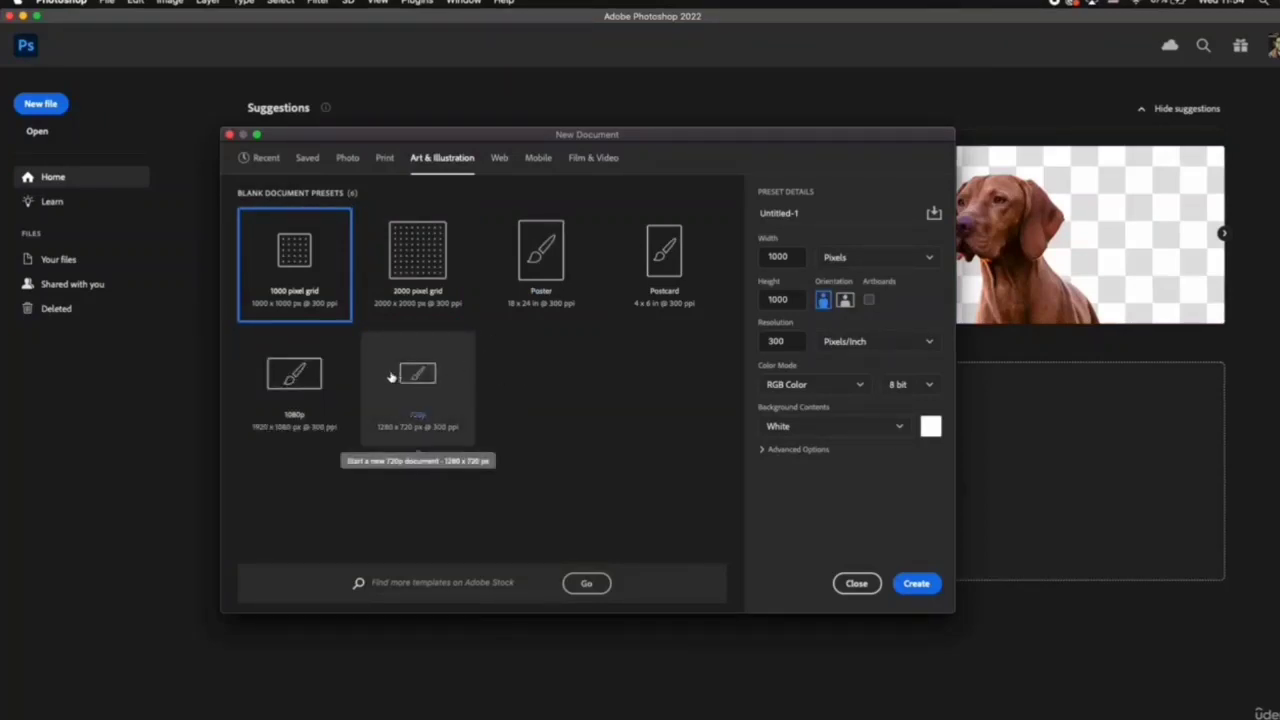
left_click(499, 158)
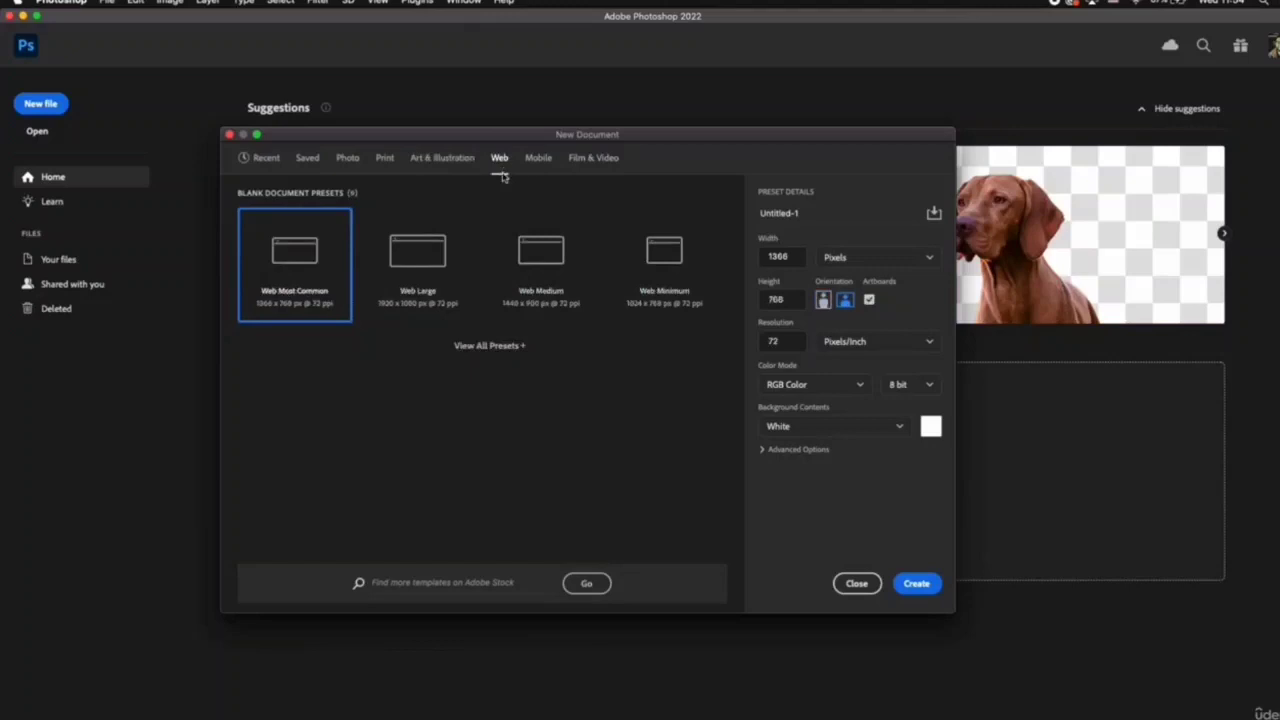
left_click(488, 347)
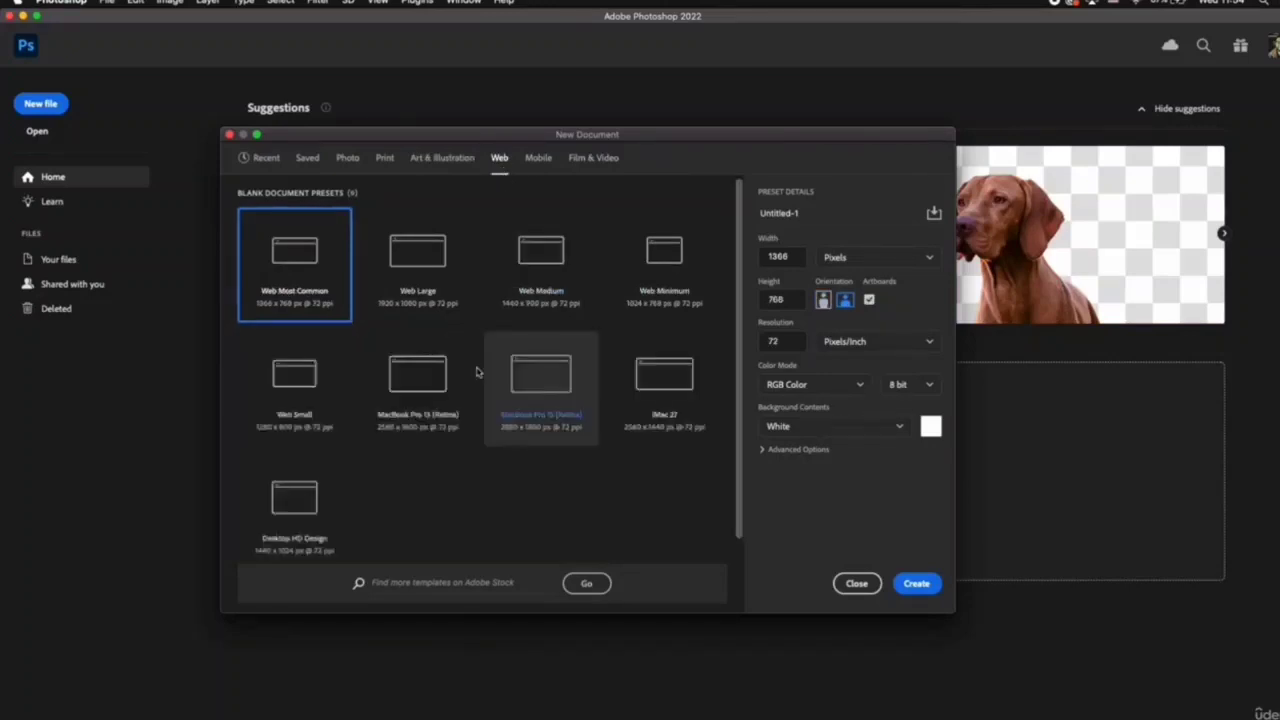
left_click(541, 158)
left_click(490, 345)
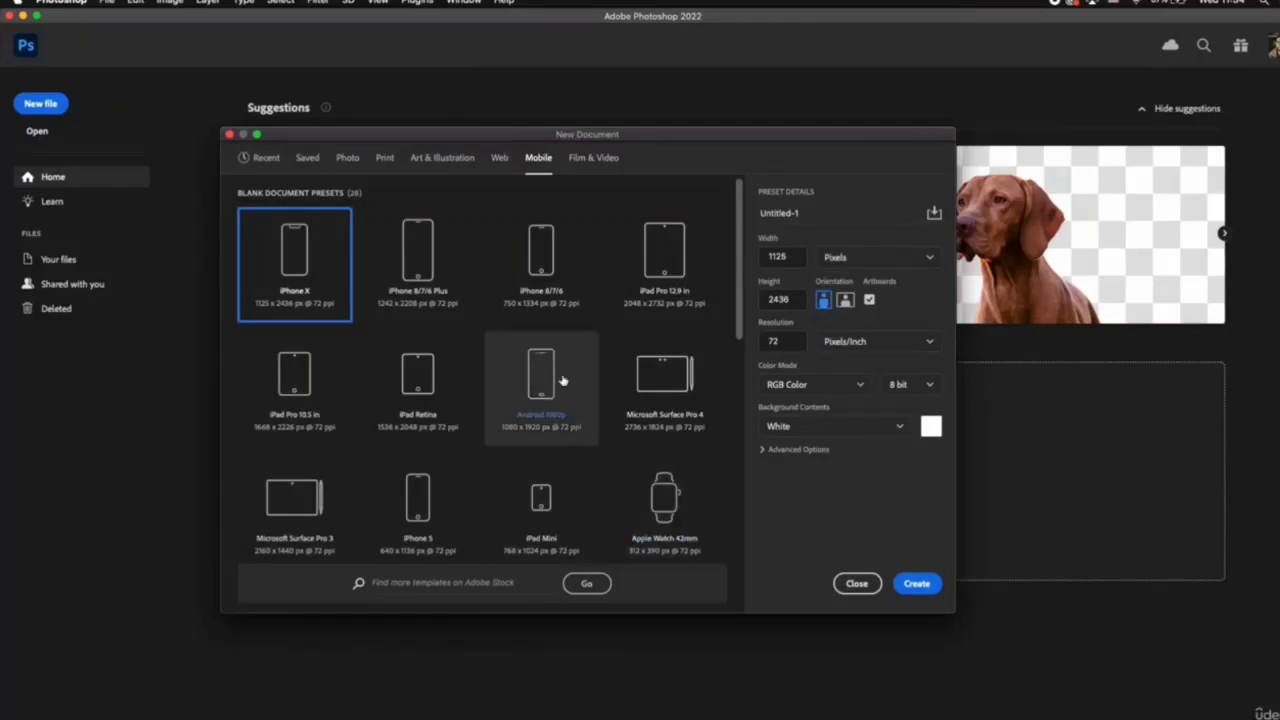
left_click(591, 160)
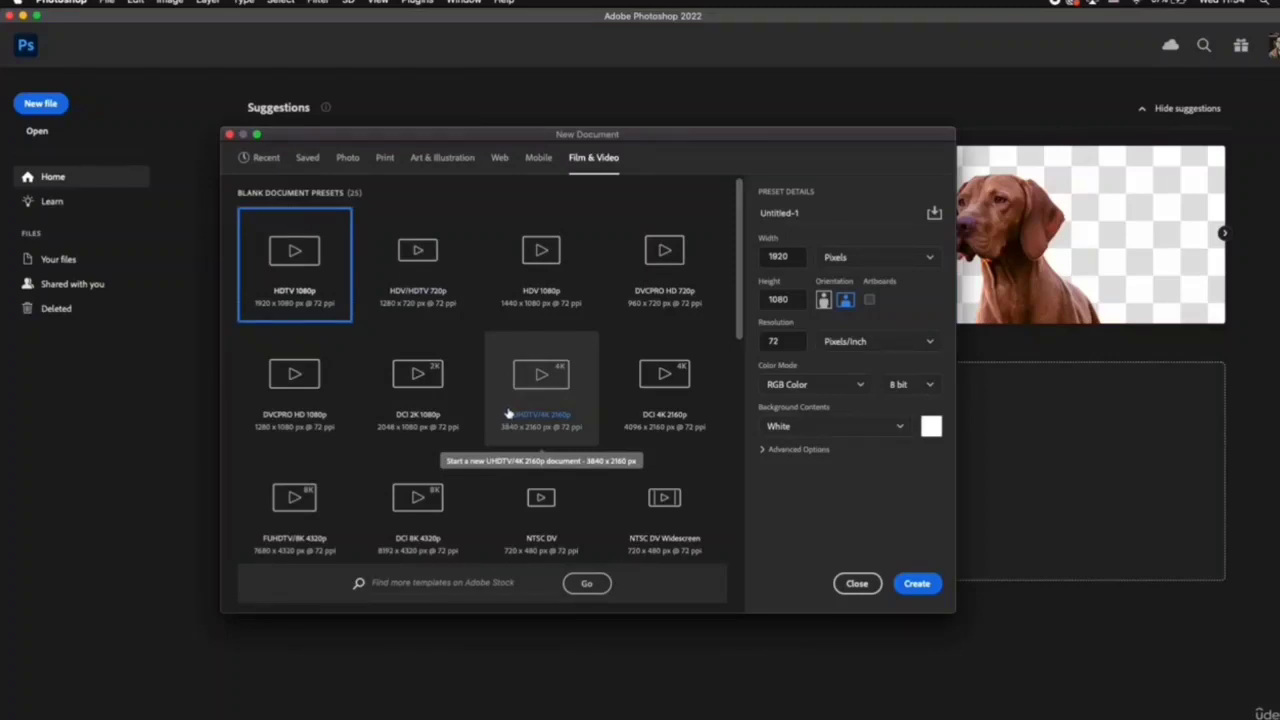
- Use the Photo category's Default Photoshop Size preset and name the document "first project"
left_click(348, 161)
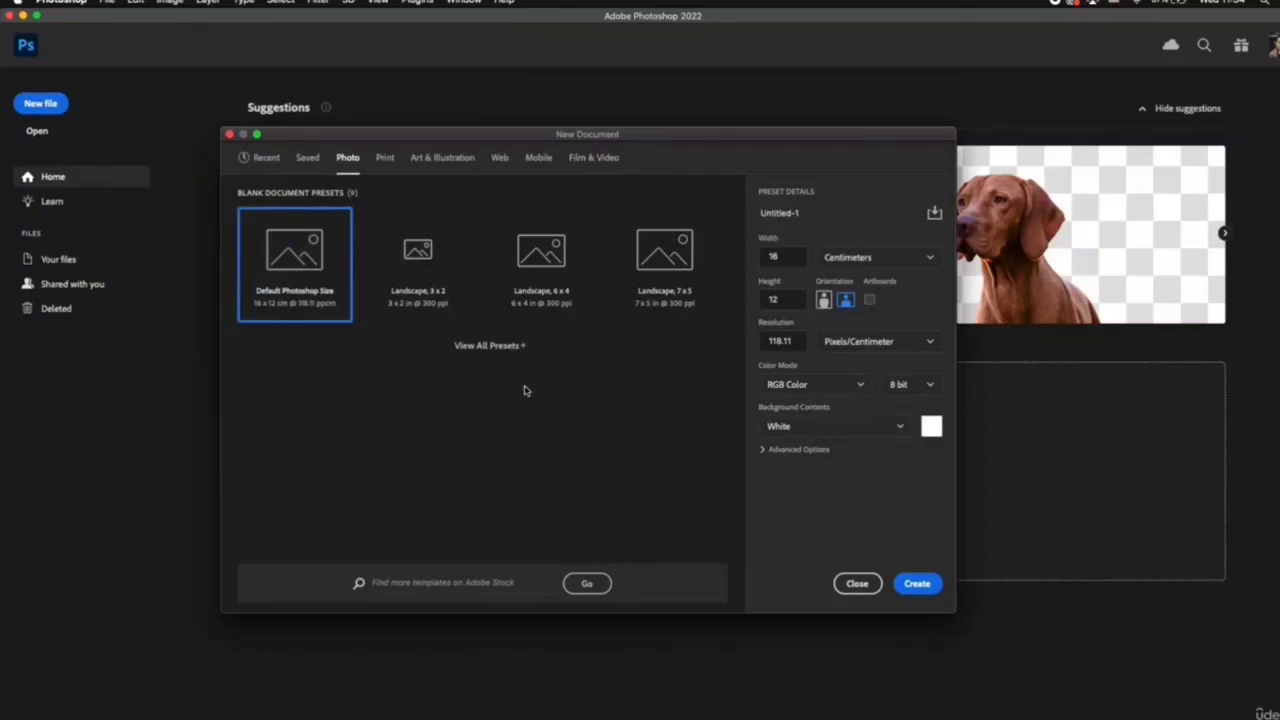
triple_click(810, 213)
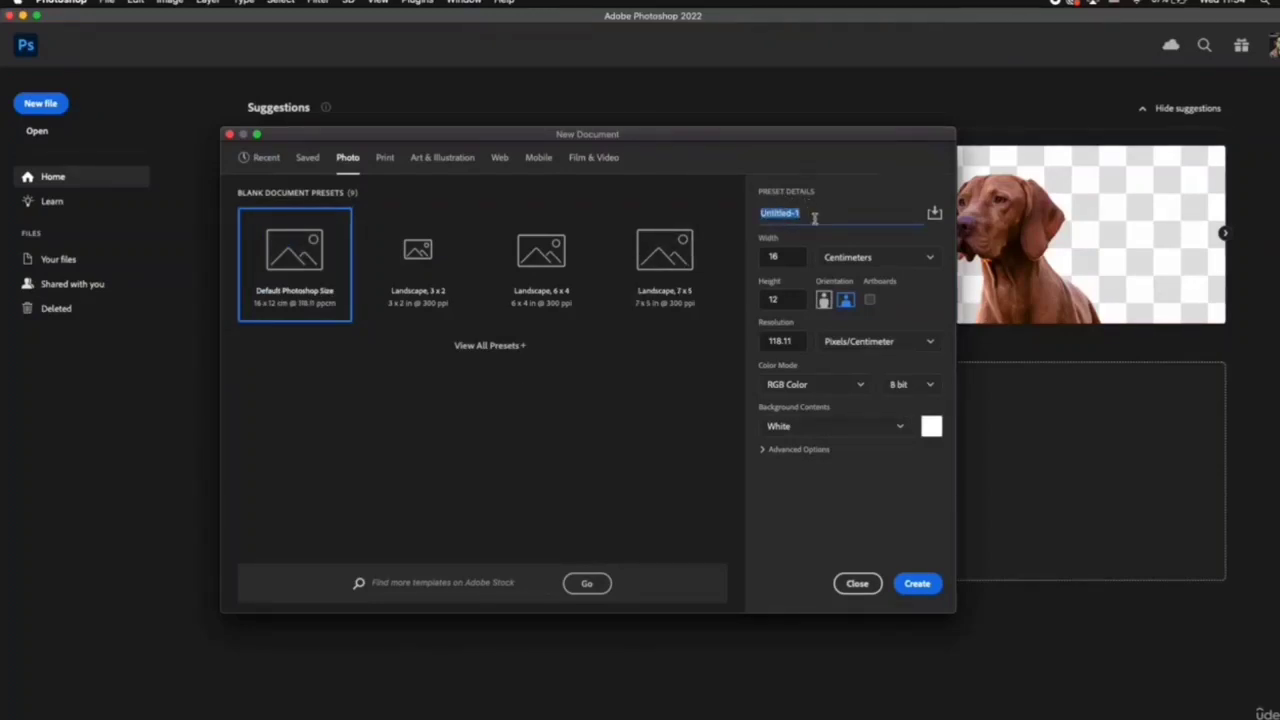
type("1")
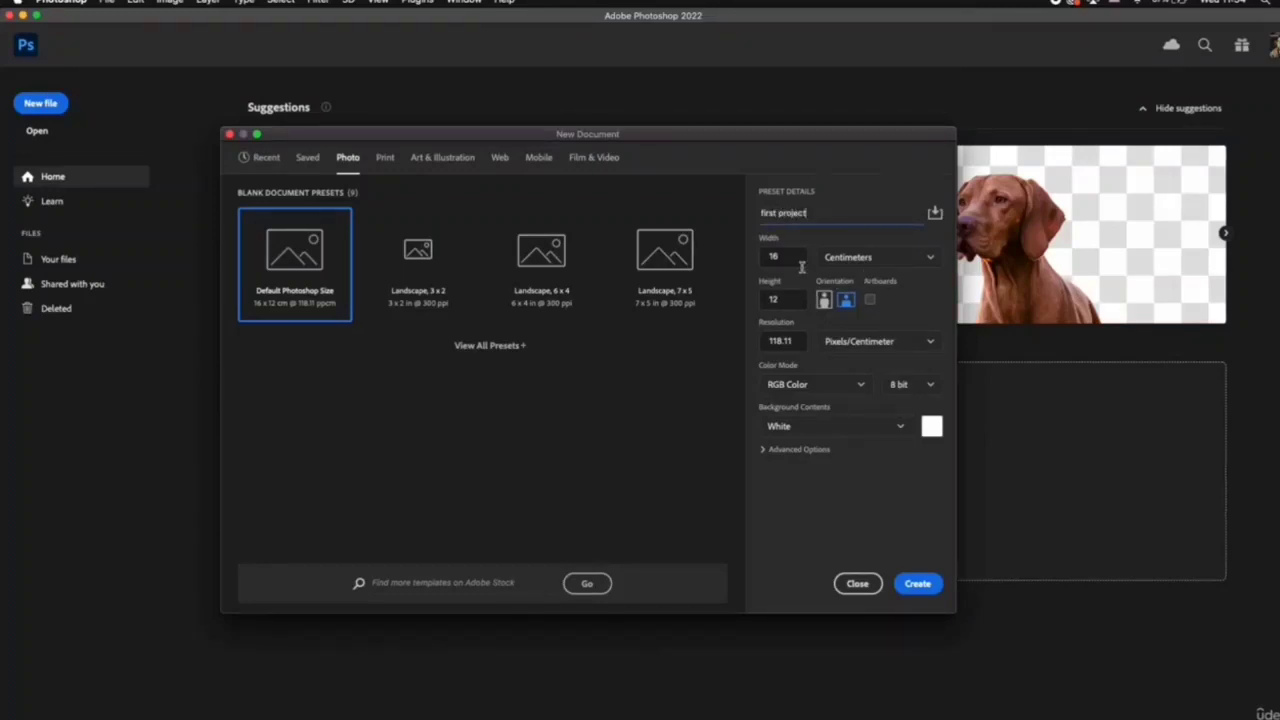
- Switch the document's units to pixels and set its size to 1920 wide by 1080 high
left_click(863, 258)
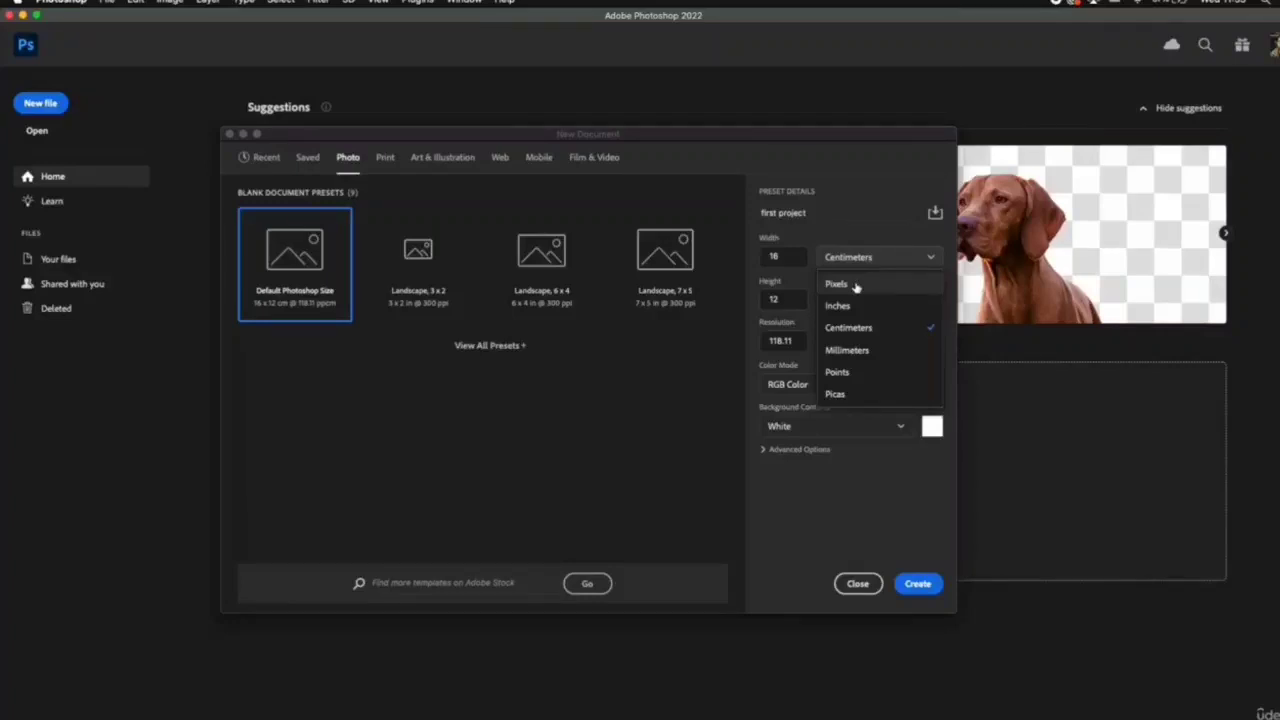
key("Escape")
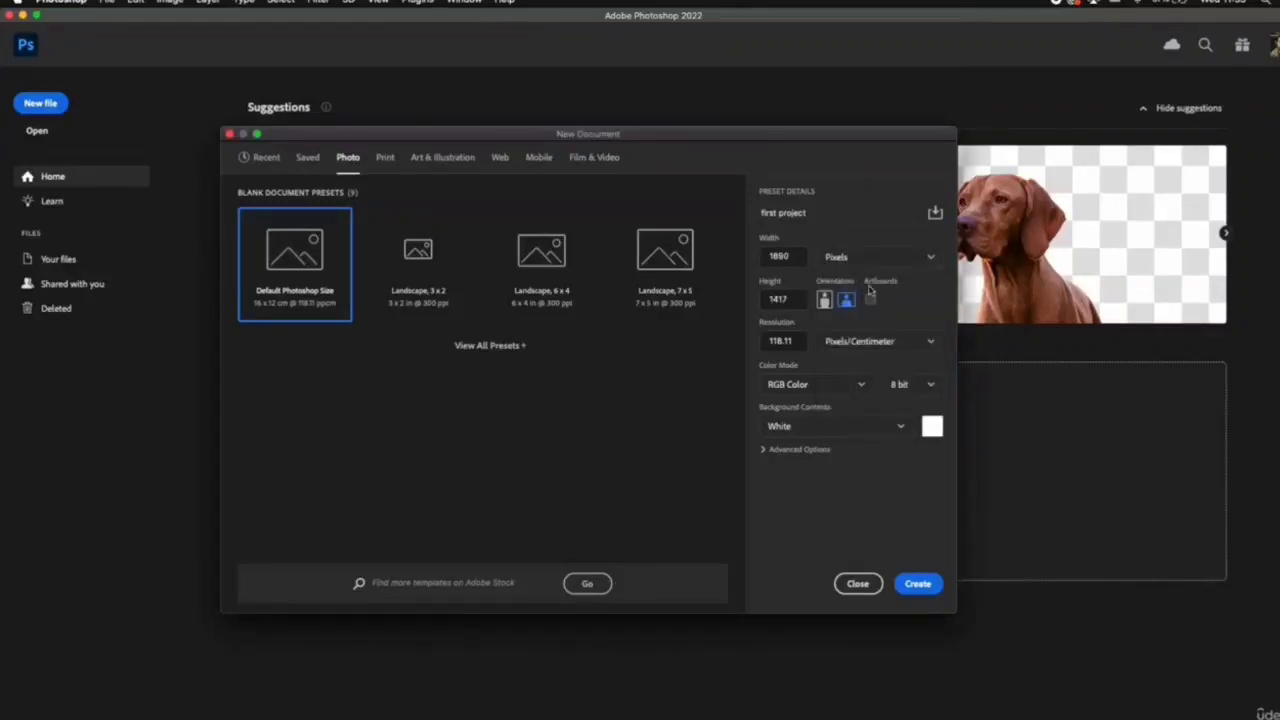
double_click(779, 257)
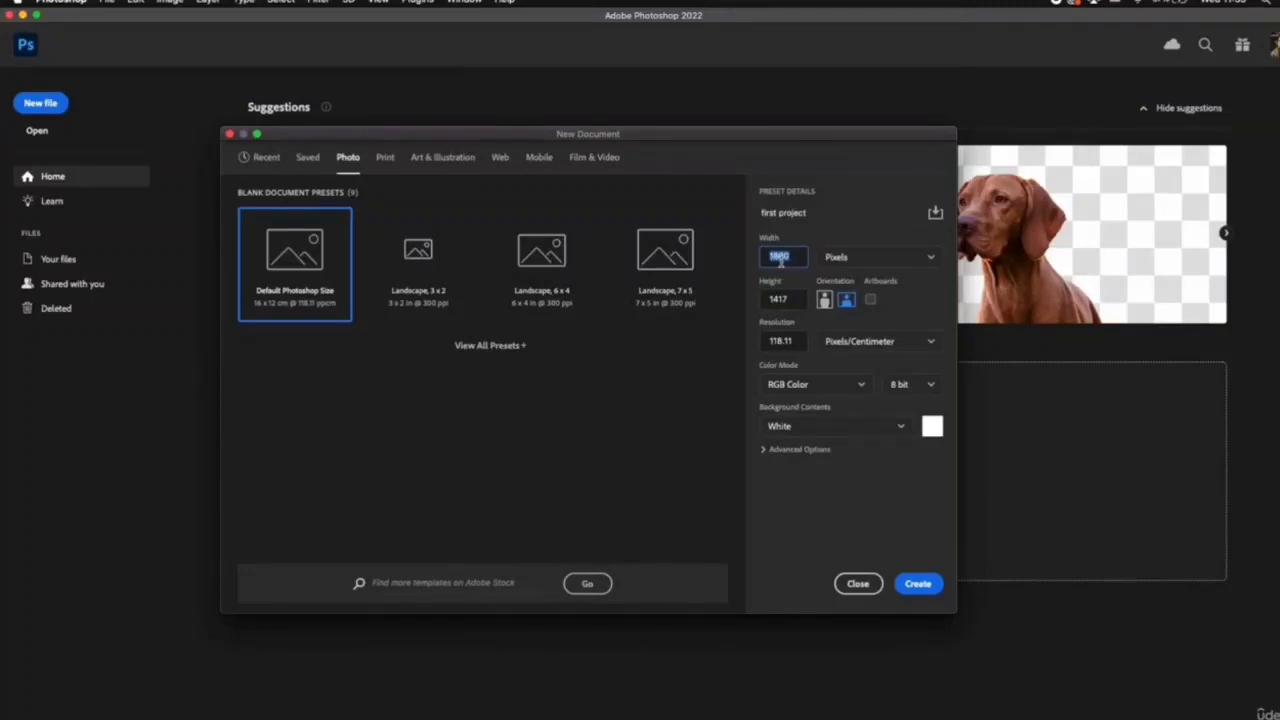
type("1")
left_click_drag(792, 299, 763, 300)
type("1080")
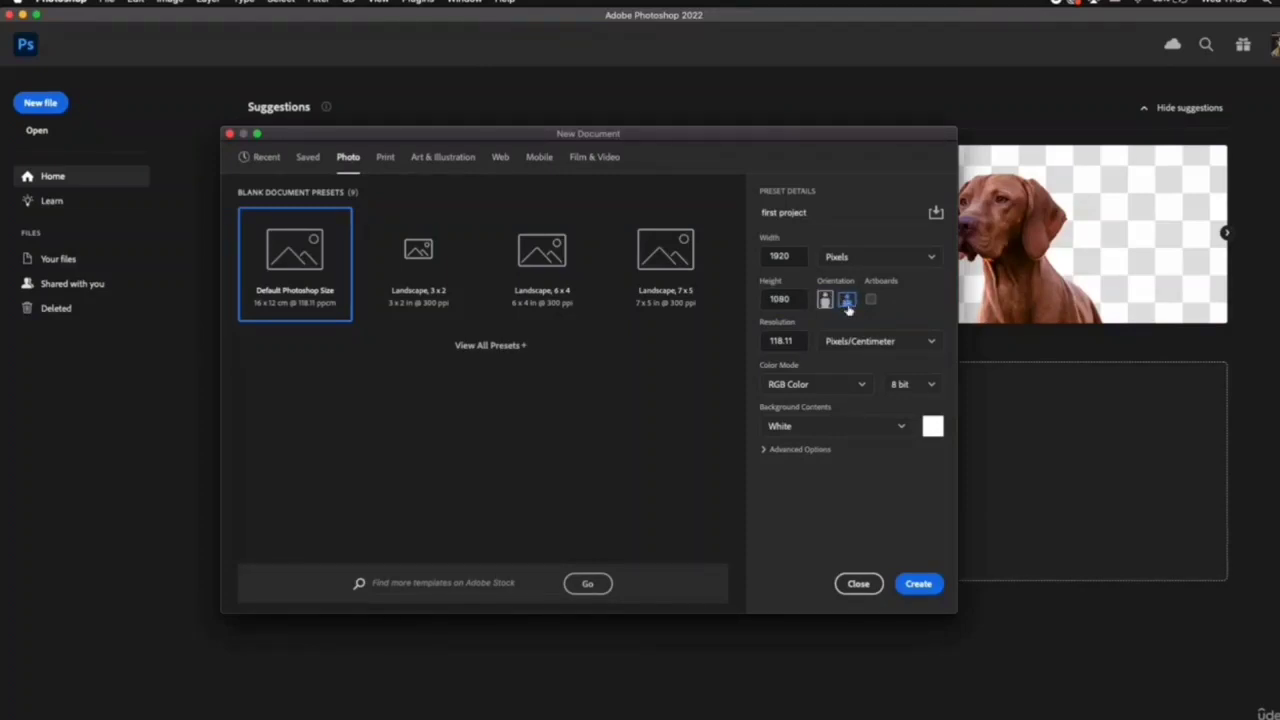
- Set the new document's resolution to 72 pixels/centimeter and check the available color modes
double_click(795, 341)
type("3")
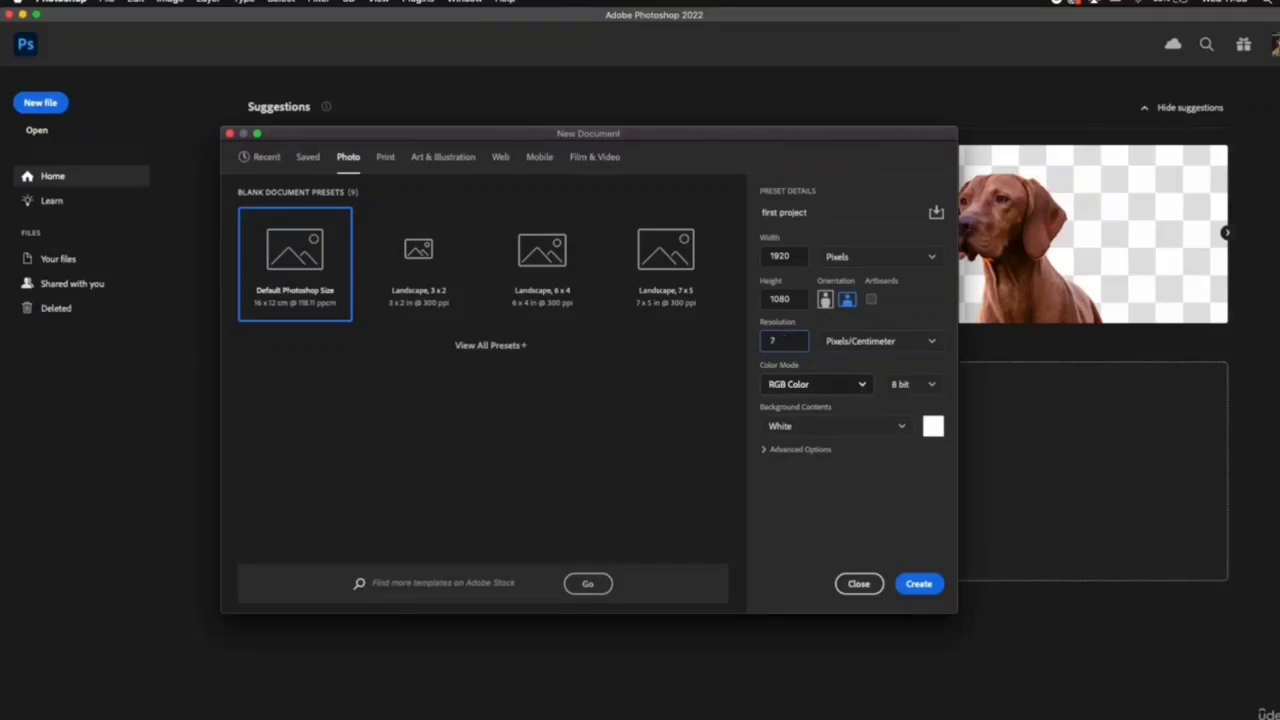
type("2")
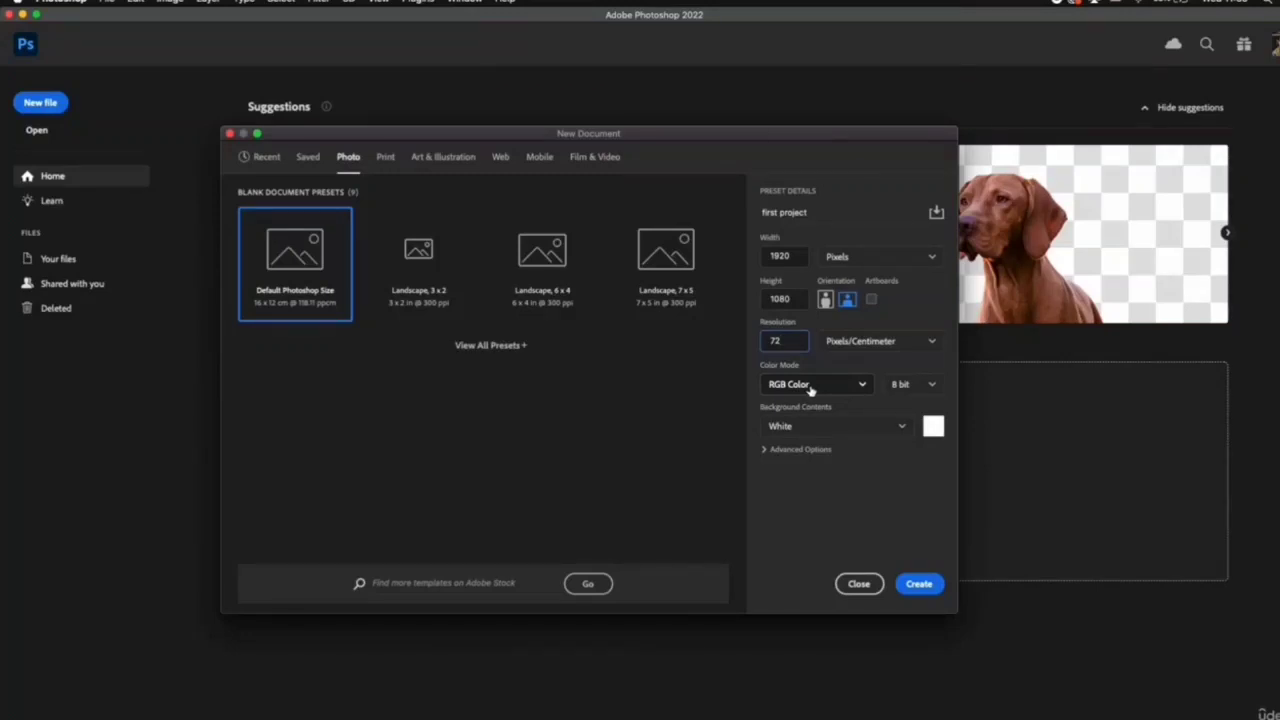
left_click(835, 389)
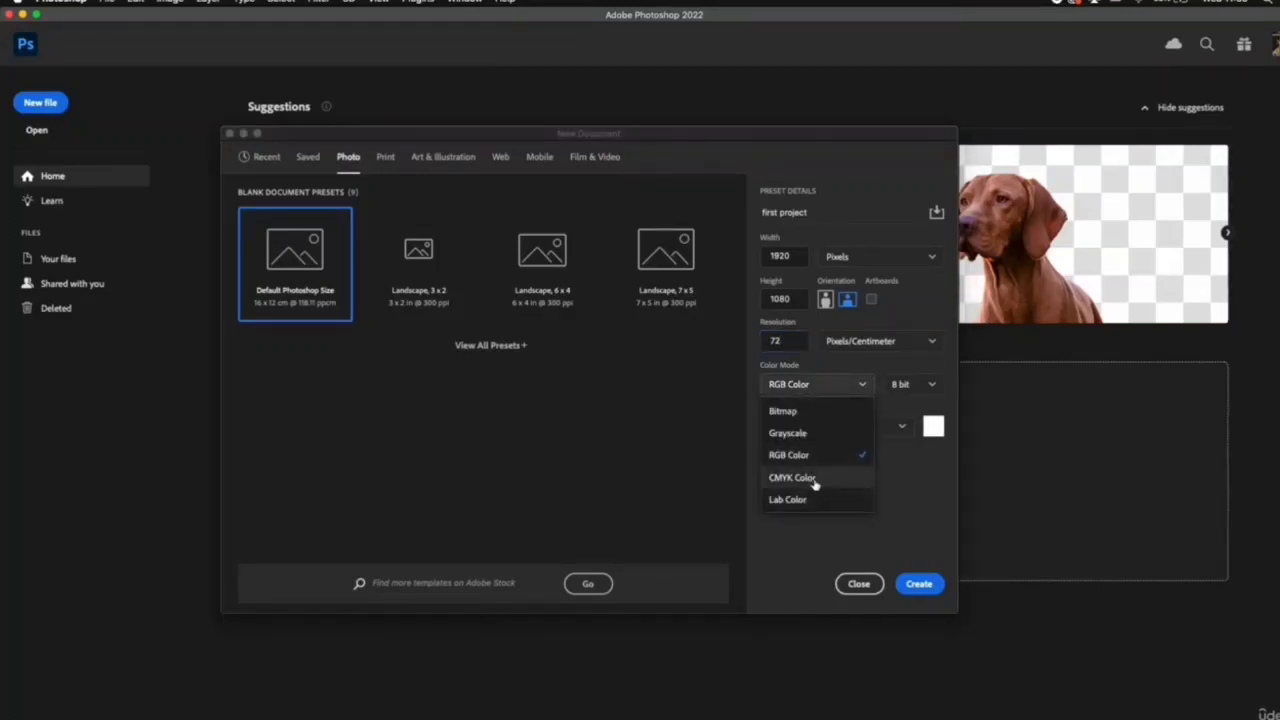
left_click(913, 484)
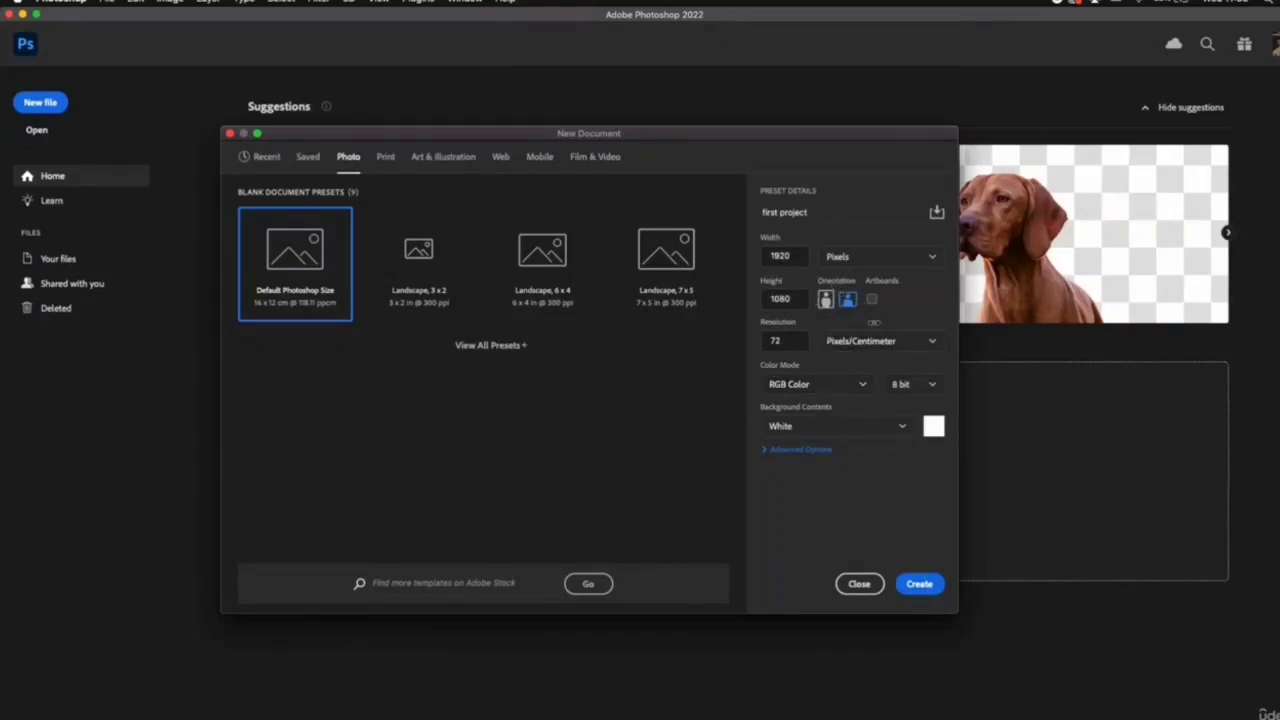
- Create the "first project" document from the chosen settings and look over its canvas properties
left_click(921, 584)
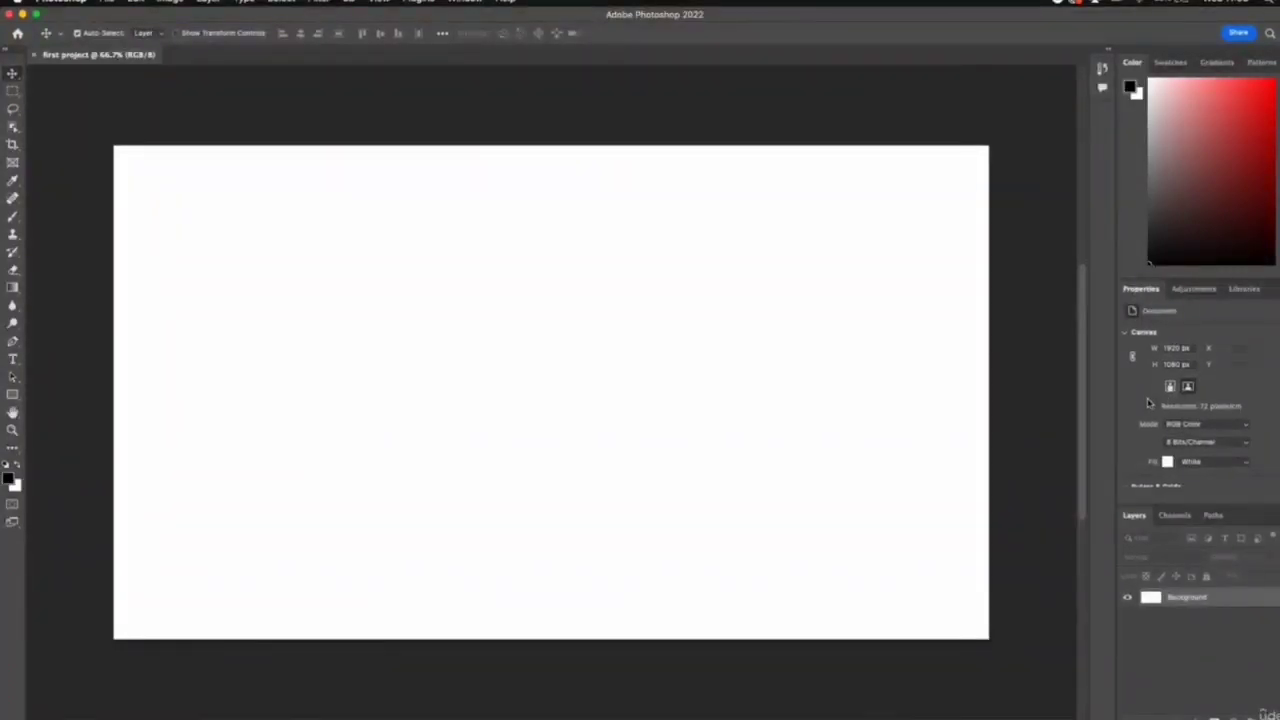
scroll(1148, 401, "down", 1)
scroll(1150, 400, "up", 1)
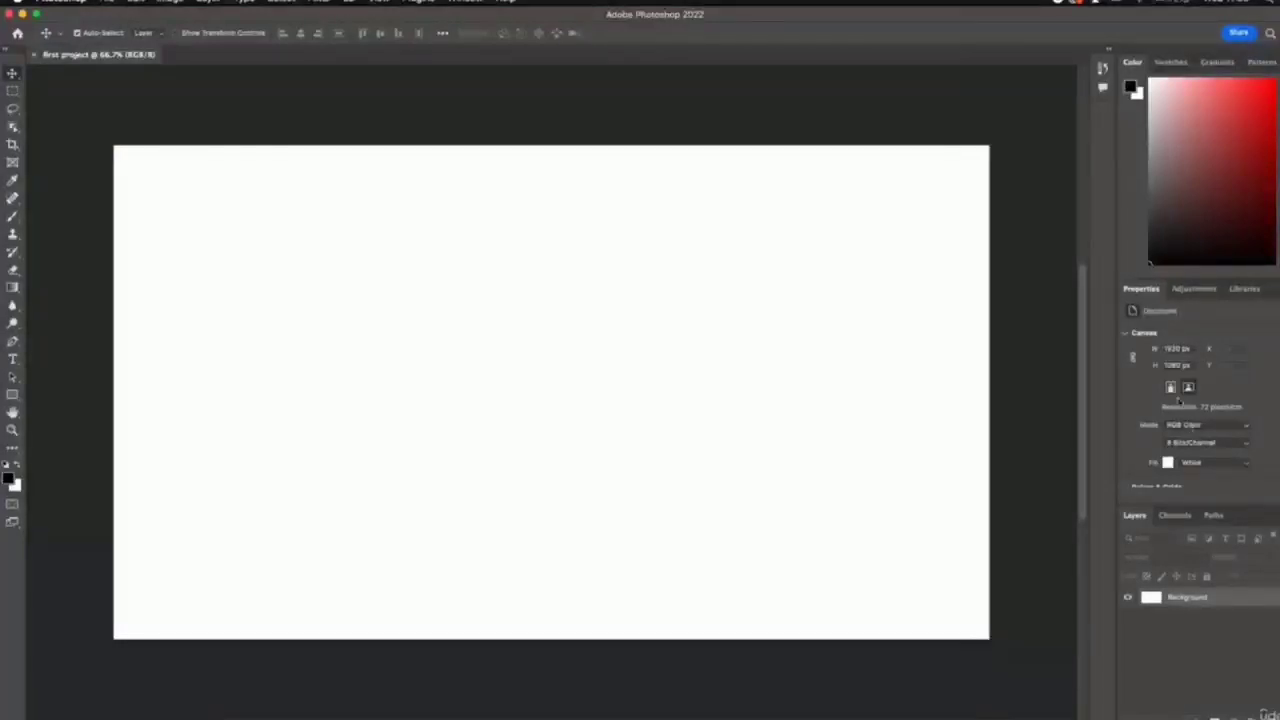
- Switch the canvas orientation to portrait and return it to landscape
left_click(1171, 389)
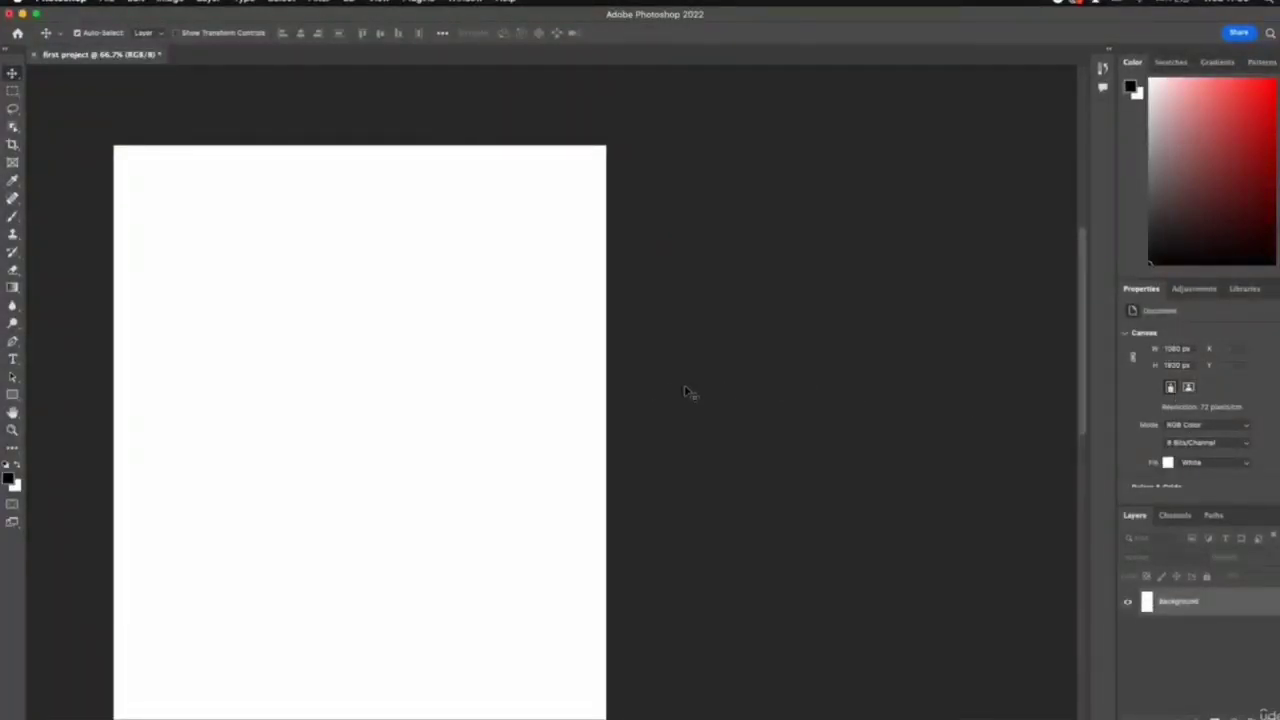
left_click(1188, 387)
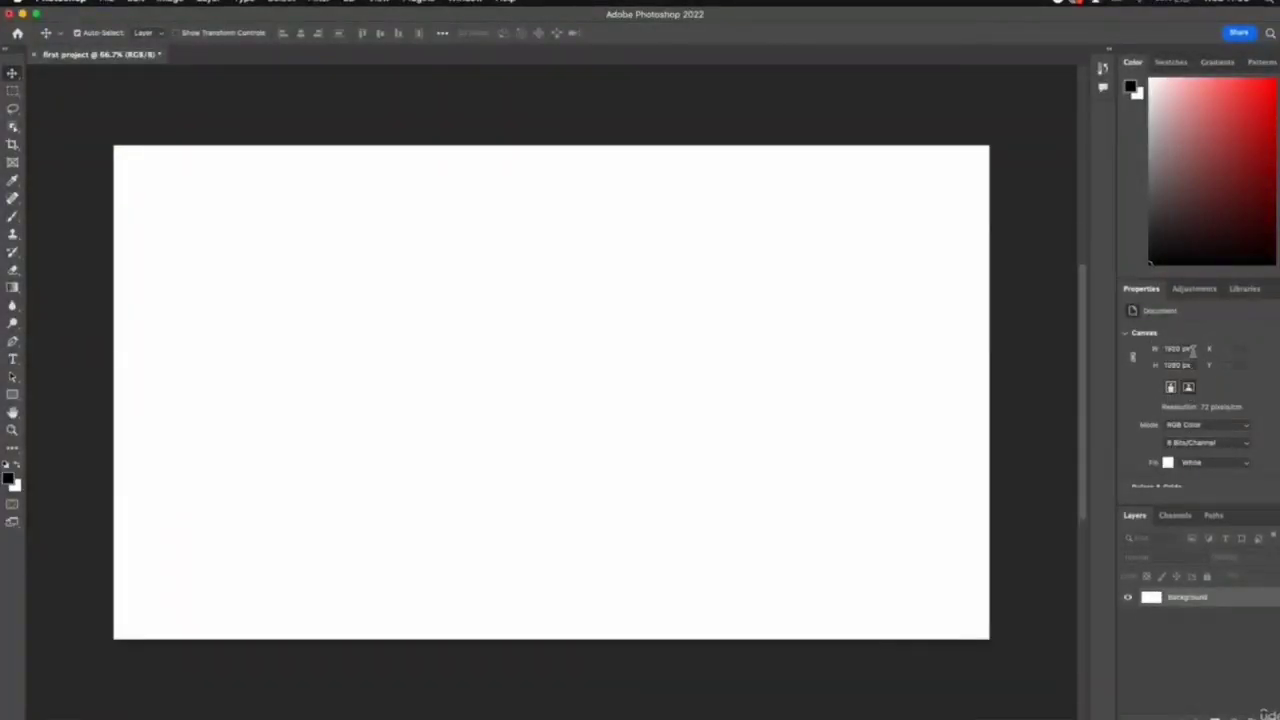
left_click(1192, 349)
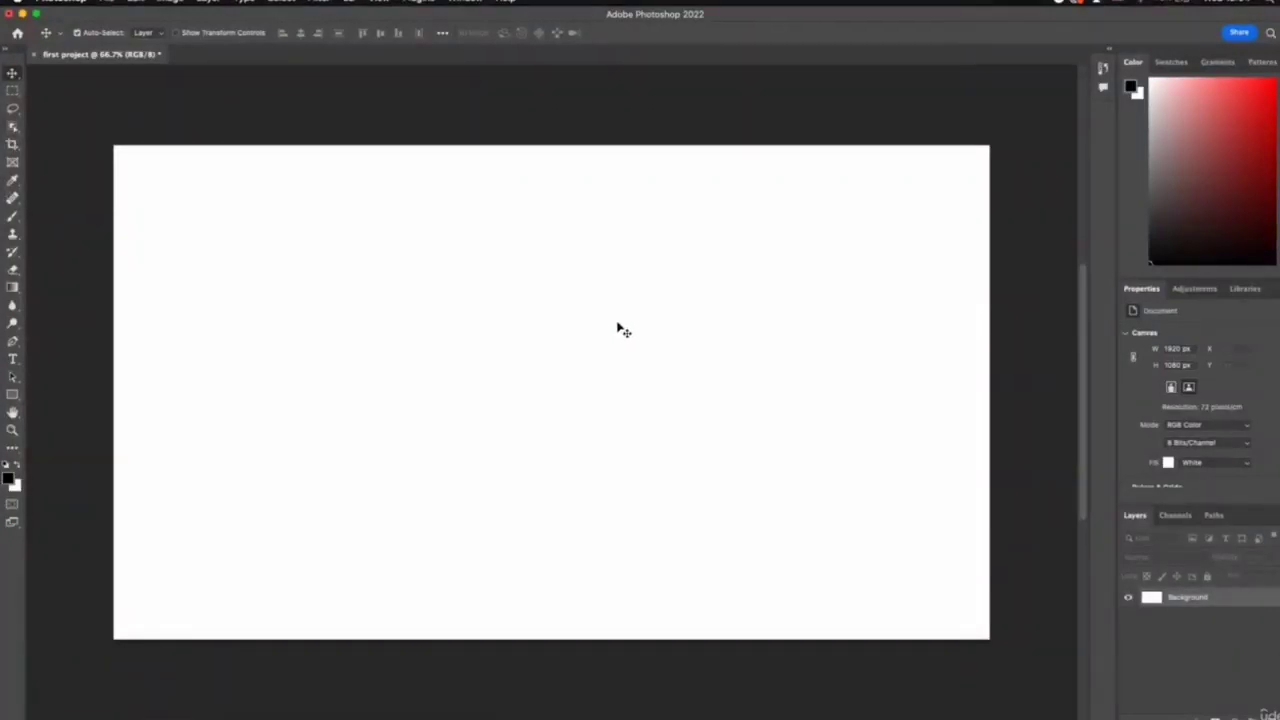
- Try out the 3D and Painting workspaces and return to the Essentials (Default) workspace
left_click(467, 5)
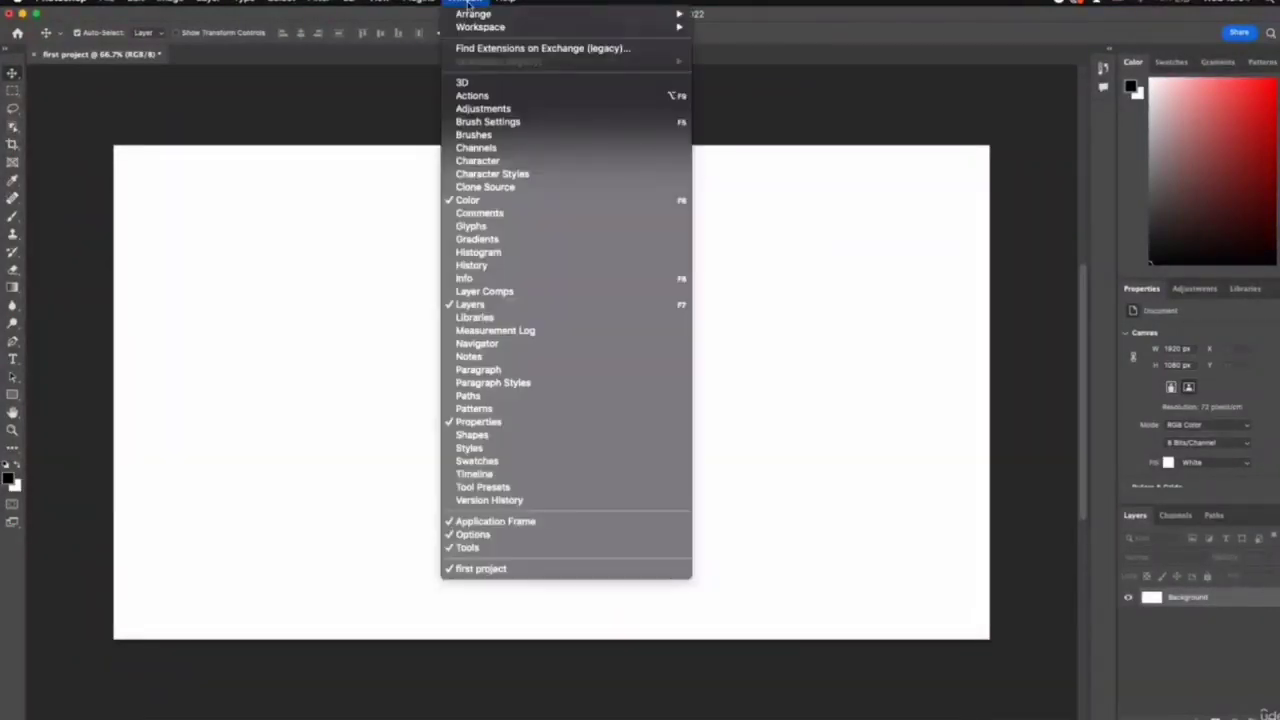
mouse_move(521, 29)
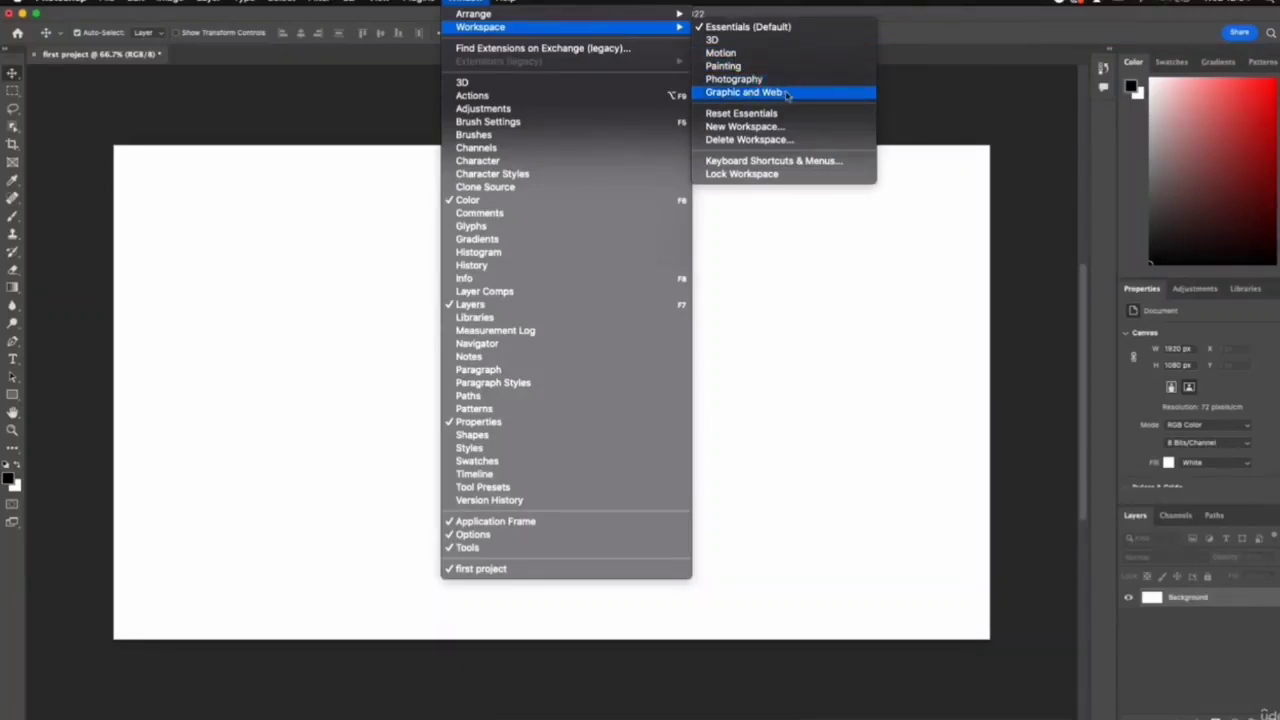
left_click(720, 40)
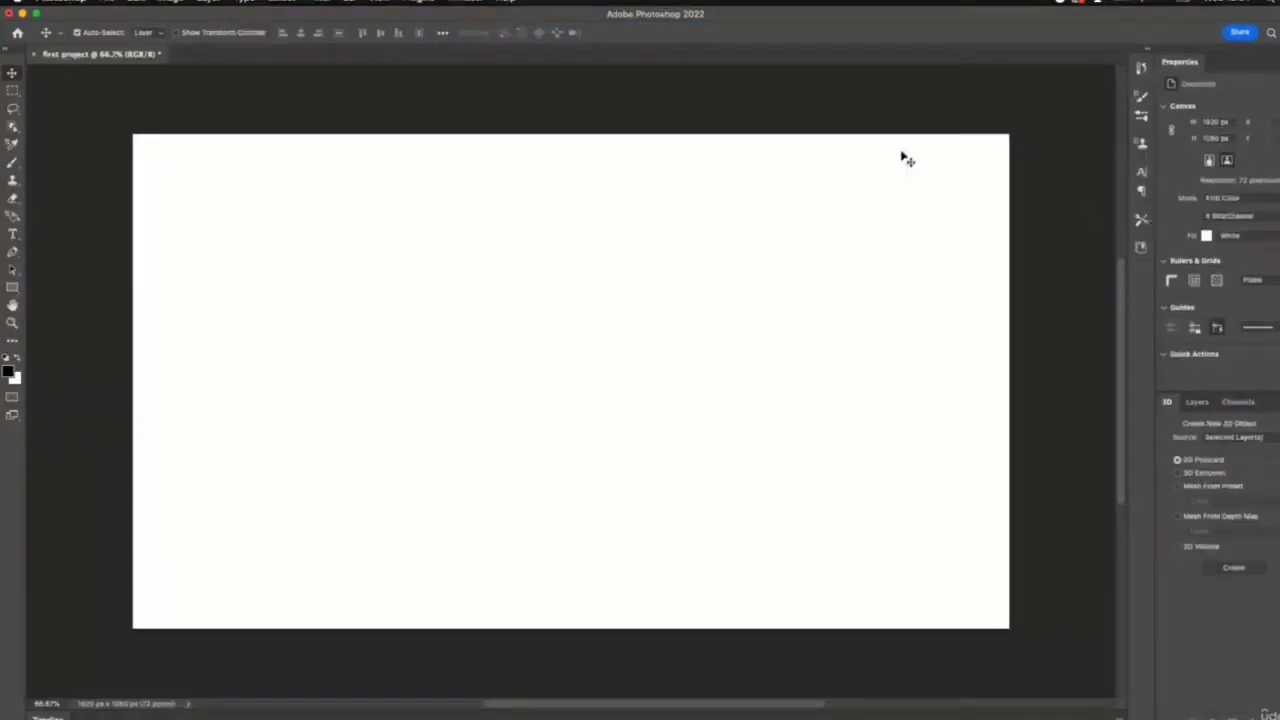
left_click(467, 2)
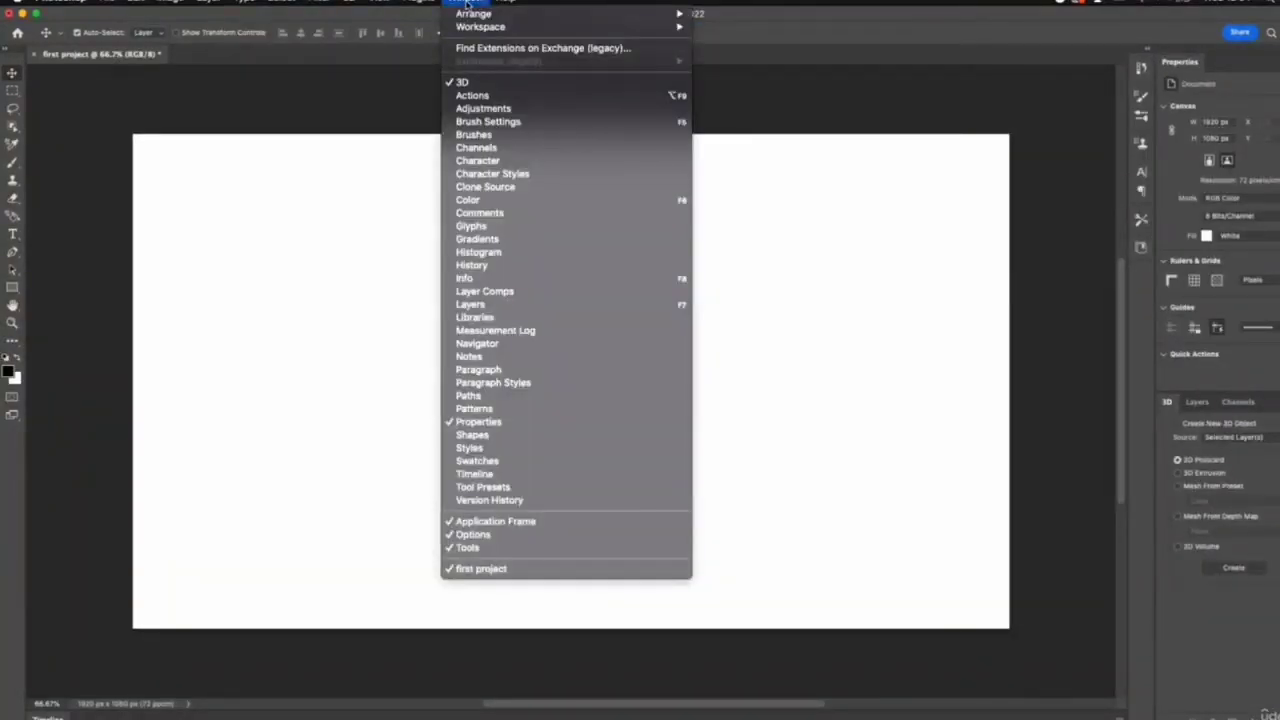
mouse_move(574, 30)
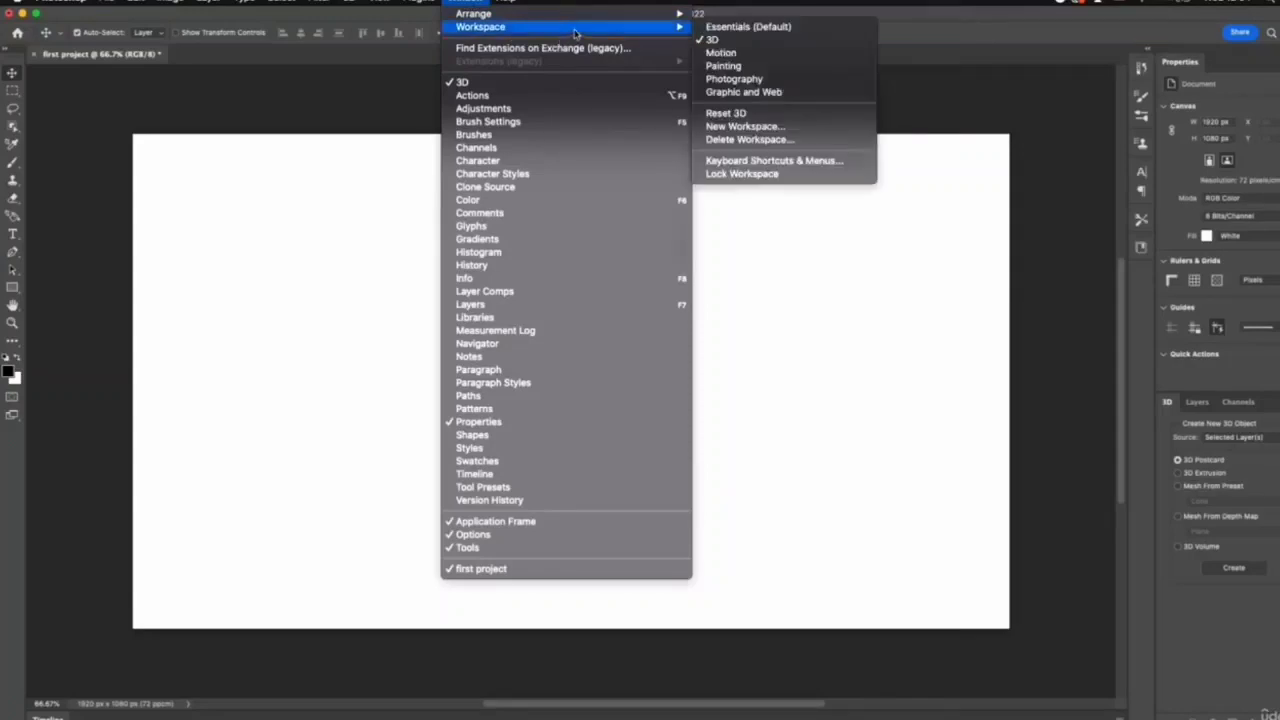
left_click(745, 67)
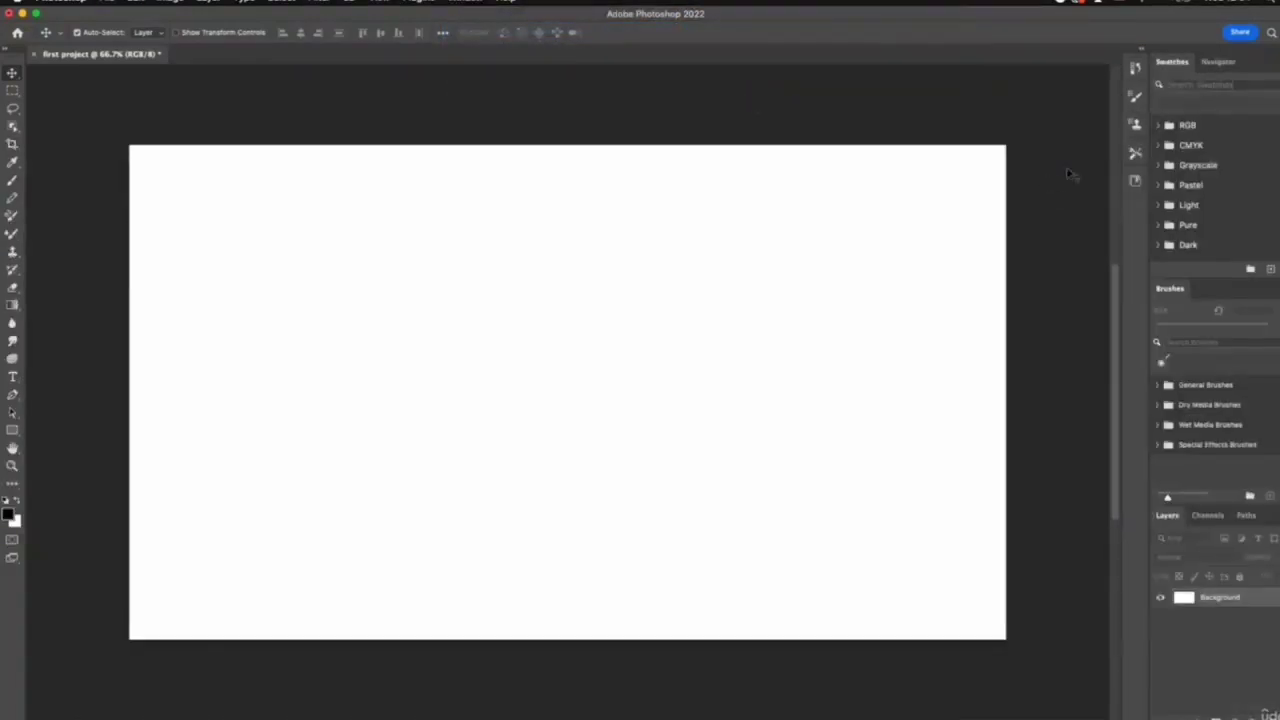
left_click(466, 4)
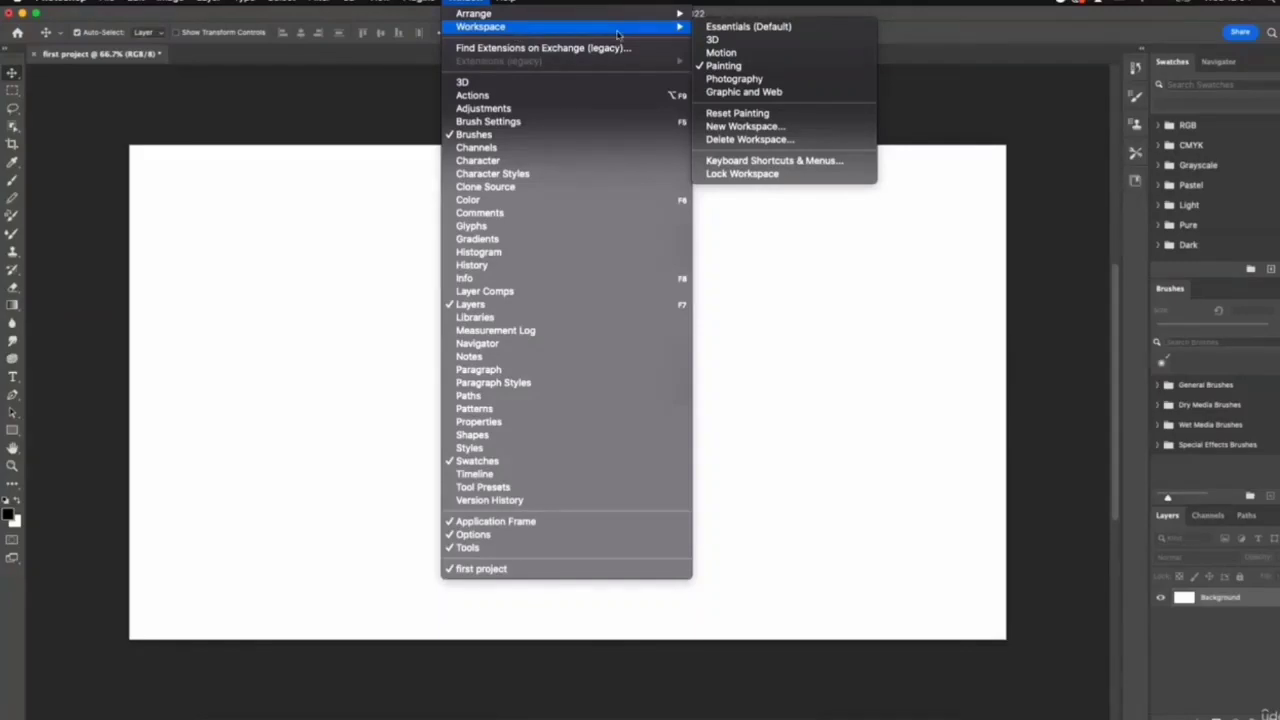
left_click(745, 26)
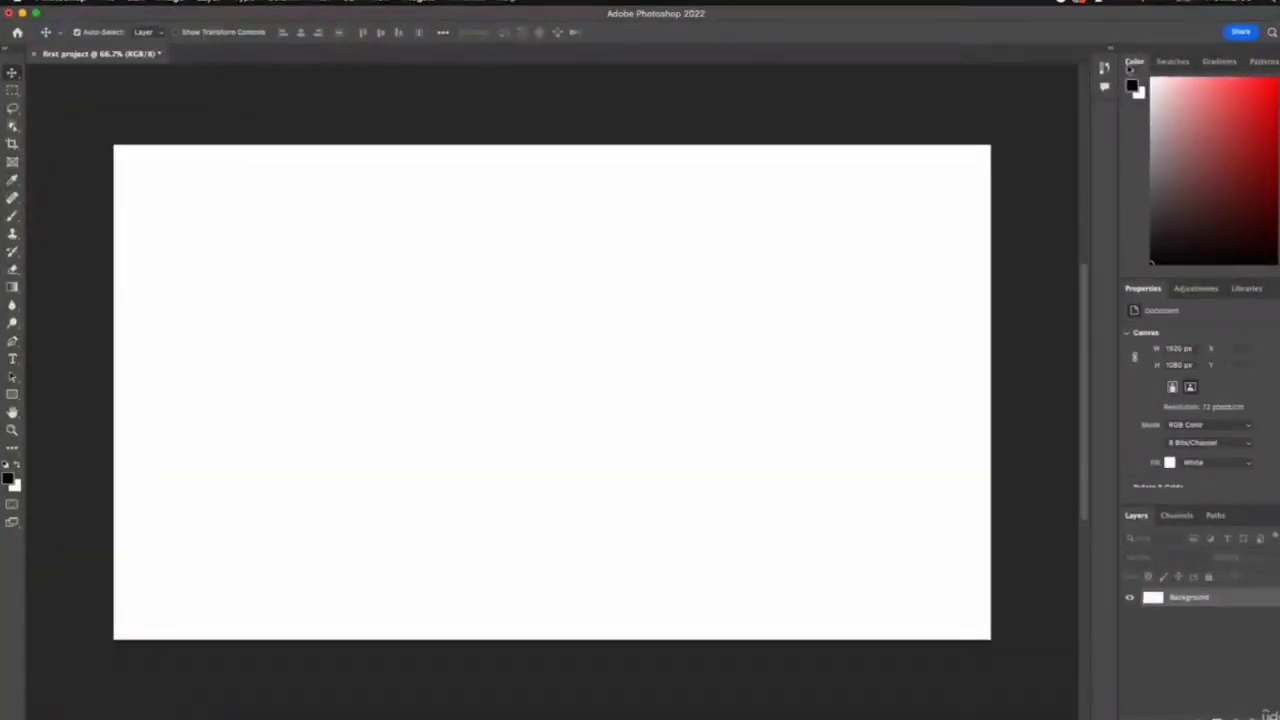
- Hide the Color and Properties panels from the workspace
left_click(455, 3)
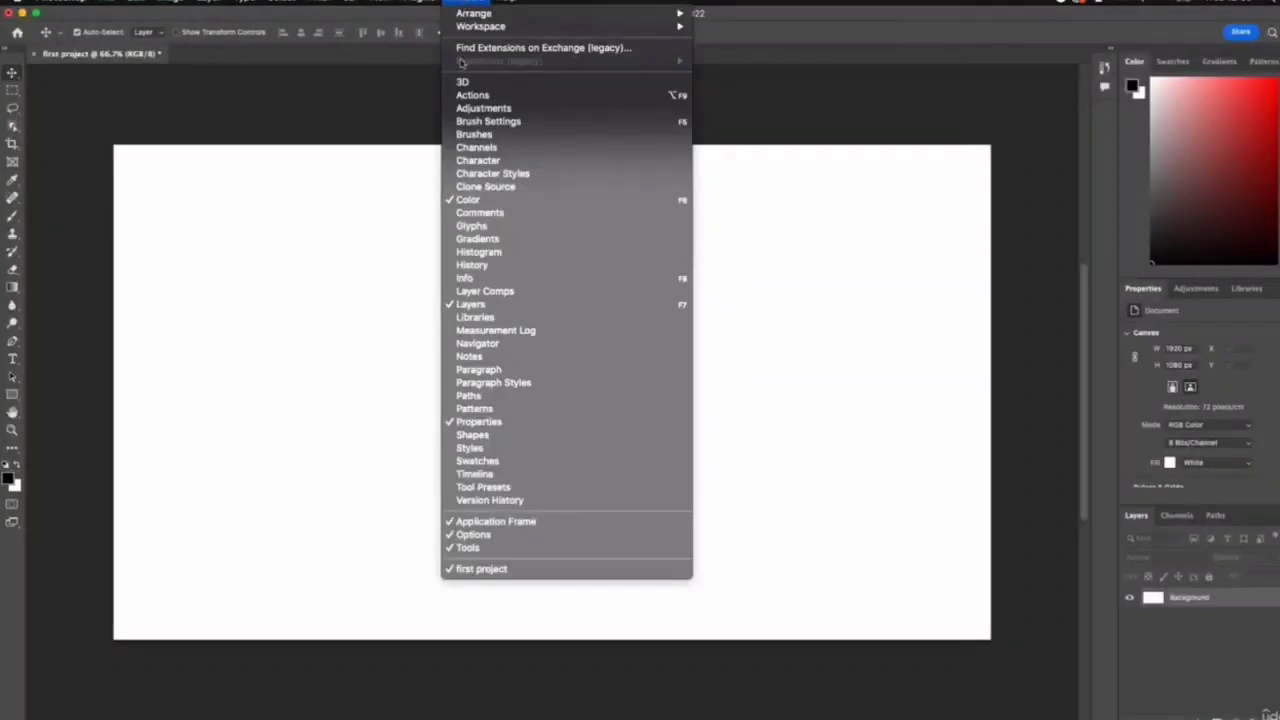
left_click(467, 202)
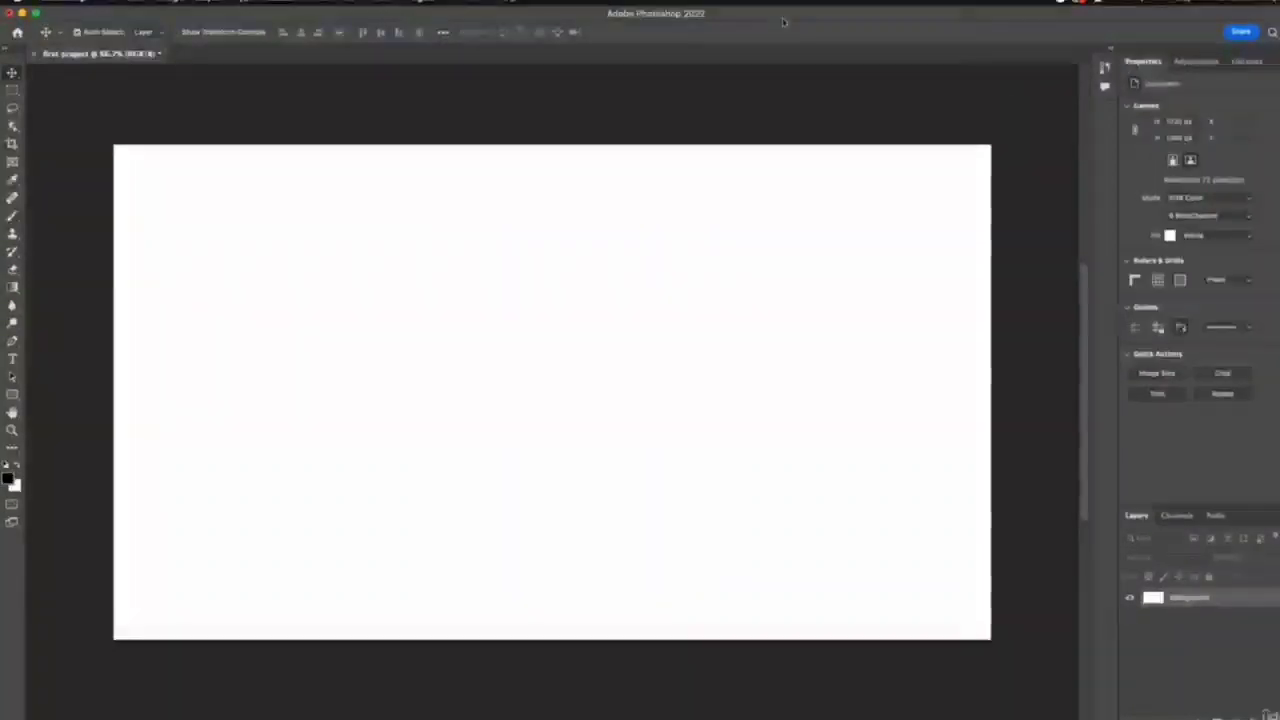
left_click(474, 3)
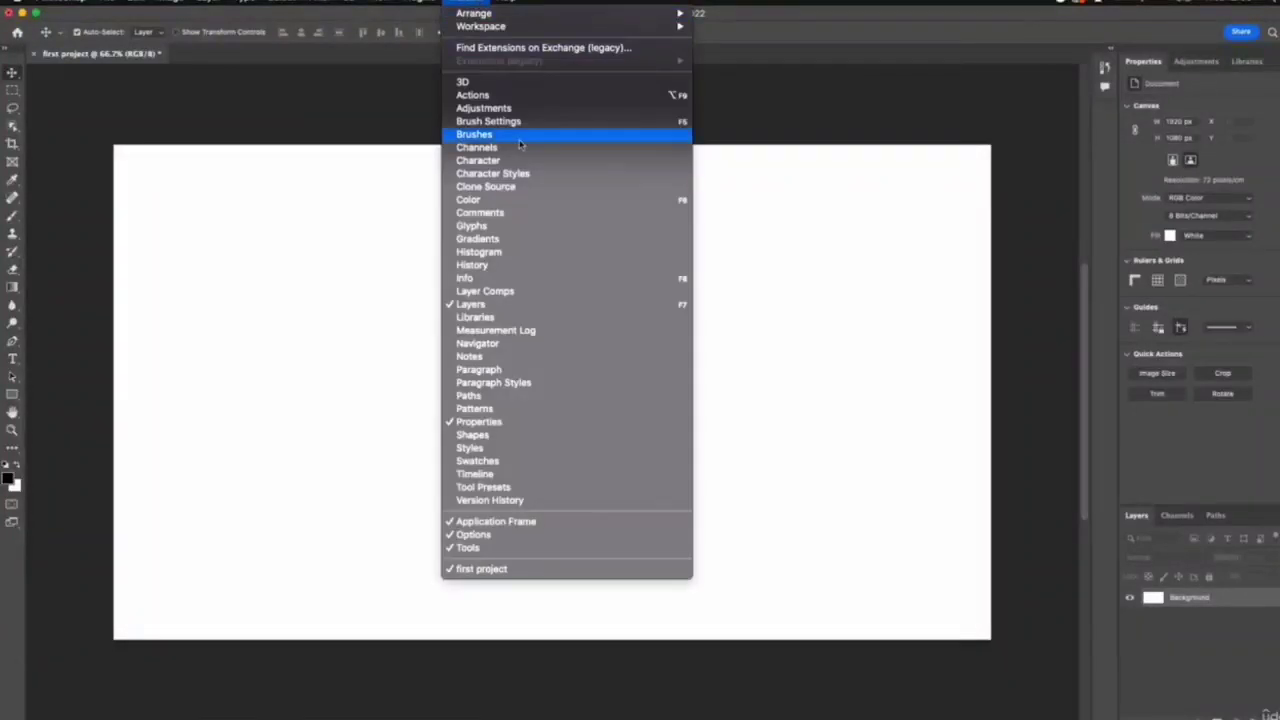
left_click(489, 424)
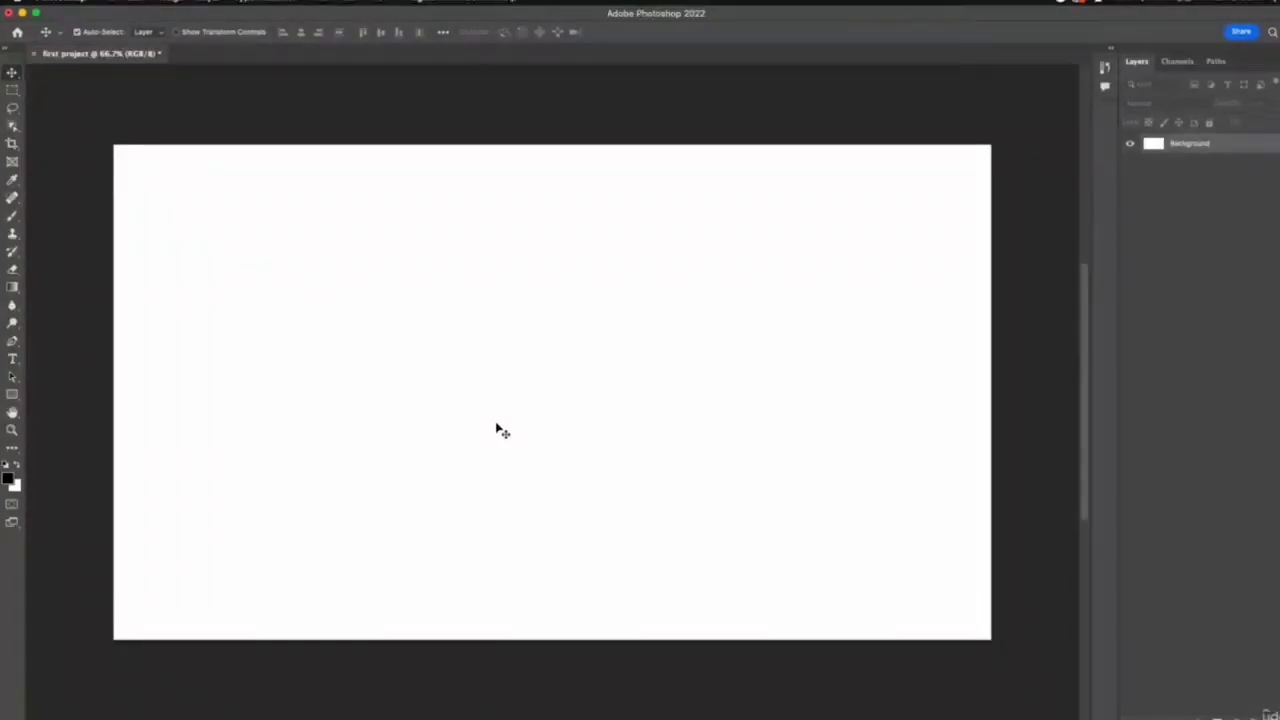
- Show the Properties panel again and reset the Essentials workspace to its default layout
left_click(462, 14)
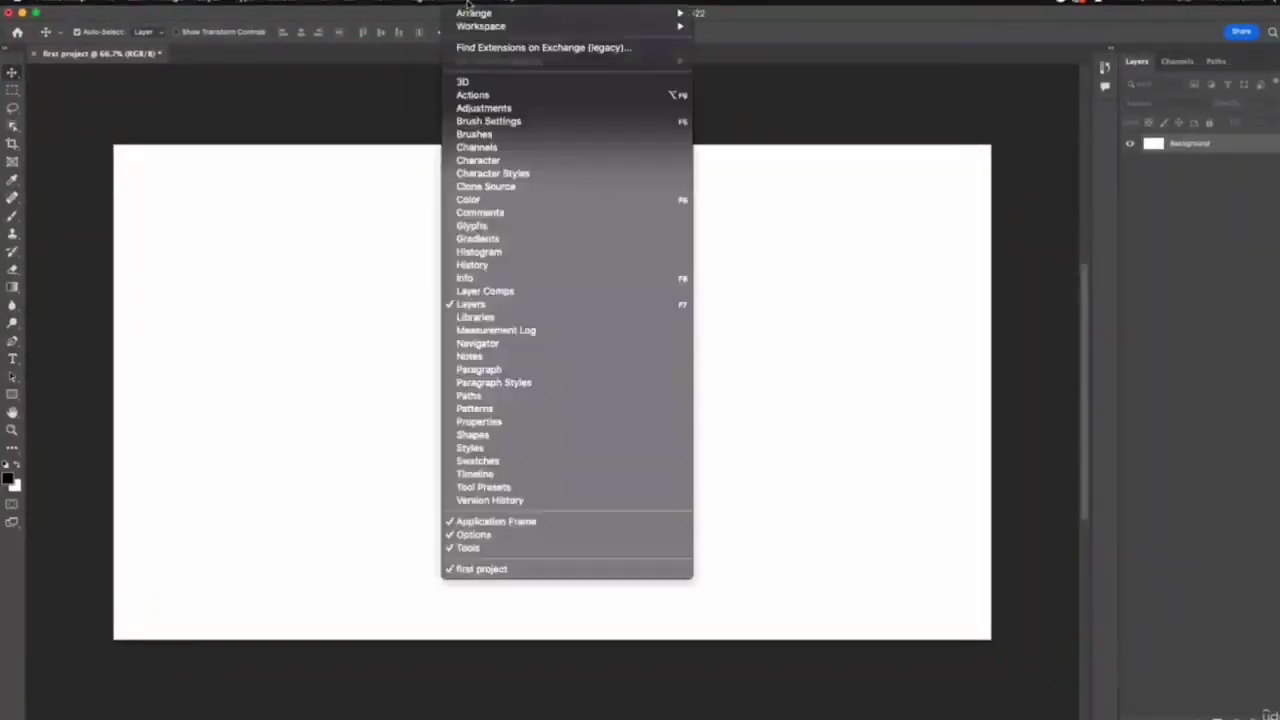
left_click(506, 422)
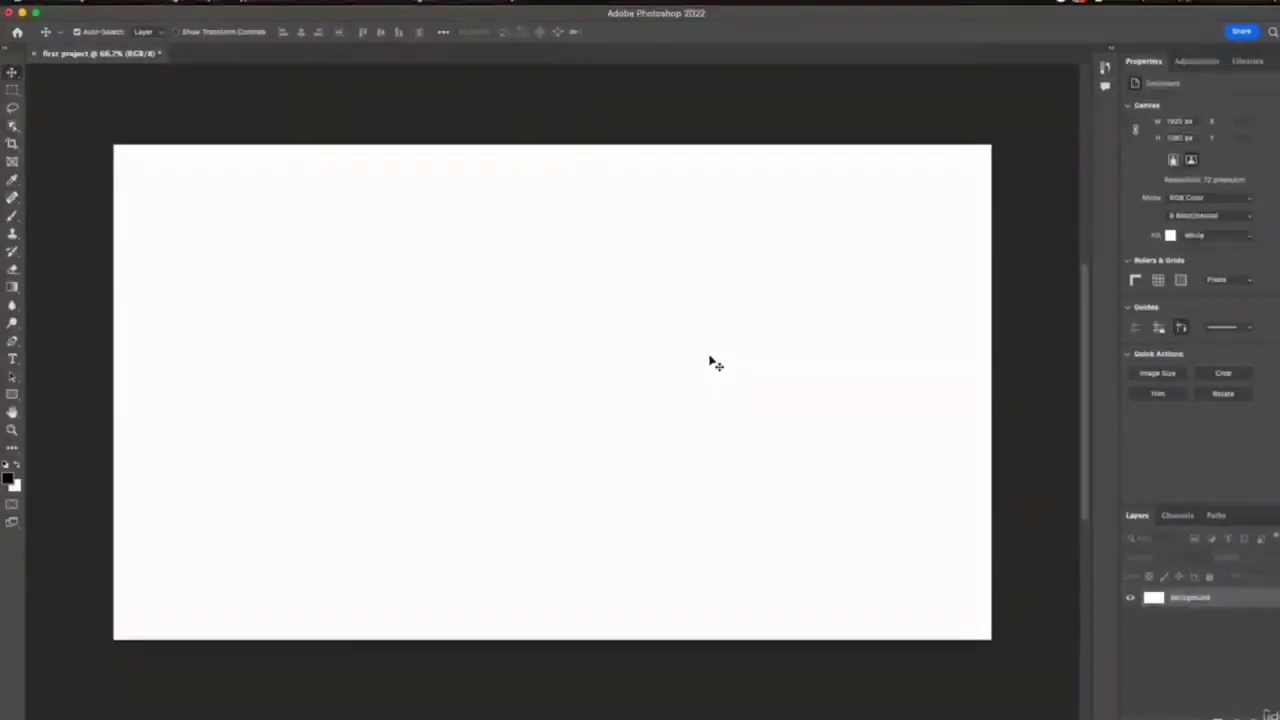
left_click(463, 4)
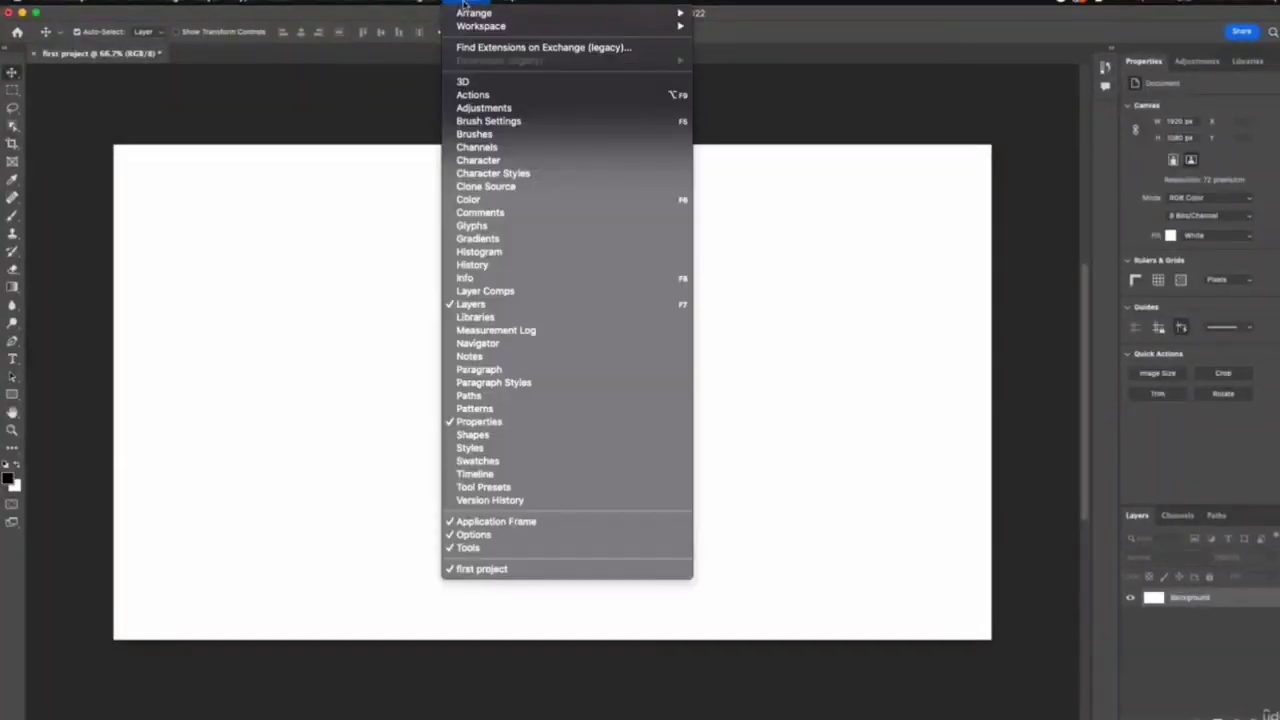
mouse_move(486, 26)
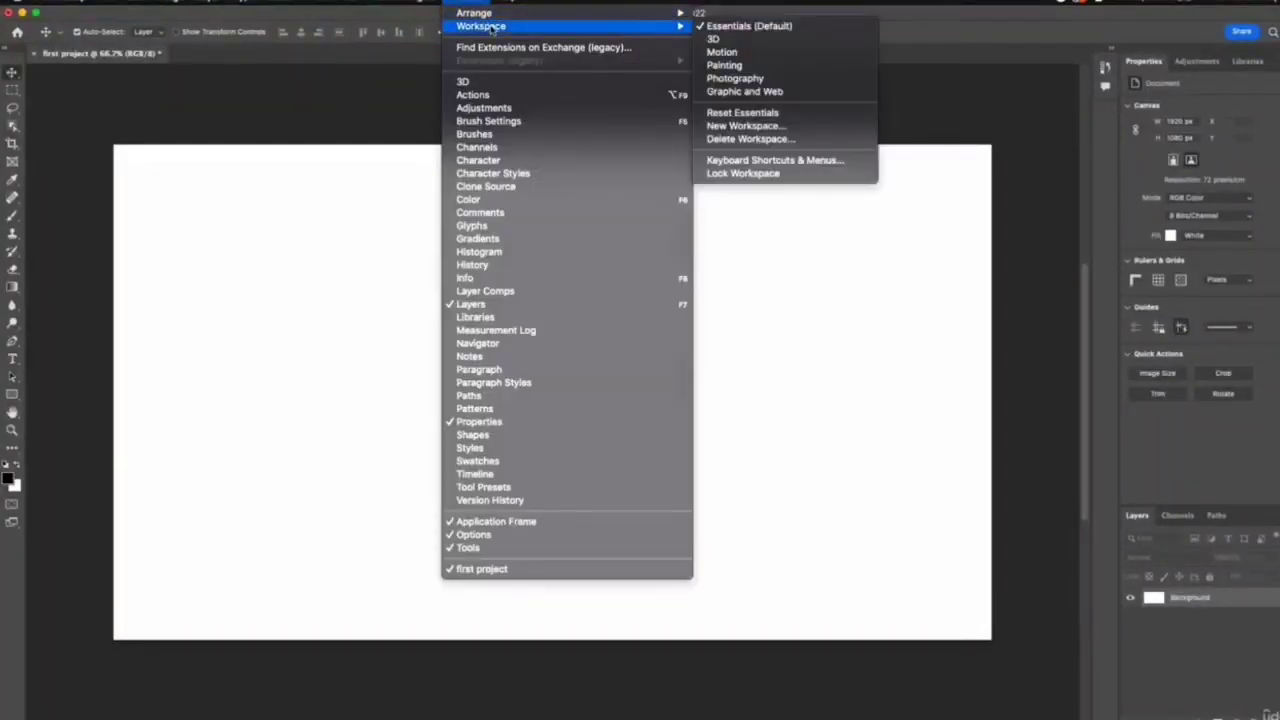
left_click(772, 114)
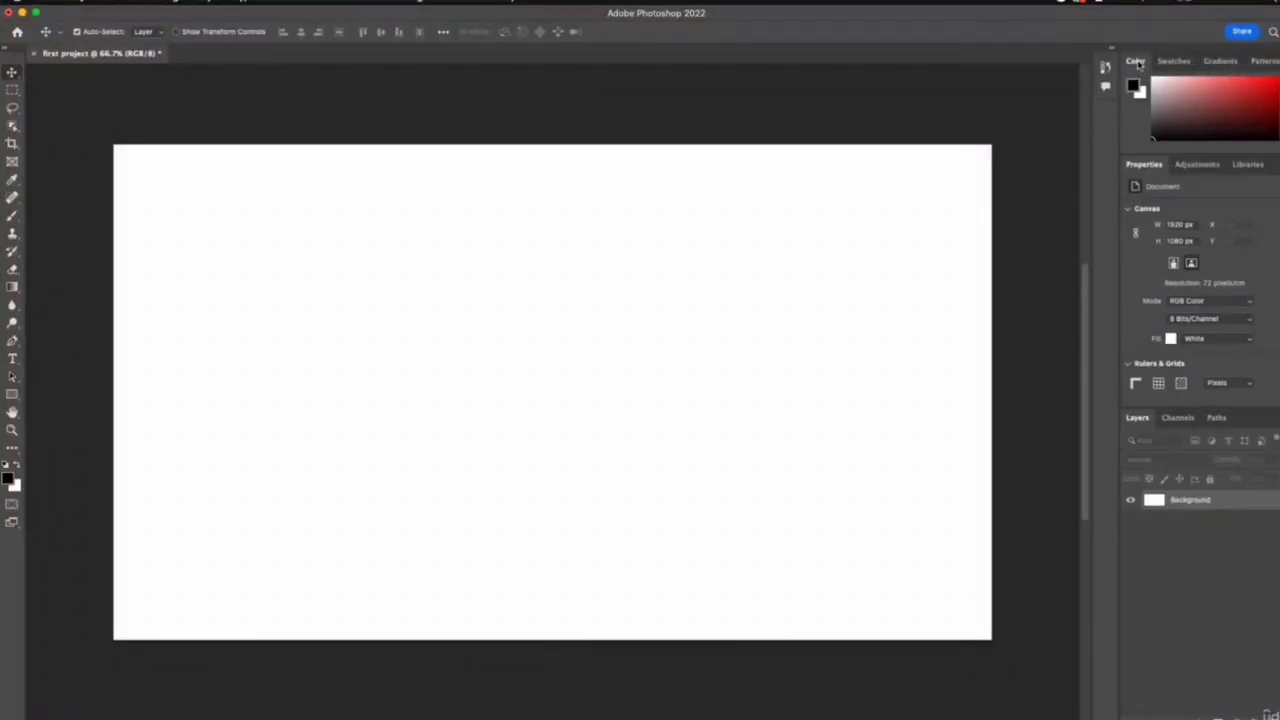
- Undock the Color and Gradients panels and float them over the canvas
left_click_drag(1138, 63, 895, 94)
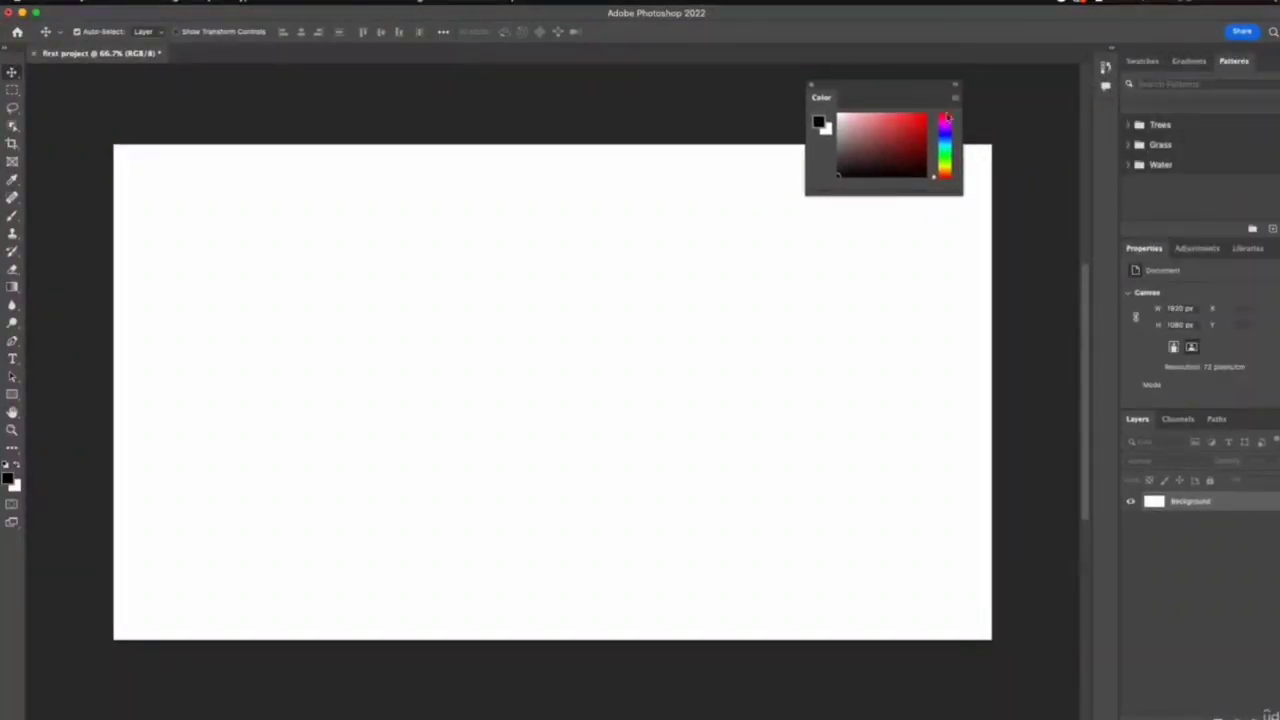
left_click(1182, 62)
left_click_drag(1189, 66, 762, 228)
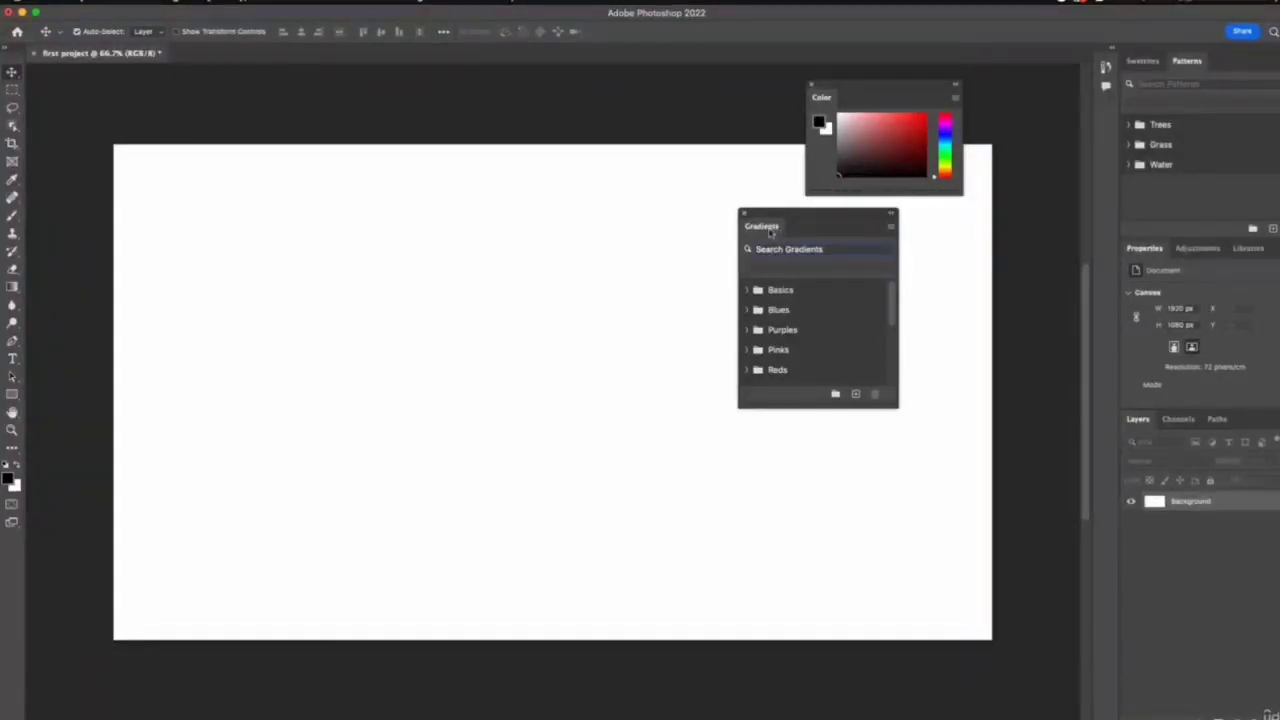
- Dock the Gradients panel back into its original group, between Swatches and Patterns
left_click_drag(771, 232, 1233, 62)
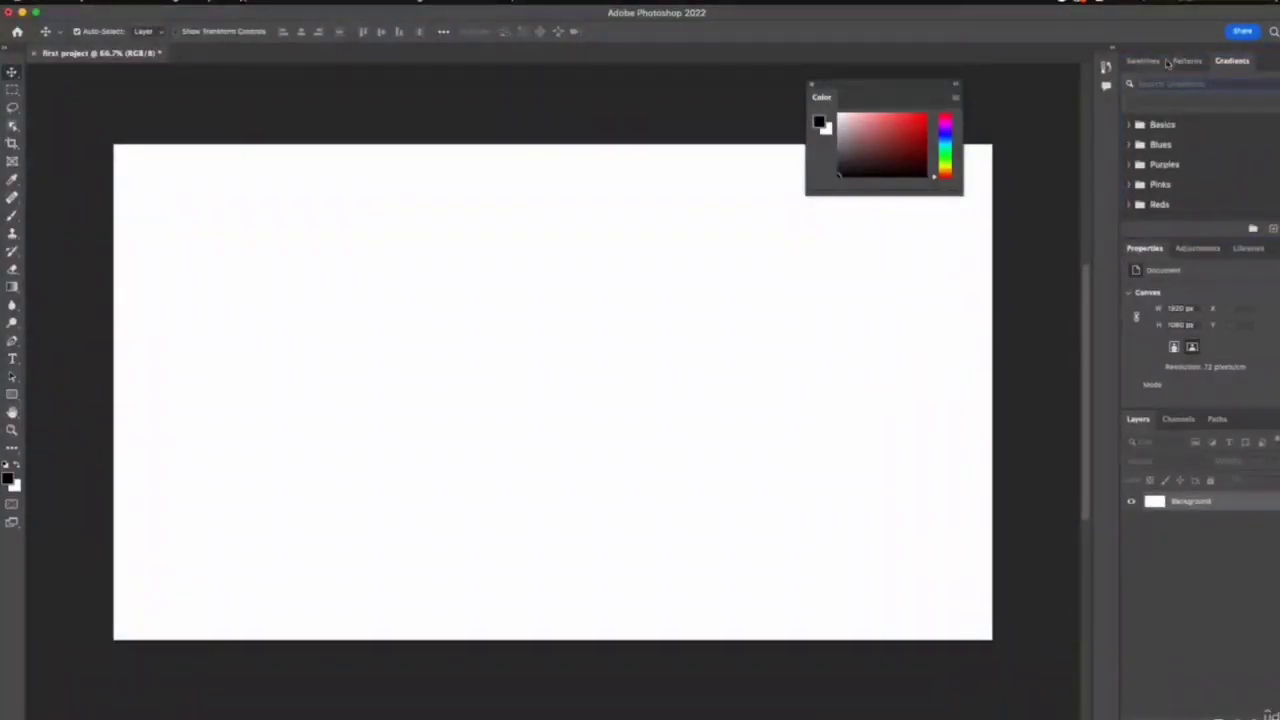
left_click_drag(1232, 61, 1160, 70)
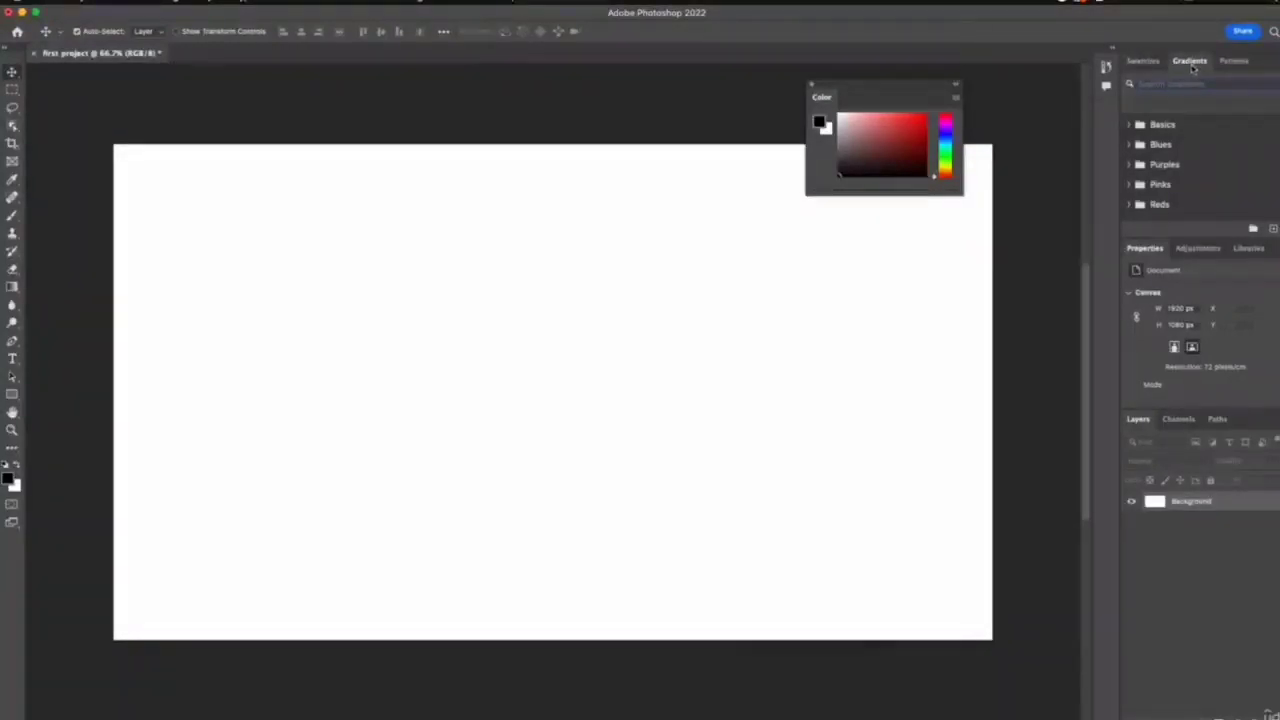
- Move the Patterns panel into the Properties group and view that group's Adjustments and Properties panels
left_click(1143, 62)
left_click(1236, 62)
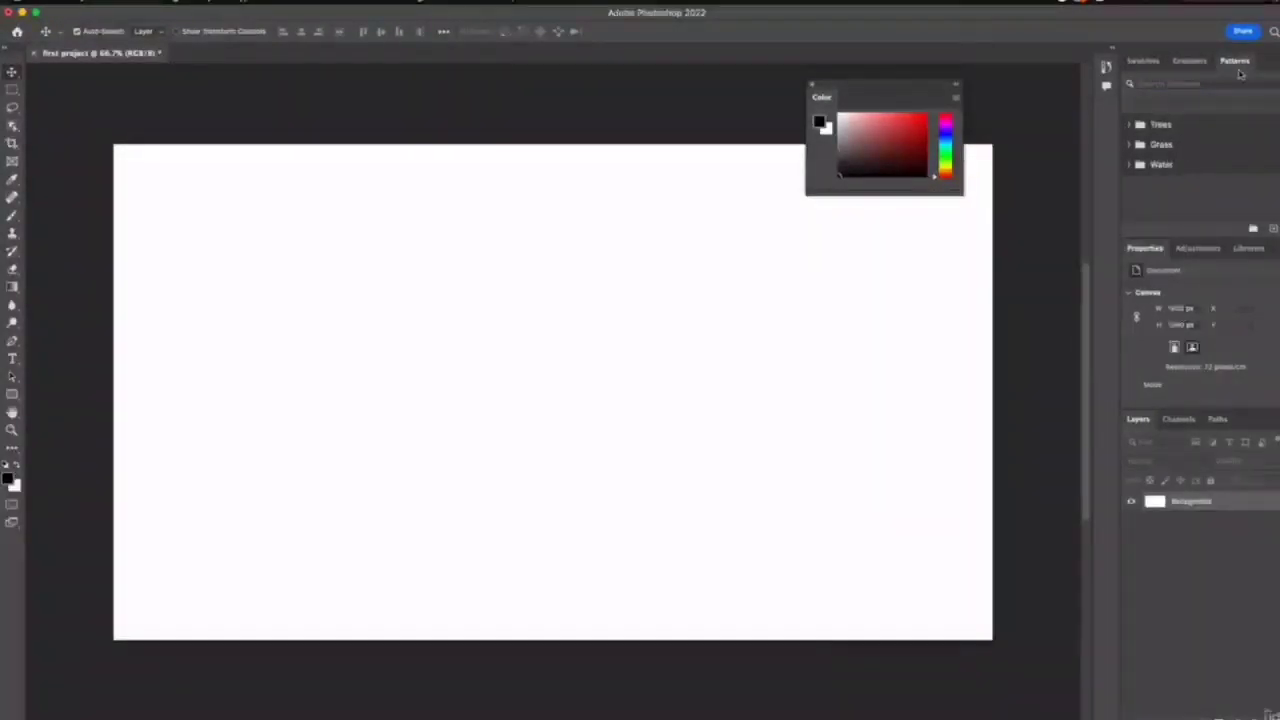
left_click_drag(1238, 68, 1196, 256)
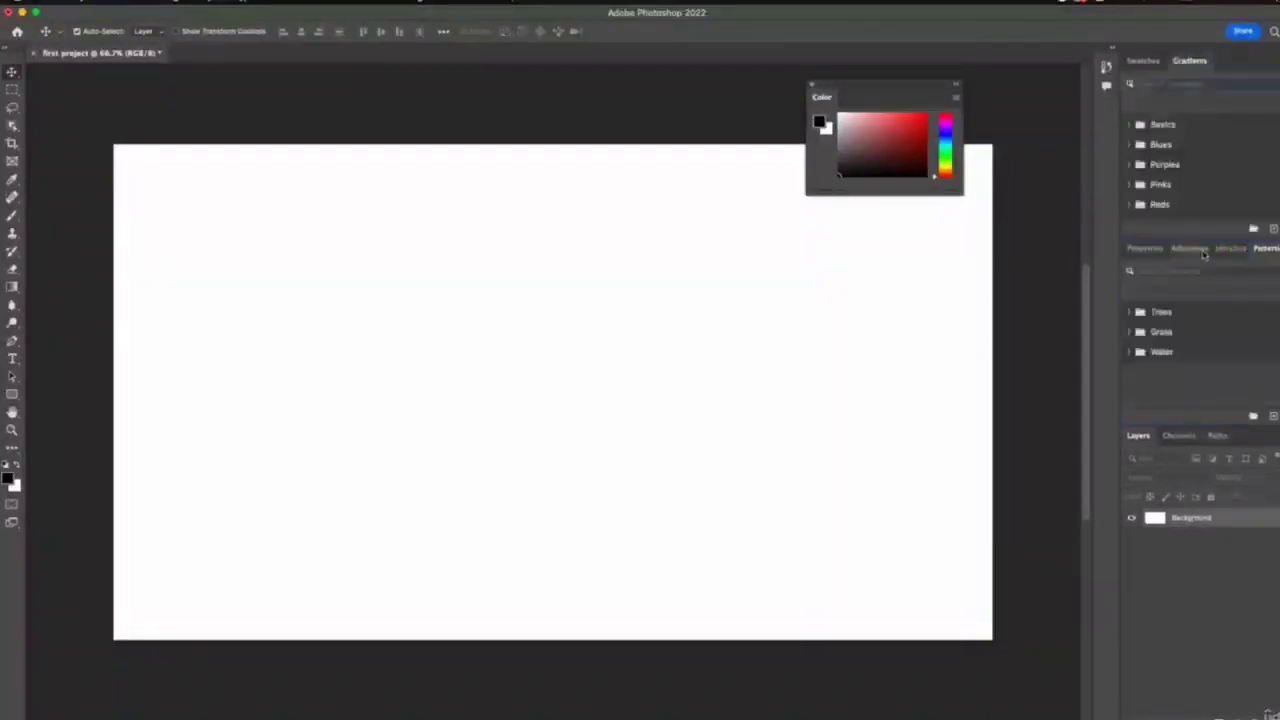
left_click(1191, 249)
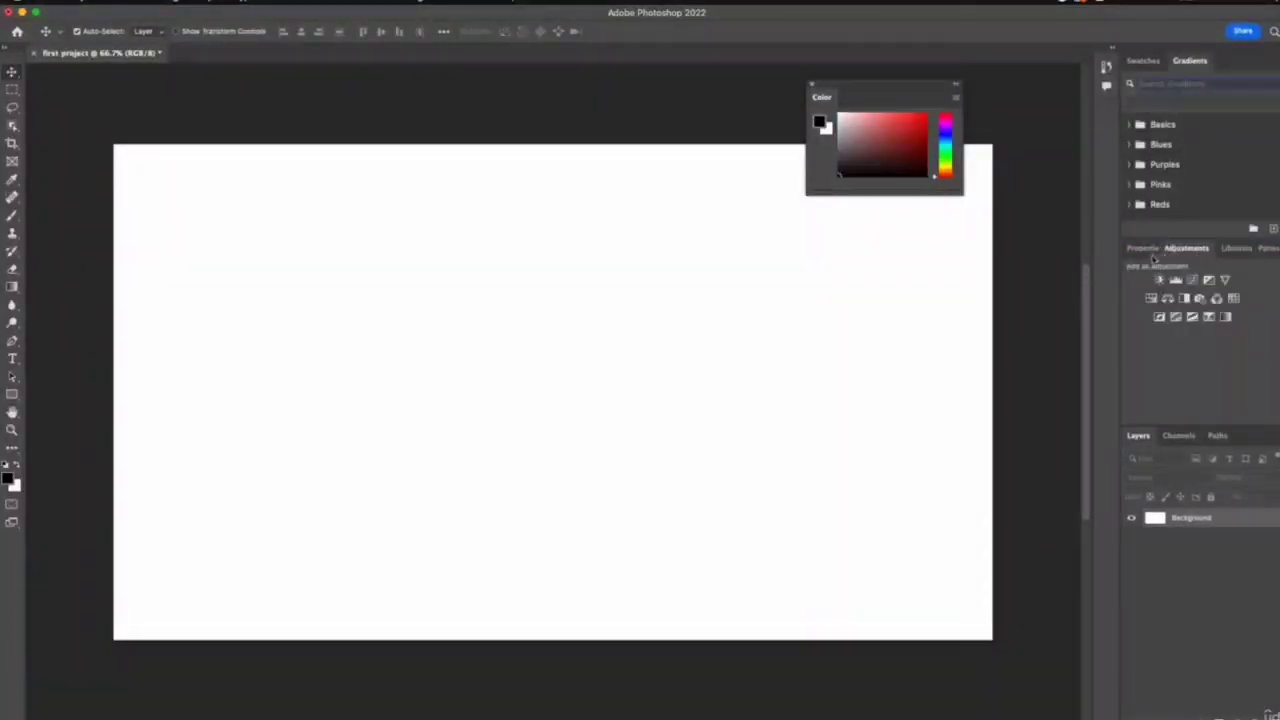
left_click(1145, 249)
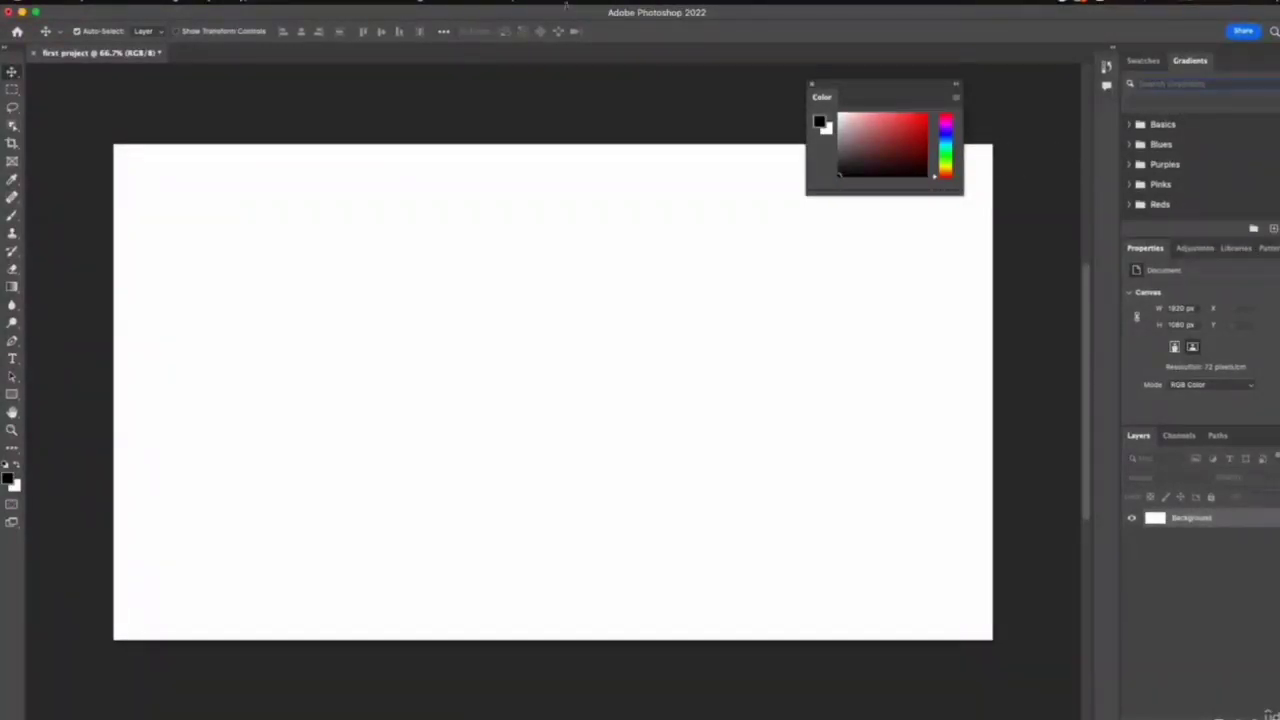
- Restore the rearranged panels to the default layout by resetting the Essentials workspace
left_click(467, 5)
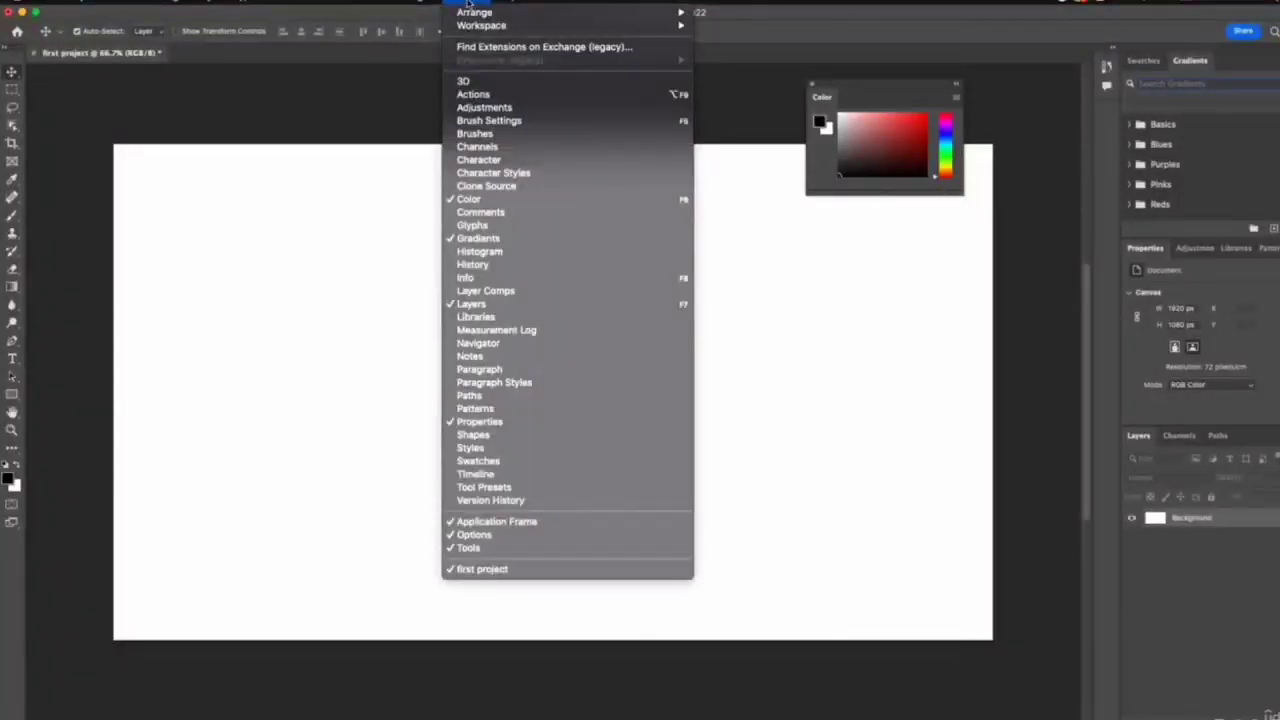
mouse_move(490, 25)
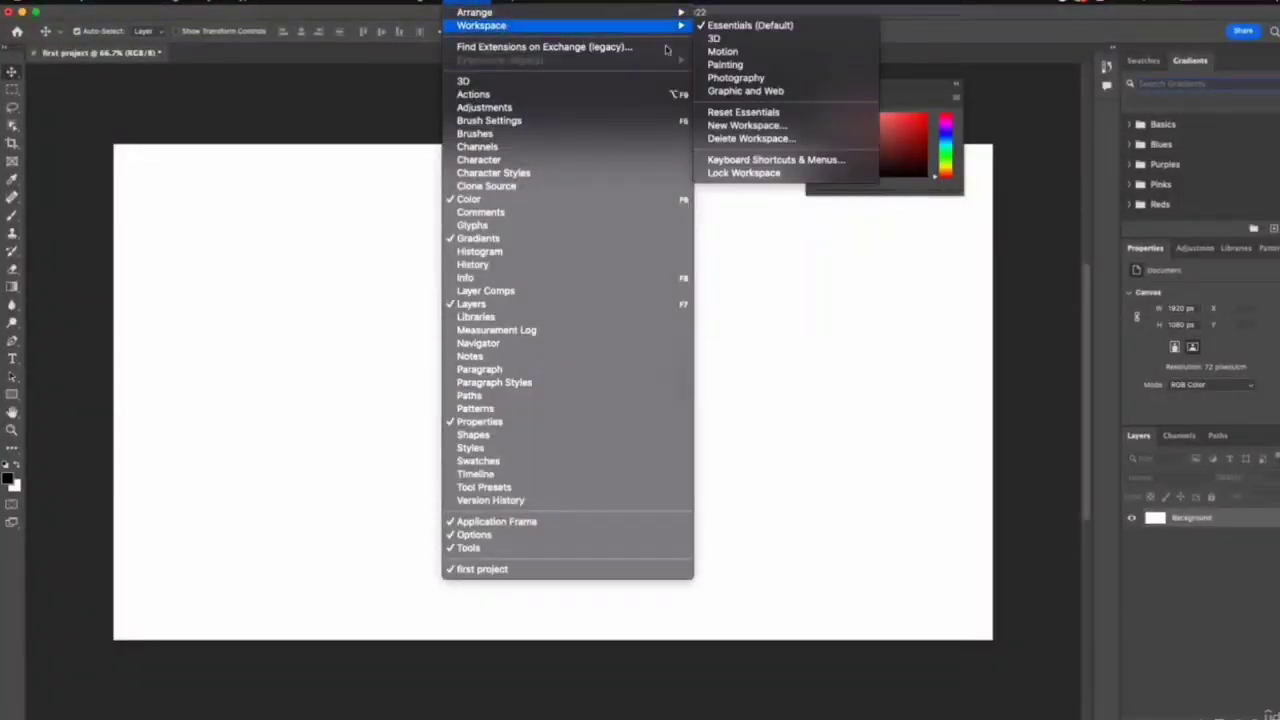
left_click(745, 113)
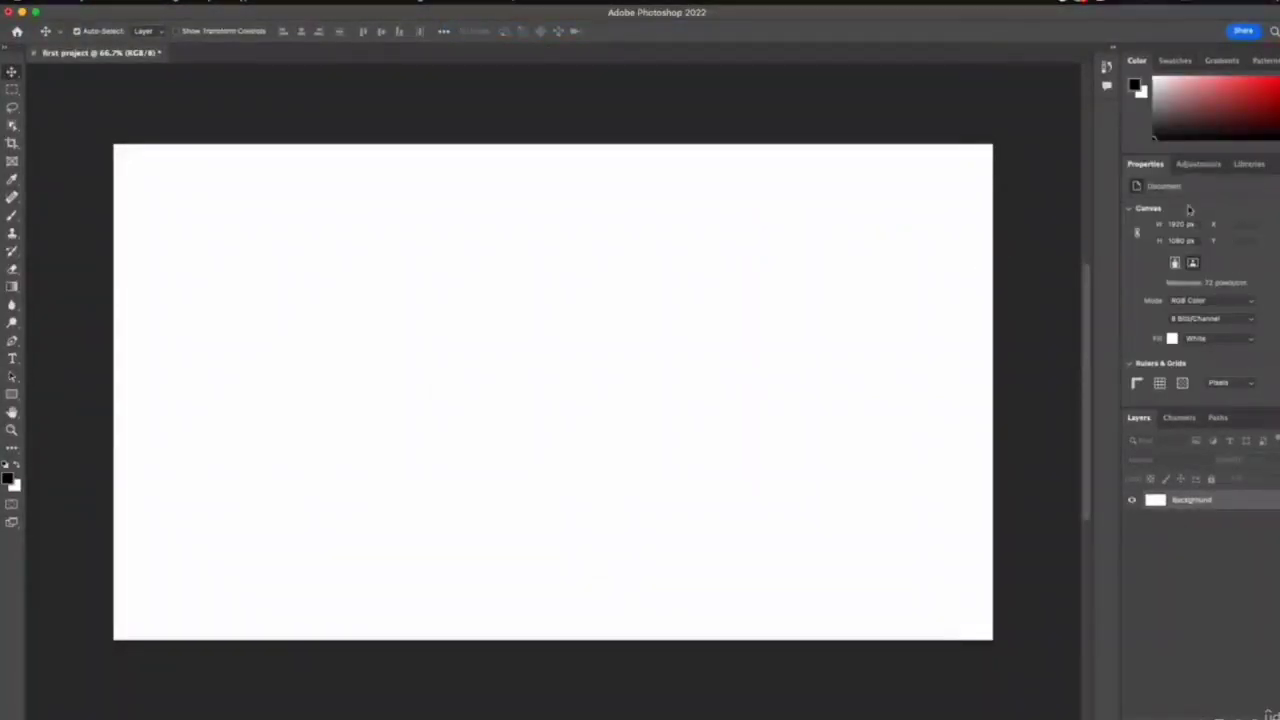
- Look through the Adjustments, Libraries, Patterns and Gradients panels
left_click(1195, 166)
left_click(1248, 165)
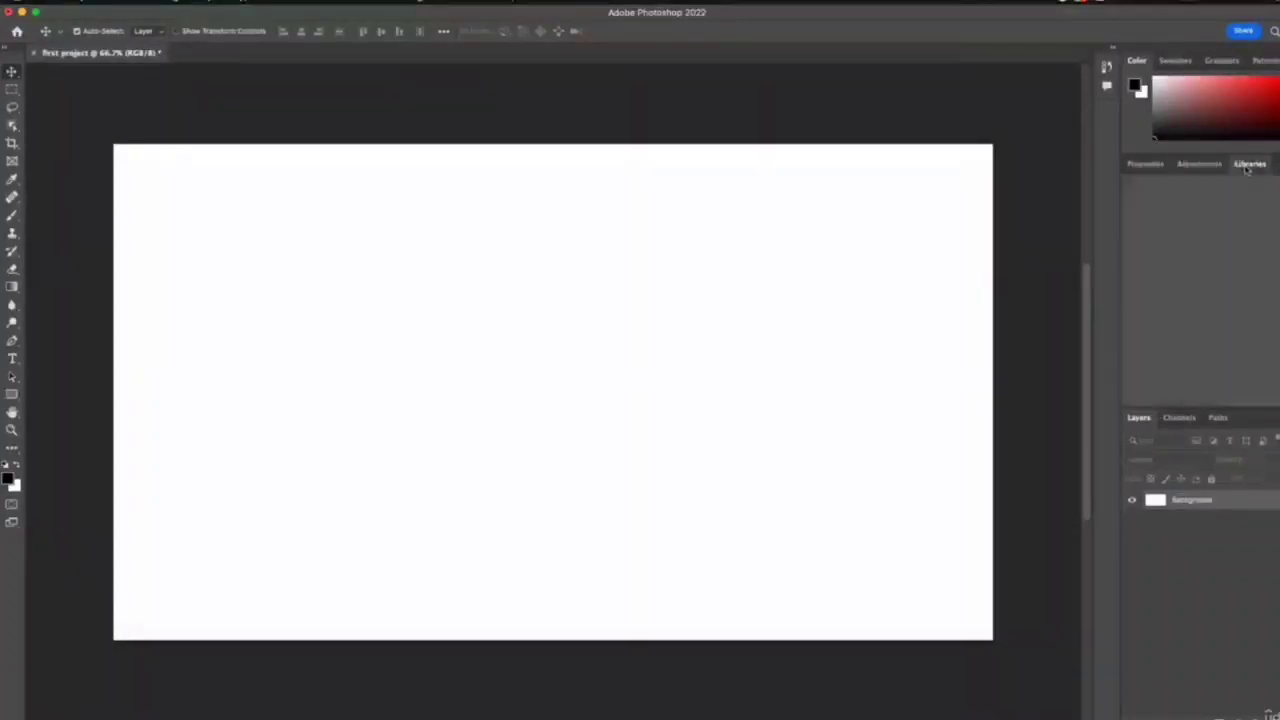
left_click(1266, 61)
left_click(1222, 61)
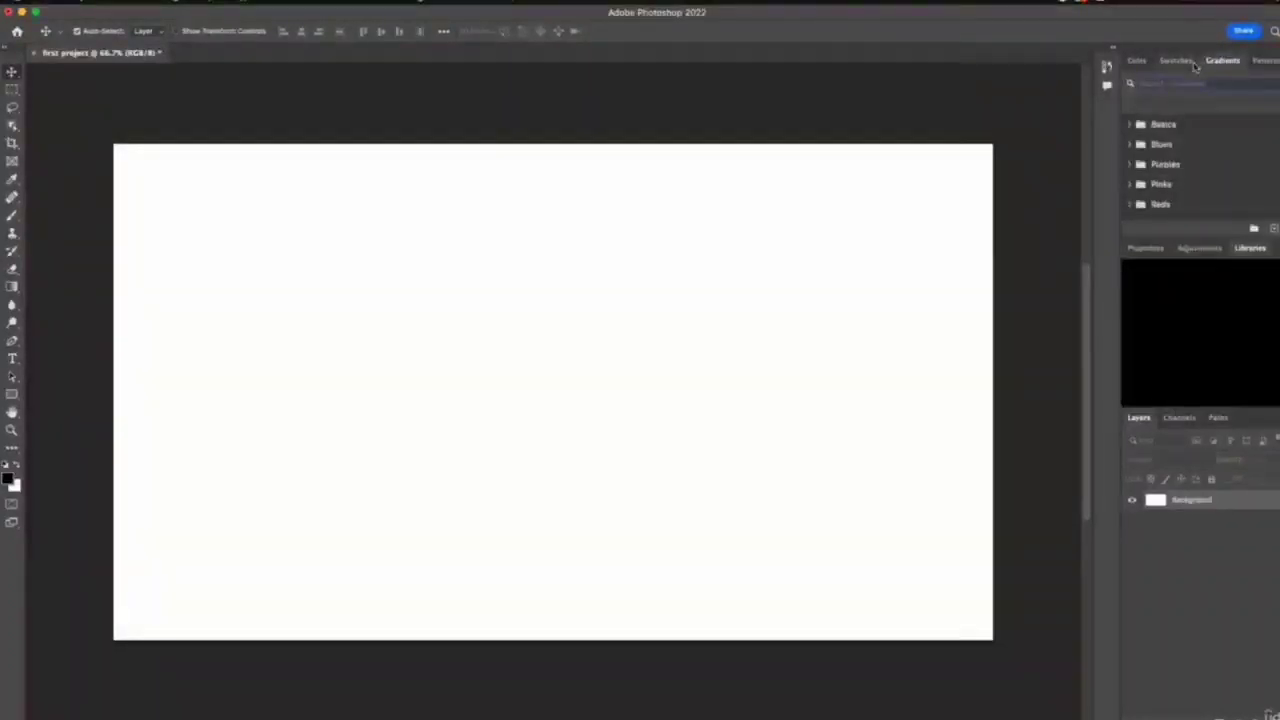
- View the Swatches, Color, Adjustments and Properties panels in their groups
left_click(1175, 61)
left_click(1137, 61)
left_click(1199, 248)
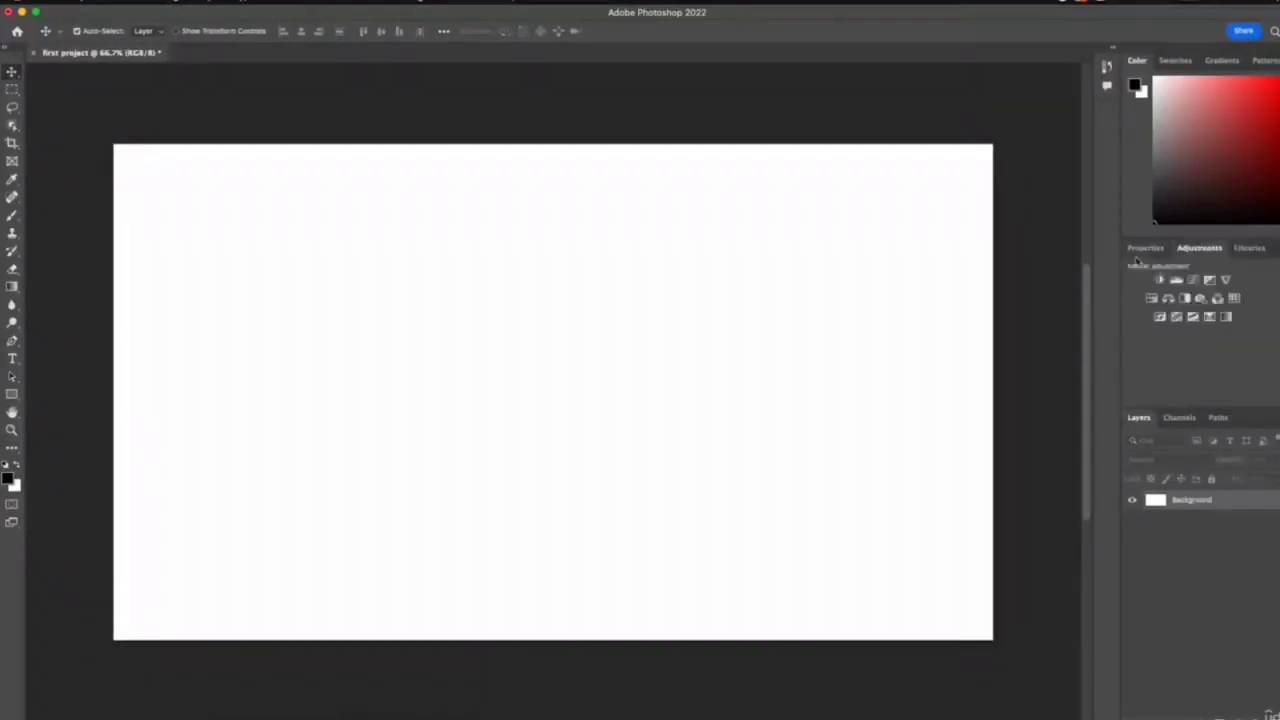
left_click(1145, 249)
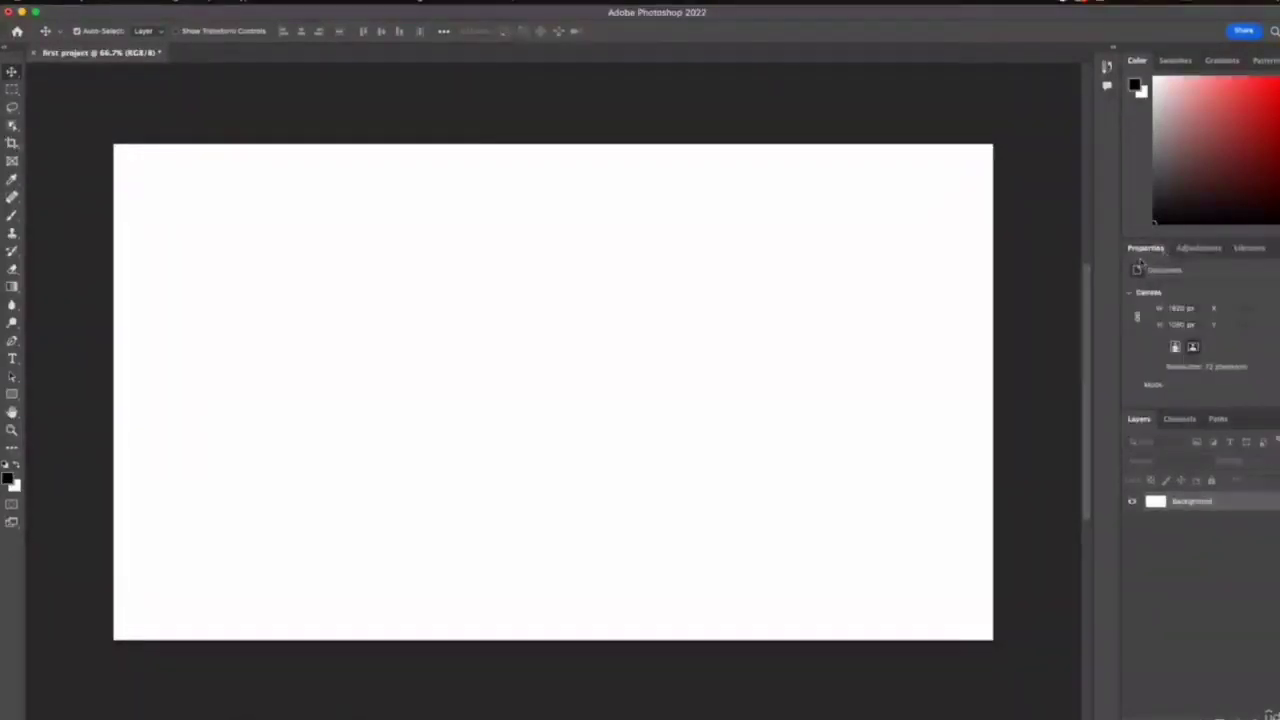
- Move the Properties panel behind Libraries in its group, view Adjustments, and return Properties to first place
left_click(1195, 256)
left_click_drag(1208, 256, 1252, 250)
left_click(1210, 252)
left_click(1161, 247)
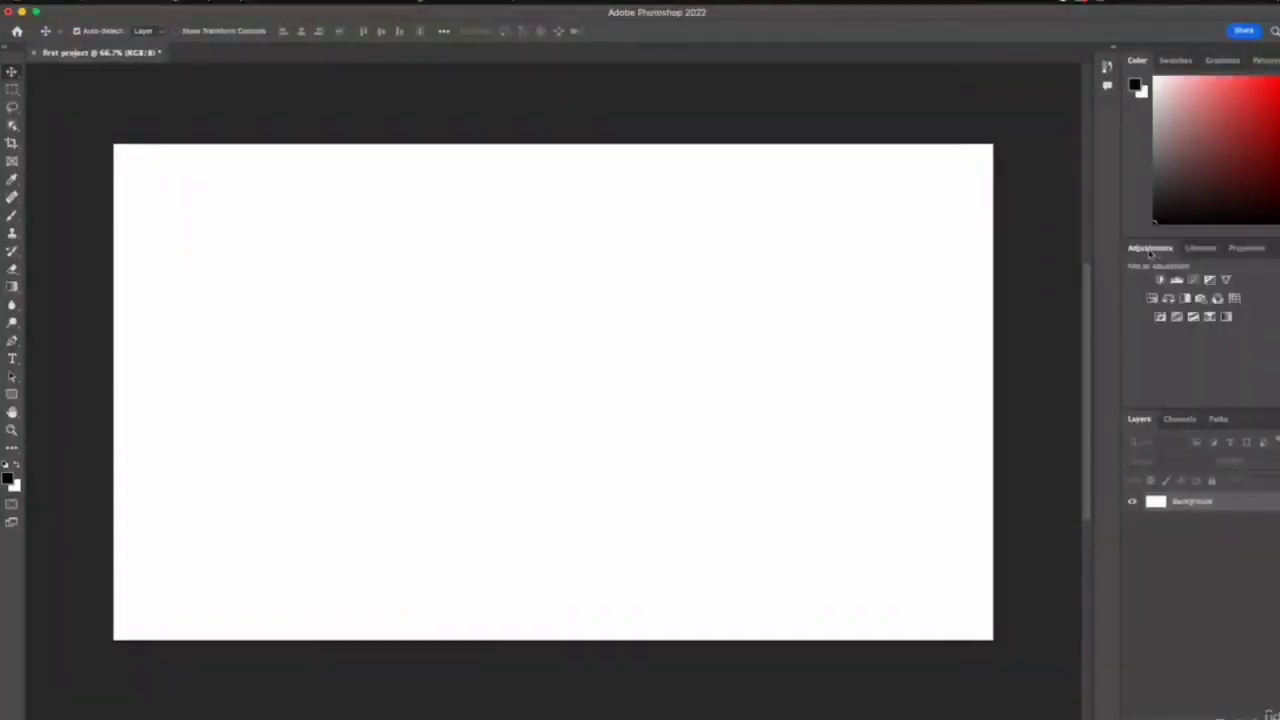
left_click_drag(1254, 254, 1152, 254)
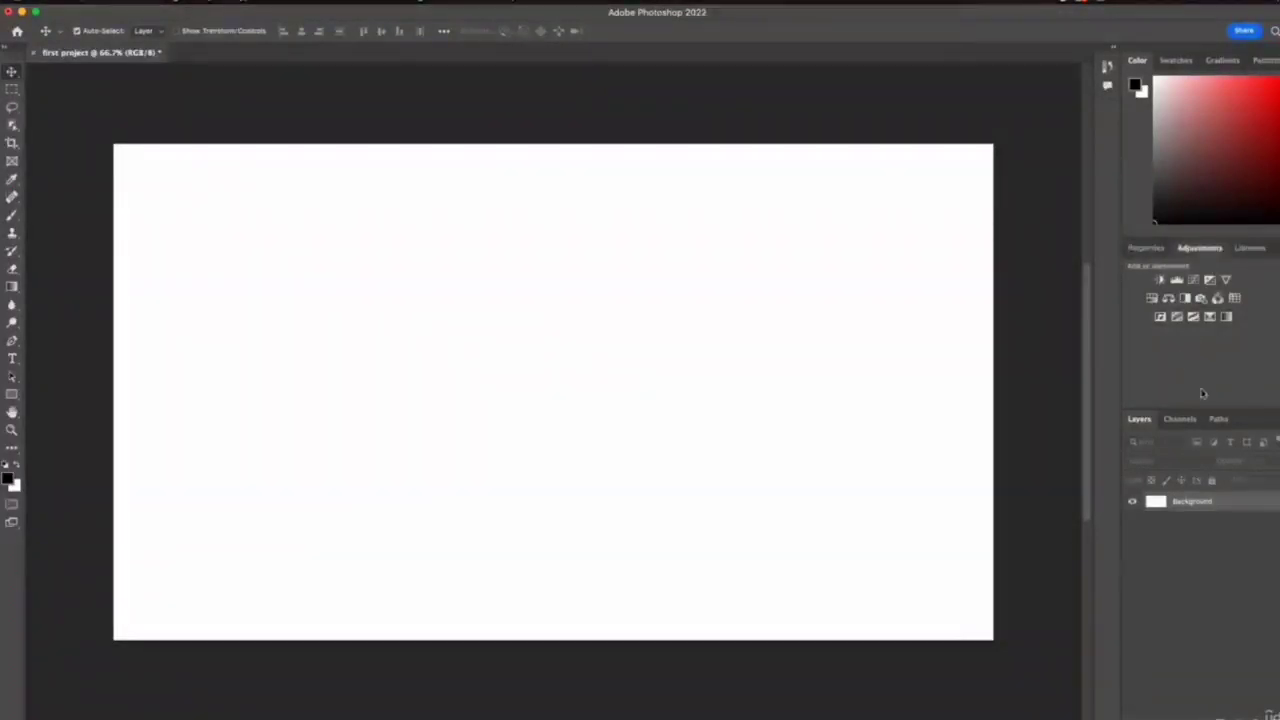
mouse_move(1182, 421)
left_mouse_down()
mouse_move(1148, 428)
mouse_move(1188, 427)
left_mouse_up()
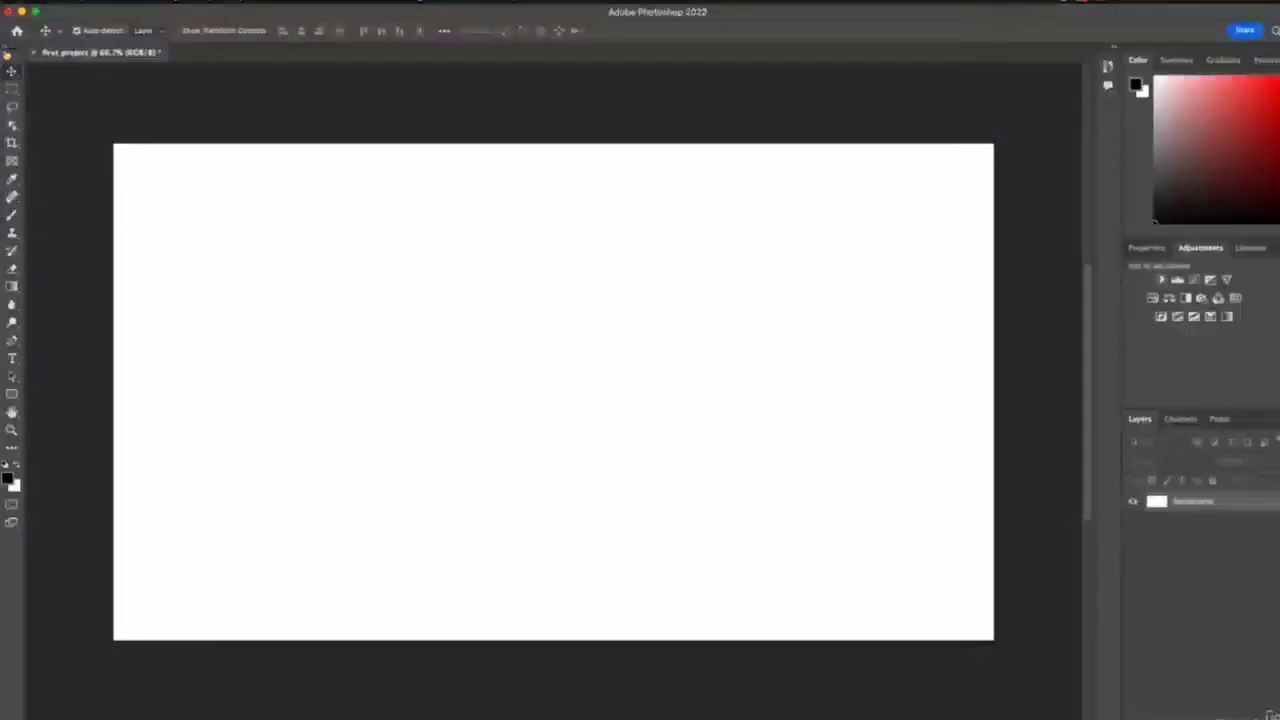
- Toggle the toolbar to two columns and back, and float it over the workspace before redocking it at its original edge
left_click(7, 50)
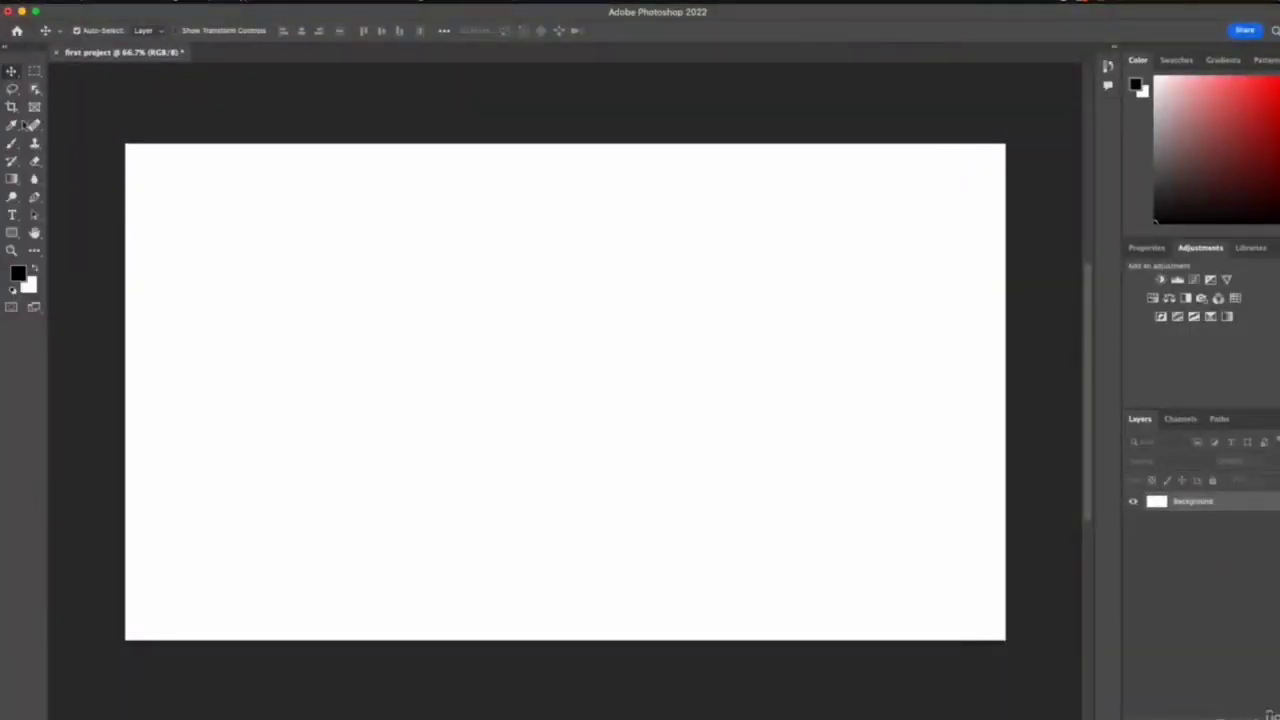
left_click(7, 50)
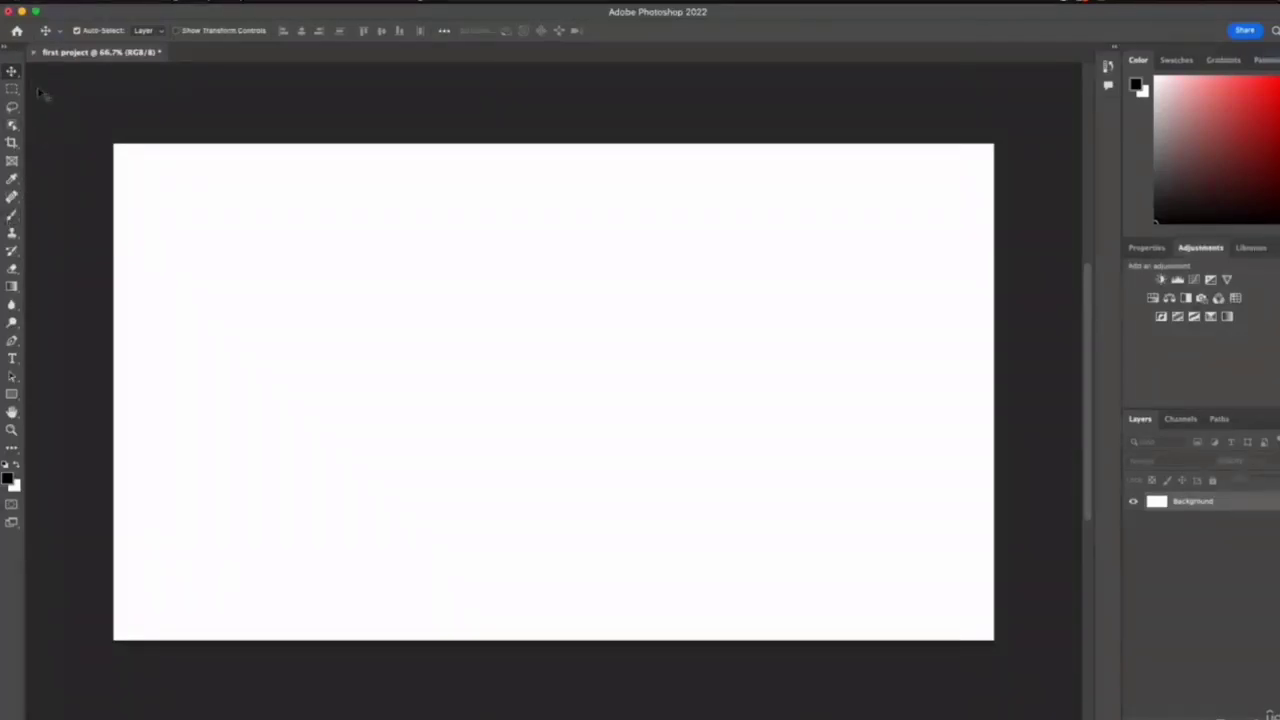
left_click_drag(11, 59, 88, 107)
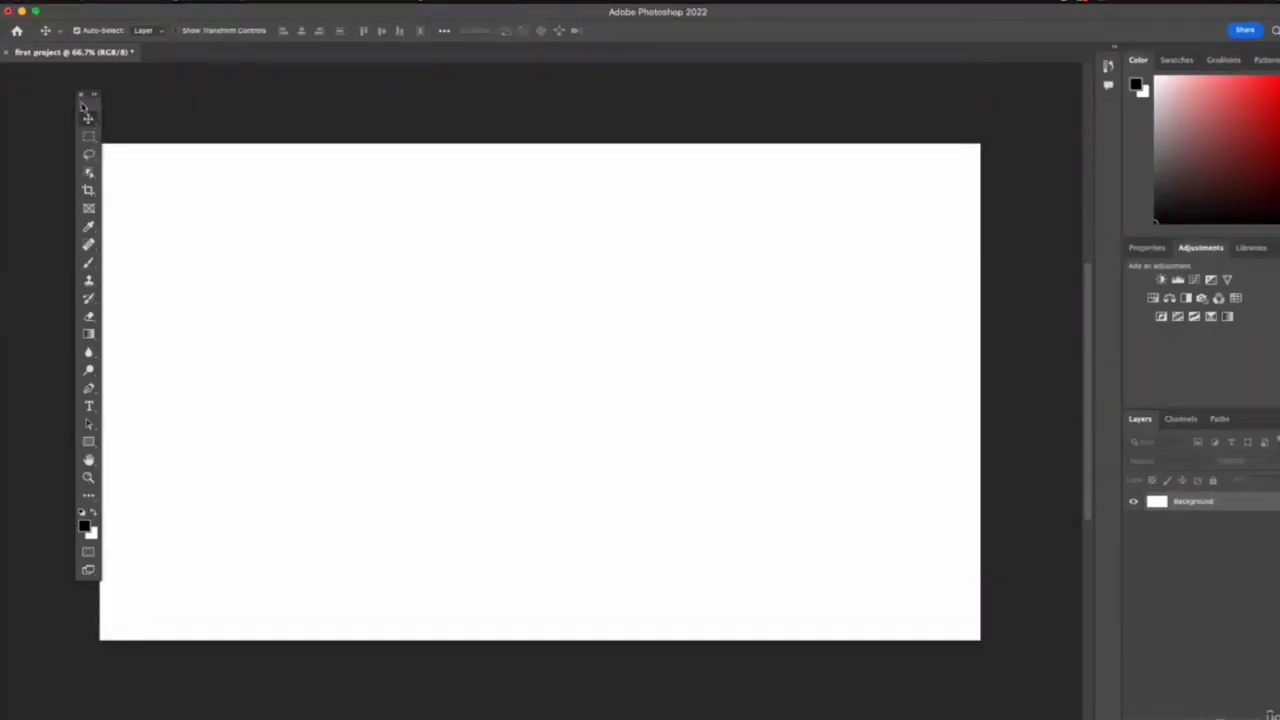
left_click_drag(83, 105, 1035, 117)
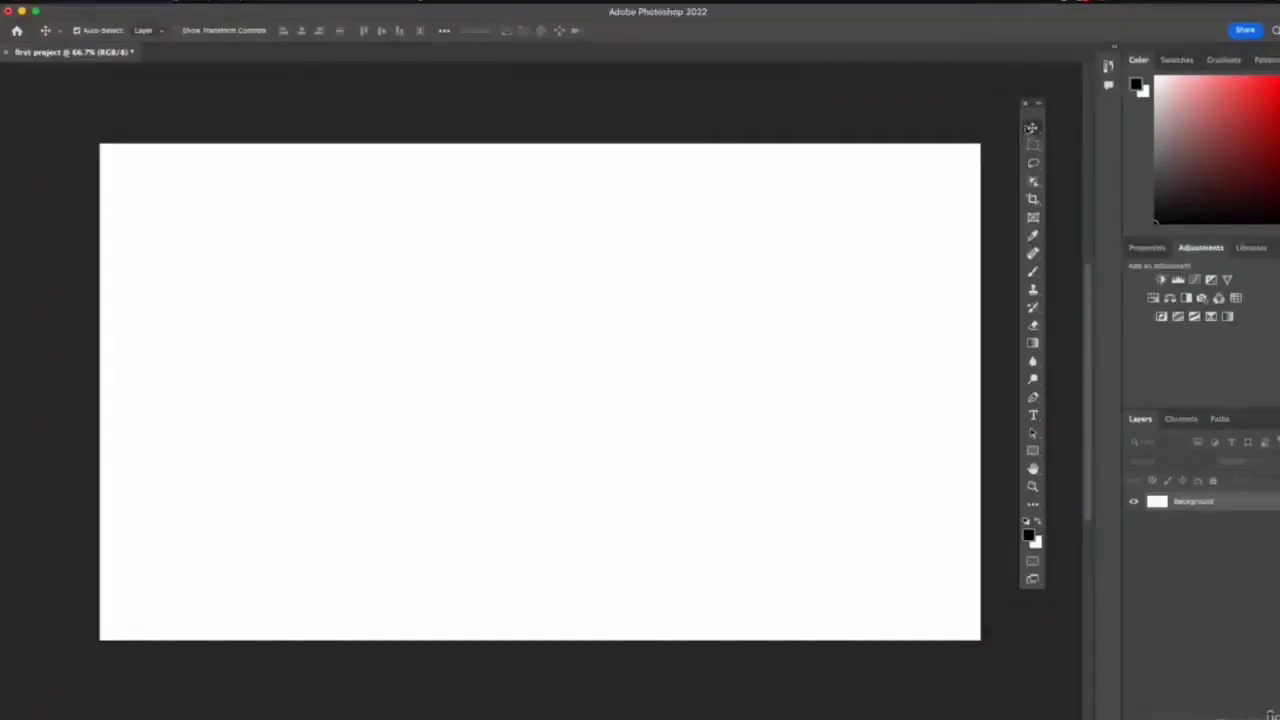
left_click_drag(1032, 116, 3, 120)
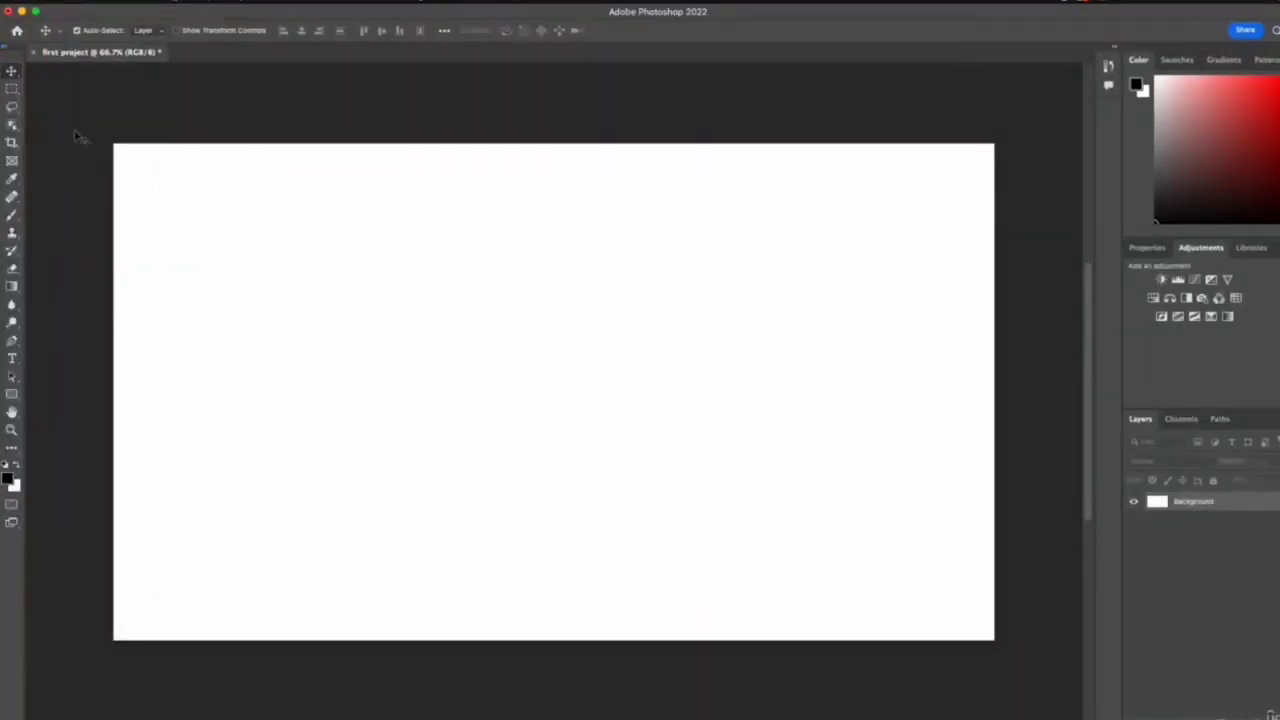
- Try the Lasso tool group by choosing the Polygonal Lasso Tool and the regular Lasso Tool, and return to the Move tool
left_click(12, 107)
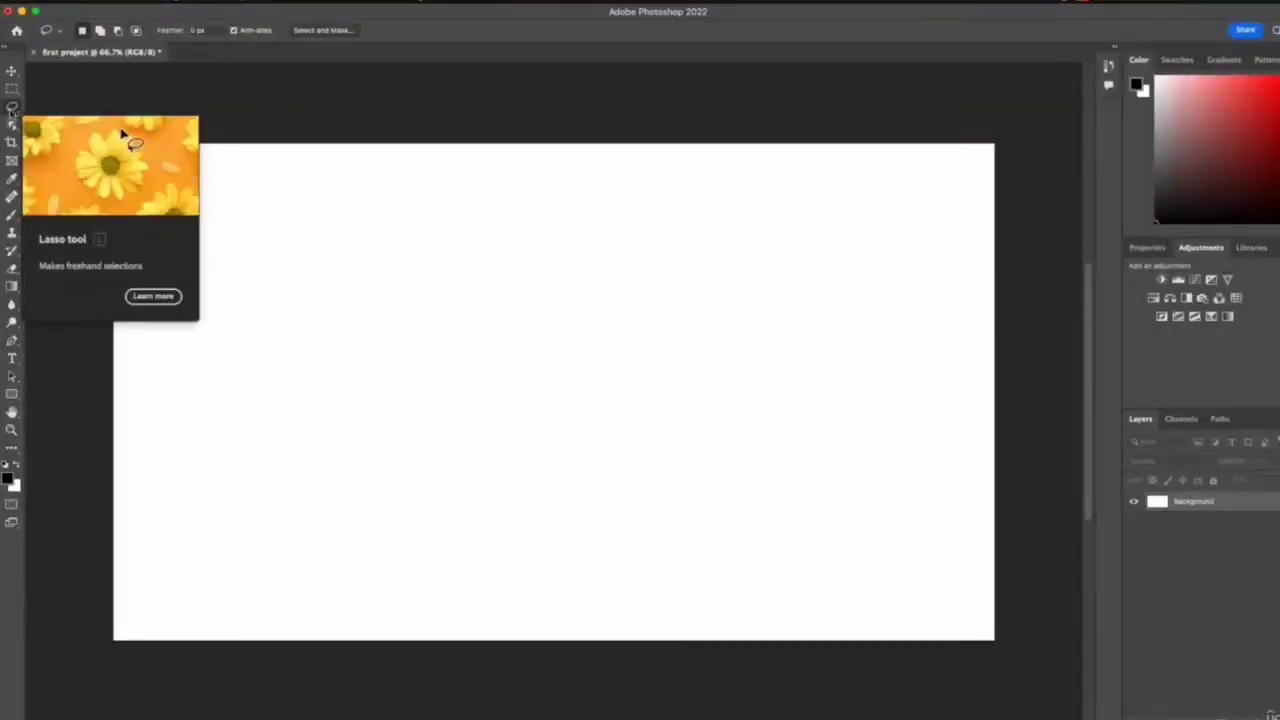
right_click(12, 110)
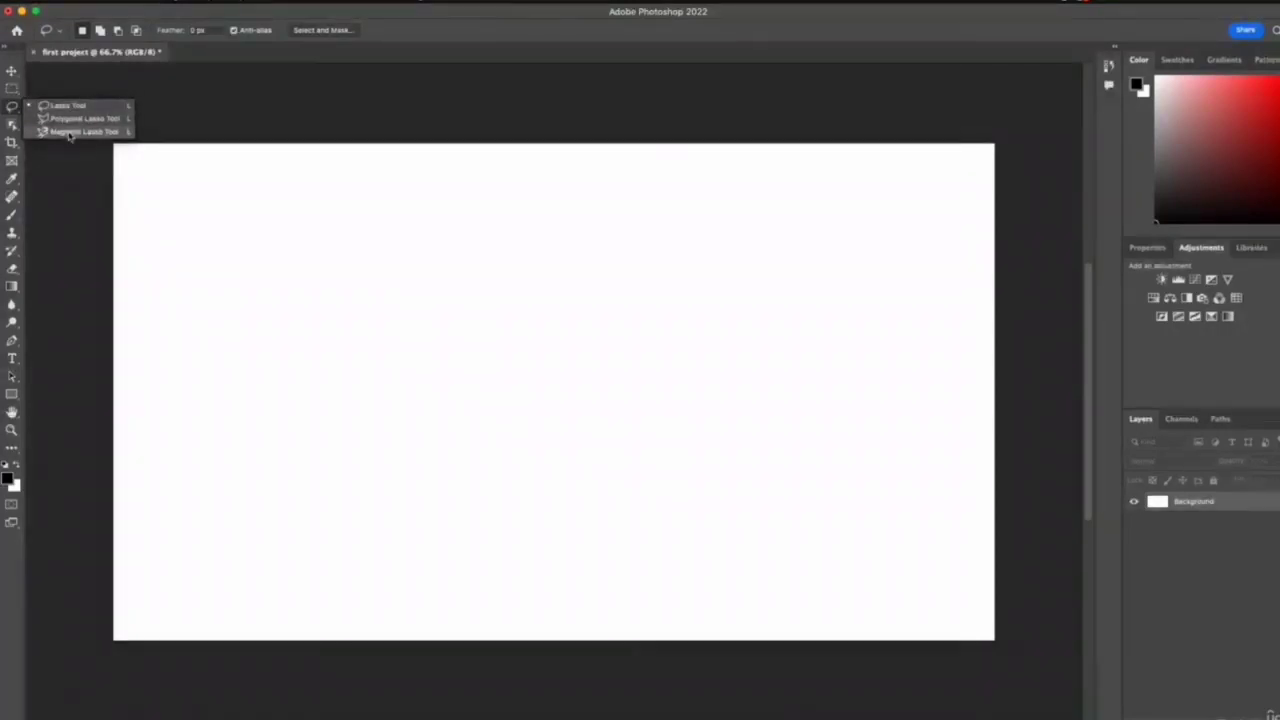
left_click(19, 66)
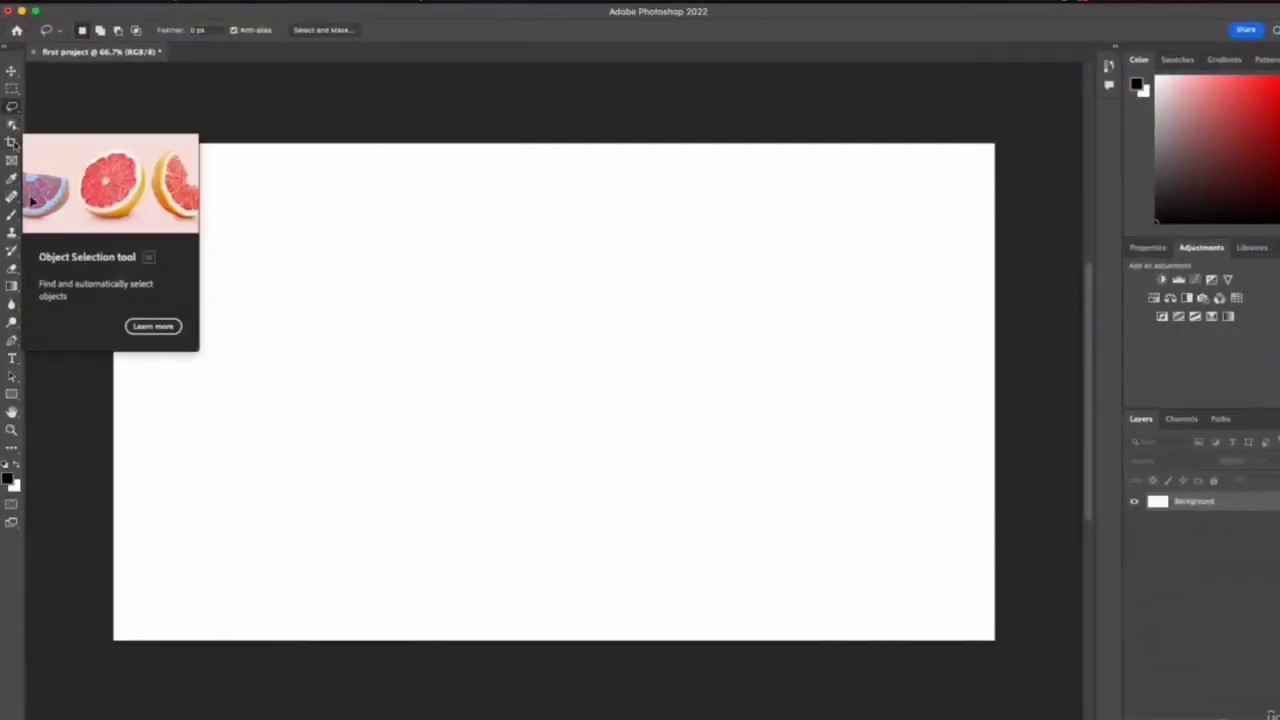
right_click(16, 111)
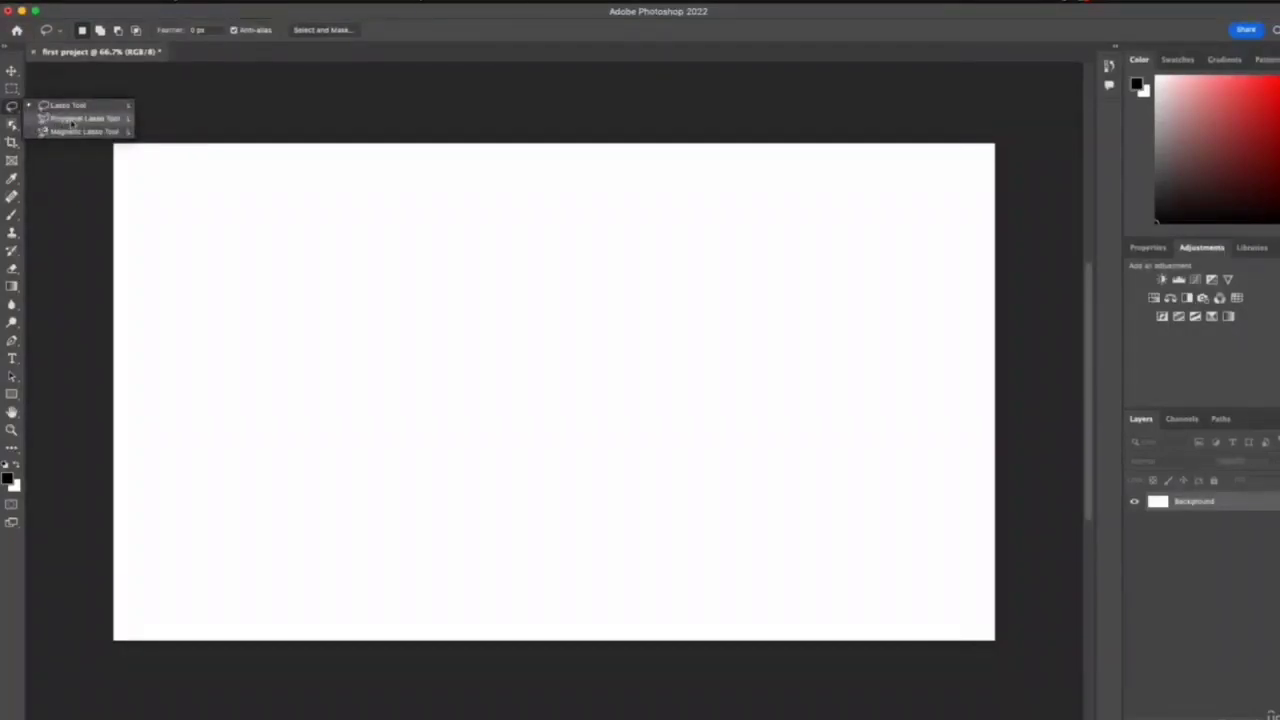
left_click(80, 118)
right_click(11, 113)
left_click(60, 105)
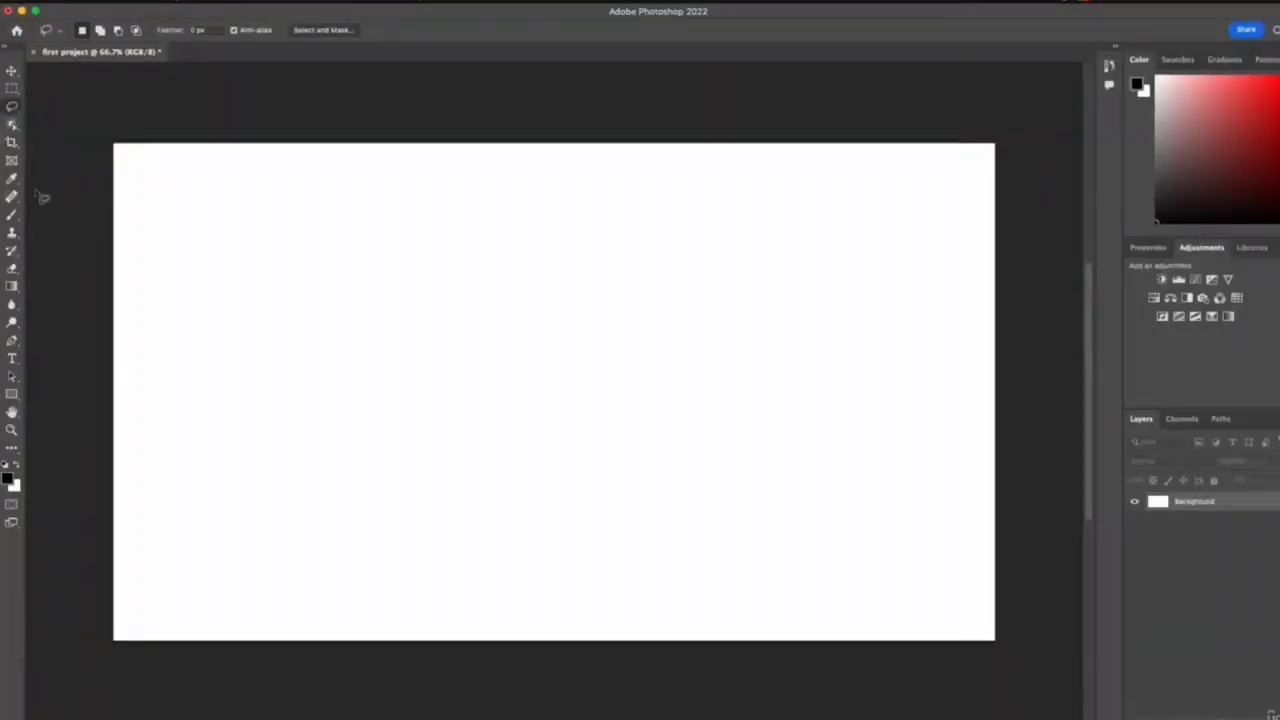
key("v")
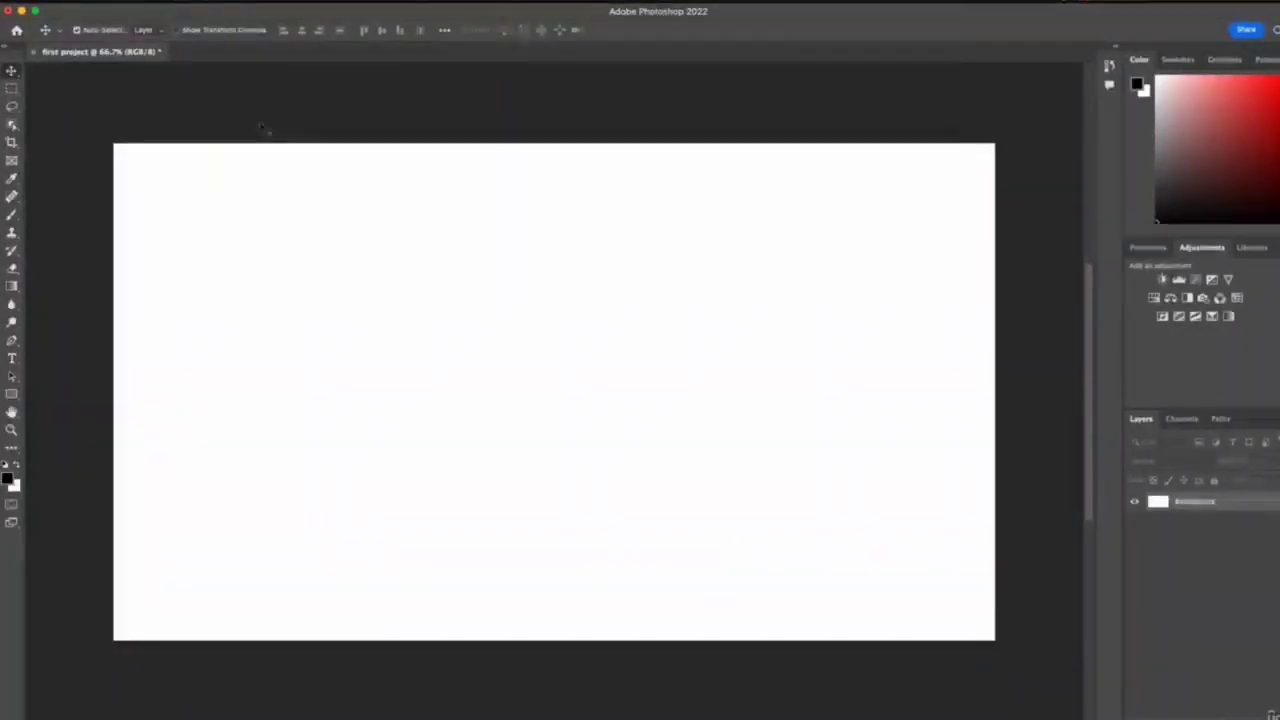
- Open the pink juice-bottle JPEG from the computer's photo import folder as a separate document
left_click(121, 5)
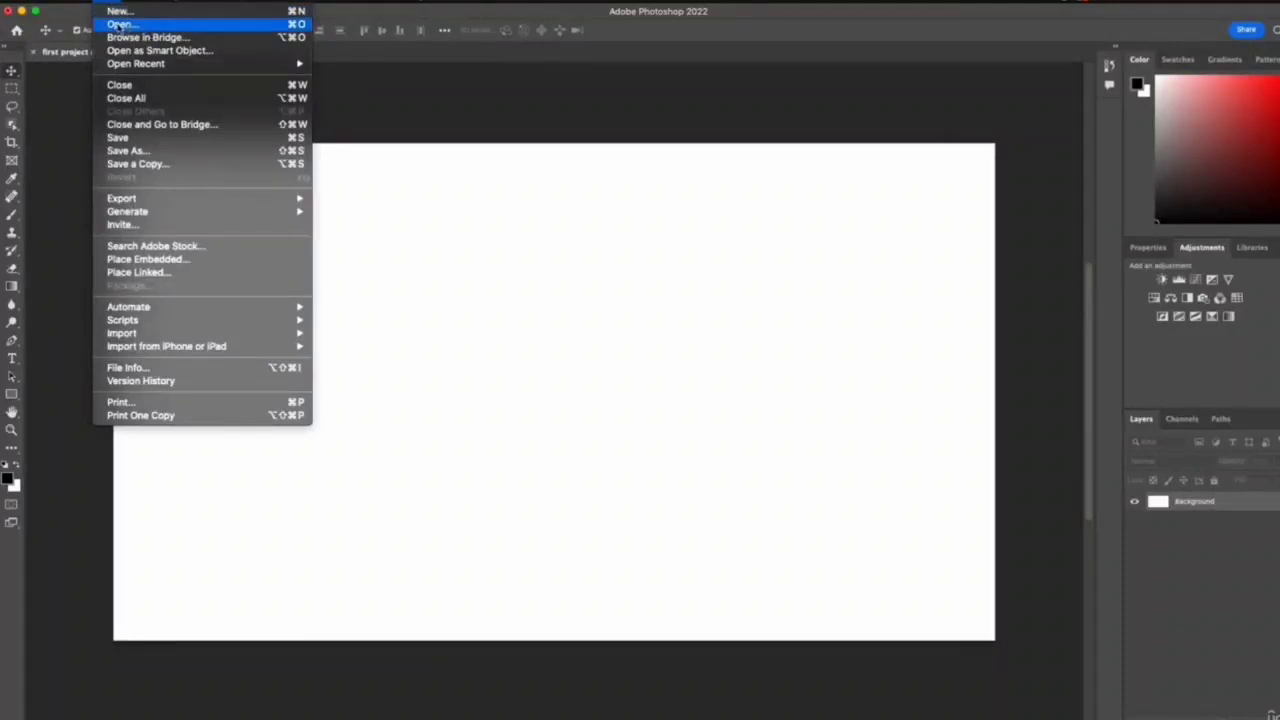
left_click(133, 25)
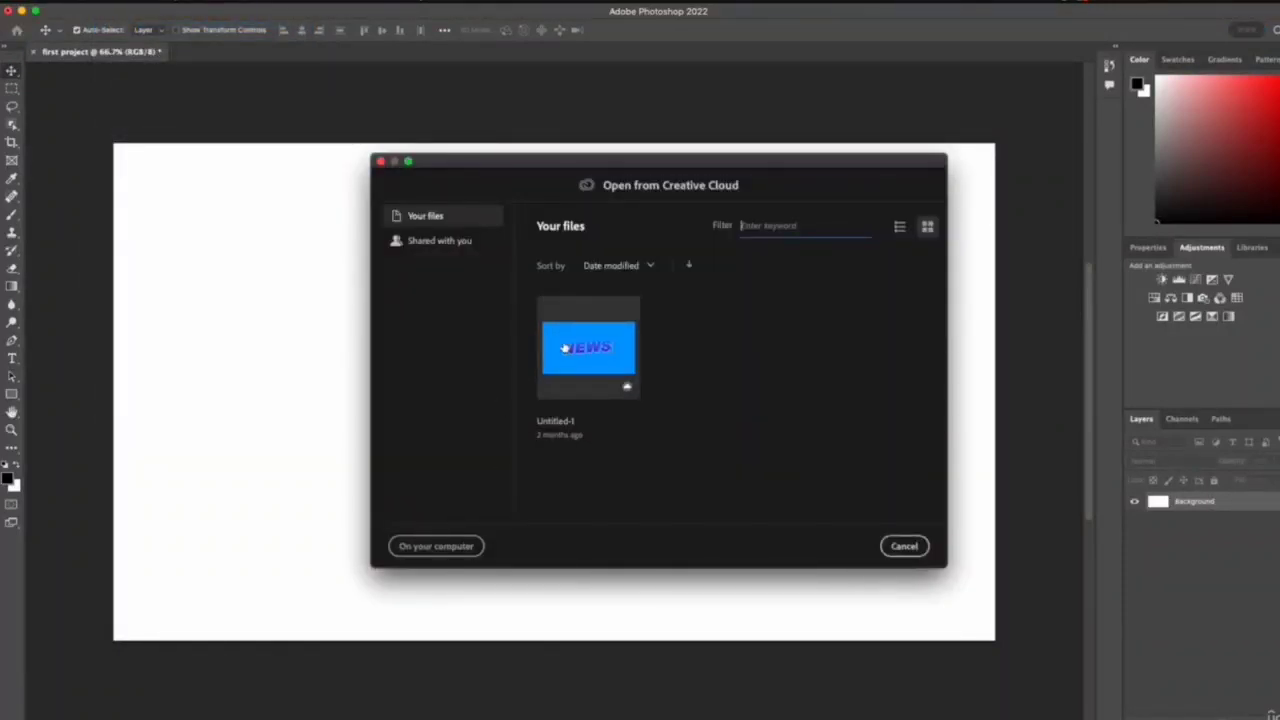
left_click(446, 551)
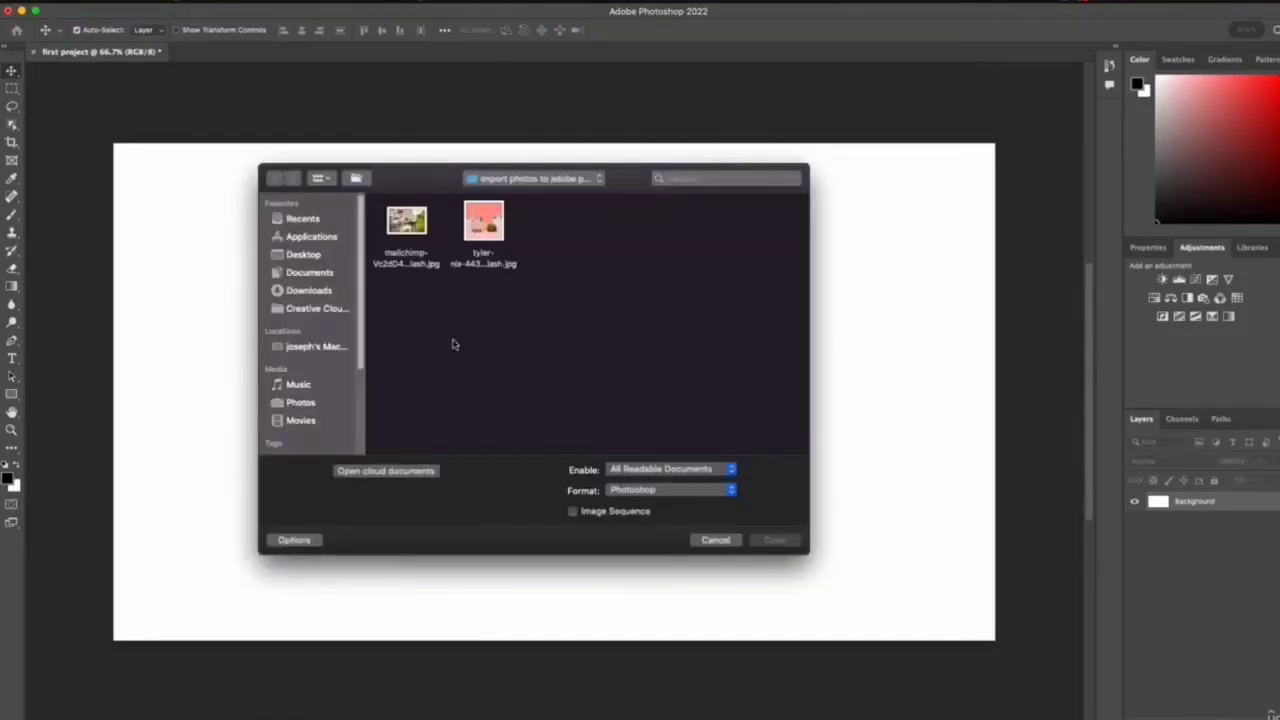
left_click(469, 240)
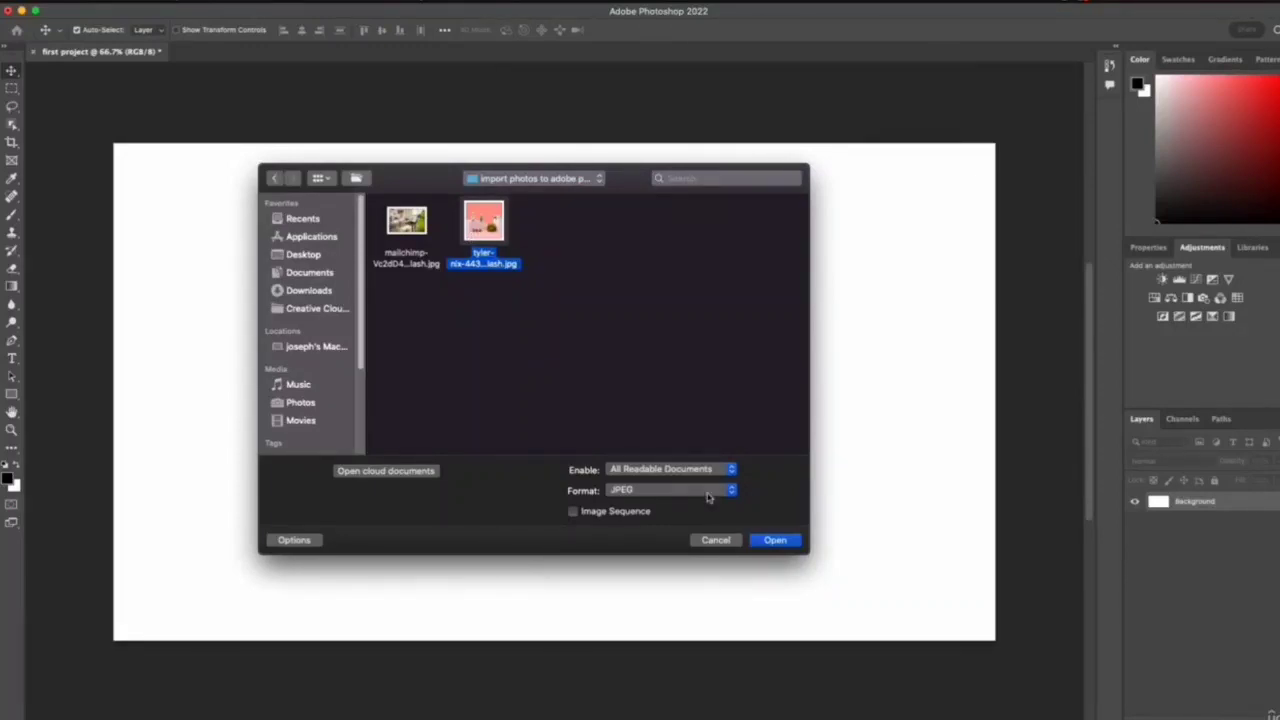
left_click(775, 540)
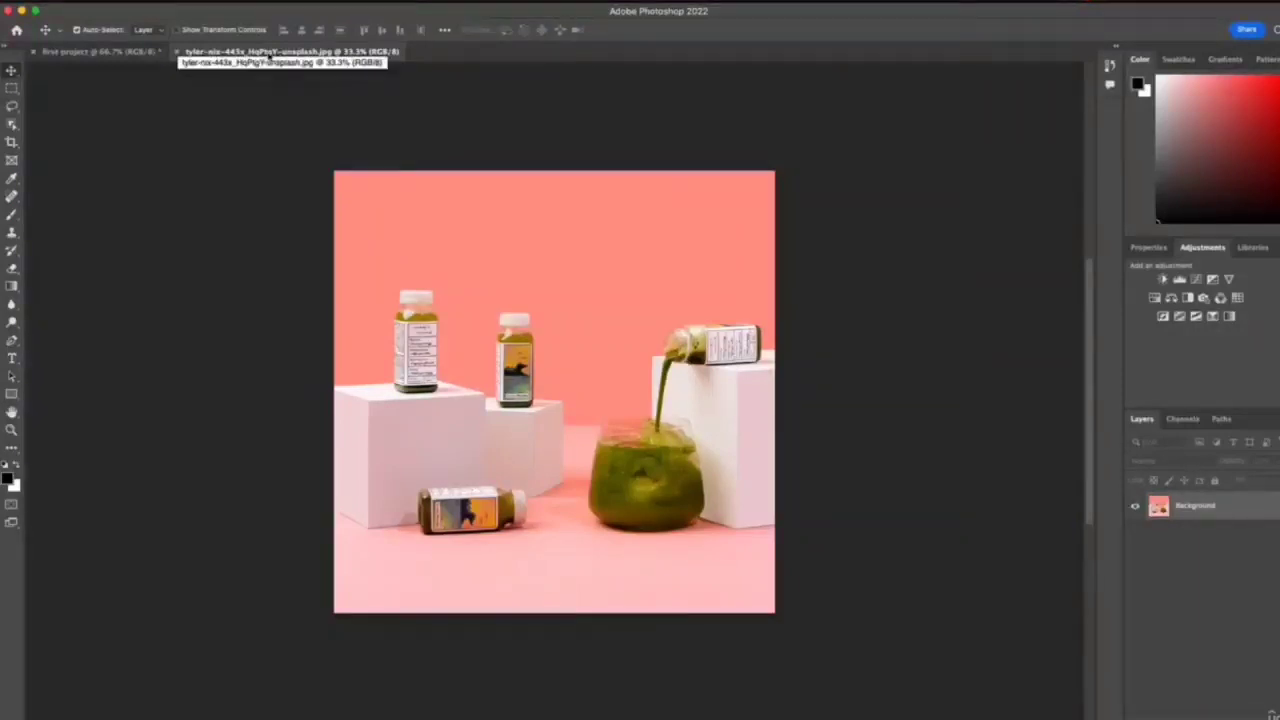
- Copy the juice-bottle image from its document onto the first project canvas, and delete the copied layer again
left_click(75, 52)
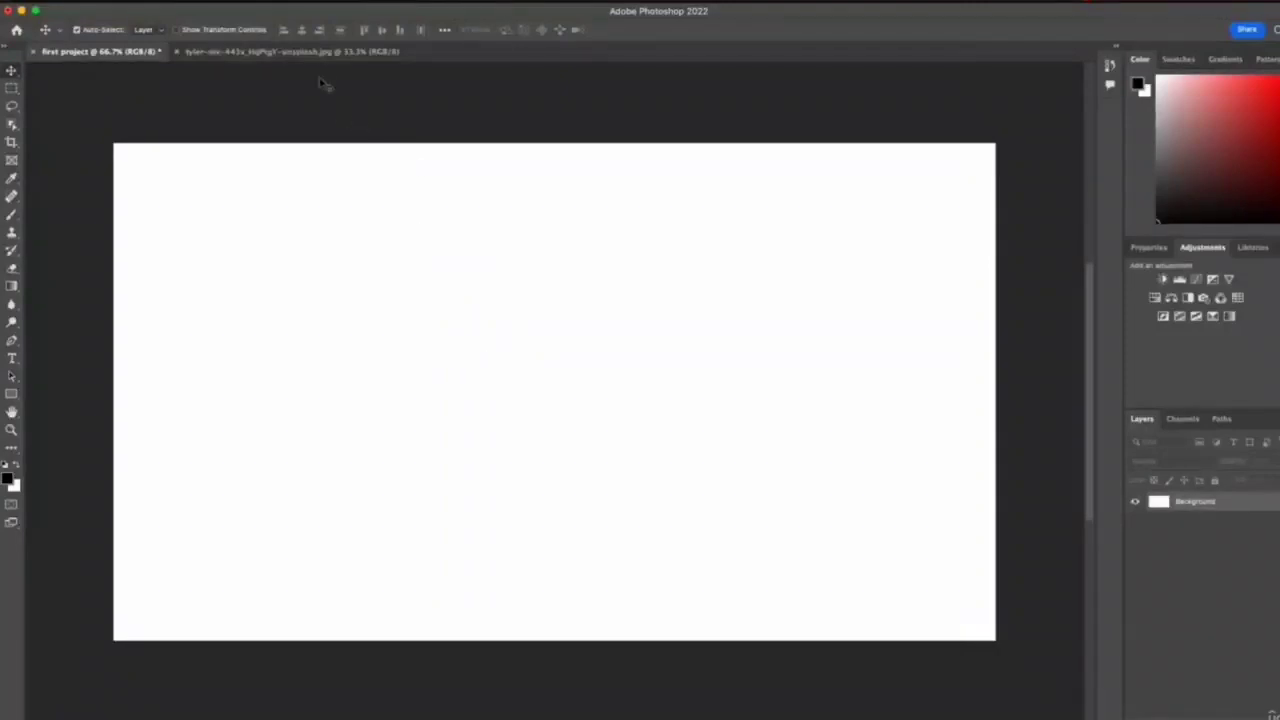
left_click(327, 51)
left_click_drag(640, 306, 111, 55)
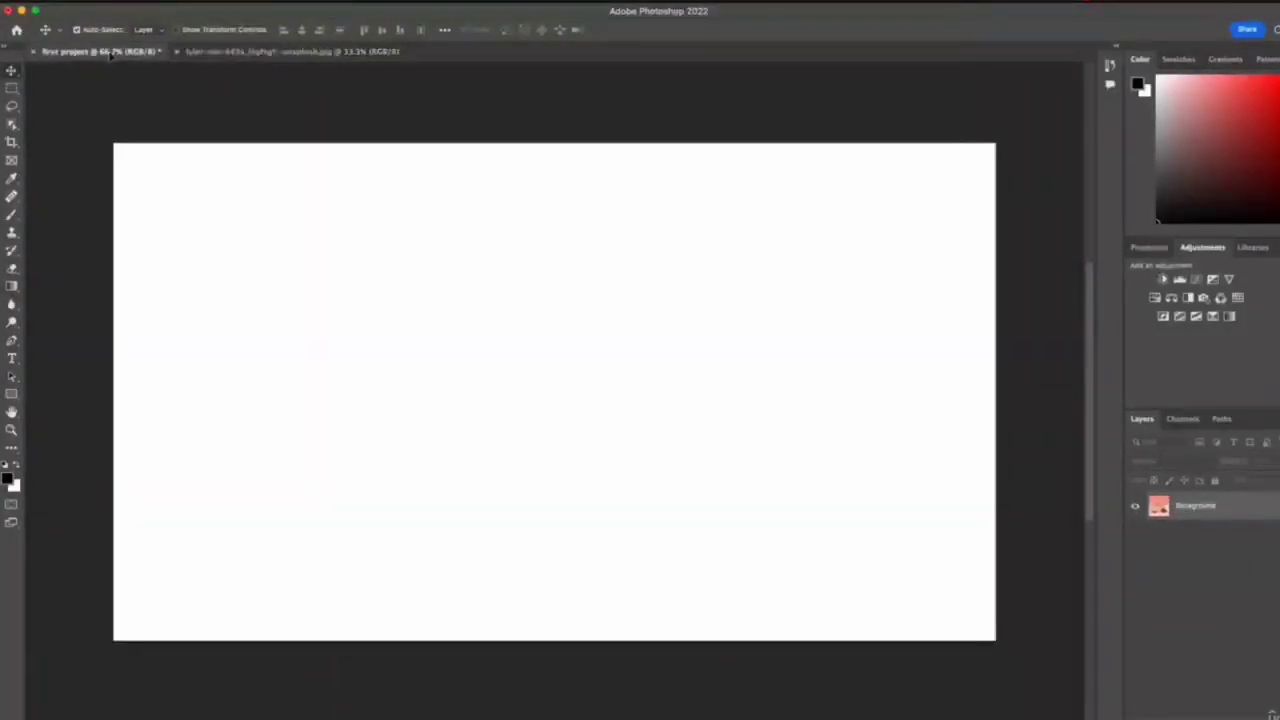
left_click_drag(327, 268, 513, 305)
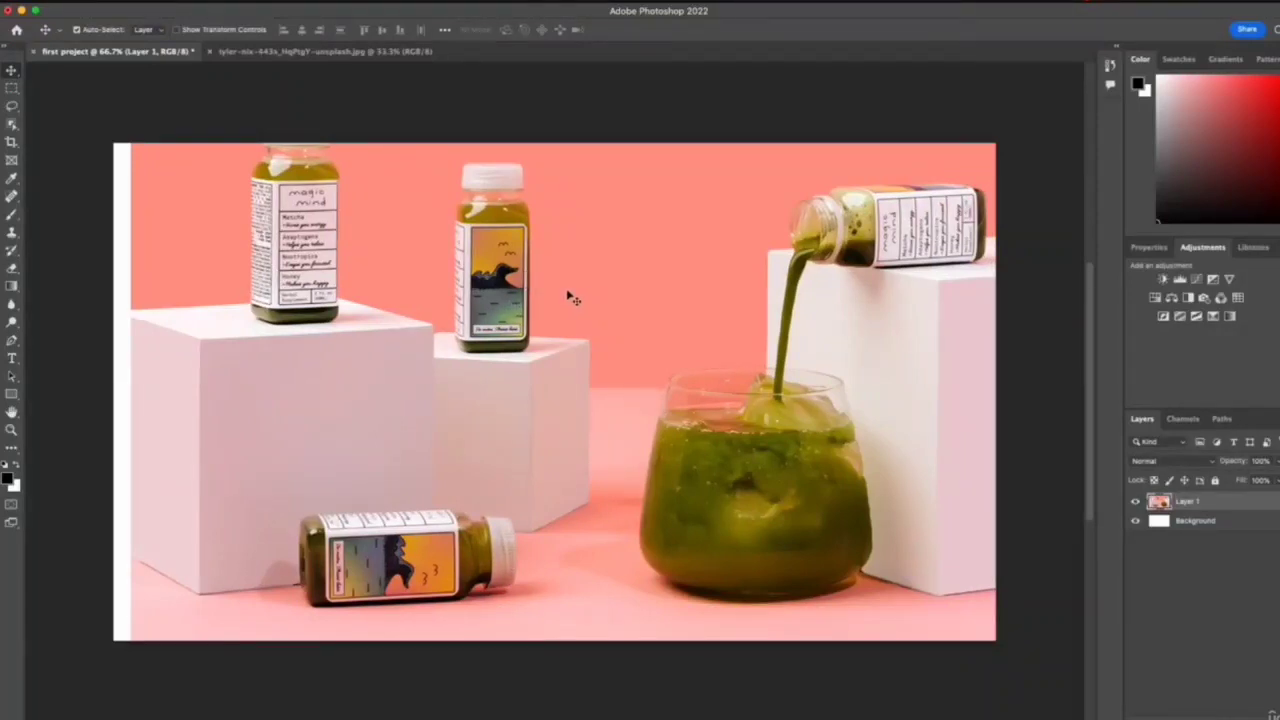
key("Delete")
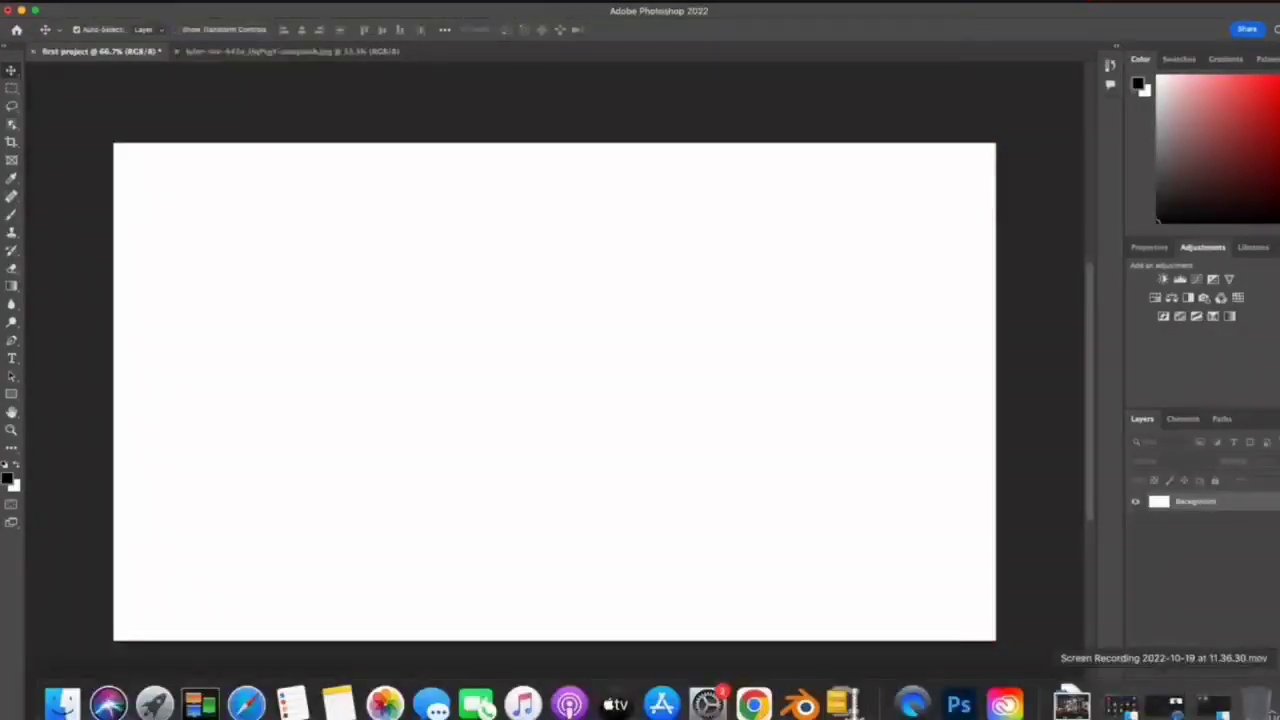
- Place the pink juice-bottle image from the Finder photo folder onto the first project canvas
left_click(1205, 712)
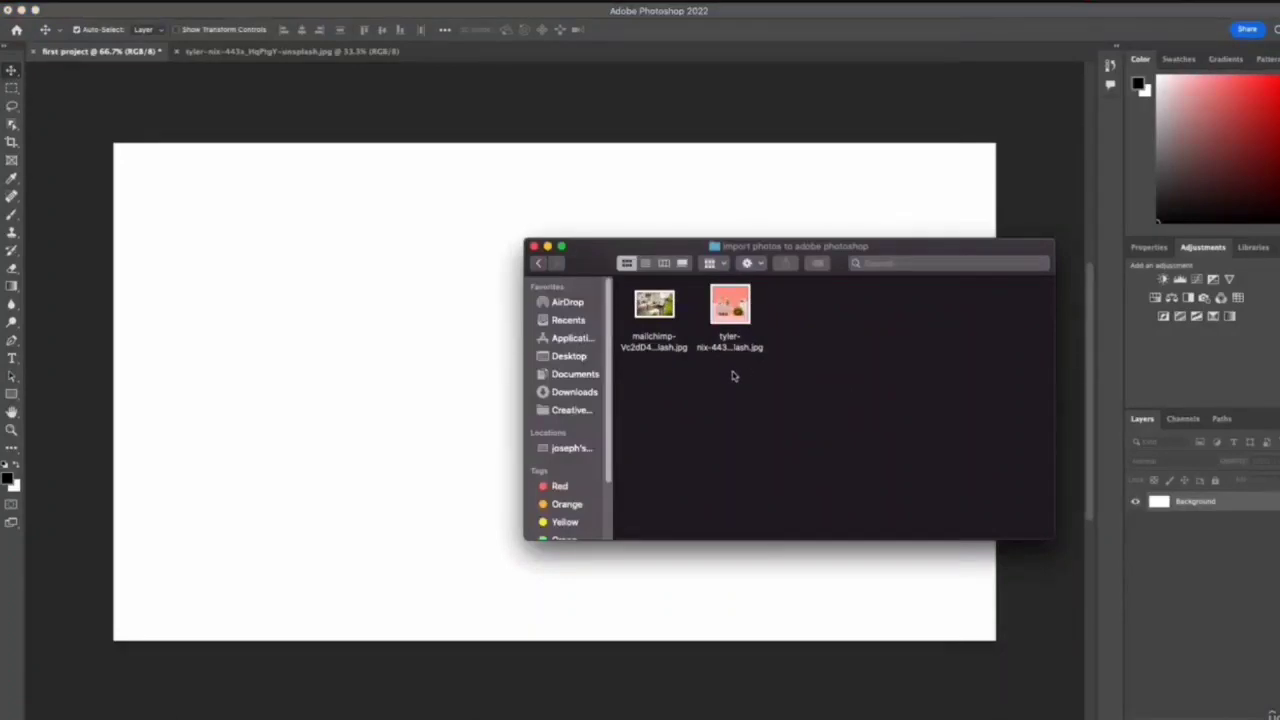
left_click(732, 308)
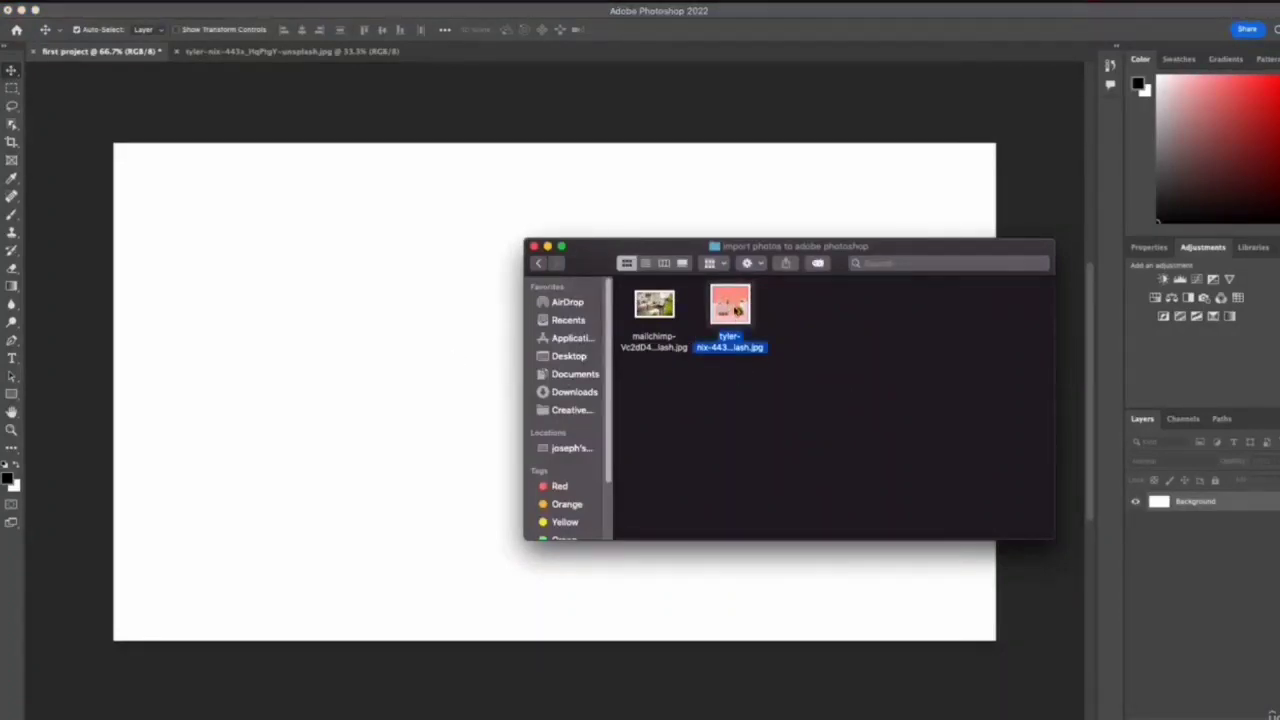
left_click_drag(735, 310, 457, 394)
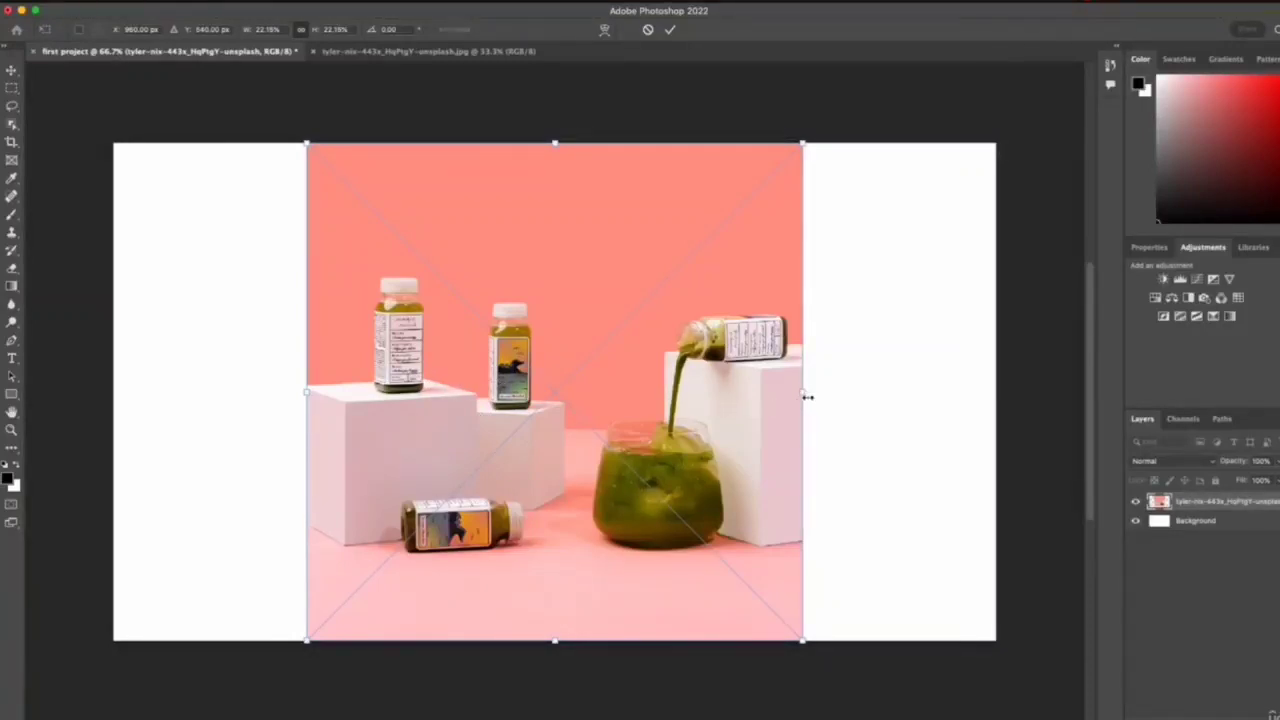
- Scale the placed juice-bottle image proportionally to about 38% so it spans the full canvas width, and commit the transform
left_click_drag(800, 393, 939, 391)
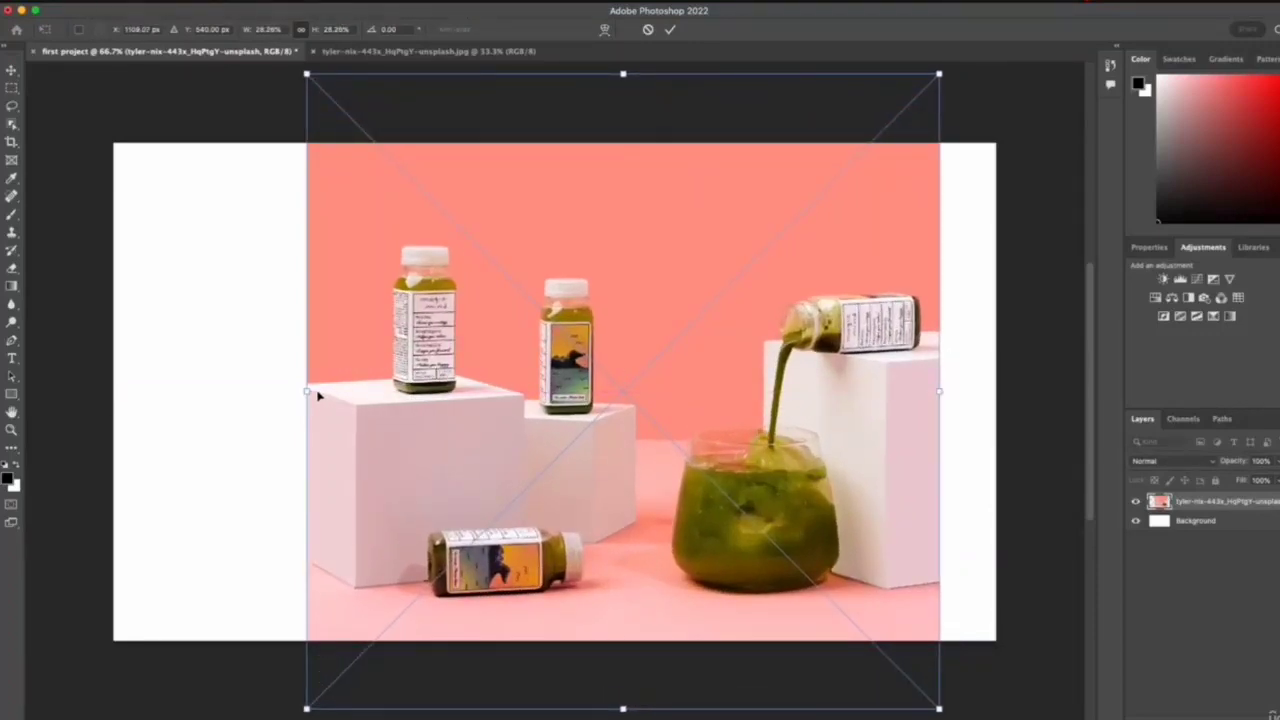
left_click_drag(310, 391, 114, 392)
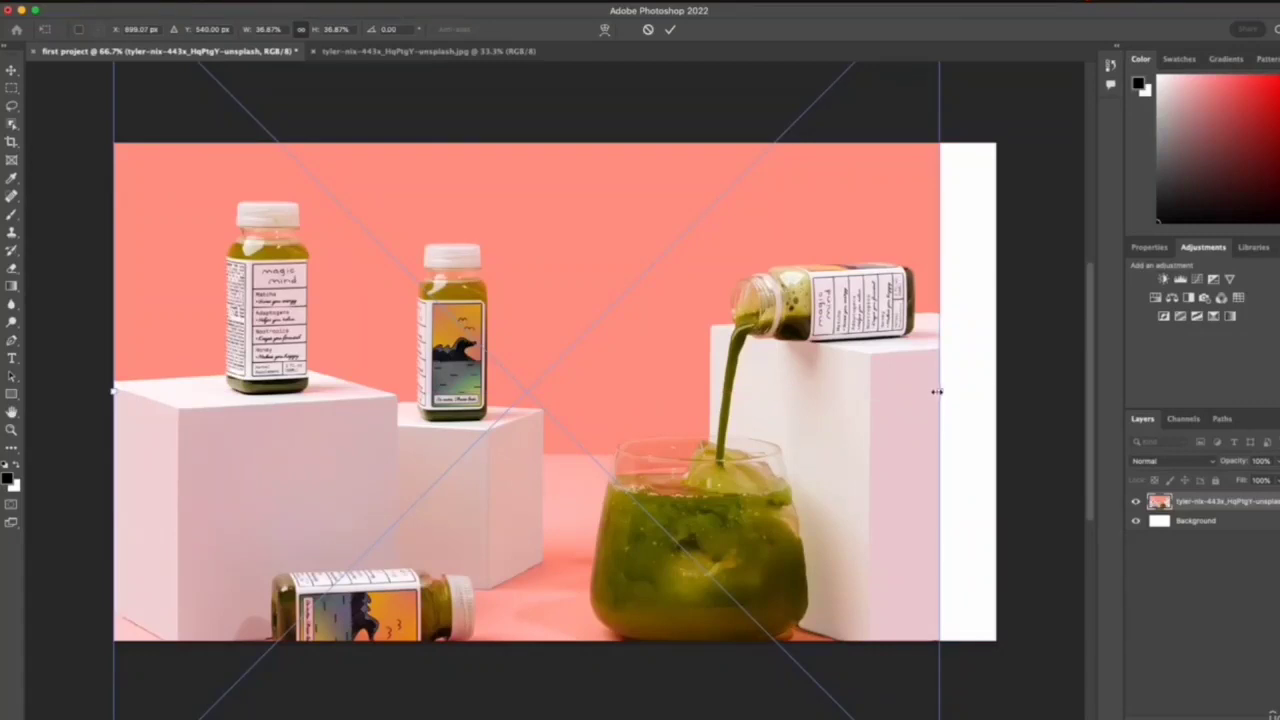
left_click_drag(936, 392, 996, 391)
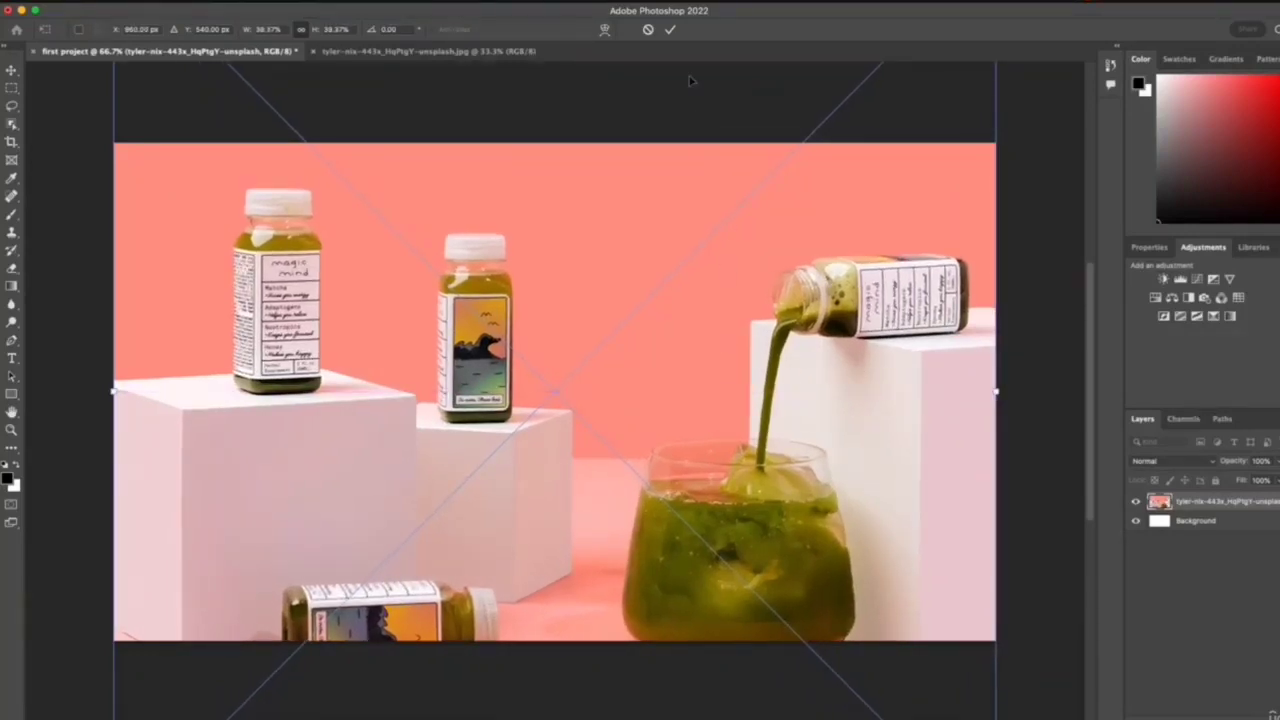
left_click(671, 33)
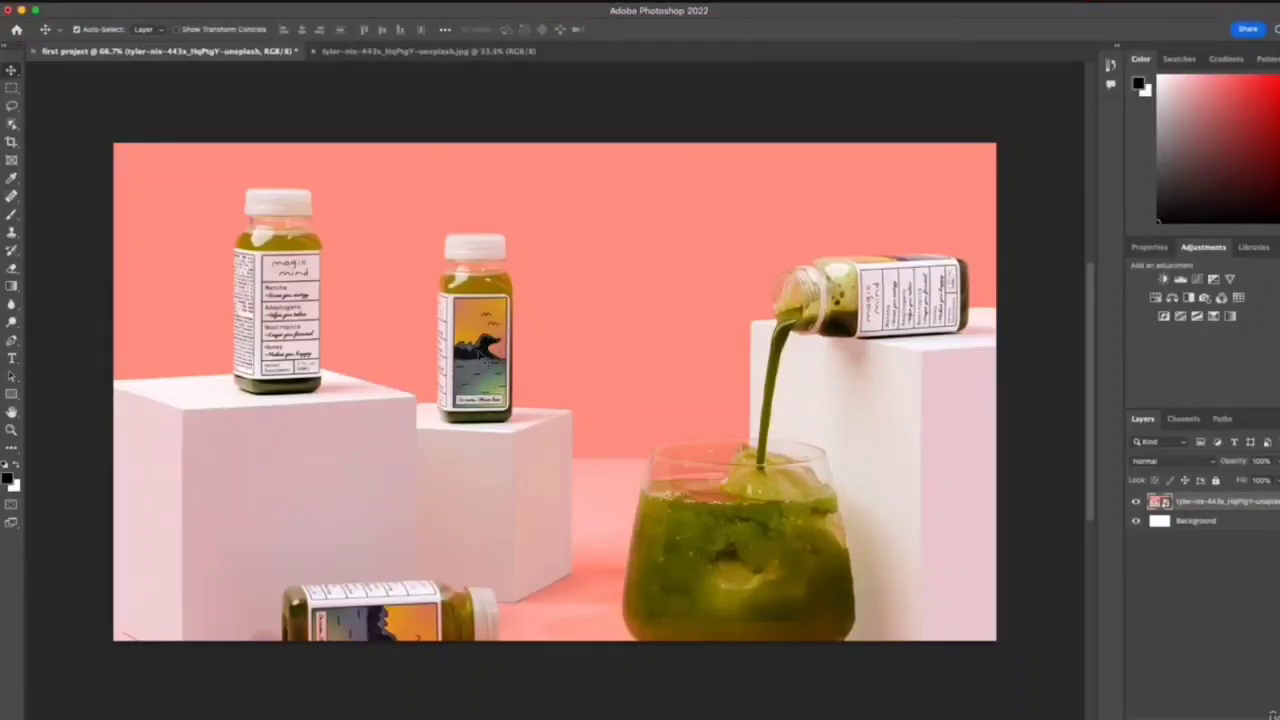
- Copy the juice-bottle image from its own document into first project as a layer and shift it toward the canvas's right side
left_click(420, 52)
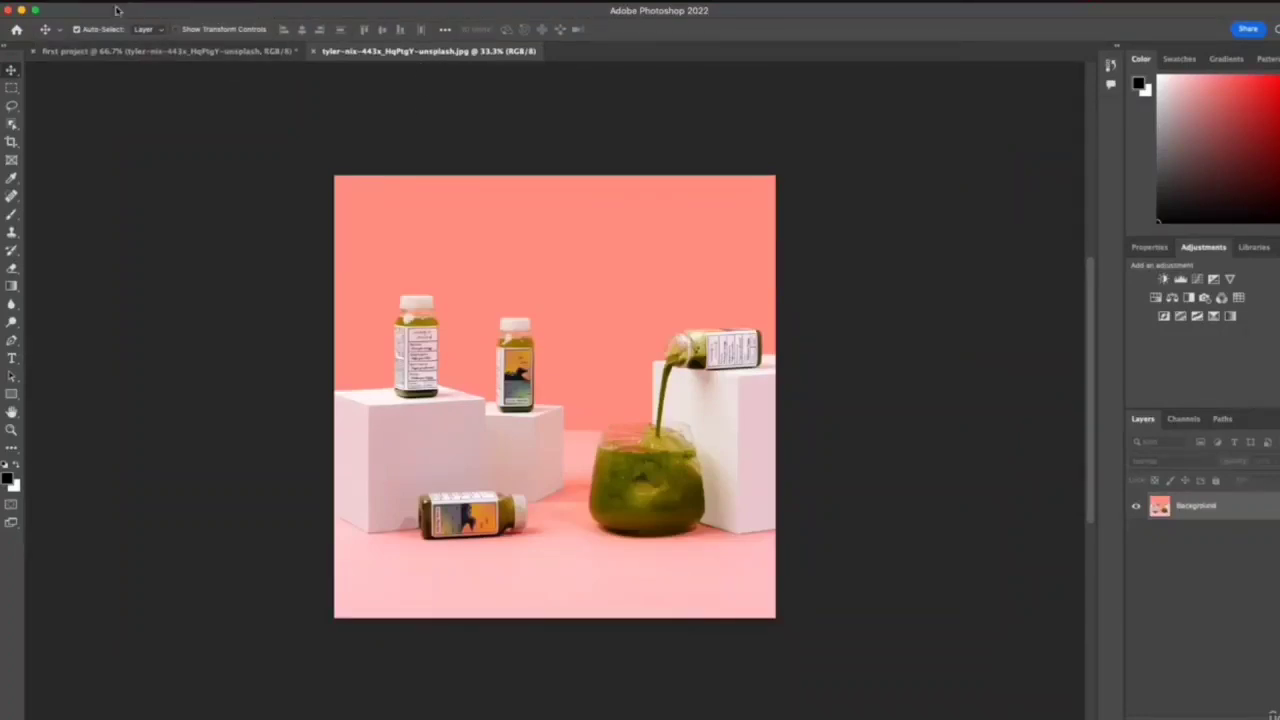
left_click_drag(315, 100, 602, 355)
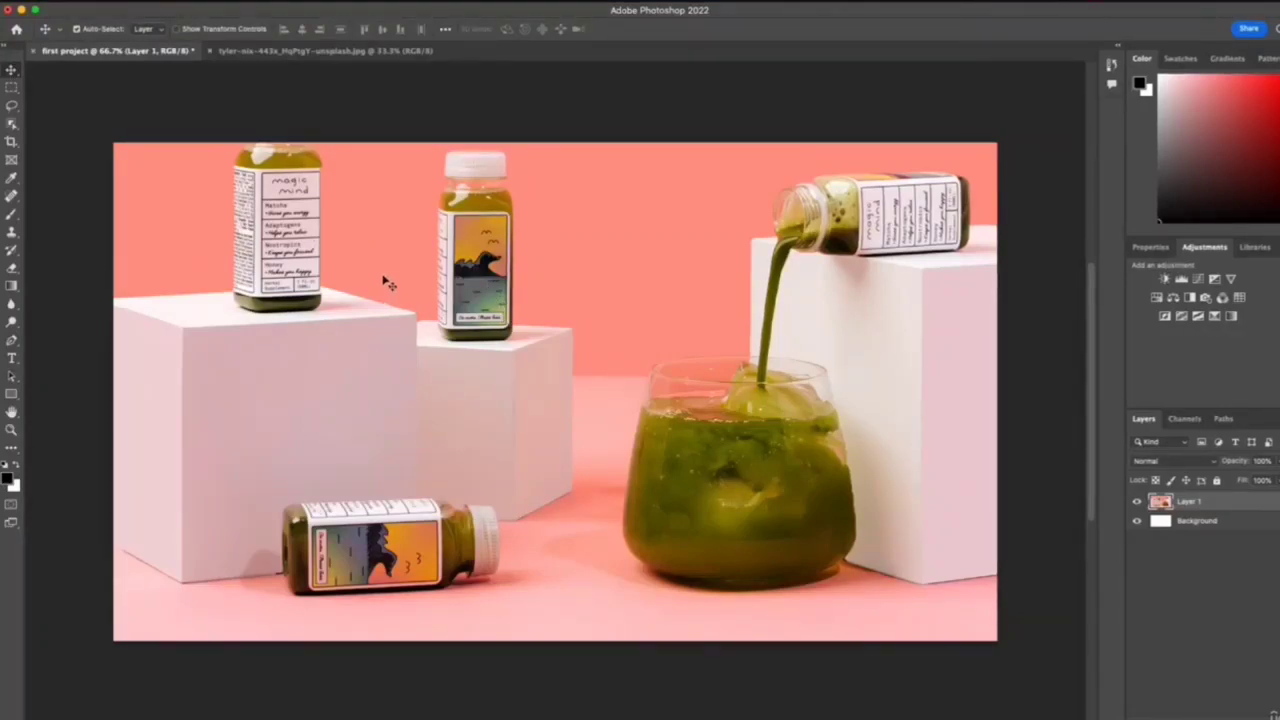
left_click_drag(386, 280, 462, 262)
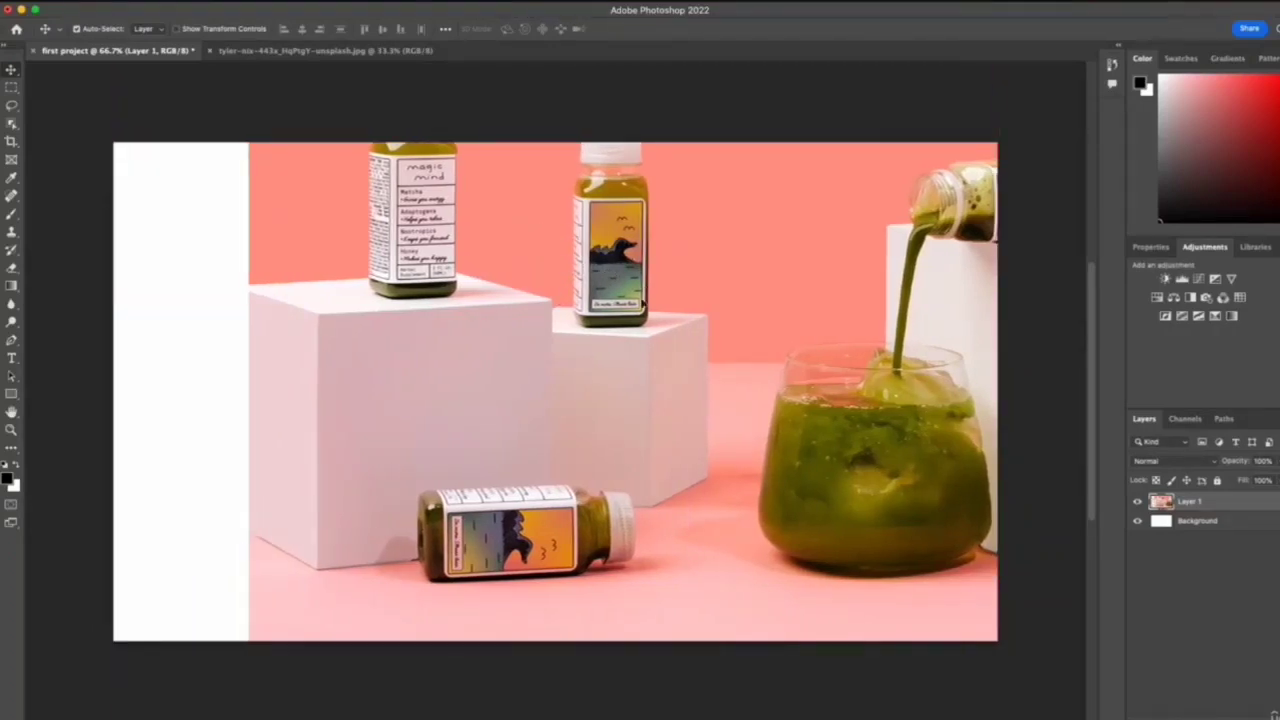
- Reposition the juice-bottle layer so it covers the whole first project canvas with the standing bottles' caps in view
left_click_drag(644, 302, 546, 282)
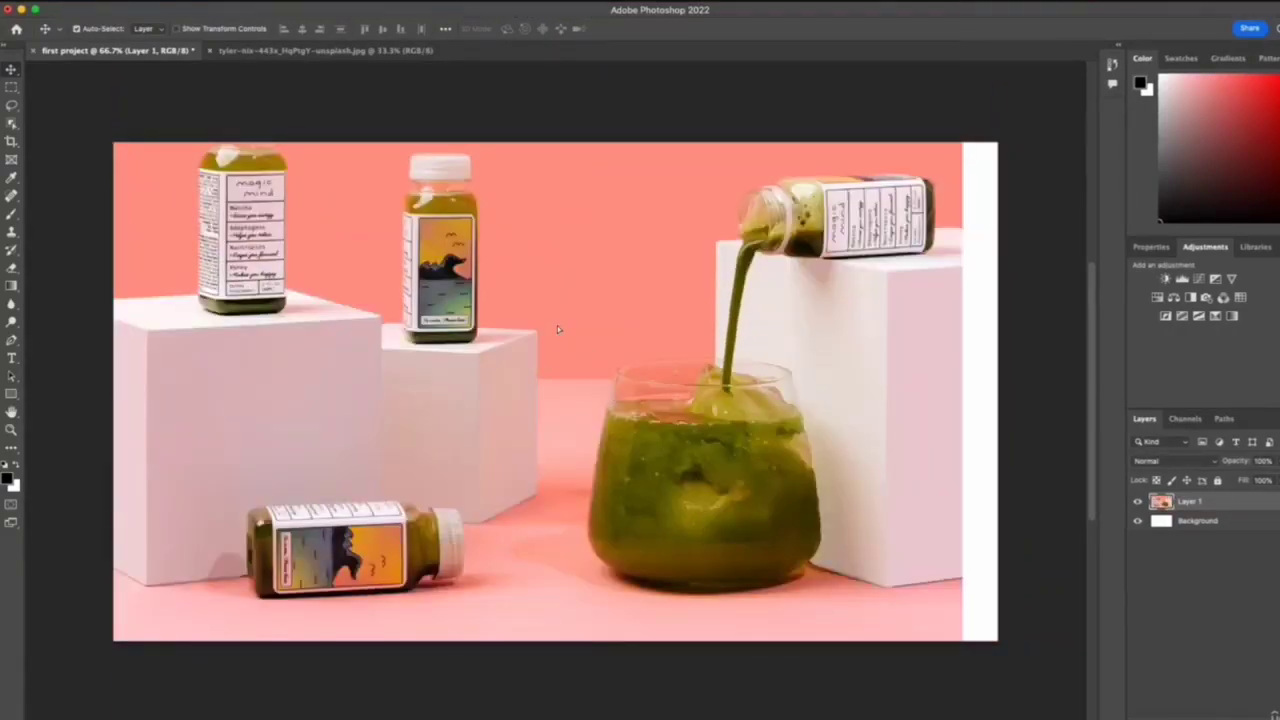
left_click_drag(556, 327, 585, 298)
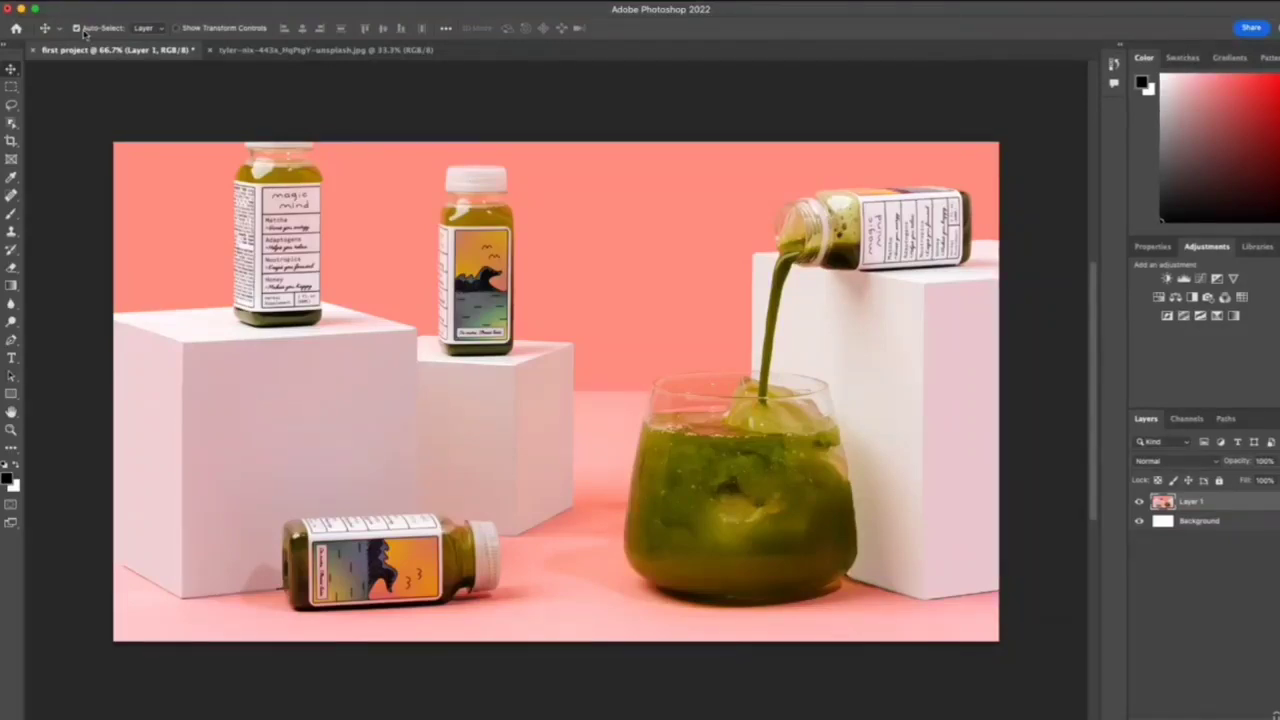
mouse_move(443, 287)
left_mouse_down()
mouse_move(447, 229)
mouse_move(465, 228)
mouse_move(467, 278)
mouse_move(442, 284)
mouse_move(440, 305)
left_mouse_up()
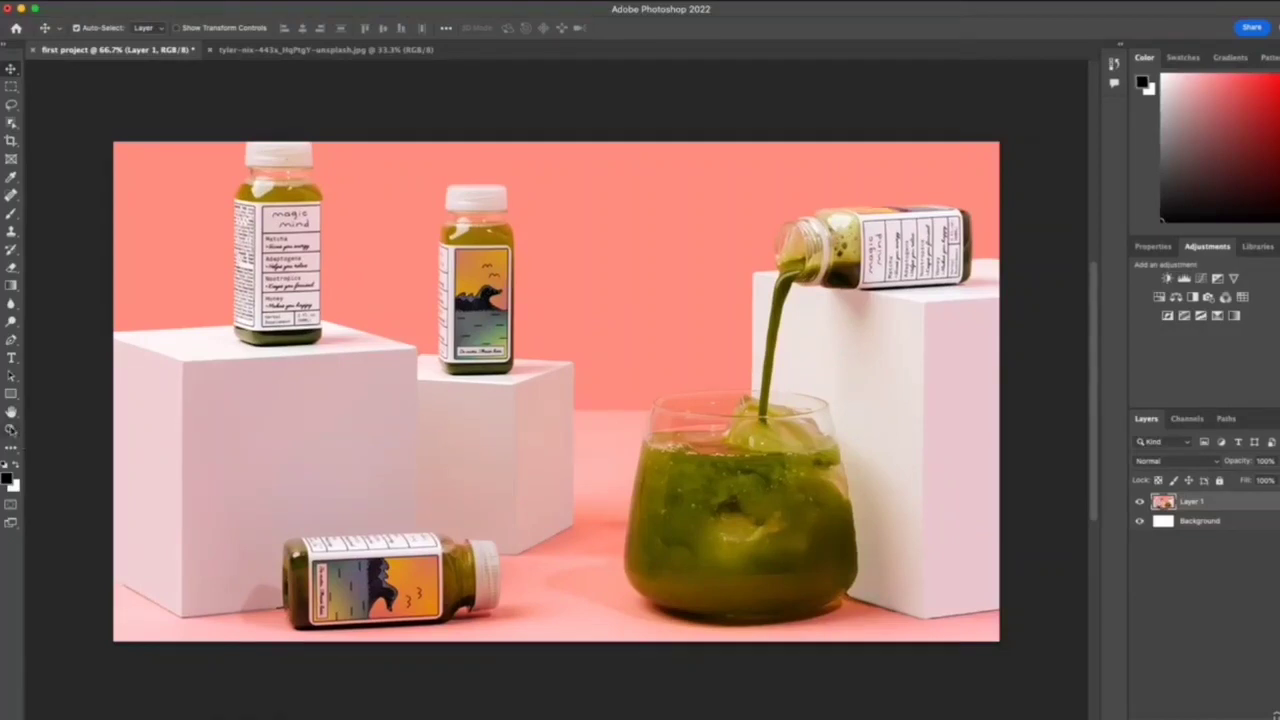
- Zoom far into the pink backdrop beside the bottles with the Zoom tool, and zoom back out to the whole image
left_click(10, 430)
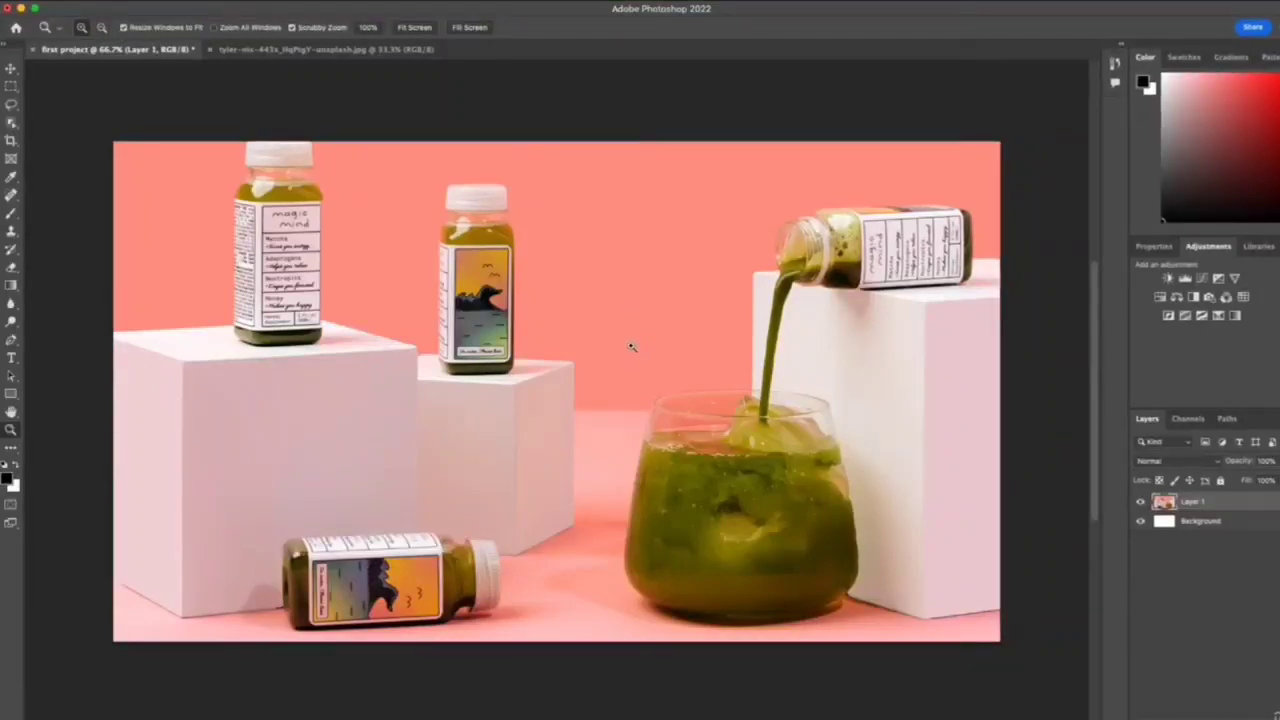
left_click_drag(634, 344, 601, 334)
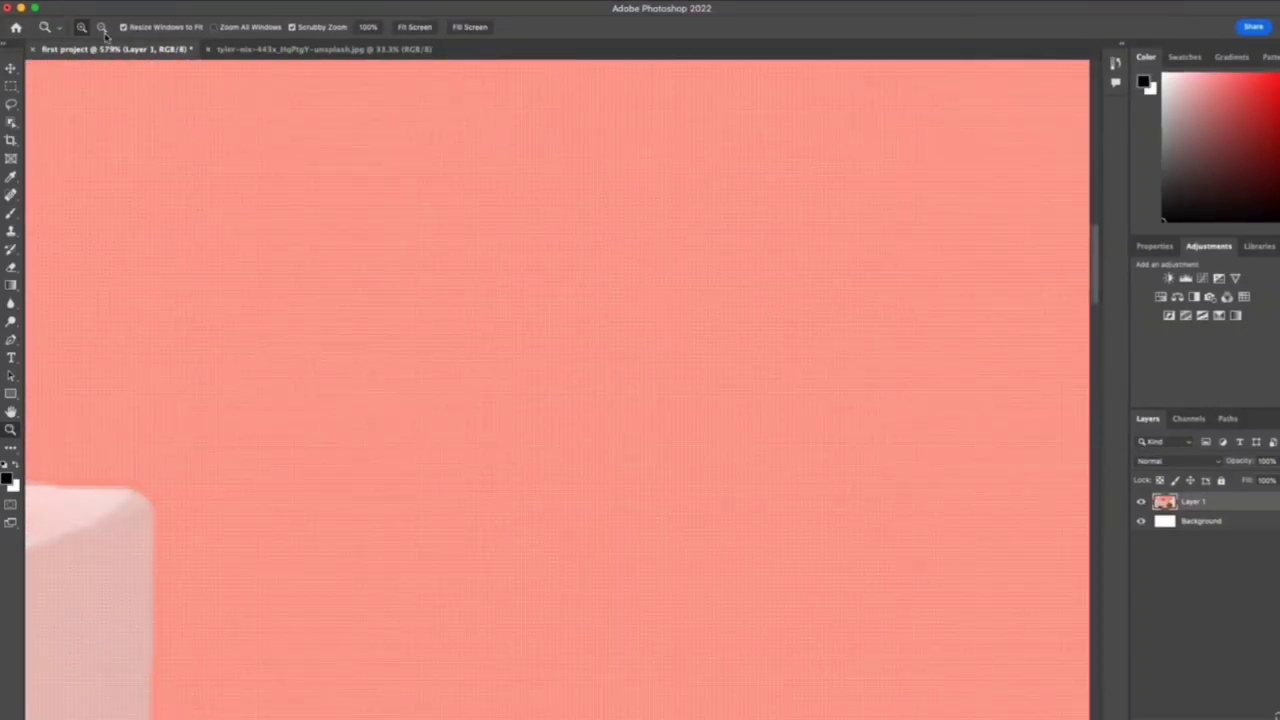
left_click(101, 28)
left_click_drag(708, 268, 758, 317)
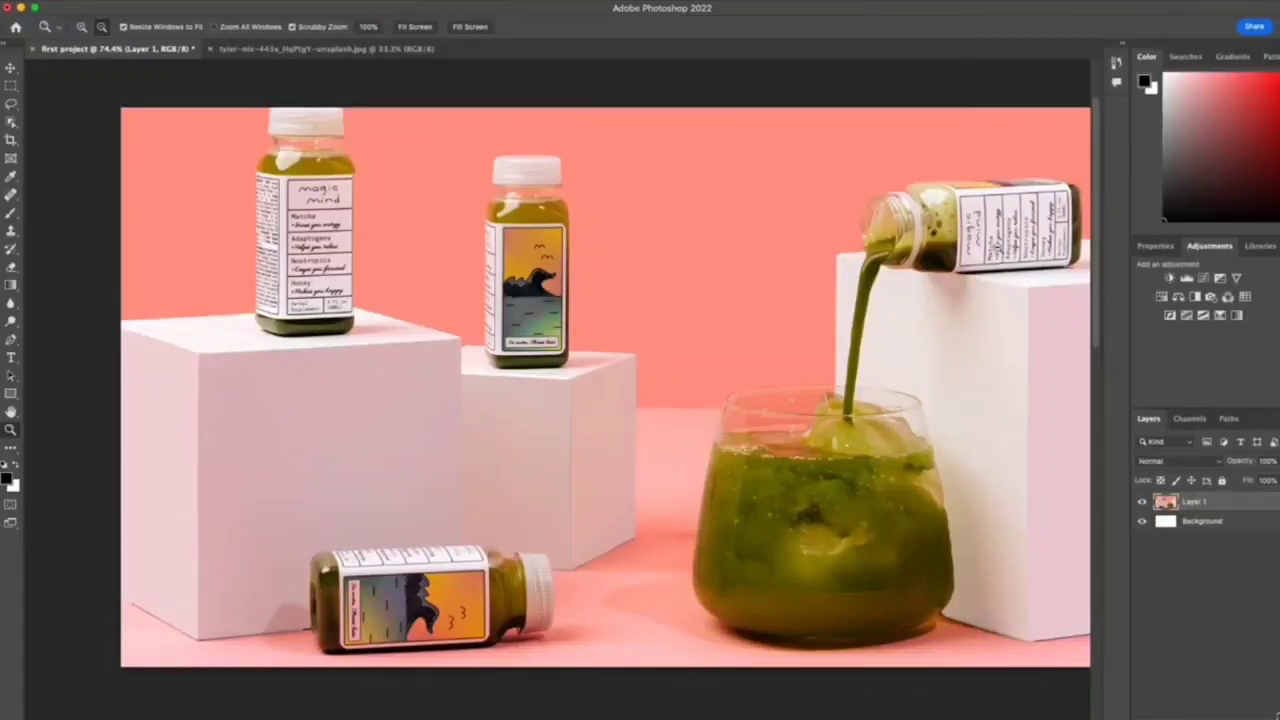
- Zoom in to examine the labels of the pouring and standing bottles, zoom back out, and return to the Move tool
left_click(83, 27)
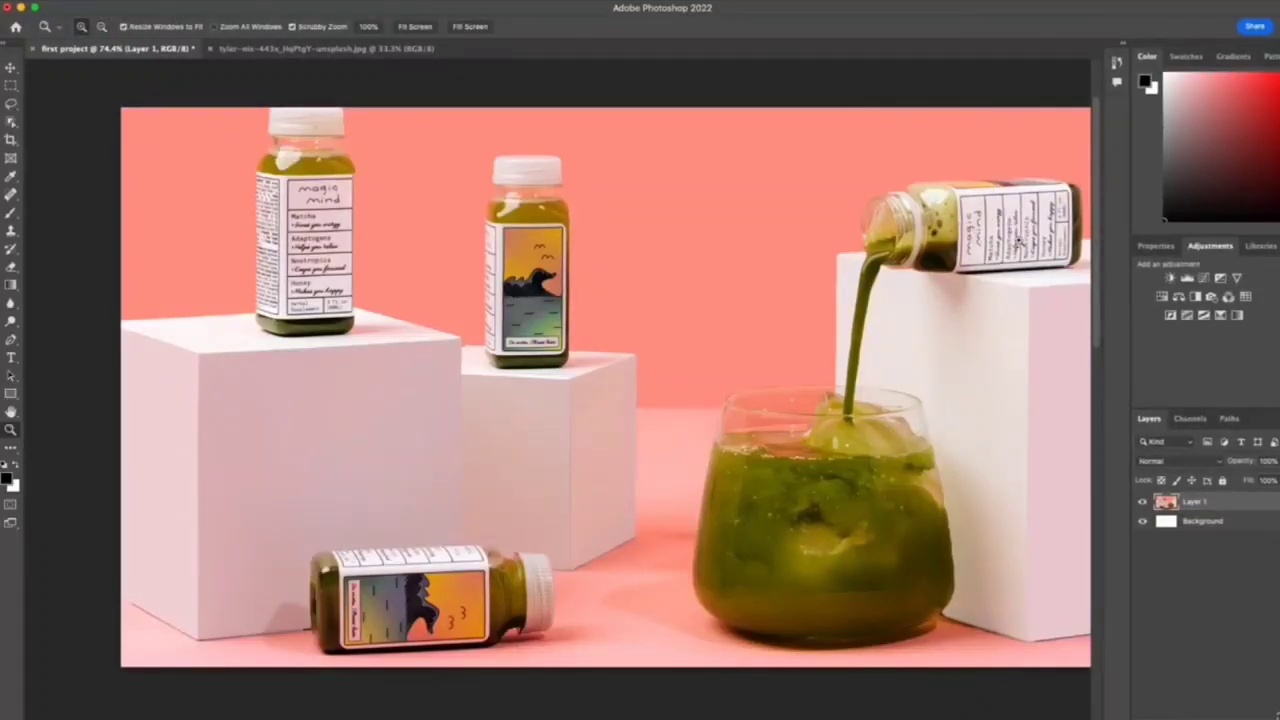
left_click(1008, 230)
left_click_drag(1022, 218, 996, 278)
left_click_drag(452, 254, 452, 254)
left_click_drag(454, 148, 457, 161)
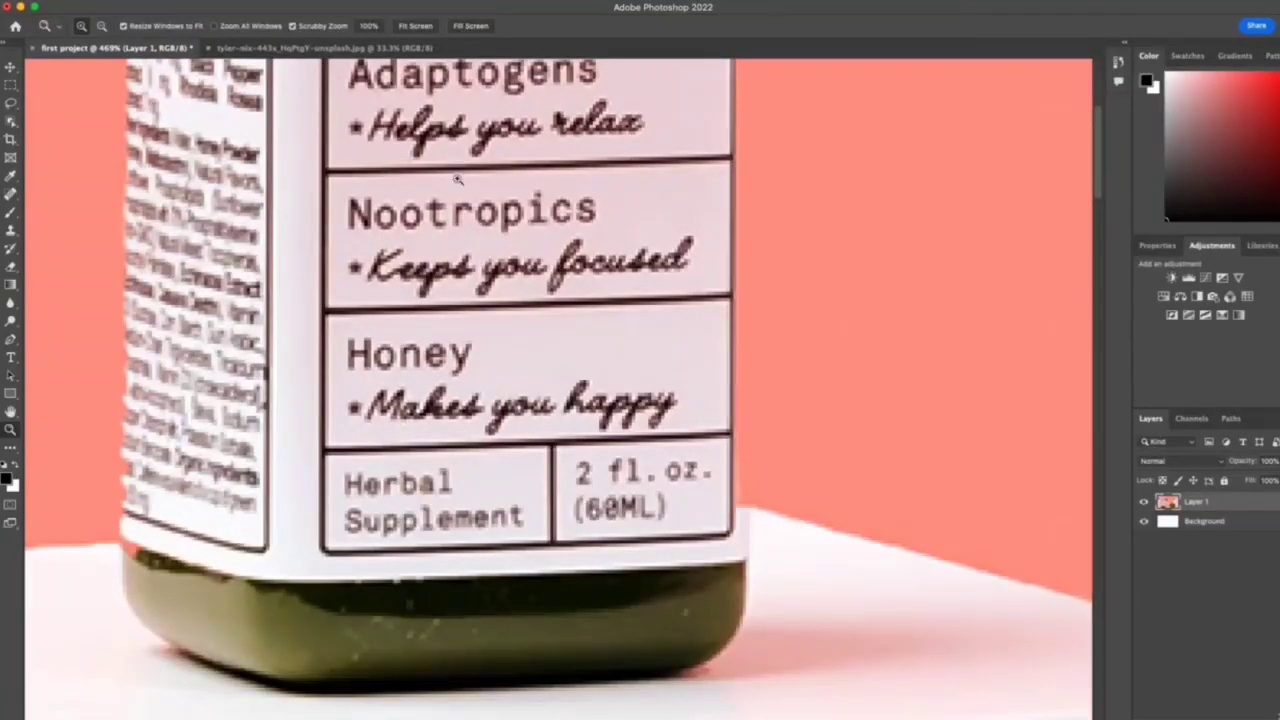
left_click_drag(457, 177, 457, 177)
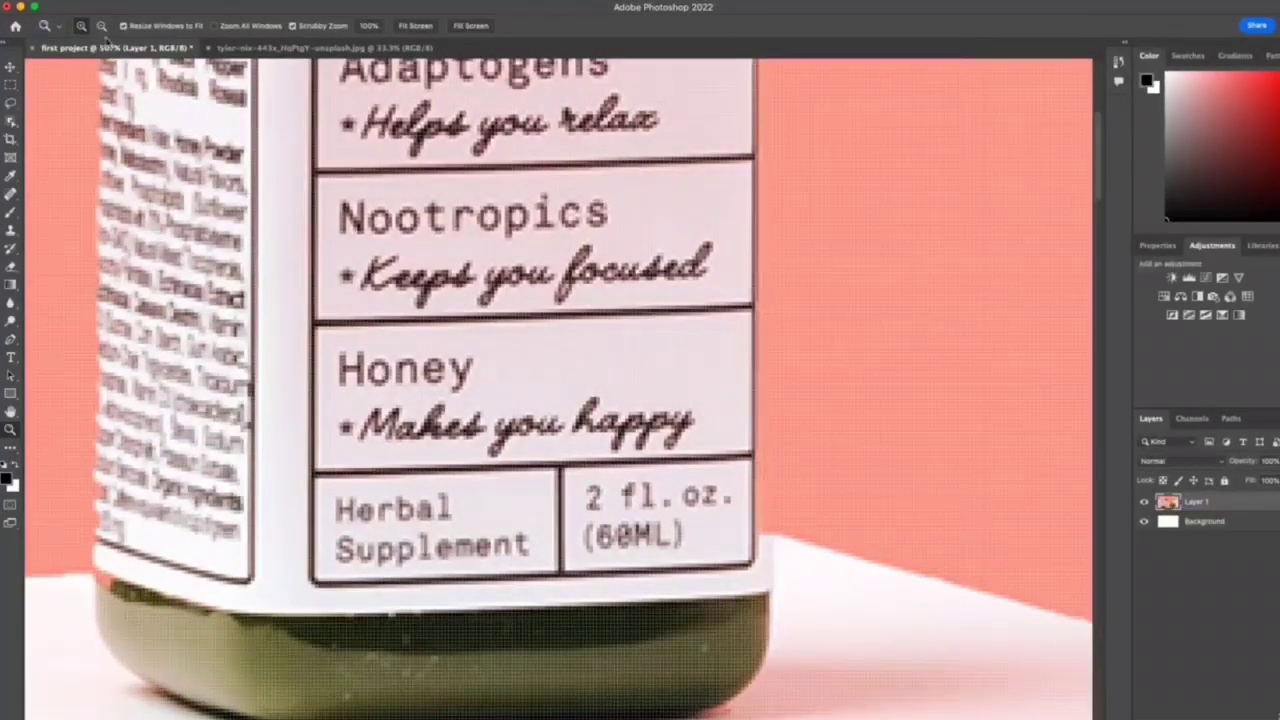
left_click(453, 176)
left_click_drag(460, 216, 514, 579)
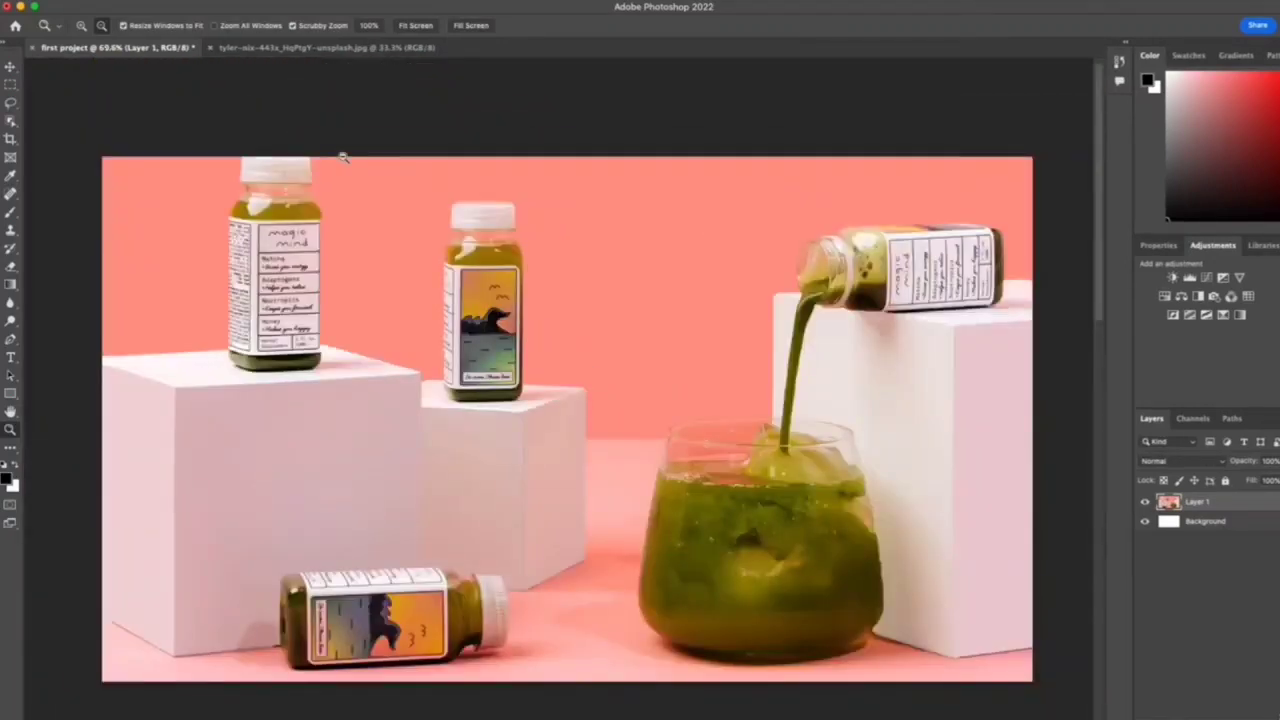
left_click(83, 27)
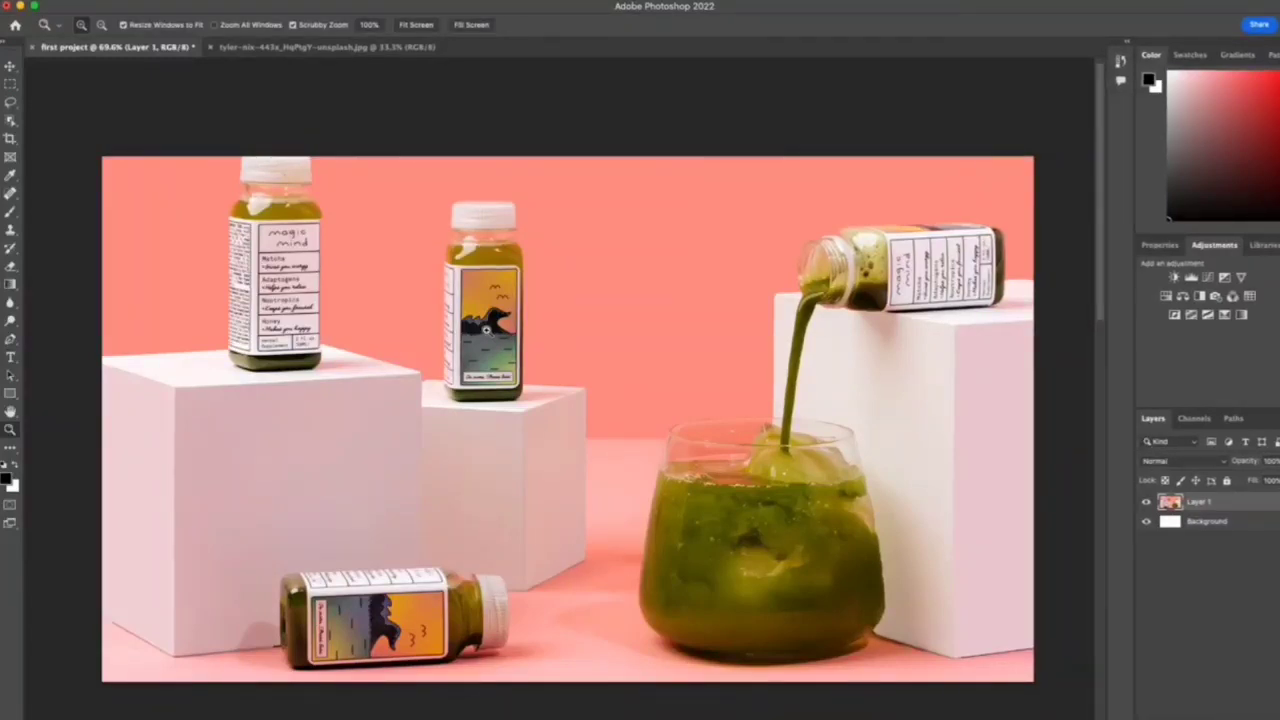
left_click(10, 66)
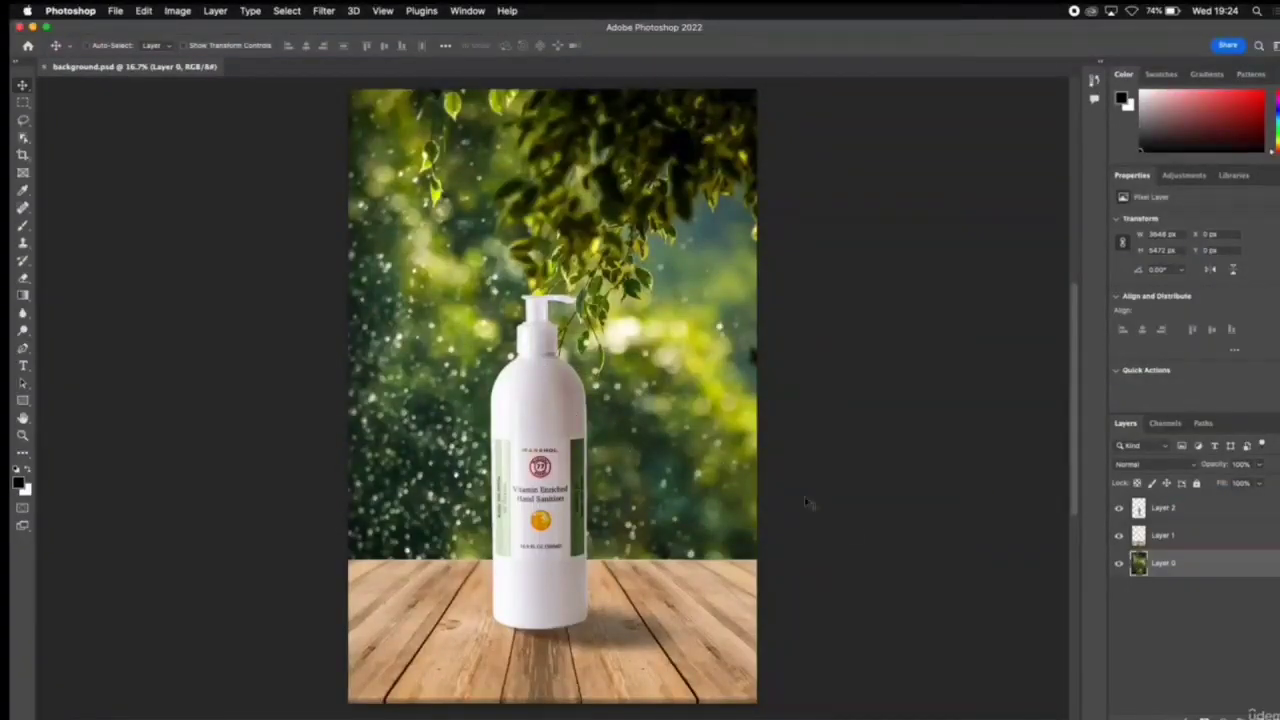
- Rename the three layers of background.psd from bottom to top as background, floor and bottle
double_click(1166, 564)
type("background")
key("Return")
left_click(1165, 538)
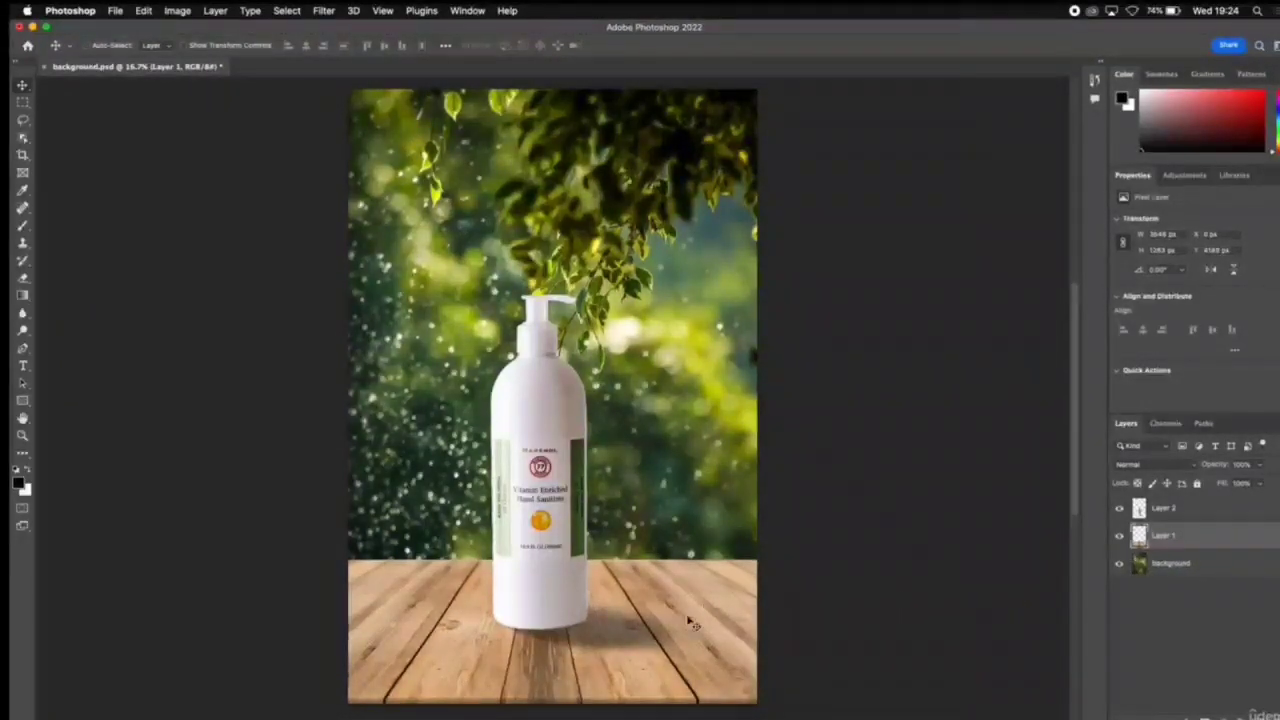
double_click(1165, 537)
type("floor")
key("Return")
double_click(1163, 508)
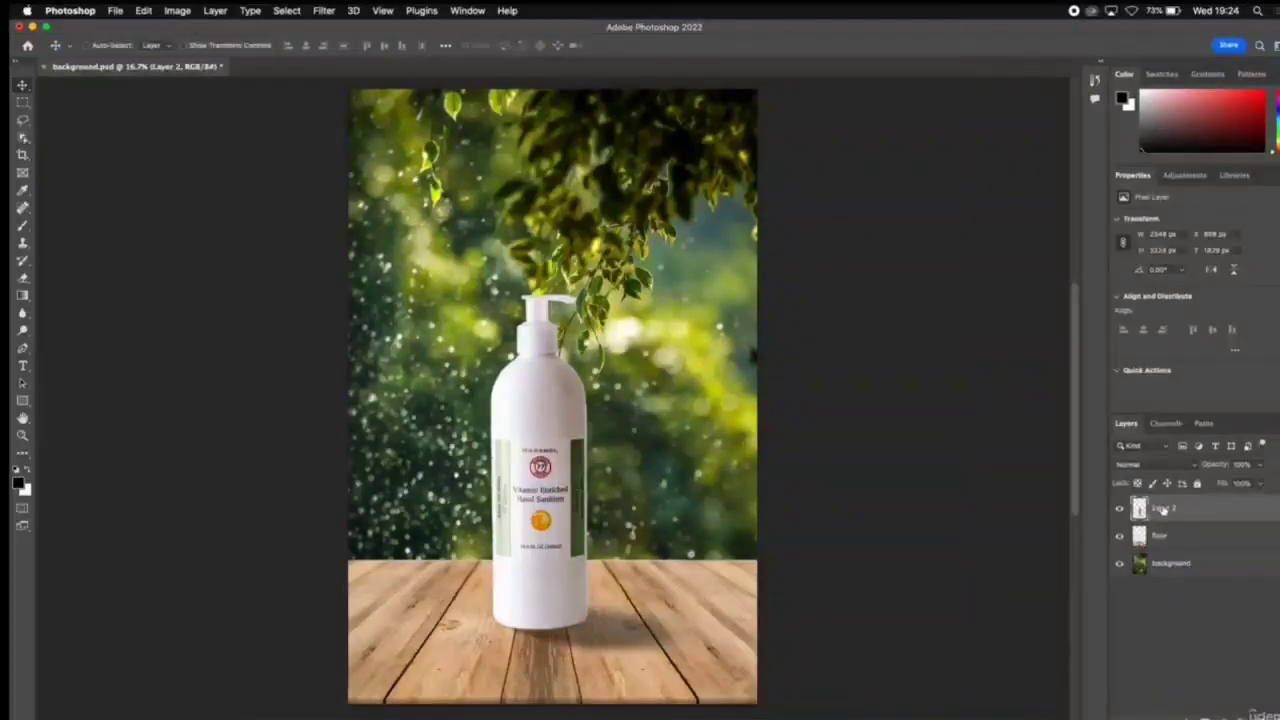
type("bottle")
key("Return")
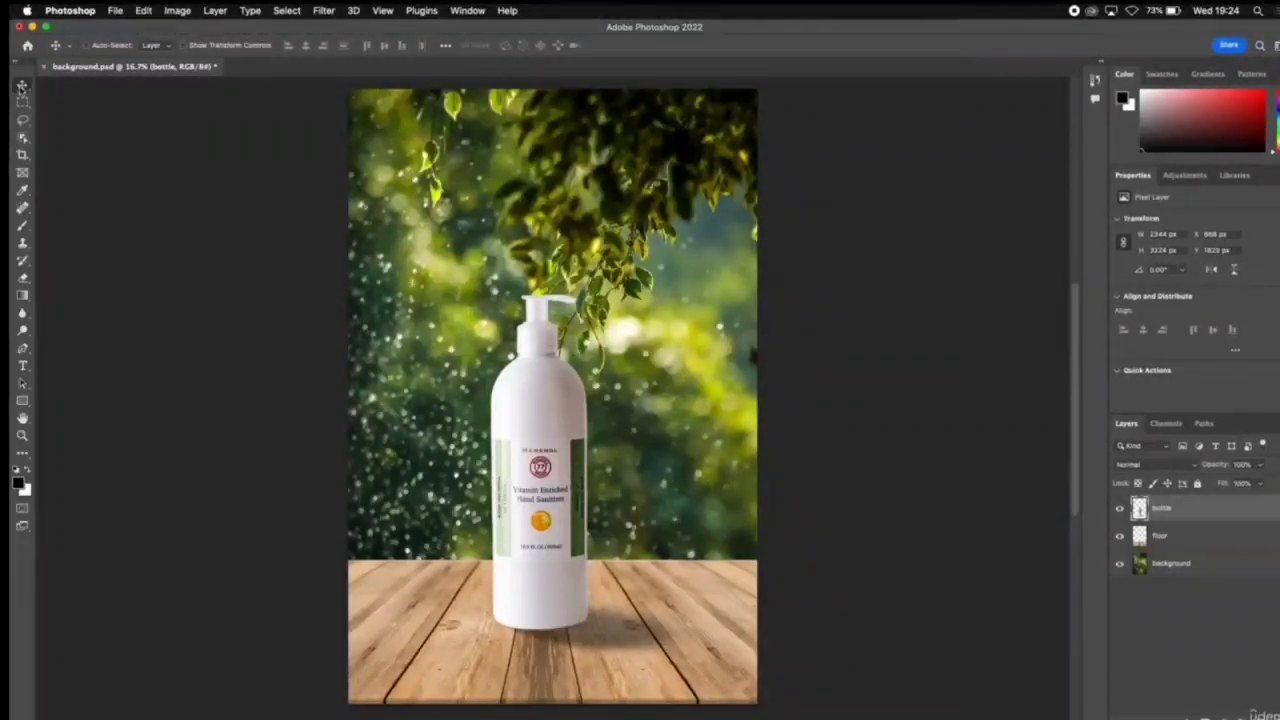
- Turn on Show Transform Controls and select the floor, background and bottle layers in turn to compare their bounding boxes
left_click(183, 45)
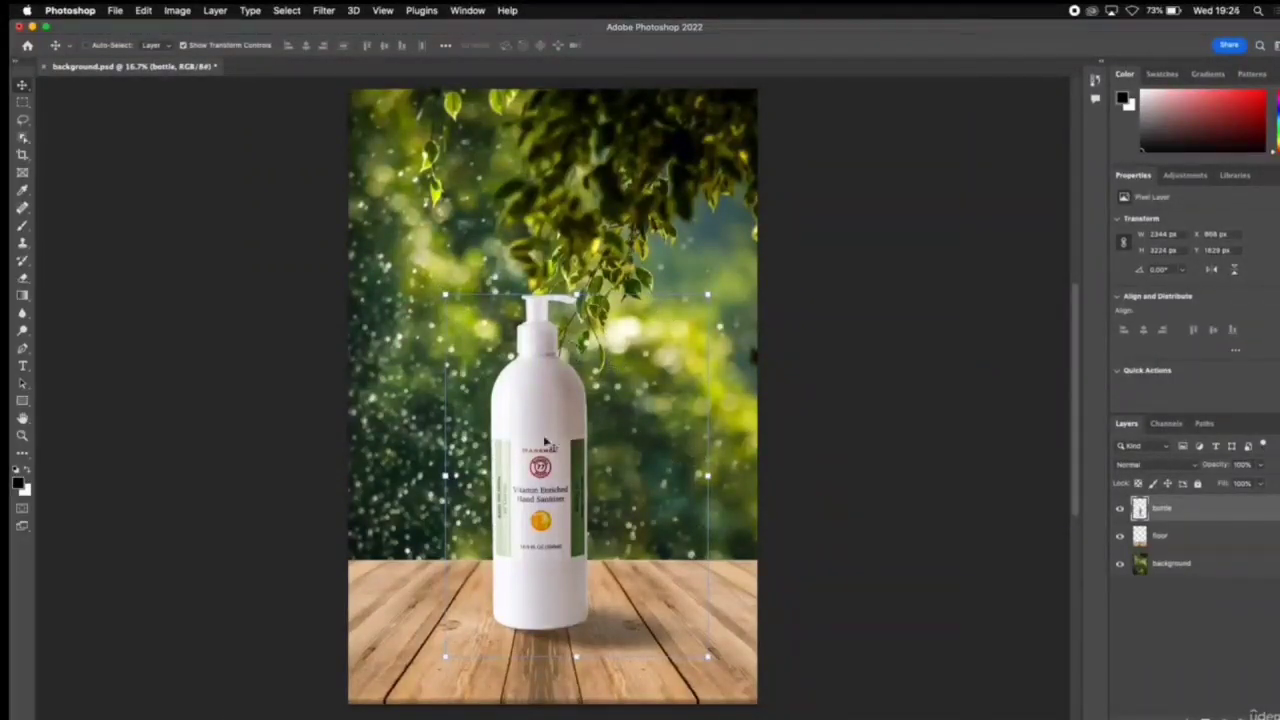
left_click(1184, 540)
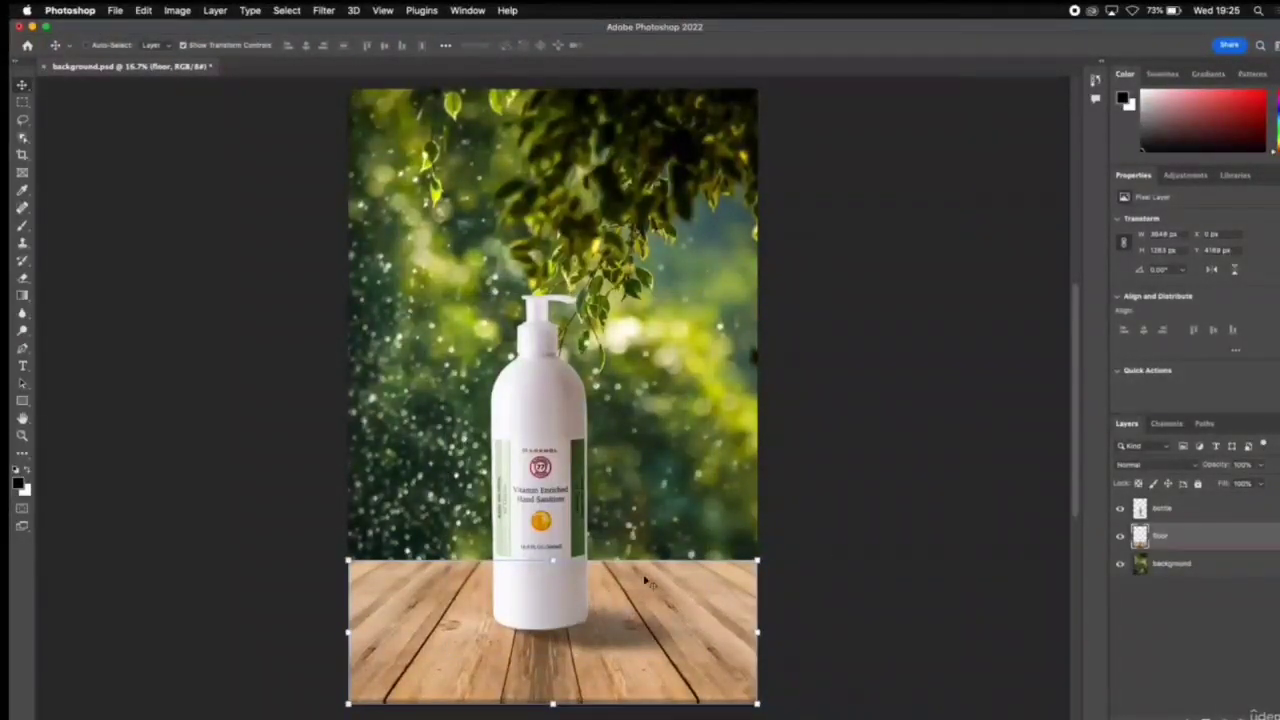
left_click(1188, 570)
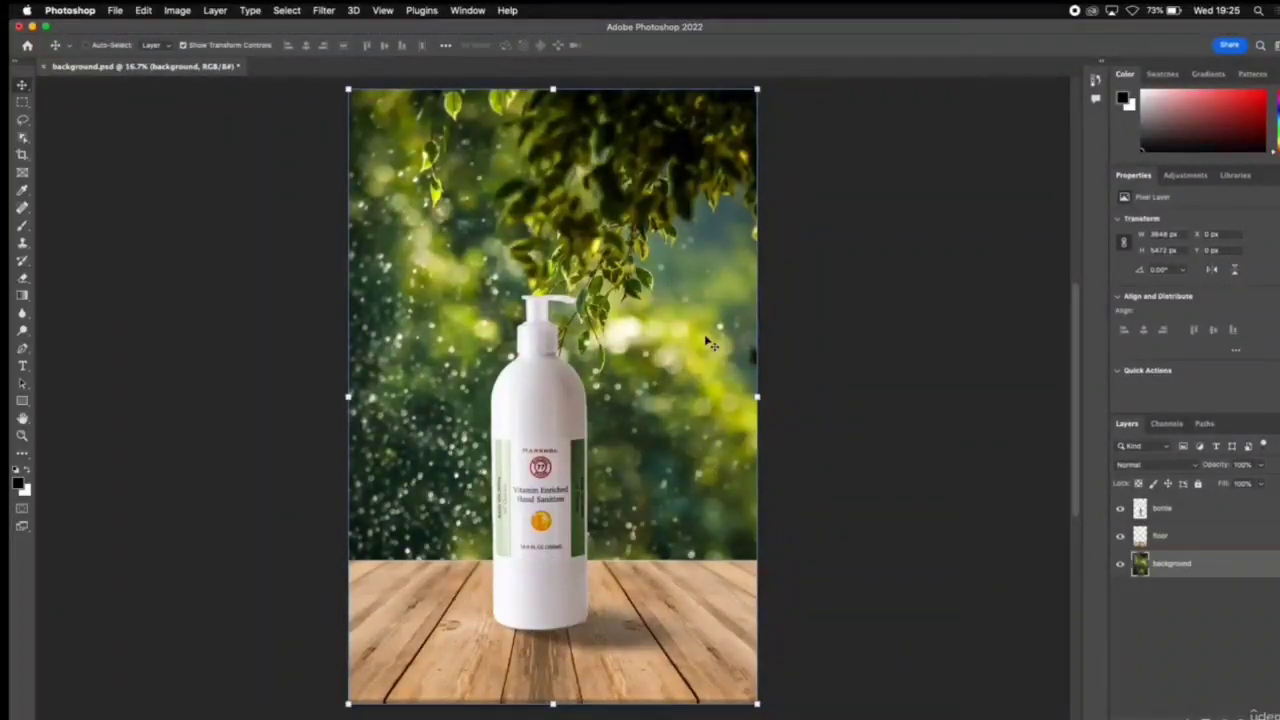
left_click(1176, 537)
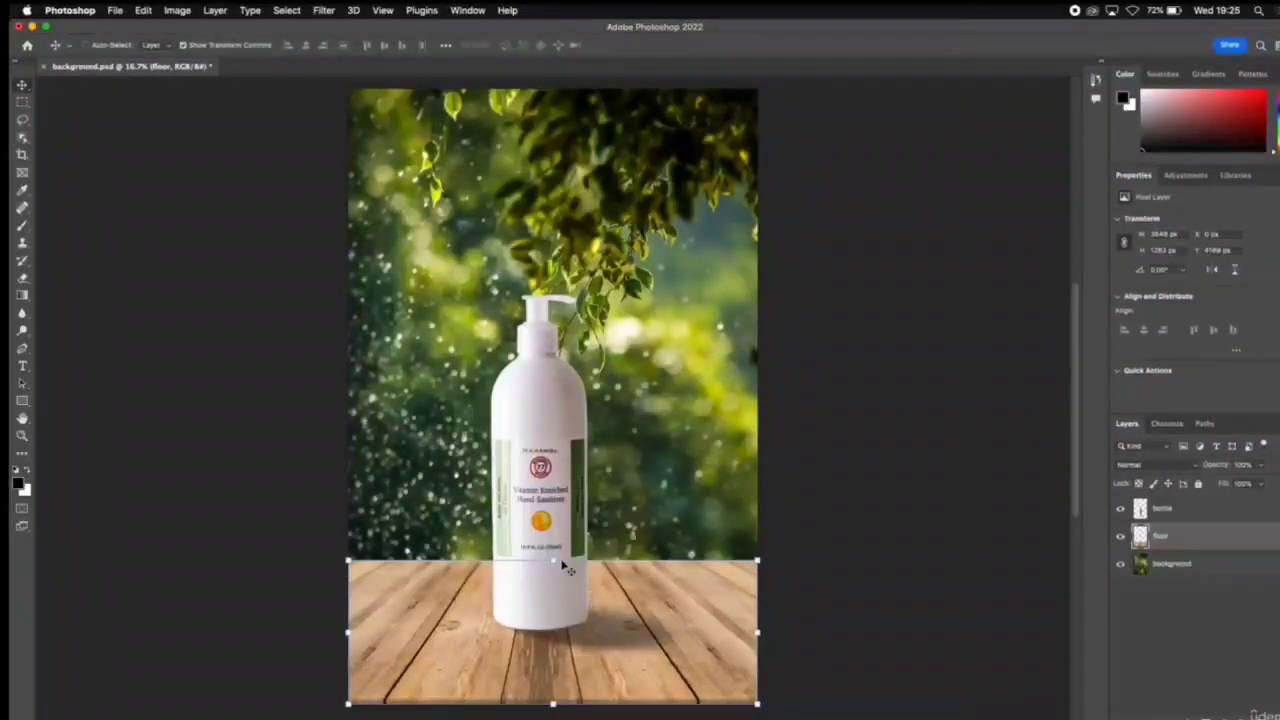
left_click(1207, 517)
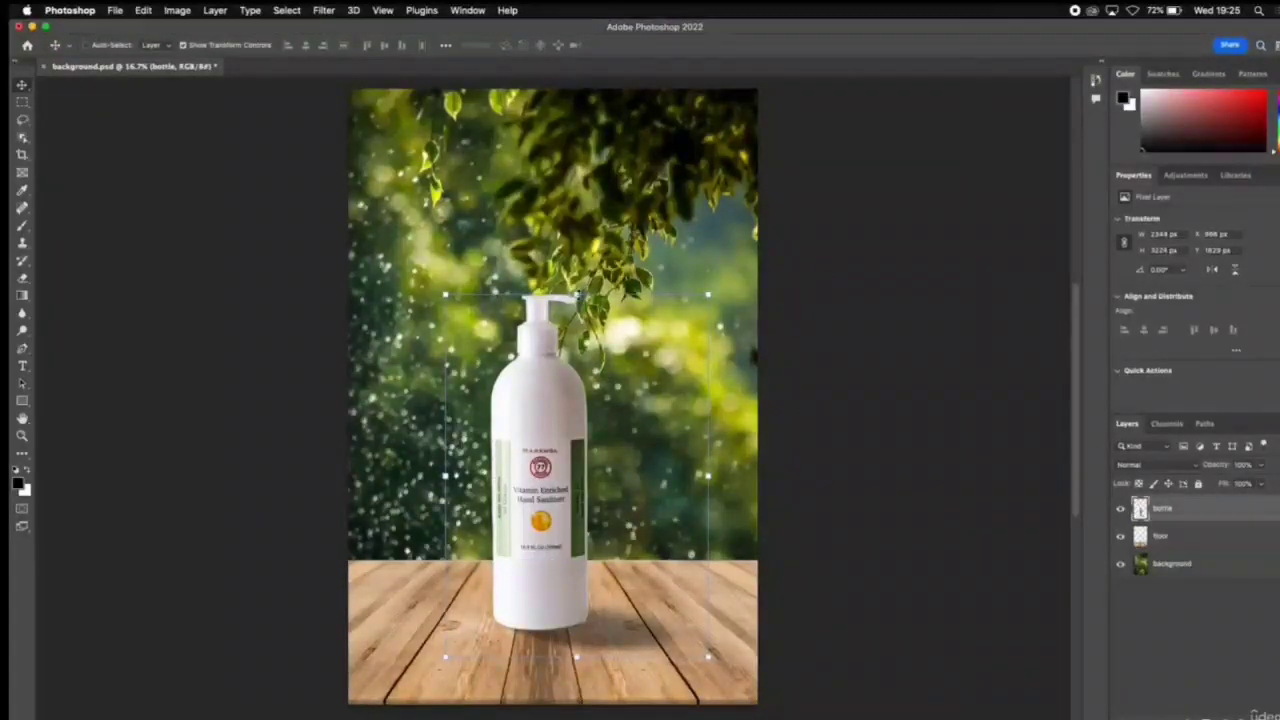
- Scale the bottle layer proportionally to about 130%, keeping its base on the wooden floor, and commit the transform
left_click_drag(578, 293, 610, 174)
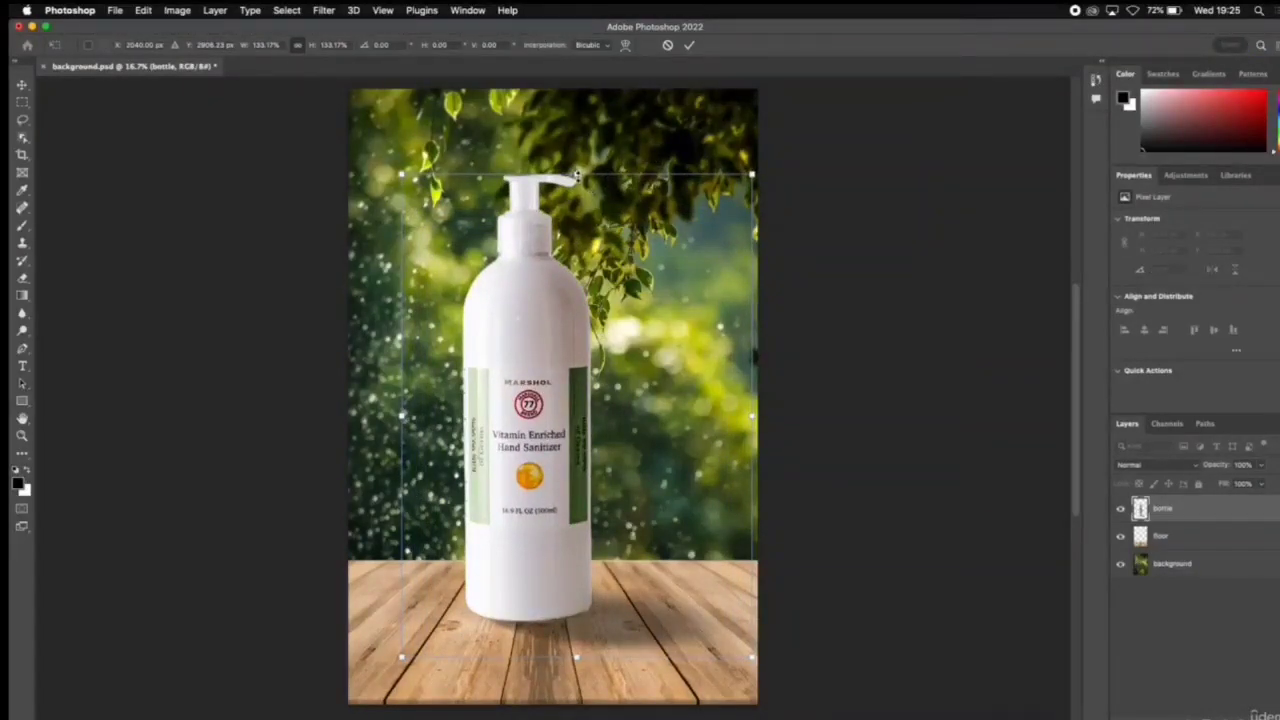
left_click_drag(577, 176, 578, 186)
left_click_drag(576, 229, 610, 216)
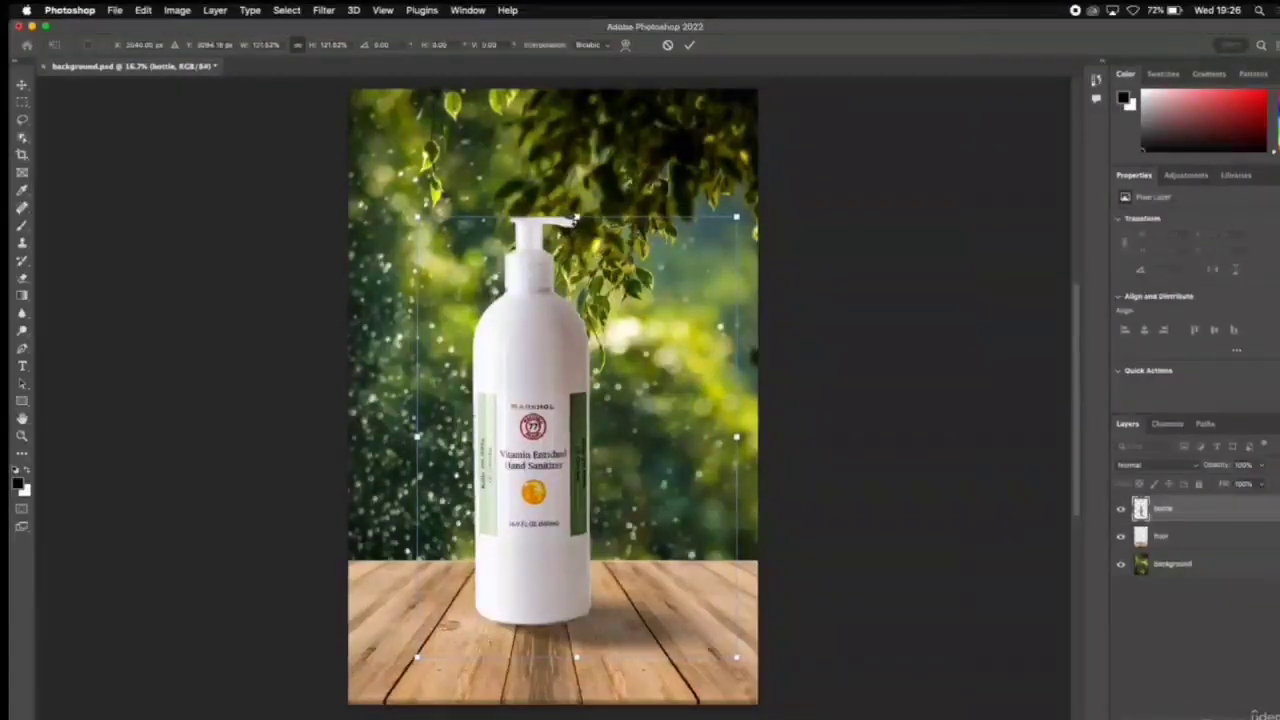
left_click_drag(576, 218, 577, 187)
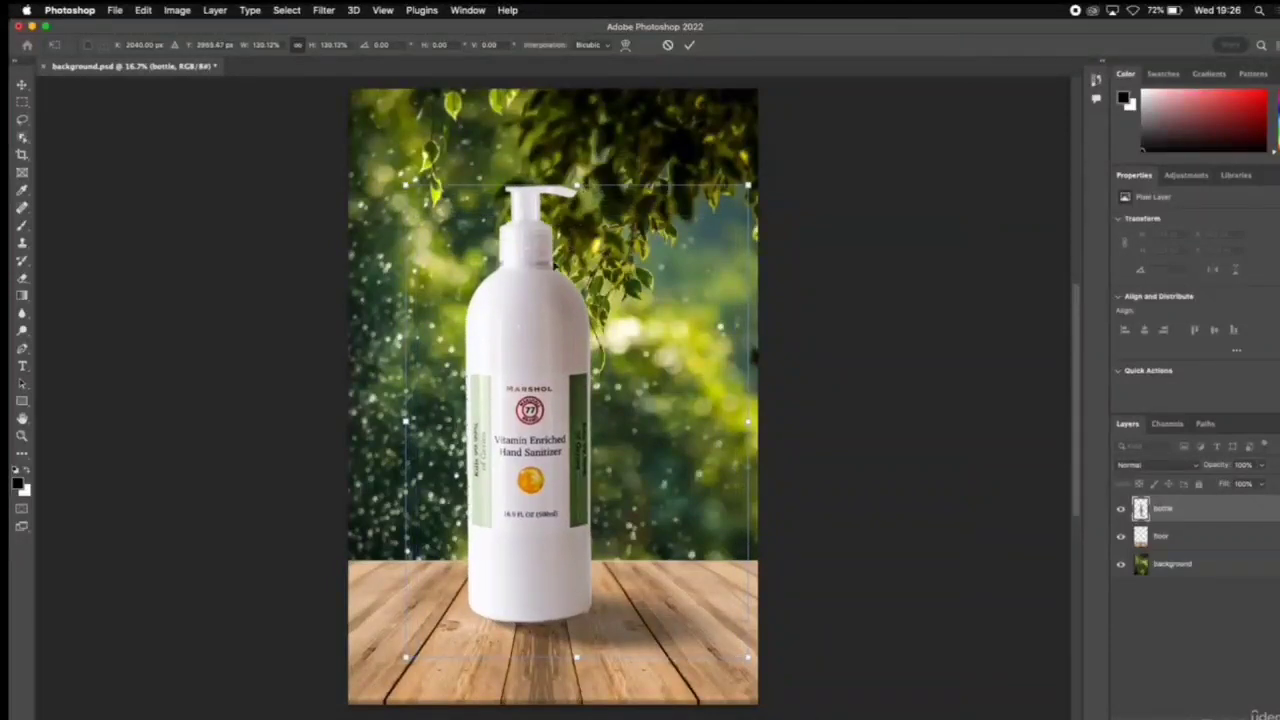
left_click(689, 45)
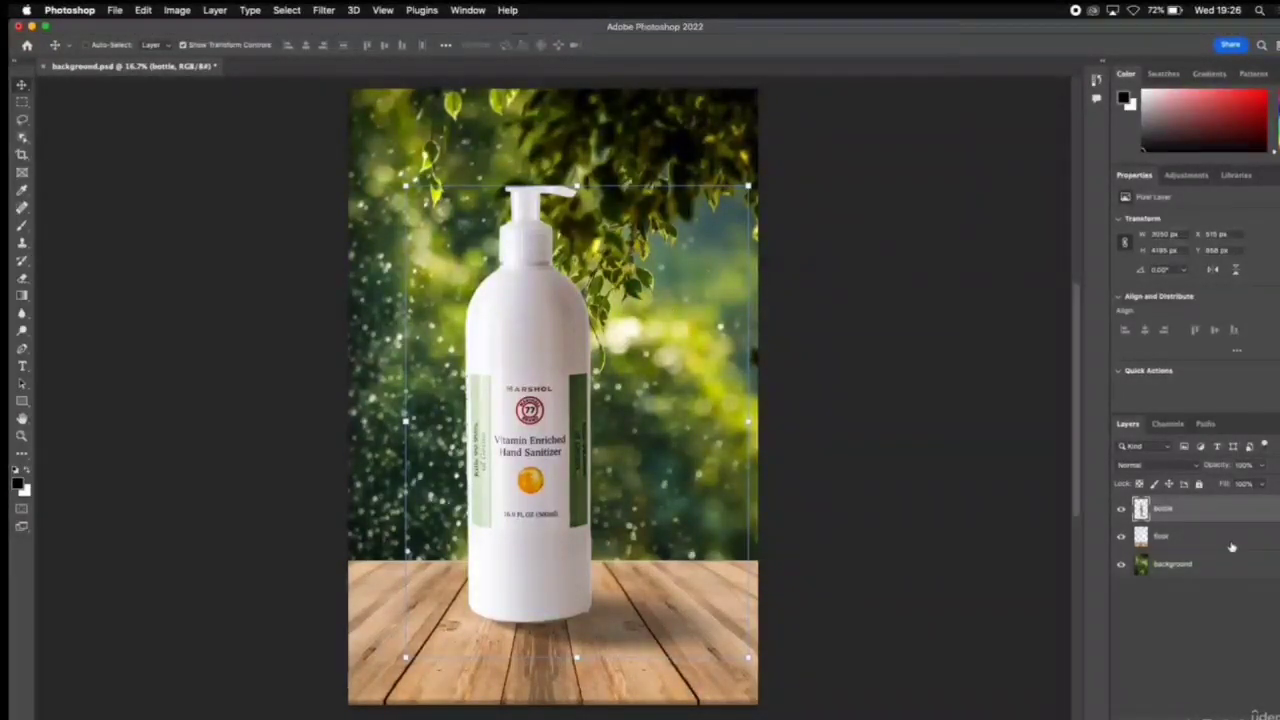
- Try scaling the floor layer proportionally to about 119%, and cancel the transform
left_click(1199, 548)
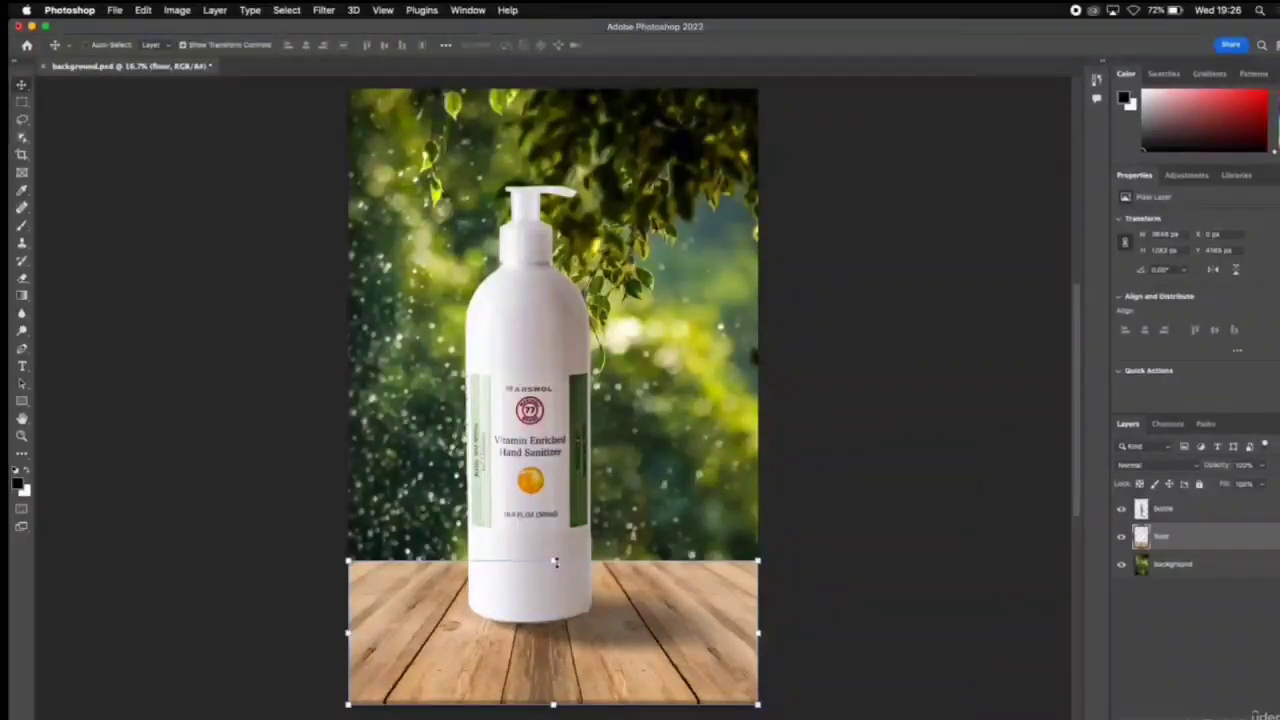
left_click_drag(555, 563, 580, 533)
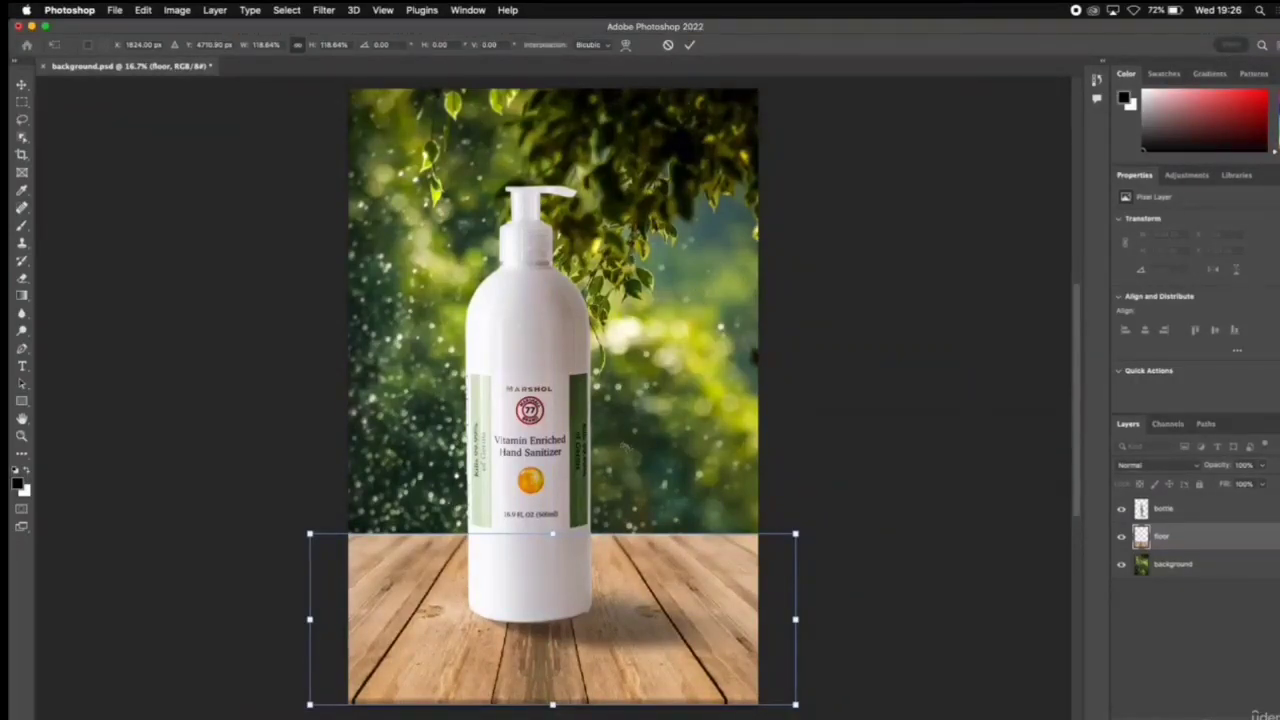
left_click(668, 46)
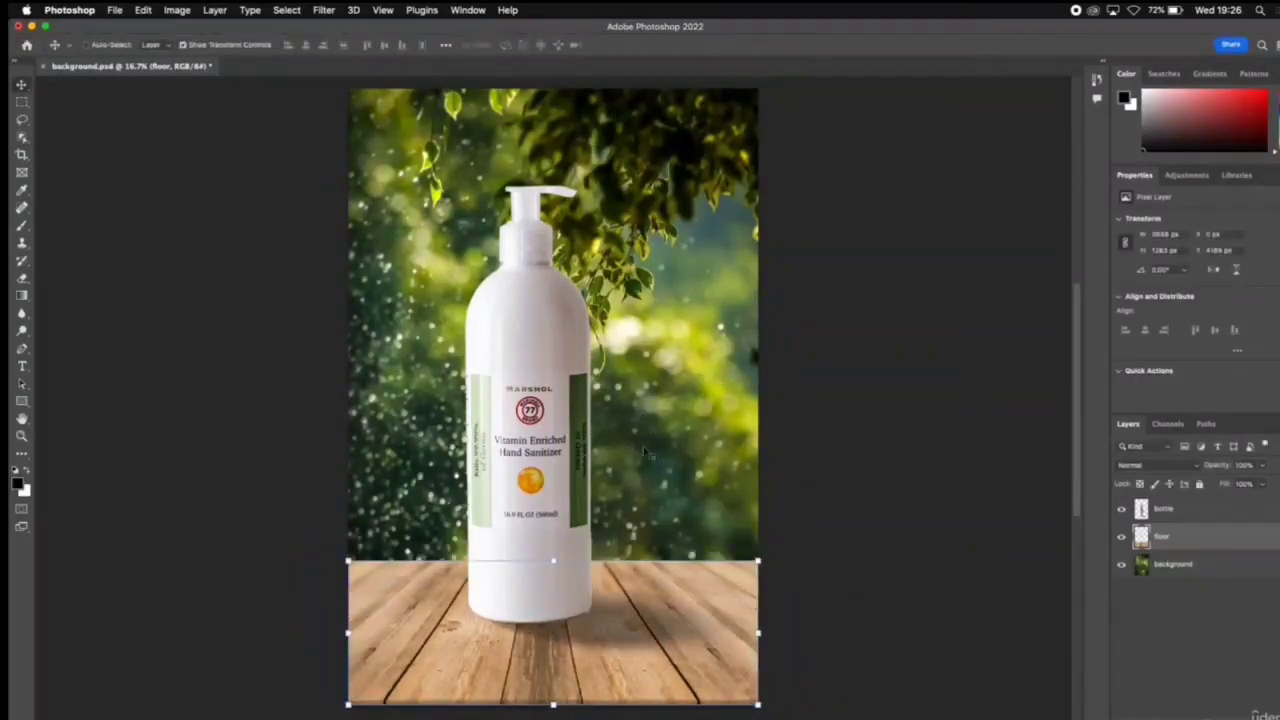
- Try scaling the background layer proportionally to about 108%, and cancel the transform
left_click(1200, 576)
left_click(1200, 576)
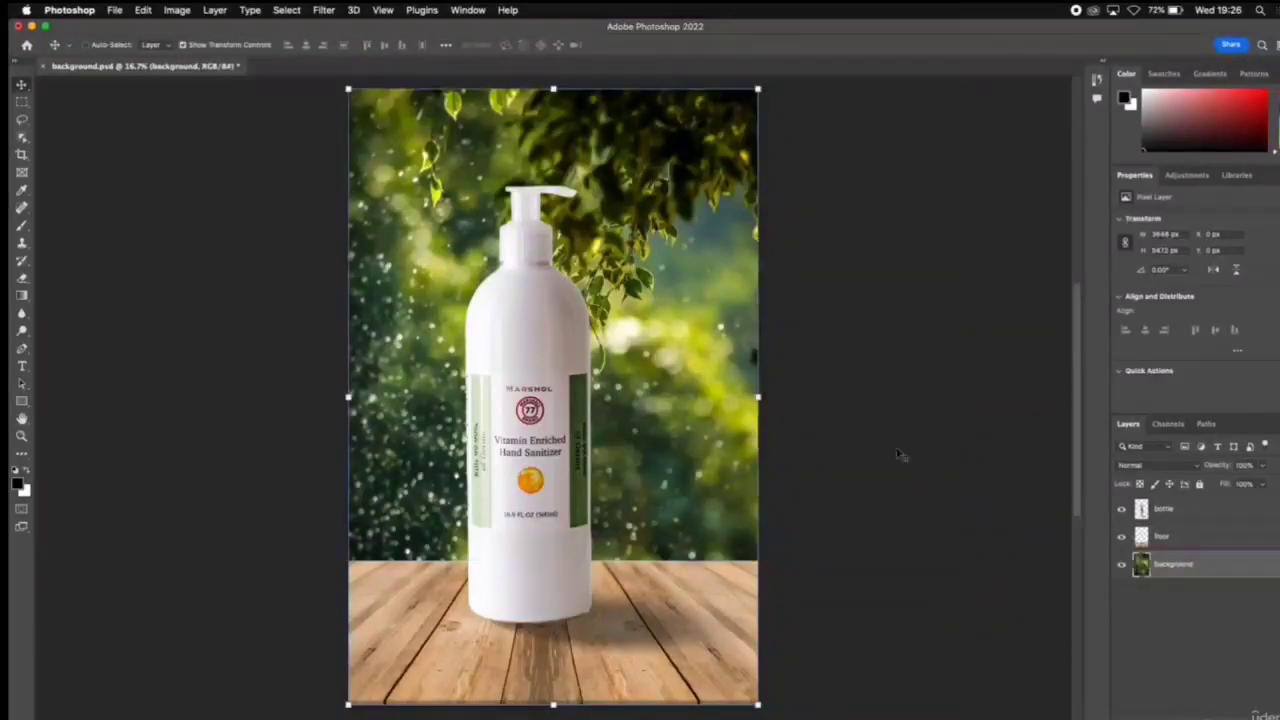
left_click(758, 396)
left_click_drag(758, 396, 789, 396)
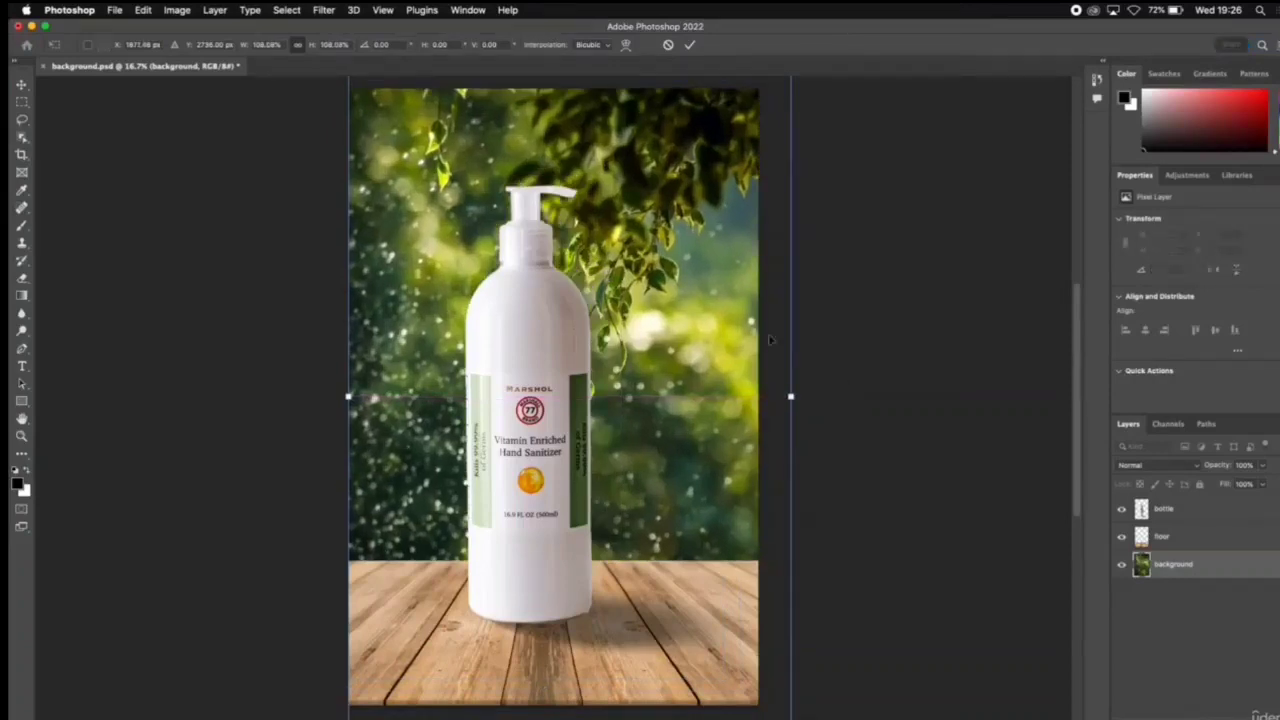
left_click(668, 45)
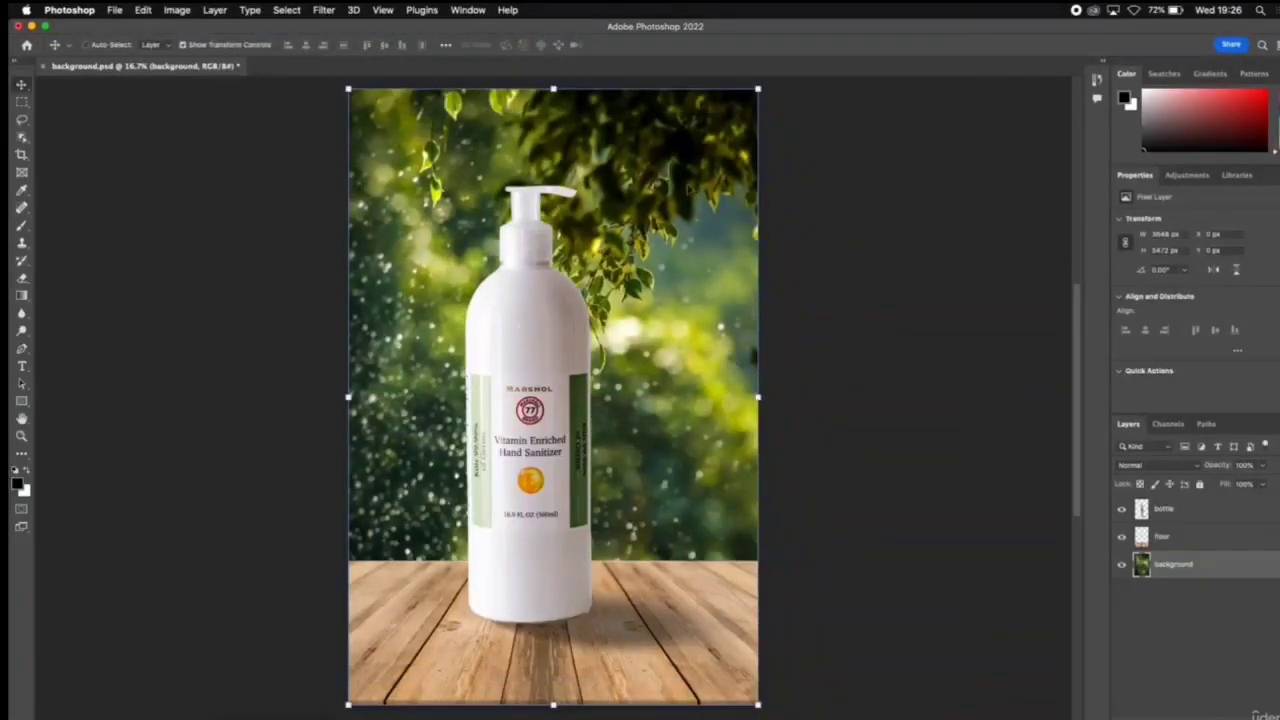
- Turn on Auto-Select for layers, and select the floor and the background layer in turn
left_click(1205, 512)
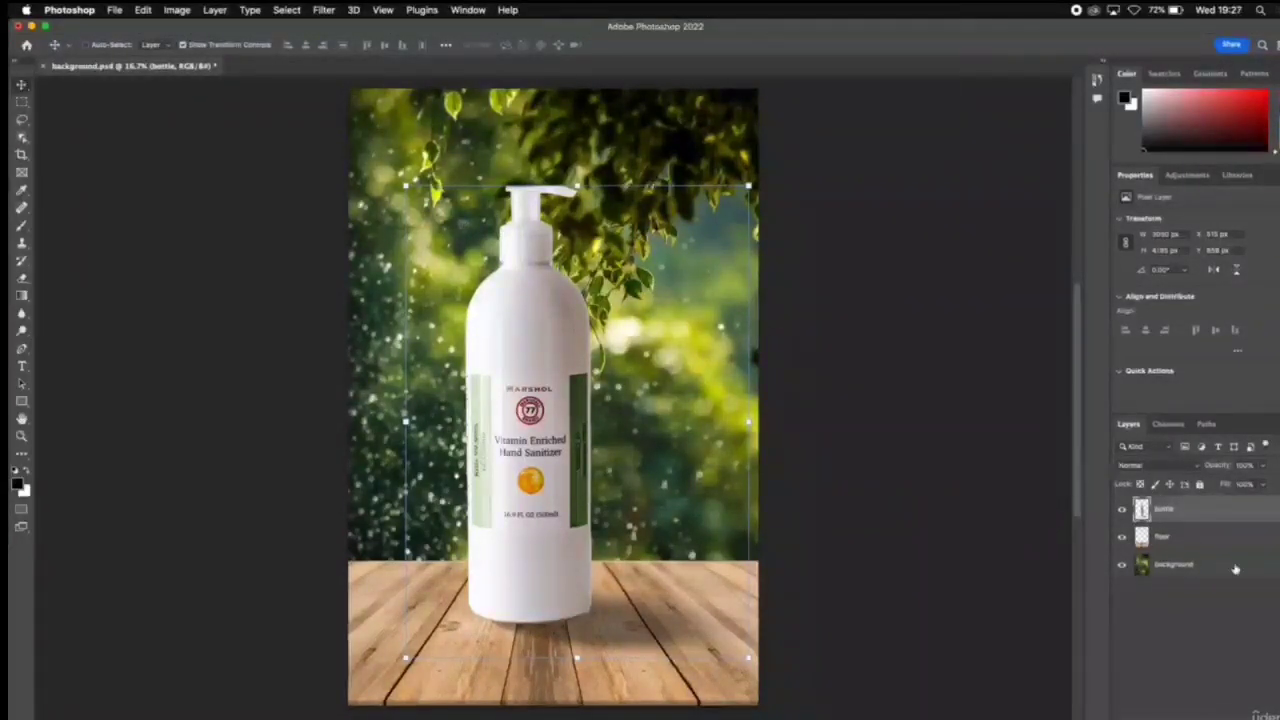
left_click(109, 45)
left_click(524, 684)
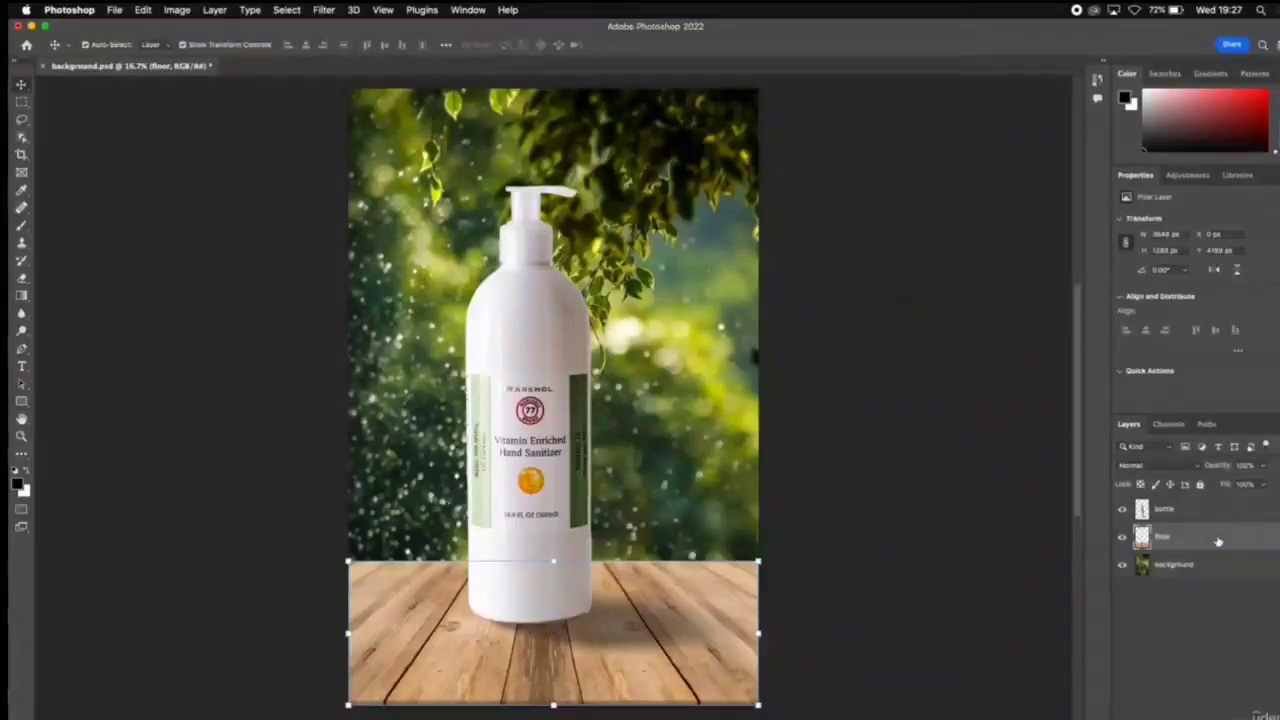
left_click(1168, 564)
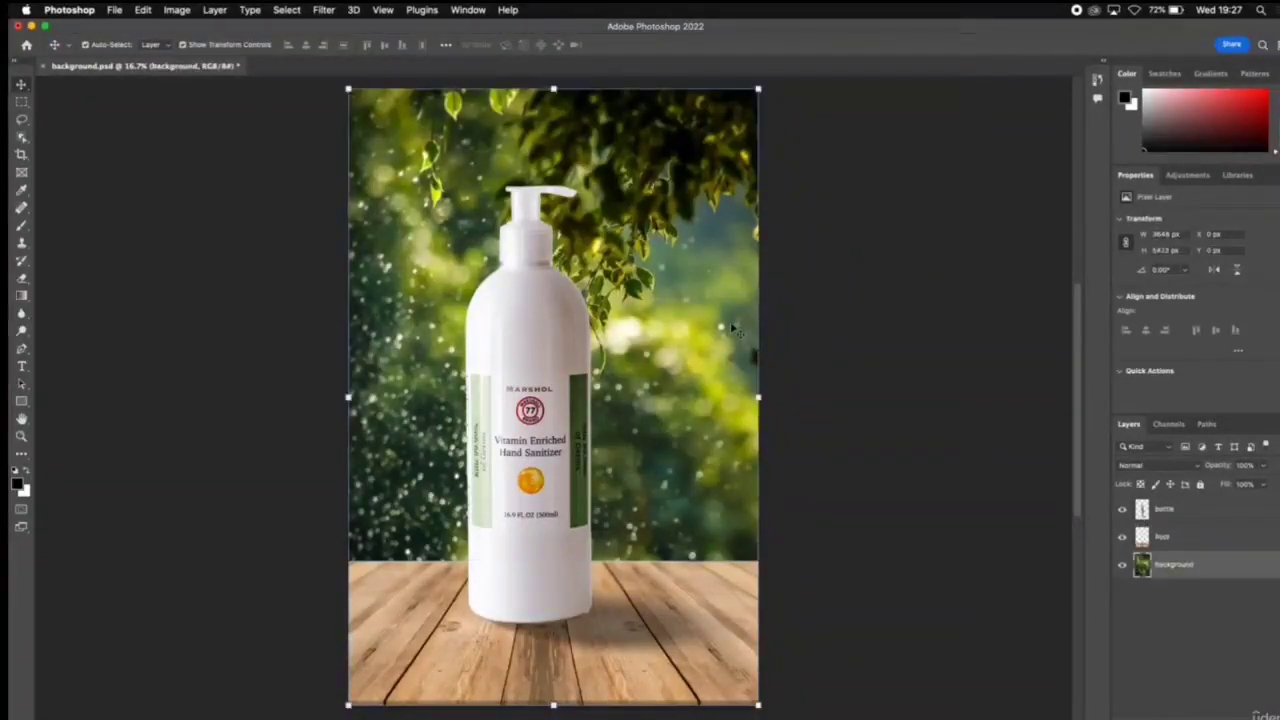
- Scale the bottle layer non-proportionally to about 125% width and 114% height, commit the transform, and recenter the bottle horizontally in the scene
left_click(545, 336)
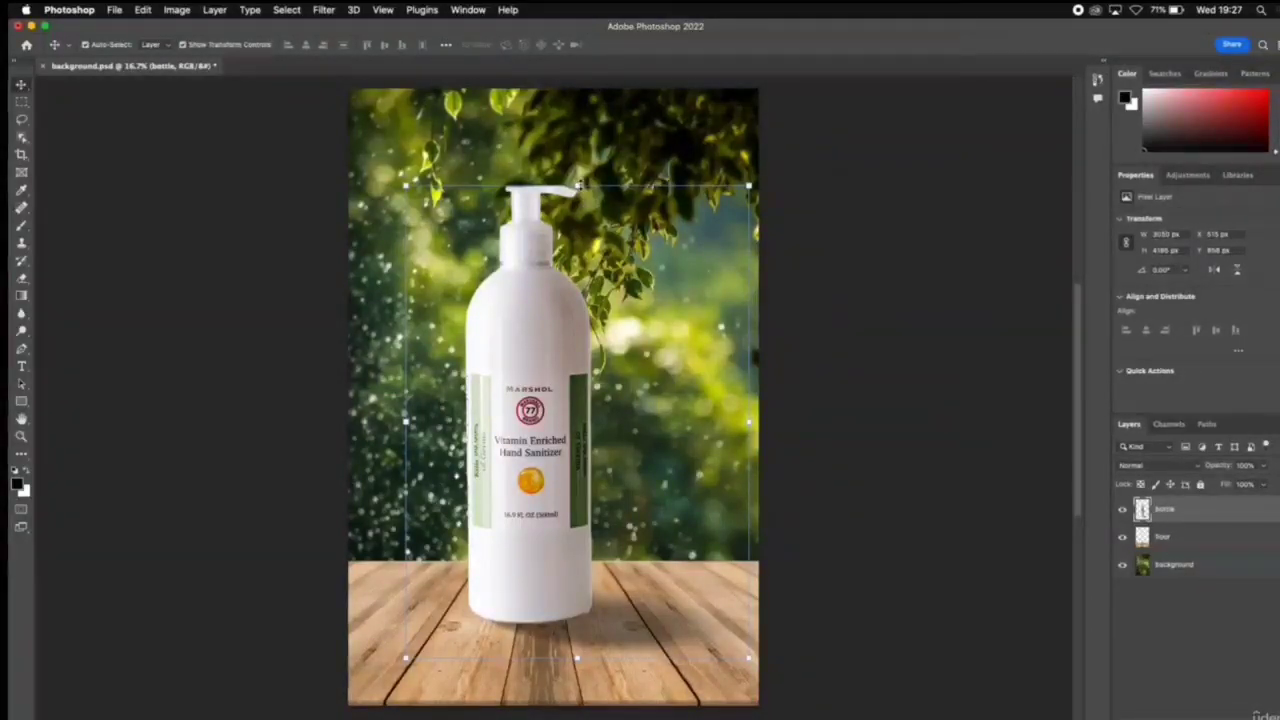
left_click_drag(578, 184, 572, 235)
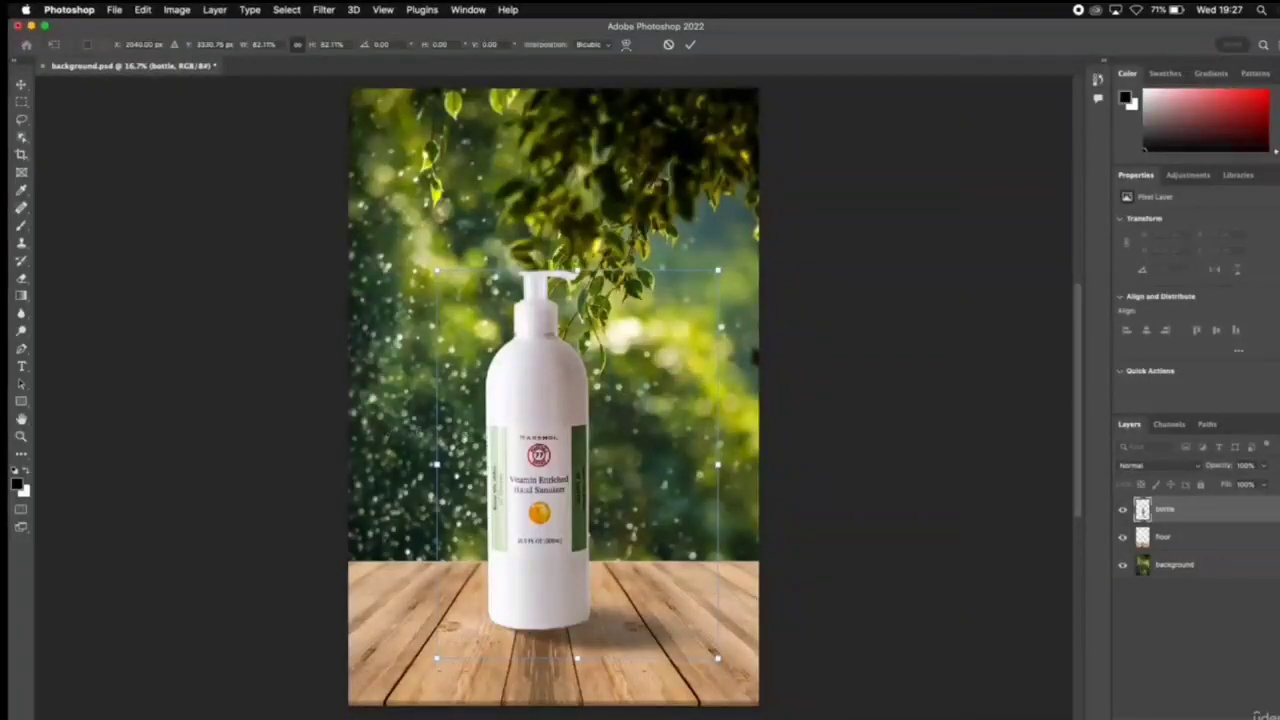
left_click_drag(718, 465, 865, 465)
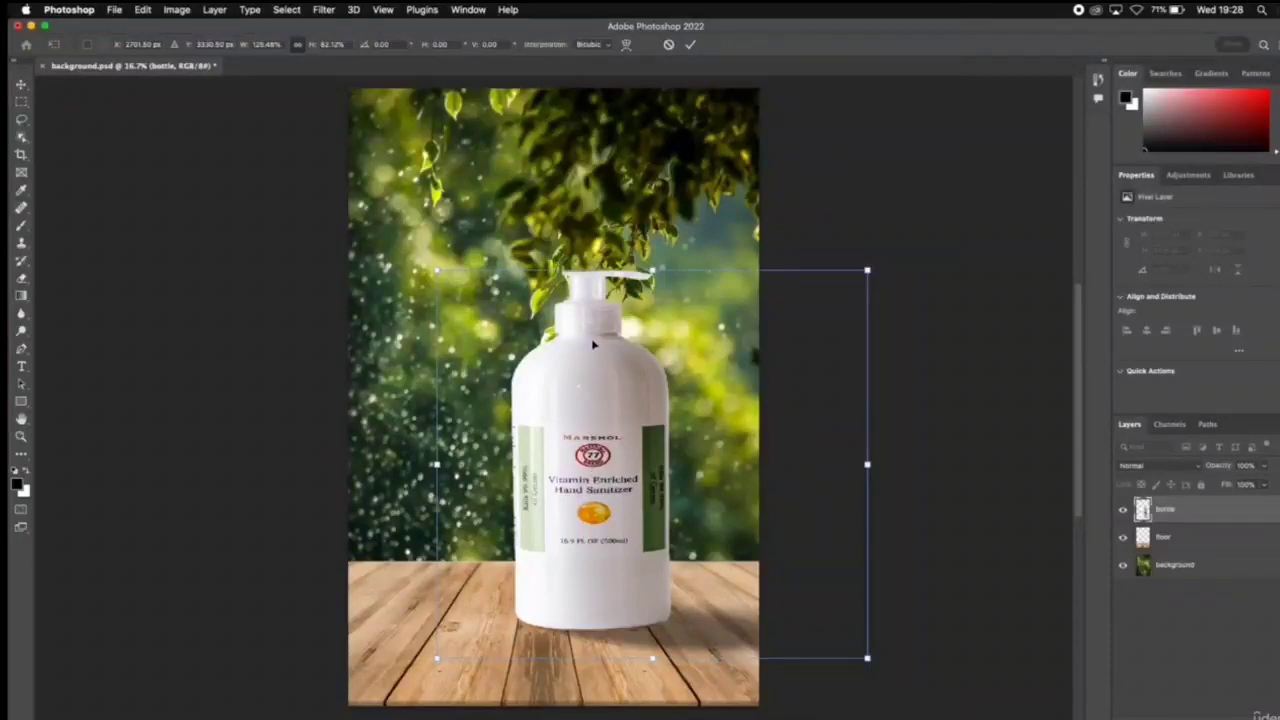
left_click_drag(652, 270, 660, 122)
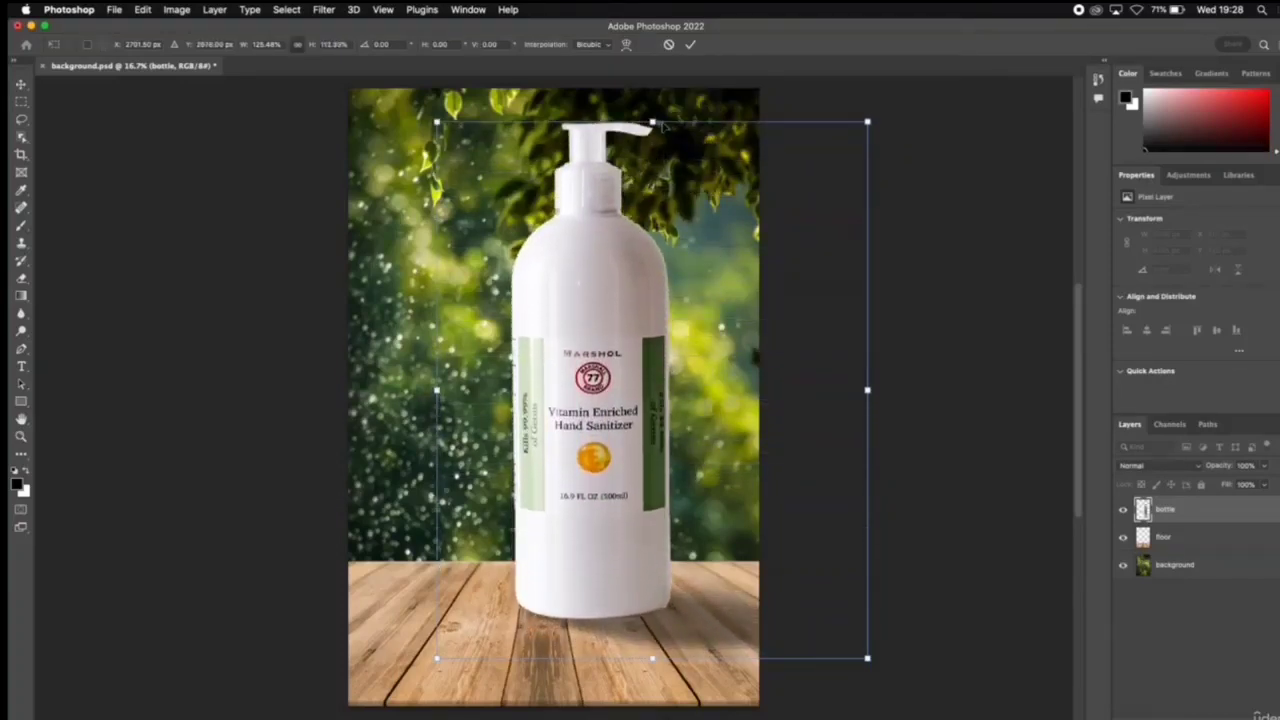
left_click(690, 44)
left_click_drag(604, 413, 547, 413)
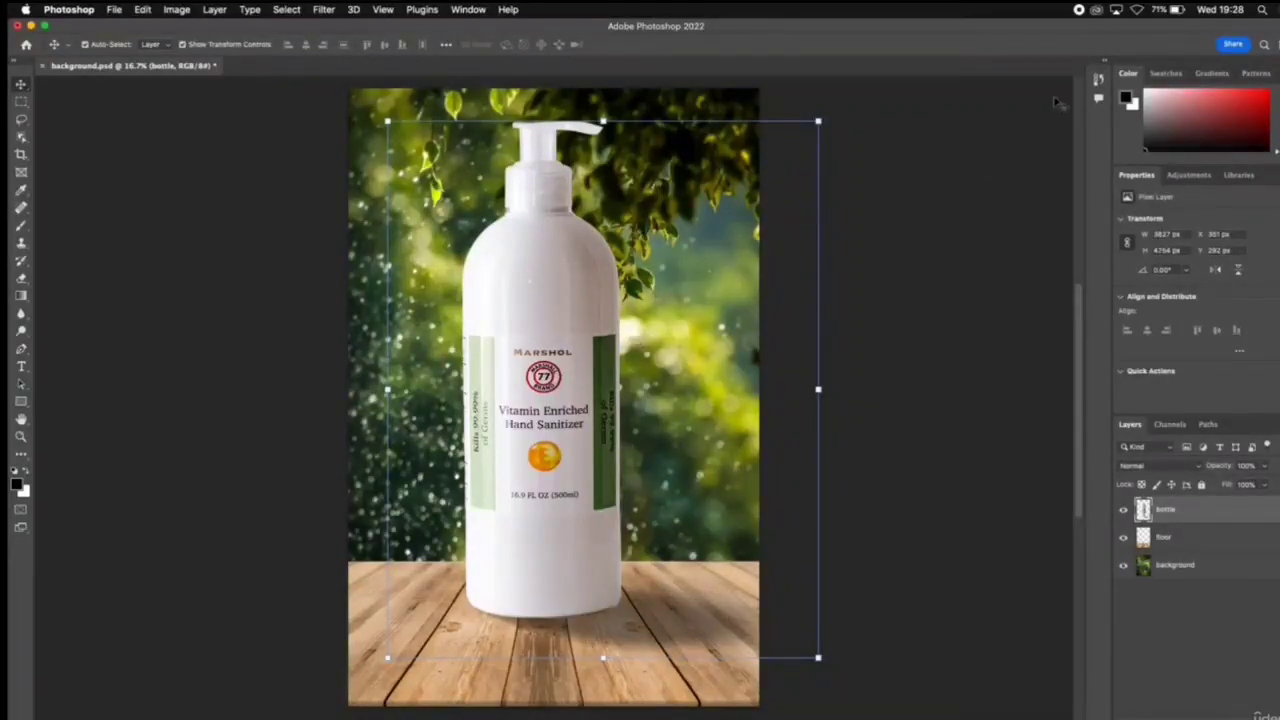
- Open the History panel, revert the document state by state to the last Name Change, and collapse the panel
left_click(1098, 80)
left_click(1098, 80)
left_click(469, 10)
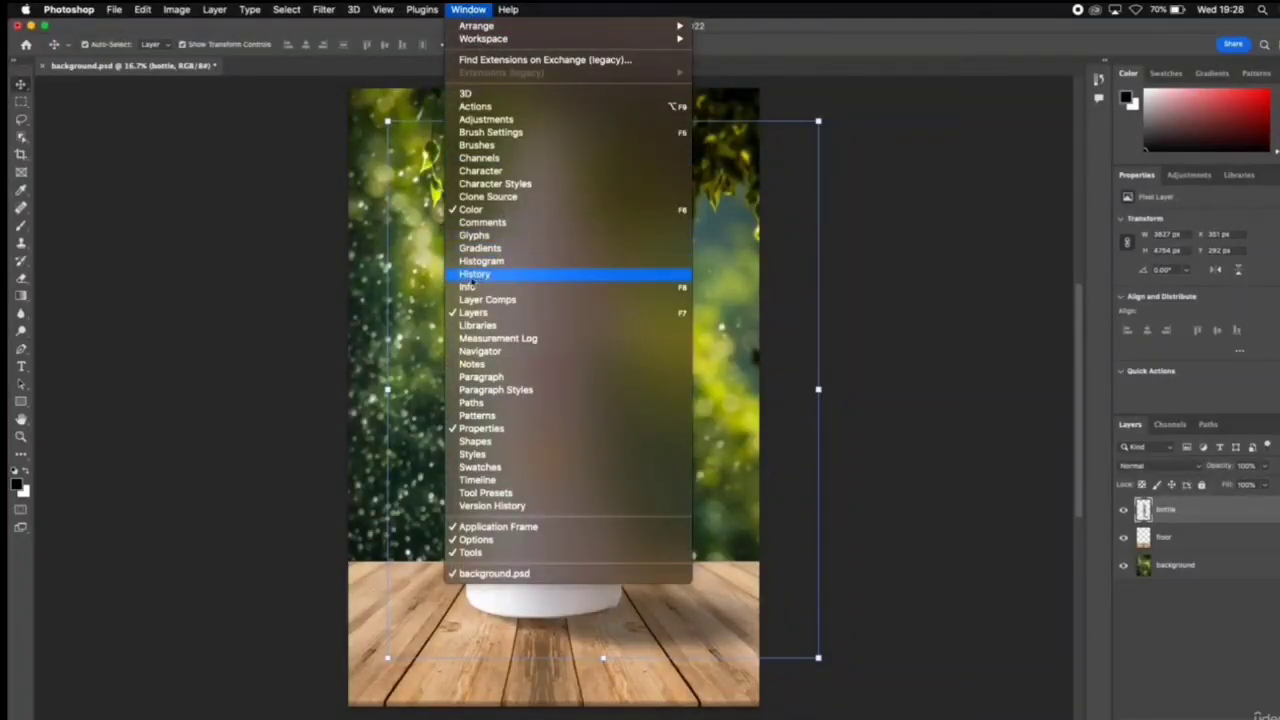
left_click(476, 274)
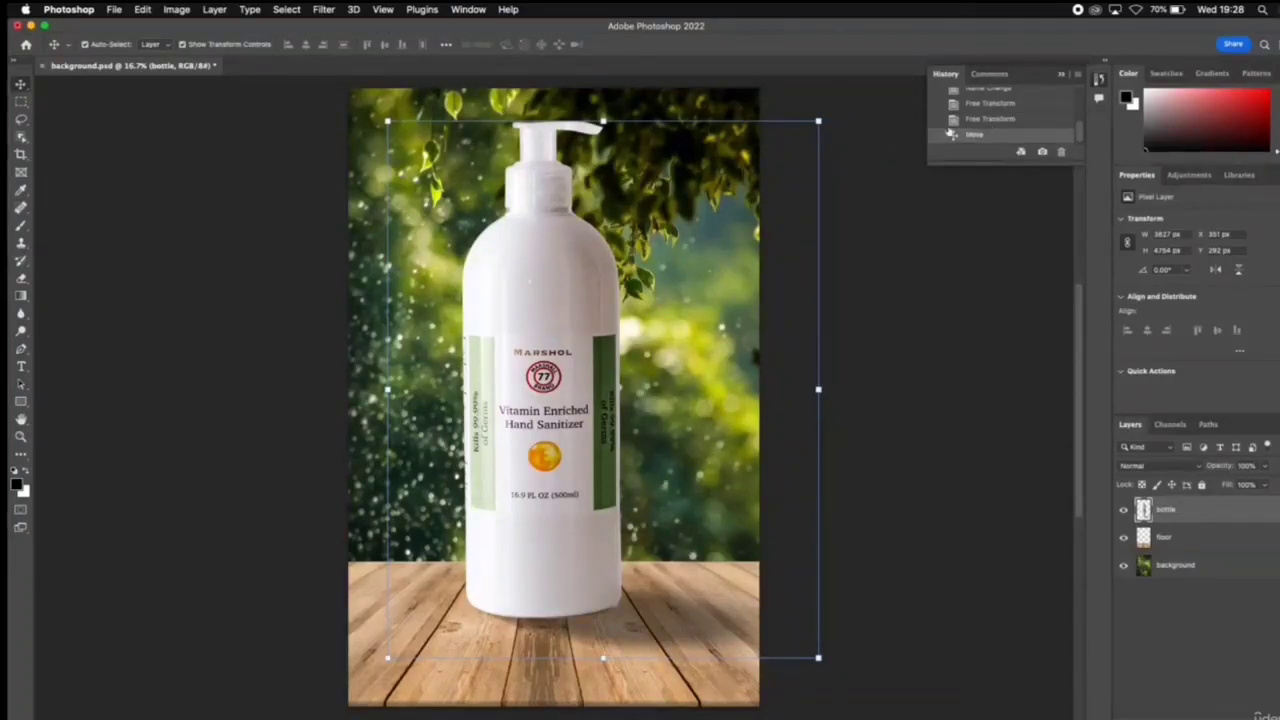
left_click(1006, 121)
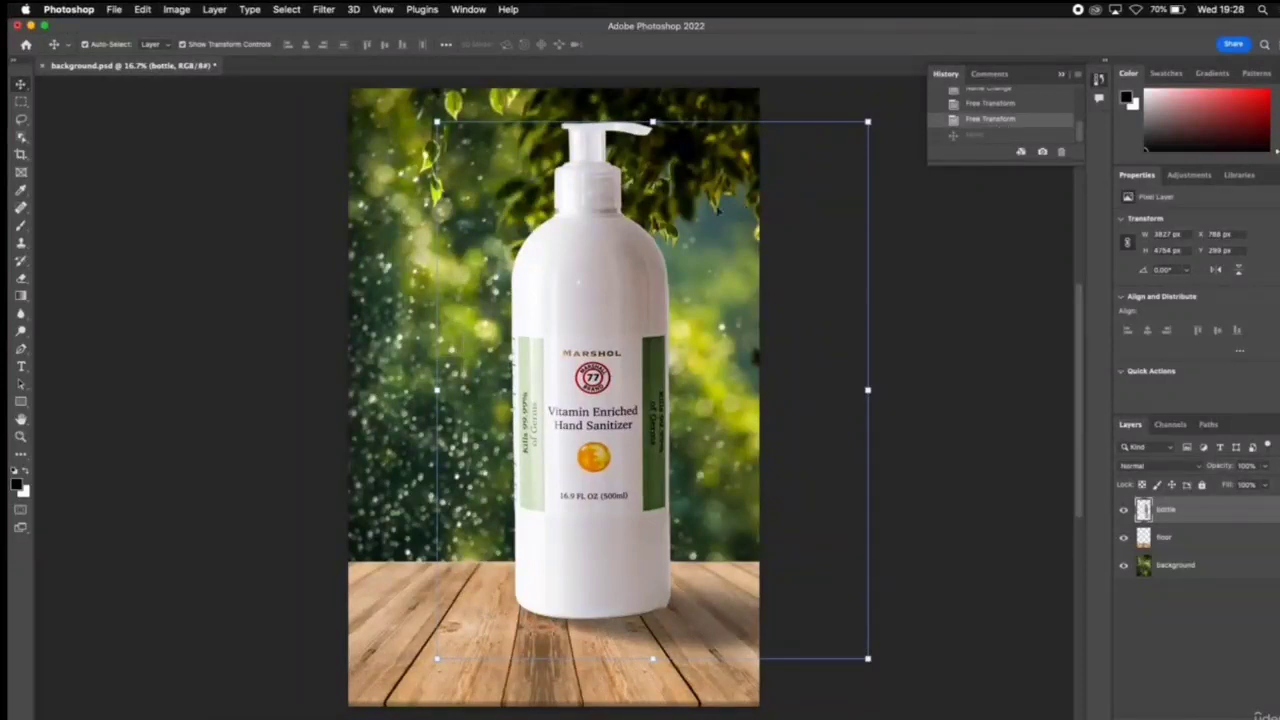
left_click(1004, 106)
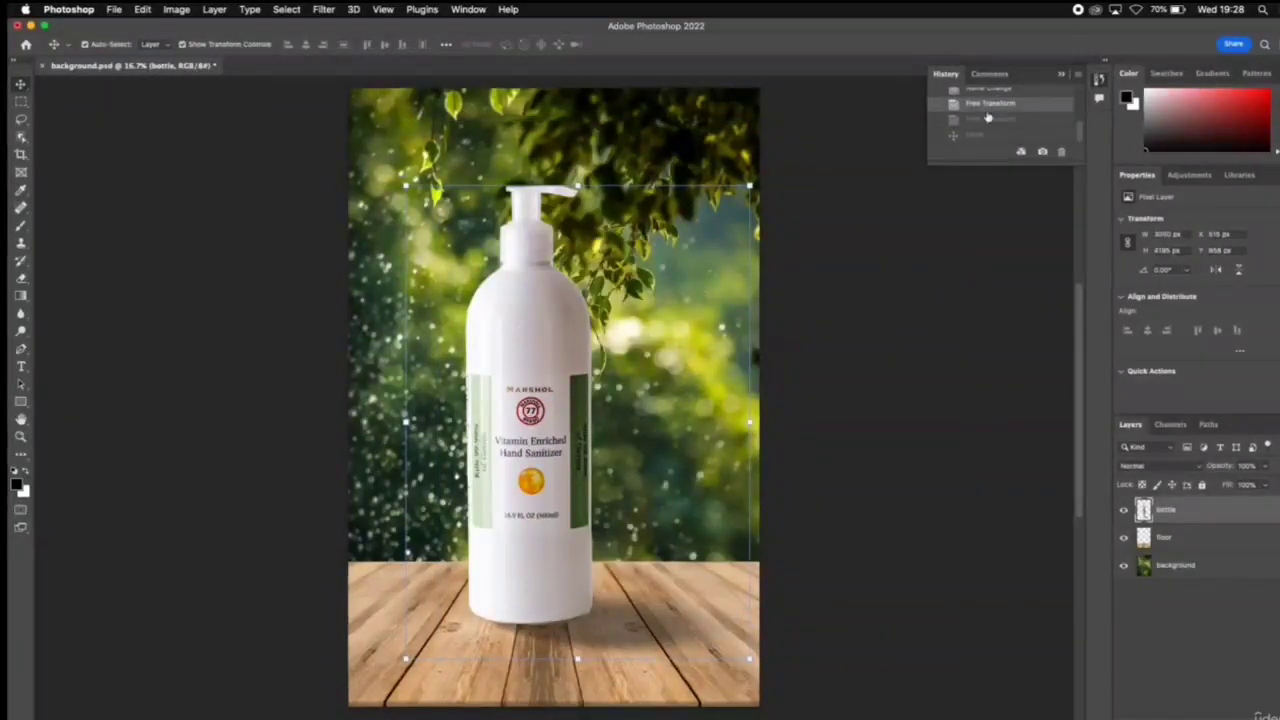
left_click(1000, 93)
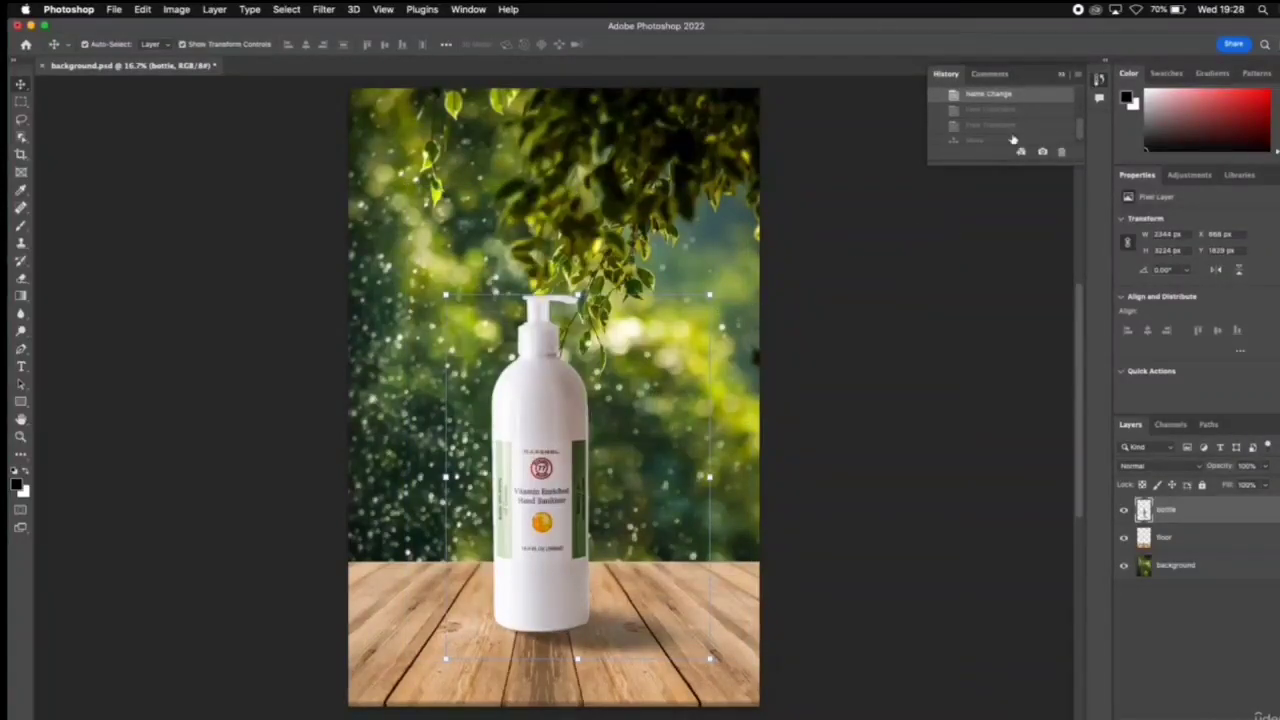
mouse_move(1078, 130)
left_mouse_down()
mouse_move(1079, 101)
mouse_move(1080, 133)
left_mouse_up()
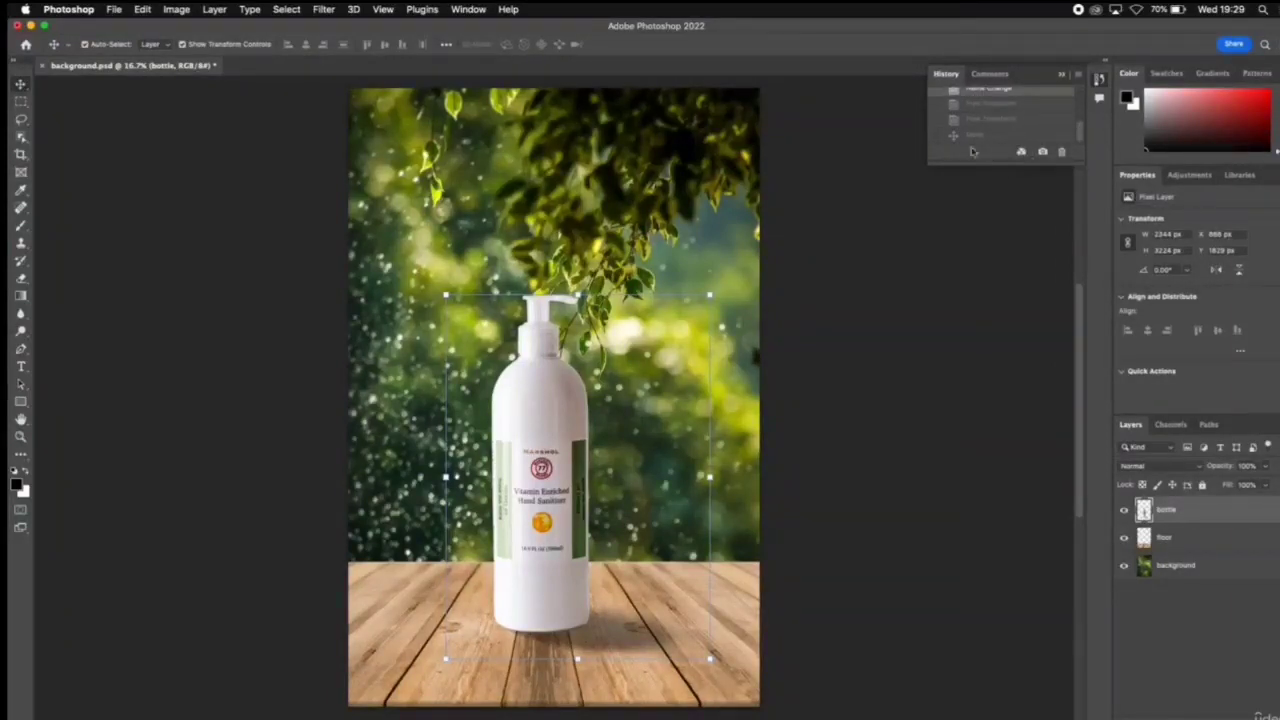
left_click(1061, 75)
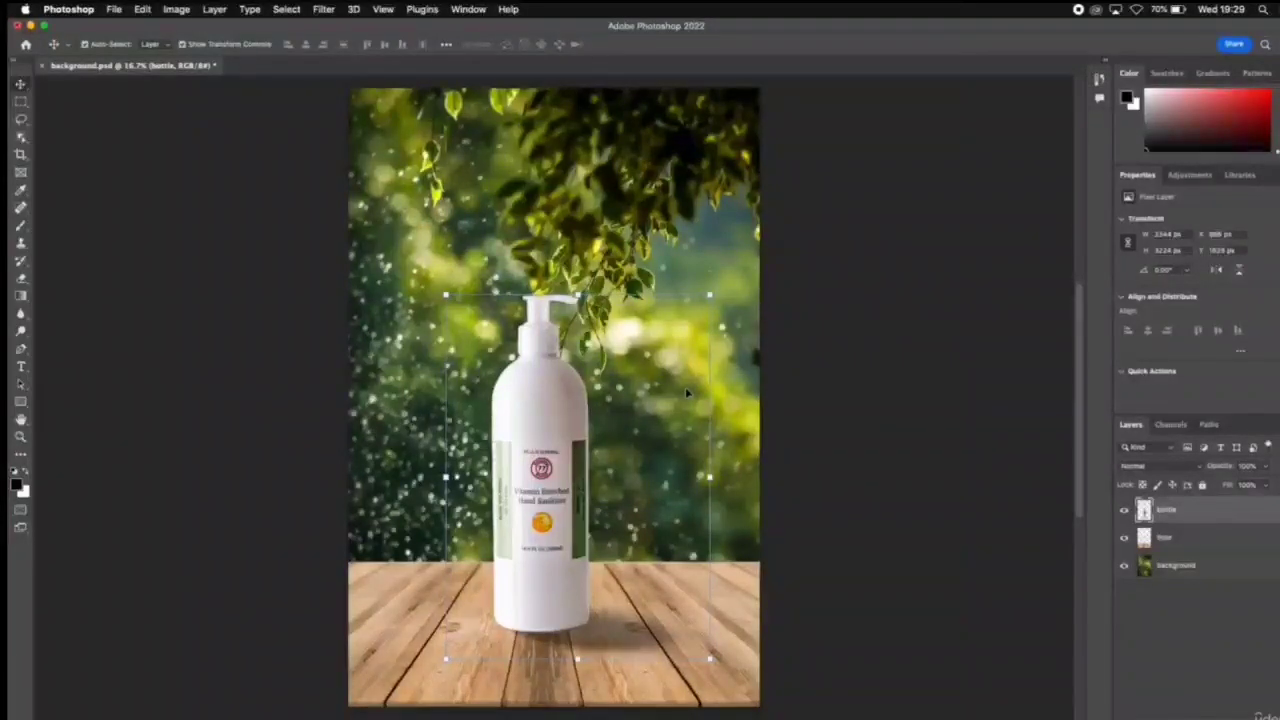
- Select the bottle and floor layers together, try scaling both proportionally to about 116%, and cancel the transform
left_click(750, 615)
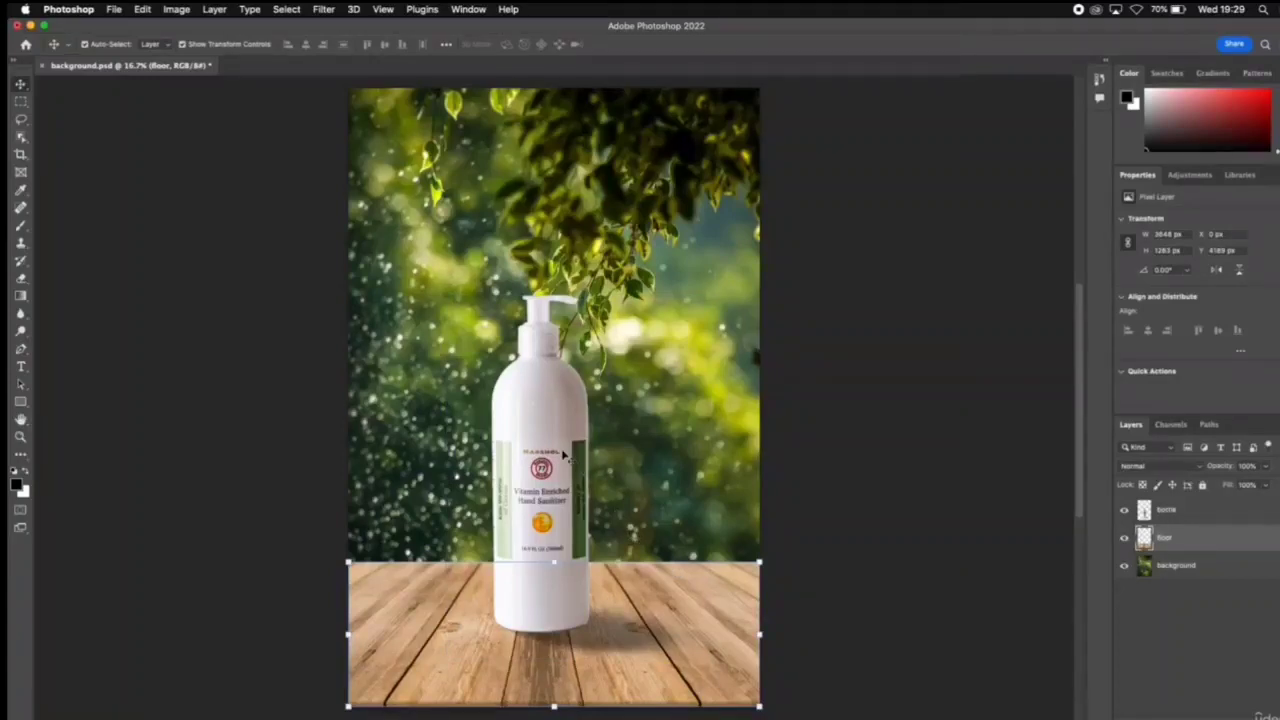
left_click(1182, 516)
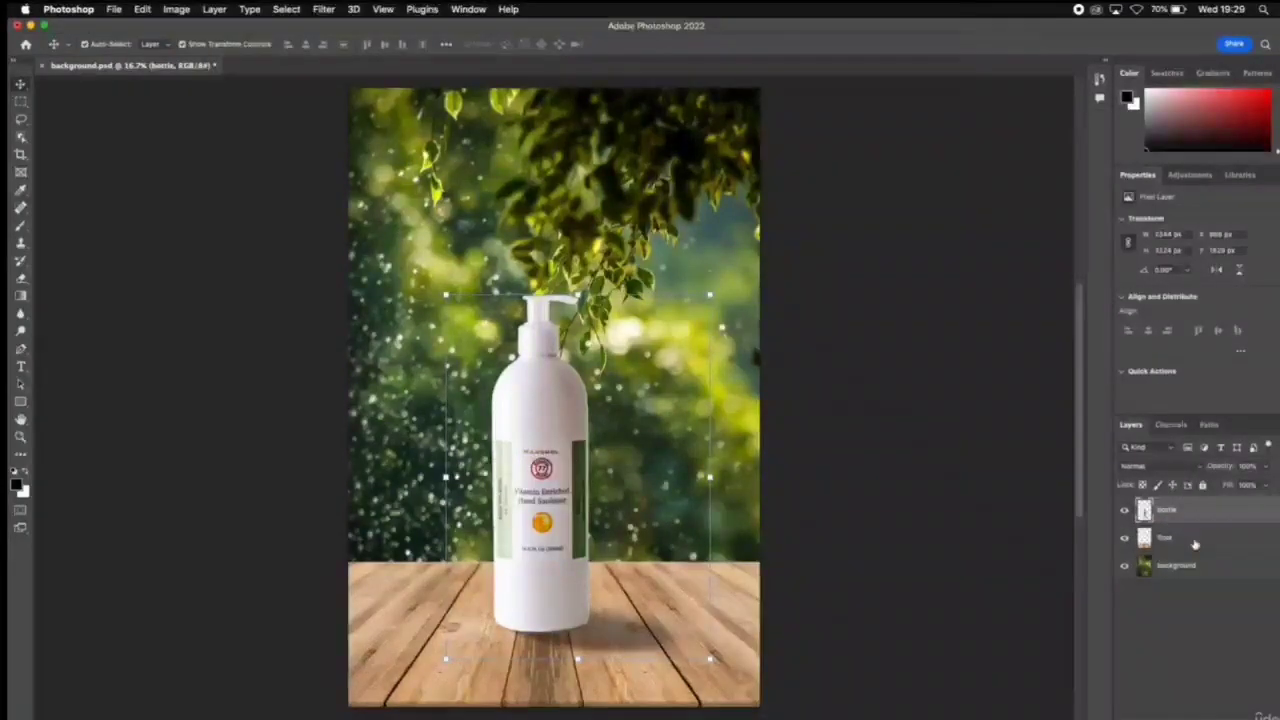
left_click(1196, 545, "shift")
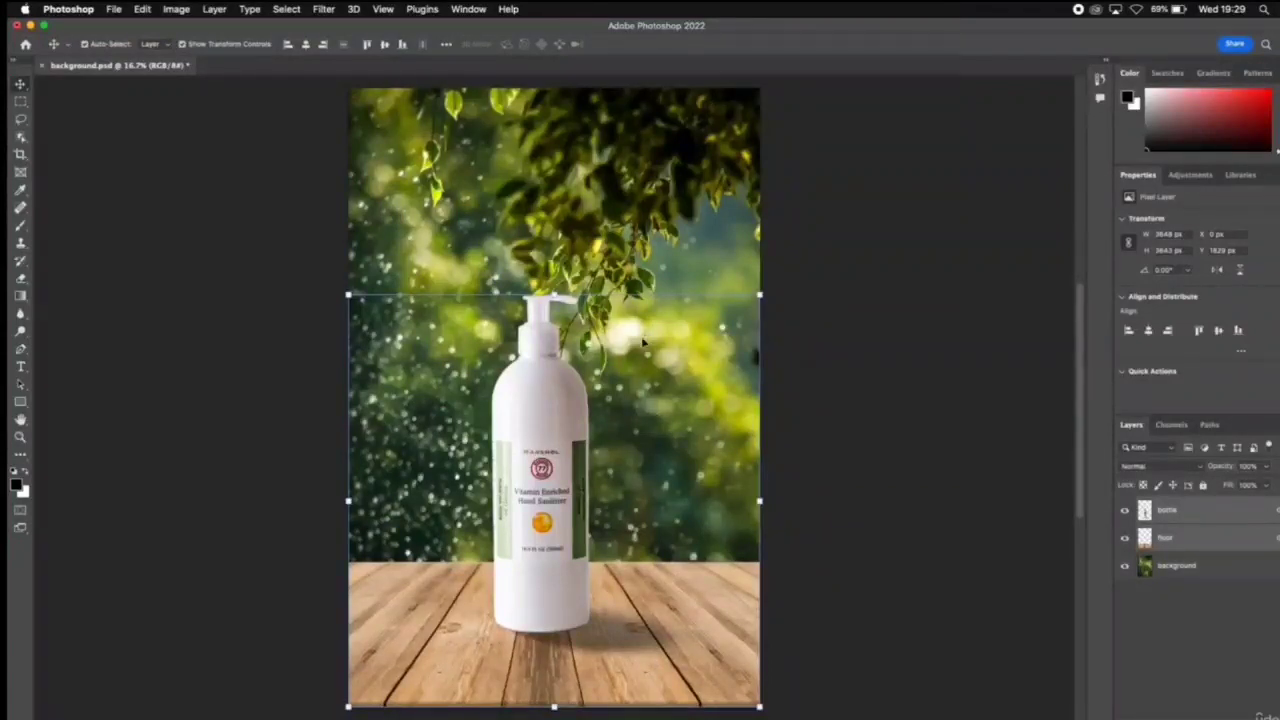
left_click_drag(554, 295, 630, 230)
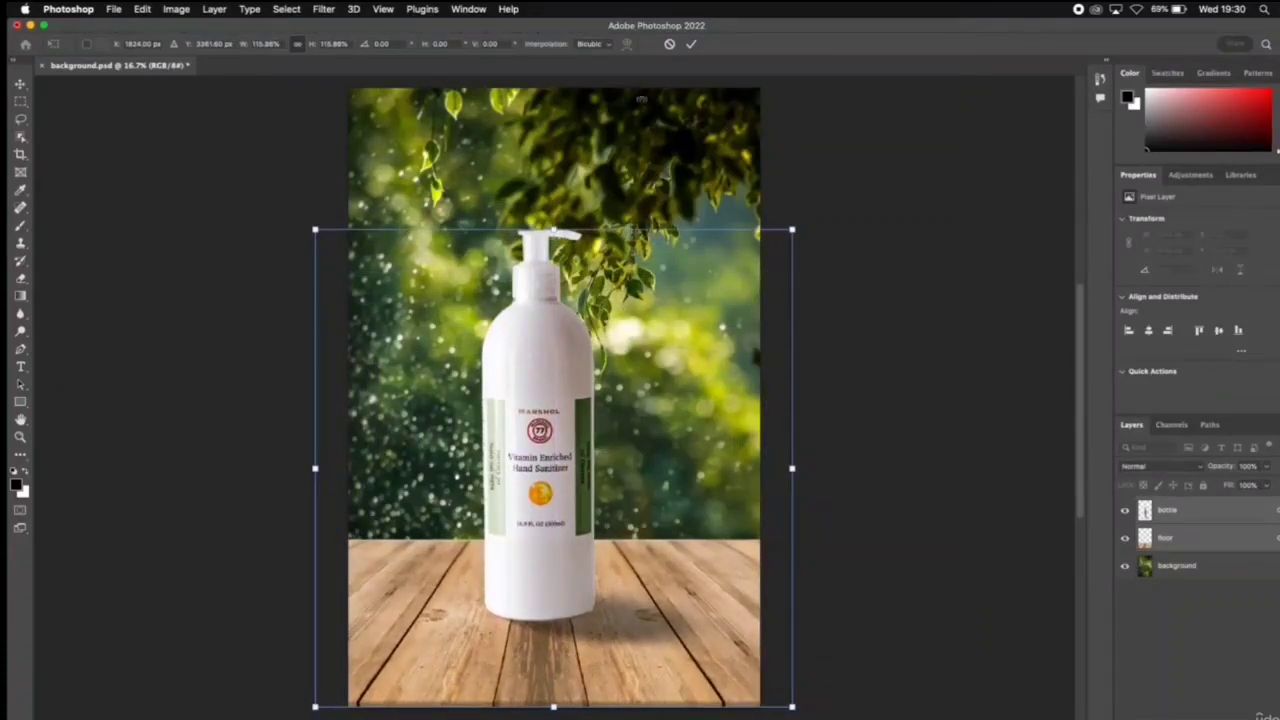
left_click(669, 45)
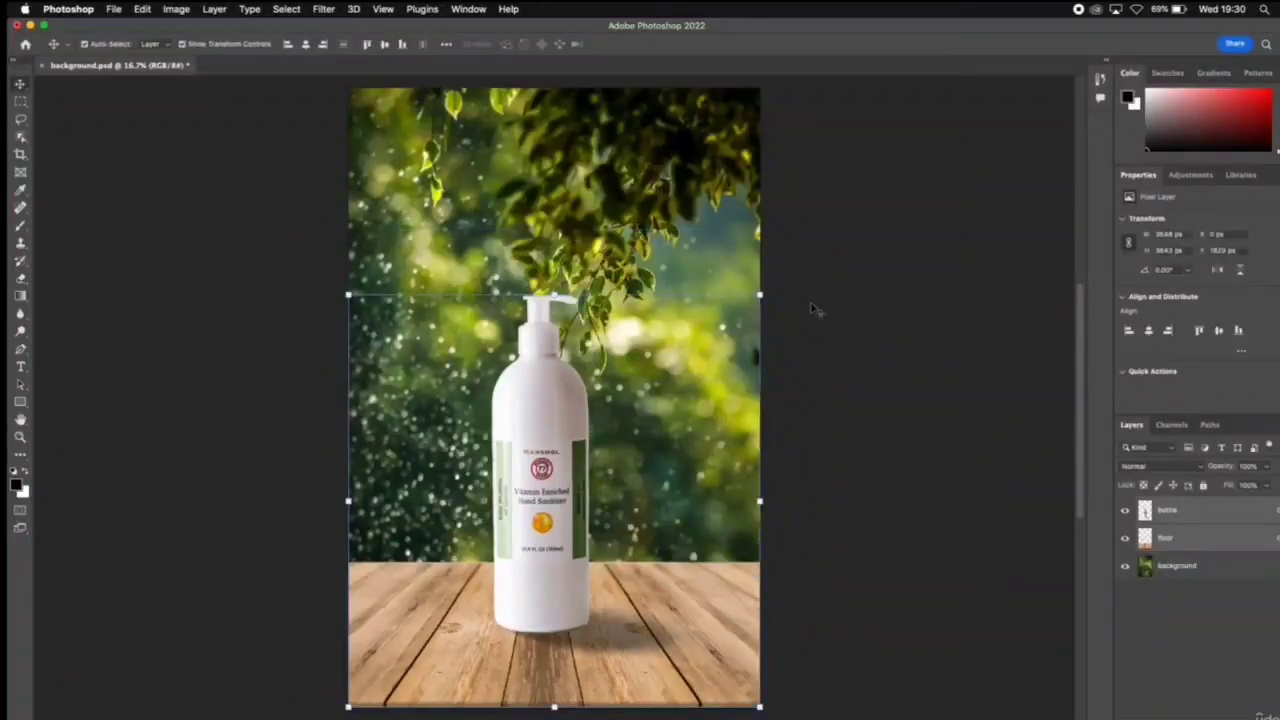
- Add the background layer to the selection, scale all three layers proportionally to about 123%, and commit the transform
left_click(1197, 568)
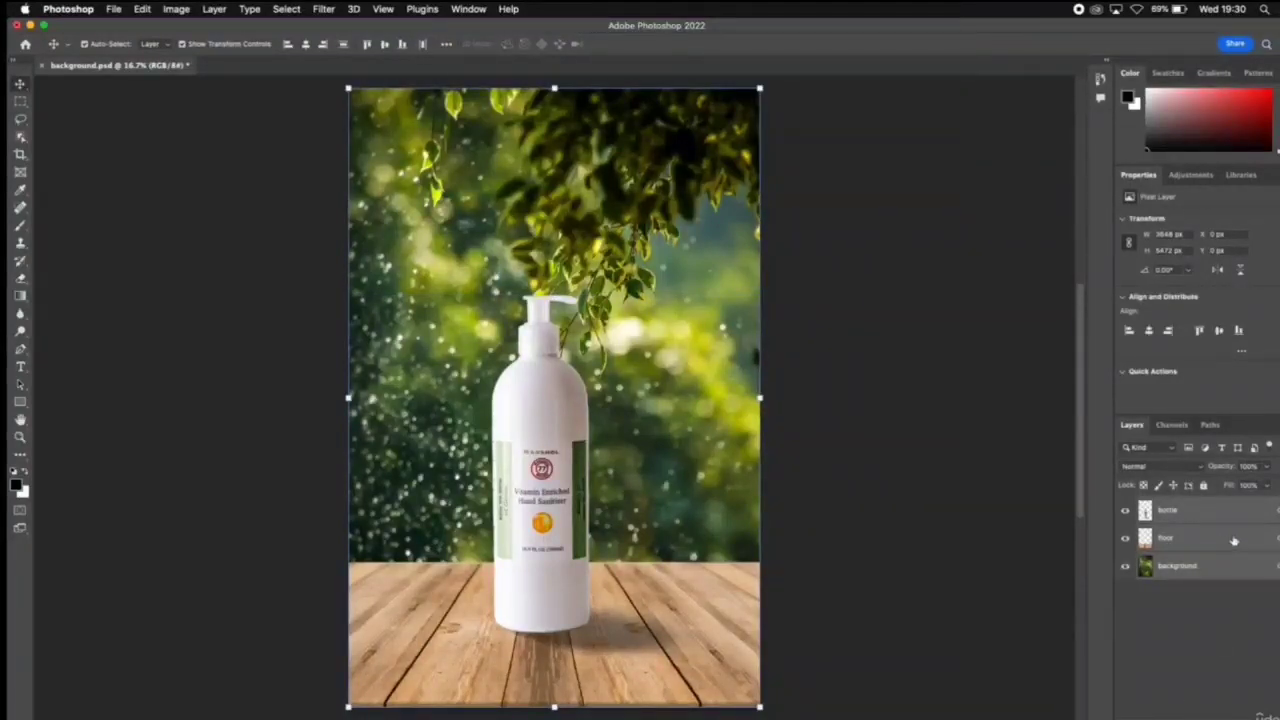
mouse_move(760, 399)
left_mouse_down()
mouse_move(902, 397)
mouse_move(766, 397)
mouse_move(760, 421)
left_mouse_up()
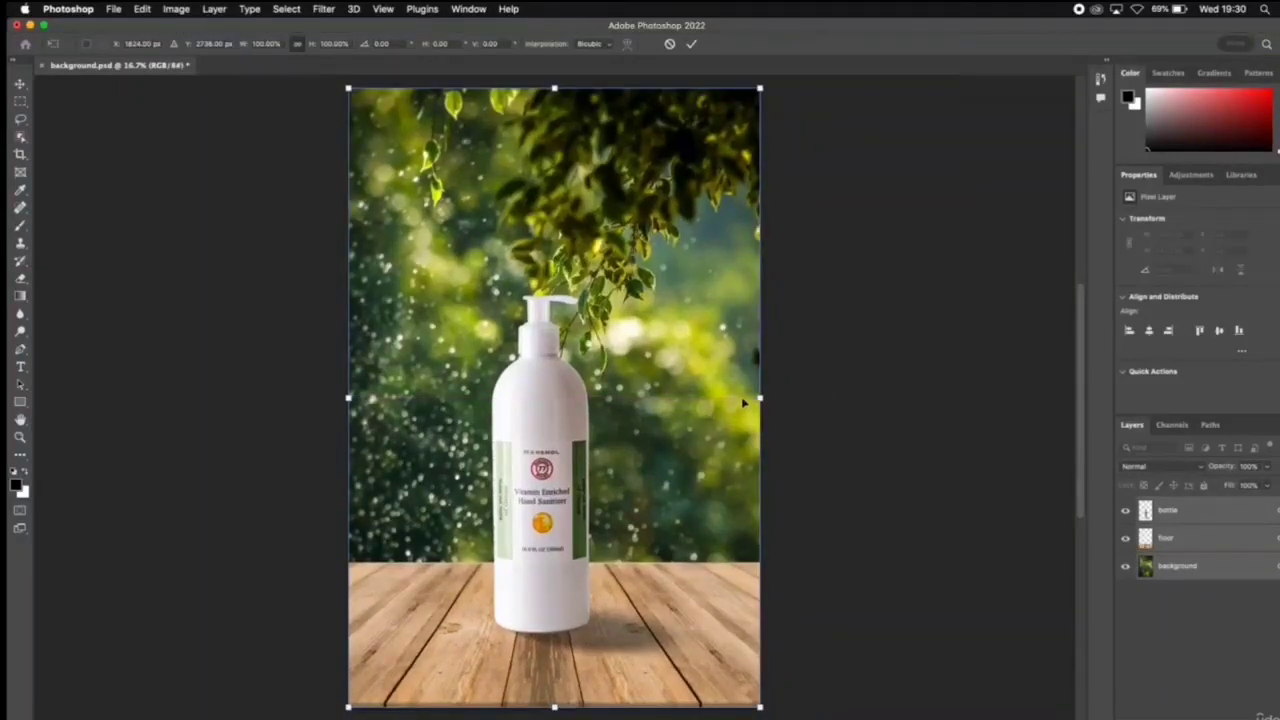
left_click_drag(349, 398, 300, 398)
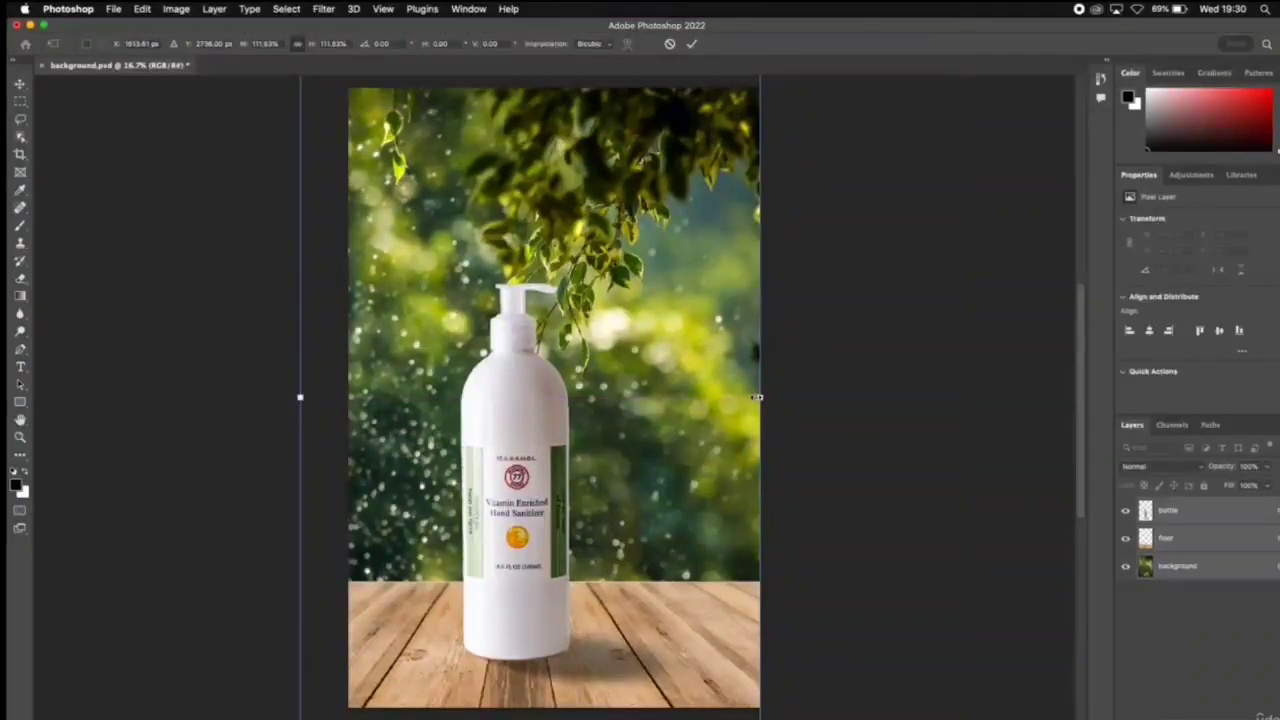
left_click_drag(757, 397, 807, 397)
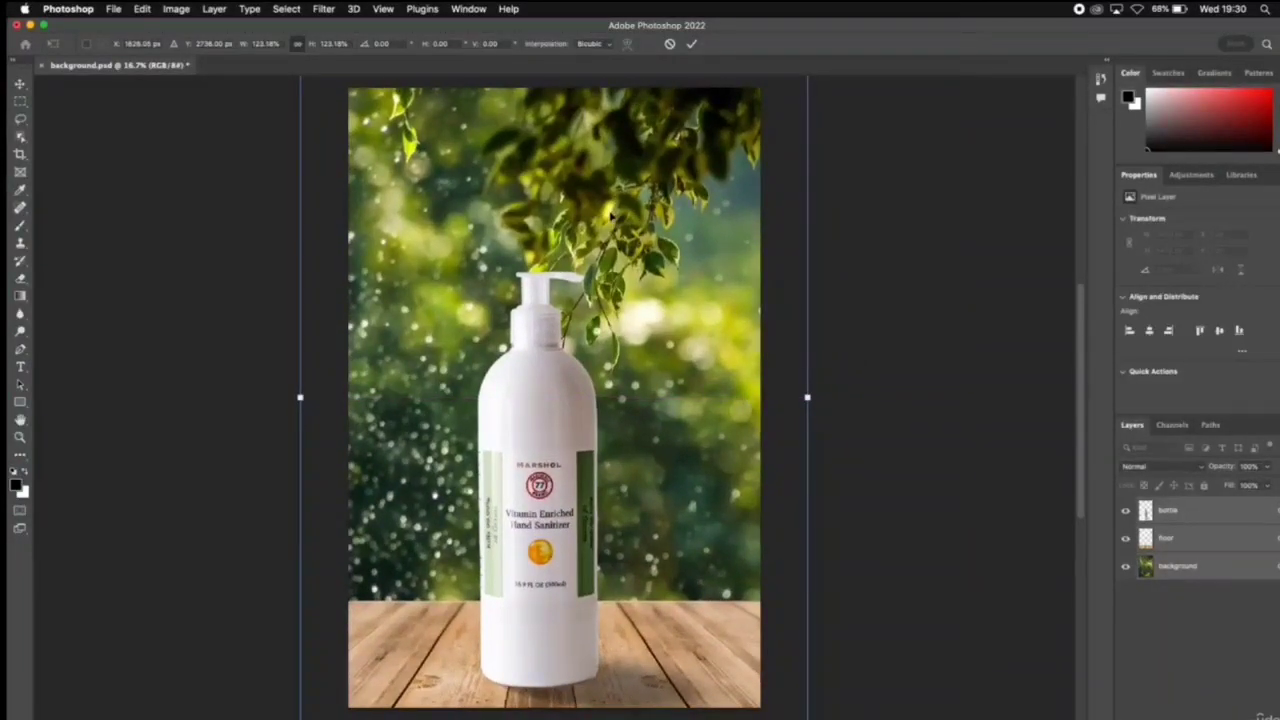
left_click(692, 46)
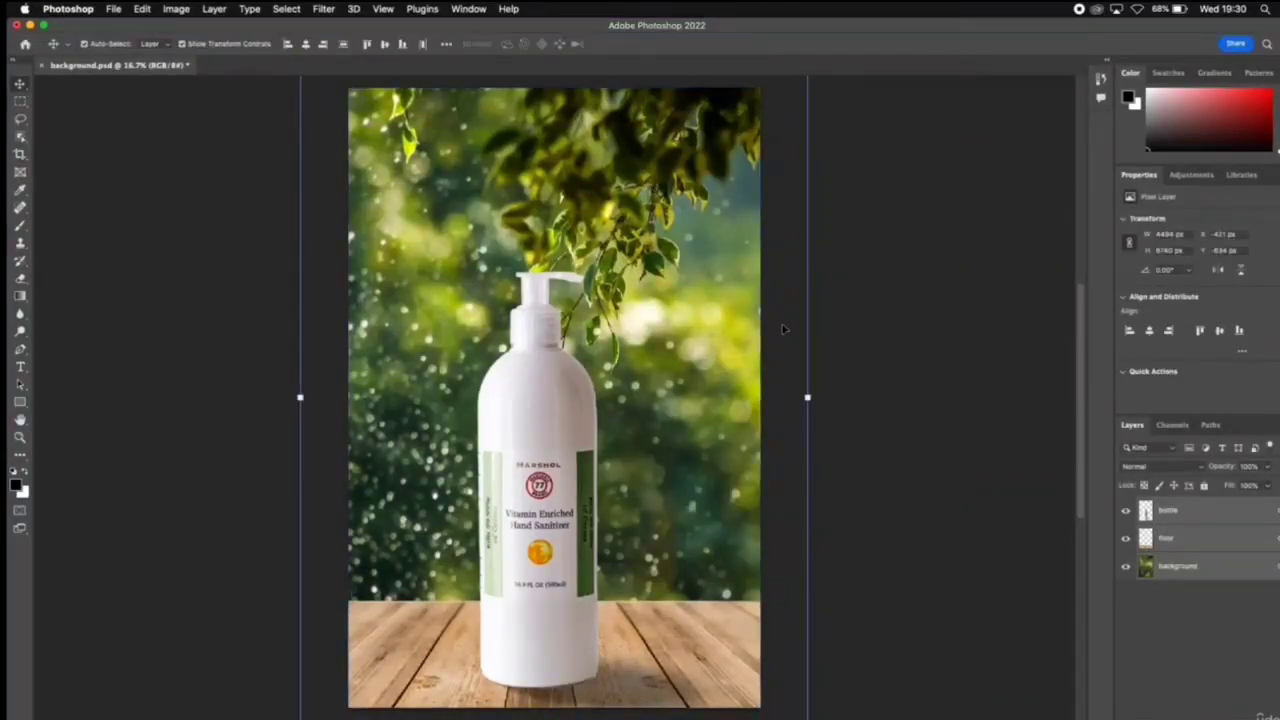
- Practise selecting the bottle, floor and background layers together, clear the selection, and select only the floor layer
left_click(1170, 515)
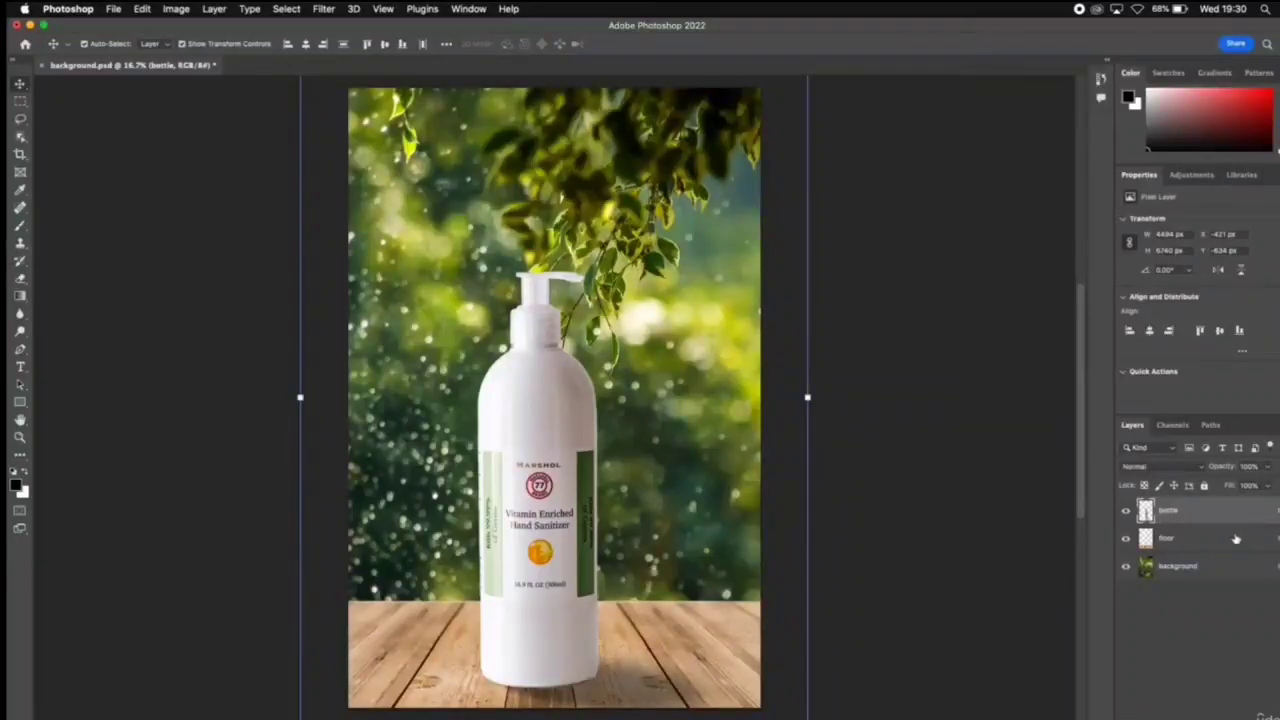
left_click(1230, 540, "shift")
left_click(1233, 574, "shift")
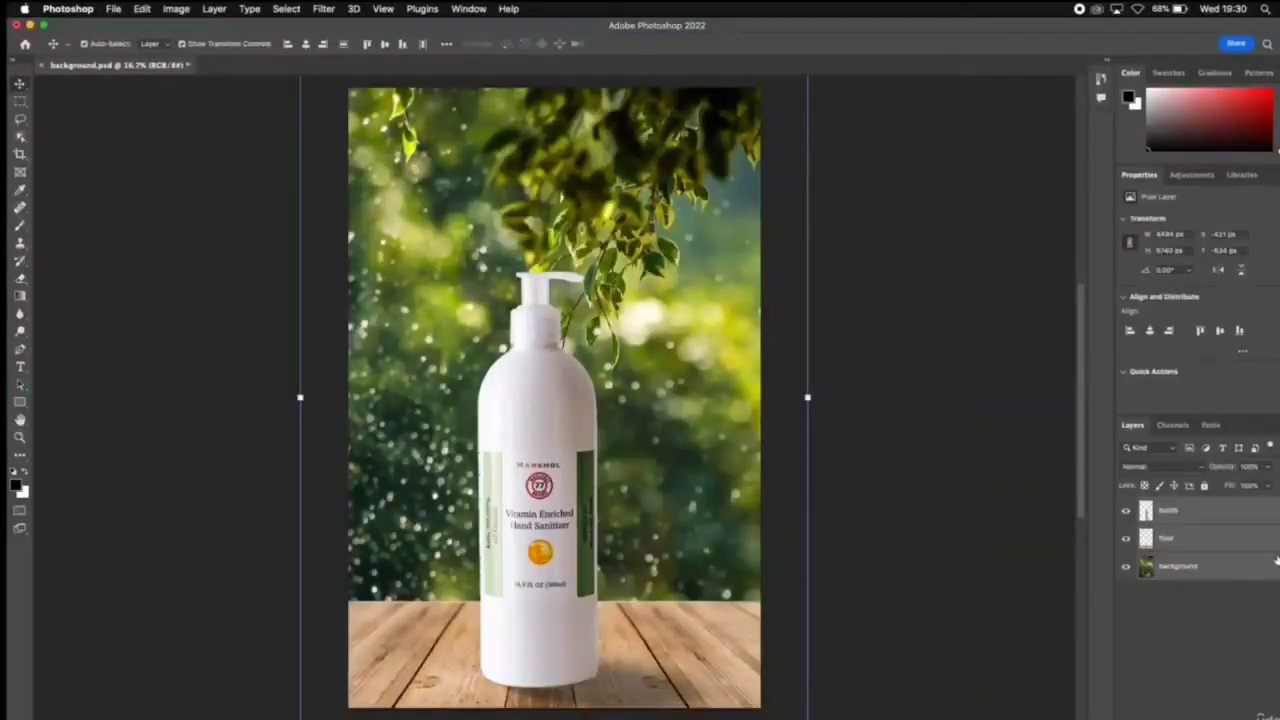
left_click(1238, 597)
left_click(1193, 541)
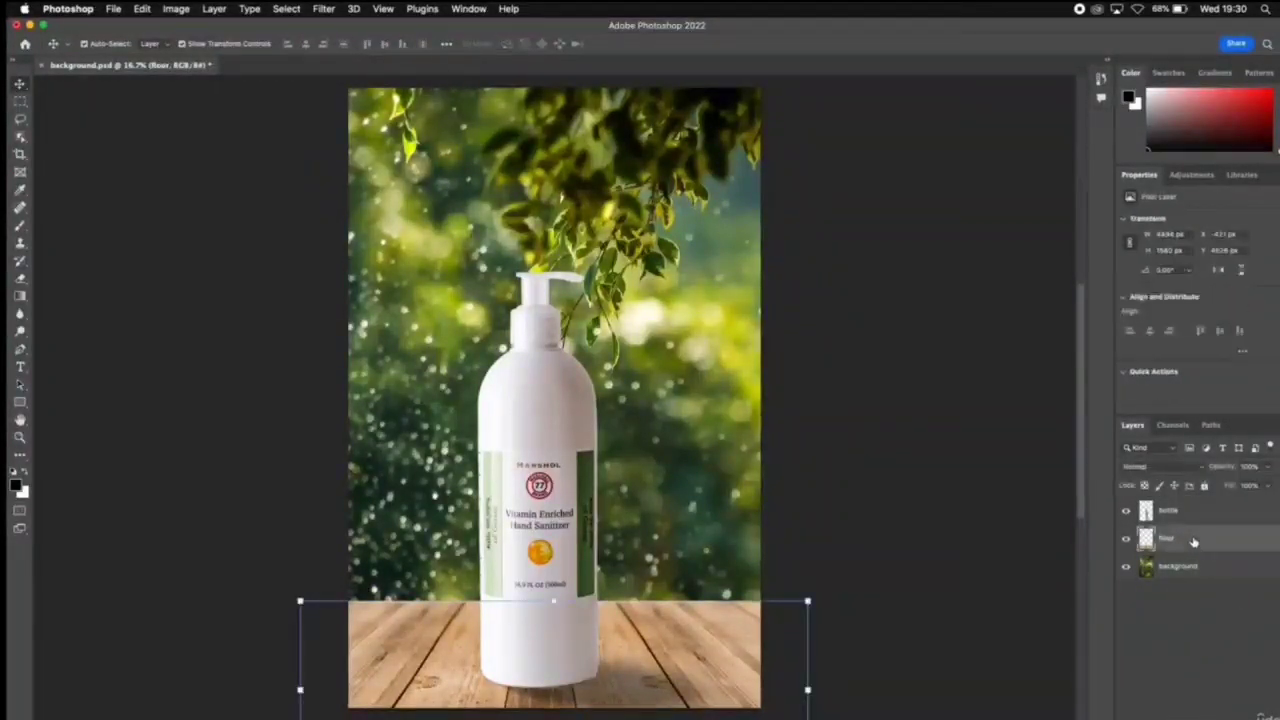
- Duplicate the bottle layer within background.psd under the name bottle copy
left_click(1198, 521)
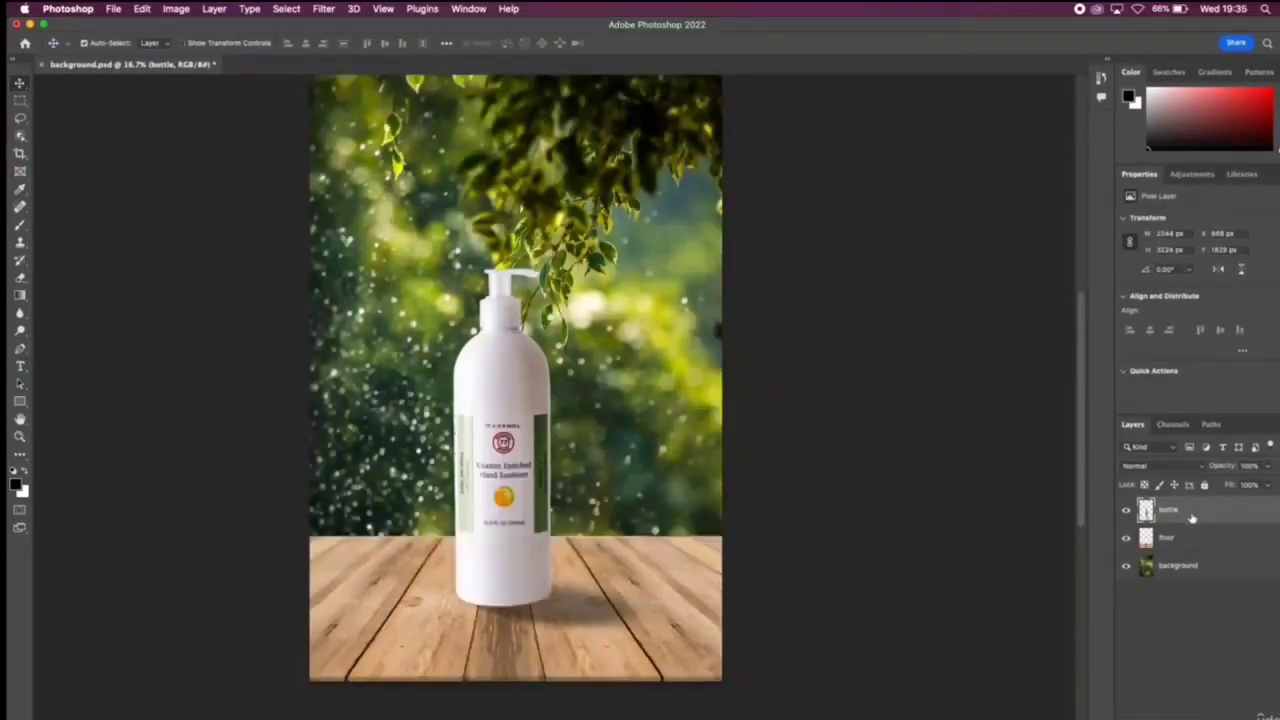
right_click(1193, 515)
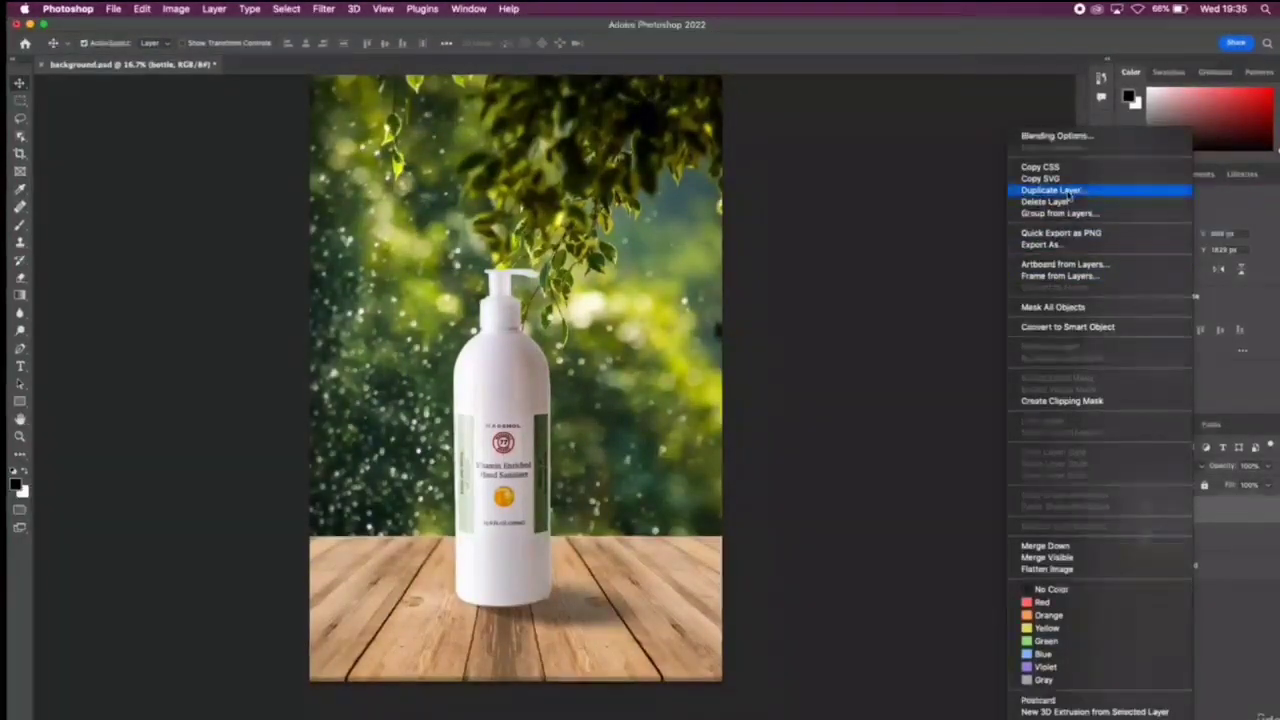
left_click(1066, 192)
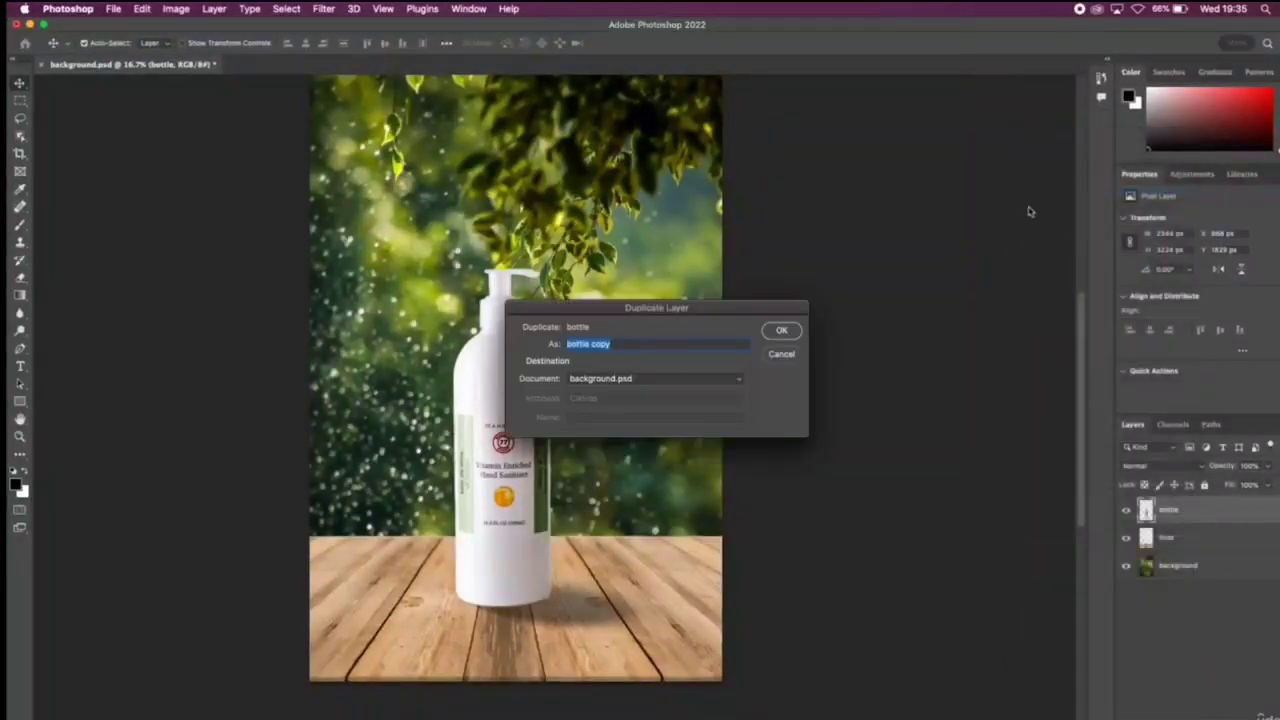
left_click(627, 347)
left_click(781, 330)
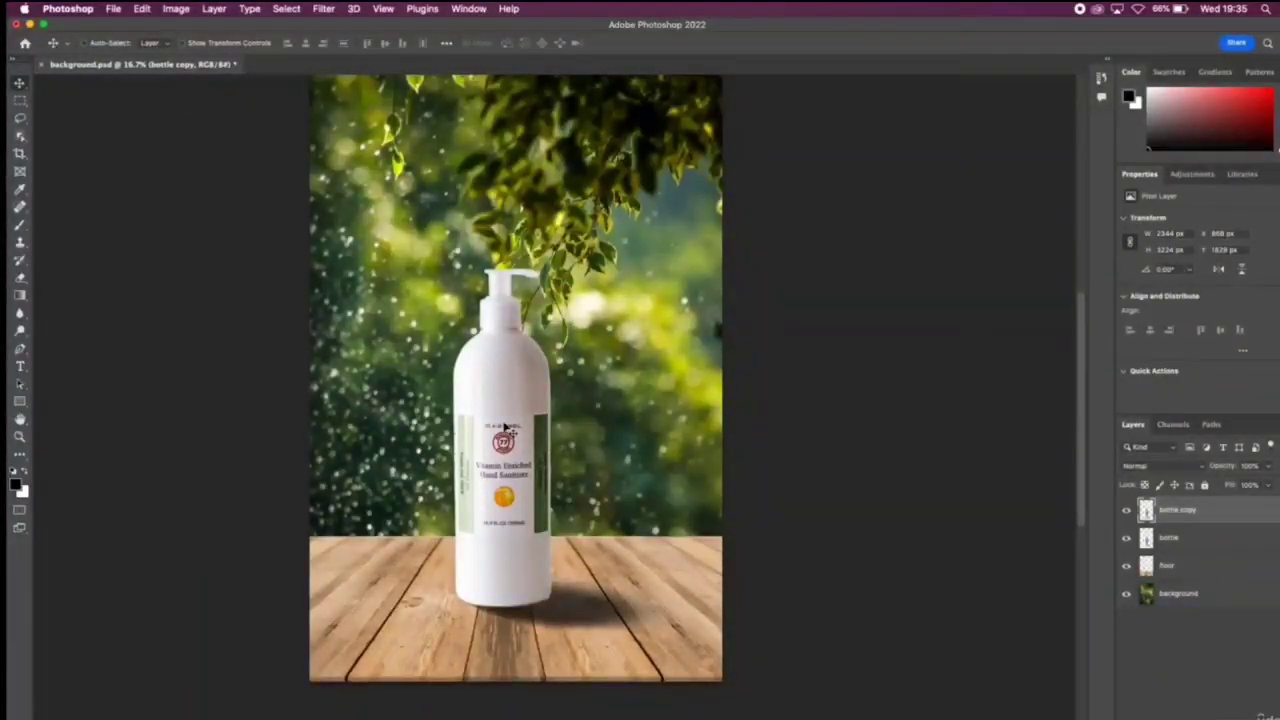
- Move the bottle copy to the right half of the floor and the original bottle to the left half, with their bases level
left_click_drag(507, 427, 621, 436)
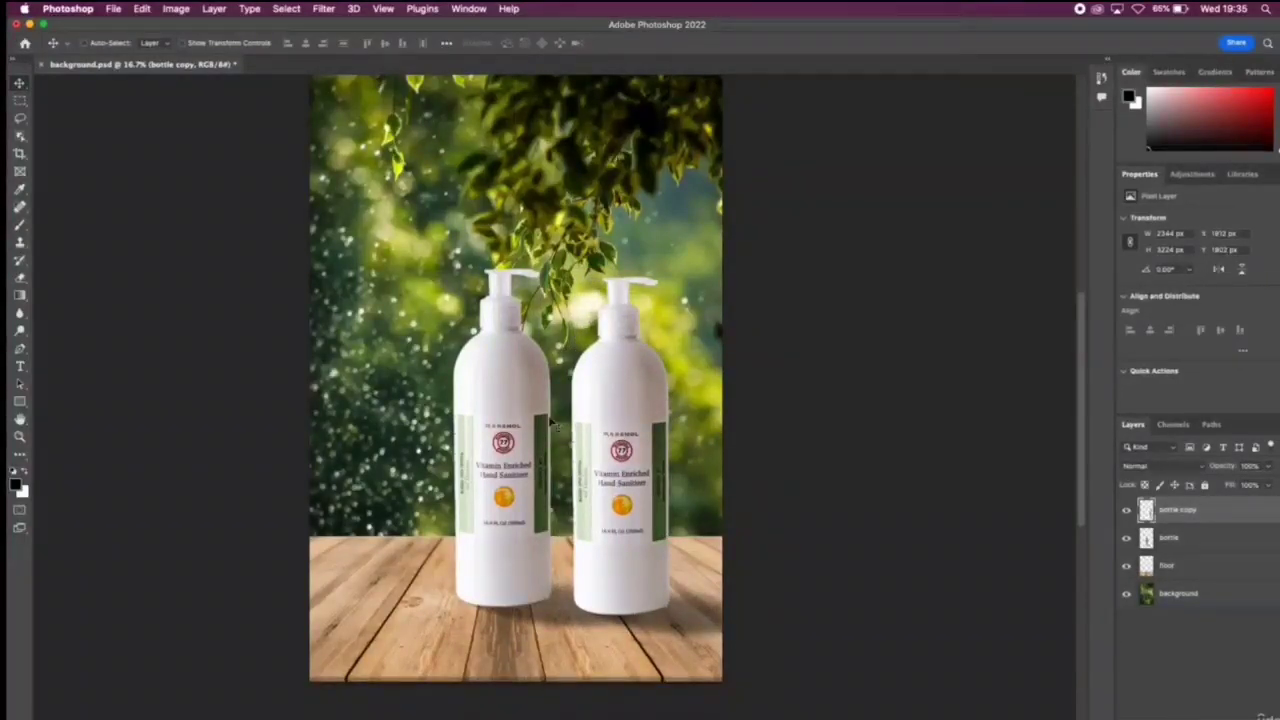
left_click(1176, 538)
left_click_drag(510, 418, 424, 418)
left_click(1177, 511)
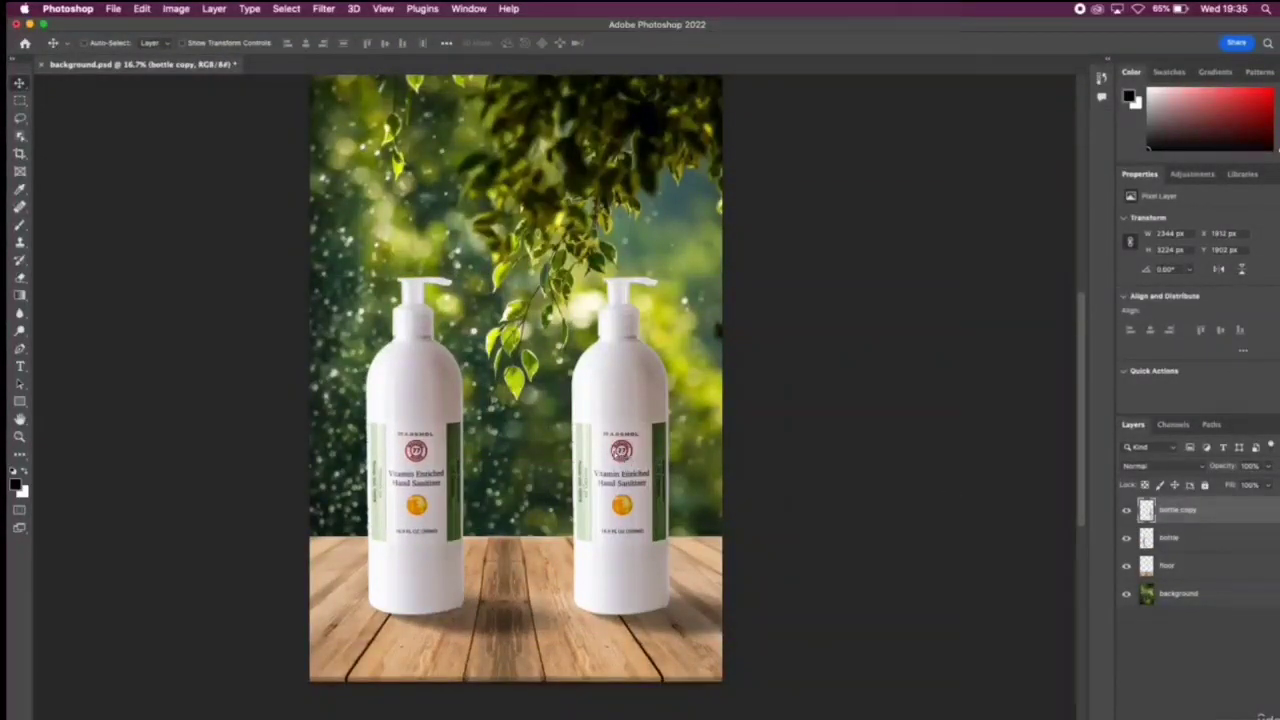
left_click_drag(616, 452, 595, 453)
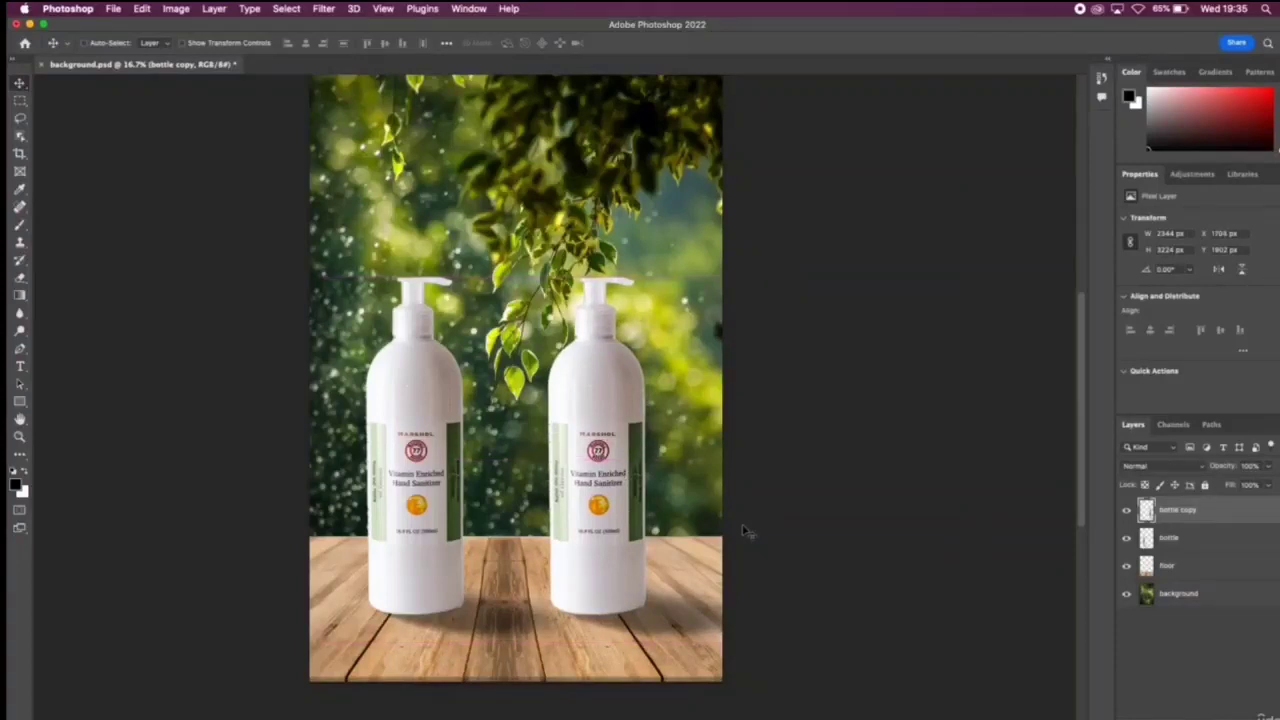
- Duplicate the bottle copy layer within background.psd under the name bottle copy 2
right_click(1219, 517)
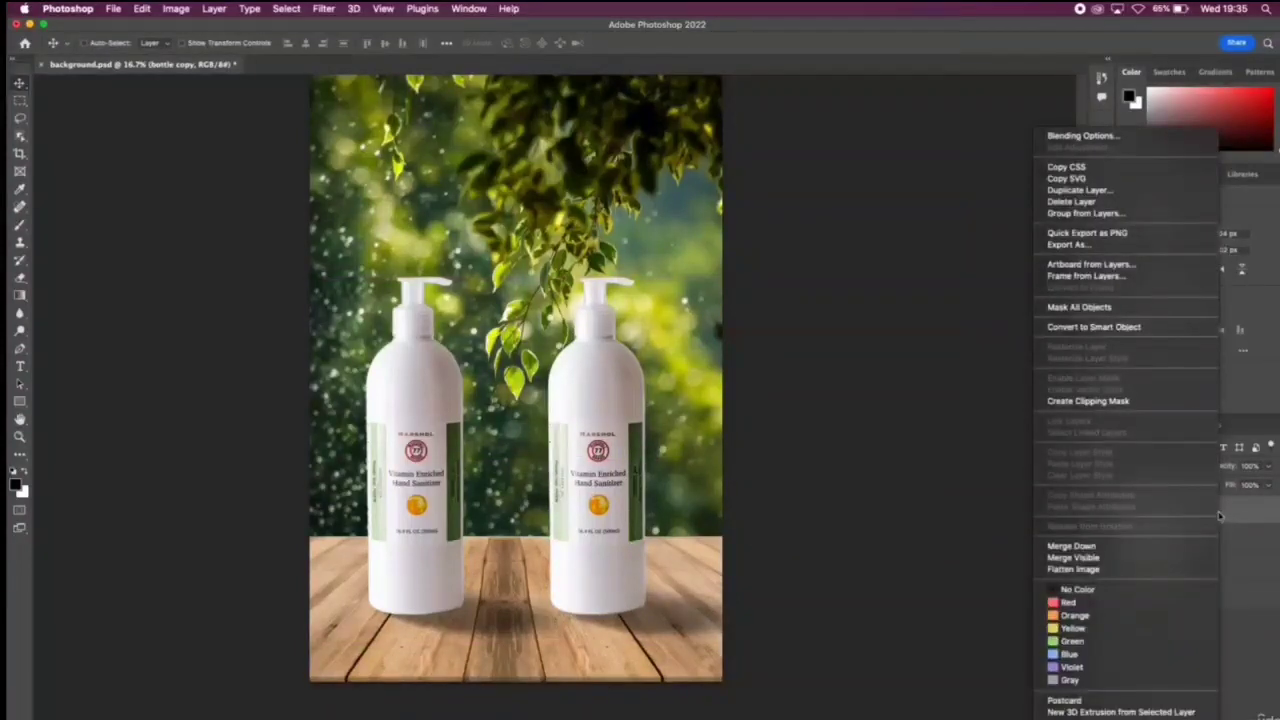
left_click(1116, 191)
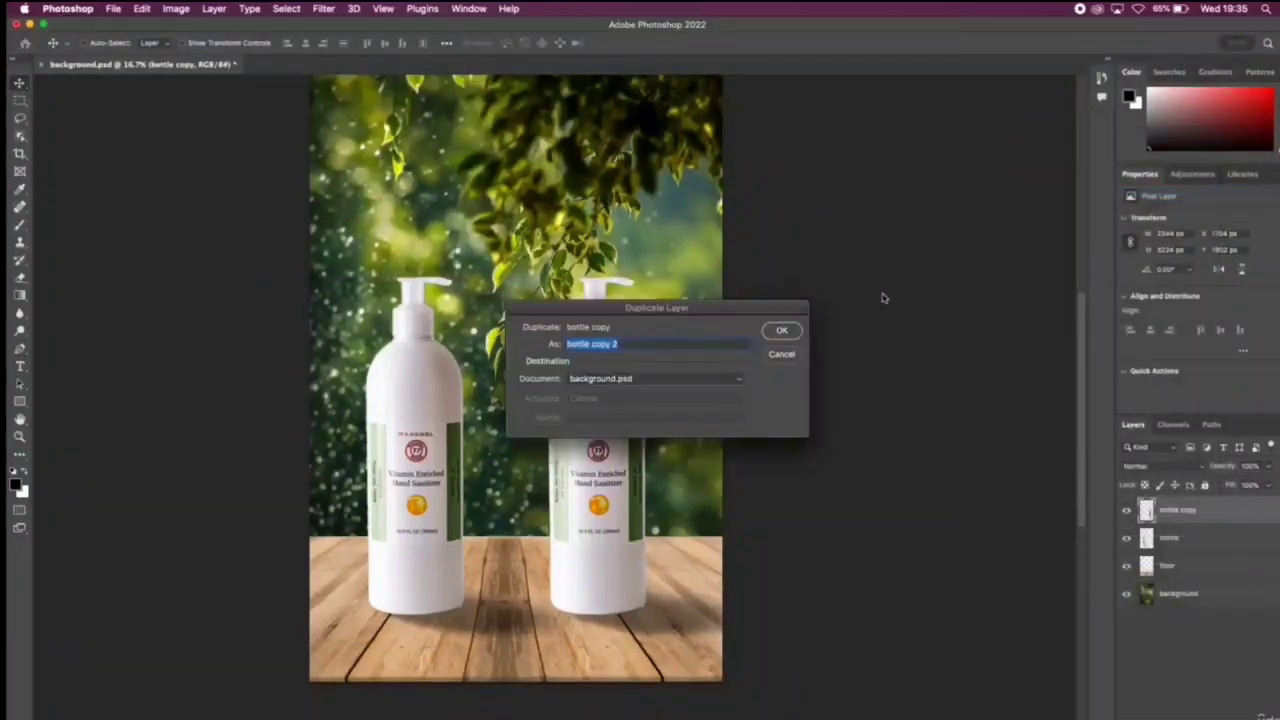
left_click(784, 332)
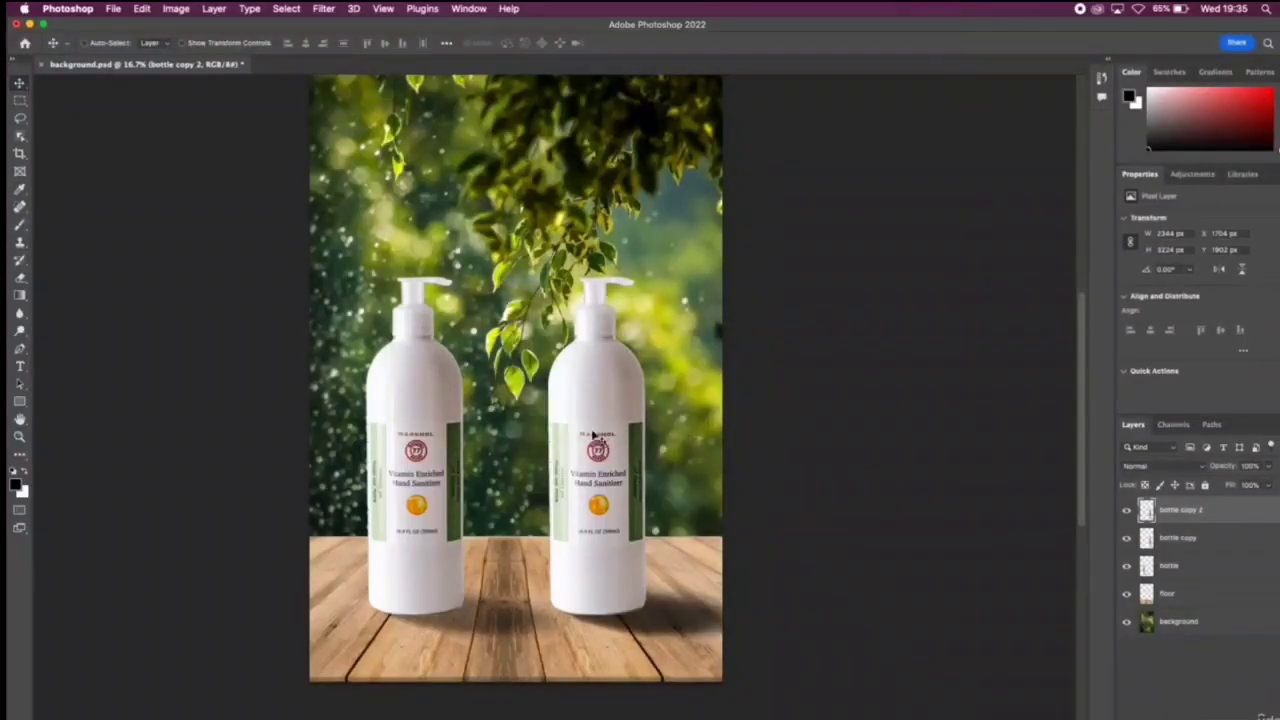
- Move bottle copy 2 forward between the other two bottles, and delete the bottle copy 2 and bottle copy layers
left_click_drag(586, 440, 492, 481)
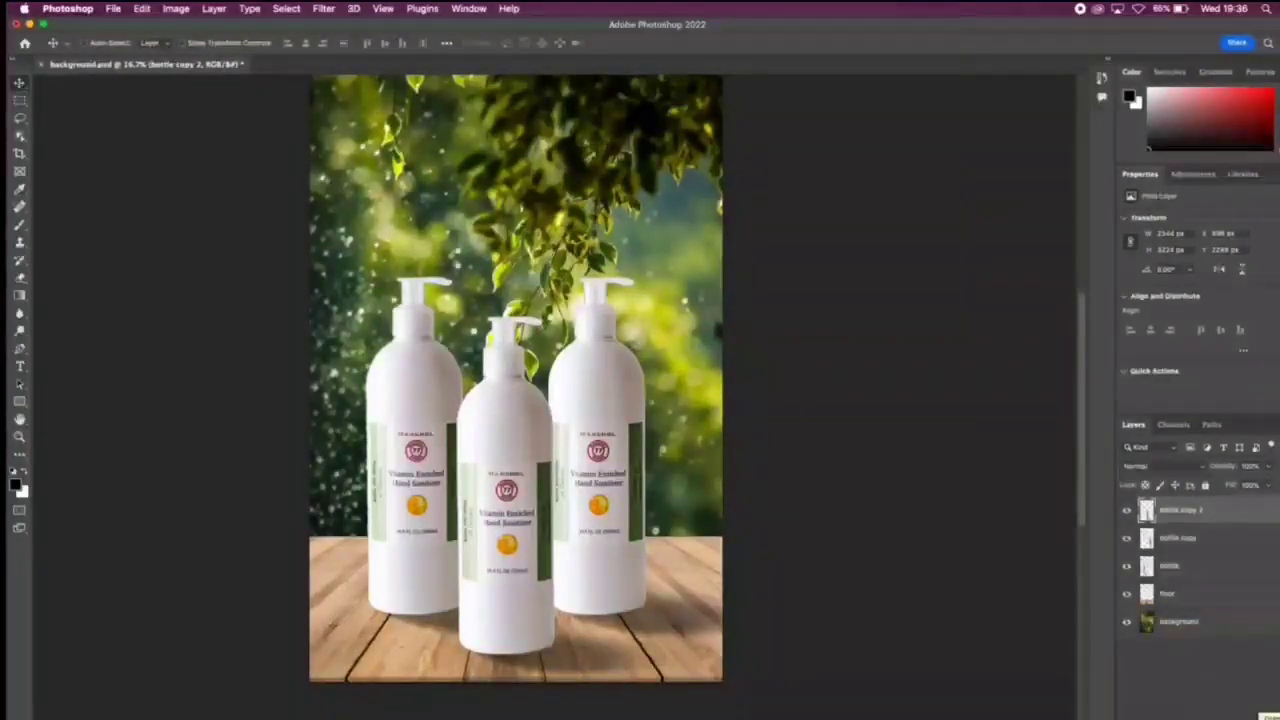
left_click(1275, 716)
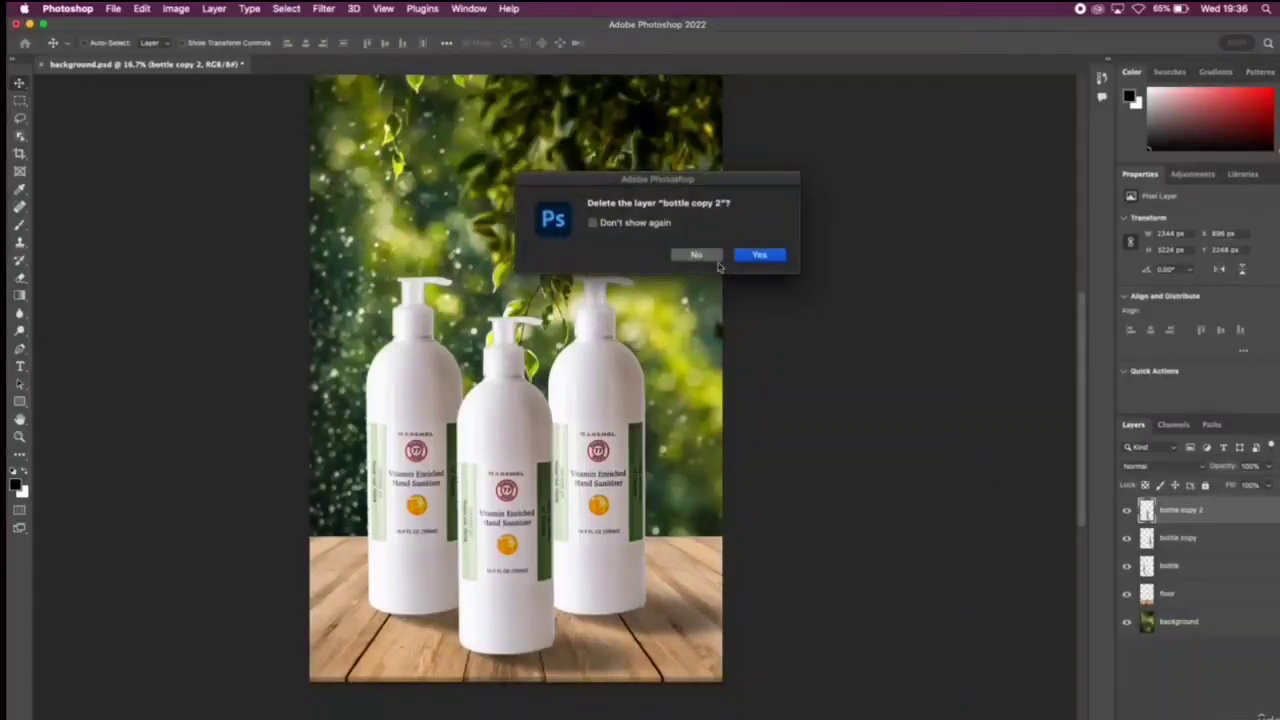
left_click(763, 257)
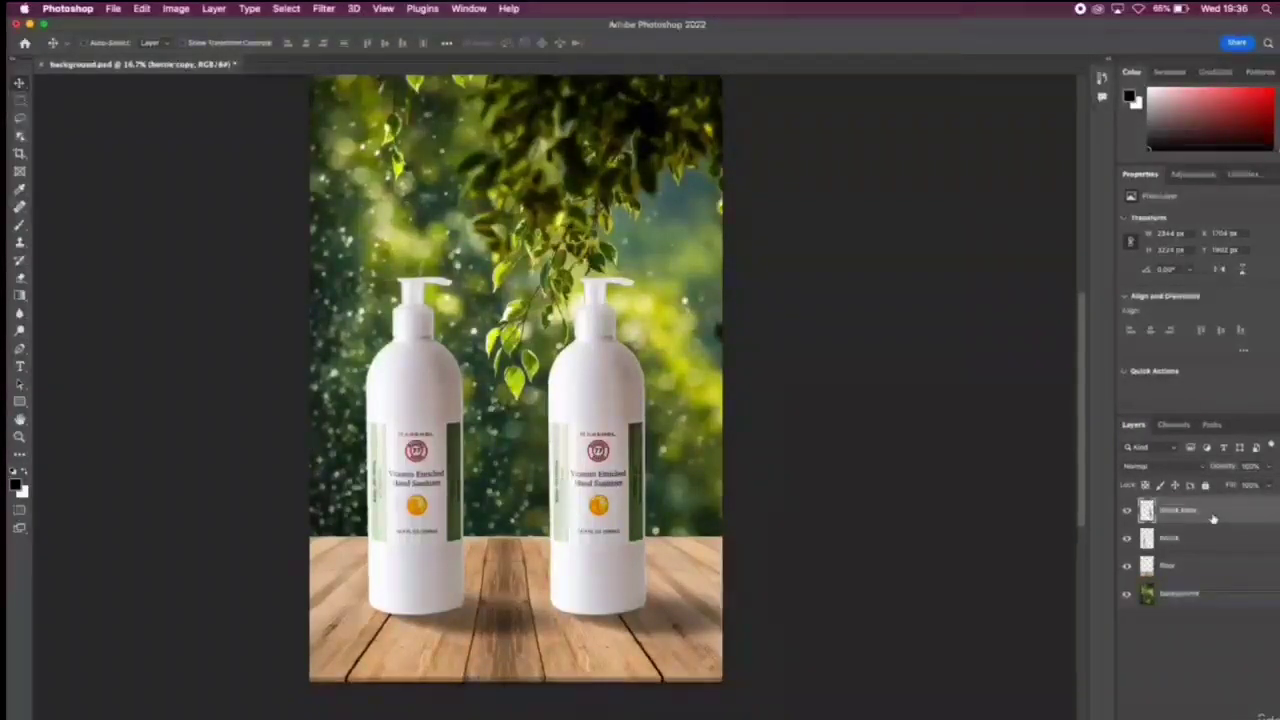
key("Delete")
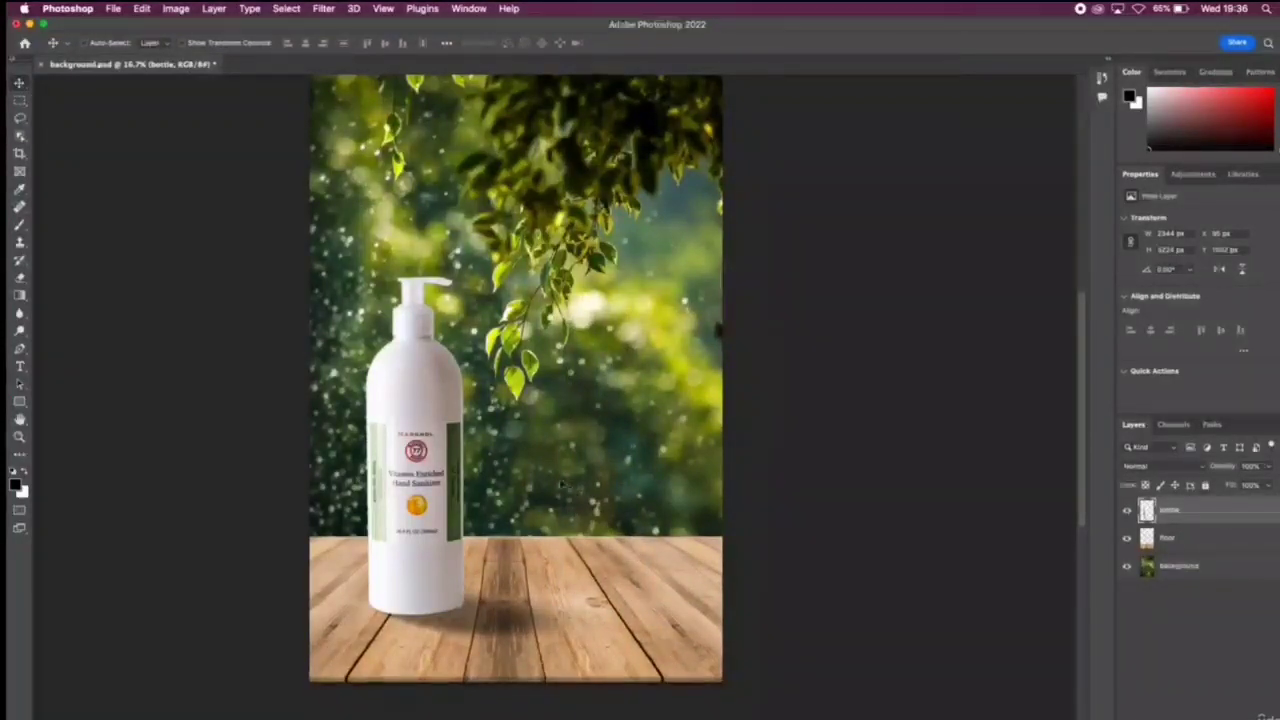
- Practise duplicating the floor layer as floor copy, shifting the copy straight up to the original floor's rear edge, and deleting it
left_click(1182, 539)
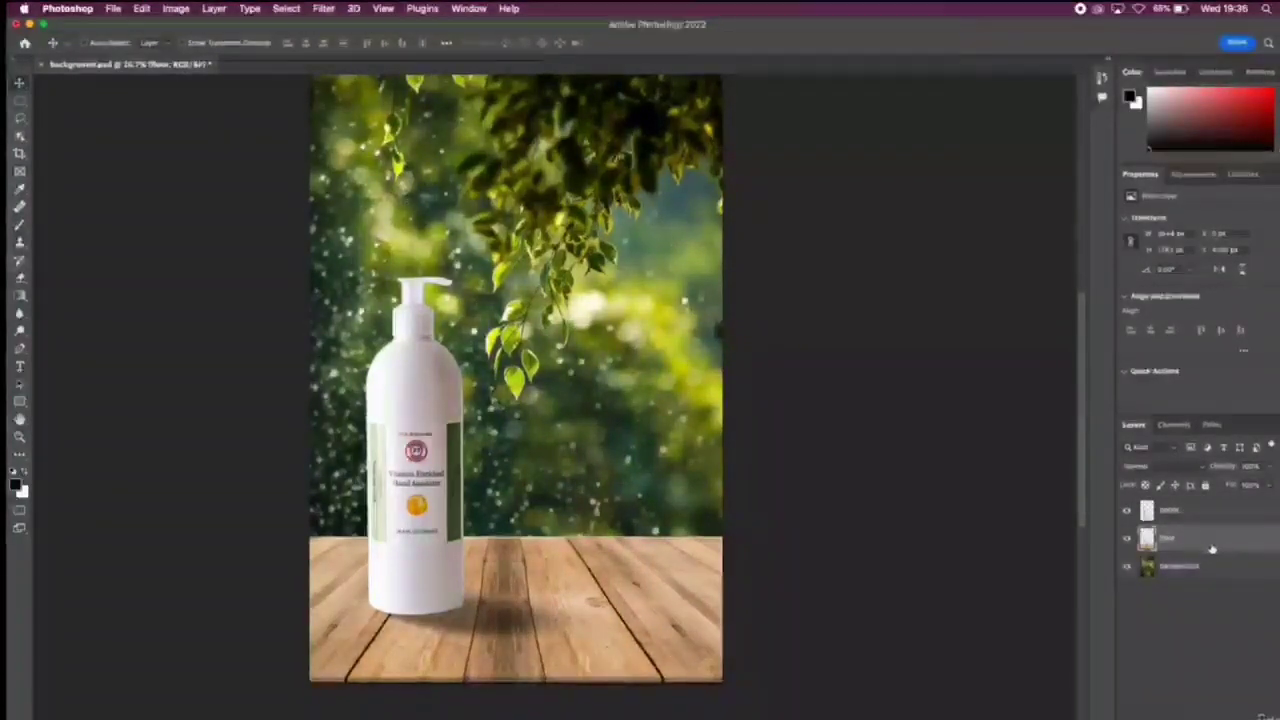
right_click(1198, 548)
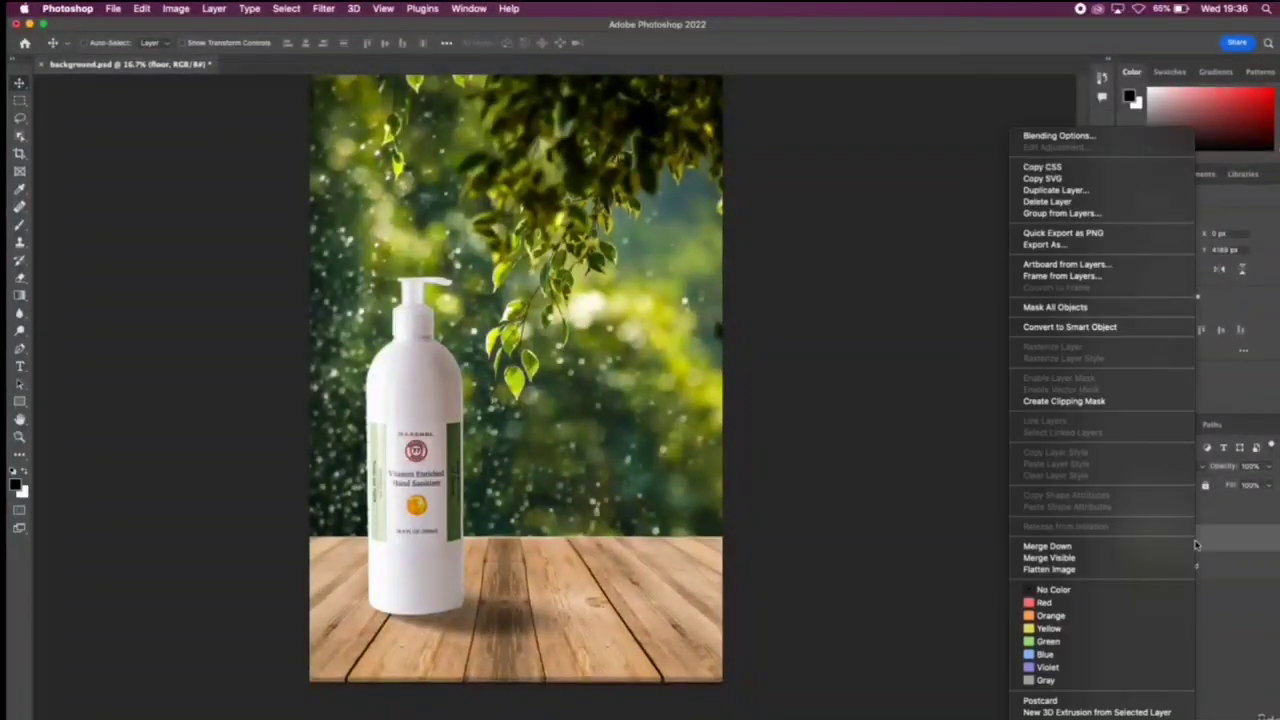
left_click(1068, 191)
left_click(783, 333)
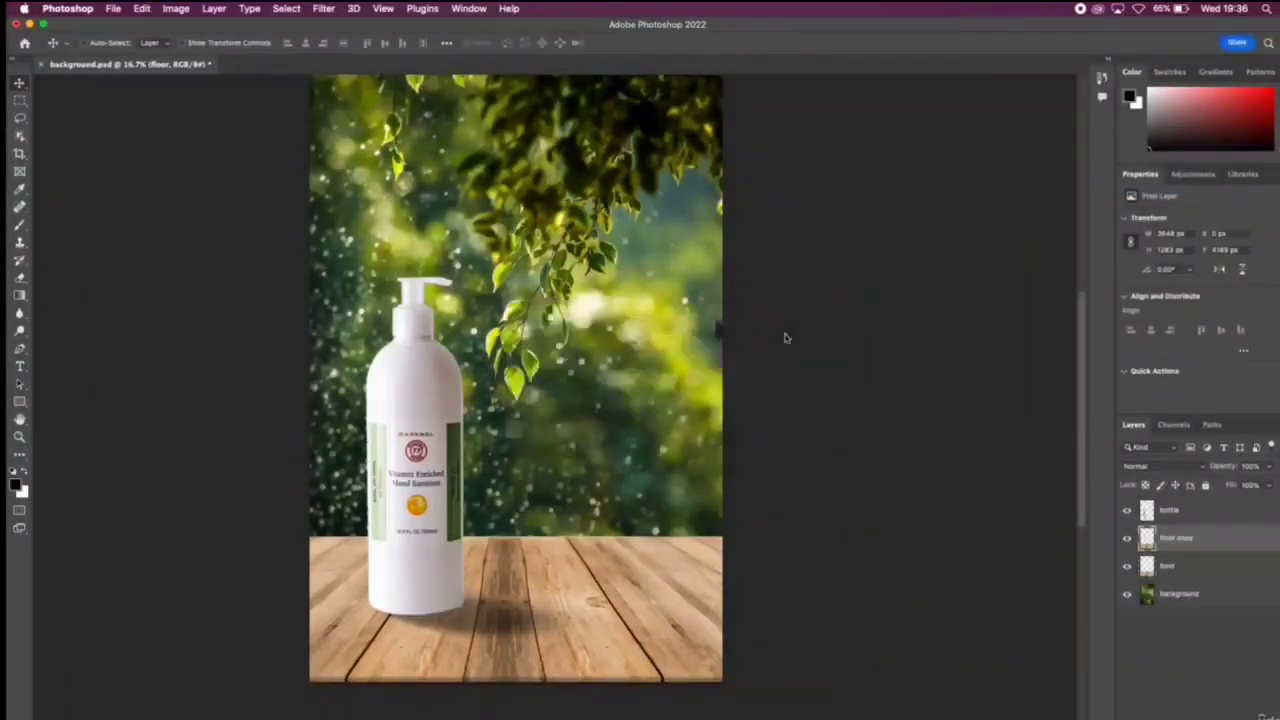
left_click_drag(624, 597, 672, 418)
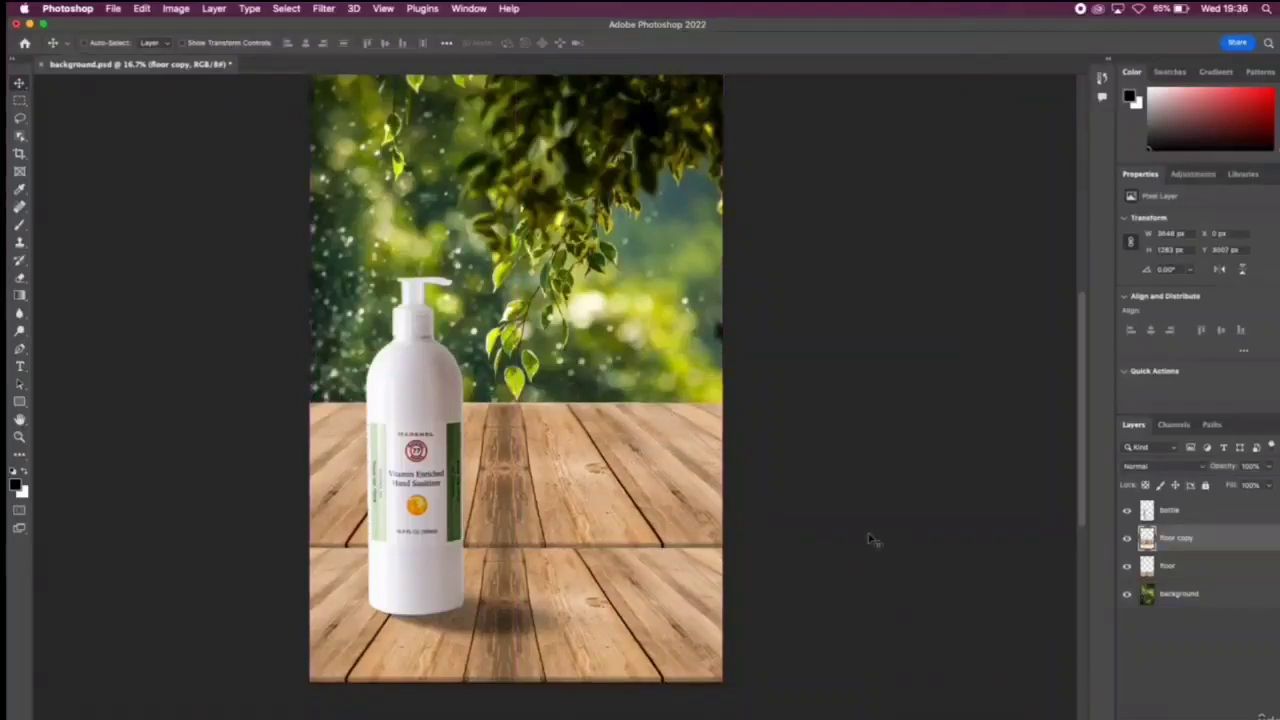
key("Delete")
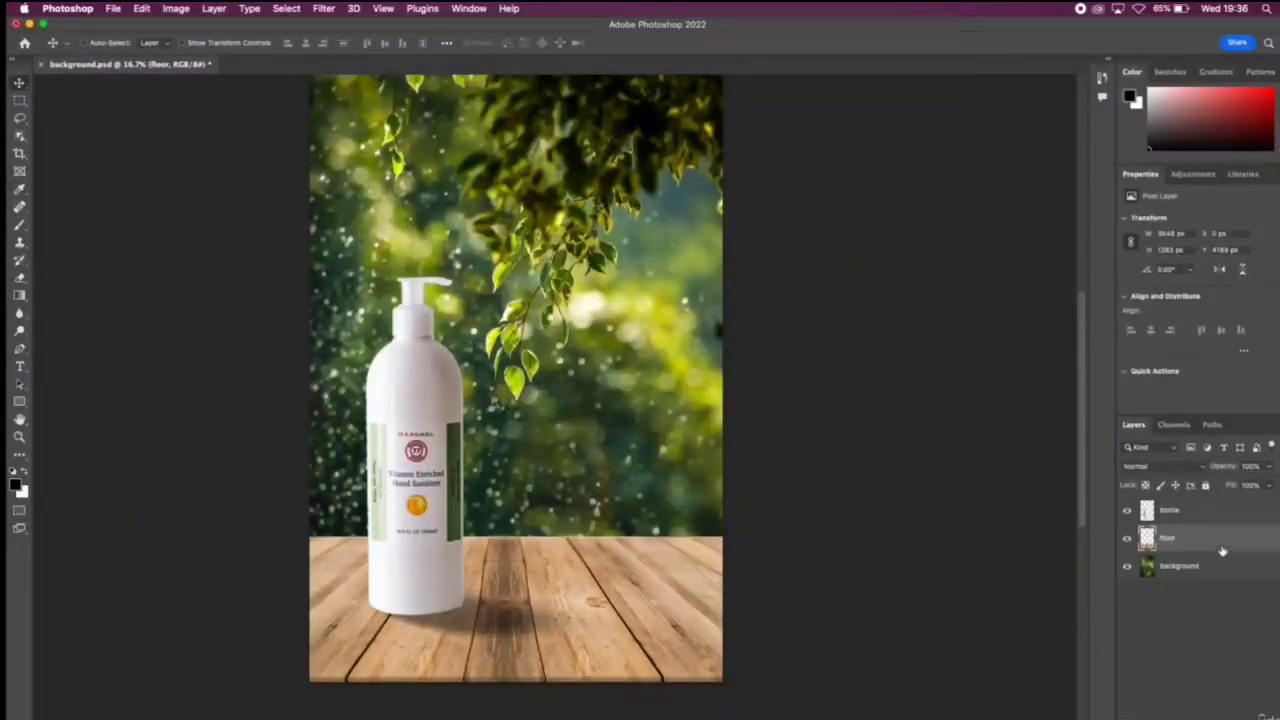
- Duplicate the bottle layer twice, placing bottle copy and bottle copy 2 on the floor to the right of the original bottle
left_click(1240, 522)
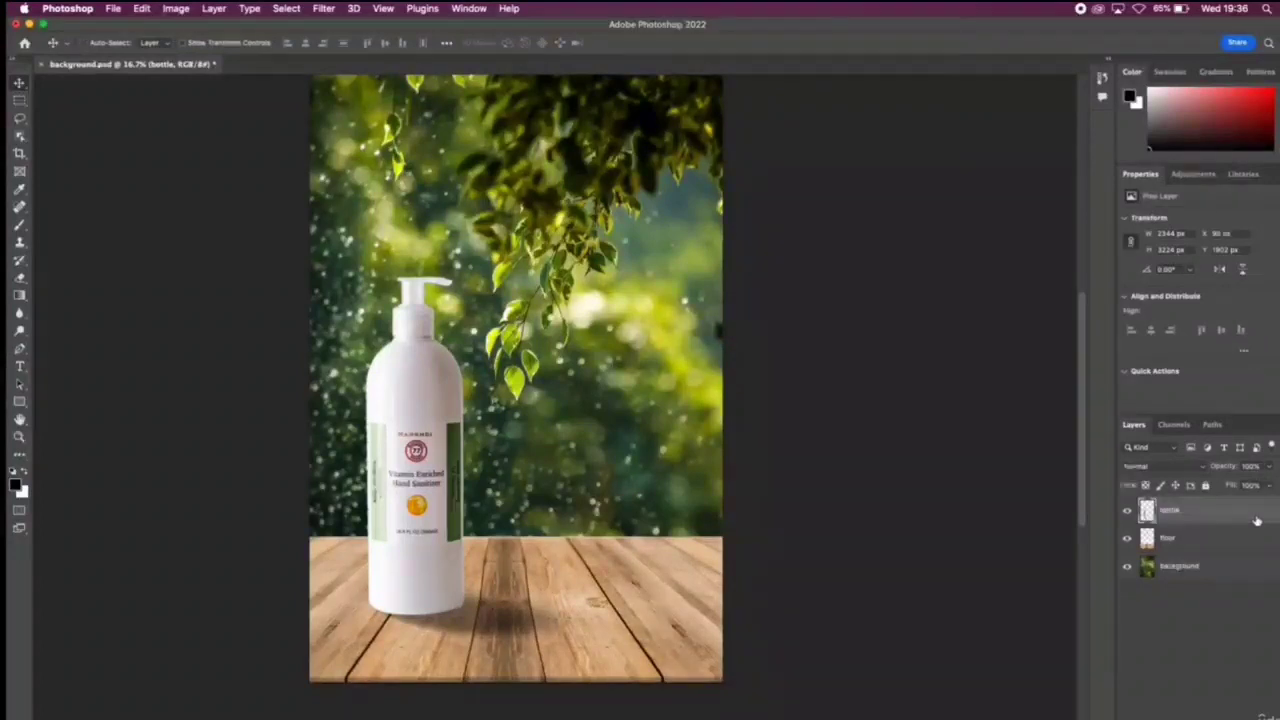
left_click_drag(1257, 521, 1157, 714)
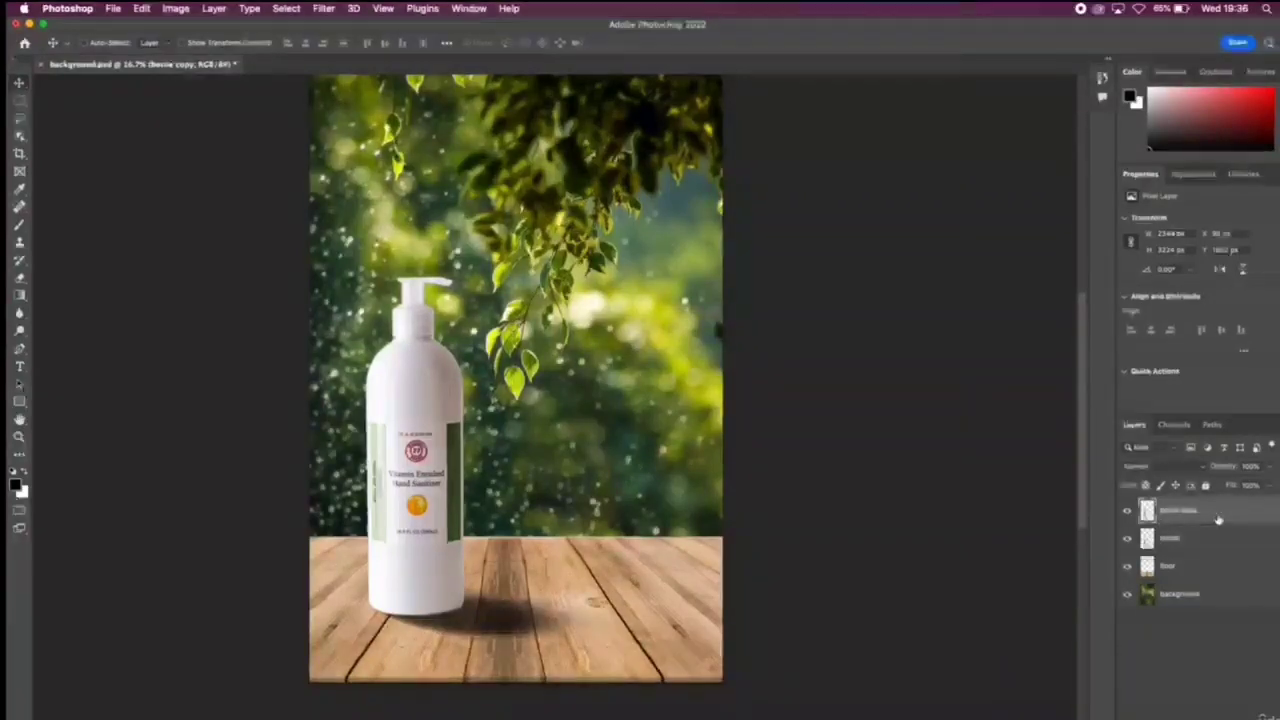
left_click_drag(428, 427, 575, 436)
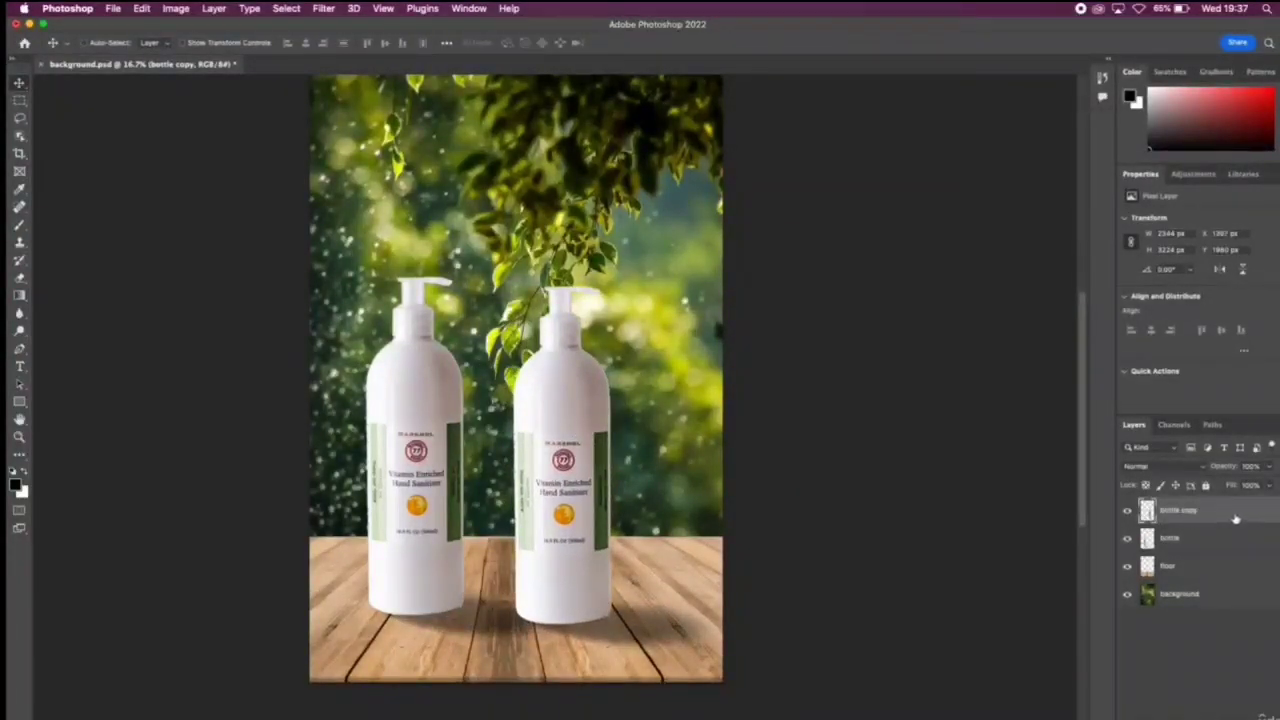
left_click_drag(1236, 518, 1250, 716)
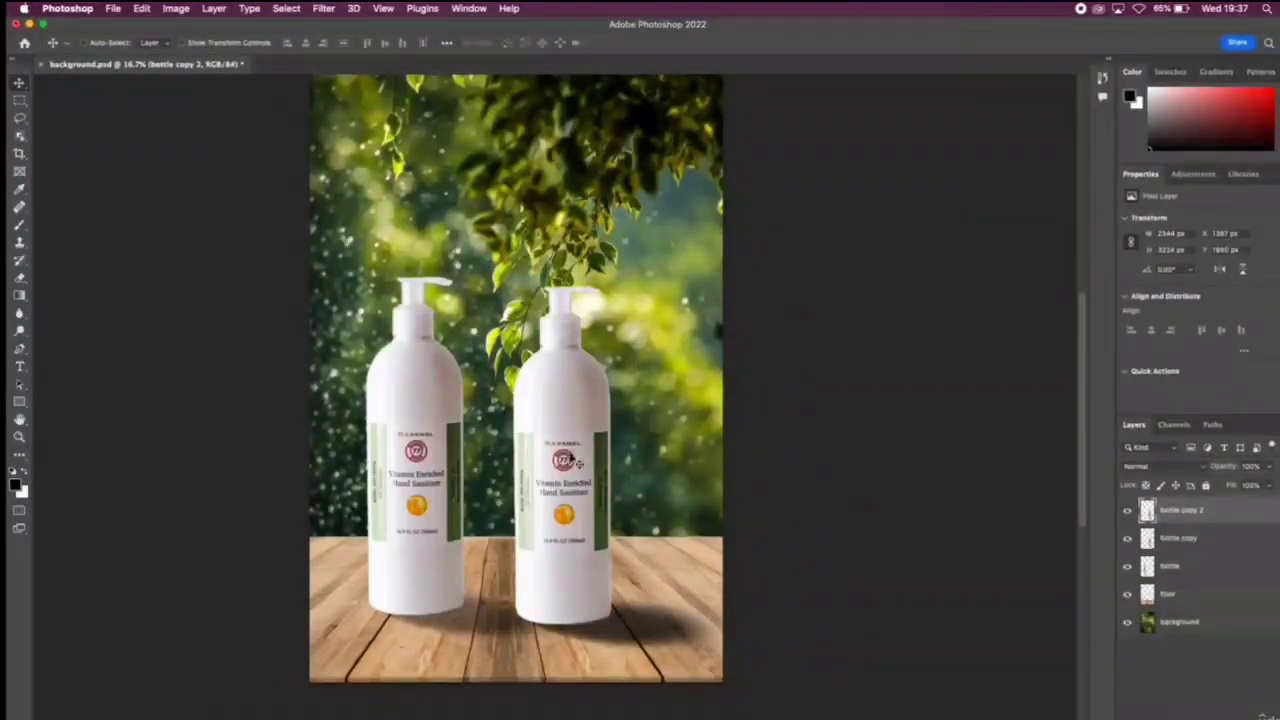
left_click_drag(577, 462, 657, 462)
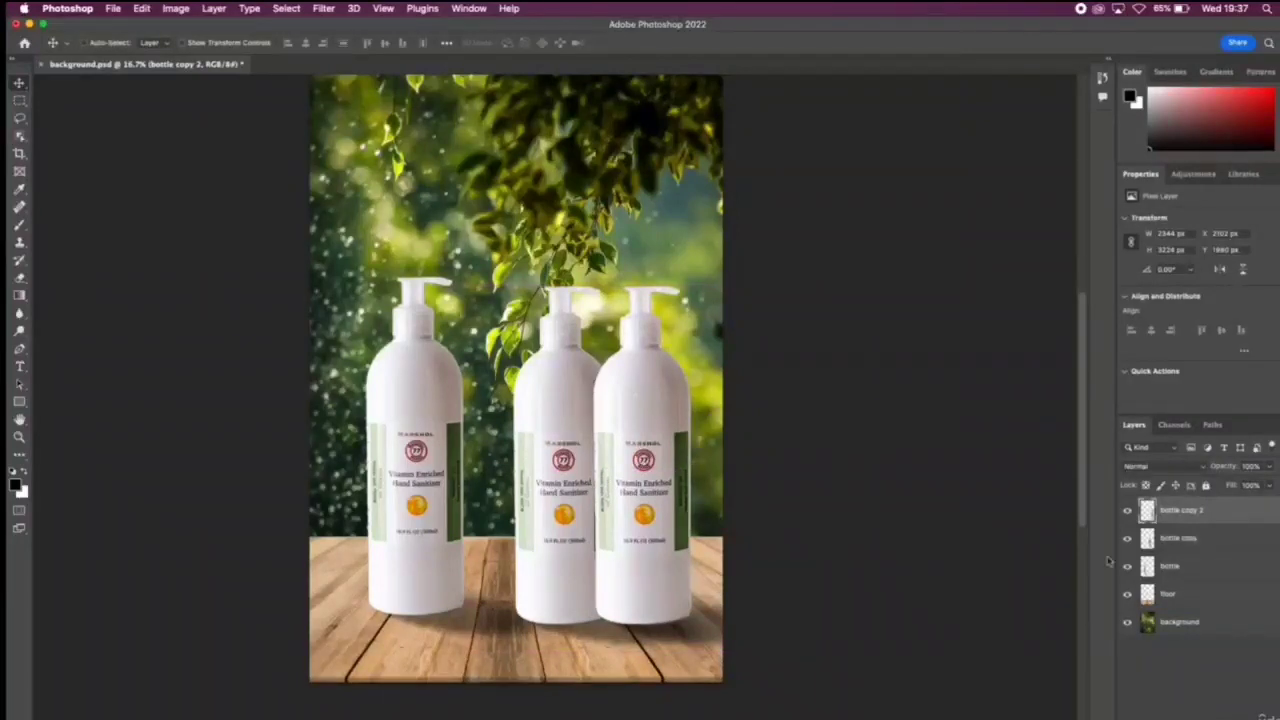
- Space the three bottles more evenly across the floor by shifting the bottle copy, bottle copy 2 and bottle layers leftward
left_click(1178, 540)
left_click_drag(558, 484, 535, 484)
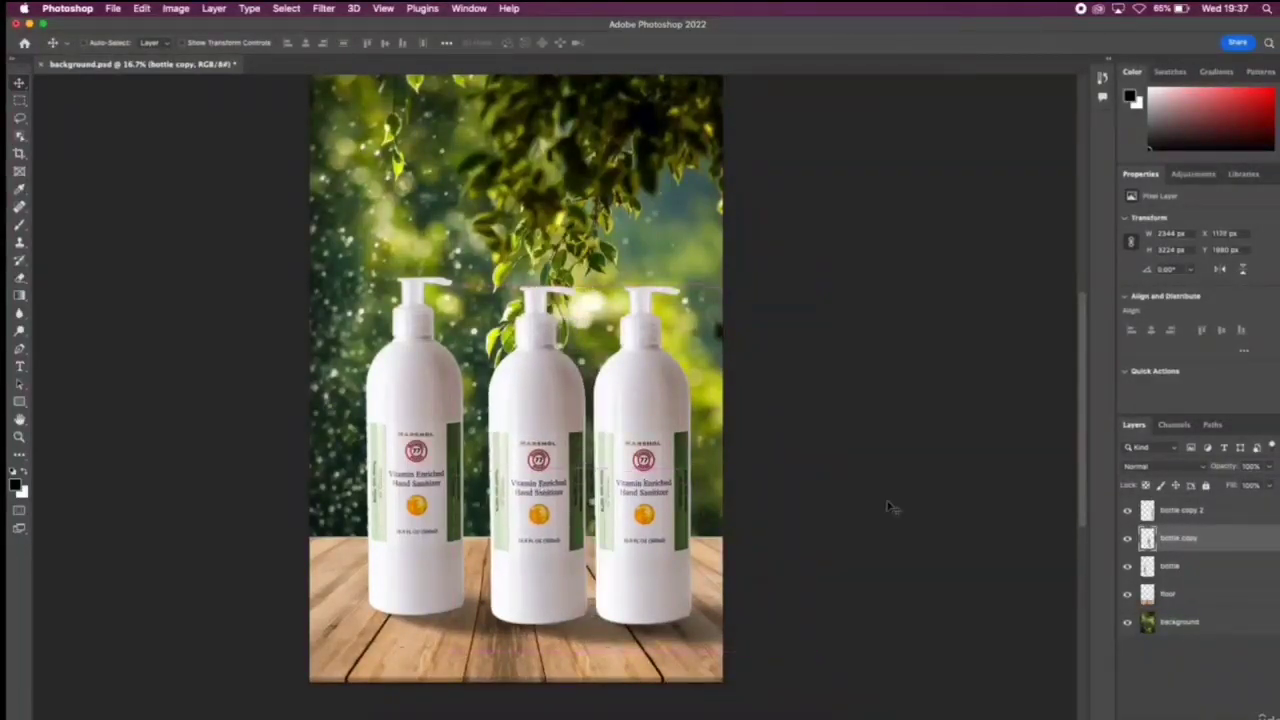
left_click(1214, 516)
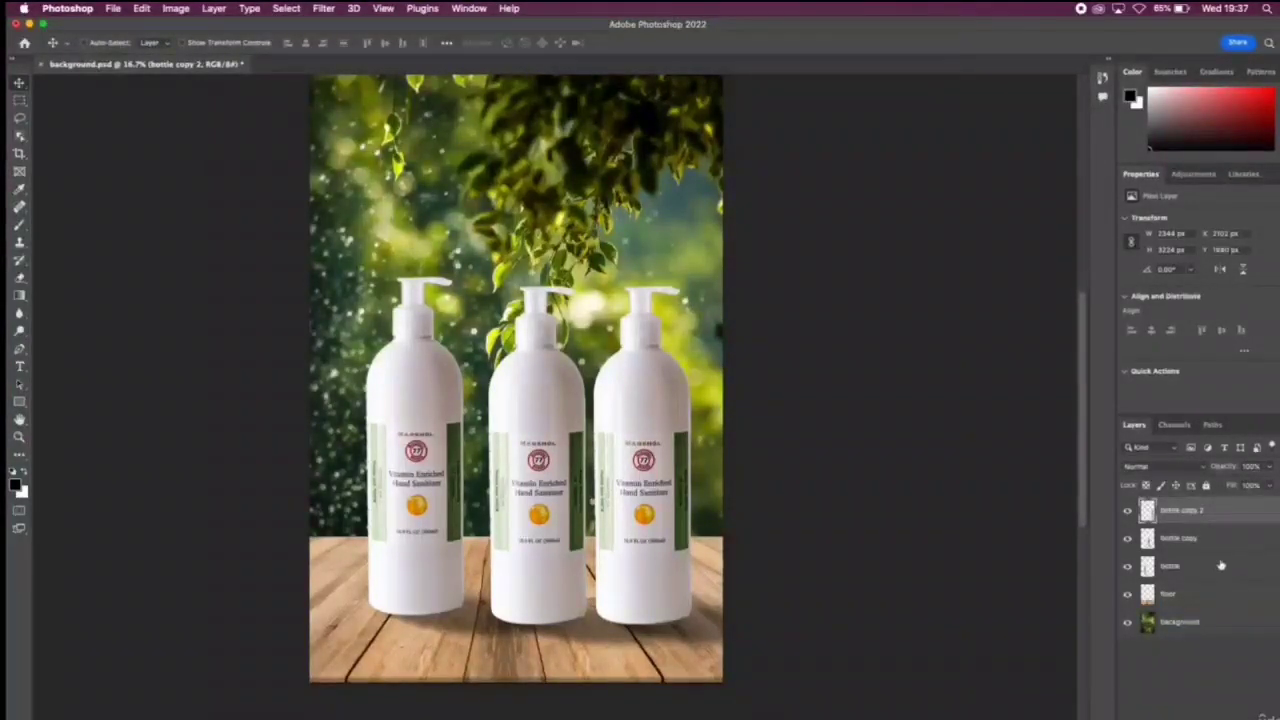
key("shift+Left")
key("shift+Left")
key("shift+Left")
key("shift+Left")
key("shift+Left")
left_click(1187, 571)
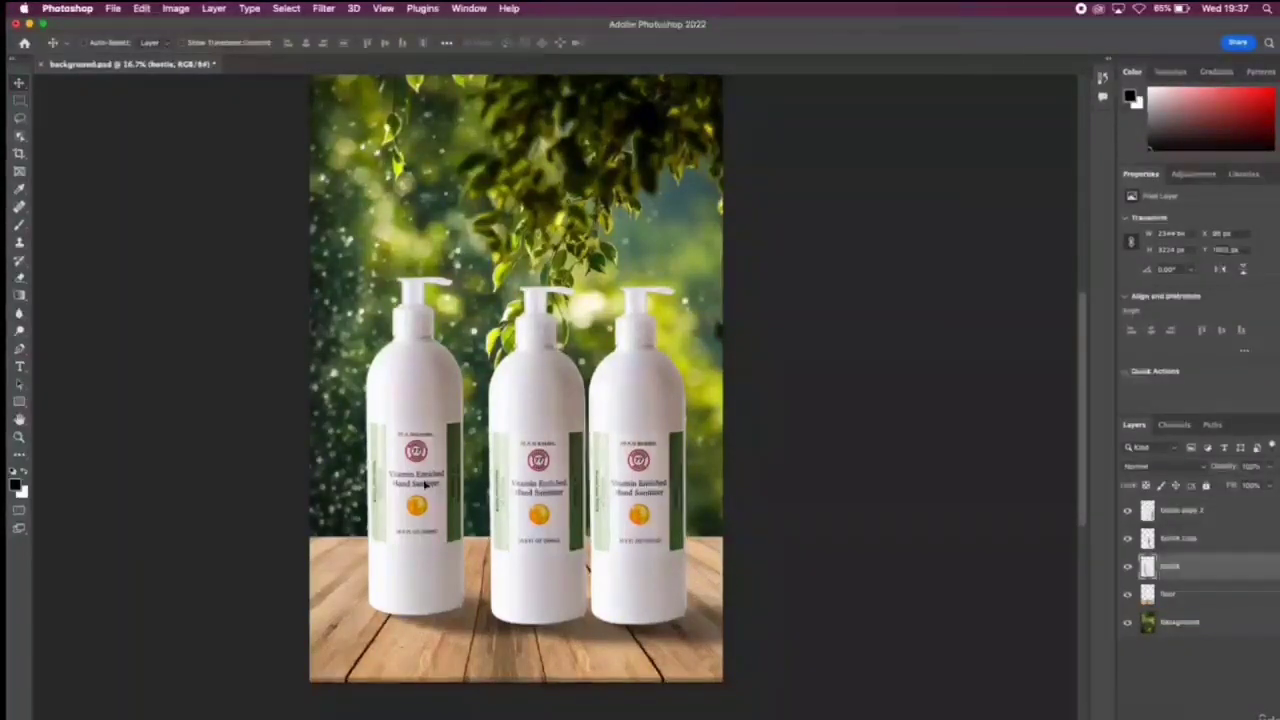
left_click_drag(424, 485, 402, 482)
mouse_move(528, 499)
left_mouse_down()
mouse_move(516, 495)
mouse_move(556, 481)
mouse_move(544, 483)
left_mouse_up()
left_click(1177, 538)
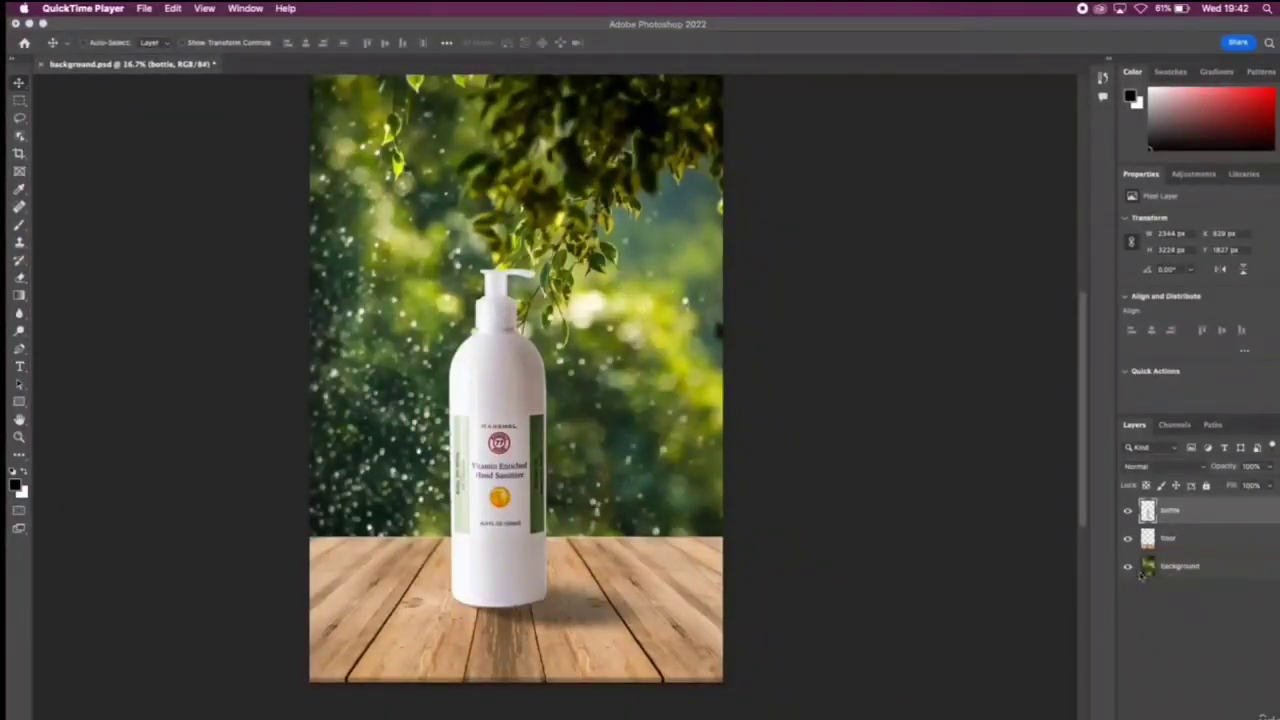
- Preview blending modes such as Soft Light on the floor layer without applying any of them
left_click(1187, 546)
left_click(1201, 547)
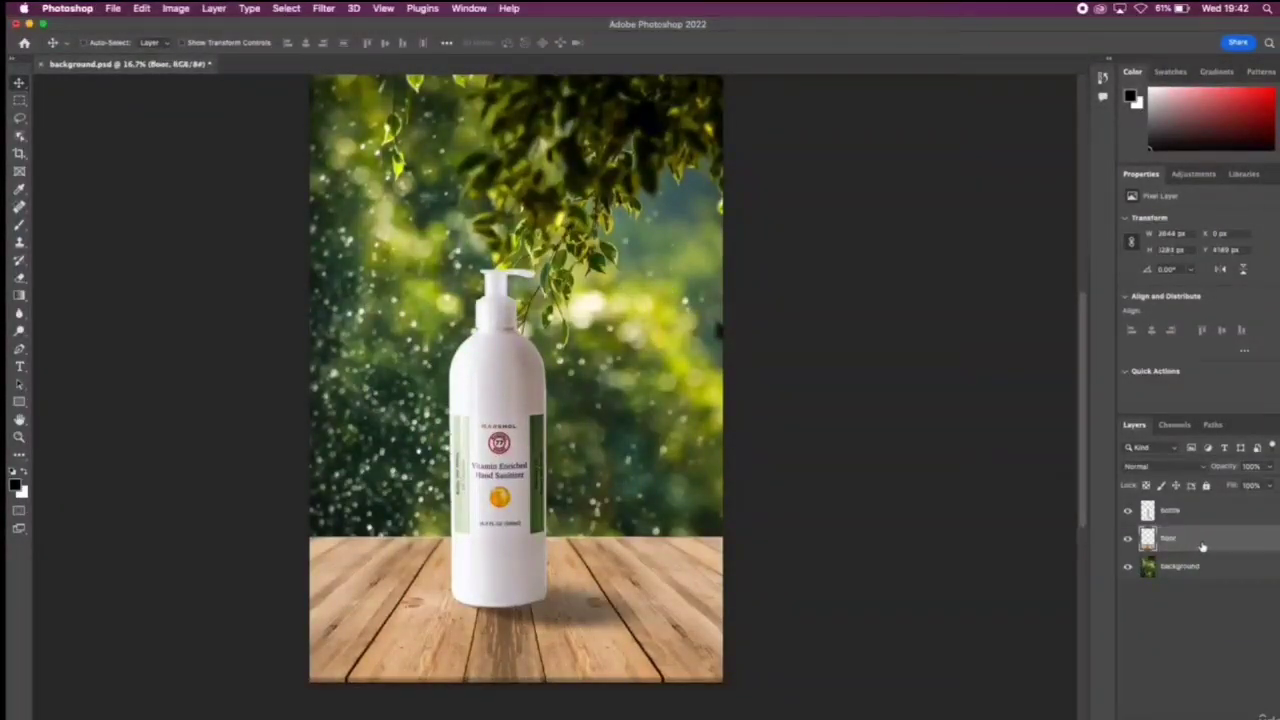
left_click(1156, 474)
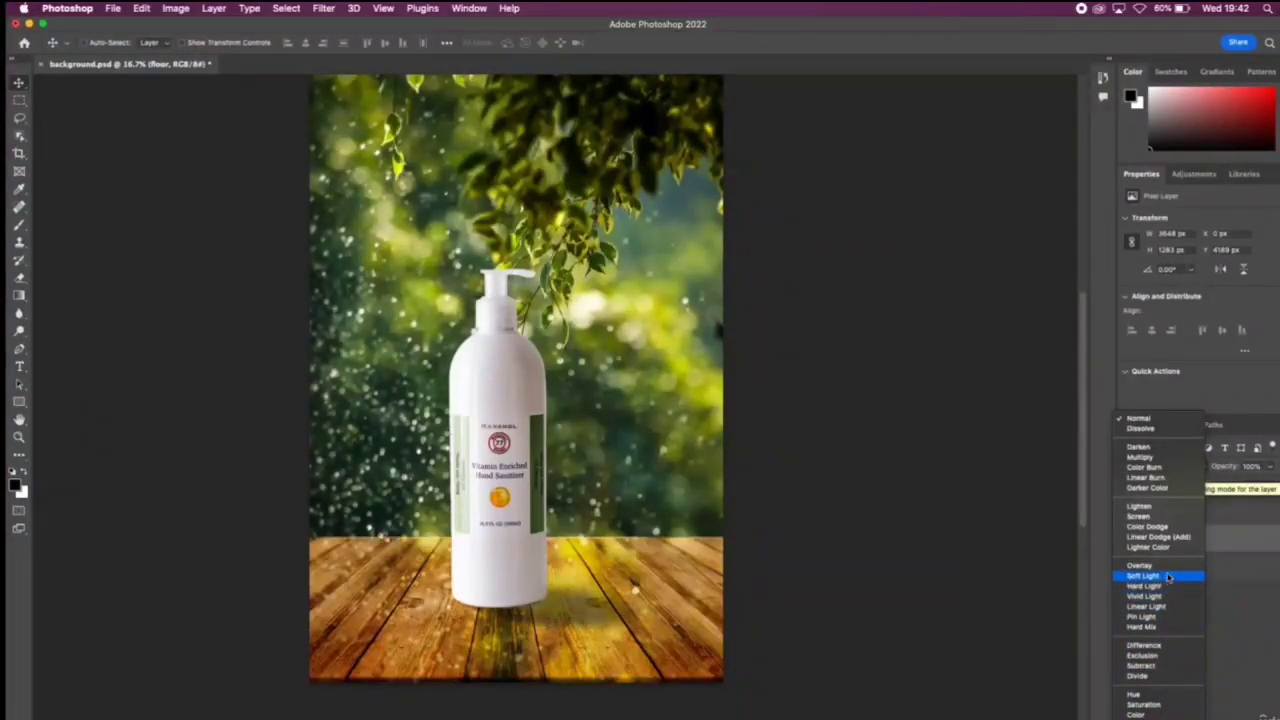
left_click(1250, 432)
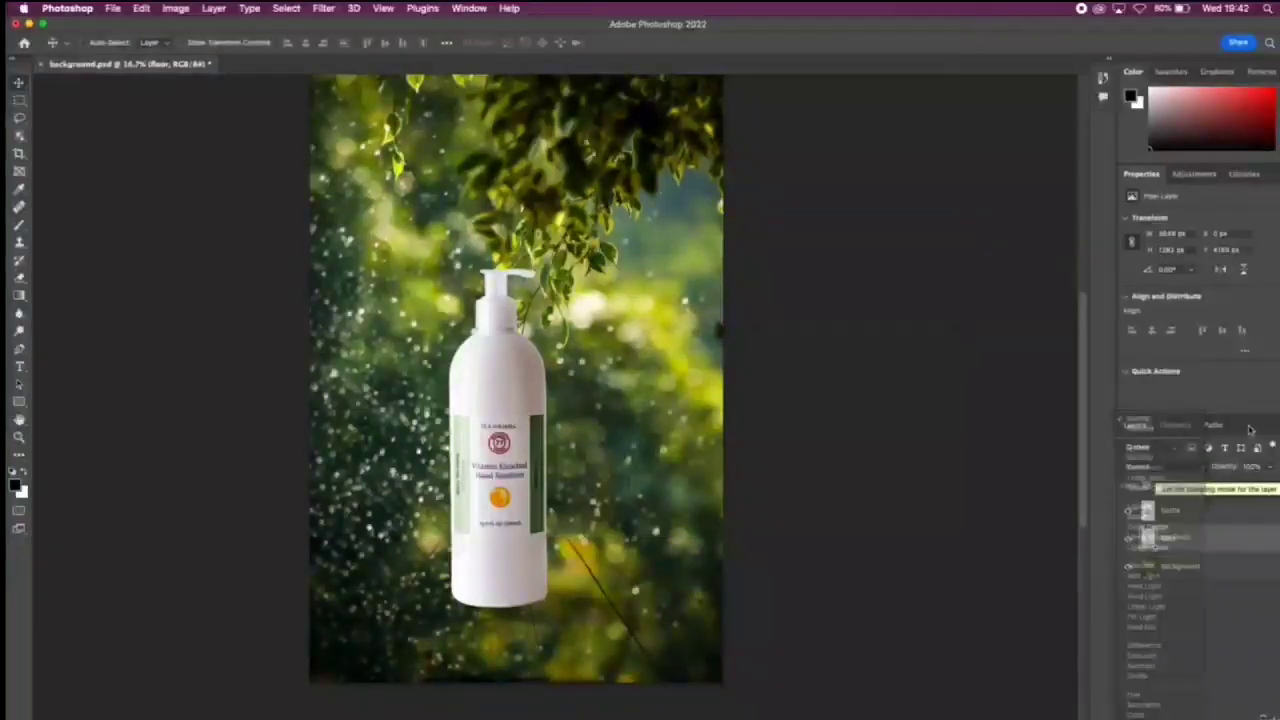
- Try the Color Burn, Soft Light and Pin Light blending modes on the bottle layer, and restore it to Normal
left_click(1175, 522)
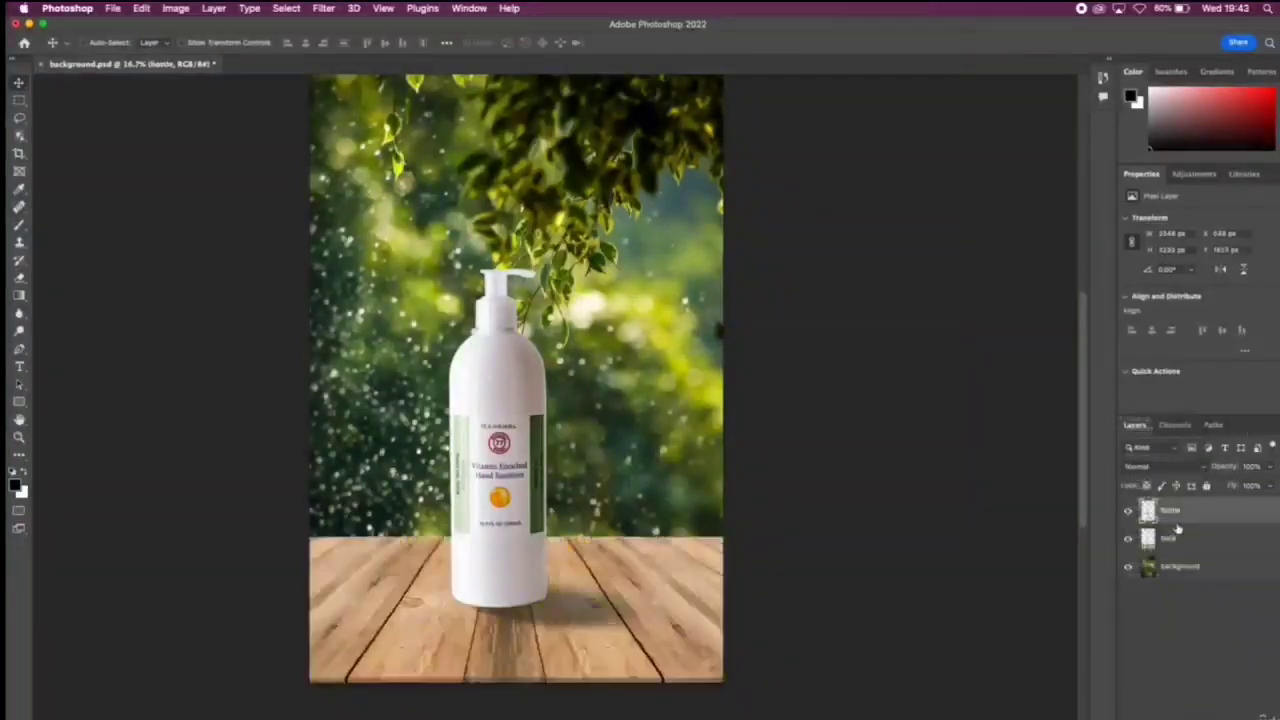
left_click(1176, 466)
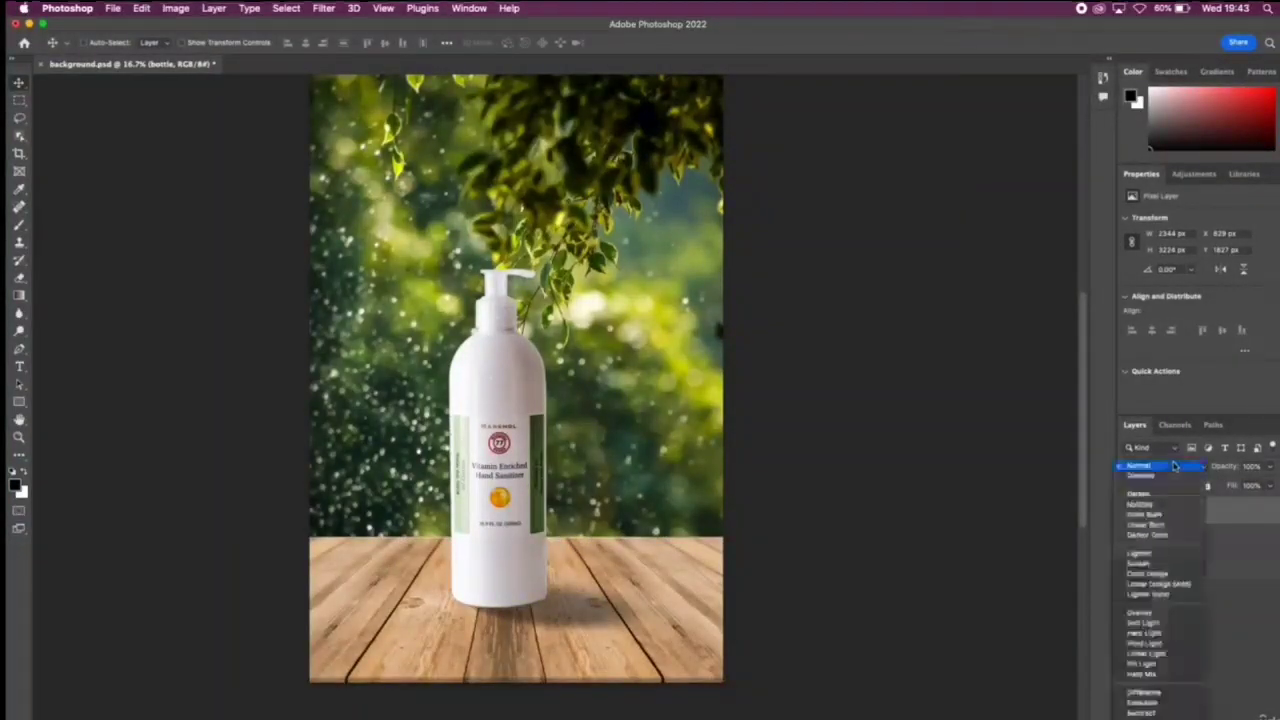
left_click(1148, 514)
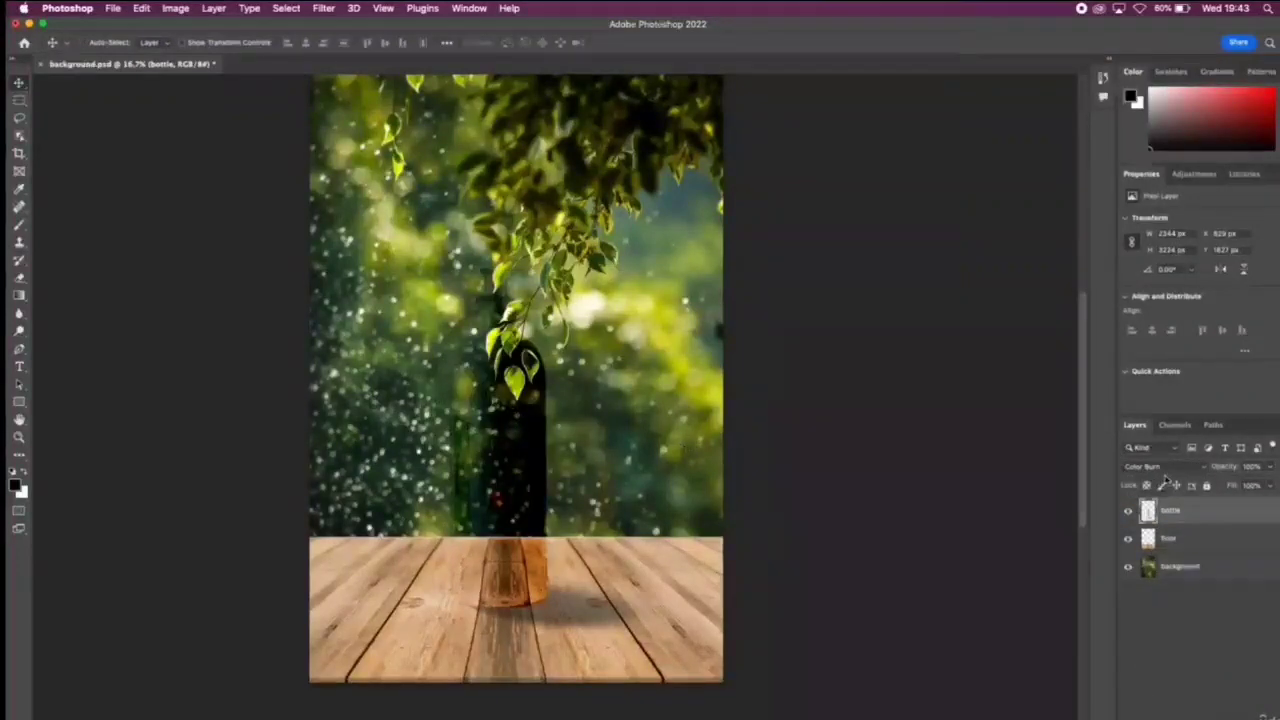
left_click(1165, 467)
left_click(1150, 572)
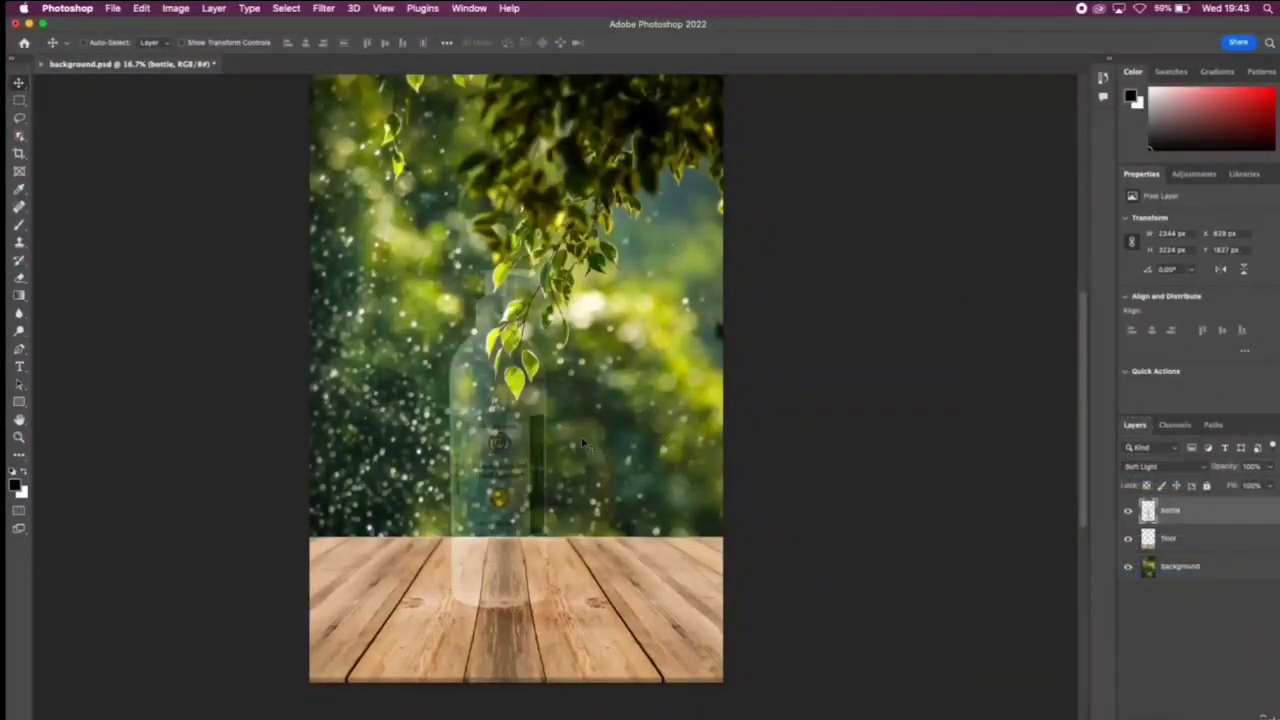
left_click(1158, 468)
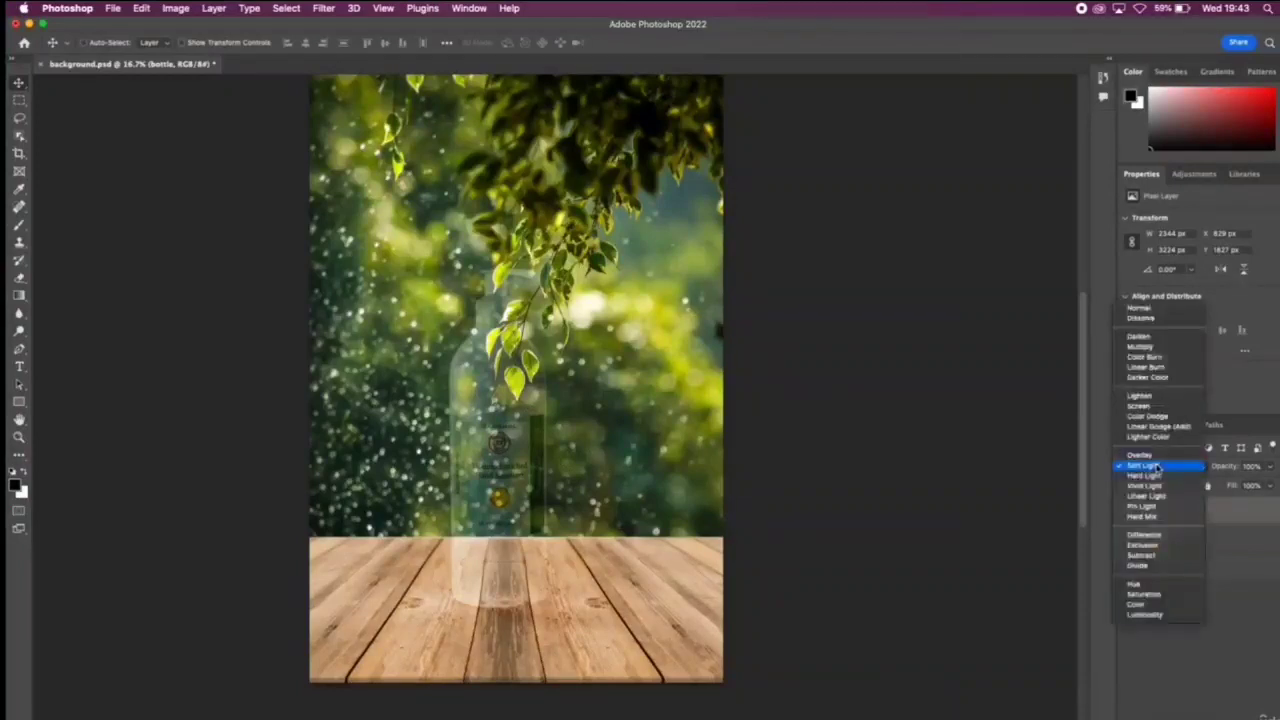
left_click(1141, 506)
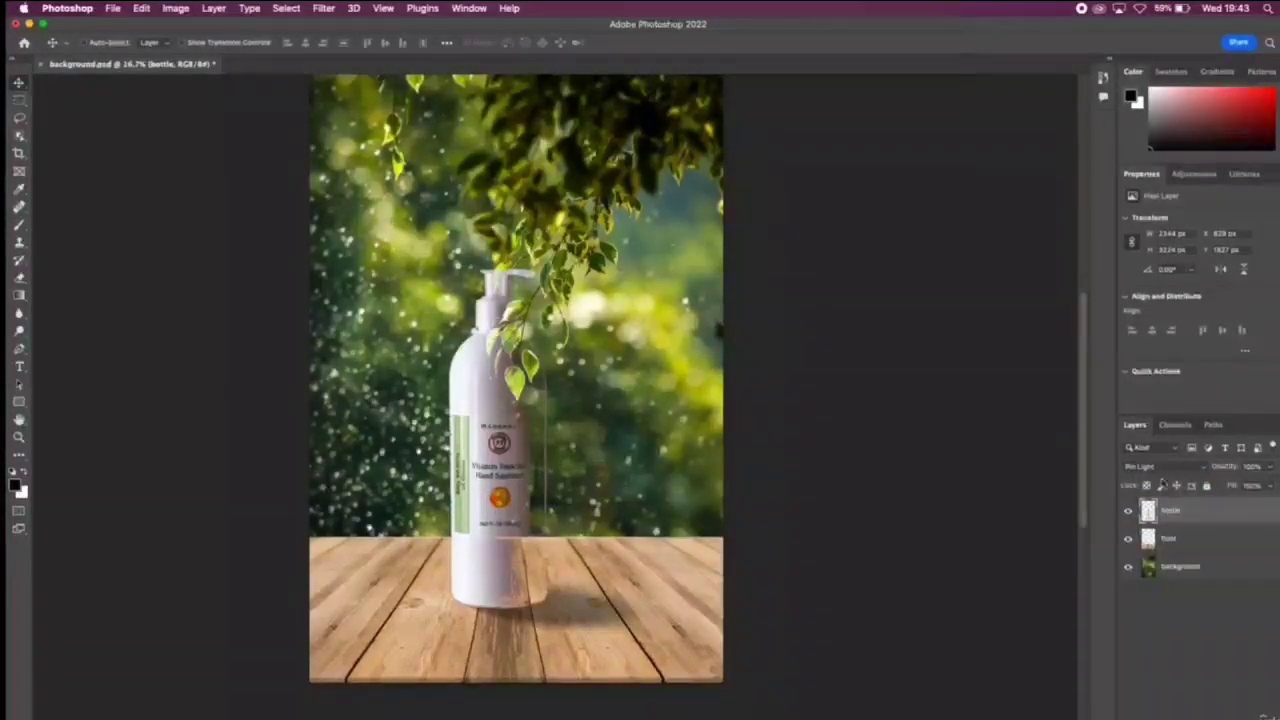
left_click(1158, 469)
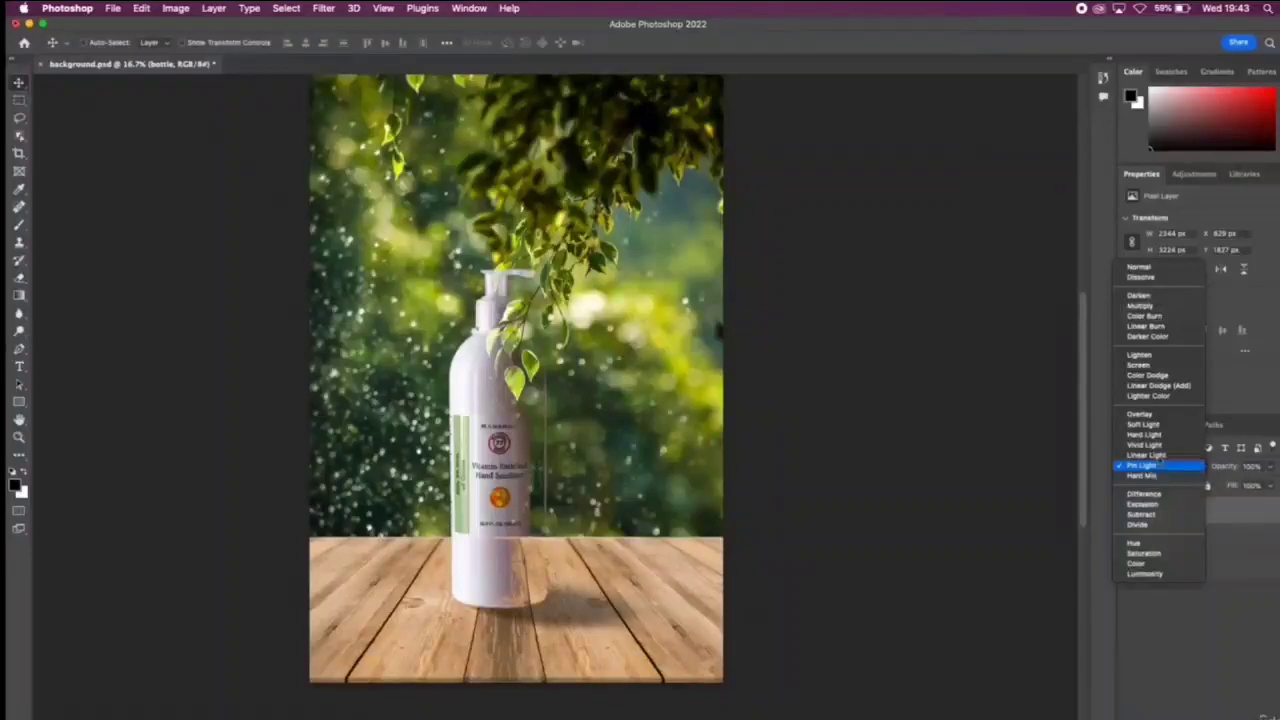
left_click(1140, 268)
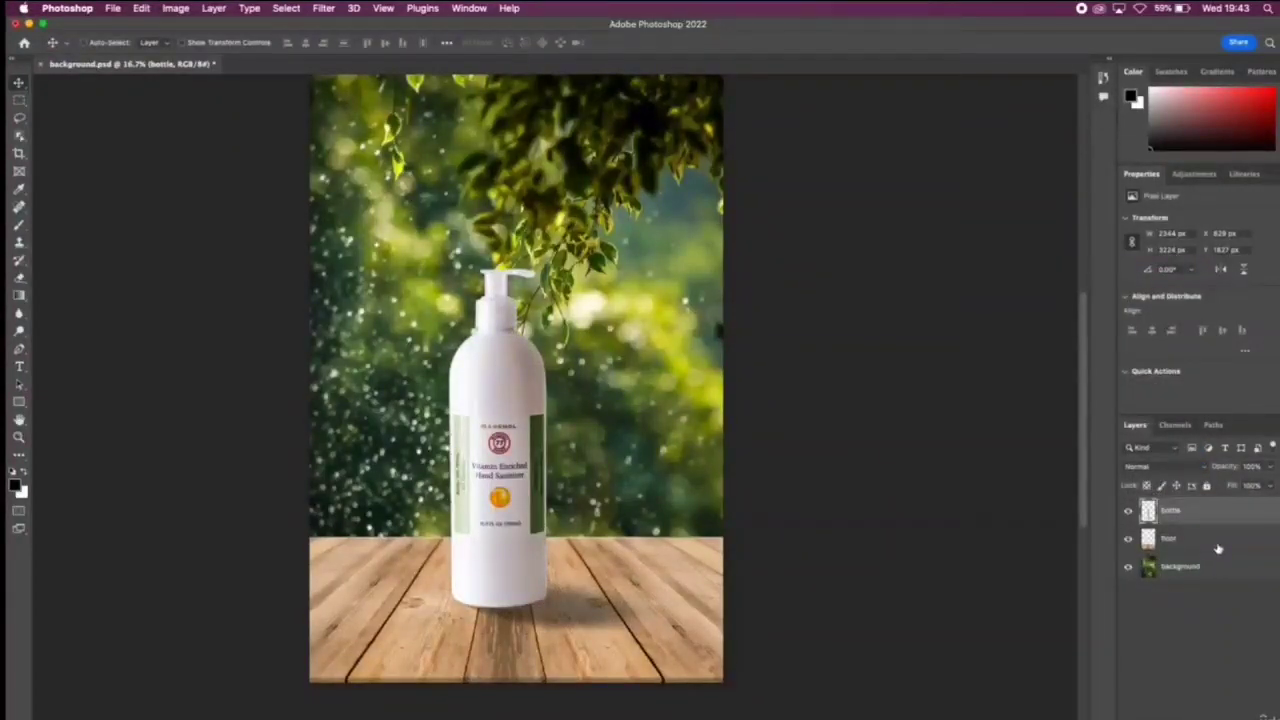
- Try lowering the bottle layer's opacity to about 80%, and restore it to 100%
left_click(1273, 470)
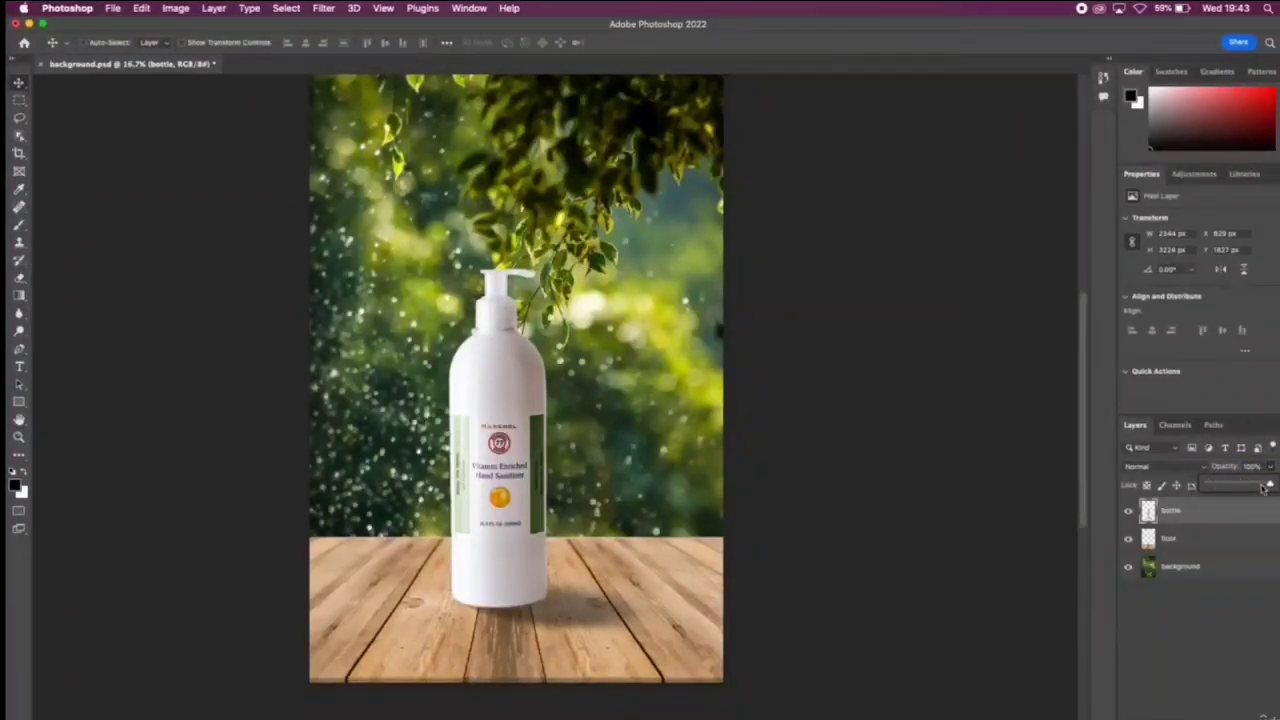
left_click_drag(1264, 487, 1259, 487)
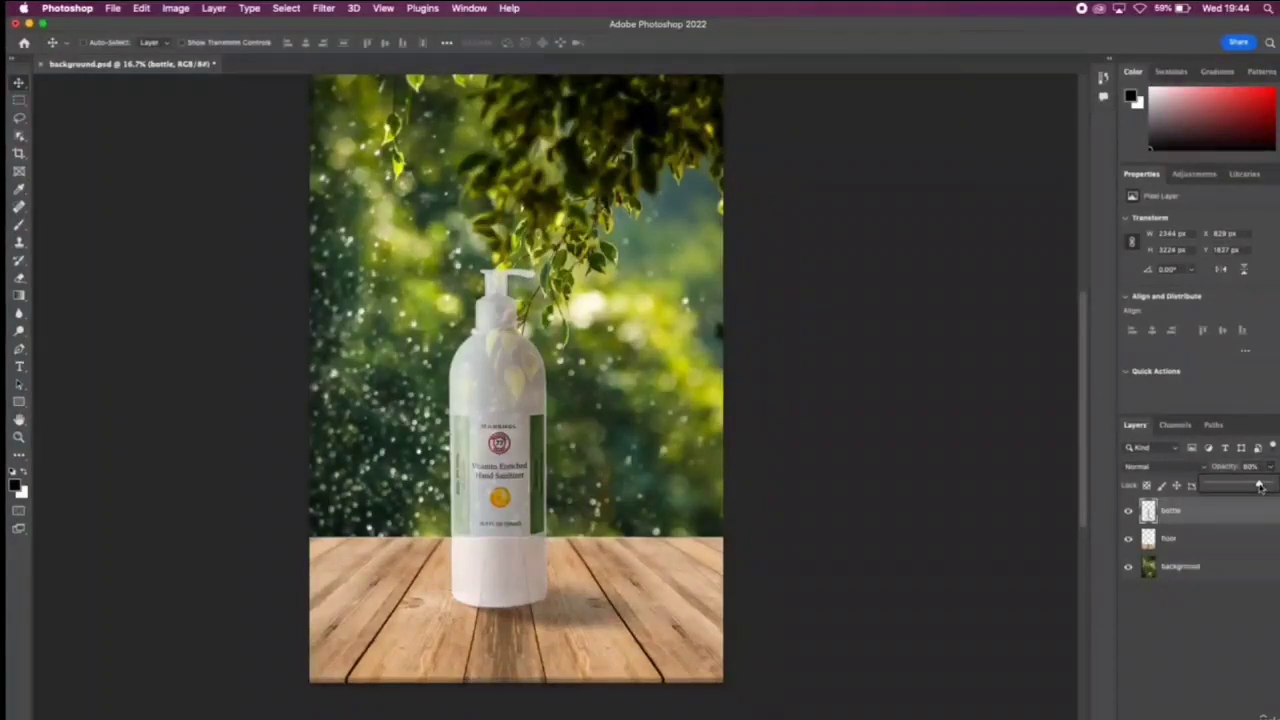
mouse_move(1259, 485)
left_mouse_down()
mouse_move(1208, 486)
mouse_move(1272, 485)
left_mouse_up()
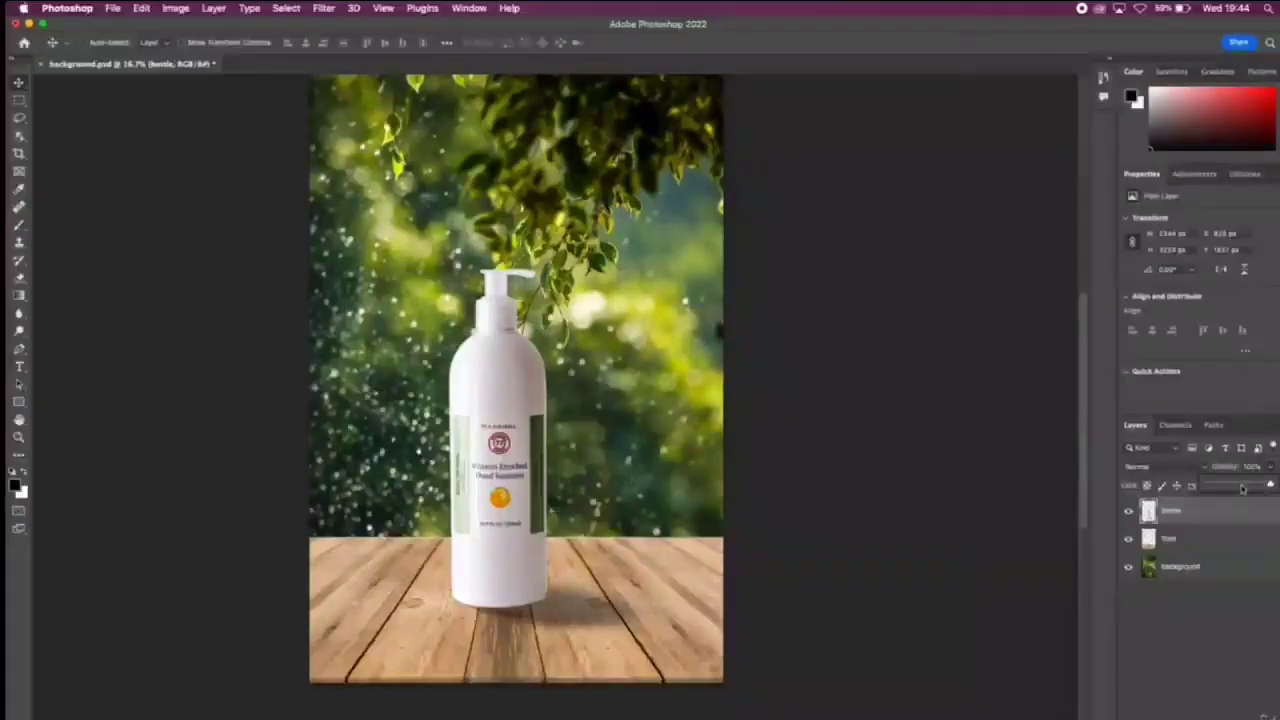
mouse_move(1262, 488)
left_mouse_down()
mouse_move(1243, 488)
mouse_move(1276, 488)
left_mouse_up()
- Try adjusting the floor layer's opacity, and restore it to 100%
left_click(1222, 548)
left_click(1271, 467)
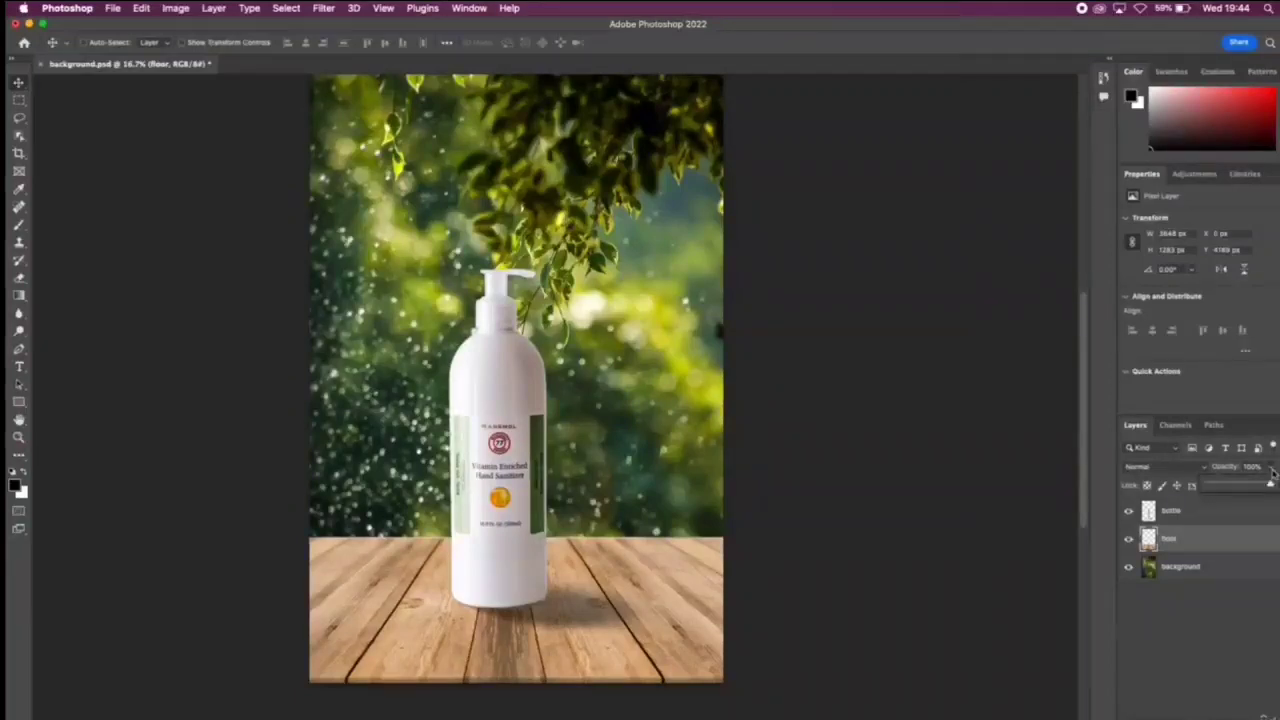
mouse_move(1259, 486)
left_mouse_down()
mouse_move(1225, 488)
mouse_move(1272, 487)
left_mouse_up()
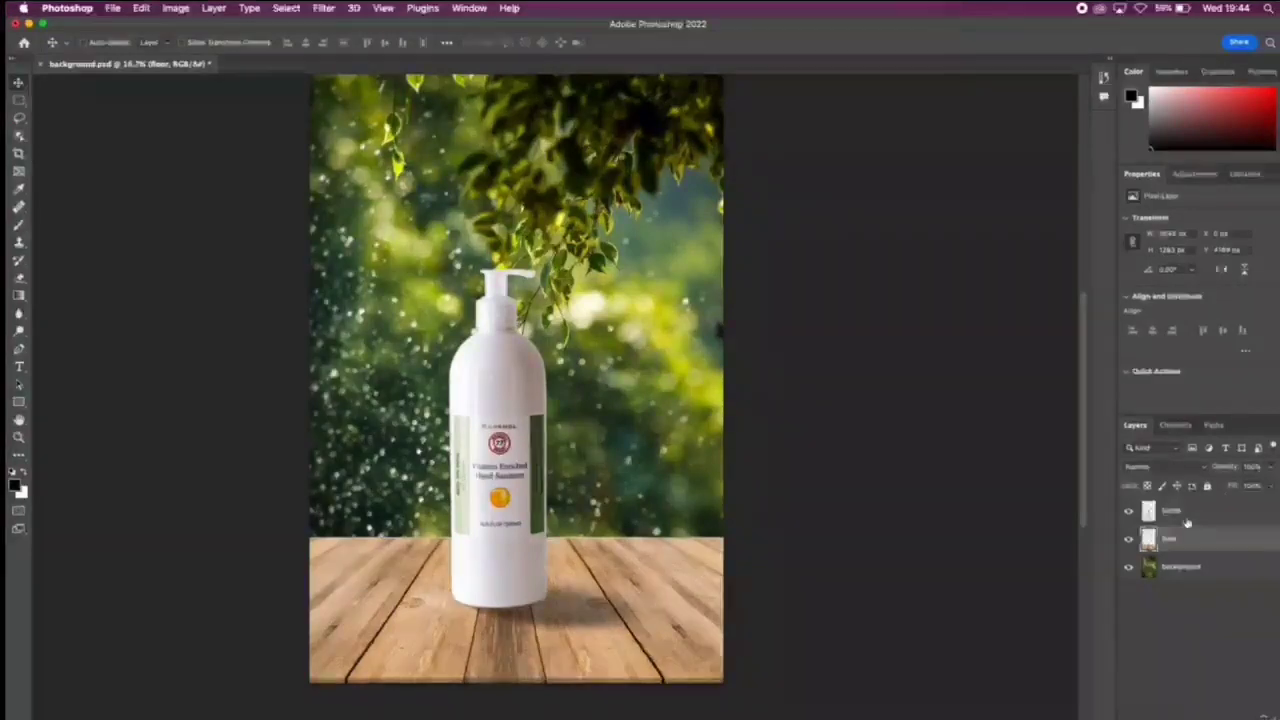
- Try out the Fill setting on the selected layer
left_click(1270, 486)
mouse_move(1268, 504)
left_mouse_down()
mouse_move(1223, 508)
mouse_move(1273, 508)
left_mouse_up()
left_click(1250, 493)
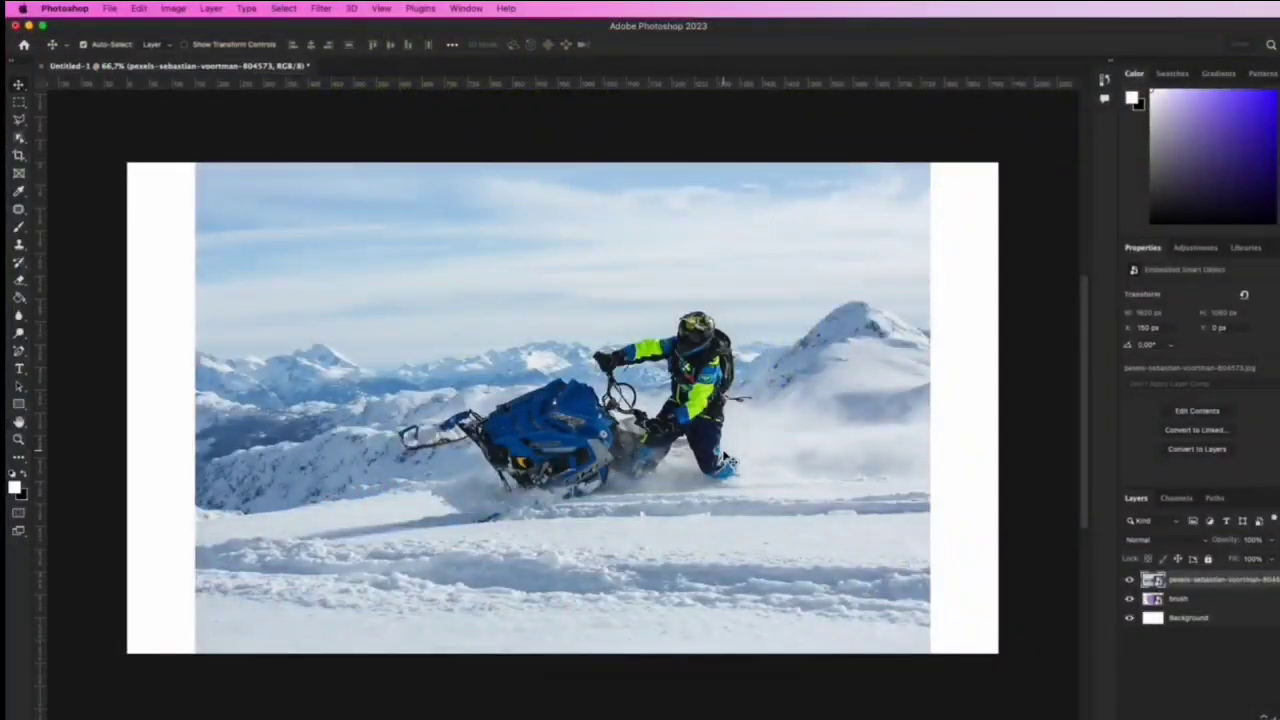
- Try a clipping mask that clips the snowmobile photo to the brush layer, and release it
right_click(1193, 585)
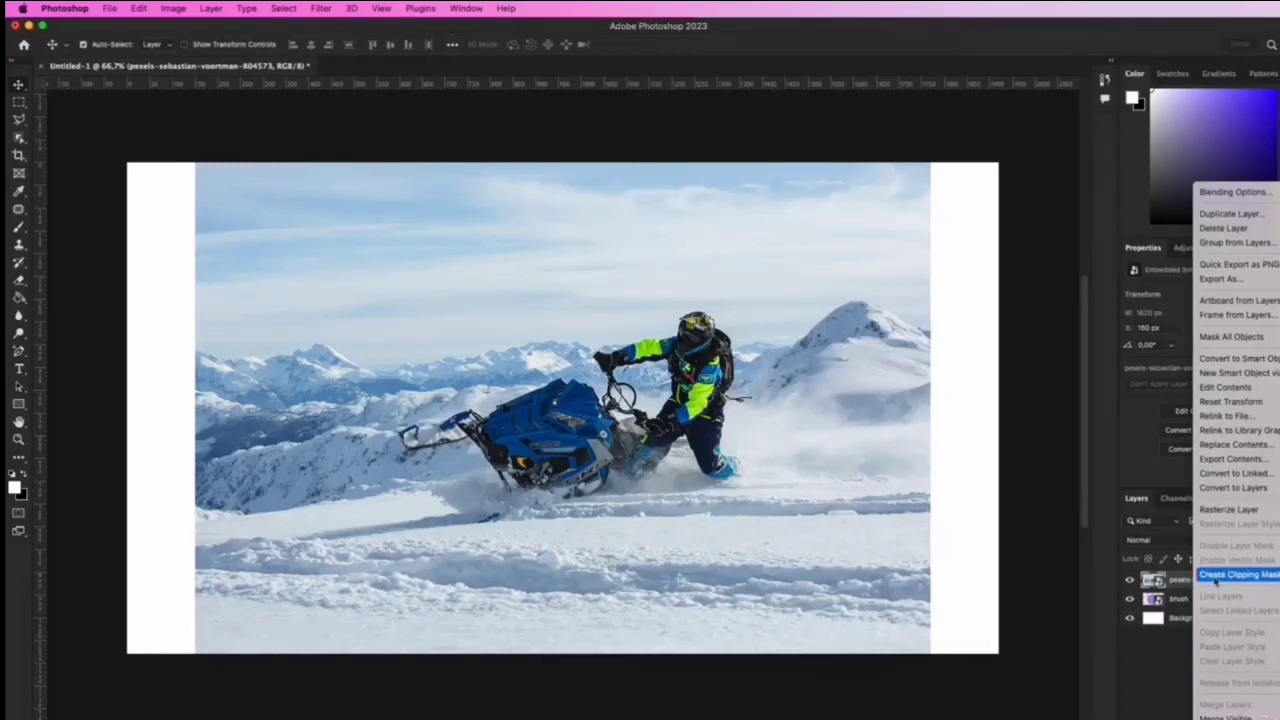
left_click(1240, 576)
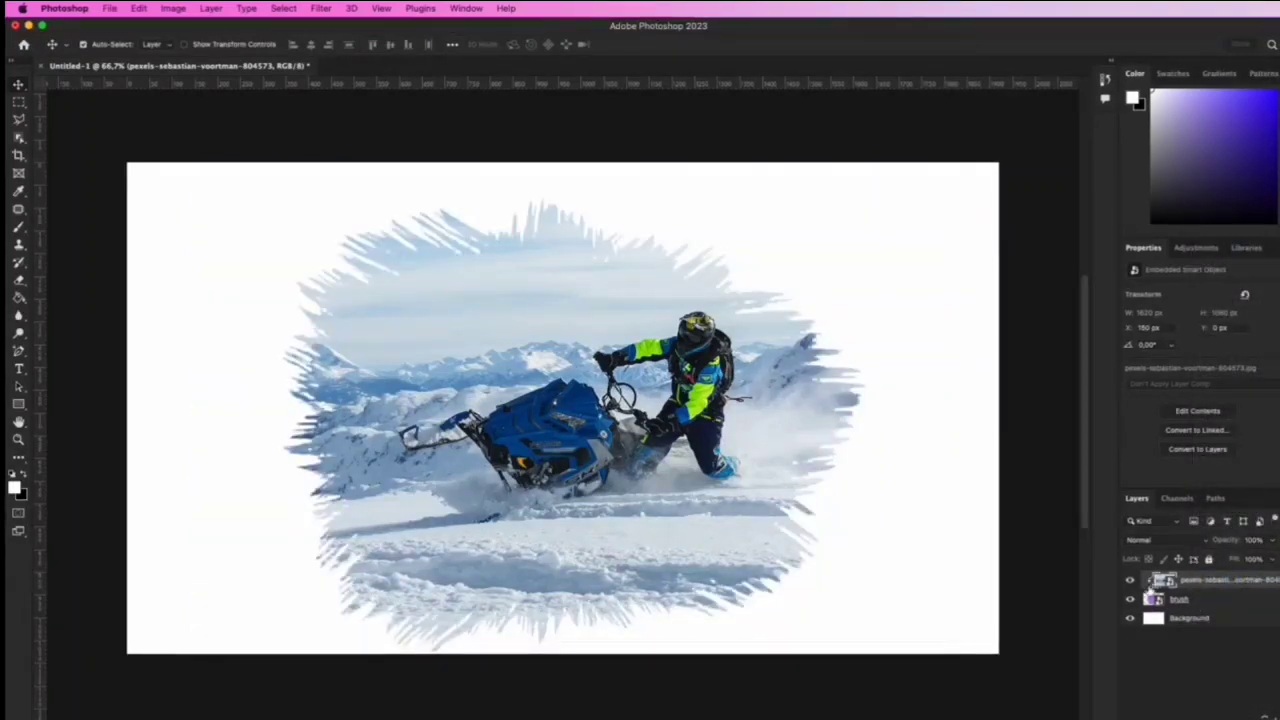
right_click(1190, 584)
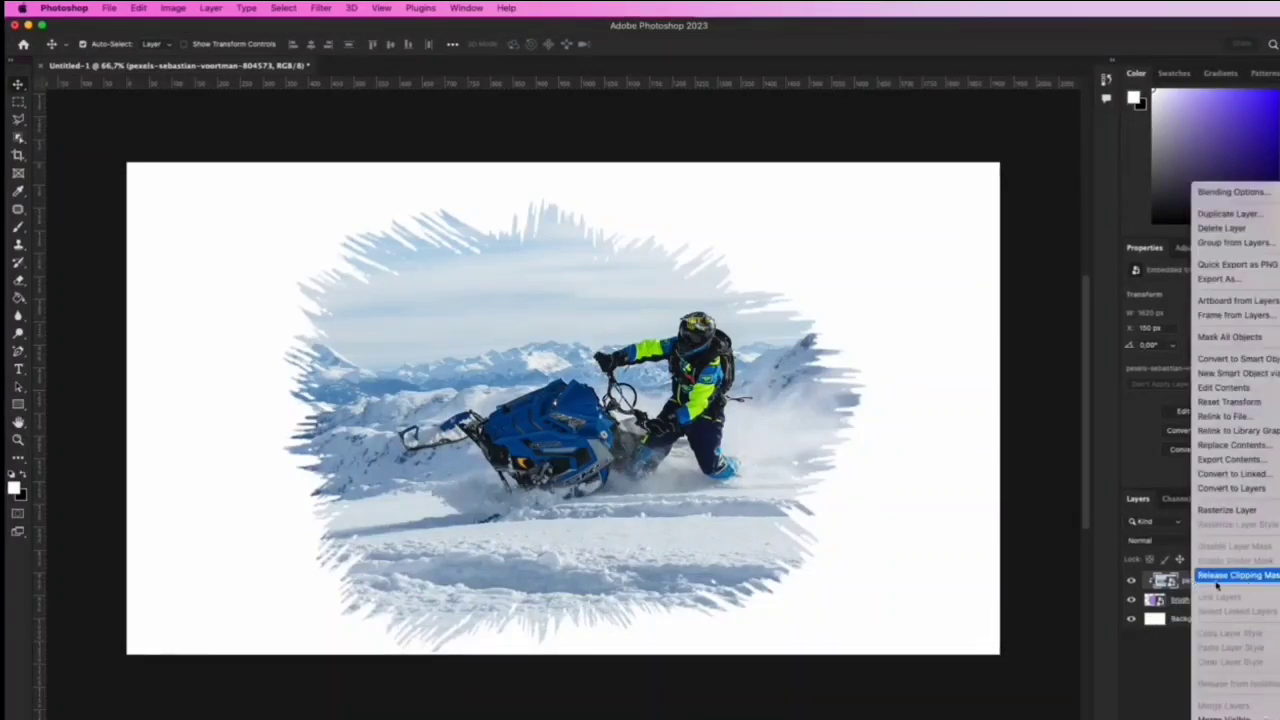
left_click(1237, 577)
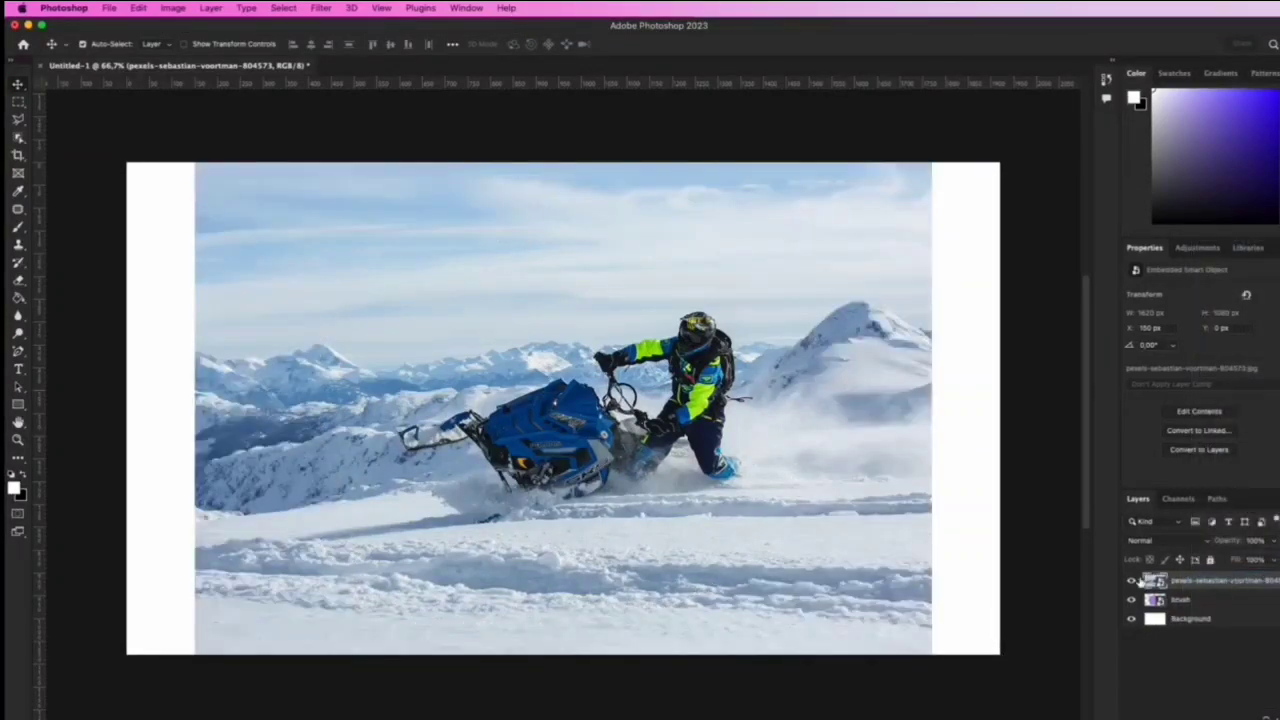
- Open the PNG cutout of the man in glasses from the "10 clliping mask" Finder folder as a new Photoshop document
key("super+Tab")
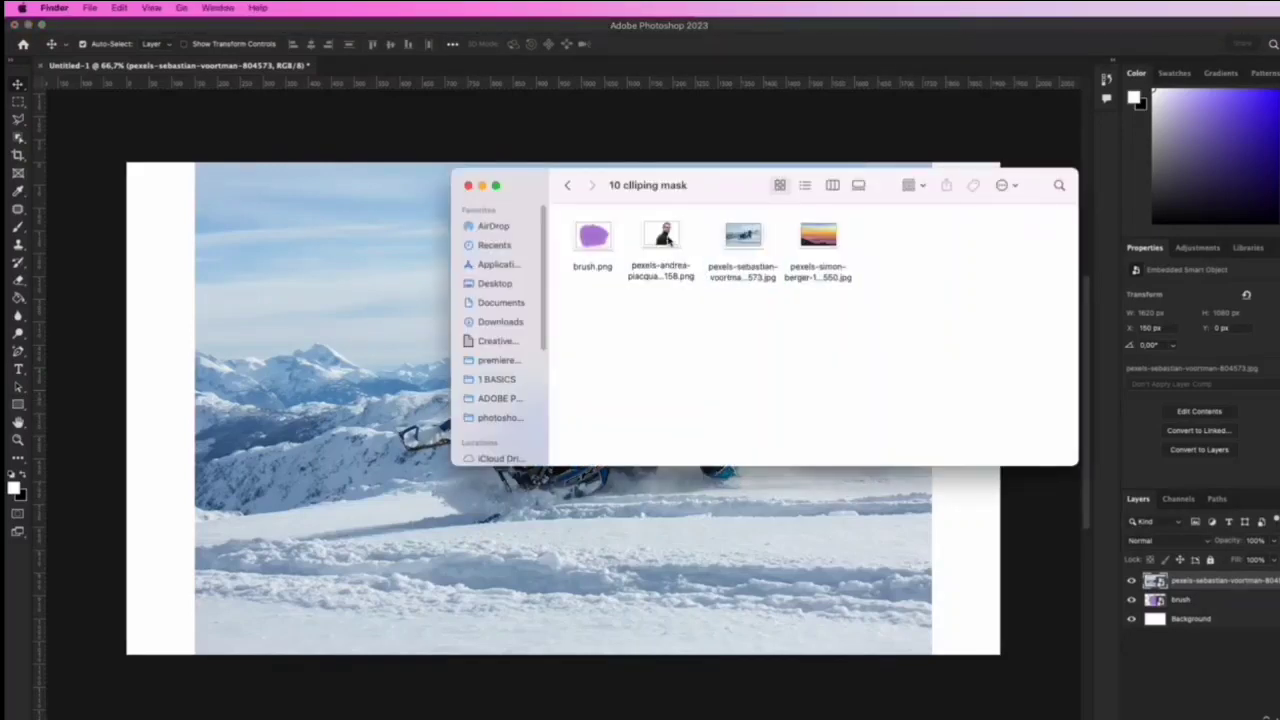
right_click(664, 240)
mouse_move(763, 262)
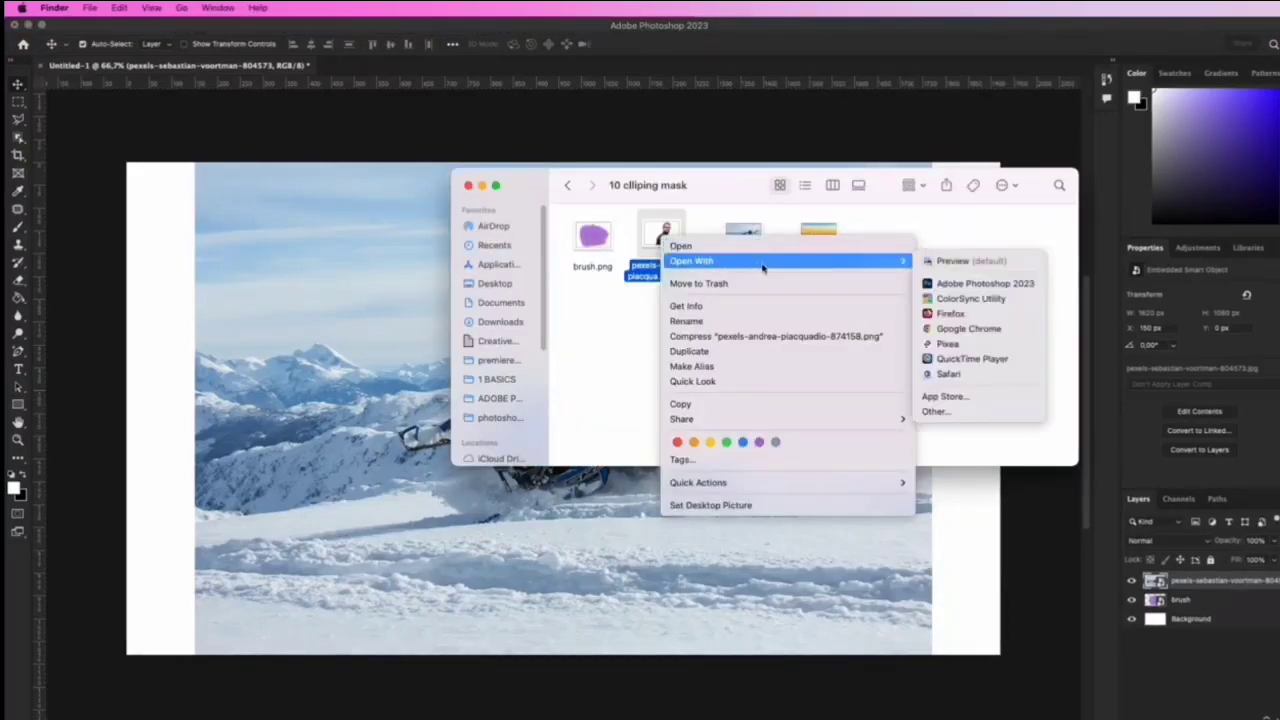
left_click(975, 283)
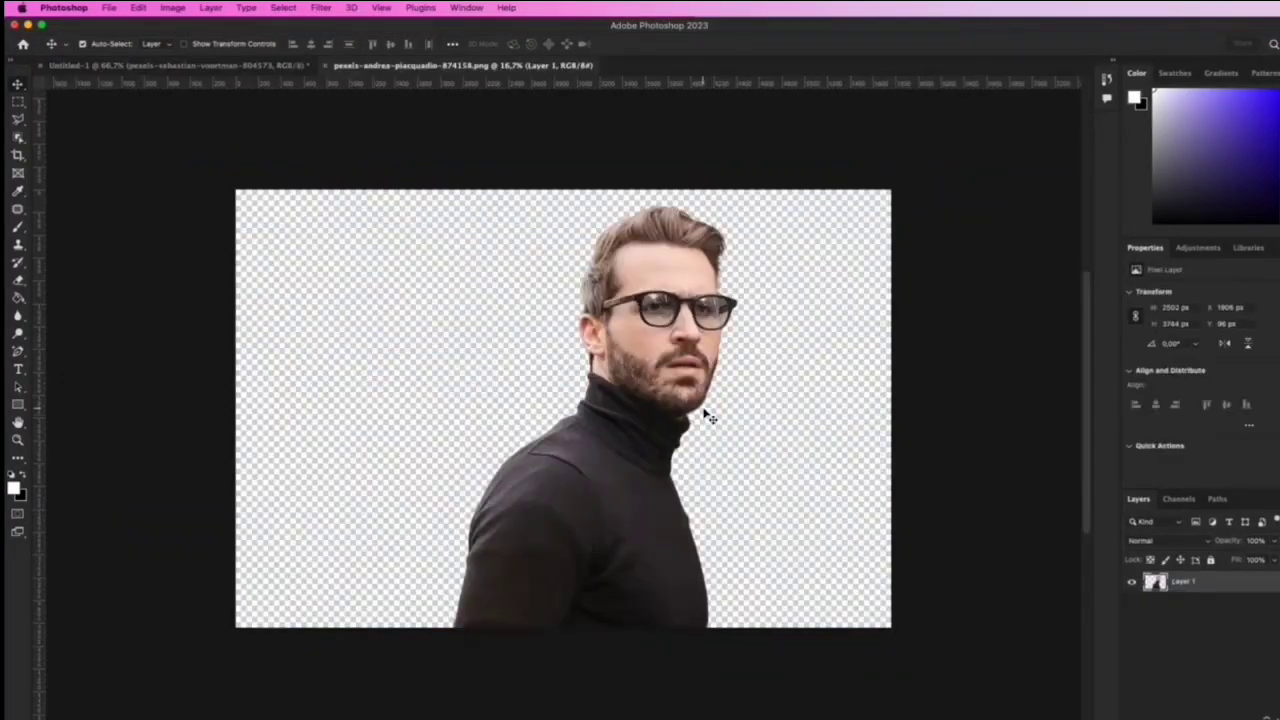
- Place the sunset mountain photo from the folder above the man's layer, enlarged to about 5822 × 3764 px
key("super+Tab")
left_click_drag(818, 250, 636, 491)
left_click_drag(563, 242, 563, 201)
left_click_drag(563, 580, 580, 630)
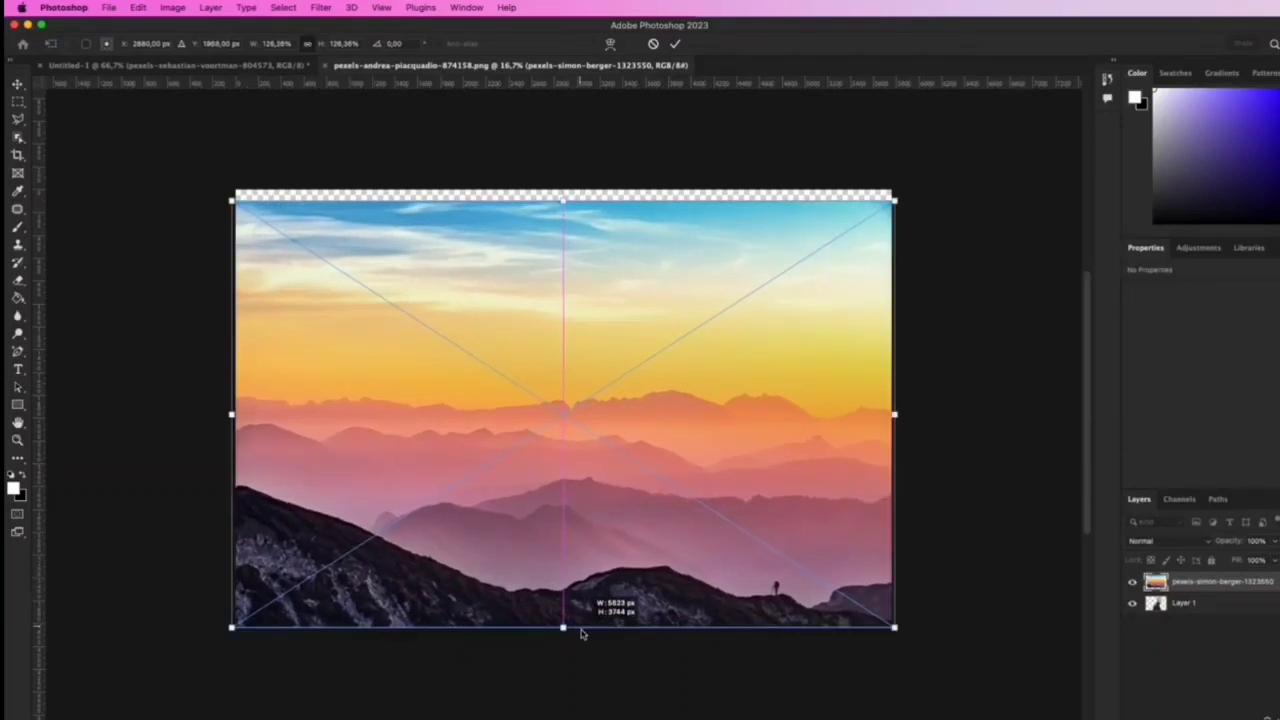
left_click(675, 43)
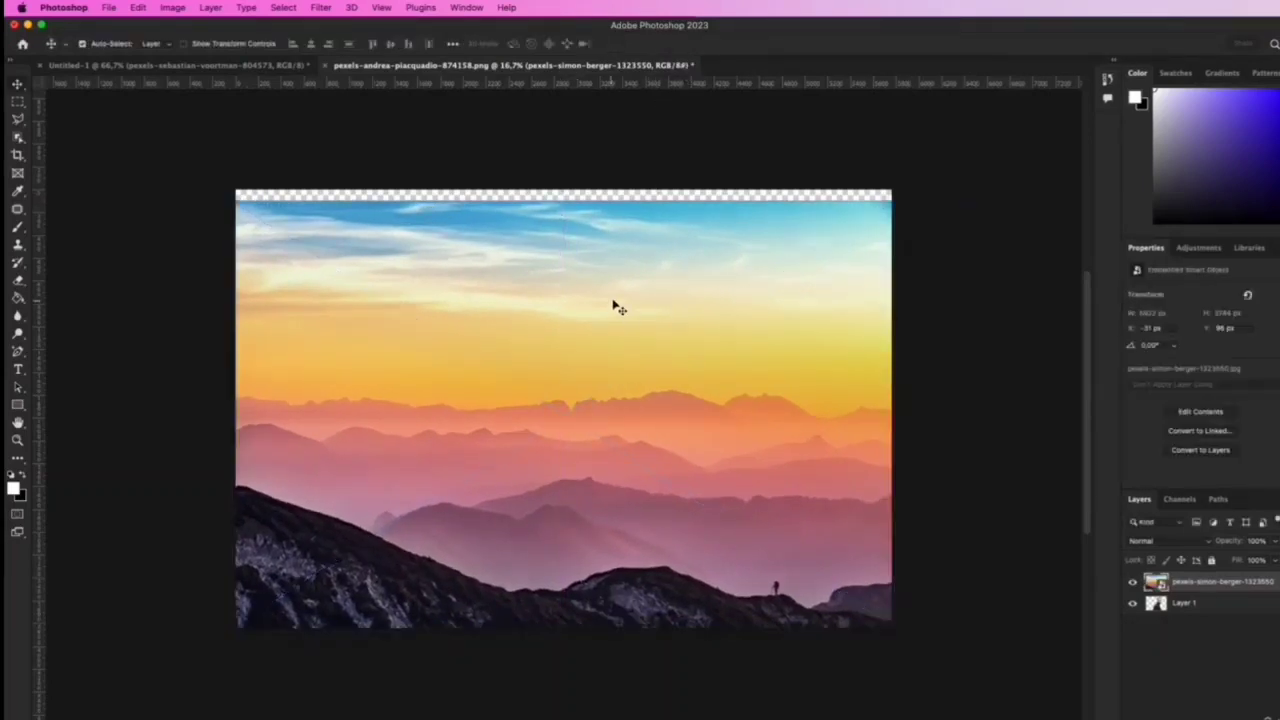
- Compare the image with the sunset layer hidden and shown, and clip the sunset layer to Layer 1 with a clipping mask
left_click(1133, 583)
left_click(1133, 583)
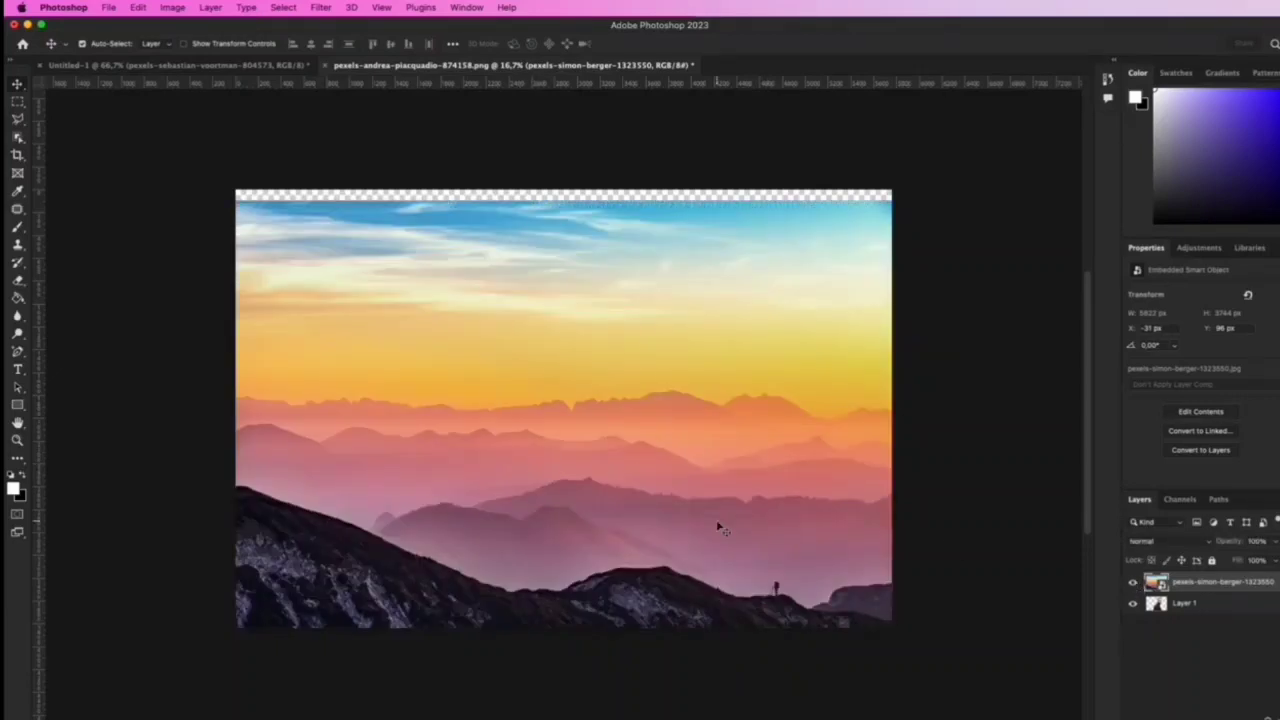
right_click(1190, 585)
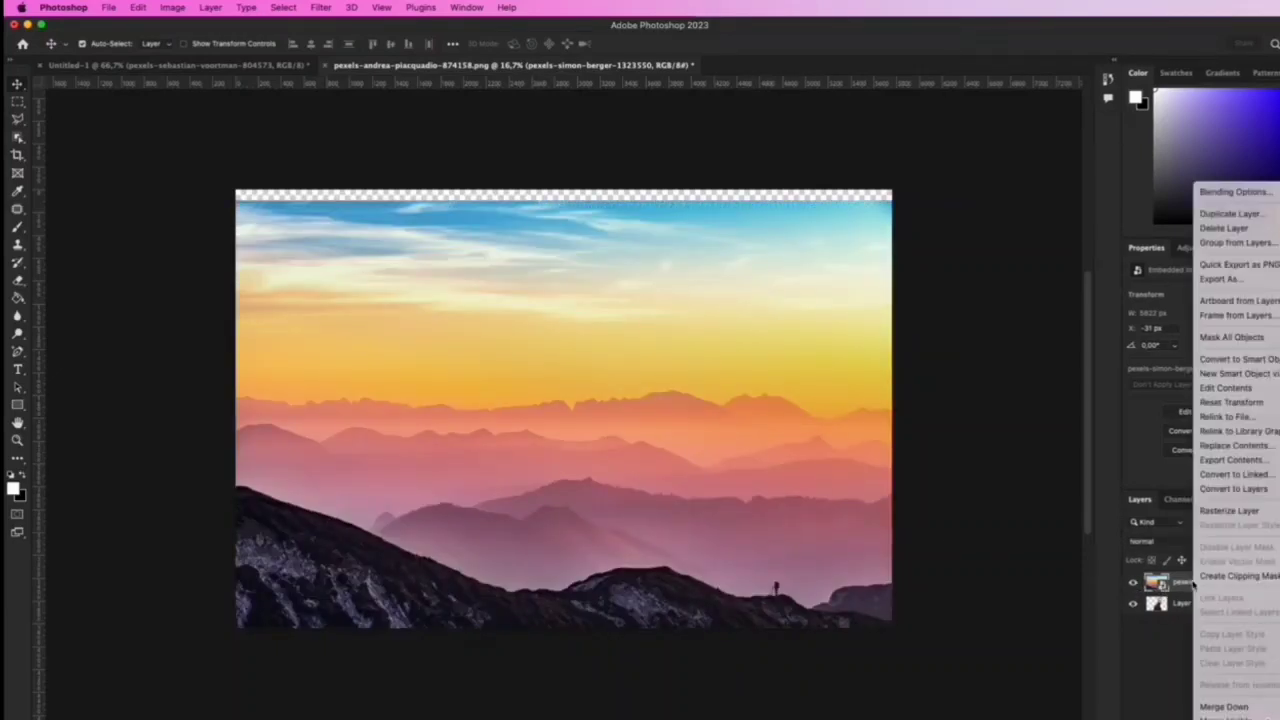
left_click(1241, 577)
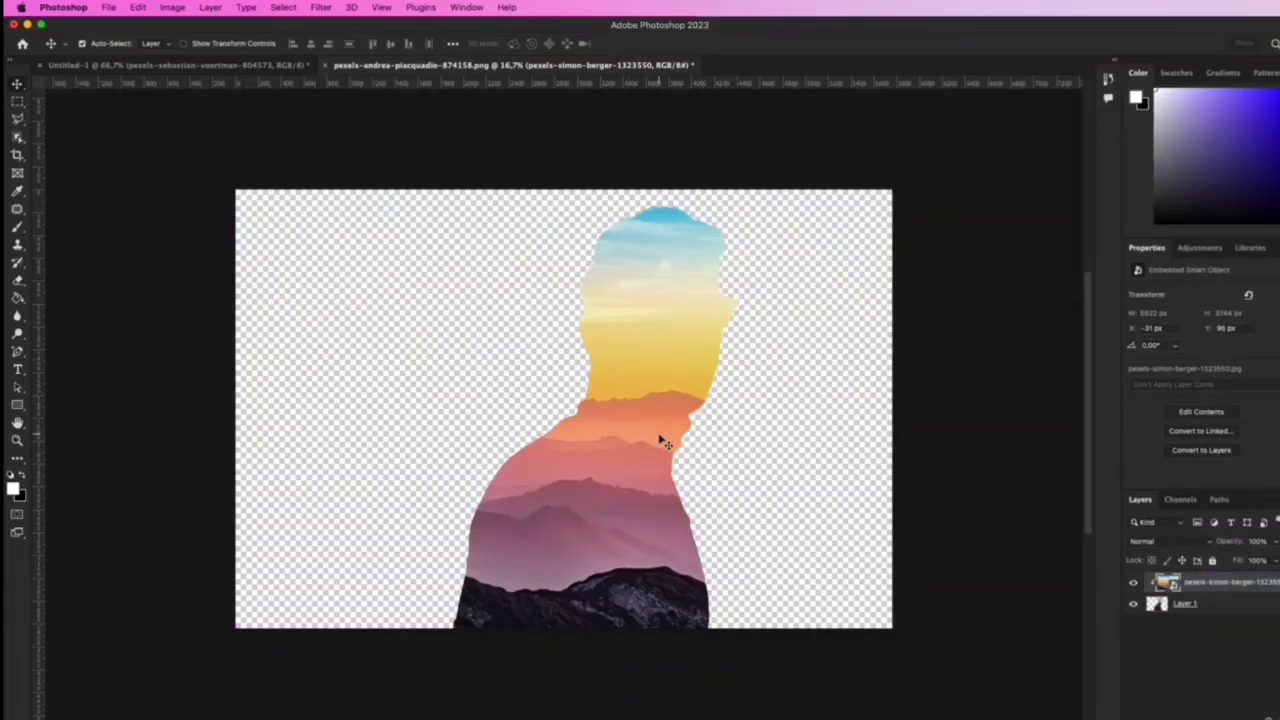
- Try Multiply on the clipped sunset layer, set its blending mode to Hard Light, and lower its opacity
left_click(1180, 541)
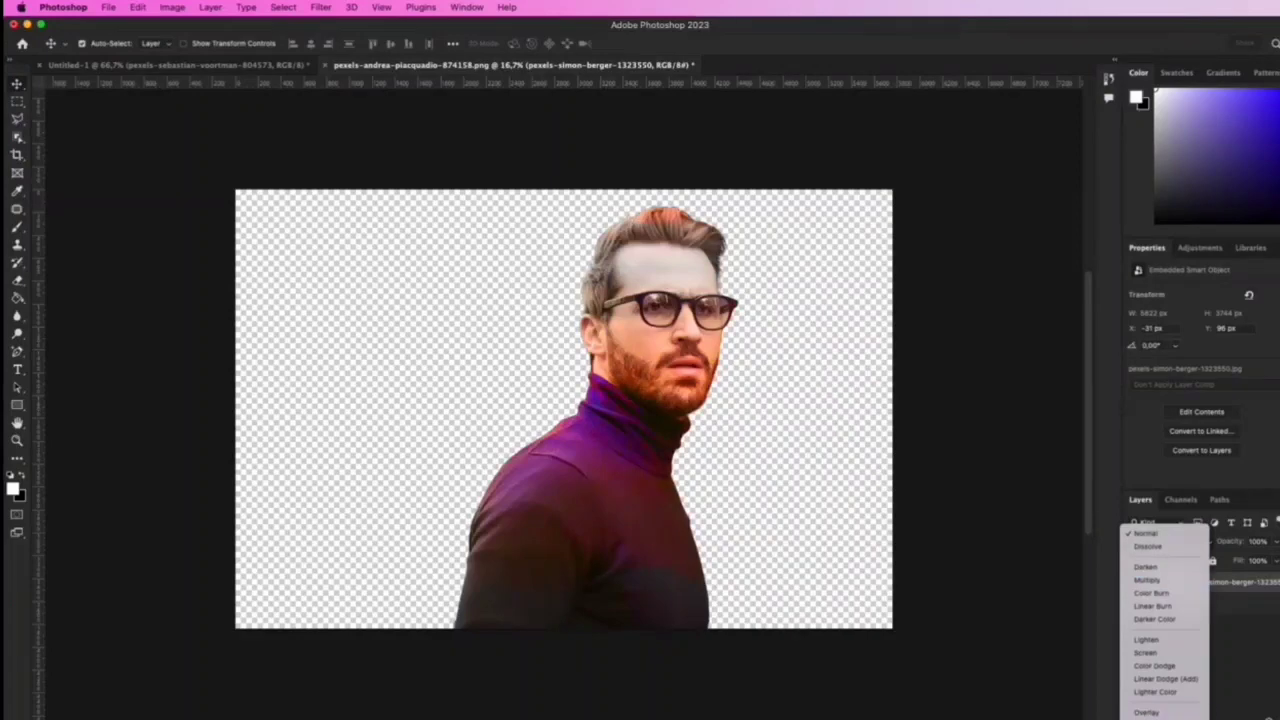
left_click(1168, 582)
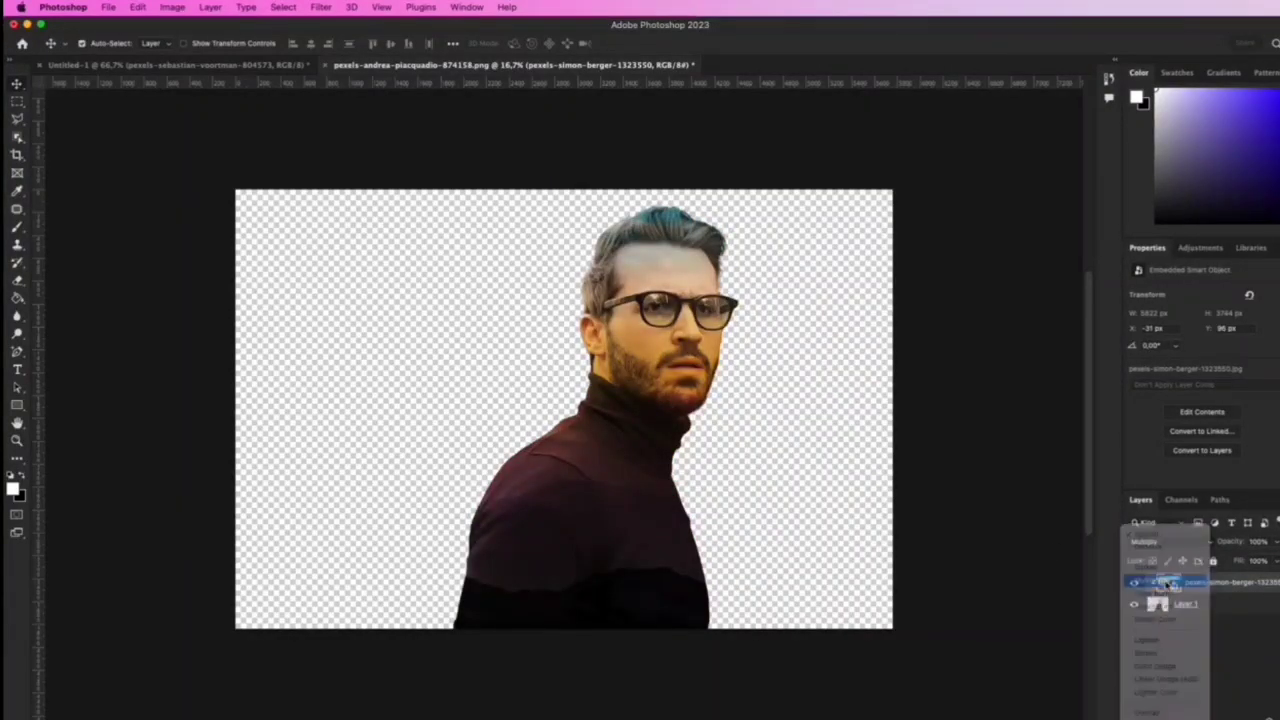
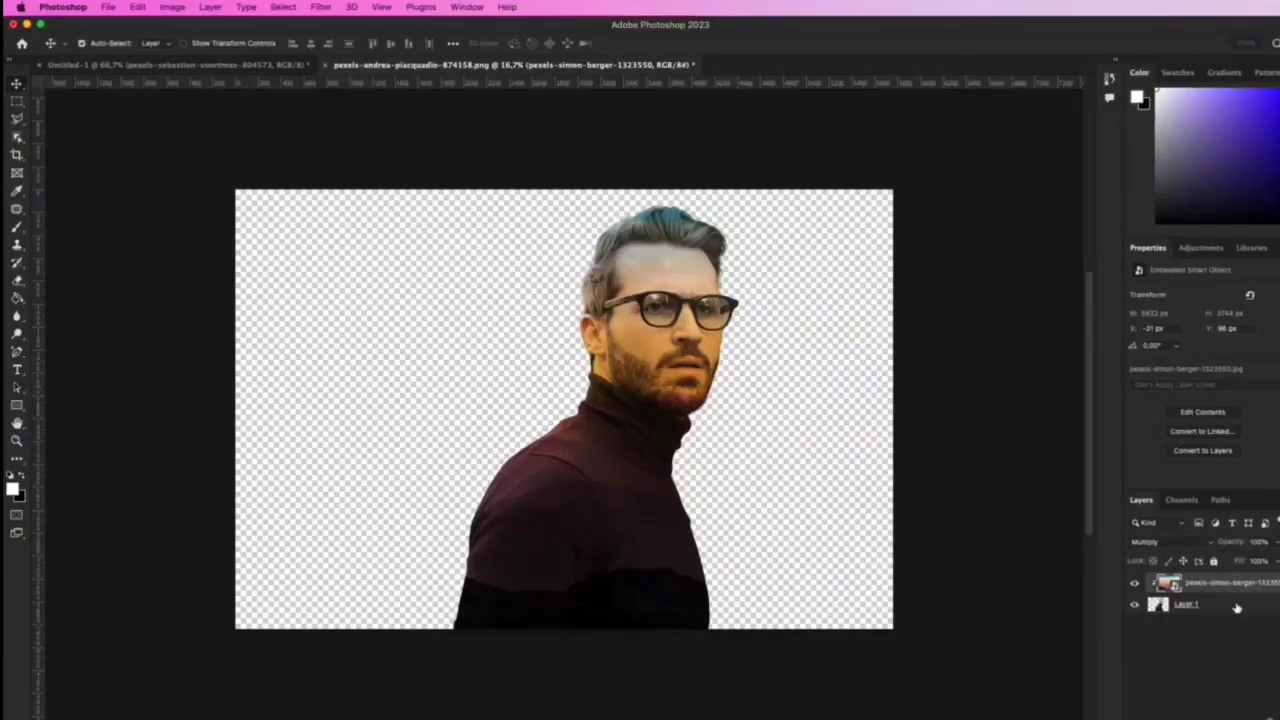
left_click(1199, 545)
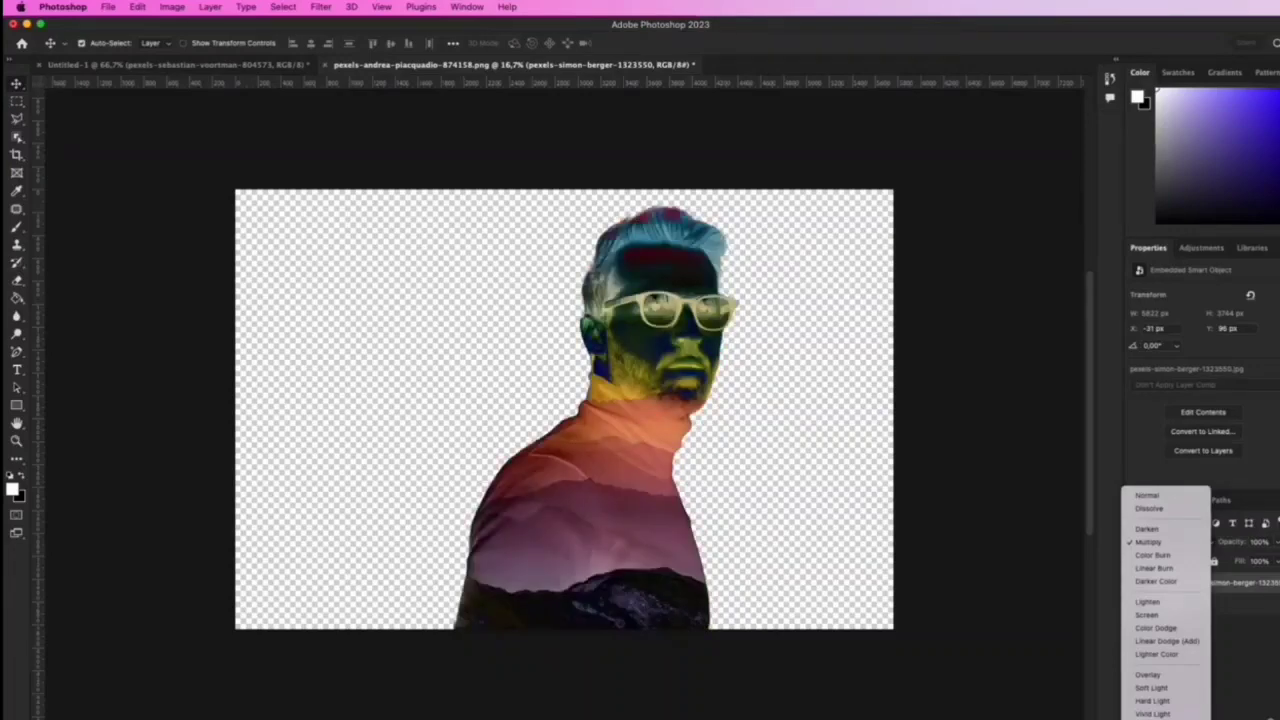
left_click(1179, 703)
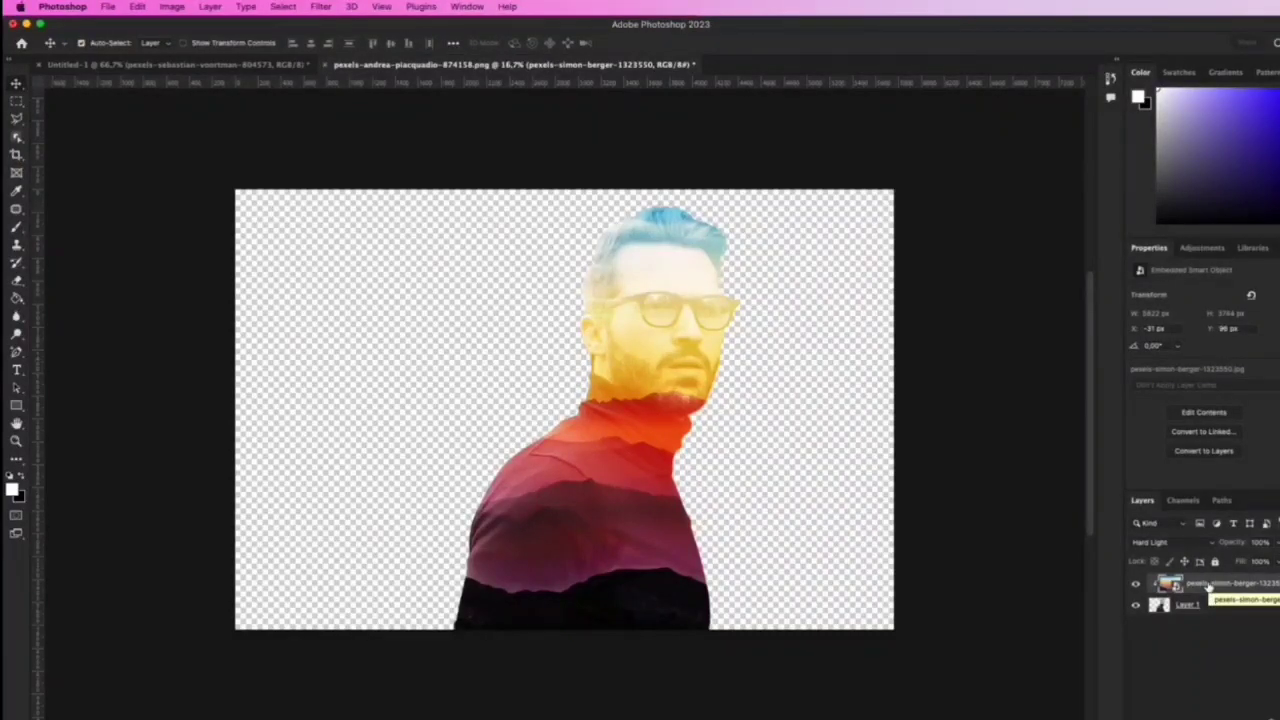
left_click(1277, 542)
left_click_drag(1277, 563, 1247, 565)
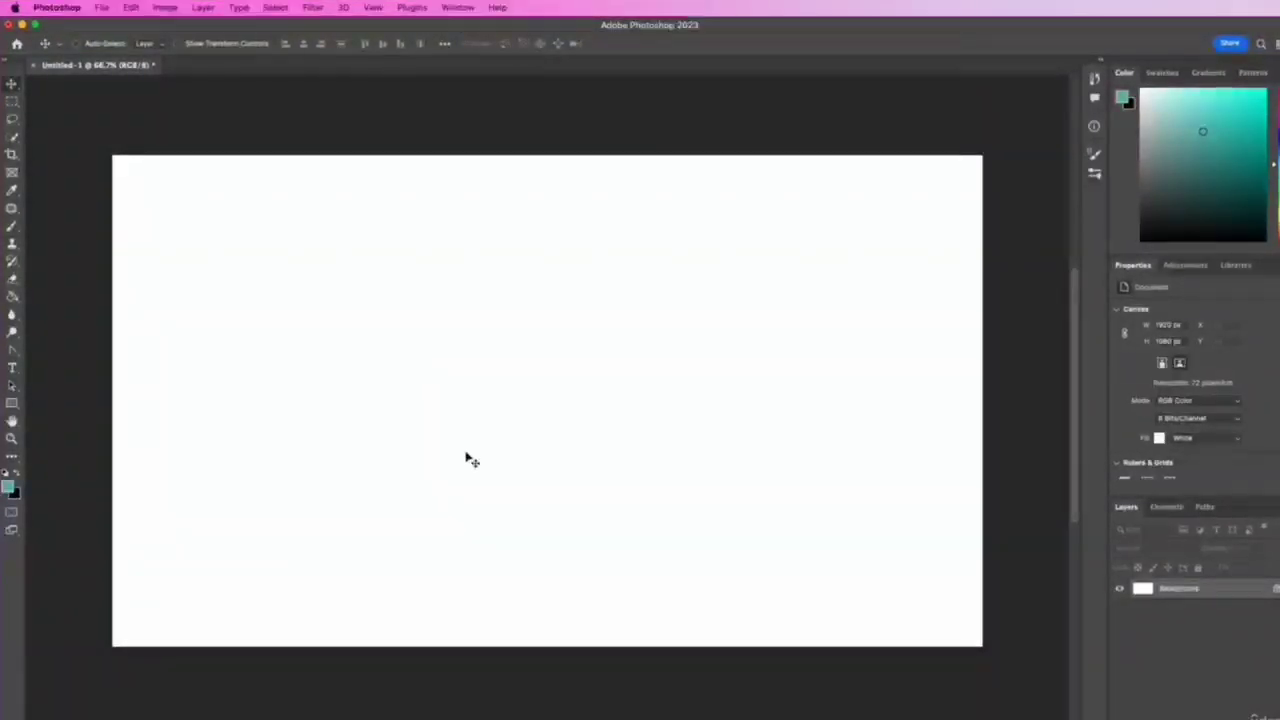
- Place the purple and orange striped photo from the "1 transform" folder into the blank Untitled-1 document at full canvas size
left_click(240, 717)
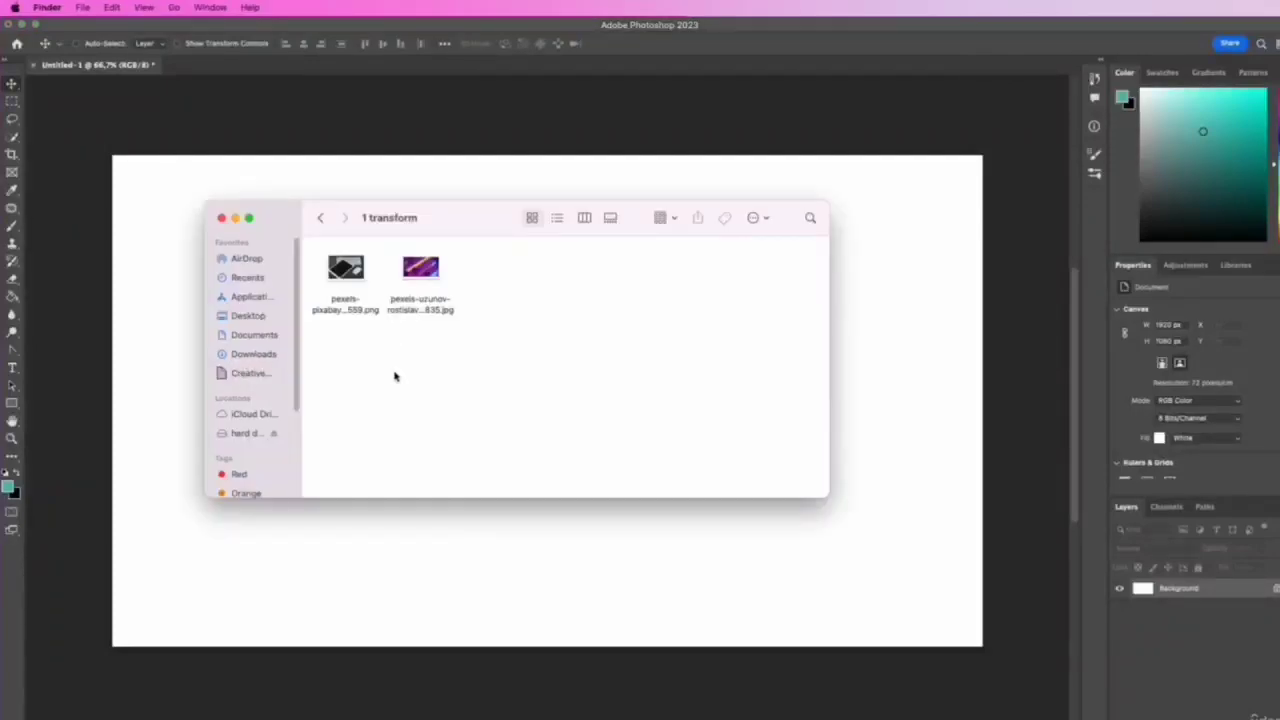
left_click_drag(420, 268, 335, 538)
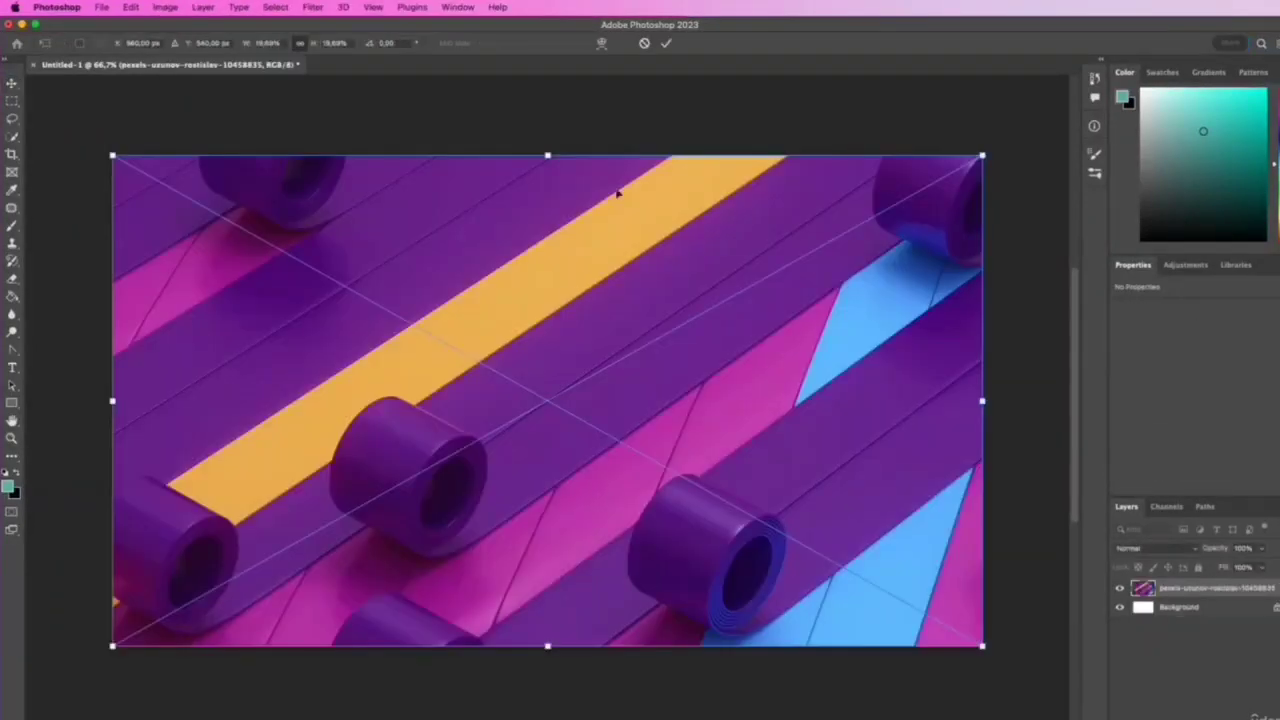
left_click(665, 43)
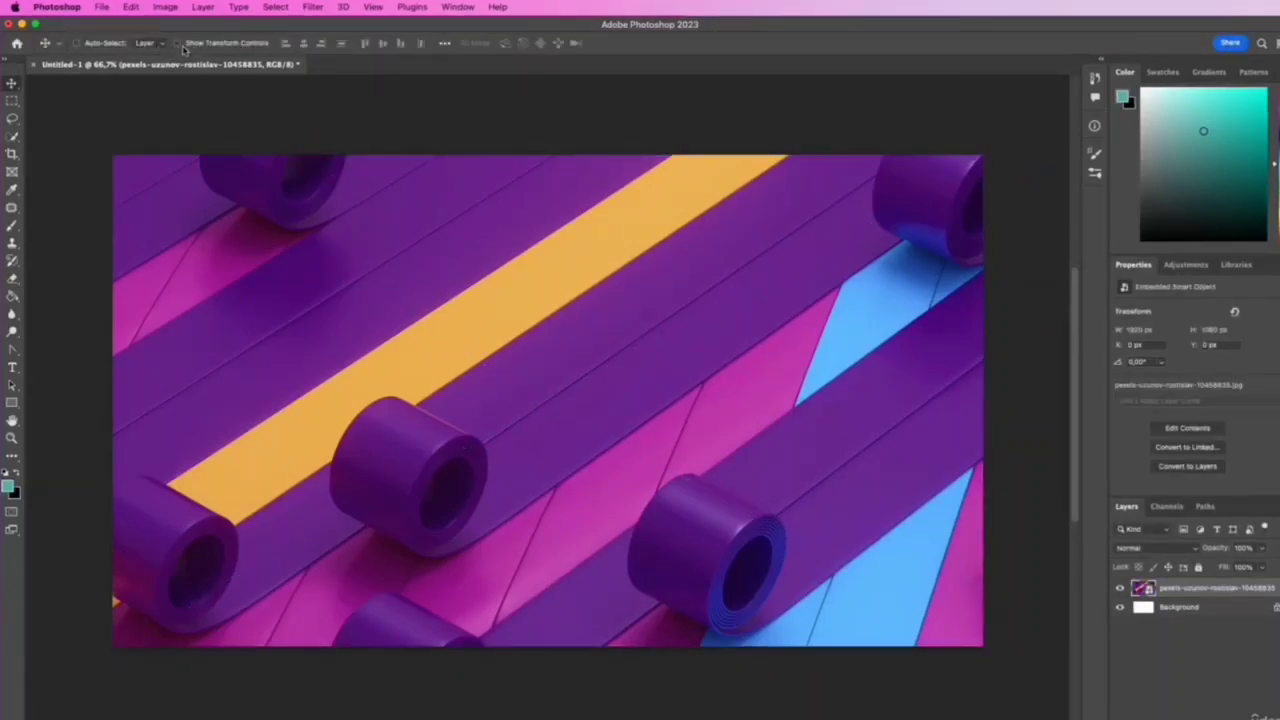
- Activate the Move tool and enable Show Transform Controls
key("b")
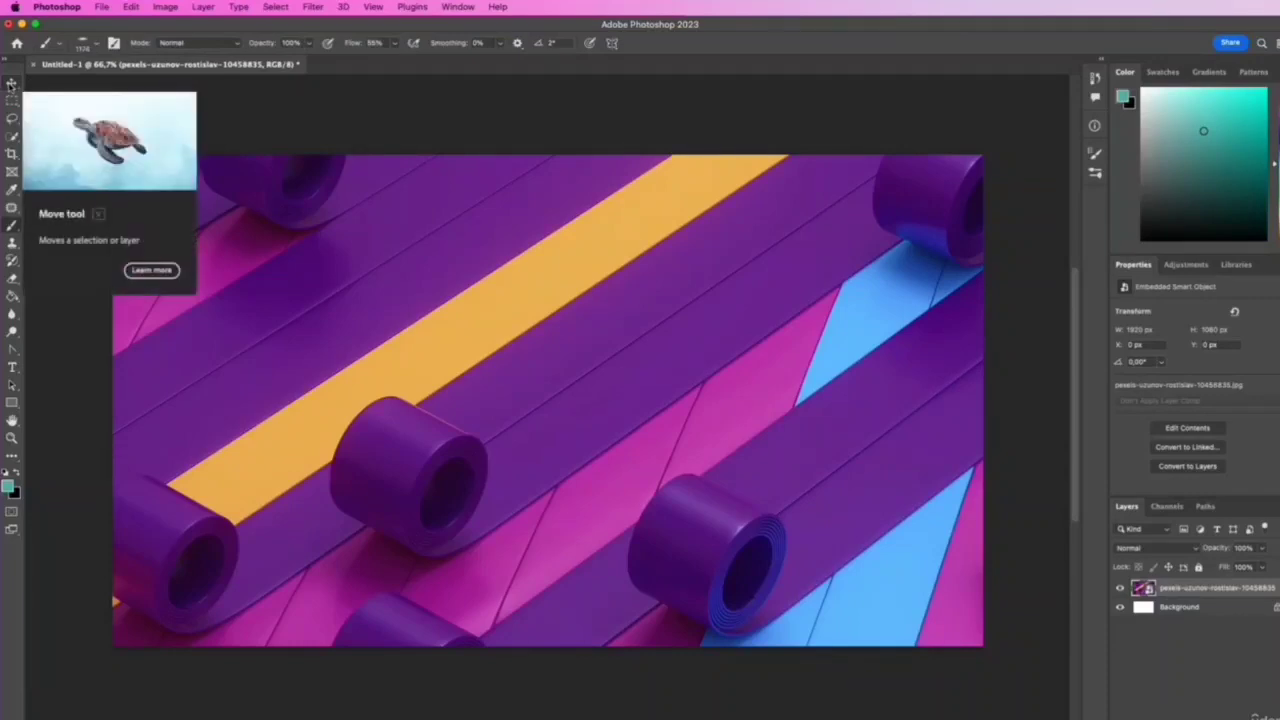
left_click(10, 86)
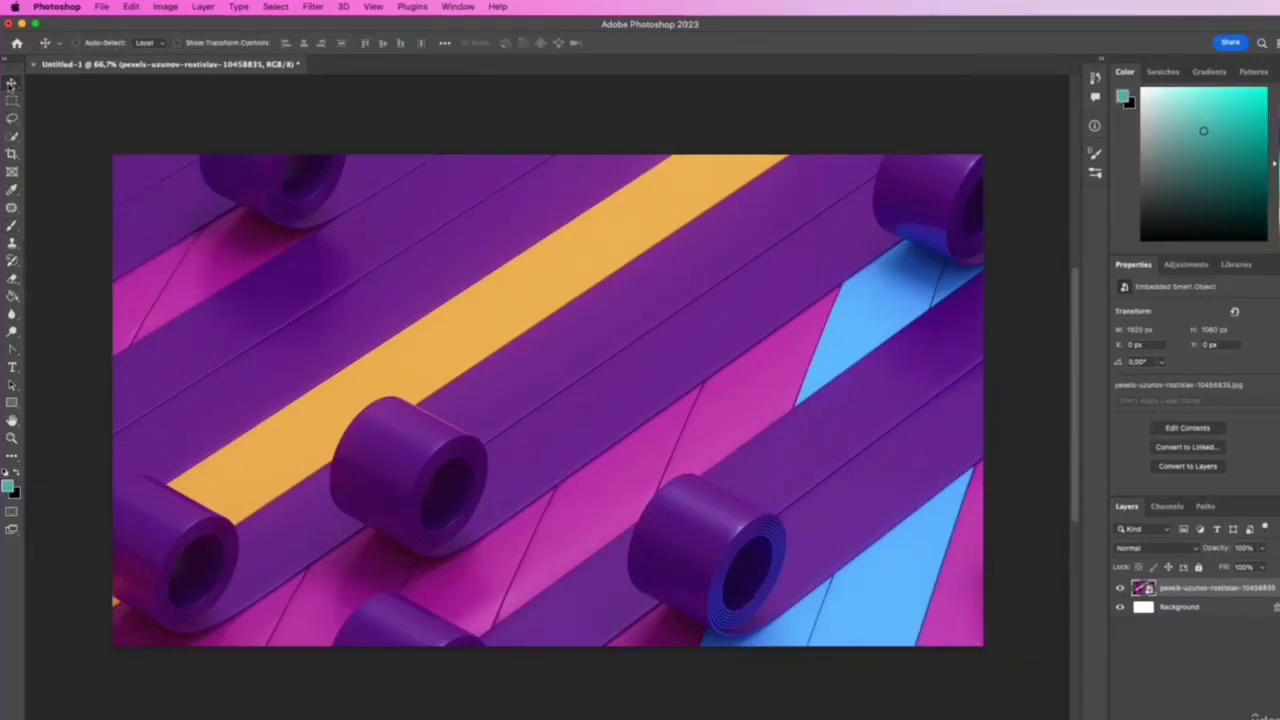
left_click(177, 43)
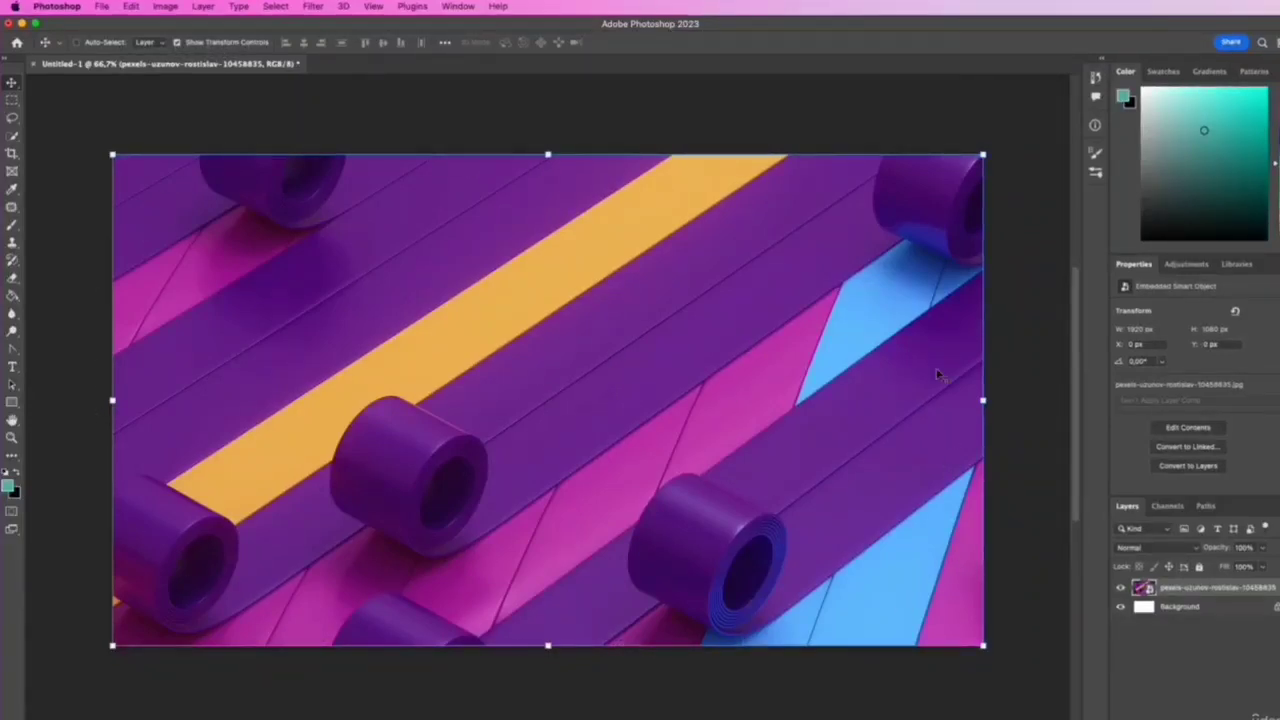
- Unlock the Background layer to turn it into a regular layer, and reselect the purple striped photo's layer
left_click(1179, 607)
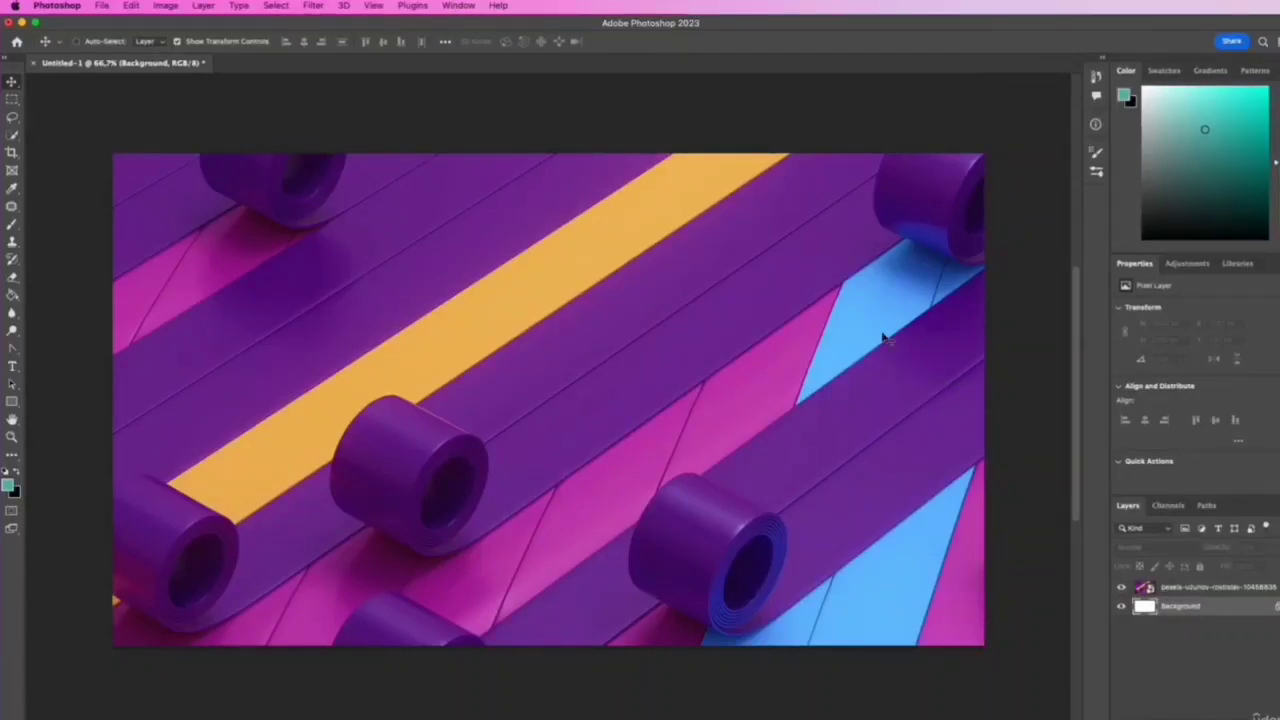
left_click(1276, 607)
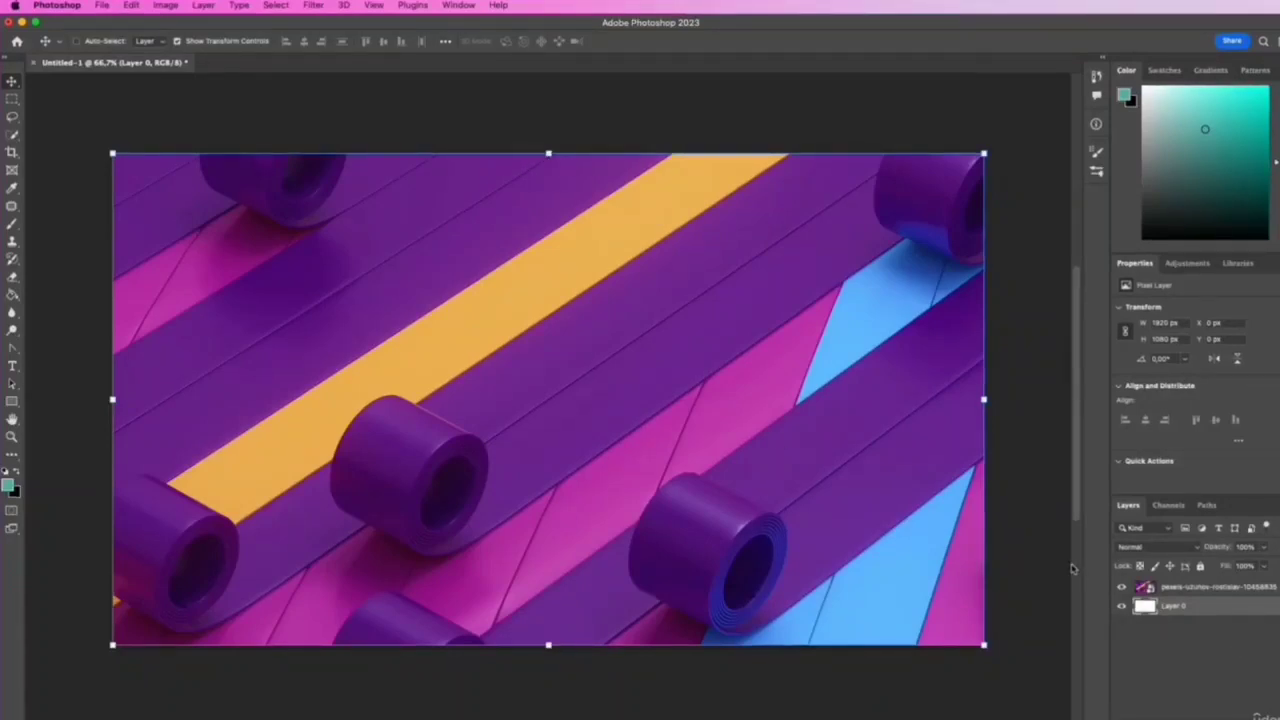
left_click(1197, 588)
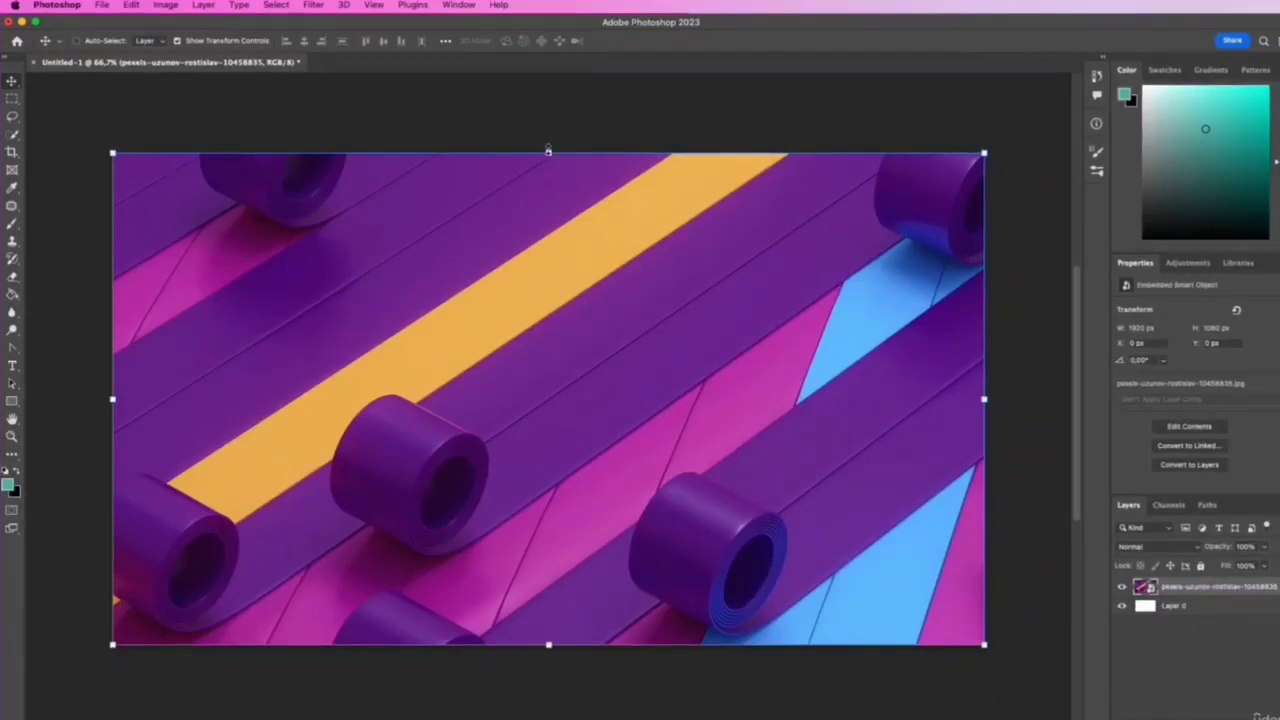
- Try squashing the purple striped photo from its upper edge to about 1005 px high, and revert to the Make Layer state in History
left_click_drag(549, 153, 602, 161)
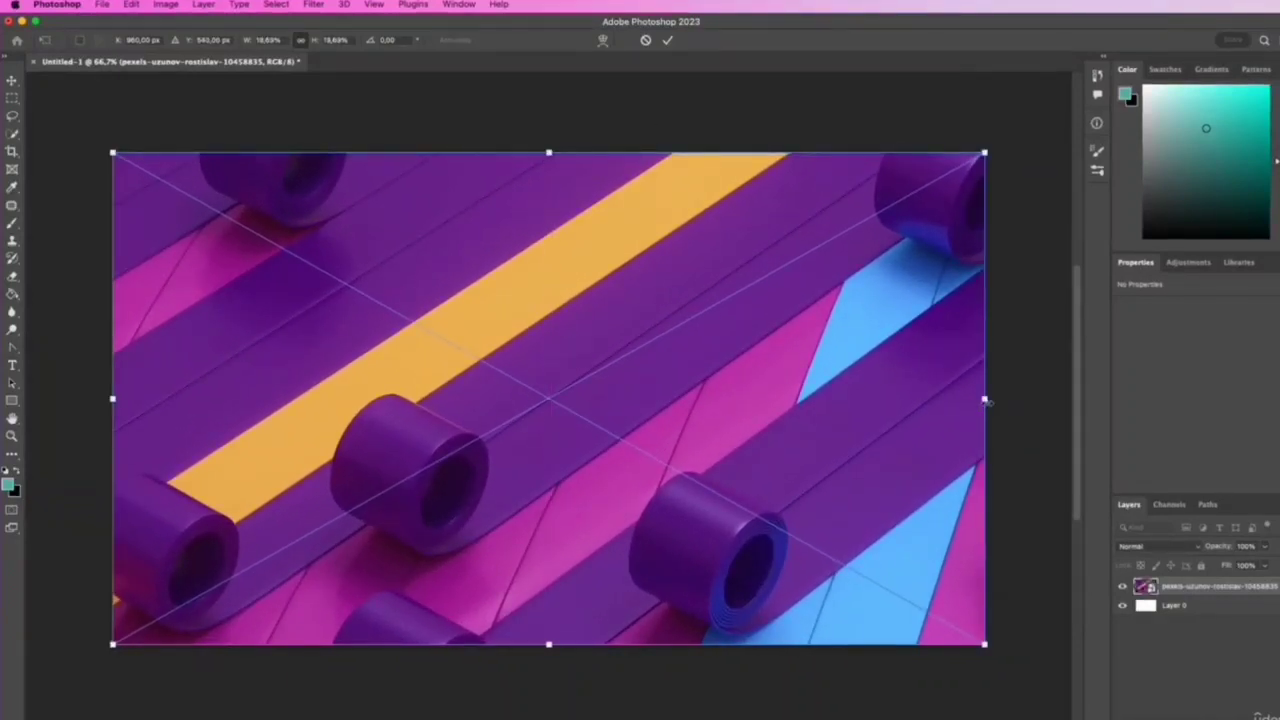
mouse_move(986, 399)
left_mouse_down()
mouse_move(603, 398)
mouse_move(937, 417)
mouse_move(600, 415)
mouse_move(669, 426)
mouse_move(646, 412)
mouse_move(527, 436)
mouse_move(1014, 400)
mouse_move(943, 410)
mouse_move(986, 400)
left_mouse_up()
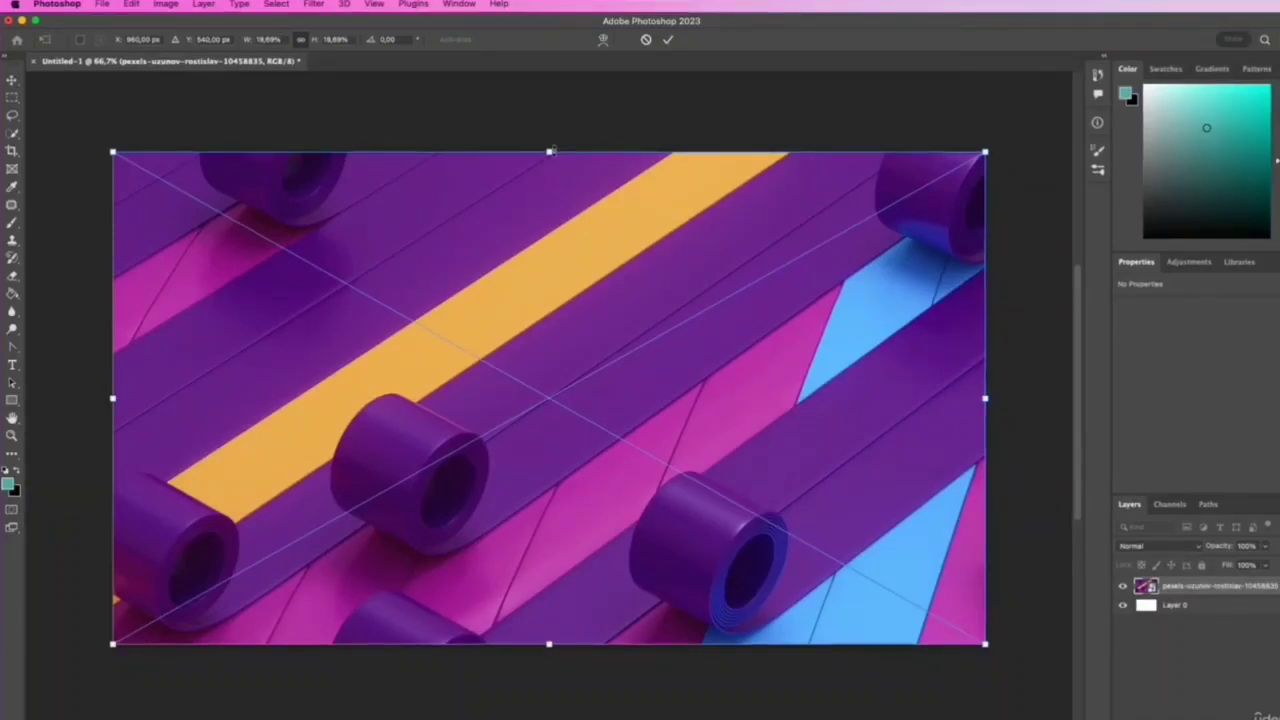
left_click_drag(549, 152, 632, 153)
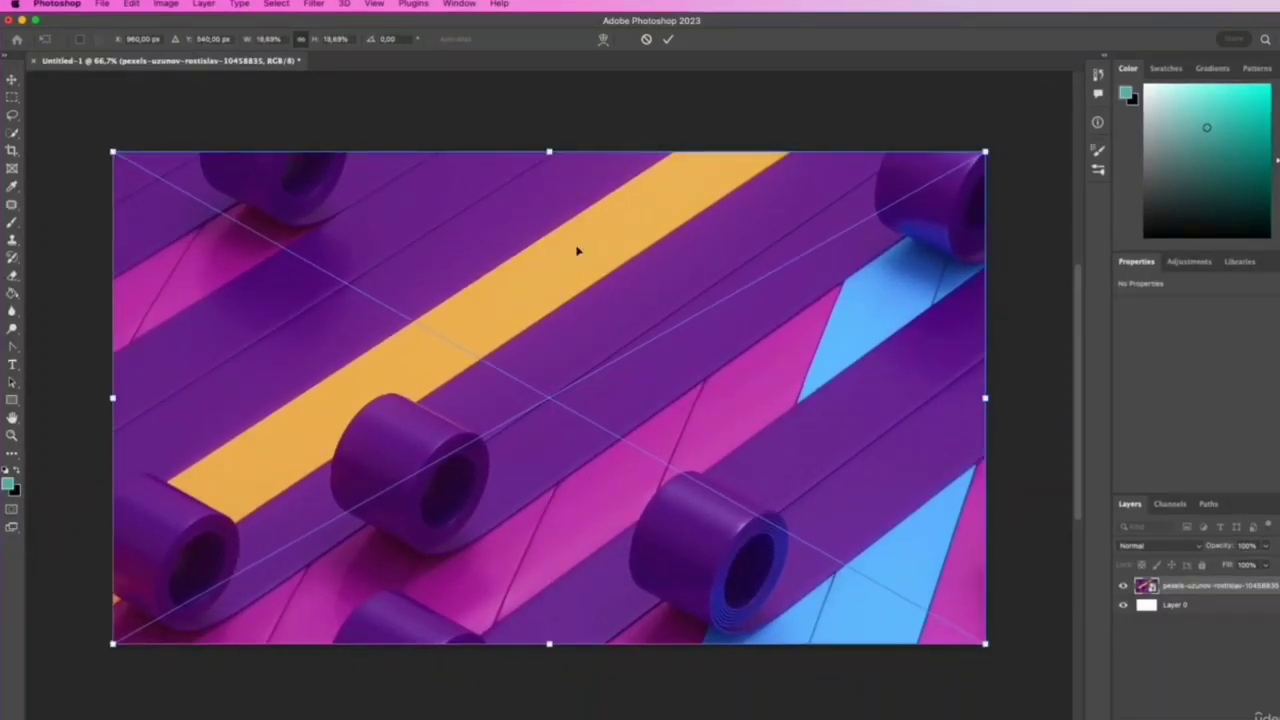
left_click_drag(549, 152, 600, 185)
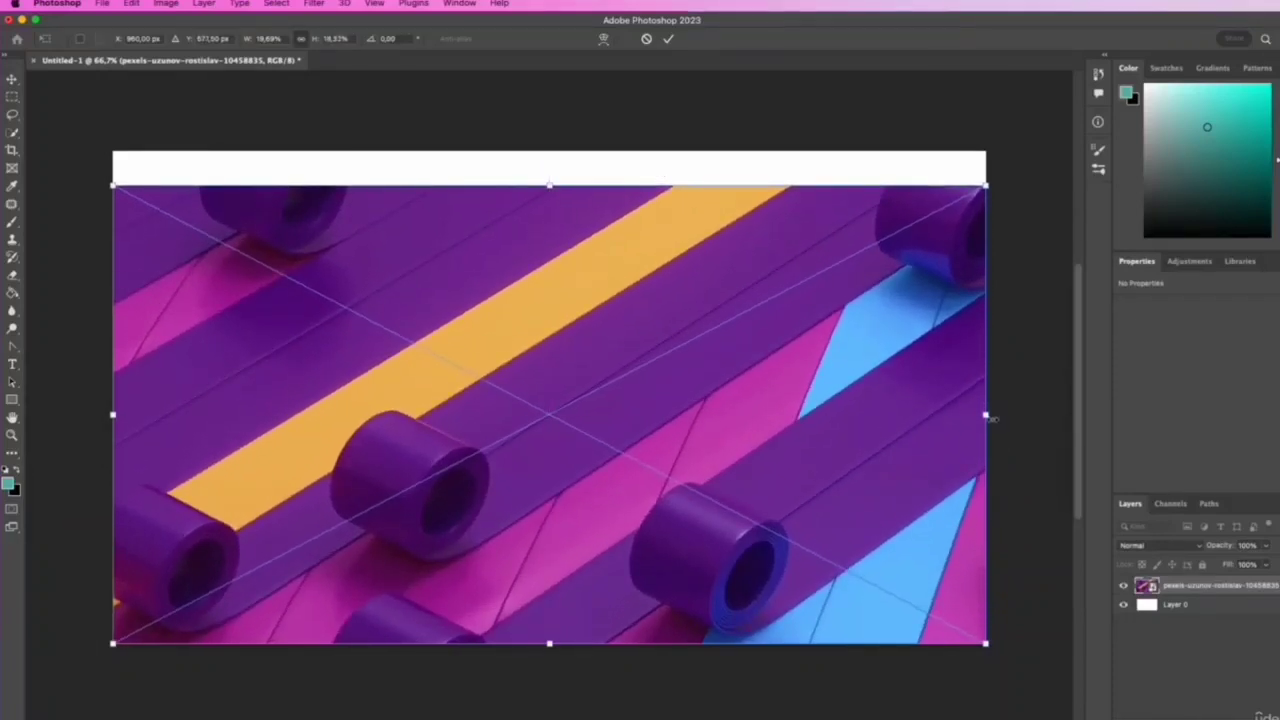
left_click_drag(986, 414, 1015, 432)
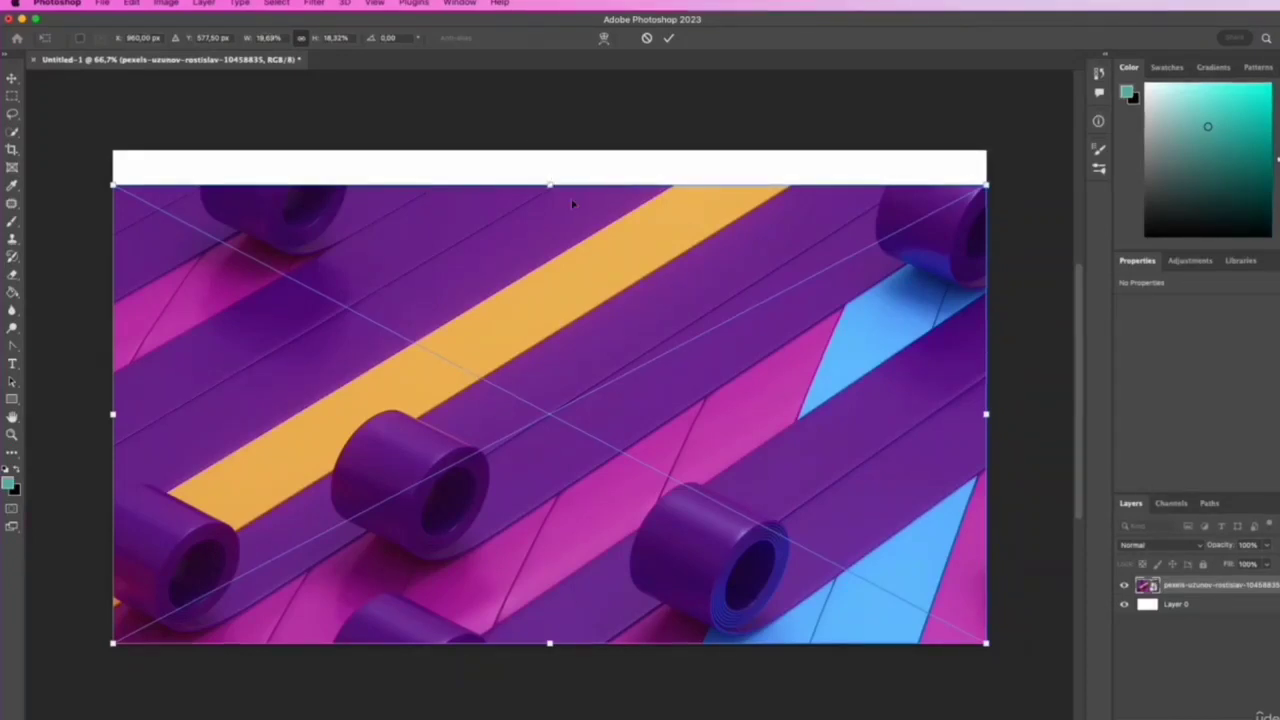
left_click(669, 39)
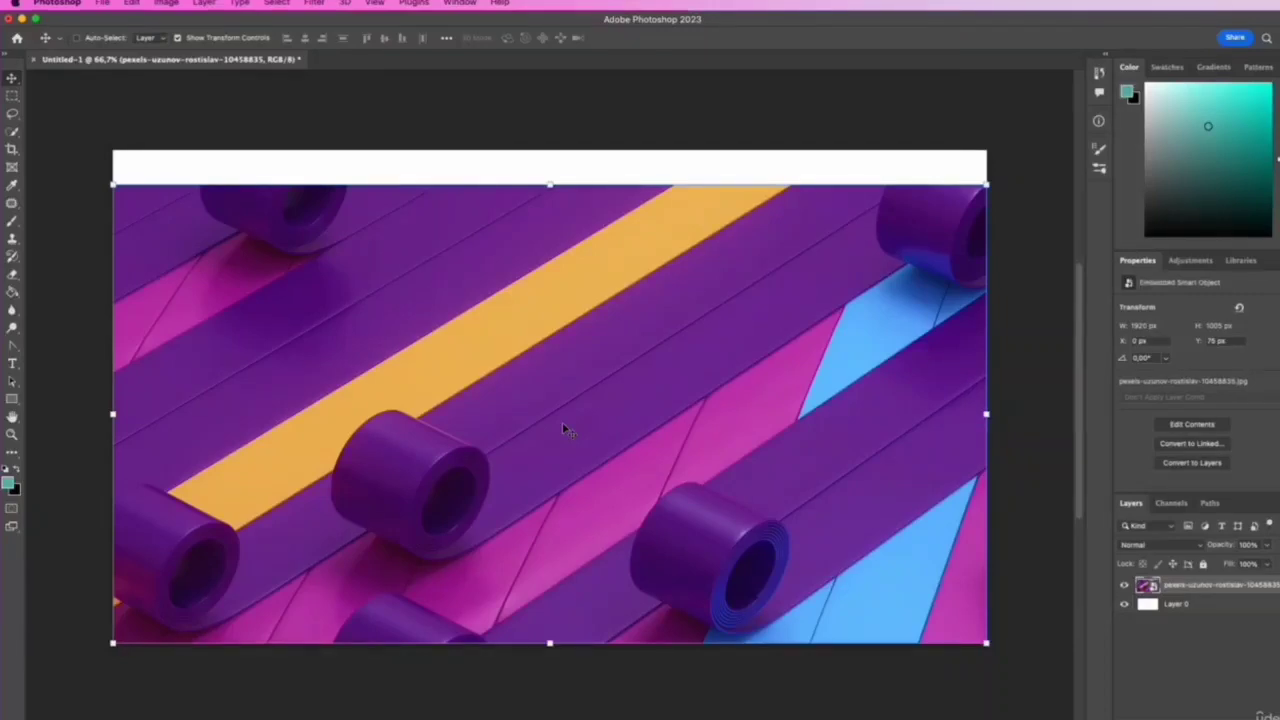
left_click(1100, 76)
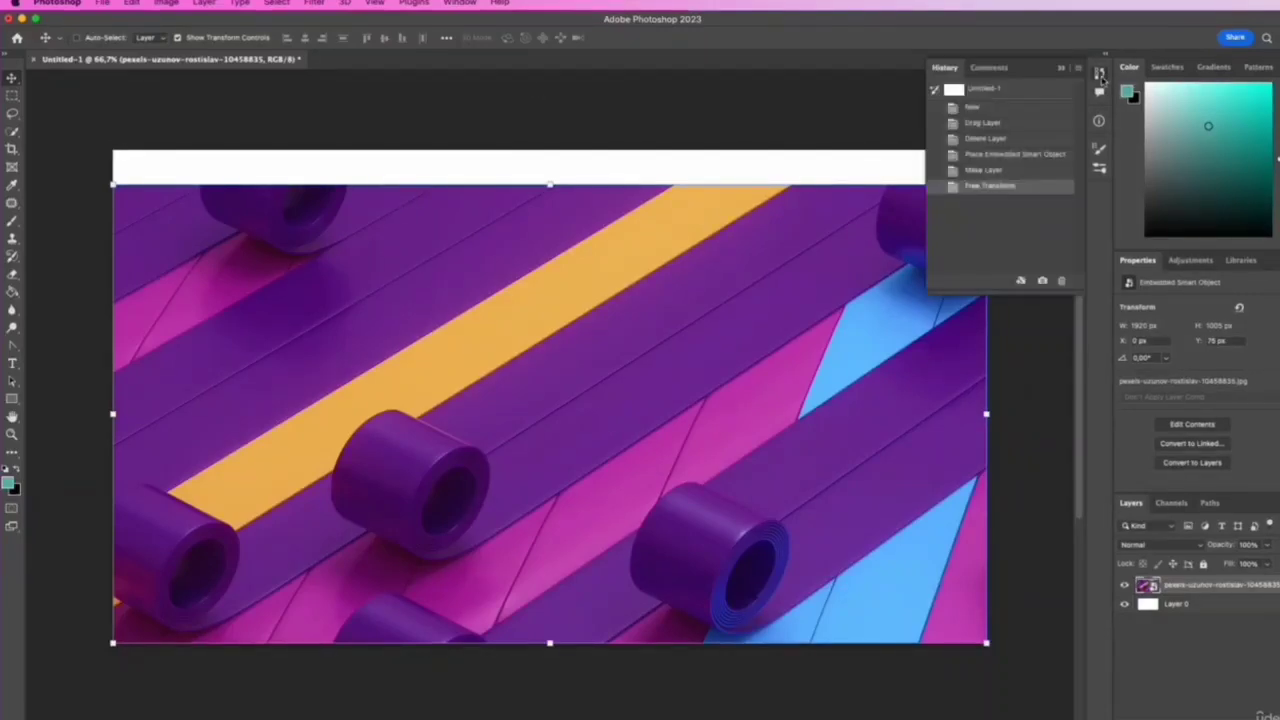
left_click(998, 171)
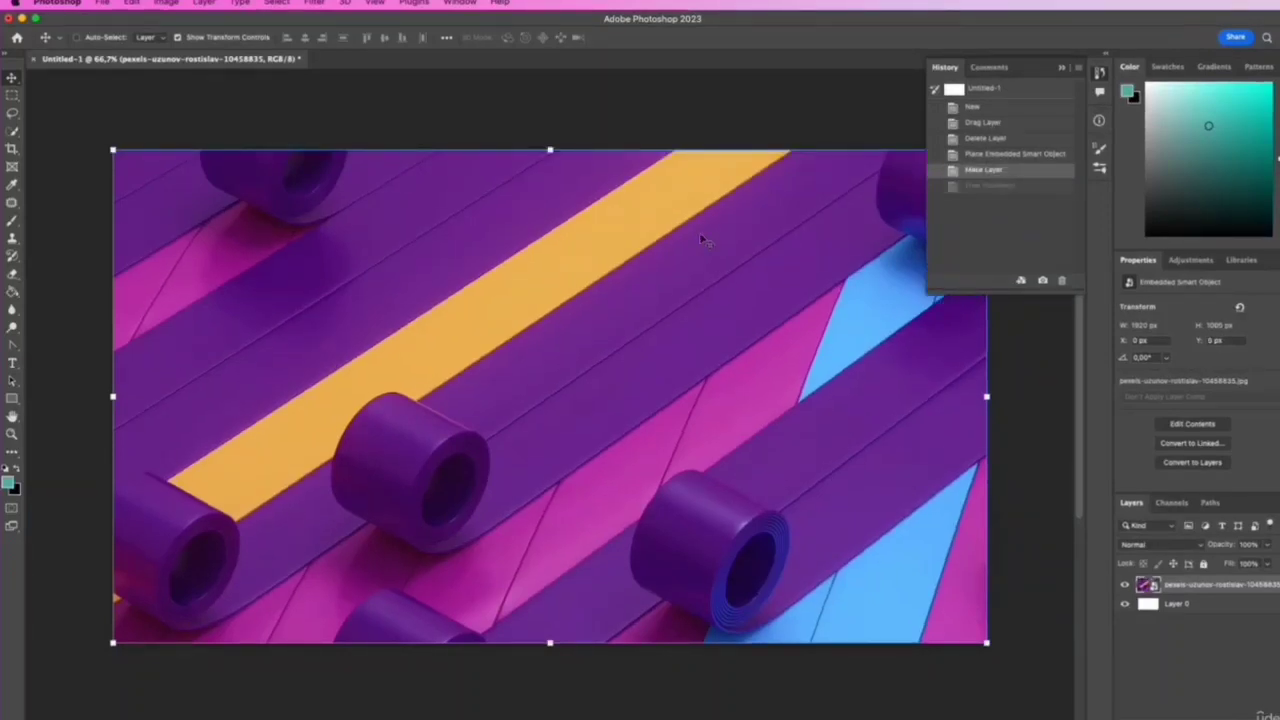
- Step back in History to the Place Embedded Smart Object state and return to the Make Layer state
left_click(1008, 155)
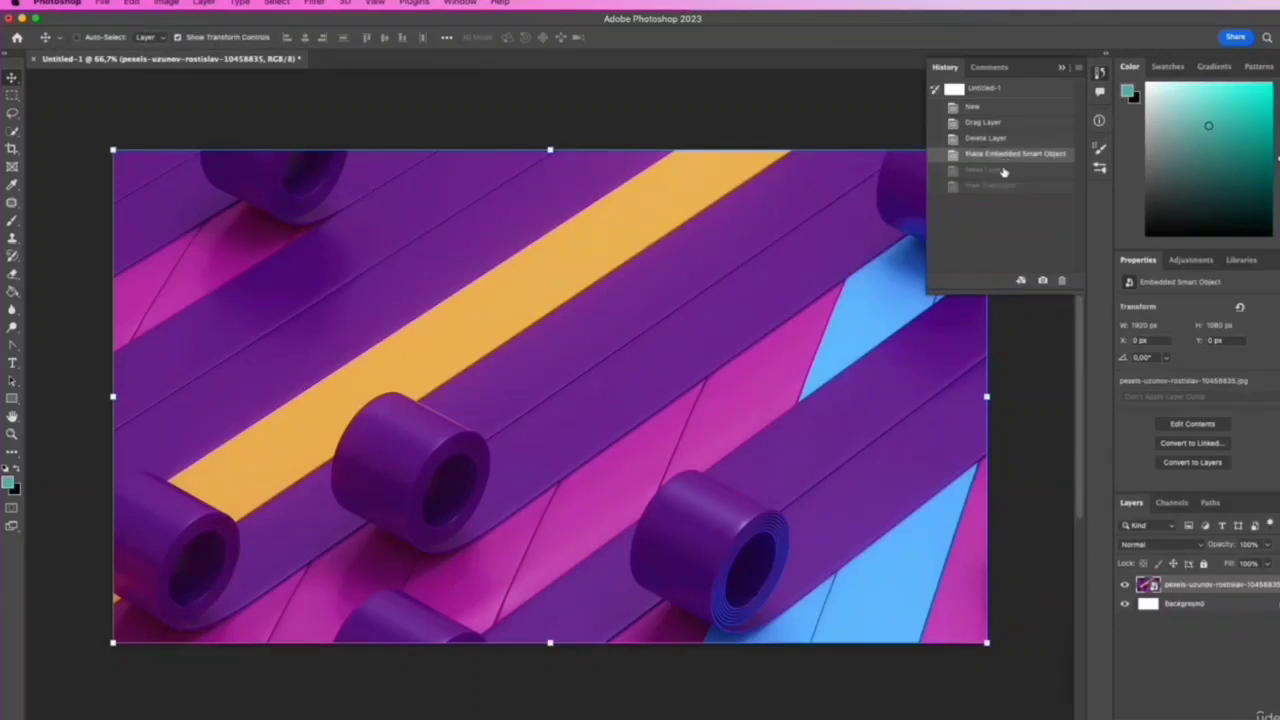
left_click(1003, 171)
left_click(1012, 157)
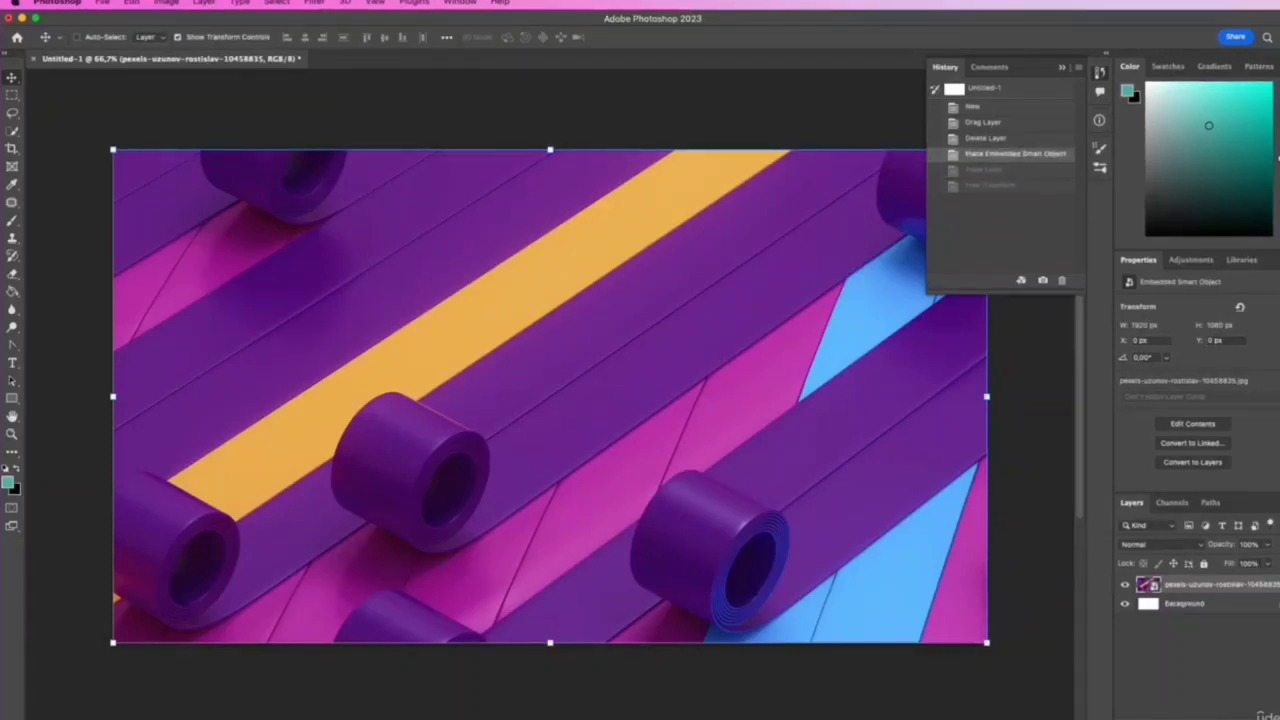
left_click(985, 171)
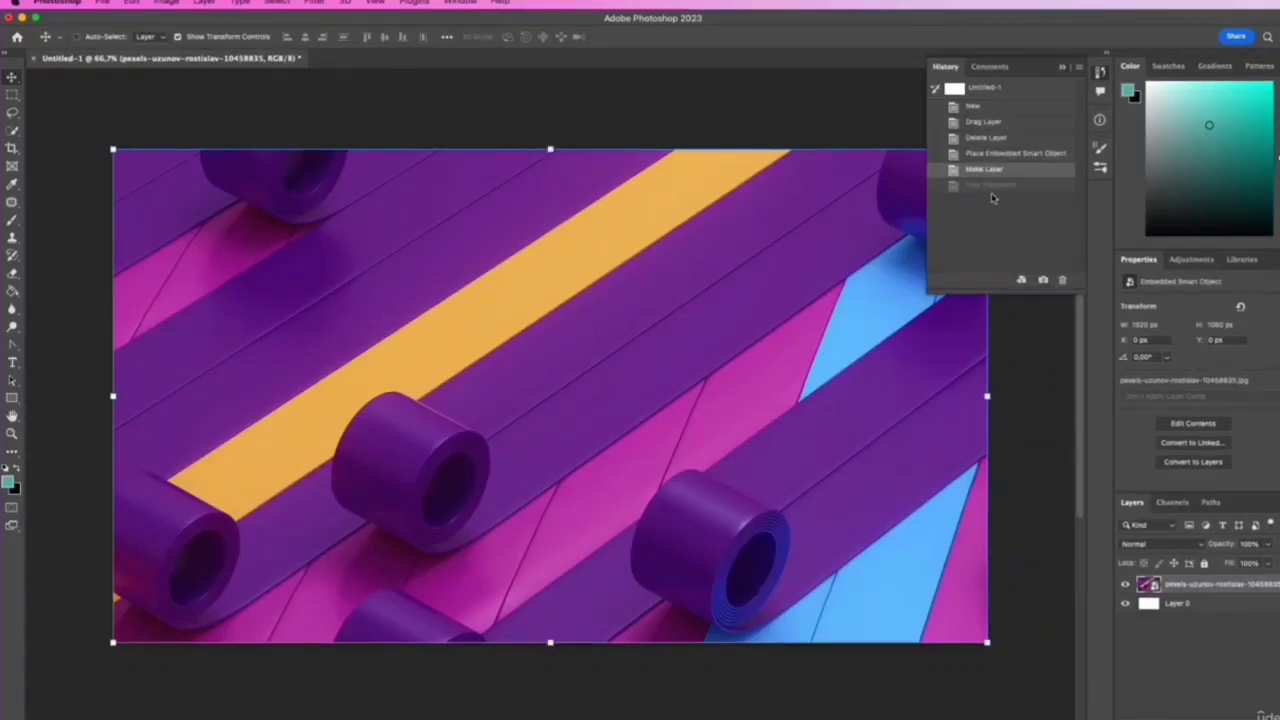
- Step back through History to the New state, jump forward to Free Transform, restore the Make Layer state, and collapse the History panel
left_click(988, 137)
left_click(988, 122)
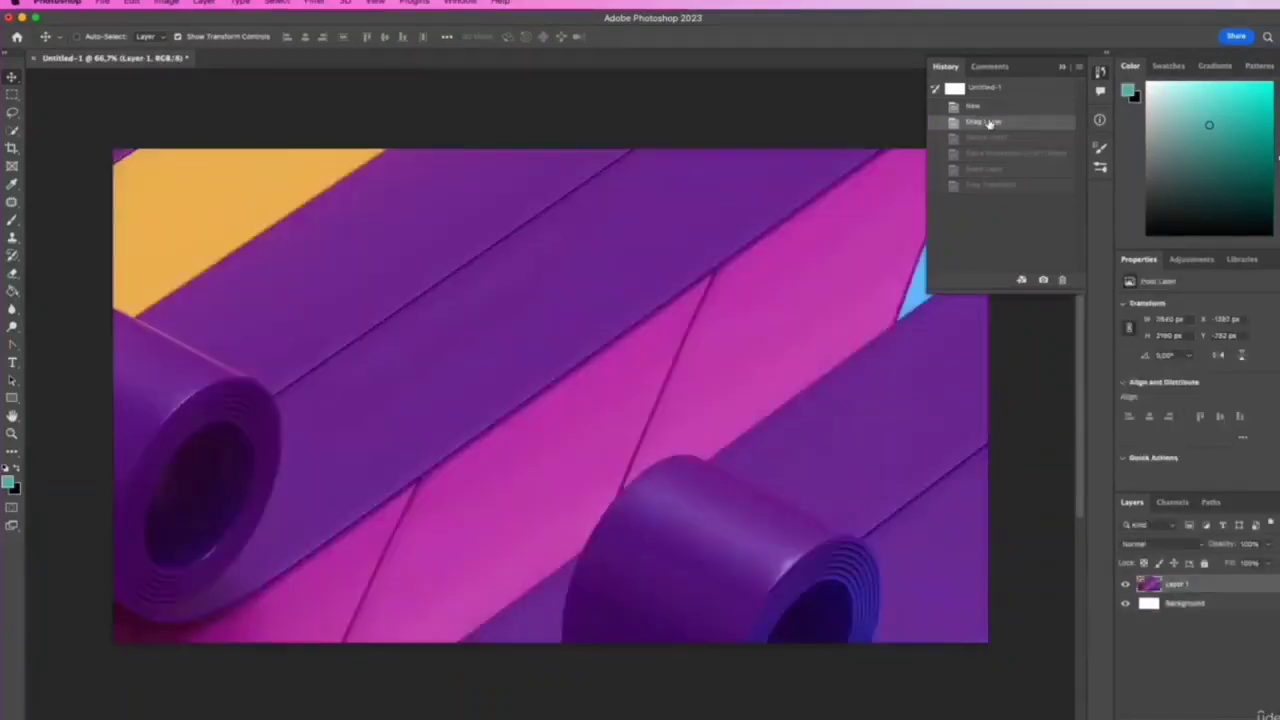
left_click(993, 107)
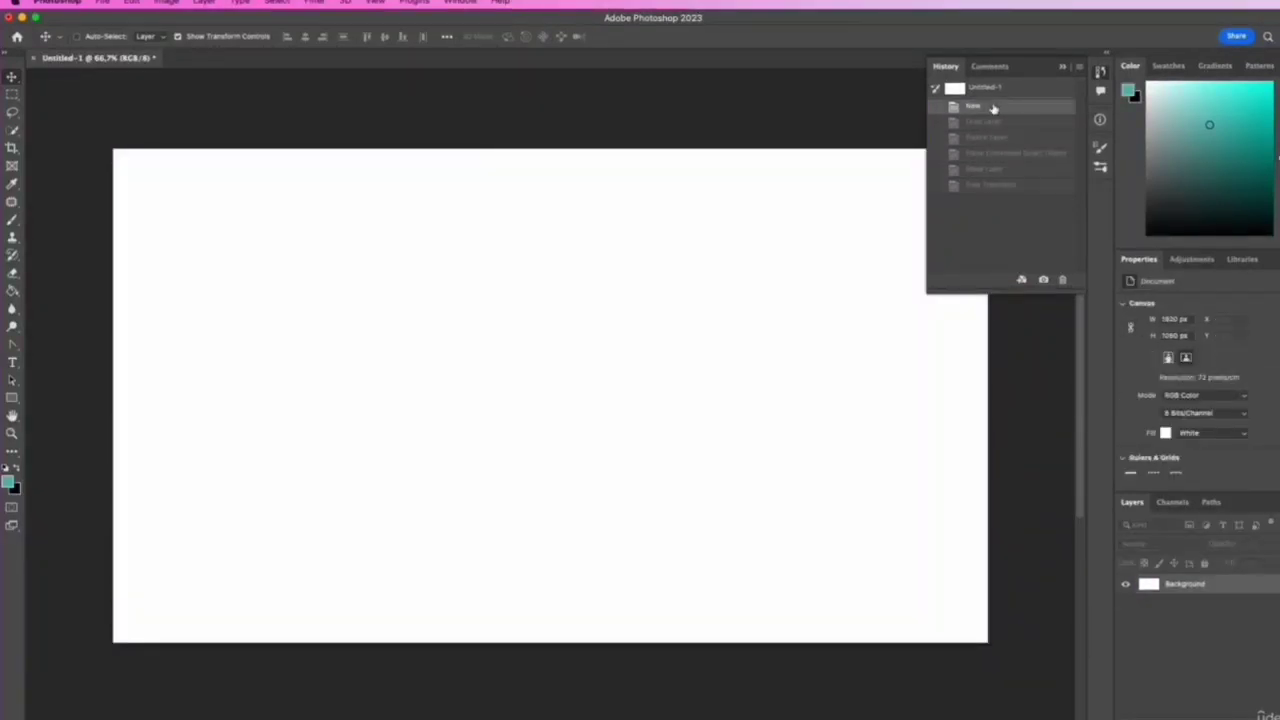
left_click(1003, 185)
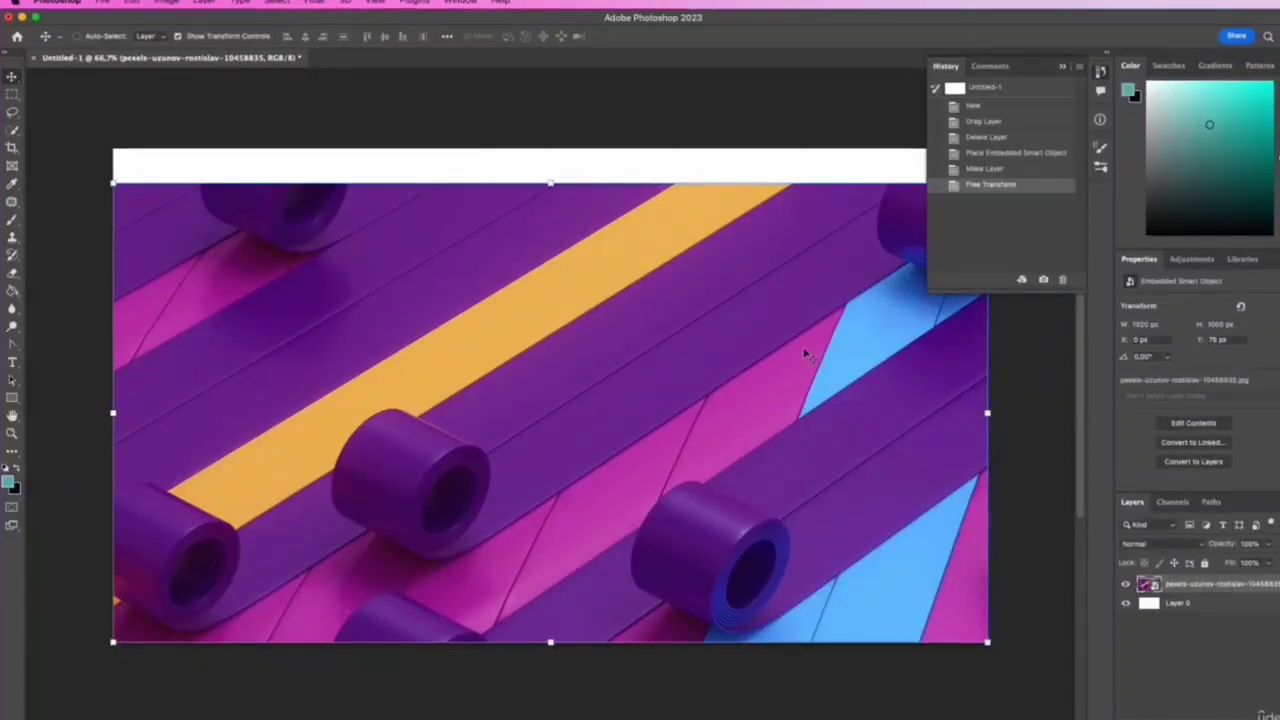
left_click(1011, 170)
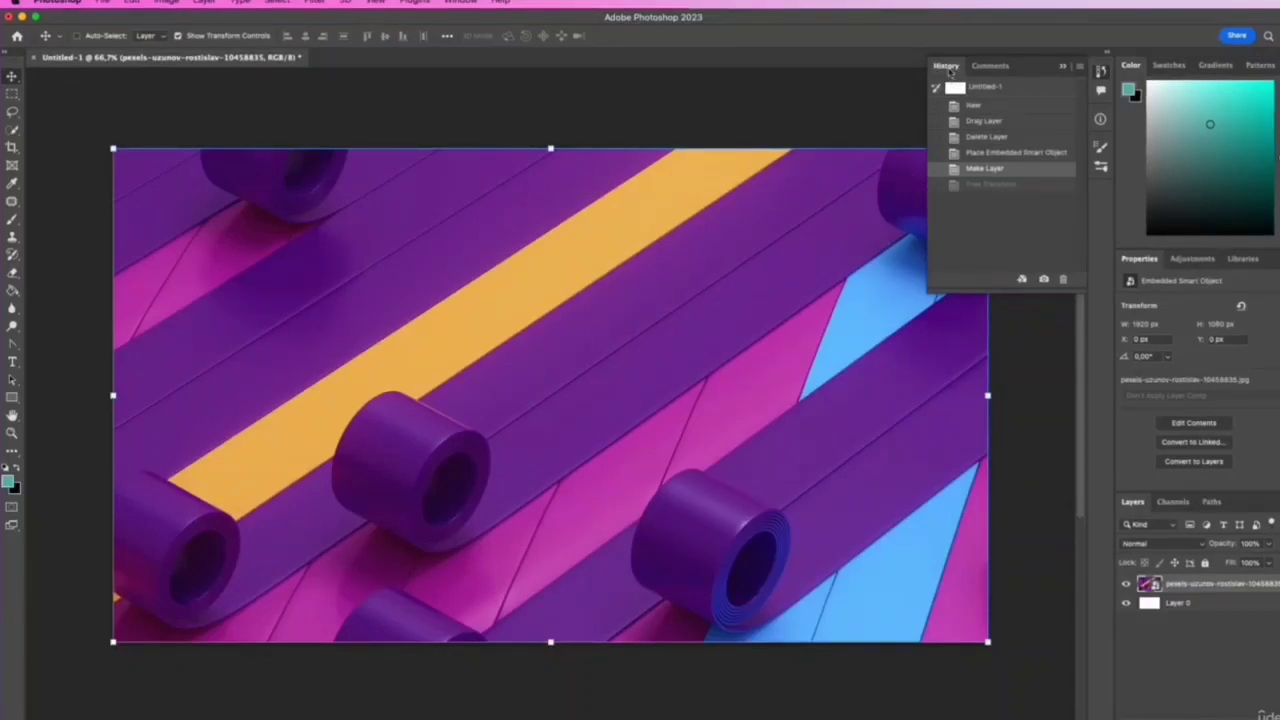
left_click(1064, 70)
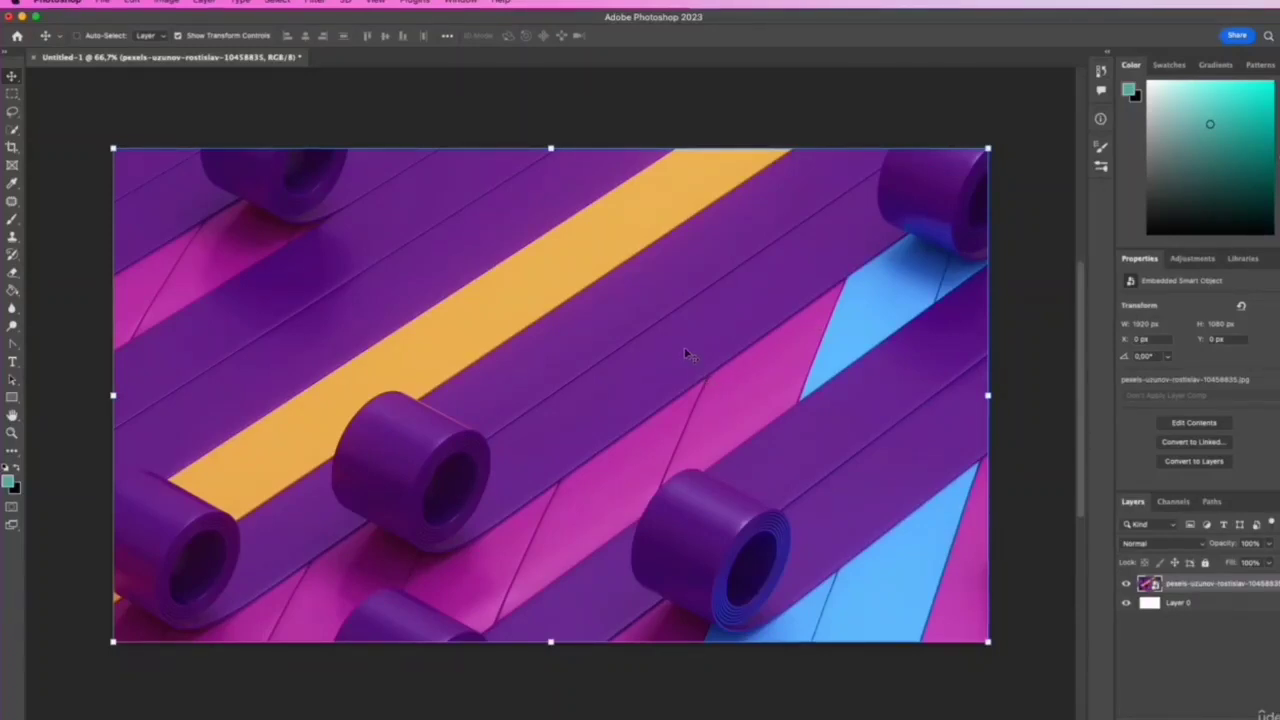
- Start a free transform on the purple striped photo and use Scale to enlarge it slightly to about 19.77% from its upper edge
left_click(551, 147)
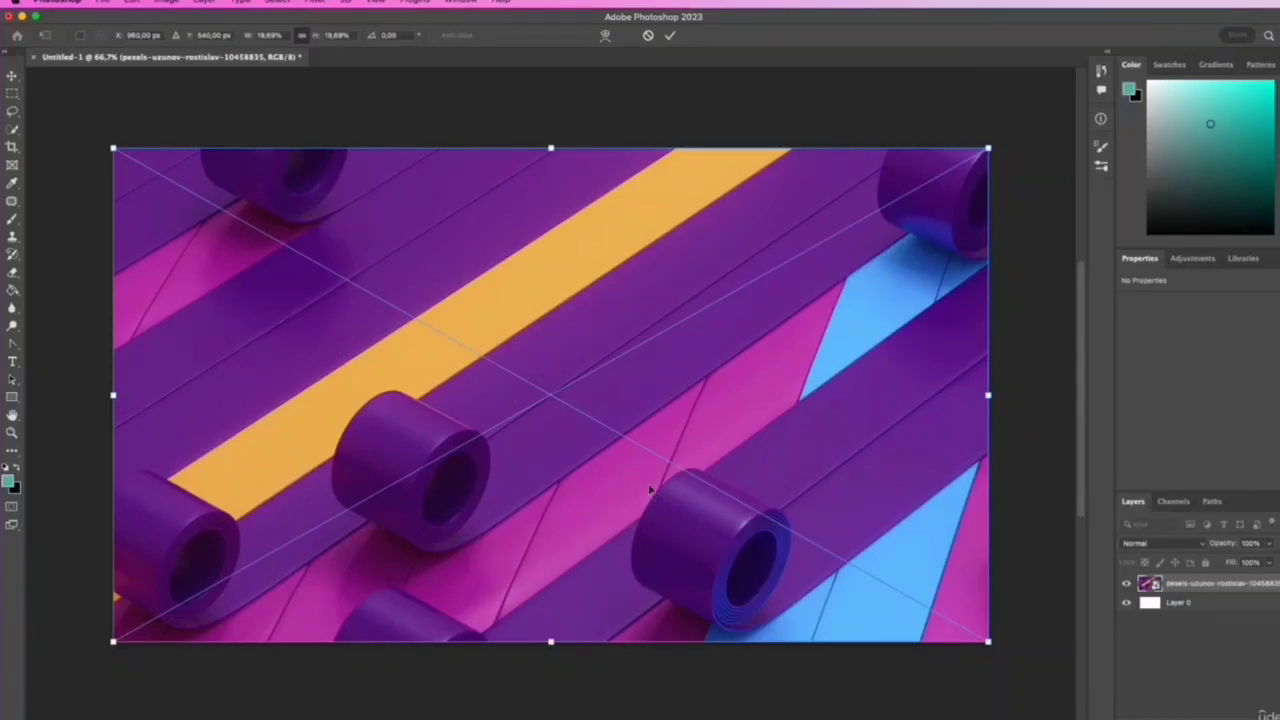
right_click(543, 284)
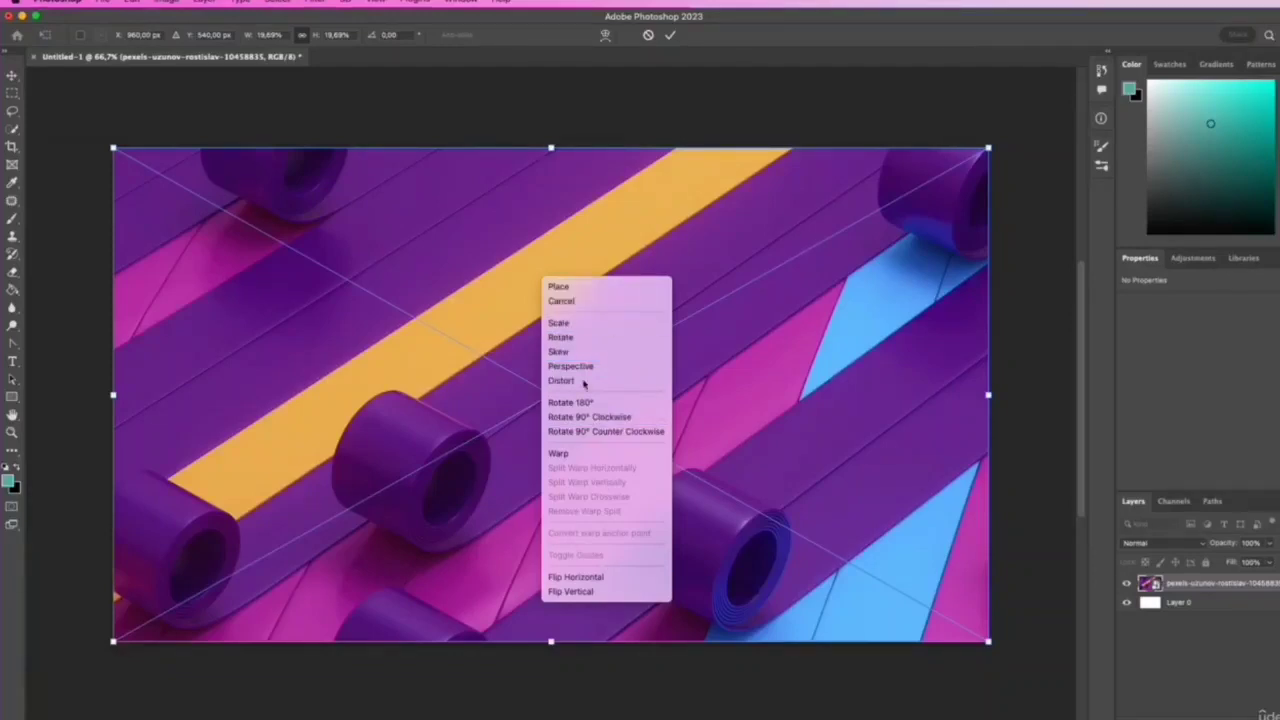
left_click(579, 325)
mouse_move(552, 148)
left_mouse_down()
mouse_move(560, 191)
mouse_move(576, 143)
left_mouse_up()
- Rotate the photo about 17.6° clockwise with the Rotate transform and apply it
right_click(620, 292)
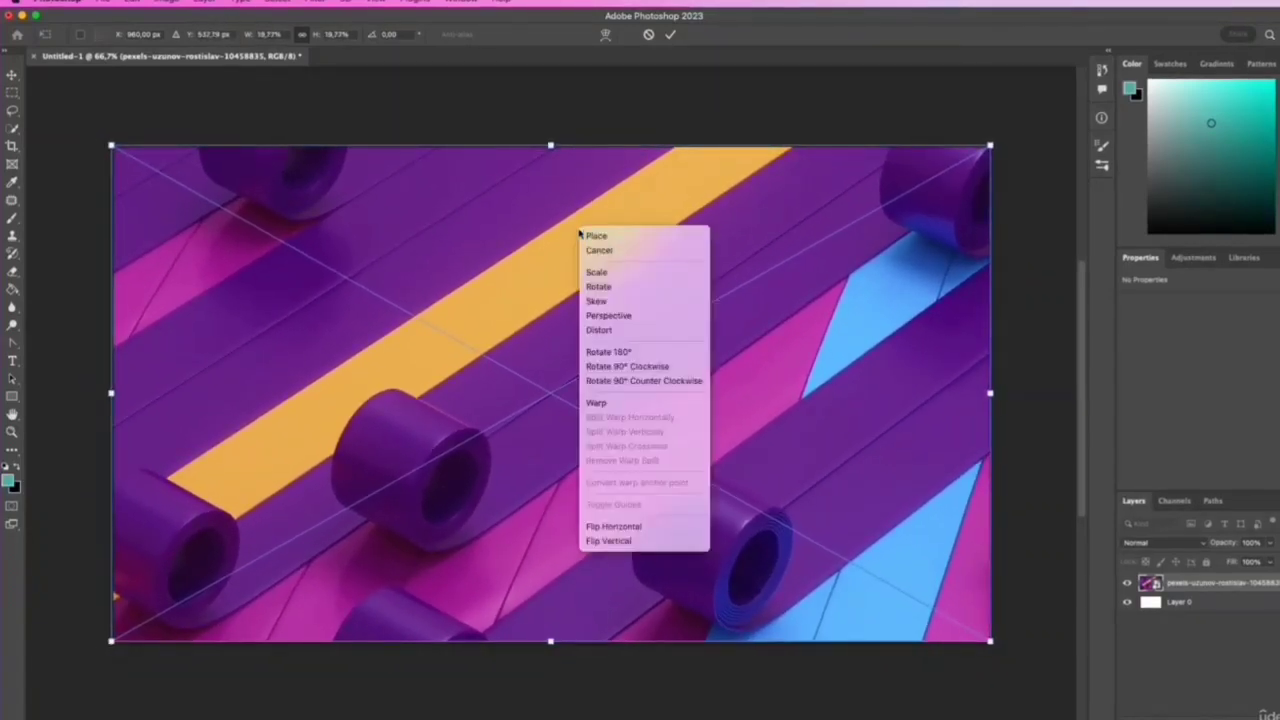
left_click(594, 287)
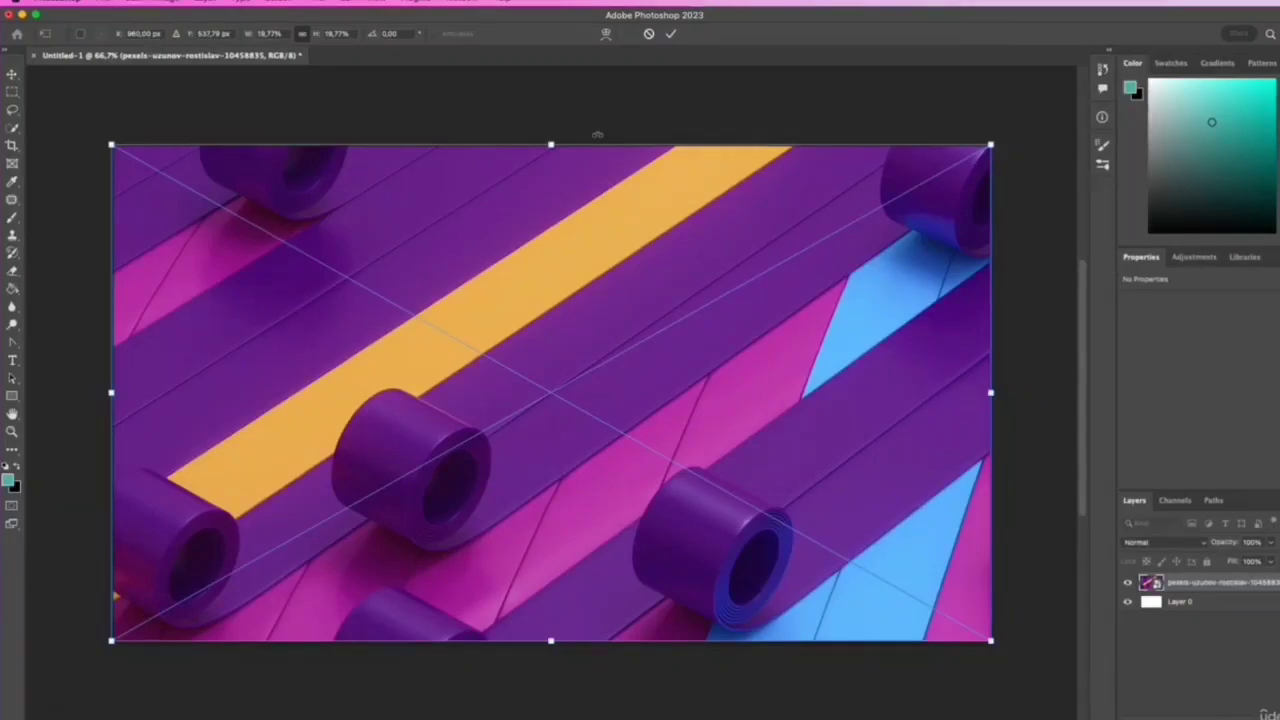
left_click_drag(597, 134, 634, 171)
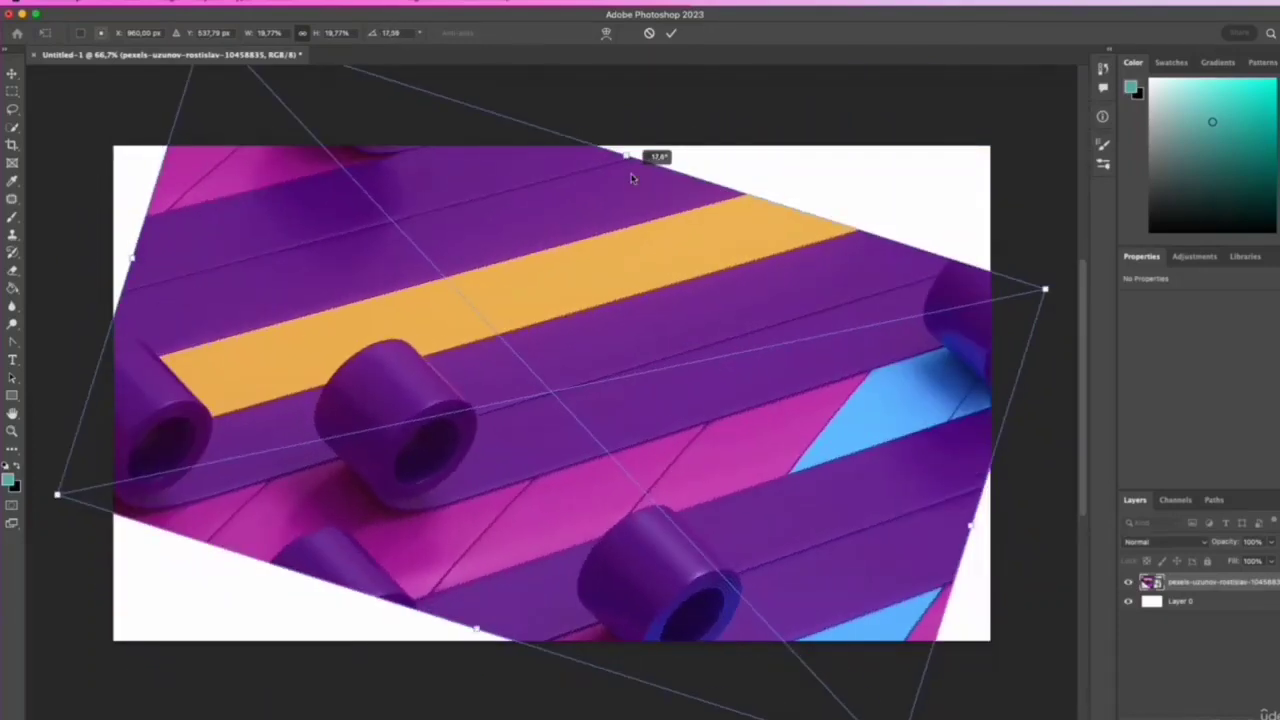
left_click(671, 33)
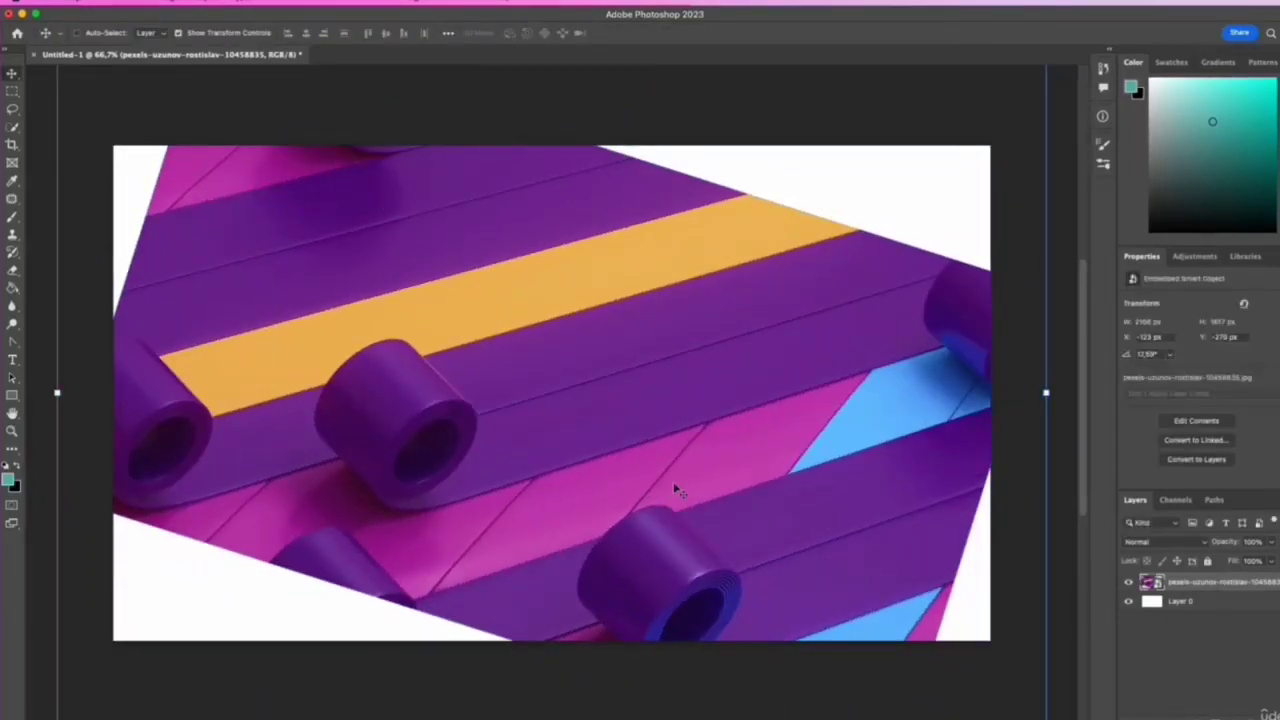
- Compare the Make Layer and Free Transform states in History, then undo the photo's rotation
left_click(1103, 68)
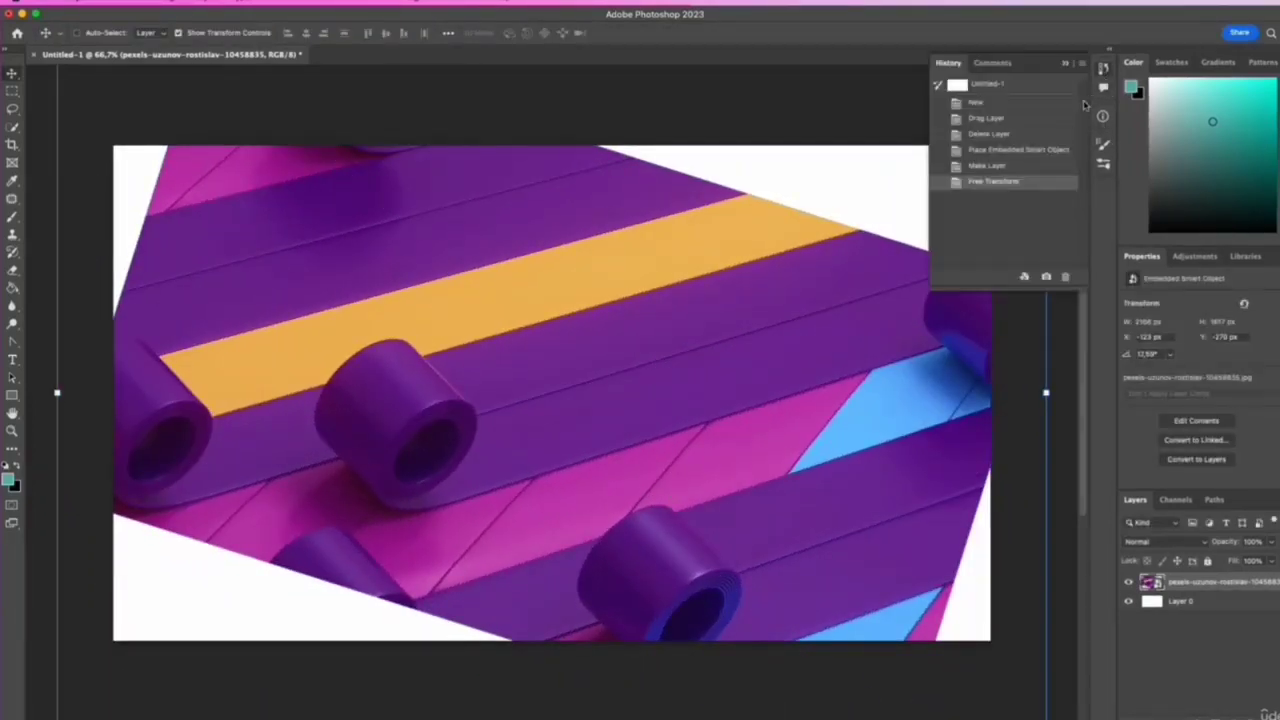
left_click(1001, 167)
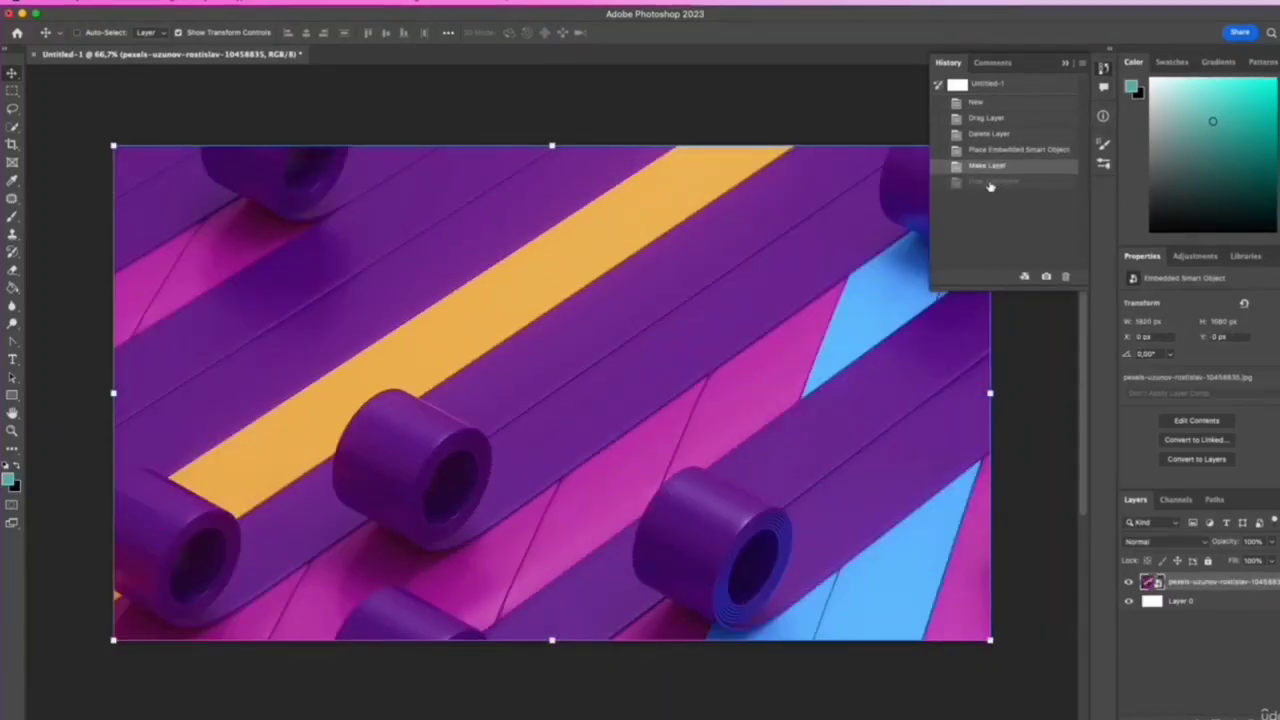
left_click(1021, 184)
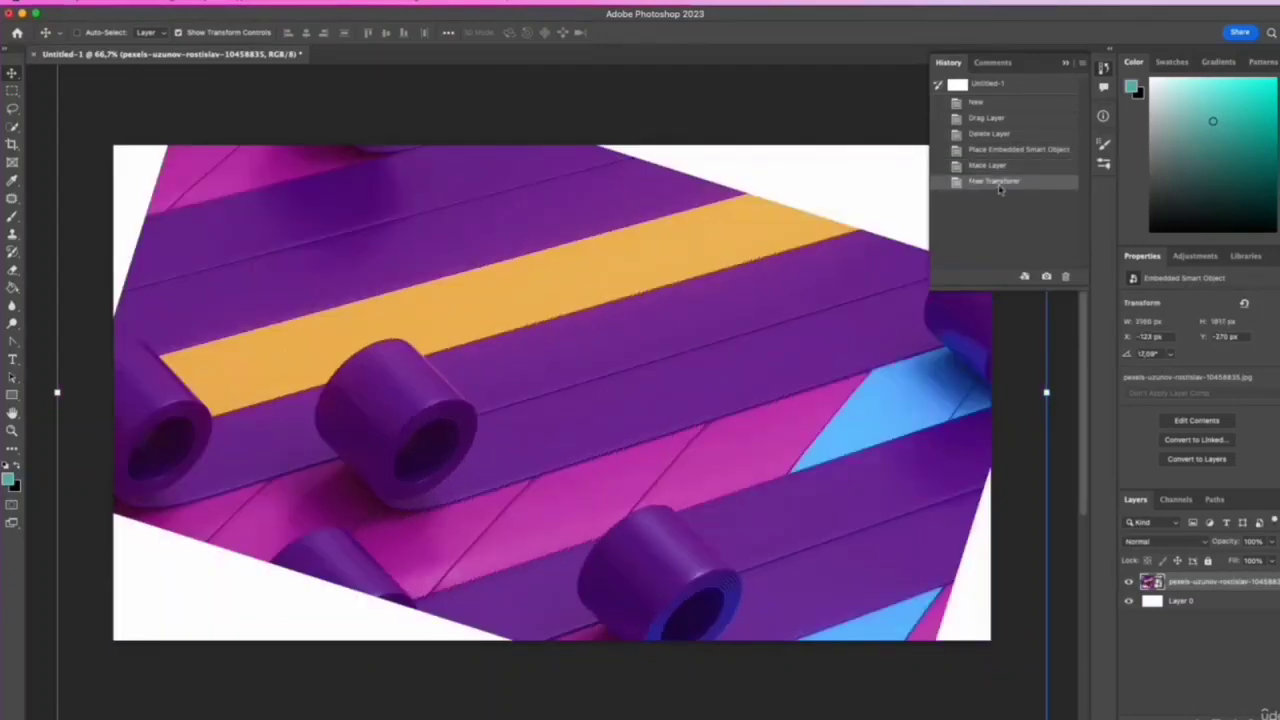
left_click(1065, 63)
key("super+z")
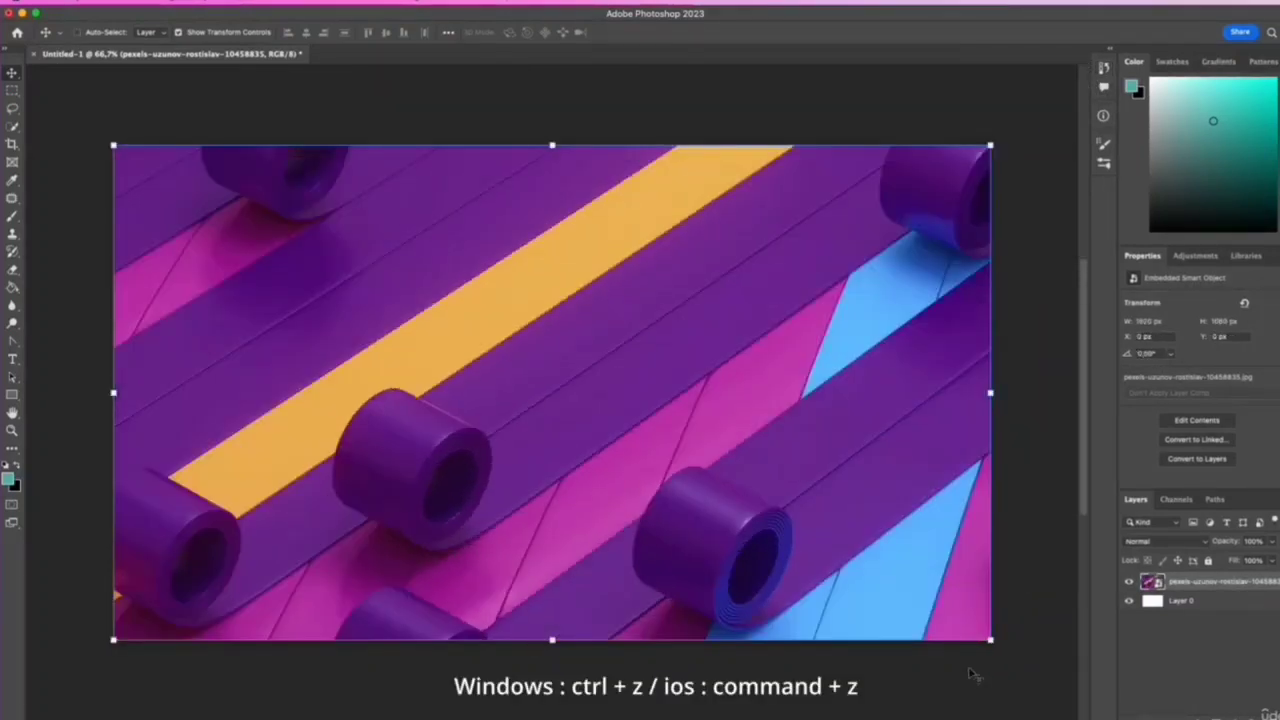
- Skew the photo slightly by pulling its upper-right and lower-left corners outward
right_click(564, 294)
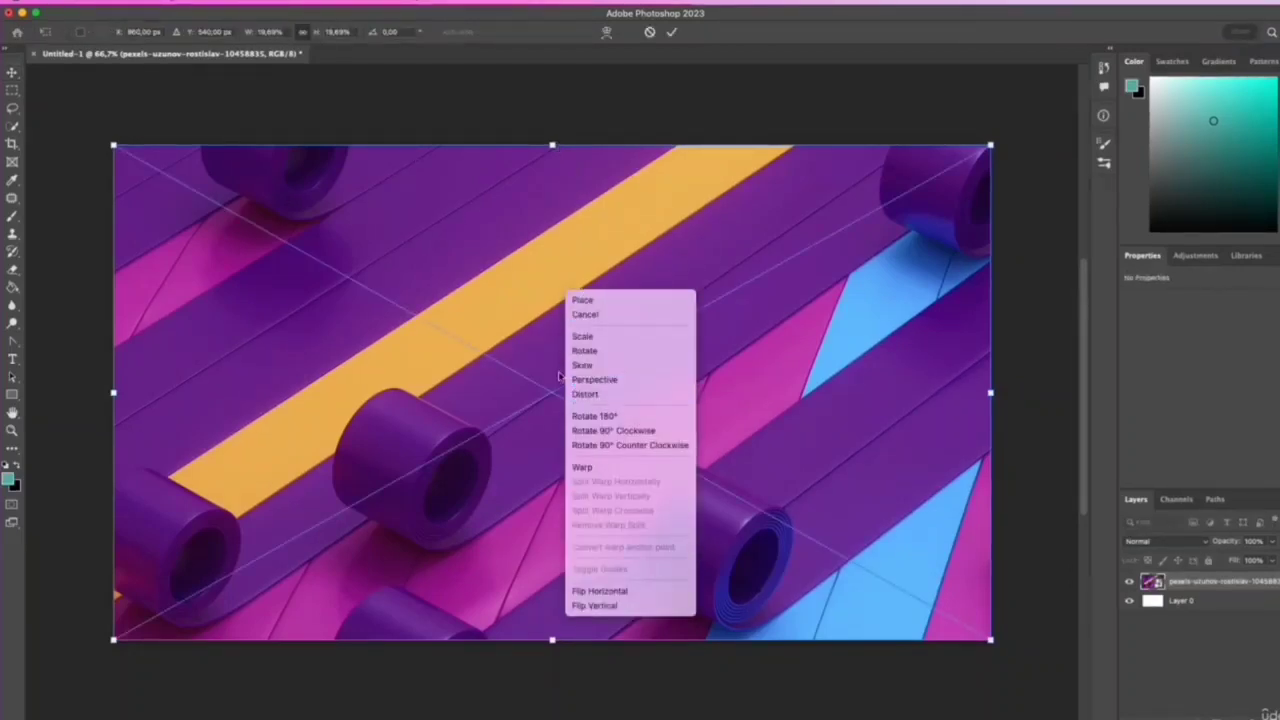
left_click(601, 367)
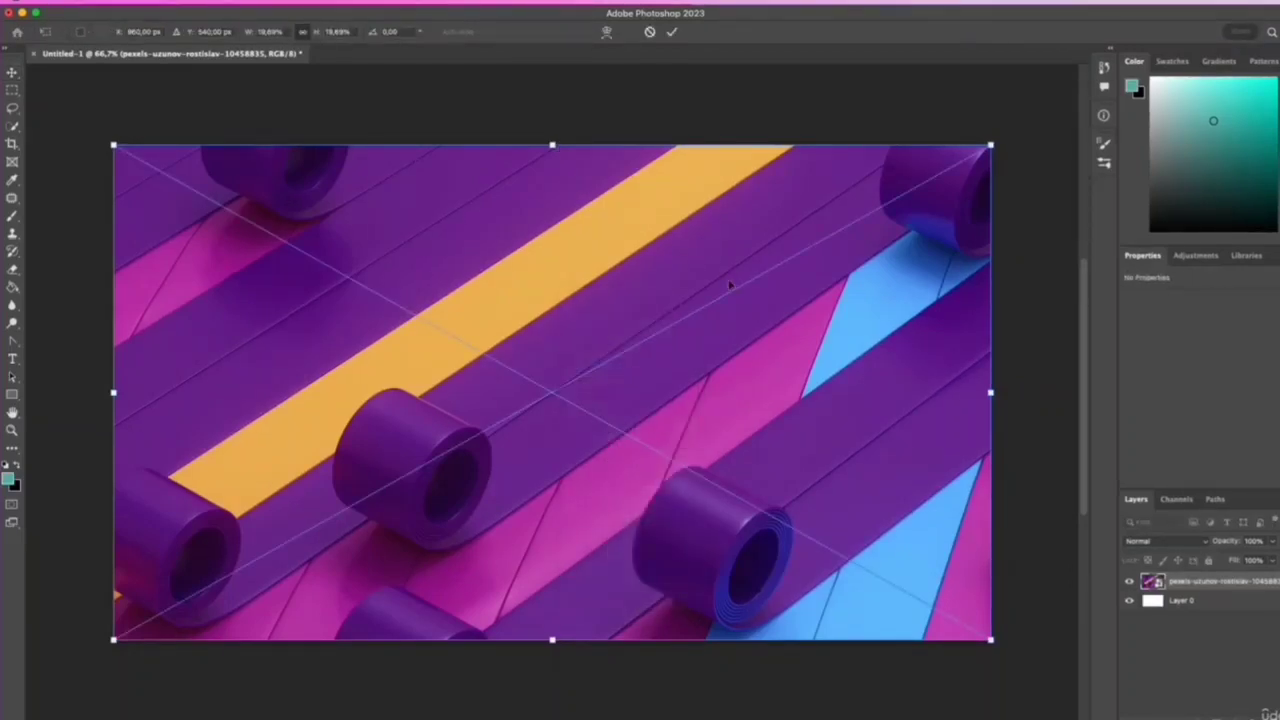
mouse_move(990, 145)
left_mouse_down()
mouse_move(748, 147)
mouse_move(997, 147)
mouse_move(988, 270)
mouse_move(975, 158)
mouse_move(994, 147)
left_mouse_up()
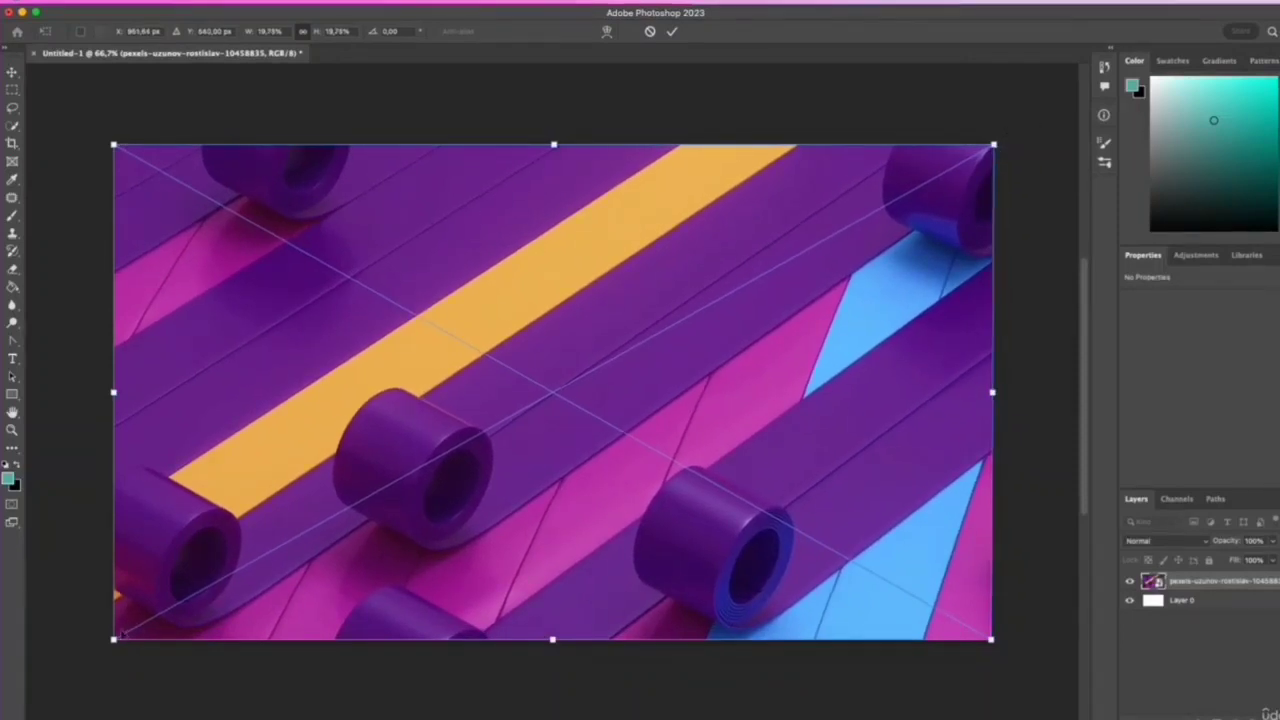
mouse_move(120, 636)
left_mouse_down()
mouse_move(364, 469)
mouse_move(112, 610)
mouse_move(336, 575)
mouse_move(66, 628)
mouse_move(155, 612)
mouse_move(112, 636)
left_mouse_up()
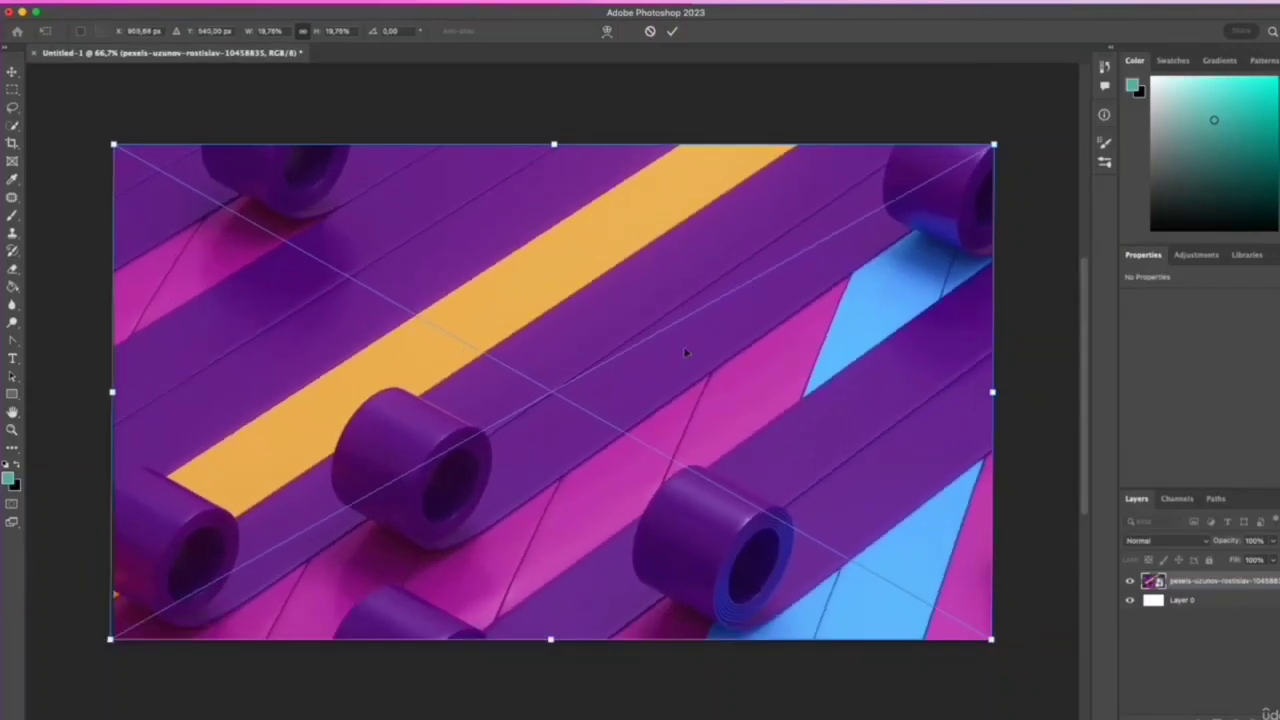
- Apply Perspective to pinch the photo's upper edge into a trapezoid, widen its lower edge slightly, and spread the upper corners back to the canvas edges
right_click(537, 212)
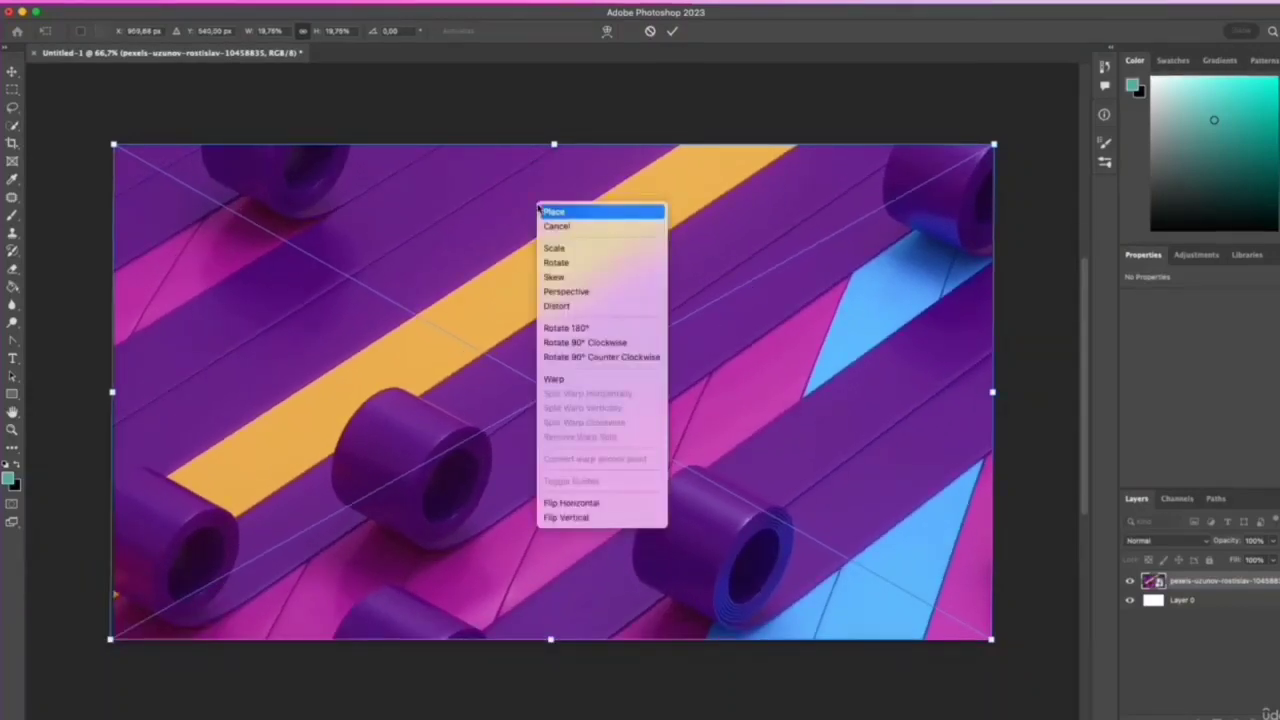
left_click(589, 292)
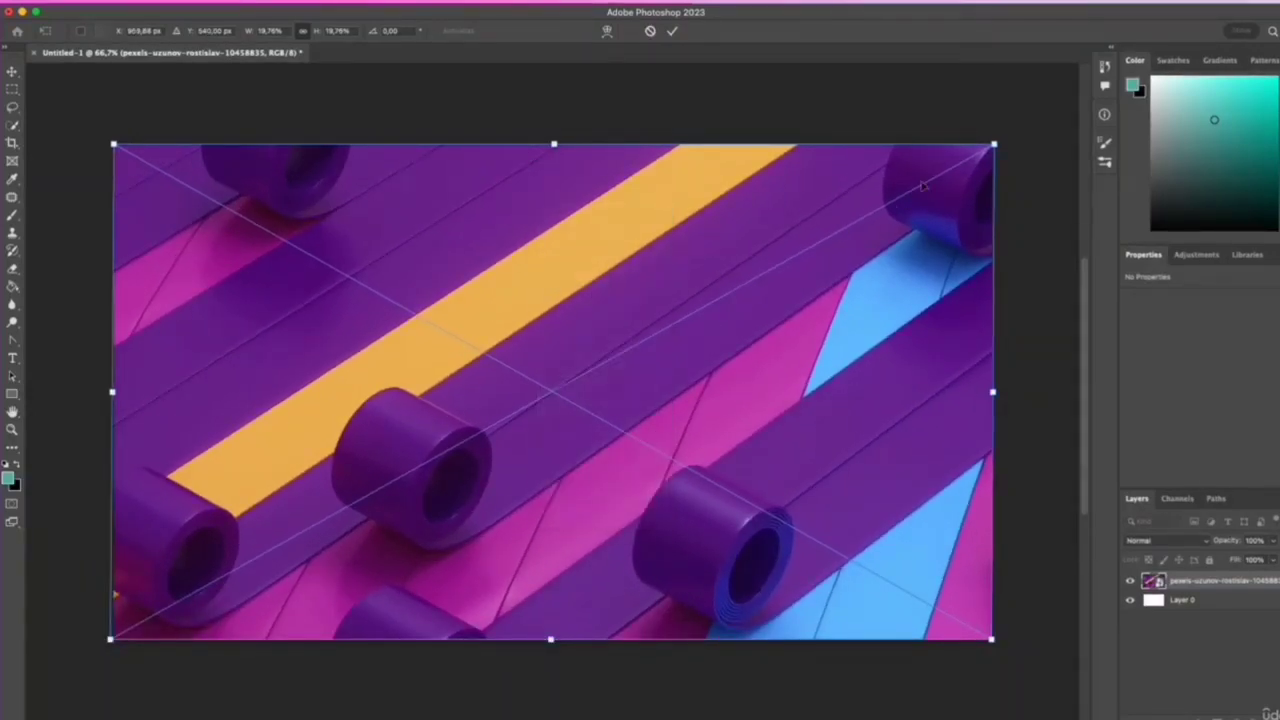
left_click_drag(993, 146, 789, 146)
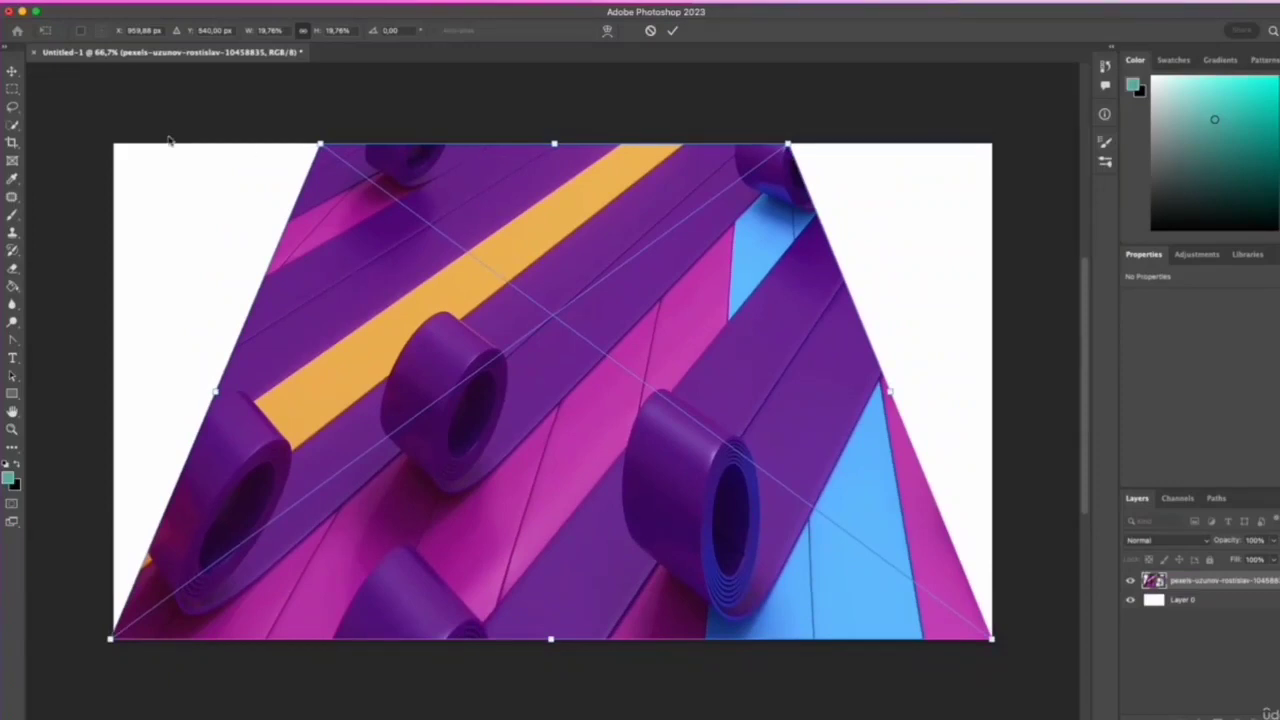
mouse_move(993, 641)
left_mouse_down()
mouse_move(555, 640)
mouse_move(1002, 638)
left_mouse_up()
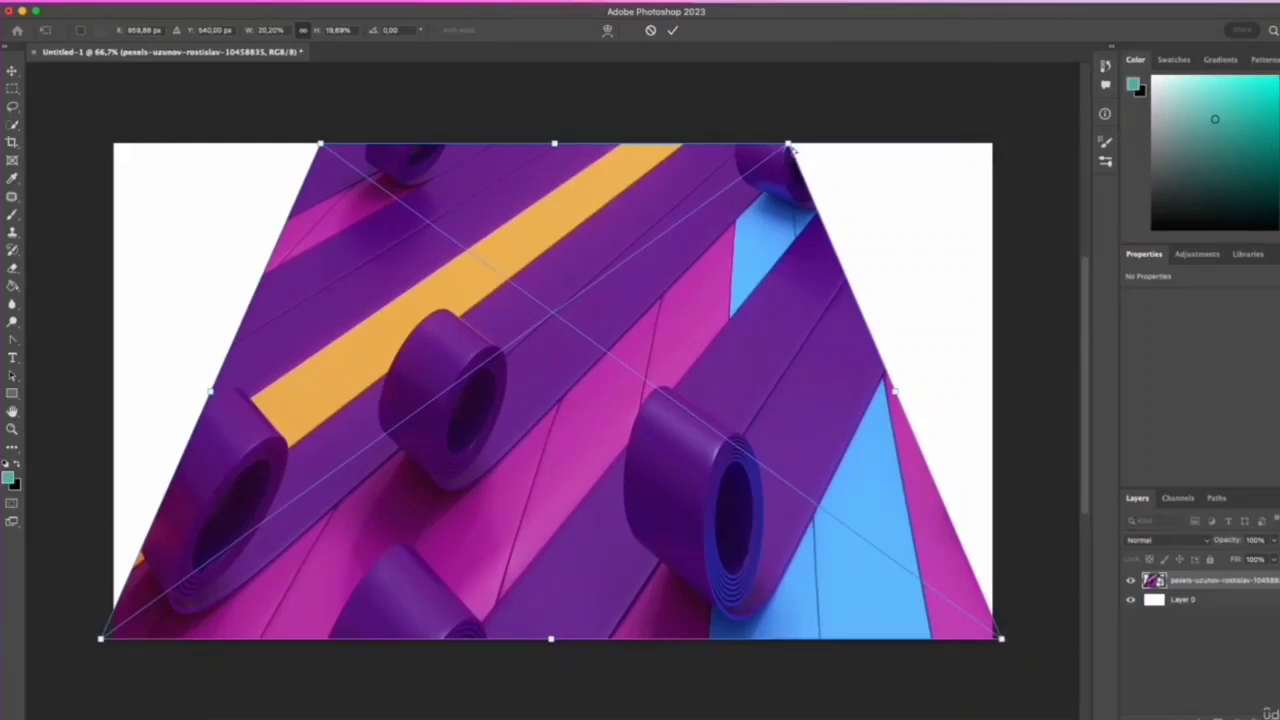
left_click_drag(790, 147, 997, 143)
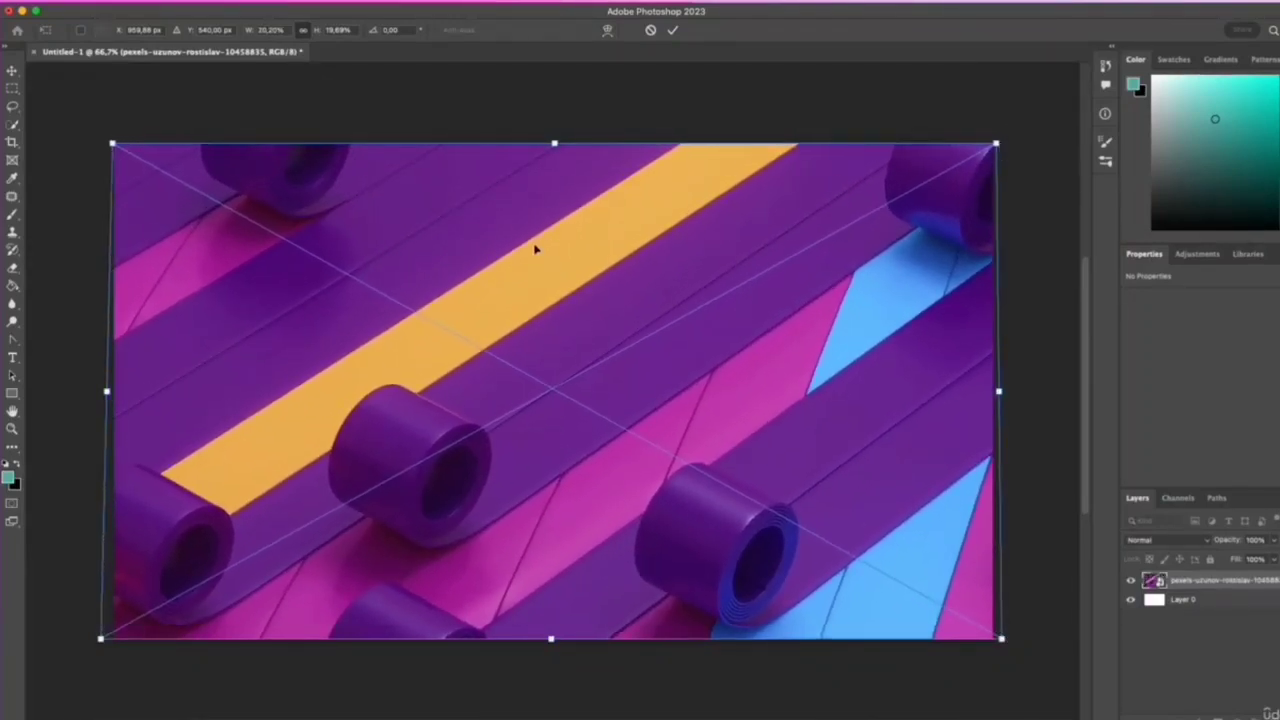
- Distort the photo by pulling its upper-right, lower-left and upper-left corners inward, then cancel the whole transform
right_click(535, 249)
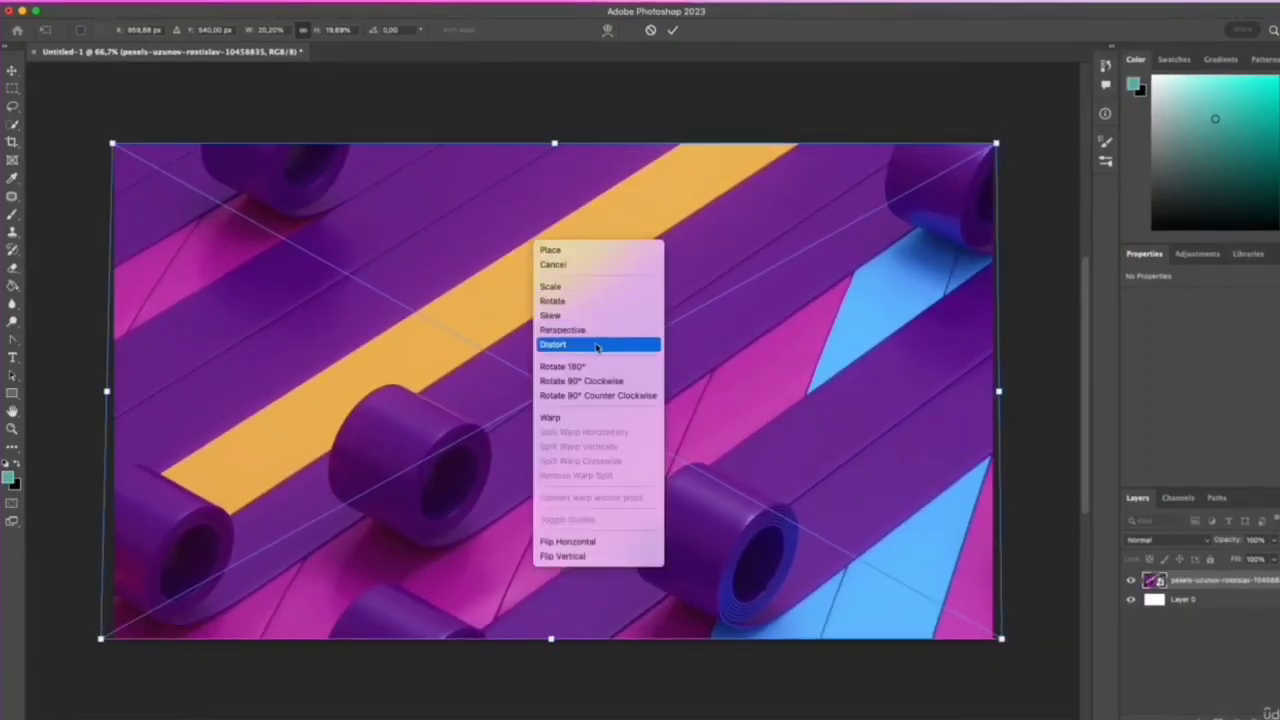
left_click(551, 345)
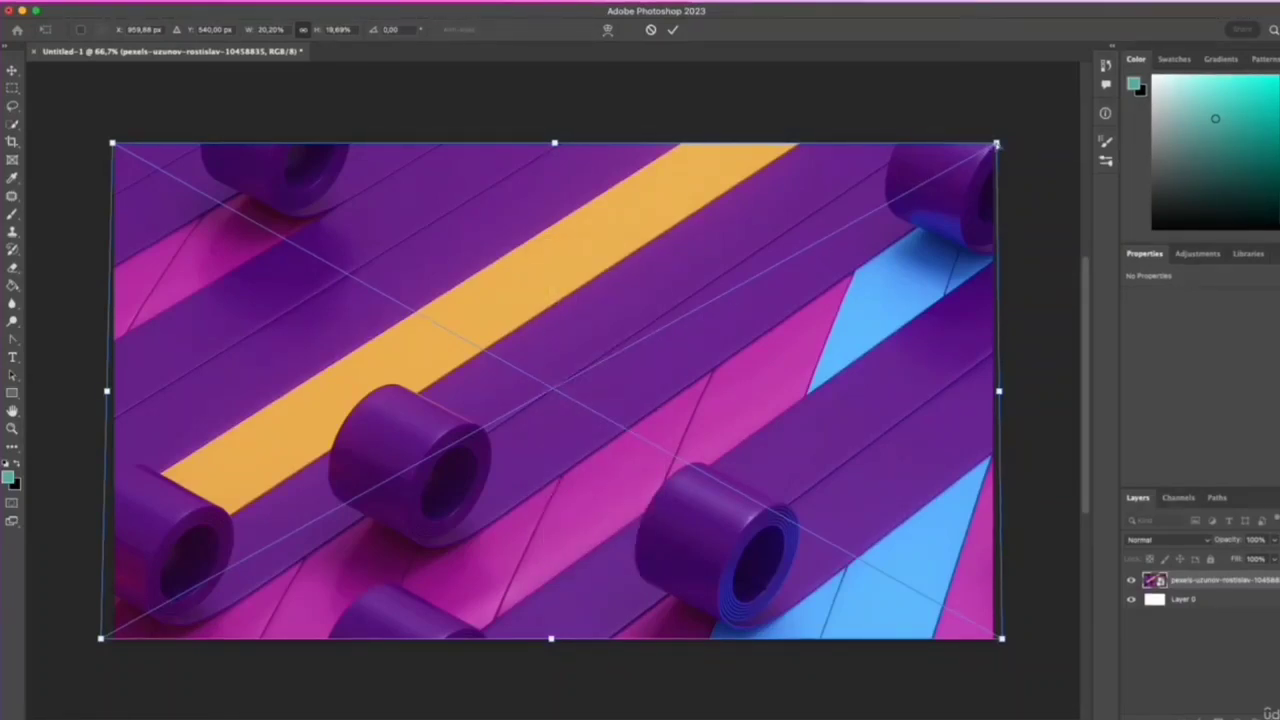
left_click_drag(996, 143, 735, 295)
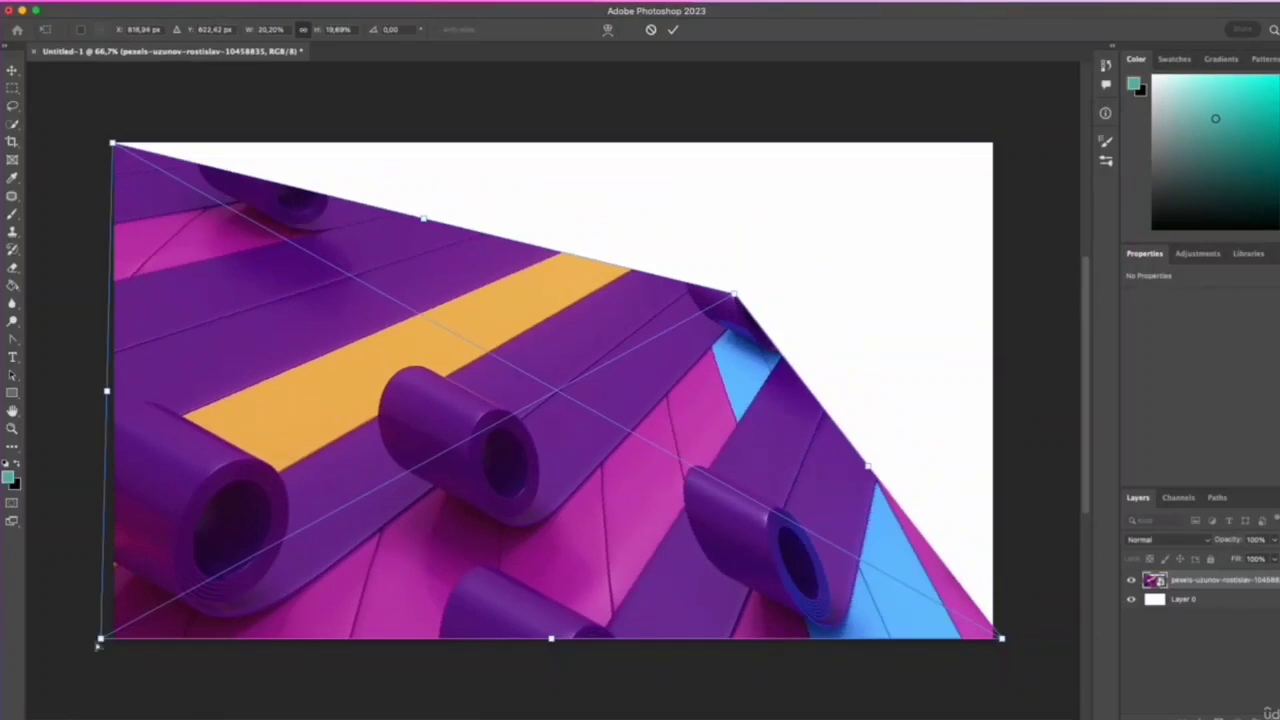
left_click_drag(101, 637, 270, 549)
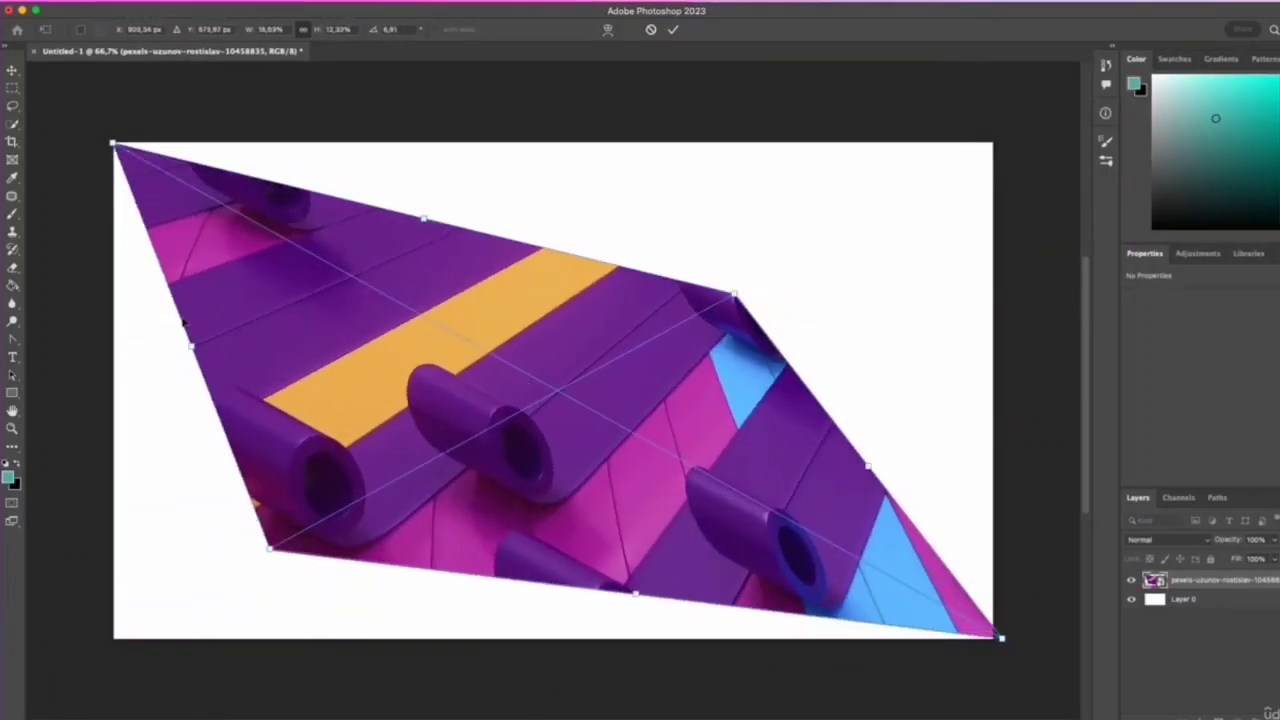
left_click_drag(115, 146, 155, 166)
right_click(580, 322)
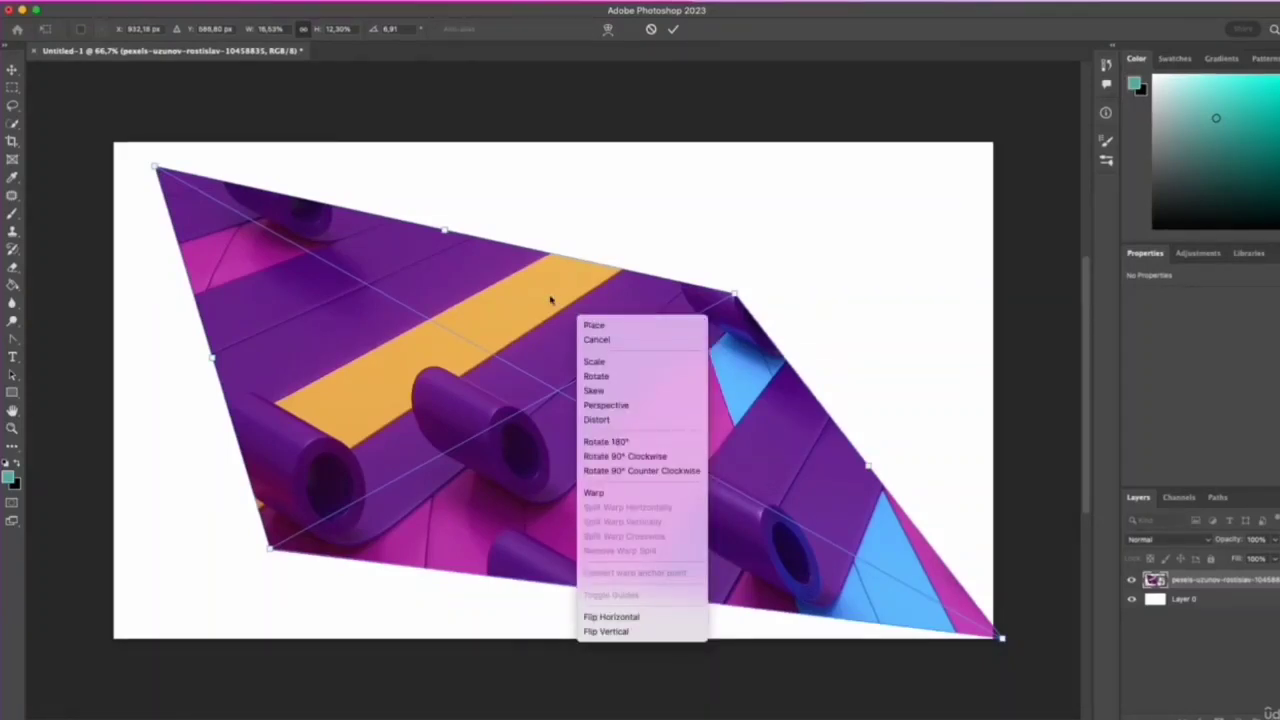
left_click(550, 300)
left_click(651, 30)
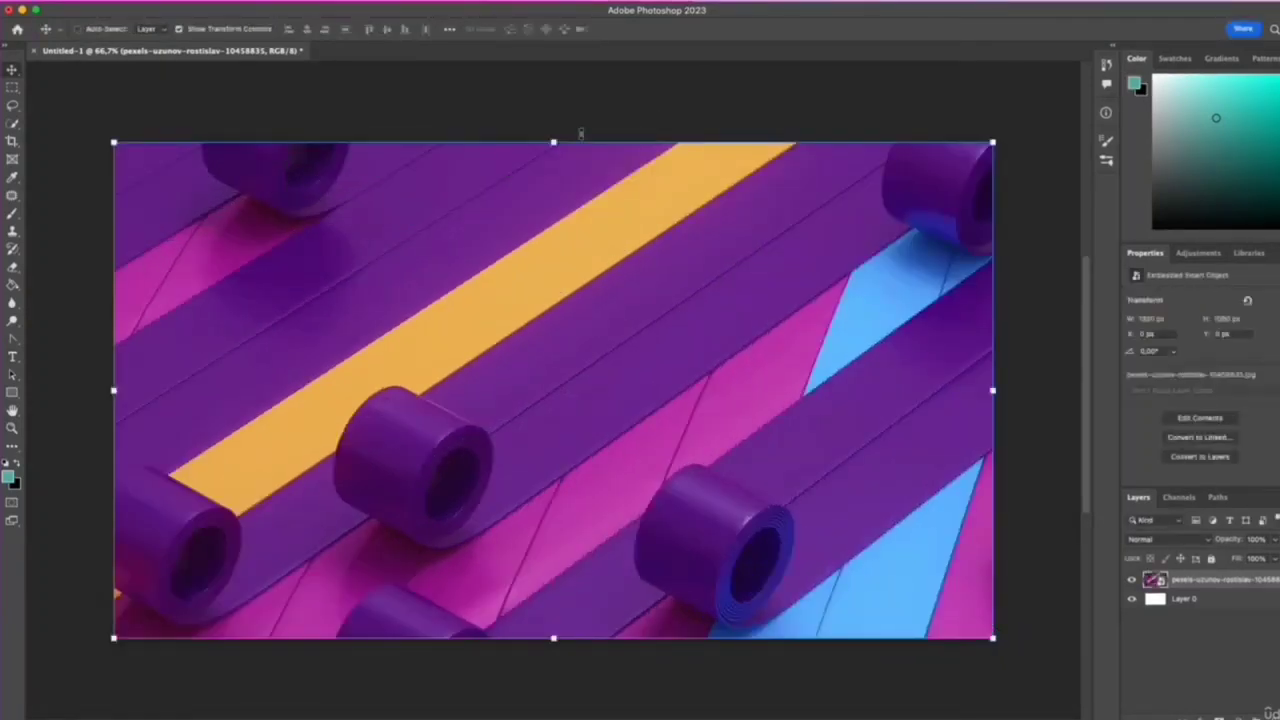
- Start a new free transform on the photo and rotate it 180°
key("super+t")
right_click(598, 278)
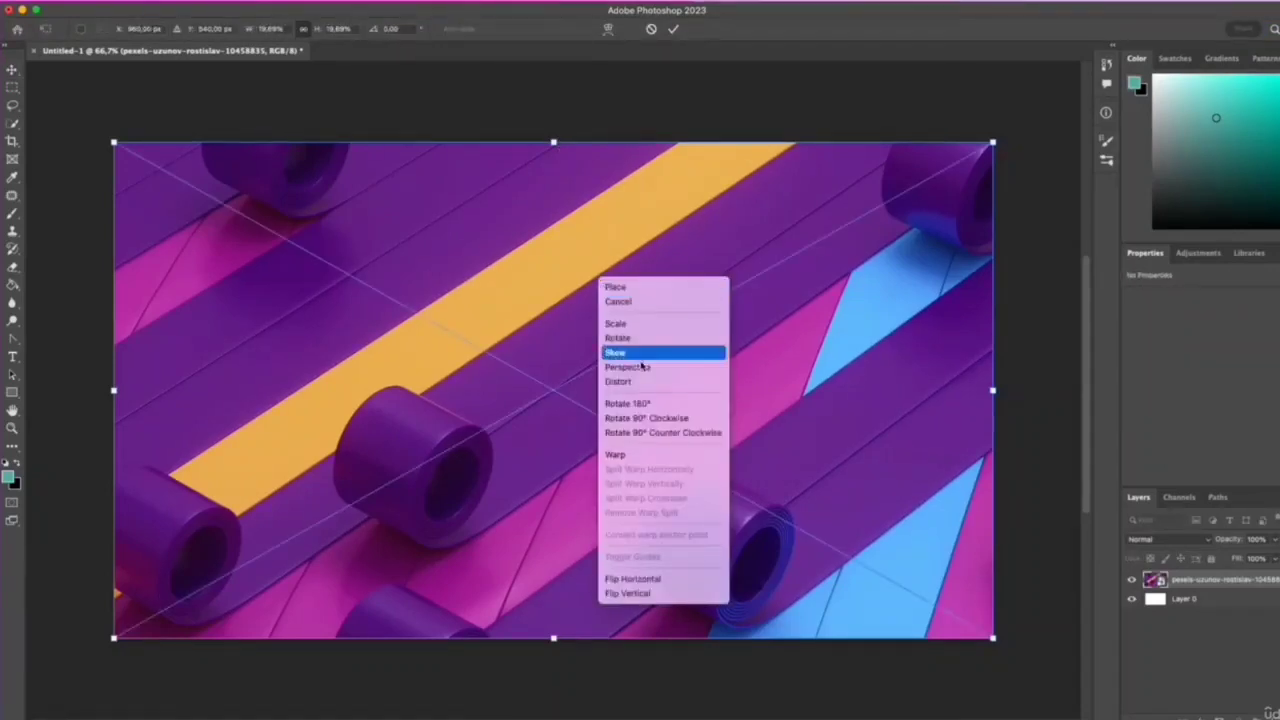
left_click(632, 404)
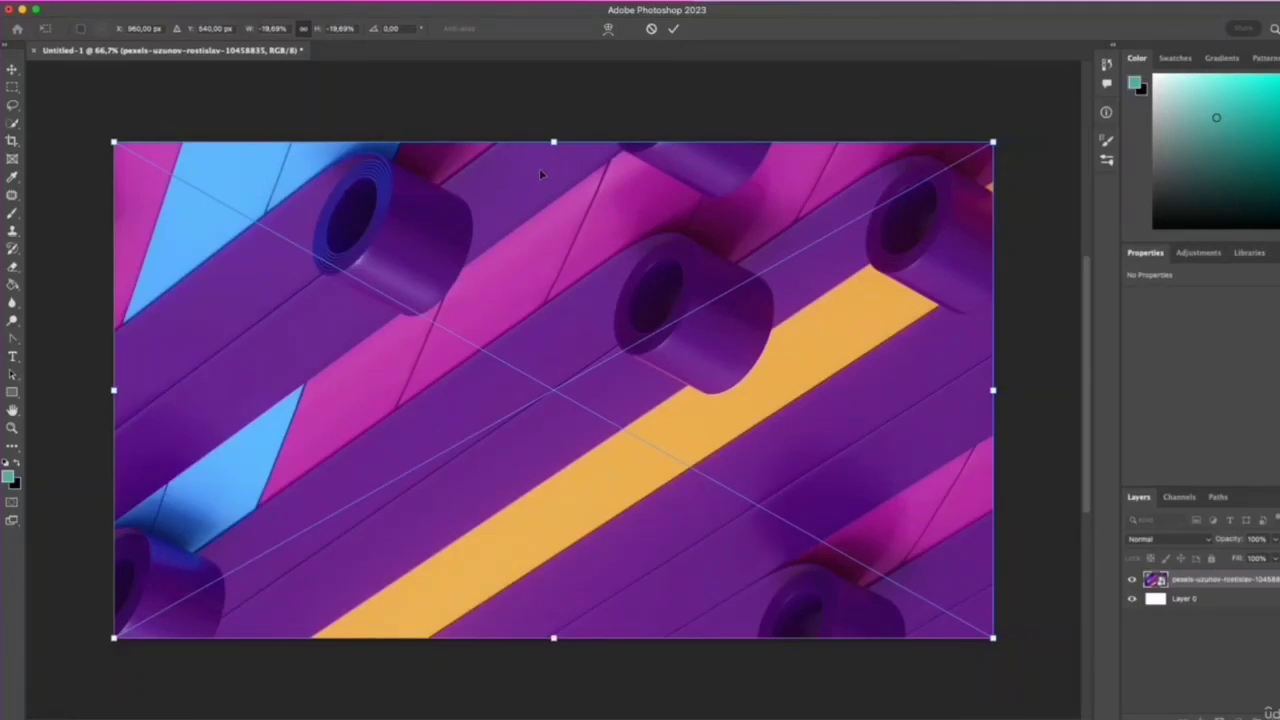
right_click(588, 259)
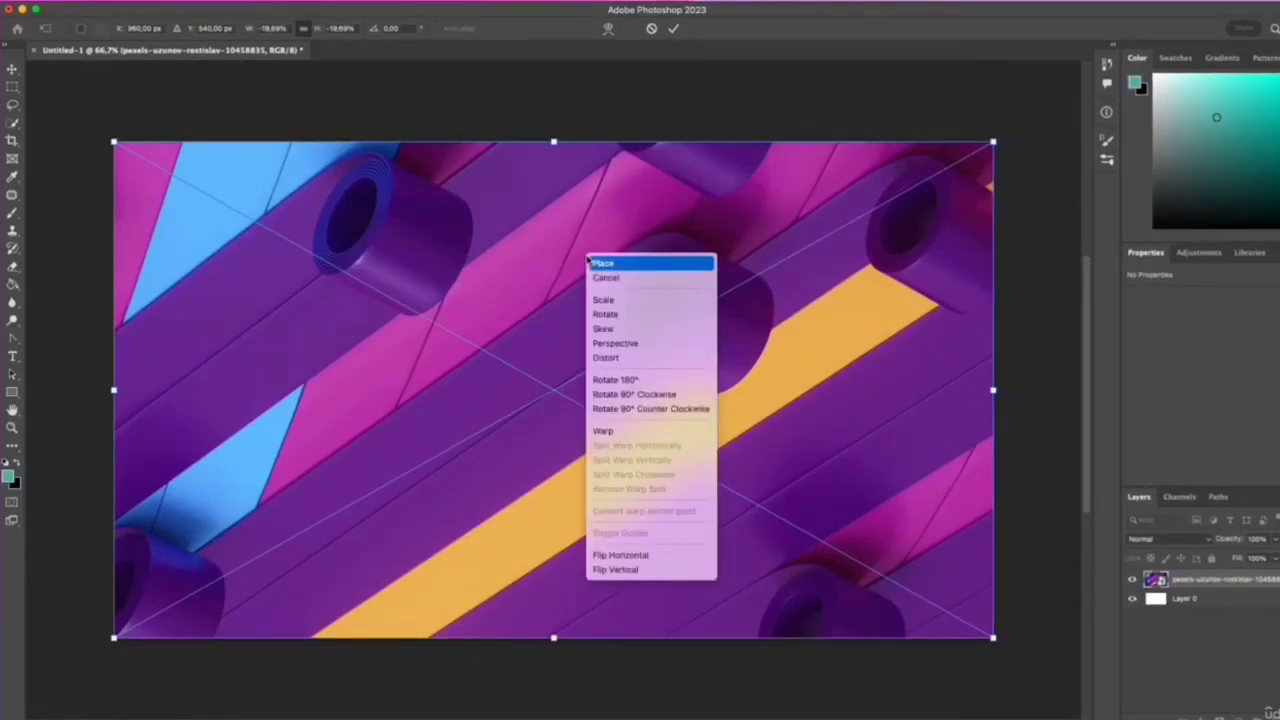
- Rotate the placed image 90° clockwise, back 90° counter clockwise, and finally by 180°
left_click(652, 401)
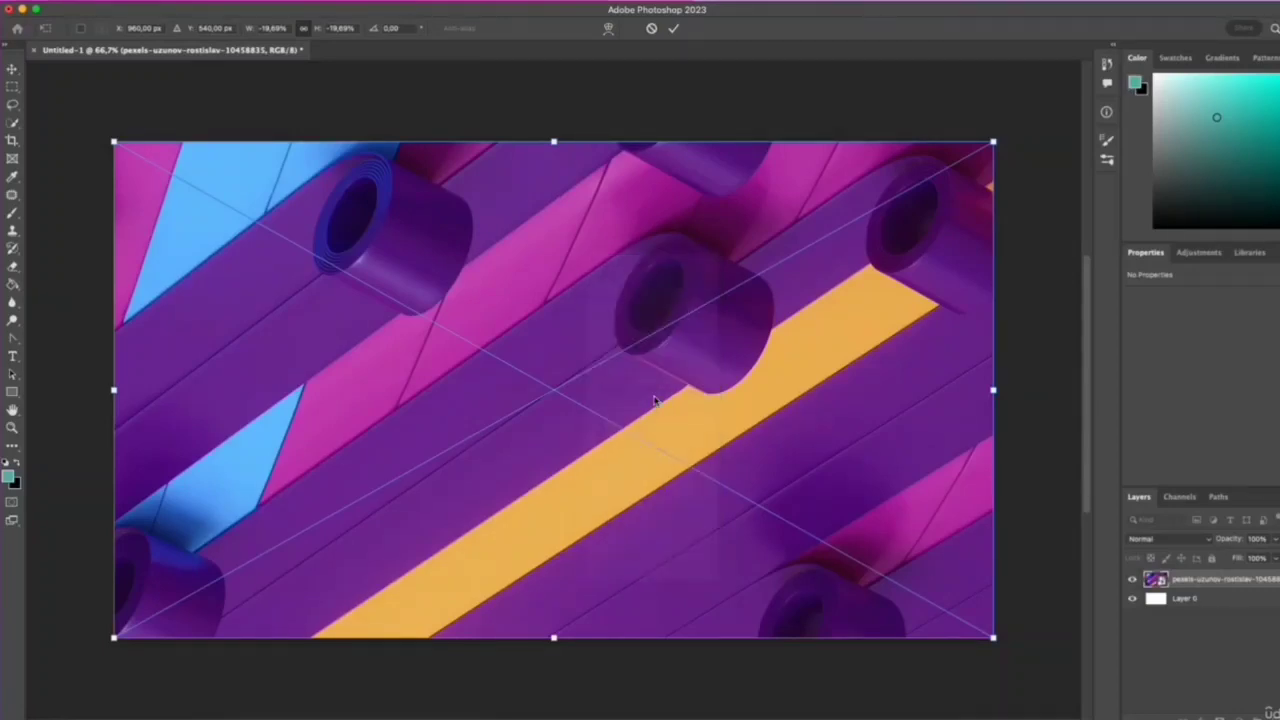
right_click(516, 288)
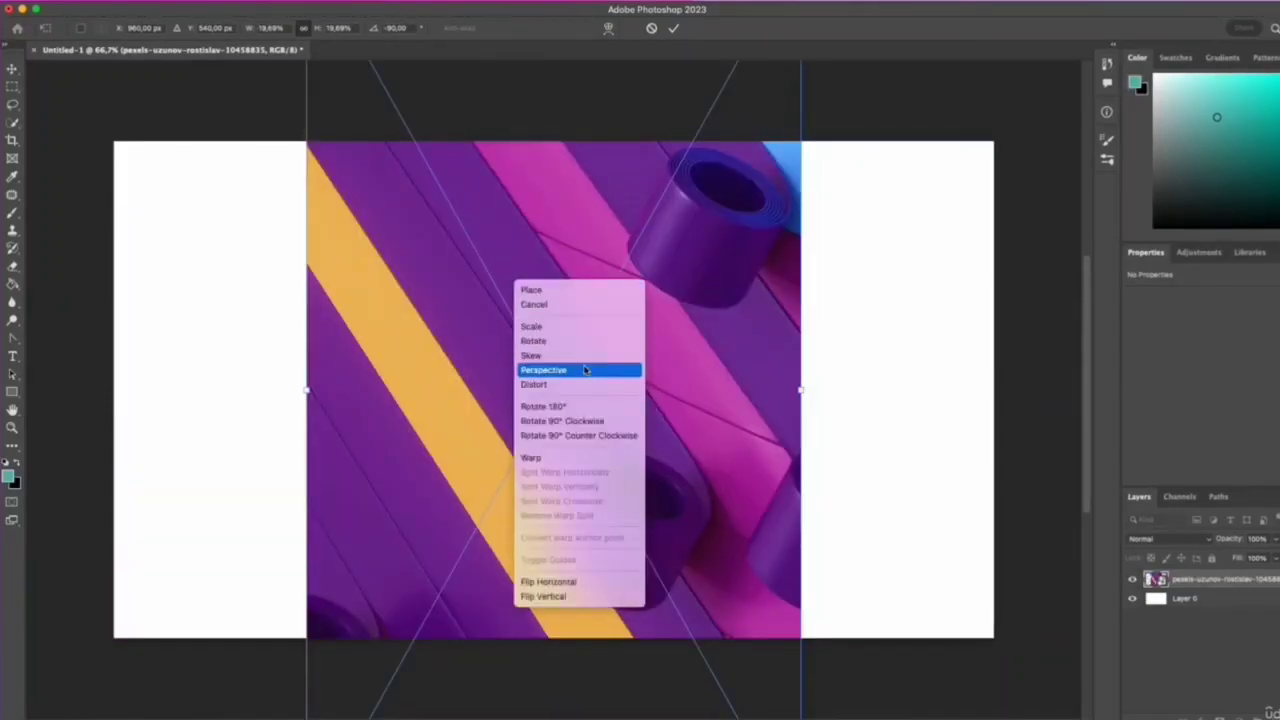
left_click(580, 442)
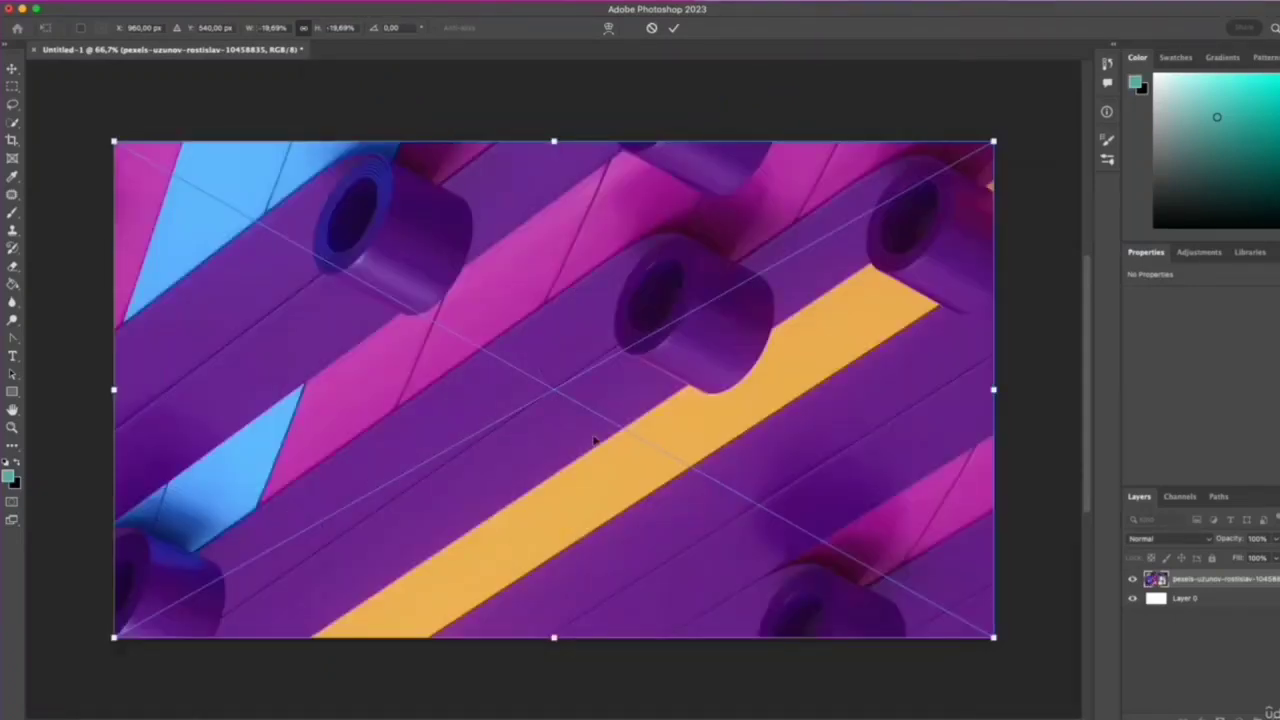
right_click(472, 240)
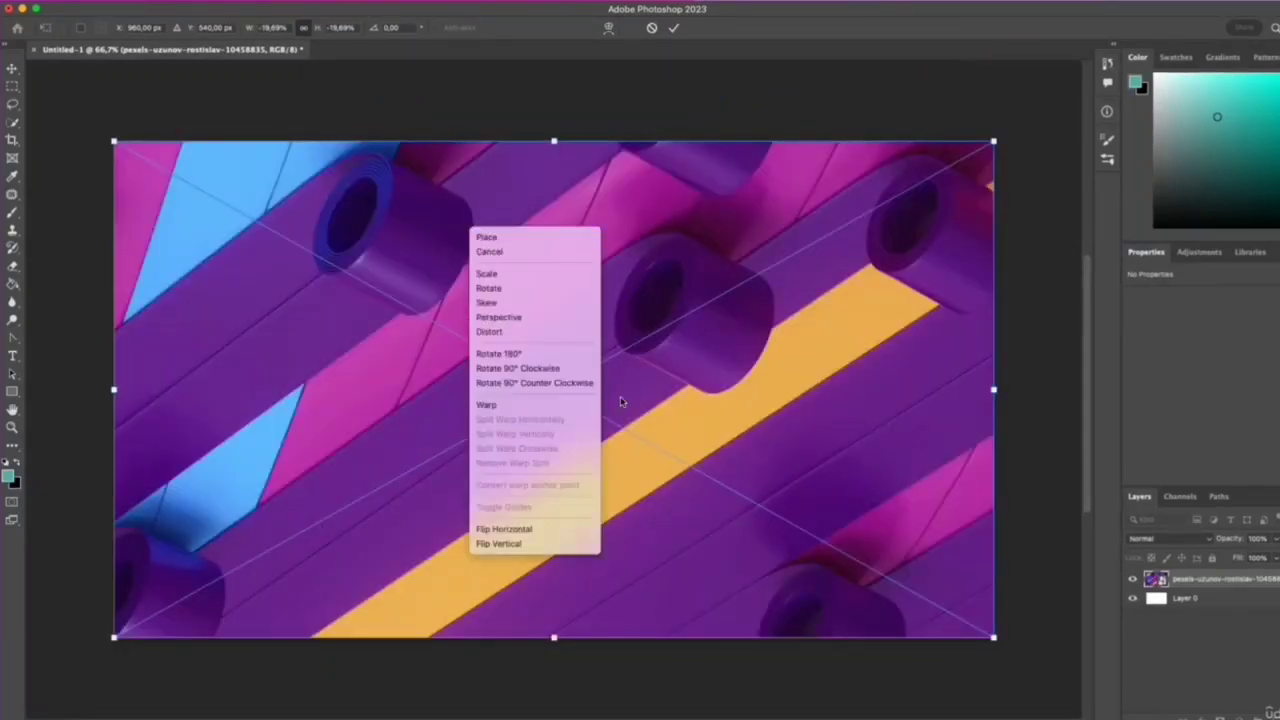
left_click(551, 357)
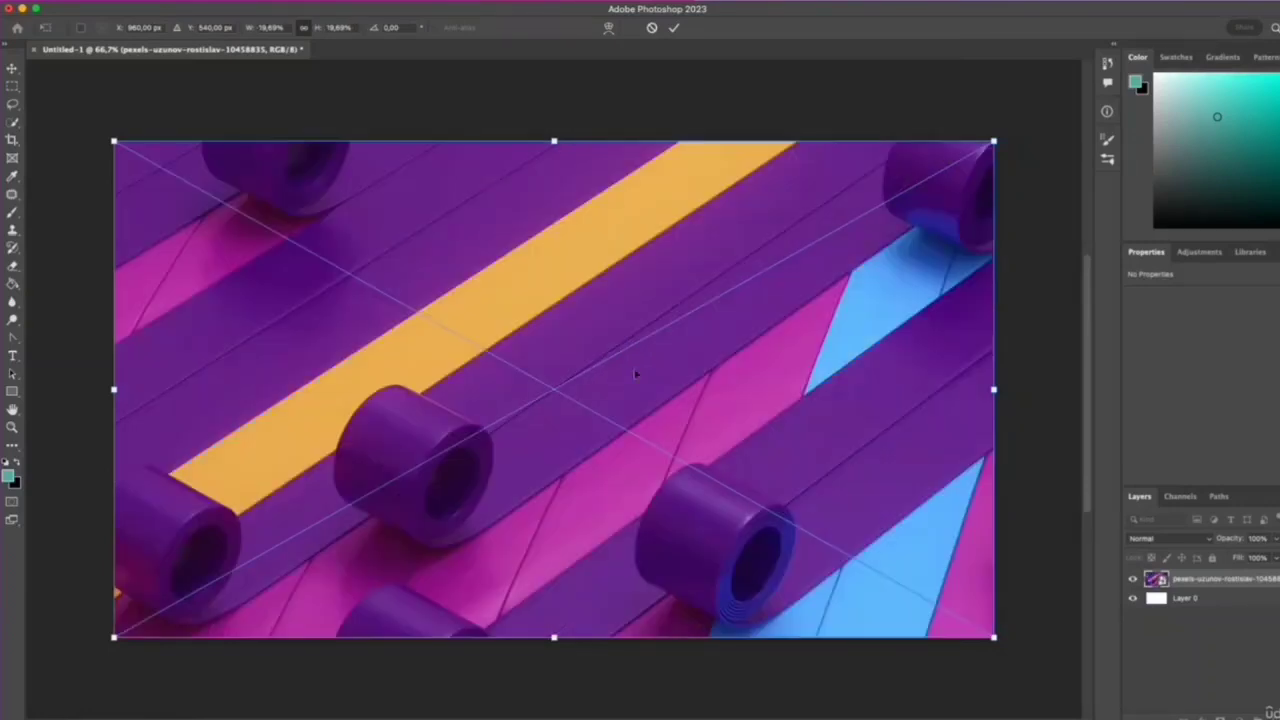
- Flip the placed image horizontally and vertically, and commit the transformation
right_click(555, 309)
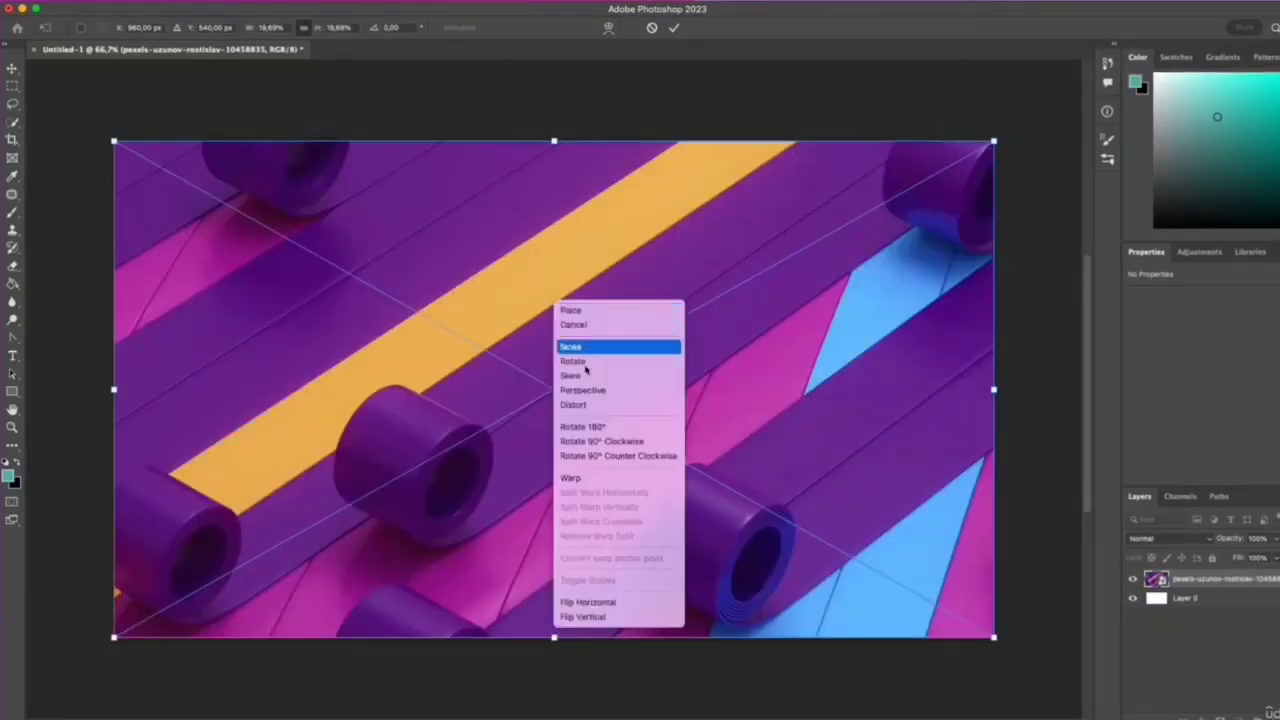
left_click(593, 603)
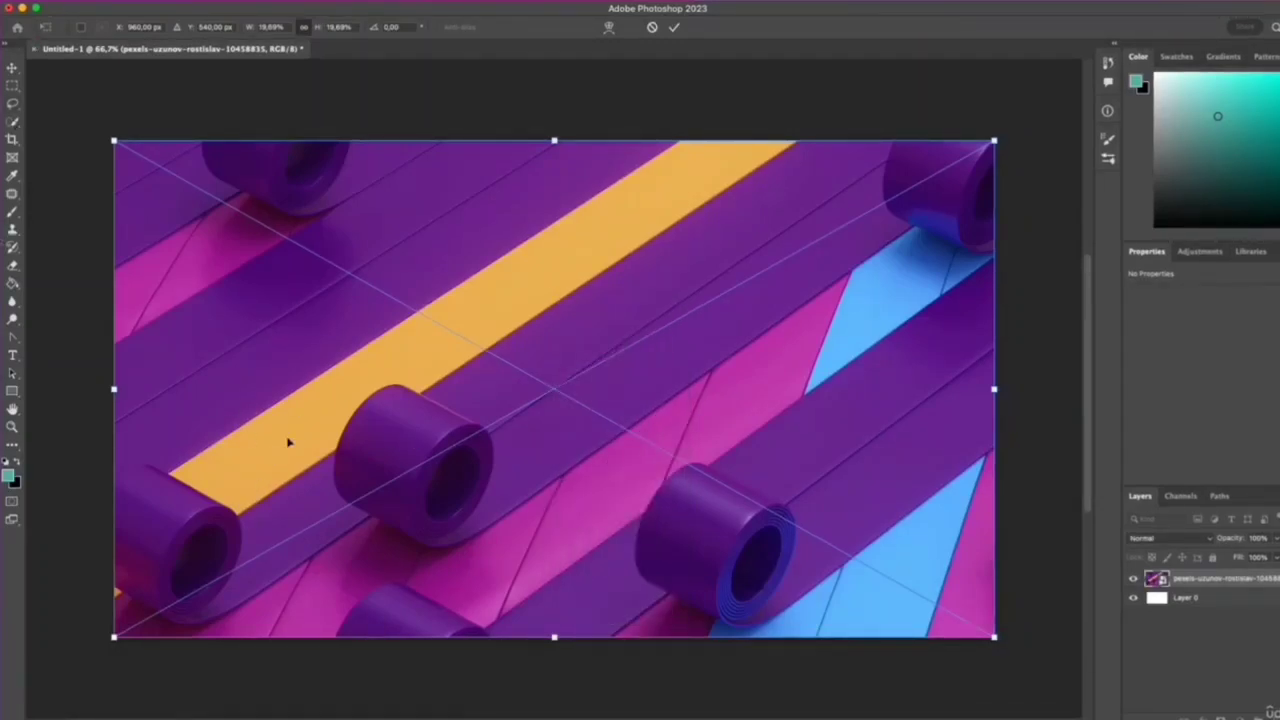
right_click(621, 446)
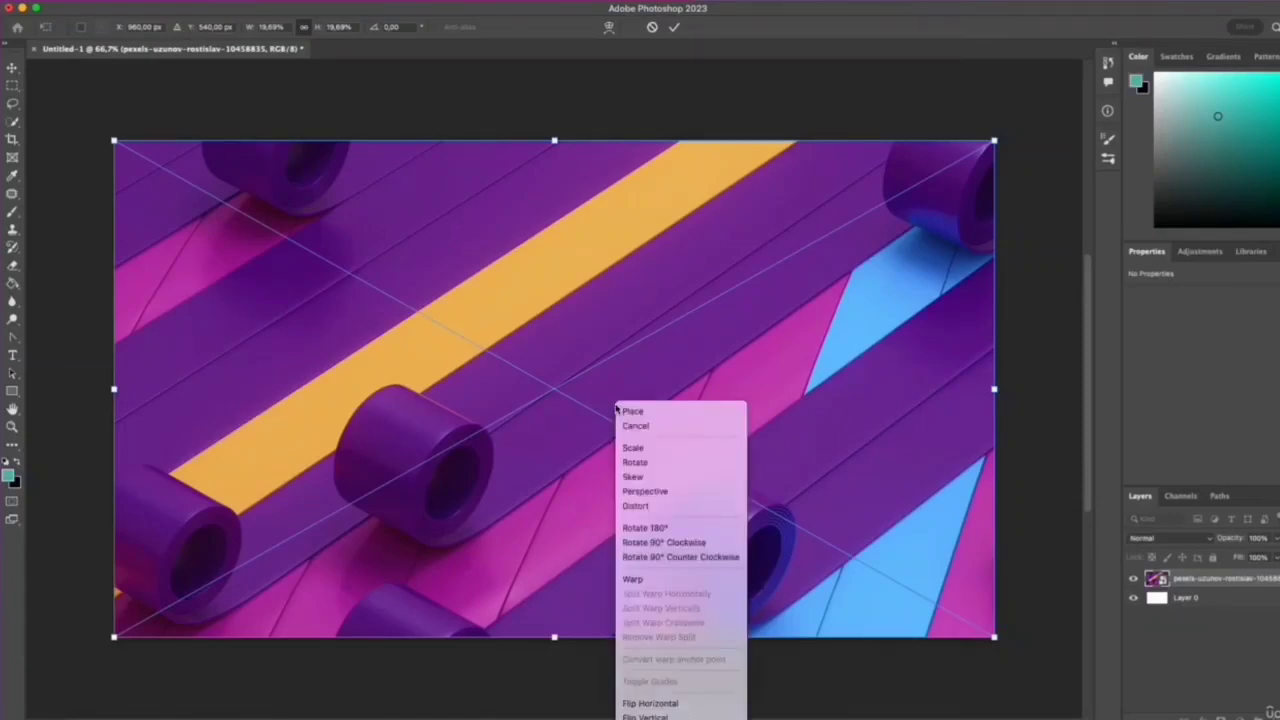
left_click(690, 706)
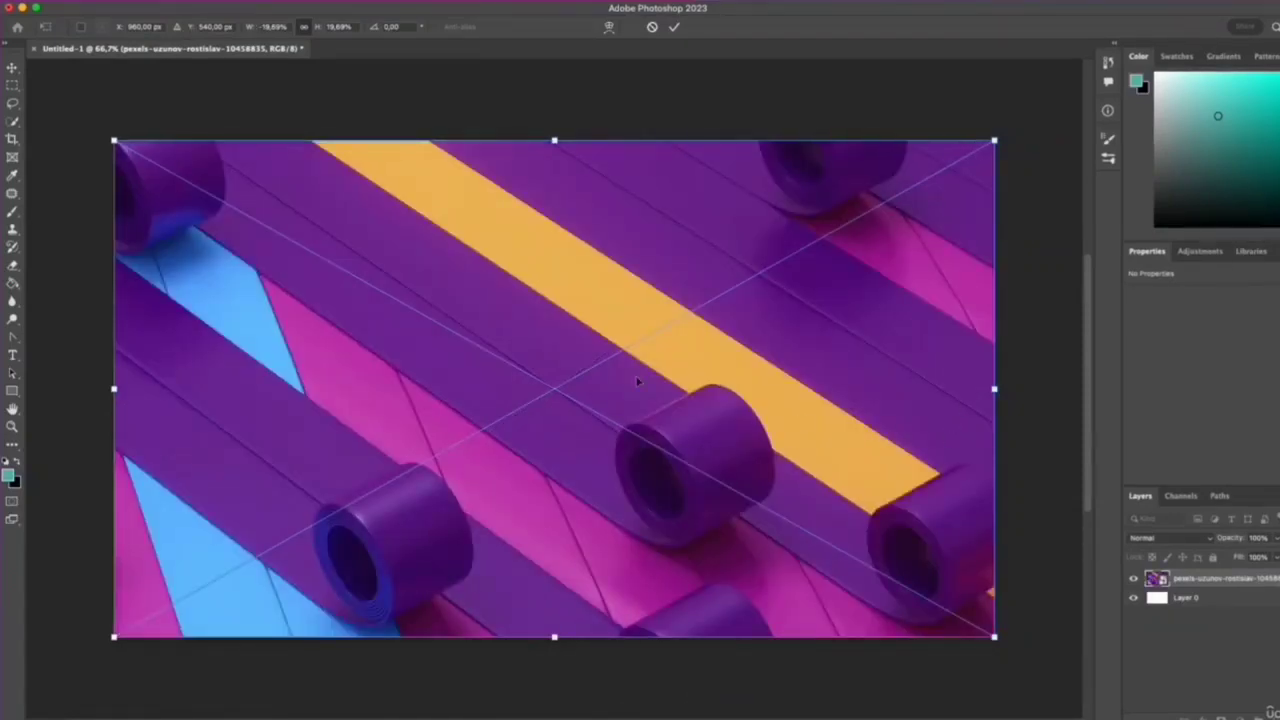
right_click(549, 335)
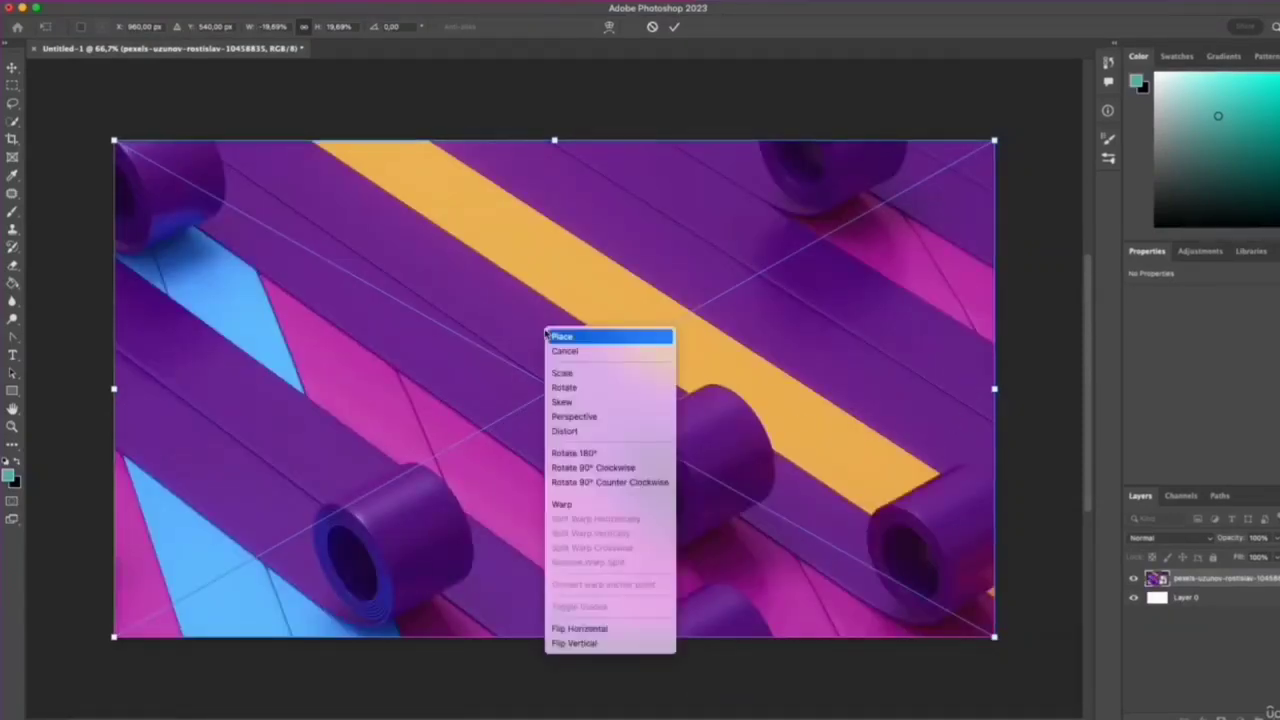
left_click(588, 645)
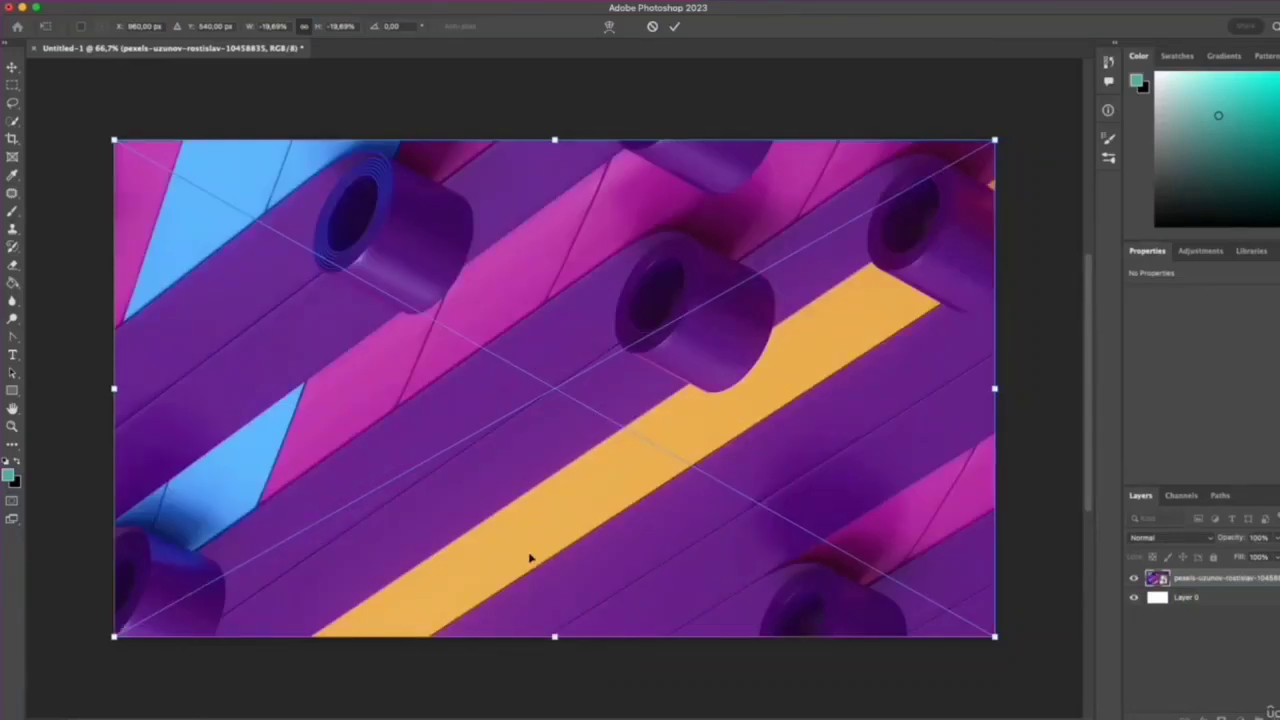
left_click(674, 26)
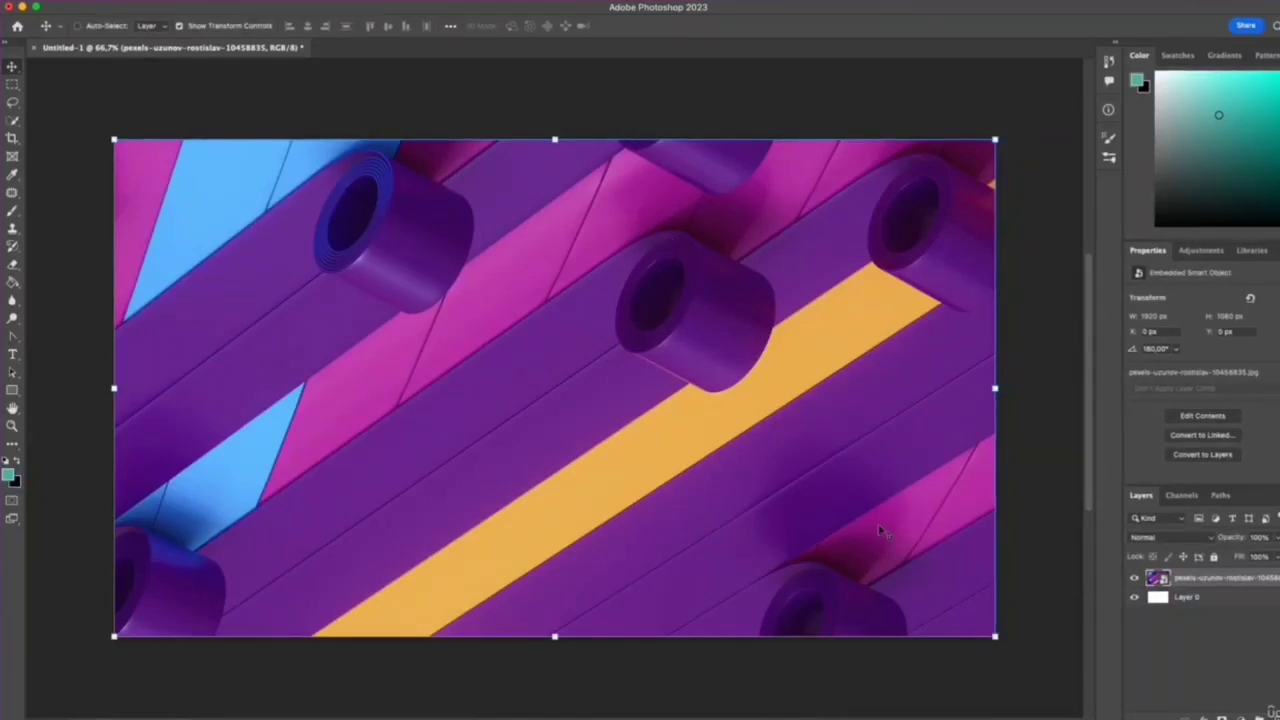
- Open the pexels-pixabay PNG image of the tablet and keyboard from the 1 transform folder
left_click(110, 0)
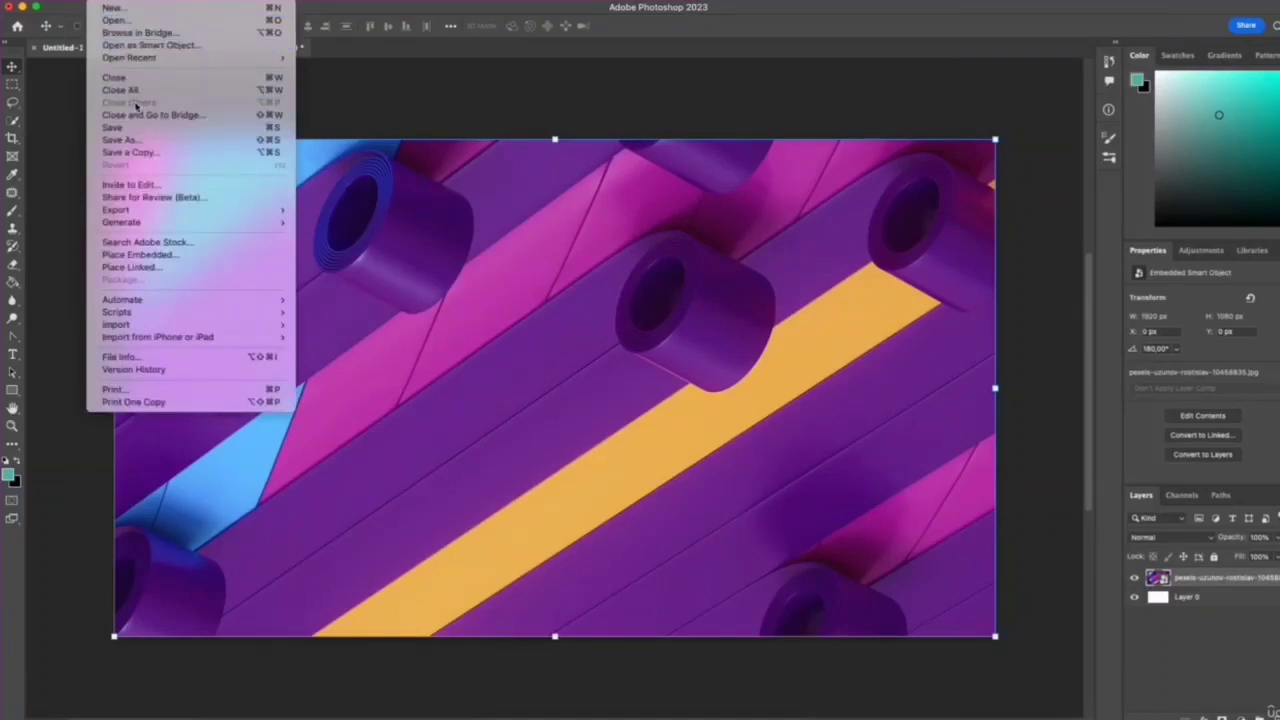
left_click(115, 20)
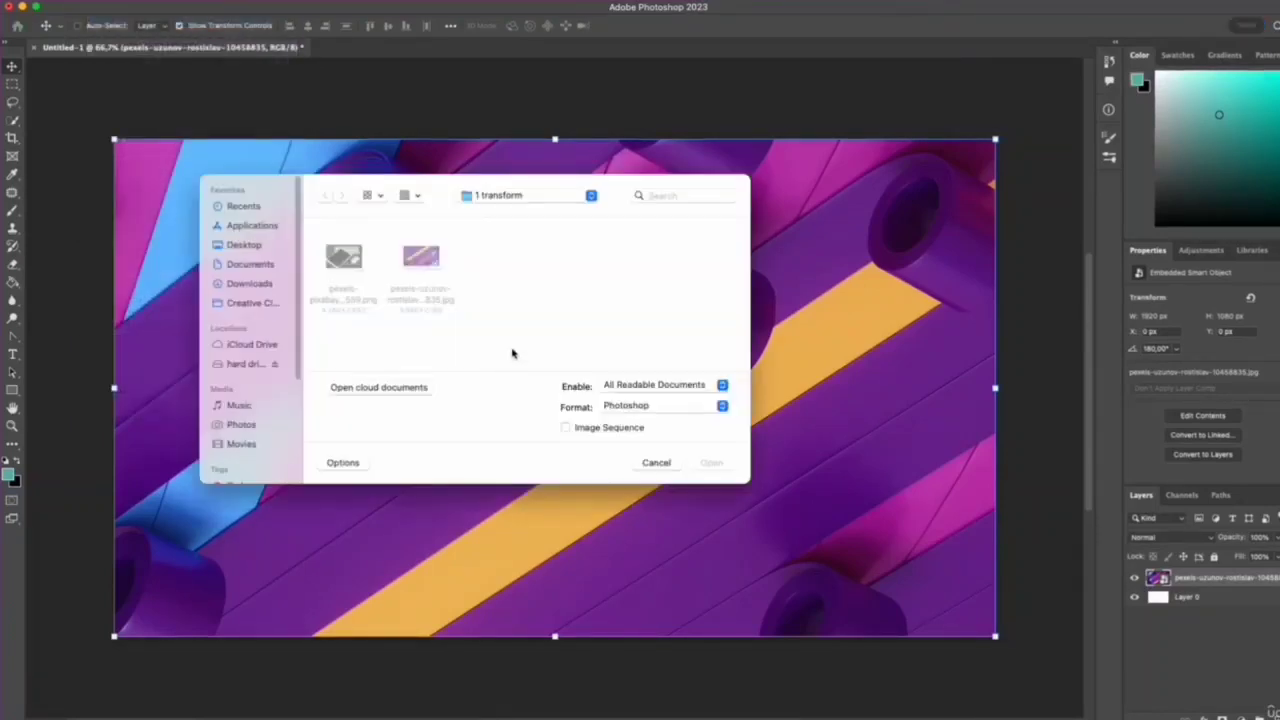
left_click(343, 262)
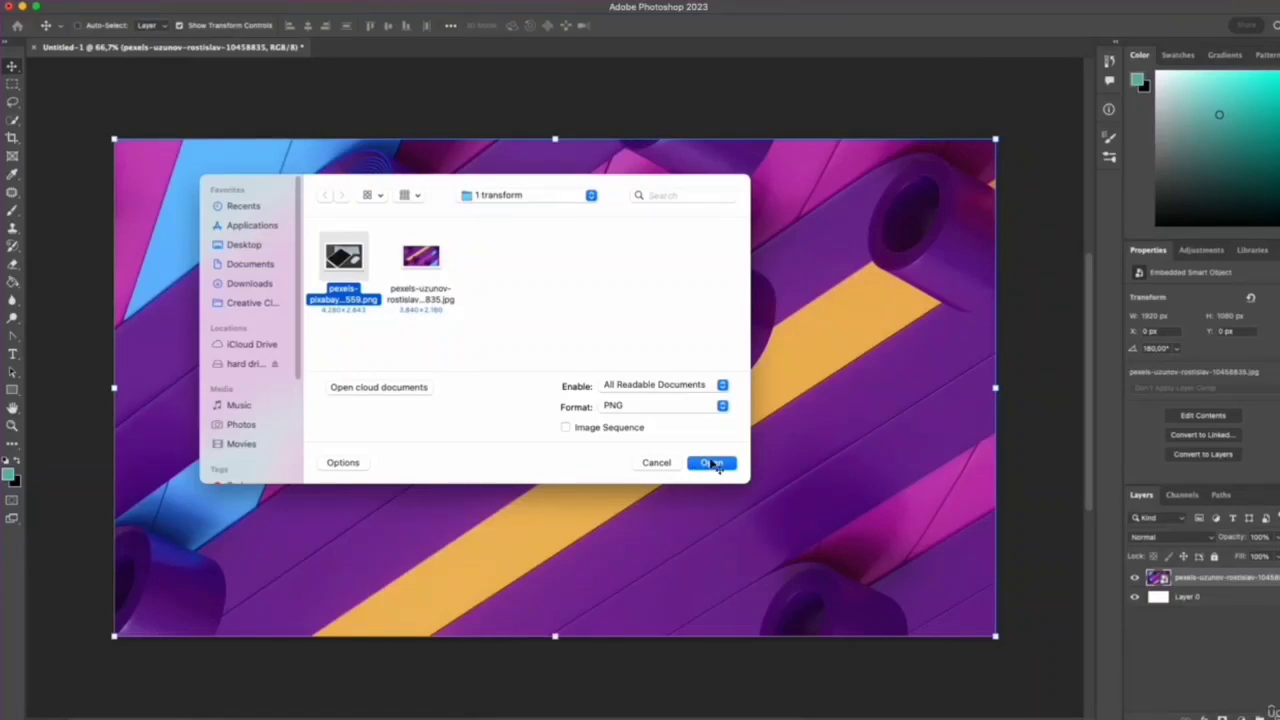
left_click(711, 464)
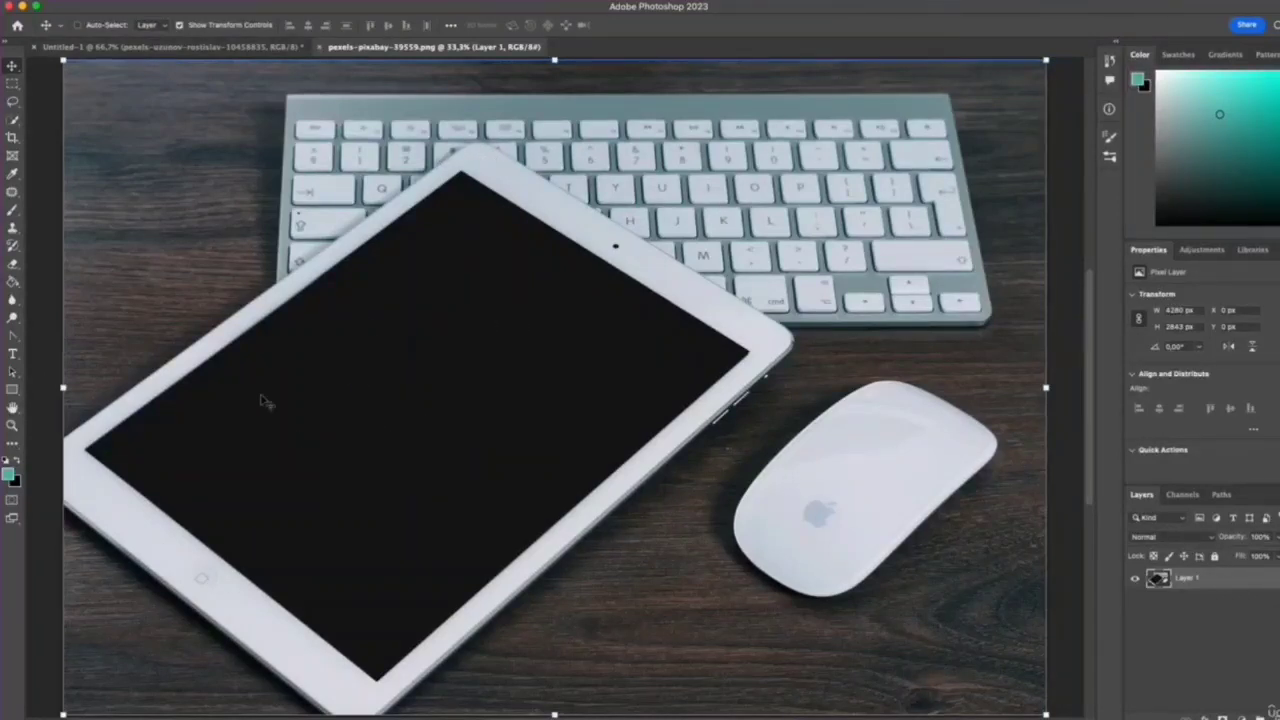
- Revert the Untitled-1 document to its Place Embedded Smart Object history state
left_click(200, 47)
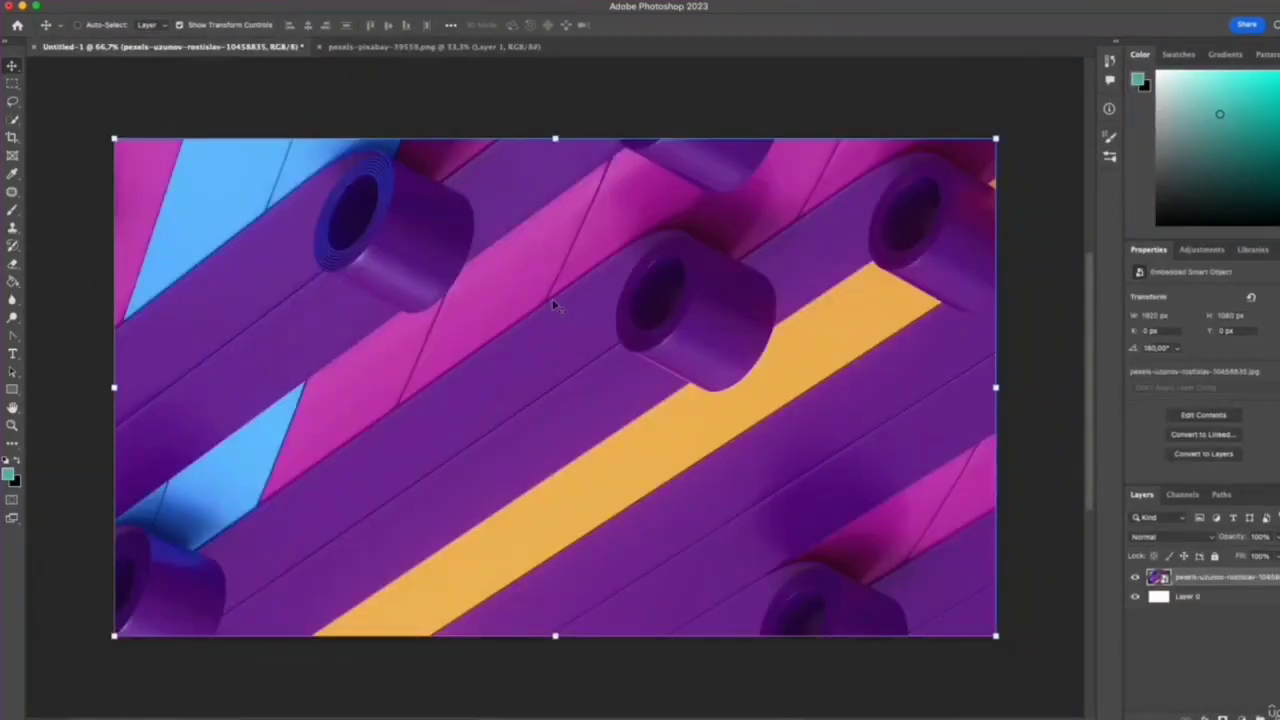
left_click(1110, 61)
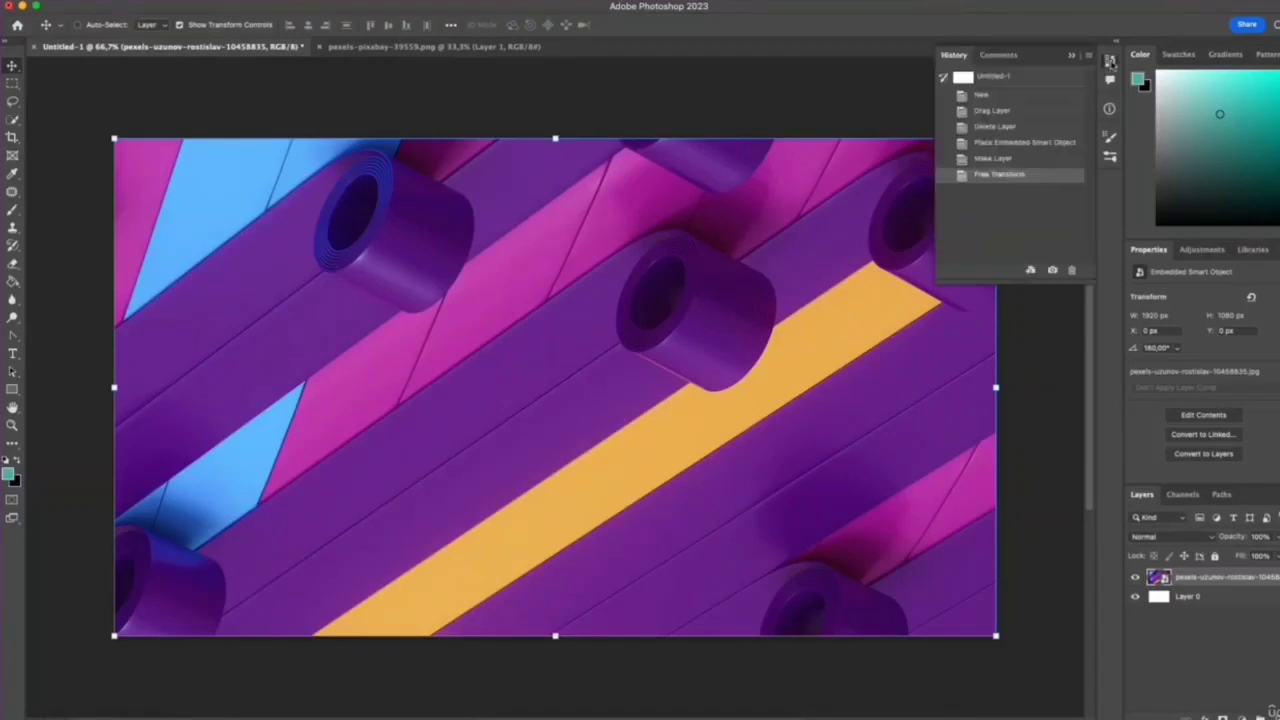
left_click(998, 127)
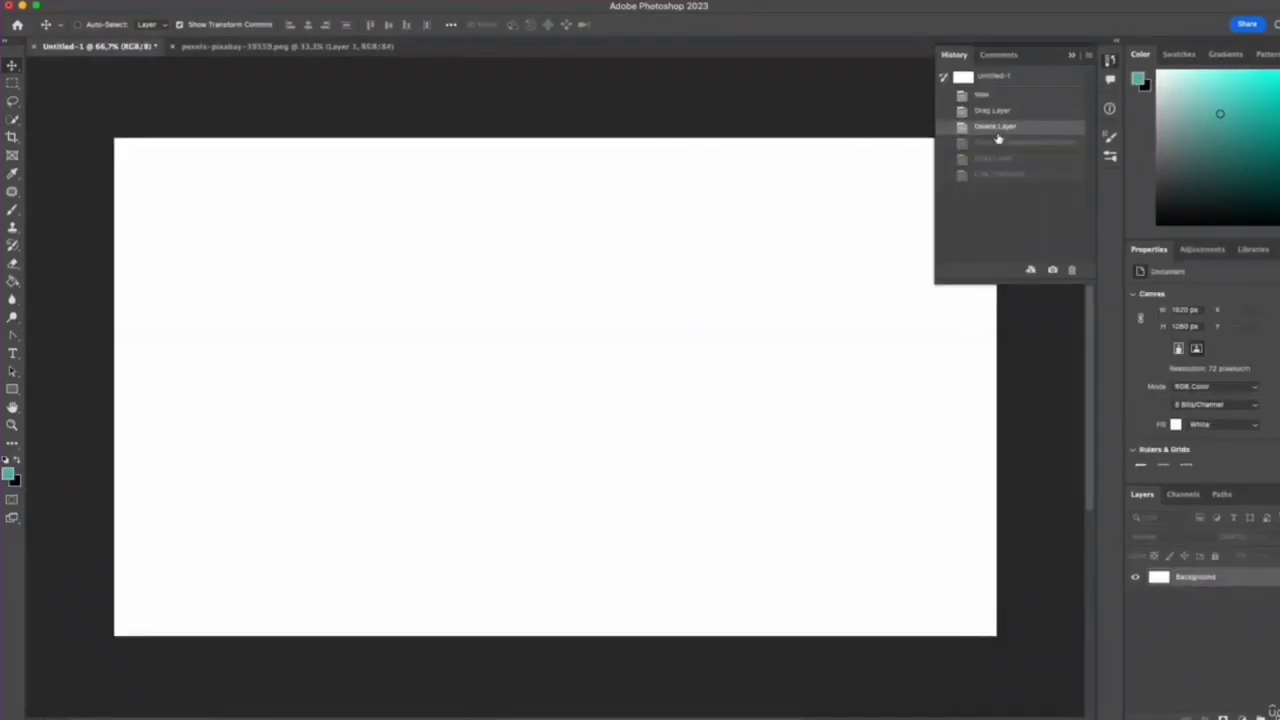
left_click(998, 143)
left_click(1075, 56)
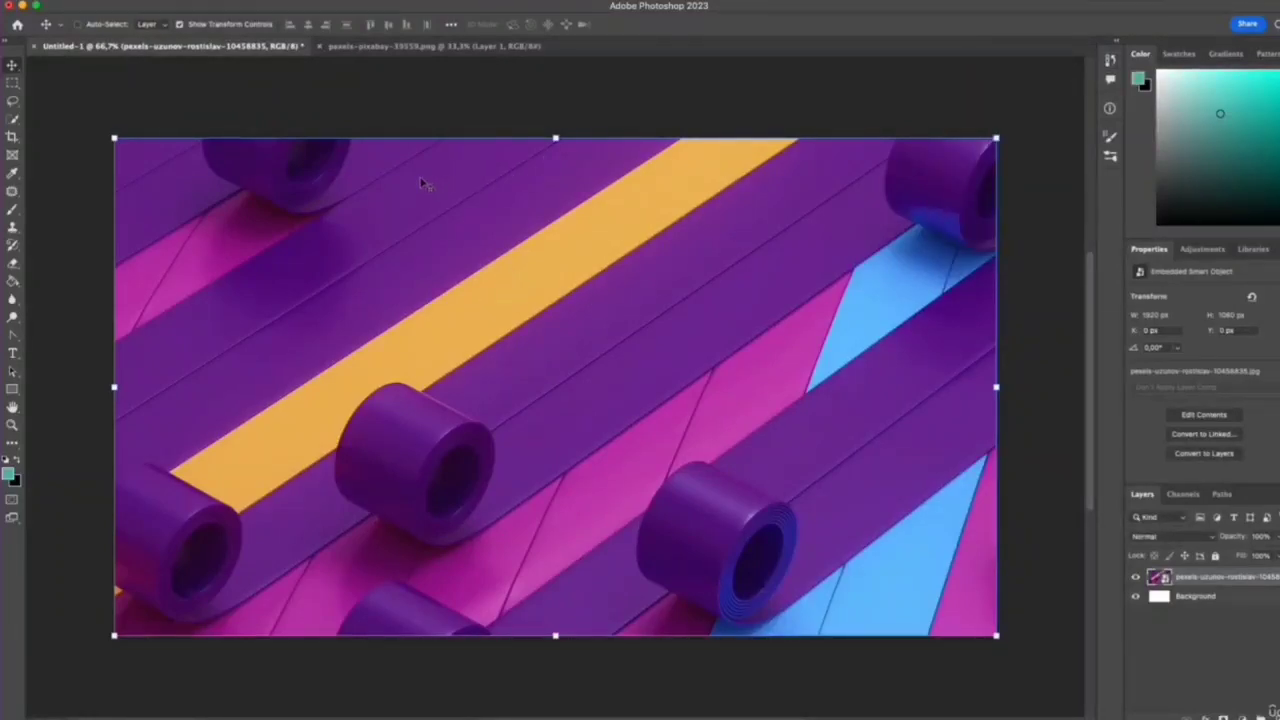
- Copy the purple image layer into the pexels-pixabay-39559.png document and distort its four corners to fit the tablet's black screen
left_click_drag(422, 183, 434, 56)
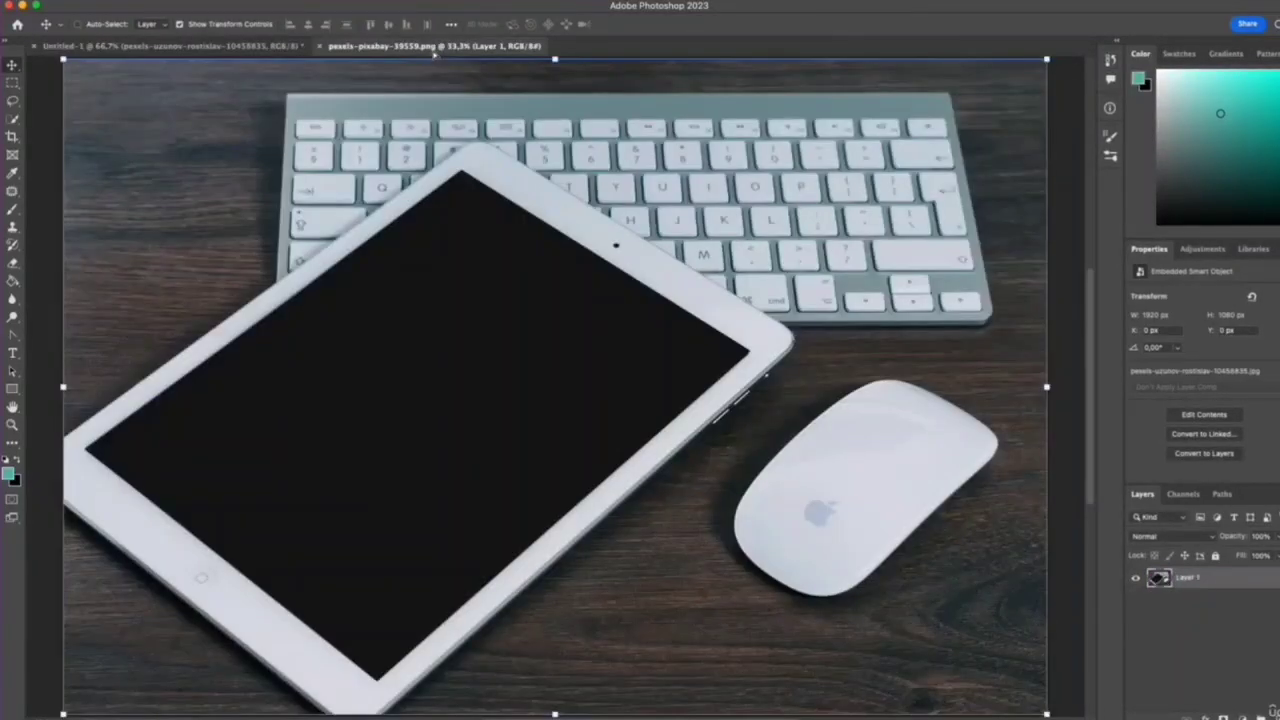
left_click_drag(446, 289, 447, 399)
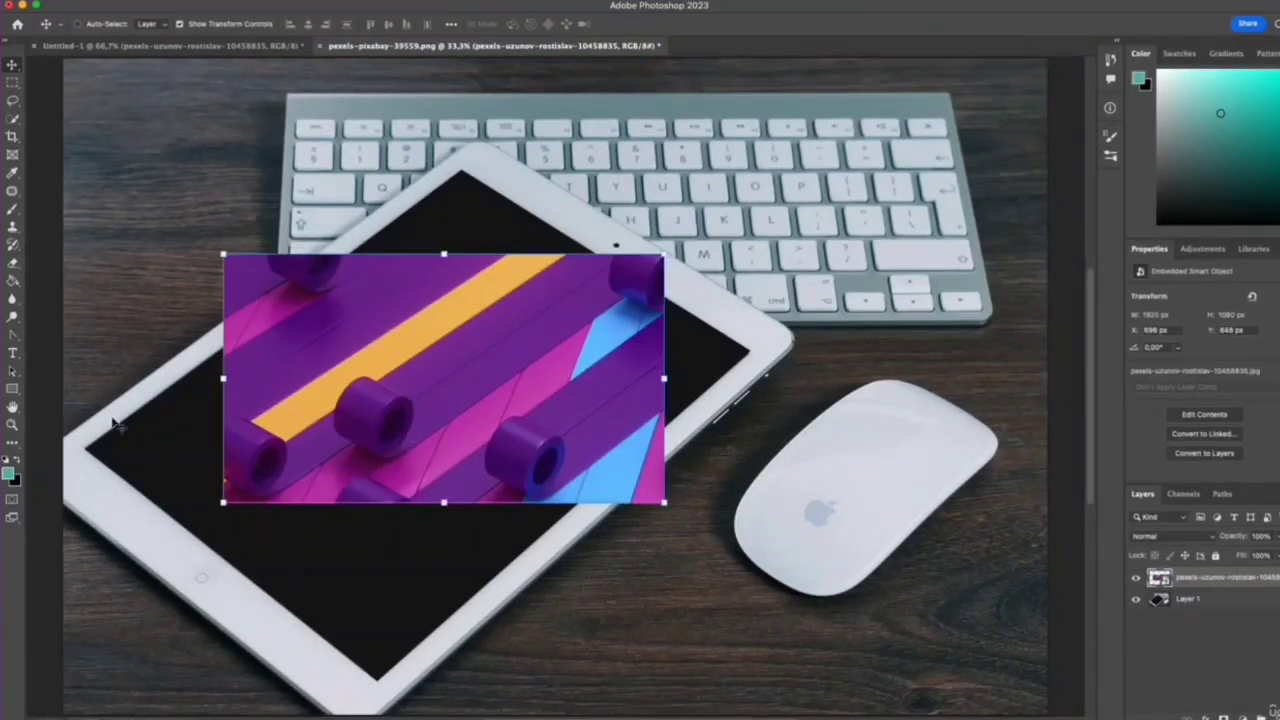
left_click(444, 254)
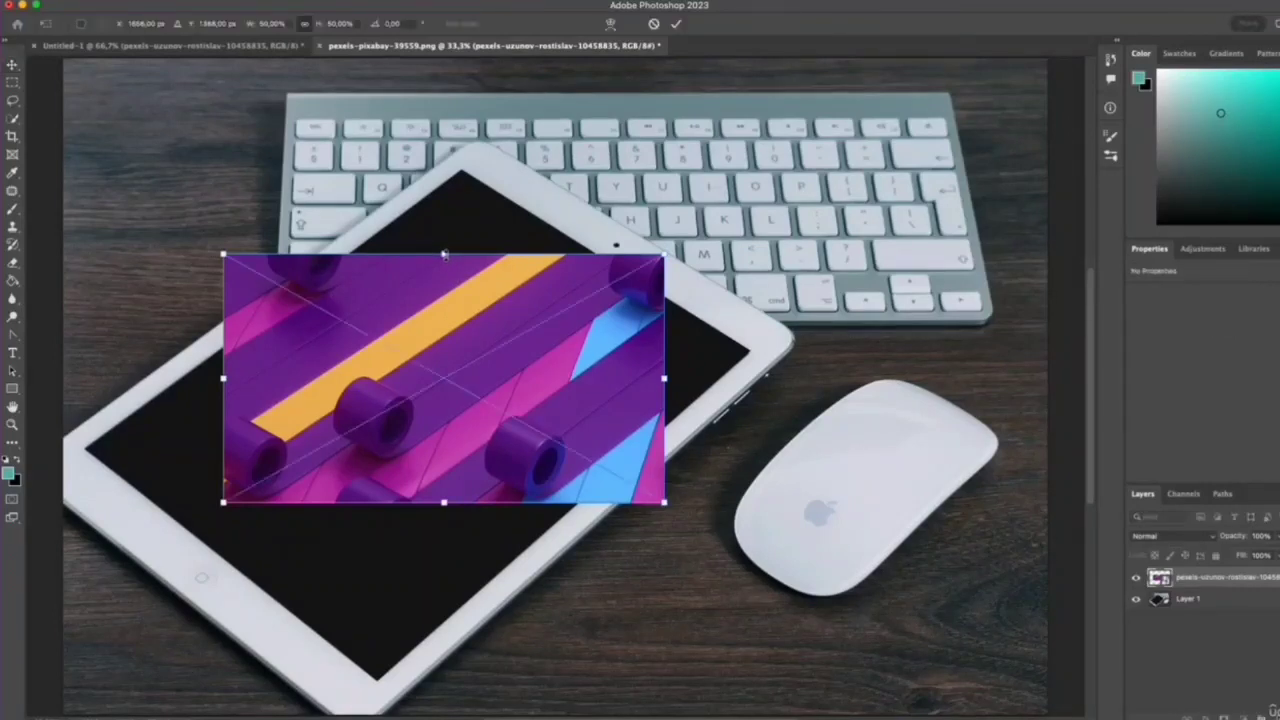
right_click(447, 330)
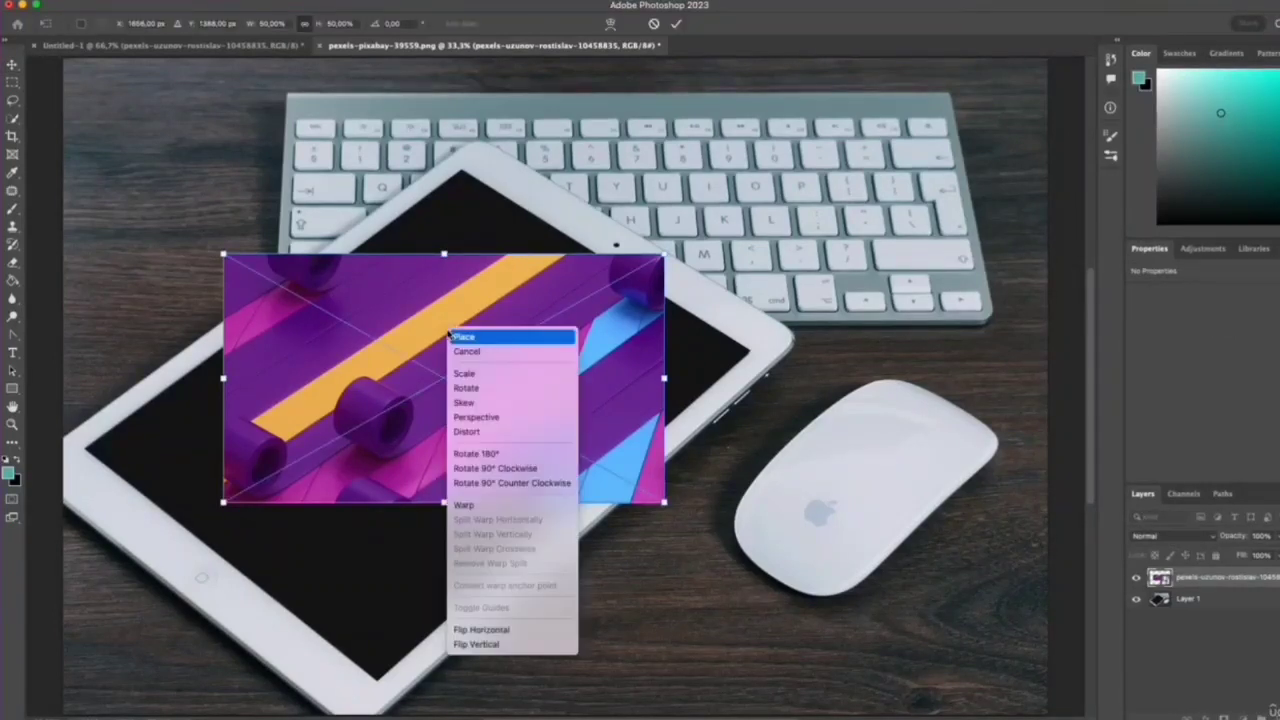
left_click(480, 431)
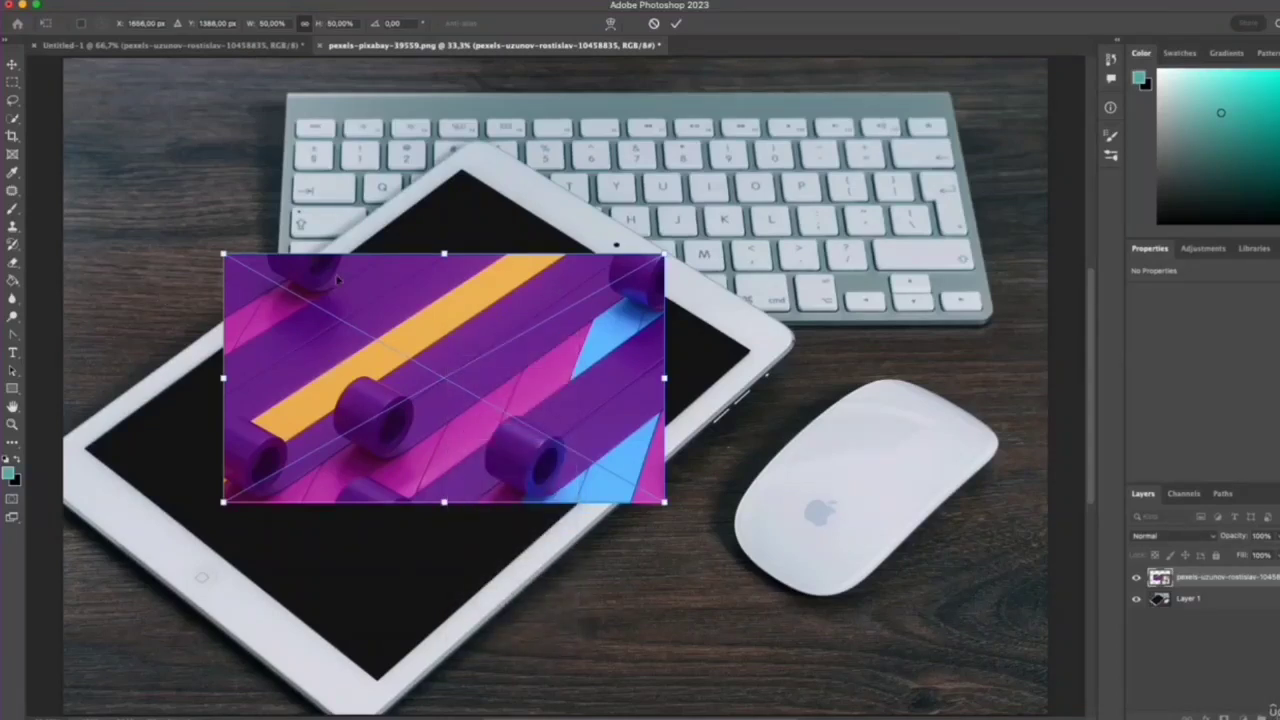
left_click_drag(663, 256, 460, 172)
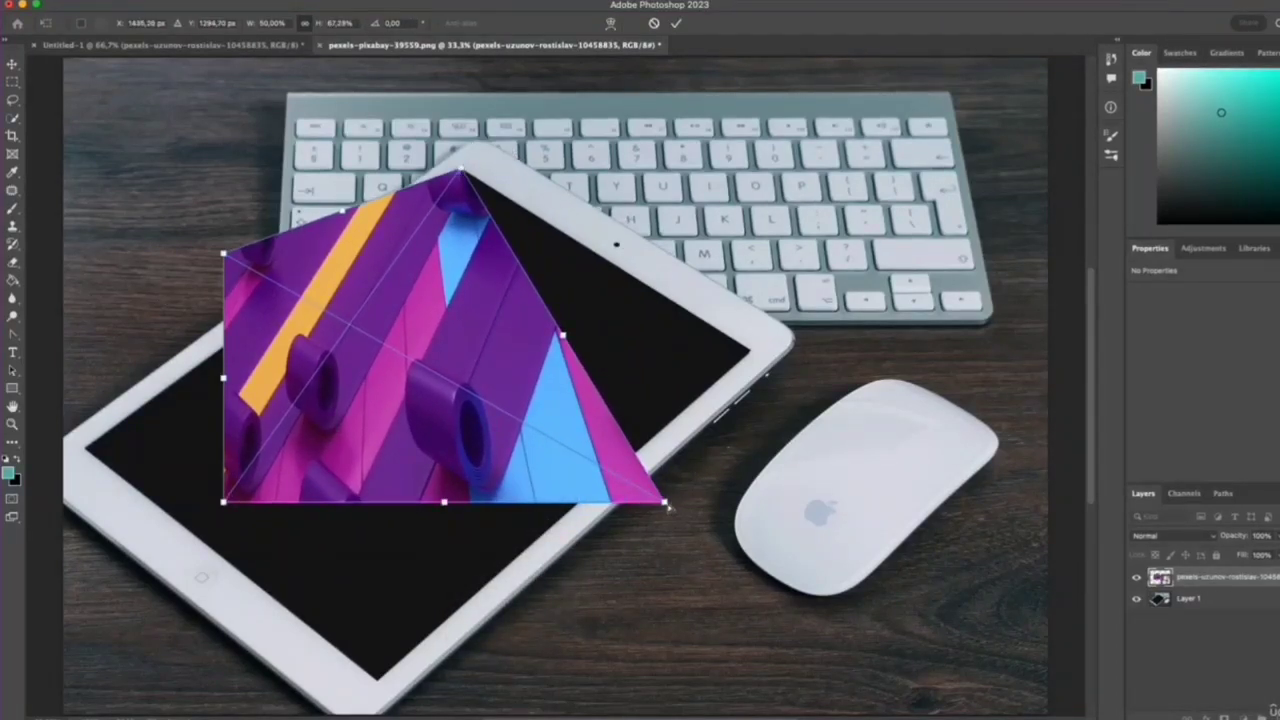
left_click_drag(664, 502, 748, 352)
left_click_drag(222, 502, 377, 677)
left_click_drag(224, 254, 84, 447)
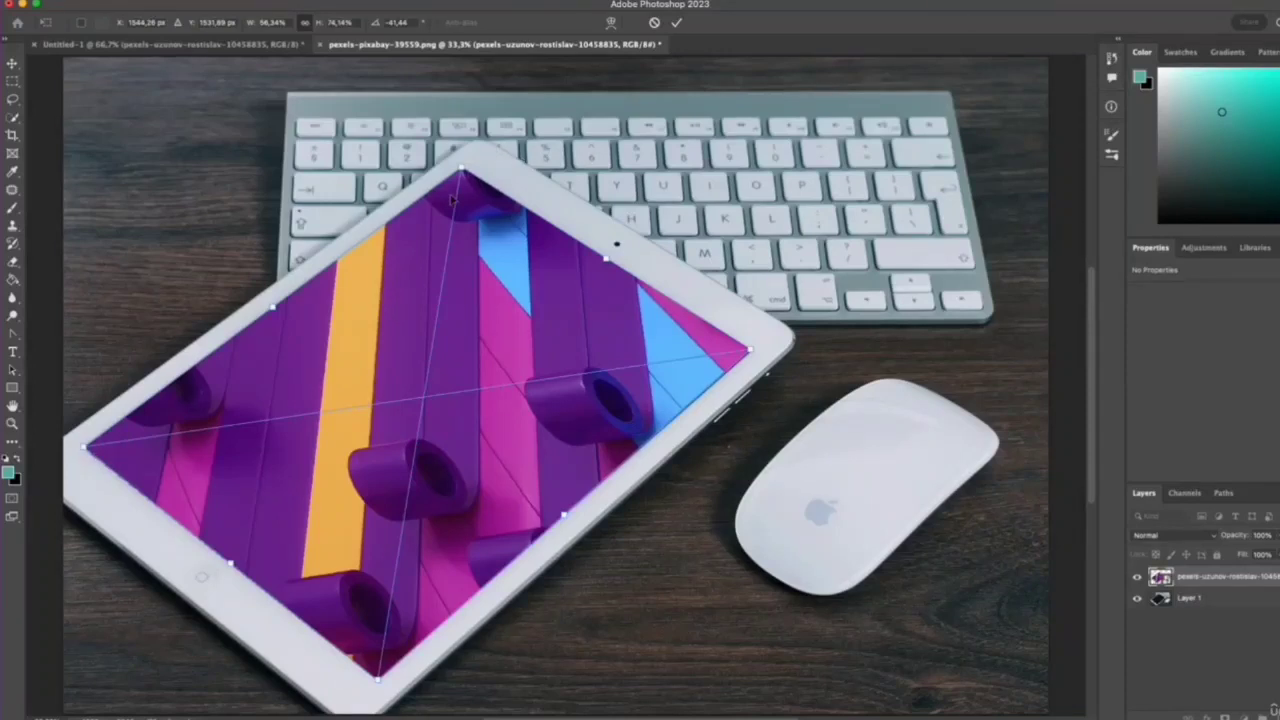
left_click_drag(754, 354, 755, 356)
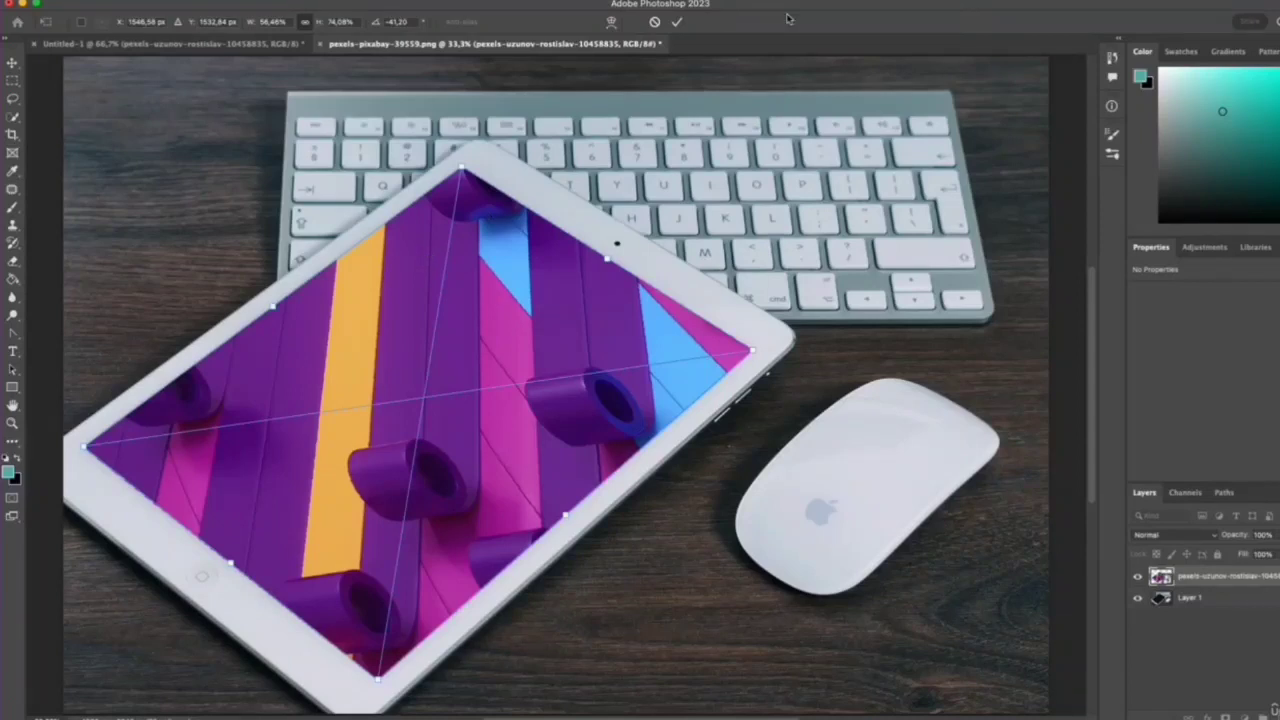
left_click(678, 22)
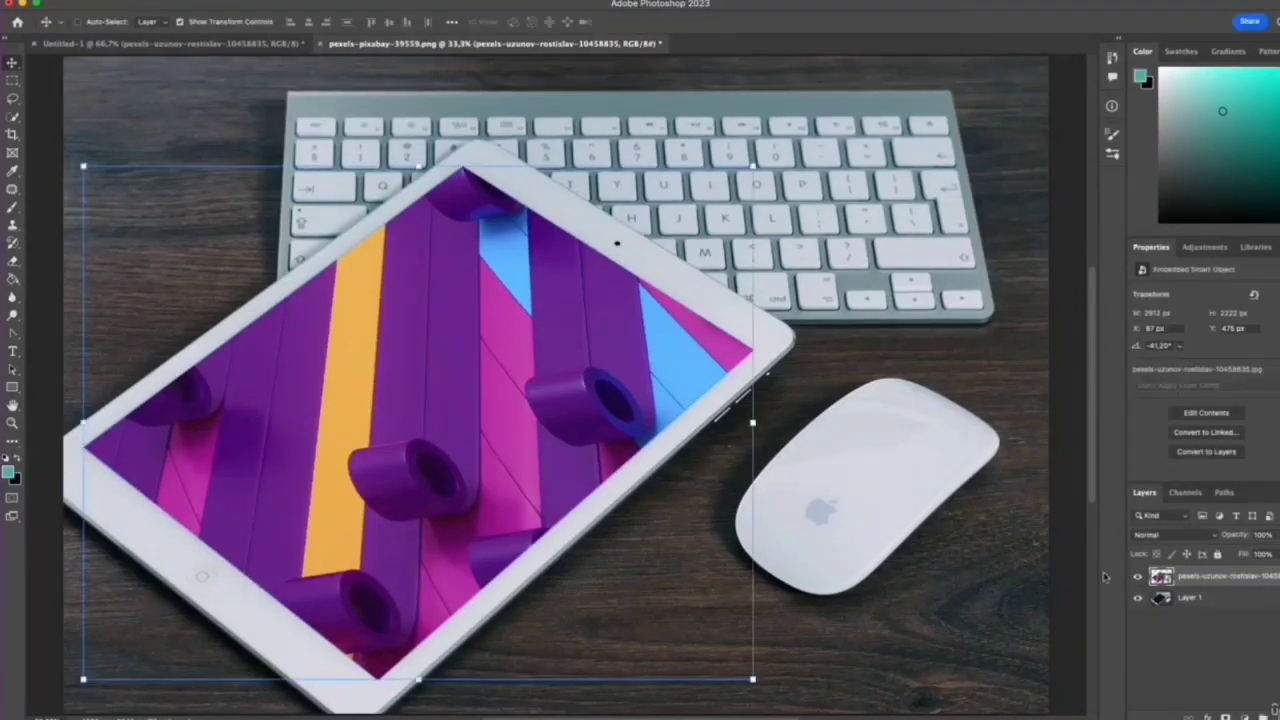
- Hide and reshow the distorted image layer to compare the tablet screen, and turn off the transform controls
left_click(1137, 578)
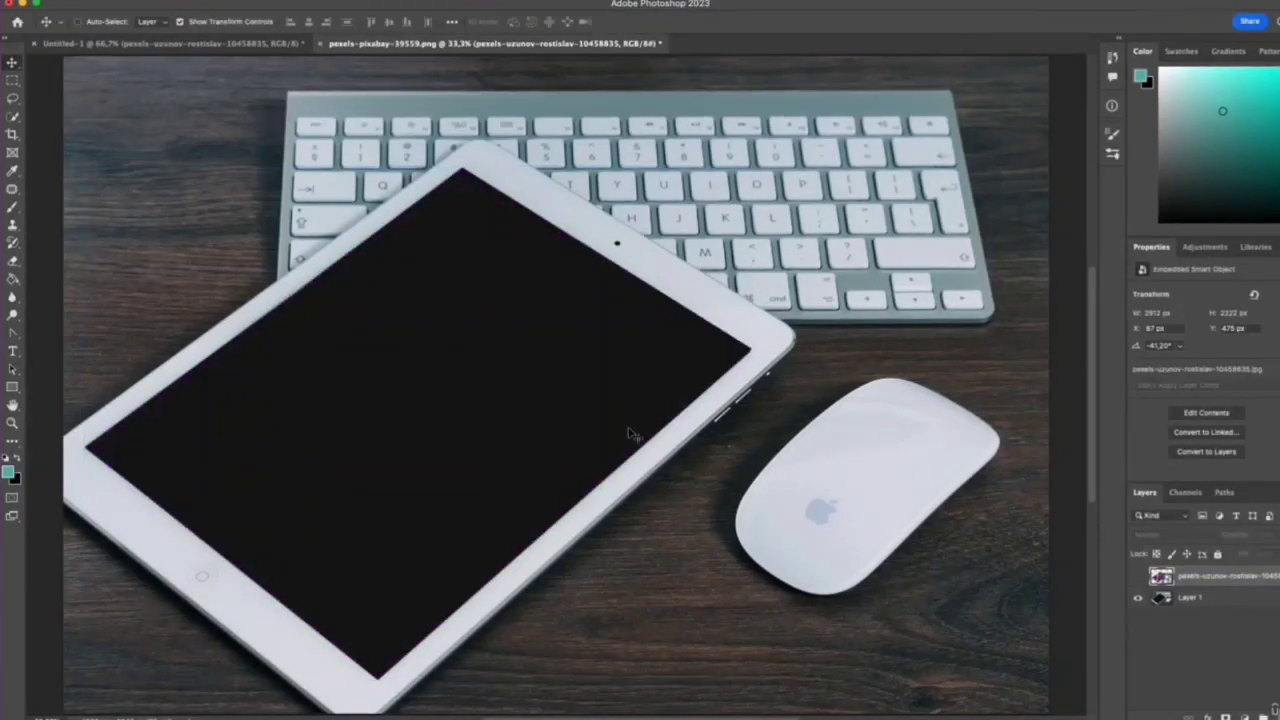
left_click(1137, 577)
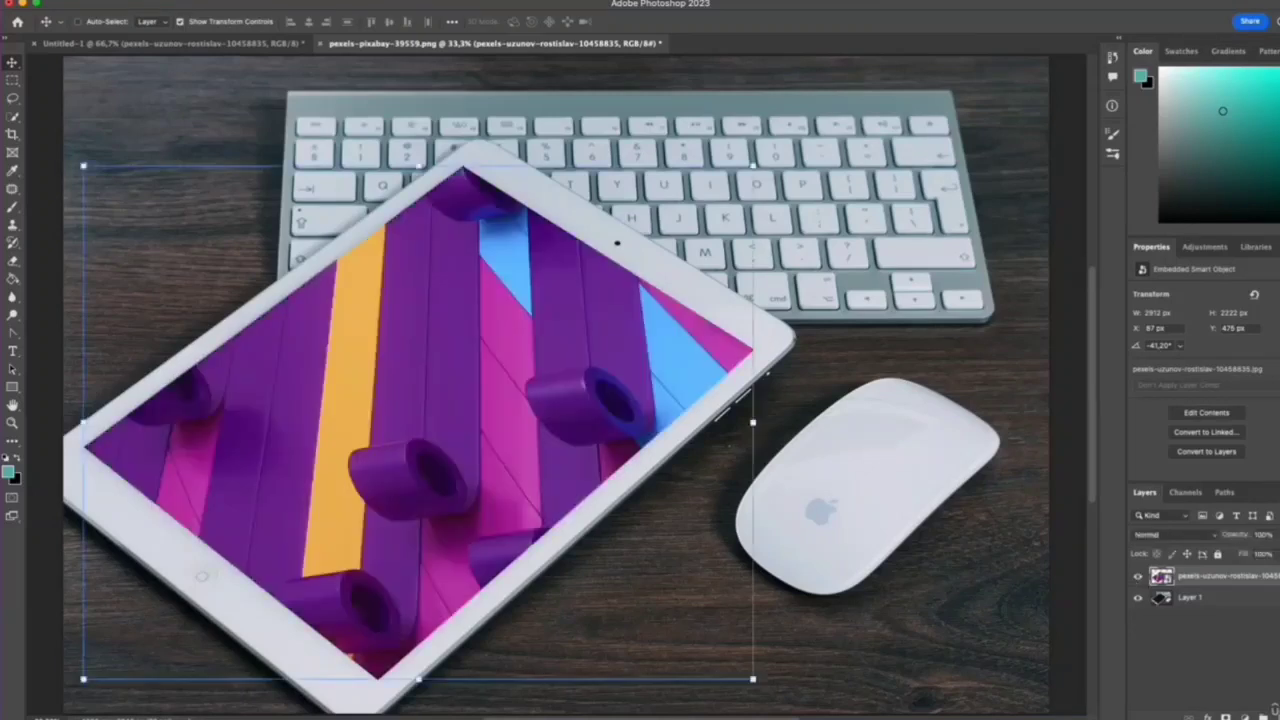
left_click(180, 22)
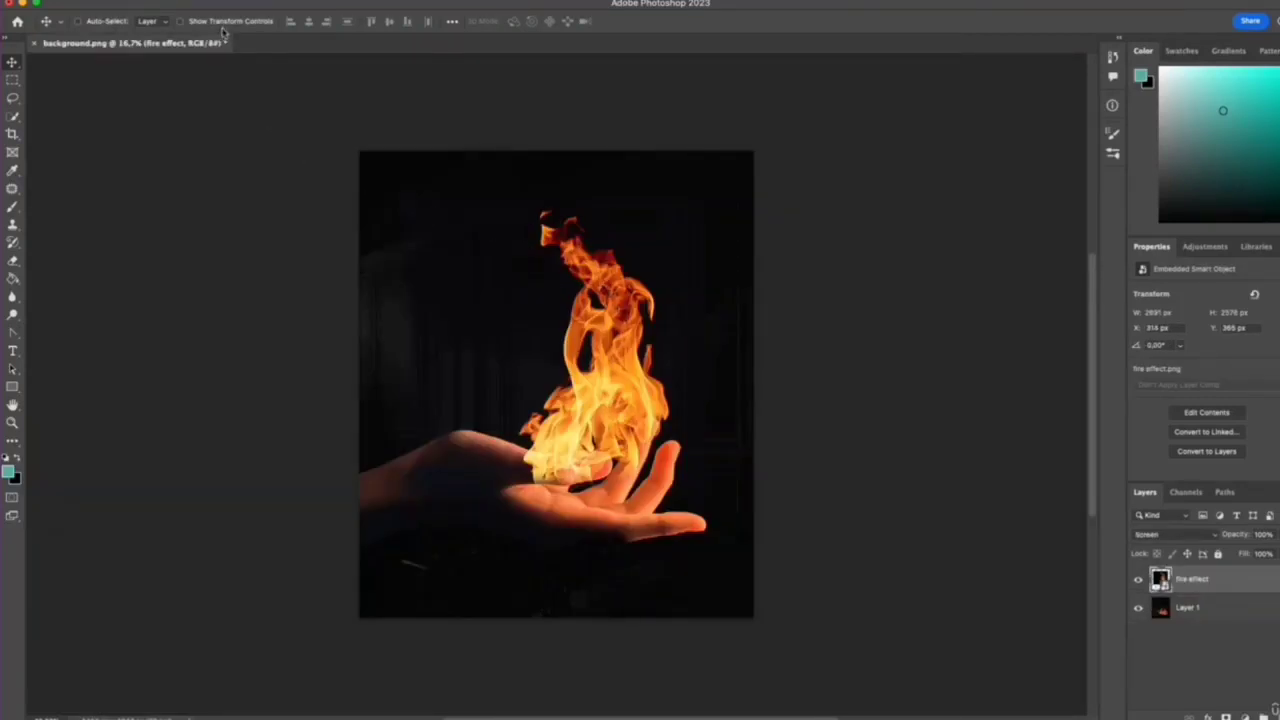
- Start a custom warp on the fire effect layer, pulling the grid's upper-right corner inward and the flame's upper part upward
left_click(223, 24)
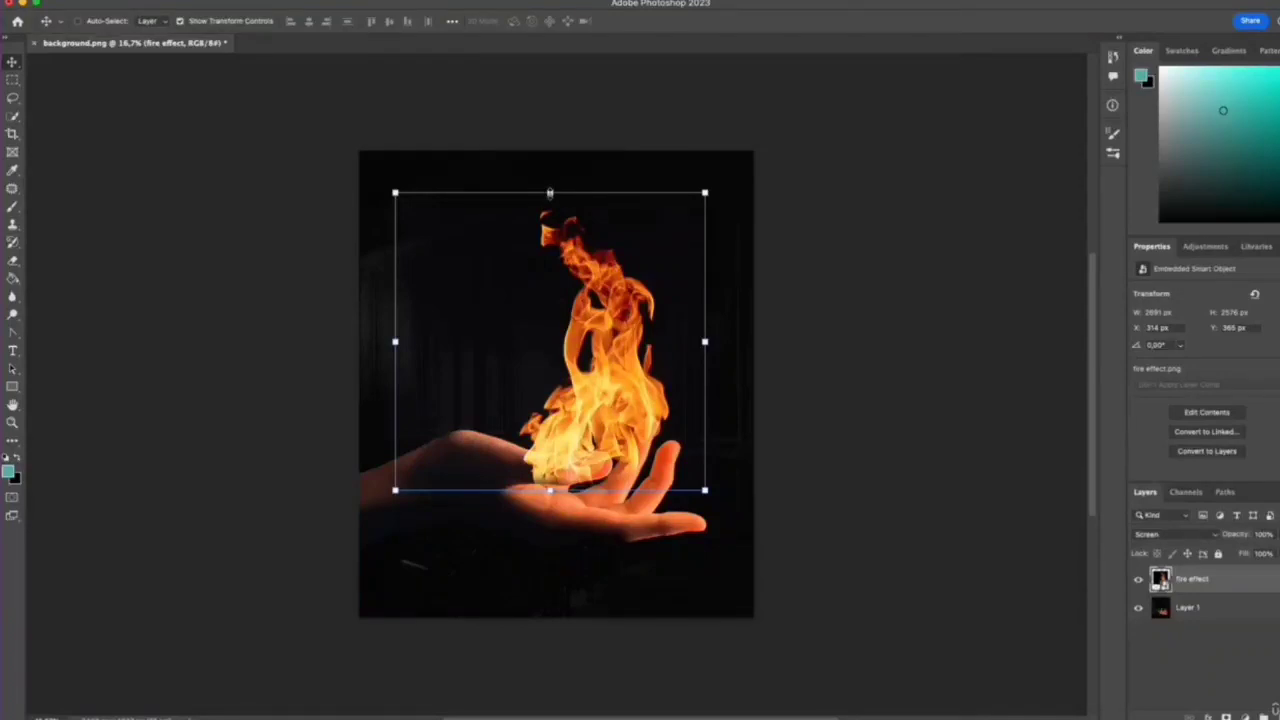
left_click(549, 193)
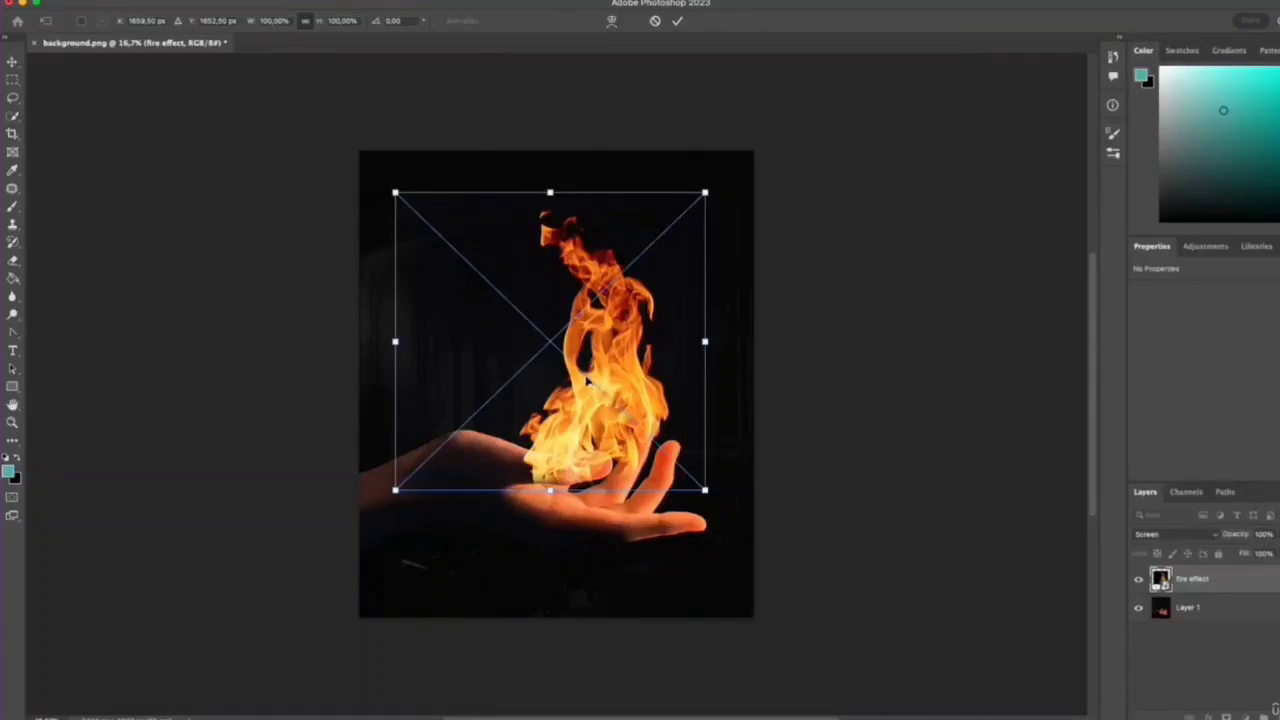
left_click(612, 21)
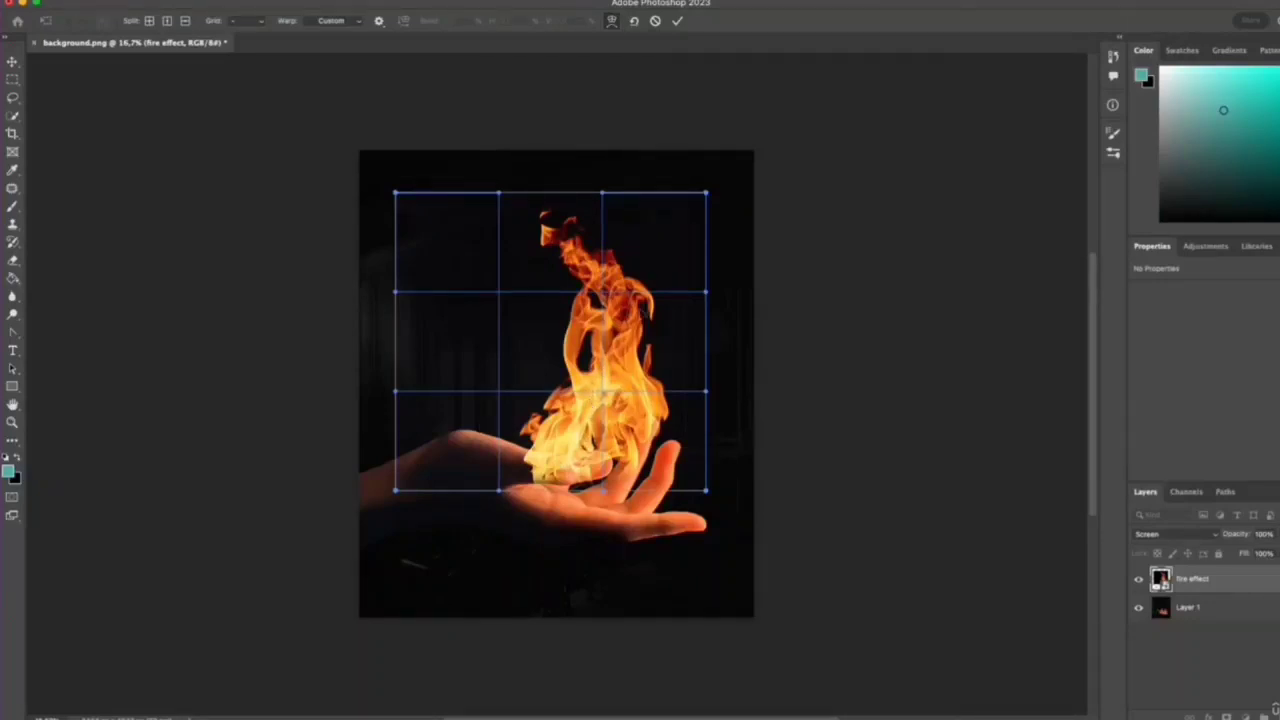
mouse_move(707, 196)
left_mouse_down()
mouse_move(614, 192)
mouse_move(691, 193)
left_mouse_up()
mouse_move(602, 297)
left_mouse_down()
mouse_move(647, 277)
mouse_move(615, 278)
left_mouse_up()
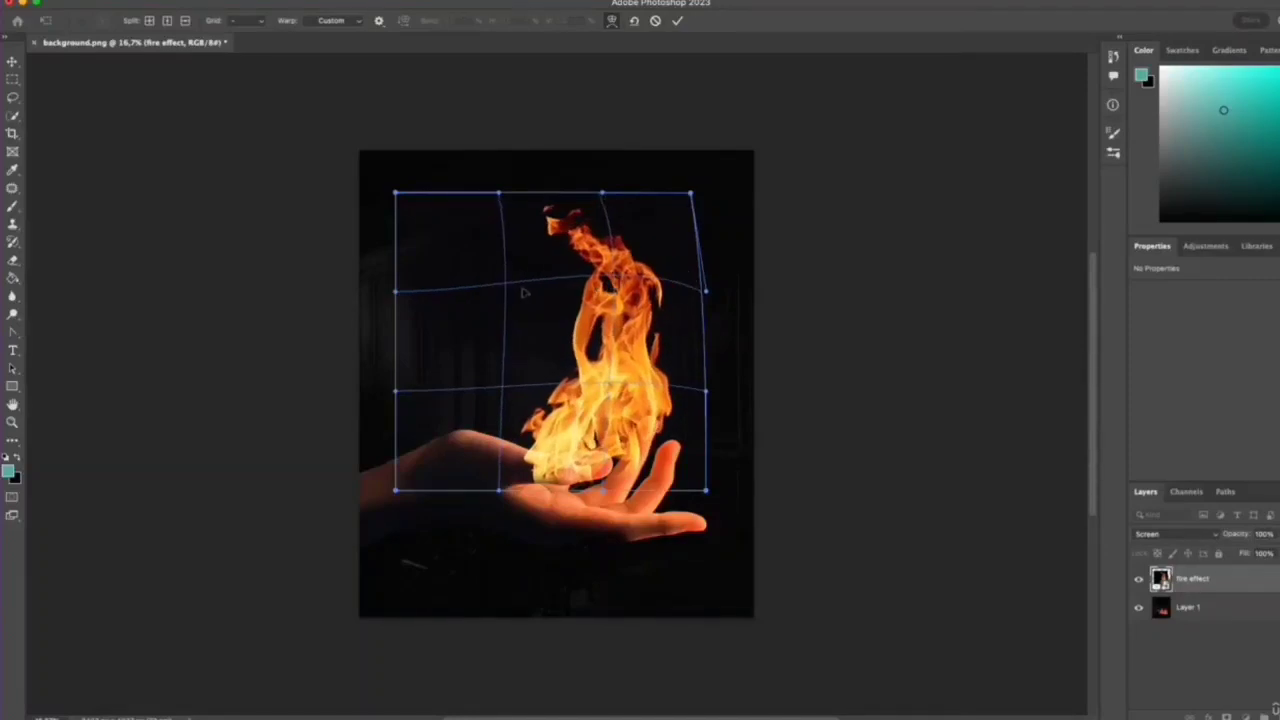
- Warp the middle and base of the flame so the fire spreads over the palm toward the fingertips
left_click_drag(506, 292, 468, 297)
left_click_drag(595, 356, 544, 322)
left_click_drag(573, 402, 598, 350)
left_click_drag(612, 300, 636, 332)
left_click_drag(639, 441, 661, 458)
left_click_drag(620, 358, 636, 350)
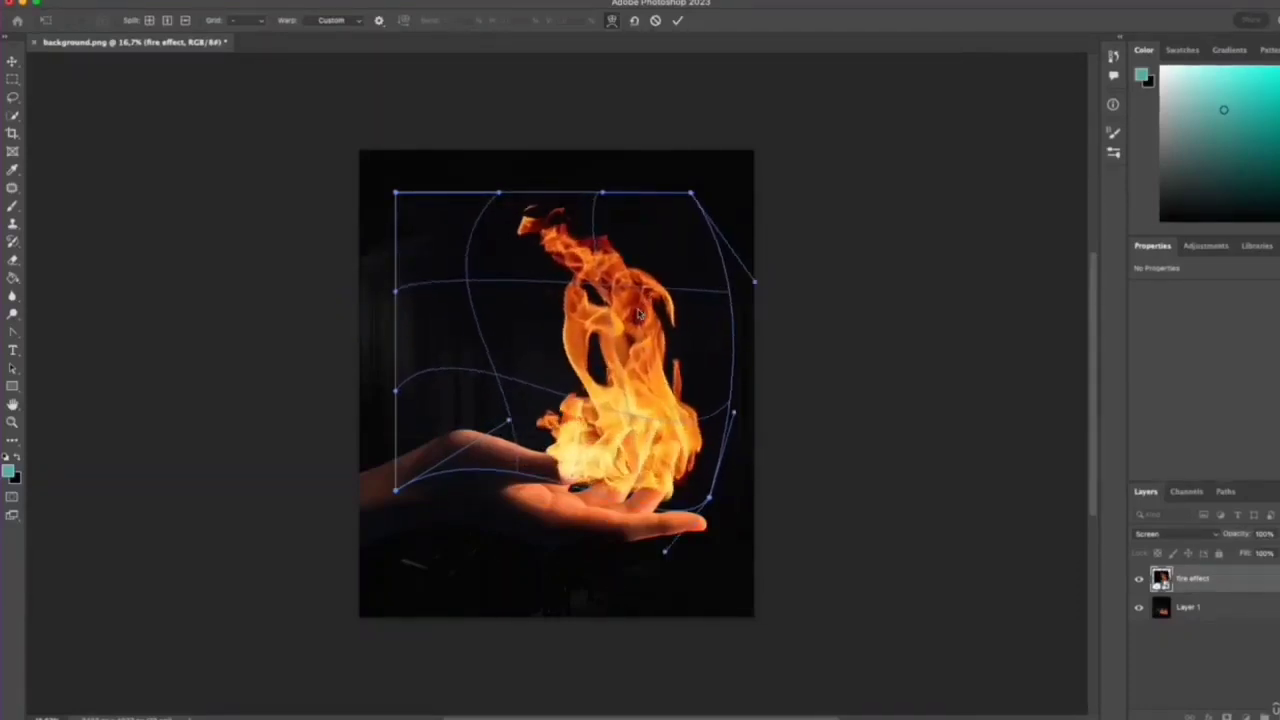
- Bow the warp grid's upper edge outward and its left edge inward, bending the upper flame toward the wrist side
left_click_drag(627, 306, 580, 262)
left_click_drag(508, 204, 580, 171)
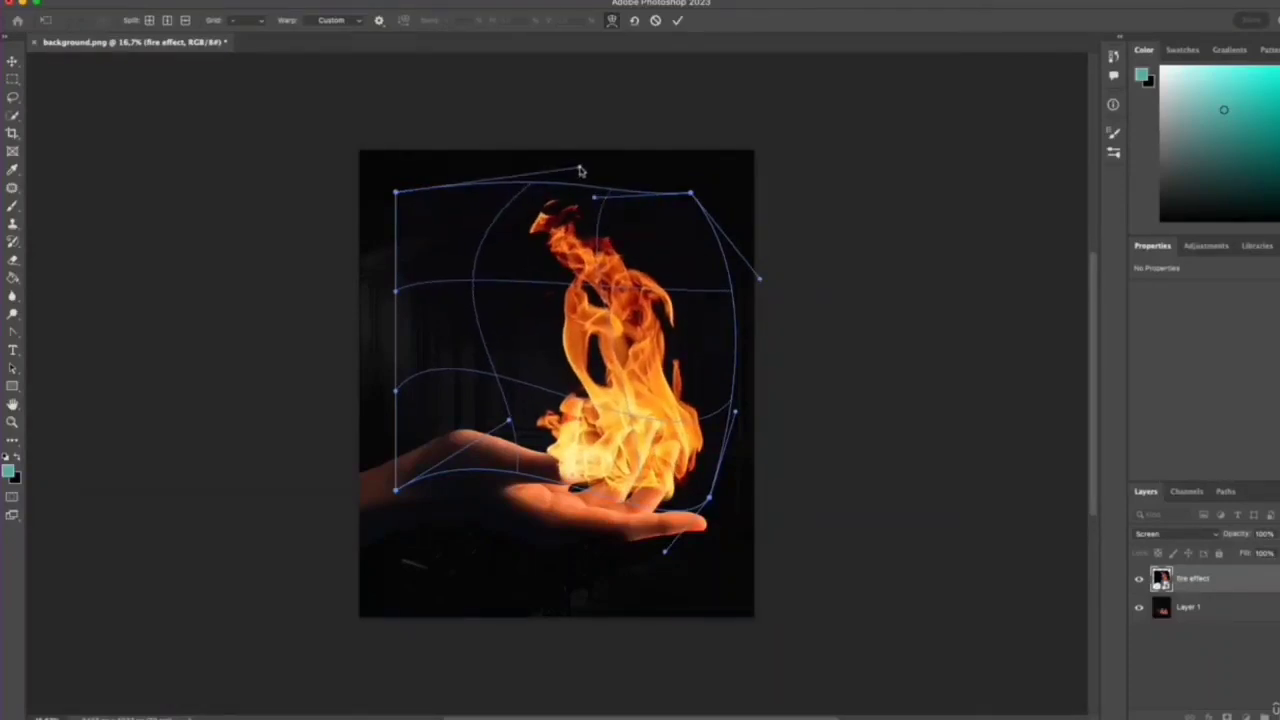
left_click_drag(404, 303, 438, 280)
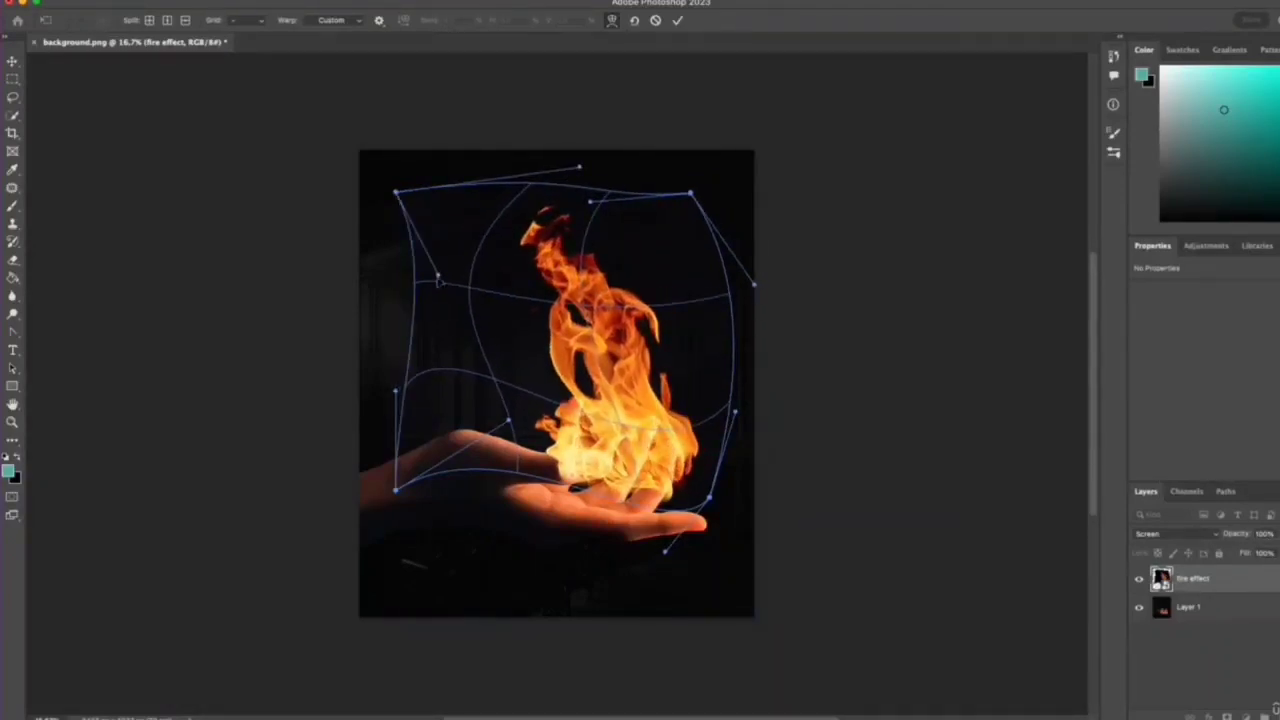
left_click_drag(540, 375, 518, 357)
left_click_drag(612, 430, 651, 484)
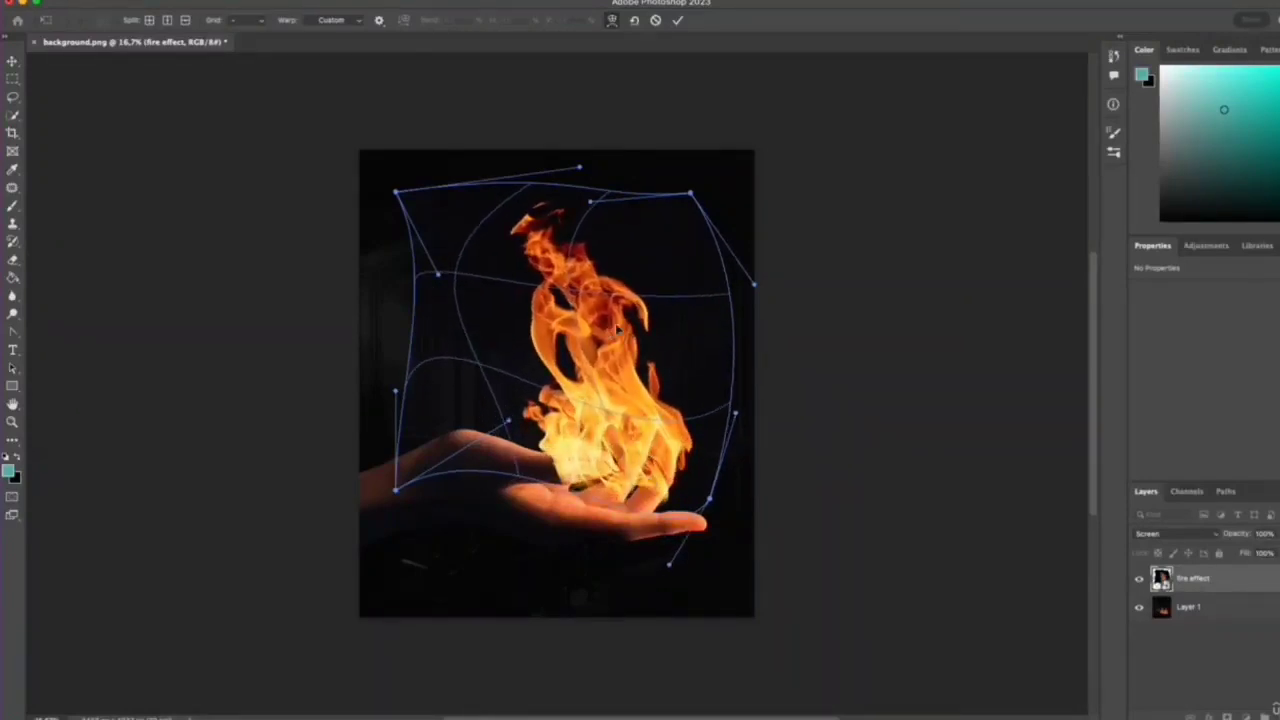
- Stretch the flame taller and settle its base in the palm, apply the warp, and turn off the transform controls
left_click_drag(617, 330, 644, 321)
left_click_drag(562, 288, 588, 246)
left_click_drag(625, 350, 609, 368)
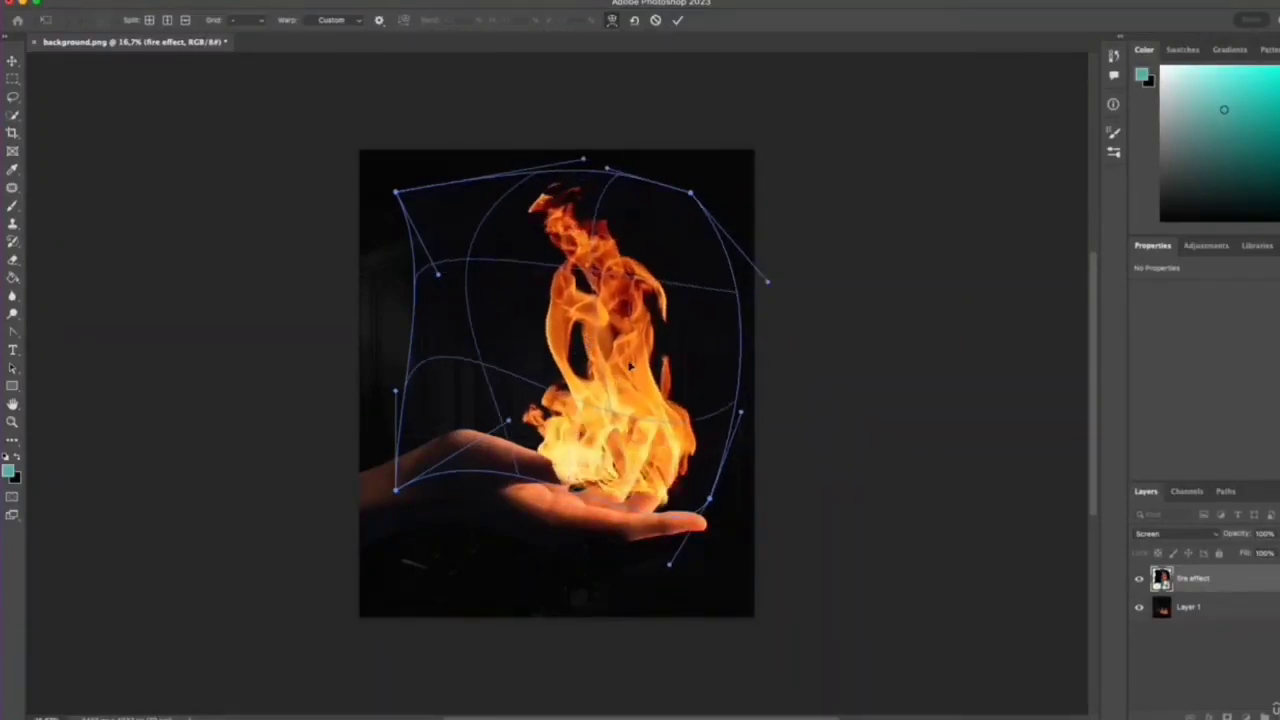
left_click_drag(650, 477, 586, 469)
left_click_drag(579, 306, 603, 318)
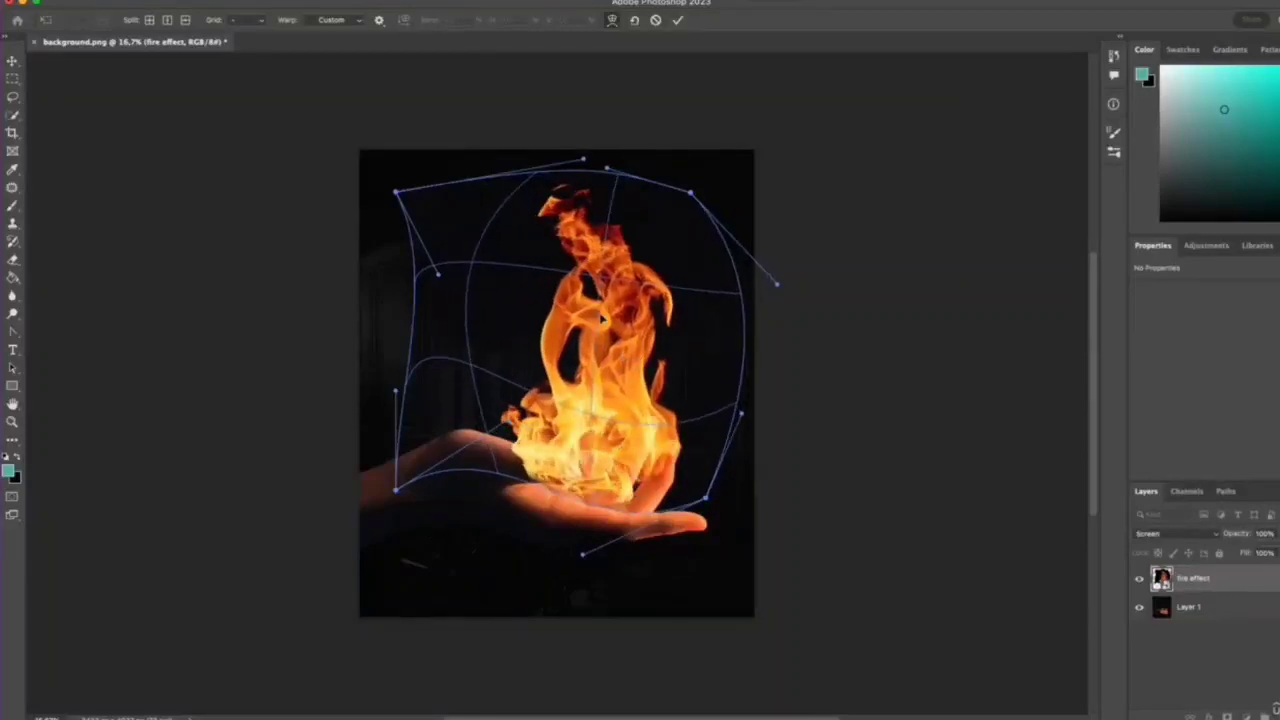
left_click_drag(617, 484, 622, 492)
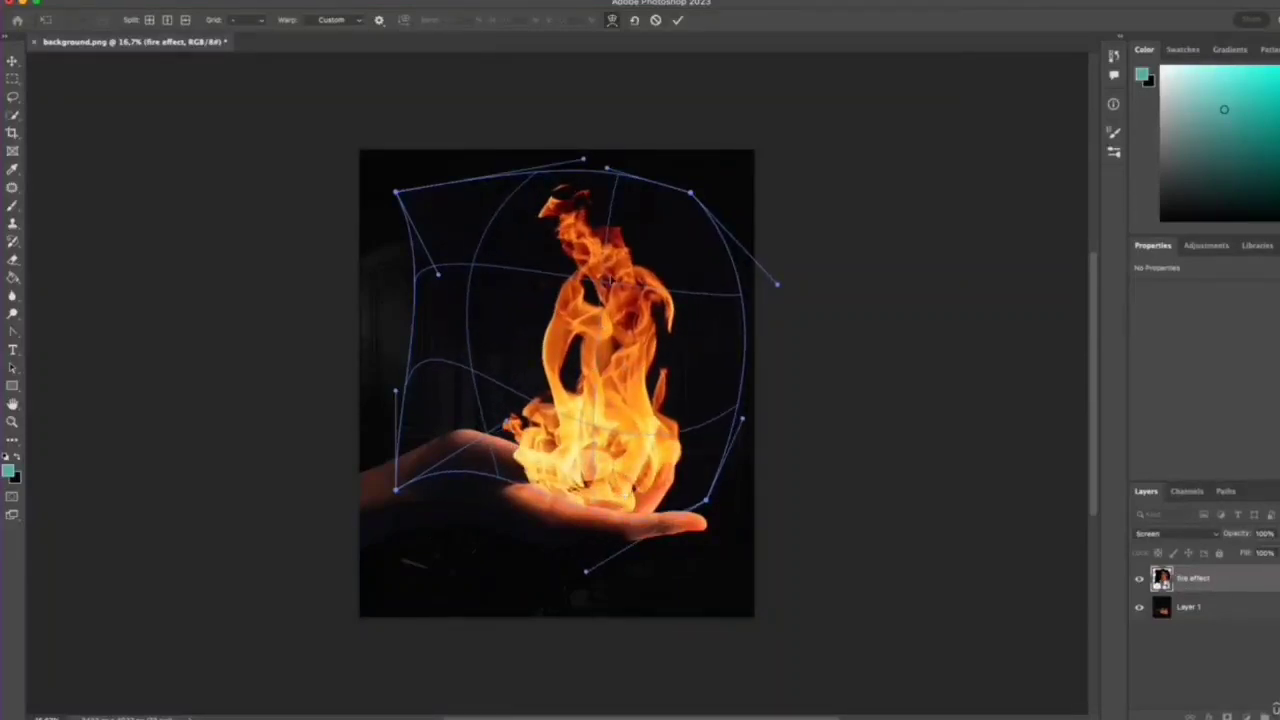
left_click(677, 20)
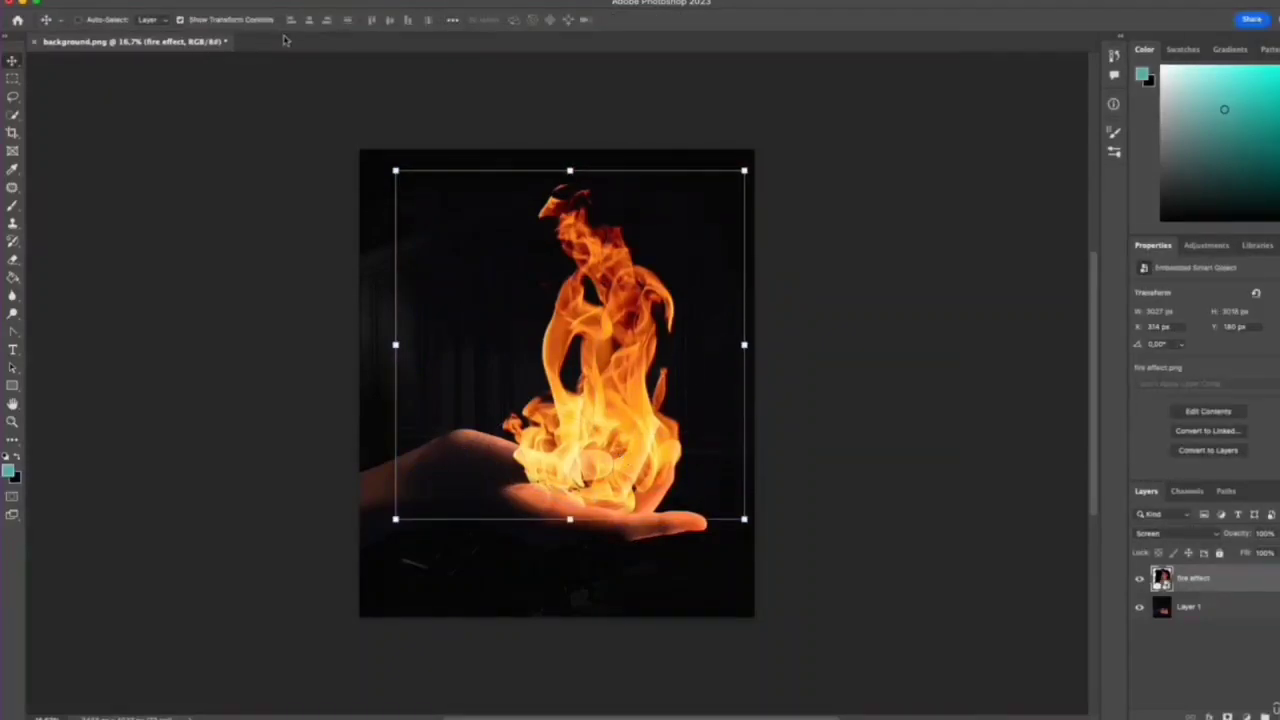
left_click(218, 21)
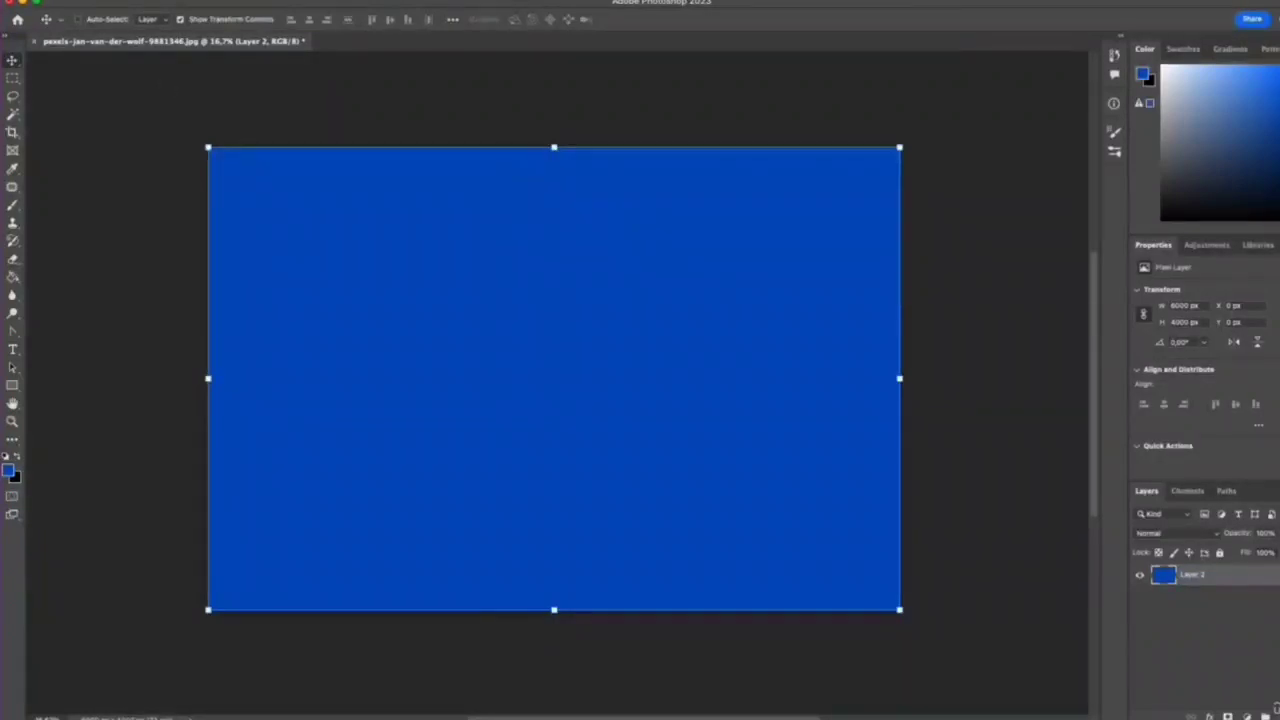
- Open arrow.png from the 4 warp folder and copy the arrow near the middle of the blue background document
left_click(101, 1)
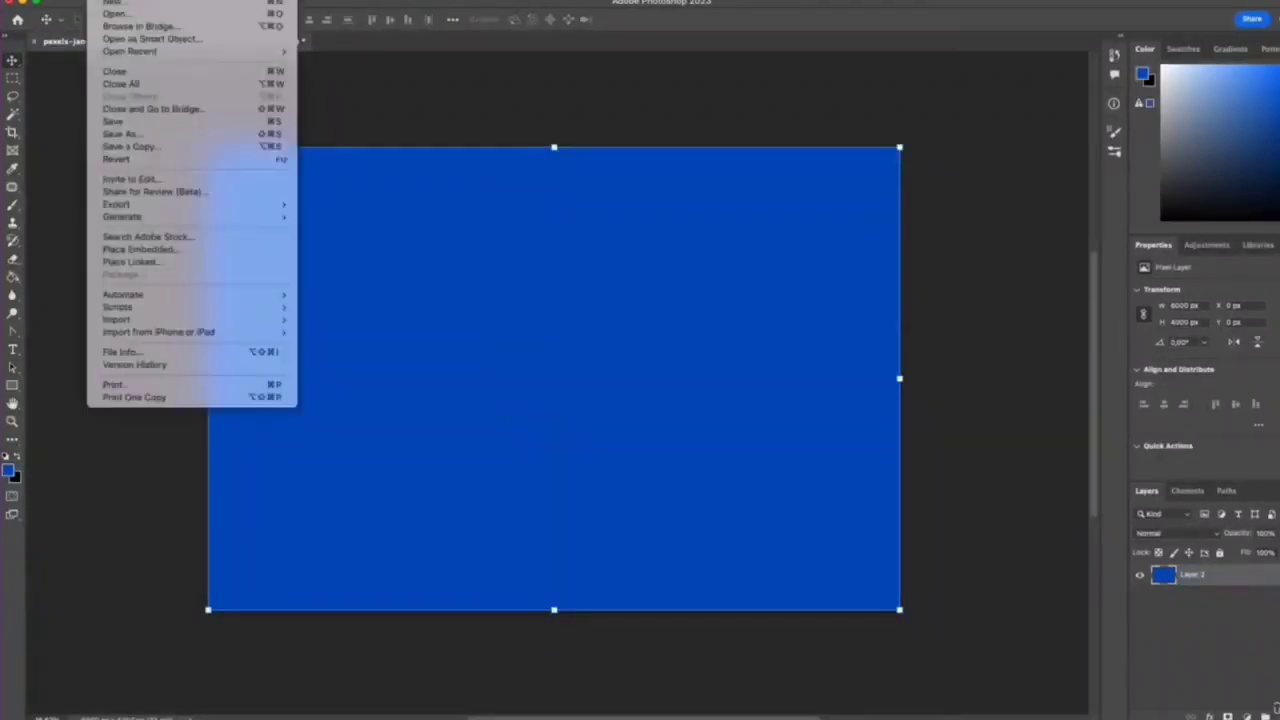
left_click(122, 13)
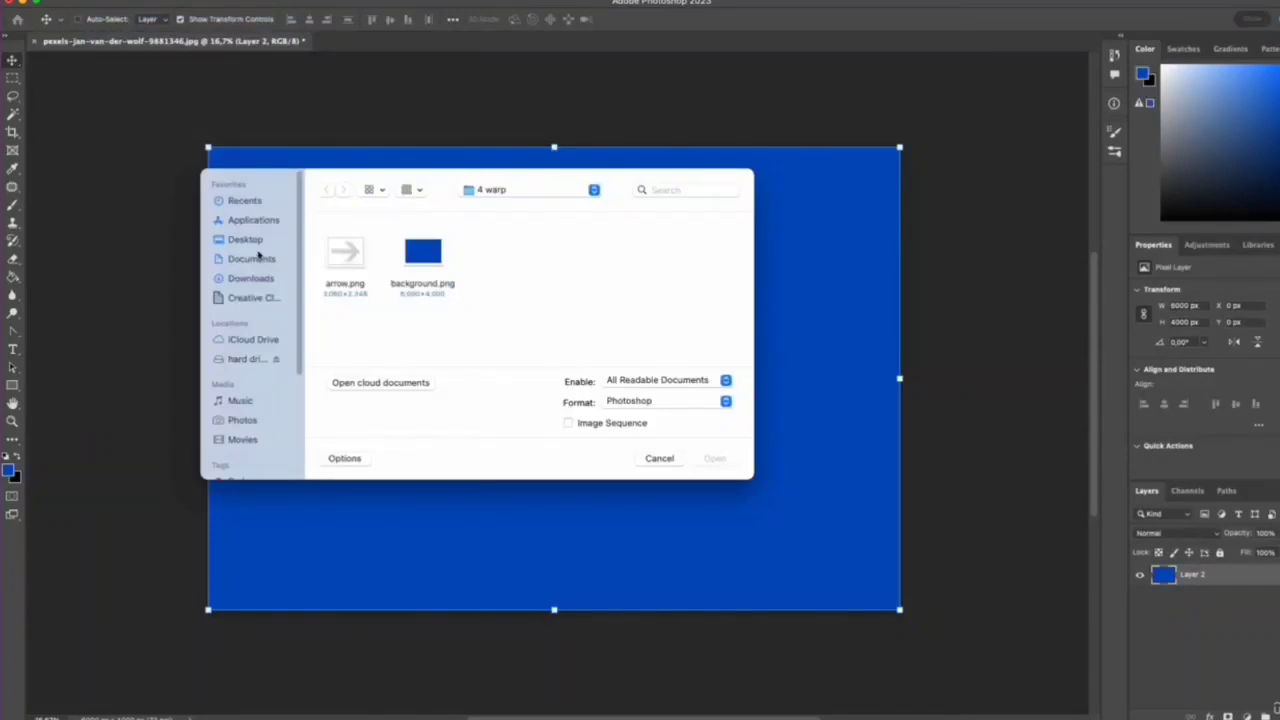
left_click(350, 256)
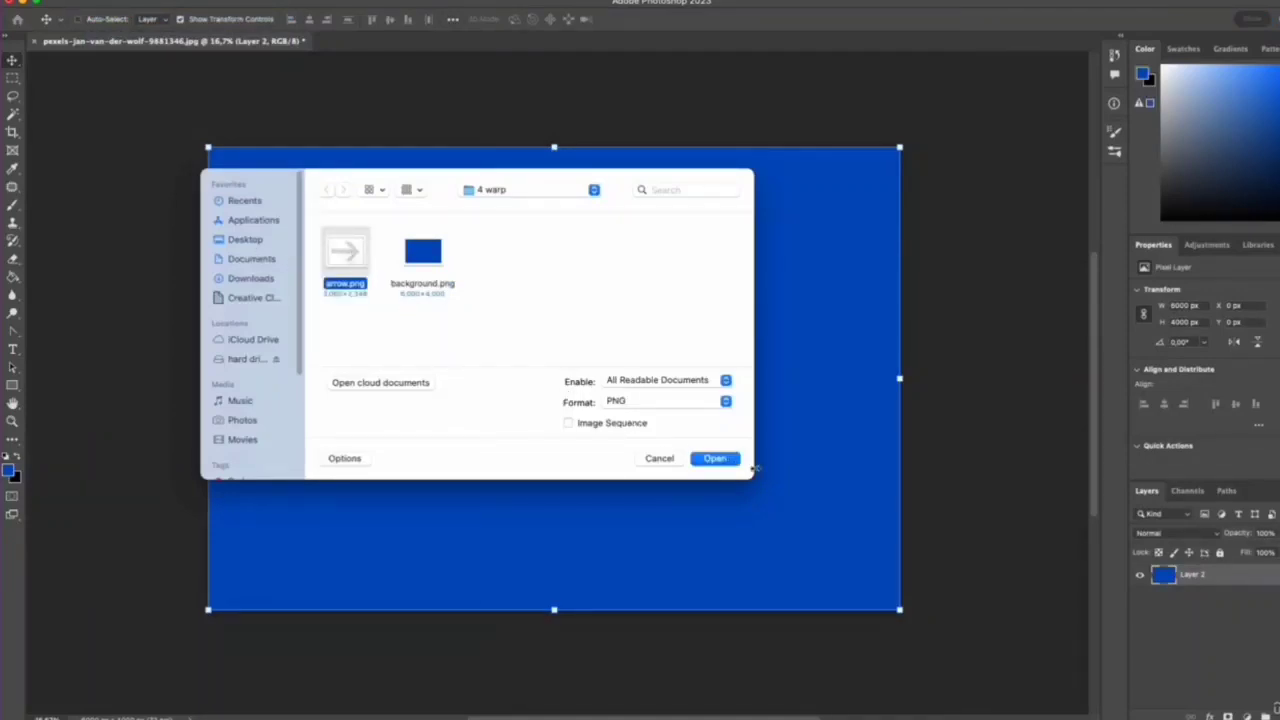
left_click(718, 459)
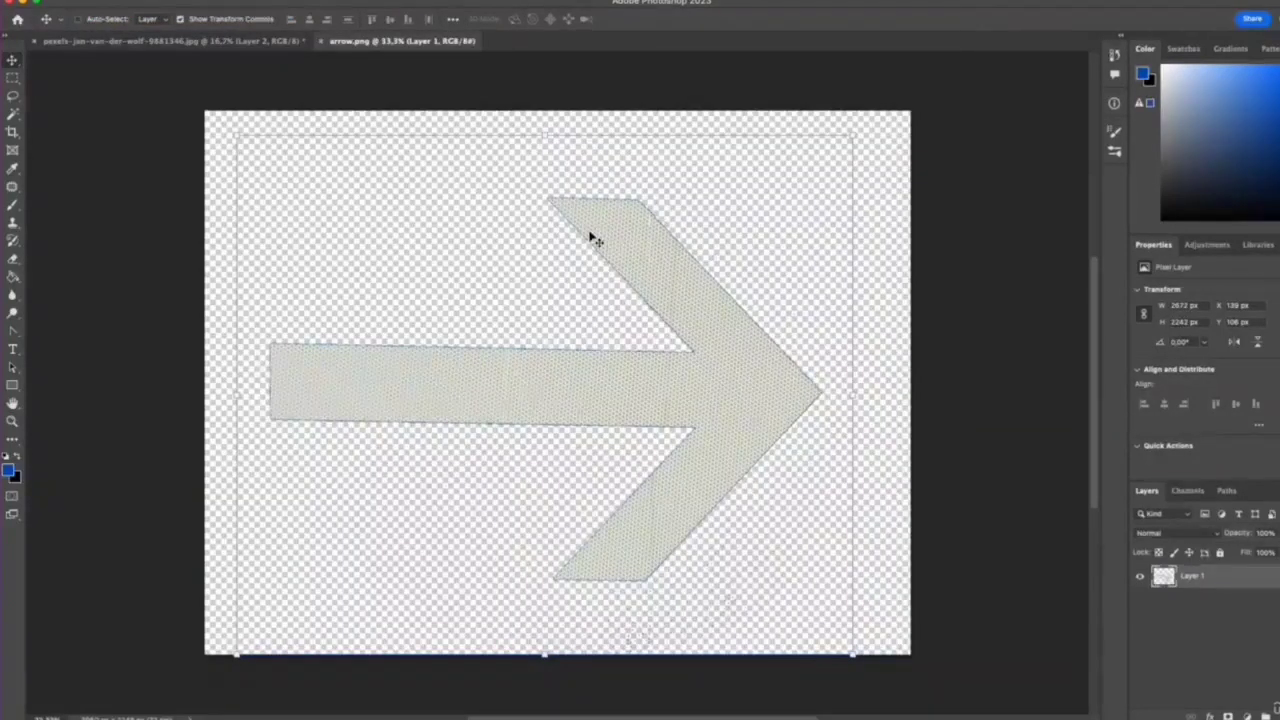
left_click_drag(590, 234, 600, 325)
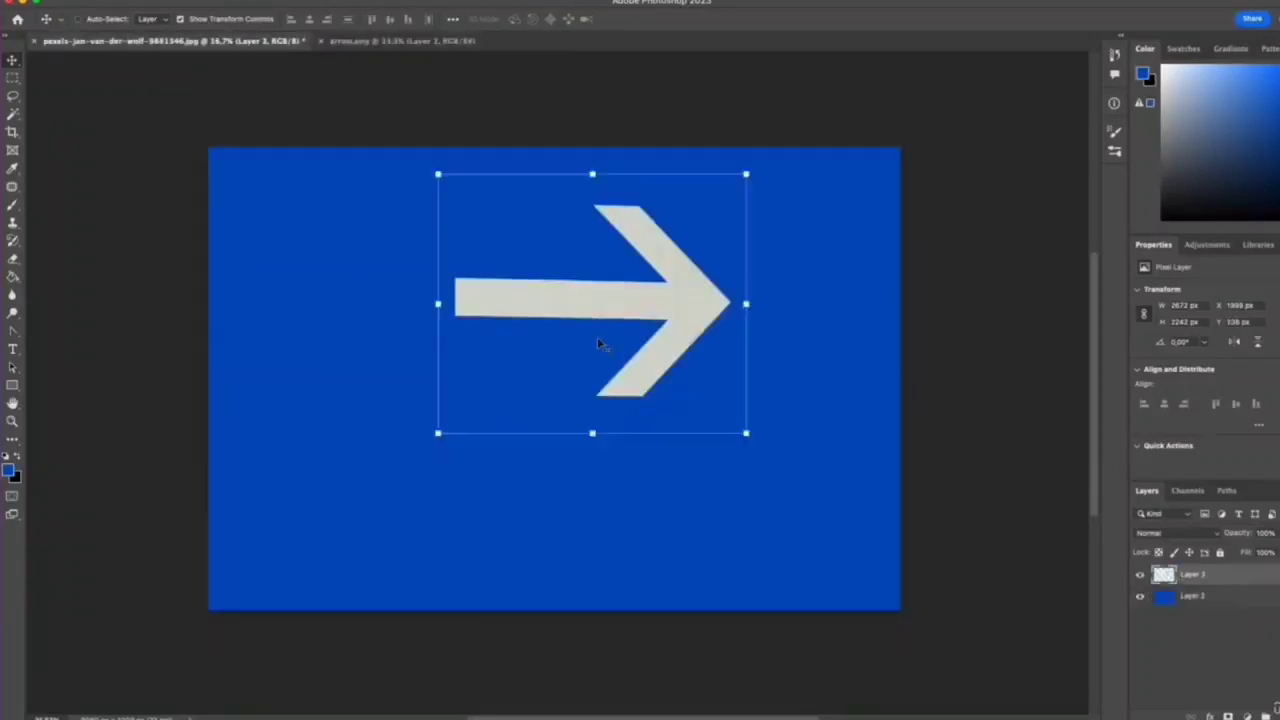
left_click_drag(677, 286, 642, 347)
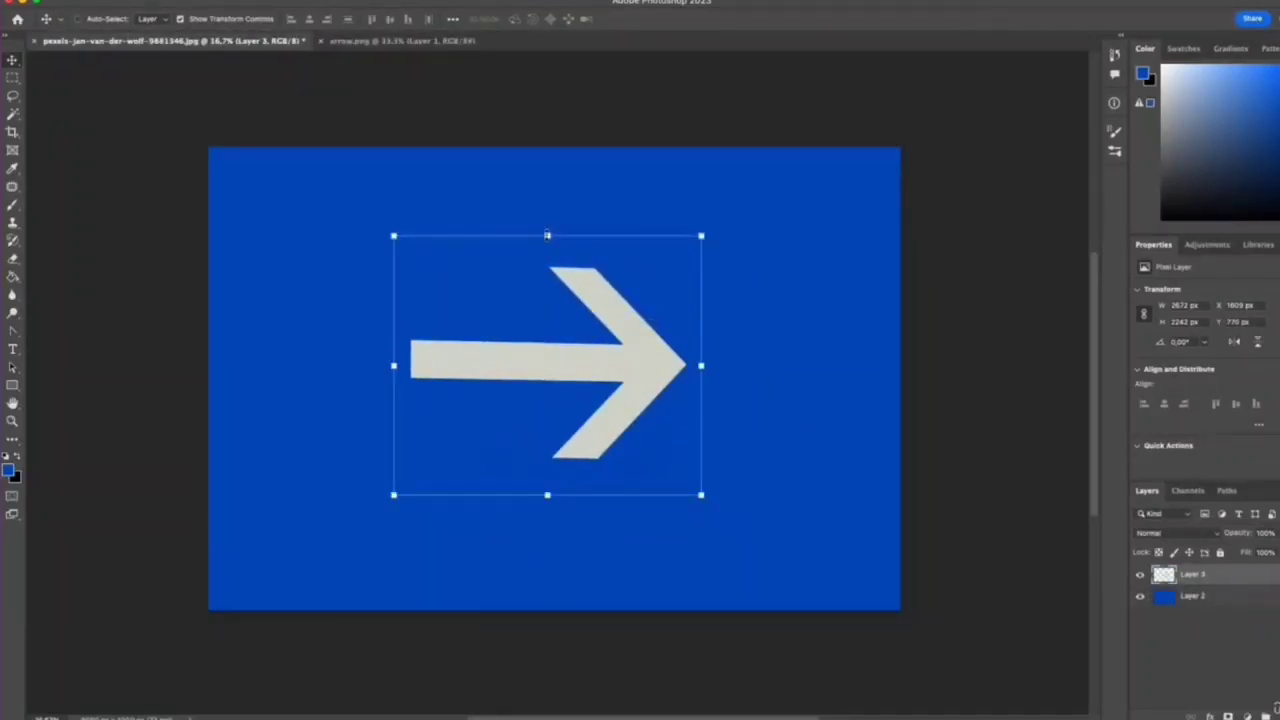
- Start a warp on the arrow layer and try the Arc preset with a bend of about -0.9%
left_click(547, 235)
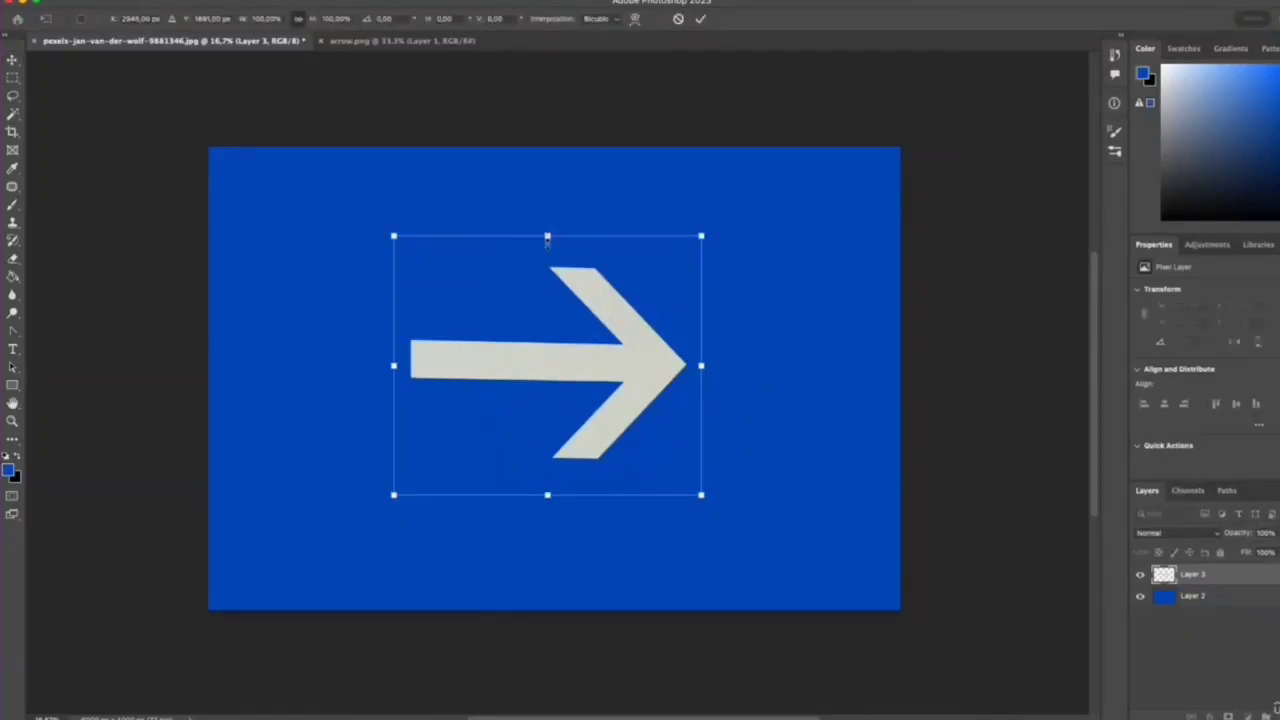
right_click(578, 498)
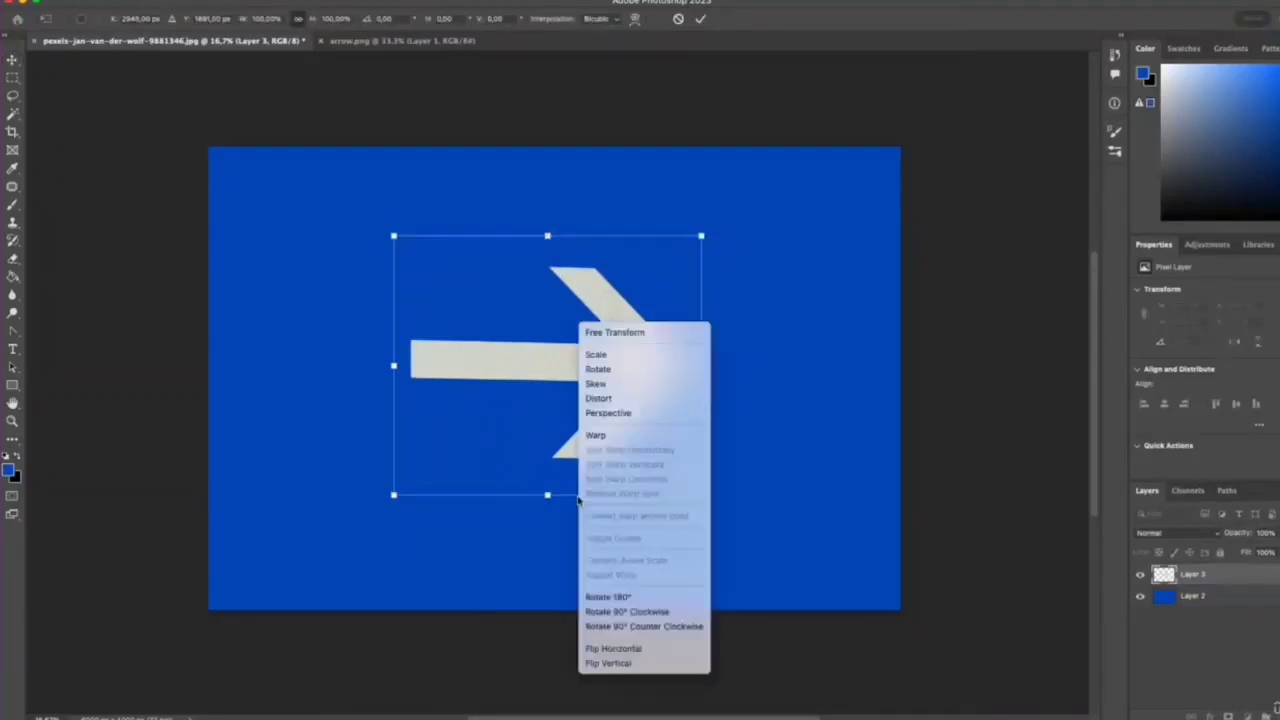
left_click(596, 436)
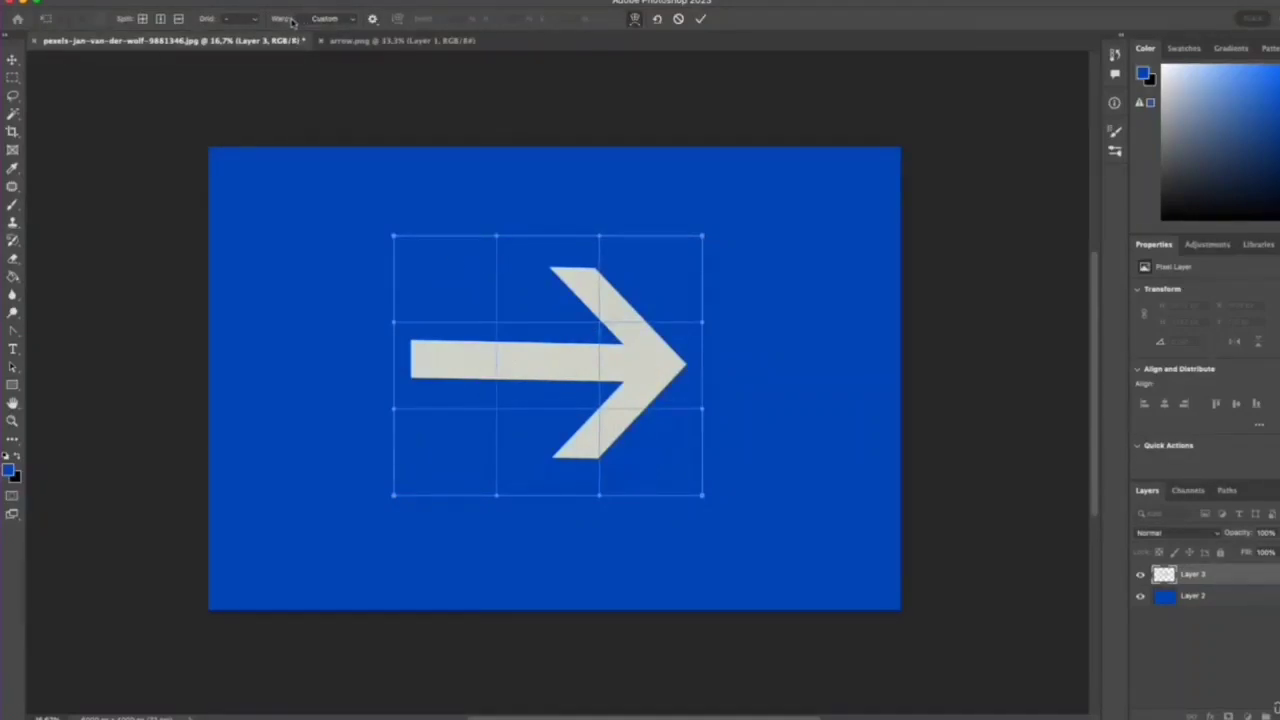
left_click(343, 22)
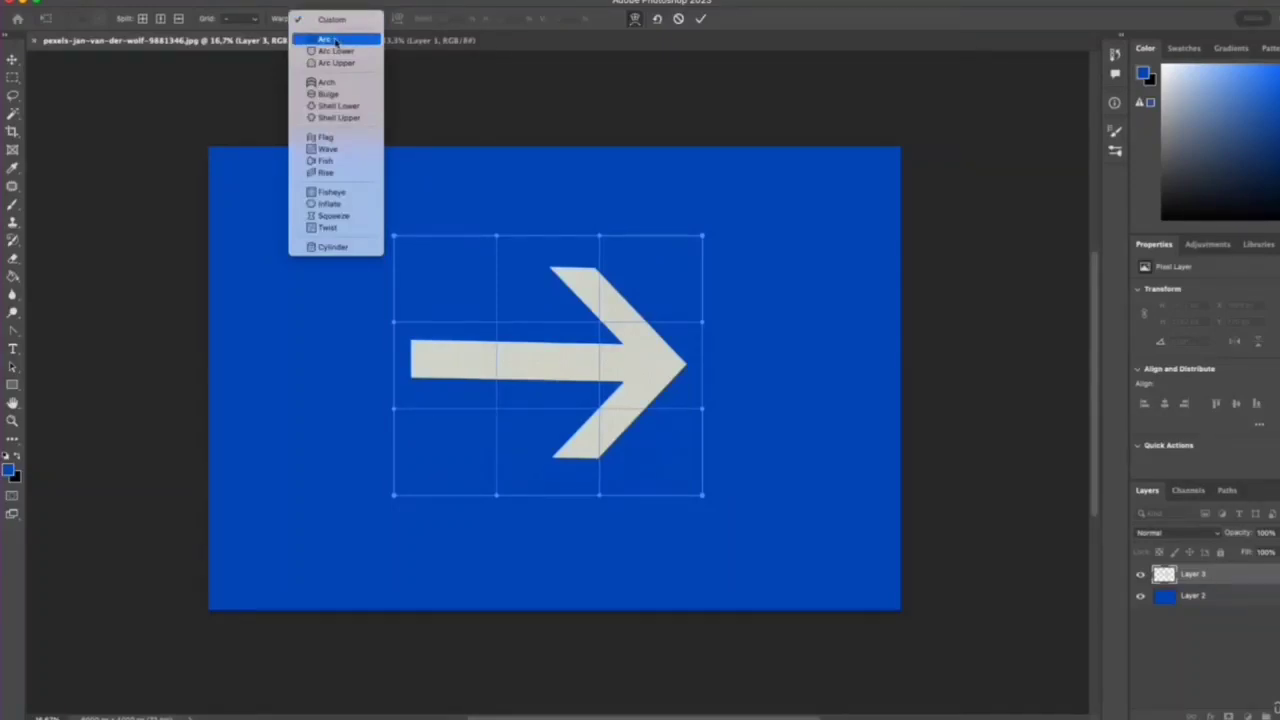
left_click(335, 41)
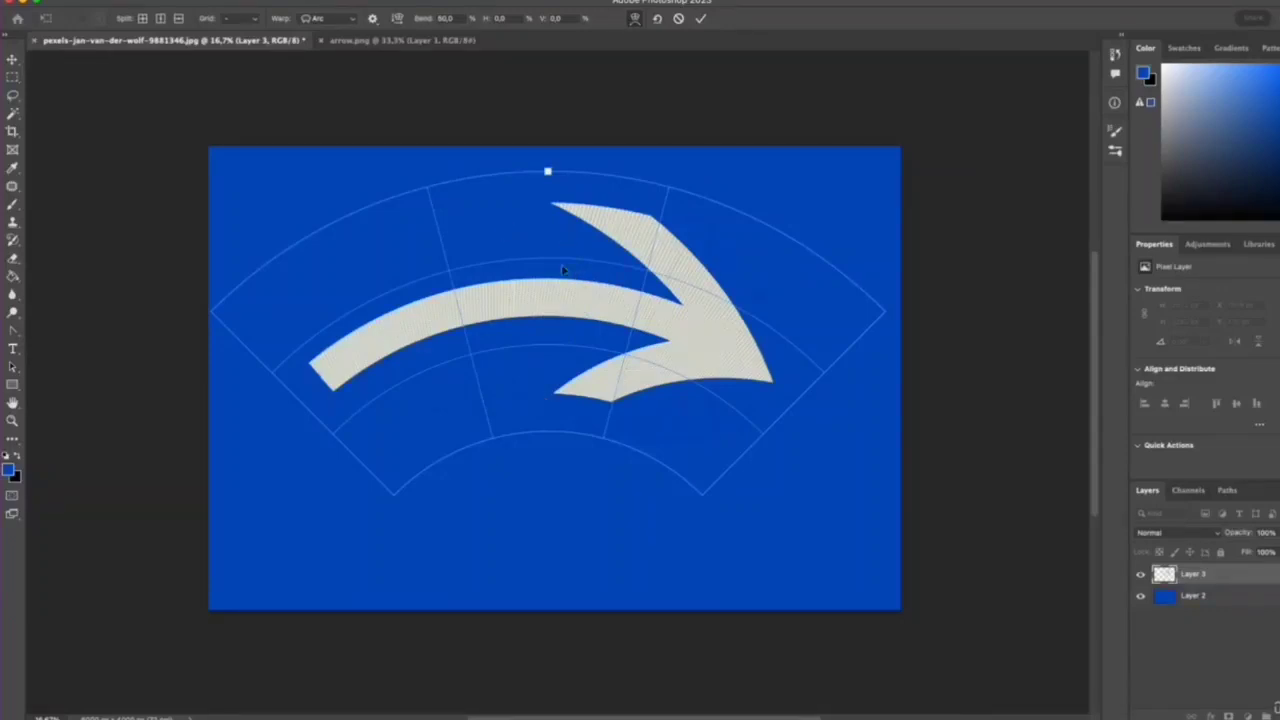
left_click_drag(547, 173, 521, 241)
- Try the Flag warp preset on the arrow with a bend of about -61.7%
left_click(326, 21)
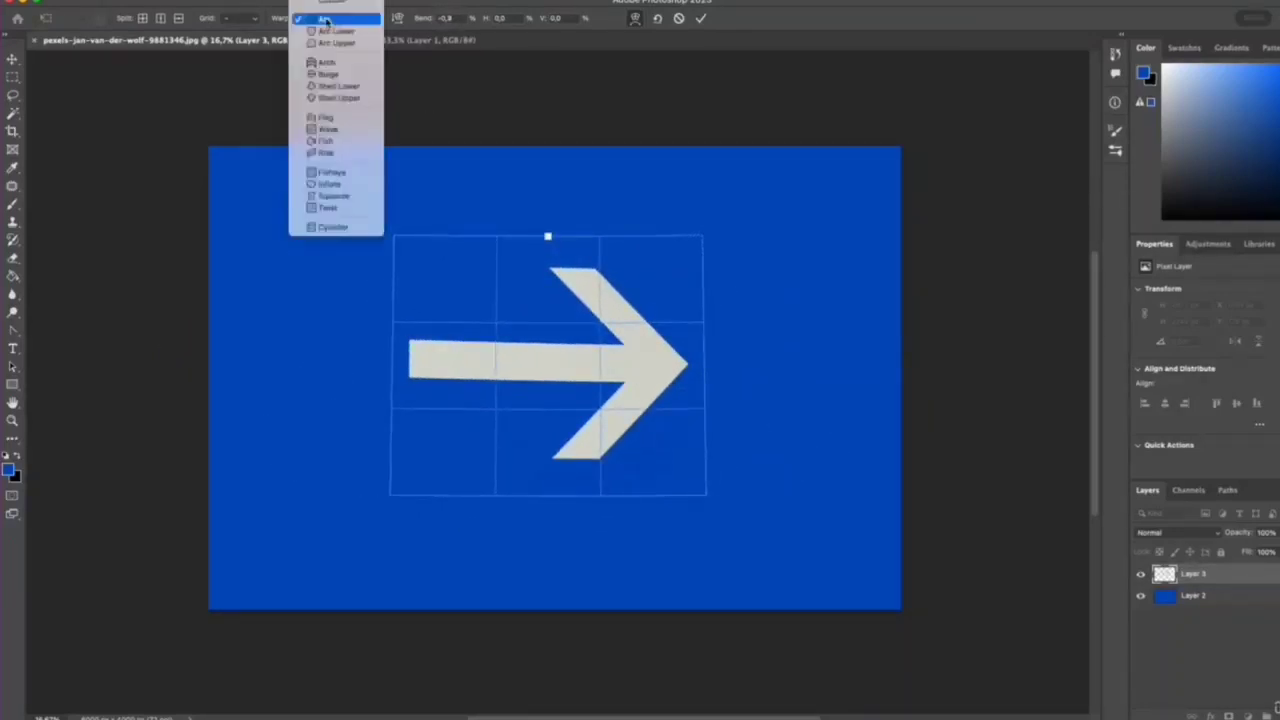
left_click(326, 118)
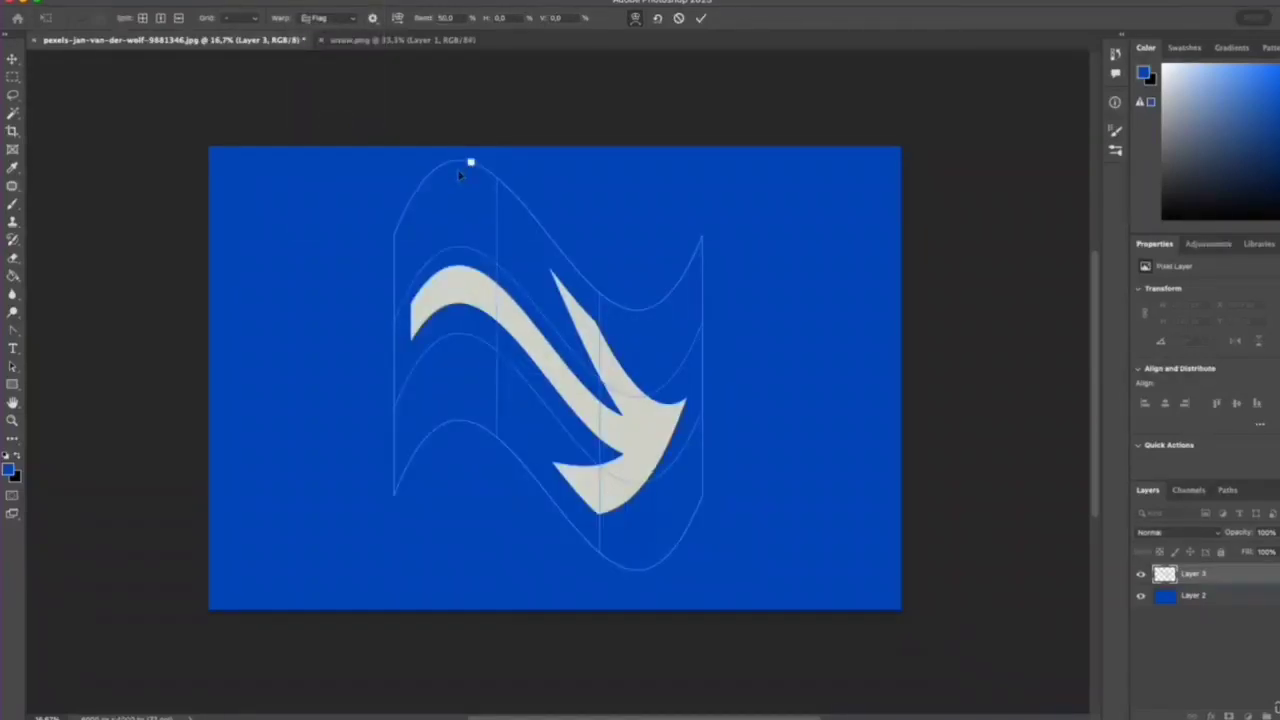
left_click_drag(471, 164, 471, 324)
- Try the Fisheye warp preset on the arrow with a bend of about 52%
left_click(317, 19)
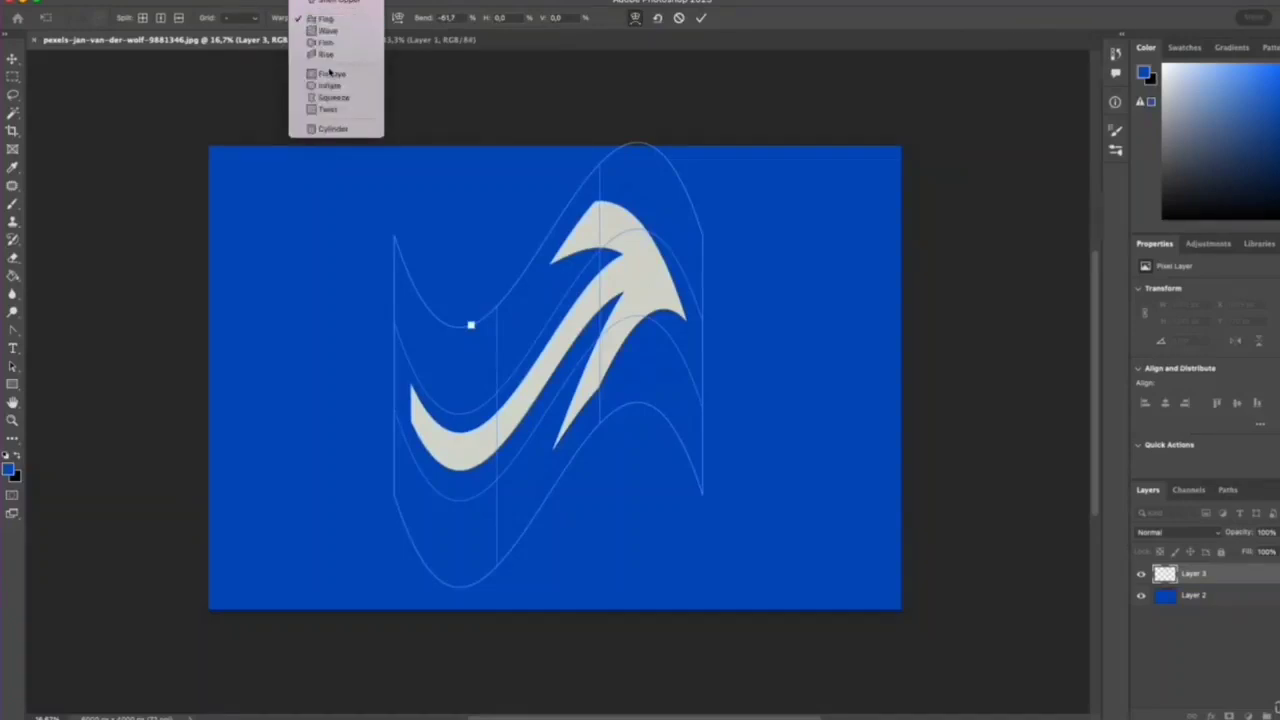
left_click(333, 76)
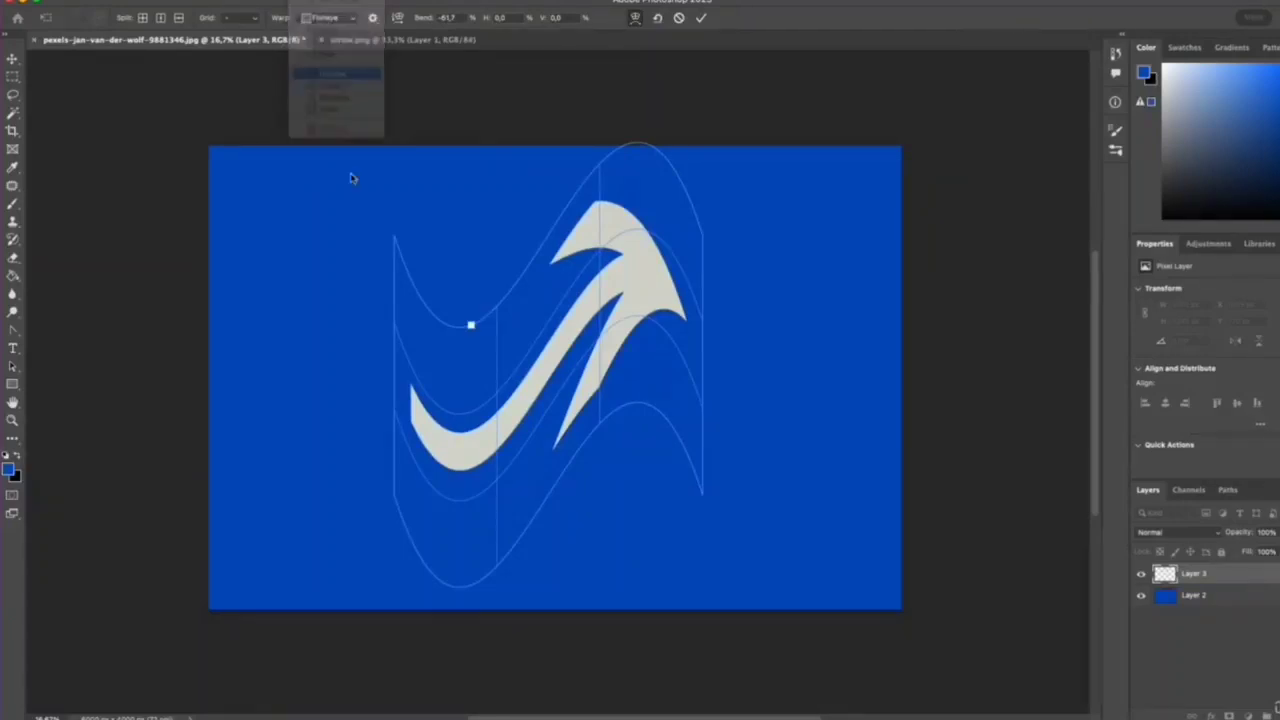
mouse_move(550, 323)
left_mouse_down()
mouse_move(550, 378)
mouse_move(546, 279)
mouse_move(548, 349)
mouse_move(548, 306)
left_mouse_up()
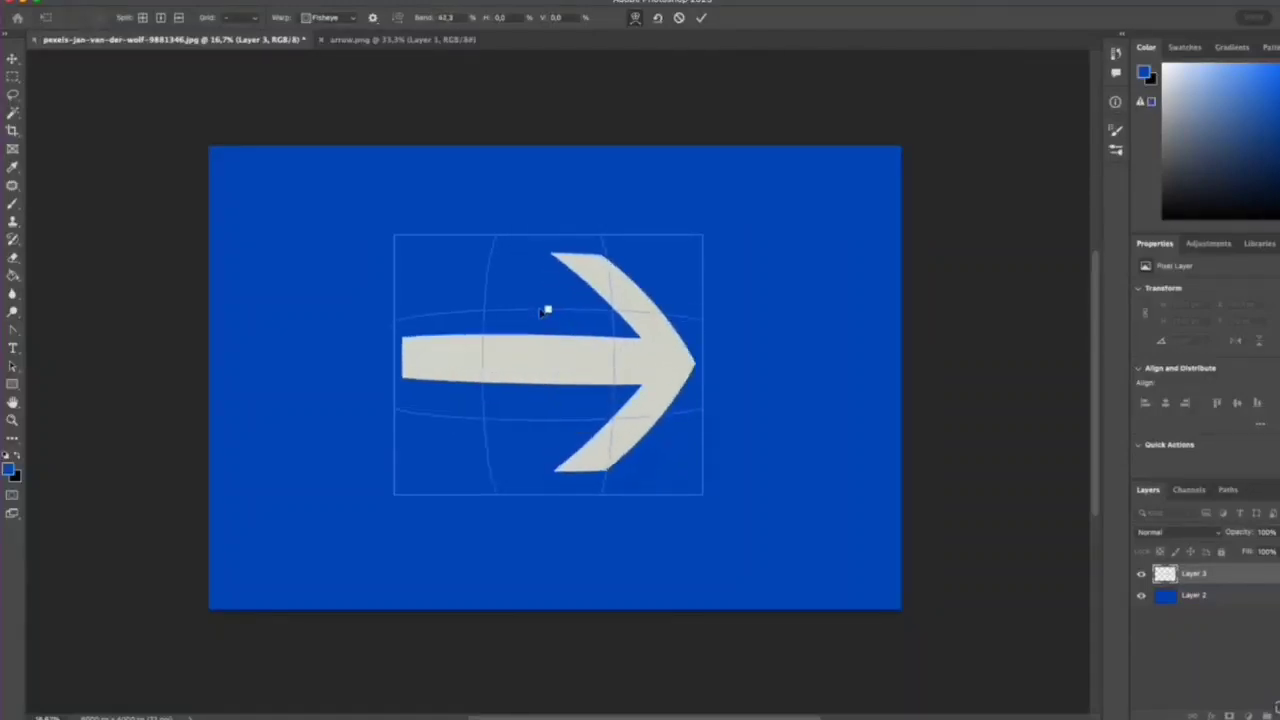
- Try the Inflate warp preset on the arrow with a bend of about 23%
left_click(324, 22)
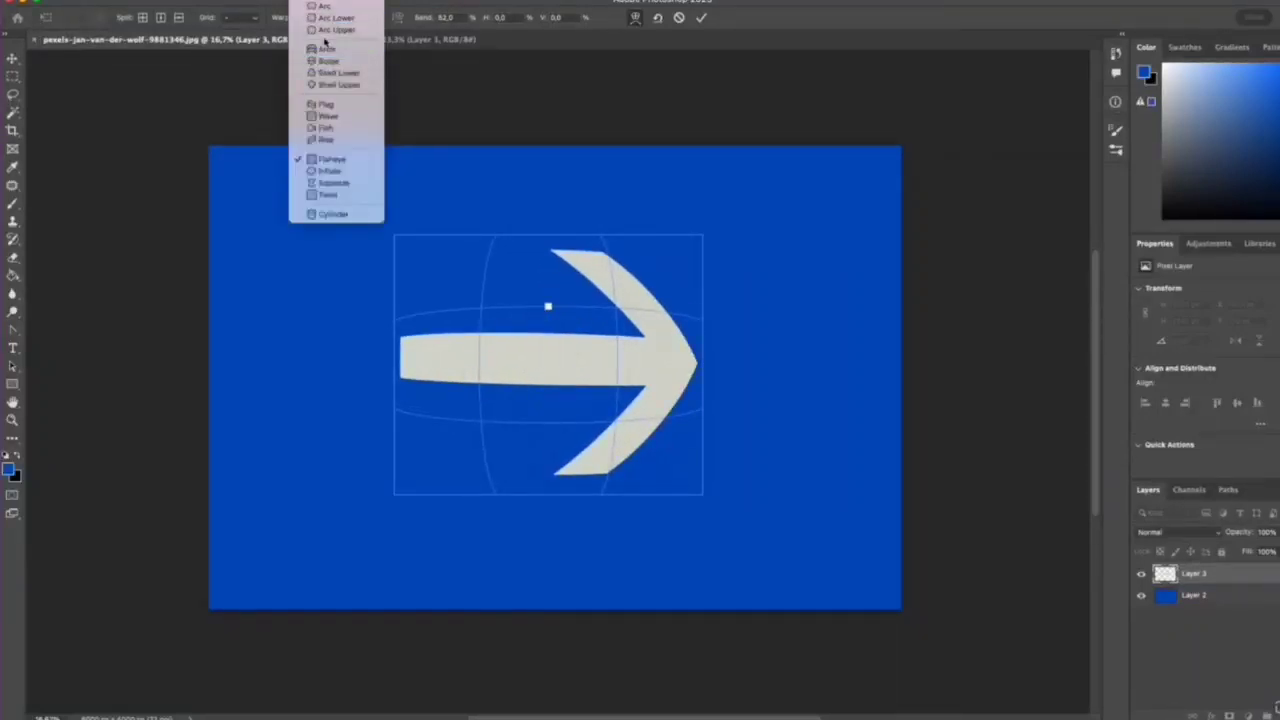
left_click(335, 173)
mouse_move(548, 201)
left_mouse_down()
mouse_move(549, 294)
mouse_move(548, 169)
mouse_move(549, 283)
mouse_move(548, 221)
left_mouse_up()
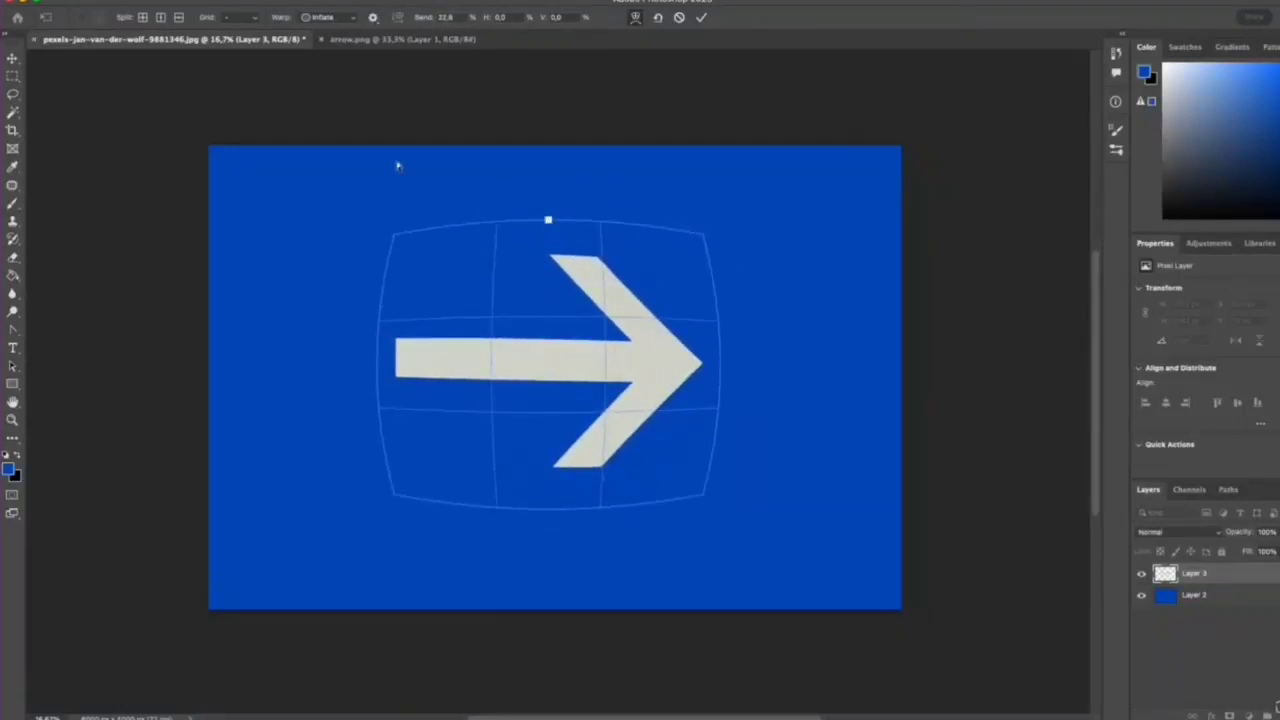
- Apply the Arc warp preset to the arrow, curving it downward with a bend of about -51%
left_click(349, 20)
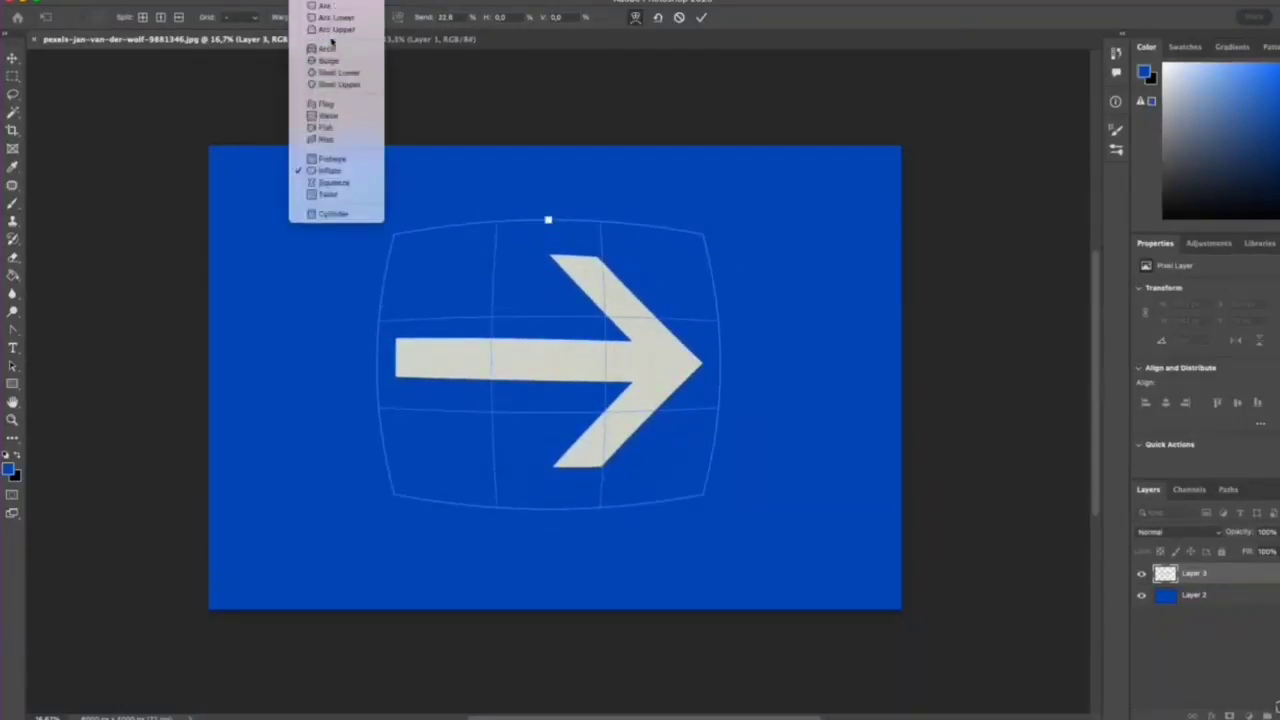
left_click(328, 9)
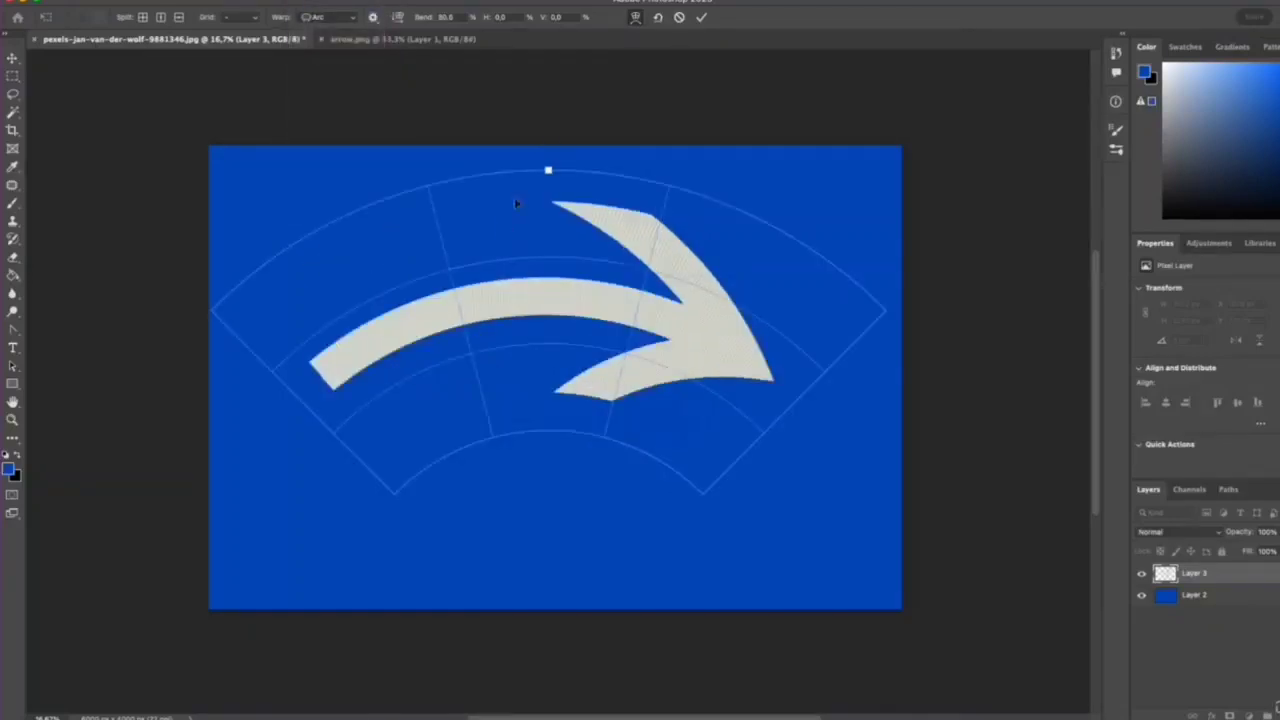
left_click_drag(548, 172, 548, 302)
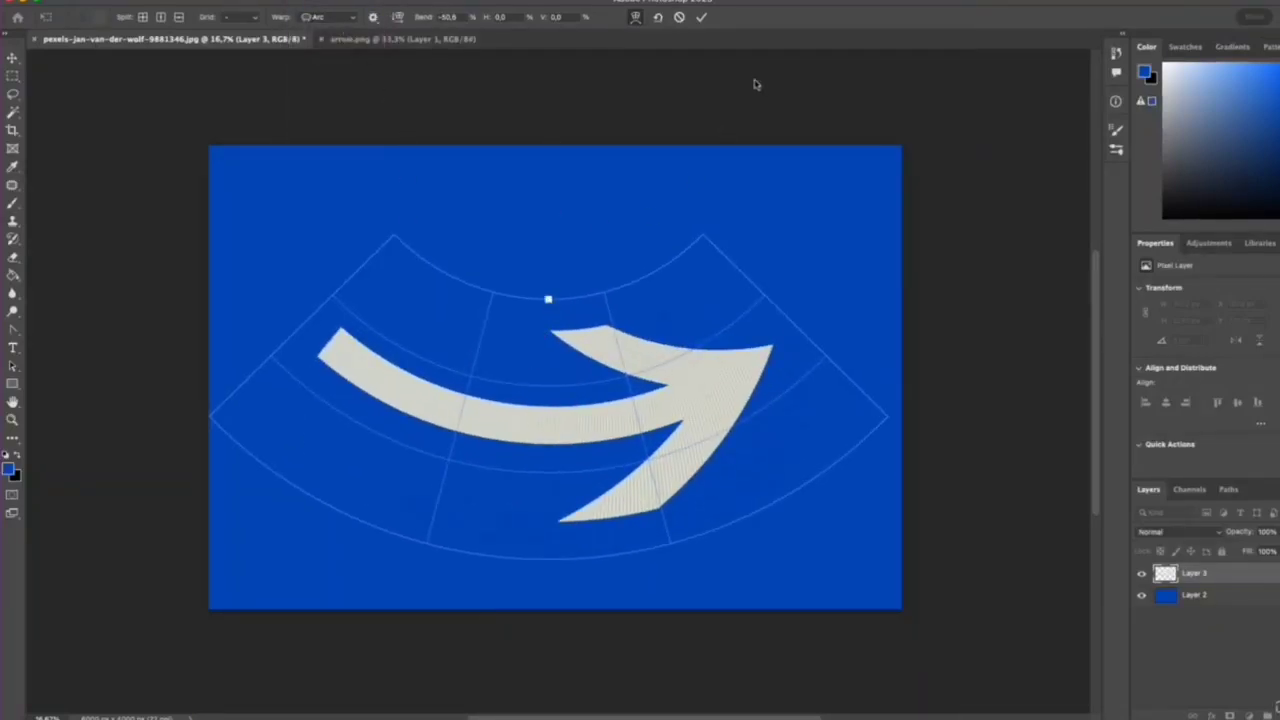
left_click(701, 18)
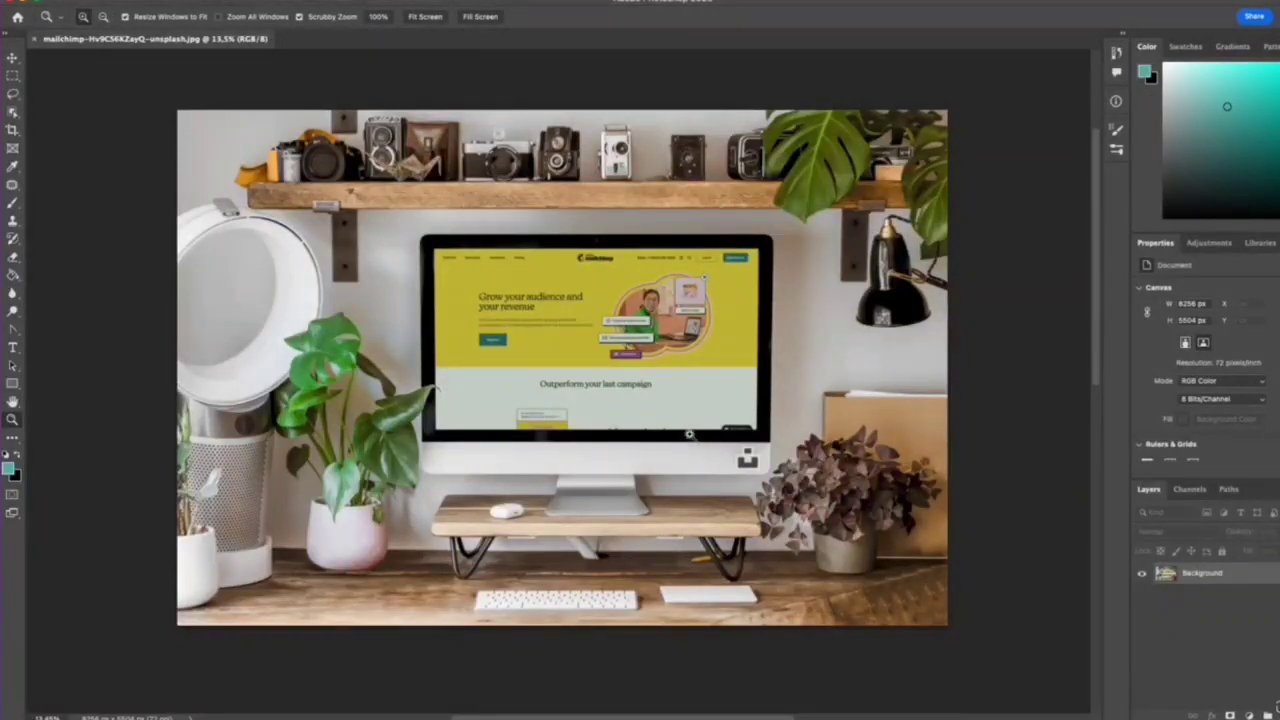
- Try cropping both sides of the desk photo to a 4724 px wide frame around the monitor, and undo the crop
left_click(12, 58)
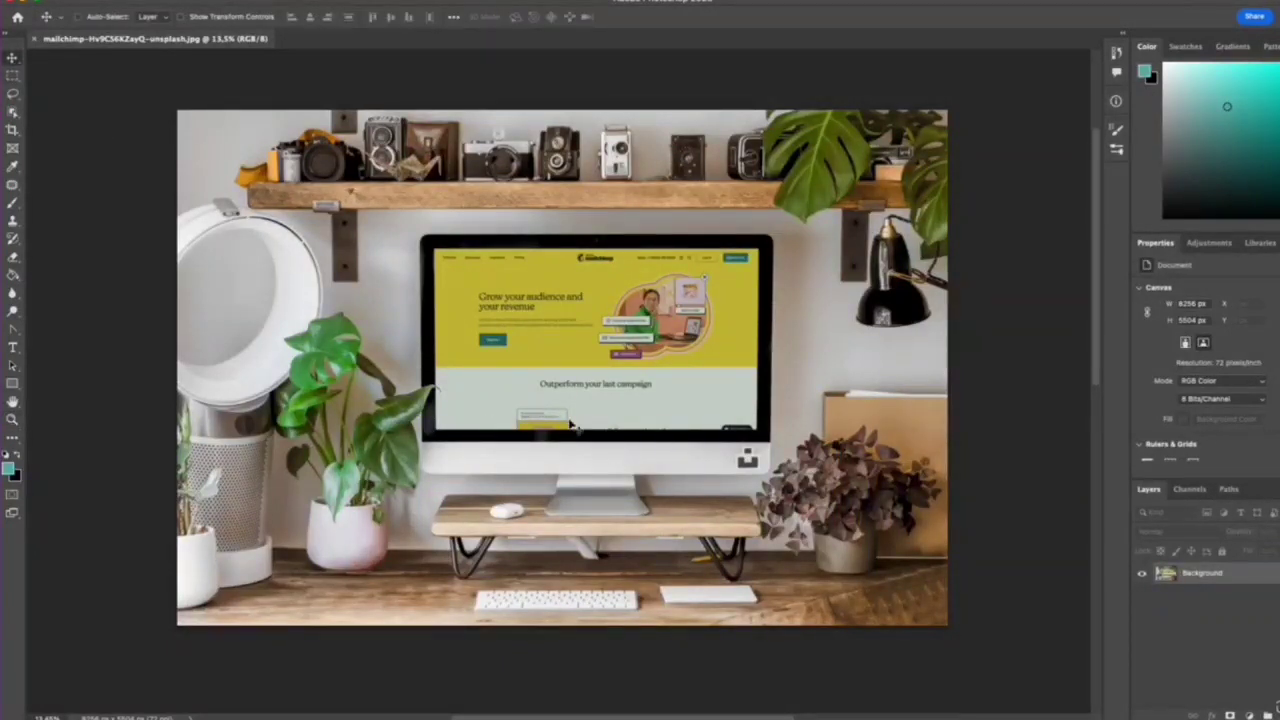
scroll(77, 251, "up", 1)
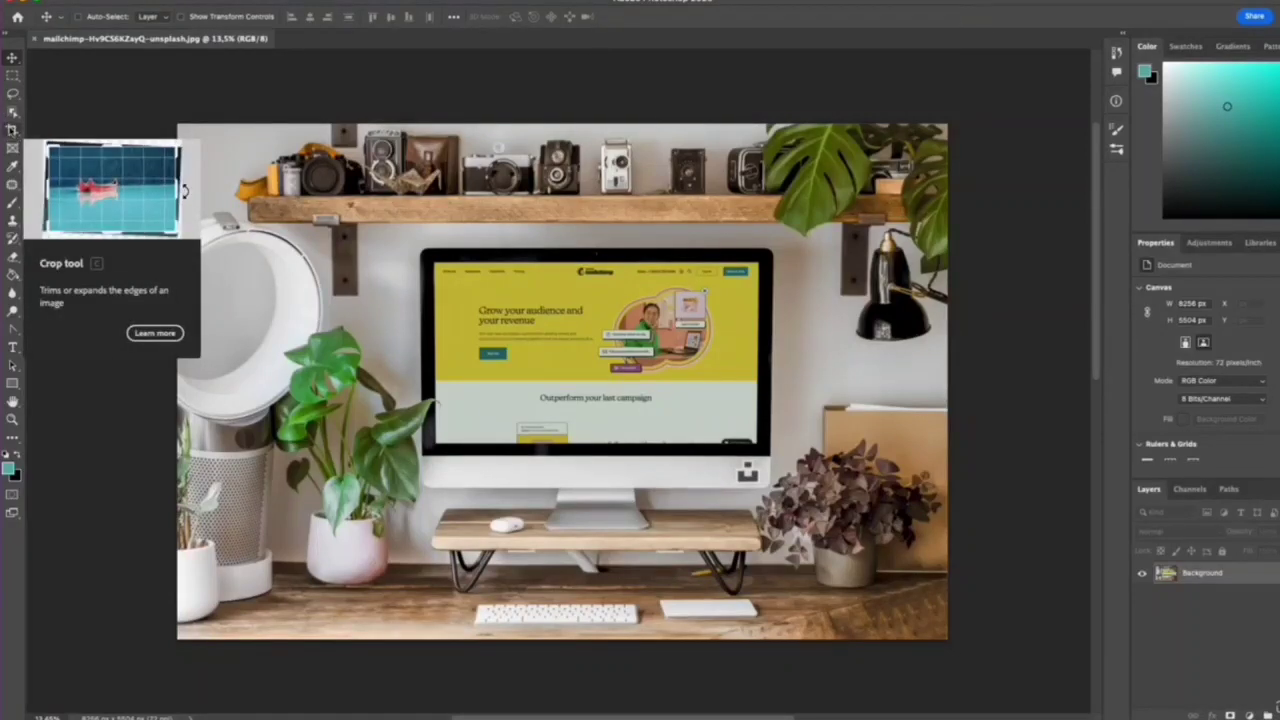
left_click(11, 130)
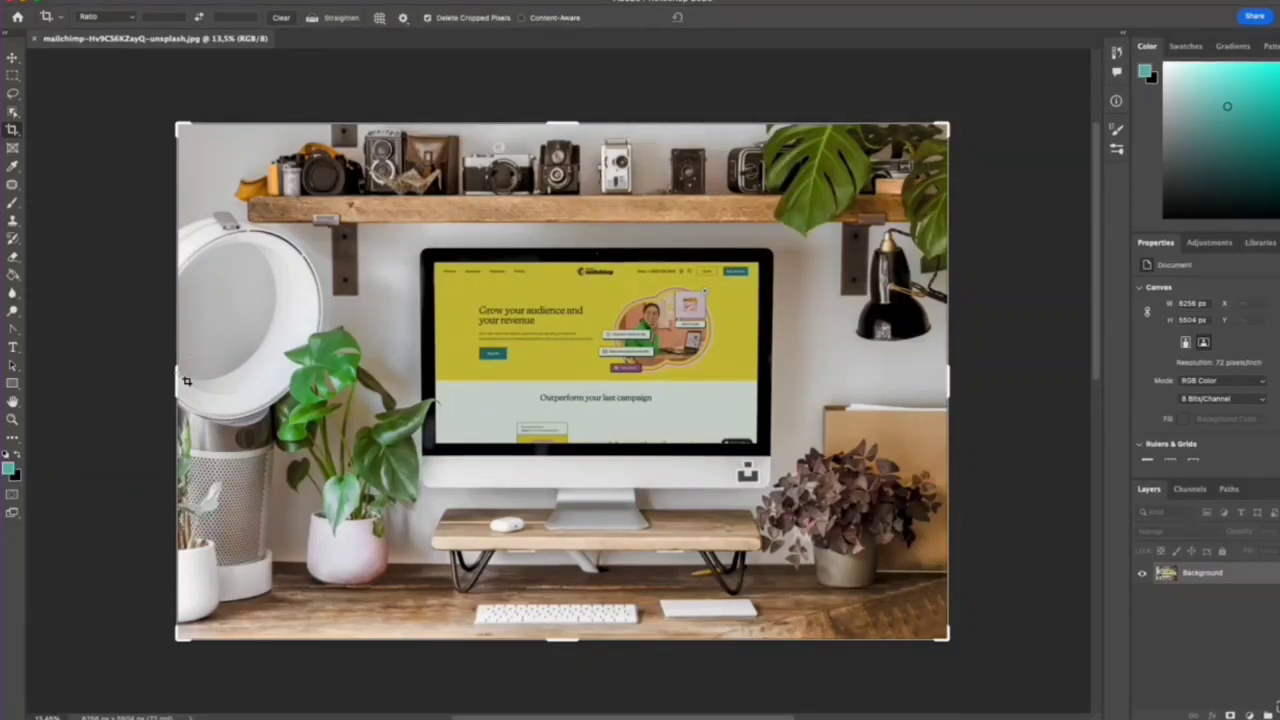
left_click_drag(194, 388, 280, 380)
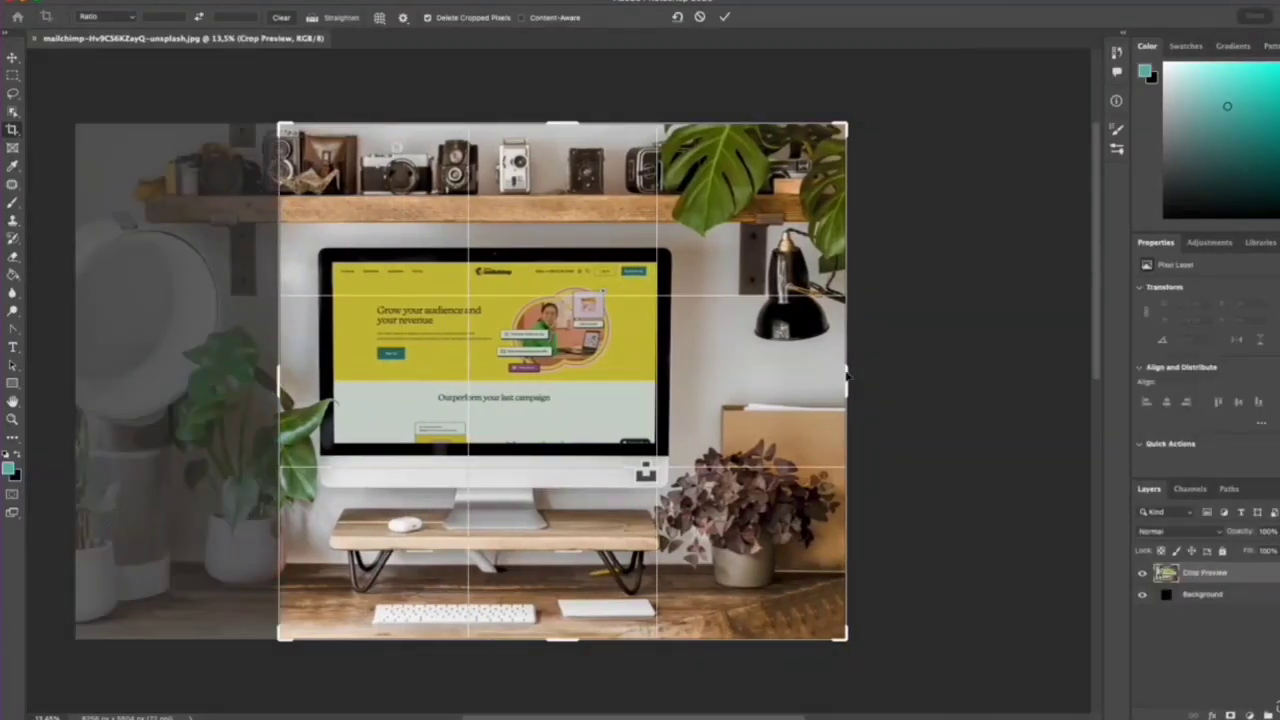
left_click_drag(845, 380, 784, 381)
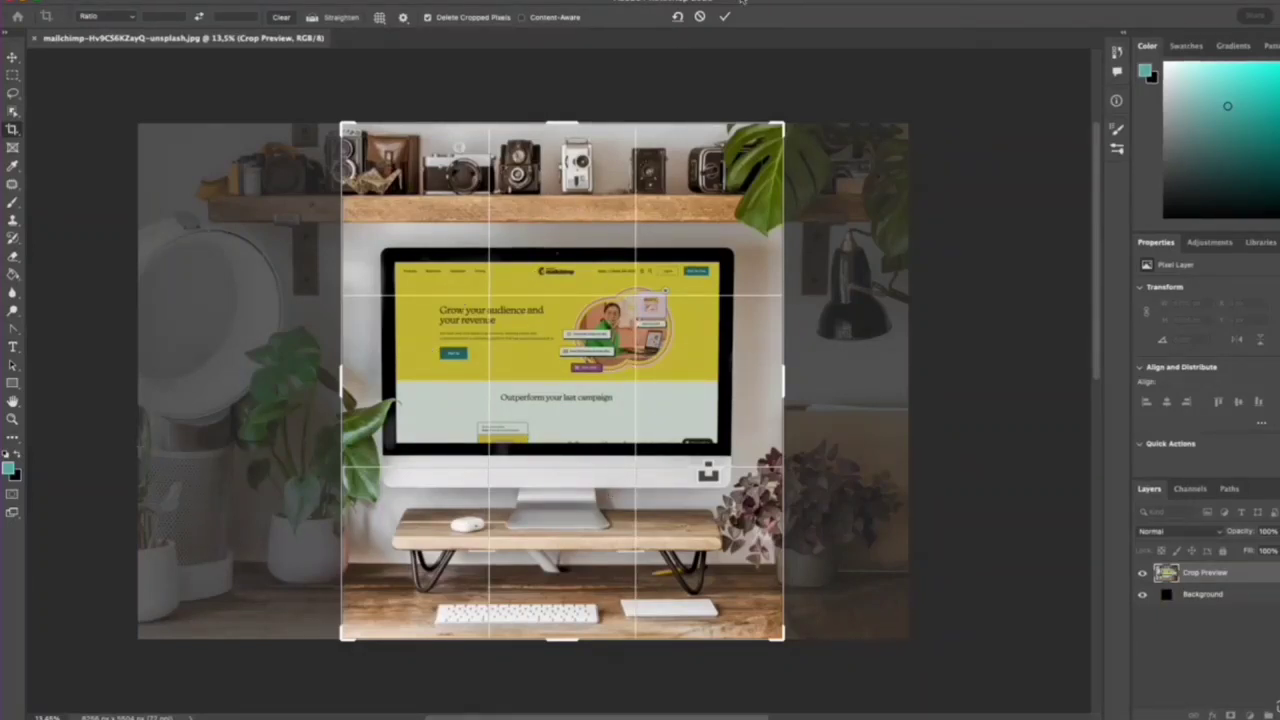
left_click(724, 17)
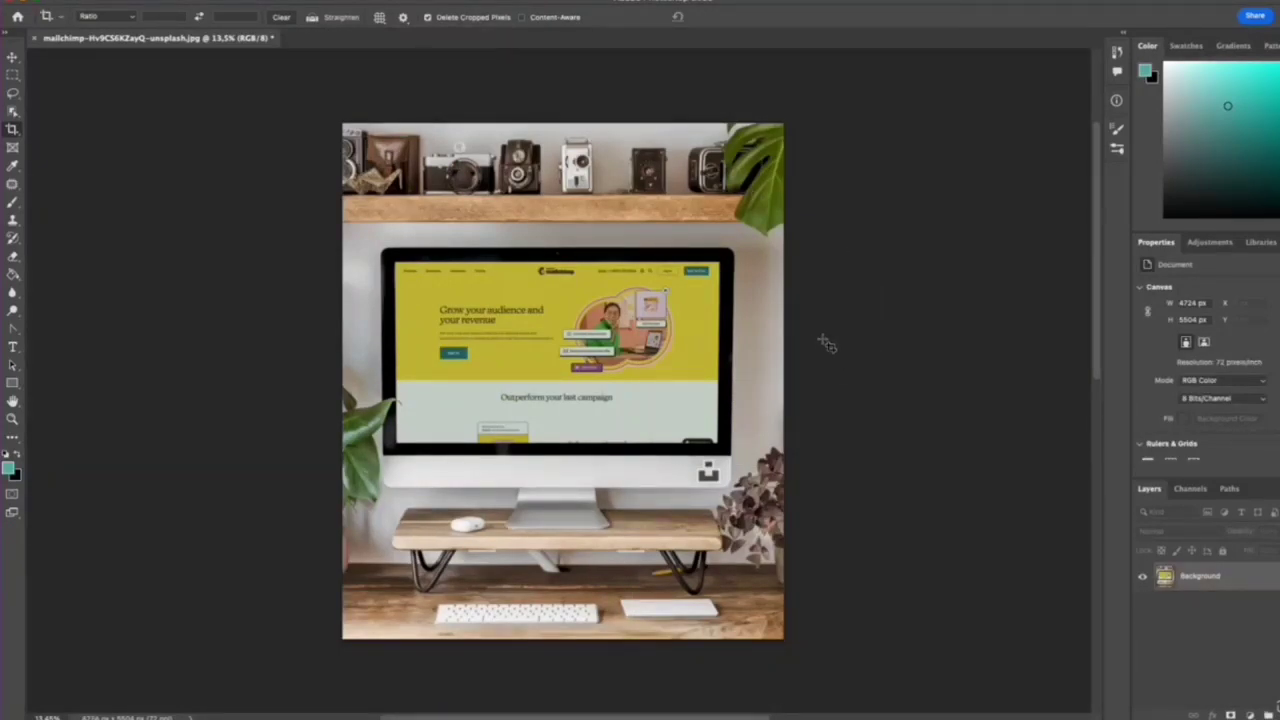
key("ctrl+z")
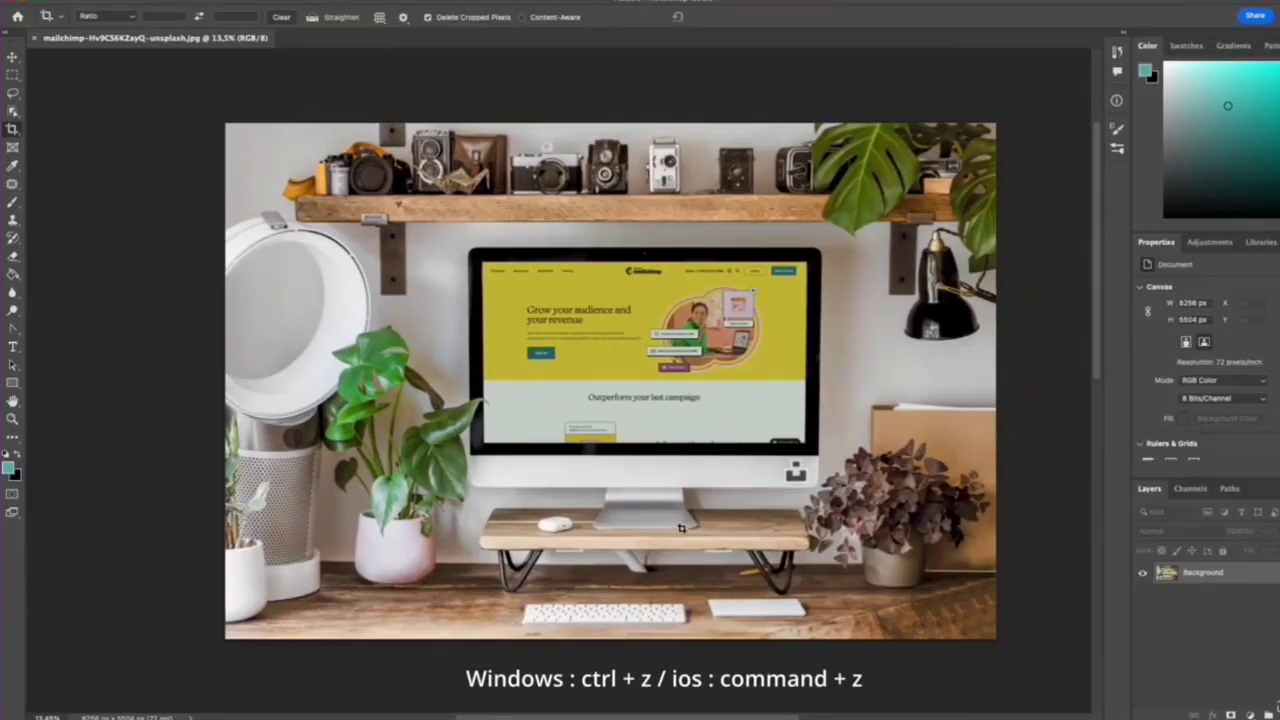
- Try cropping the desk photo's upper and lower parts to a wide strip around the monitor, and undo the crop
left_click(448, 195)
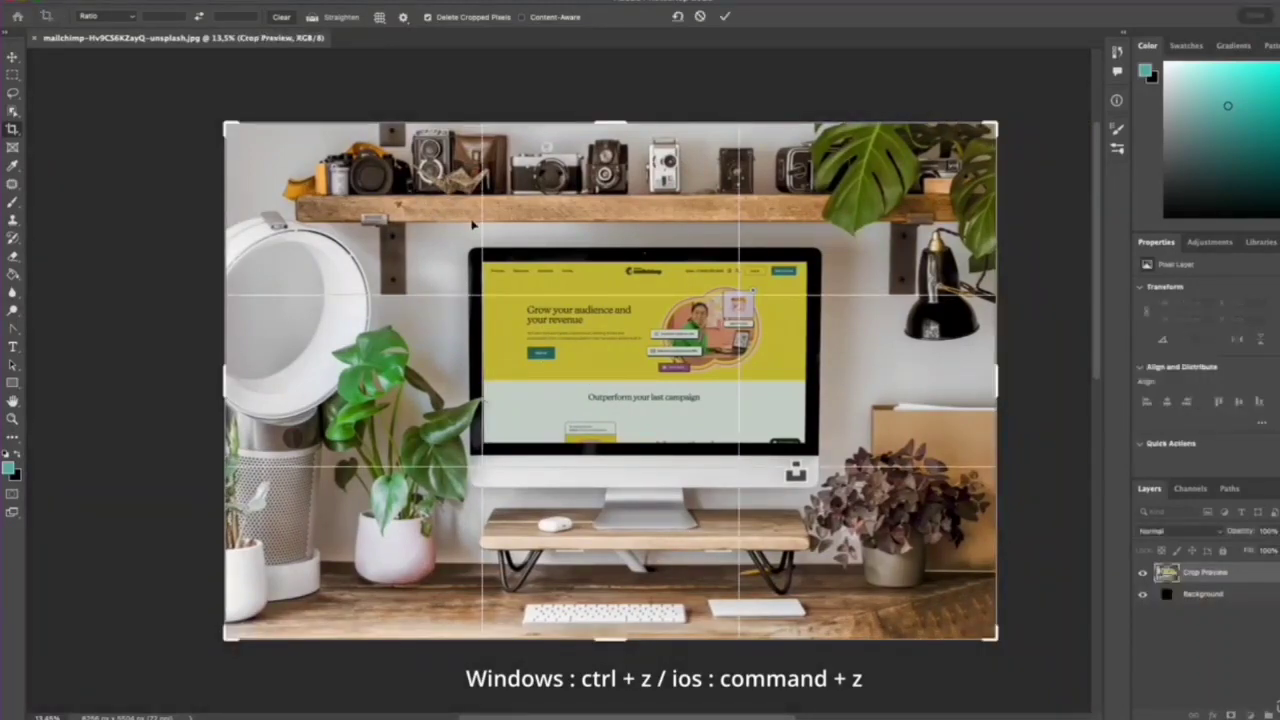
left_click_drag(610, 123, 638, 136)
left_click_drag(610, 624, 637, 568)
left_click_drag(610, 191, 611, 236)
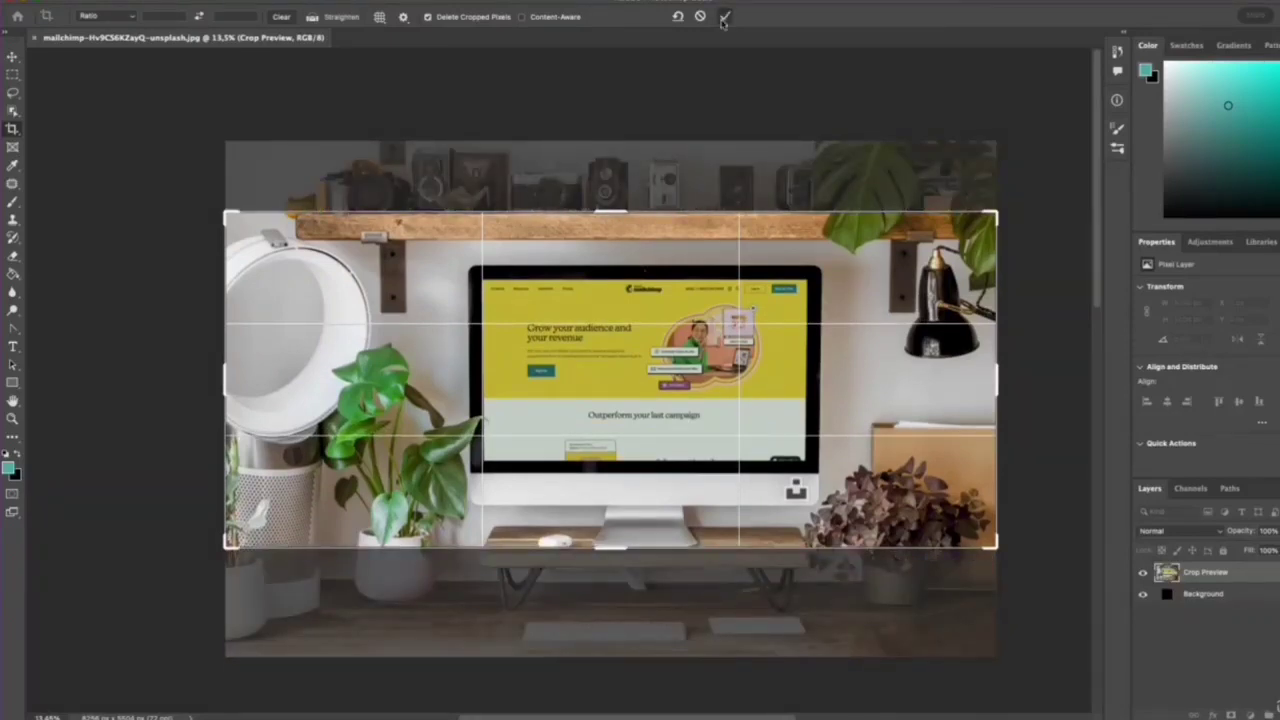
left_click(724, 15)
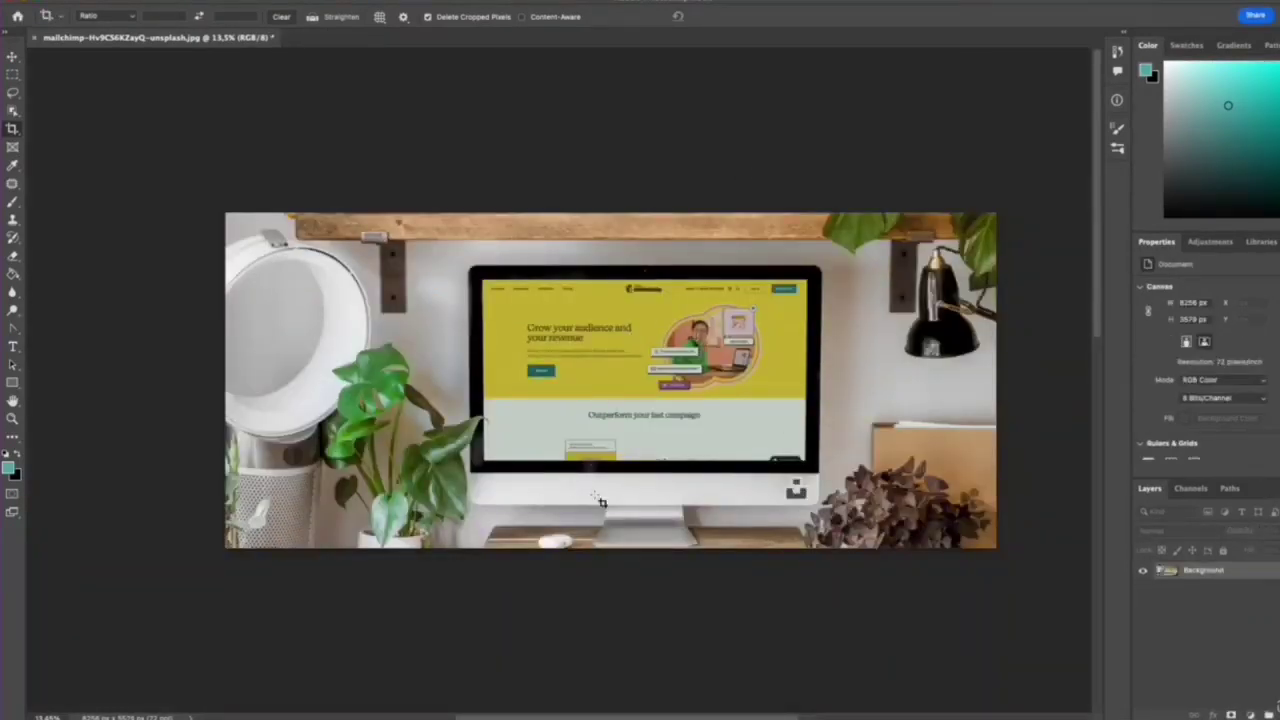
key("ctrl+z")
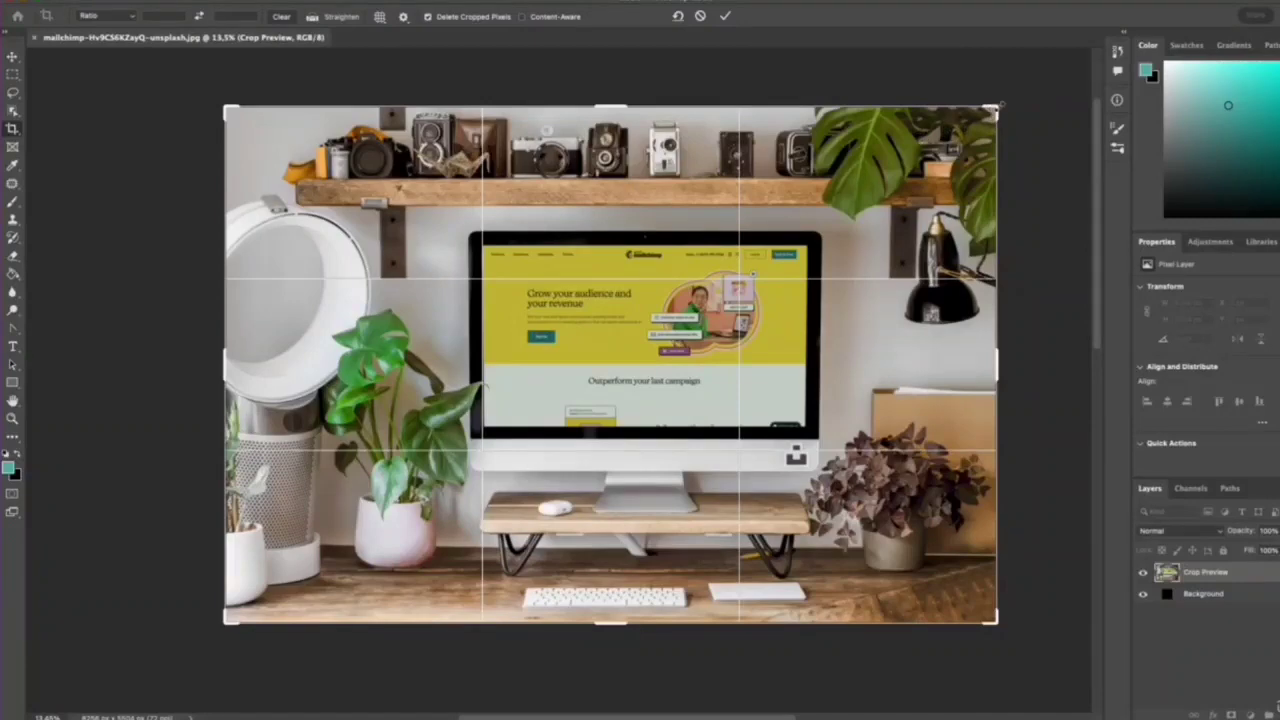
- Try cropping the desk photo around the monitor from its corners with the image rotated counterclockwise, and undo the crop
left_click_drag(1000, 106, 933, 148)
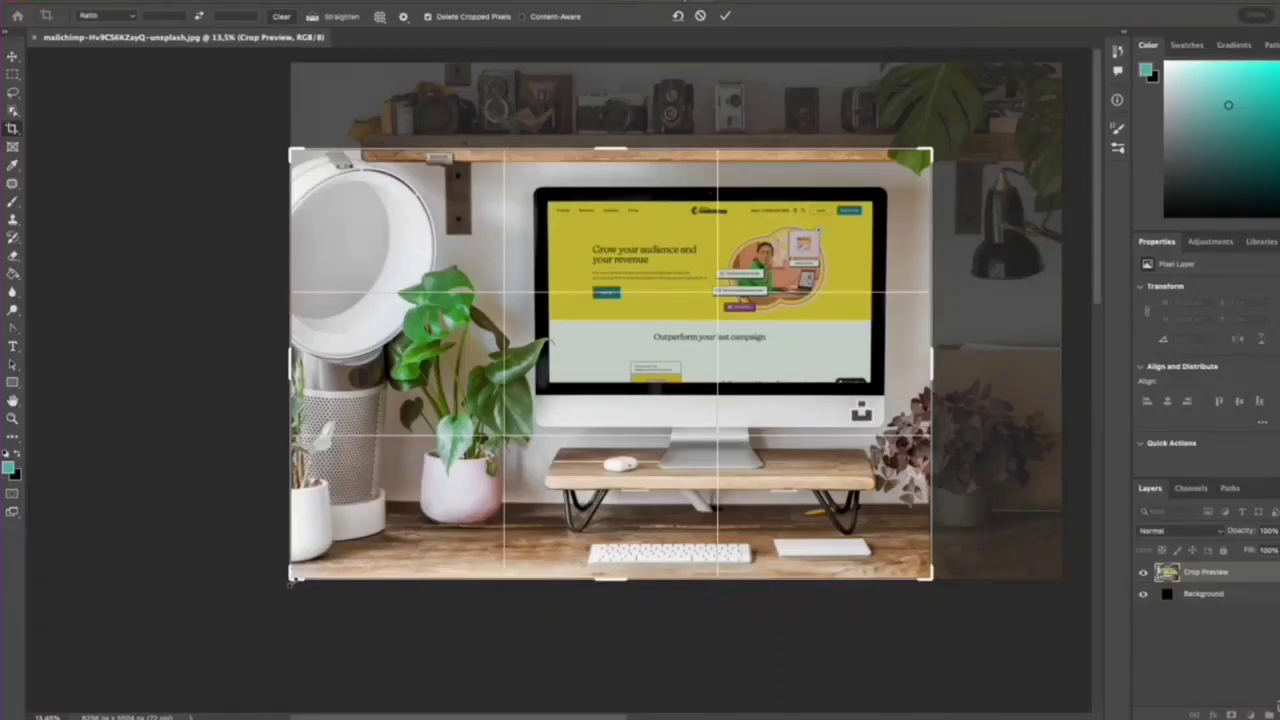
left_click_drag(291, 583, 361, 538)
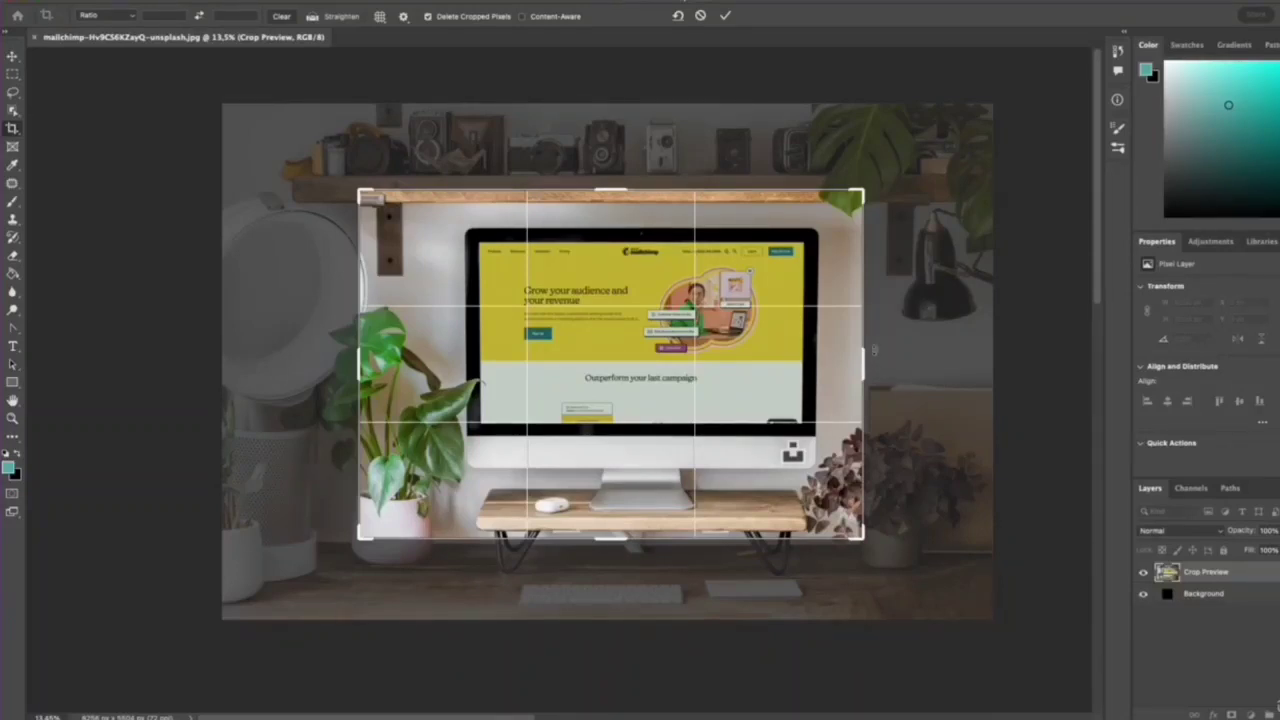
left_click_drag(873, 350, 881, 240)
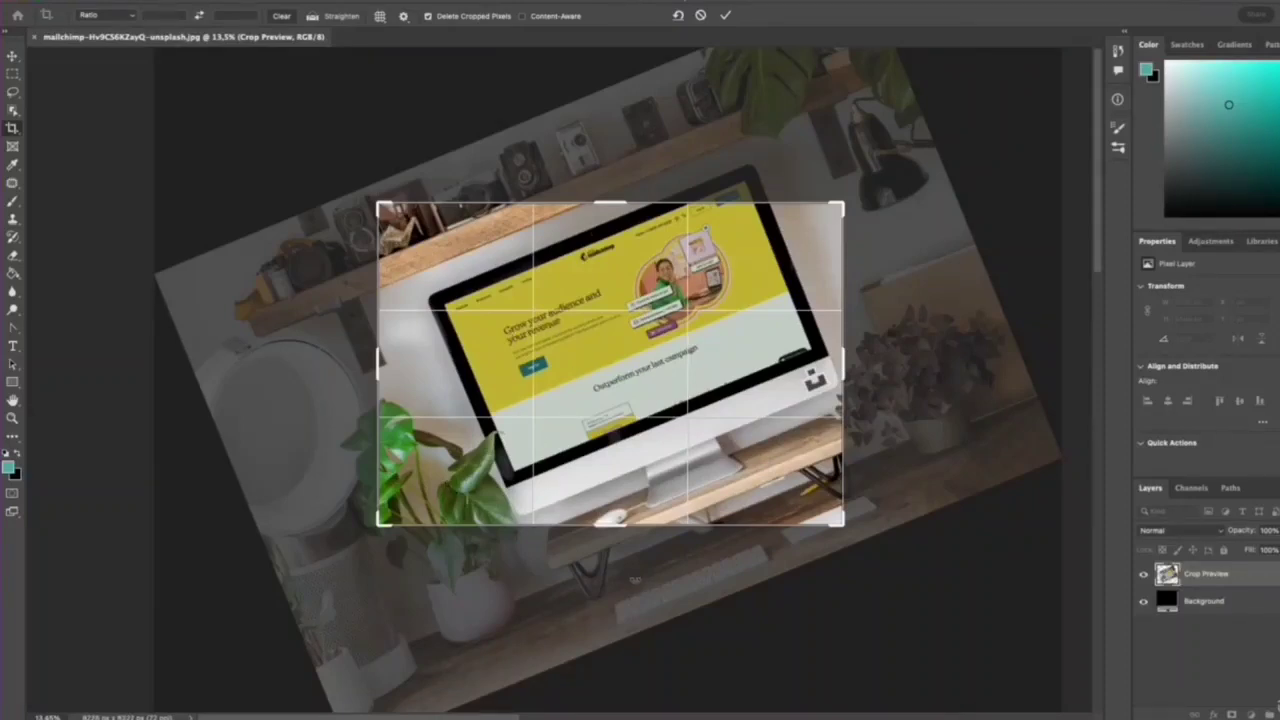
mouse_move(612, 533)
left_mouse_down()
mouse_move(618, 518)
mouse_move(597, 529)
left_mouse_up()
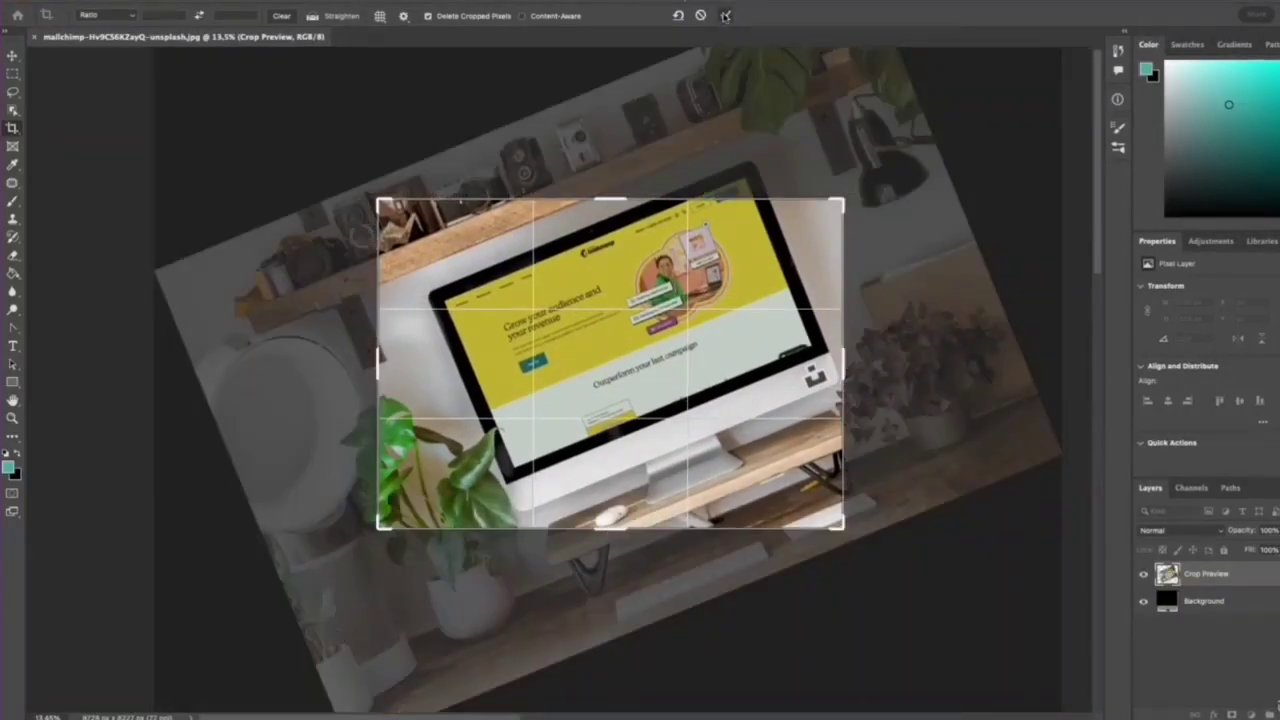
left_click(726, 15)
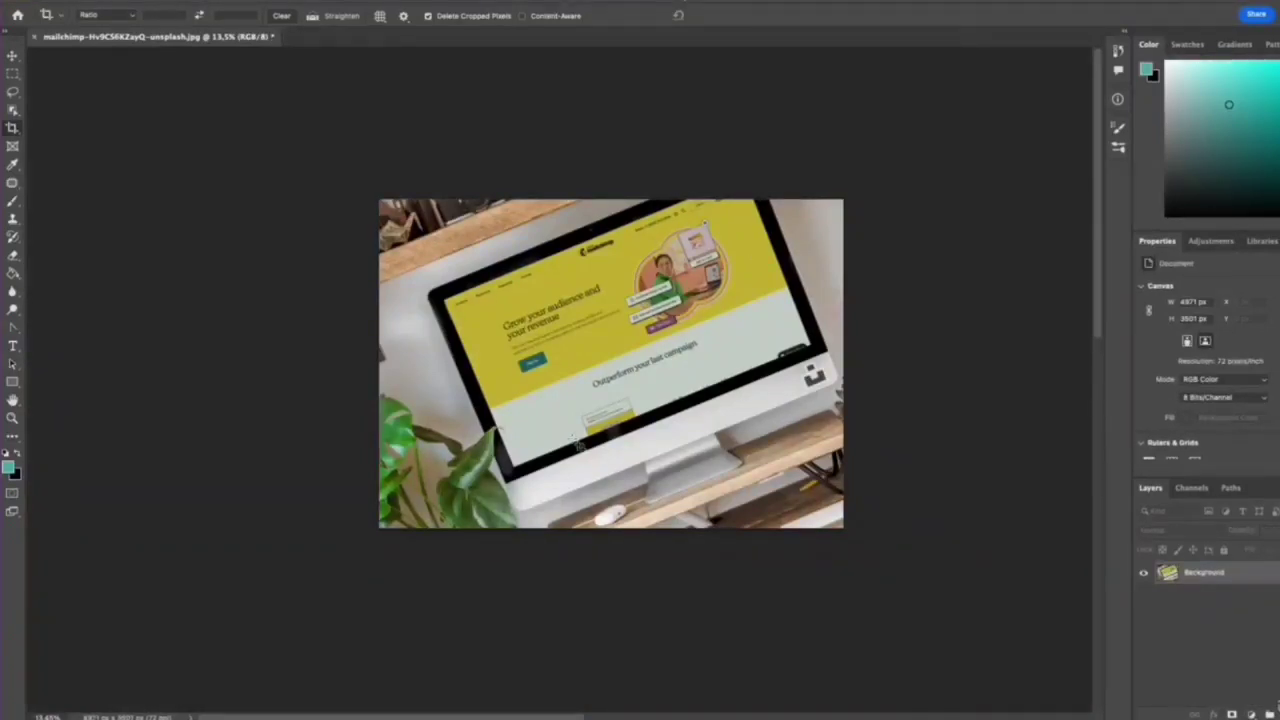
key("super+z")
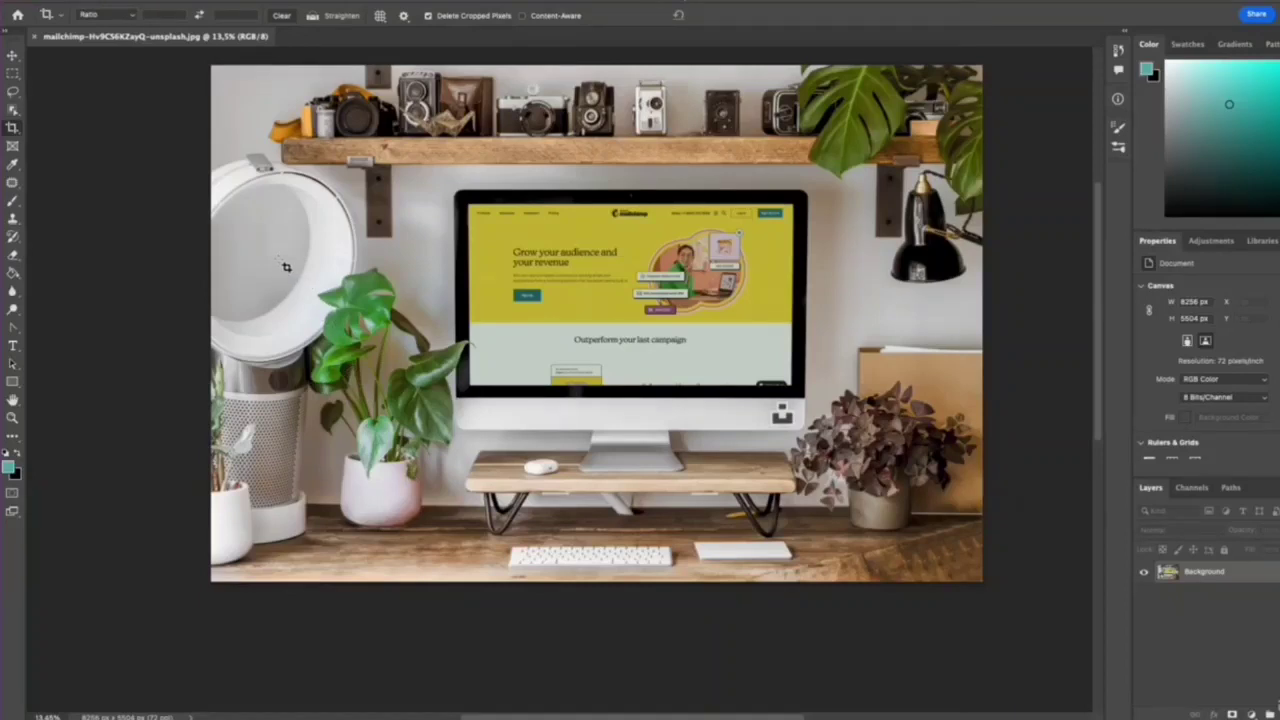
- Crop the desk photo to a freehand upright frame around the large potted plant beside the monitor
left_click_drag(286, 266, 497, 558)
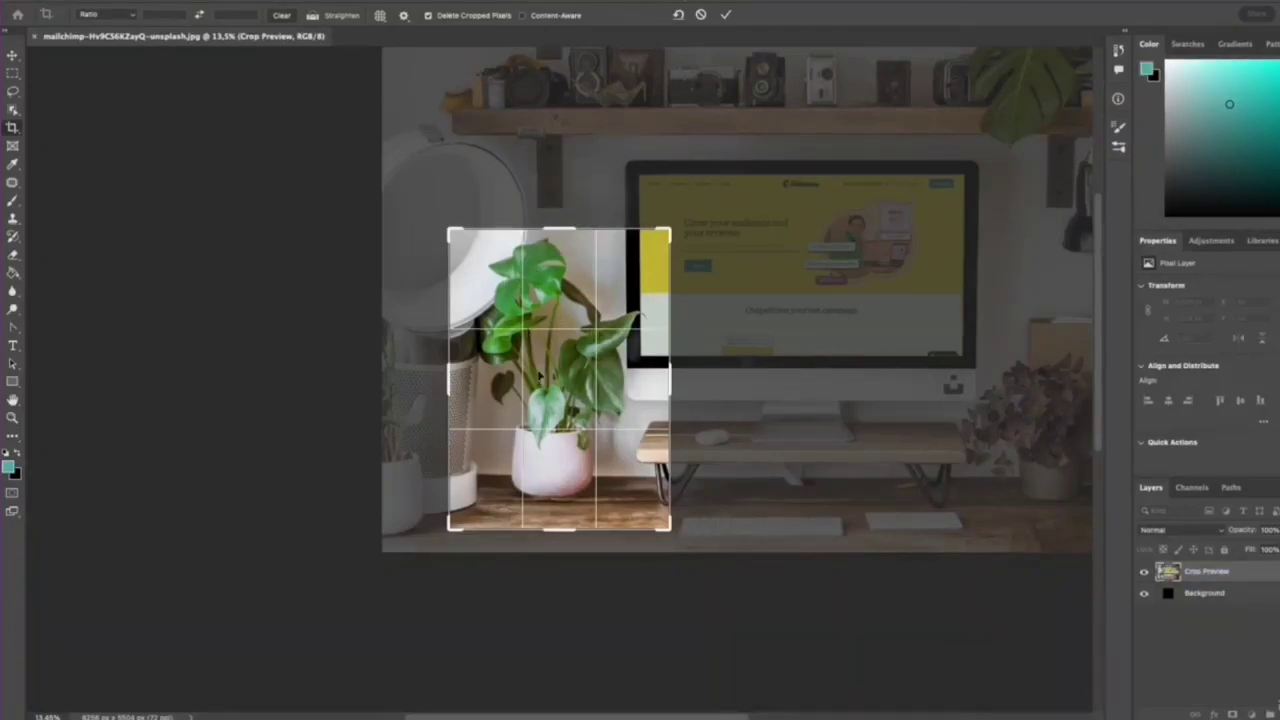
left_click(727, 15)
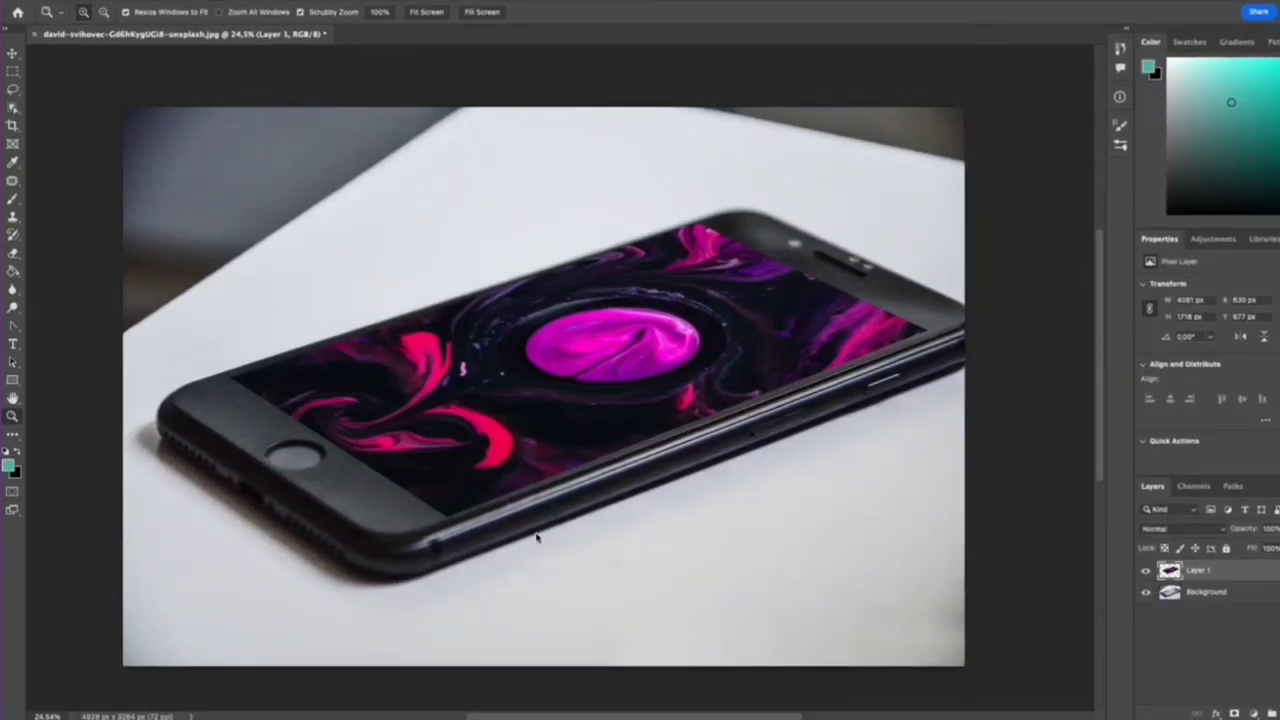
- Compare the phone photo without and with the swirl artwork, and delete the artwork layer
left_click(1146, 570)
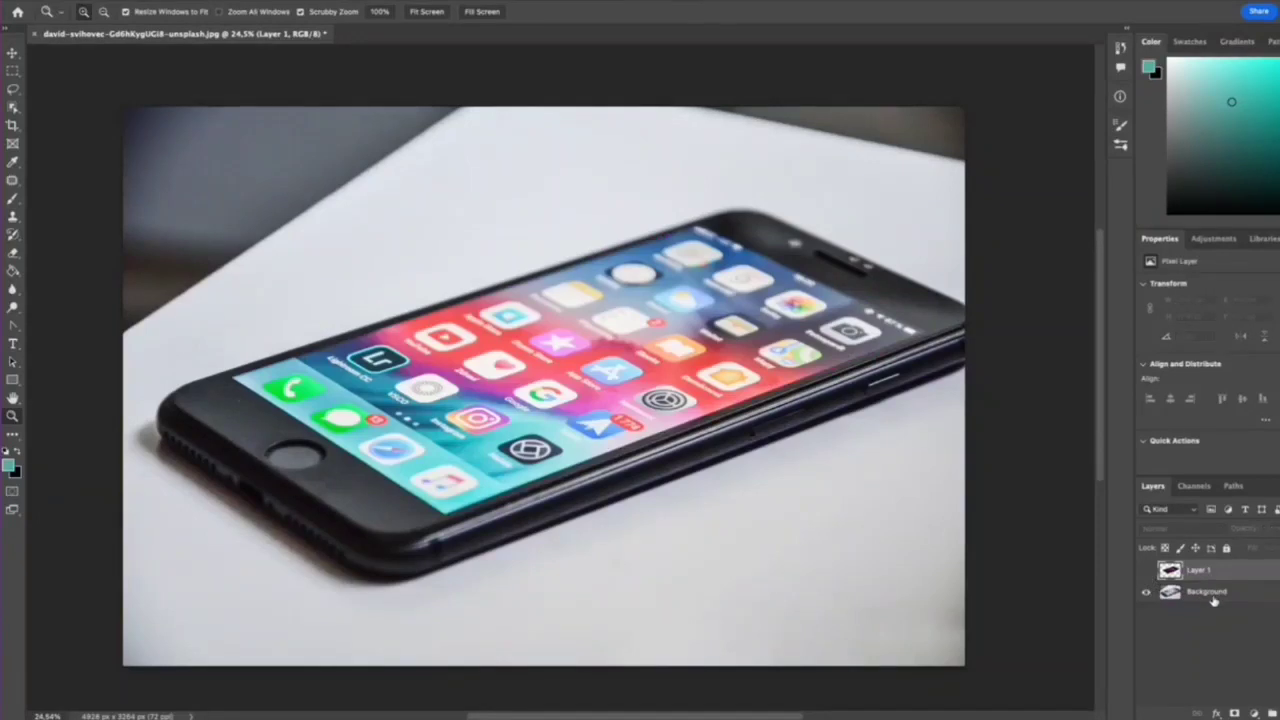
left_click(1146, 570)
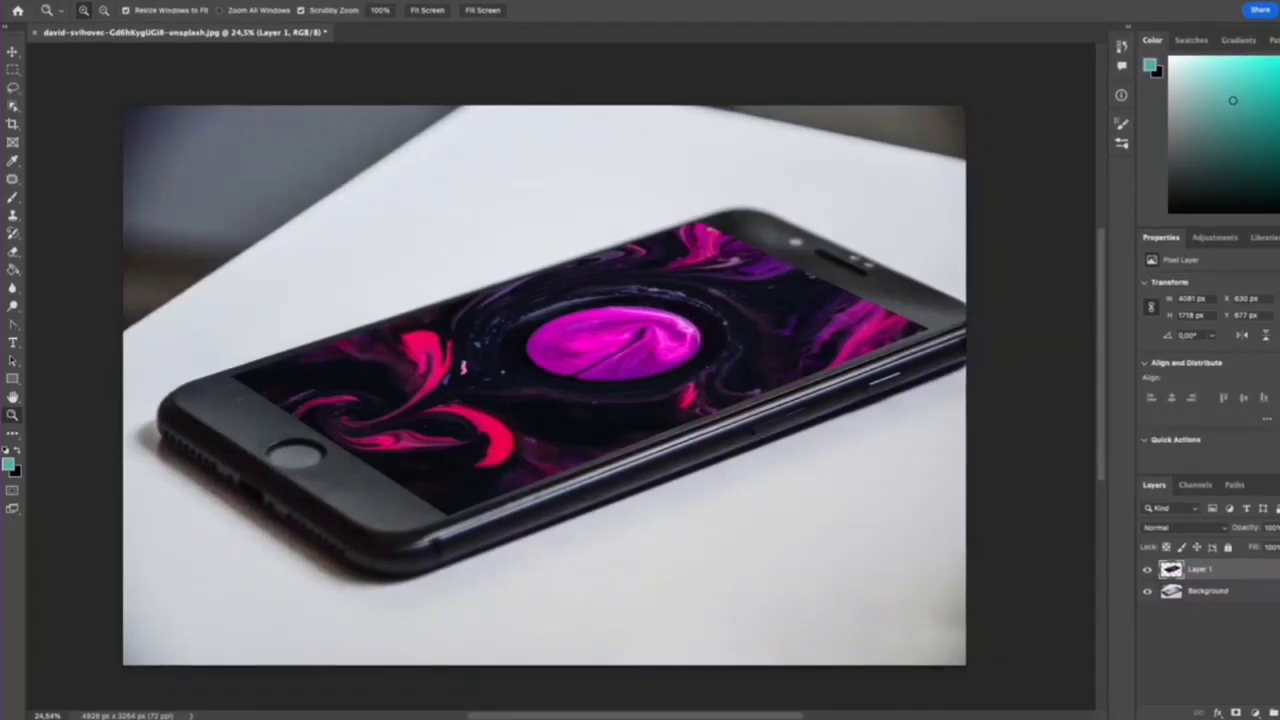
left_click(1240, 717)
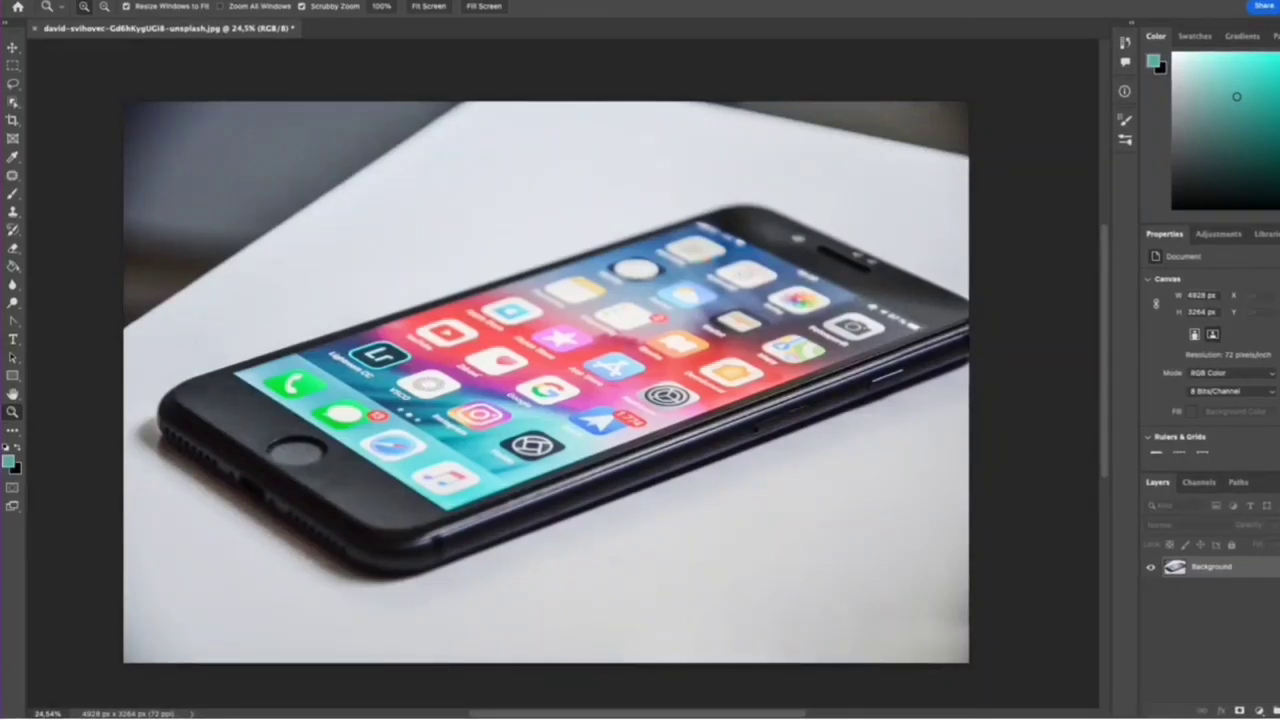
- Place the purple swirl image from the 5 homework folder into the phone photo and scale it to about 48%
left_click(1279, 718)
left_click(403, 286)
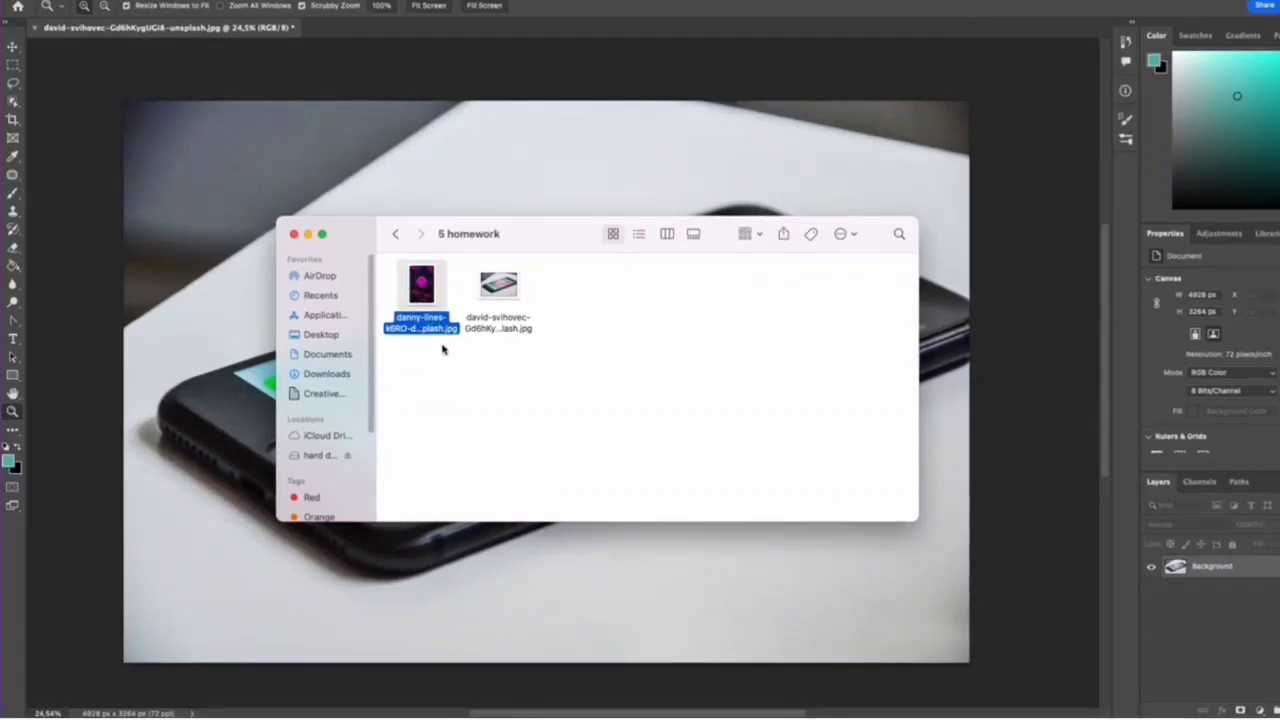
left_click_drag(428, 300, 232, 356)
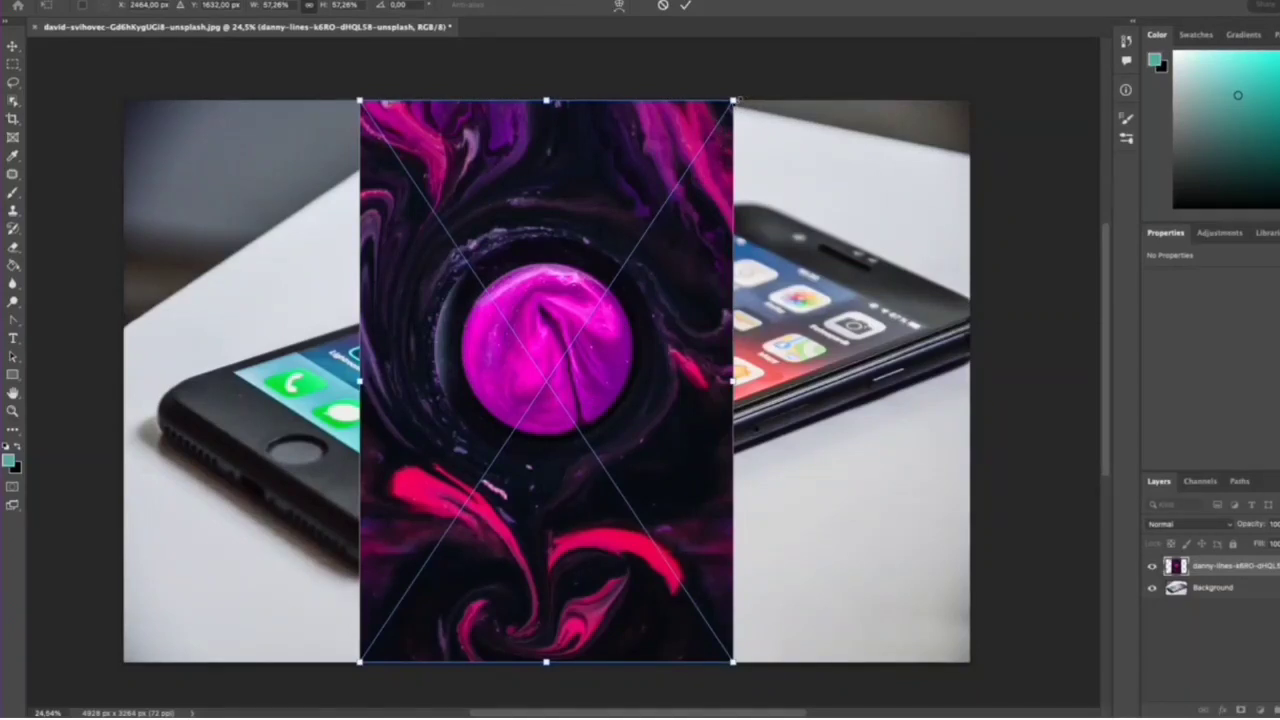
left_click_drag(734, 101, 677, 189)
left_click_drag(597, 347, 617, 277)
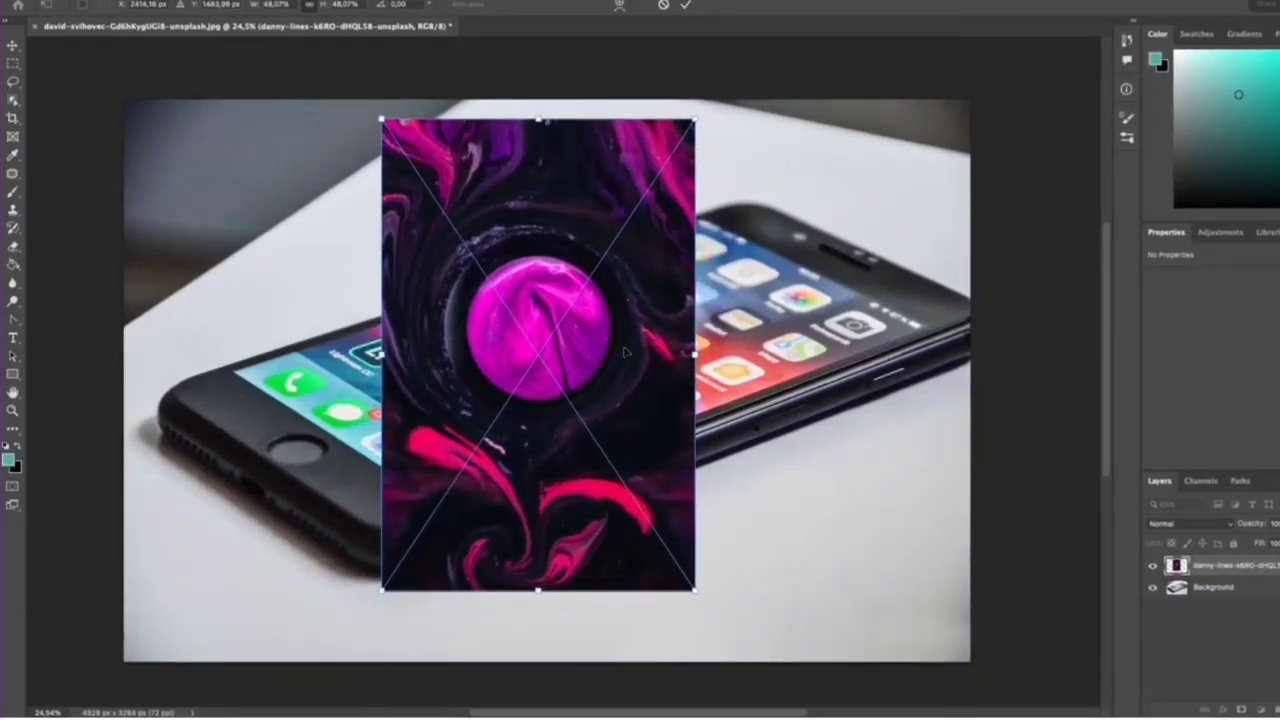
- Distort the swirl image so its four corners match the corners of the phone's screen, and apply the transform
right_click(522, 229)
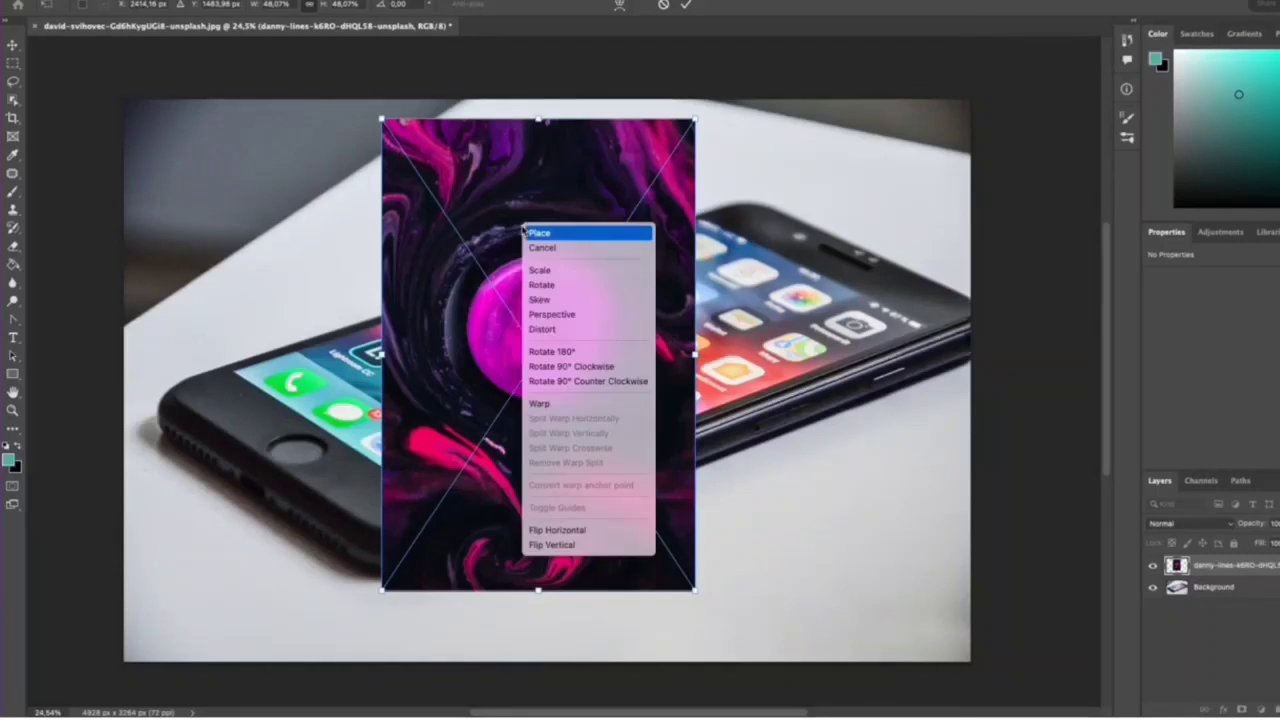
left_click(556, 329)
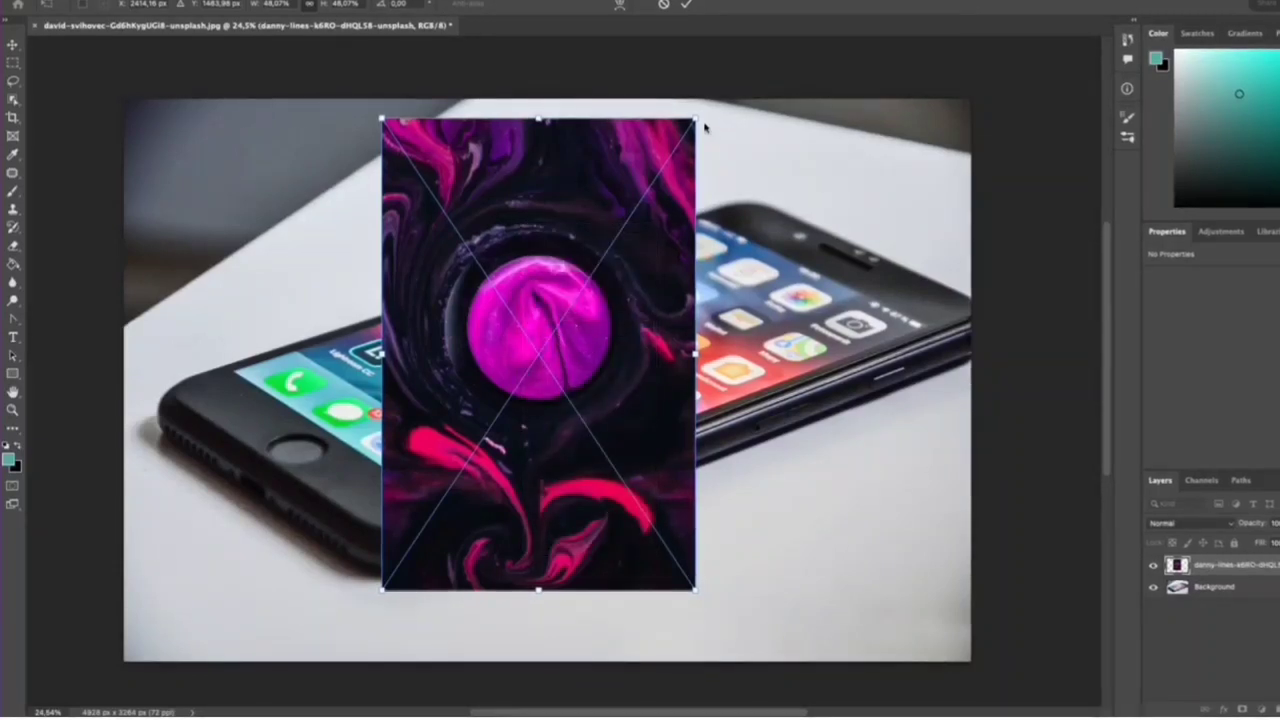
left_click_drag(696, 120, 928, 322)
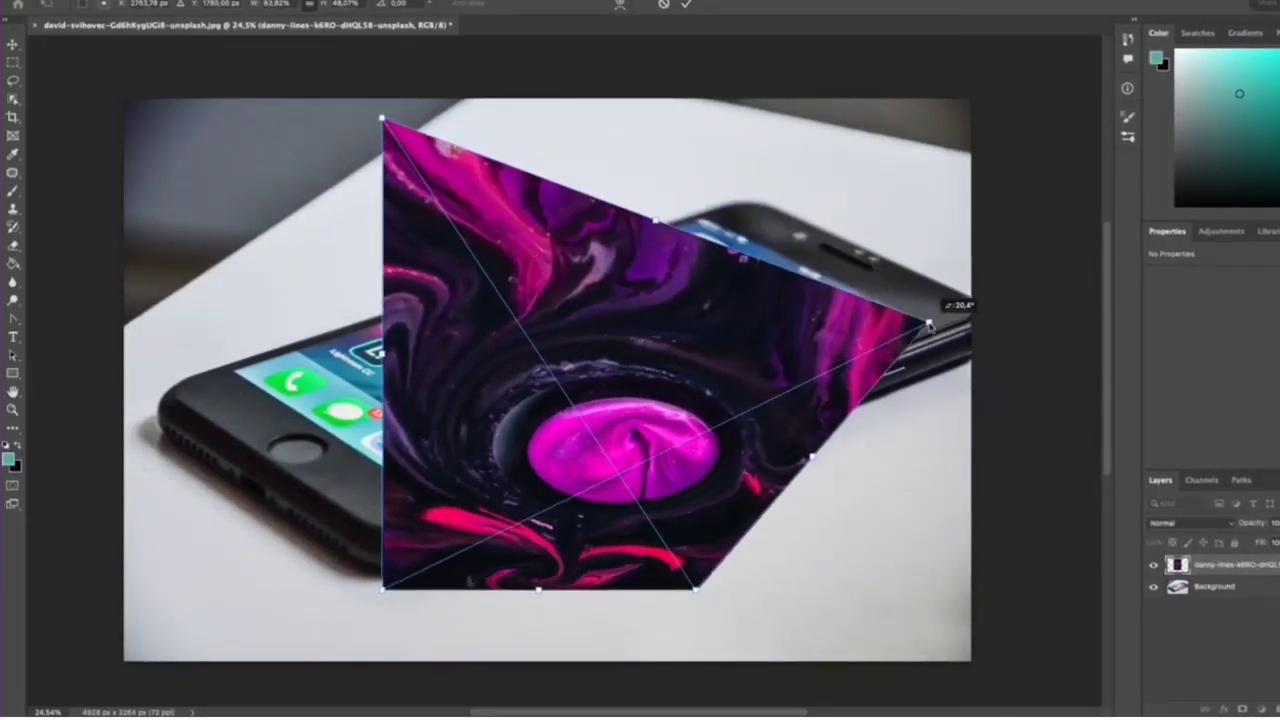
left_click_drag(383, 118, 697, 213)
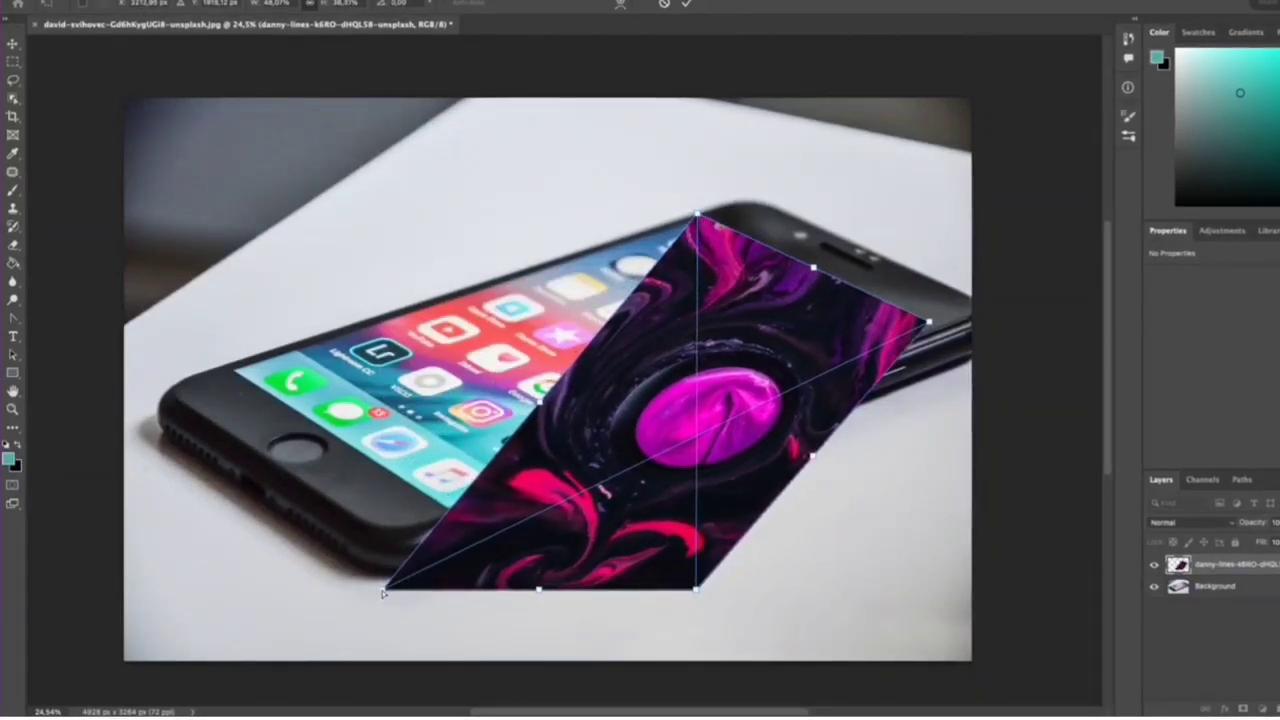
left_click_drag(383, 590, 232, 370)
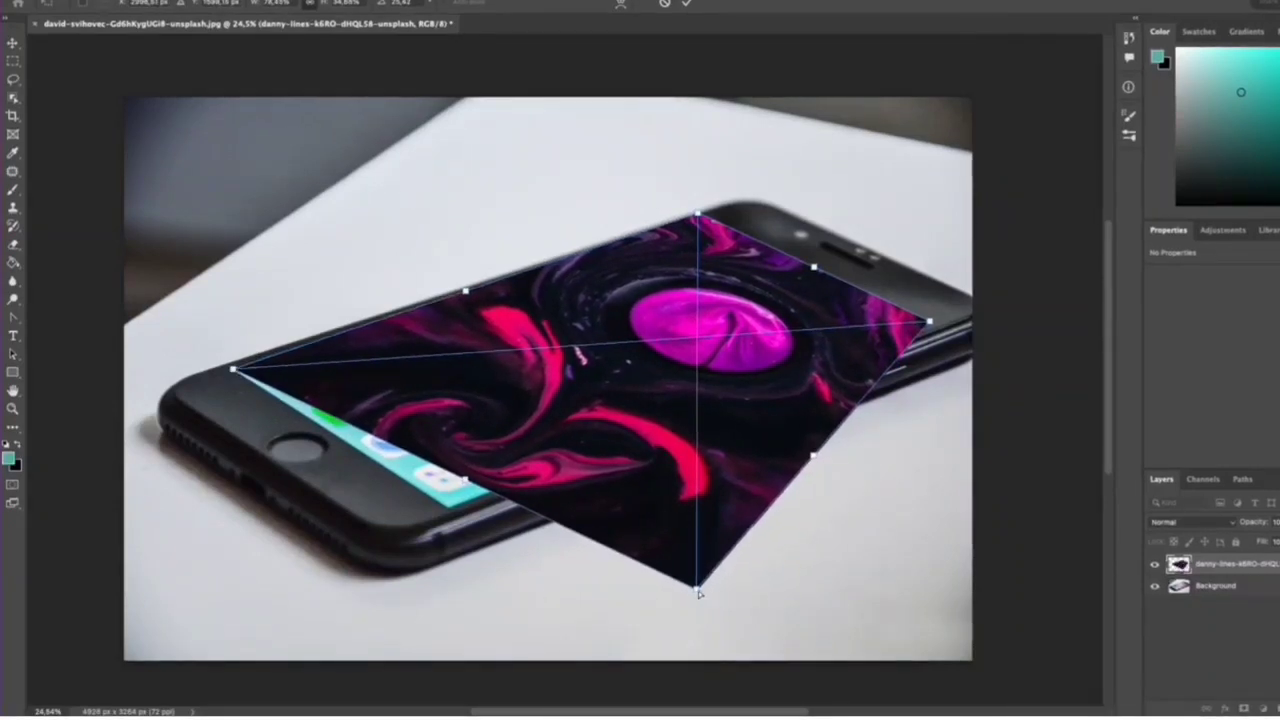
left_click_drag(697, 590, 449, 509)
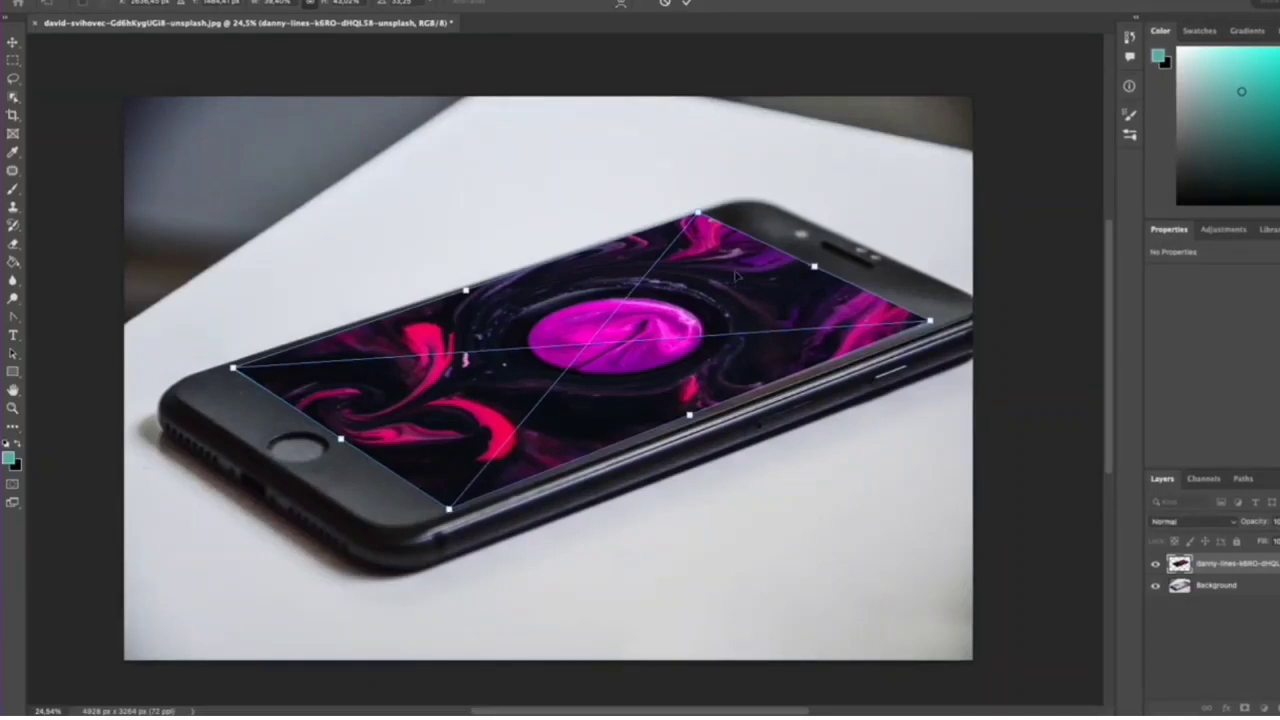
left_click_drag(697, 213, 703, 215)
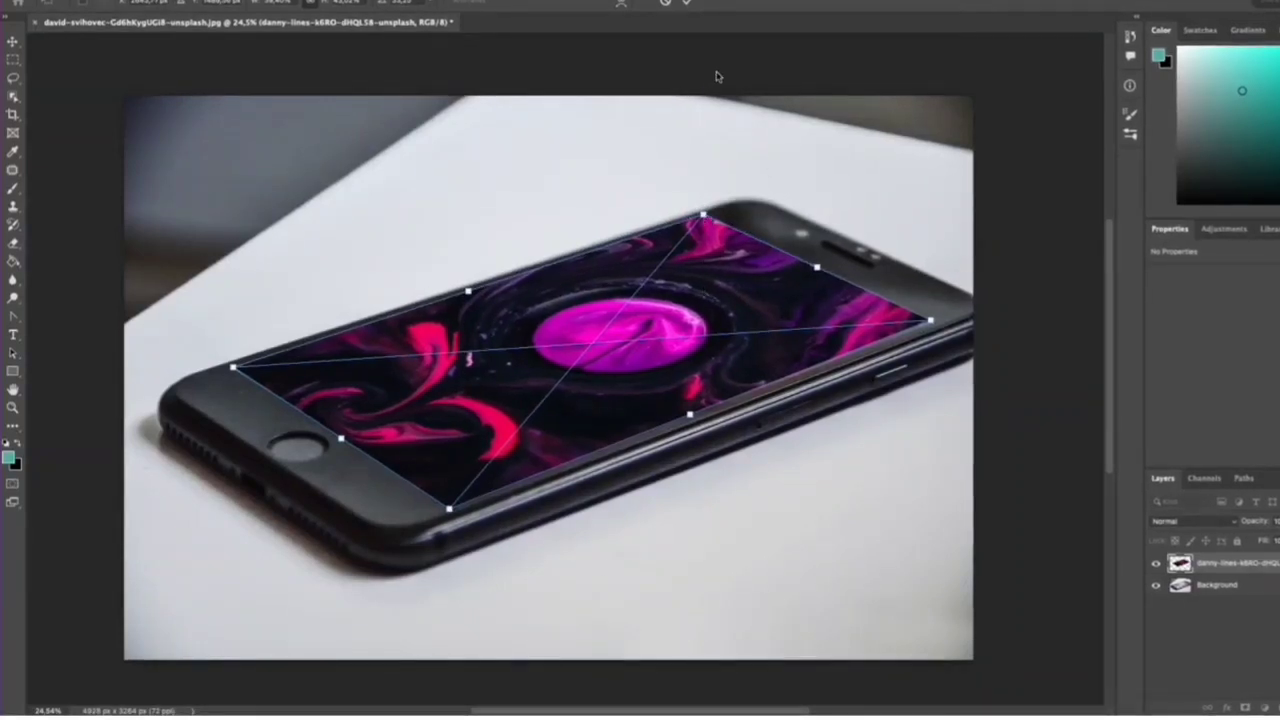
left_click(686, 5)
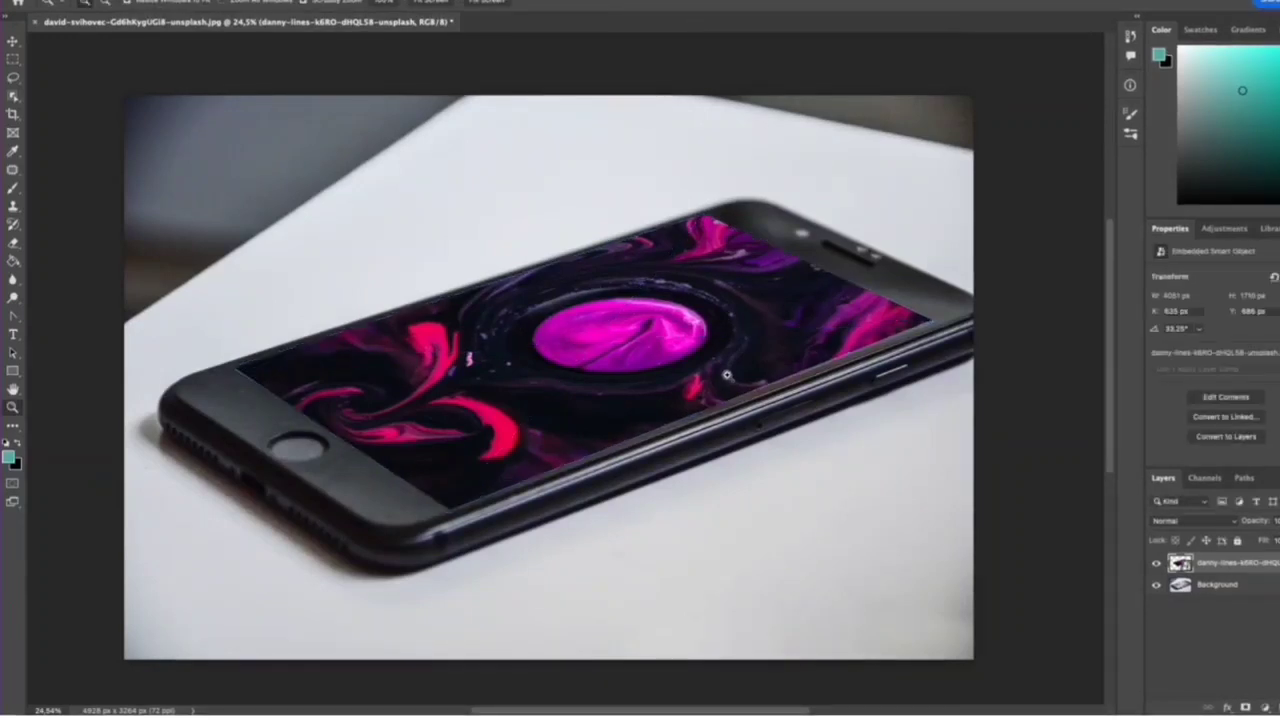
- Reopen the swirl image's transform and distort its corner beside the home button outward to meet the phone screen's corner
left_click_drag(198, 364, 241, 357)
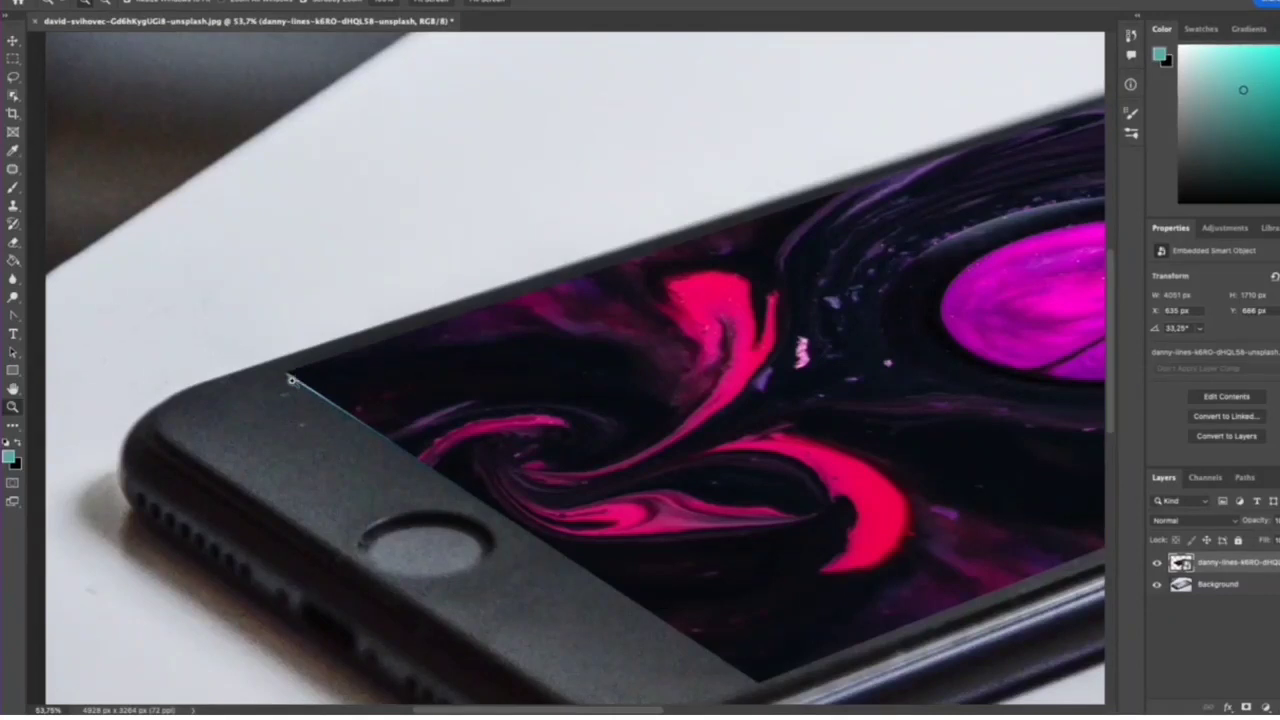
left_click(12, 42)
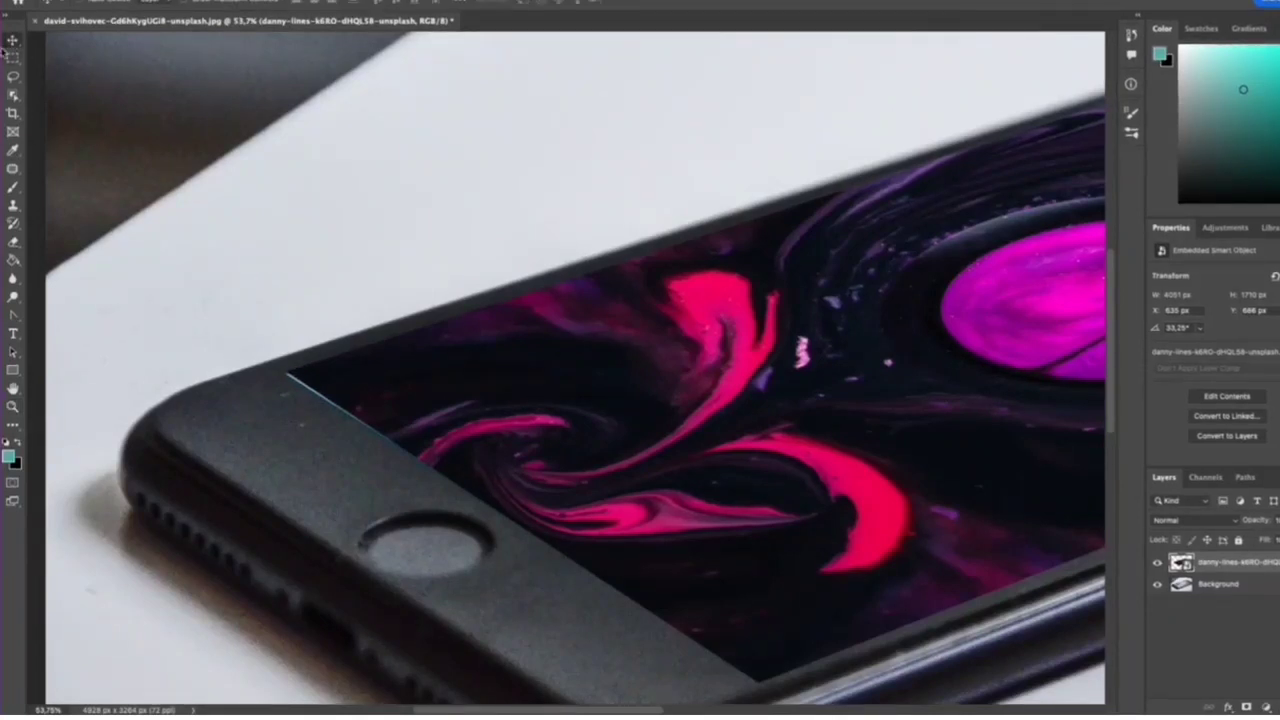
left_click(222, 3)
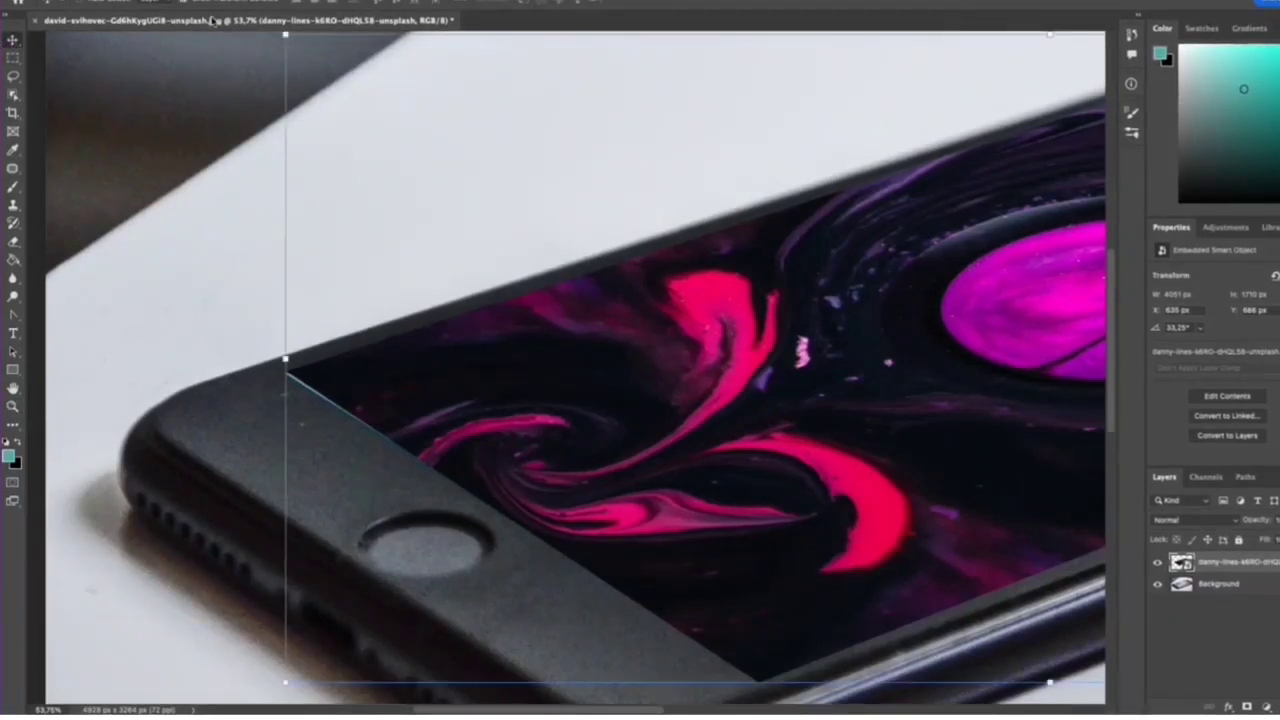
key("ctrl+t")
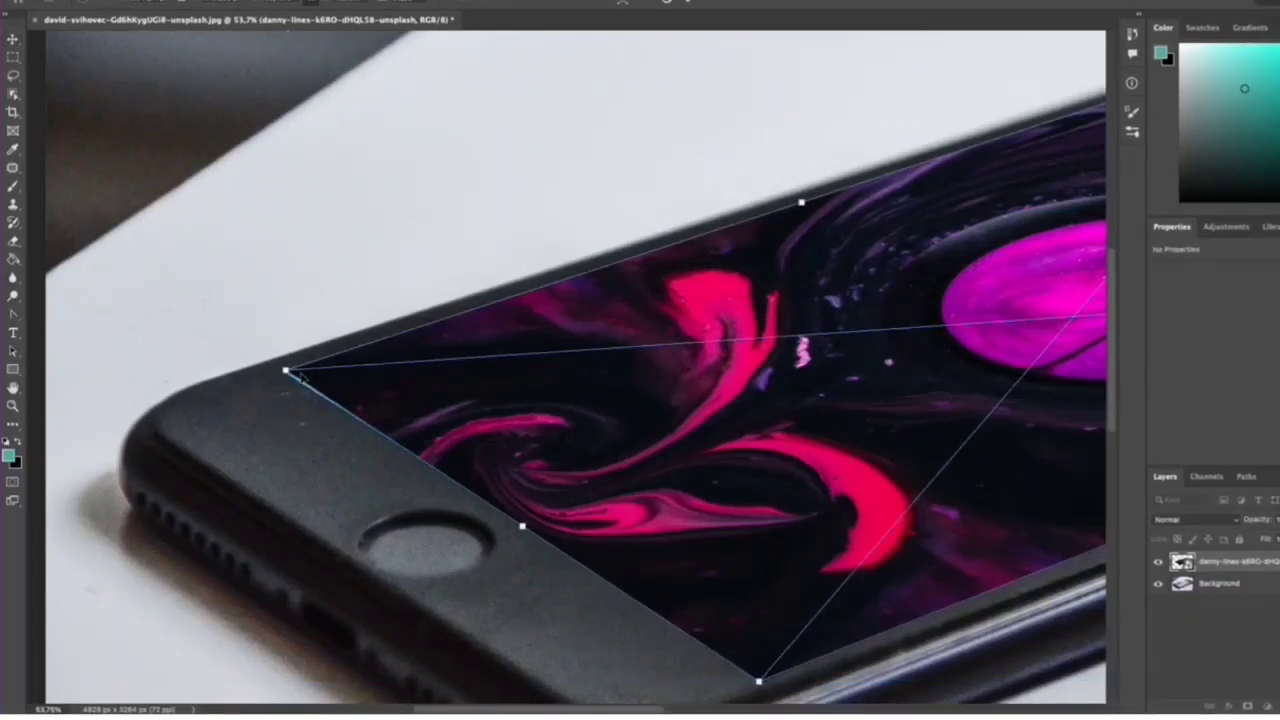
right_click(334, 376)
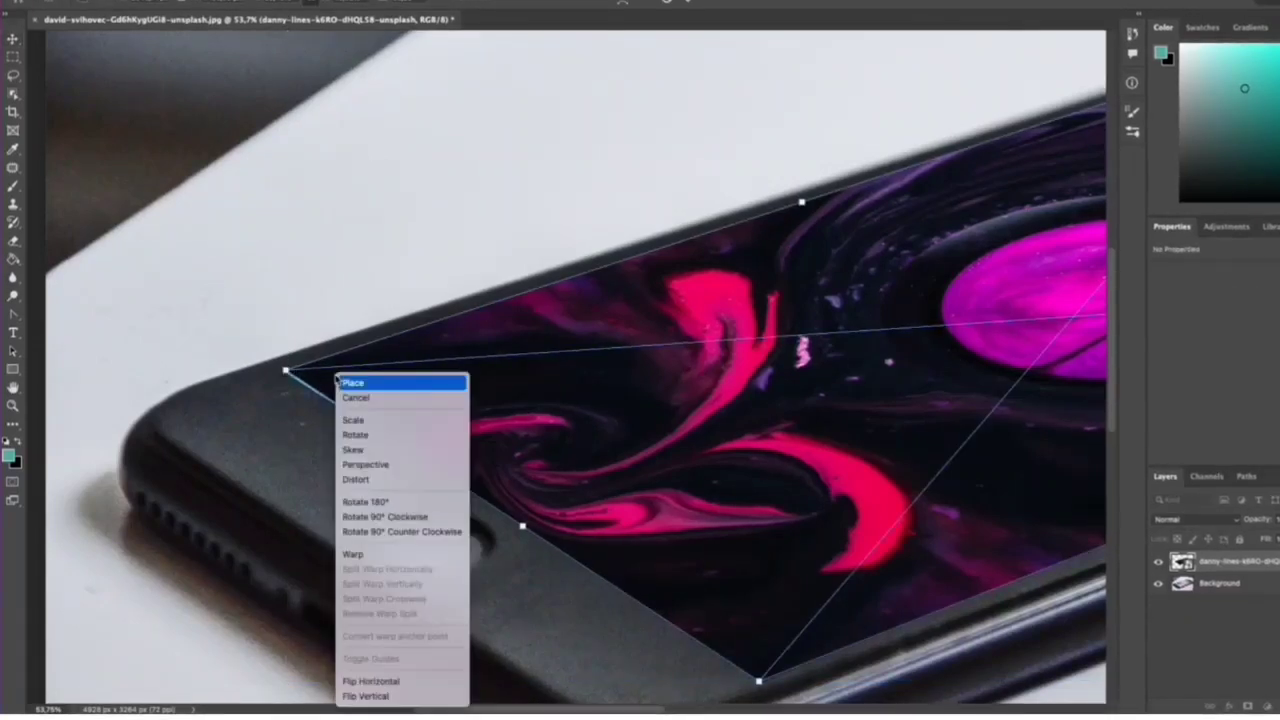
left_click(360, 480)
left_click_drag(287, 372, 281, 371)
- Distort the swirl's corner nearest the side button to fit the phone's screen edge, and apply the transform
left_click_drag(634, 711, 851, 711)
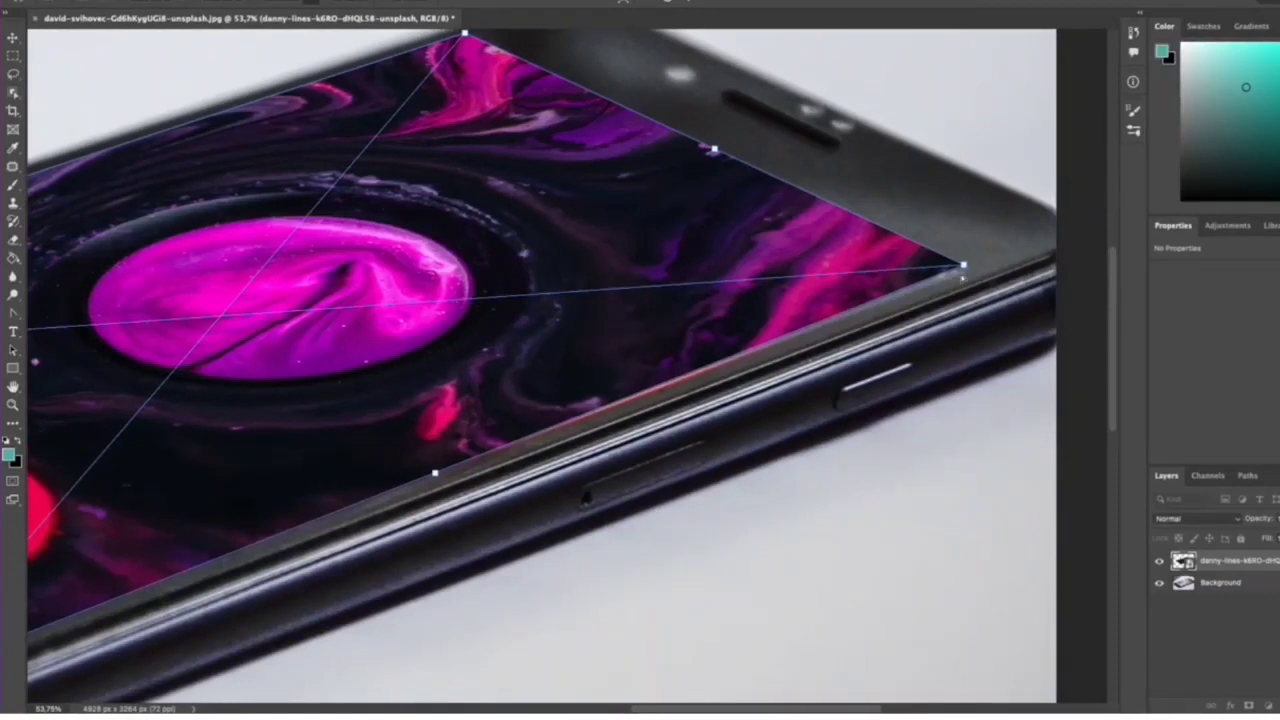
left_click_drag(965, 268, 966, 272)
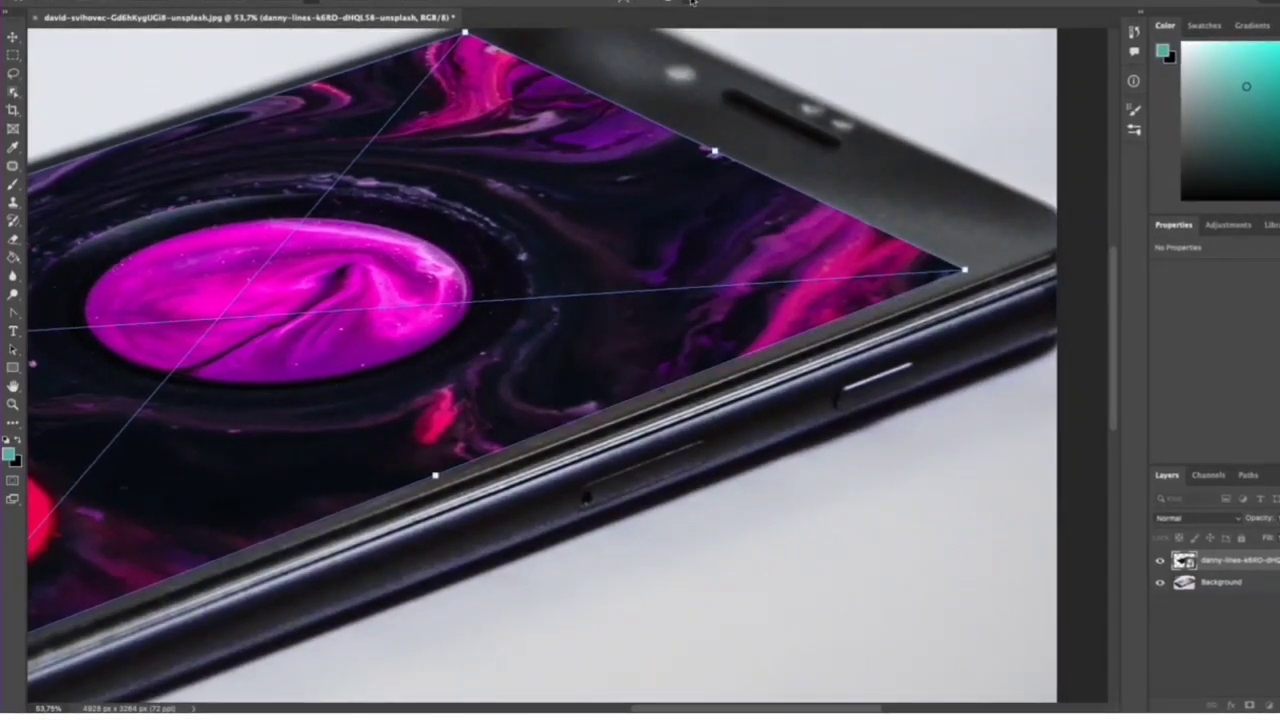
key("Return")
scroll(300, 343, "down", 3)
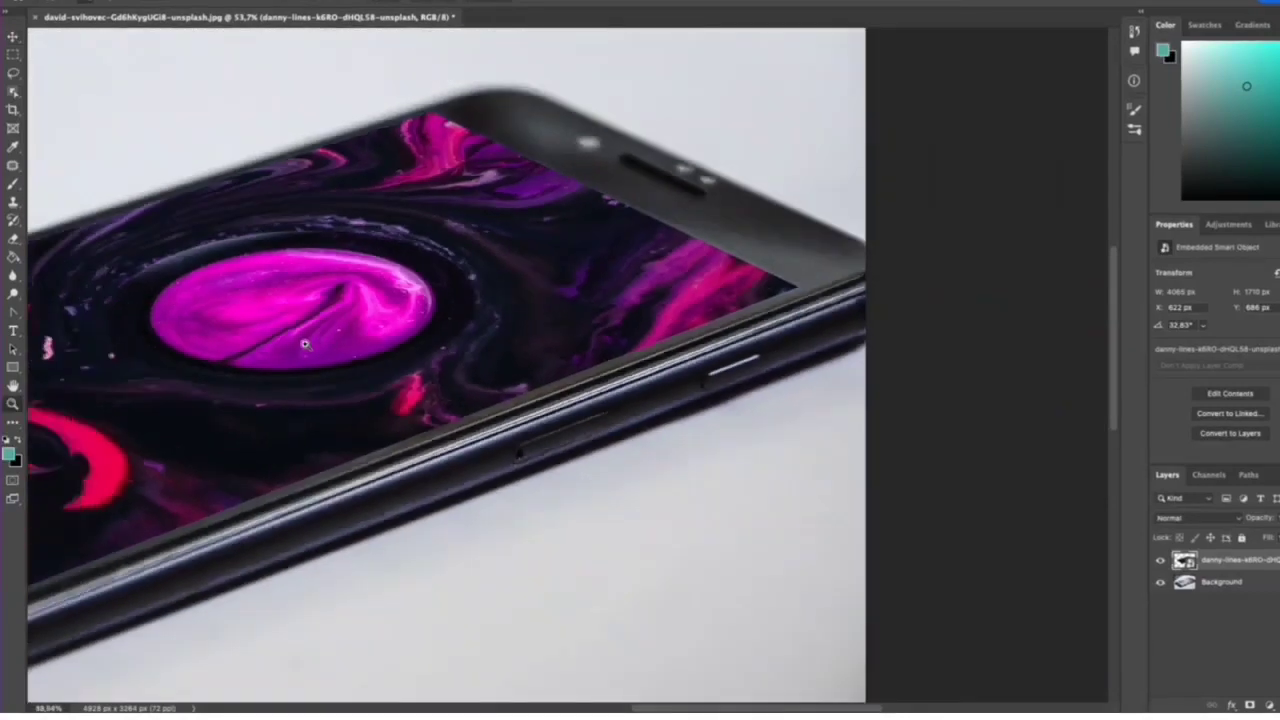
left_click_drag(648, 710, 531, 710)
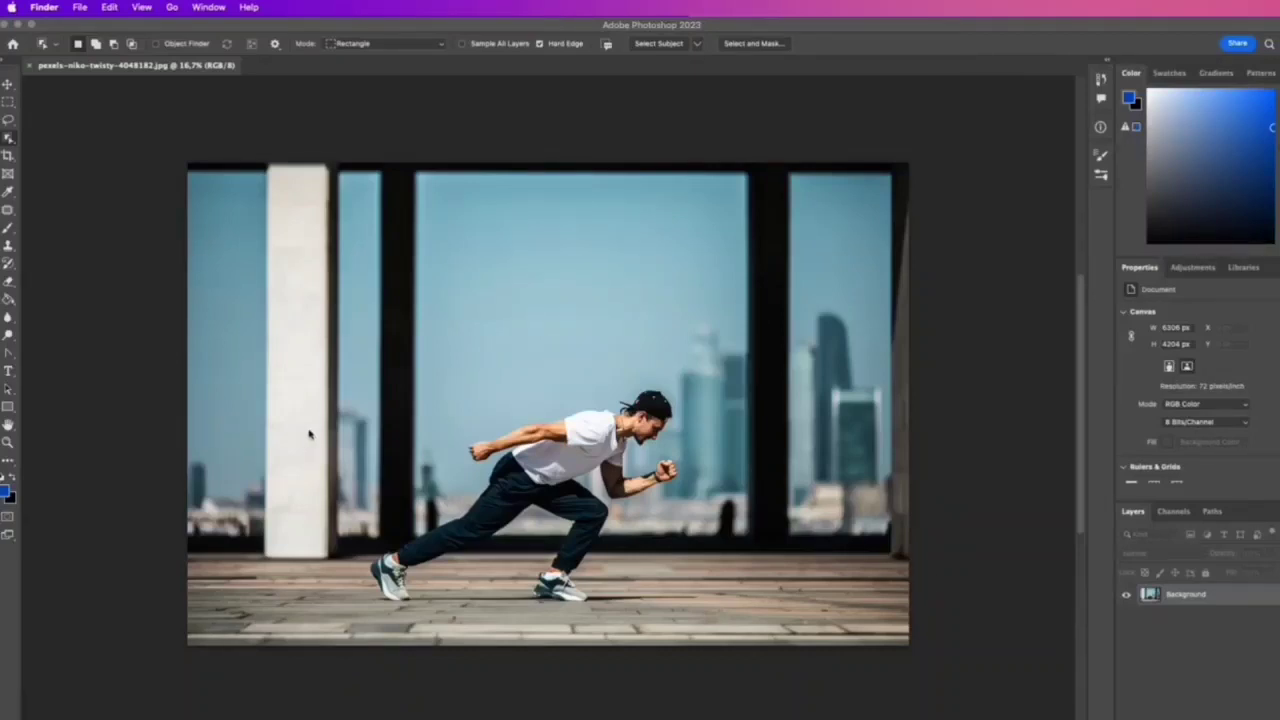
- Select the sprinting man with the Object Selection tool by enclosing his whole figure in a rectangle
left_click(7, 87)
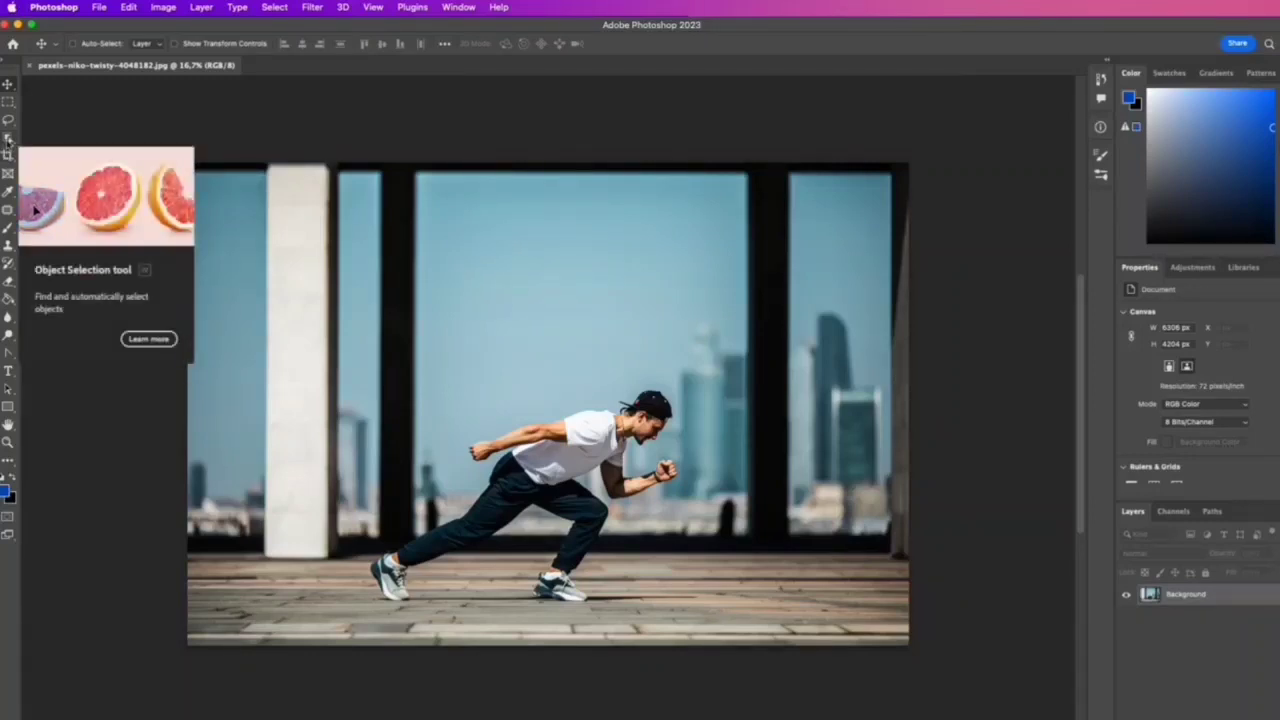
left_click(7, 142)
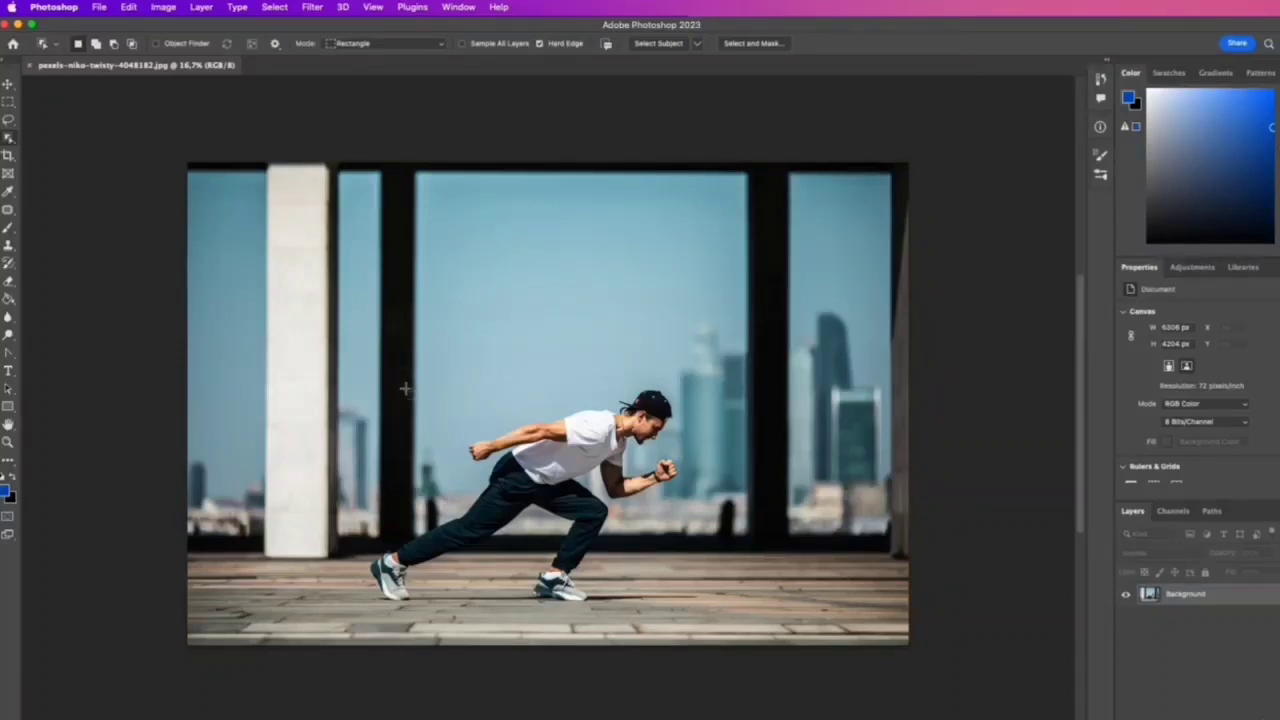
left_click_drag(394, 366, 685, 606)
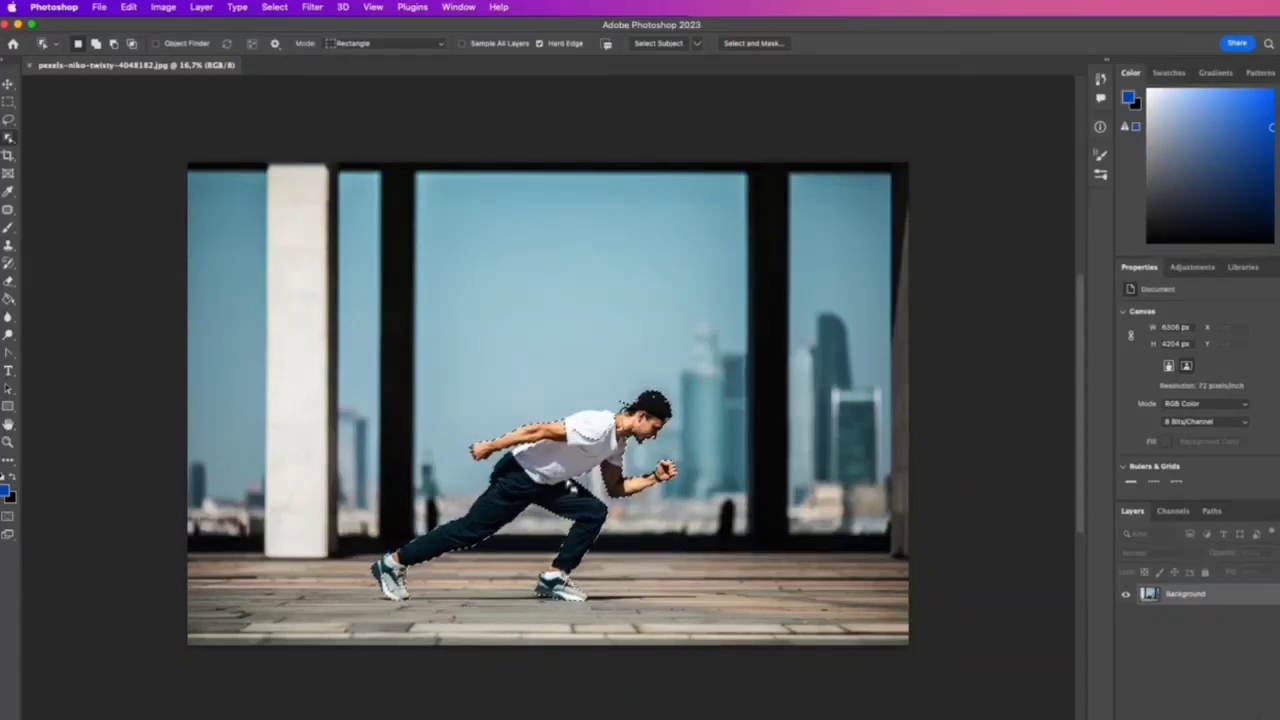
- Inspect the runner's selection outline and set the Quick Selection tool to add mode with a brush of about 76 px
left_click(8, 441)
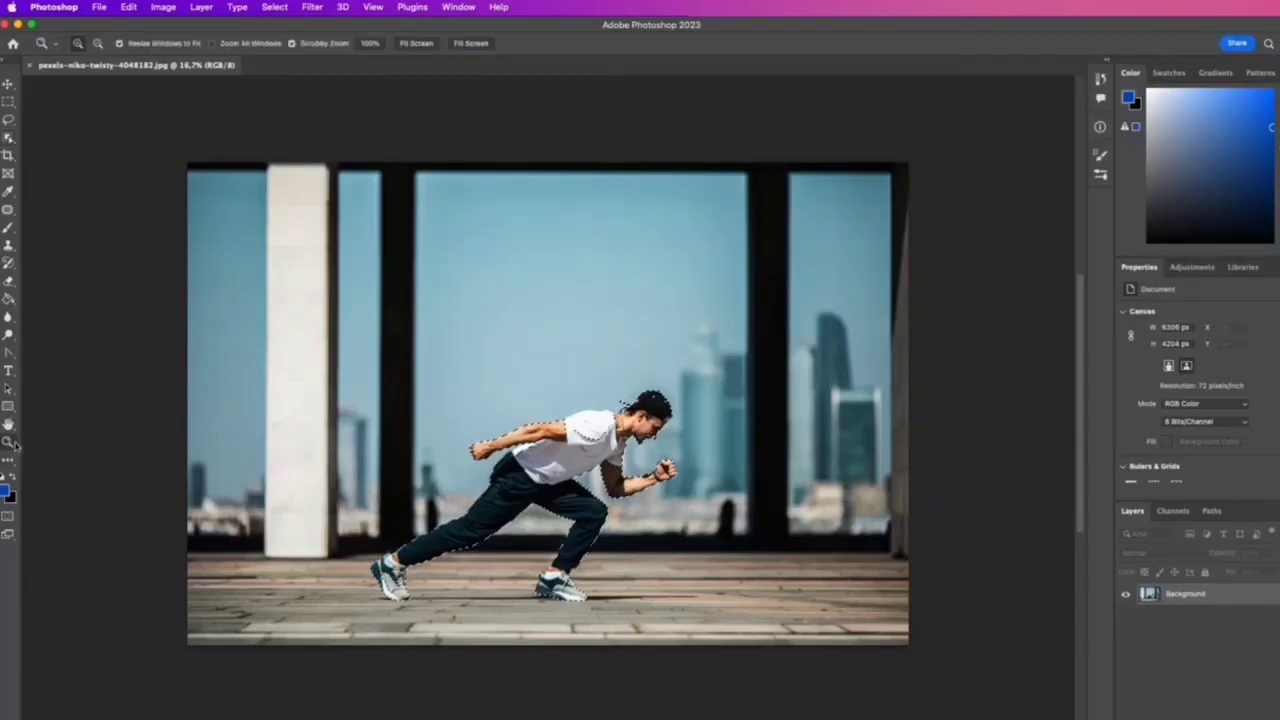
left_click_drag(551, 457, 634, 366)
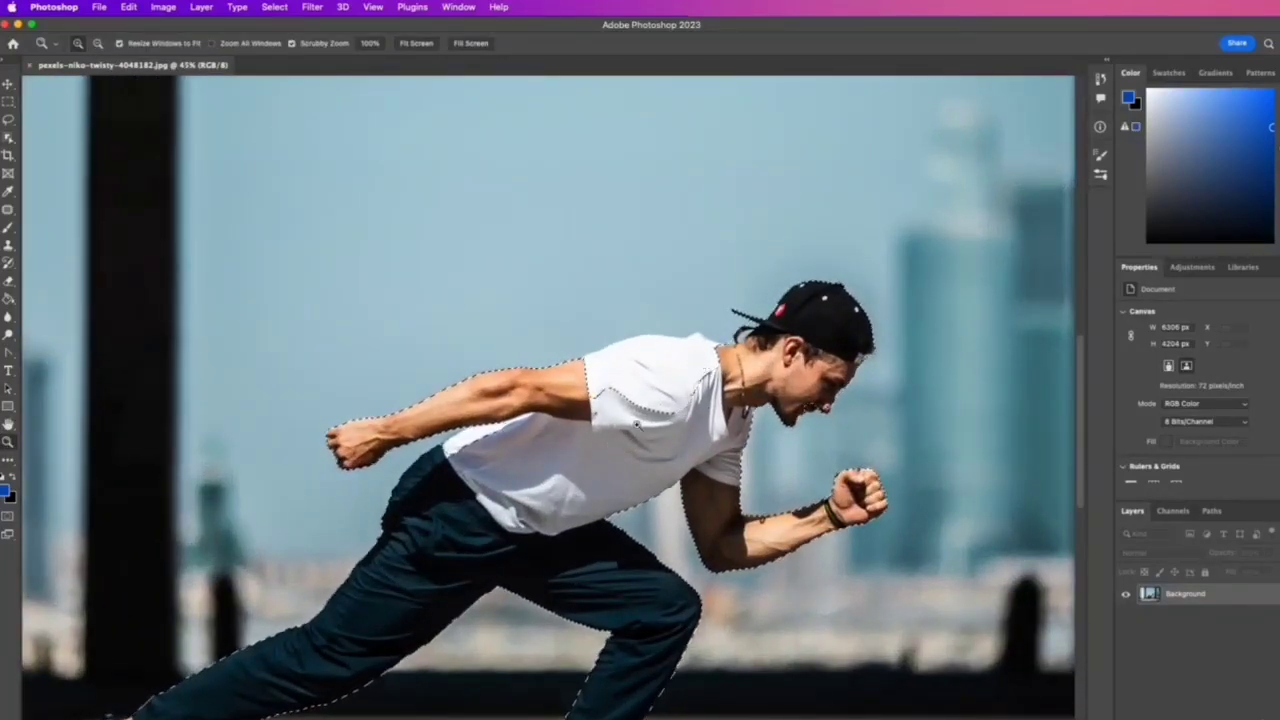
left_click(8, 425)
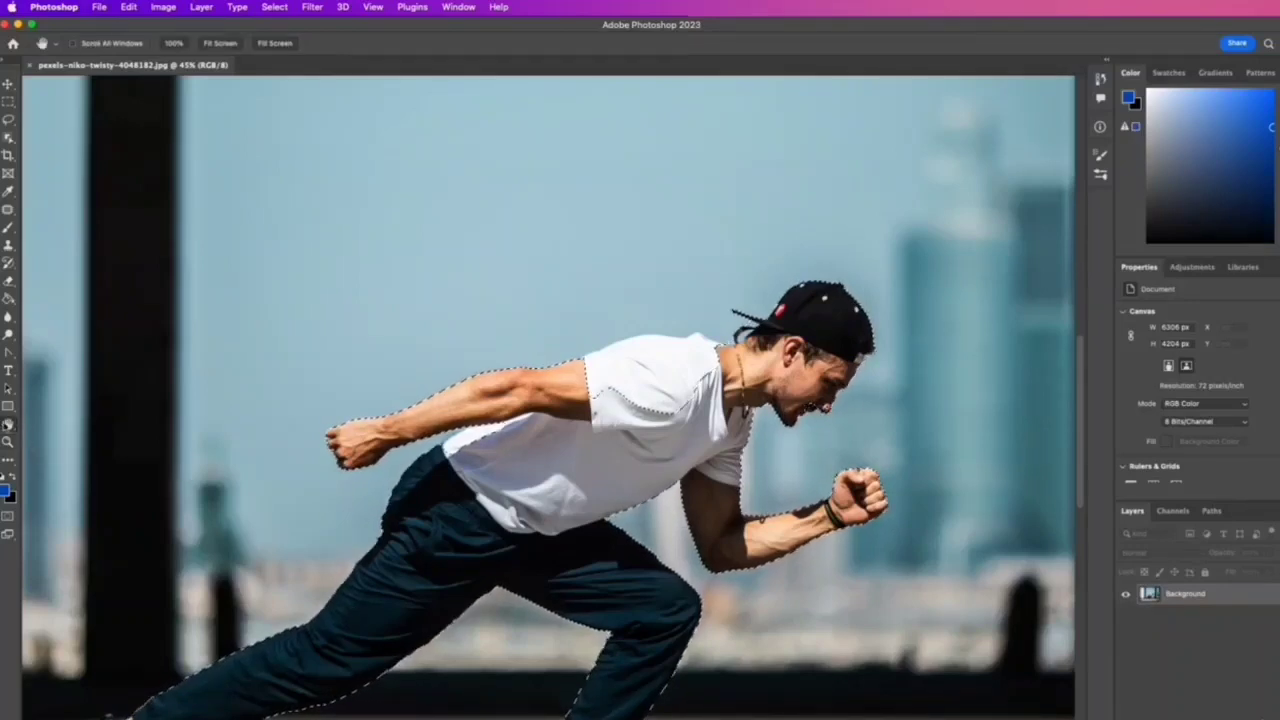
left_click_drag(358, 590, 448, 390)
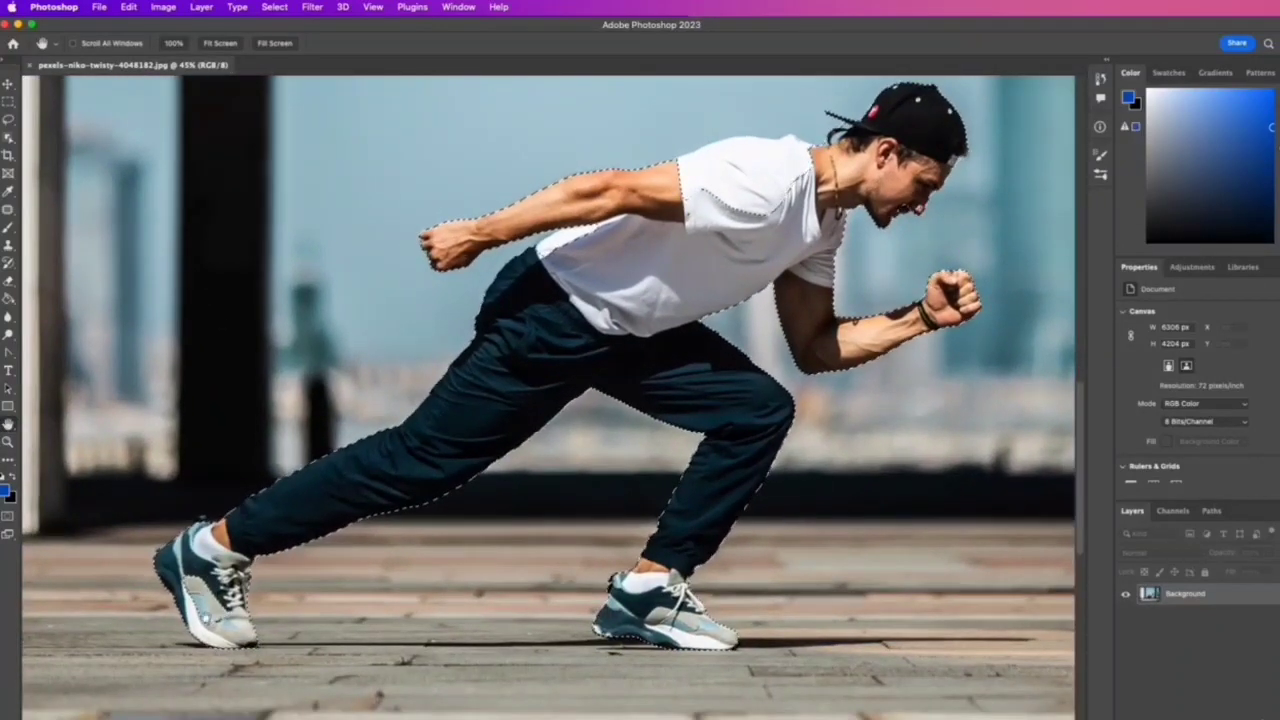
left_click_drag(444, 118, 367, 179)
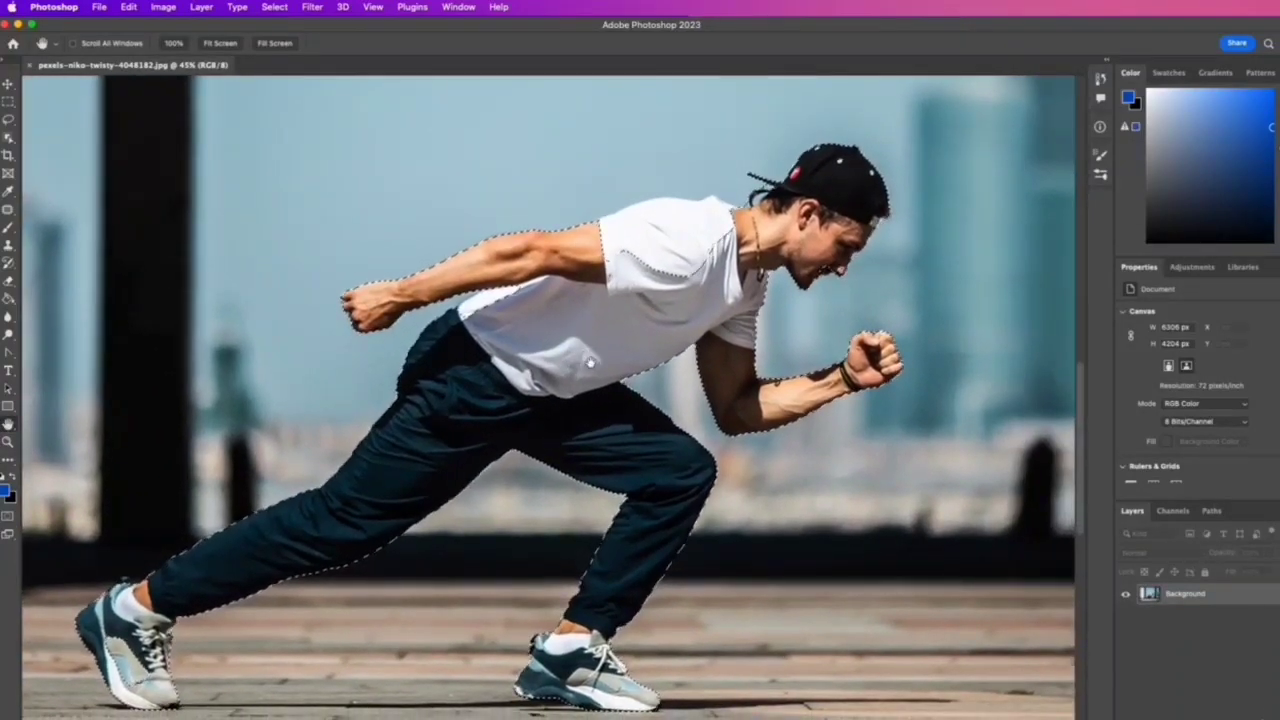
left_click_drag(8, 137, 104, 155)
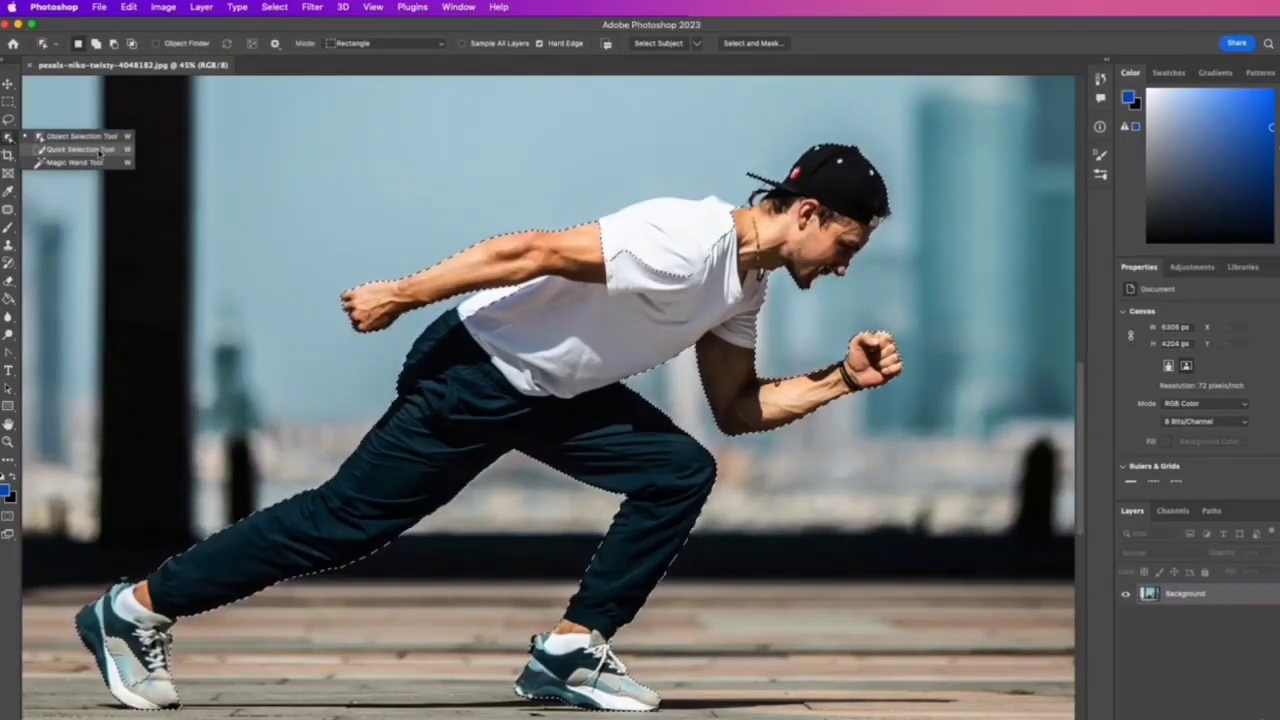
left_click_drag(91, 153, 87, 153)
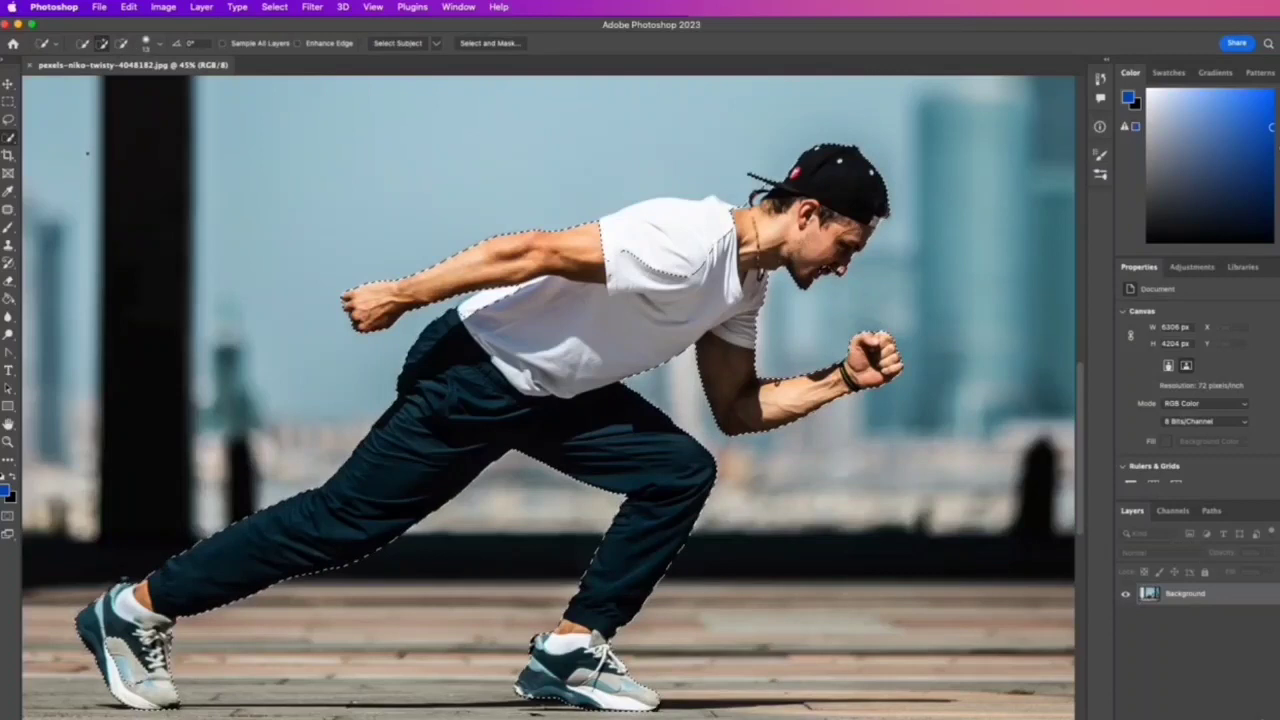
left_click(102, 45)
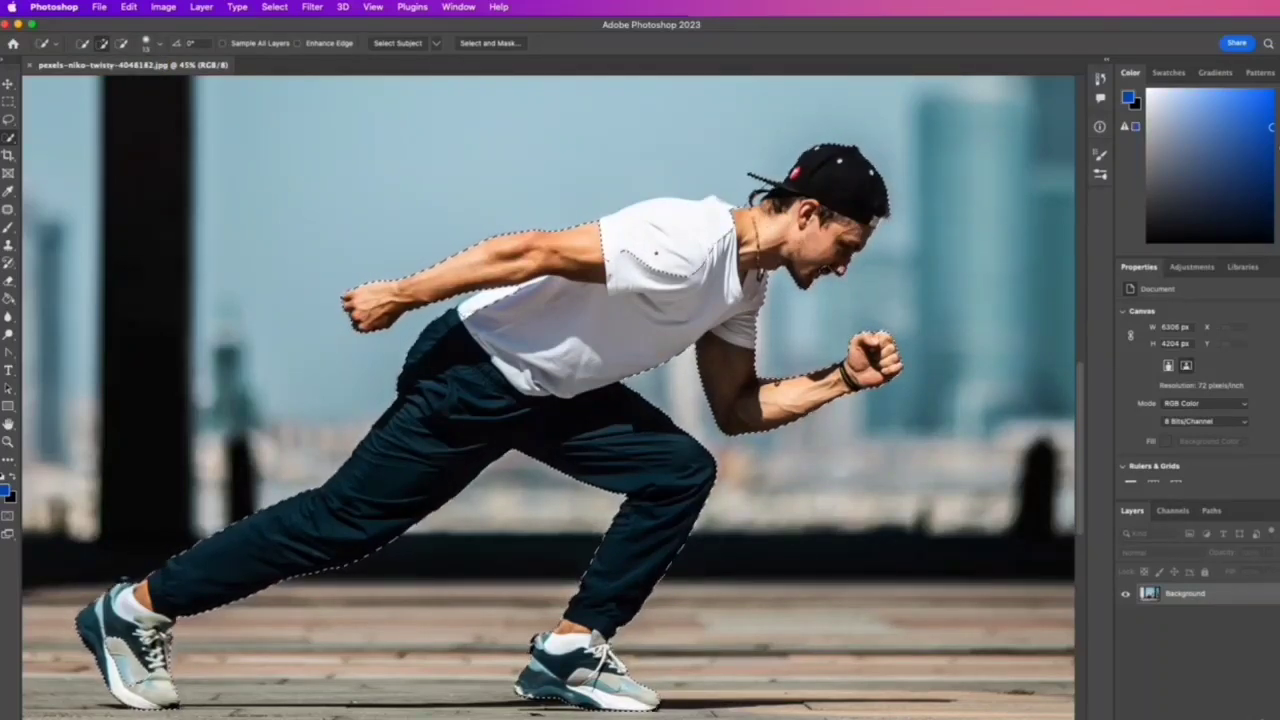
left_click(161, 45)
left_click_drag(118, 82, 143, 89)
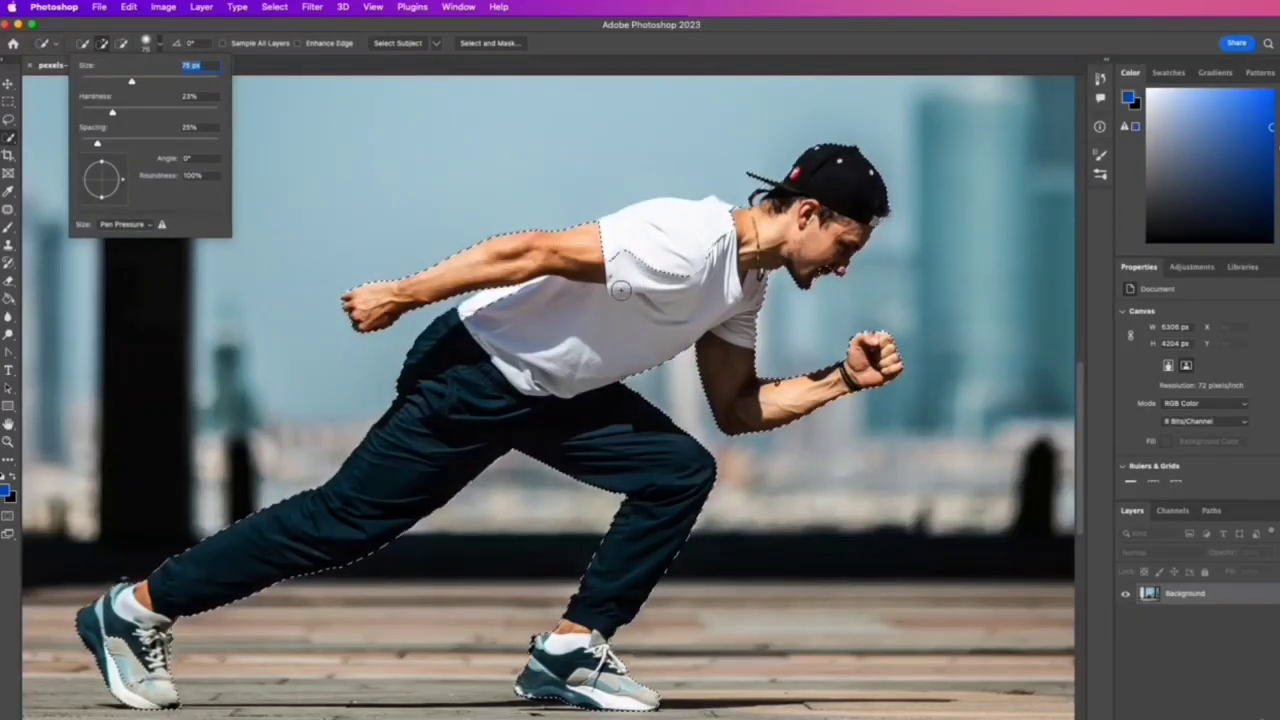
left_click(107, 48)
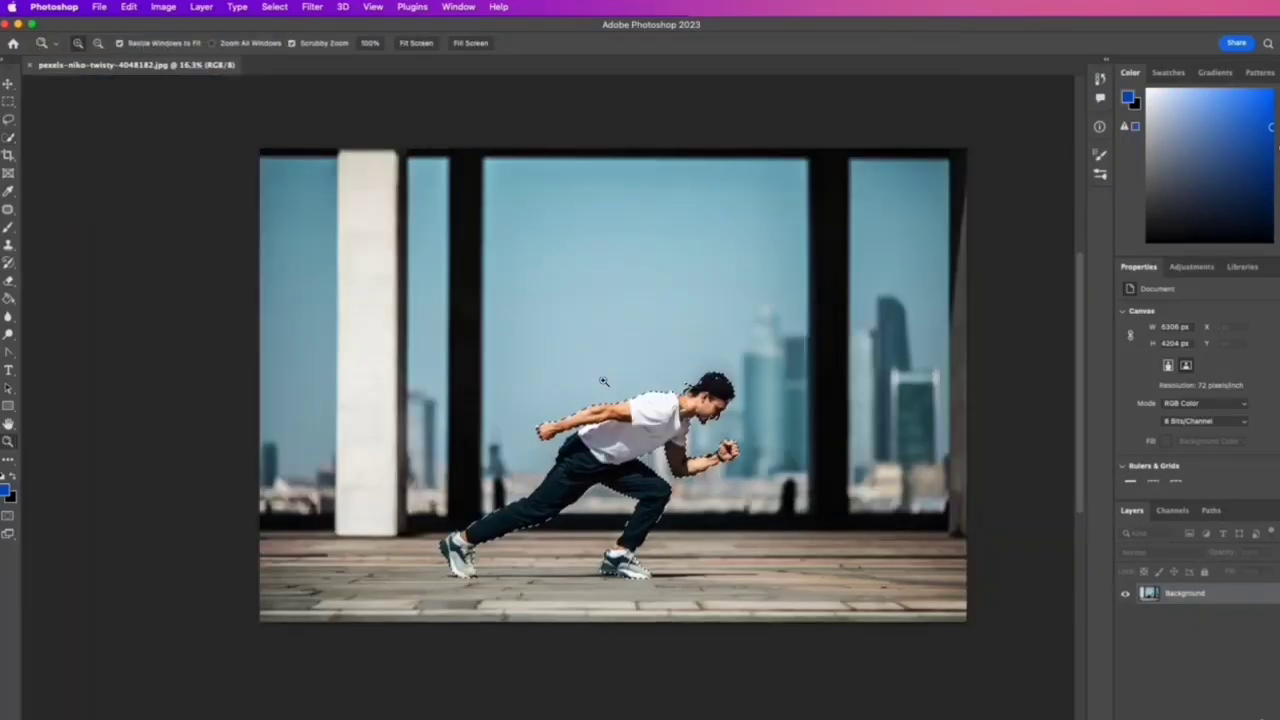
- Add a layer mask from the runner's selection to hide the background
scroll(602, 385, "up", 1)
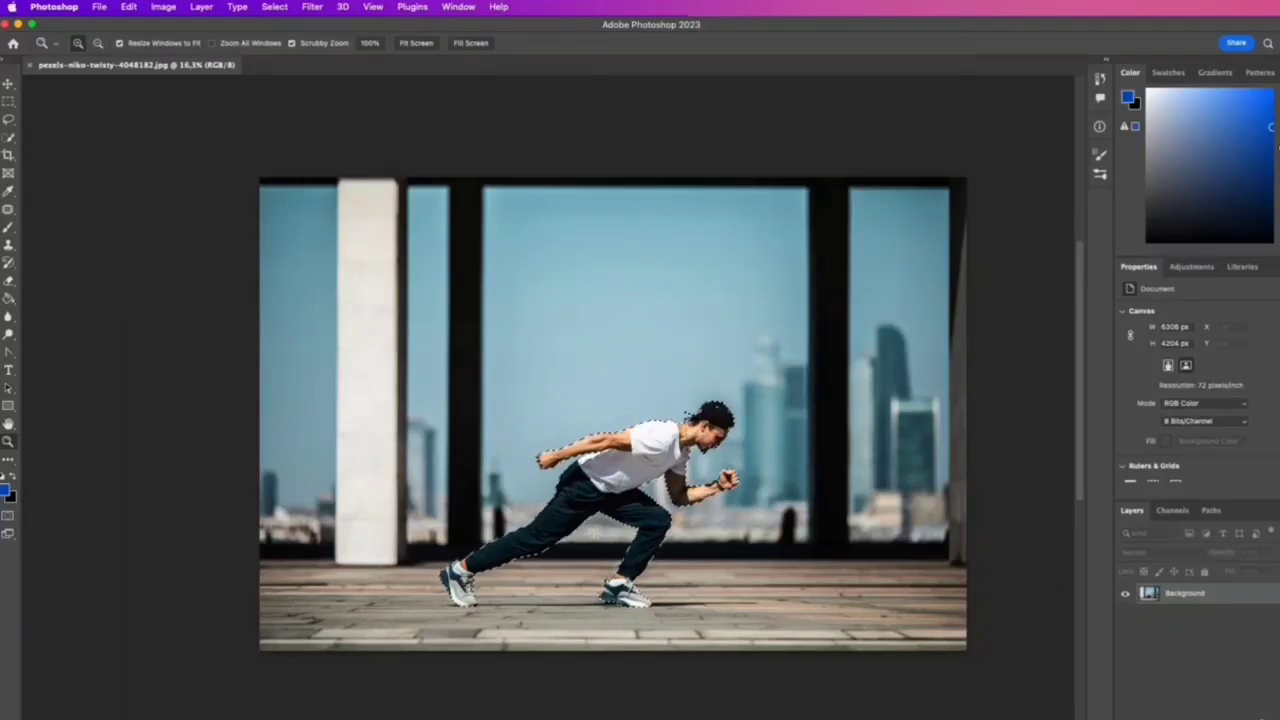
left_click(1207, 716)
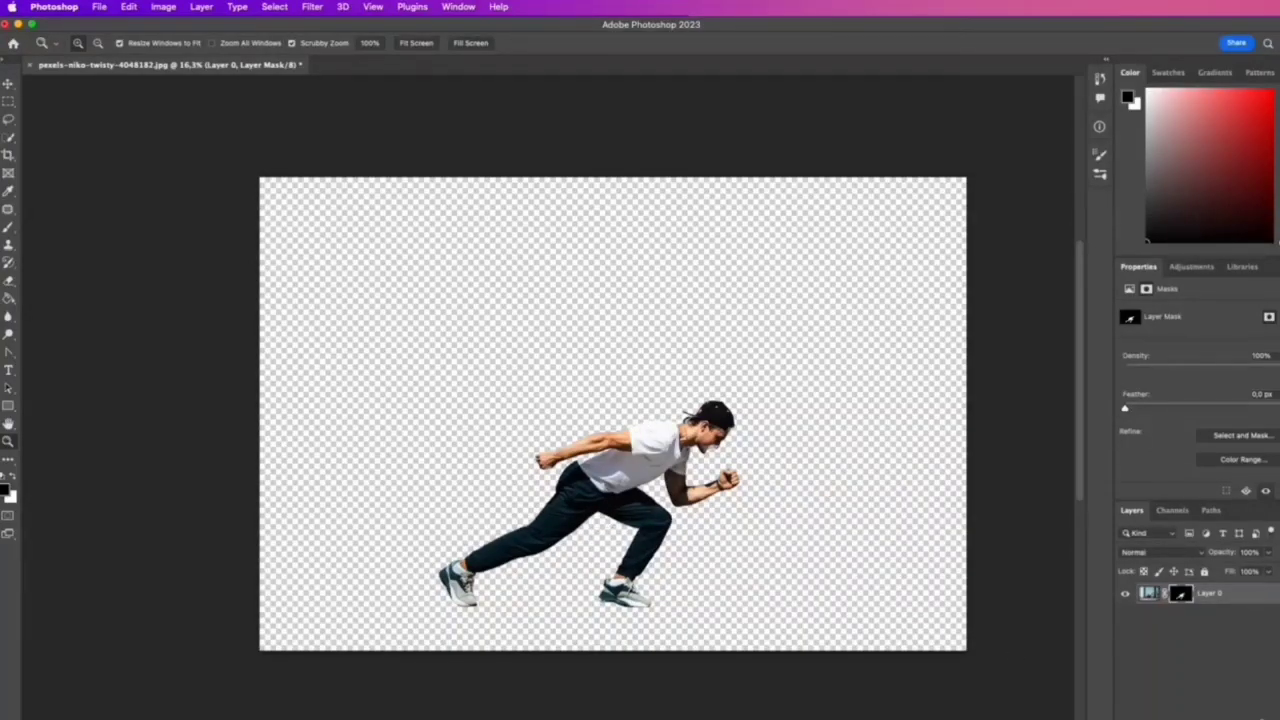
- Place the foggy green field image from the 1 object selection tool folder, scaled to cover the canvas, beneath the runner's layer
left_click(1278, 655)
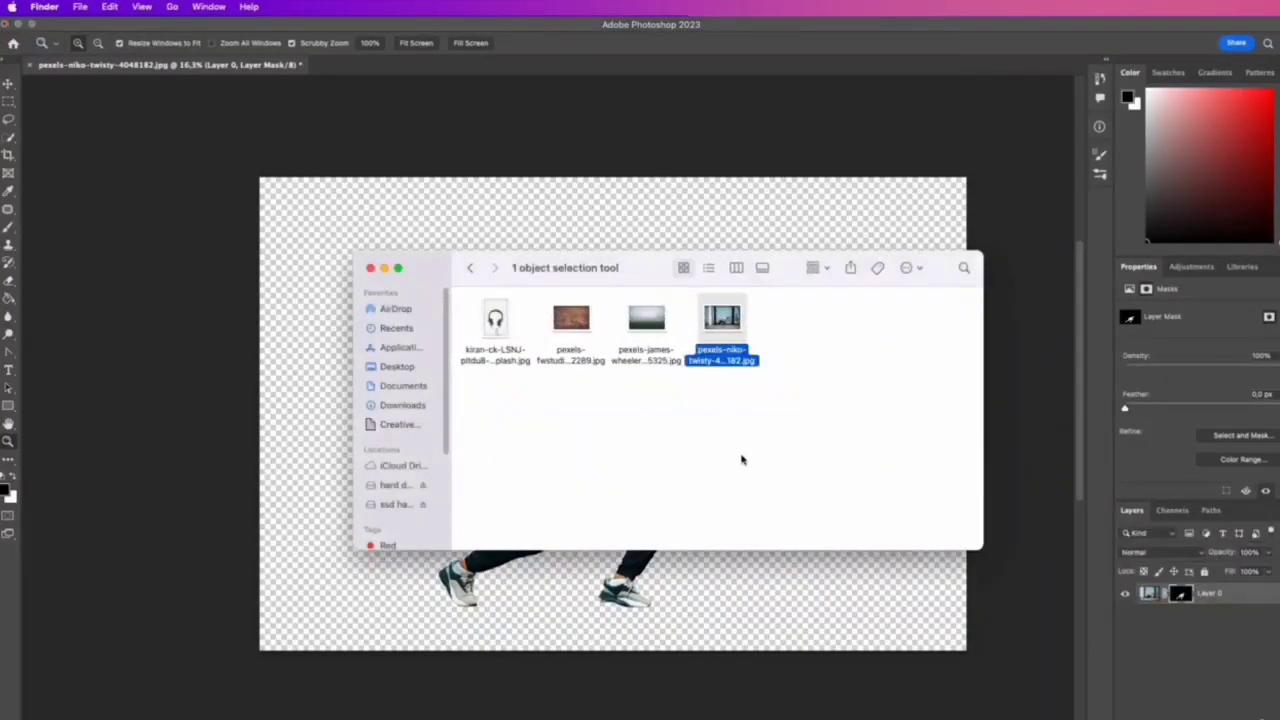
left_click(641, 330)
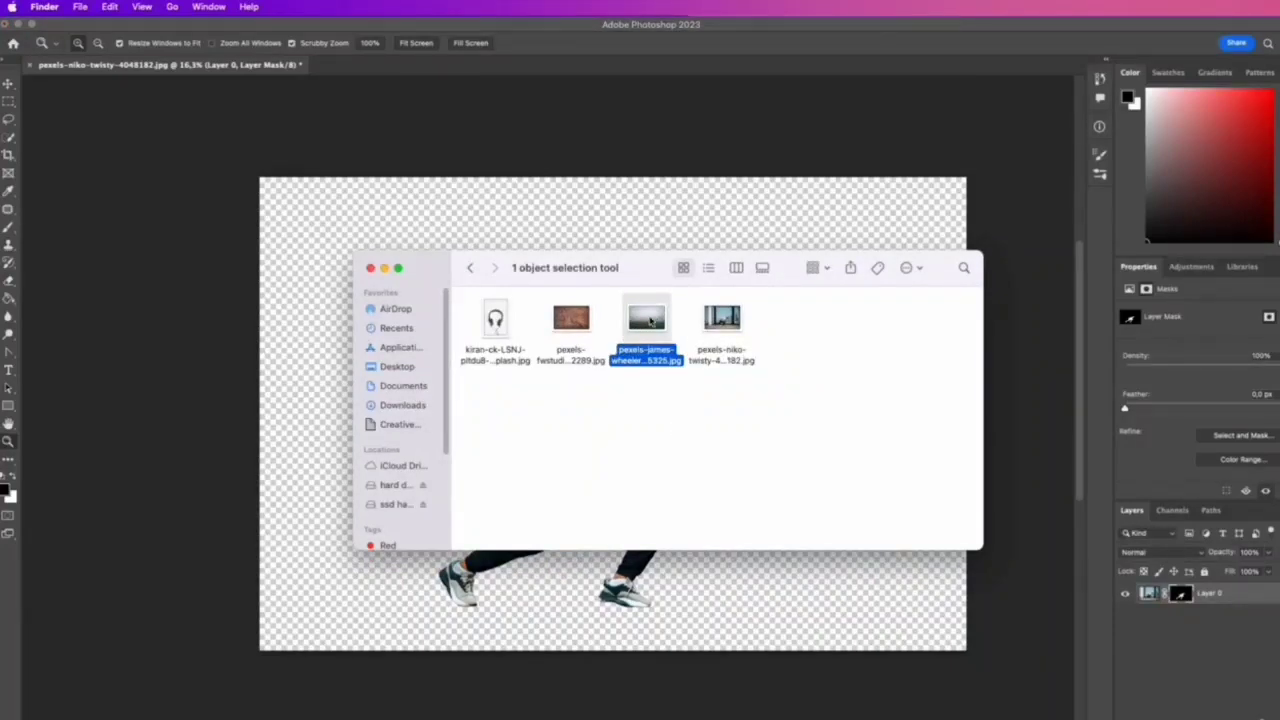
left_click_drag(650, 320, 584, 508)
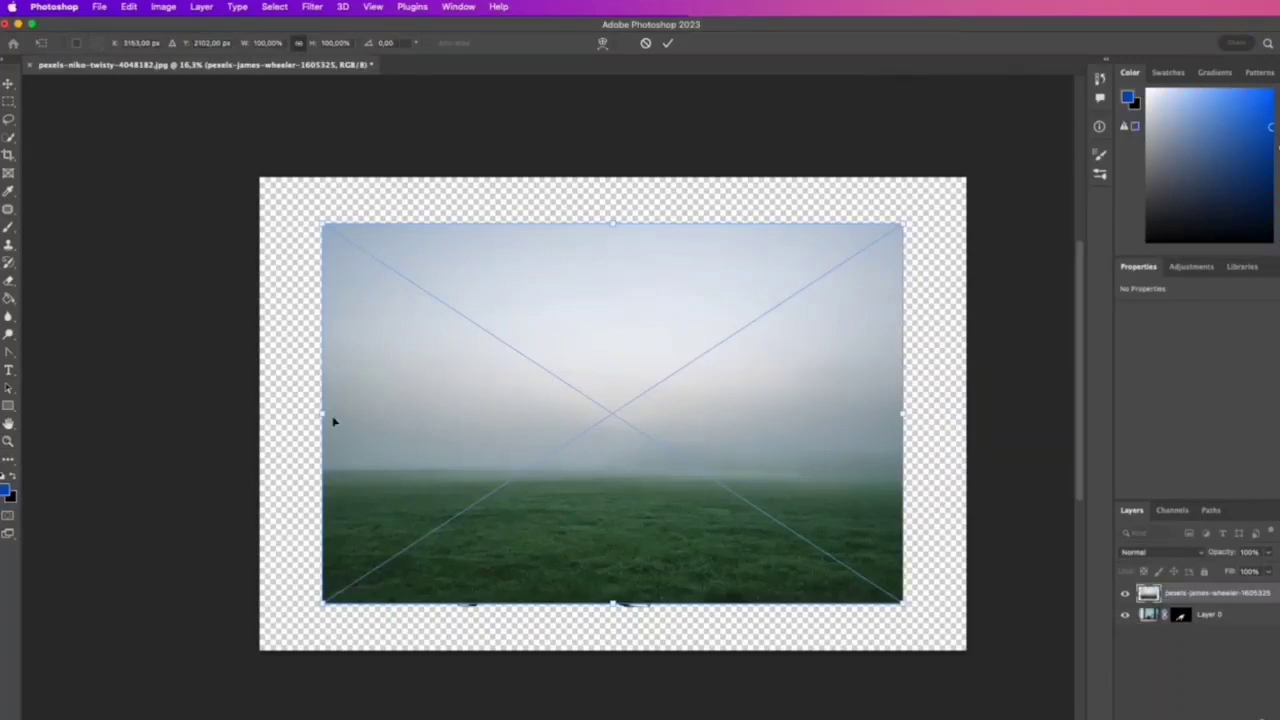
left_click_drag(334, 421, 272, 421)
left_click_drag(905, 414, 988, 413)
left_click(668, 44)
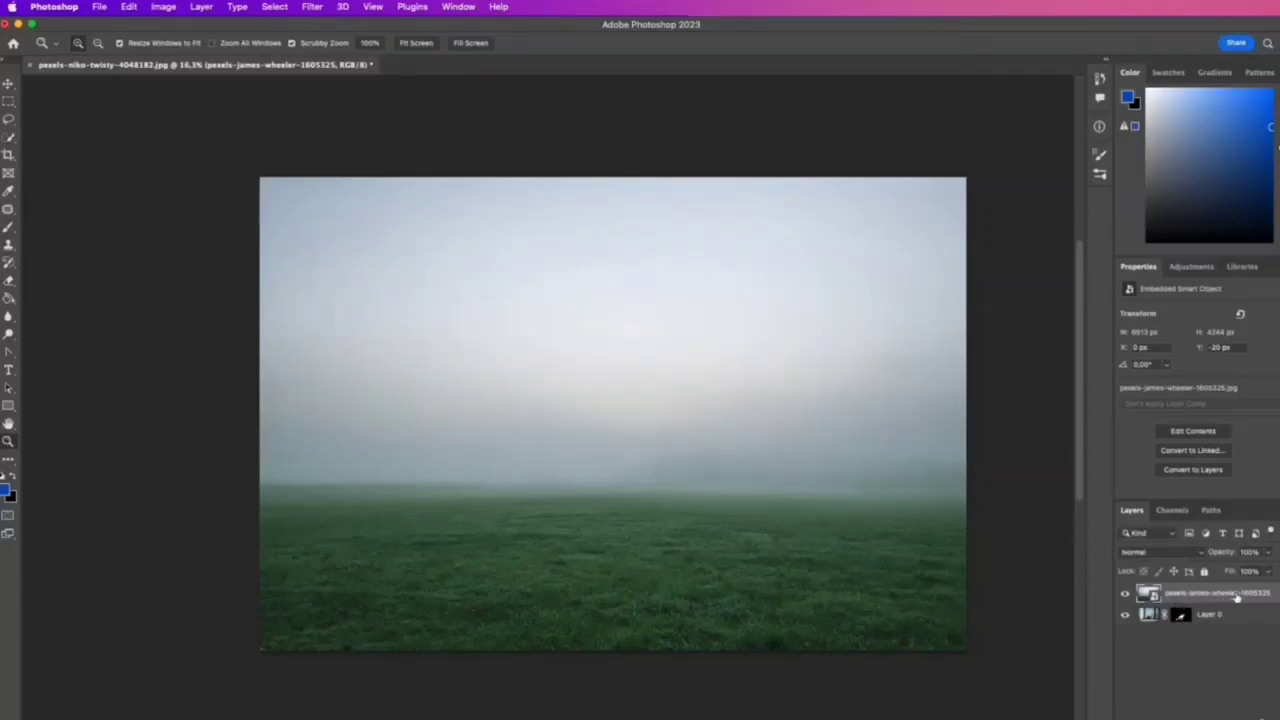
left_click_drag(1237, 597, 1178, 629)
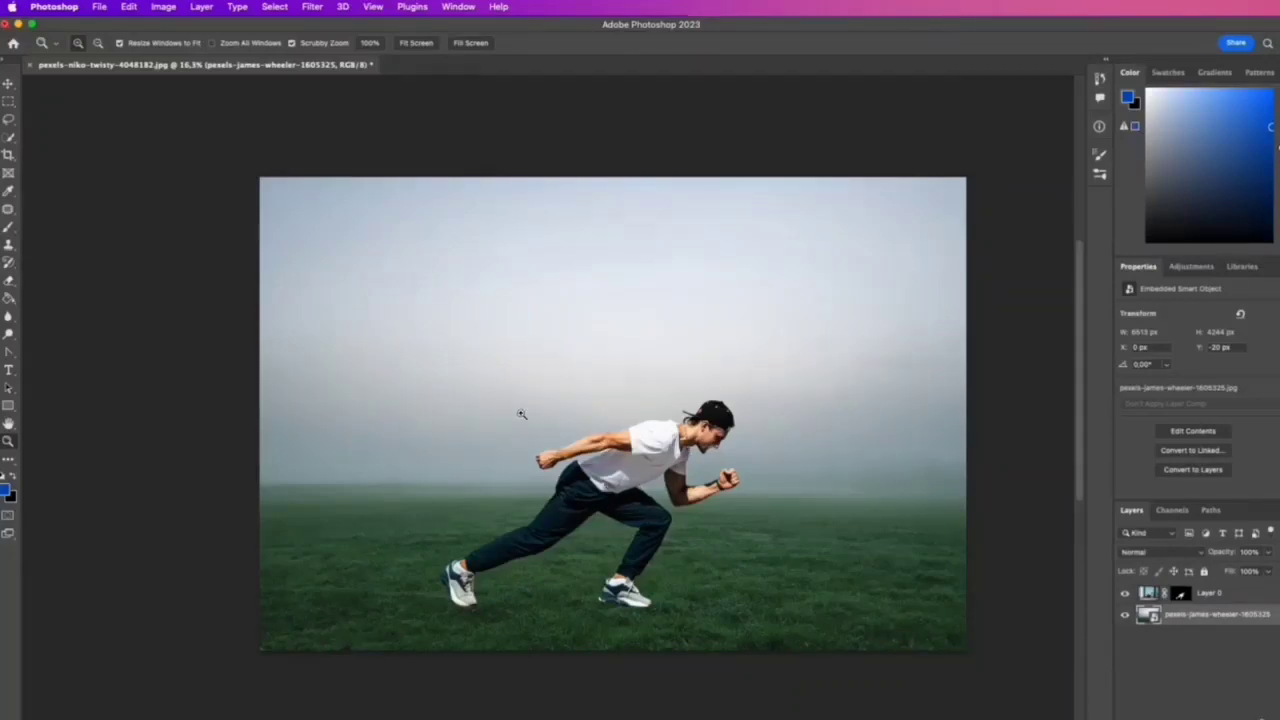
- Open the headphones photo from the 1 object selection tool folder as a separate document
left_click(99, 6)
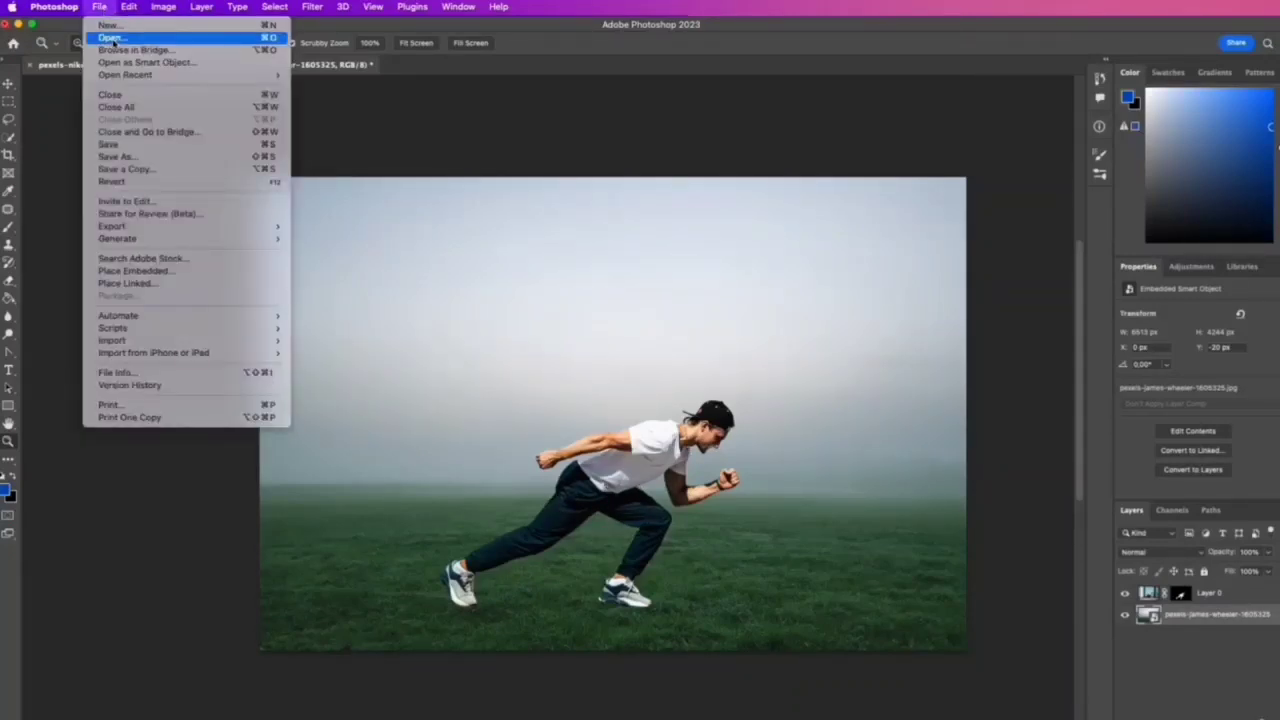
left_click(110, 34)
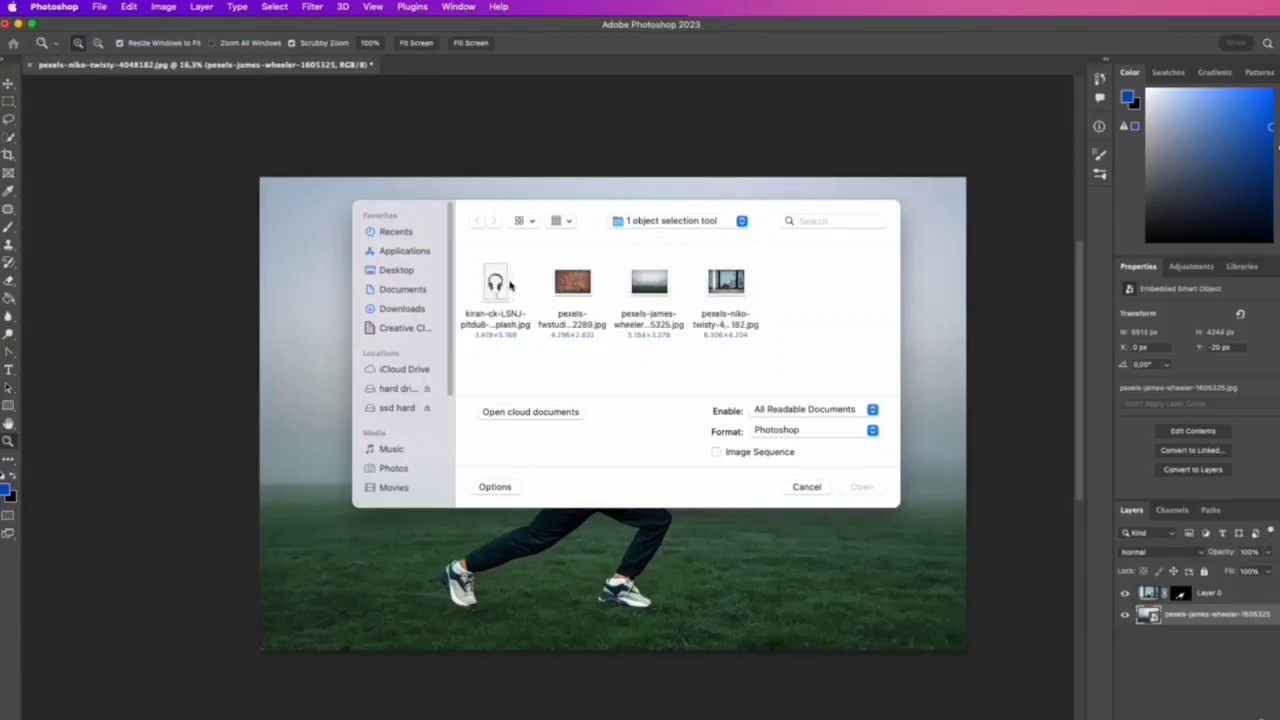
left_click(508, 288)
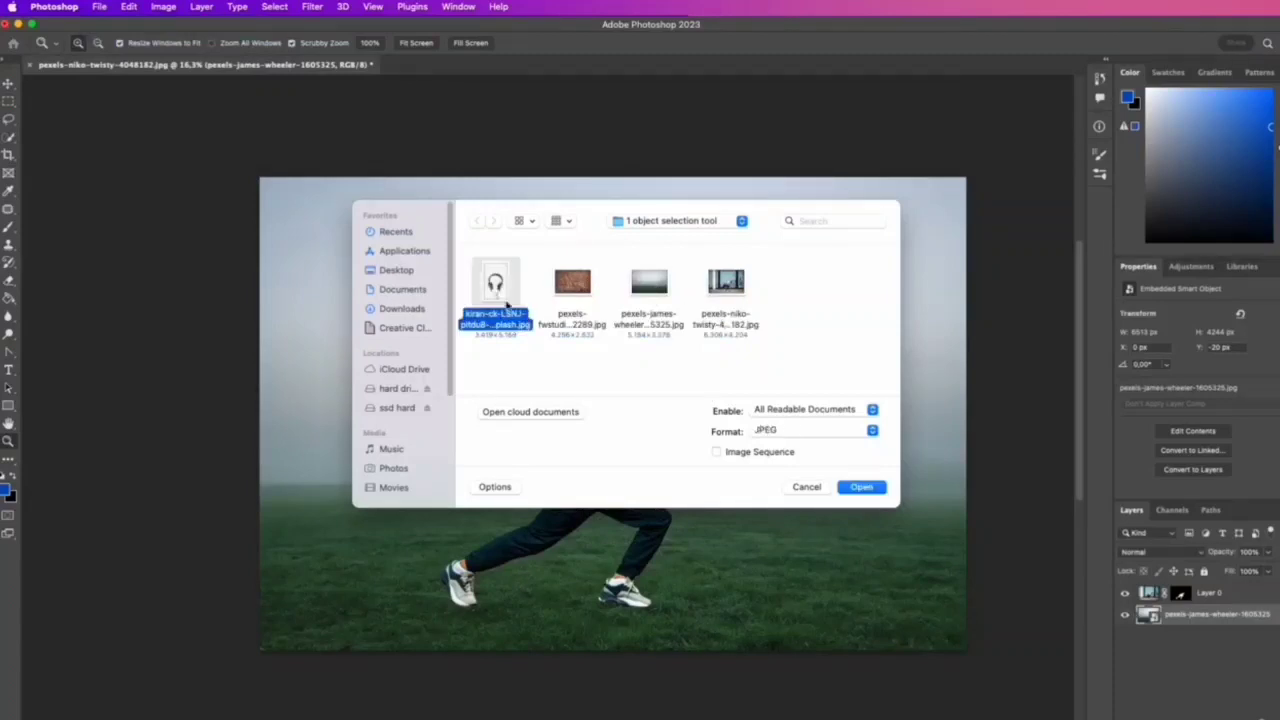
left_click(861, 487)
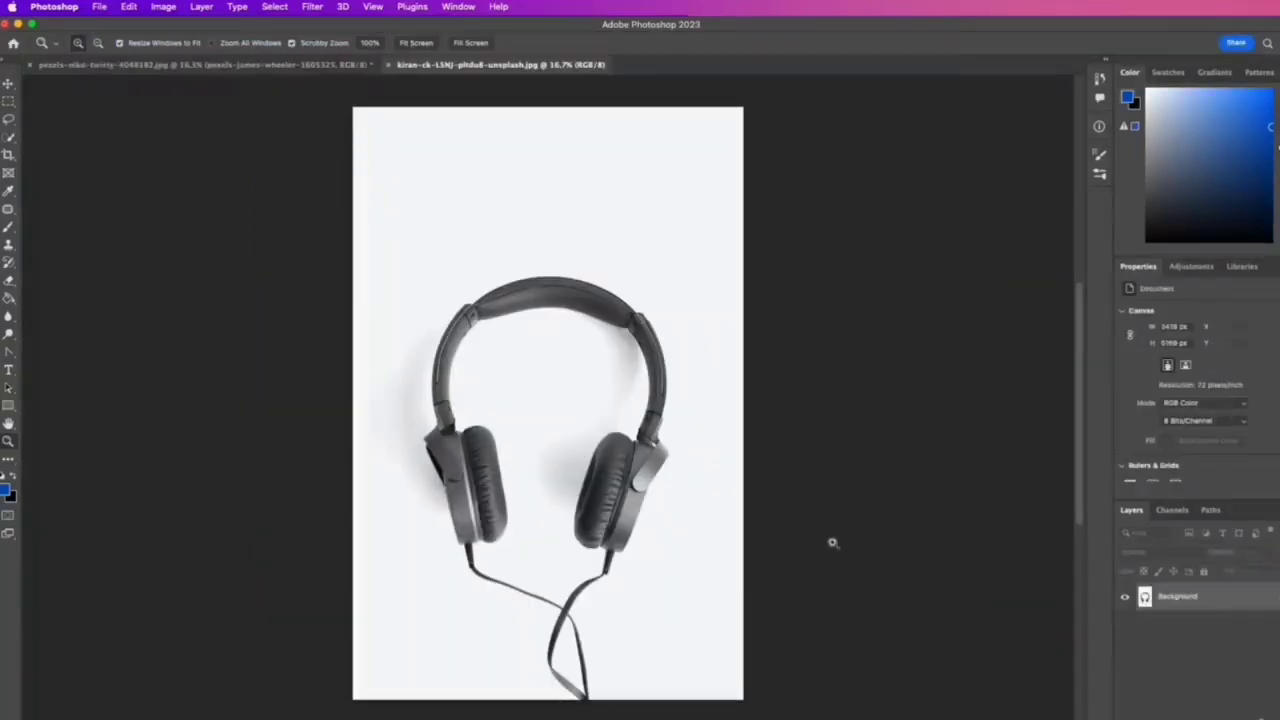
- Select the whole headphones, including the cable, with the Object Selection tool in Rectangle mode
left_click(9, 138)
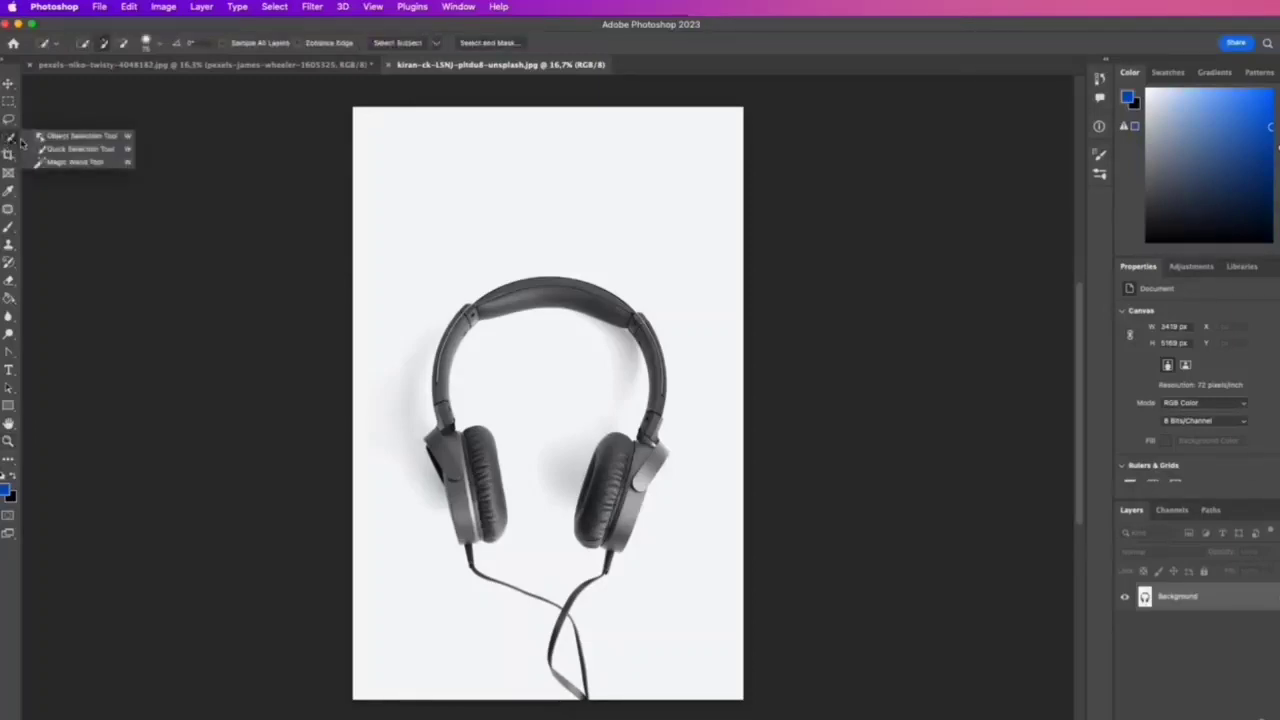
left_click(72, 137)
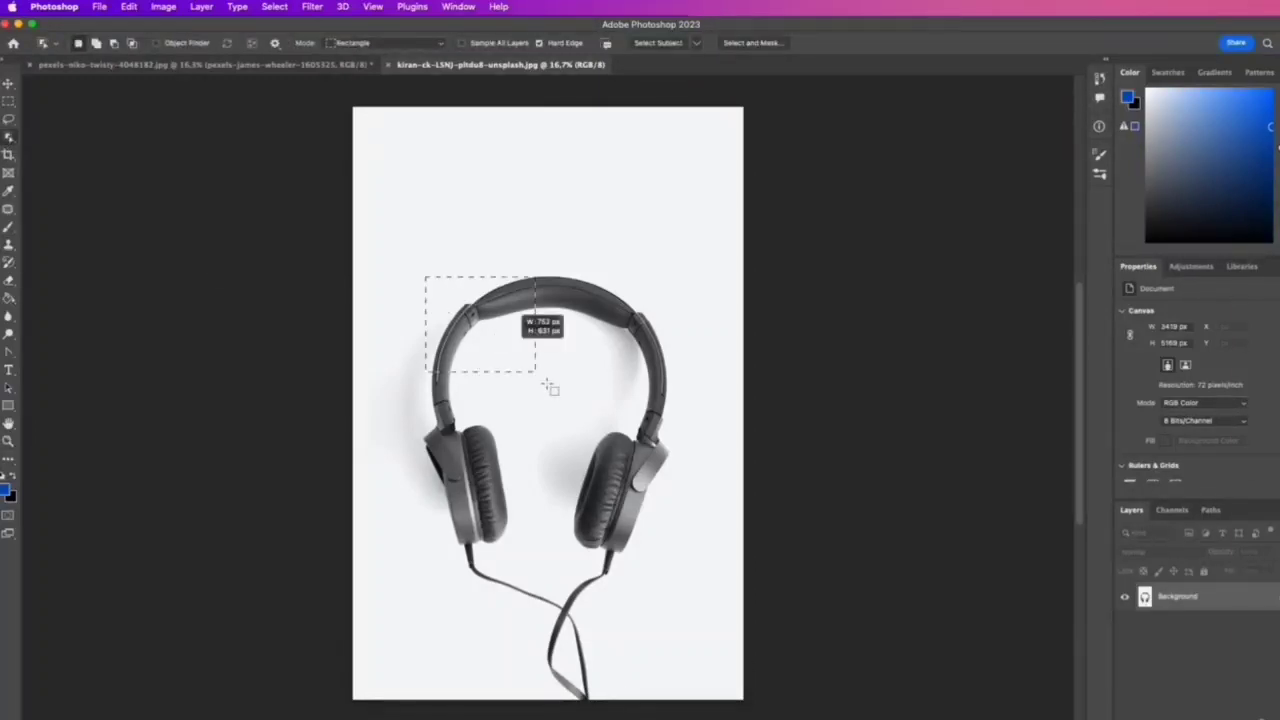
left_click_drag(549, 386, 660, 700)
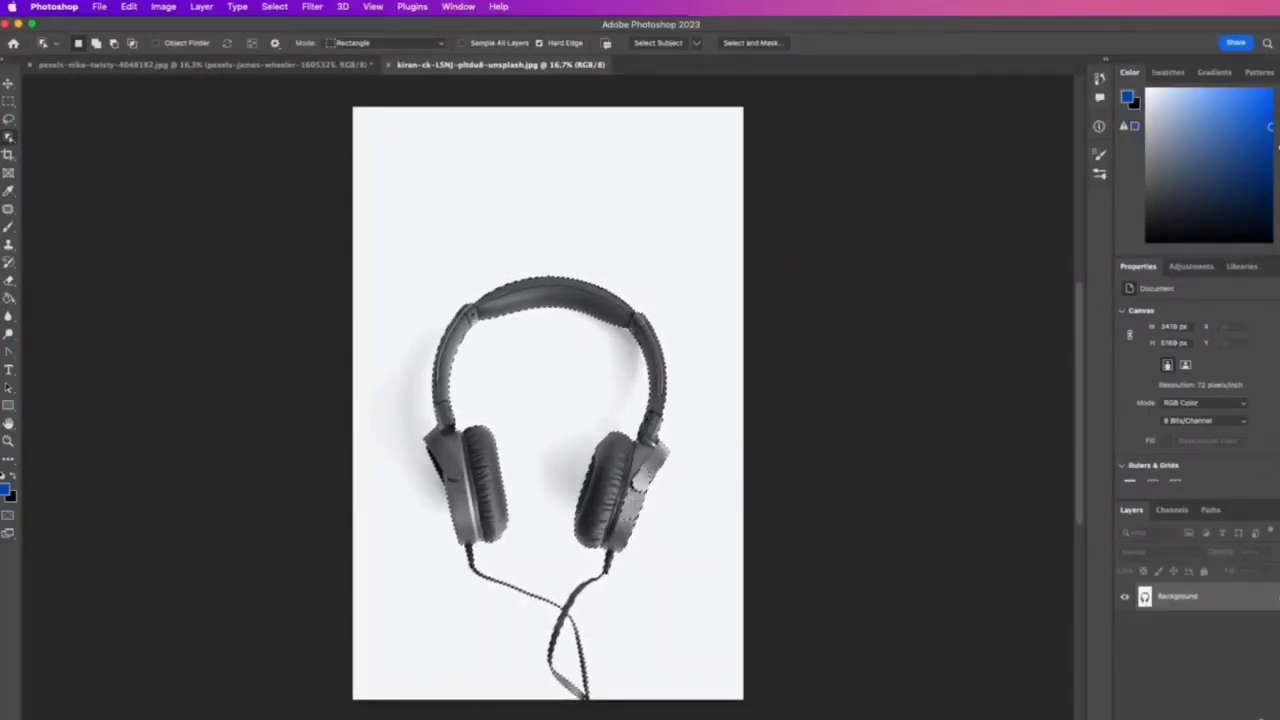
- Add the missed part of the right ear cup with the Quick Selection tool and mask out the headphones' background
right_click(9, 137)
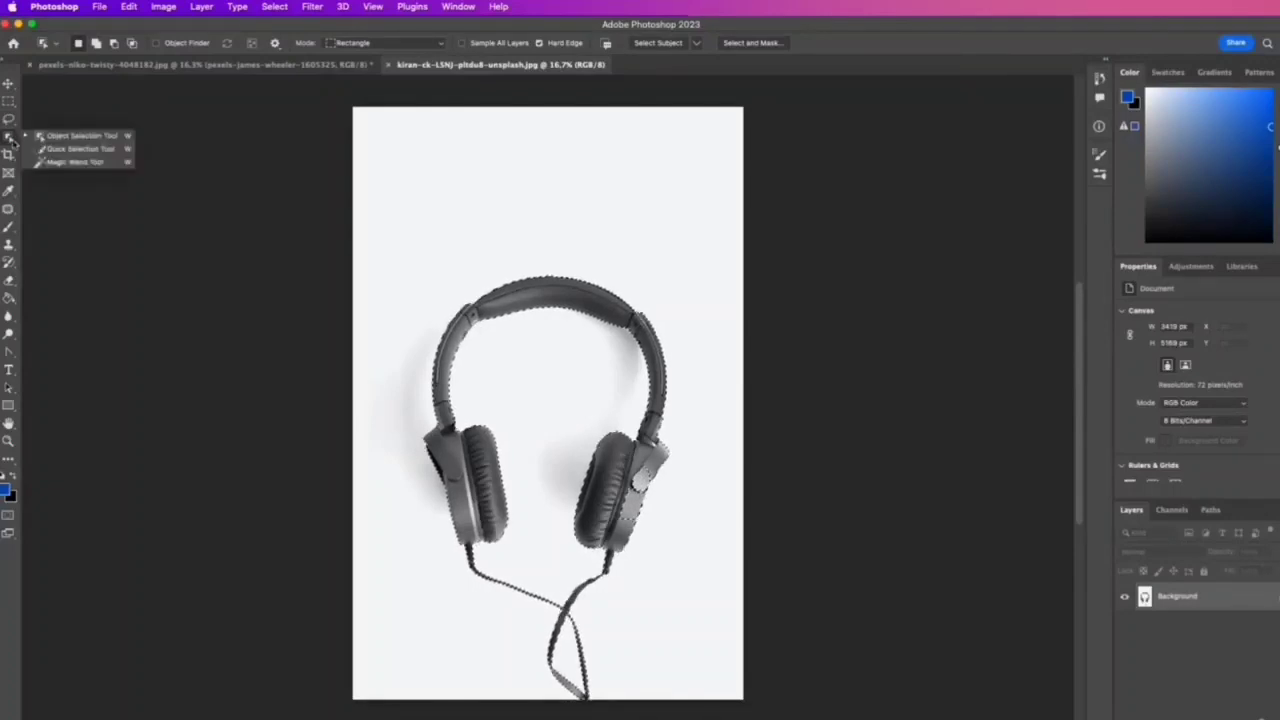
left_click(56, 150)
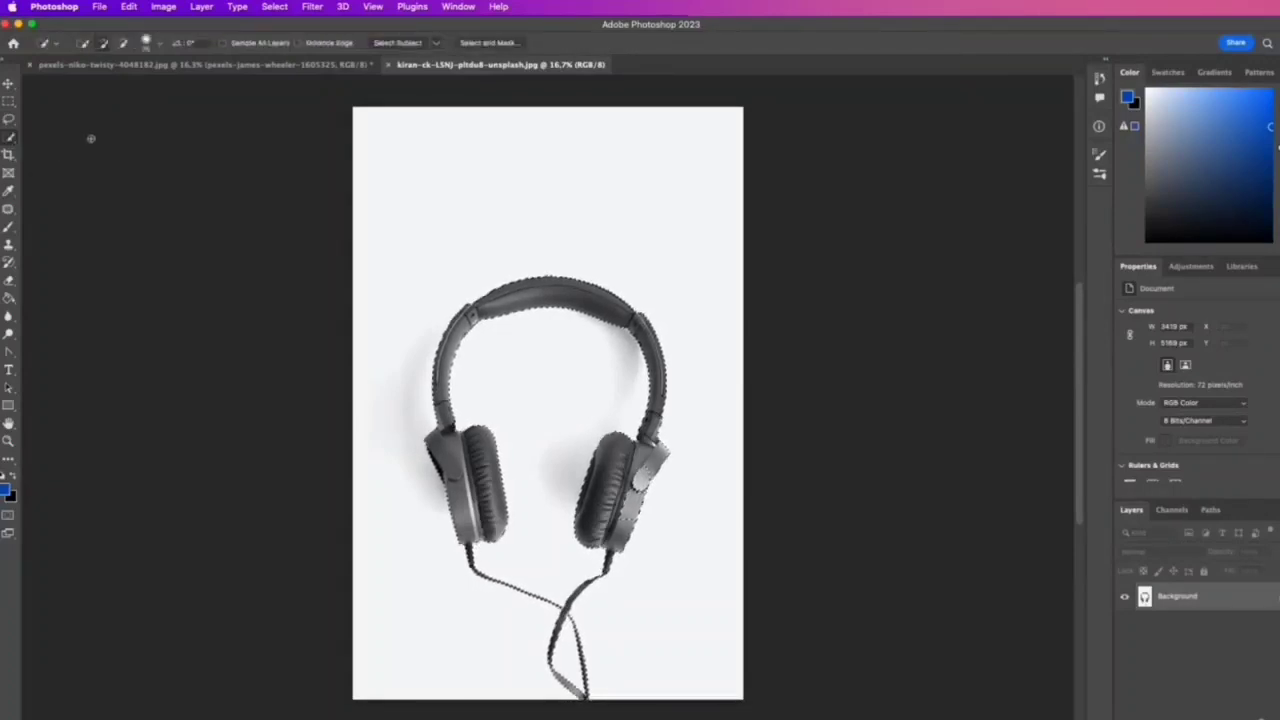
left_click(103, 44)
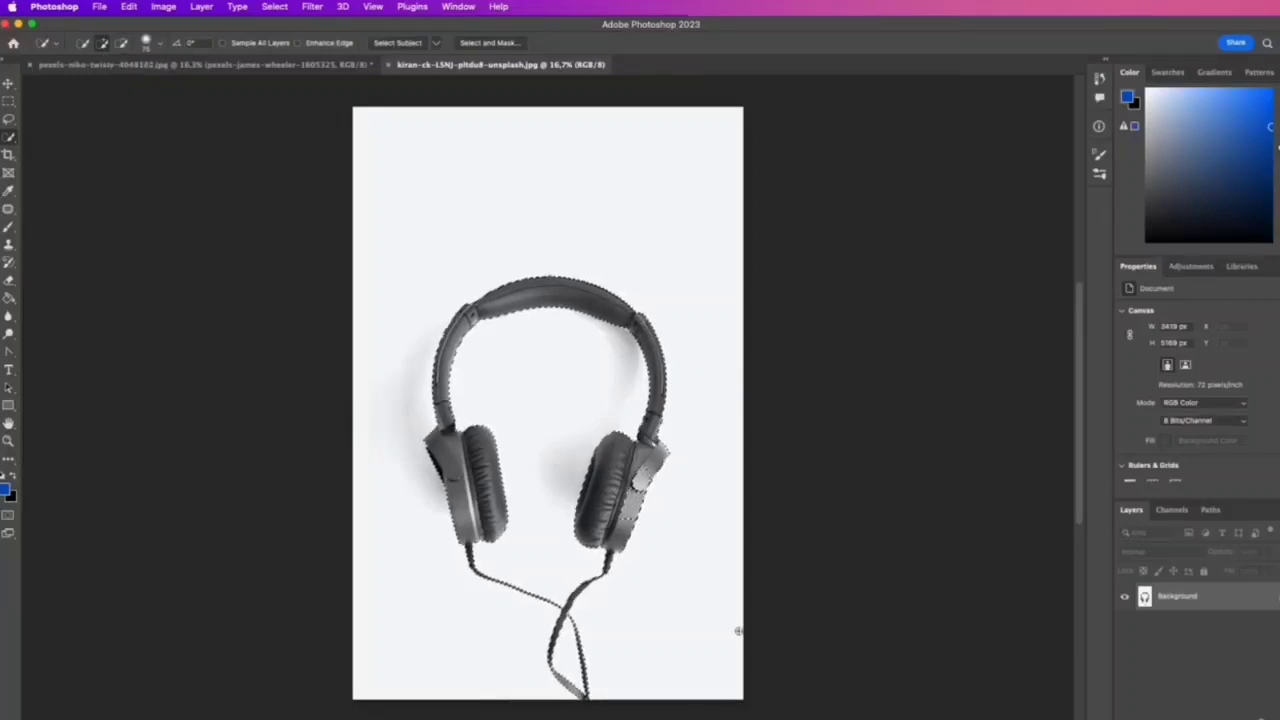
left_click_drag(628, 514, 632, 490)
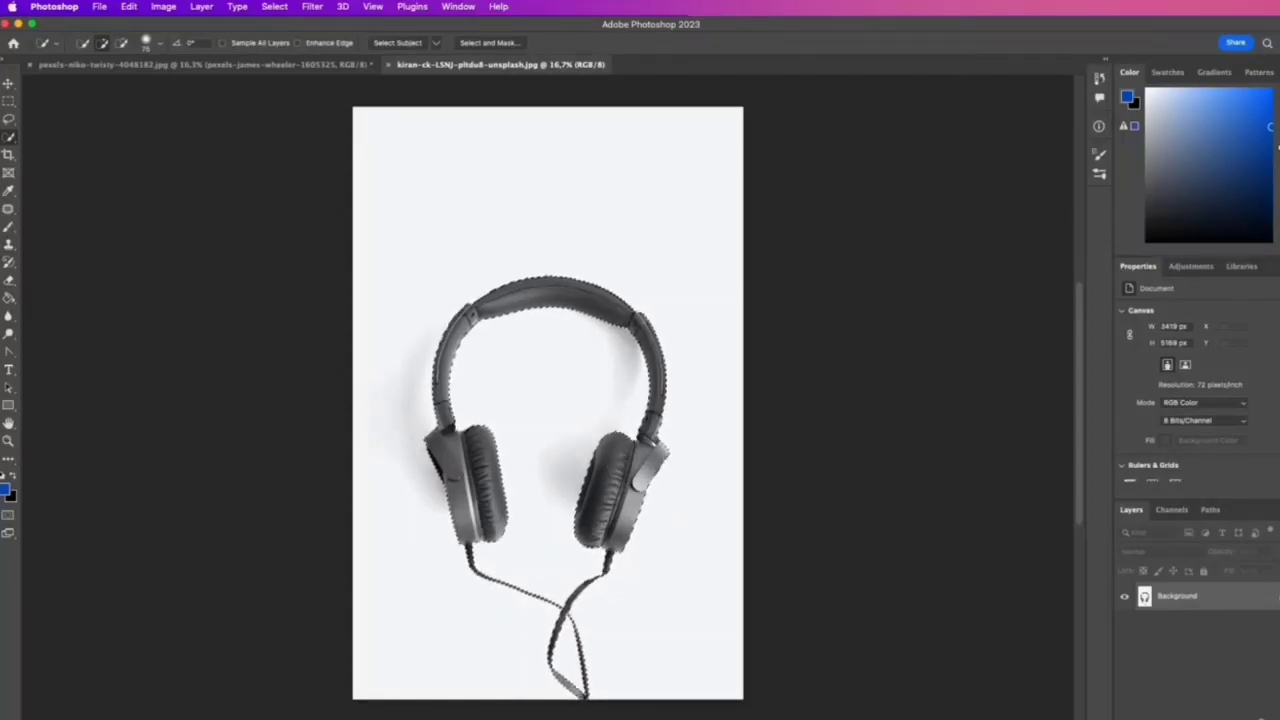
left_click(1262, 718)
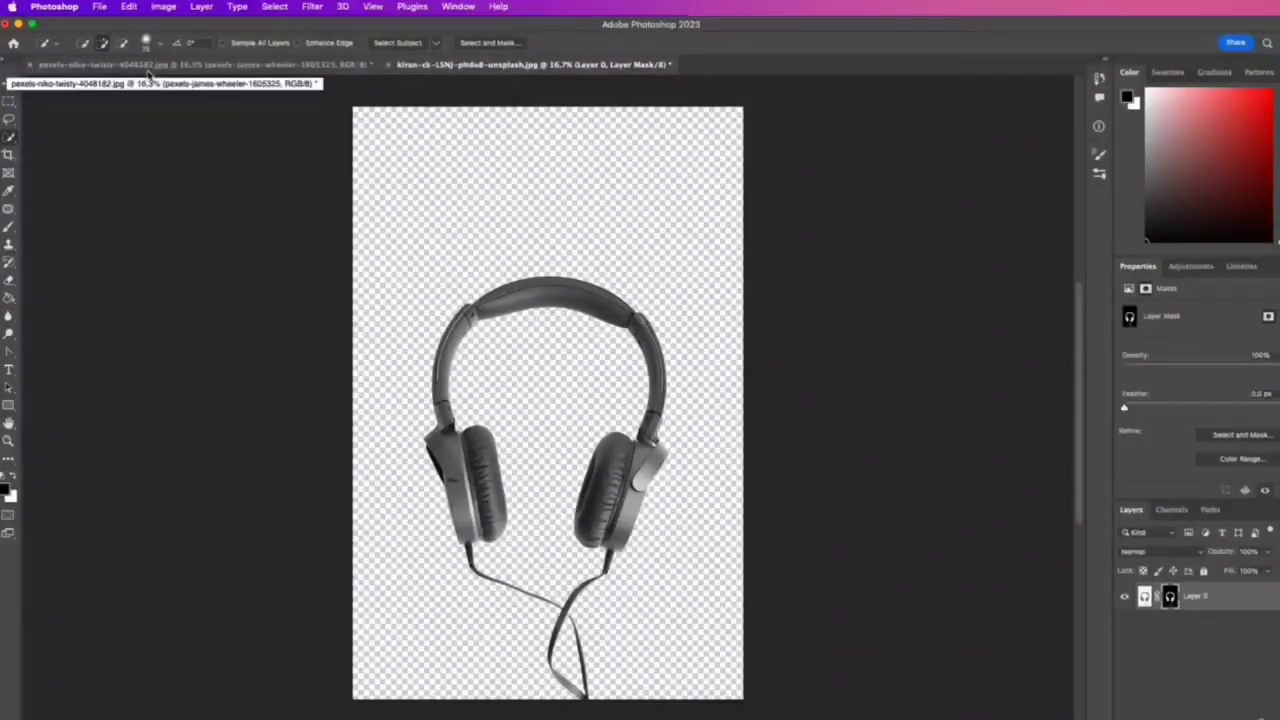
- Open the wood texture image from the 1 object selection tool folder and move it into the headphones document
left_click(100, 7)
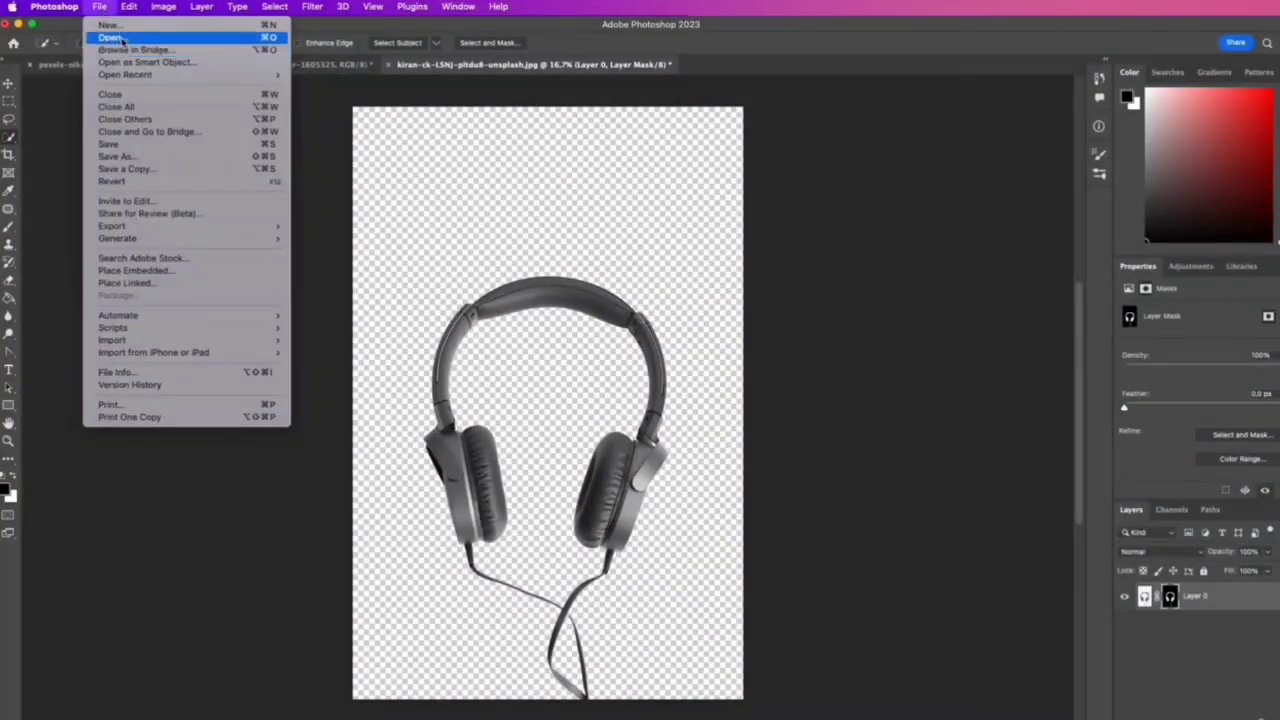
left_click(112, 38)
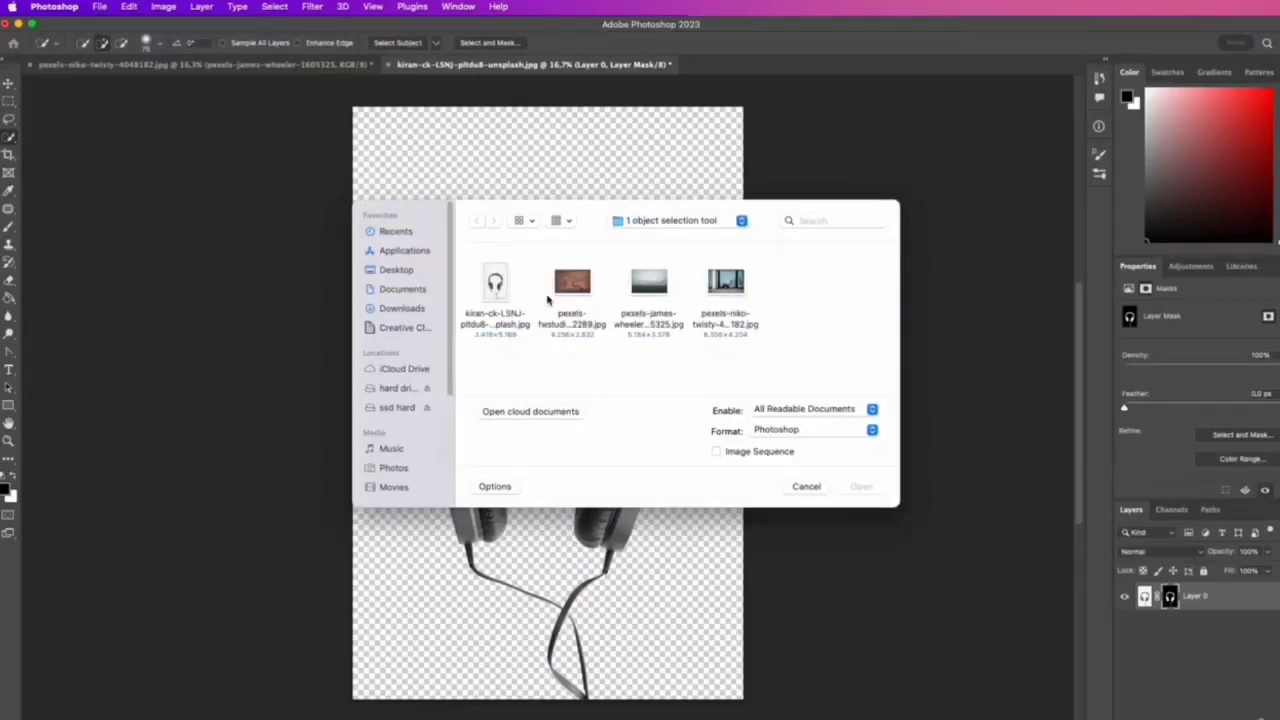
left_click(565, 288)
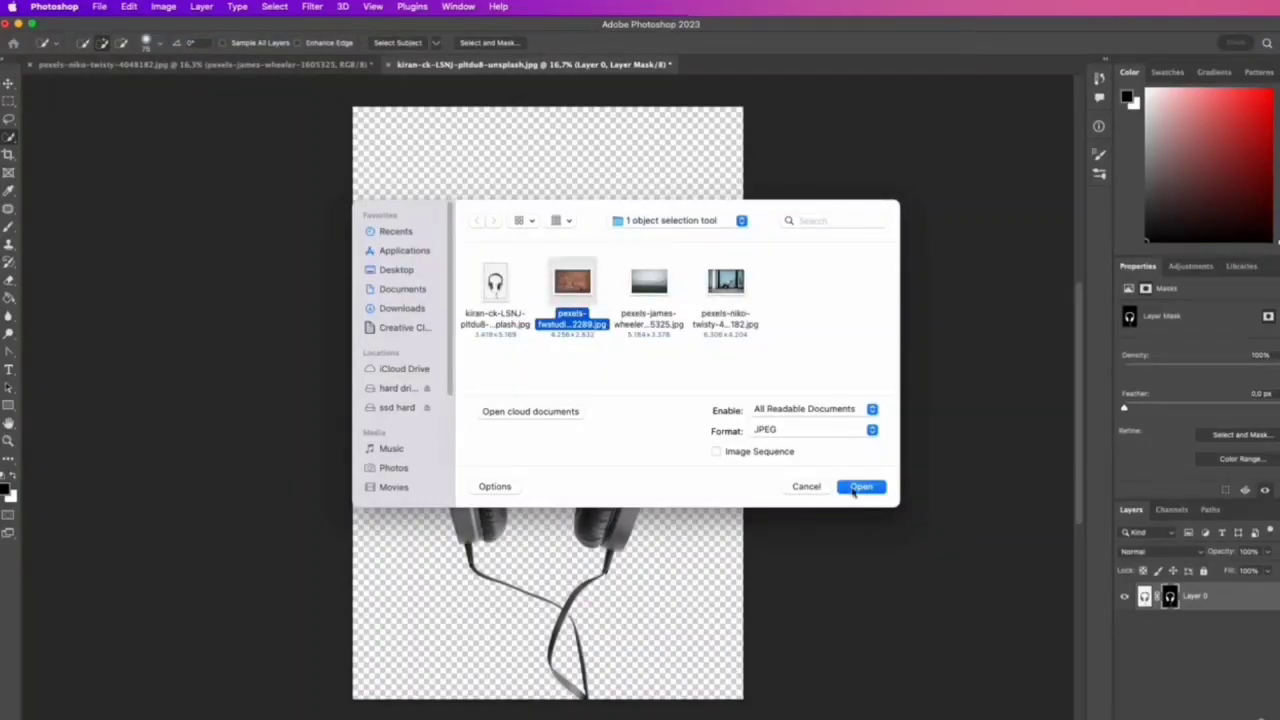
left_click(860, 487)
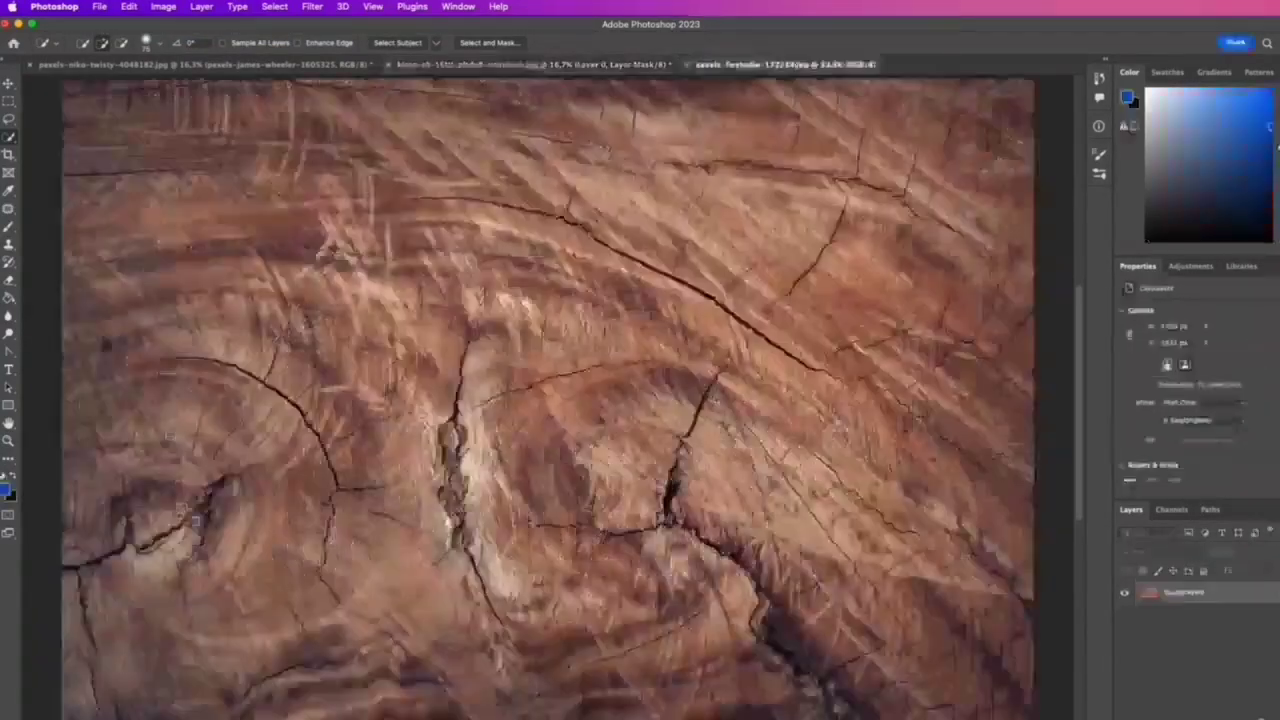
left_click(10, 82)
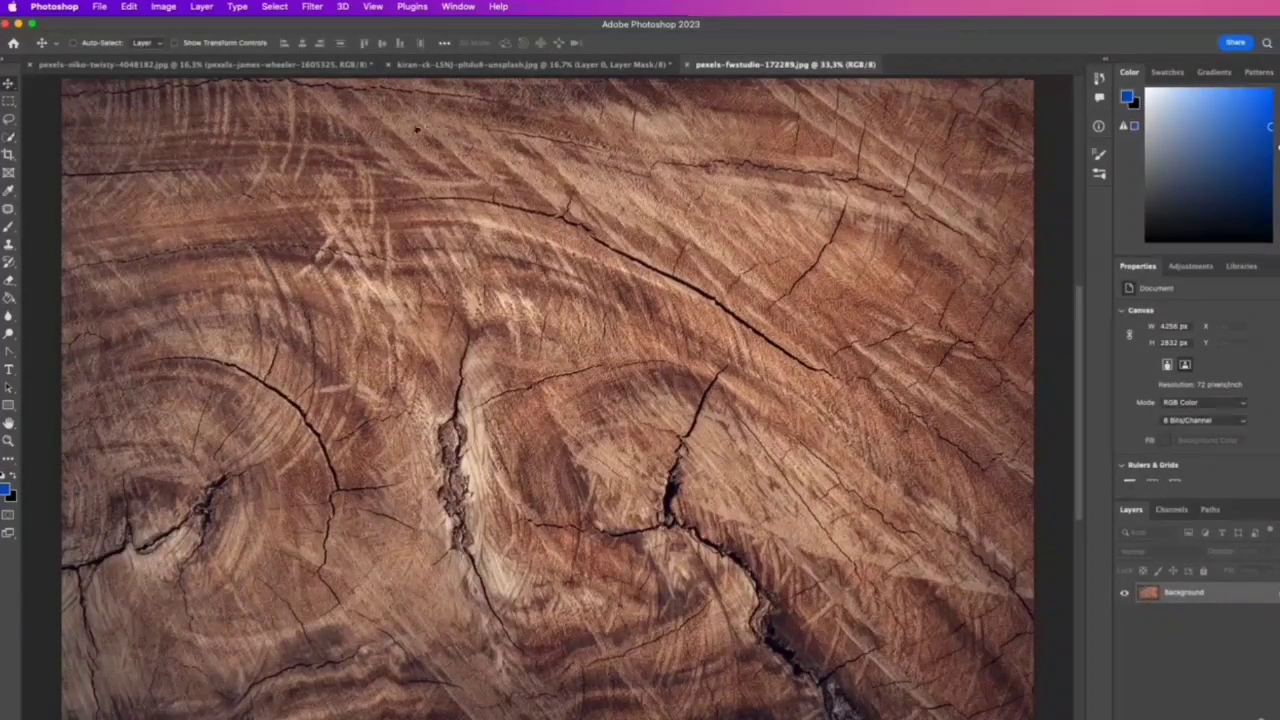
left_click_drag(622, 127, 590, 375)
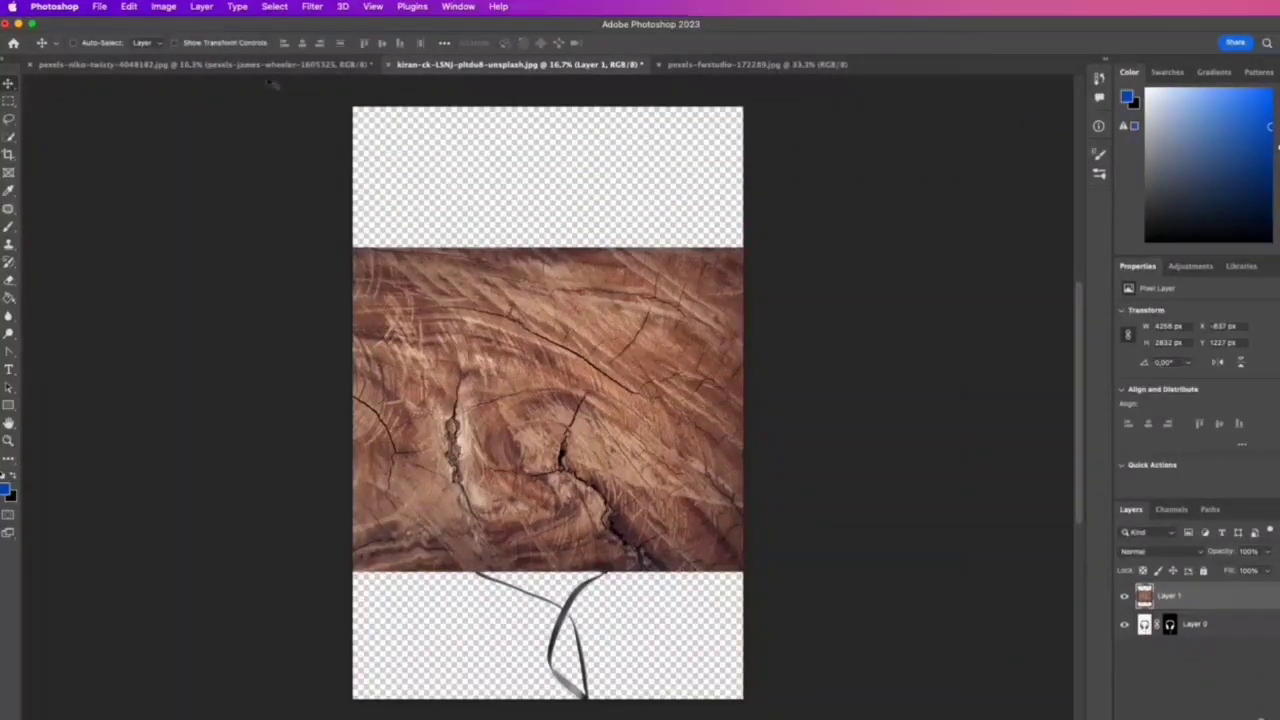
- Scale the wood texture to cover the whole canvas and move its layer beneath the headphones layer
left_click(226, 44)
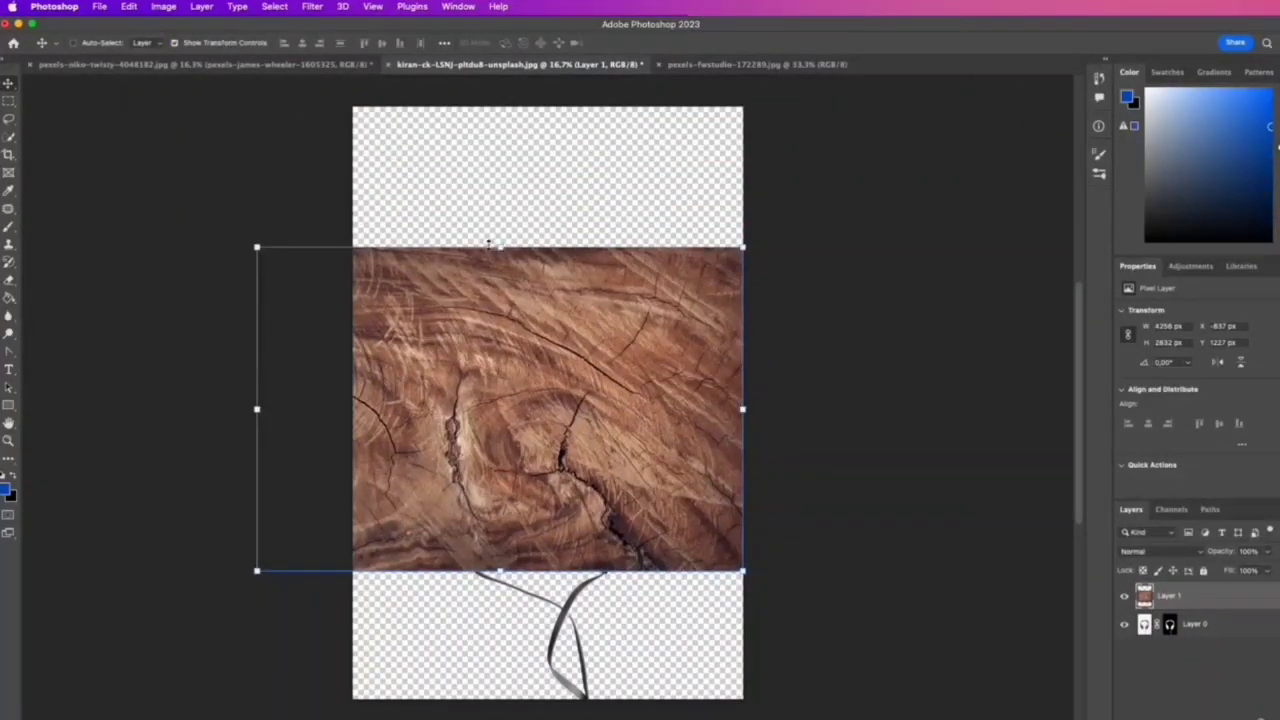
left_click_drag(502, 246, 620, 140)
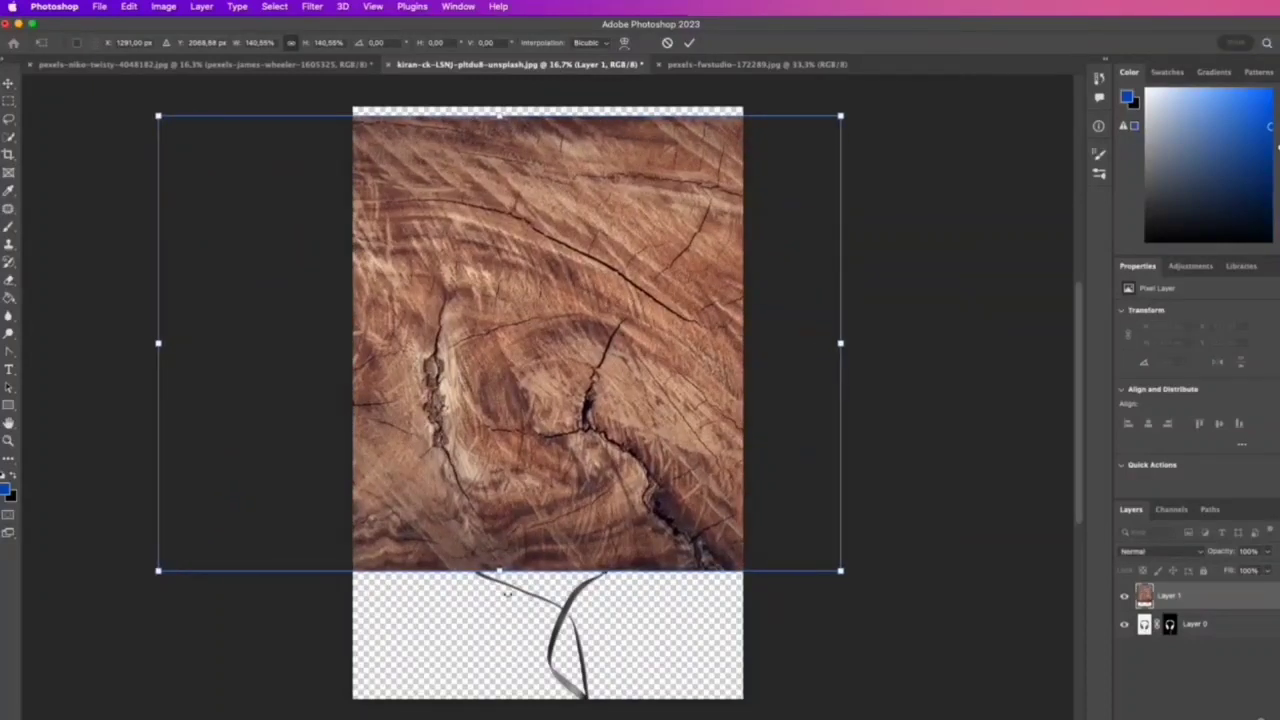
left_click_drag(500, 573, 505, 700)
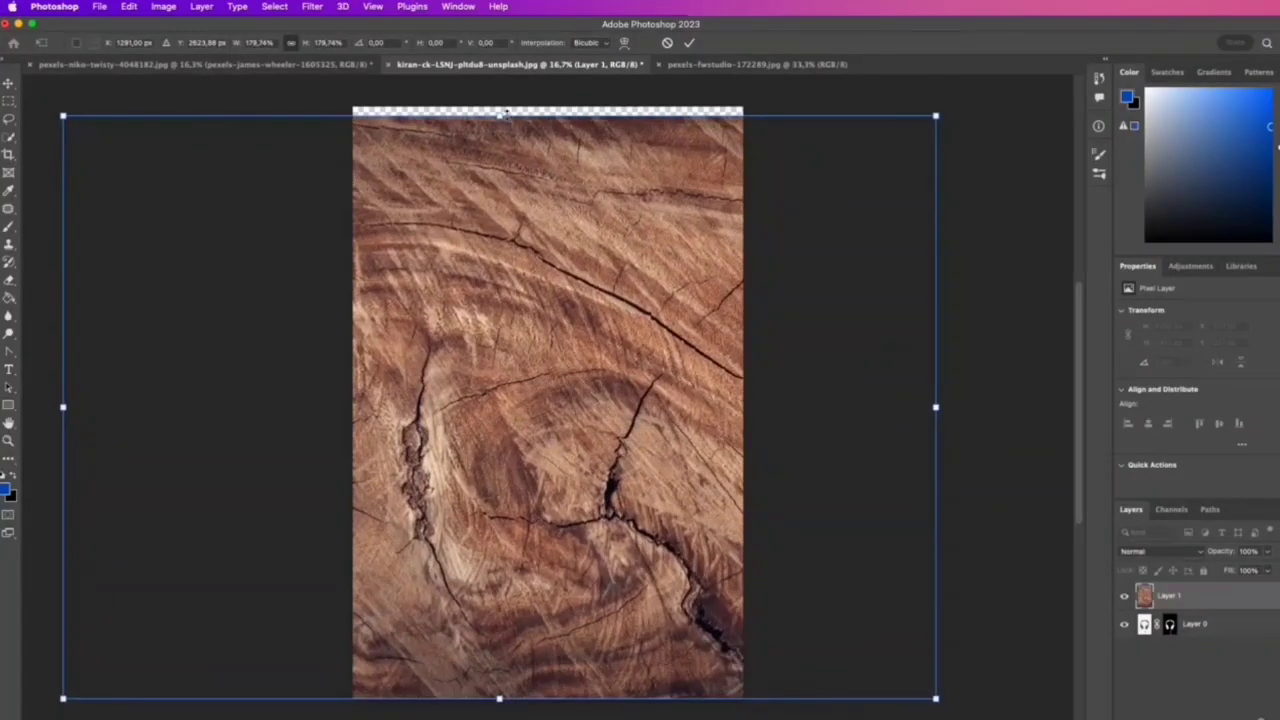
left_click_drag(499, 112, 500, 104)
left_click(689, 42)
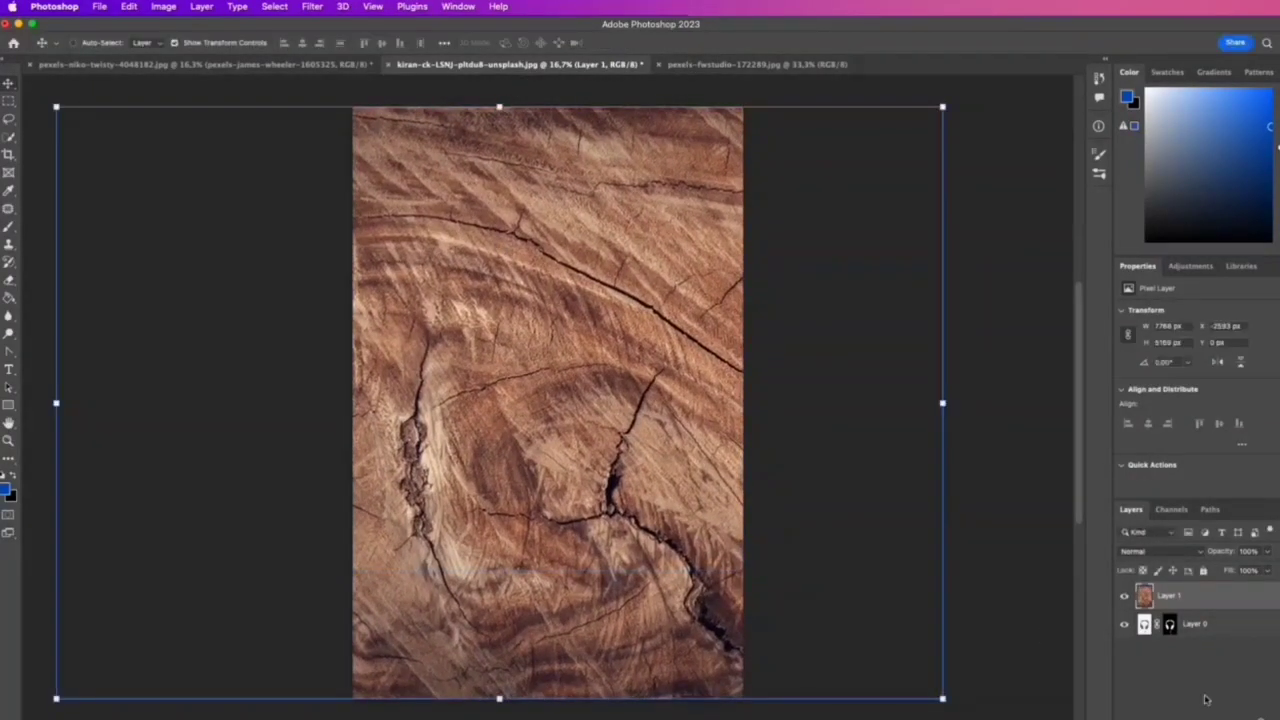
left_click_drag(1201, 597, 1191, 638)
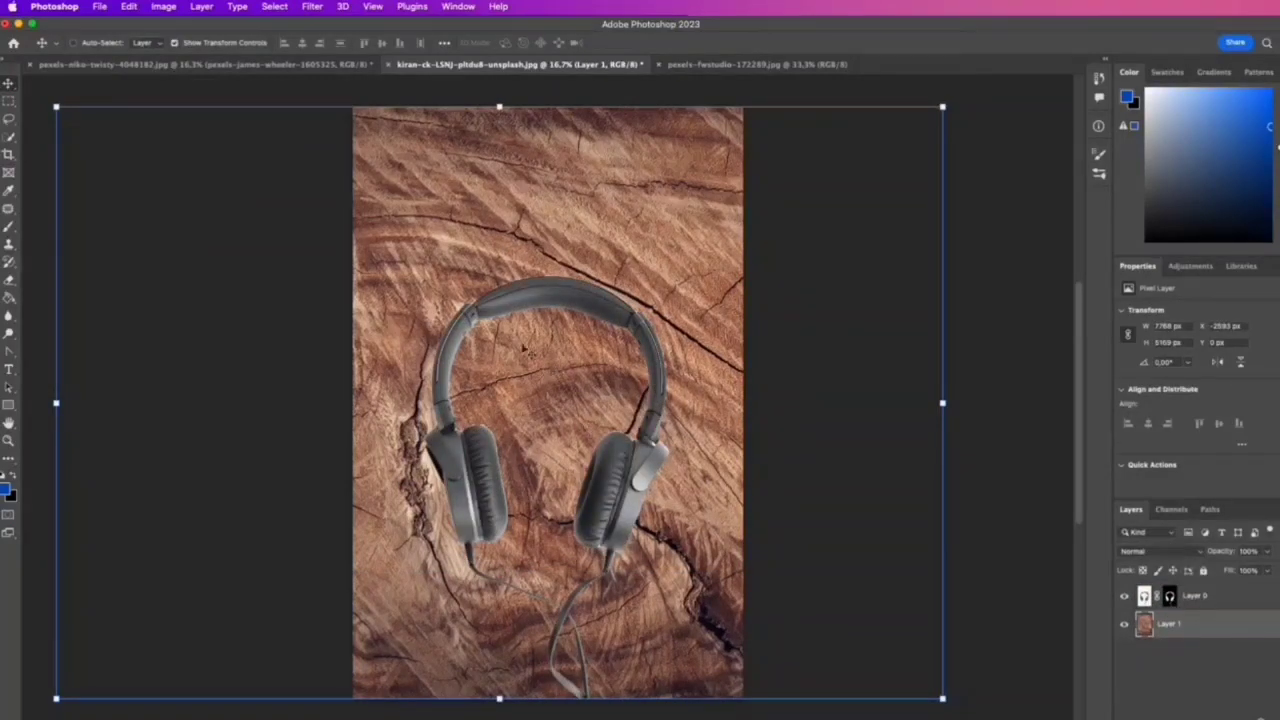
left_click(200, 44)
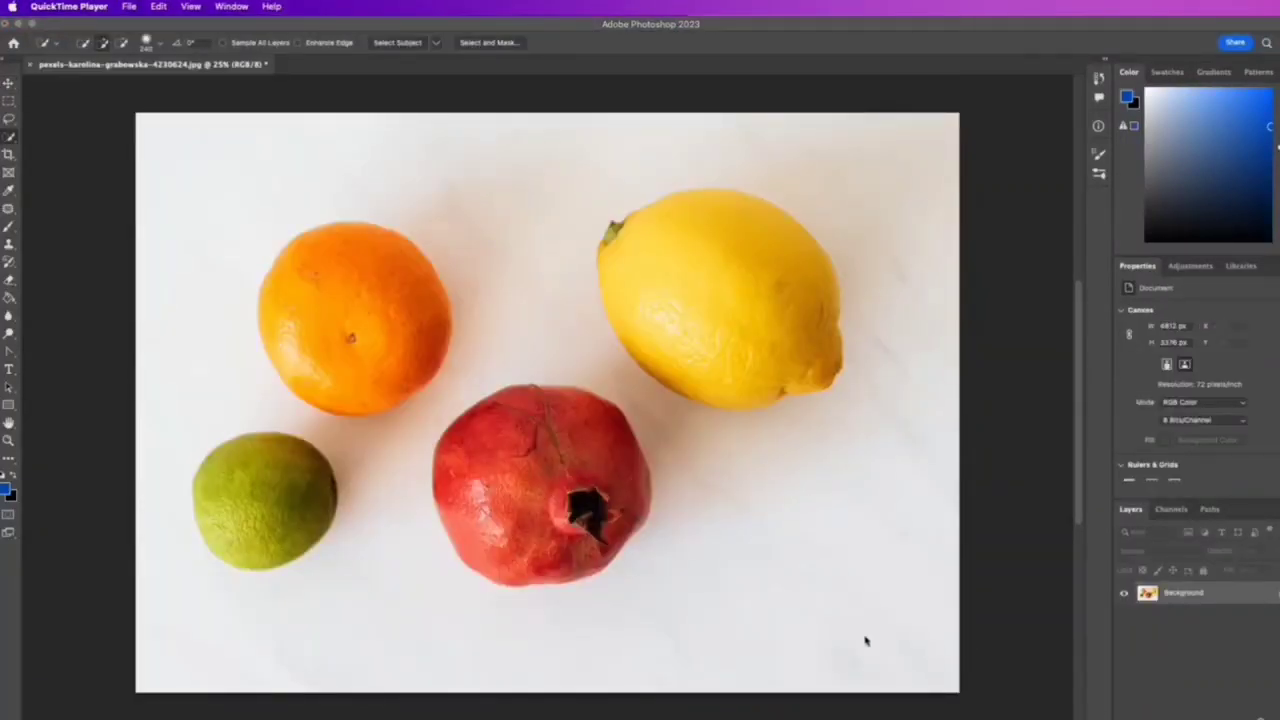
- Select the orange, lime, pomegranate and lemon with the Quick Selection tool in add mode
right_click(9, 142)
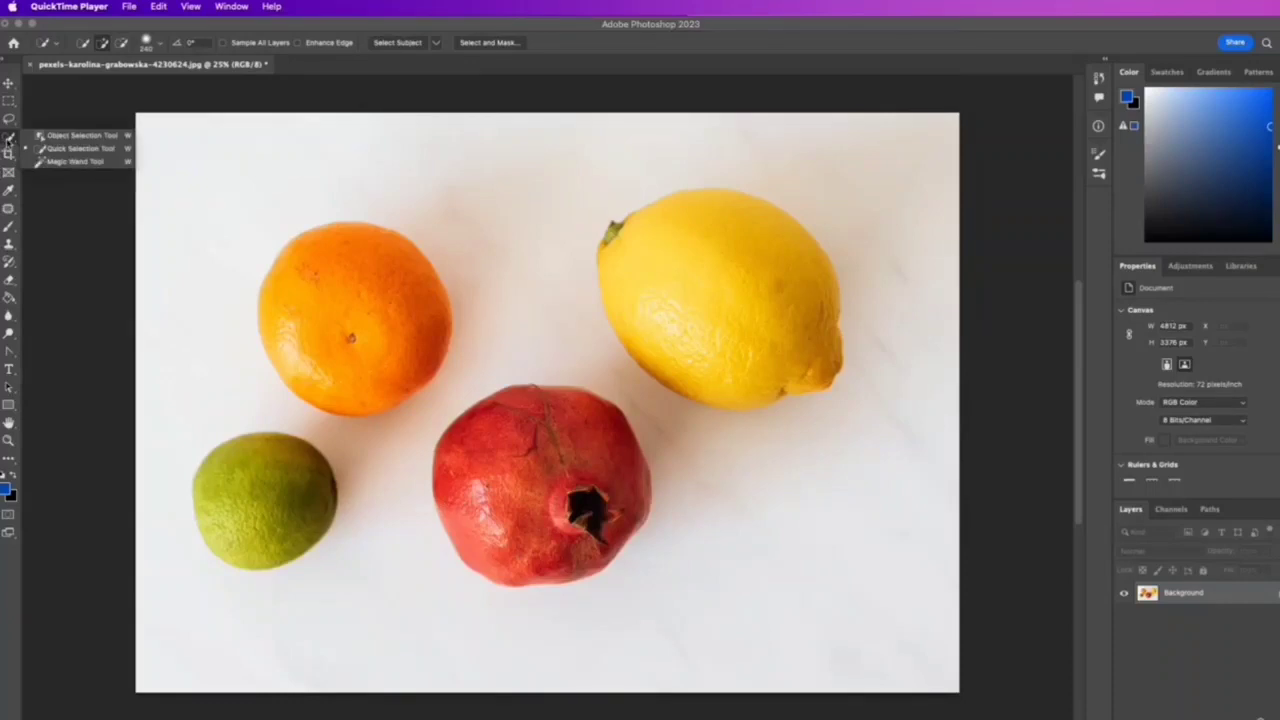
left_click(76, 149)
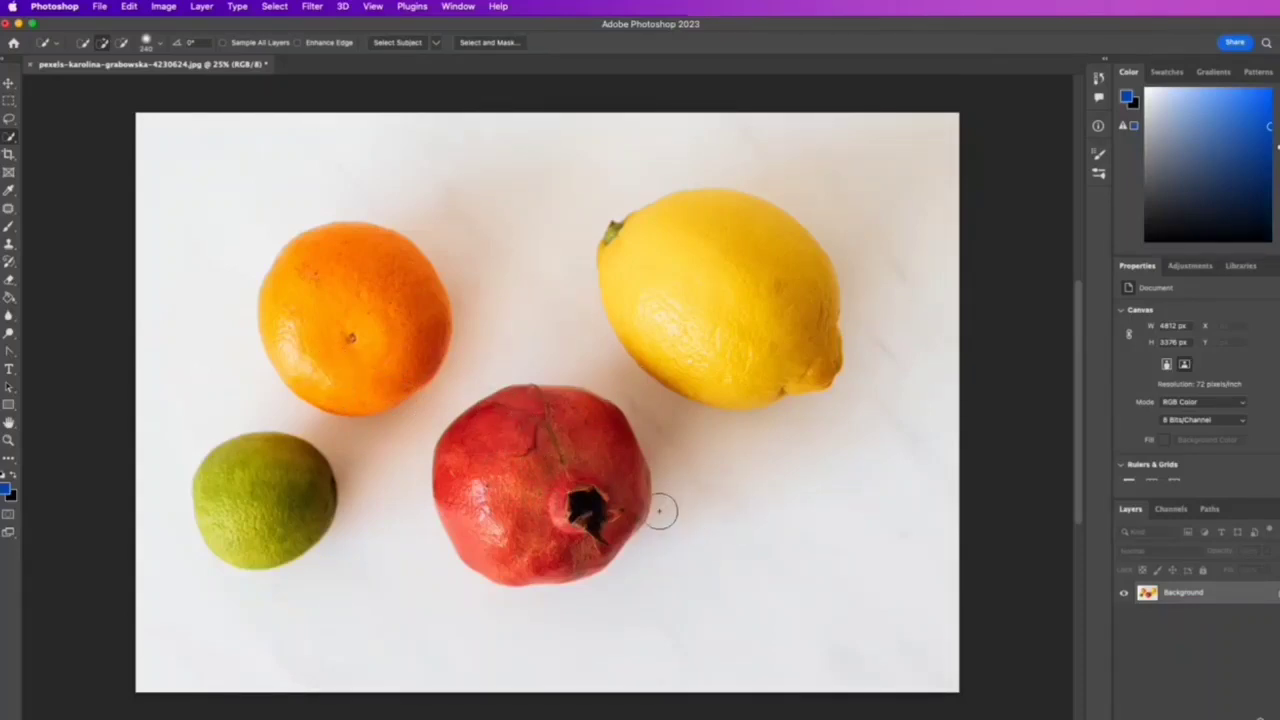
mouse_move(367, 399)
left_mouse_down()
mouse_move(323, 274)
mouse_move(309, 271)
mouse_move(337, 269)
mouse_move(352, 290)
left_mouse_up()
left_click(255, 495)
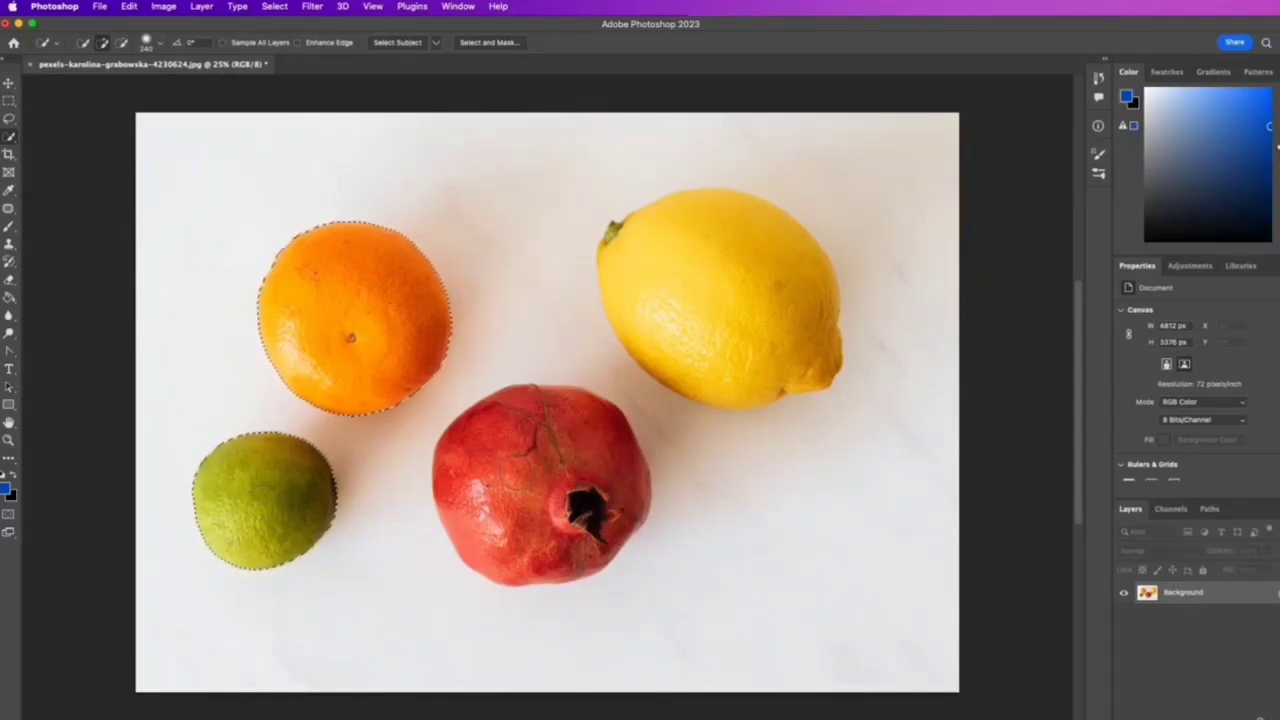
mouse_move(508, 441)
left_mouse_down()
mouse_move(492, 490)
mouse_move(549, 490)
left_mouse_up()
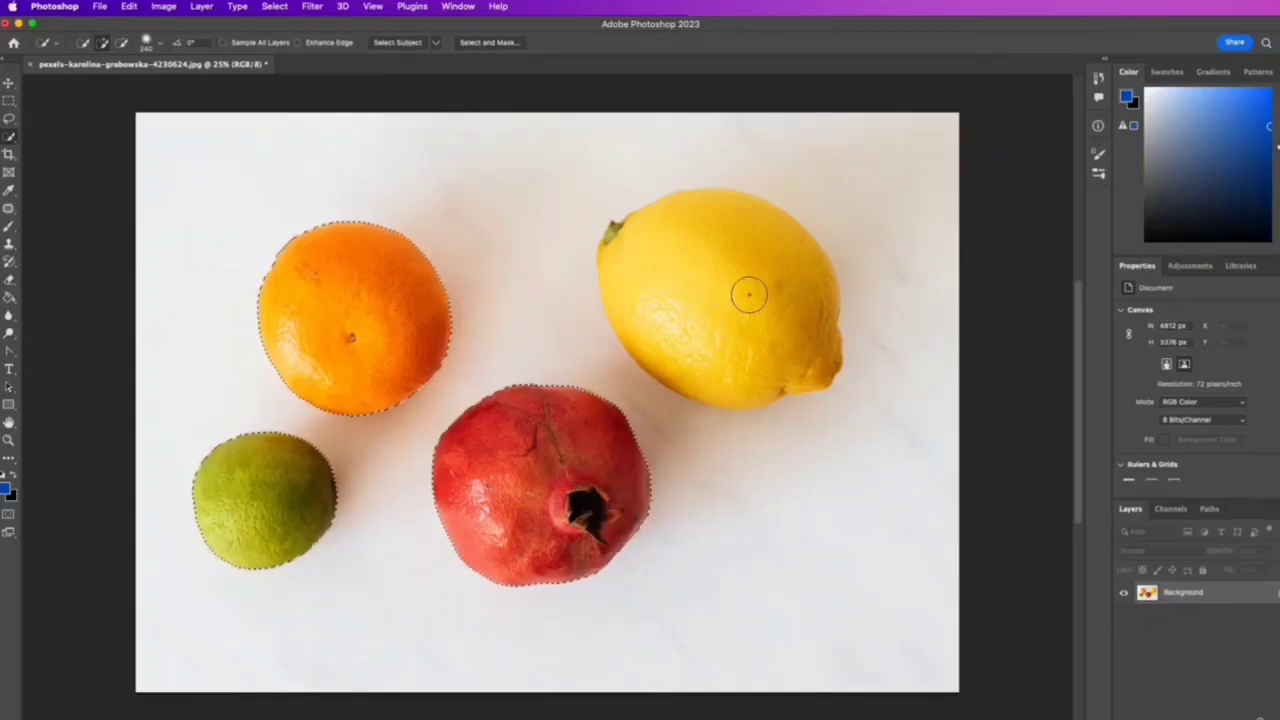
left_click_drag(746, 291, 716, 257)
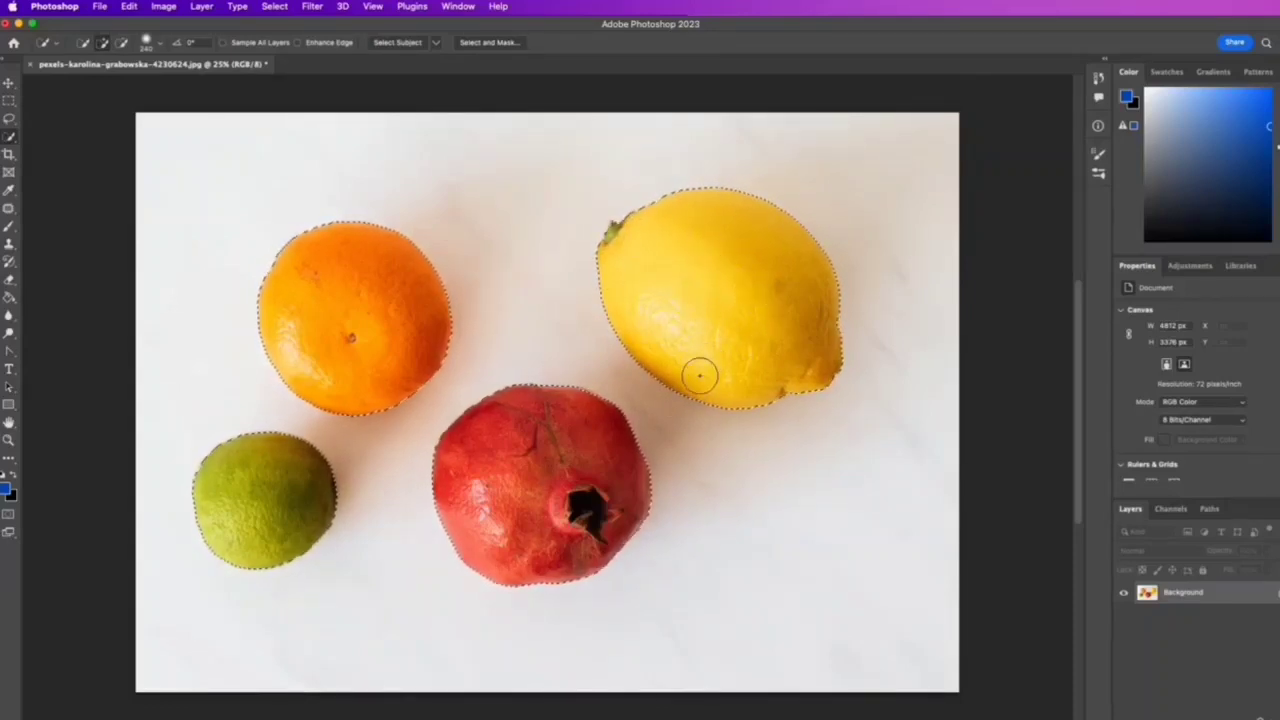
- Subtract the lime and the stray area under the lemon from the selection, and mask out everything unselected
left_click(123, 45)
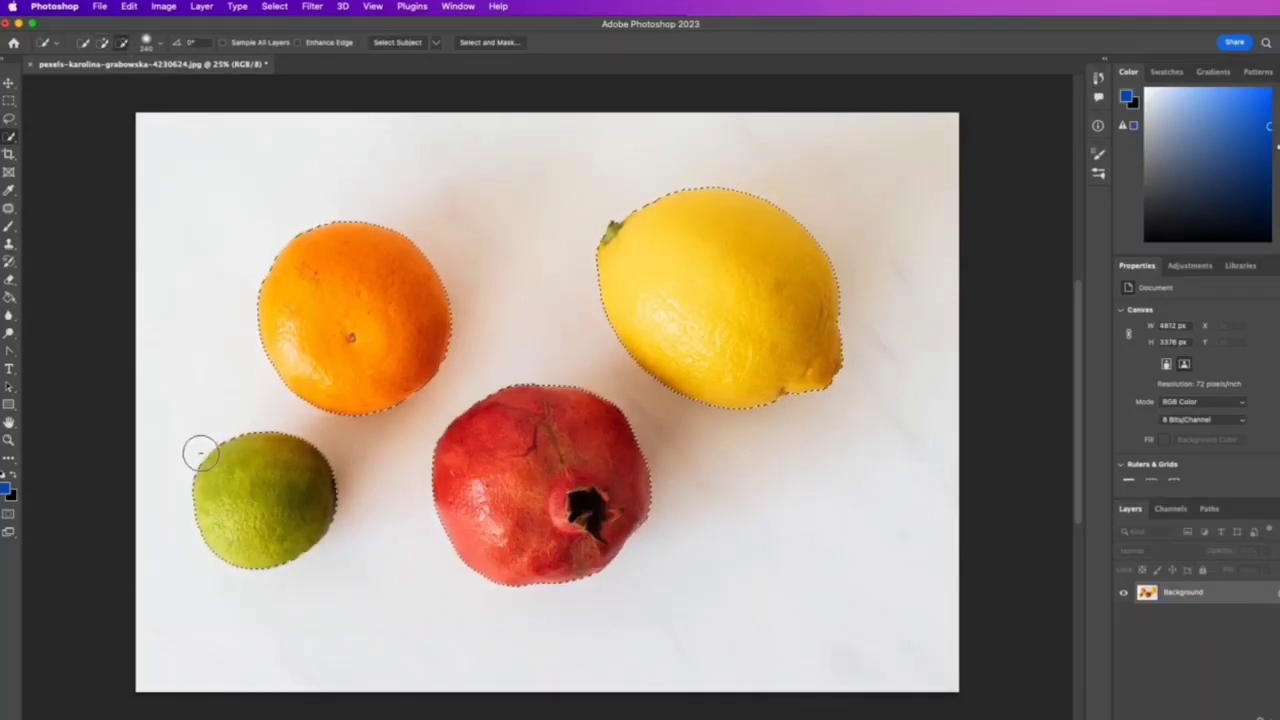
mouse_move(268, 560)
left_mouse_down()
mouse_move(225, 530)
mouse_move(258, 466)
left_mouse_up()
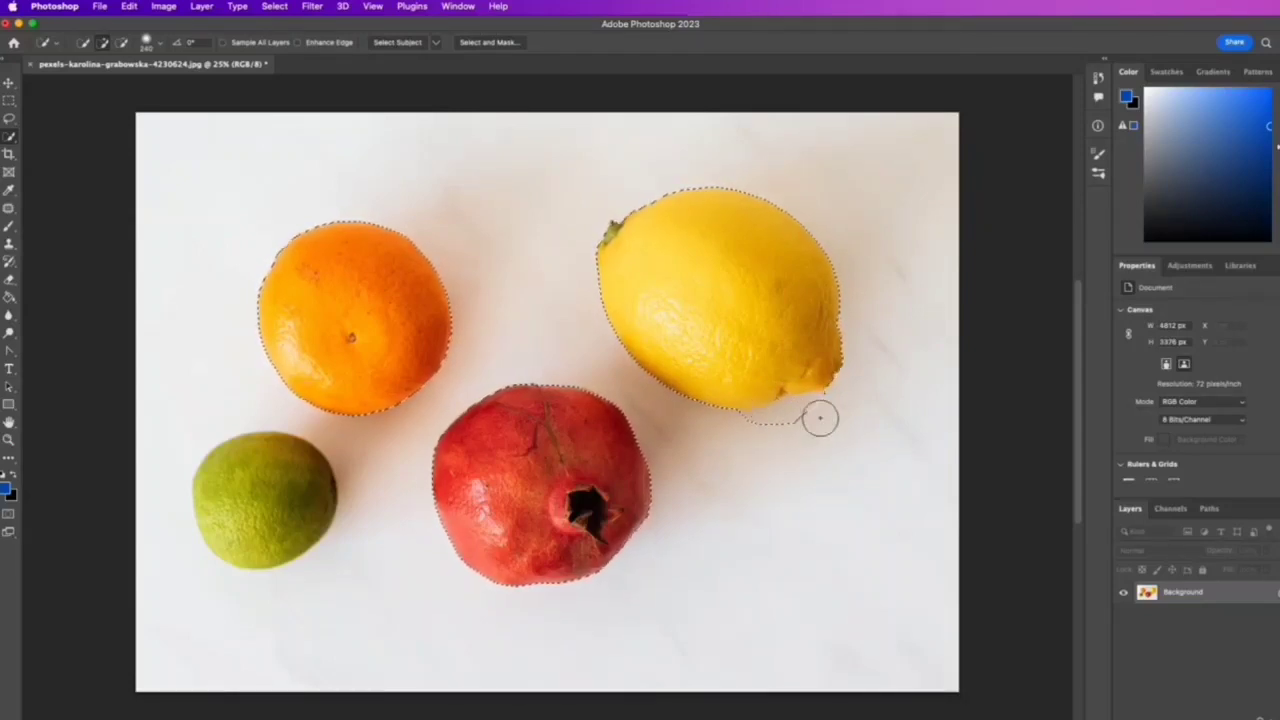
left_click(123, 43)
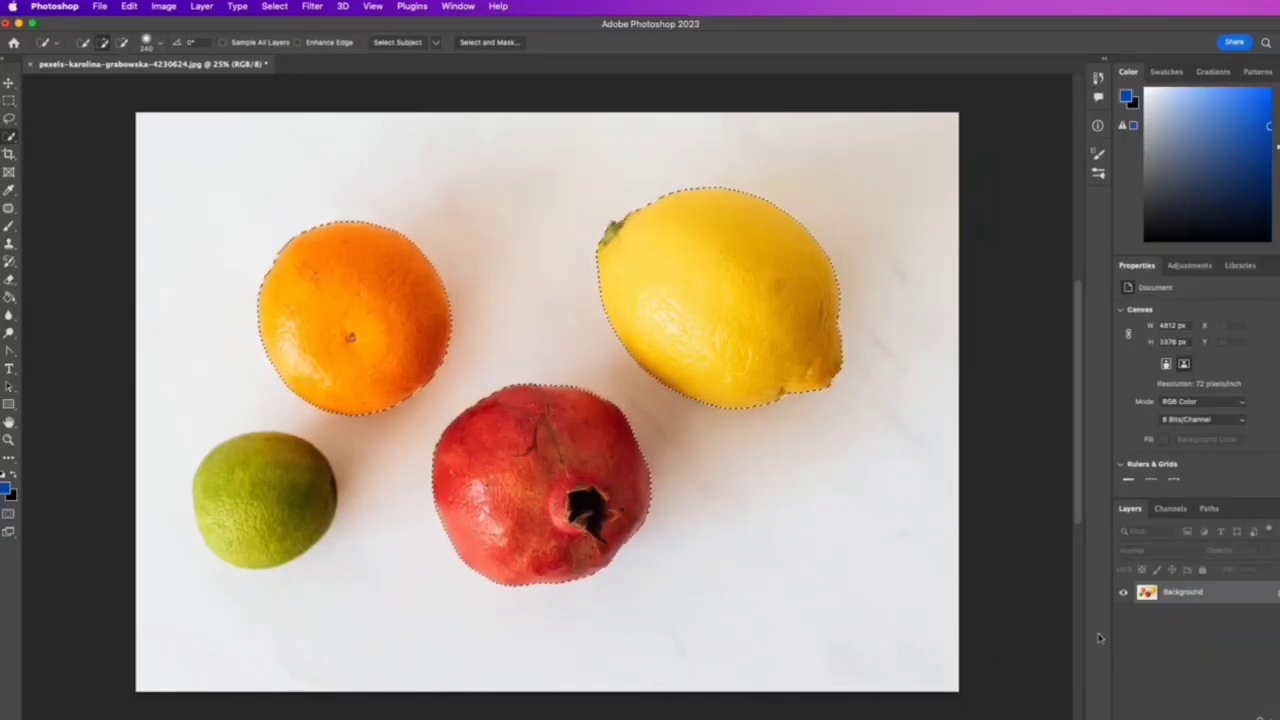
left_click(1200, 718)
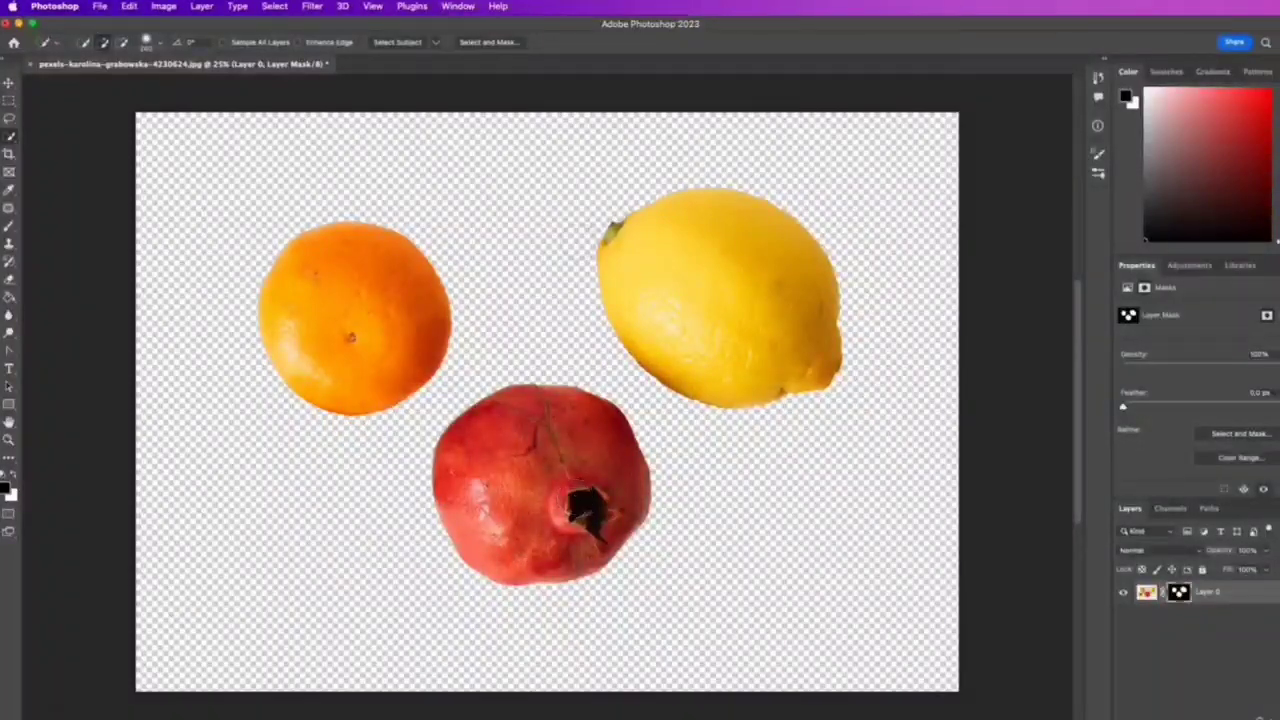
- Open the coffee stool photo from the 2 quick selection tool folder and mask out everything except the stool and both cups
left_click(100, 6)
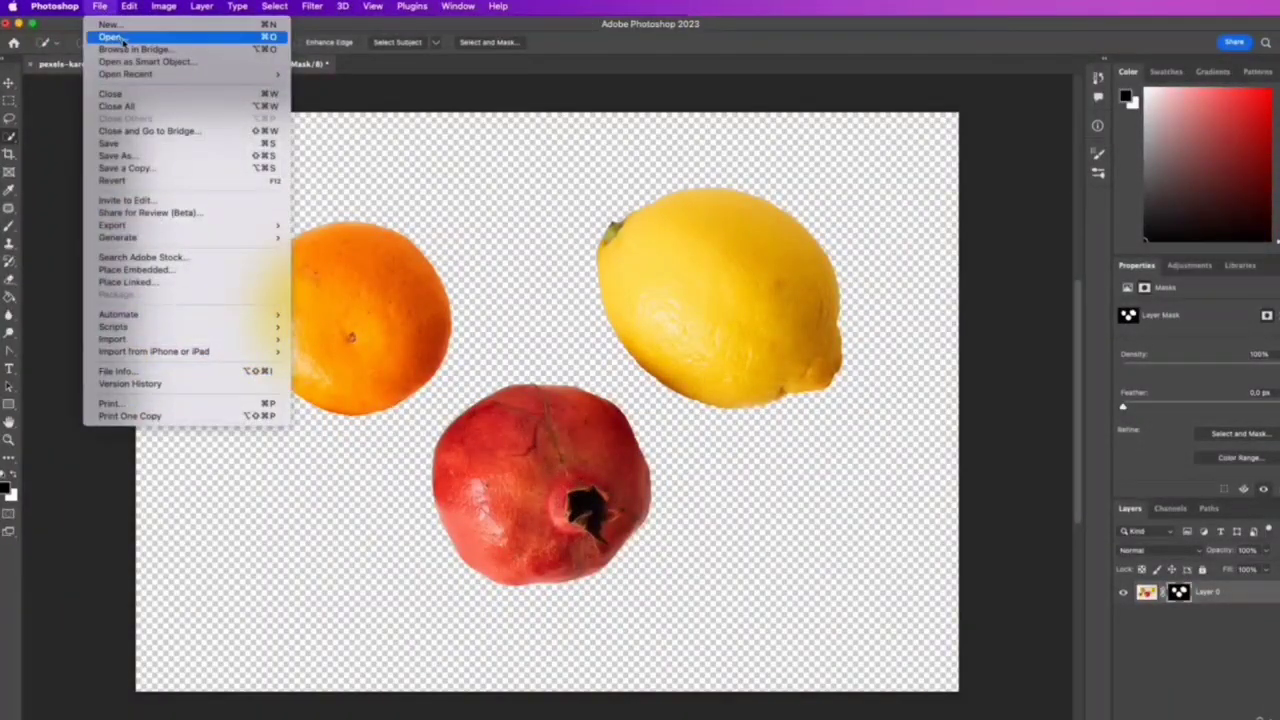
left_click(115, 36)
left_click(572, 295)
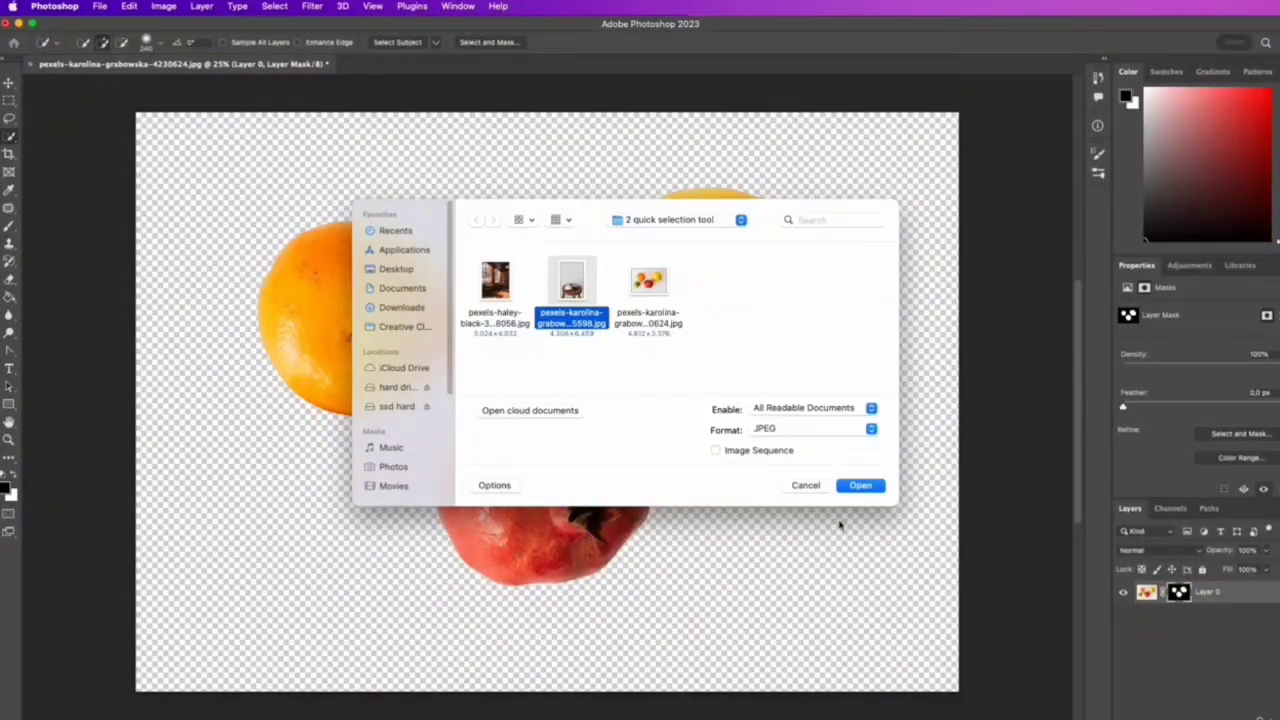
left_click(859, 485)
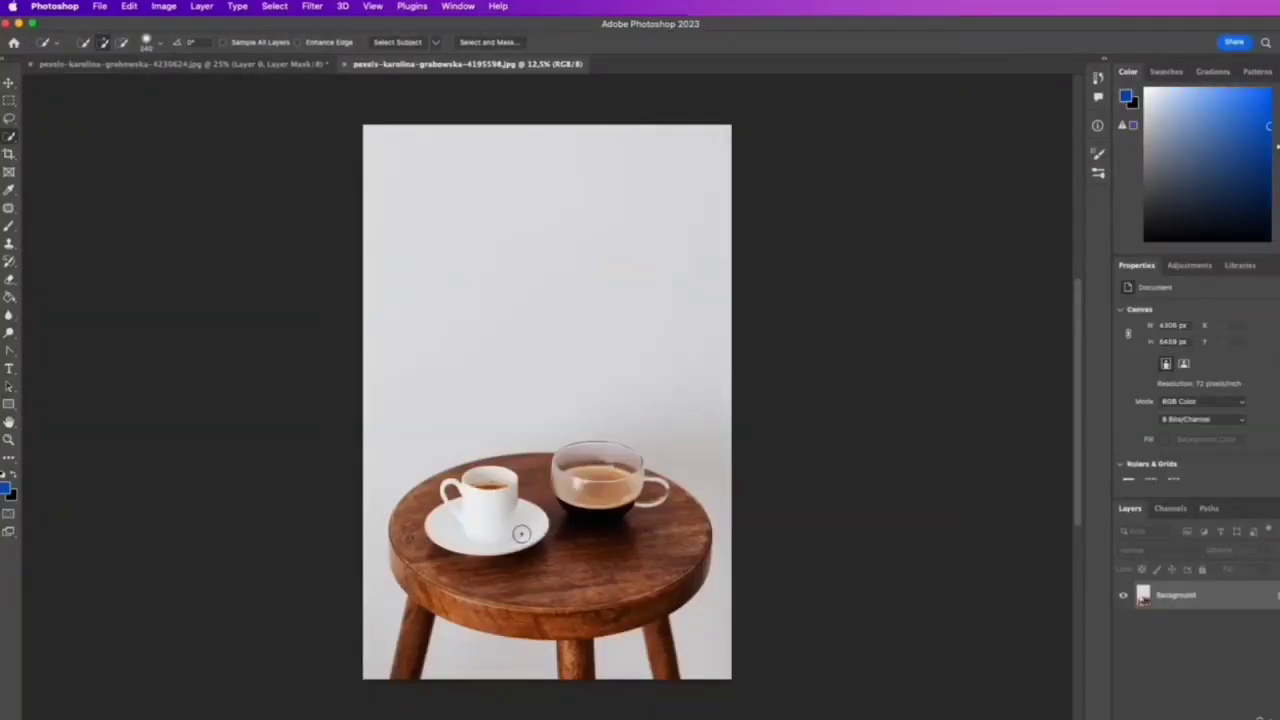
mouse_move(468, 506)
left_mouse_down()
mouse_move(522, 519)
mouse_move(525, 550)
mouse_move(629, 526)
mouse_move(579, 483)
mouse_move(604, 464)
mouse_move(435, 525)
mouse_move(454, 490)
left_mouse_up()
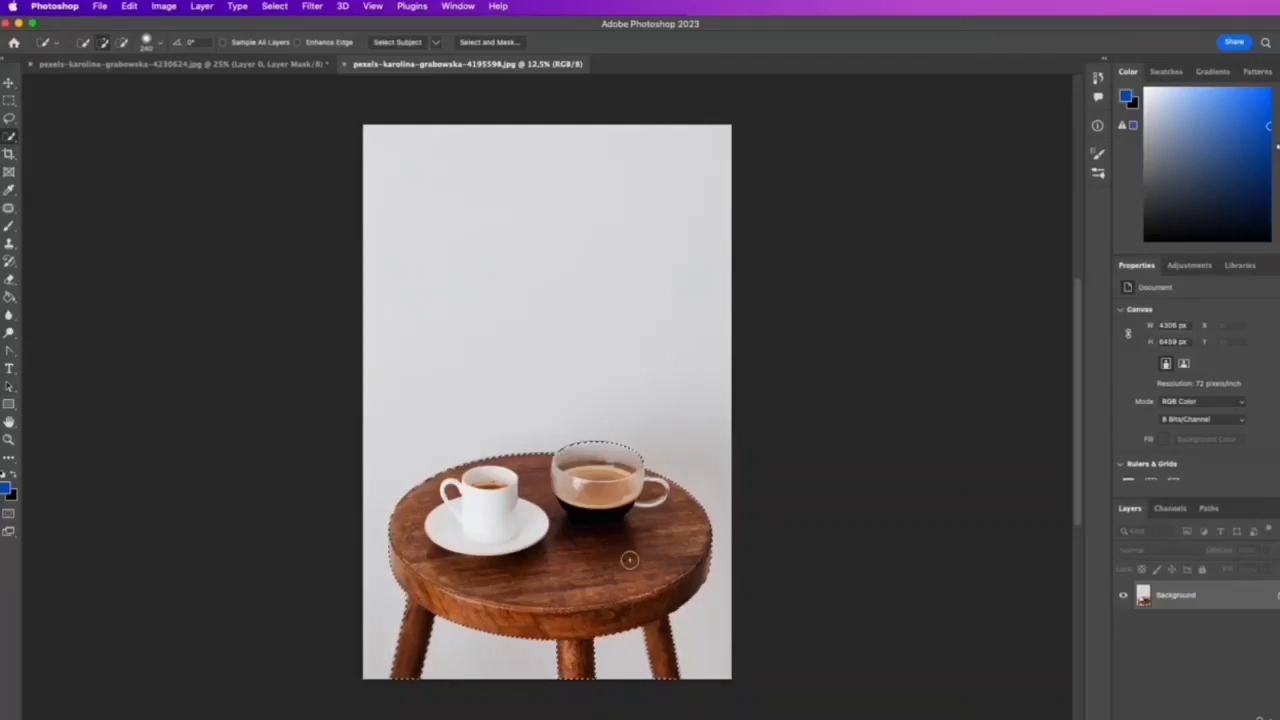
left_click(1182, 718)
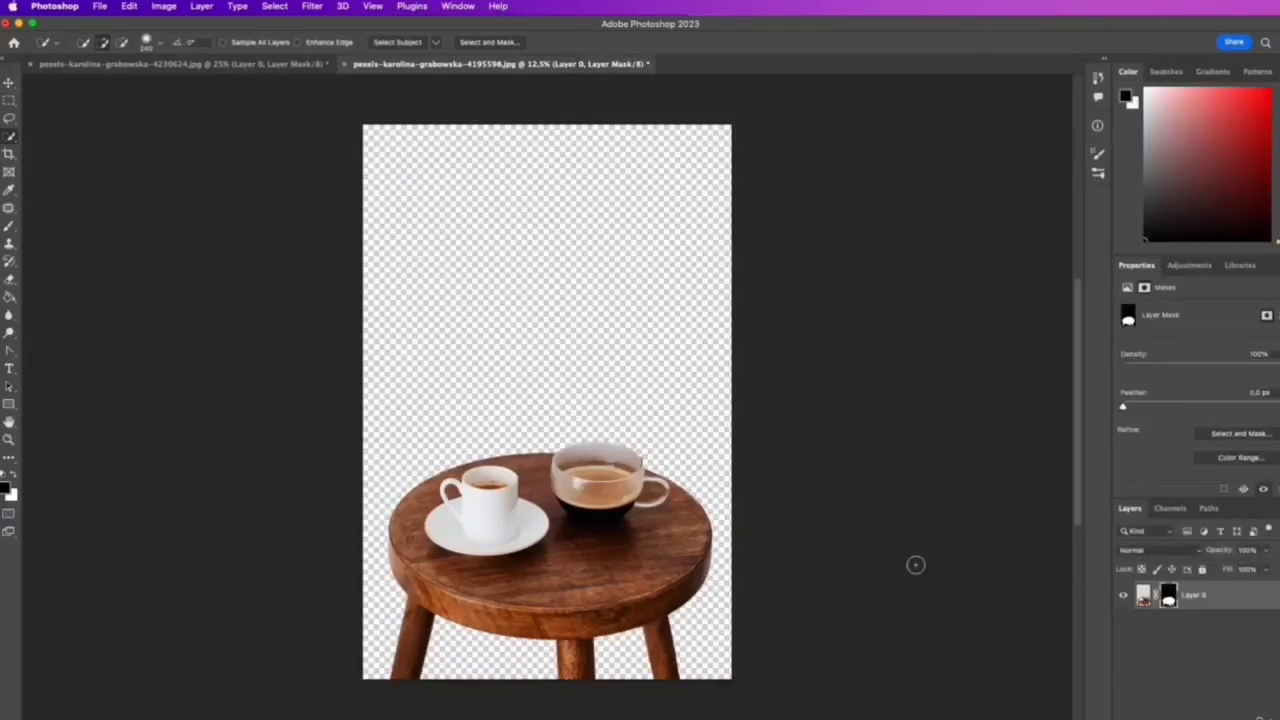
- Open the café interior photo with the orange curtains from the 2 quick selection tool folder
left_click(100, 6)
left_click(112, 38)
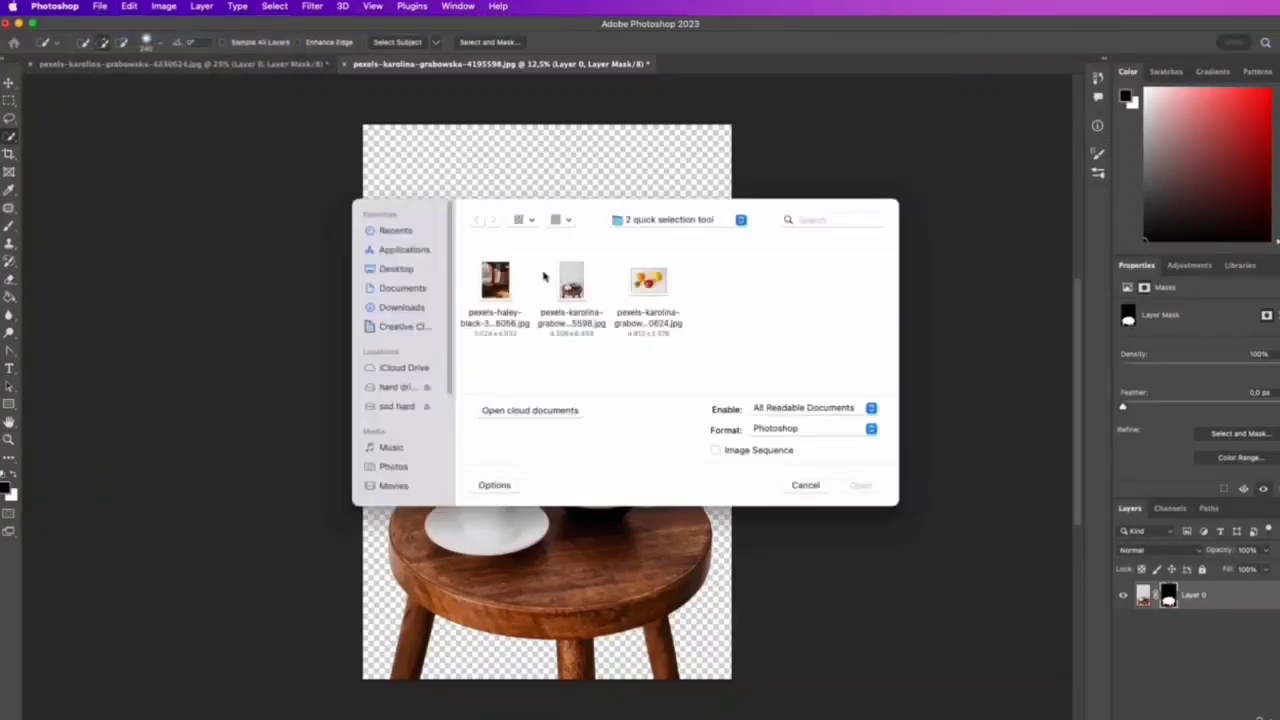
left_click(489, 290)
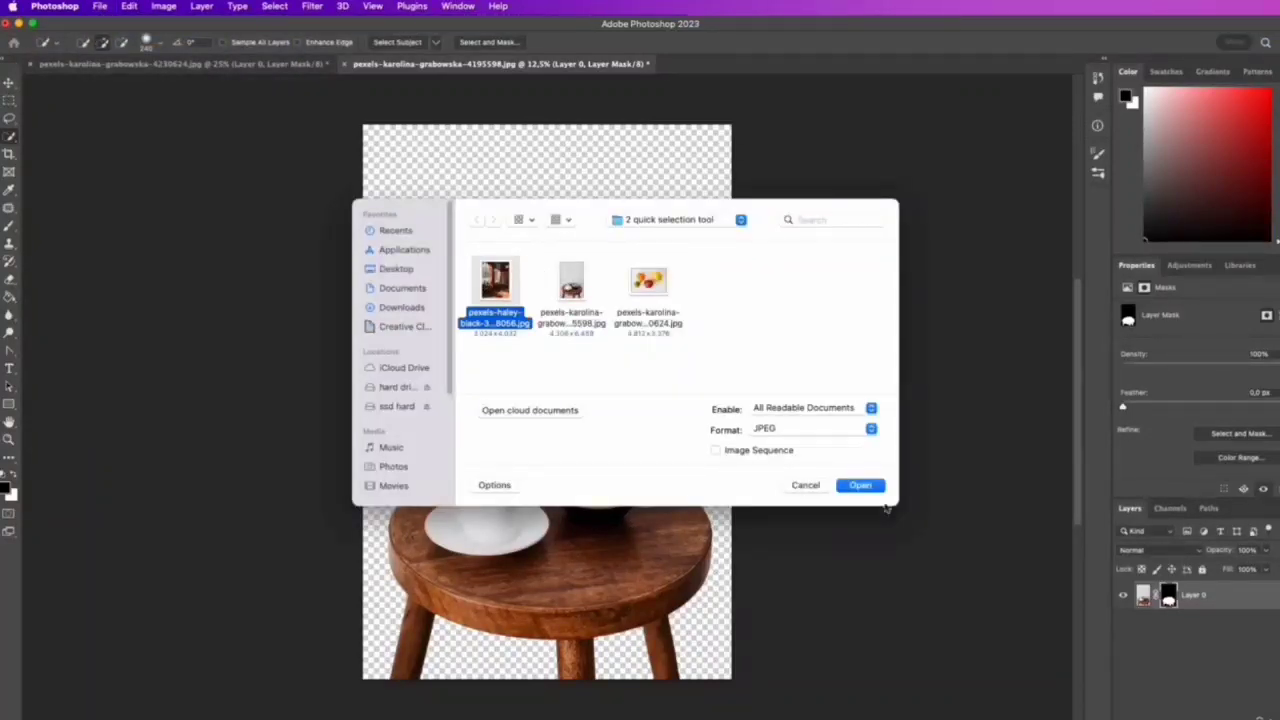
left_click(859, 486)
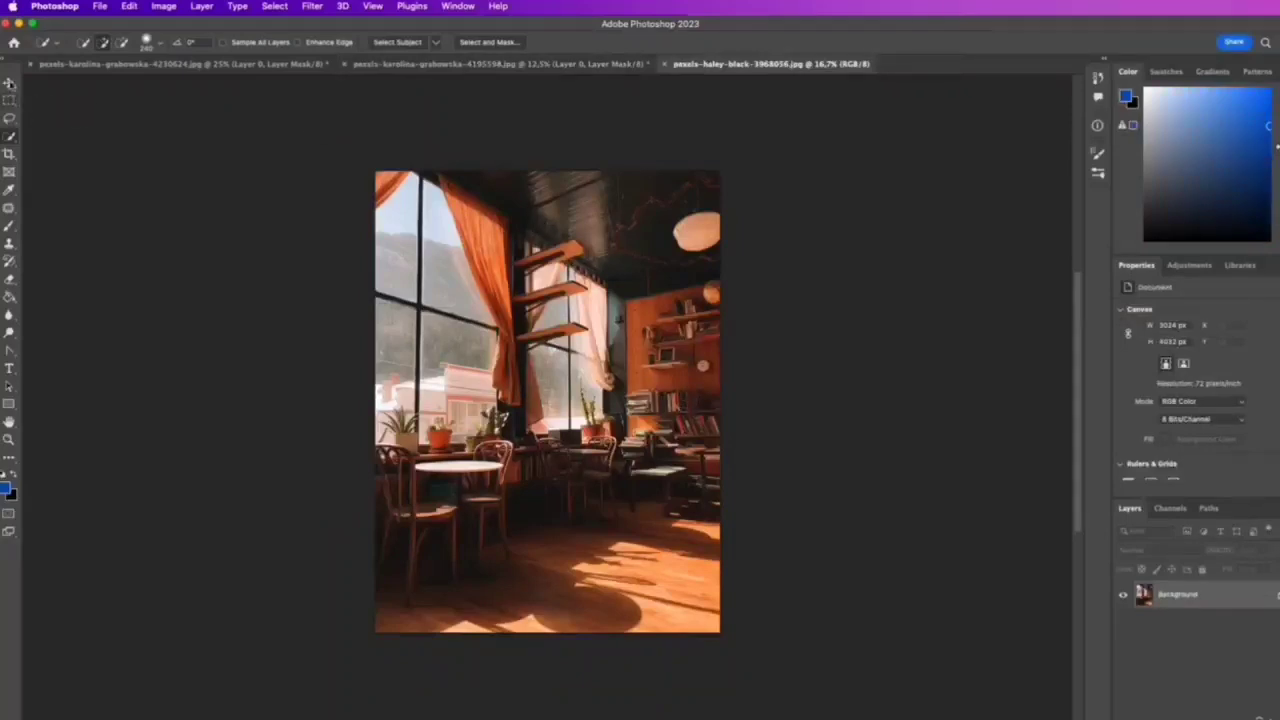
- Move the café photo into the coffee stool document and place its layer beneath the masked stool layer
left_click(10, 84)
left_click_drag(572, 218, 567, 333)
left_click_drag(1162, 595, 1160, 638)
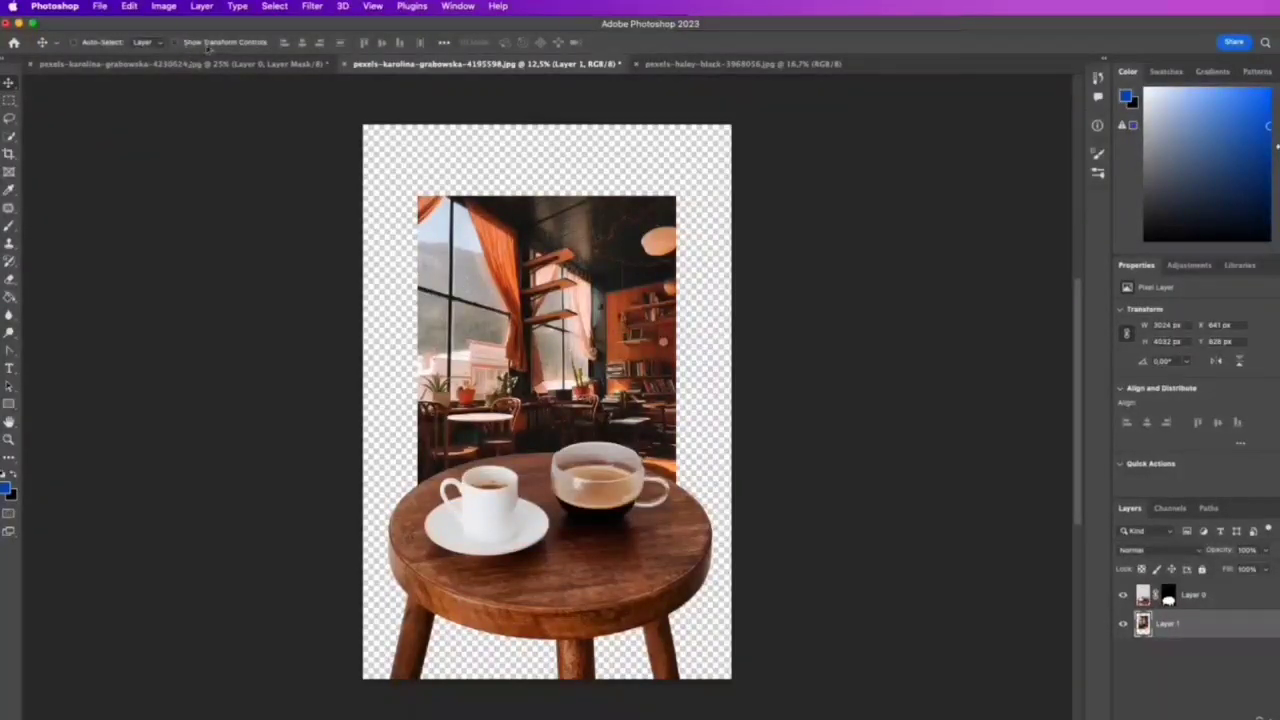
- Scale the café layer proportionally until it covers the whole canvas behind the stool, and apply the transformation
left_click(176, 43)
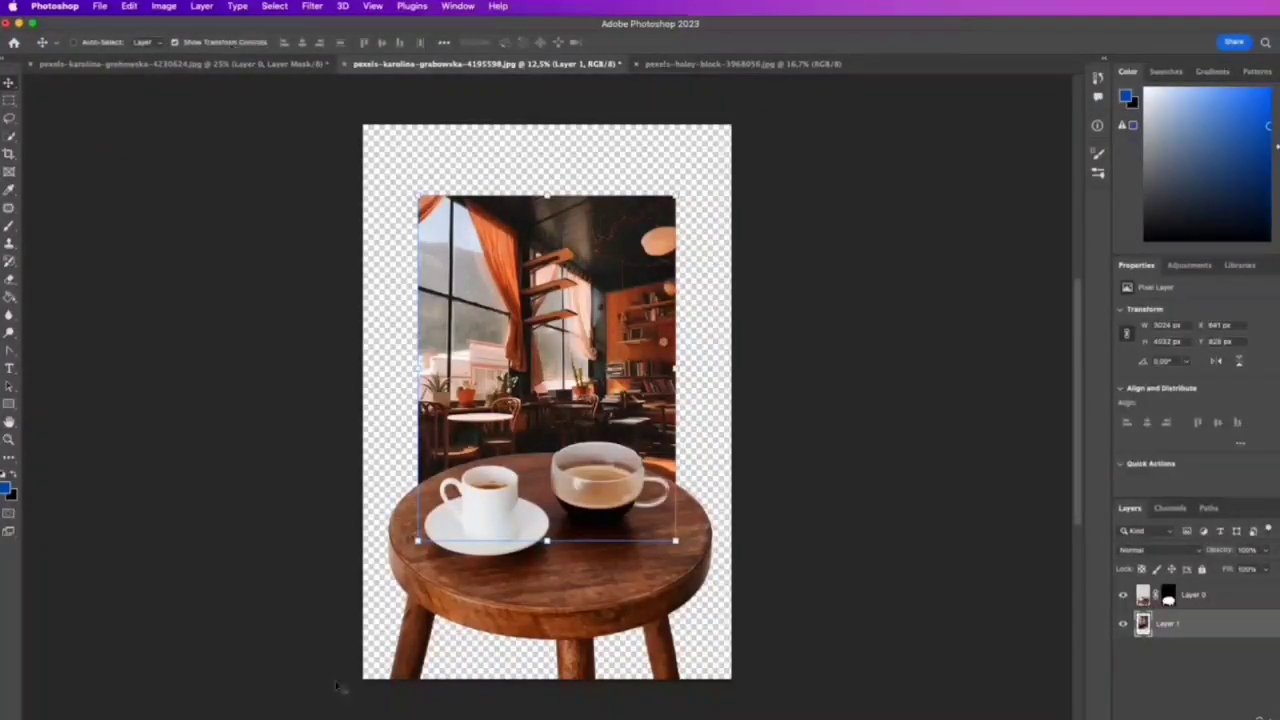
left_click_drag(418, 541, 352, 706)
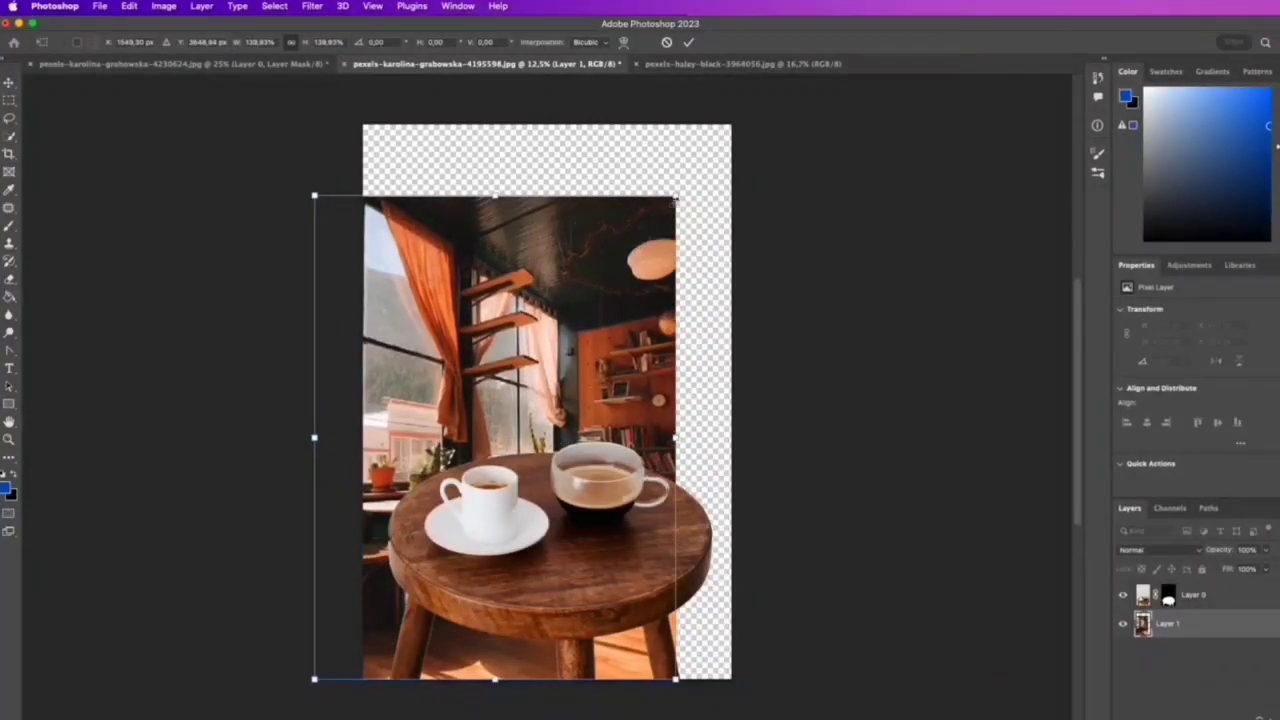
left_click_drag(677, 200, 735, 122)
left_click_drag(735, 119, 738, 116)
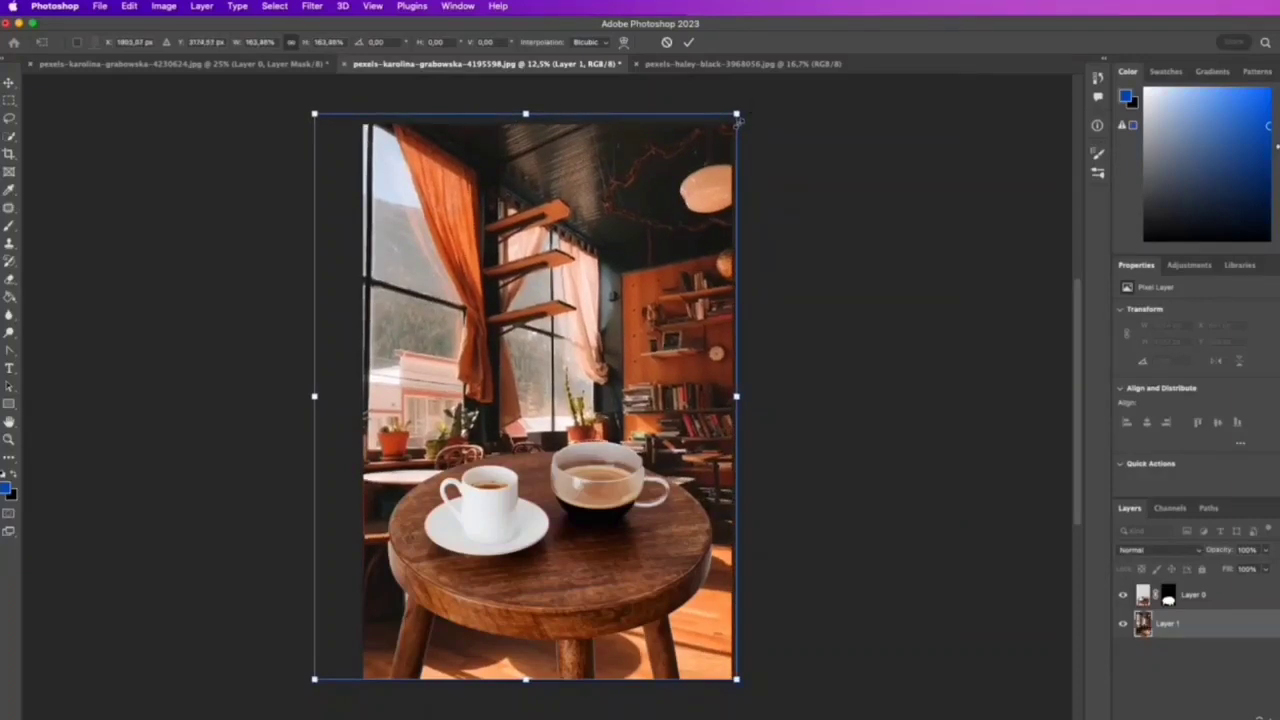
left_click(688, 42)
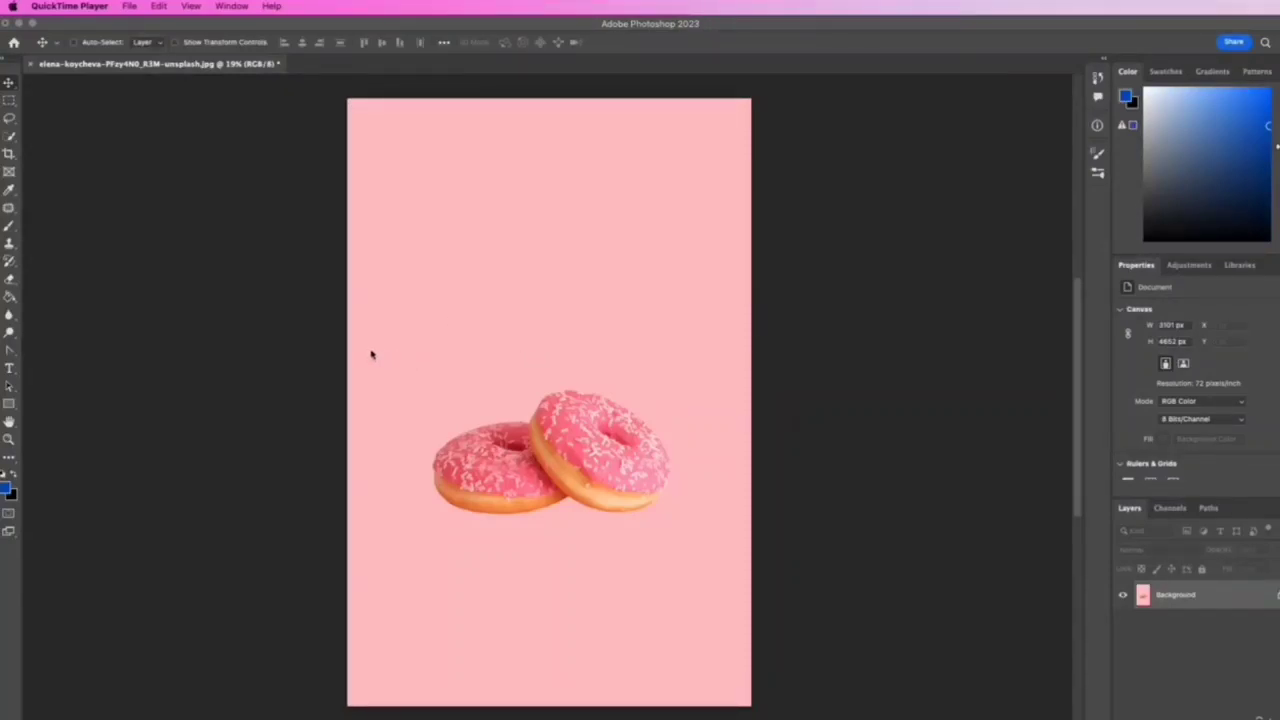
- Draw a loose freehand Lasso selection around both donuts and copy it to a new layer
left_click(8, 117)
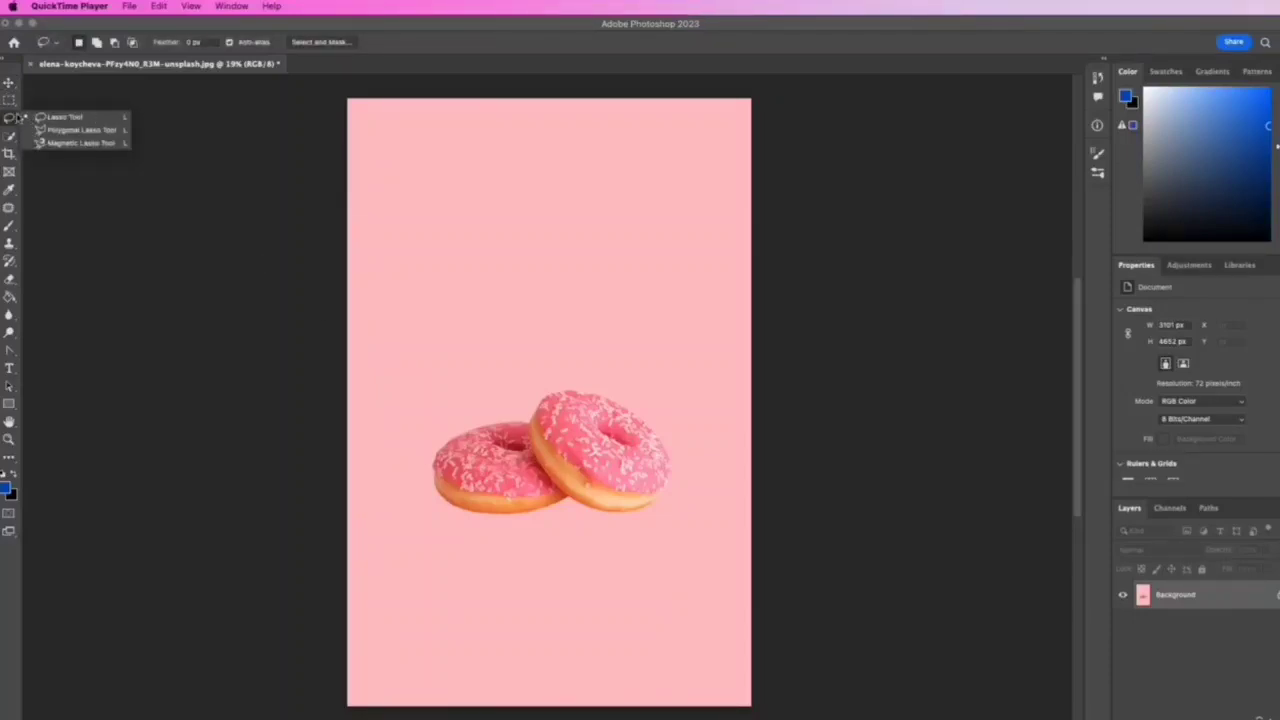
left_click(70, 120)
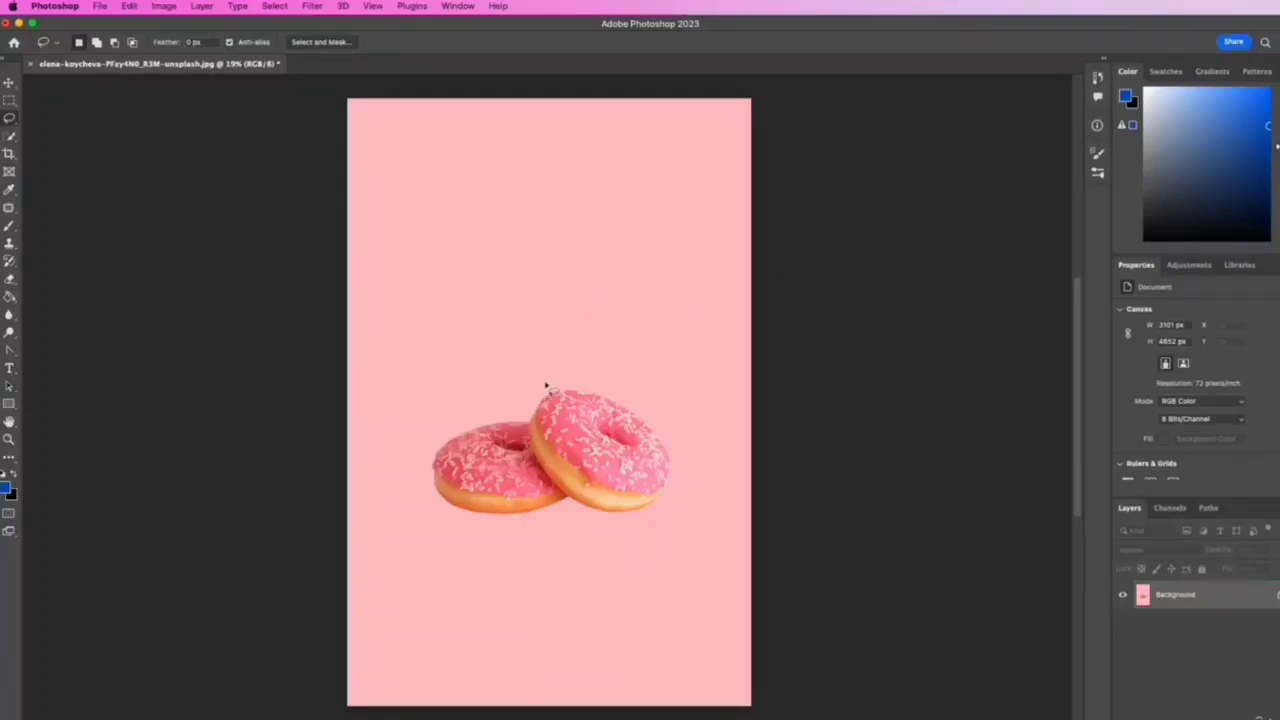
mouse_move(569, 370)
left_mouse_down()
mouse_move(480, 413)
mouse_move(434, 416)
mouse_move(414, 458)
mouse_move(417, 506)
mouse_move(465, 540)
mouse_move(534, 543)
mouse_move(617, 530)
mouse_move(686, 499)
mouse_move(692, 452)
mouse_move(636, 387)
mouse_move(570, 370)
left_mouse_up()
right_click(564, 434)
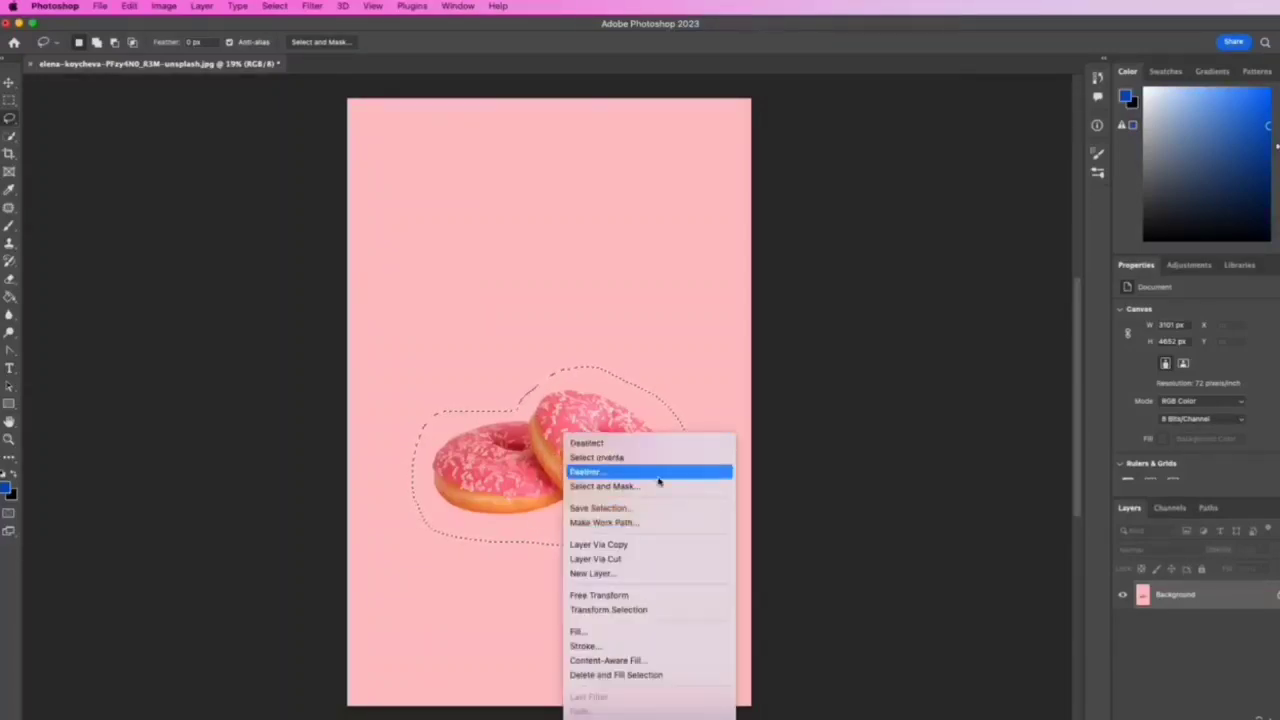
left_click(602, 560)
- Move the copied donuts up above the originals, and briefly hide the Background layer to inspect the cutout
left_click(9, 83)
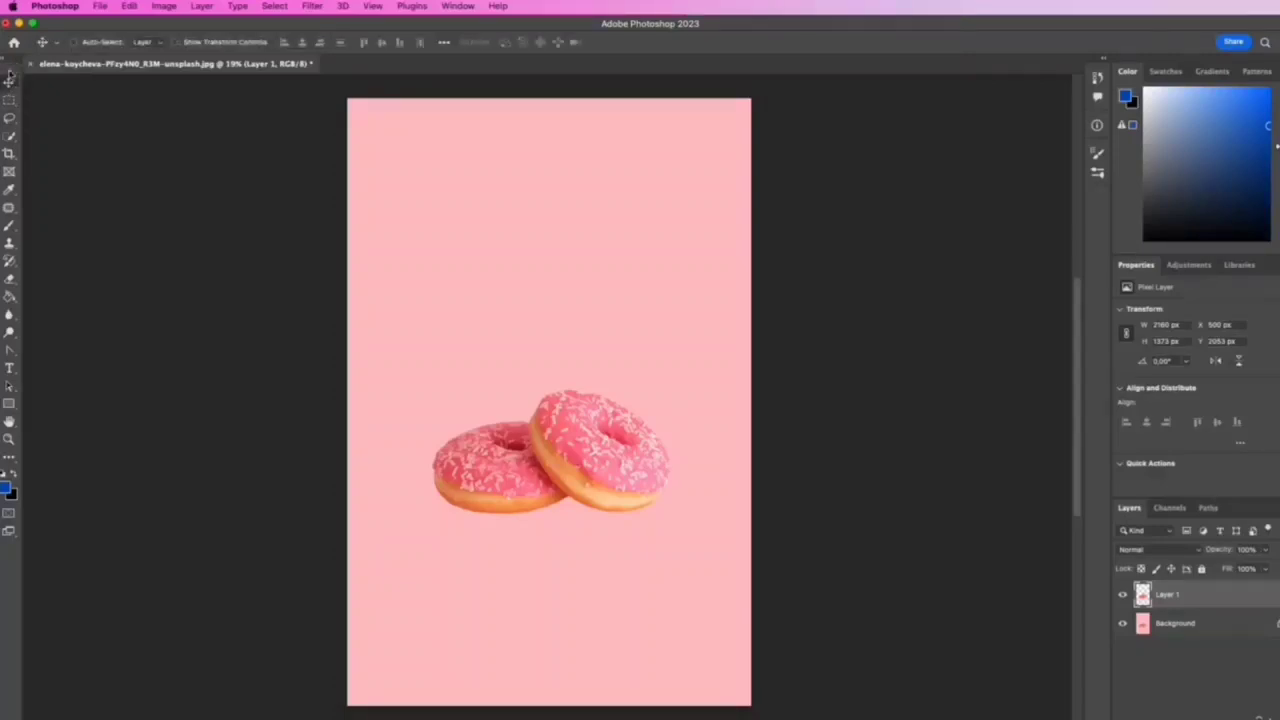
left_click_drag(634, 377, 630, 180)
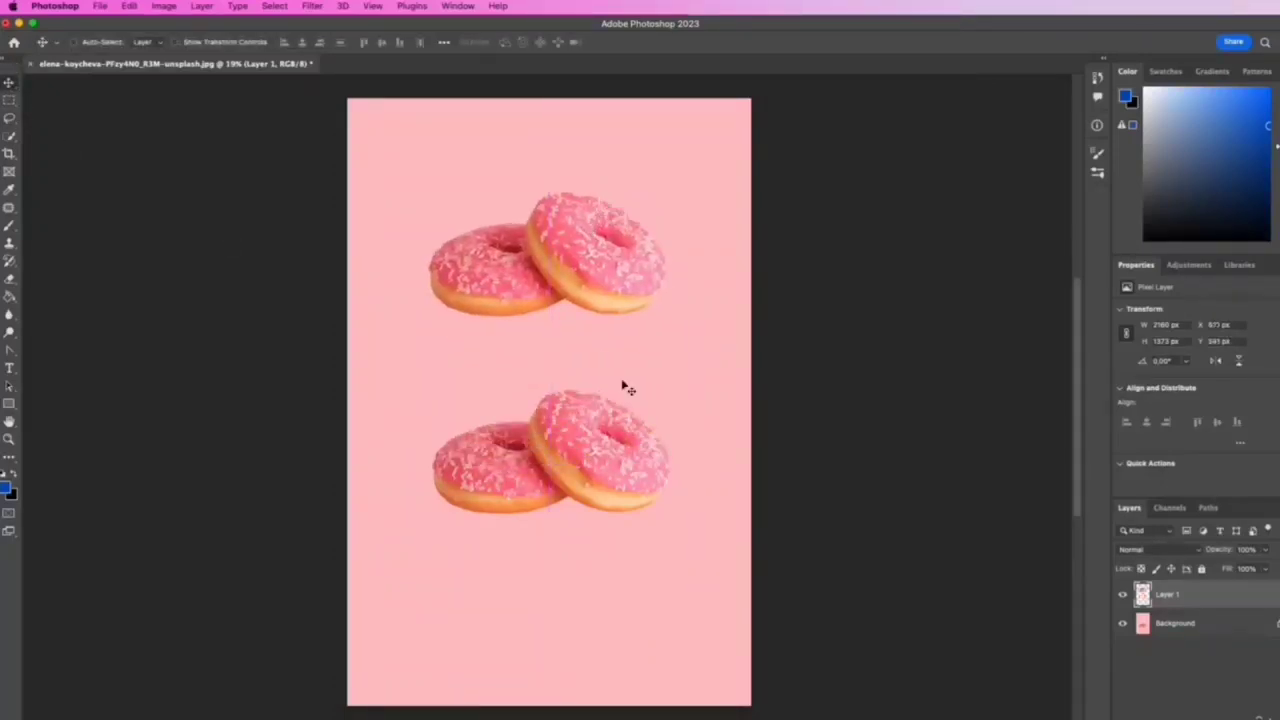
left_click(1123, 624)
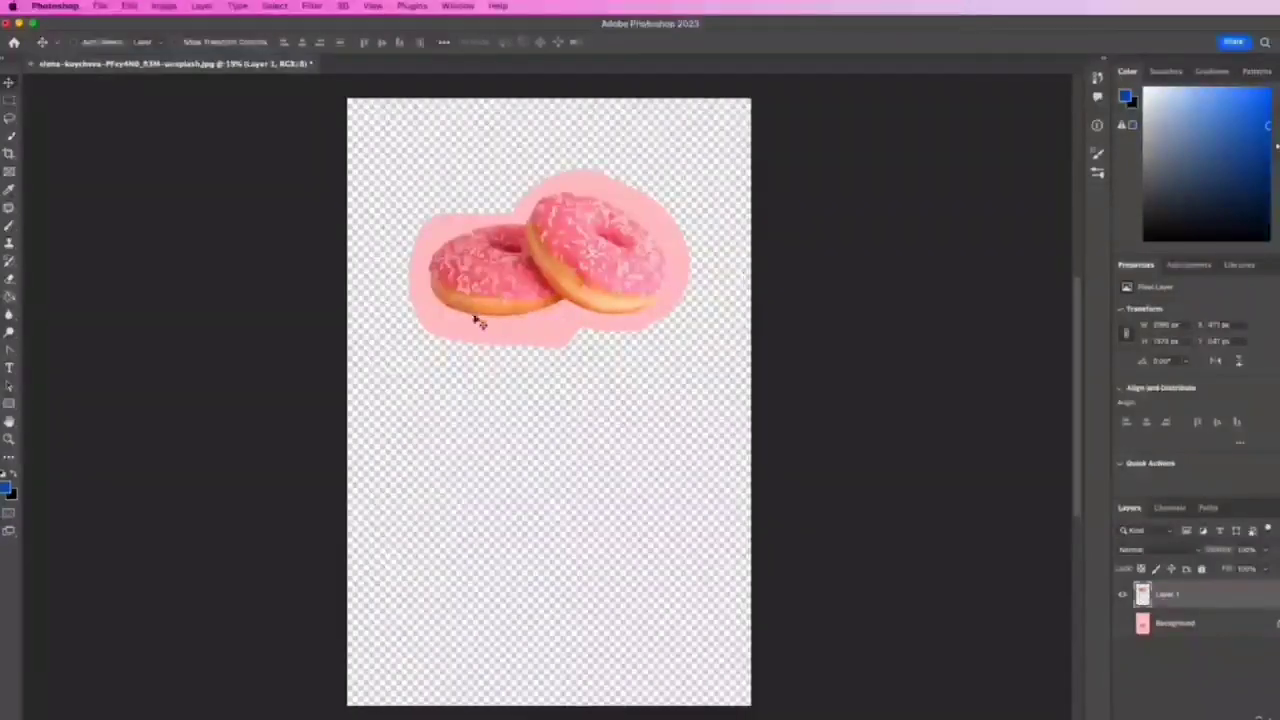
left_click(1122, 623)
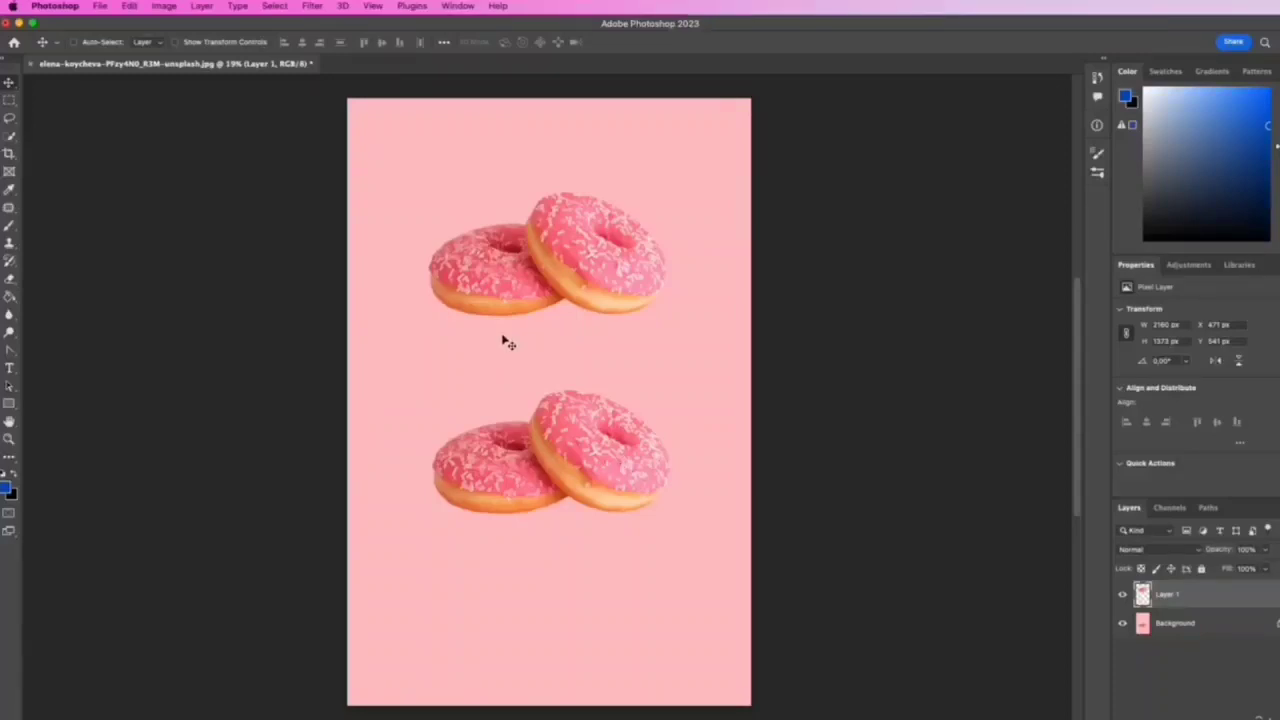
- Lasso the right donut of the upper pair, cut it onto its own layer, and move the donuts apart
left_click(9, 118)
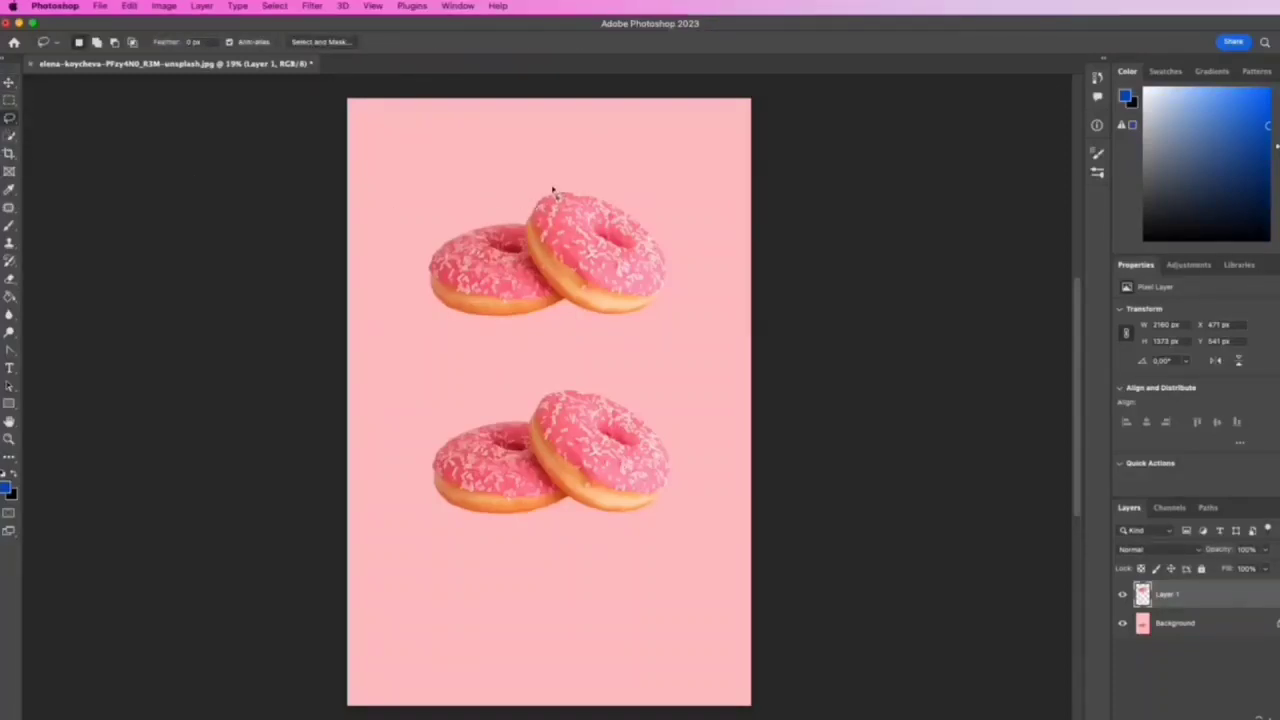
mouse_move(527, 240)
left_mouse_down()
mouse_move(581, 313)
mouse_move(678, 327)
mouse_move(689, 270)
mouse_move(630, 198)
mouse_move(548, 187)
left_mouse_up()
right_click(570, 257)
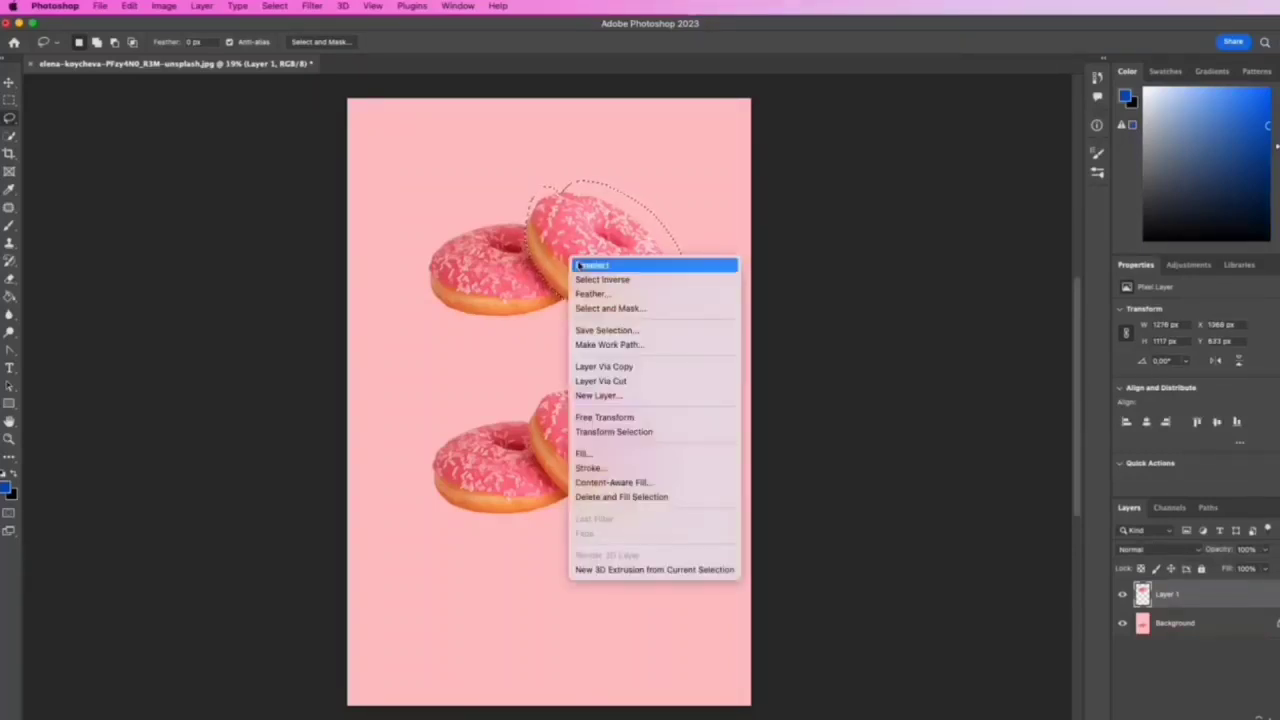
left_click(610, 381)
left_click(12, 86)
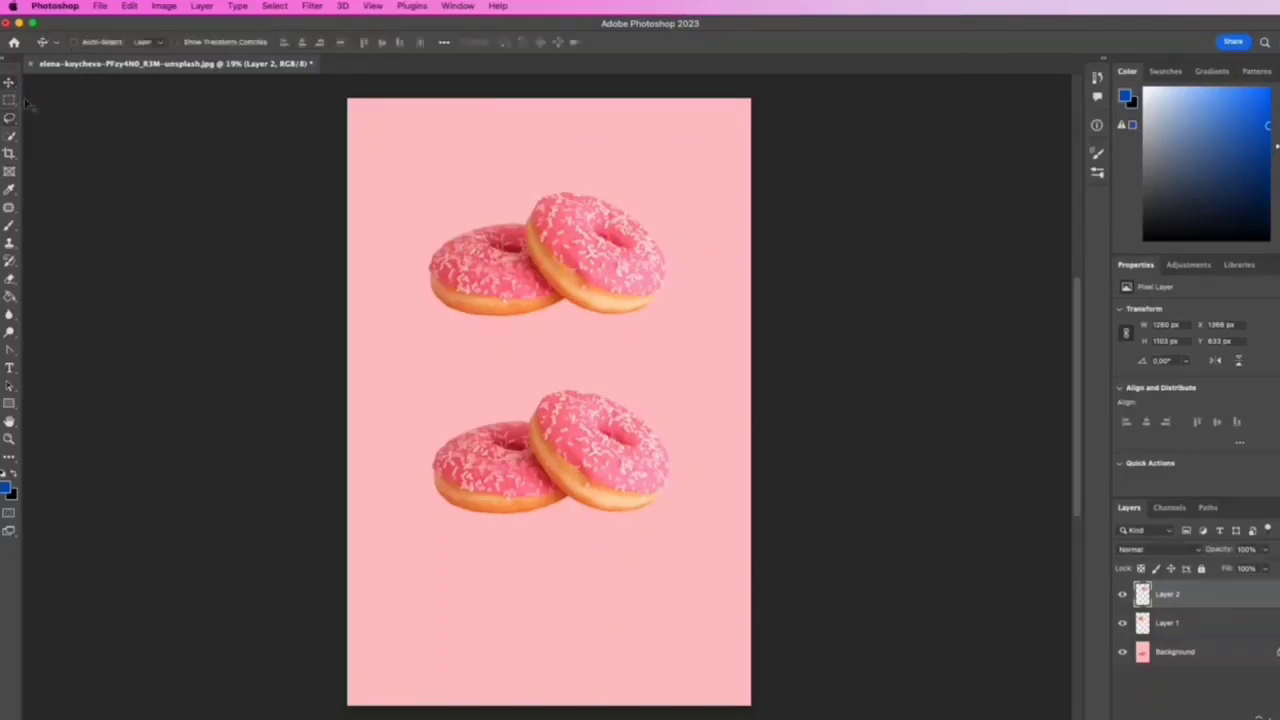
left_click_drag(562, 258, 592, 246)
mouse_move(505, 287)
left_mouse_down()
mouse_move(478, 272)
mouse_move(483, 297)
left_mouse_up()
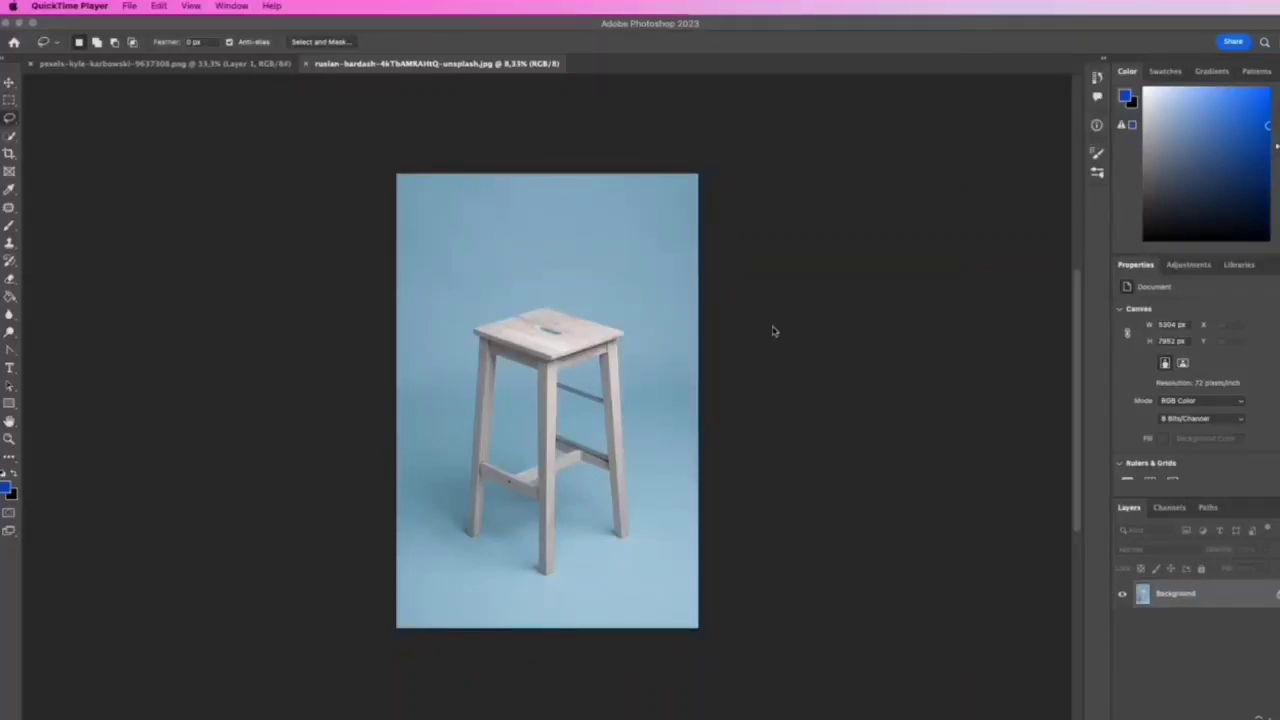
- With the Polygonal Lasso tool, trace the stool's outline from the right leg's foot up and around the seat's rear edges
right_click(10, 119)
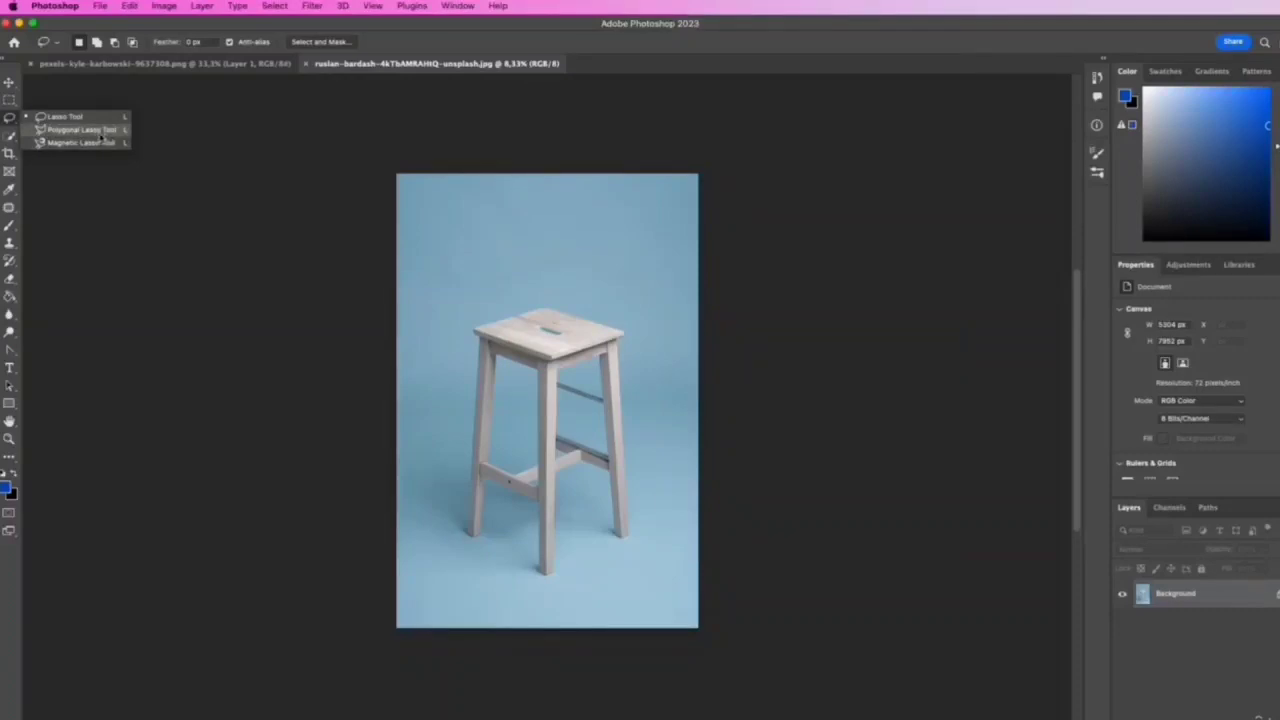
left_click(91, 132)
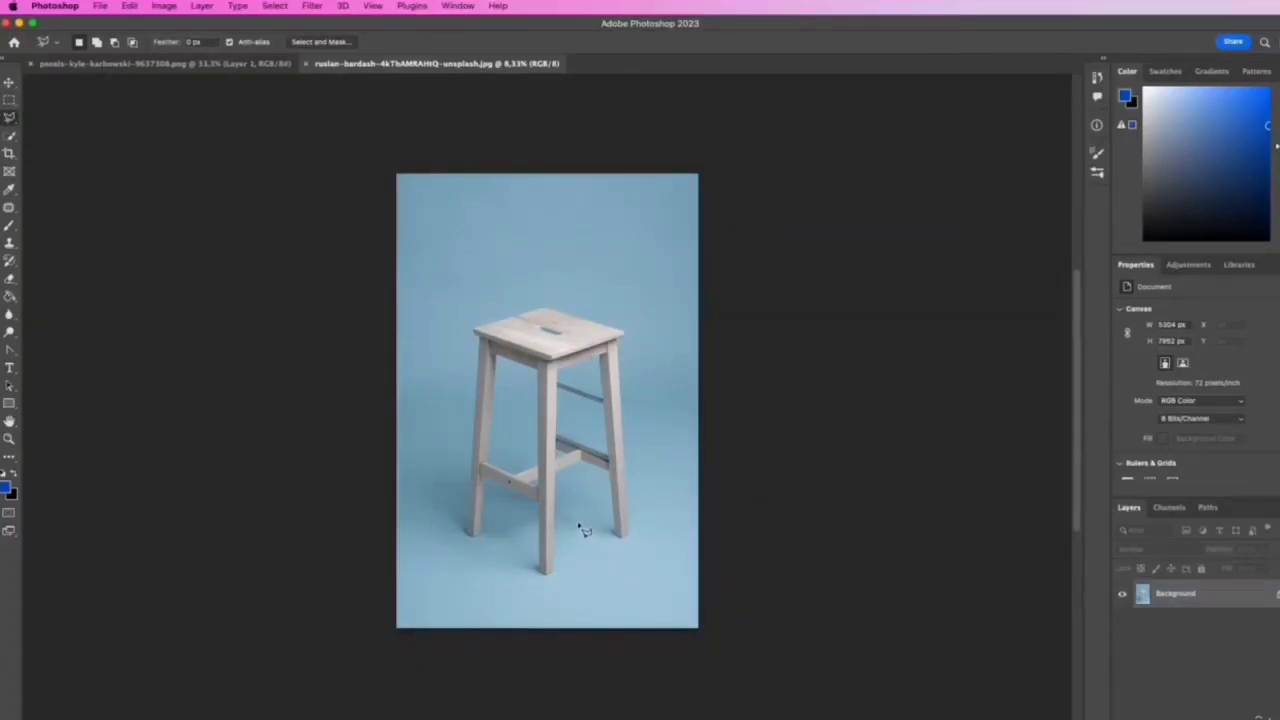
left_click(11, 440)
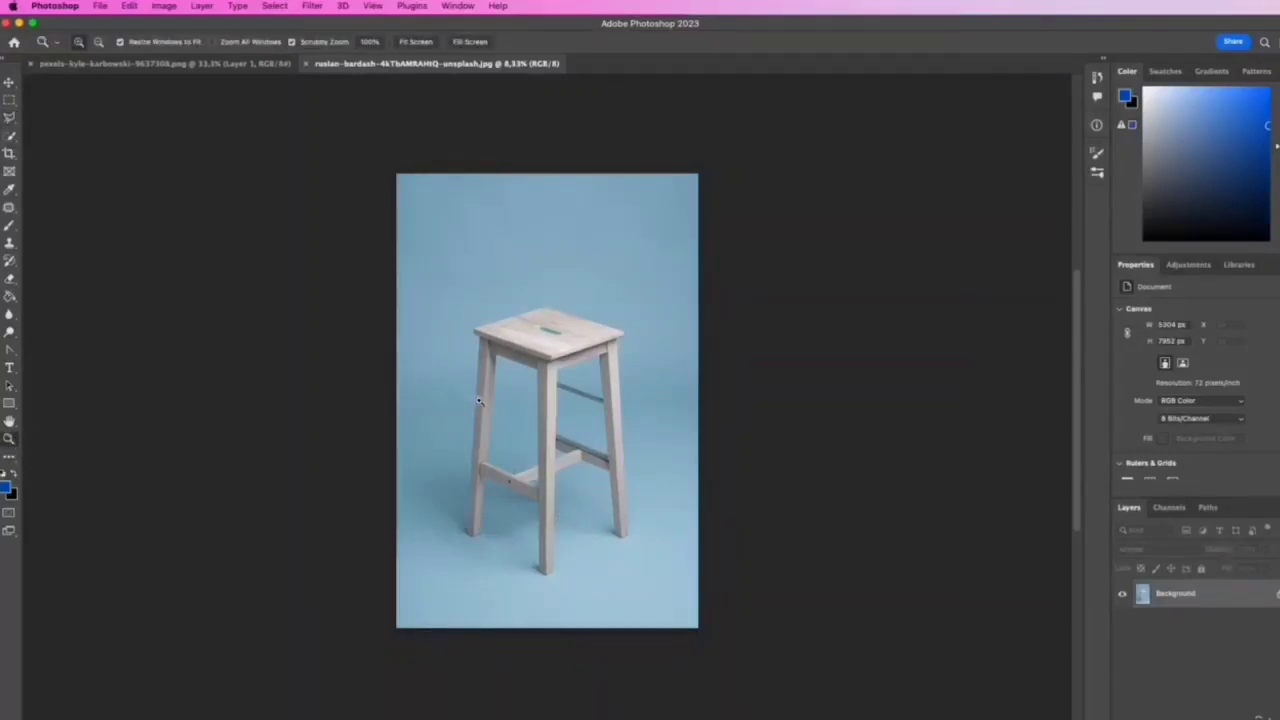
left_click_drag(527, 420, 576, 408)
scroll(600, 547, "down", 4)
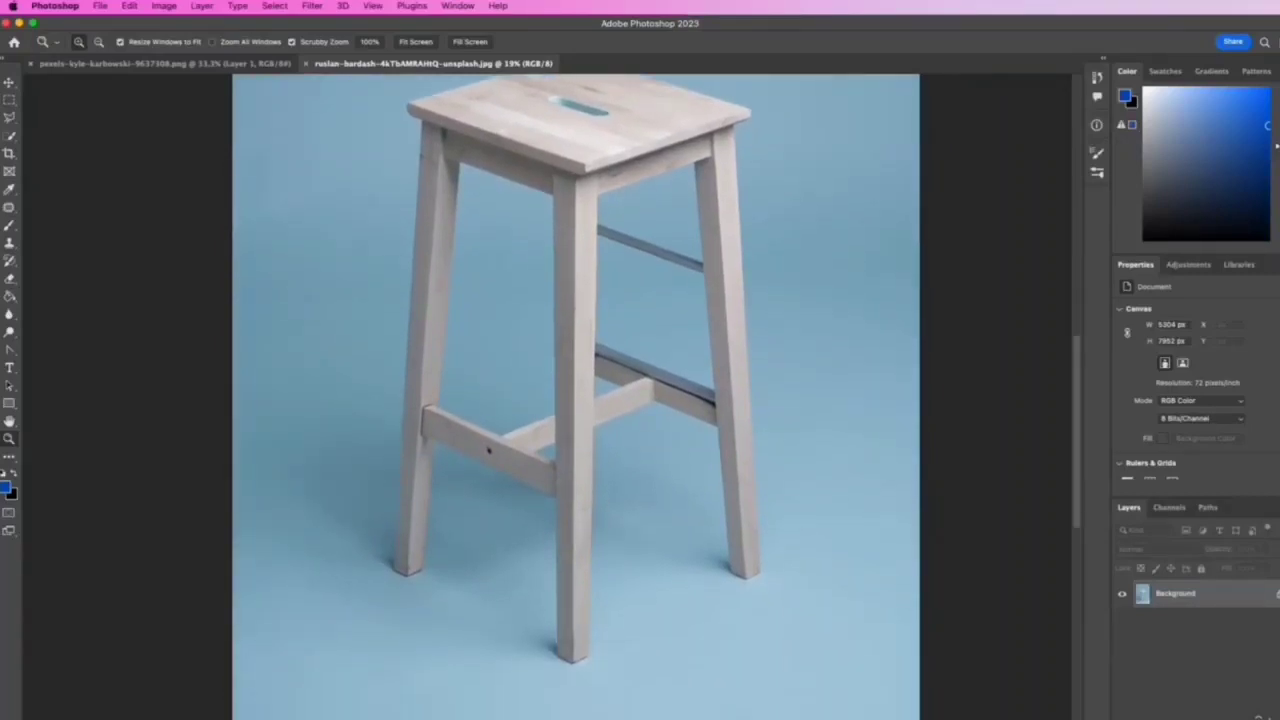
left_click(10, 118)
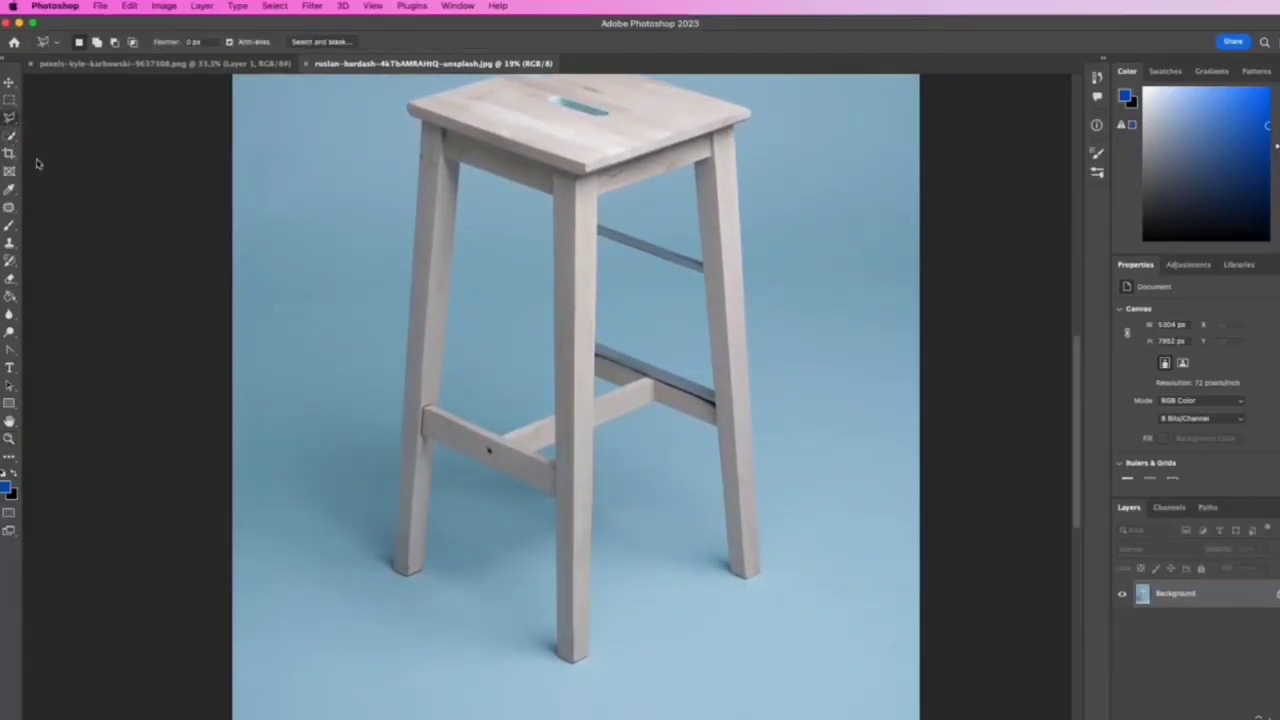
left_click(761, 574)
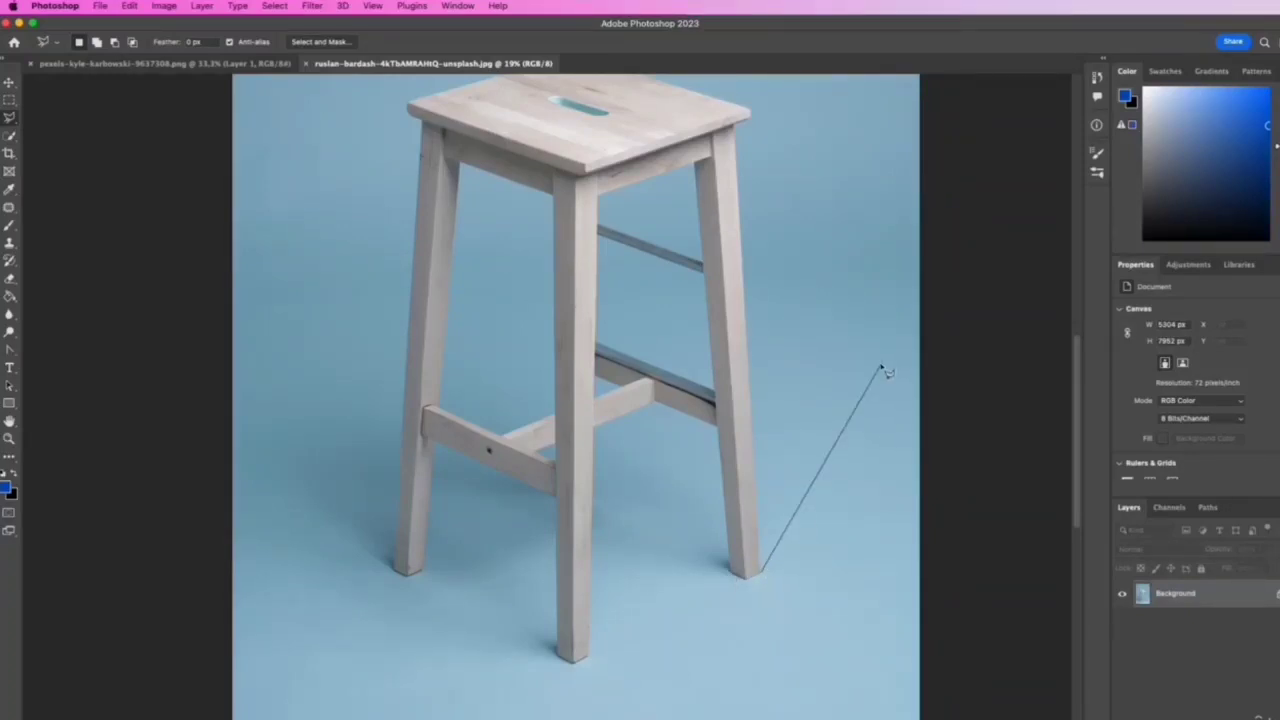
left_click(741, 133)
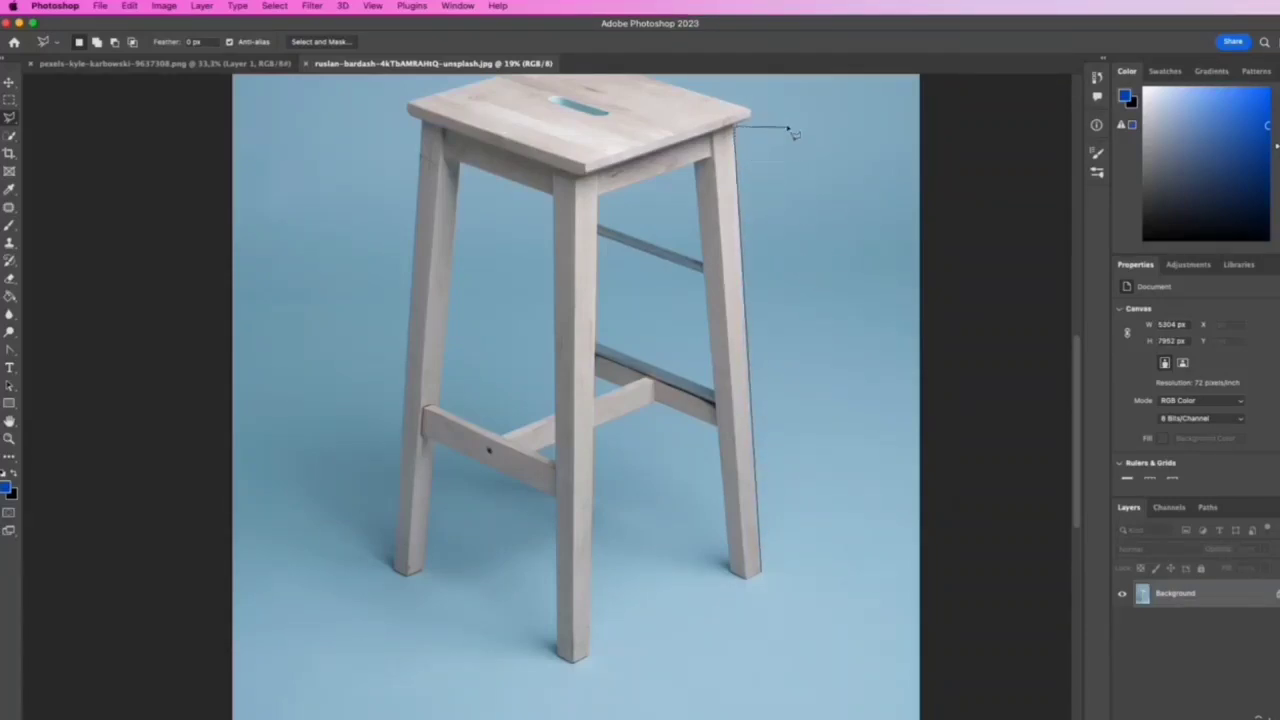
scroll(768, 95, "up", 5)
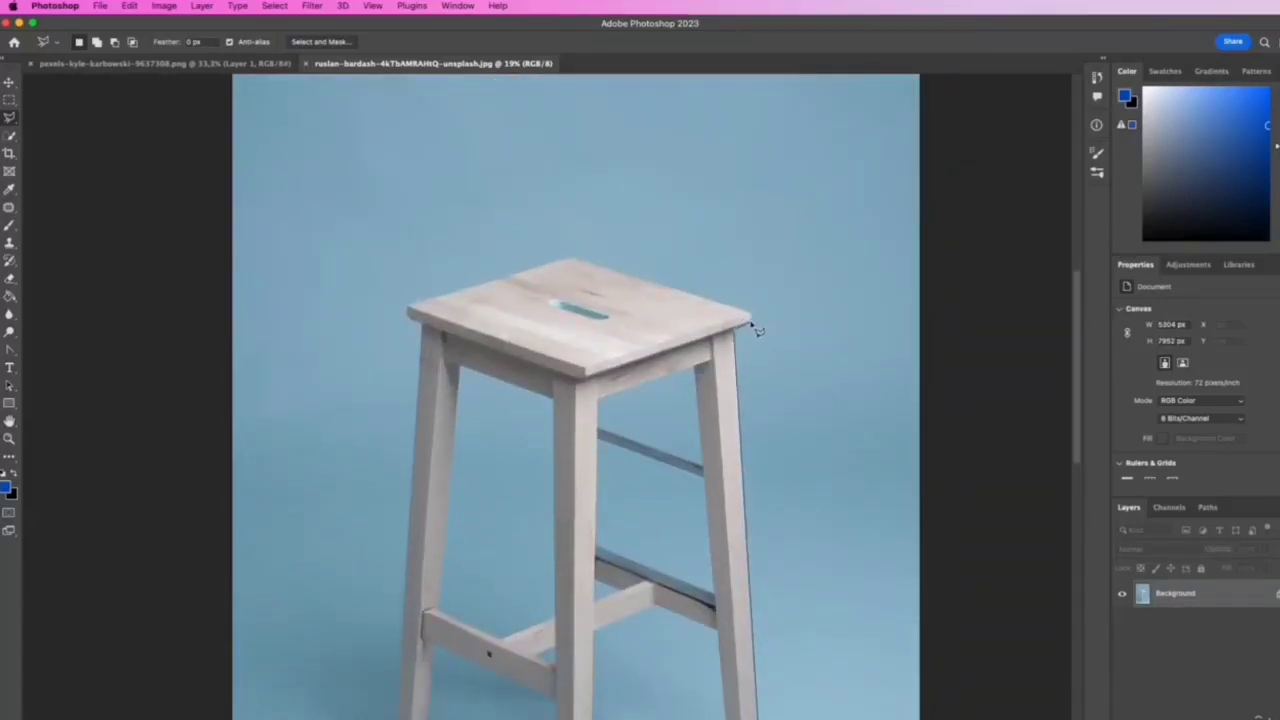
left_click(573, 260)
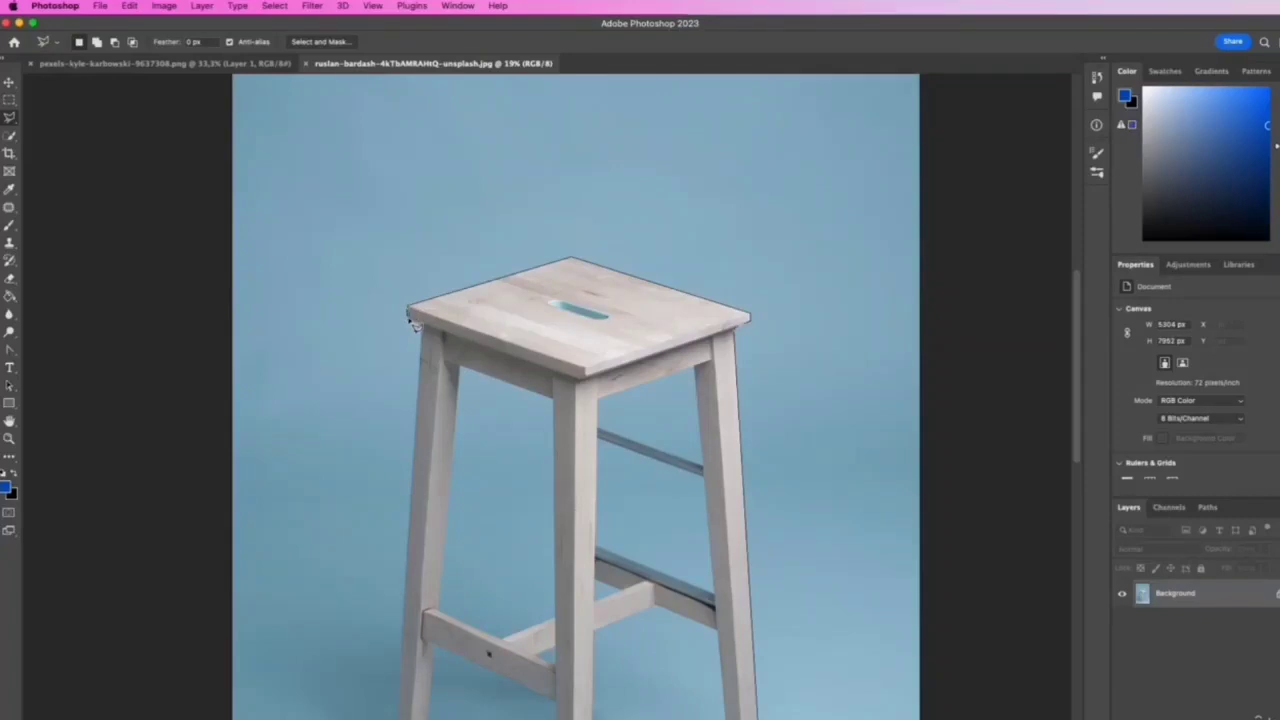
left_click(421, 326)
- Continue the polygonal outline down and around the left leg and along the underside of its crossbar to the front leg
scroll(410, 560, "down", 1)
scroll(388, 715, "down", 4)
scroll(381, 716, "down", 1)
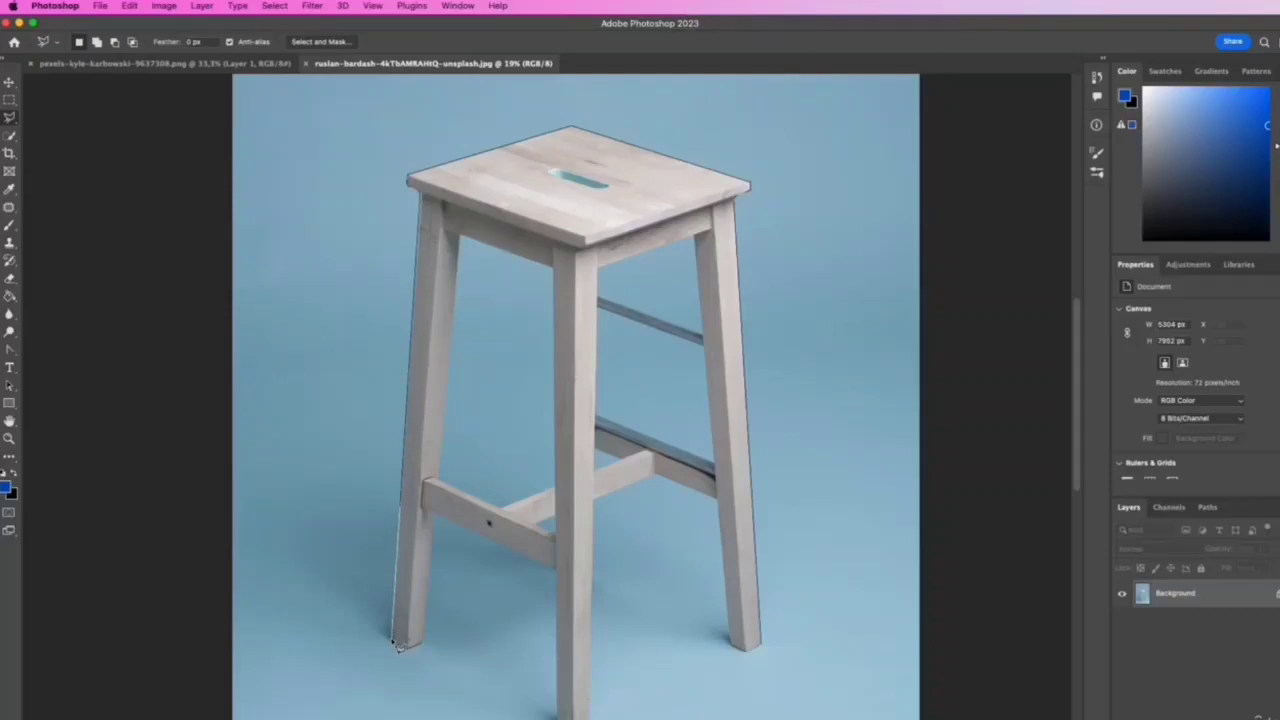
left_click(396, 644)
left_click(423, 646)
left_click(434, 517)
left_click(558, 574)
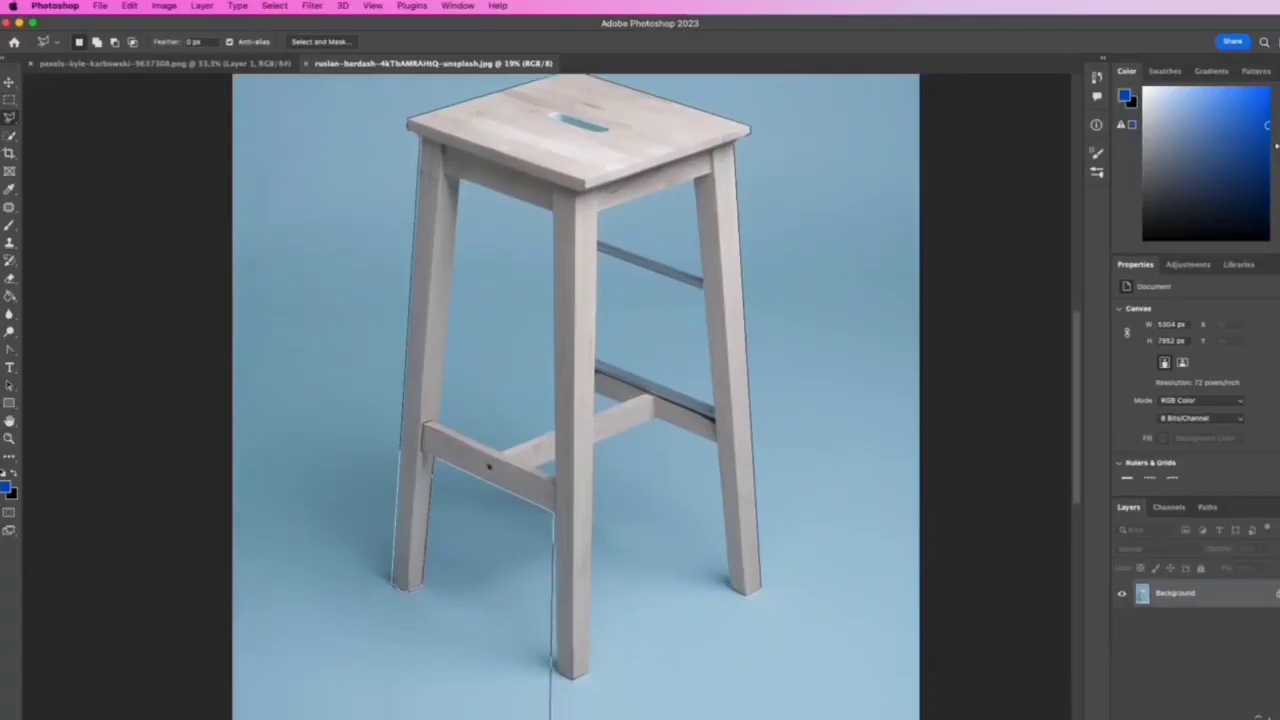
- Trace around the front leg, beneath the rear crossbars and around the right foot, closing the selection at its start point
left_click(589, 666)
left_click(598, 441)
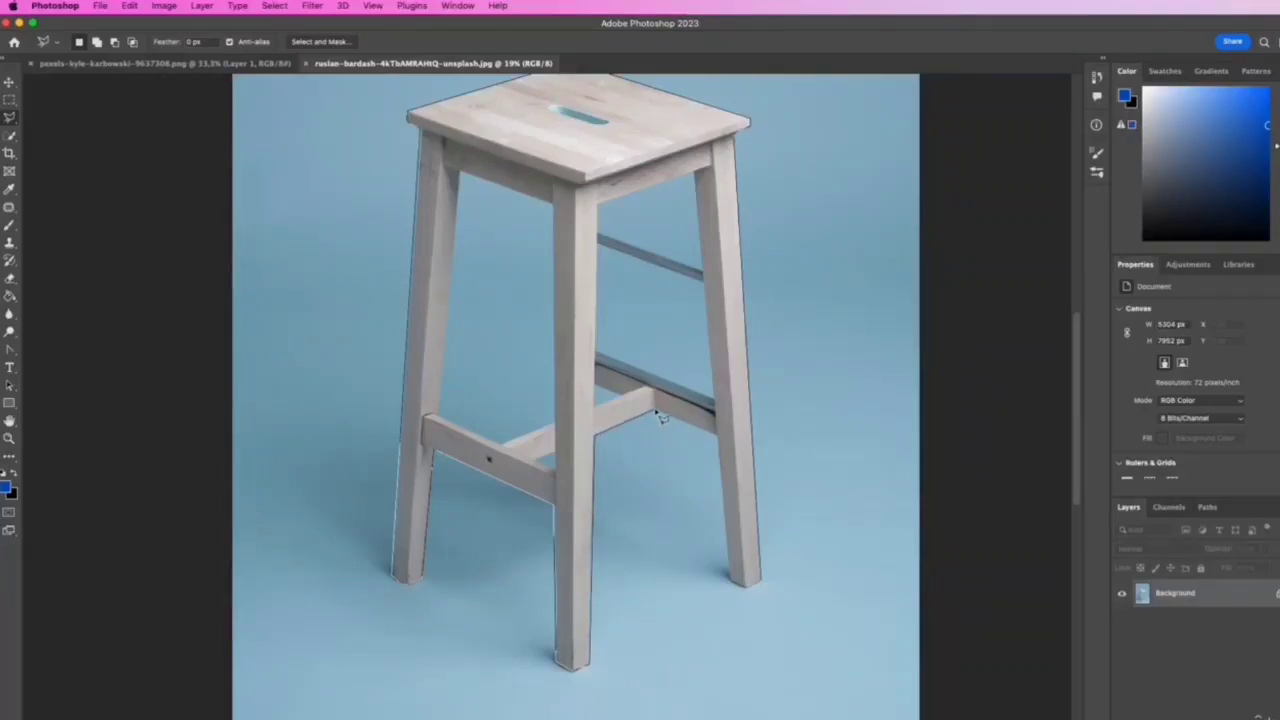
left_click(718, 438)
left_click(732, 583)
left_click(762, 583)
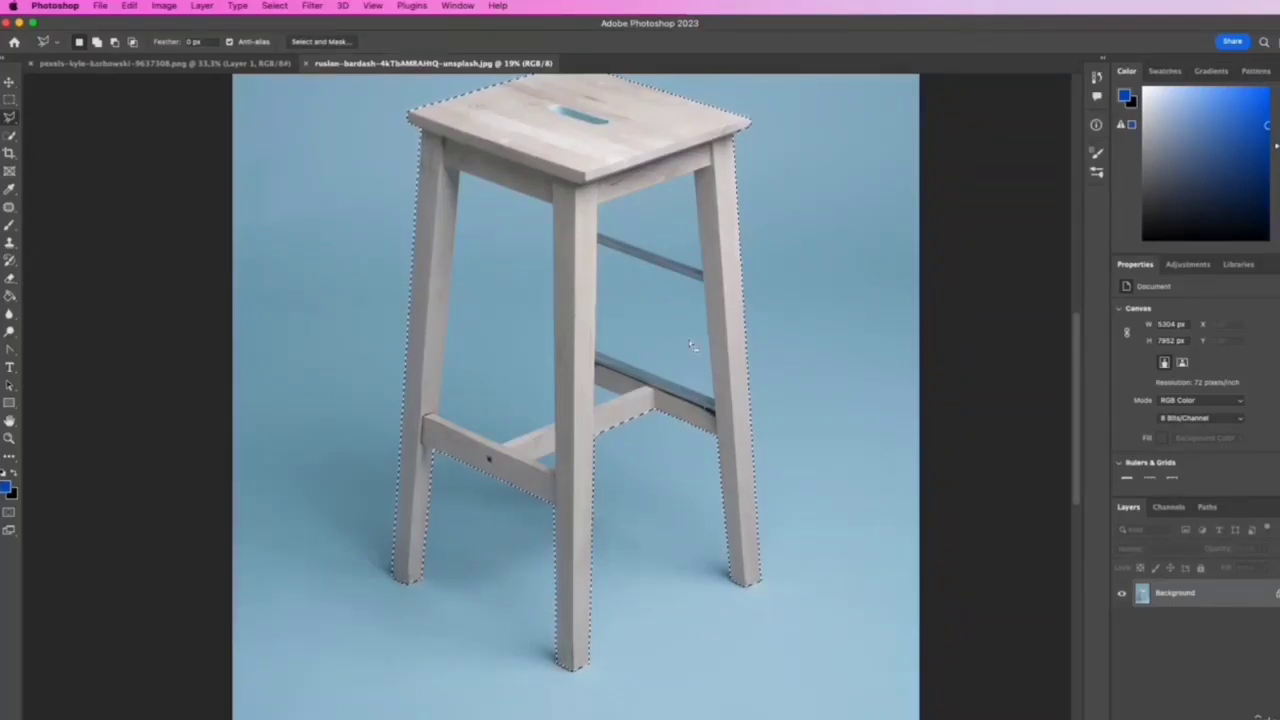
- Add a layer mask from the selection to hide the blue background outside the stool's outline
scroll(564, 330, "up", 5)
scroll(564, 355, "down", 2)
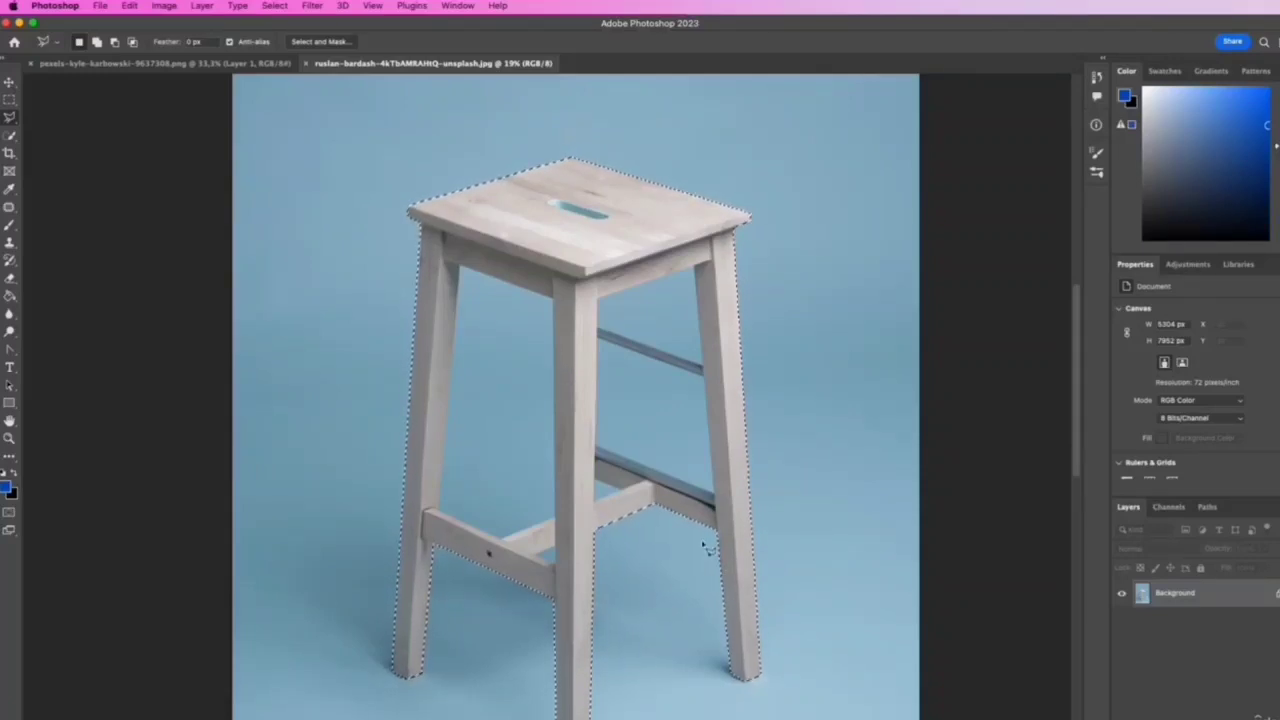
scroll(690, 553, "down", 2)
scroll(615, 470, "up", 1)
scroll(643, 486, "up", 1)
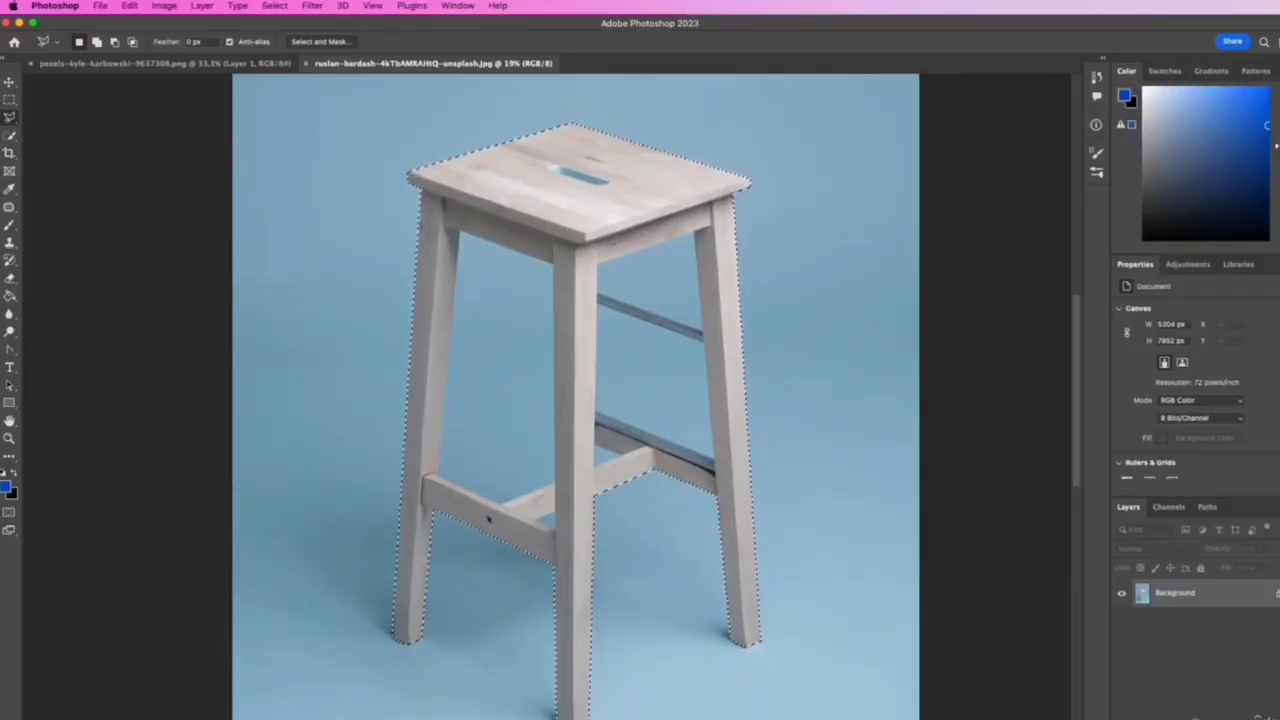
left_click(1180, 717)
scroll(592, 402, "up", 2)
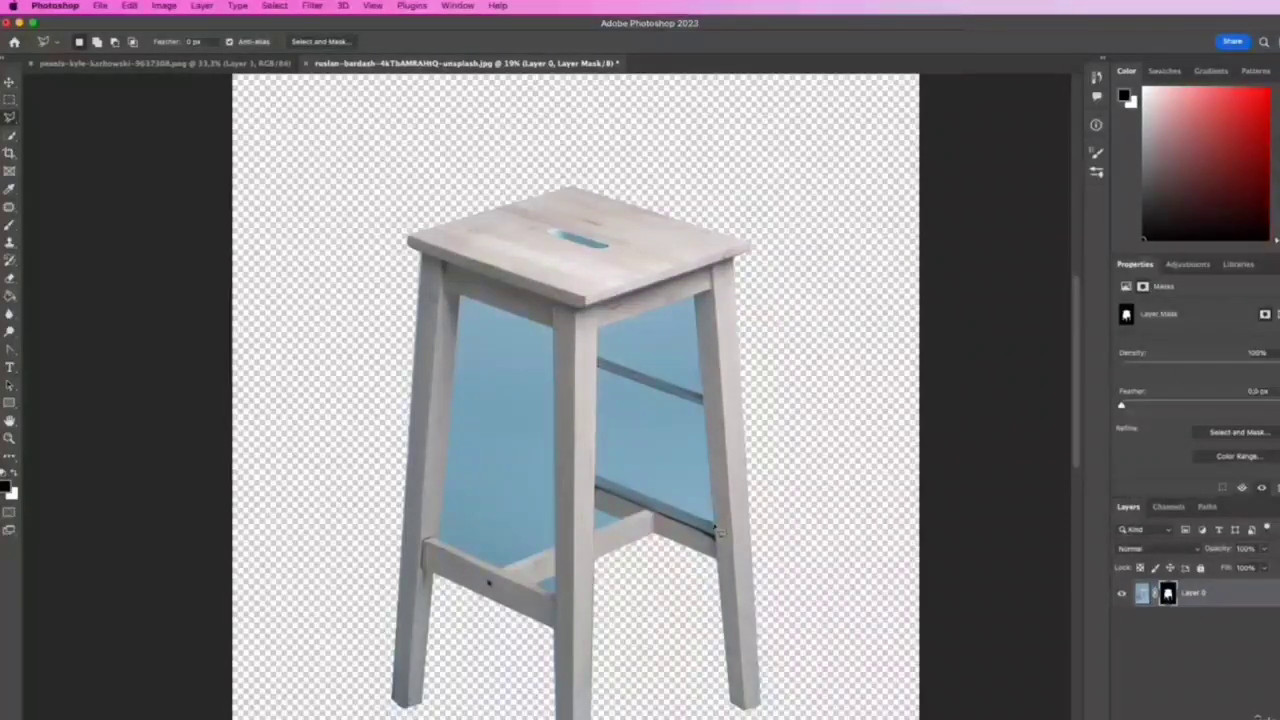
- Select the opening between the two rear crossbars with the Polygonal Lasso, delete its blue background from the layer's image, and deselect
left_click(704, 406)
left_click(598, 368)
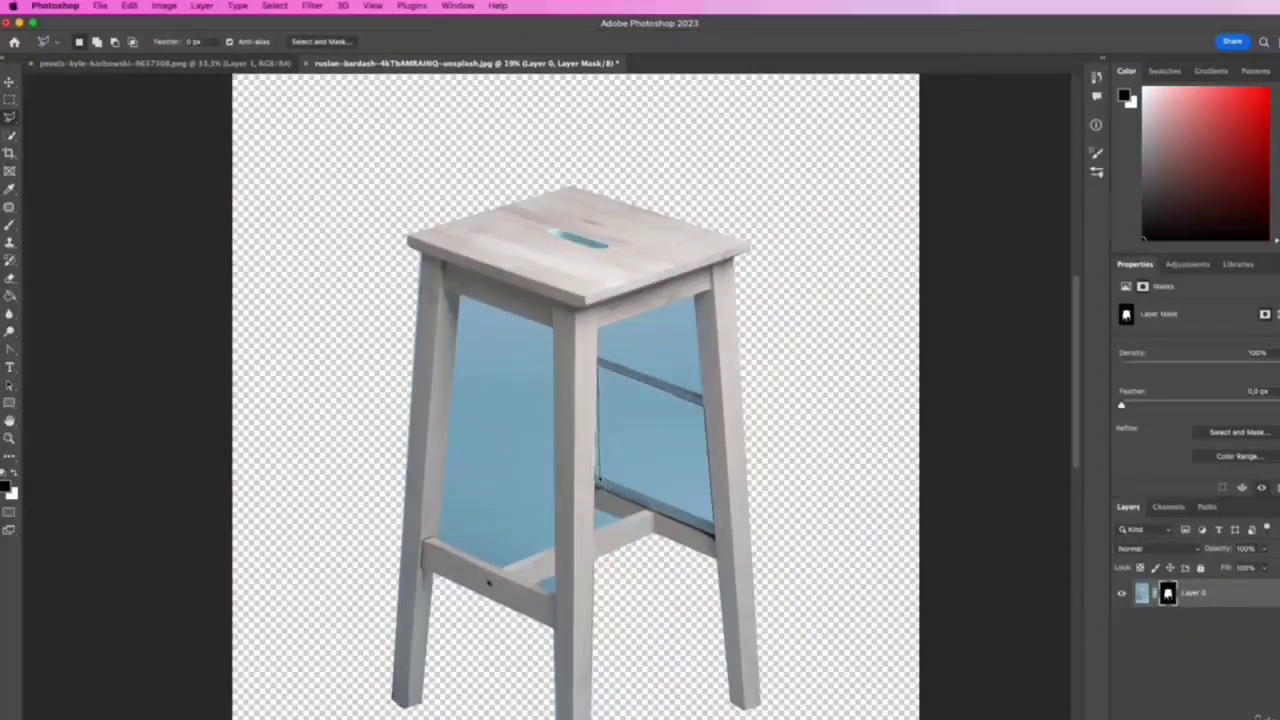
left_click(717, 530)
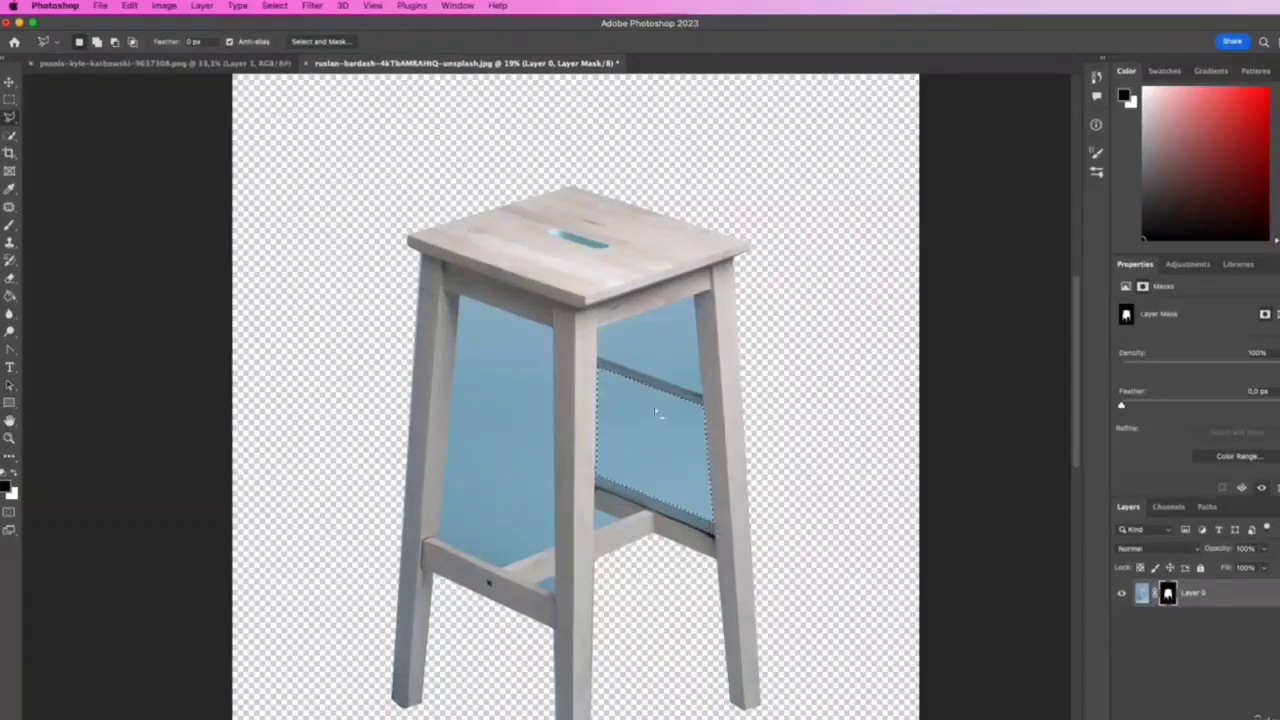
left_click(1143, 595)
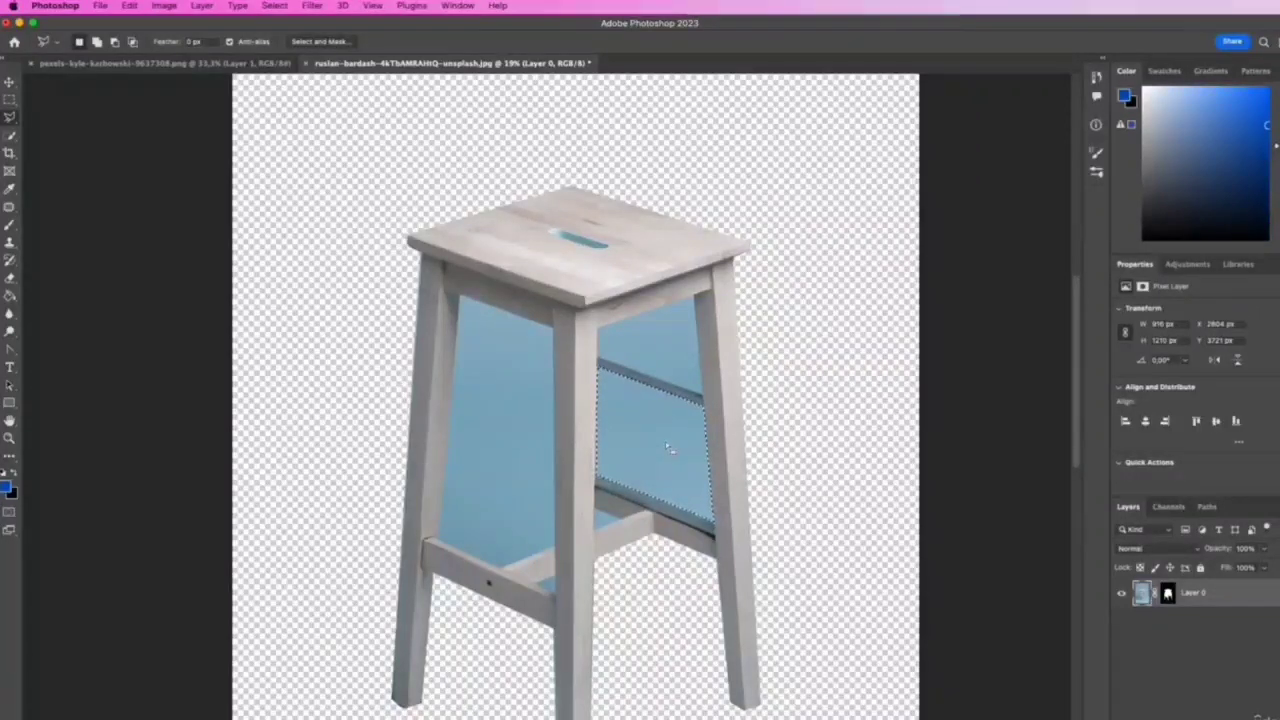
key("Delete")
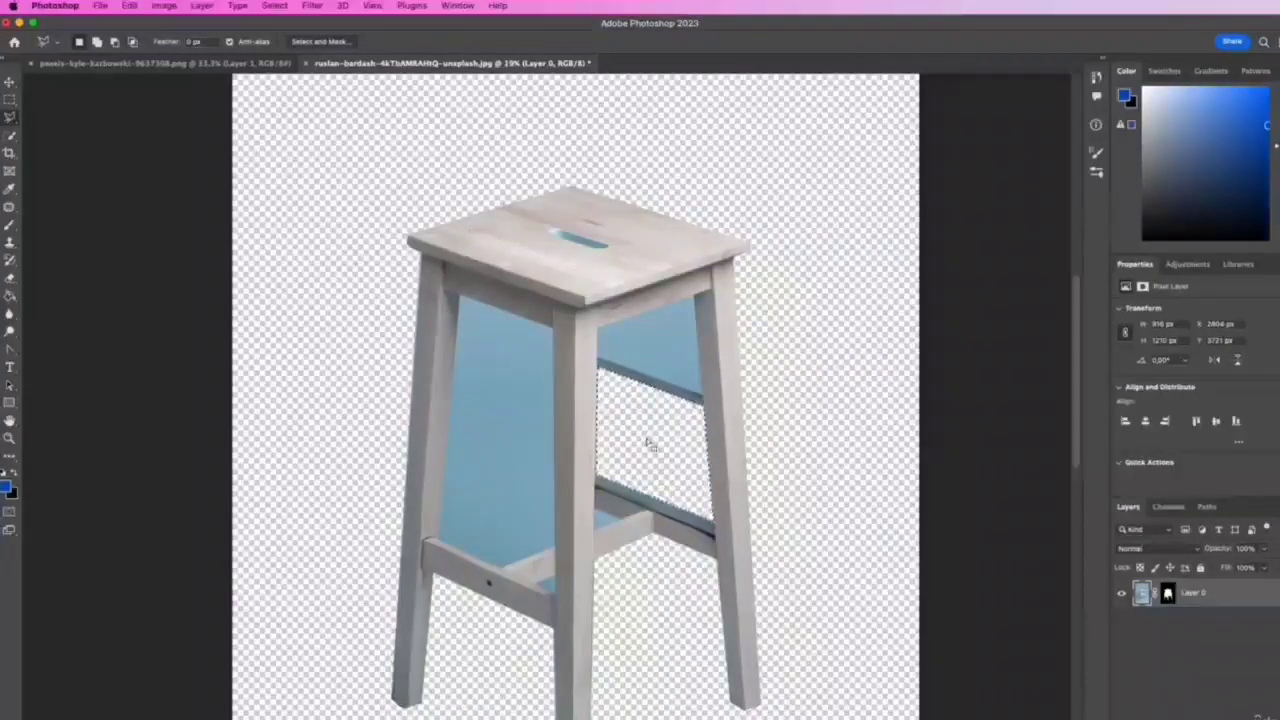
key("super+d")
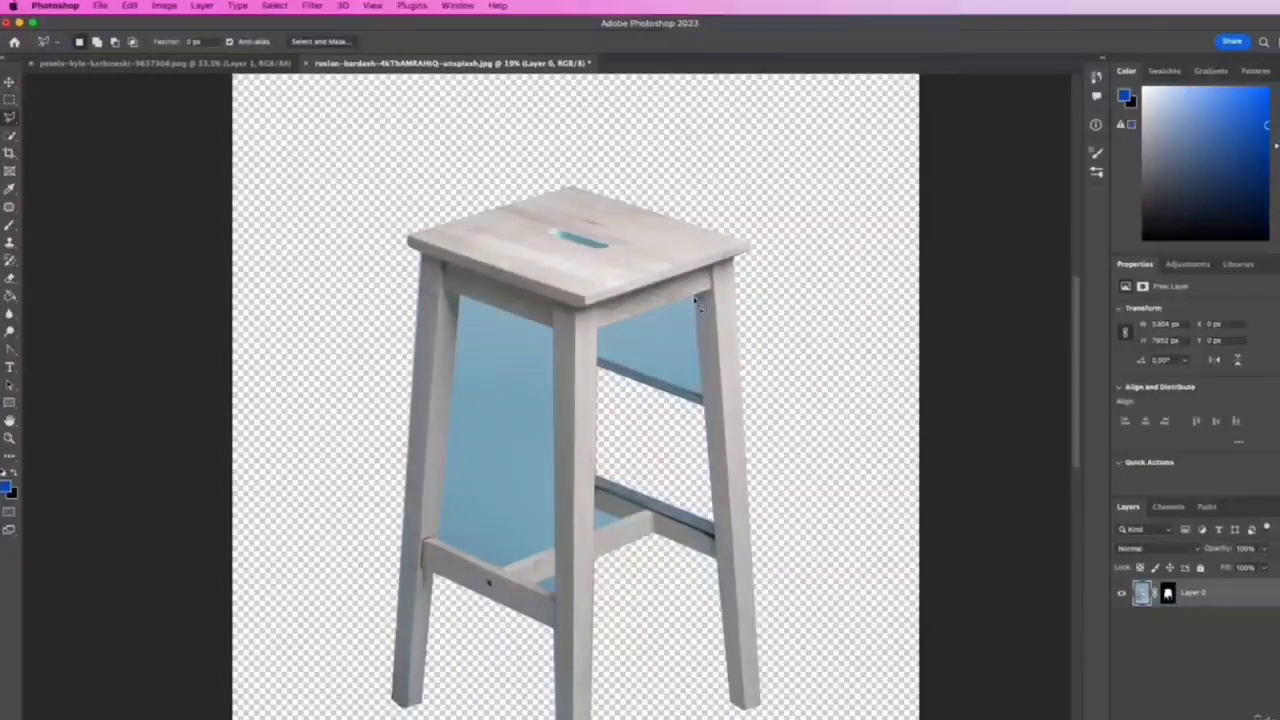
- Outline the opening between the seat and the upper rear crossbar, delete the blue inside it, and deselect
left_click(598, 329)
left_click(598, 357)
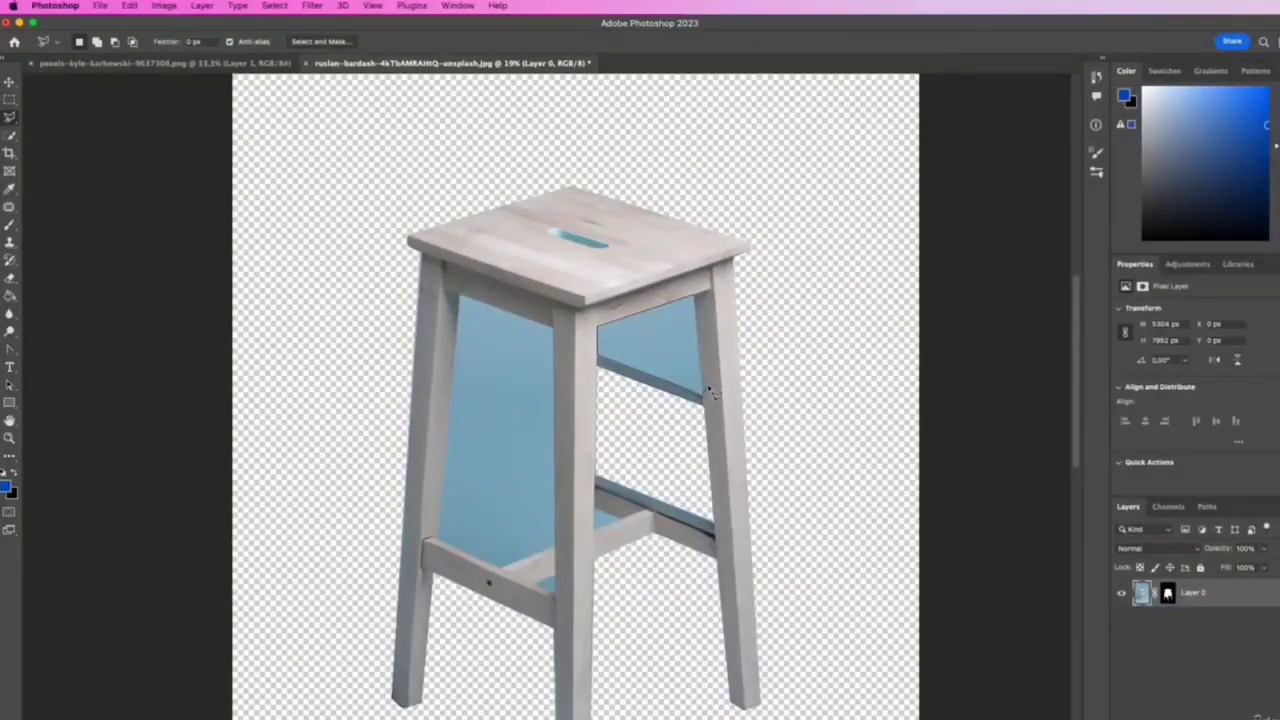
left_click(695, 296)
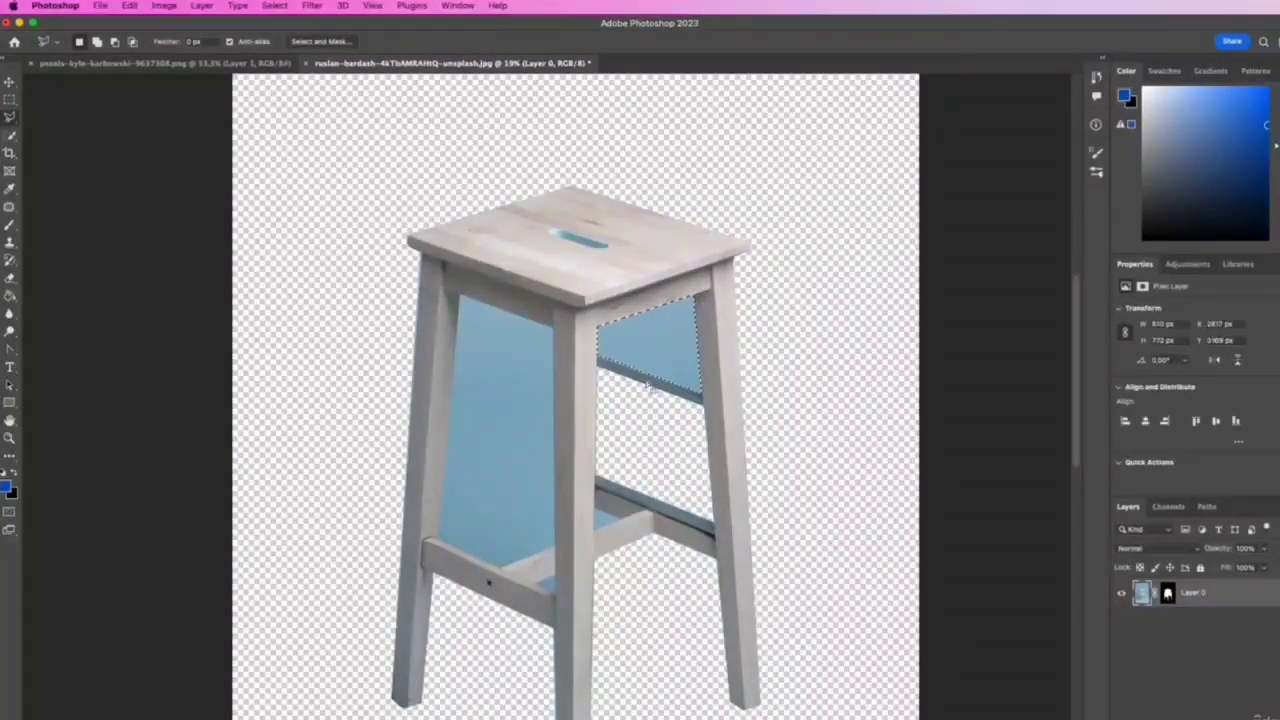
key("Delete")
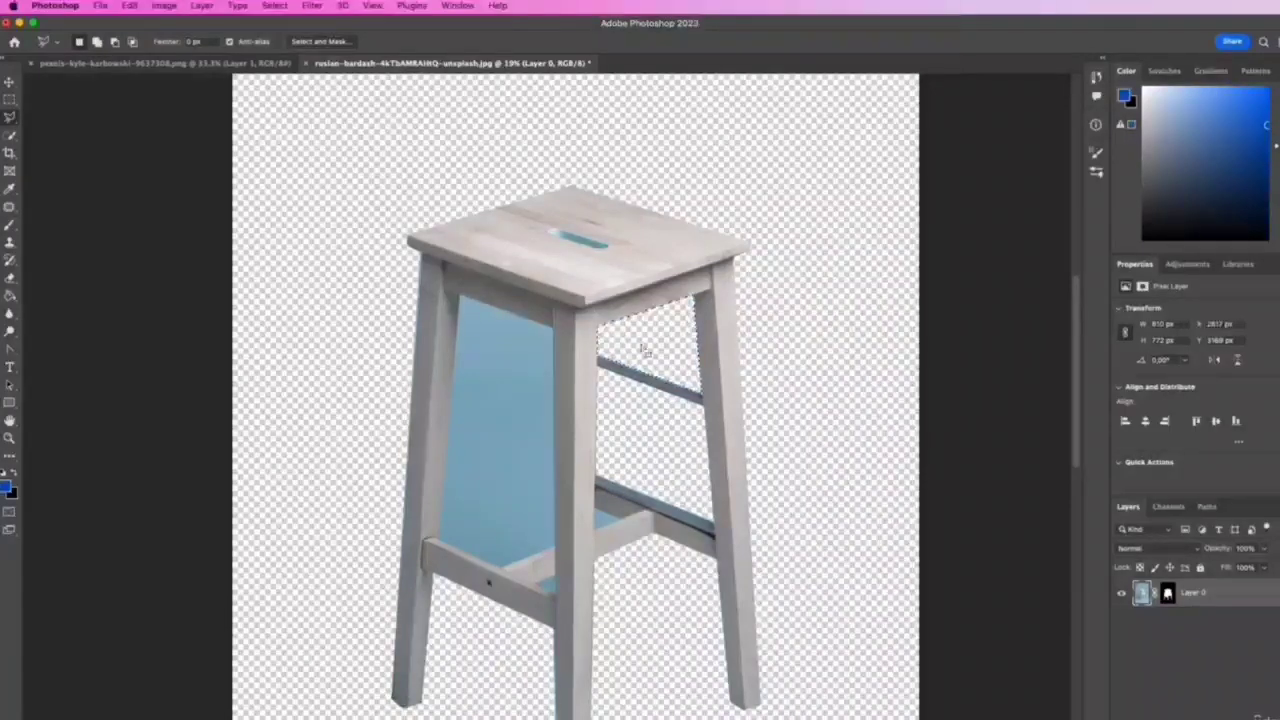
key("ctrl+d")
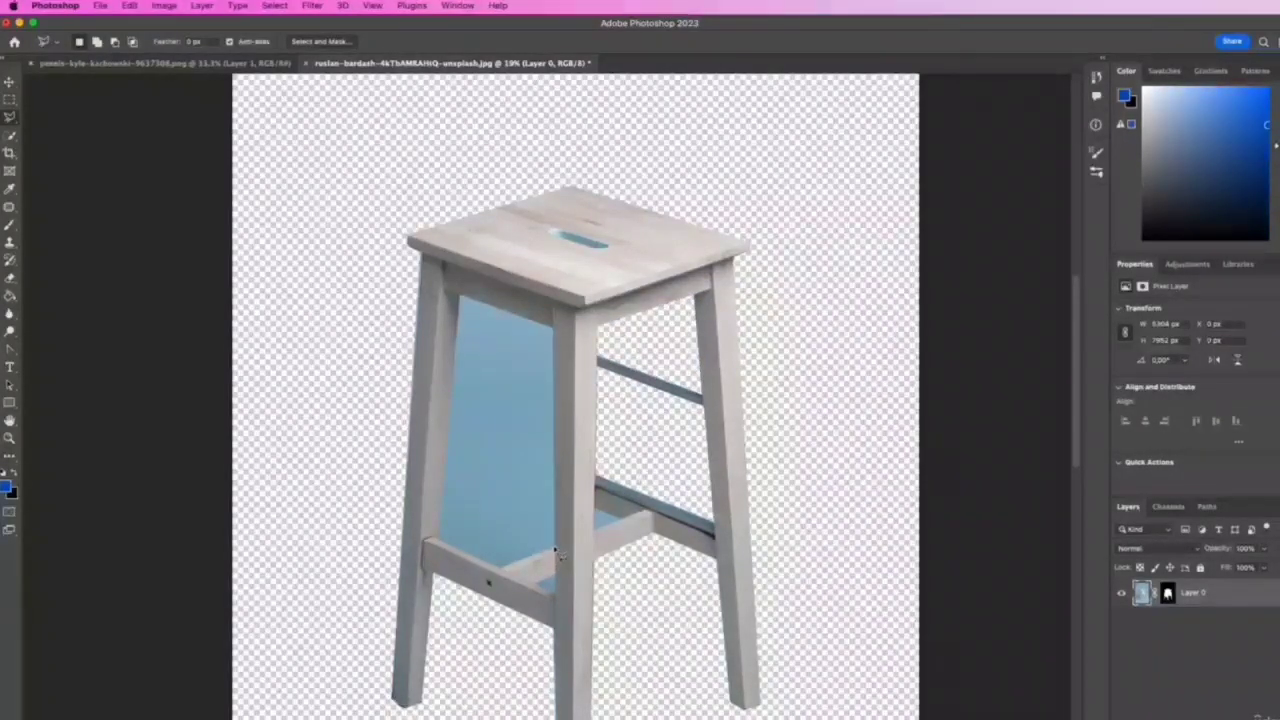
- Outline the large opening between the stool's left and front legs down to the crossbars, and delete its blue background
left_click(553, 327)
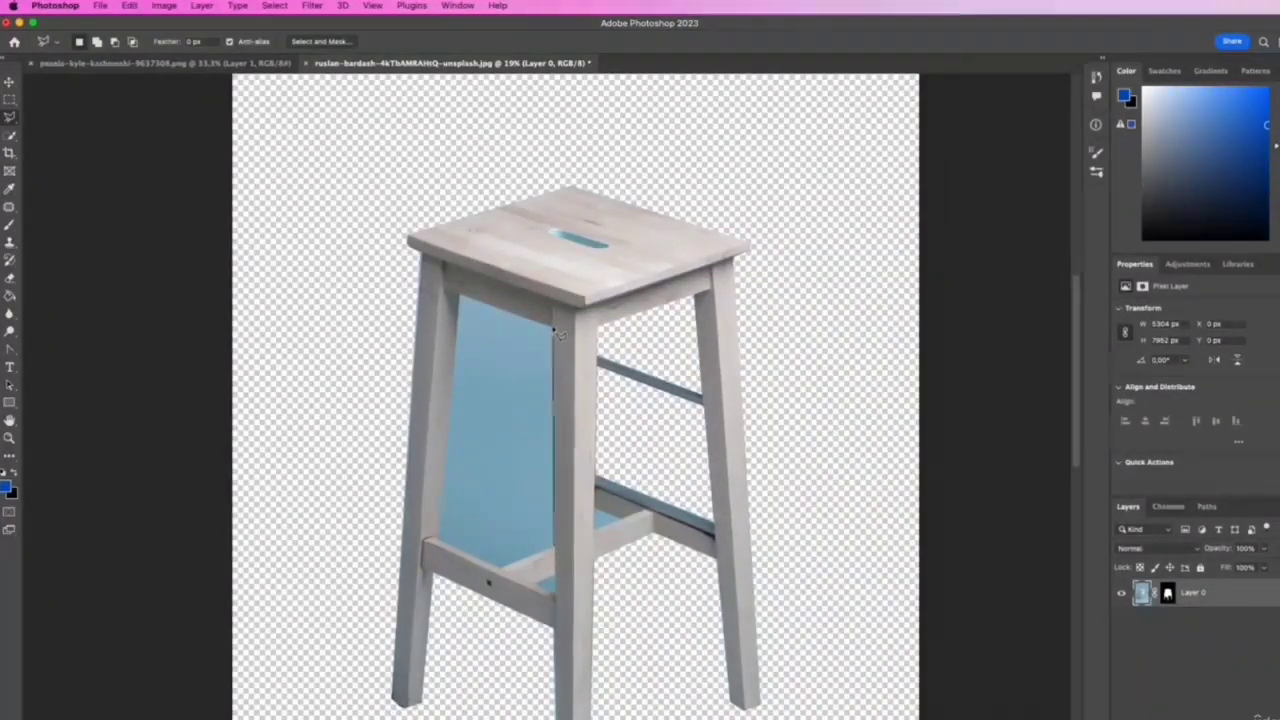
left_click(459, 298)
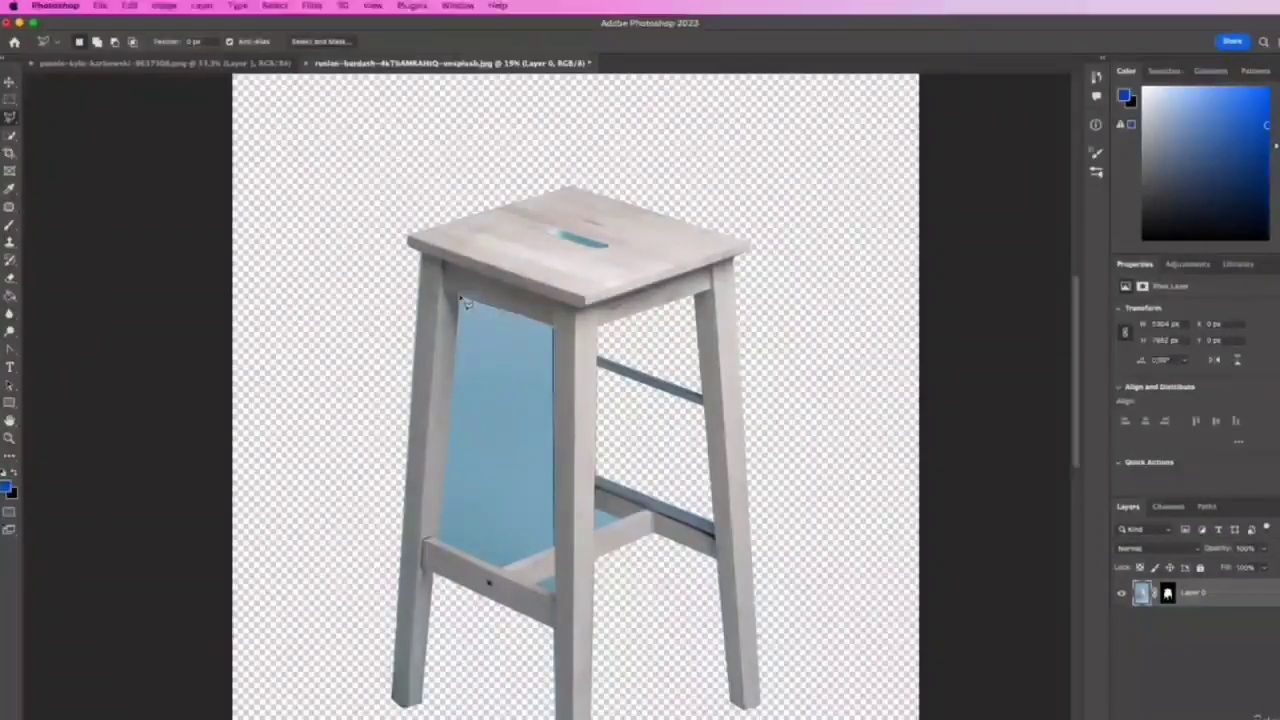
left_click(441, 540)
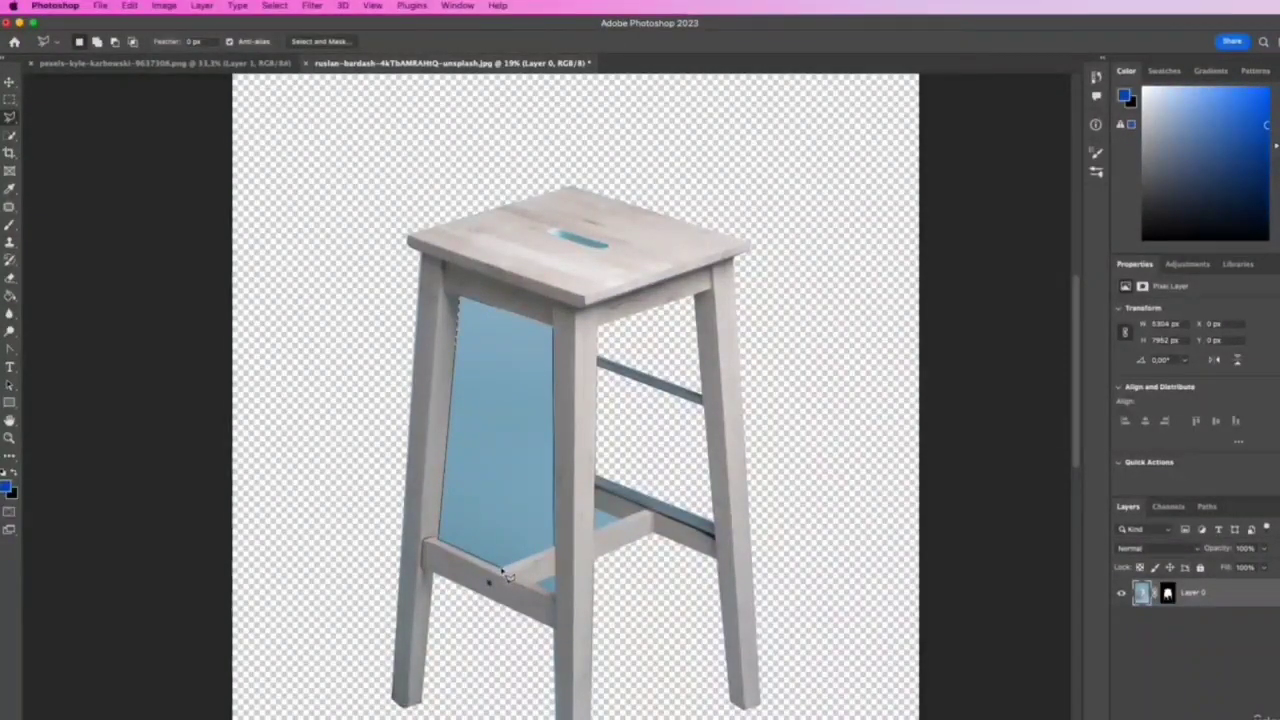
left_click(506, 570)
double_click(554, 548)
key("Delete")
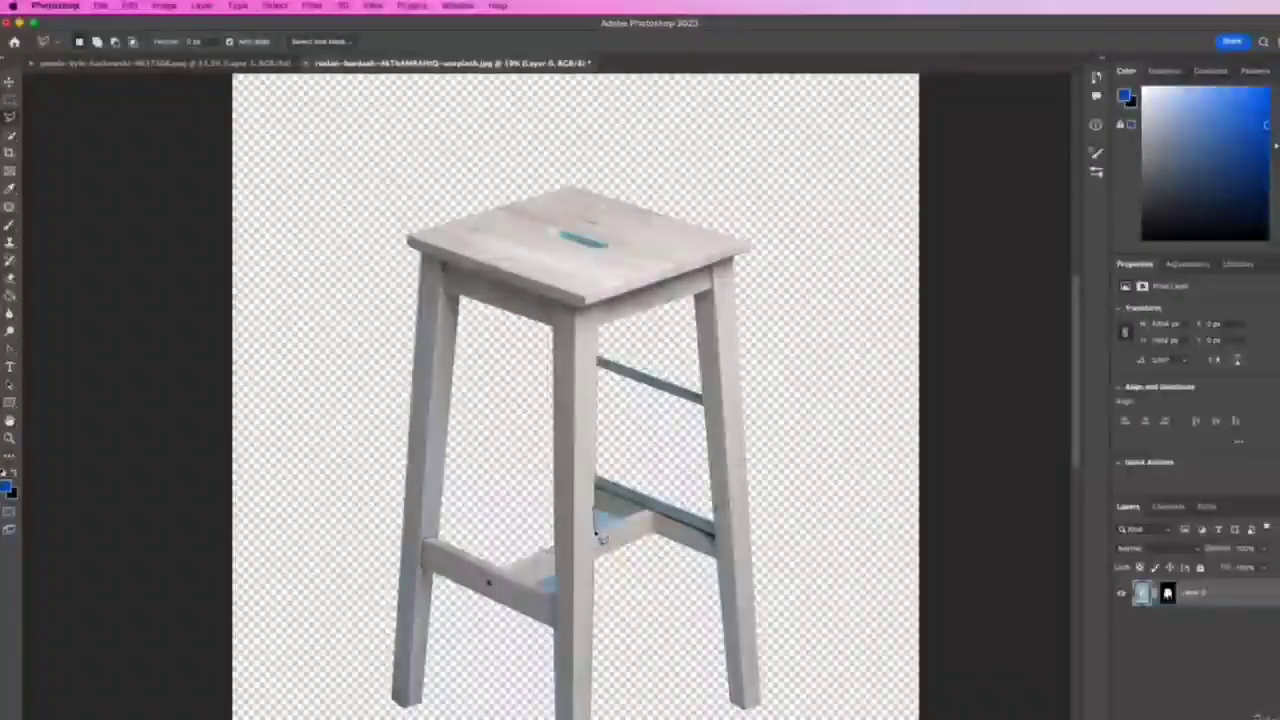
- Select the small blue triangle between the front leg and the lower crossbars, delete it, and deselect
left_click(622, 520)
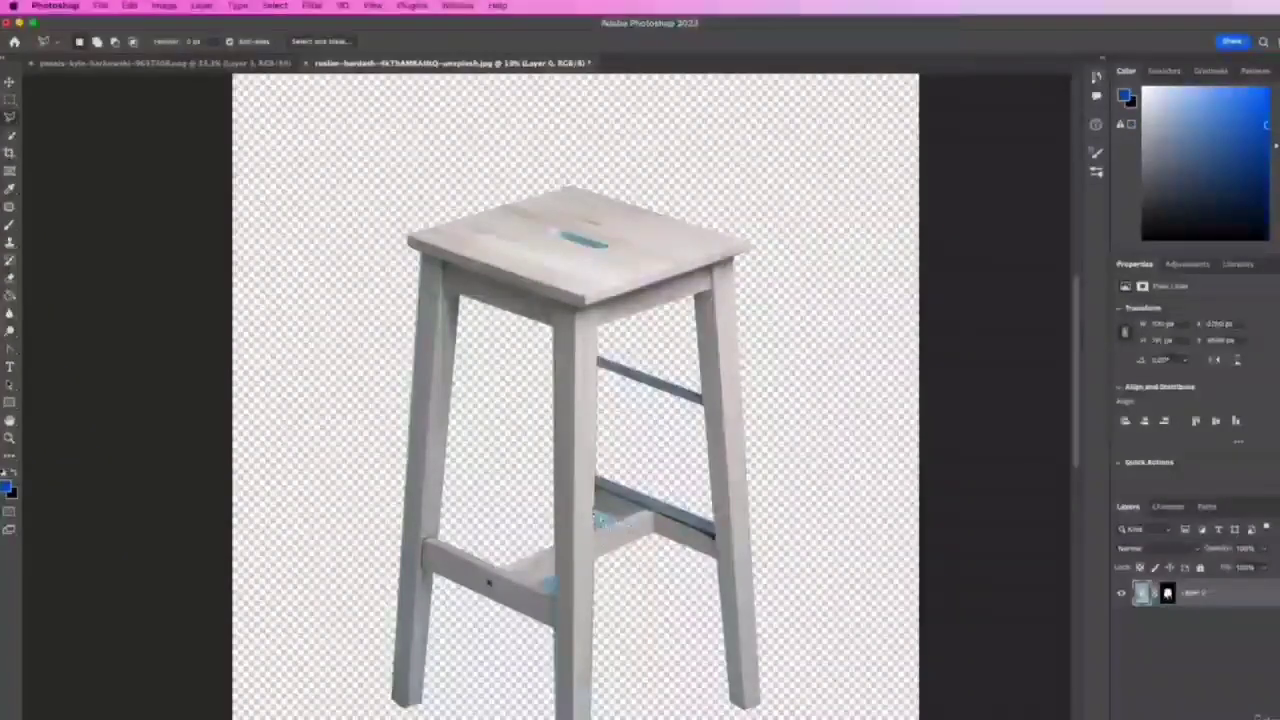
key("Delete")
key("super+d")
- Select the blue remnant where the left crossbar meets the front leg with the Polygonal Lasso, delete it, and deselect
left_click(9, 438)
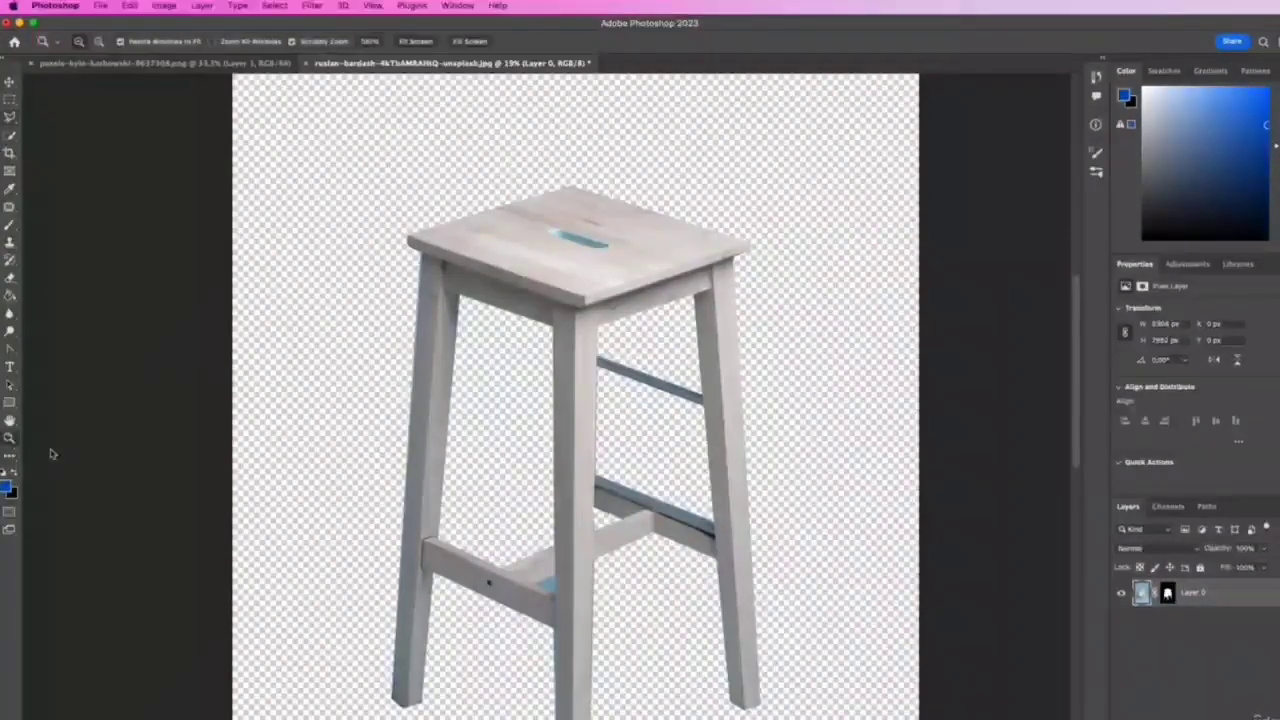
left_click_drag(597, 597, 652, 542)
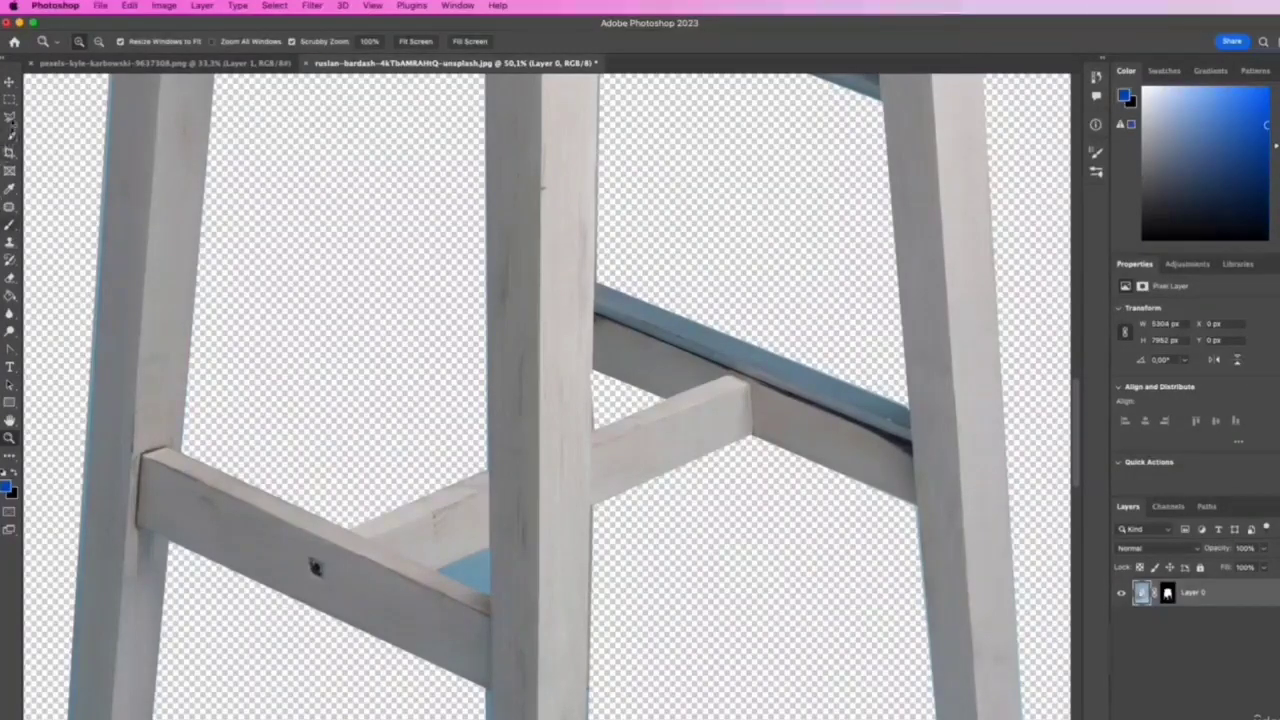
key("l")
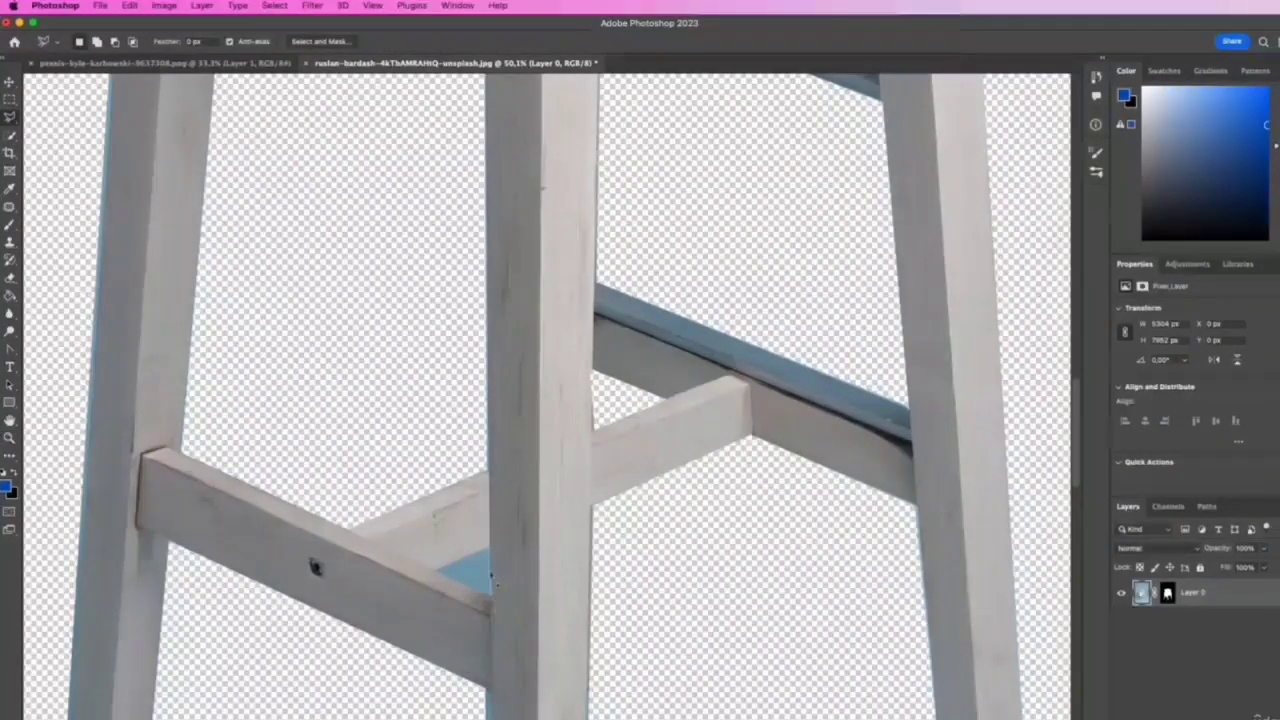
mouse_move(495, 553)
left_mouse_down()
mouse_move(440, 572)
mouse_move(445, 588)
mouse_move(498, 605)
left_mouse_up()
left_click(492, 600)
key("Delete")
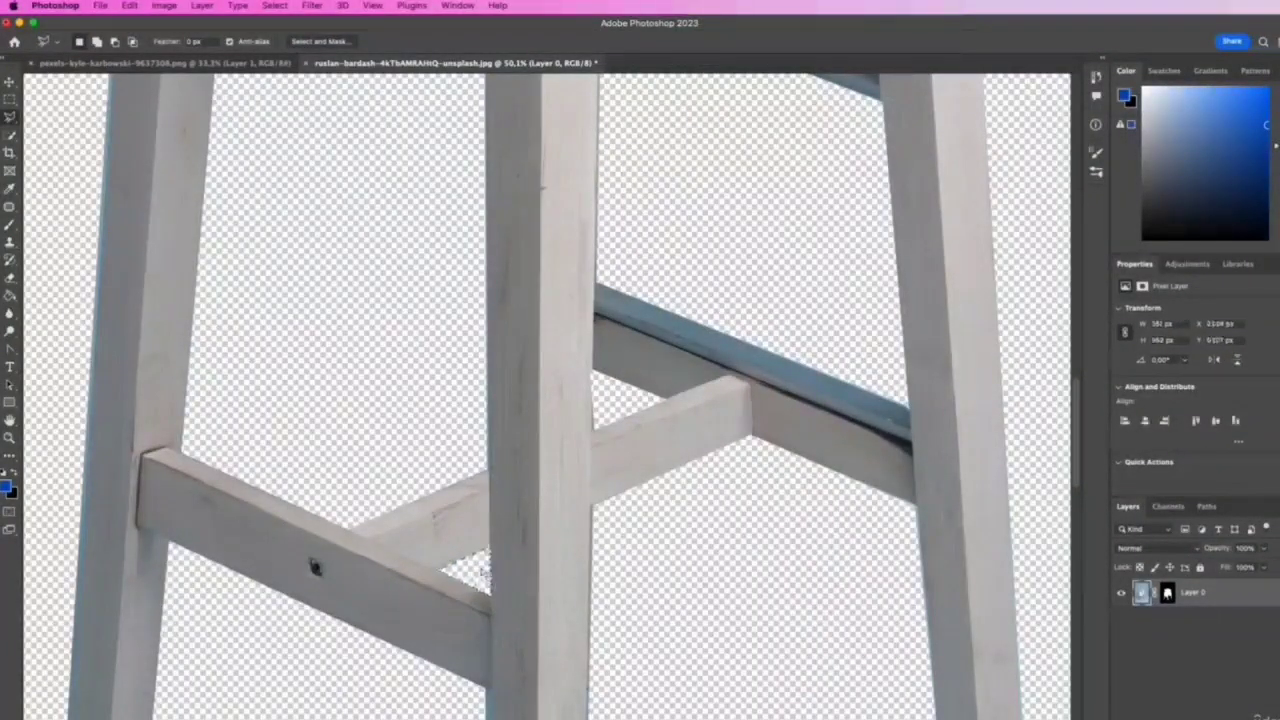
key("super+d")
left_click(9, 438)
left_click_drag(677, 504, 600, 480)
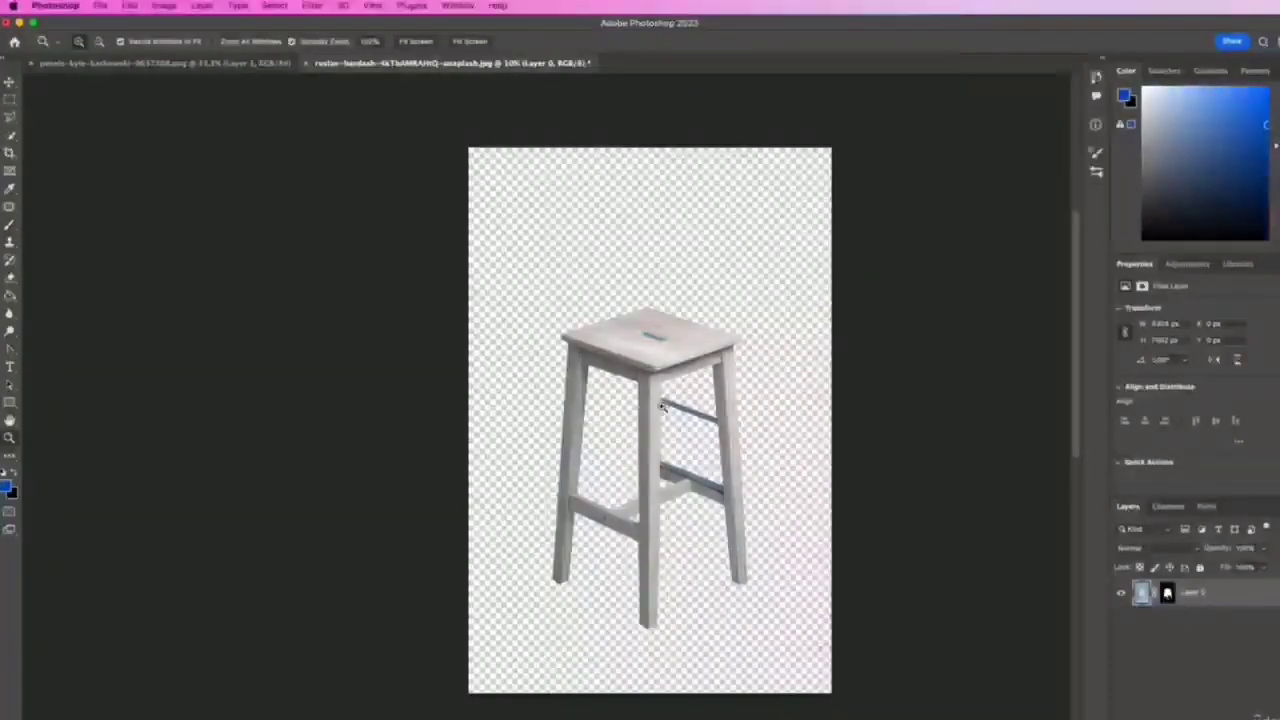
- In the falling man's photo, start a Polygonal Lasso outline at the cap's brim and trace along the cap and upper back
key("l")
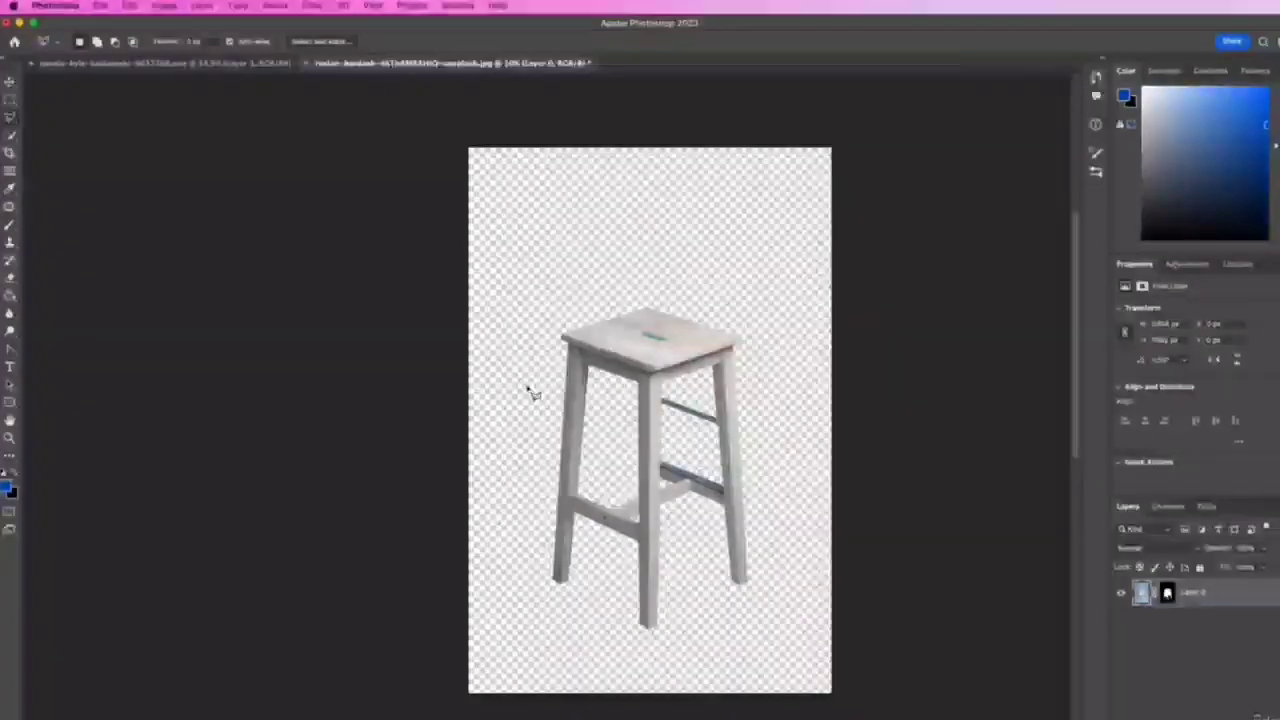
left_click(160, 63)
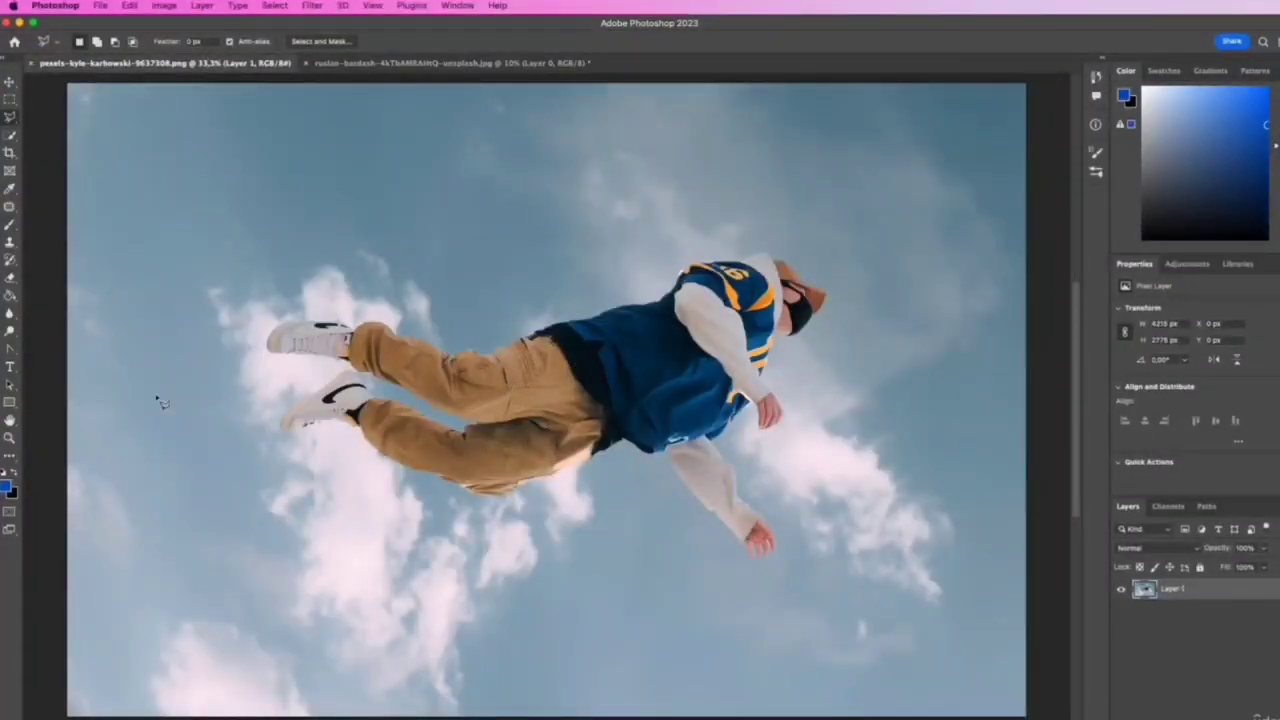
left_click(9, 437)
left_click_drag(797, 266, 874, 291)
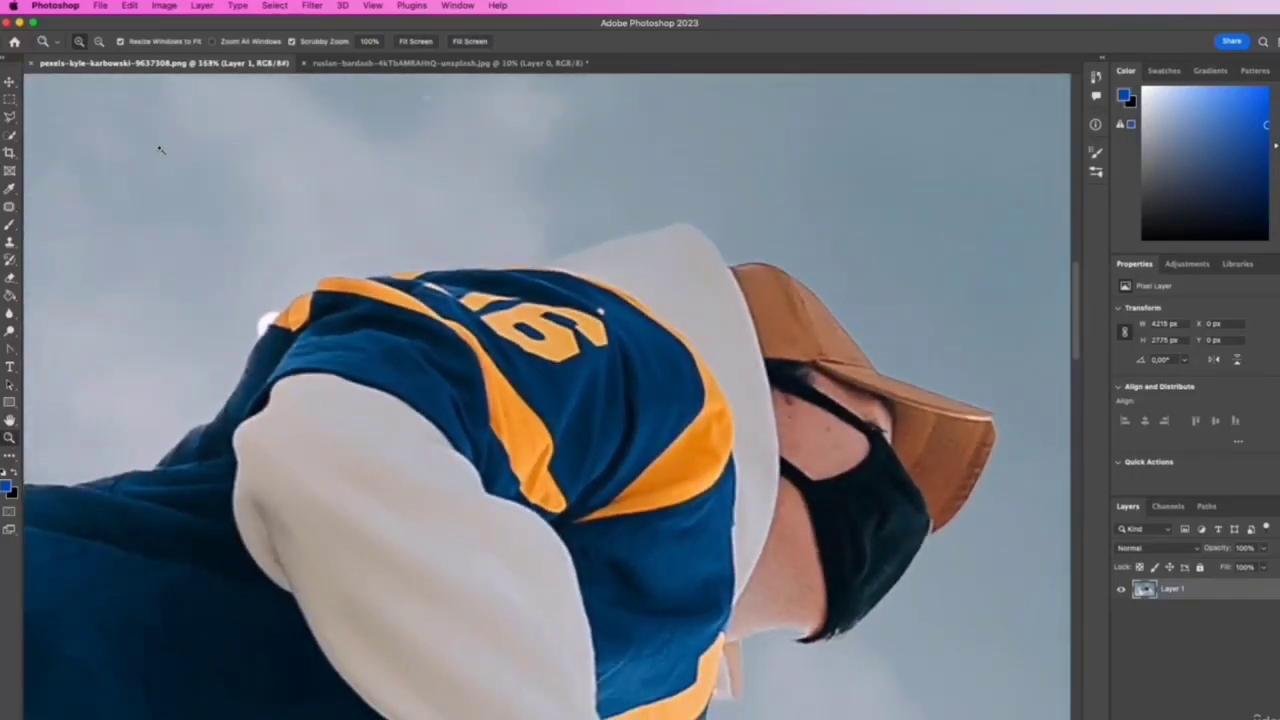
left_click(9, 119)
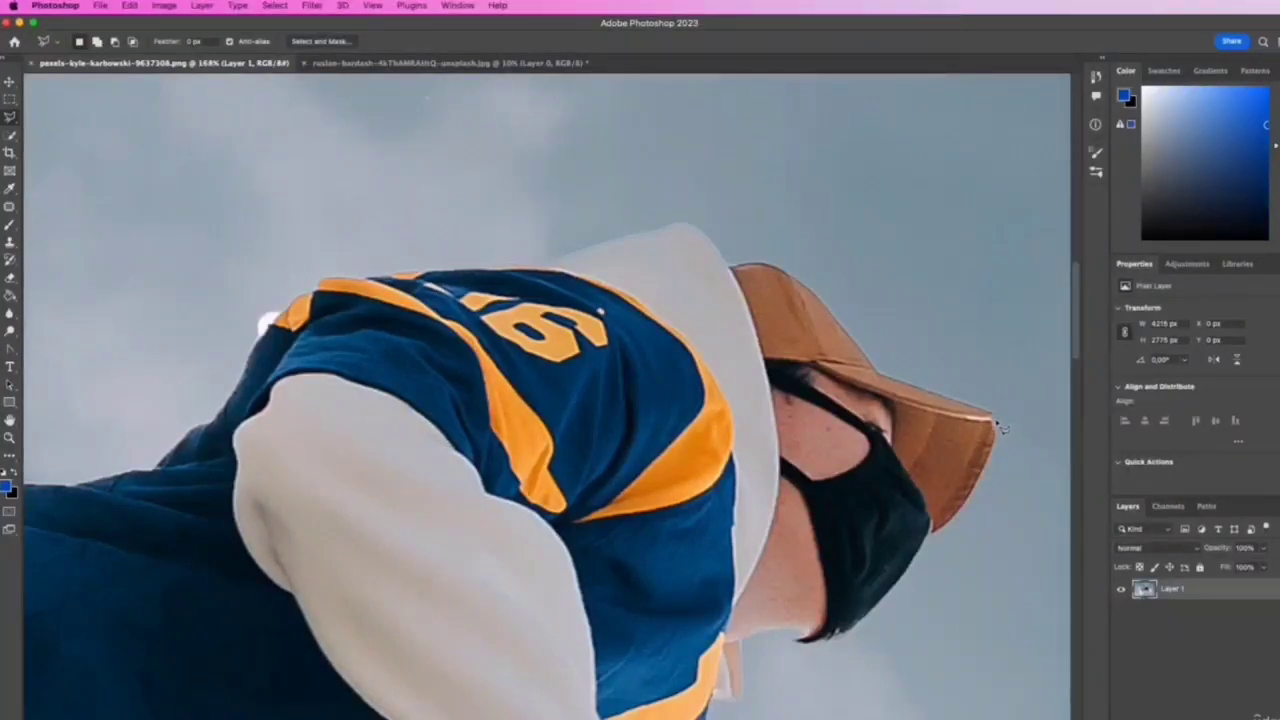
left_click_drag(972, 409, 884, 378)
mouse_move(842, 328)
left_mouse_down()
mouse_move(772, 268)
mouse_move(628, 232)
mouse_move(318, 284)
mouse_move(28, 450)
mouse_move(715, 470)
mouse_move(470, 515)
mouse_move(283, 575)
left_mouse_up()
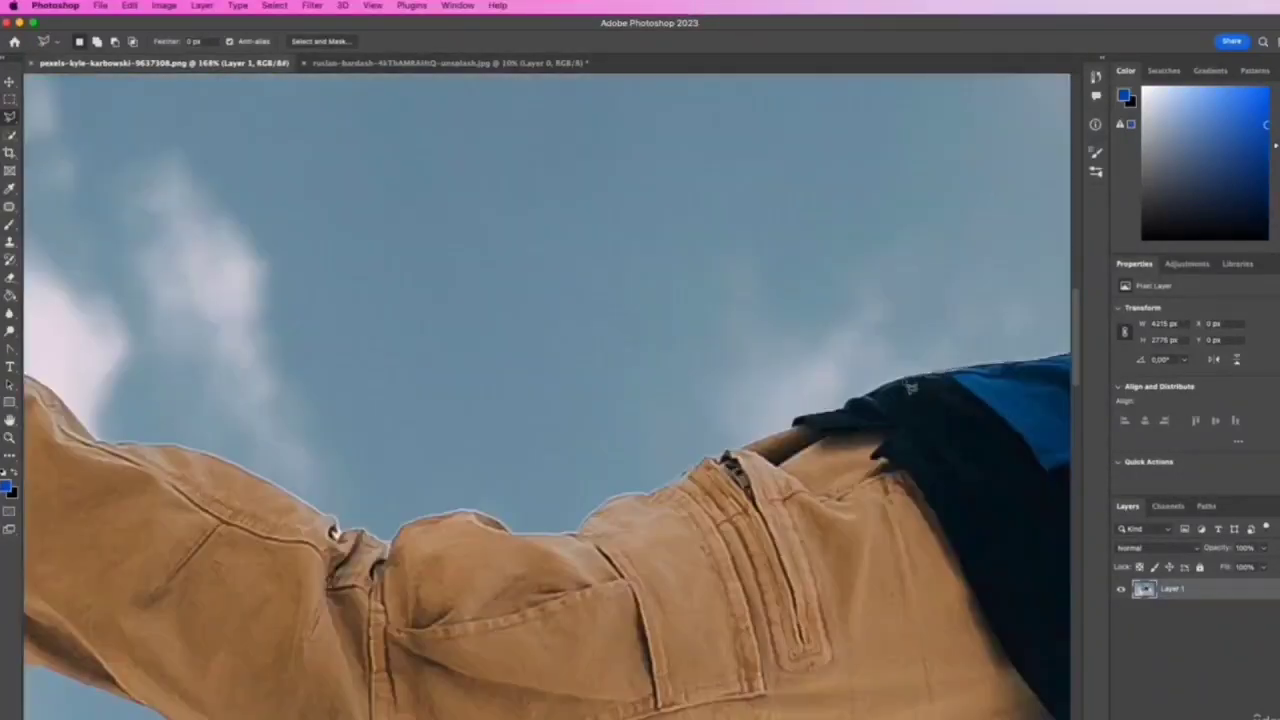
- Continue the outline along the upper trouser leg, around the upper shoe and back beneath that leg to where the legs meet
mouse_move(885, 388)
left_mouse_down()
mouse_move(609, 503)
mouse_move(548, 541)
mouse_move(474, 514)
mouse_move(401, 528)
mouse_move(322, 512)
left_mouse_up()
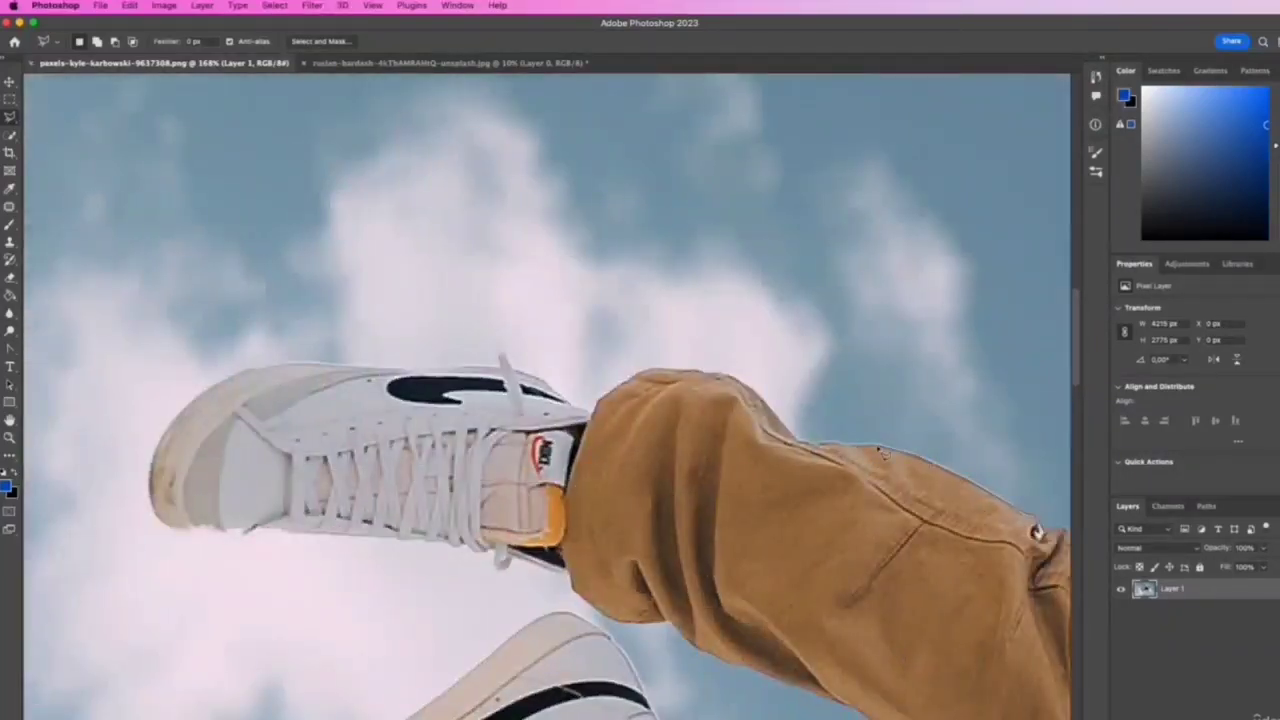
left_click_drag(880, 450, 646, 372)
mouse_move(578, 410)
left_mouse_down()
mouse_move(502, 352)
mouse_move(256, 368)
mouse_move(156, 455)
mouse_move(158, 510)
mouse_move(485, 562)
mouse_move(610, 628)
mouse_move(705, 655)
mouse_move(818, 346)
mouse_move(965, 432)
mouse_move(261, 445)
left_mouse_up()
left_click(980, 443)
left_click(345, 485)
left_click(408, 510)
left_click(481, 531)
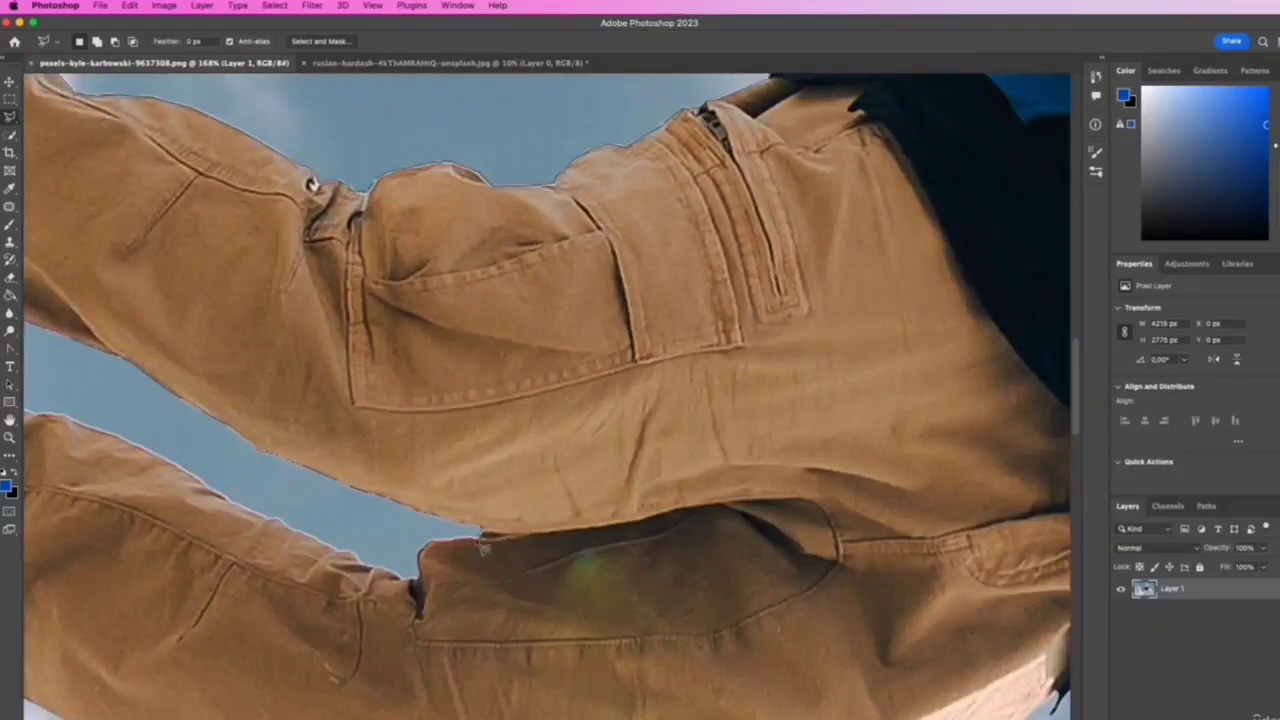
- Trace the outline around the fold between the legs and along the upper edge of the lower leg's knee
left_click(453, 541)
left_click(424, 549)
left_click(418, 580)
left_click(381, 570)
left_click(343, 550)
left_click(266, 518)
left_click(235, 506)
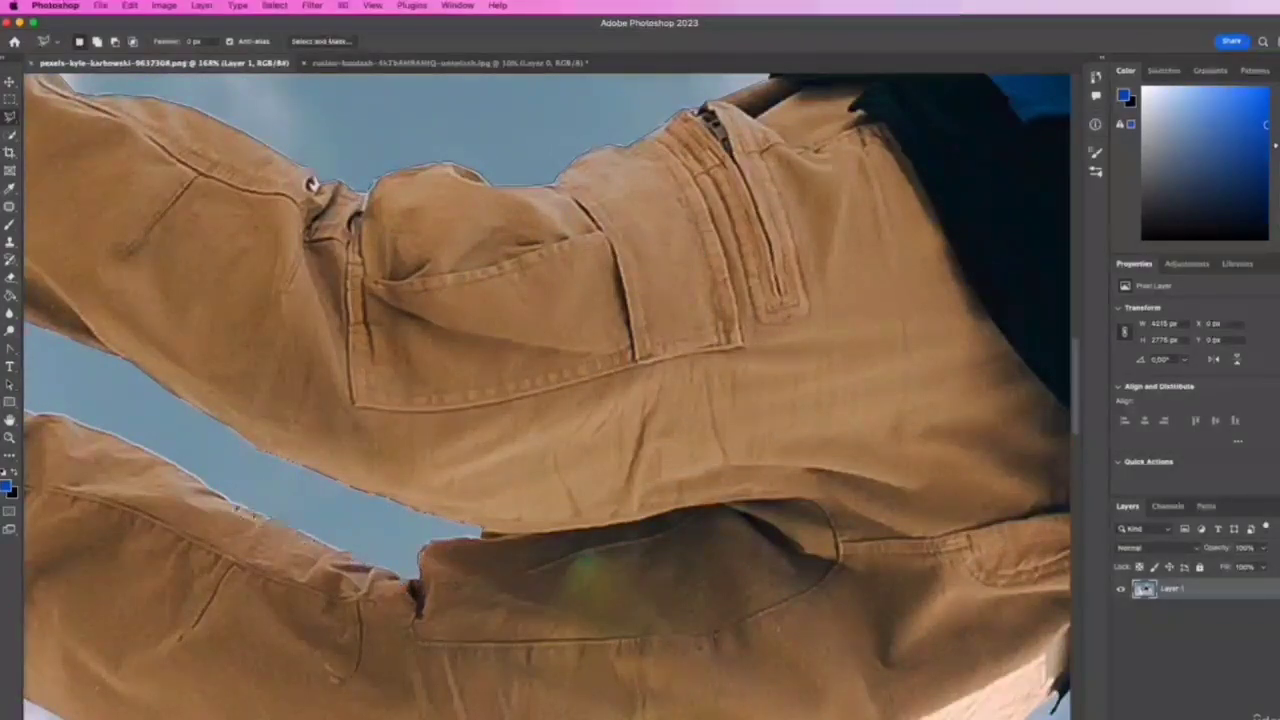
- Continue the outline along the lower leg's upper edge to the ankle and around the lower shoe's heel
left_click_drag(225, 500, 832, 501)
left_click(660, 415)
left_click(602, 405)
left_click(564, 400)
left_click(522, 328)
left_click(492, 285)
left_click(440, 265)
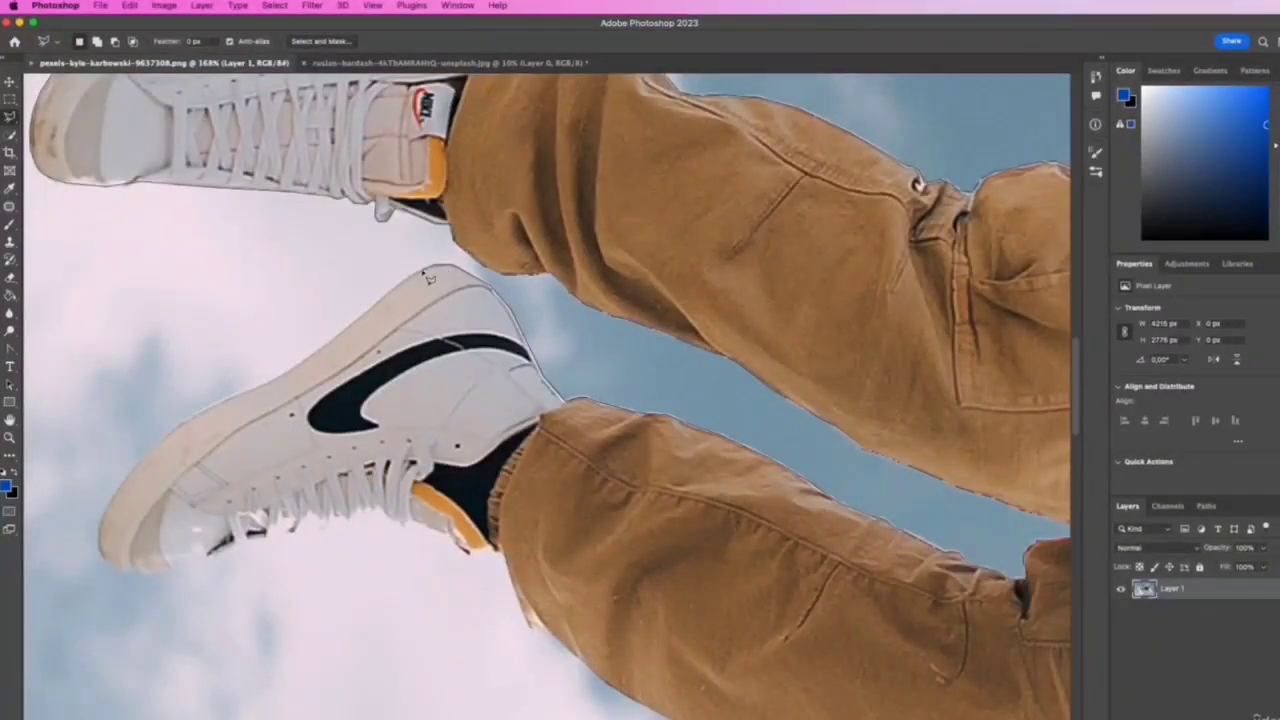
- Trace along the lower shoe's sole and around its toe
left_click(388, 295)
left_click(330, 346)
left_click(284, 376)
left_click(190, 420)
left_click(112, 505)
left_click(100, 548)
left_click(155, 576)
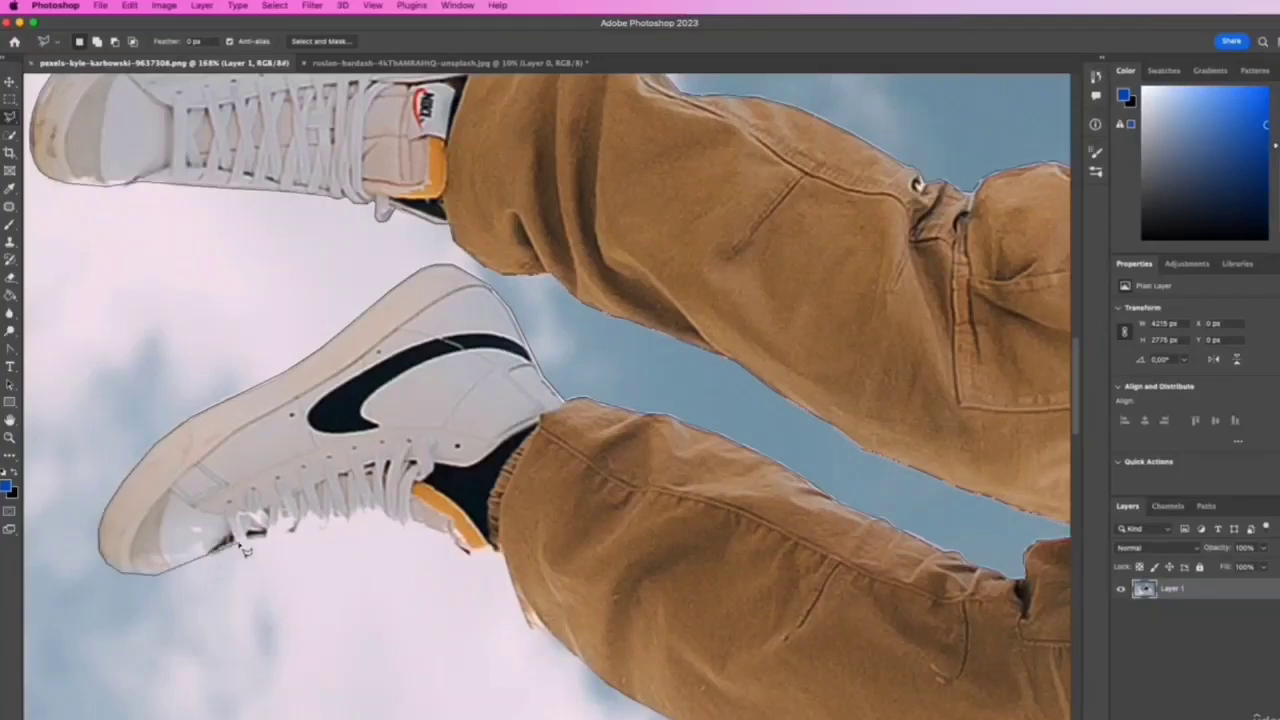
- Trace along the lower shoe's laces and tongue, past the ankle to the trouser hem
left_click(245, 548)
left_click(300, 522)
left_click(355, 515)
left_click(405, 524)
left_click(472, 553)
left_click(500, 550)
left_click(531, 627)
- Continue the outline along the underside of the lower leg and around the protruding cargo pocket
scroll(543, 630, "down", 5)
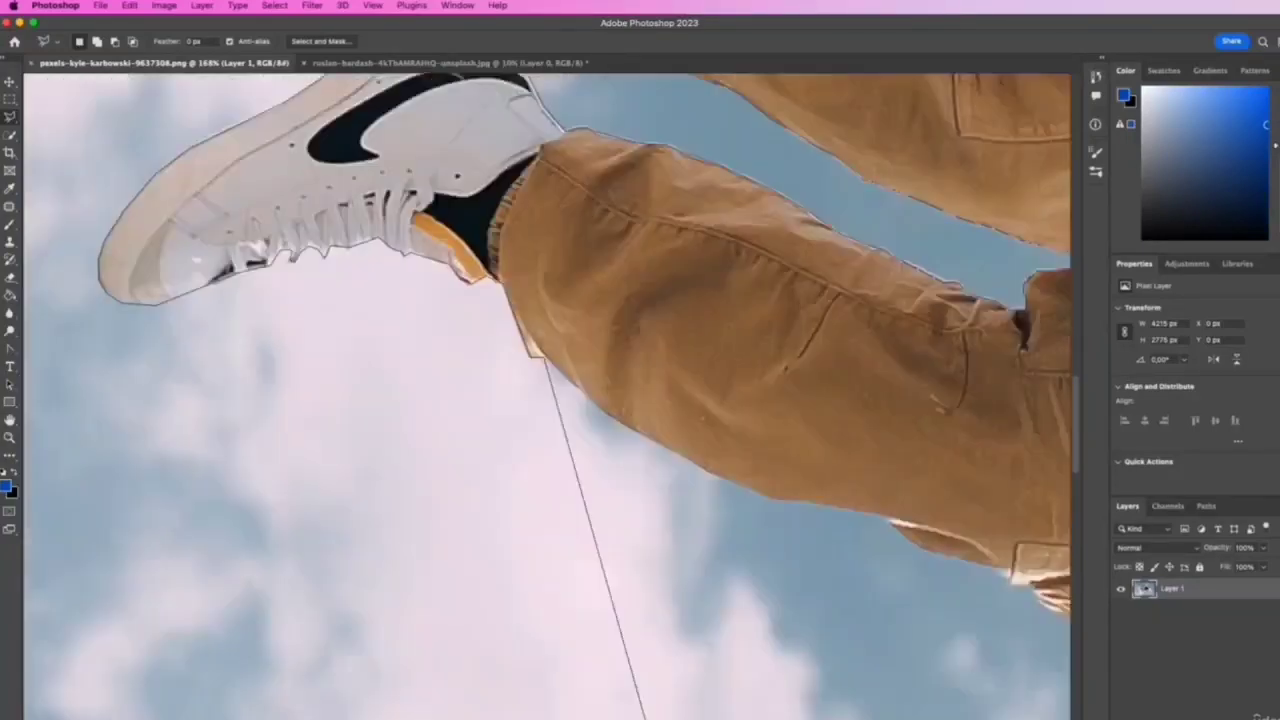
left_click(712, 432)
left_click(780, 460)
left_click(888, 477)
left_click(928, 512)
scroll(980, 528, "right", 10)
scroll(980, 528, "left", 5)
left_click(536, 581)
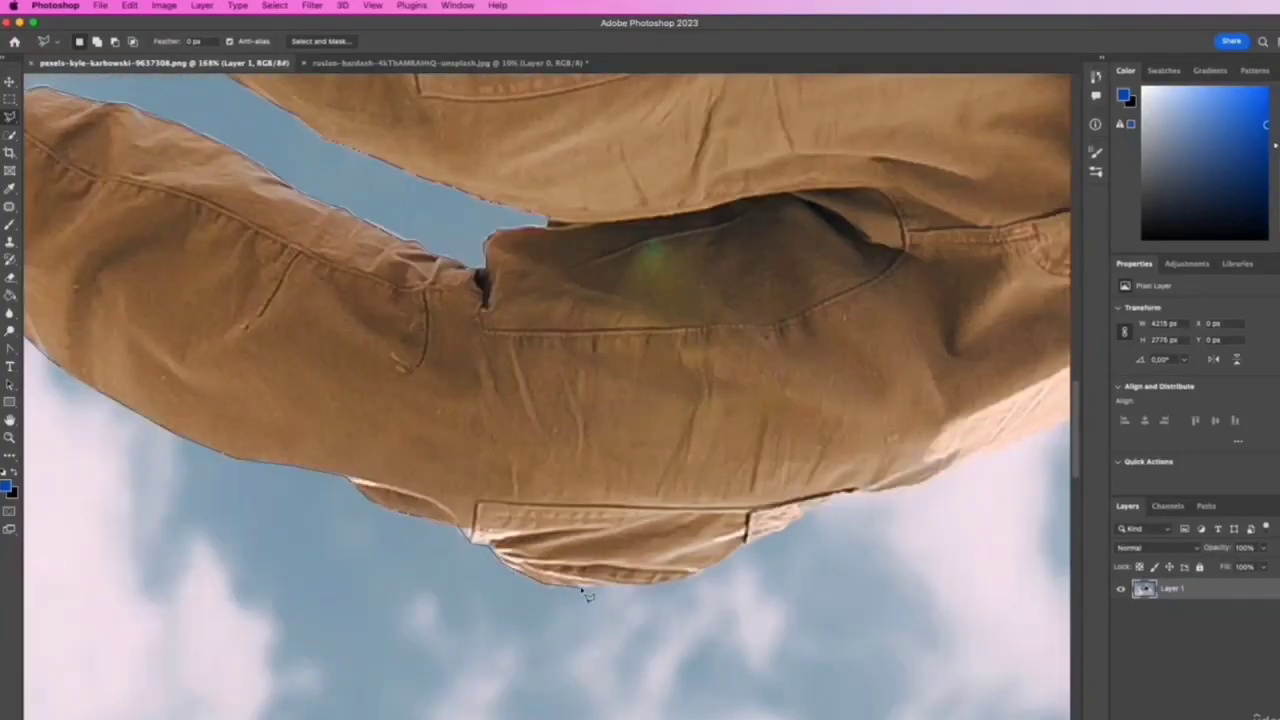
left_click(677, 581)
left_click(835, 495)
- Trace along the underside of the thigh and seat of the trousers to the dark hem of the jersey
scroll(966, 490, "right", 4)
left_click(594, 482)
left_click(743, 420)
left_click(793, 381)
left_click(789, 402)
left_click(820, 364)
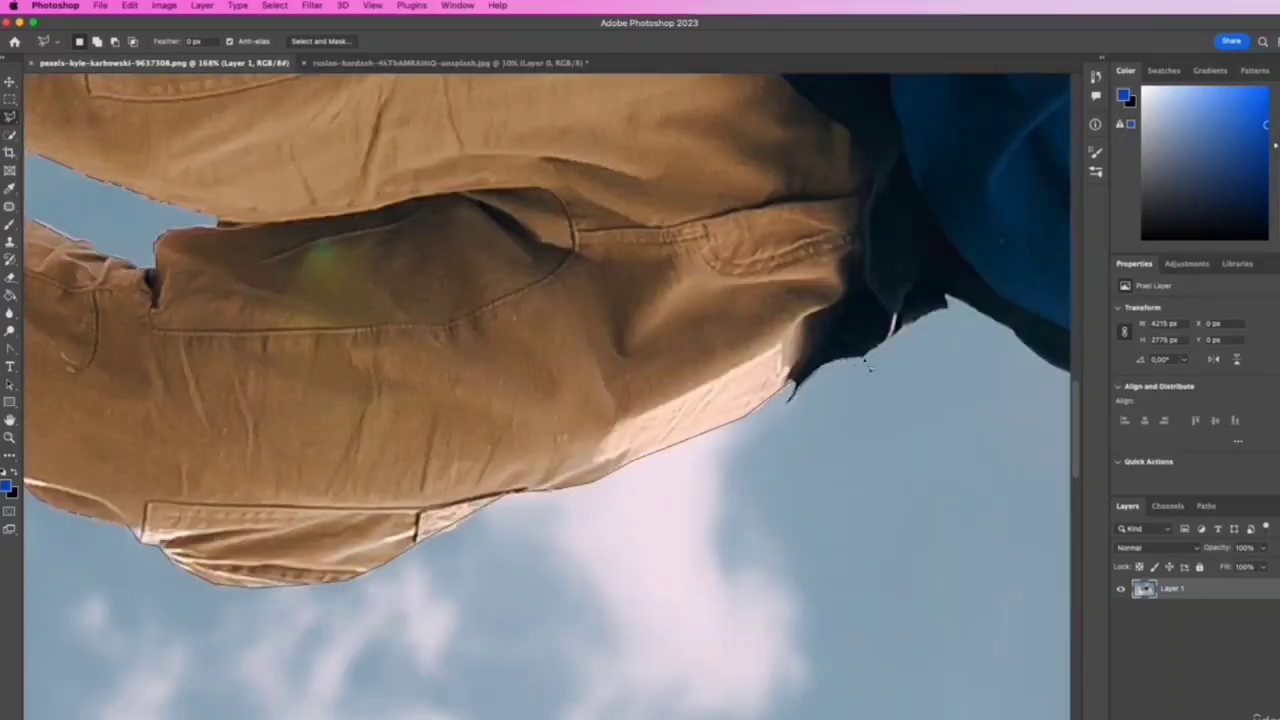
left_click(857, 357)
left_click(889, 339)
left_click(945, 297)
left_click(1011, 330)
- Continue the outline along the jersey's lower hem and down the hanging sleeve's outer edge towards the cuff
scroll(1011, 330, "right", 8)
left_click(543, 376)
left_click(608, 370)
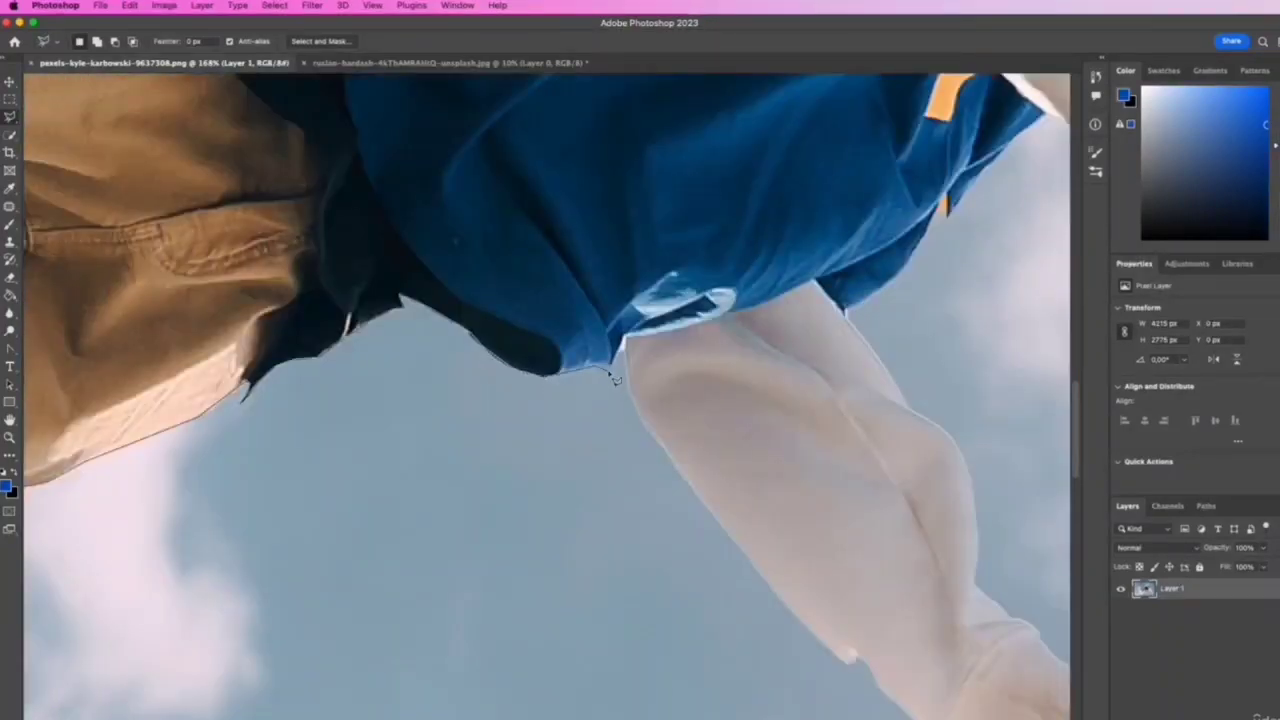
left_click(624, 348)
left_click(638, 412)
left_click(845, 662)
scroll(860, 680, "right", 6)
left_click(506, 533)
left_click(557, 582)
scroll(622, 652, "down", 5)
- Continue the outline from the hanging sleeve's cuff around the first two fingers of the lower hand
left_click(639, 511)
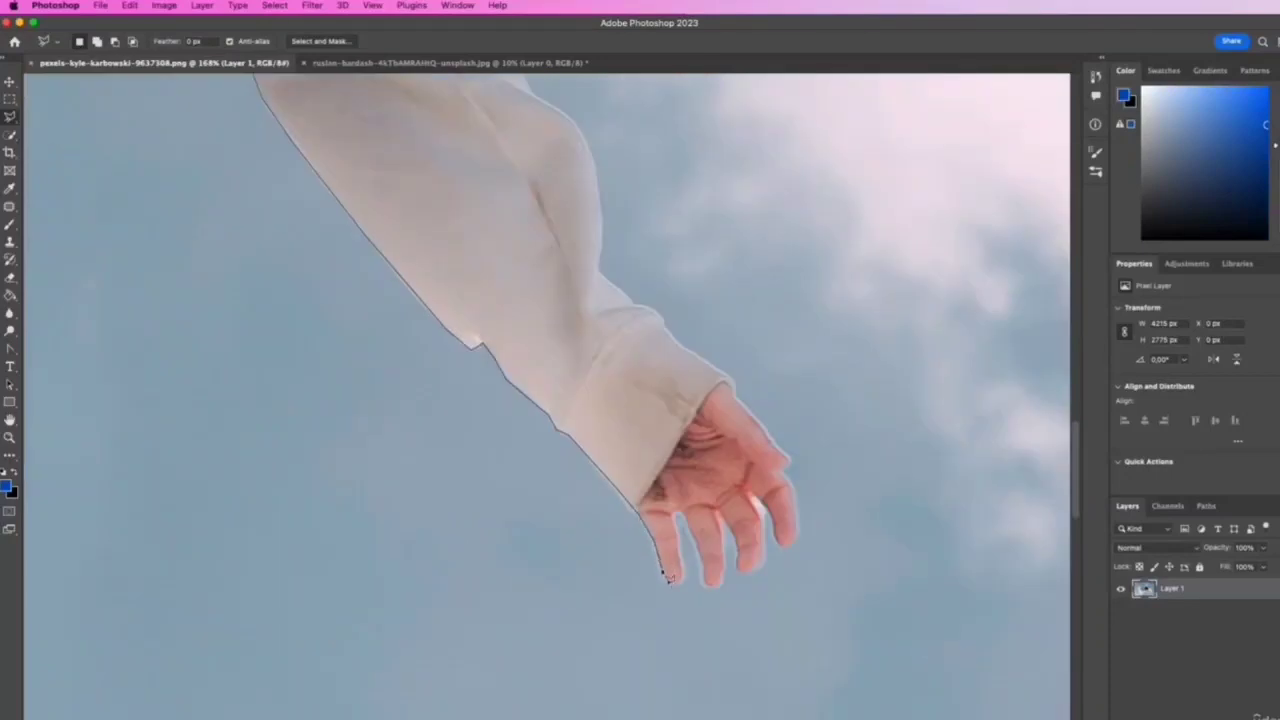
left_click(666, 579)
left_click(674, 584)
left_click(683, 578)
left_click(677, 516)
left_click(682, 515)
left_click(704, 583)
left_click(711, 587)
left_click(719, 584)
left_click(724, 567)
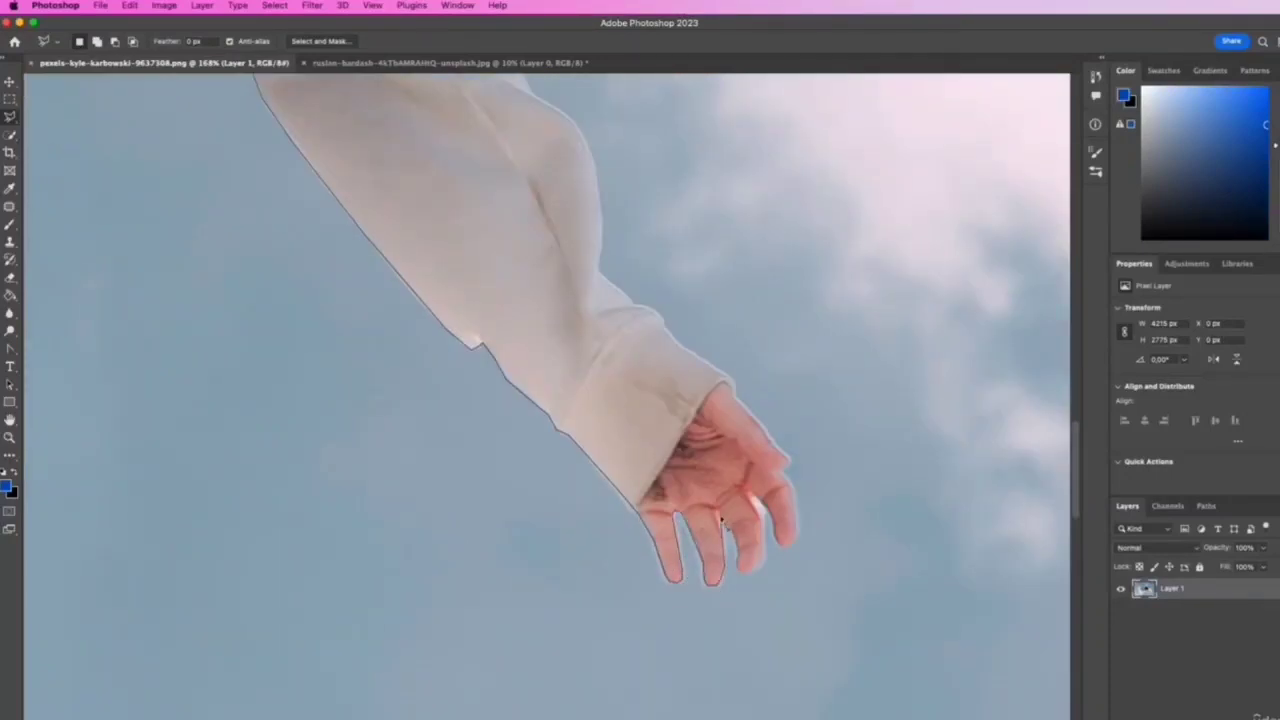
- Trace around the lower hand's remaining fingers and along the outer edge of the index finger
left_click(722, 517)
left_click(736, 566)
left_click(742, 572)
left_click(758, 499)
left_click(784, 552)
left_click(798, 540)
left_click(793, 480)
- Continue the outline from the lower hand's wrist back up the hanging sleeve's other edge towards the jersey
left_click(734, 381)
left_click(660, 316)
left_click(633, 304)
left_click(600, 274)
scroll(602, 300, "up", 10)
left_click(602, 572)
left_click(591, 491)
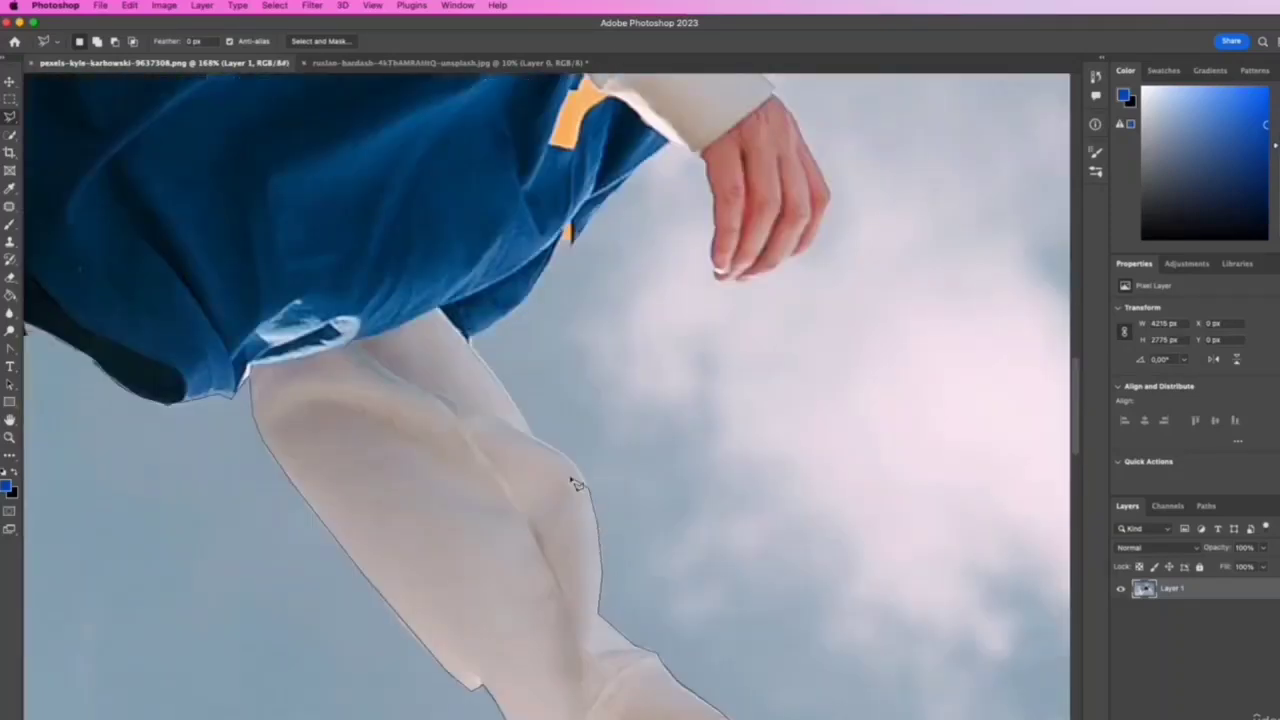
left_click(573, 462)
left_click(533, 435)
- Trace around the other hand's fingertips and wrist, up its sleeve and along the jersey's striped edge
scroll(705, 530, "up", 10)
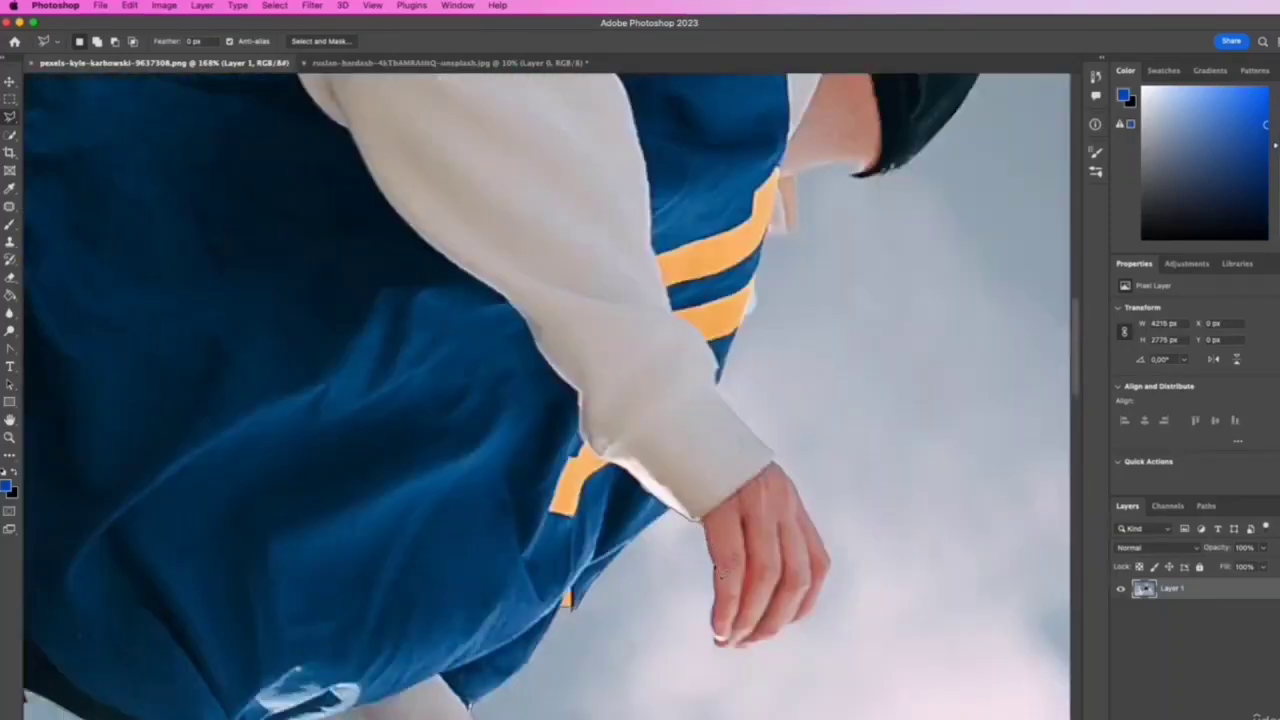
left_click(762, 641)
left_click(825, 591)
left_click(831, 562)
left_click(807, 510)
left_click(774, 465)
left_click(718, 383)
left_click(765, 233)
- Continue the outline around the hood's hanging corner, along the neck and the lower edge of the black face mask
scroll(768, 235, "up", 12)
scroll(920, 648, "down", 3)
left_click(784, 619)
left_click(797, 614)
left_click(798, 557)
left_click(832, 554)
left_click(862, 560)
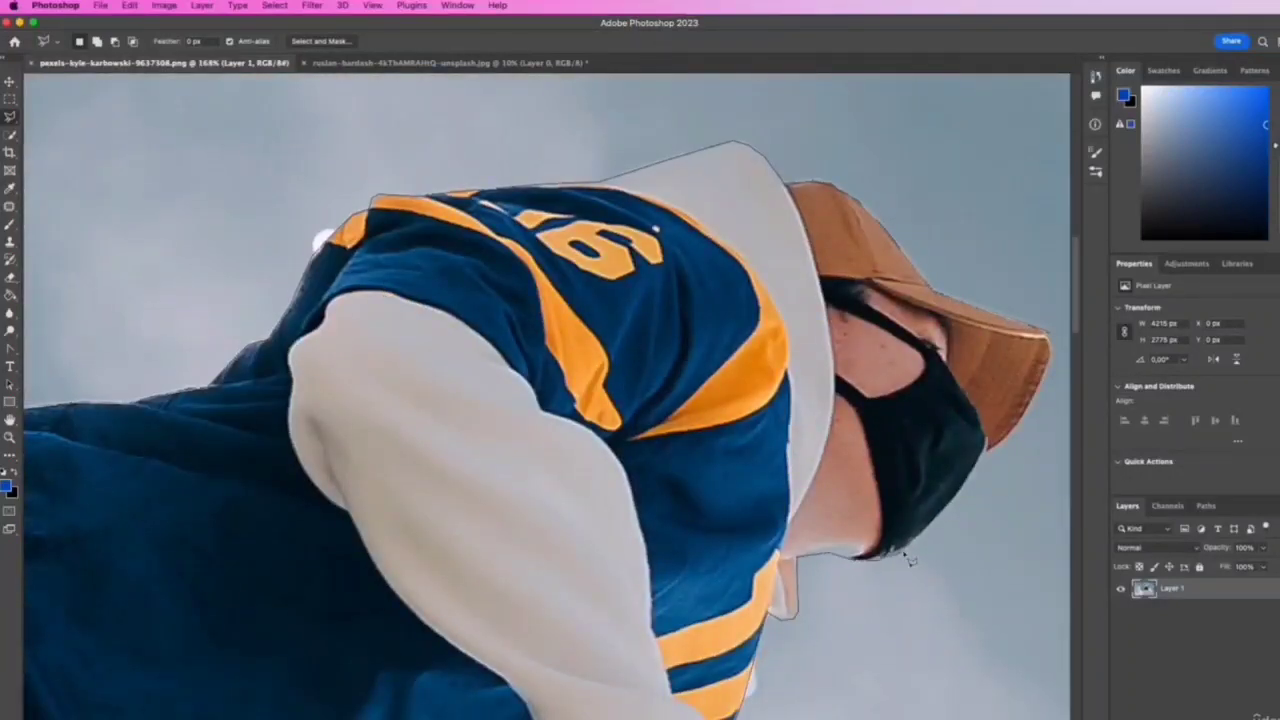
left_click(903, 552)
left_click(965, 487)
scroll(1068, 503, "right", 2)
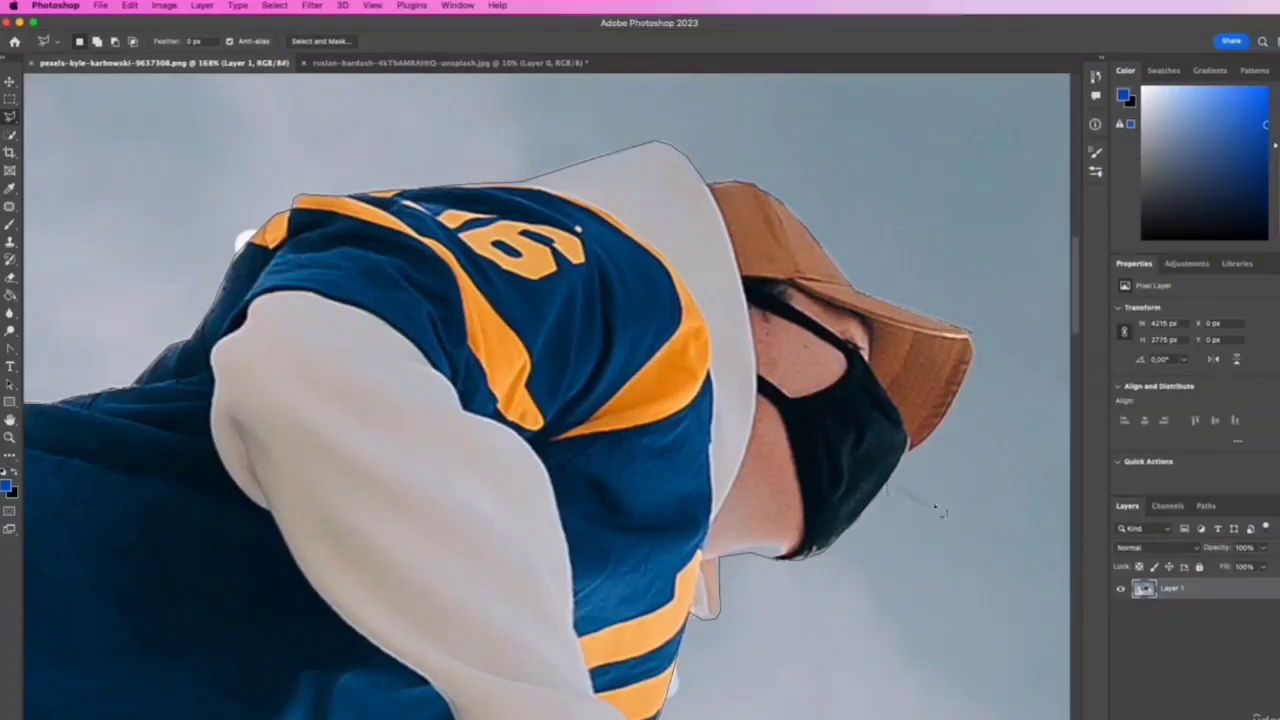
left_click(978, 480)
left_click(957, 421)
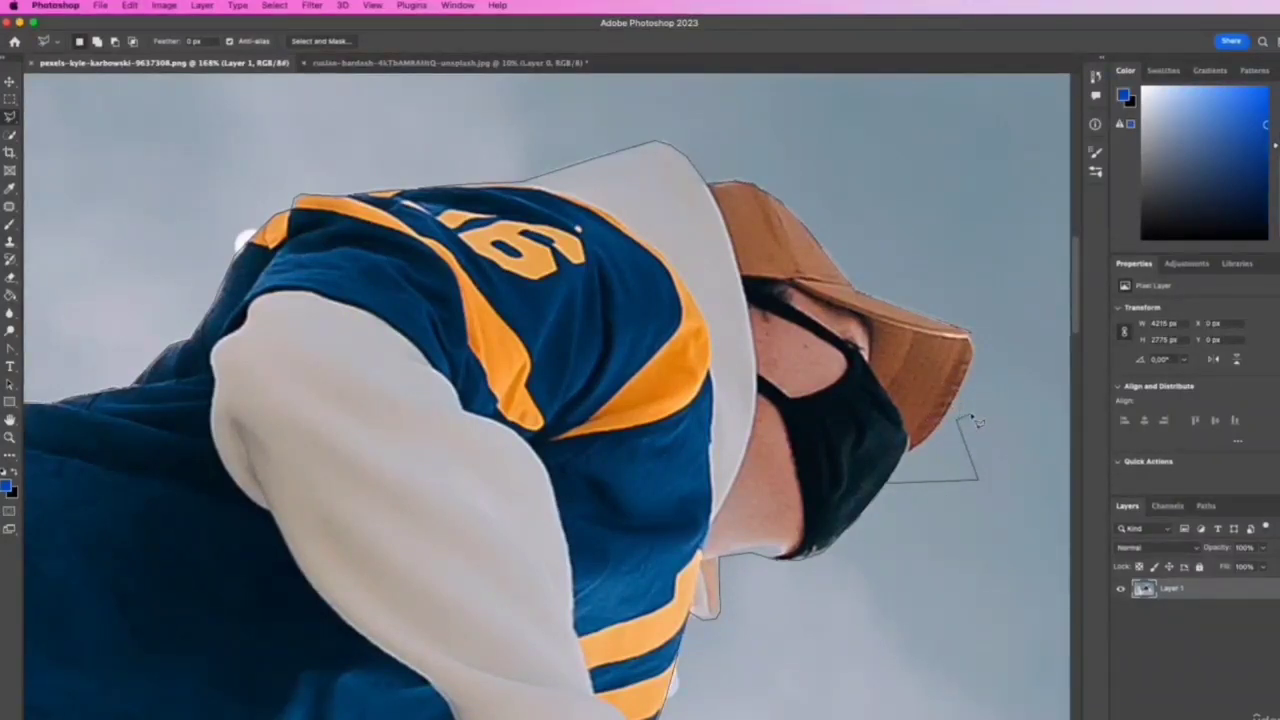
key("BackSpace")
key("BackSpace")
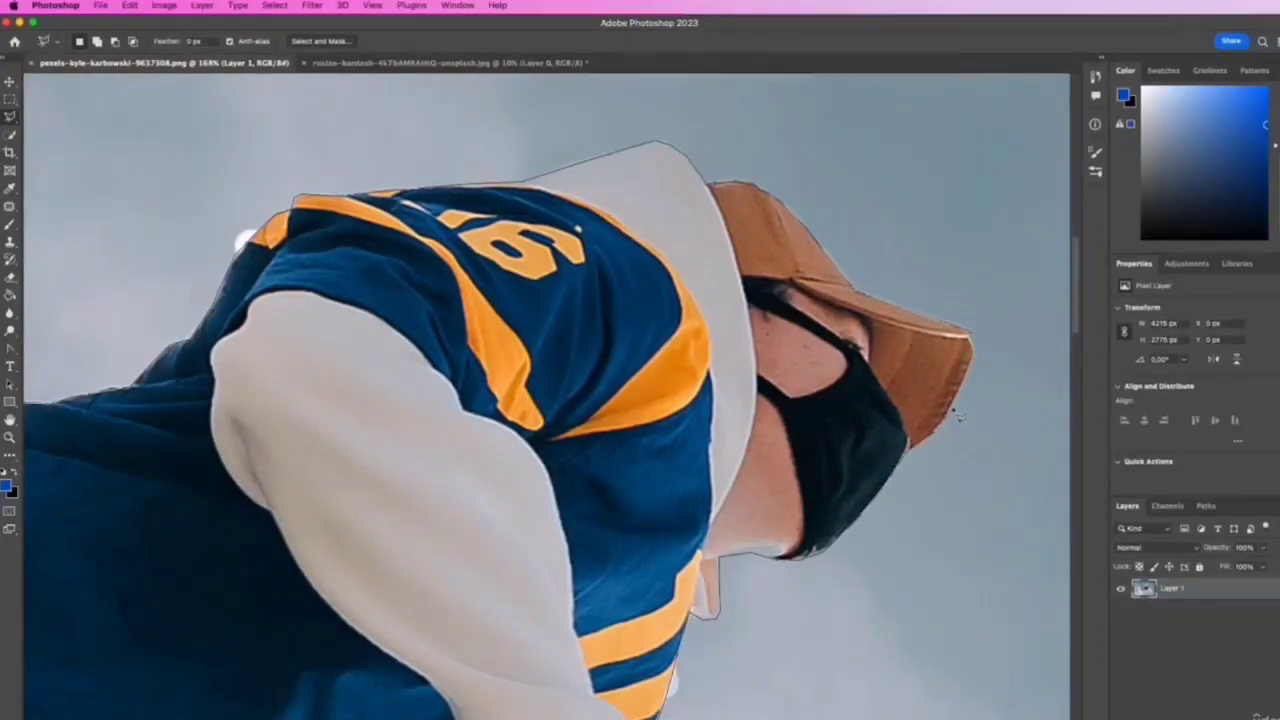
- Trace up the edge of the cap's brim to its tip and close the outline around the falling man
left_click(973, 338)
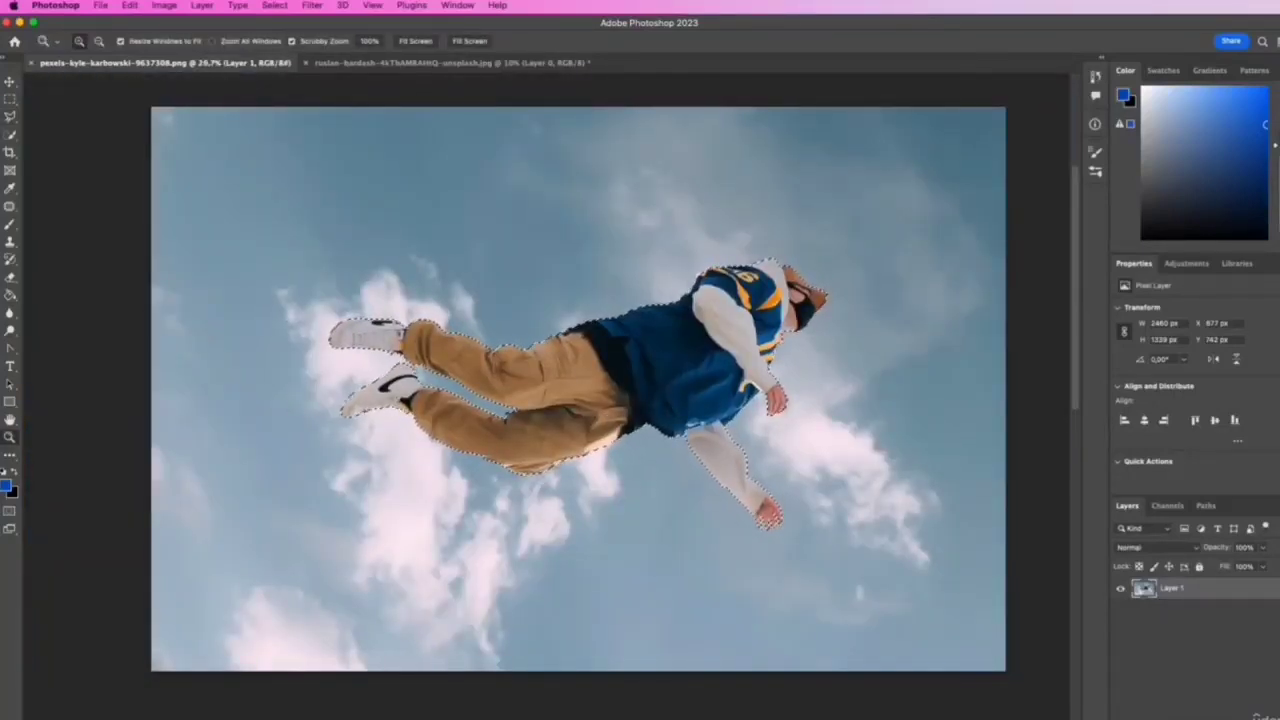
left_click(1187, 718)
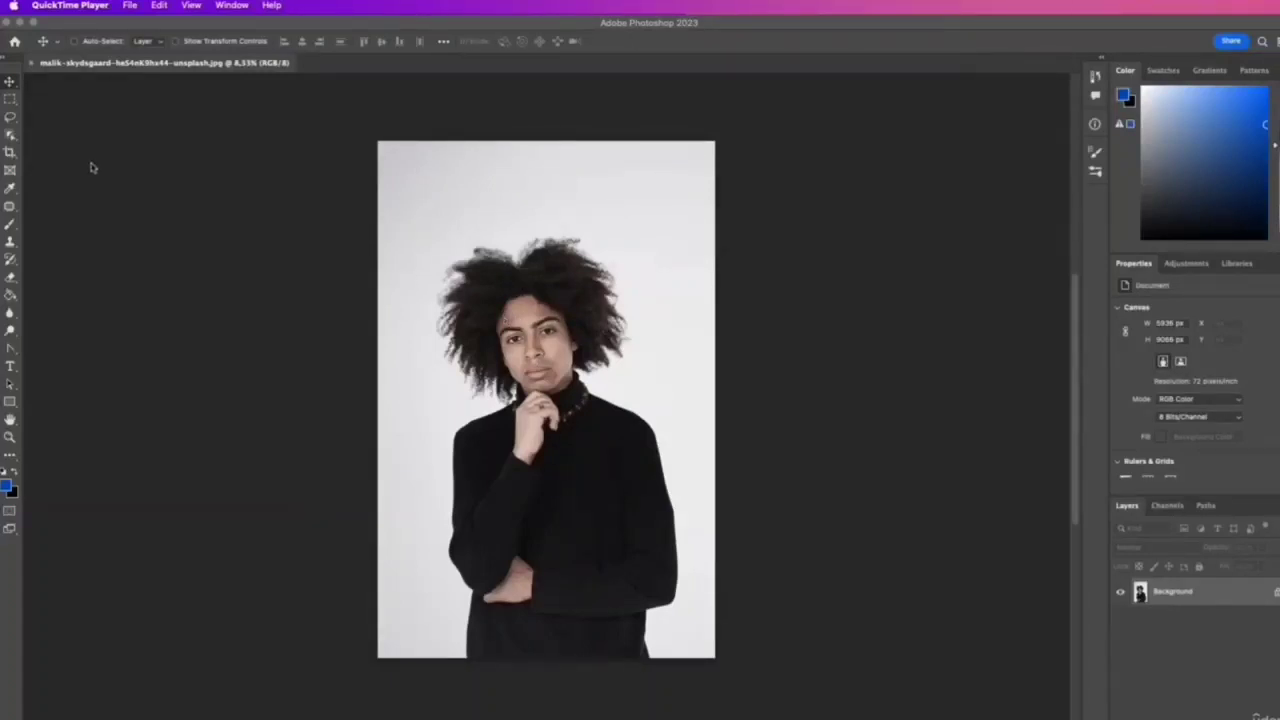
- Open the portrait in Select and Mask with the man selected, and review the view modes, keeping Overlay
left_click(10, 117)
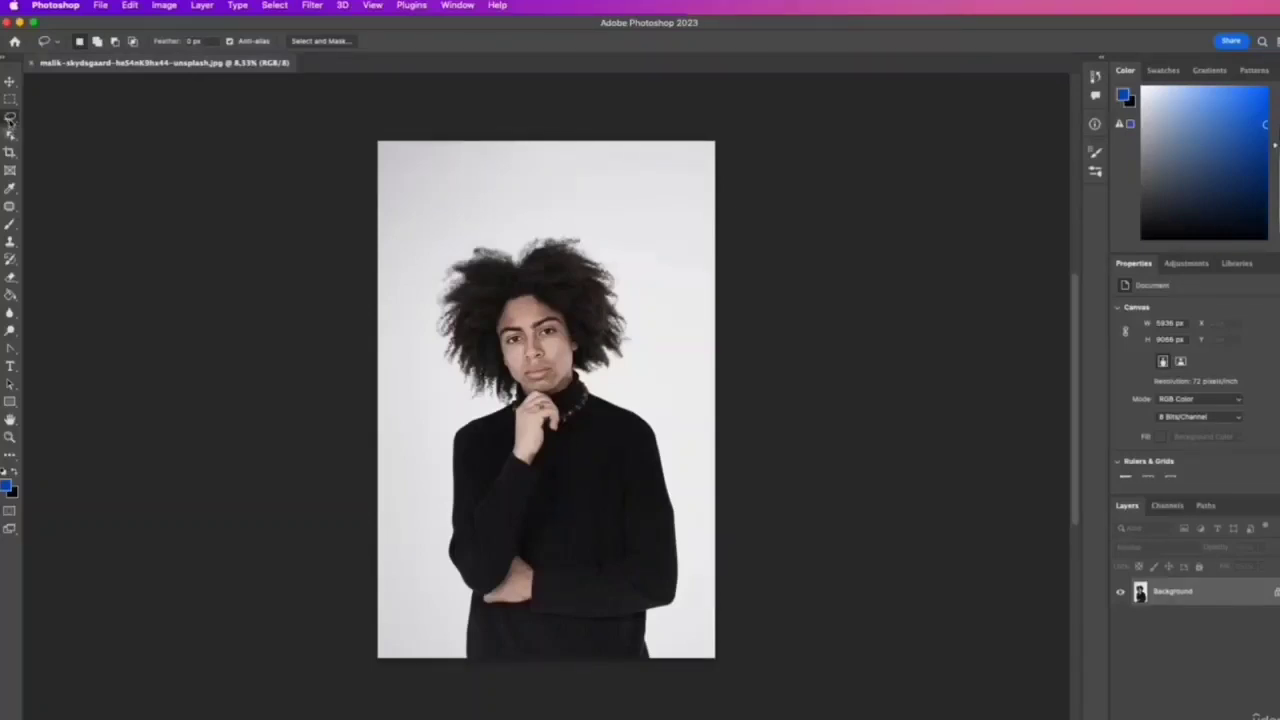
left_click(320, 41)
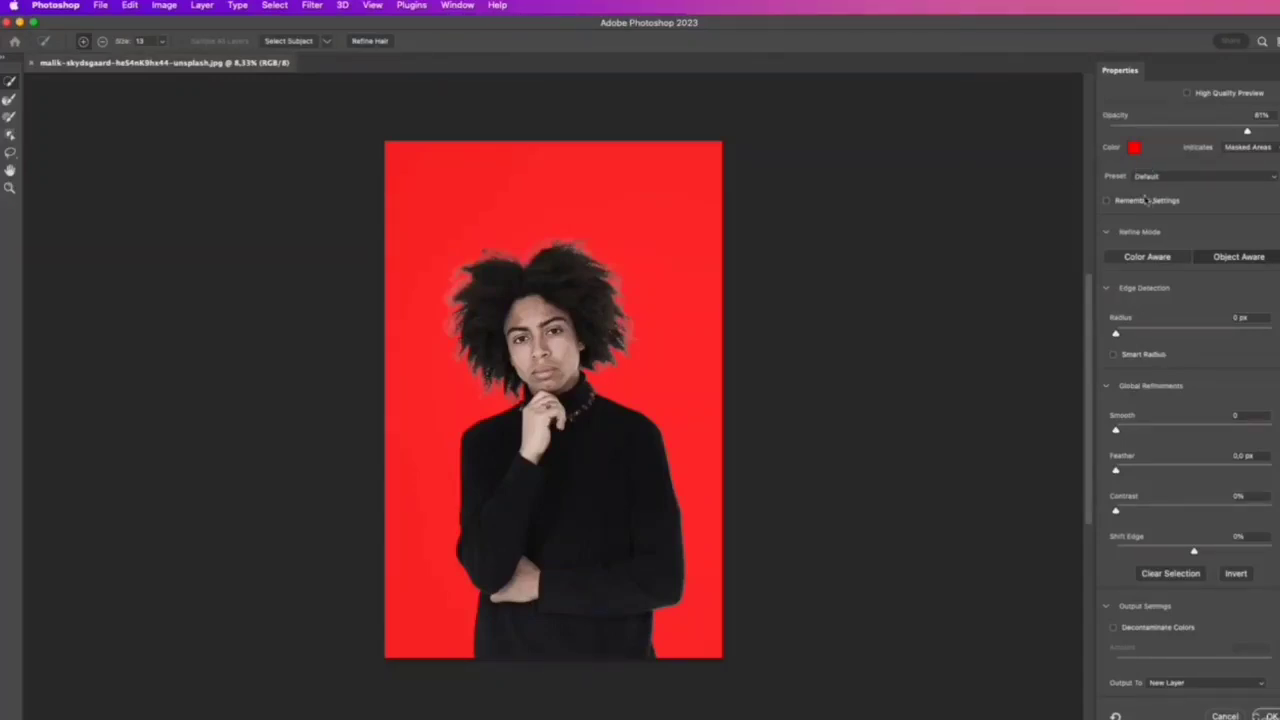
scroll(1160, 180, "up", 2)
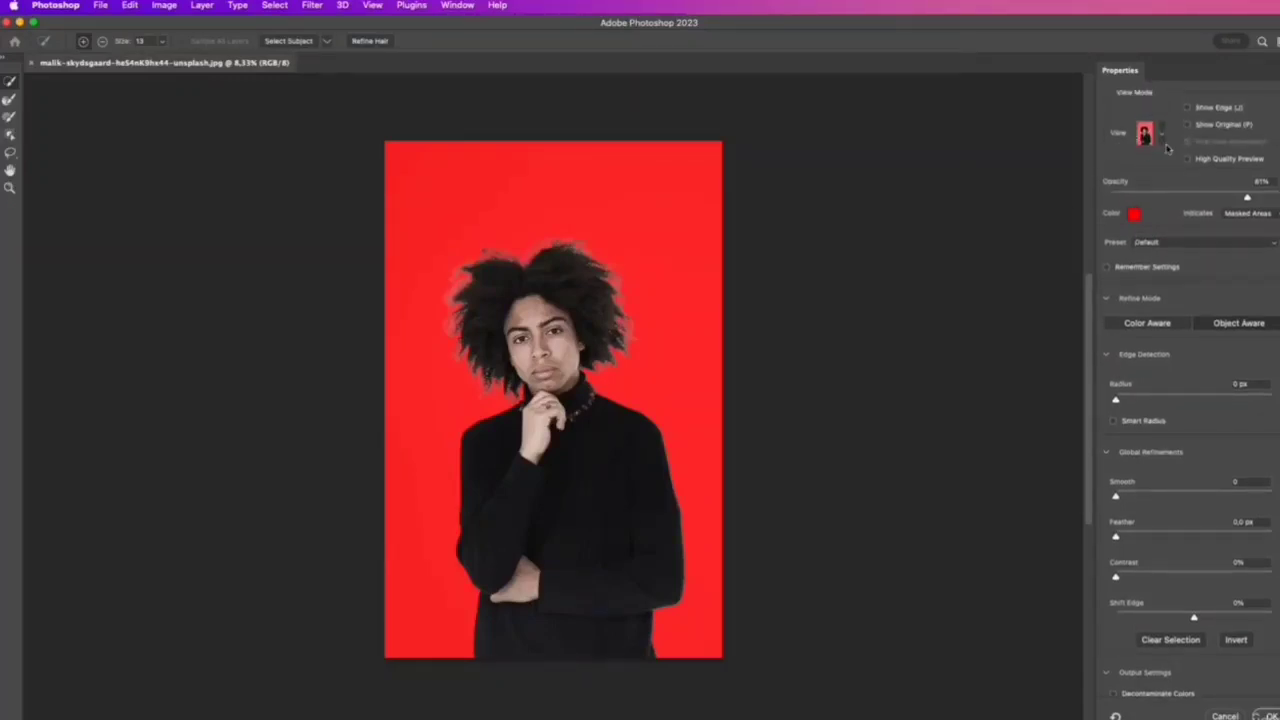
left_click(1161, 137)
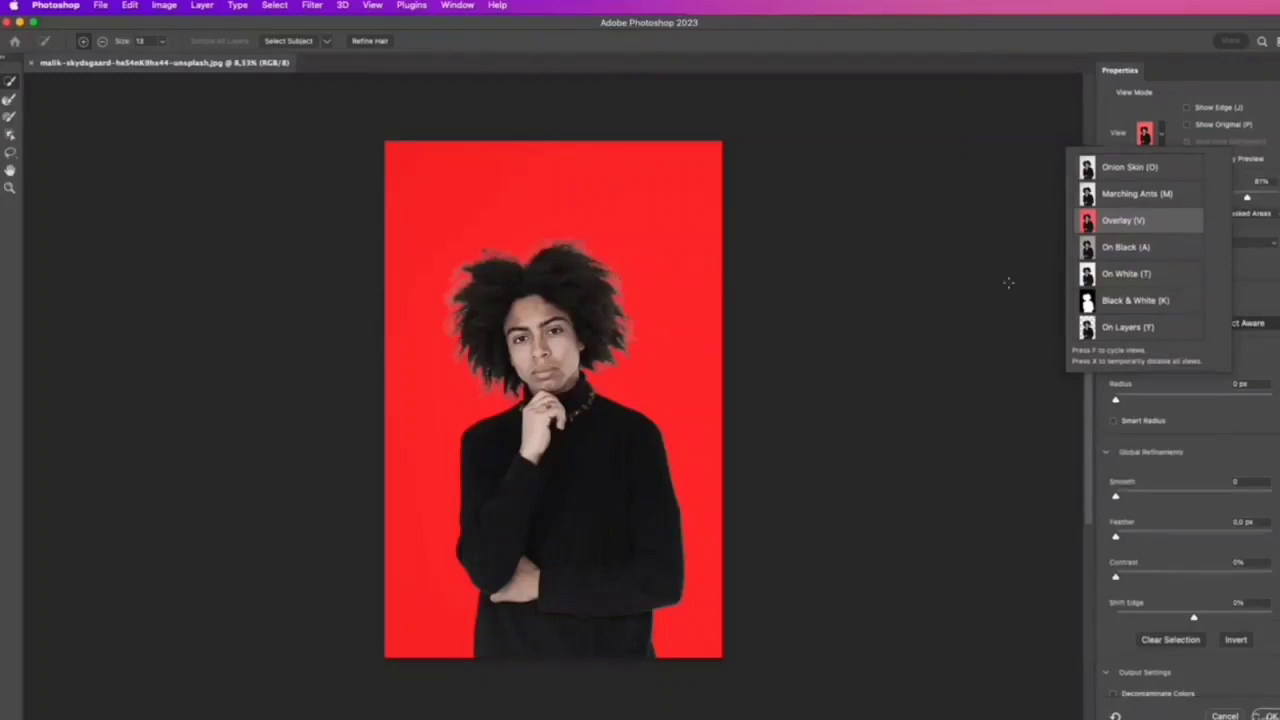
left_click(1277, 224)
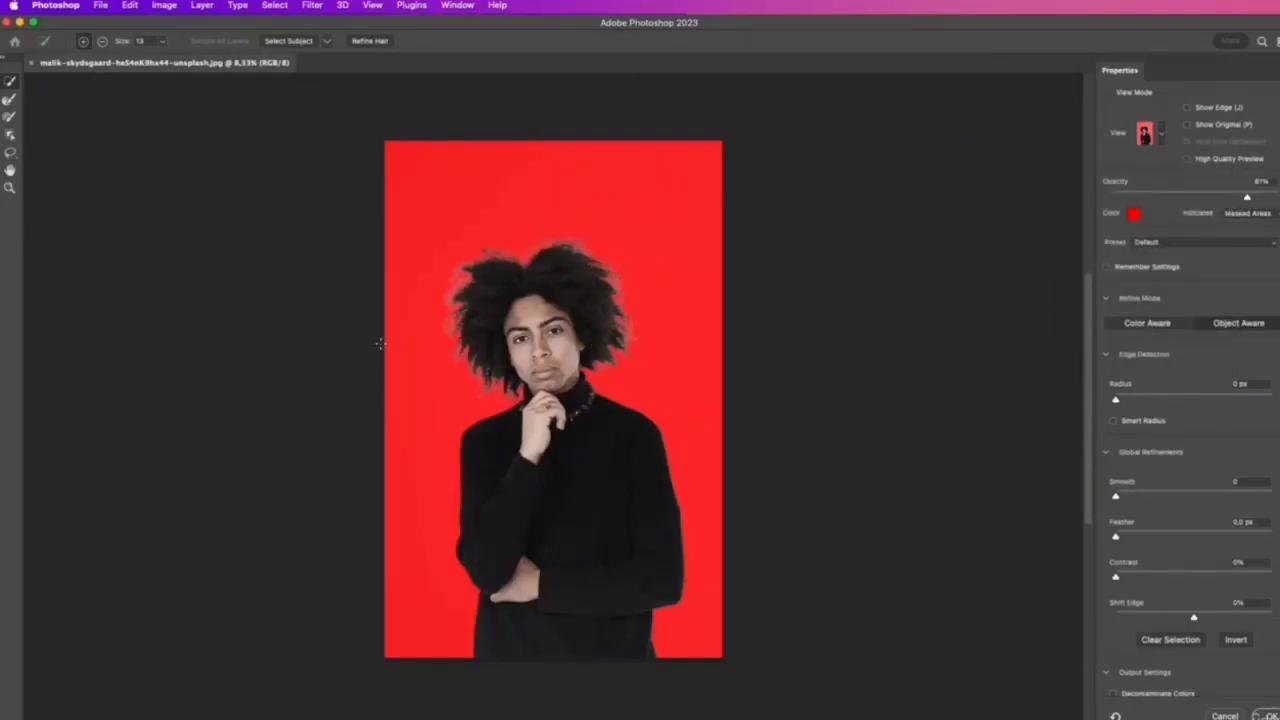
- Choose the Refine Edge Brush for the portrait's hair and reduce its size to about 182 px
left_click(9, 187)
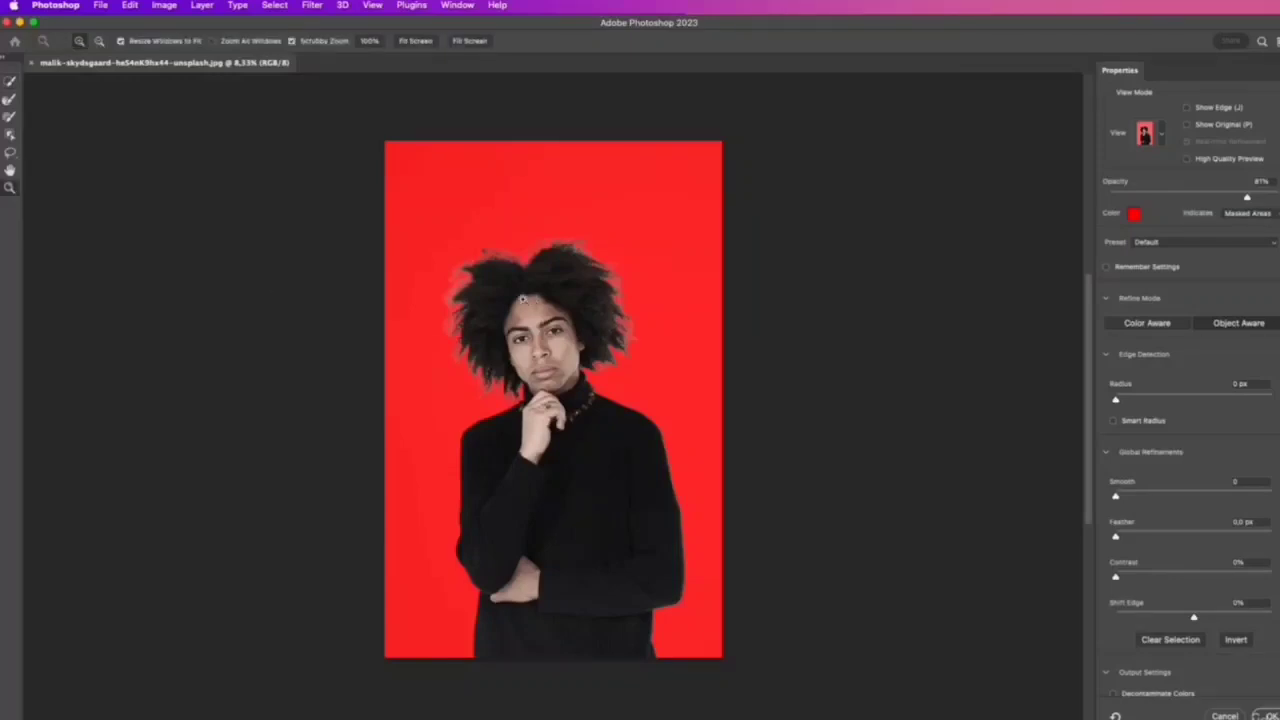
left_click(538, 296)
left_click(538, 296)
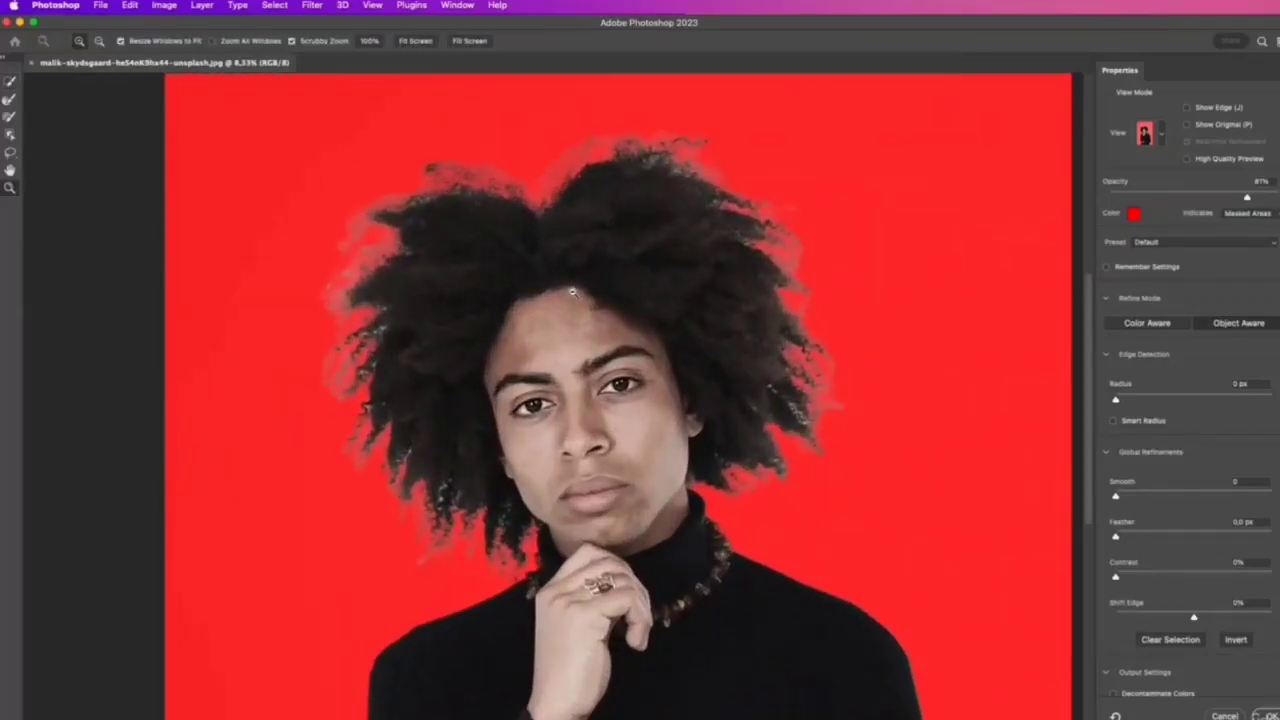
left_click(573, 292)
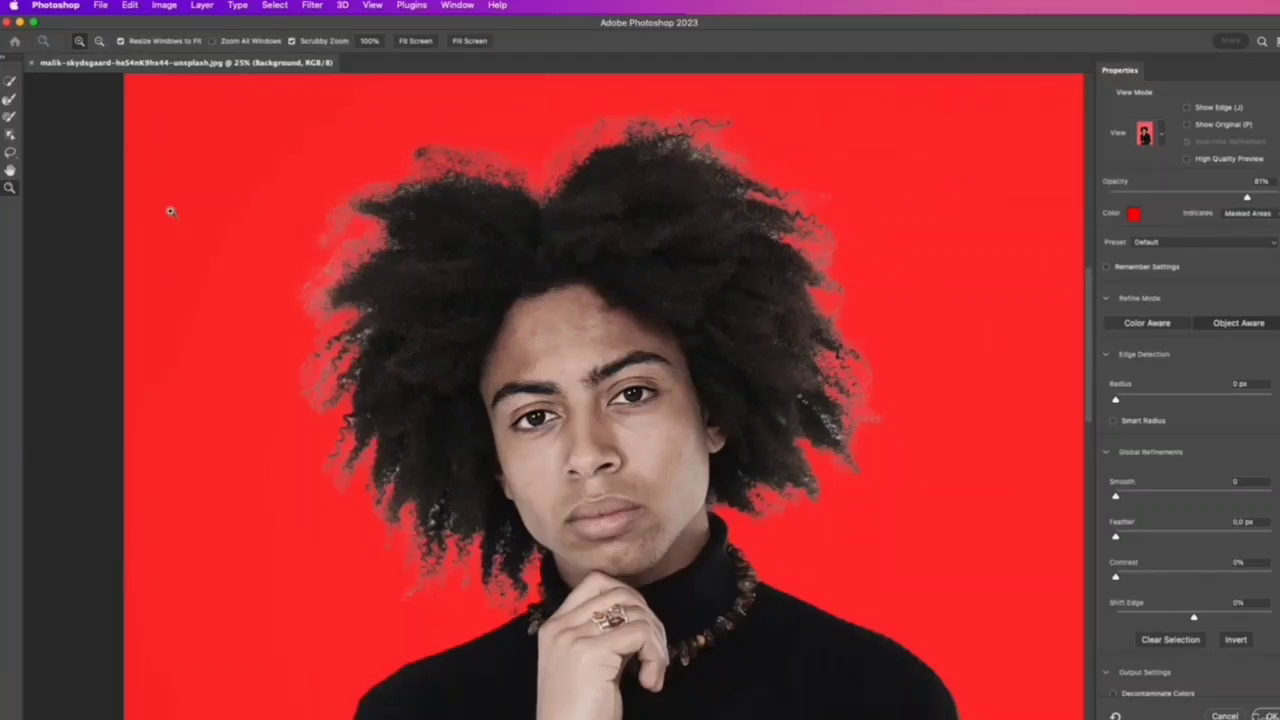
left_click(8, 101)
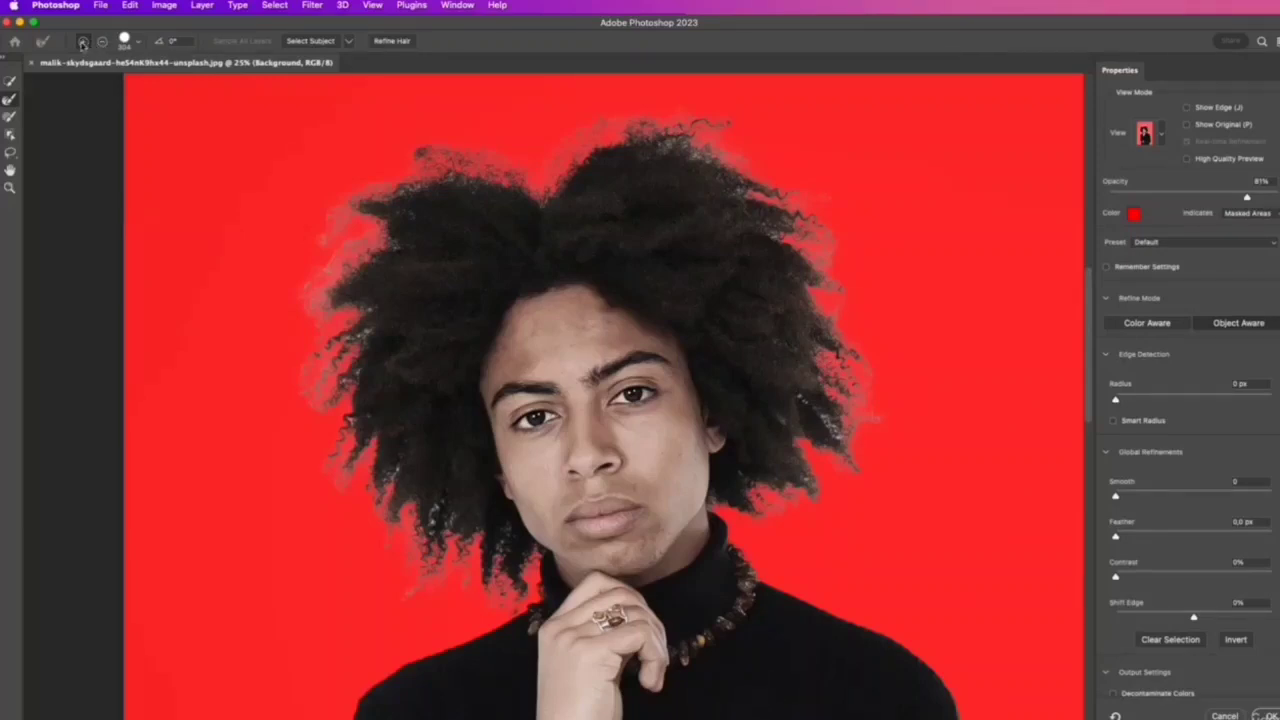
left_click(139, 43)
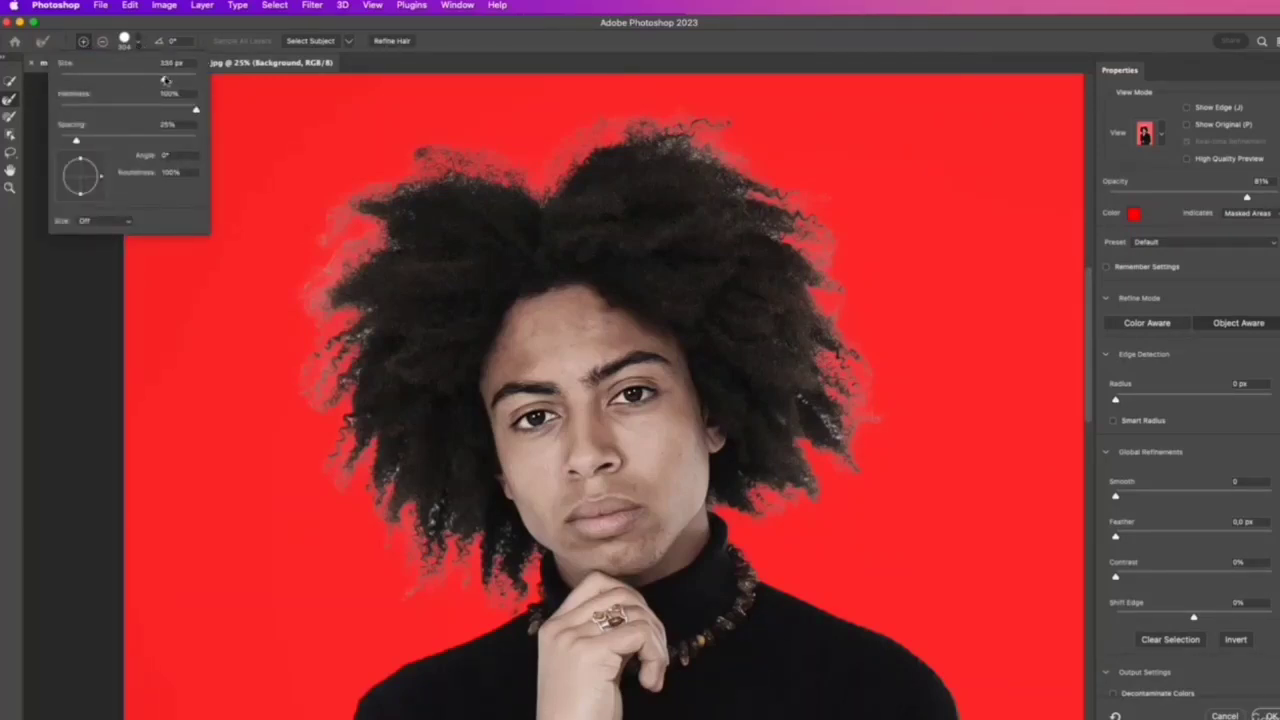
mouse_move(165, 80)
left_mouse_down()
mouse_move(135, 80)
mouse_move(155, 80)
left_mouse_up()
- Brush over the loose curls along the crown and the right side of the hair to refine the selection edge
left_click_drag(660, 128, 756, 172)
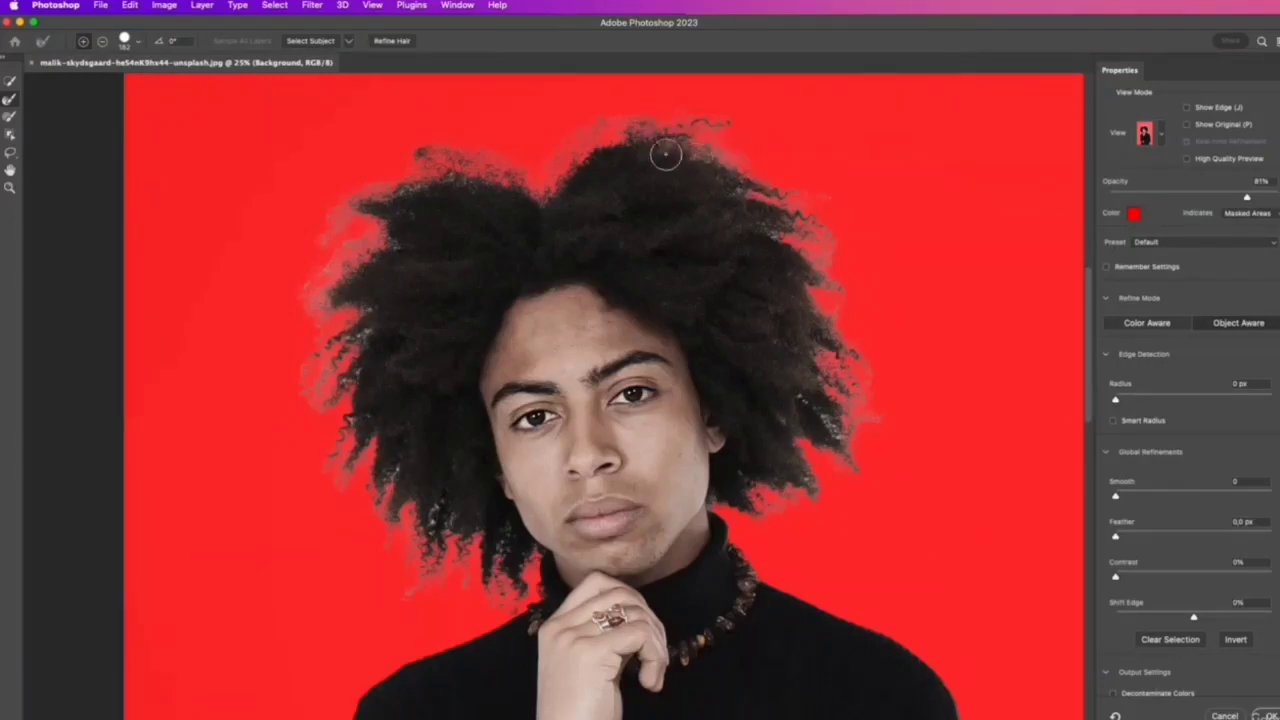
left_click_drag(838, 235, 782, 238)
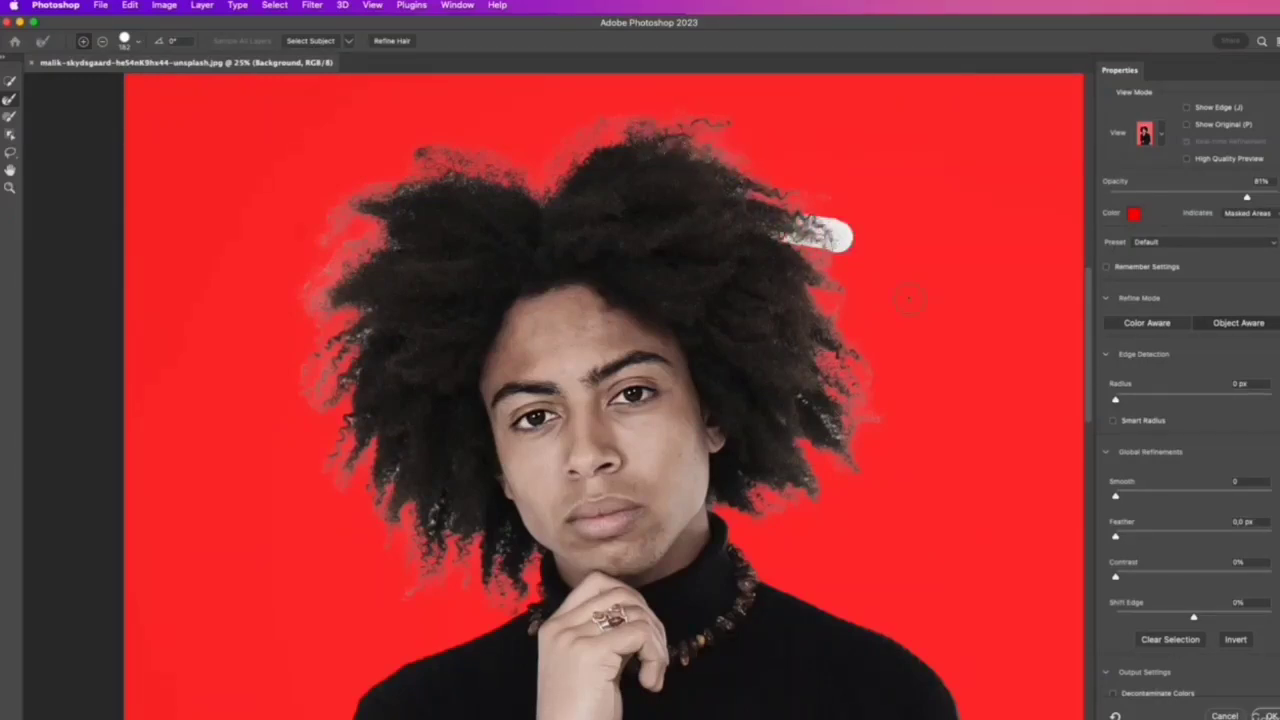
mouse_move(735, 183)
left_mouse_down()
mouse_move(766, 182)
mouse_move(740, 183)
left_mouse_up()
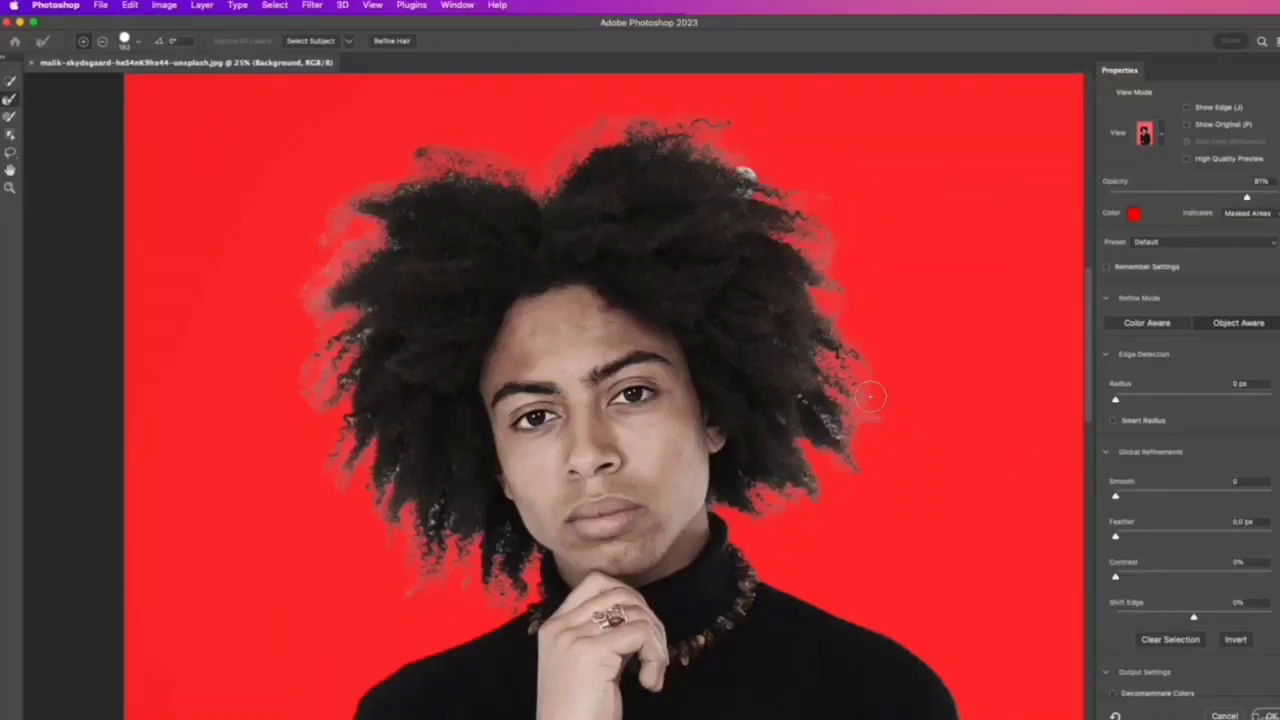
left_click_drag(866, 462, 803, 392)
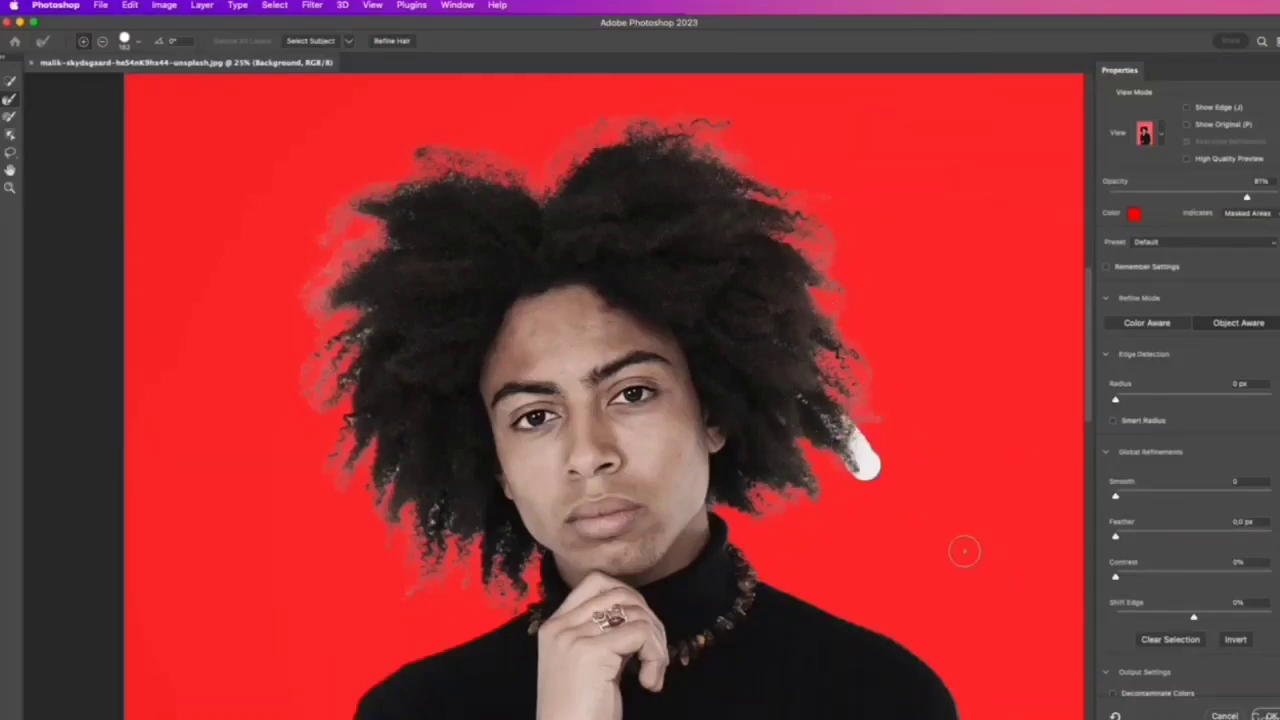
left_click_drag(805, 445, 838, 470)
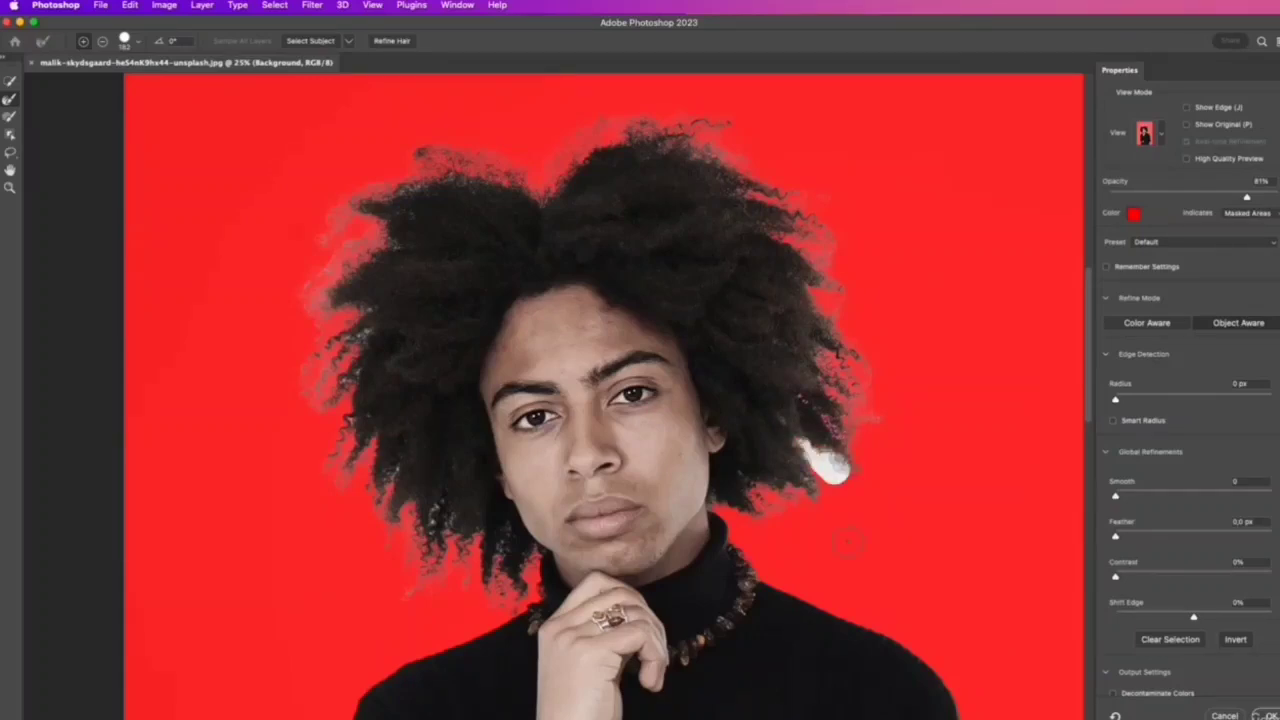
left_click_drag(829, 524, 776, 519)
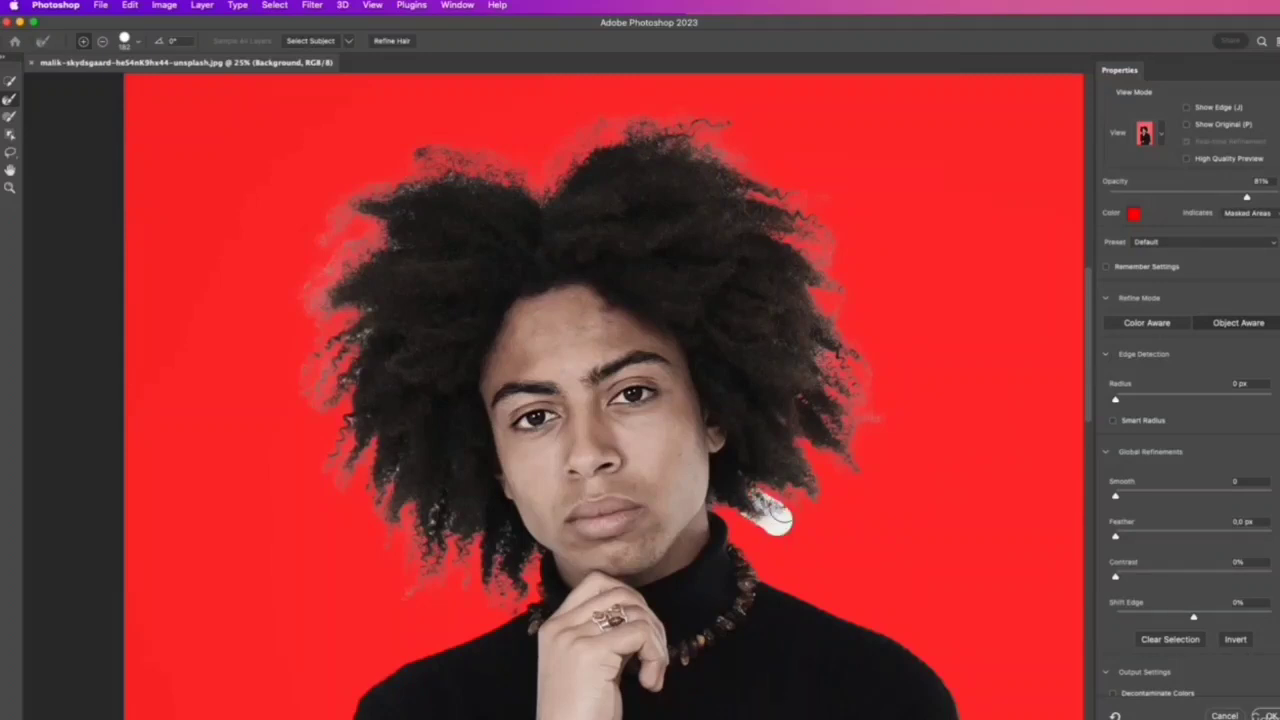
left_click_drag(703, 171, 625, 129)
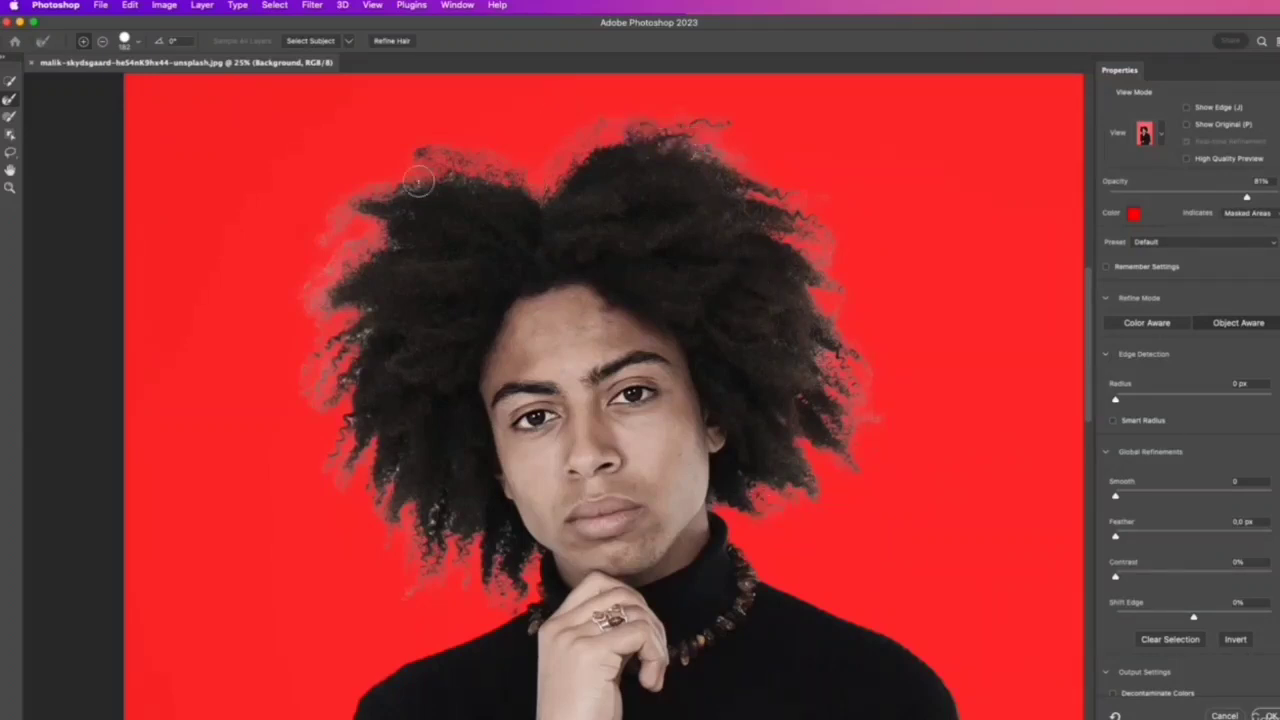
- Refine the hair edge down the left side from crown to neck, and touch up the upper-right curls
mouse_move(457, 166)
left_mouse_down()
mouse_move(336, 203)
mouse_move(391, 172)
mouse_move(355, 211)
mouse_move(317, 309)
mouse_move(298, 379)
mouse_move(318, 436)
left_mouse_up()
left_click_drag(352, 398, 339, 445)
left_click_drag(381, 489, 370, 510)
mouse_move(414, 521)
left_mouse_down()
mouse_move(407, 544)
mouse_move(382, 520)
mouse_move(364, 541)
left_mouse_up()
mouse_move(442, 543)
left_mouse_down()
mouse_move(434, 577)
mouse_move(492, 593)
left_mouse_up()
left_click_drag(424, 166, 550, 214)
left_click_drag(385, 240, 288, 287)
left_click_drag(342, 394, 366, 456)
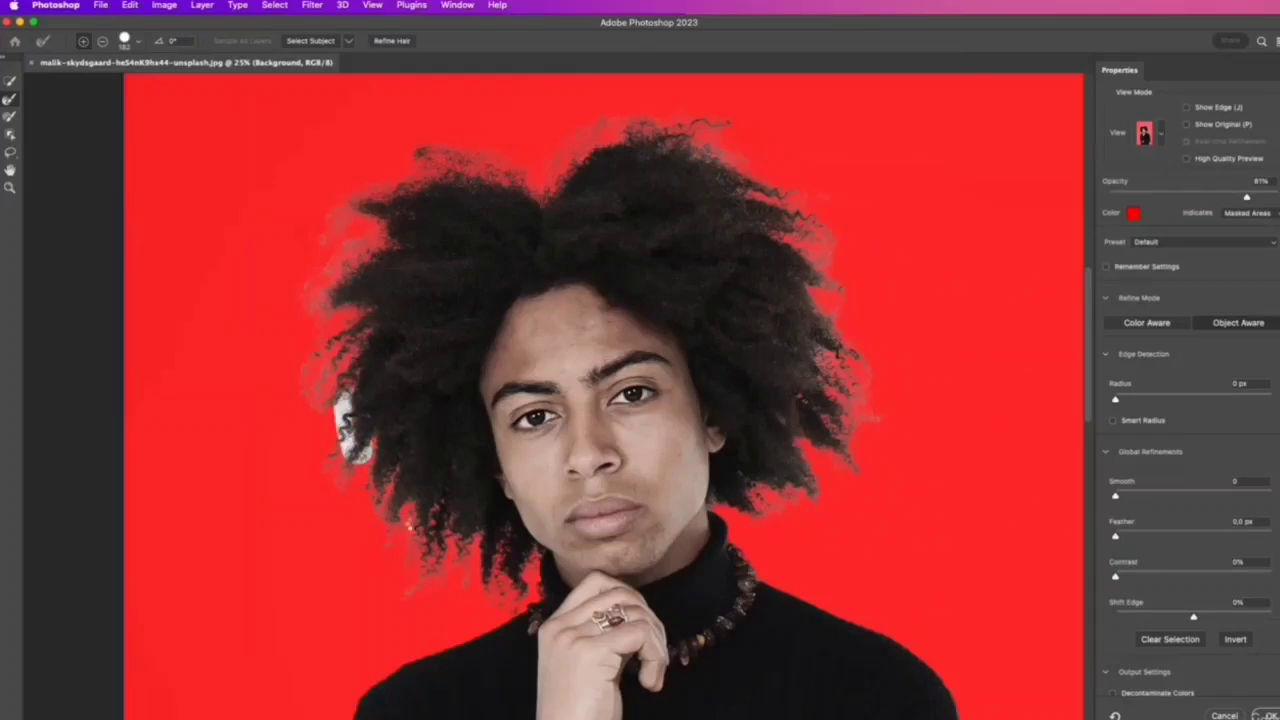
left_click_drag(408, 512, 414, 564)
left_click_drag(767, 206, 716, 140)
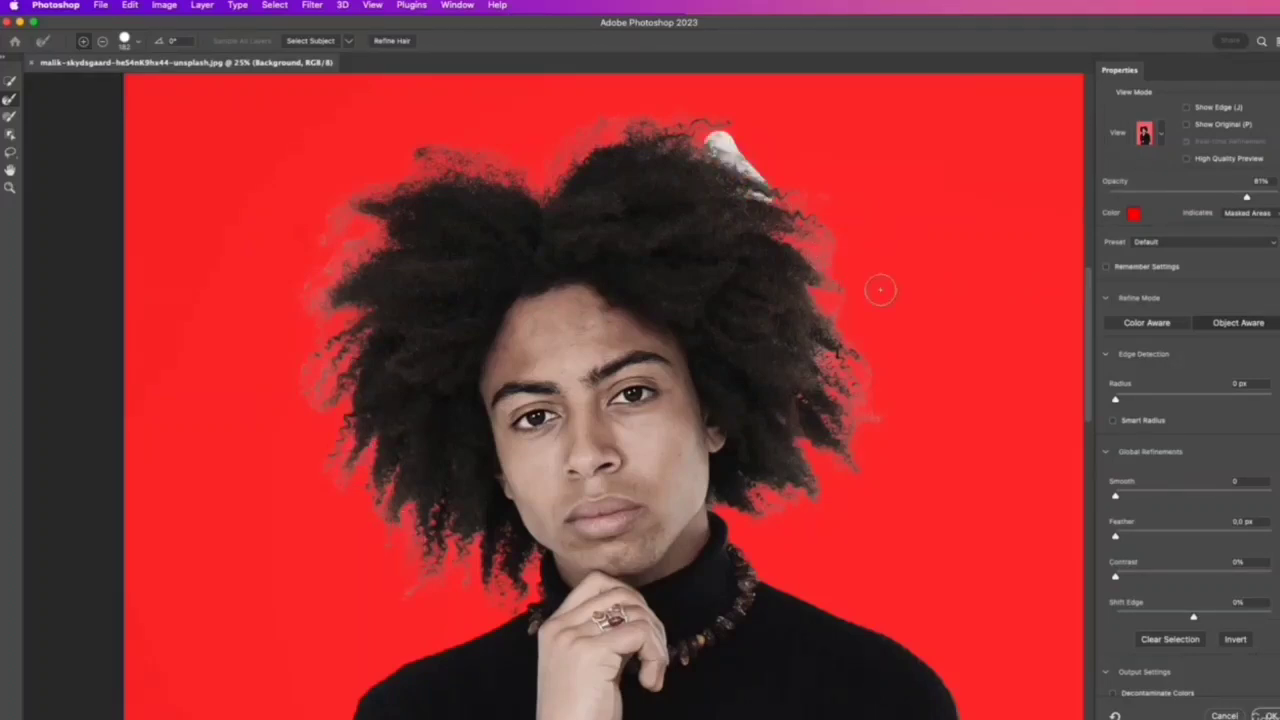
- Output the refined selection of the man to a new layer and apply Select and Mask
scroll(1163, 590, "down", 2)
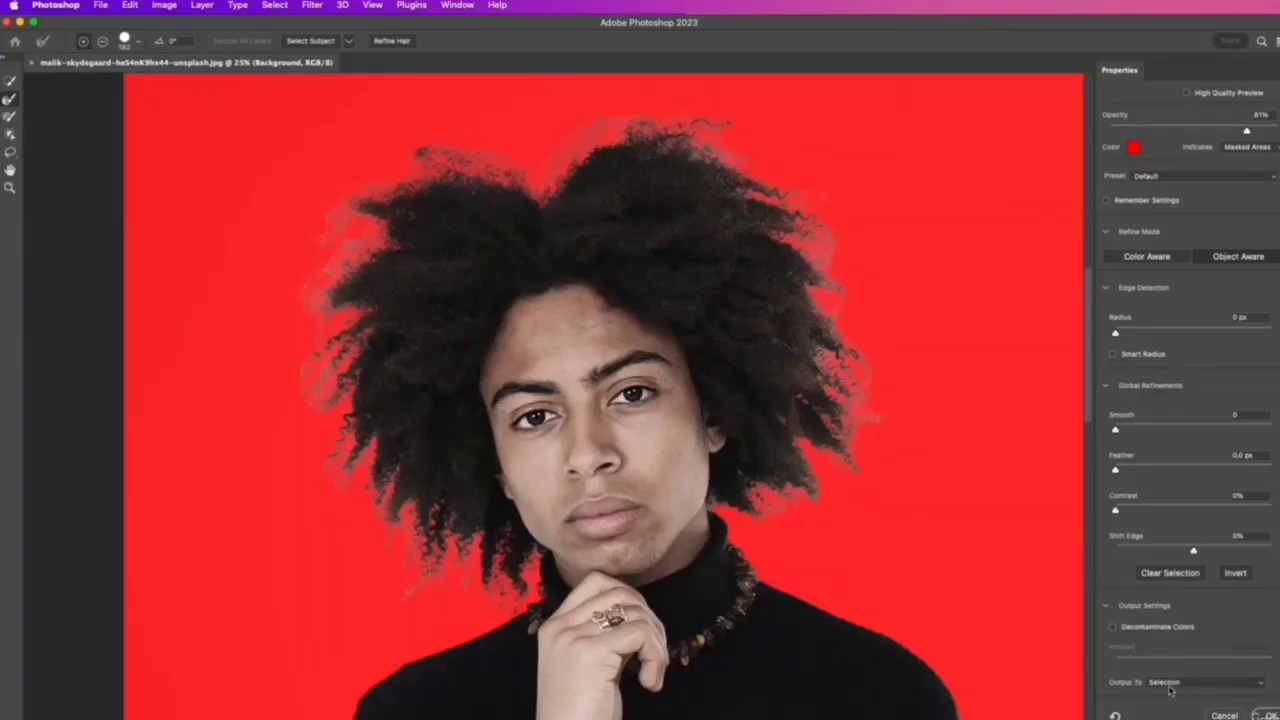
scroll(873, 595, "down", 2)
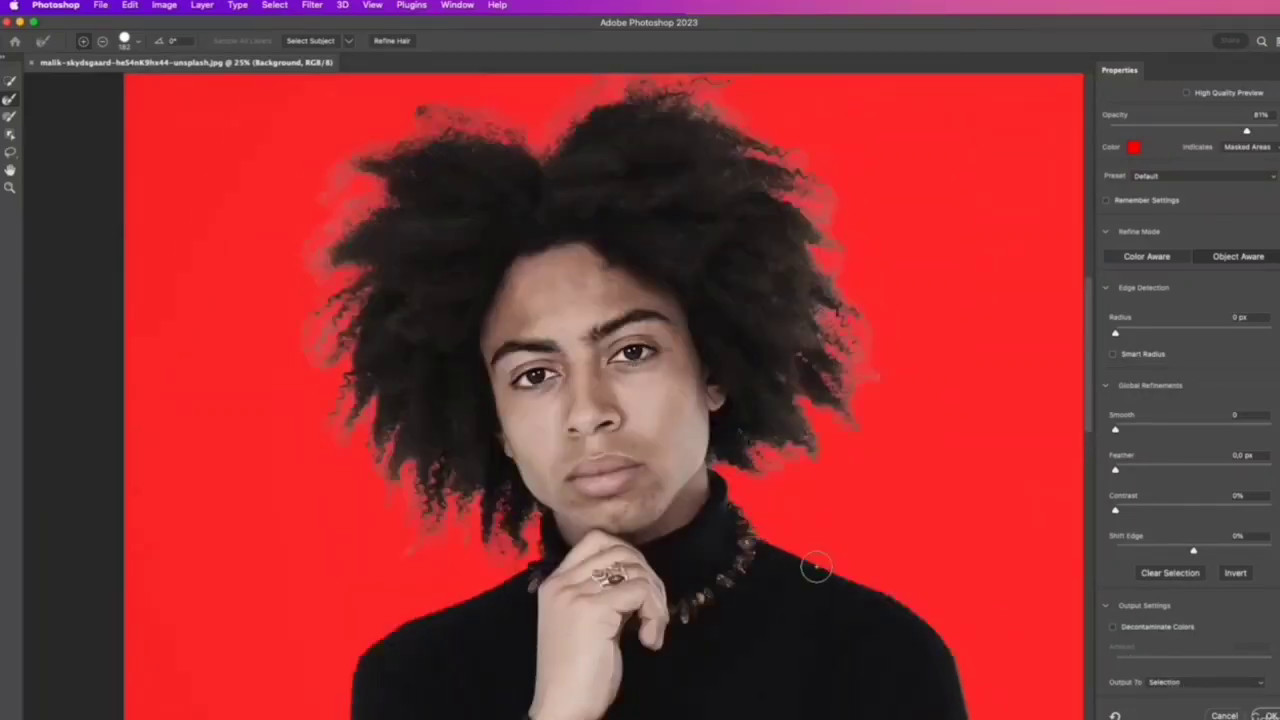
left_click(1200, 682)
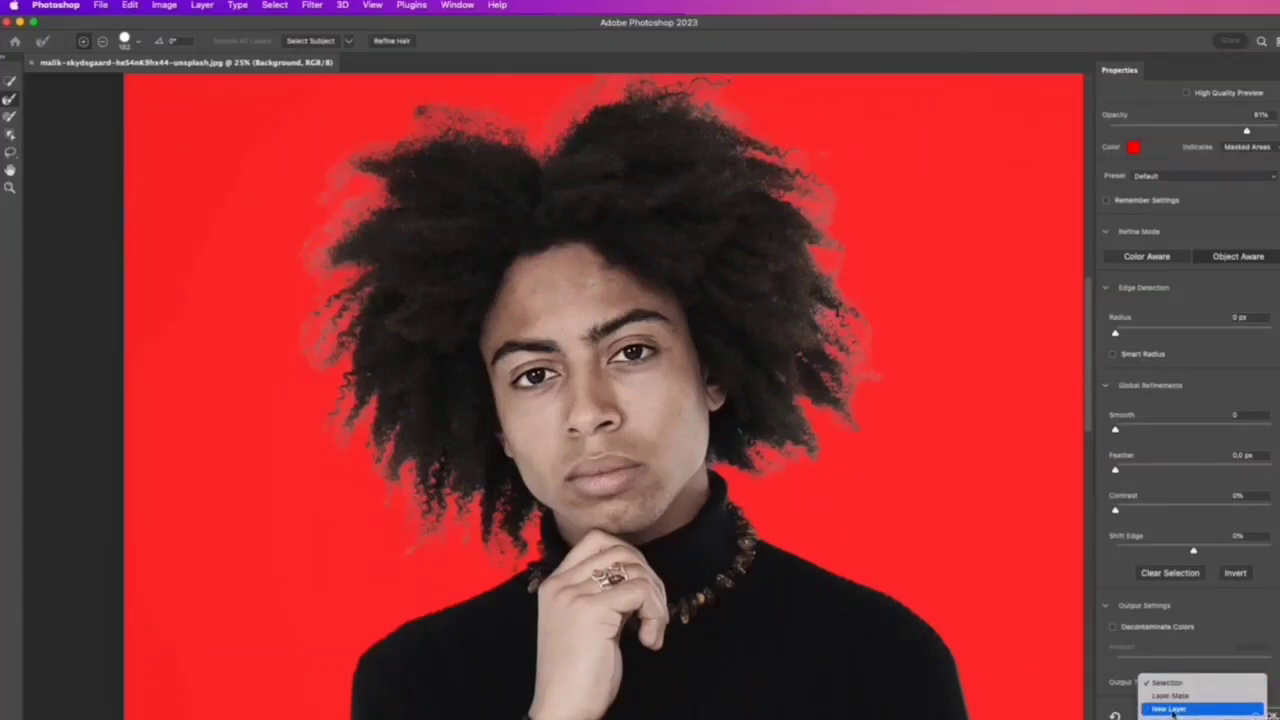
left_click(1171, 709)
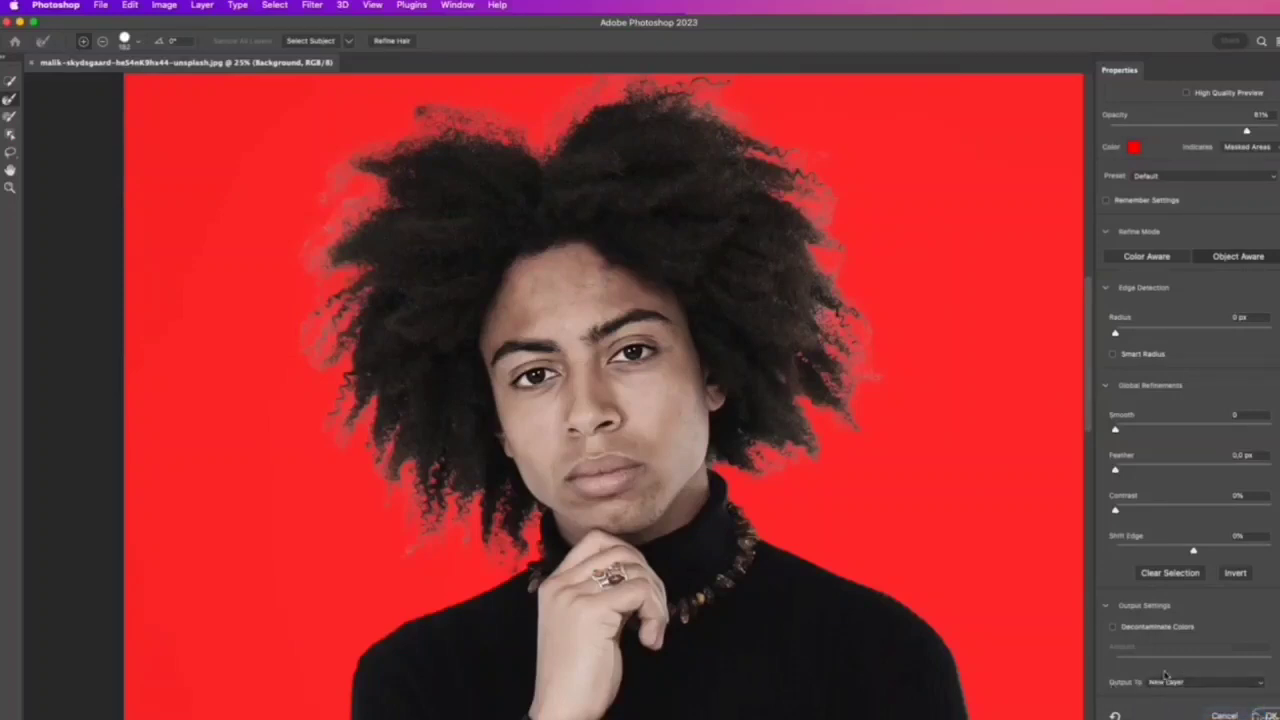
left_click(1266, 715)
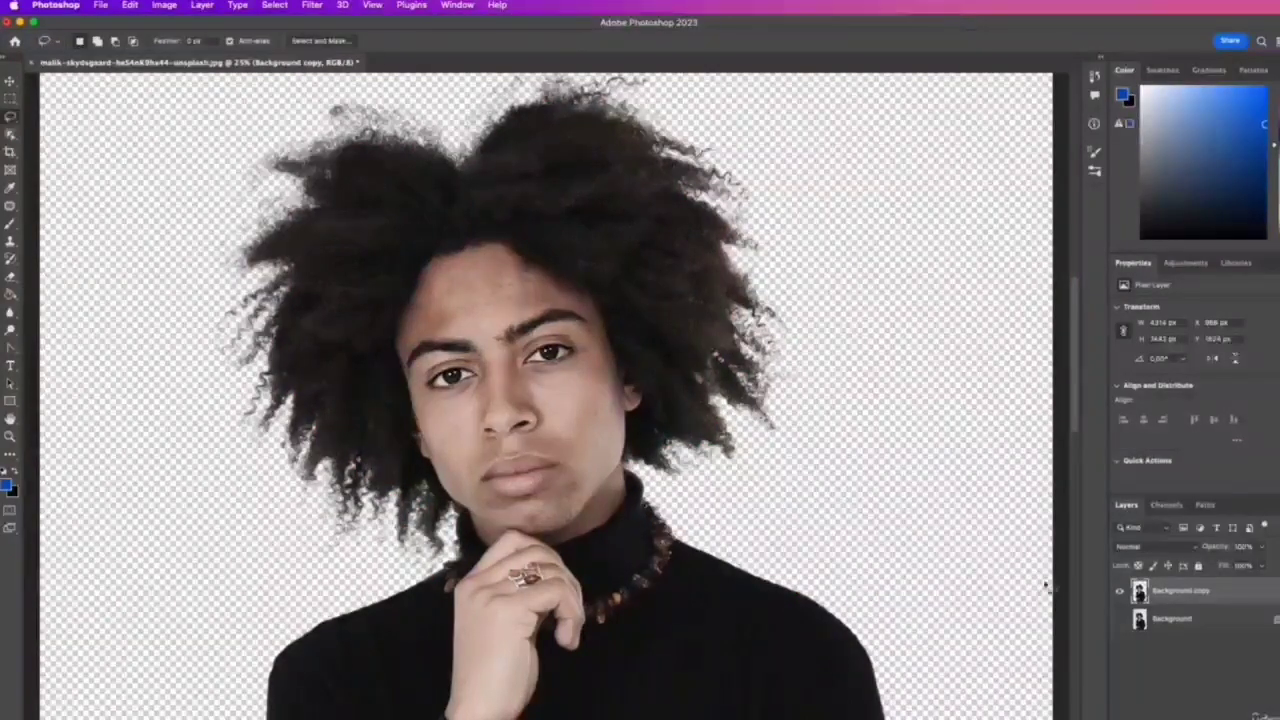
left_click(9, 437)
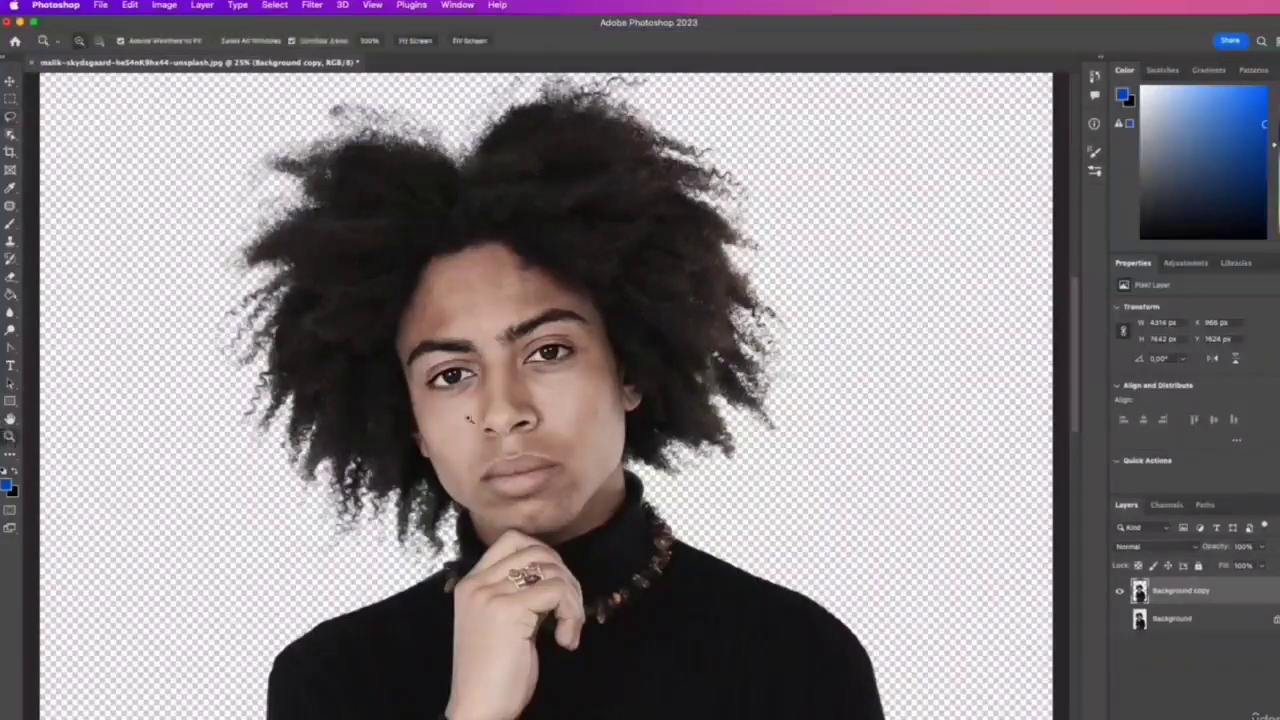
- View the whole figure and briefly show the original Background layer to compare it with the cutout
left_click_drag(578, 414, 548, 429)
scroll(548, 429, "down", 3)
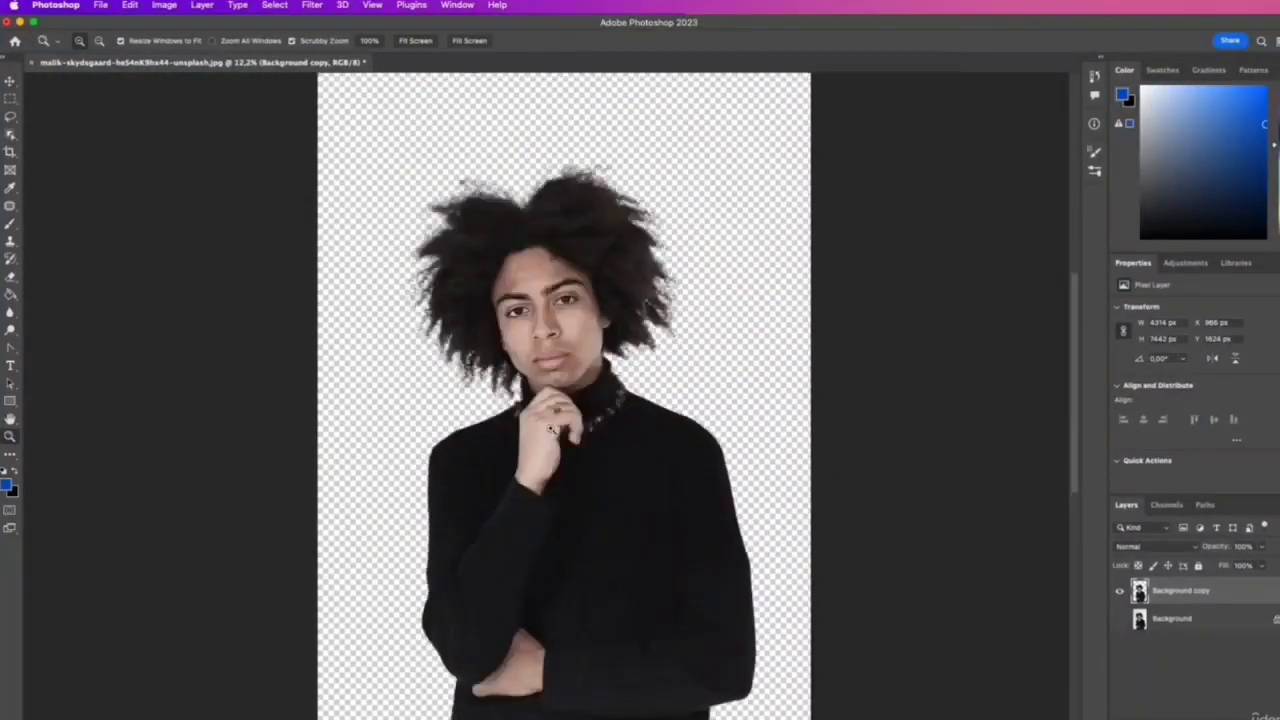
left_click(1120, 620)
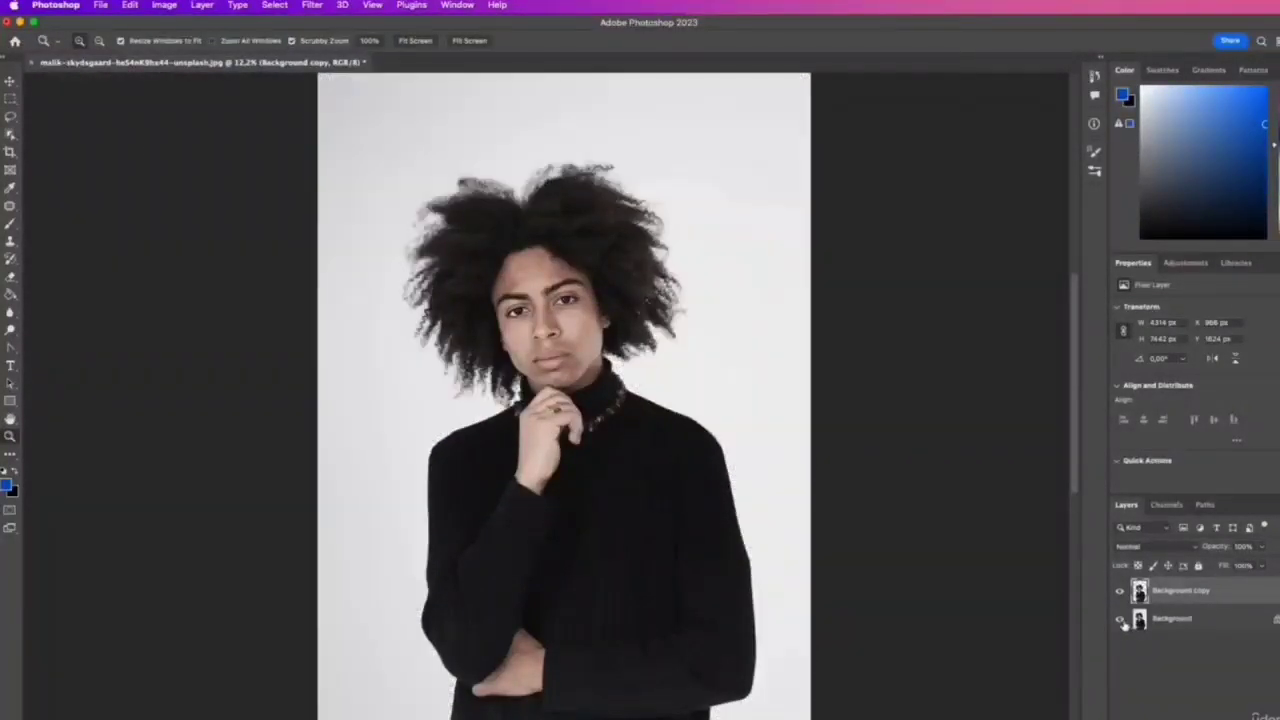
left_click(1120, 620)
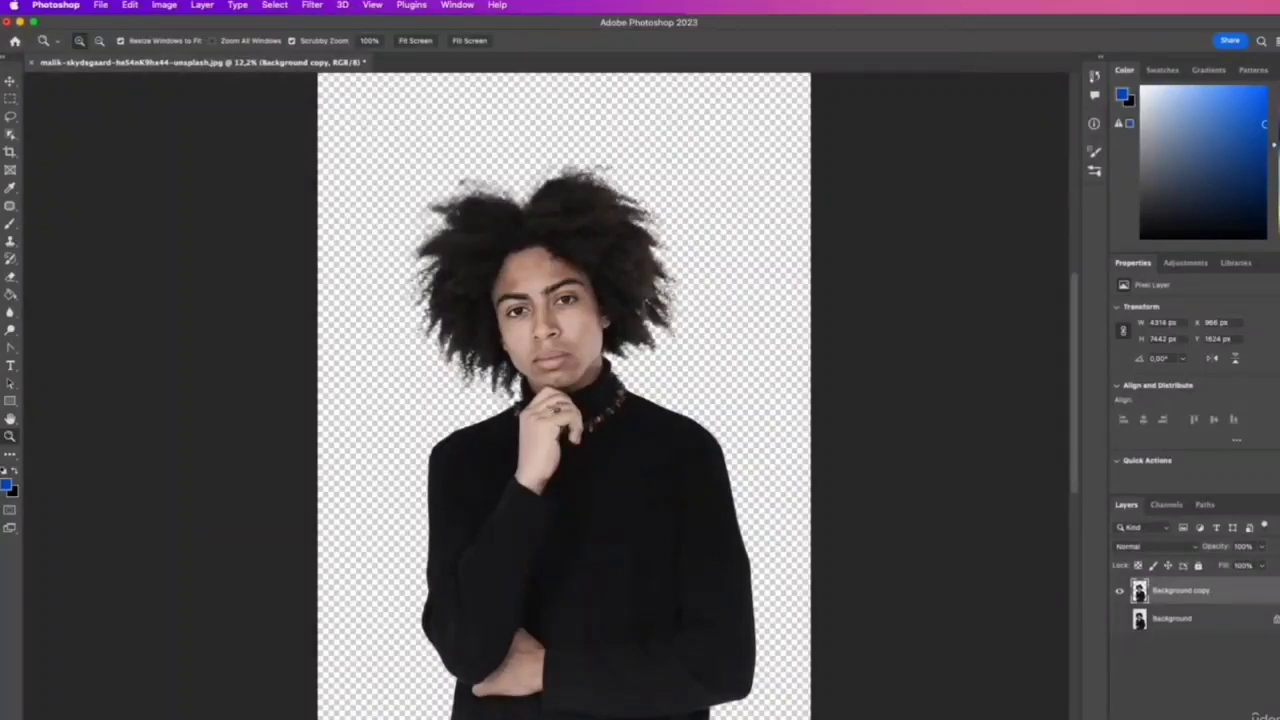
- Place the blue aaron-burden image from the "4 hair background" folder into the portrait document
left_click(150, 717)
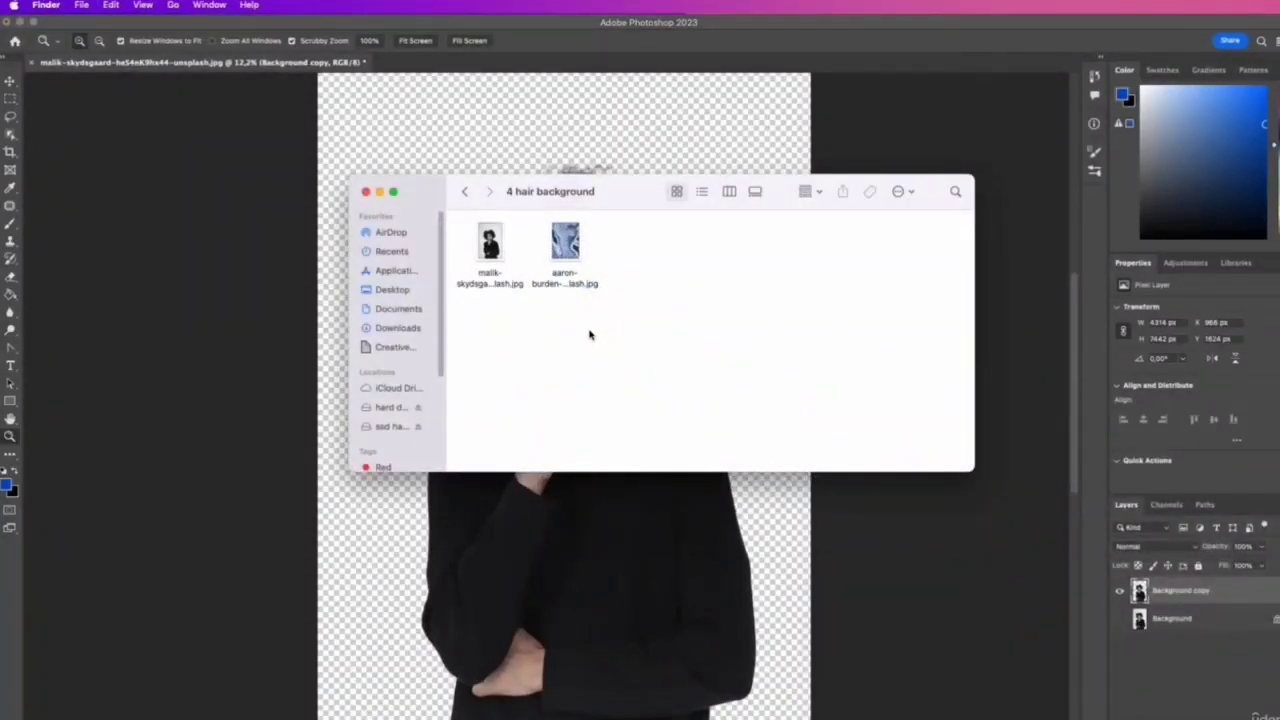
left_click(577, 270)
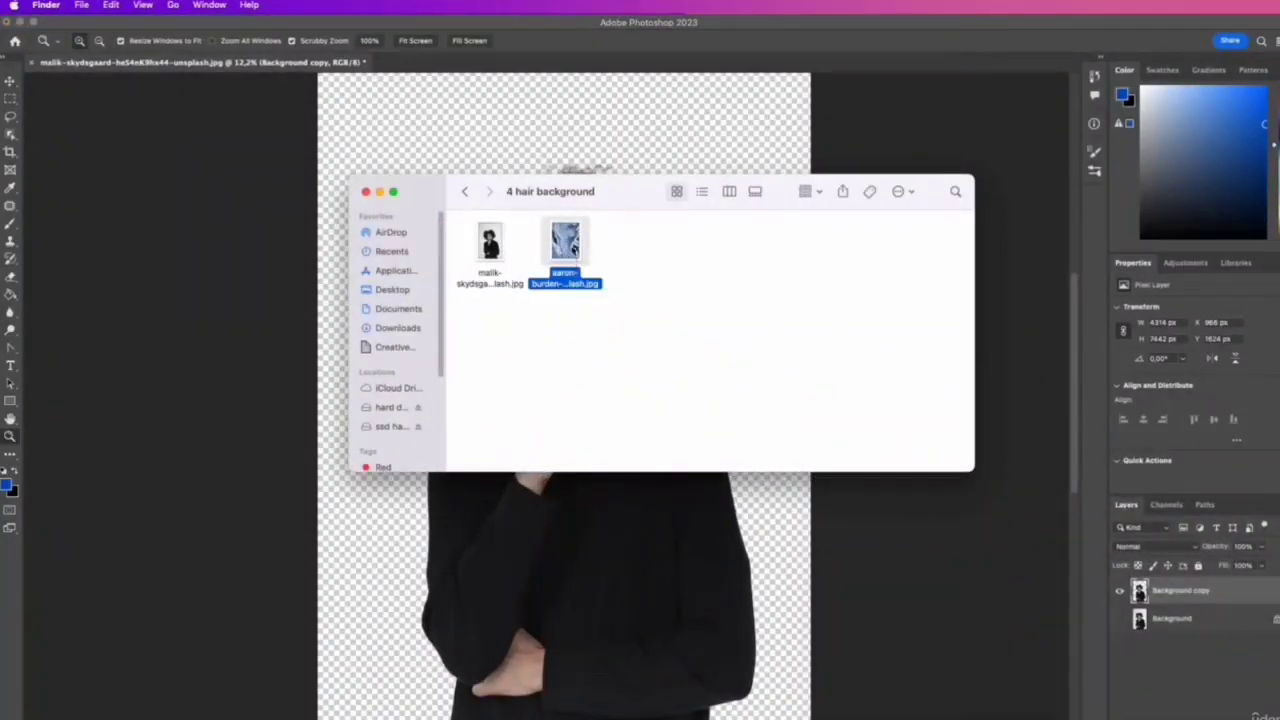
left_click_drag(573, 246, 317, 714)
- Enlarge the placed blue image to about 228% so it covers the canvas, and move its layer directly below Background copy
left_click_drag(503, 233, 575, 85)
left_click_drag(746, 410, 826, 407)
left_click(666, 39)
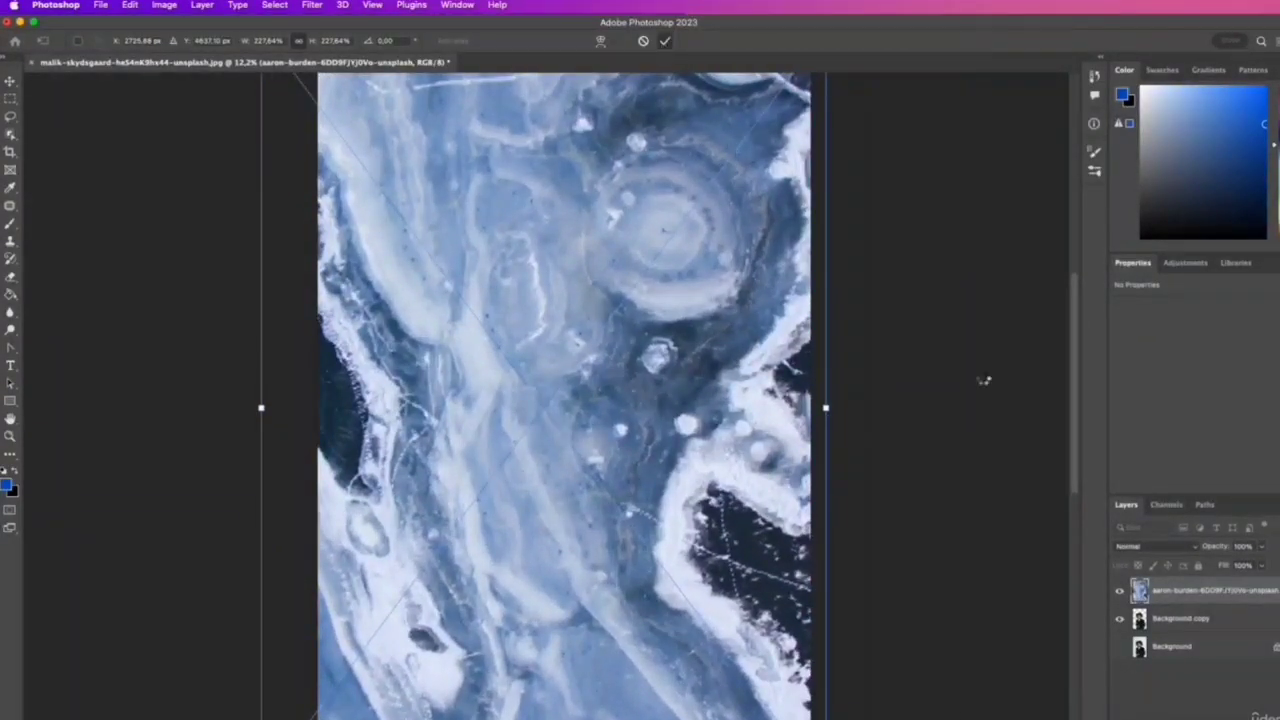
left_click_drag(1178, 594, 1173, 628)
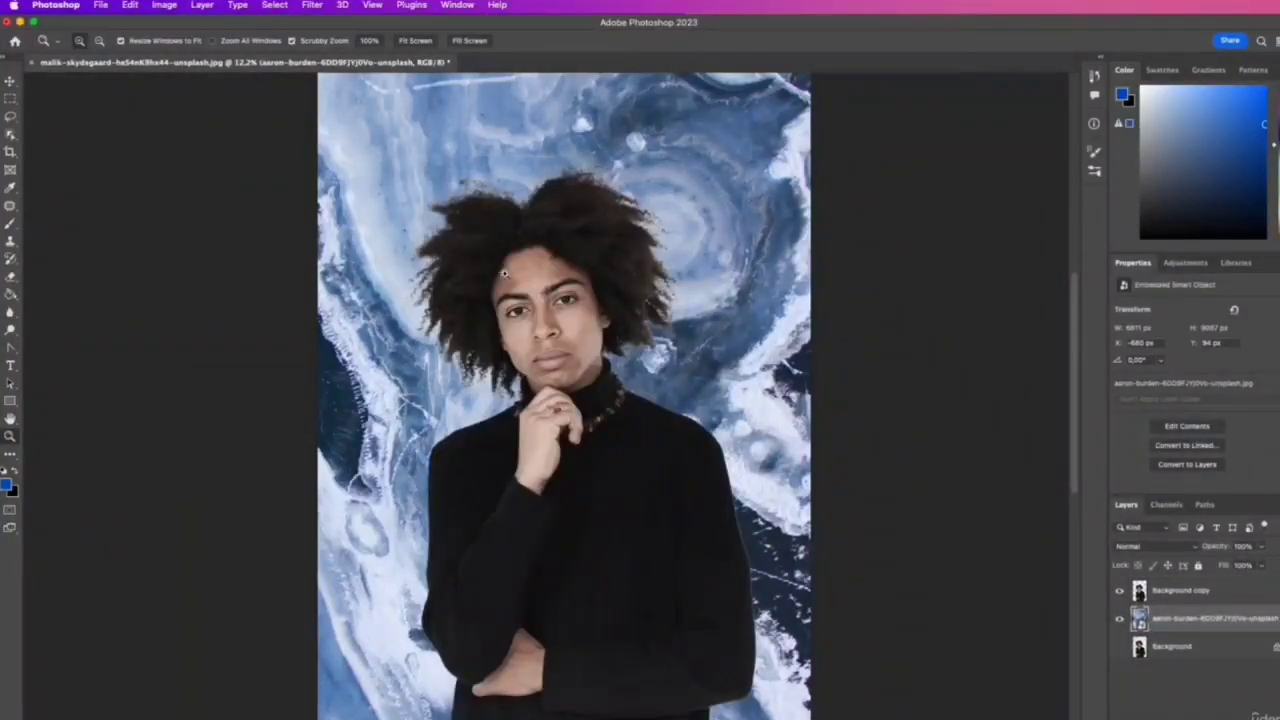
left_click_drag(522, 267, 569, 246)
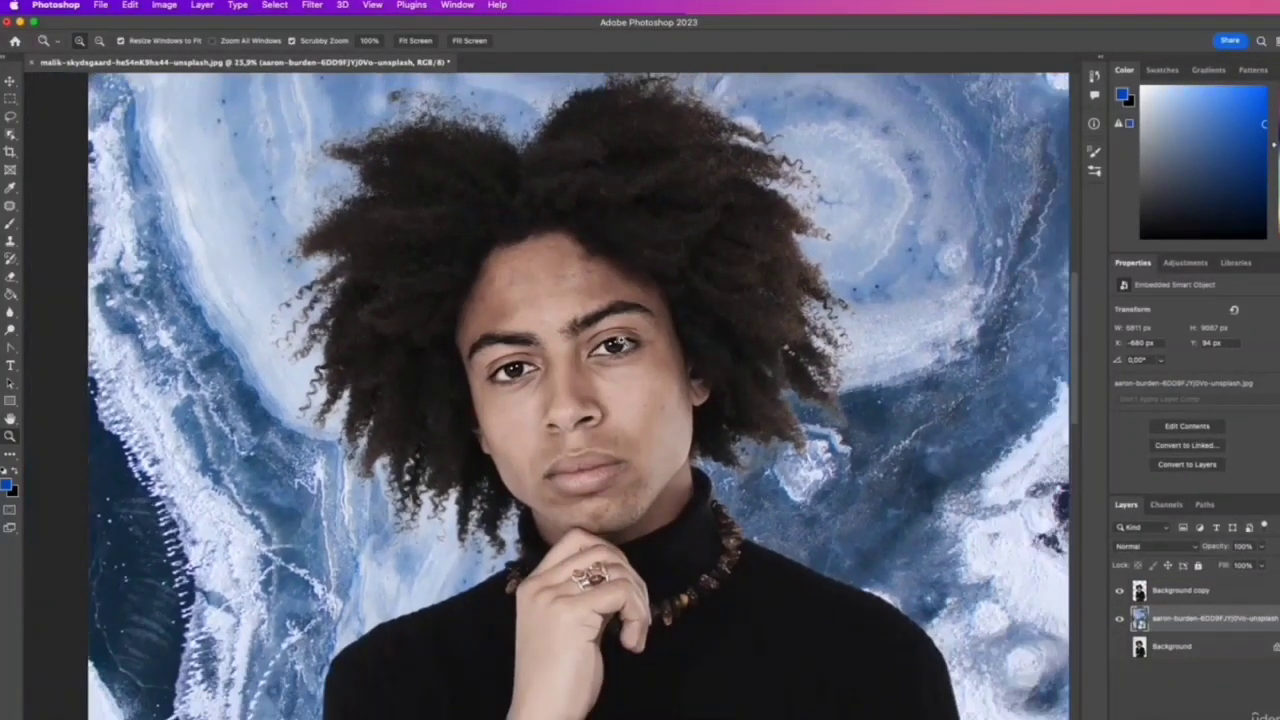
scroll(565, 315, "up", 3)
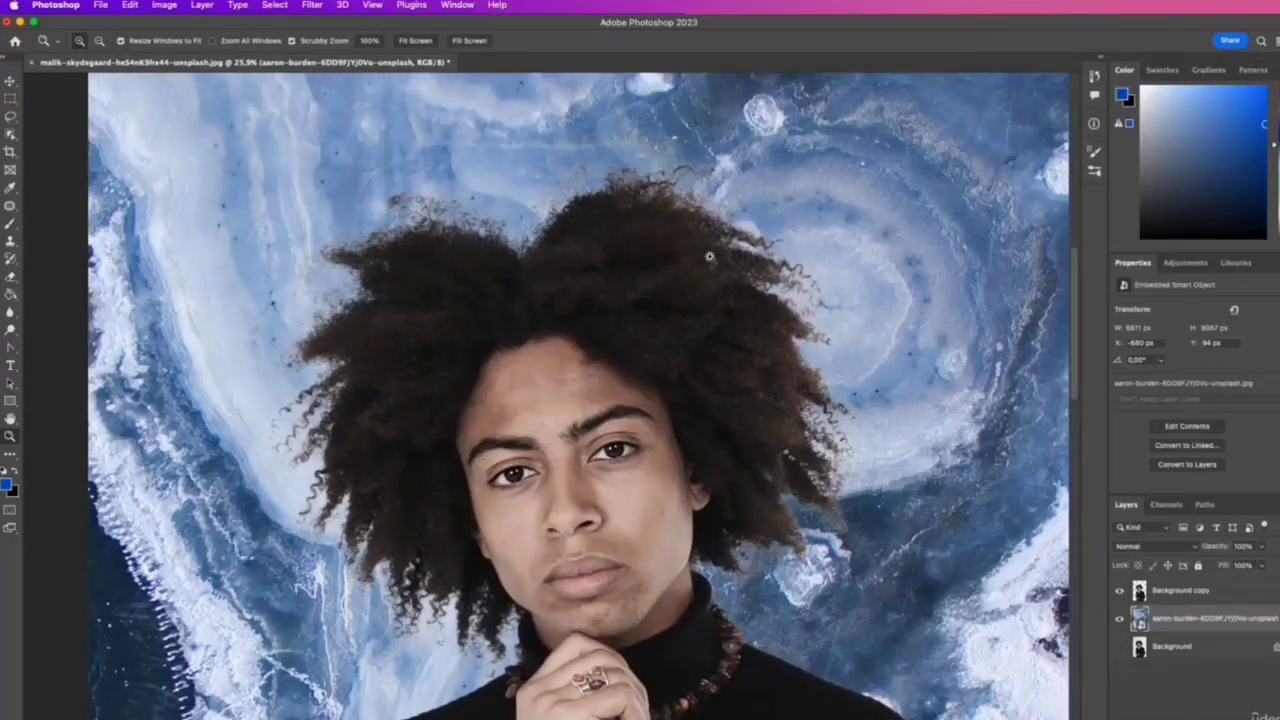
left_click_drag(655, 384, 510, 398)
scroll(624, 440, "down", 3)
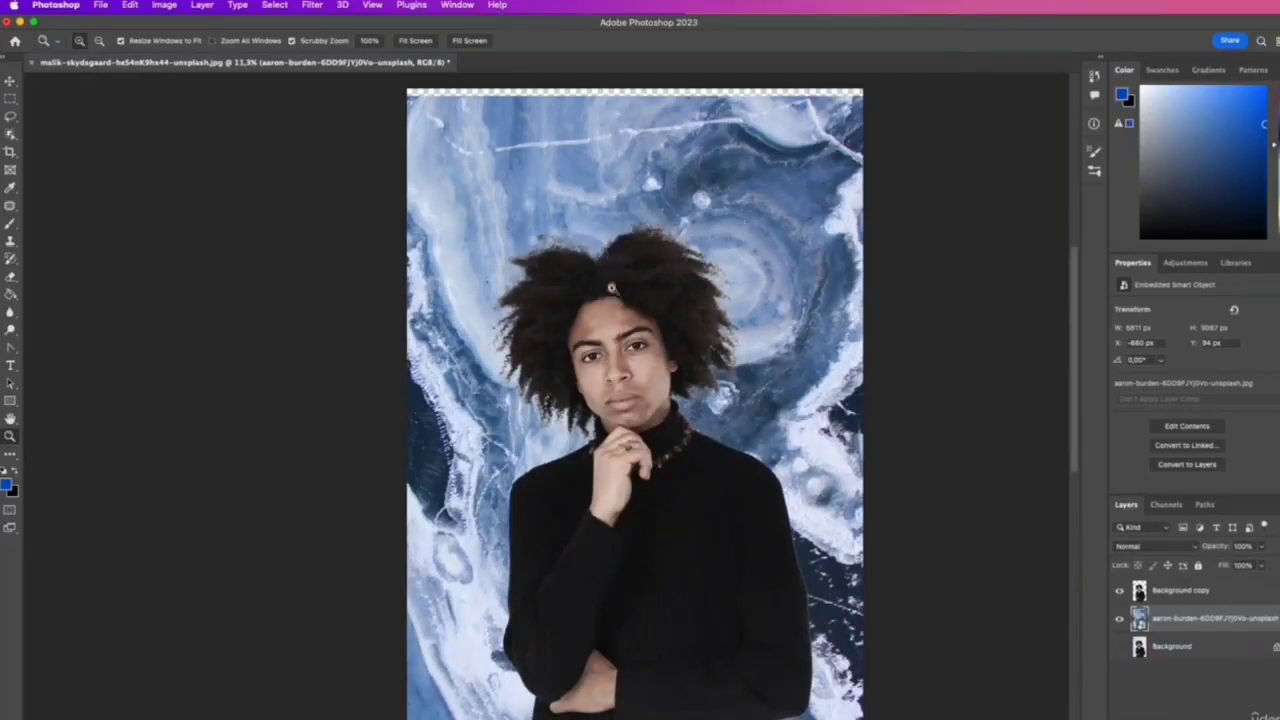
left_click_drag(615, 296, 664, 264)
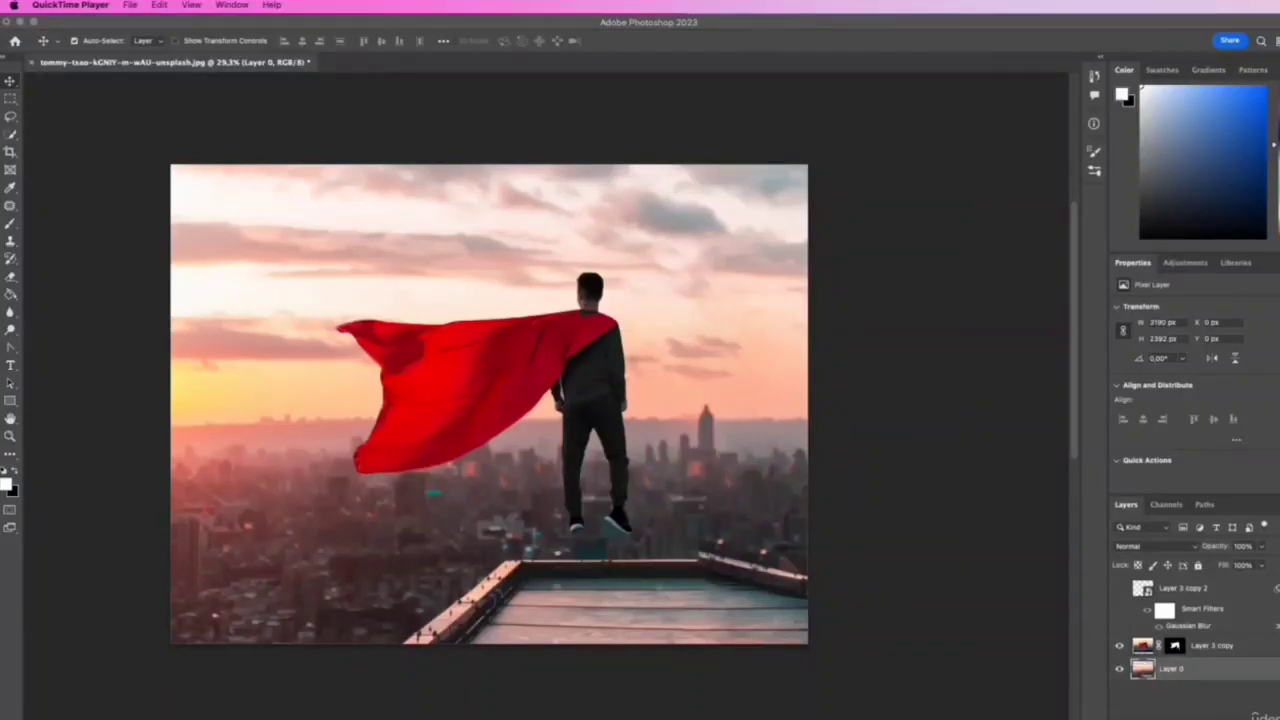
- Open both PNG images from the "6 homework" folder in Adobe Photoshop 2023
left_click(1177, 713)
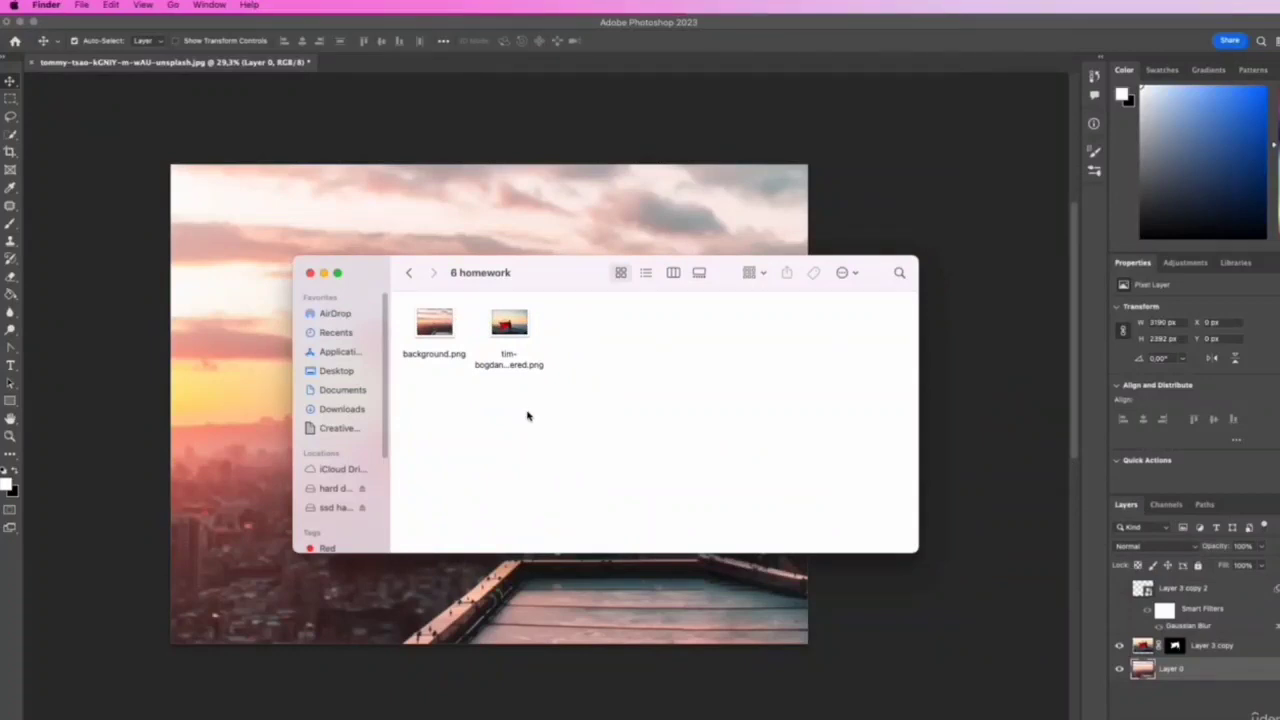
left_click(323, 274)
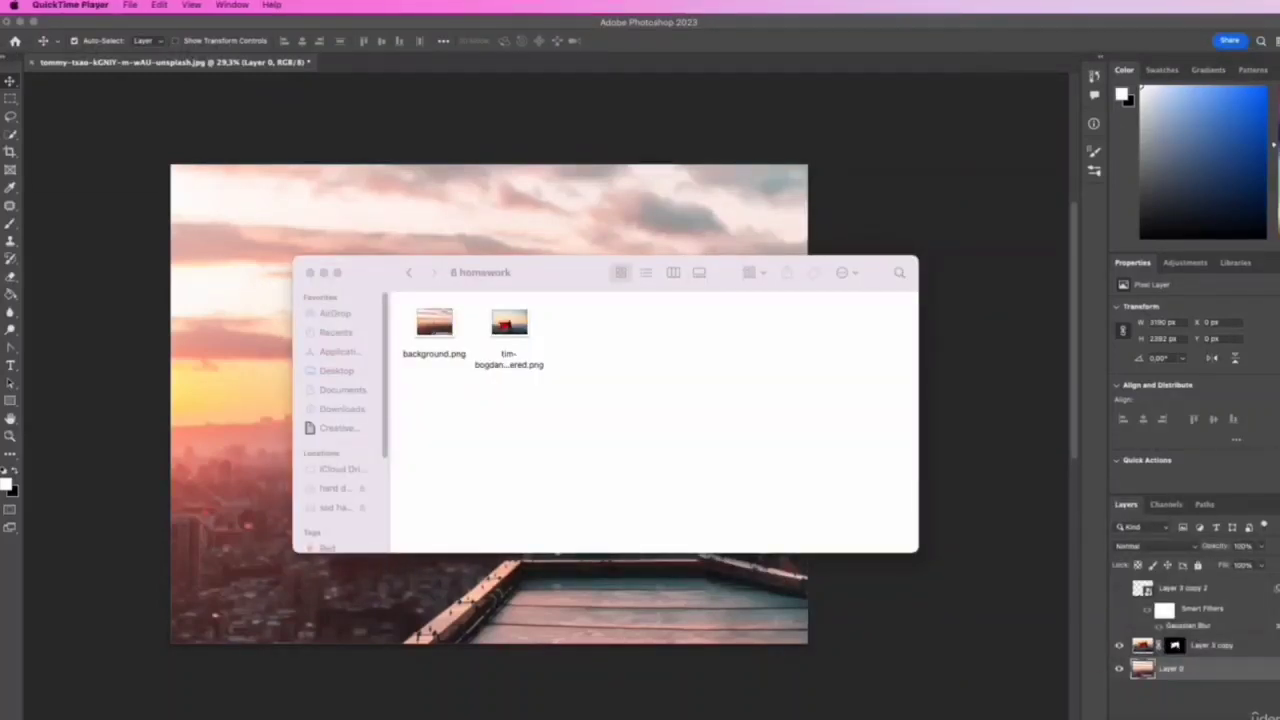
left_click(510, 417)
left_click(436, 325)
left_click_drag(438, 379, 548, 298)
right_click(507, 321)
mouse_move(587, 363)
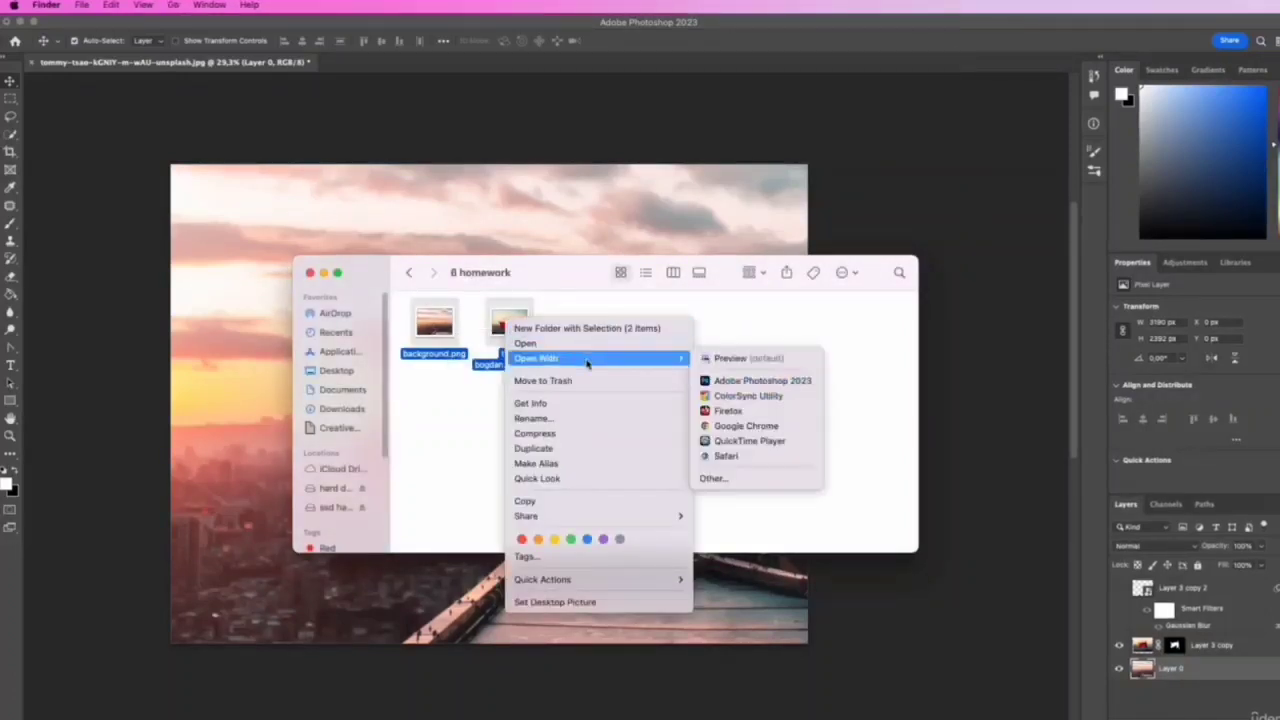
left_click(752, 386)
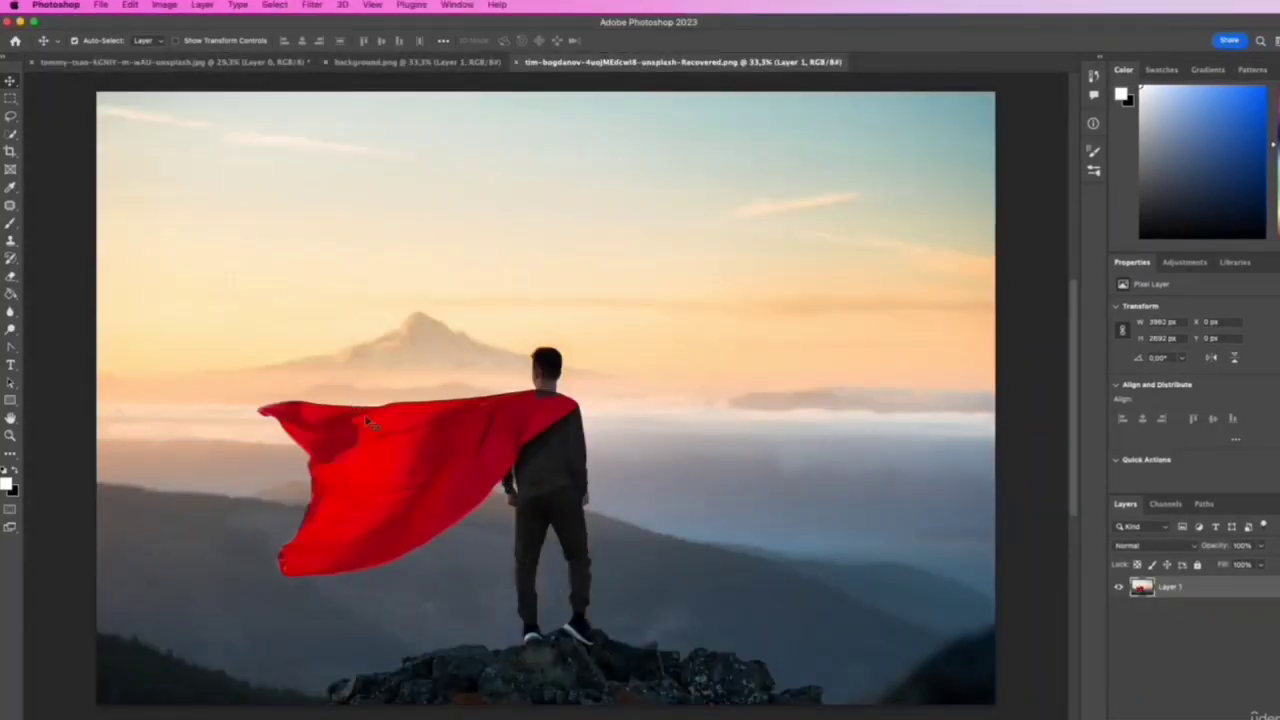
- Select the man and his red cape with the Object Selection Tool
right_click(11, 135)
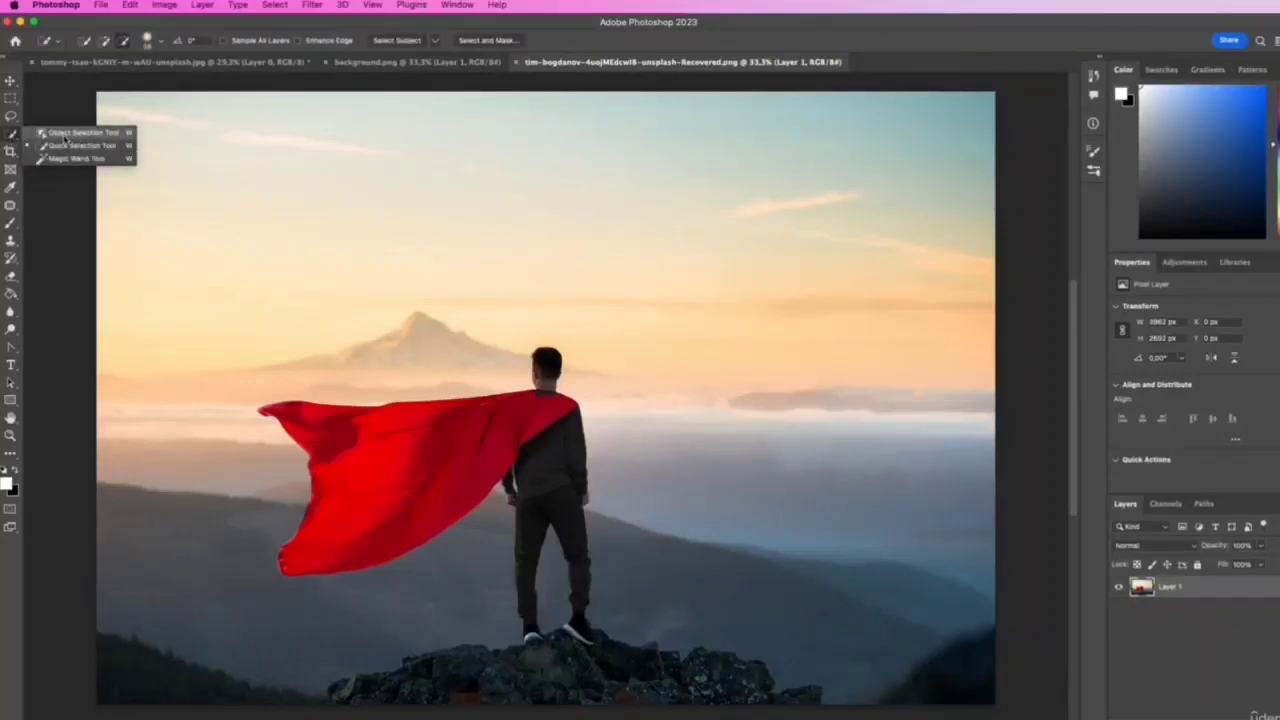
left_click(66, 139)
left_click_drag(264, 324, 603, 642)
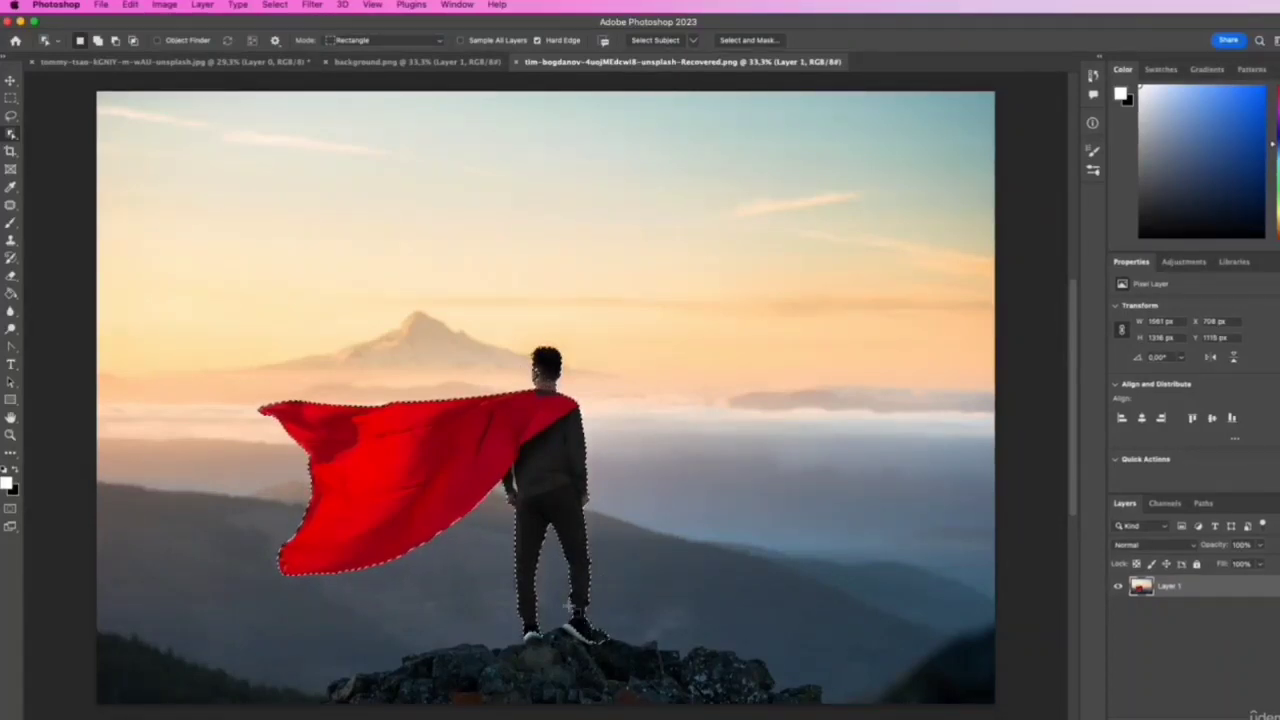
- Add the missed ear and white shoe sole to the selection with the Quick Selection Tool, using a 22 px brush for the shoe
left_click(11, 434)
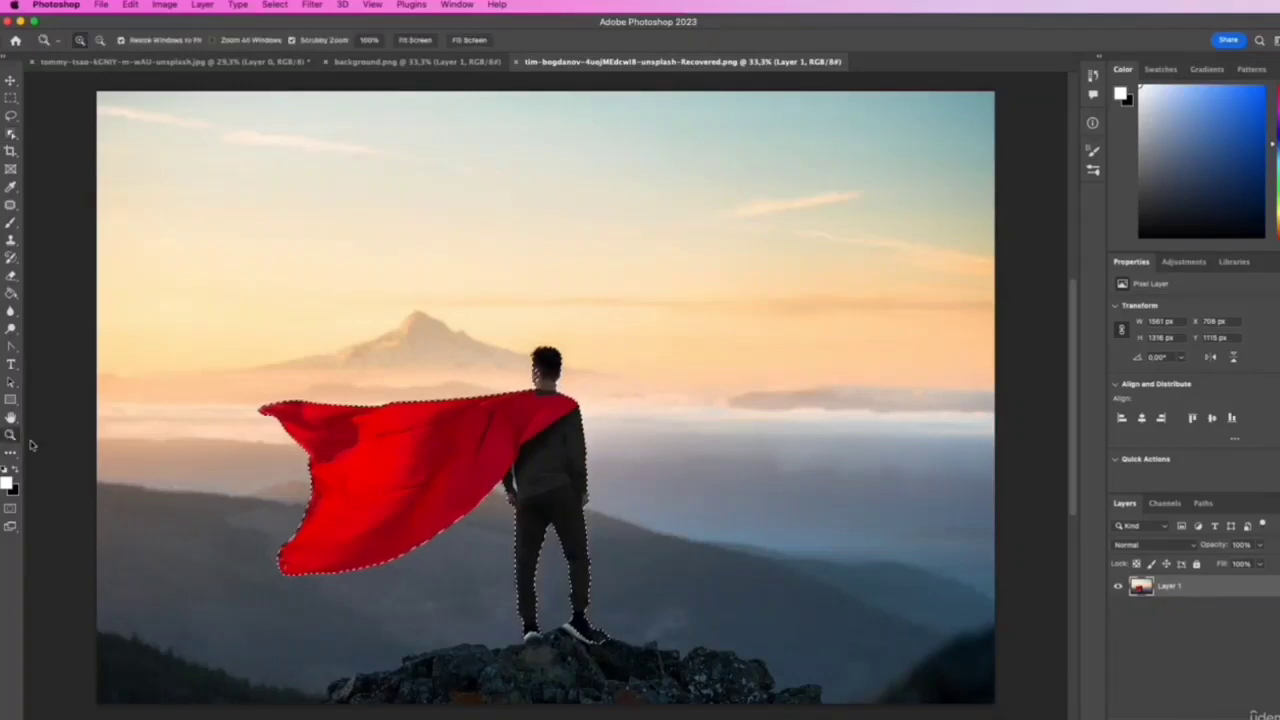
left_click_drag(549, 383, 628, 369)
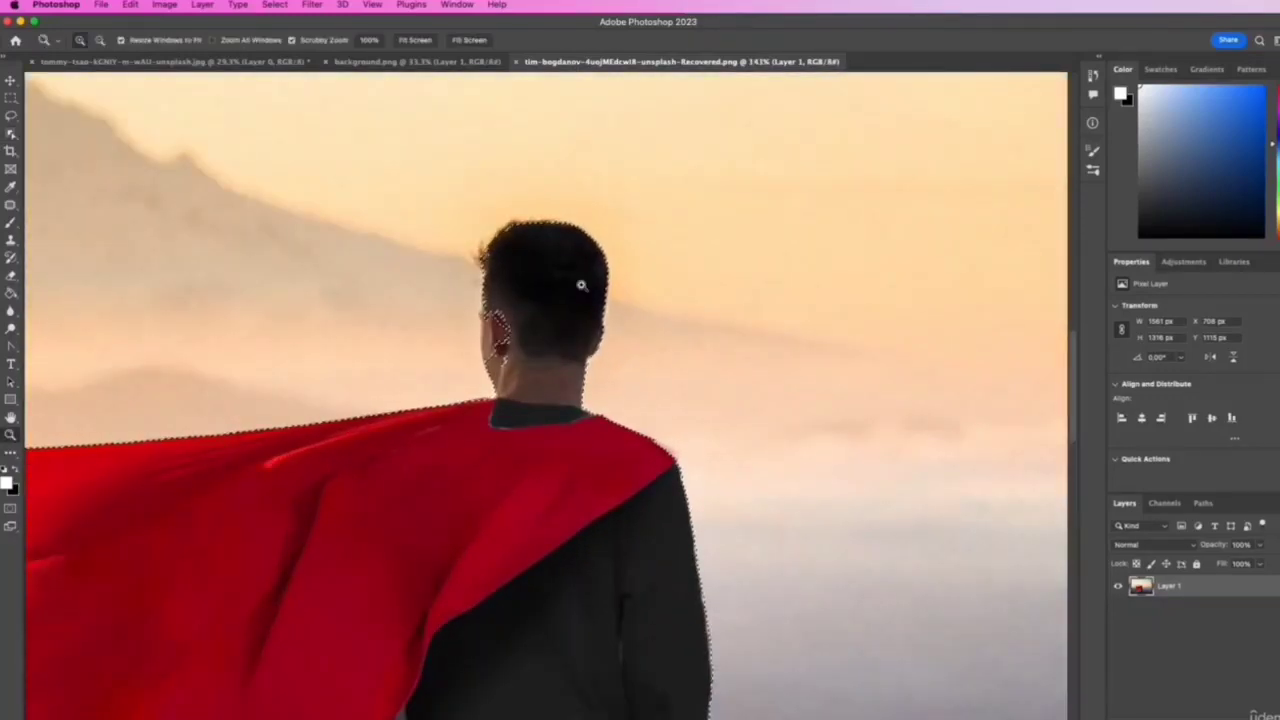
left_click(12, 134)
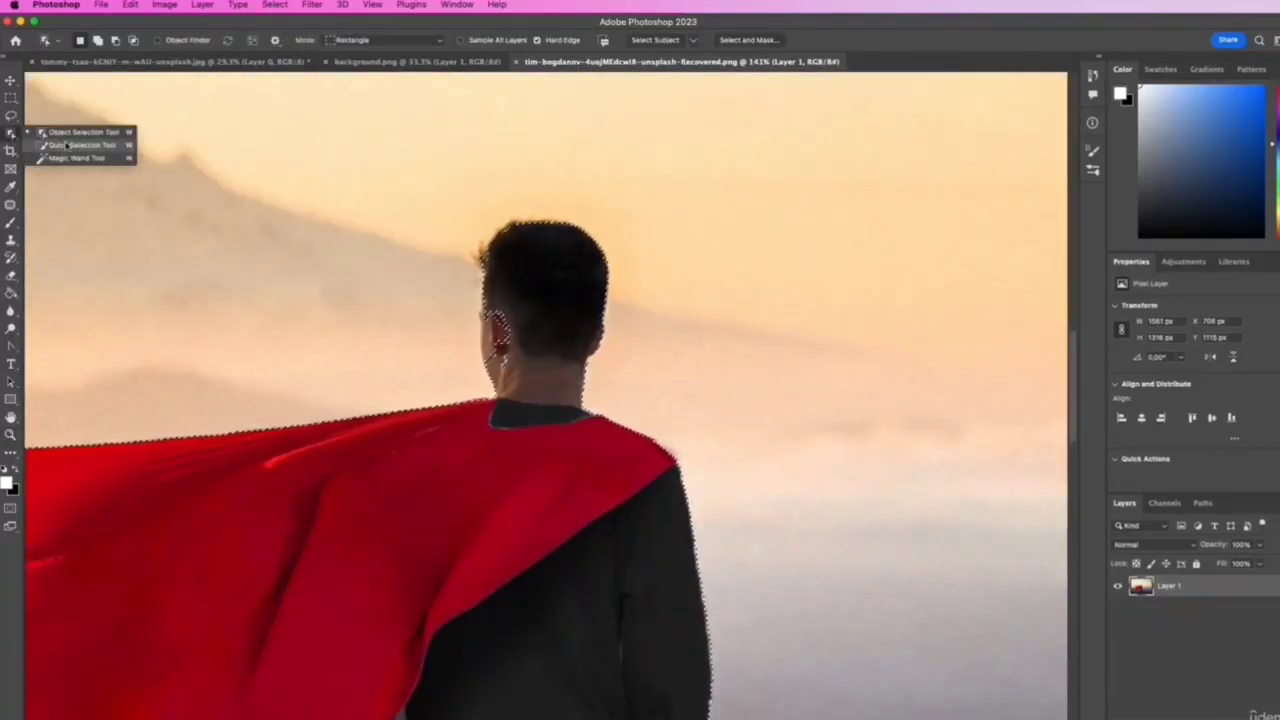
left_click(66, 146)
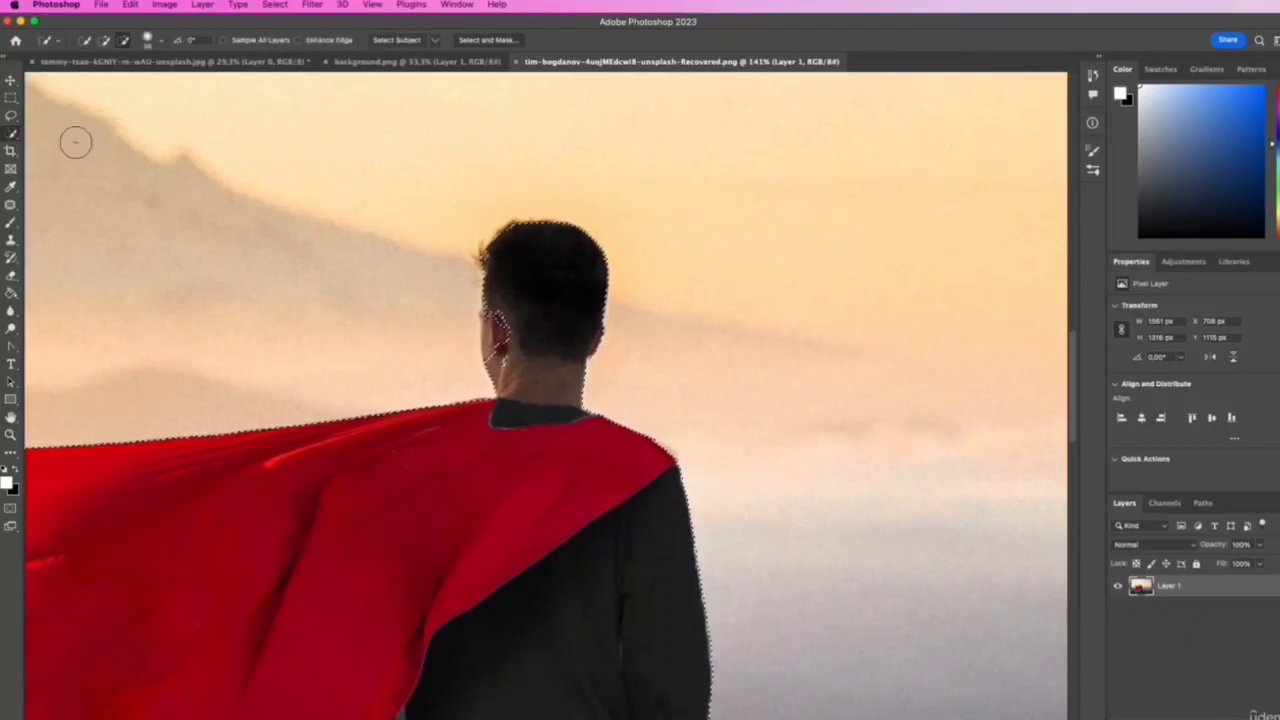
left_click(104, 42)
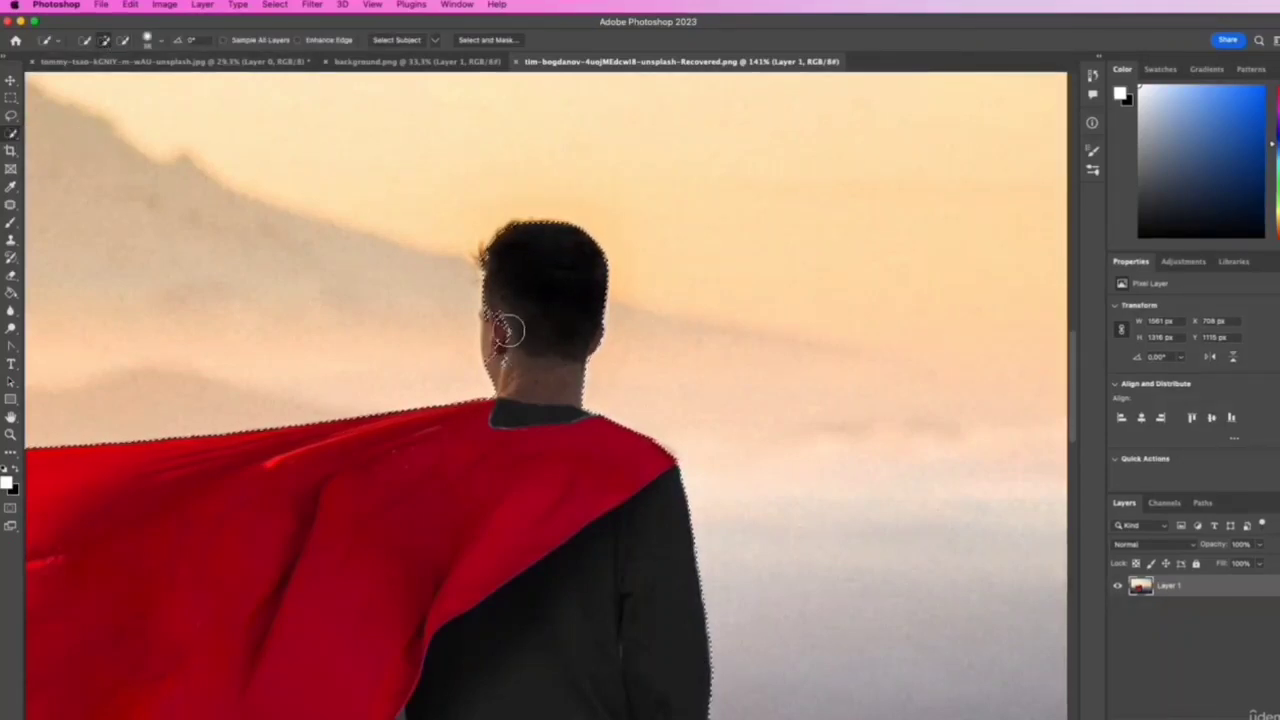
scroll(524, 508, "down", 5)
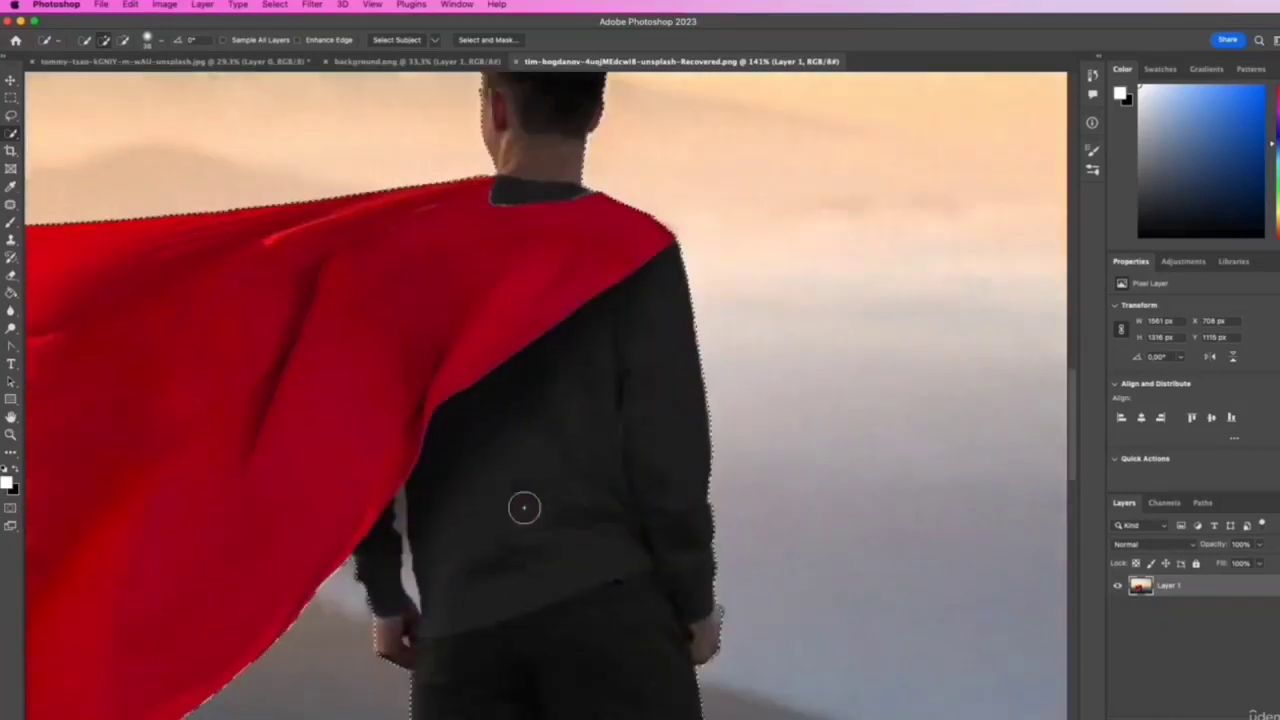
scroll(524, 508, "down", 15)
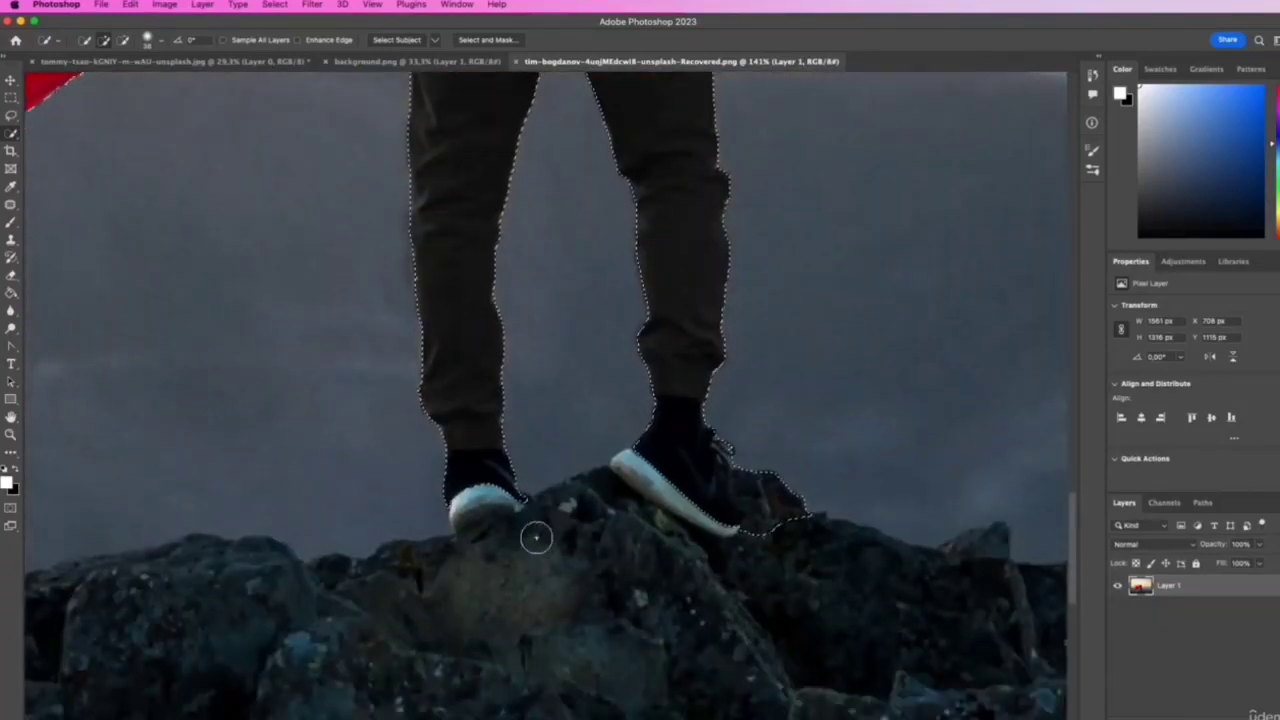
left_click_drag(474, 490, 471, 497)
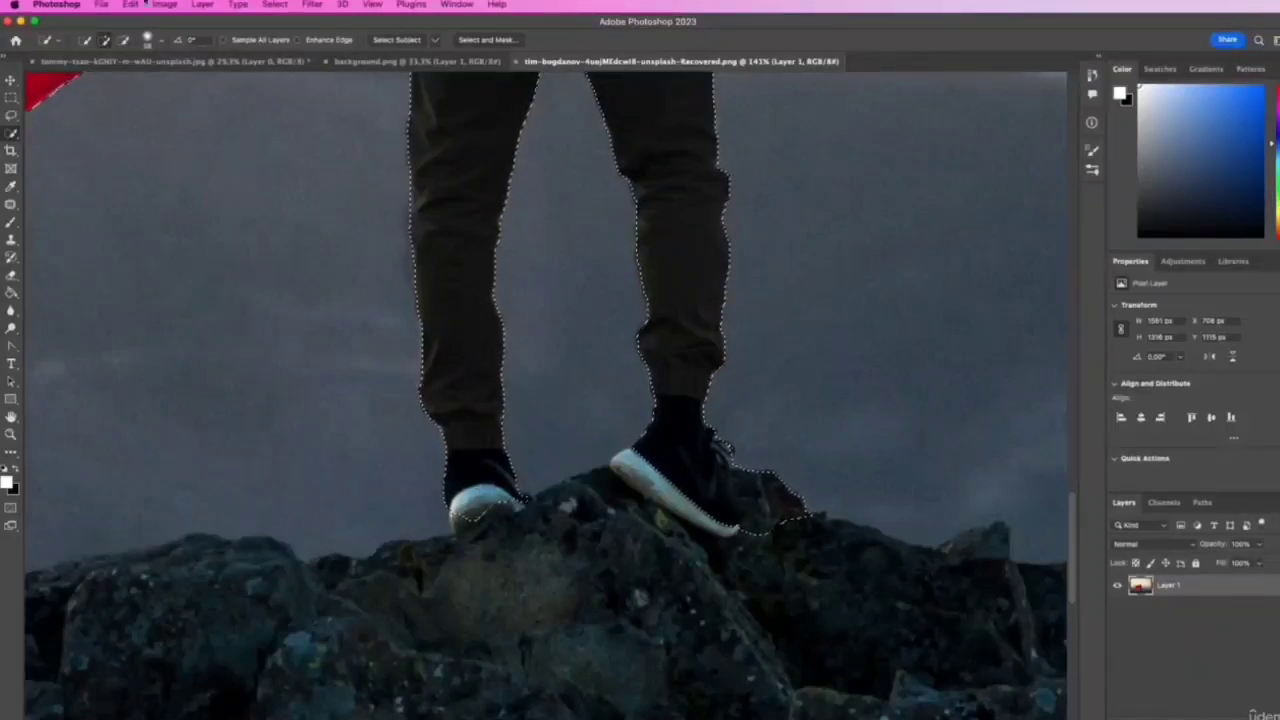
left_click(149, 40)
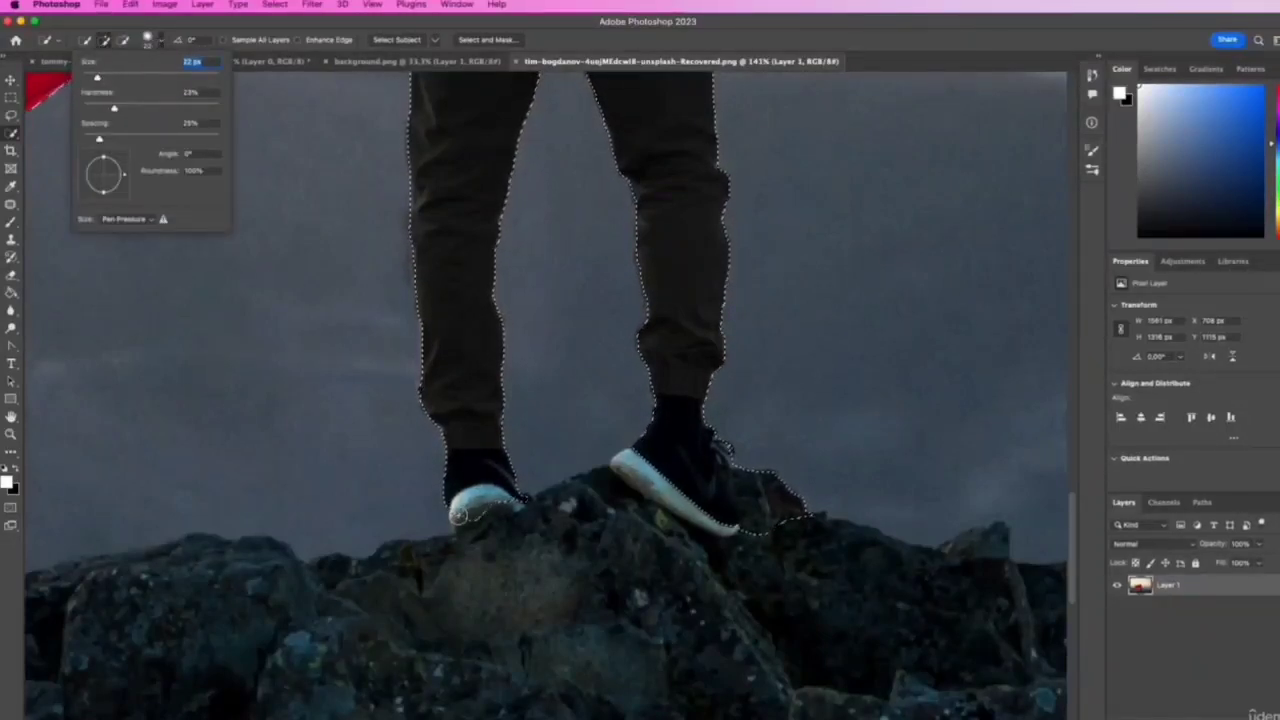
key("Return")
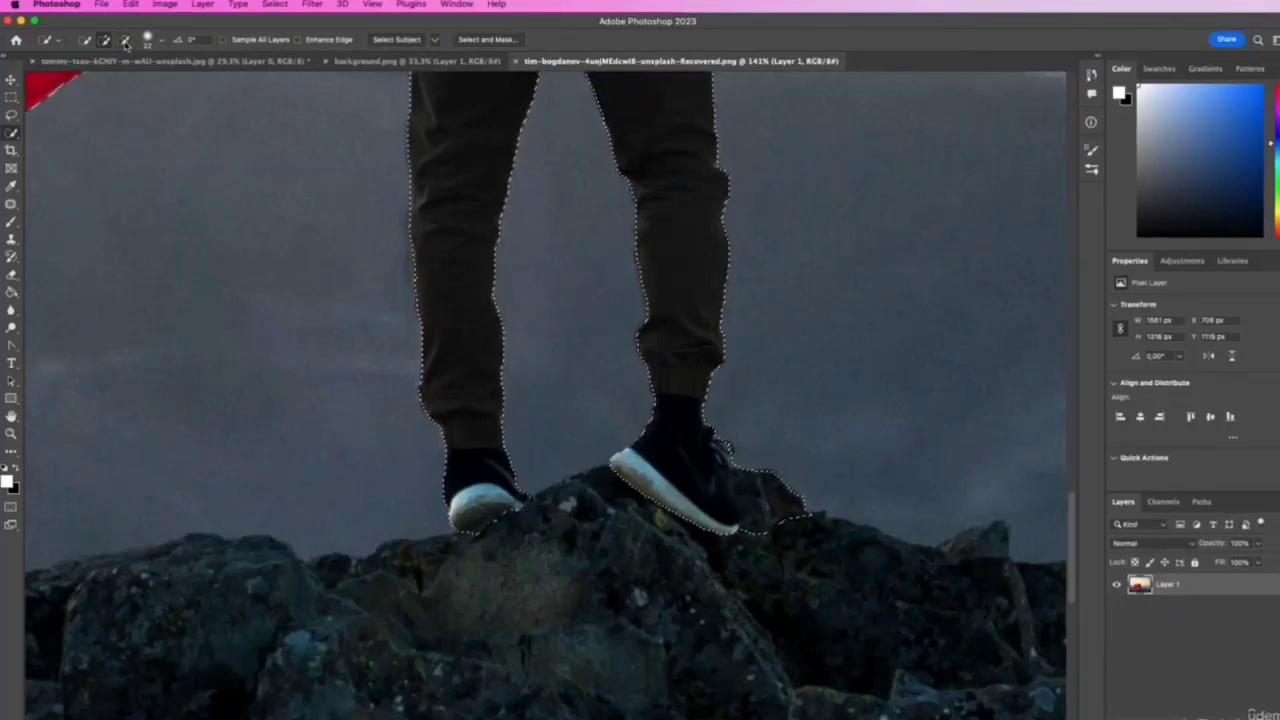
- Subtract the rock around the shoes from the selection and turn the selection into a layer mask
left_click(125, 41)
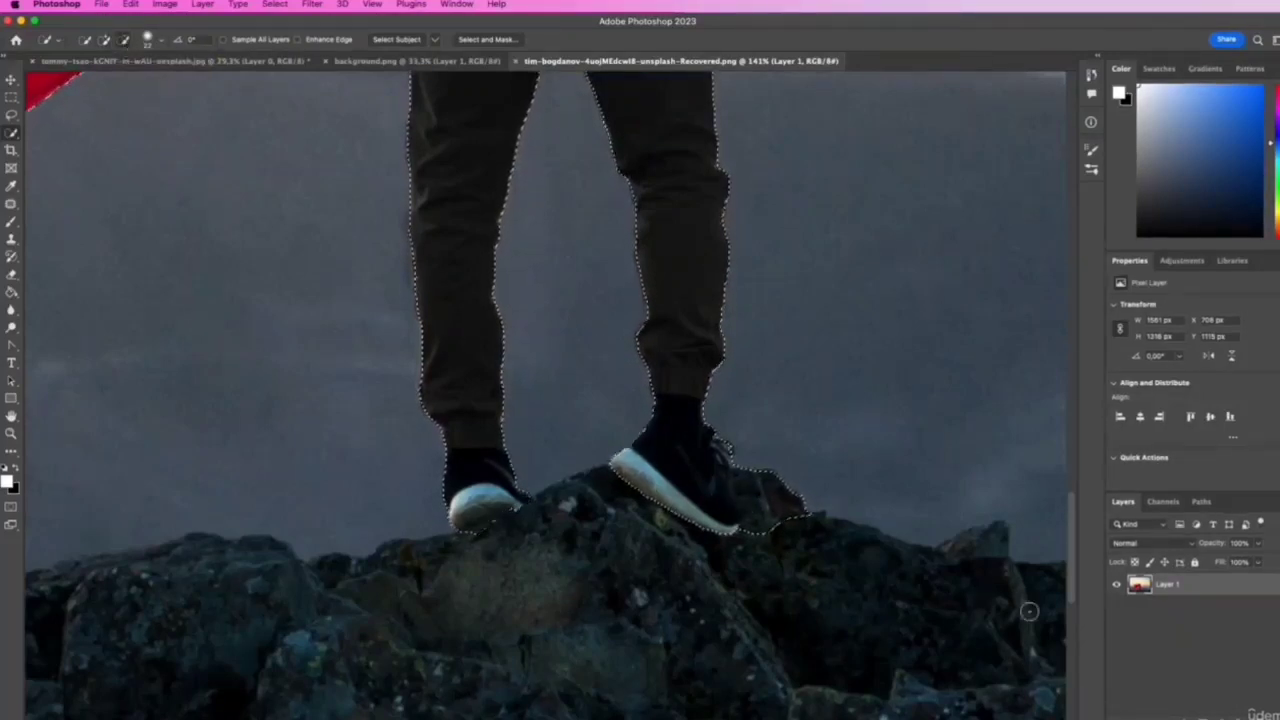
mouse_move(778, 487)
left_mouse_down()
mouse_move(790, 497)
mouse_move(743, 467)
mouse_move(754, 485)
left_mouse_up()
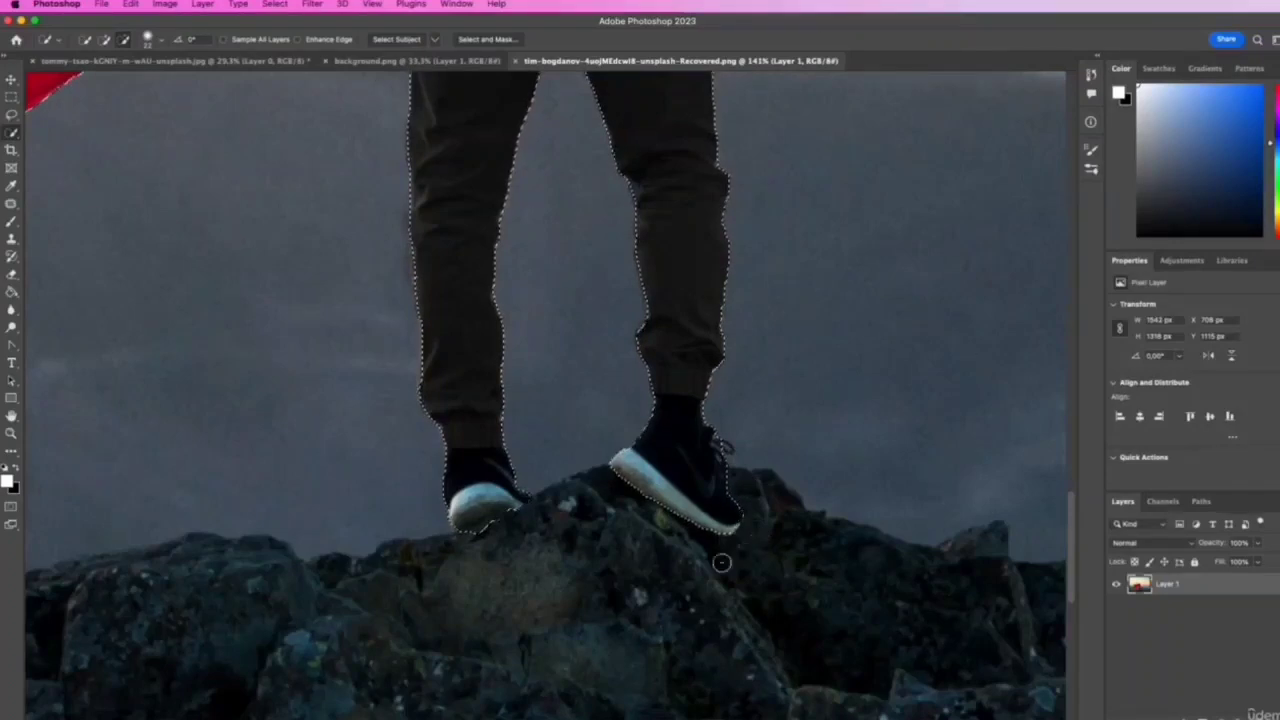
left_click(476, 539, "alt")
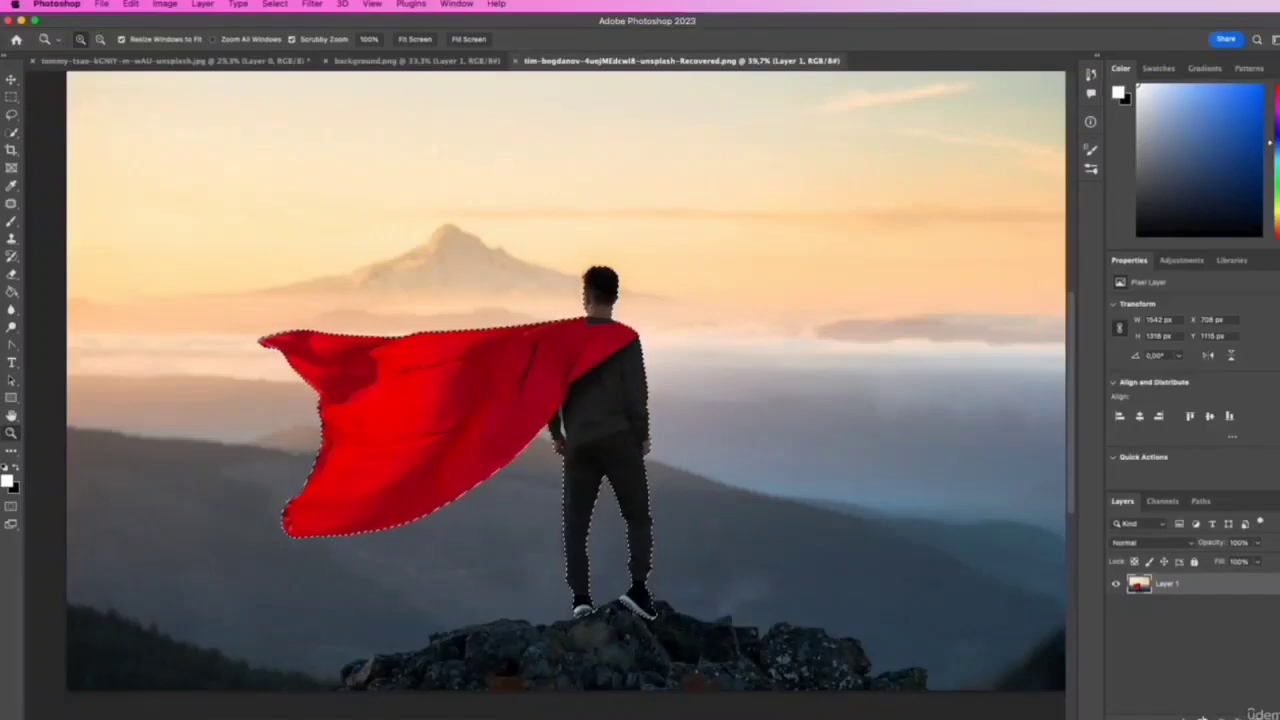
left_click(1207, 717)
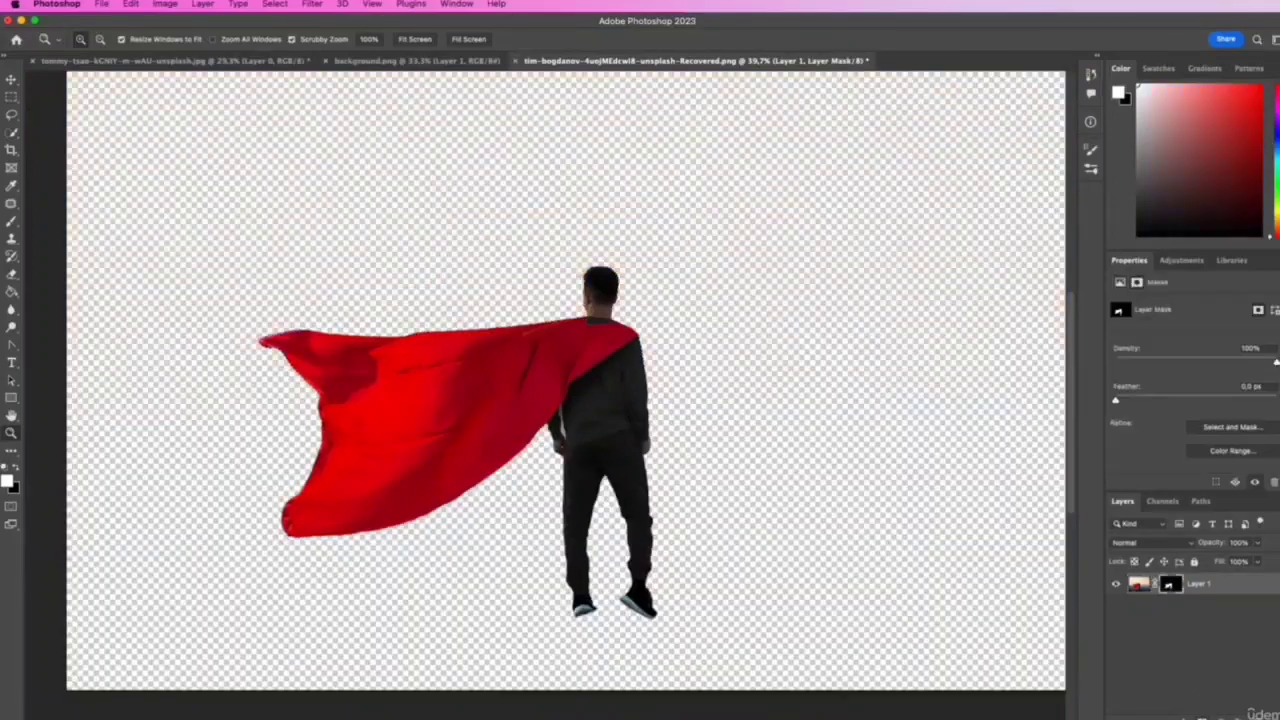
- Copy the masked man into background.png and position him floating above the rooftop
key("v")
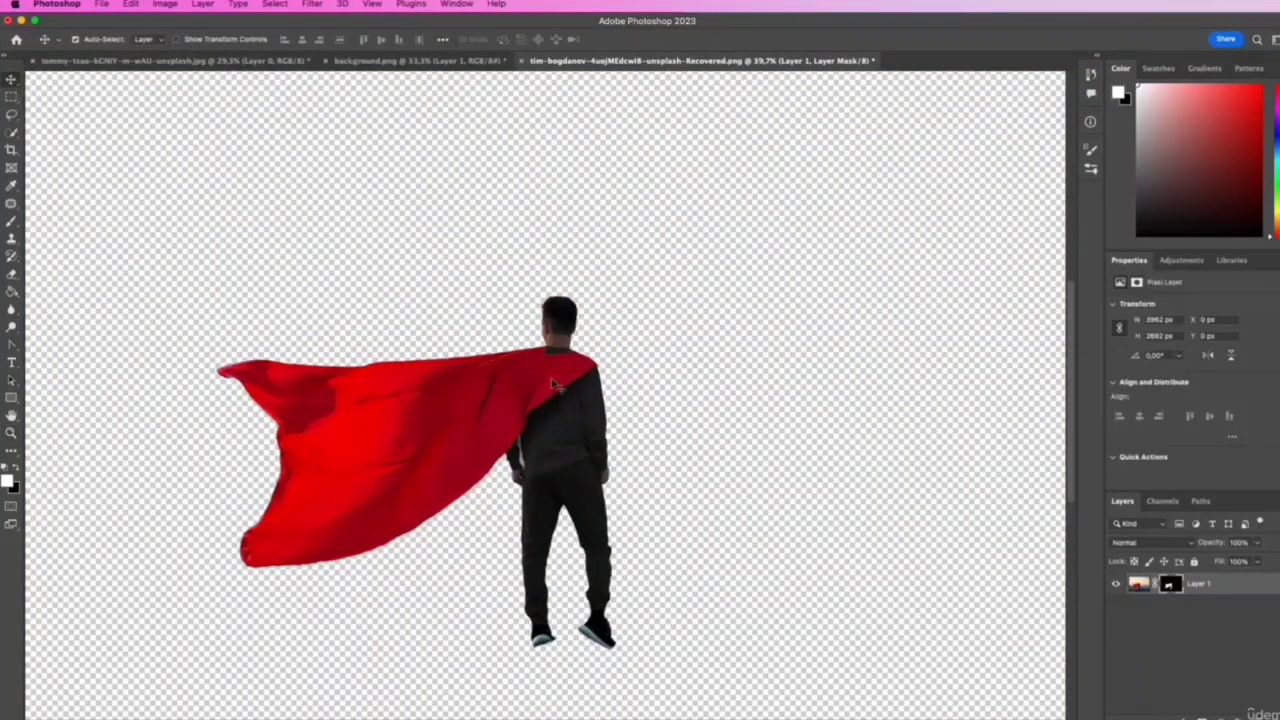
left_click_drag(573, 418, 479, 67)
left_click_drag(587, 329, 611, 359)
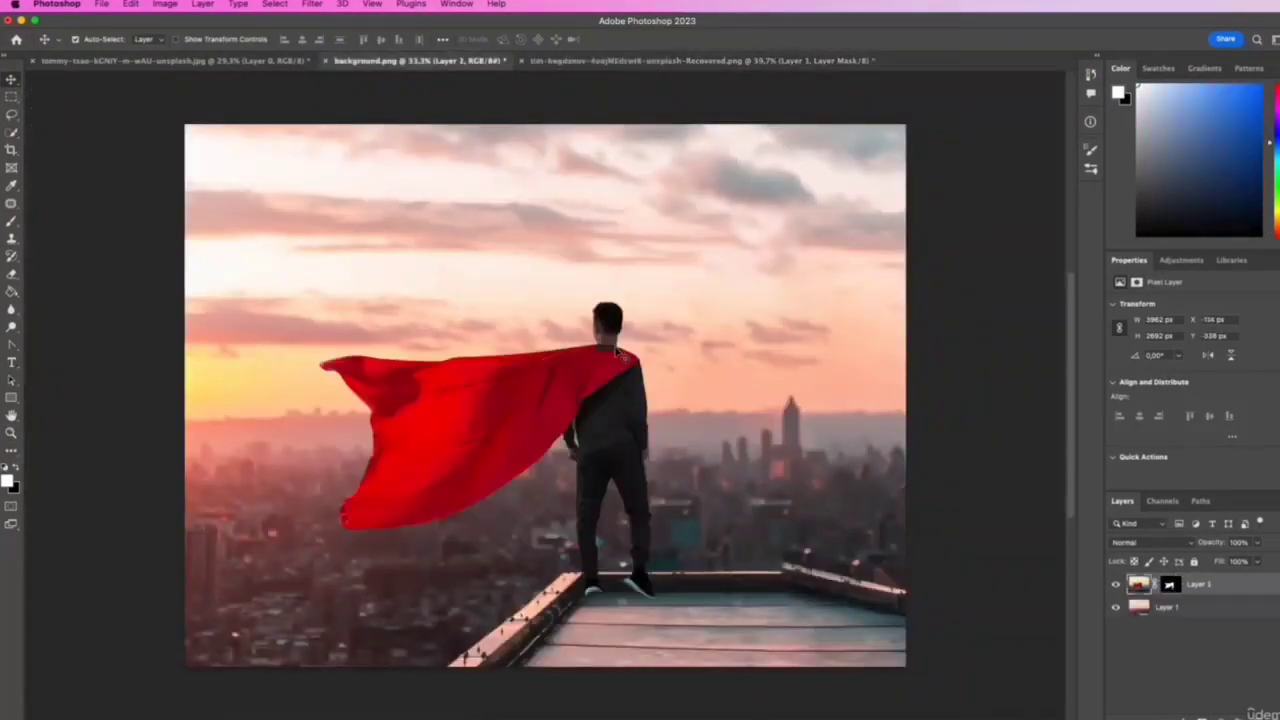
left_click_drag(622, 440, 668, 554)
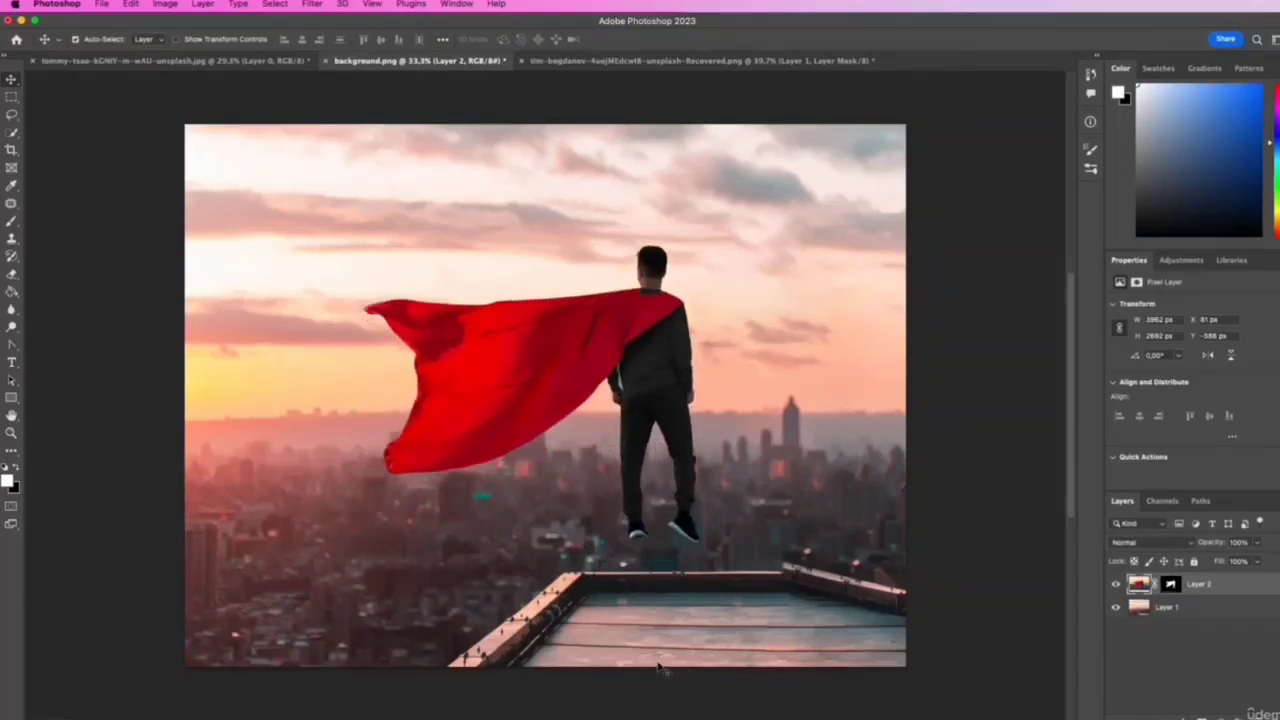
- Remove the leftover light background between the man's arm and torso with Magic Wand selections at tolerance 32, and deselect
key("z")
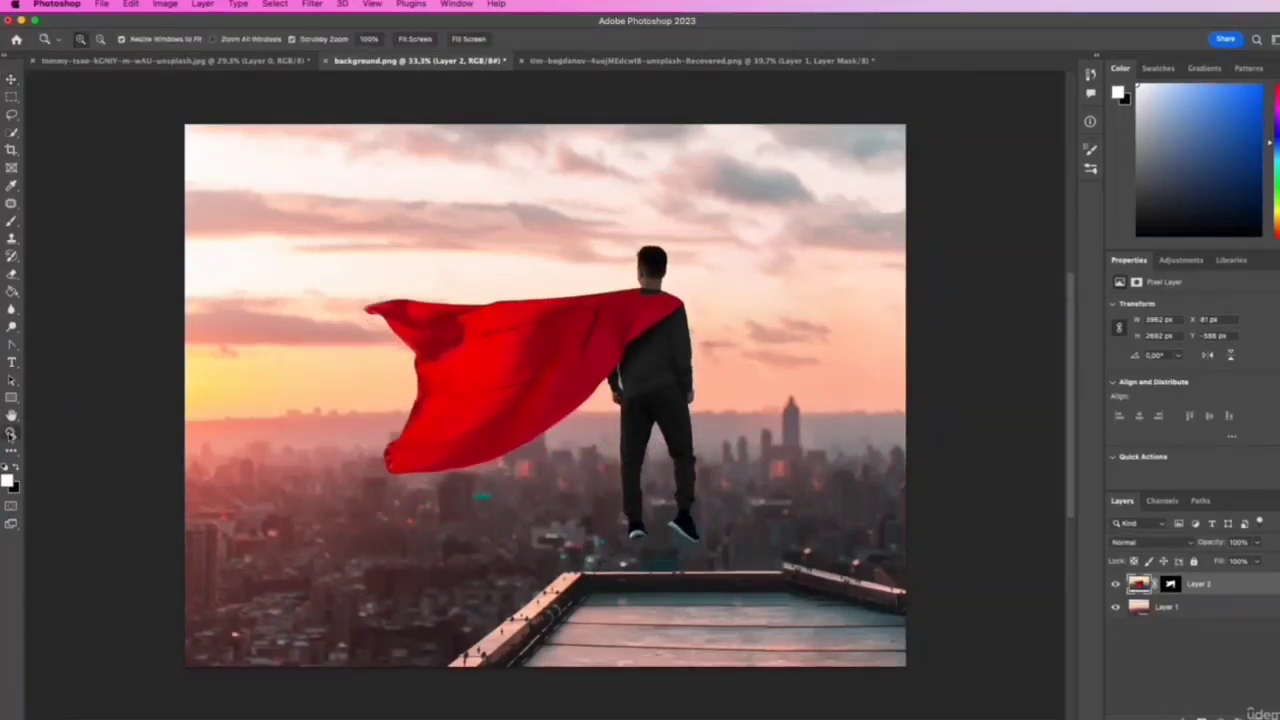
left_click_drag(633, 375, 595, 378)
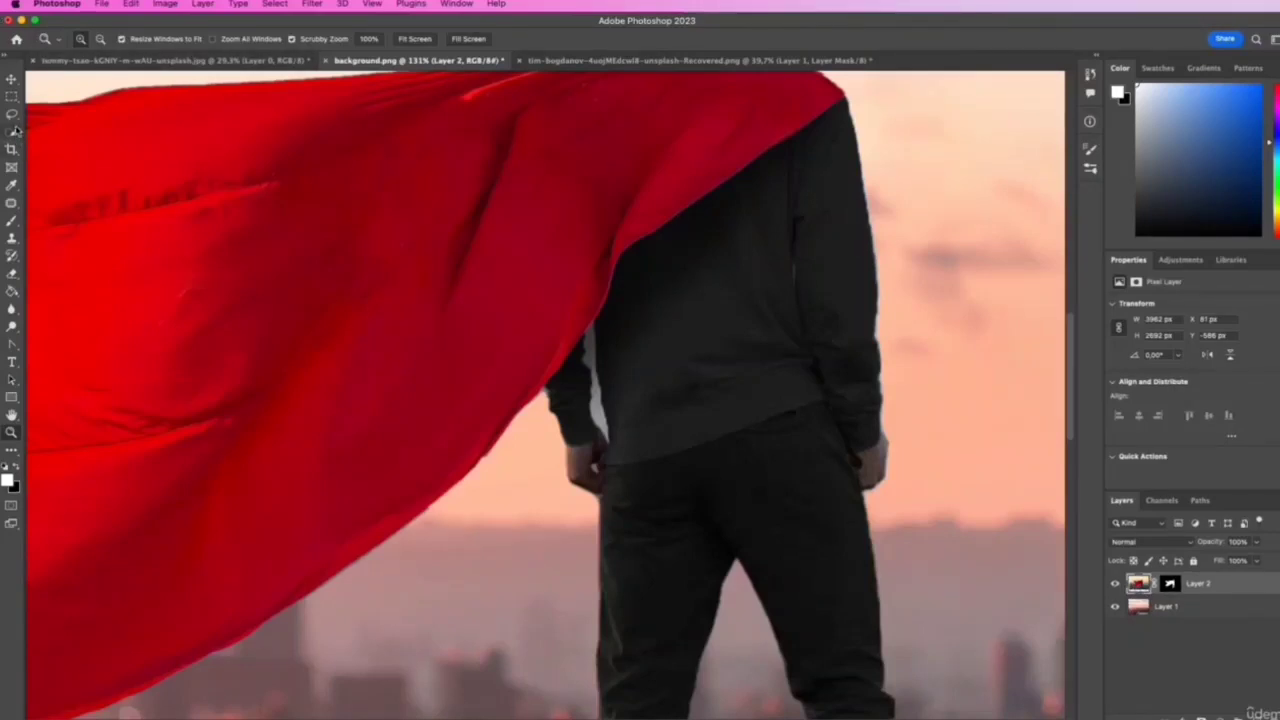
left_click(13, 133)
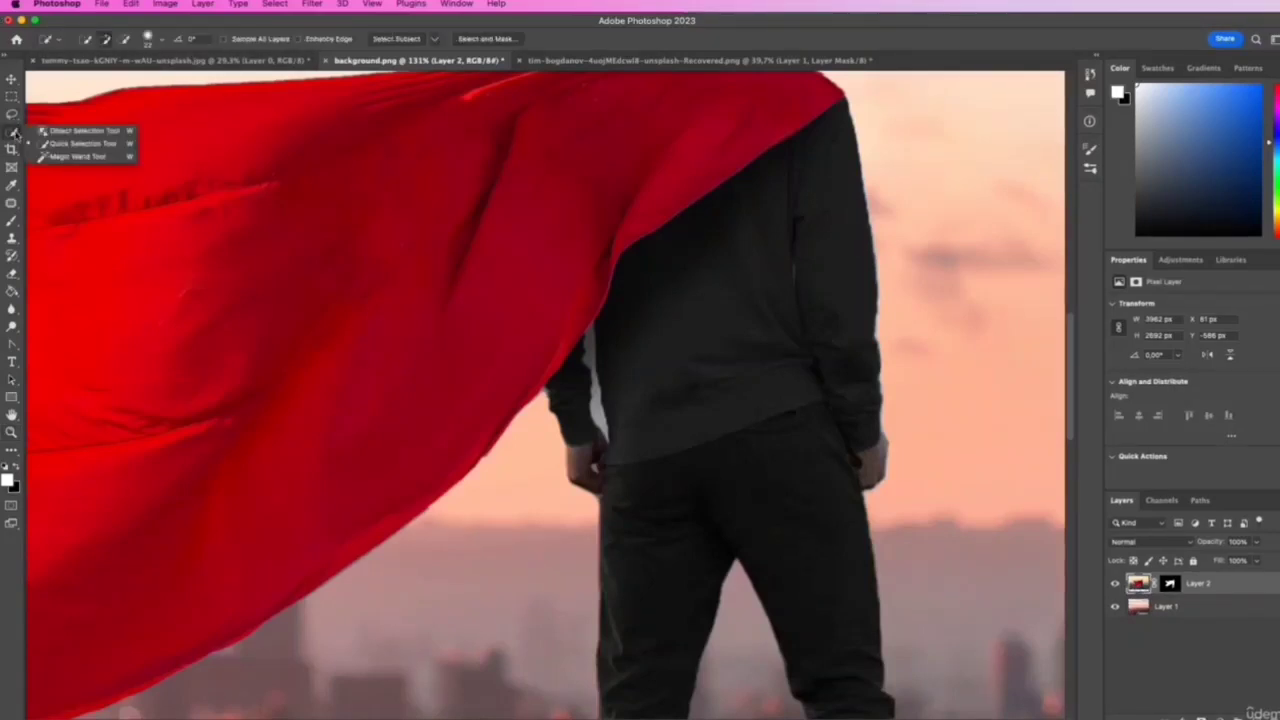
left_click(75, 157)
left_click(596, 412)
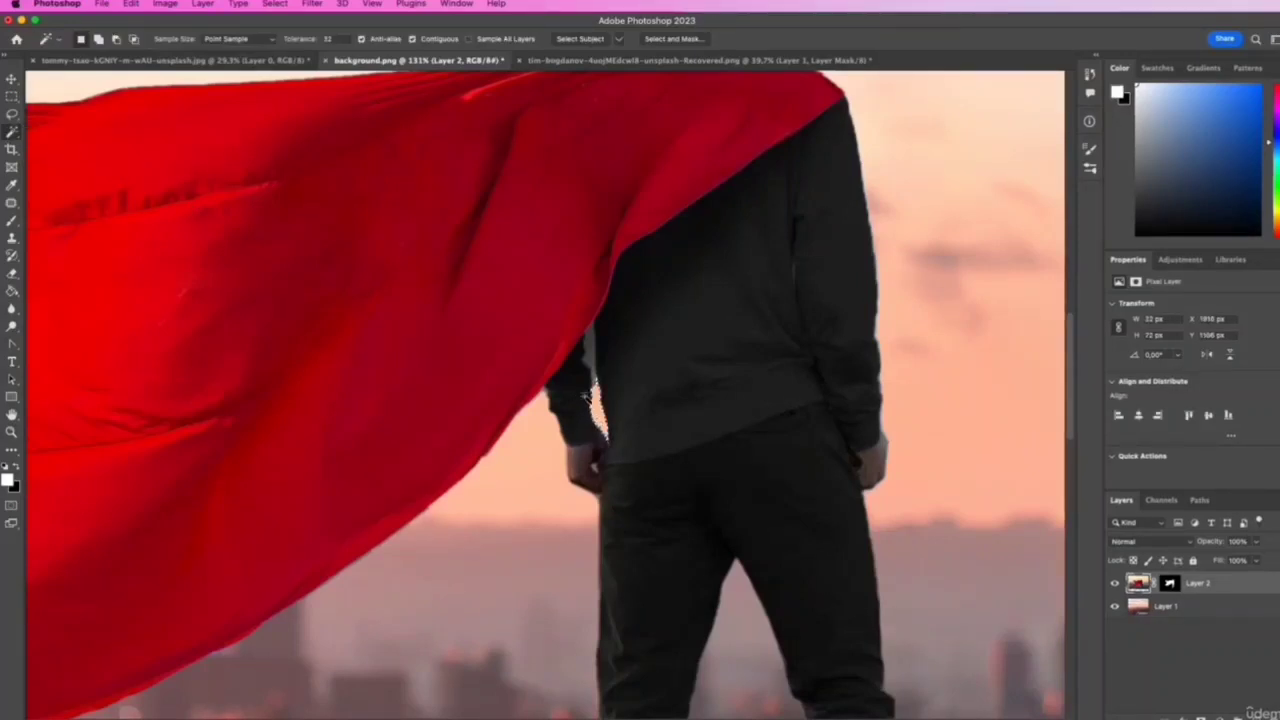
left_click(592, 358)
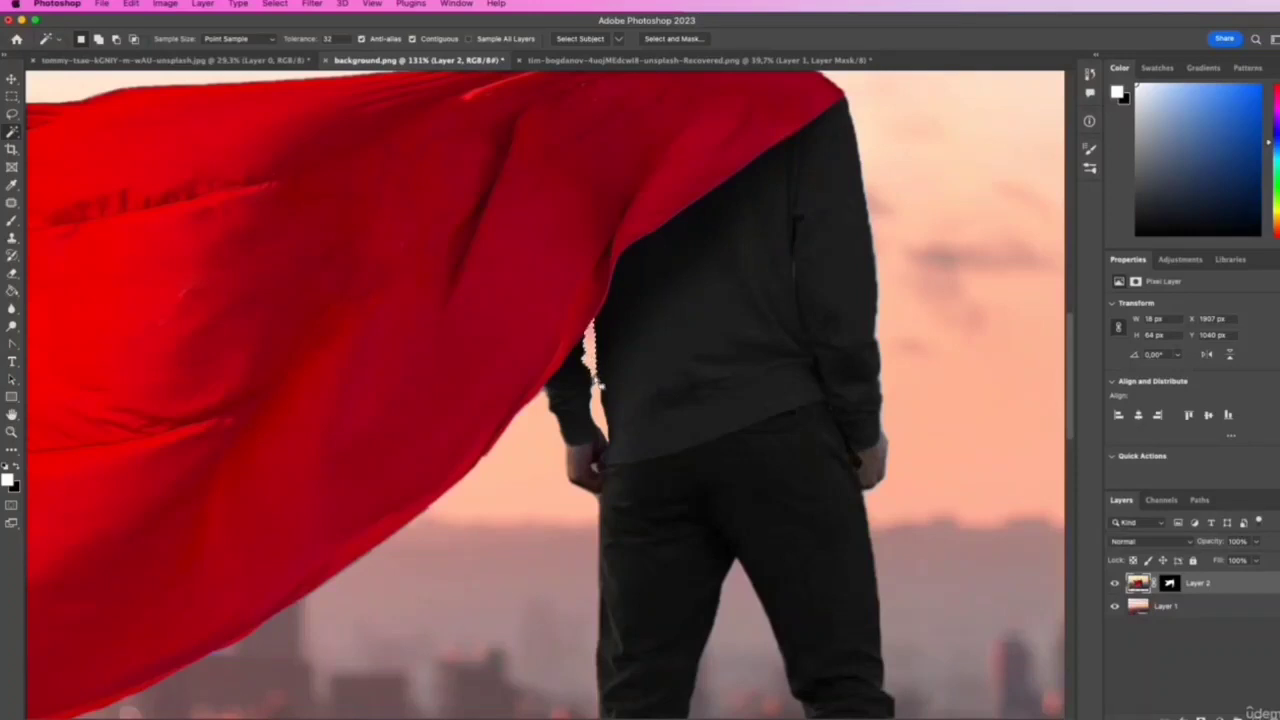
left_click(586, 352)
key("super+d")
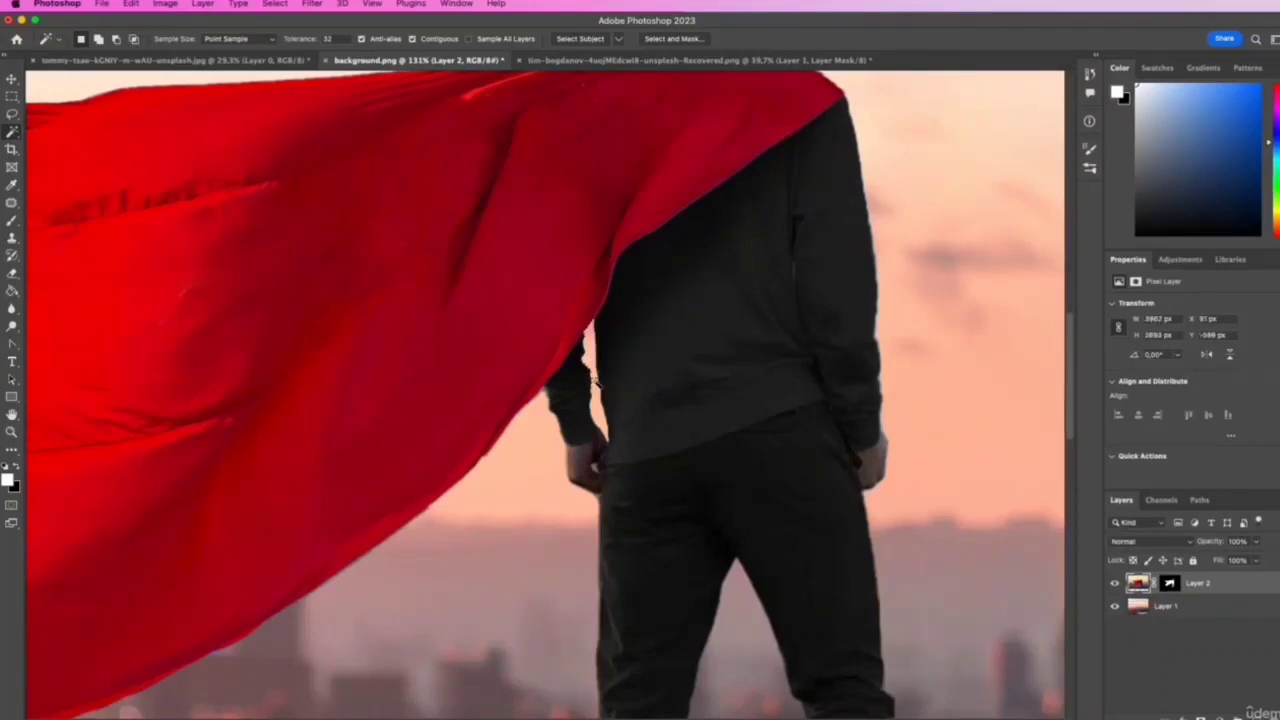
key("z")
key("super+0")
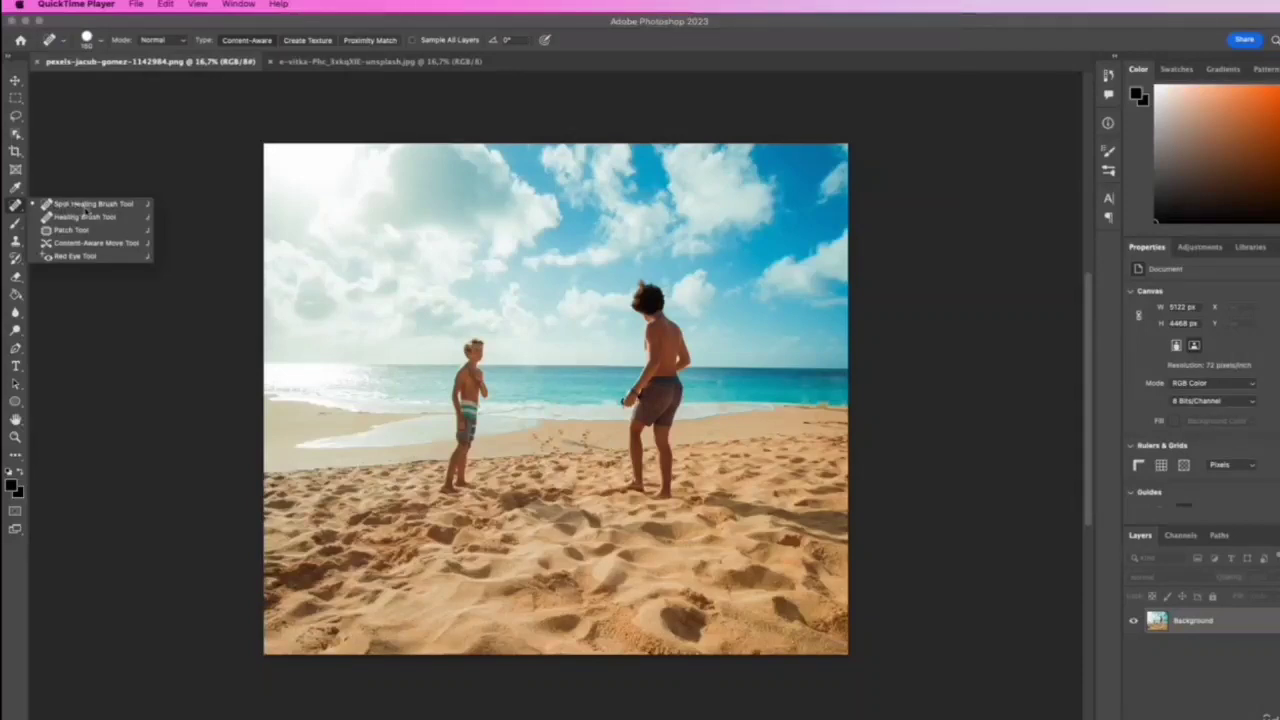
- Adjust the Spot Healing Brush size and paint away the boy on the beach, including the leftover marks over the water
left_click(108, 205)
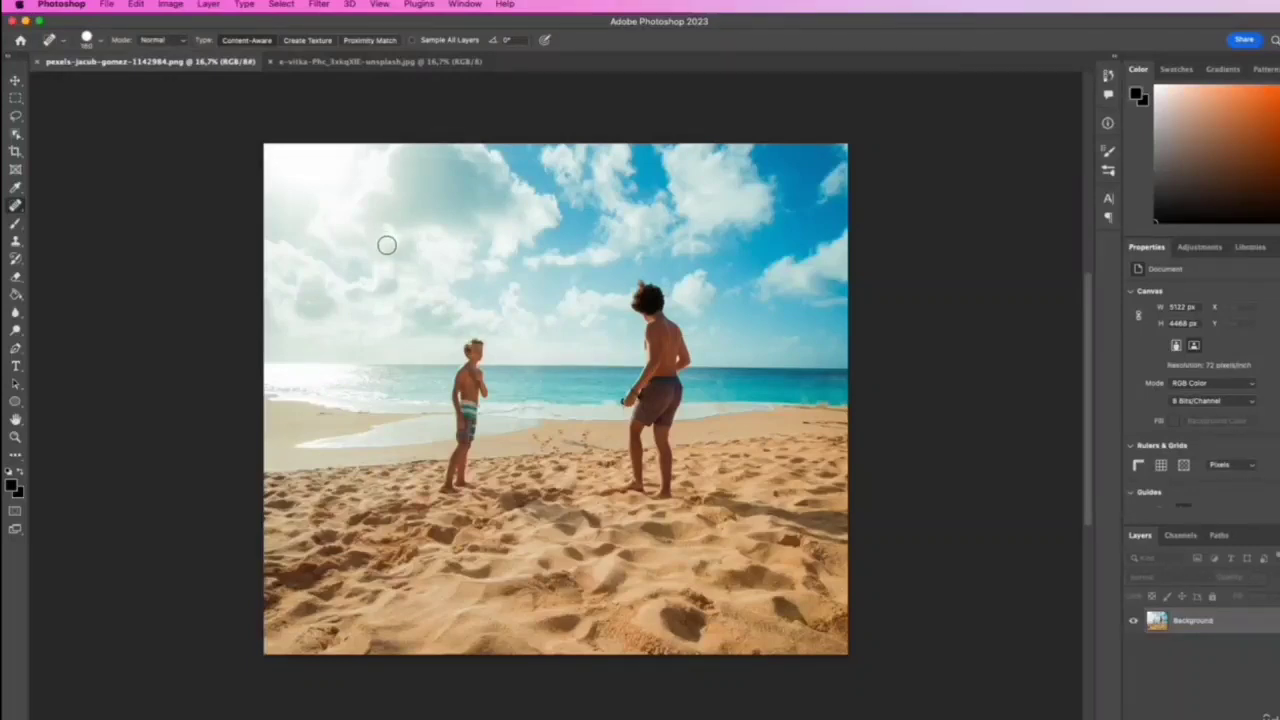
left_click(99, 42)
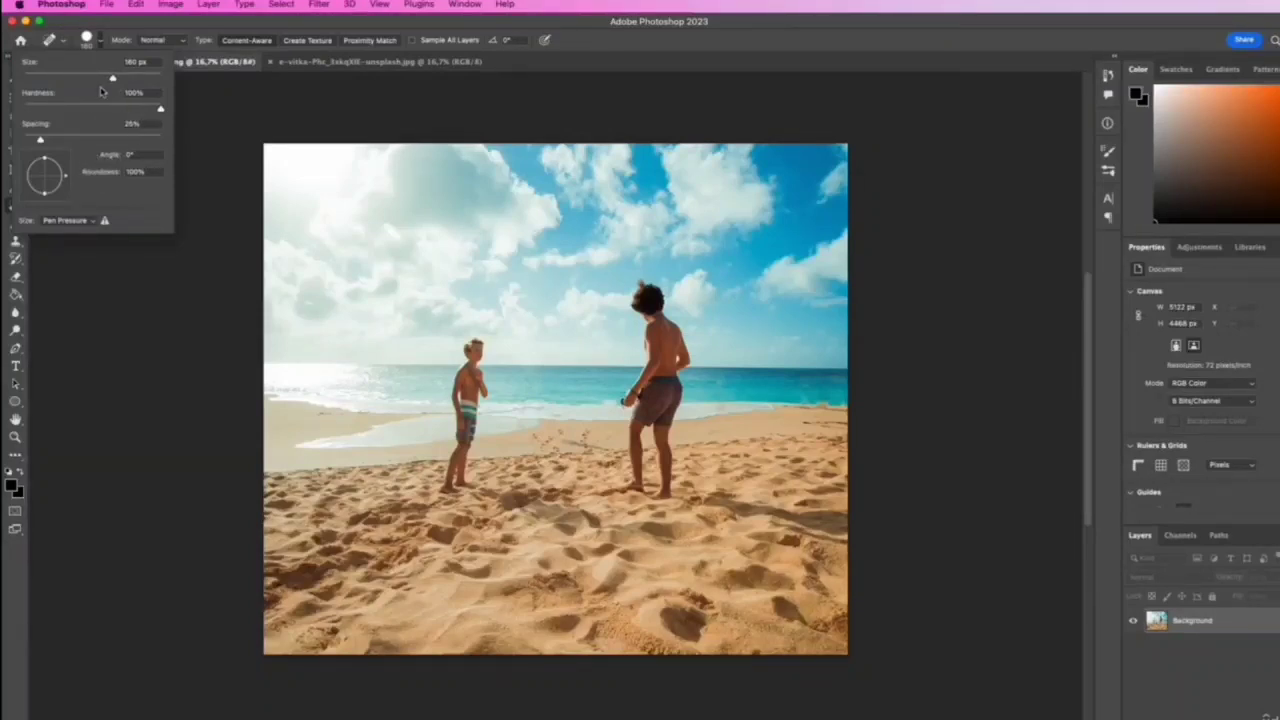
left_click_drag(112, 79, 109, 80)
left_click(695, 58)
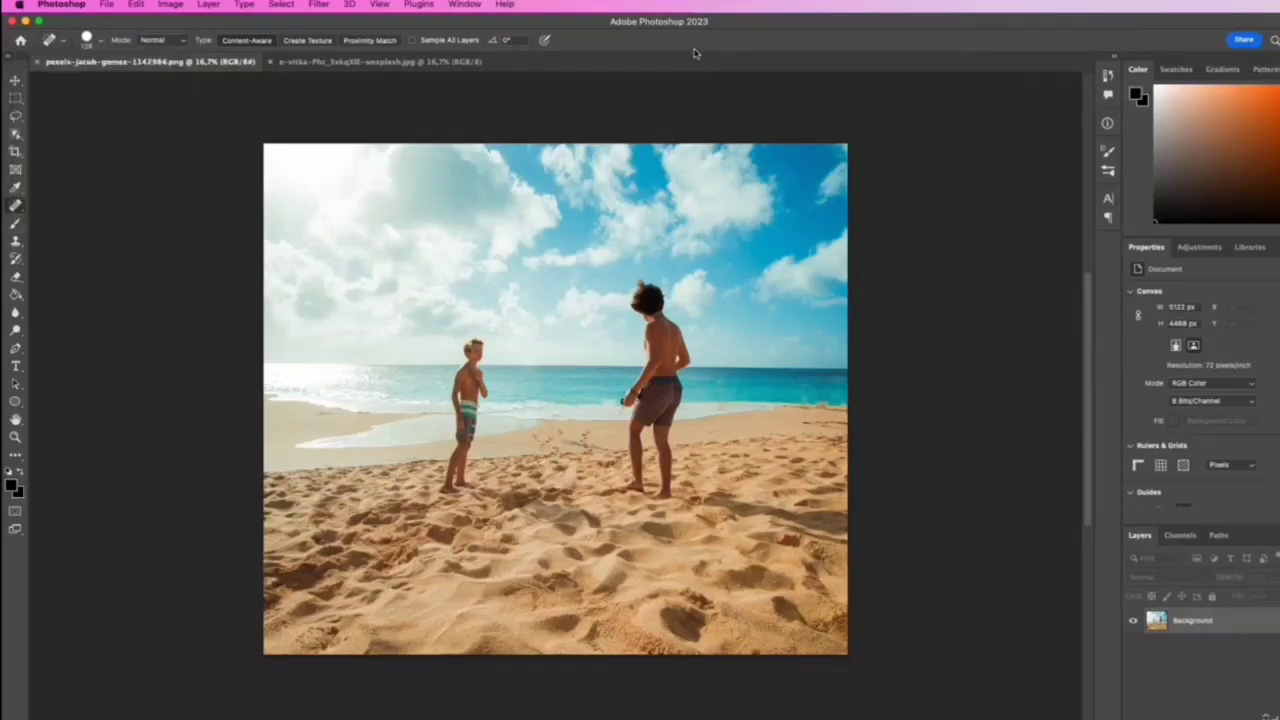
right_click(536, 361)
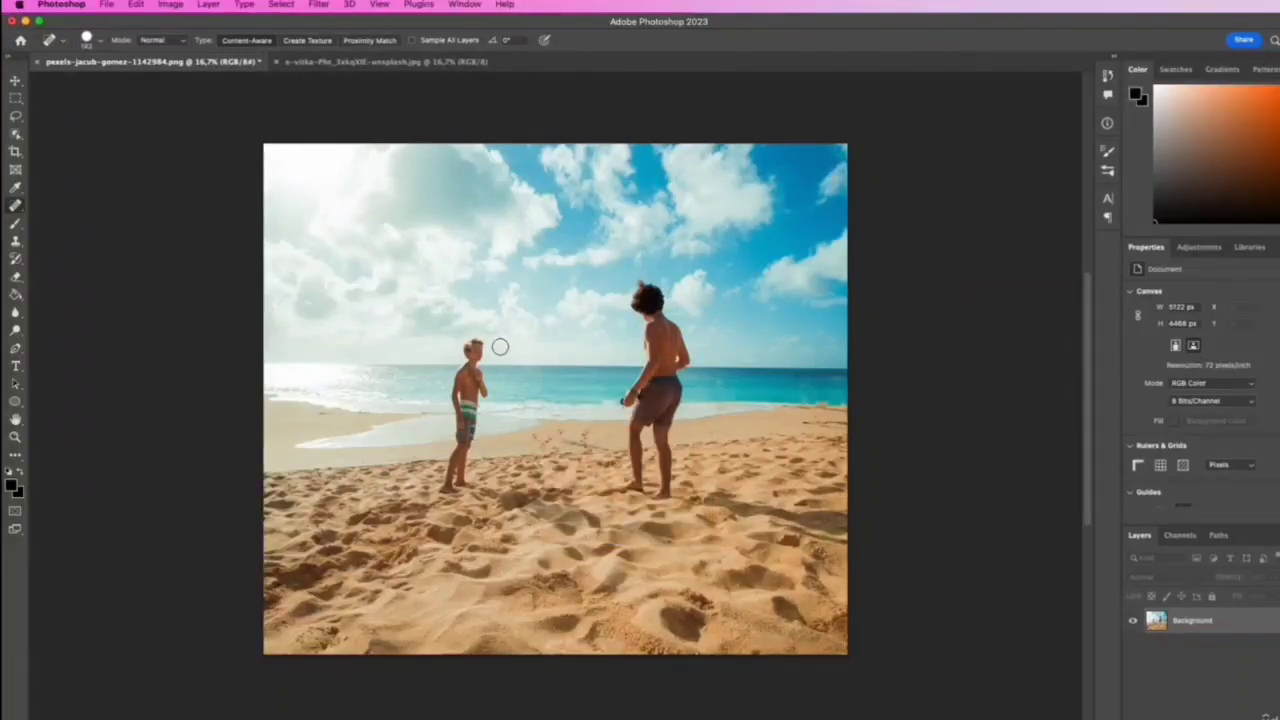
mouse_move(476, 340)
left_mouse_down()
mouse_move(464, 346)
mouse_move(462, 426)
left_mouse_up()
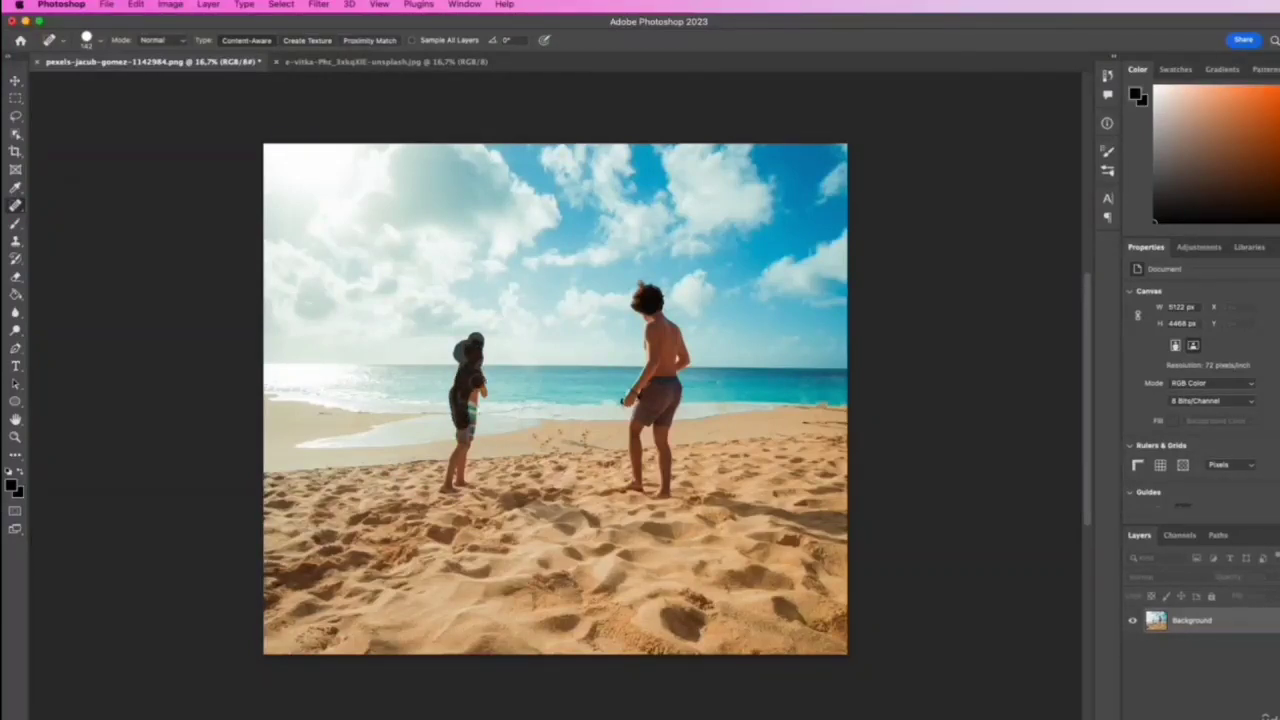
mouse_move(480, 380)
left_mouse_down()
mouse_move(450, 490)
mouse_move(462, 468)
left_mouse_up()
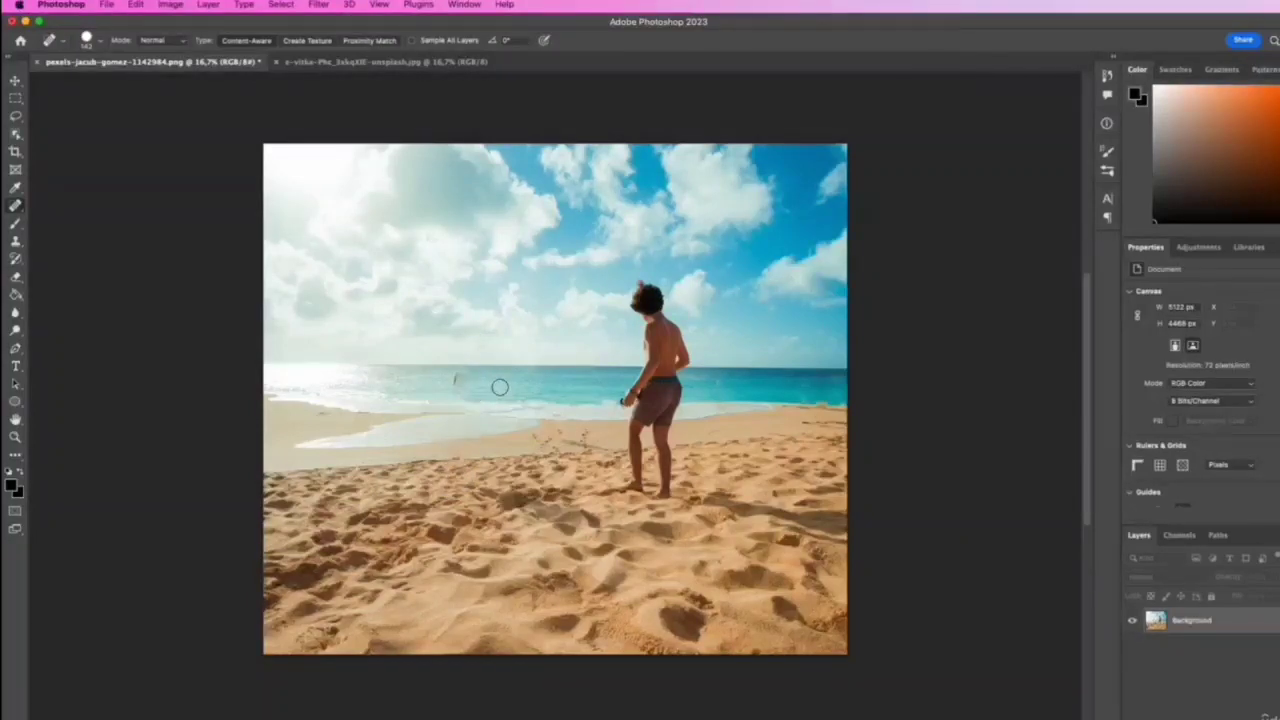
left_click_drag(451, 377, 455, 374)
- In the graffiti wall photo, remove the cat's ears, upper outline and yellow strokes above its left eye with the Spot Healing Brush
left_click(375, 63)
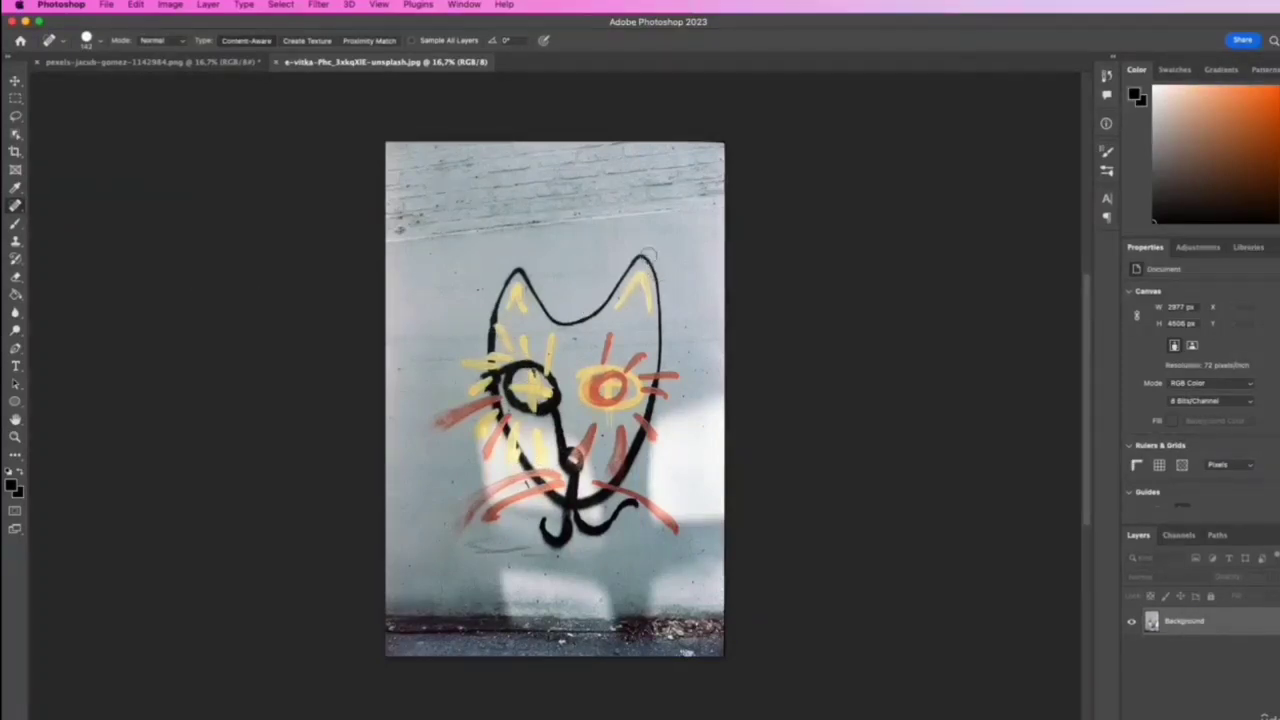
mouse_move(649, 258)
left_mouse_down()
mouse_move(592, 318)
mouse_move(551, 318)
mouse_move(516, 272)
mouse_move(494, 310)
left_mouse_up()
mouse_move(622, 315)
left_mouse_down()
mouse_move(640, 276)
mouse_move(654, 316)
left_mouse_up()
left_click_drag(648, 258, 657, 362)
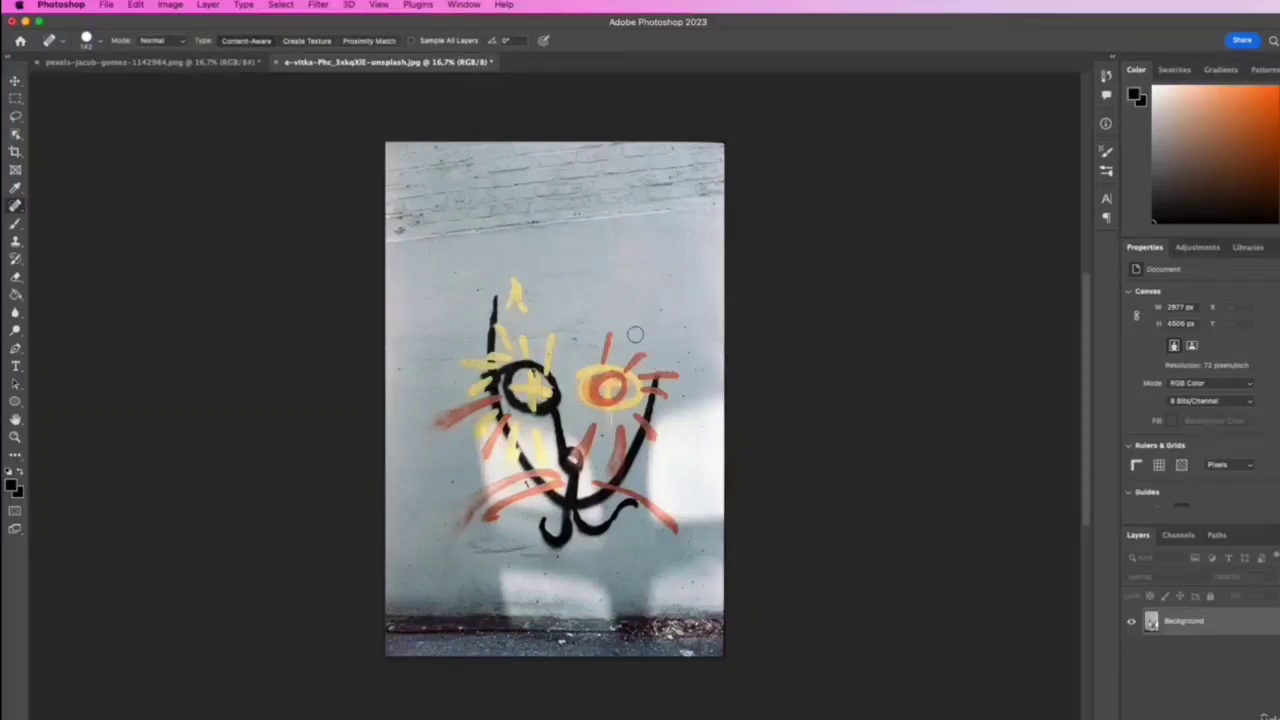
mouse_move(504, 273)
left_mouse_down()
mouse_move(525, 312)
mouse_move(491, 354)
left_mouse_up()
left_click_drag(500, 332, 527, 356)
left_click_drag(553, 338, 547, 372)
- Paint away the cat's orange and yellow right eye, its surrounding rays and the black outline beside it
left_click_drag(609, 336, 604, 364)
left_click_drag(645, 355, 626, 371)
left_click_drag(678, 373, 643, 384)
left_click_drag(657, 382, 633, 469)
left_click(632, 366)
mouse_move(624, 367)
left_mouse_down()
mouse_move(607, 369)
mouse_move(589, 402)
left_mouse_up()
mouse_move(626, 367)
left_mouse_down()
mouse_move(594, 367)
mouse_move(611, 418)
mouse_move(597, 397)
left_mouse_up()
- Paint away the cat's black and yellow left eye and the strokes around it with the Spot Healing Brush
mouse_move(532, 370)
left_mouse_down()
mouse_move(552, 410)
mouse_move(515, 392)
mouse_move(522, 382)
left_mouse_up()
left_click(543, 390)
mouse_move(552, 371)
left_mouse_down()
mouse_move(464, 358)
mouse_move(529, 345)
mouse_move(547, 397)
left_mouse_up()
left_click_drag(530, 345, 540, 395)
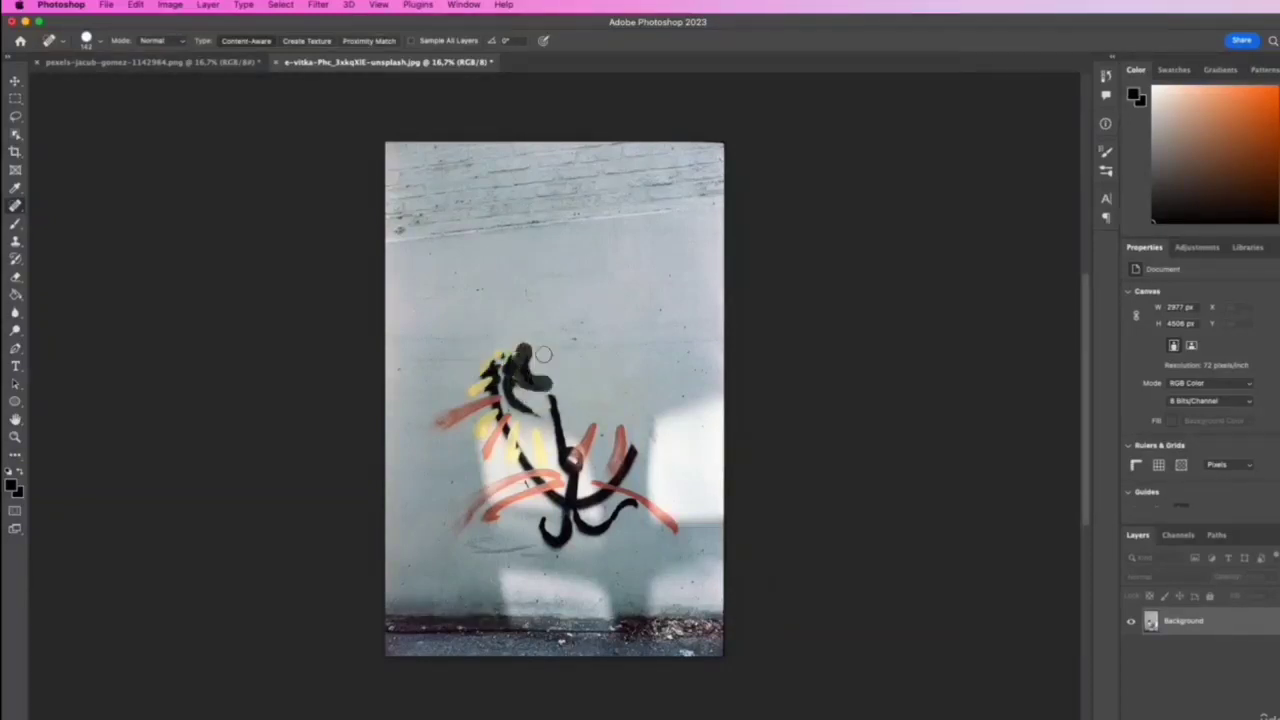
mouse_move(510, 348)
left_mouse_down()
mouse_move(432, 420)
mouse_move(488, 364)
mouse_move(530, 405)
left_mouse_up()
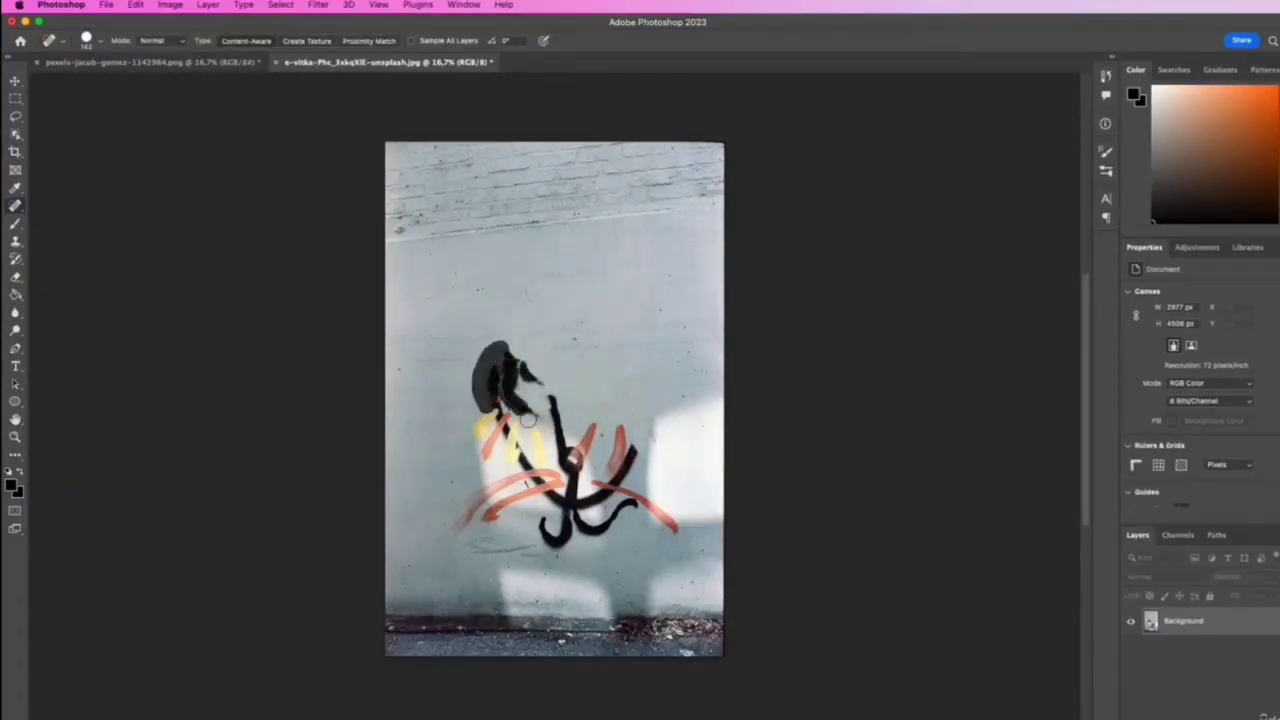
left_click_drag(506, 346, 536, 388)
left_click_drag(539, 373, 536, 413)
mouse_move(490, 355)
left_mouse_down()
mouse_move(516, 397)
mouse_move(558, 424)
left_mouse_up()
- Heal away the cat's red whiskers, lower outline and the yellow and red strokes over the bright wall patch
left_click_drag(618, 421, 613, 474)
mouse_move(634, 446)
left_mouse_down()
mouse_move(617, 478)
mouse_move(624, 463)
left_mouse_up()
mouse_move(676, 531)
left_mouse_down()
mouse_move(642, 491)
mouse_move(634, 518)
mouse_move(591, 530)
mouse_move(581, 517)
left_mouse_up()
mouse_move(598, 482)
left_mouse_down()
mouse_move(631, 490)
mouse_move(601, 518)
mouse_move(615, 492)
left_mouse_up()
mouse_move(542, 518)
left_mouse_down()
mouse_move(569, 523)
mouse_move(551, 555)
mouse_move(483, 546)
mouse_move(475, 488)
left_mouse_up()
left_click(450, 427)
mouse_move(511, 421)
left_mouse_down()
mouse_move(482, 408)
mouse_move(587, 454)
left_mouse_up()
mouse_move(500, 466)
left_mouse_down()
mouse_move(496, 489)
mouse_move(536, 478)
left_mouse_up()
left_click_drag(498, 482, 544, 494)
left_click_drag(519, 473, 559, 486)
left_click_drag(519, 488, 558, 487)
mouse_move(535, 431)
left_mouse_down()
mouse_move(525, 490)
mouse_move(495, 465)
left_mouse_up()
mouse_move(509, 450)
left_mouse_down()
mouse_move(525, 479)
mouse_move(517, 431)
mouse_move(486, 419)
left_mouse_up()
left_click(515, 433)
mouse_move(492, 434)
left_mouse_down()
mouse_move(527, 467)
mouse_move(510, 452)
mouse_move(510, 493)
mouse_move(521, 476)
mouse_move(547, 486)
mouse_move(491, 518)
left_mouse_up()
left_click(528, 468)
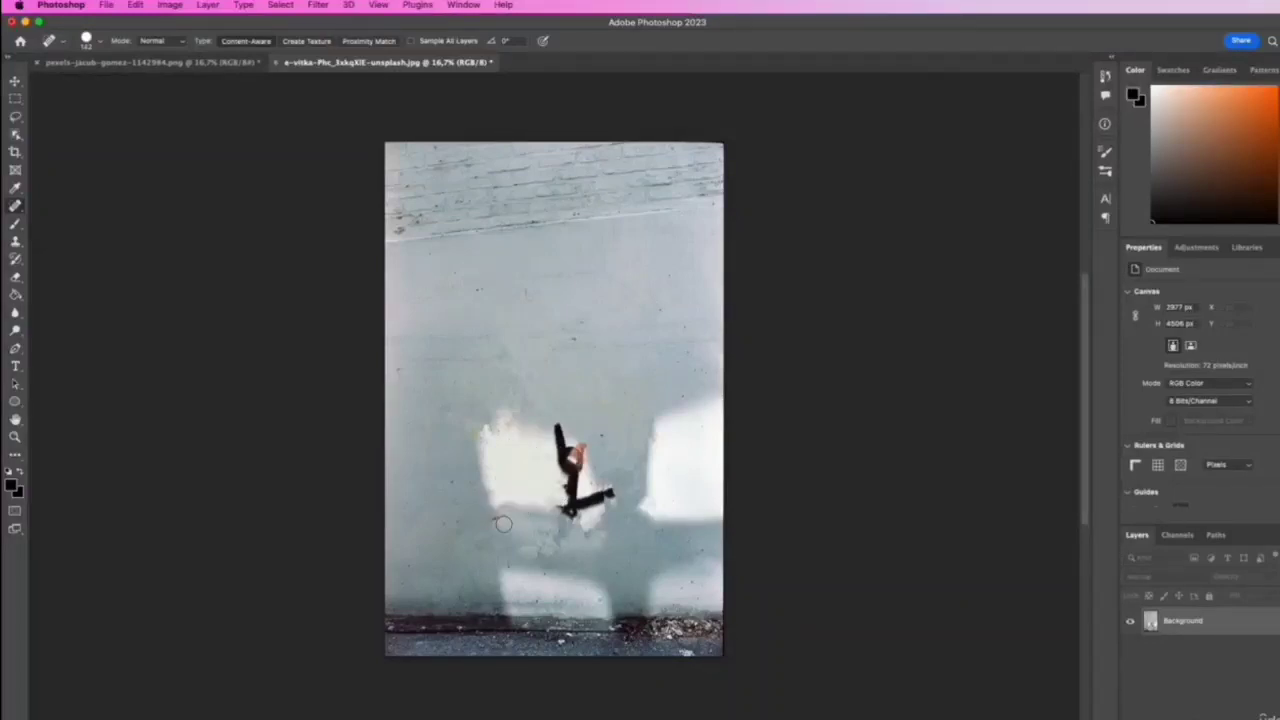
- Remove the remaining black and red nose and mouth strokes and clean the marks around the bright wall patch
left_click(504, 520)
left_click(530, 518)
left_click_drag(555, 487, 587, 514)
left_click_drag(555, 484, 576, 497)
mouse_move(556, 456)
left_mouse_down()
mouse_move(582, 474)
mouse_move(560, 488)
left_mouse_up()
mouse_move(575, 454)
left_mouse_down()
mouse_move(574, 476)
mouse_move(551, 456)
left_mouse_up()
mouse_move(560, 430)
left_mouse_down()
mouse_move(576, 477)
mouse_move(543, 462)
left_mouse_up()
mouse_move(612, 488)
left_mouse_down()
mouse_move(606, 522)
mouse_move(584, 516)
mouse_move(608, 493)
left_mouse_up()
mouse_move(555, 518)
left_mouse_down()
mouse_move(607, 504)
mouse_move(537, 529)
left_mouse_up()
left_click_drag(568, 545, 507, 551)
left_click_drag(599, 516, 611, 493)
left_click_drag(620, 467, 633, 525)
left_click_drag(493, 407, 469, 450)
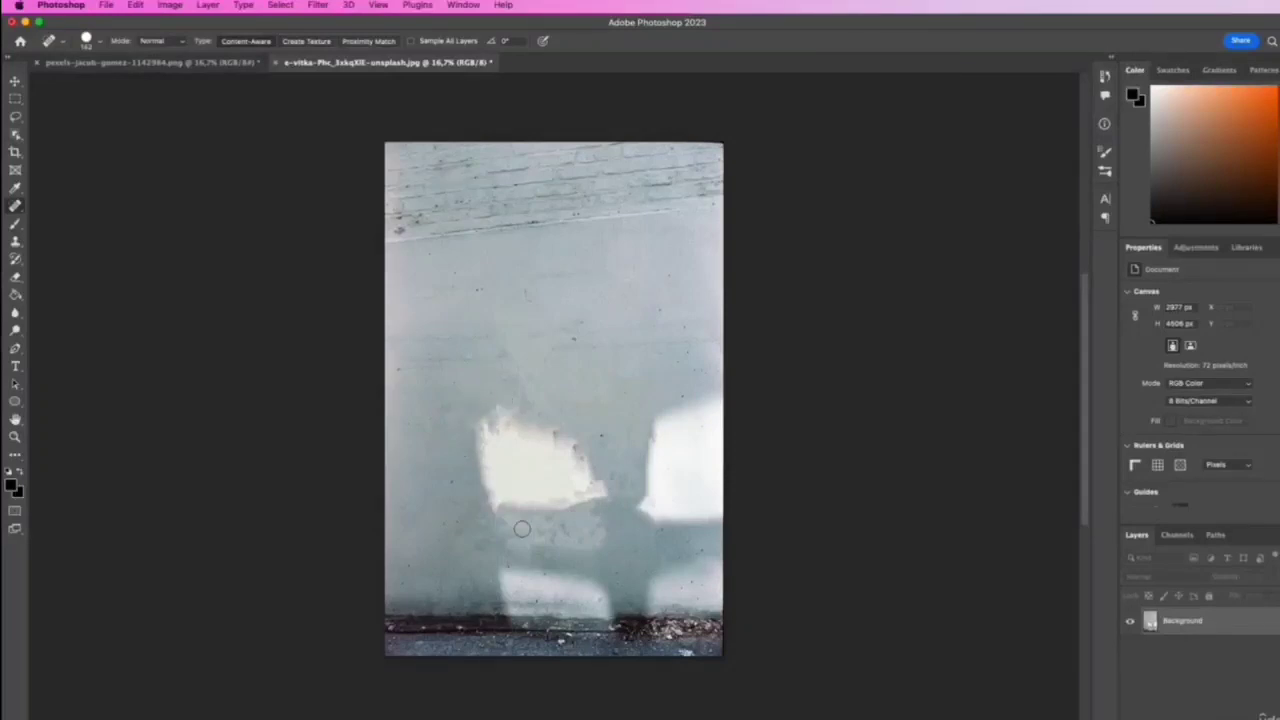
- Even out the blotchy wall areas below and beside the central bright patch with the Spot Healing Brush
mouse_move(577, 517)
left_mouse_down()
mouse_move(502, 517)
mouse_move(496, 541)
left_mouse_up()
left_click_drag(613, 401, 635, 503)
mouse_move(613, 455)
left_mouse_down()
mouse_move(612, 521)
mouse_move(607, 374)
mouse_move(617, 462)
left_mouse_up()
left_click_drag(476, 546, 593, 565)
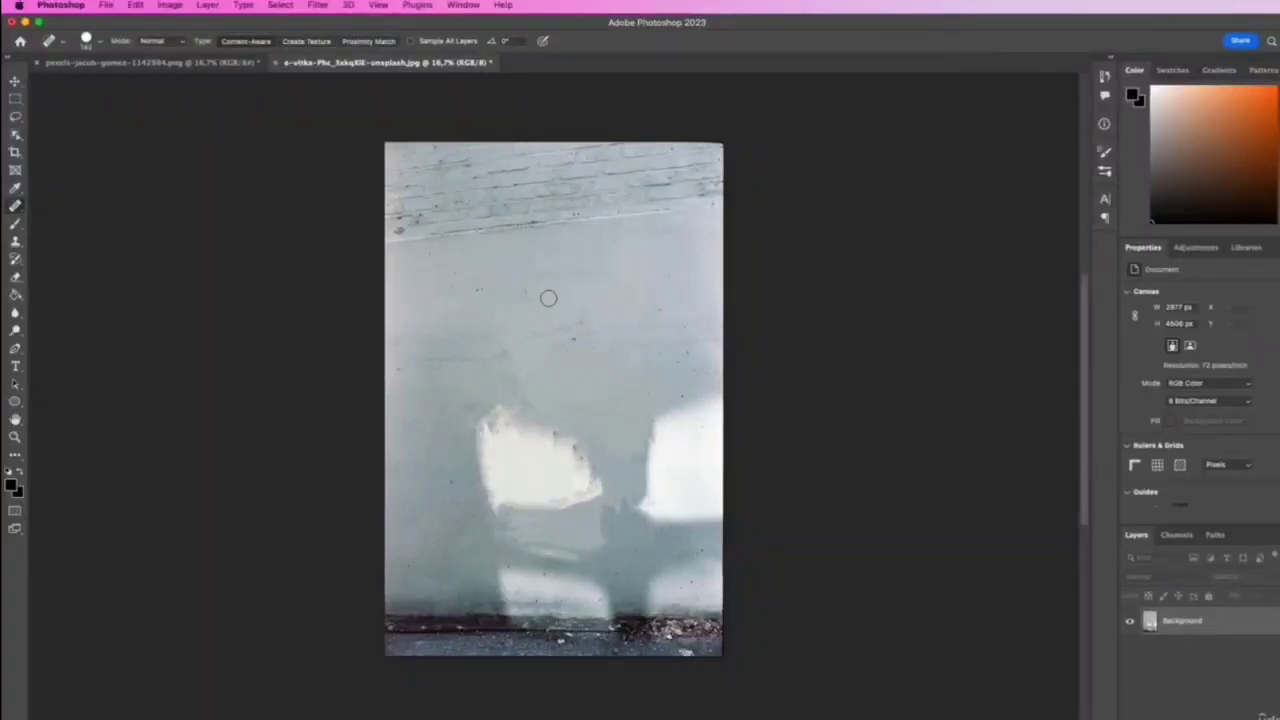
- Compare the original graffiti photo with the retouched wall by stepping through the document history, returning to the latest state
left_click(1104, 76)
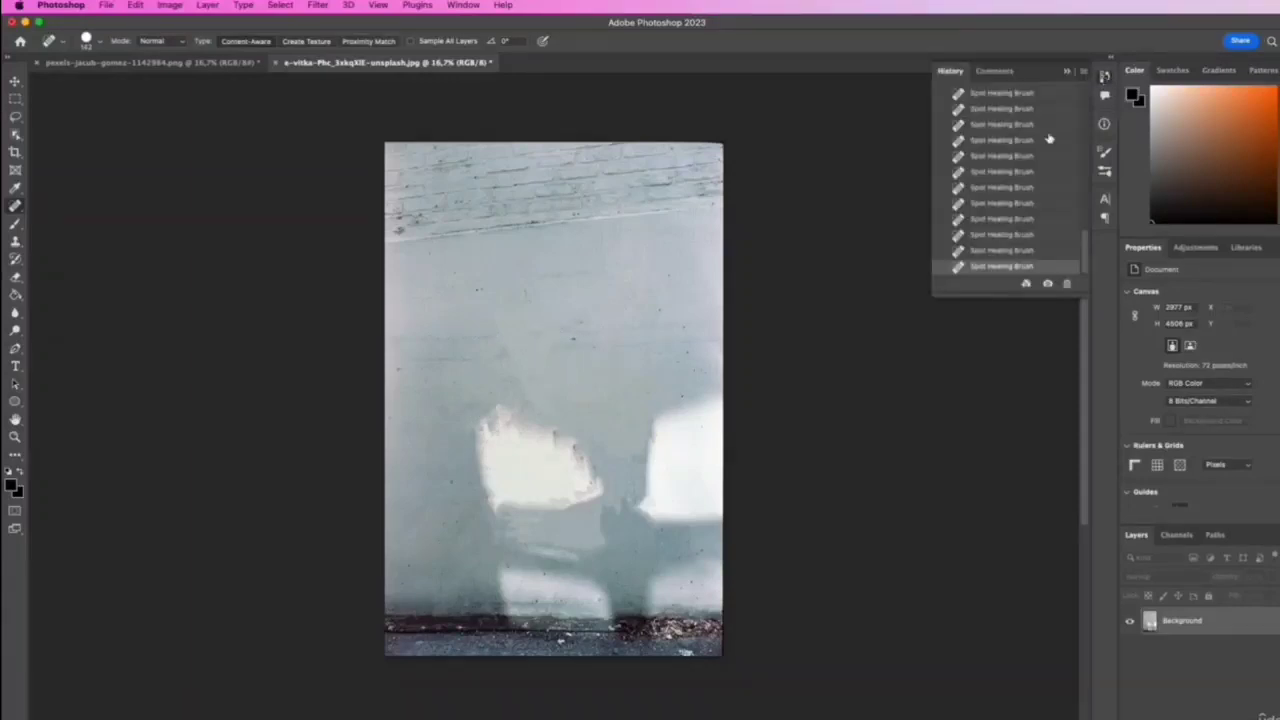
left_click_drag(1087, 249, 1097, 96)
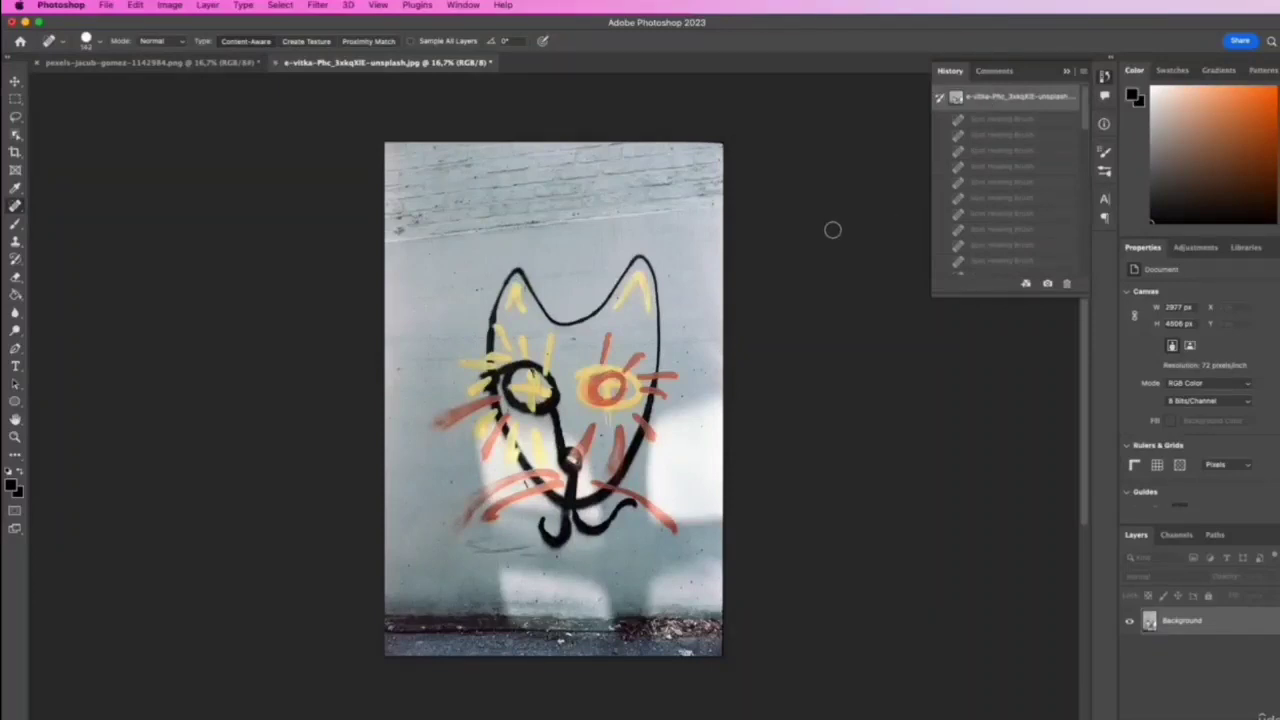
scroll(1005, 241, "down", 3)
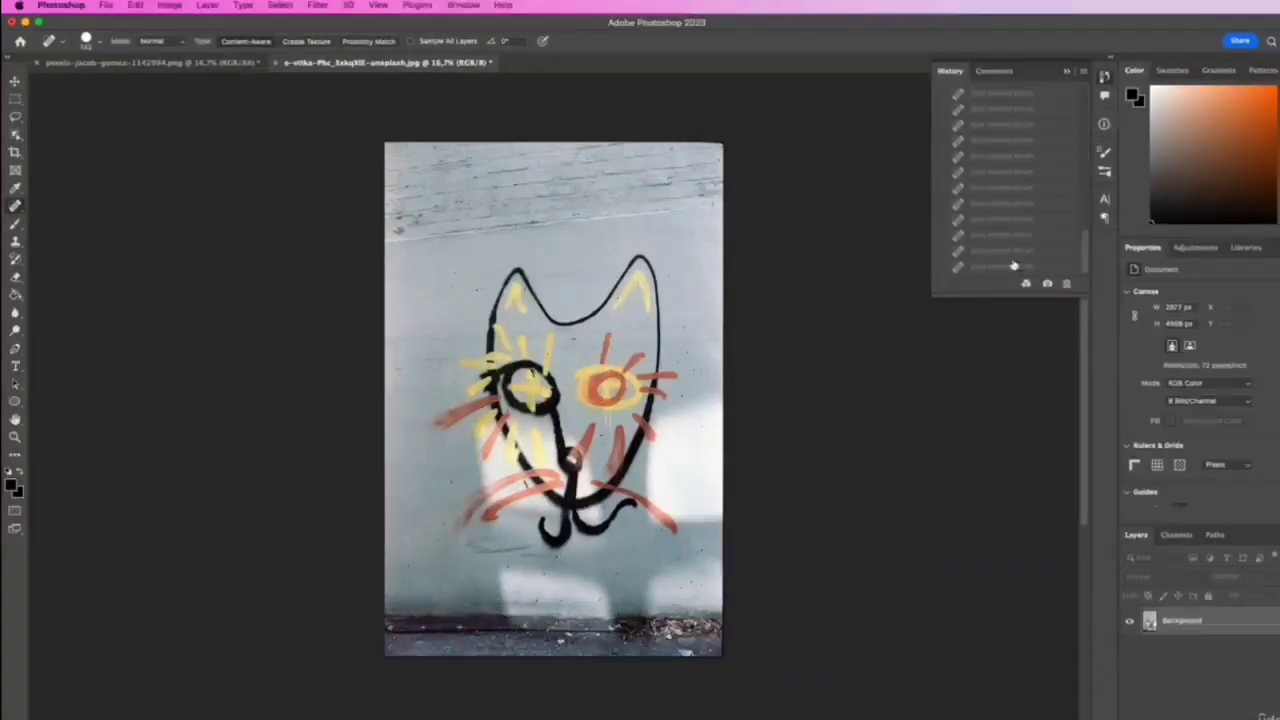
left_click(1010, 267)
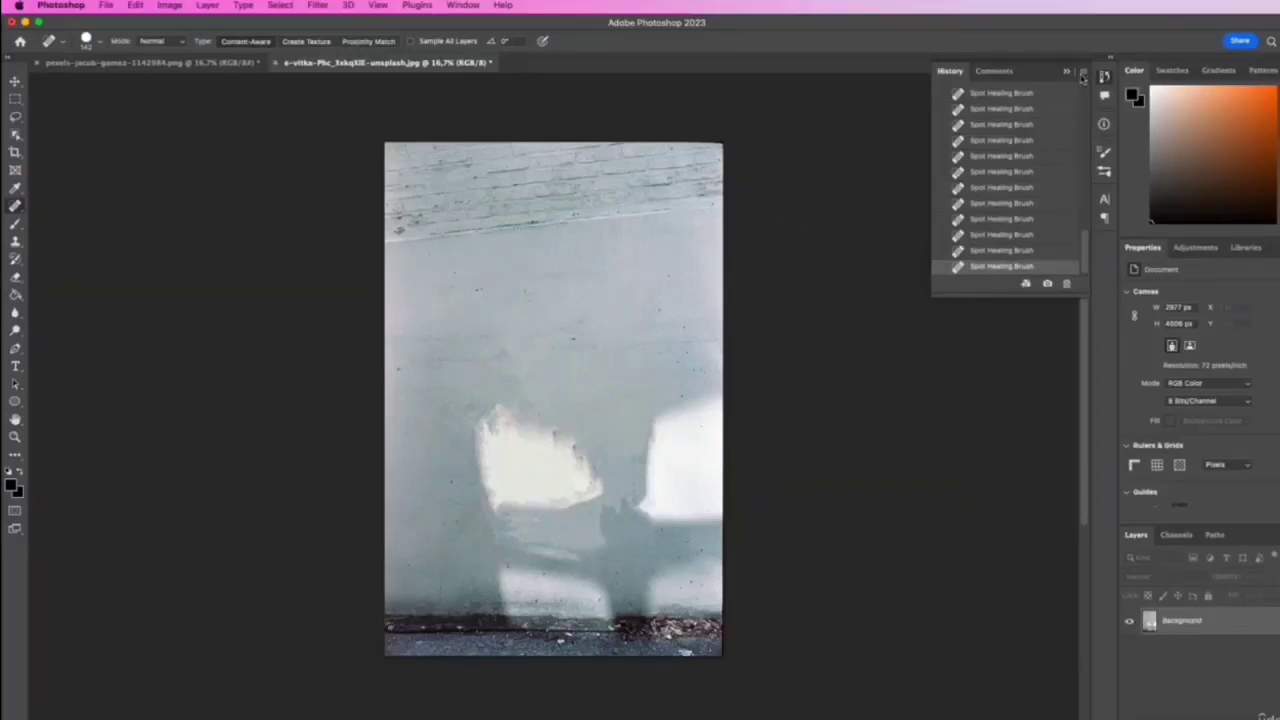
left_click(1066, 74)
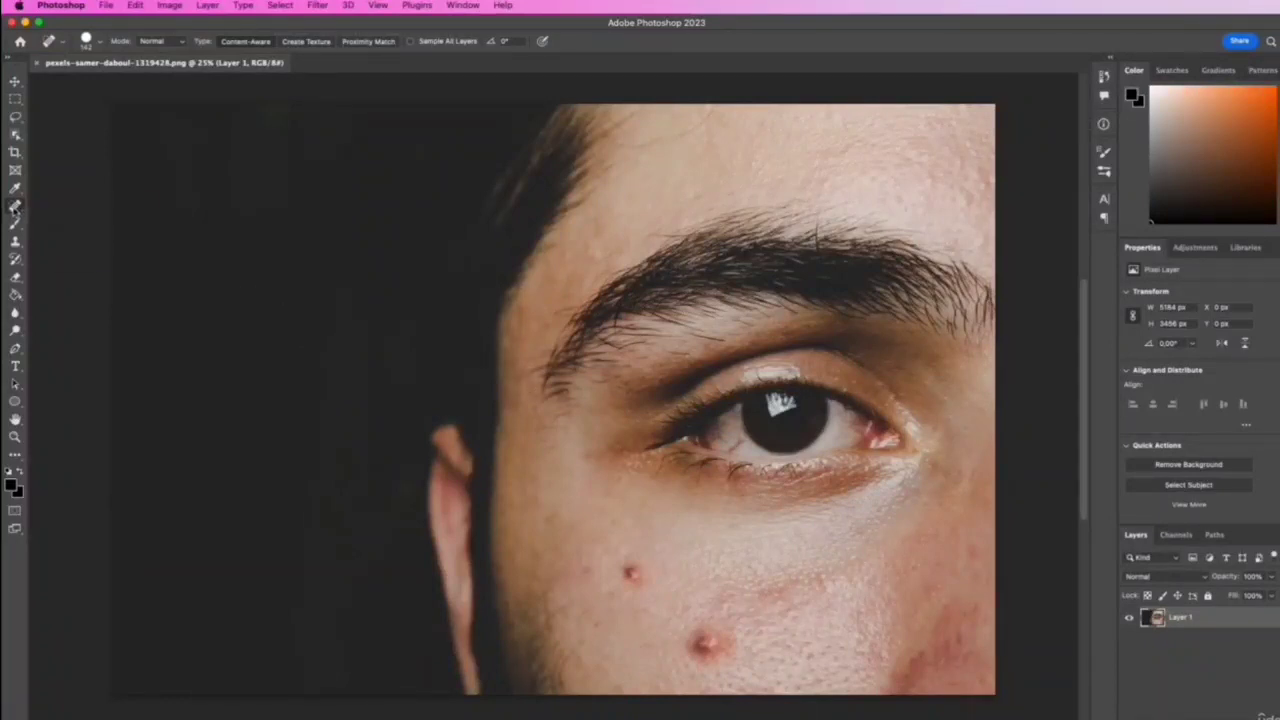
- Set up the Healing Brush at 430 px with 64% hardness and sample clear skin beside the larger cheek blemish
right_click(15, 205)
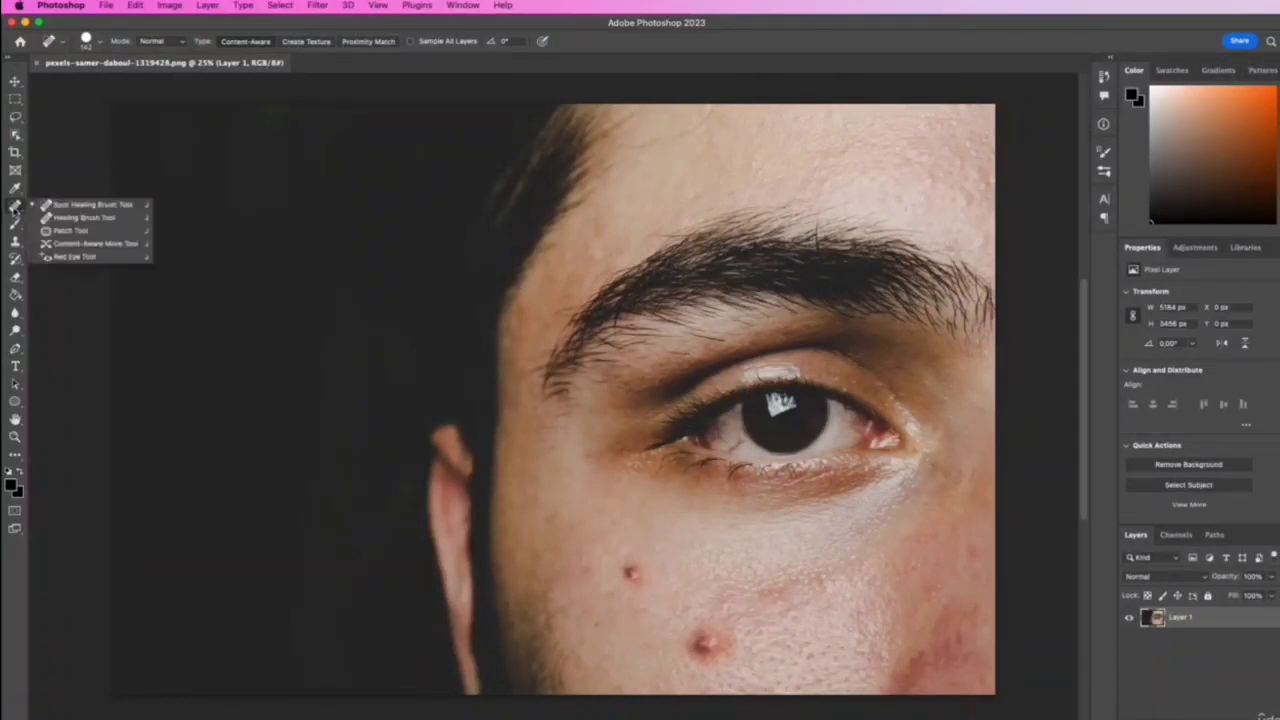
left_click(108, 218)
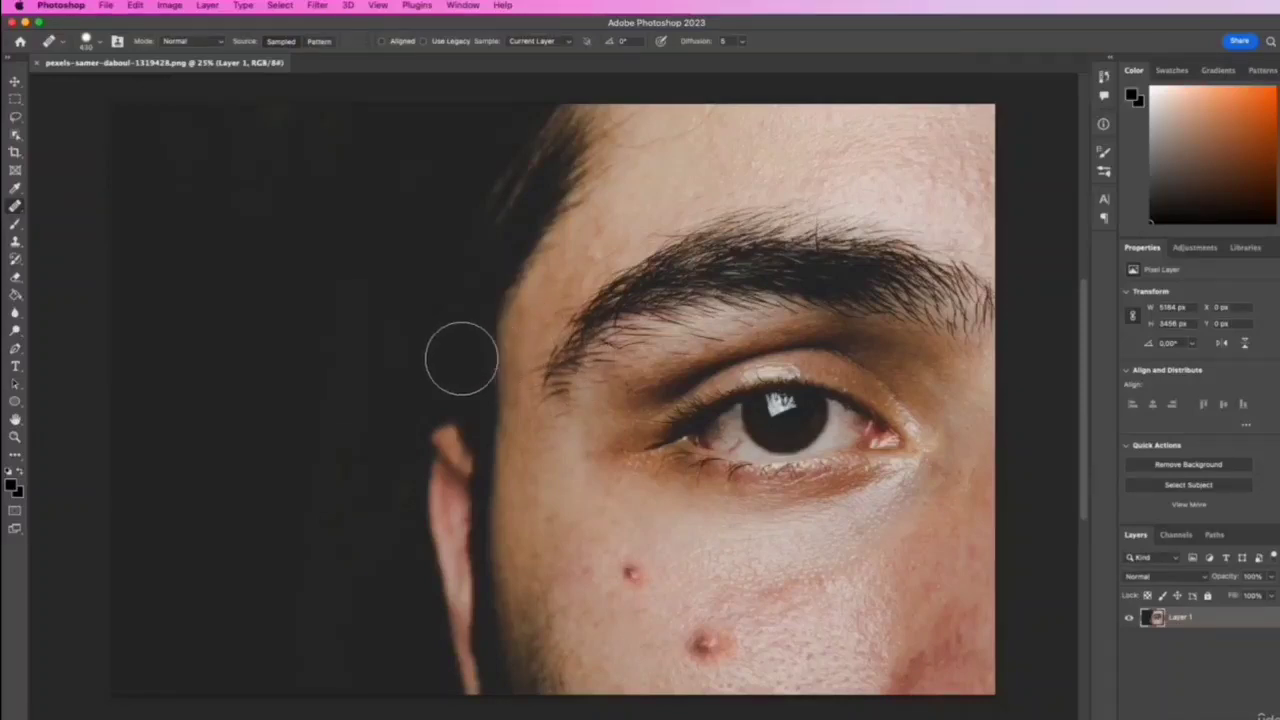
left_click(100, 46)
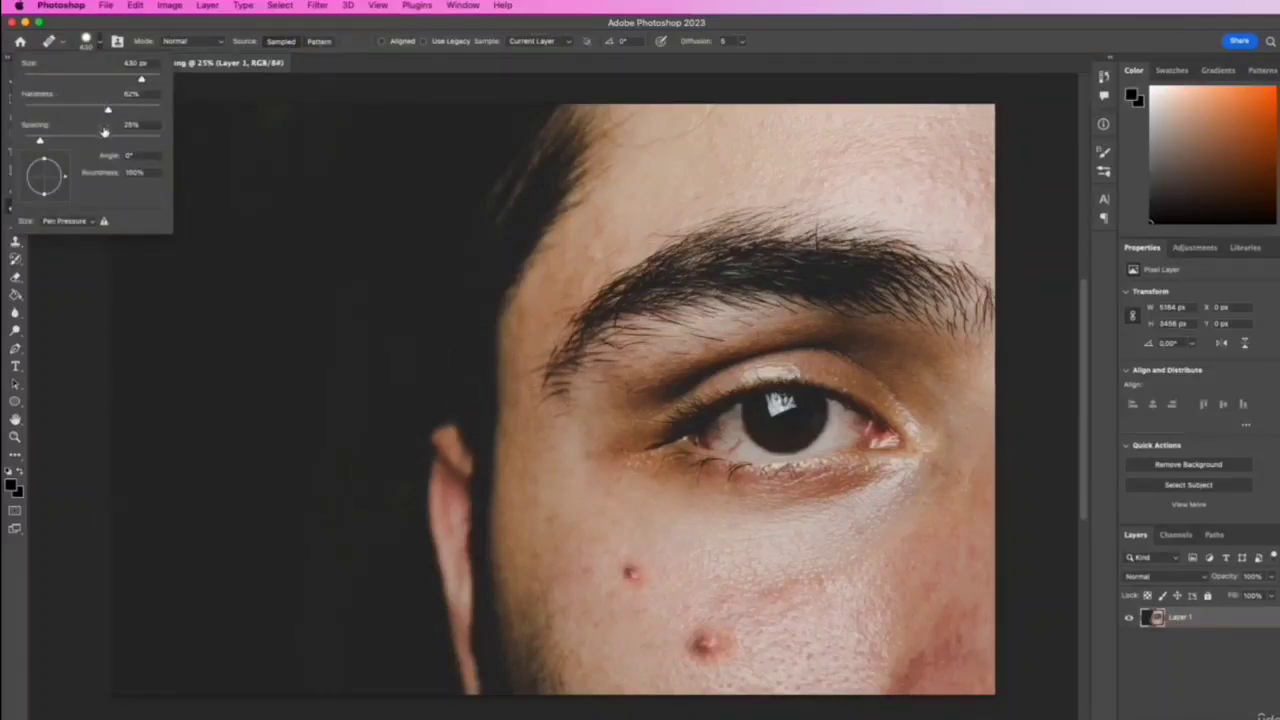
left_click(776, 45)
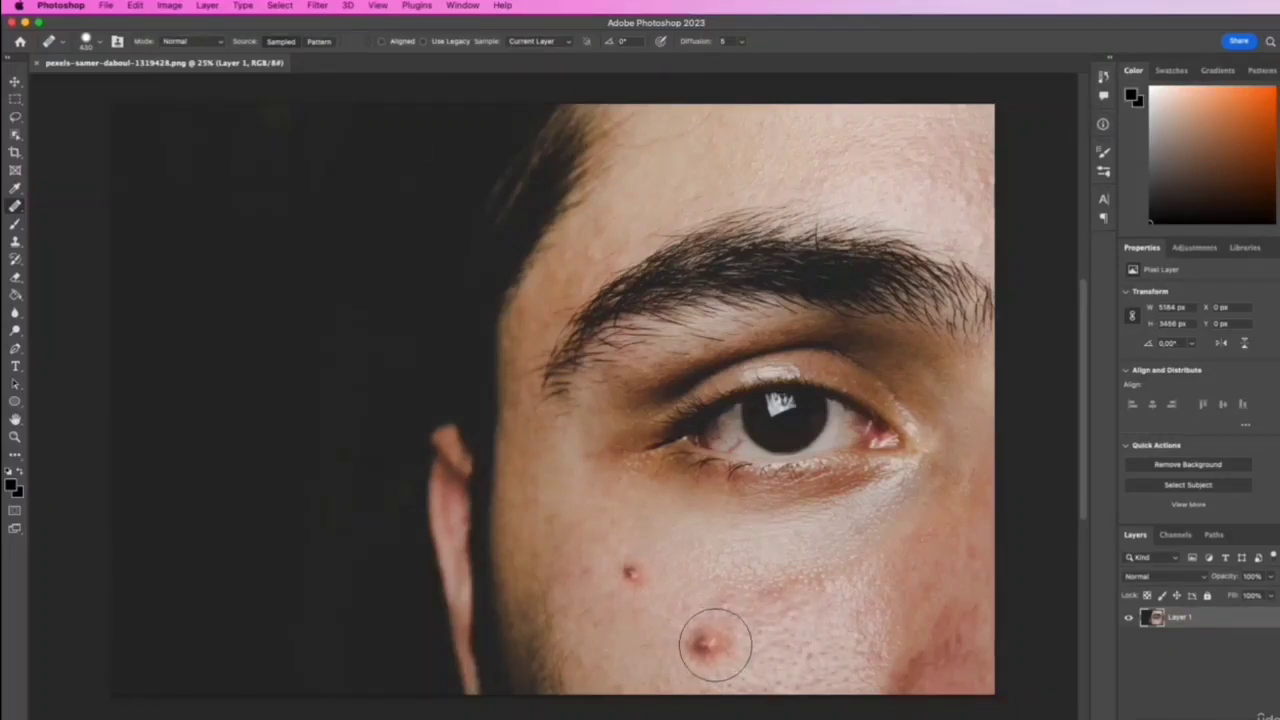
right_click(586, 447)
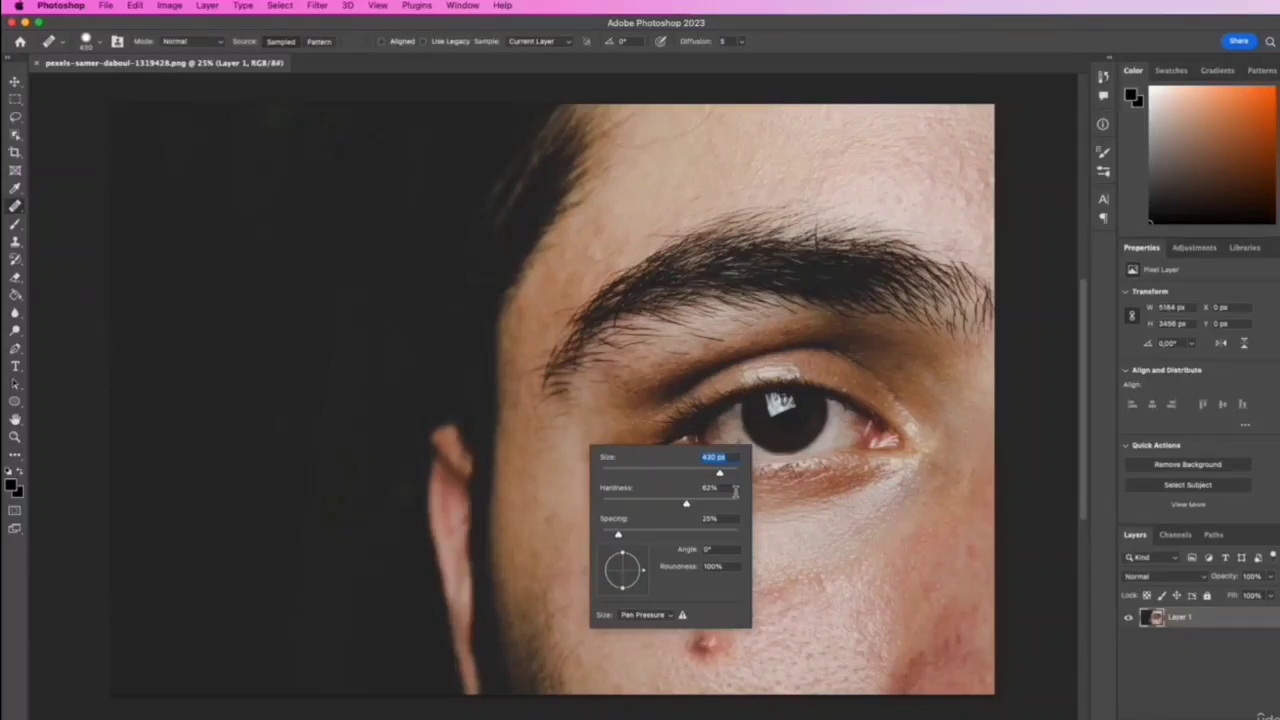
left_click_drag(706, 505, 688, 506)
key("Return")
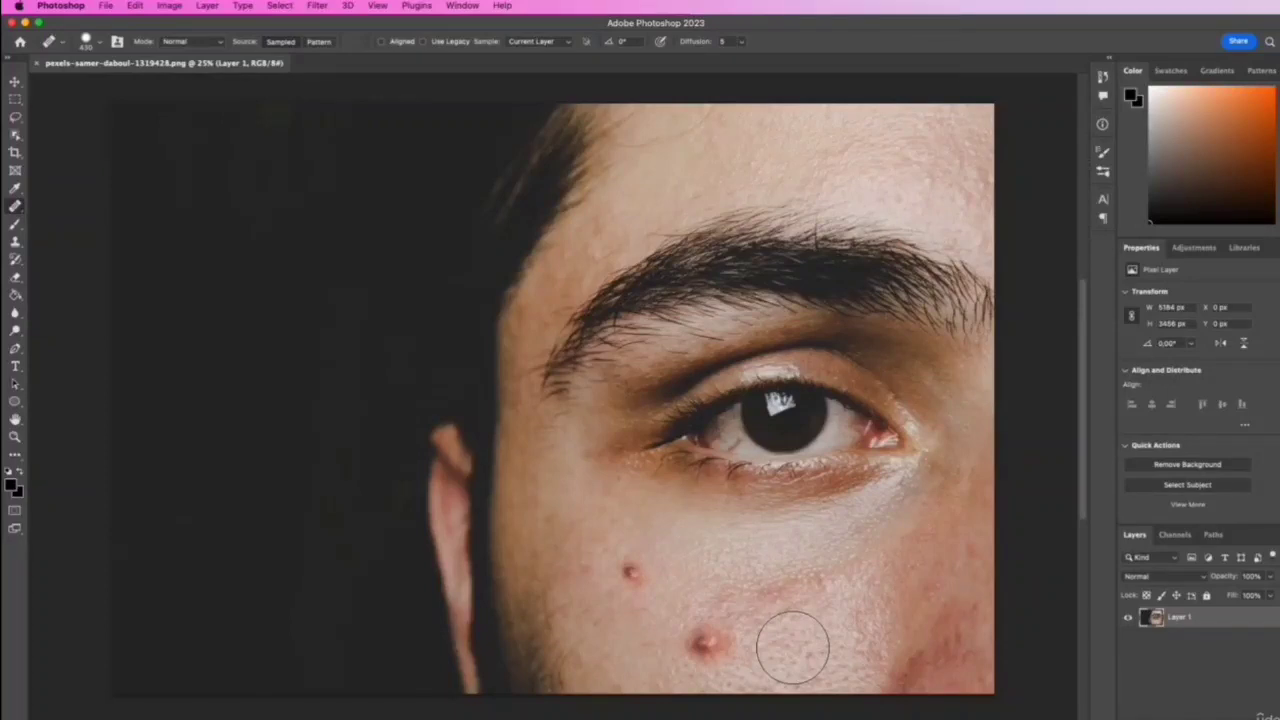
left_click(793, 645, "alt")
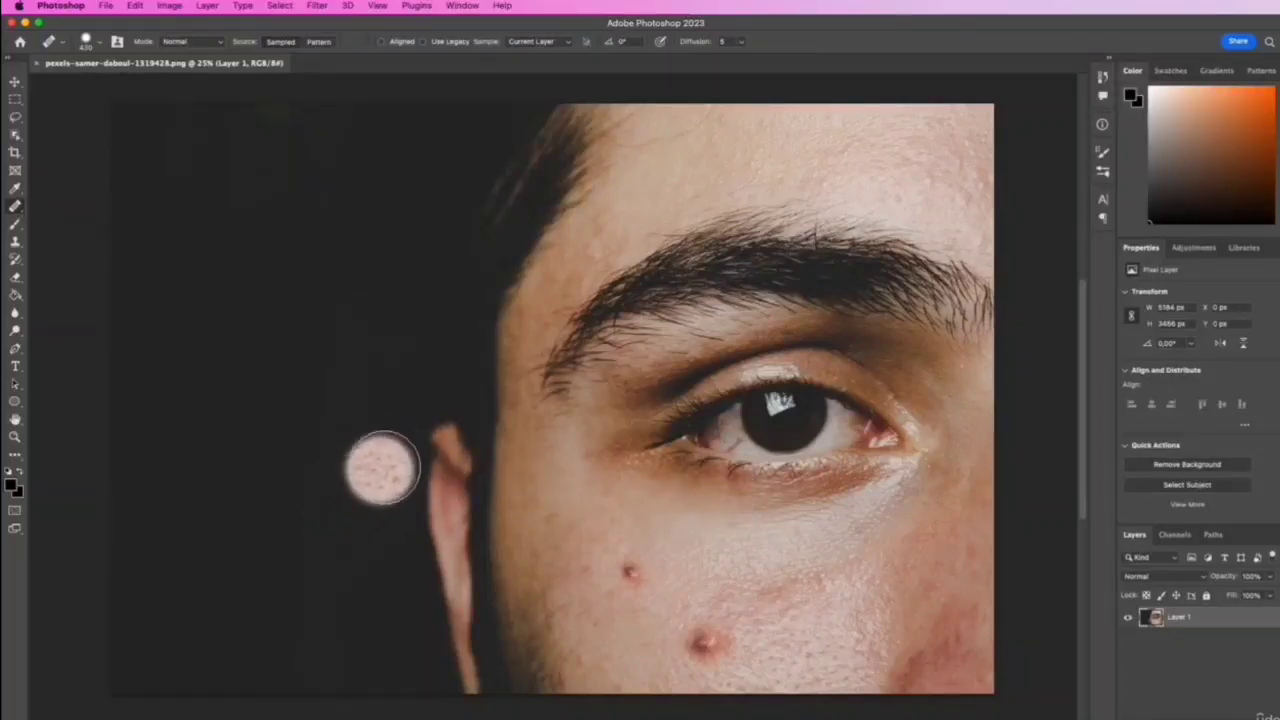
- Soften the Healing Brush to 51% hardness and heal the larger blemish on the cheek
right_click(283, 430)
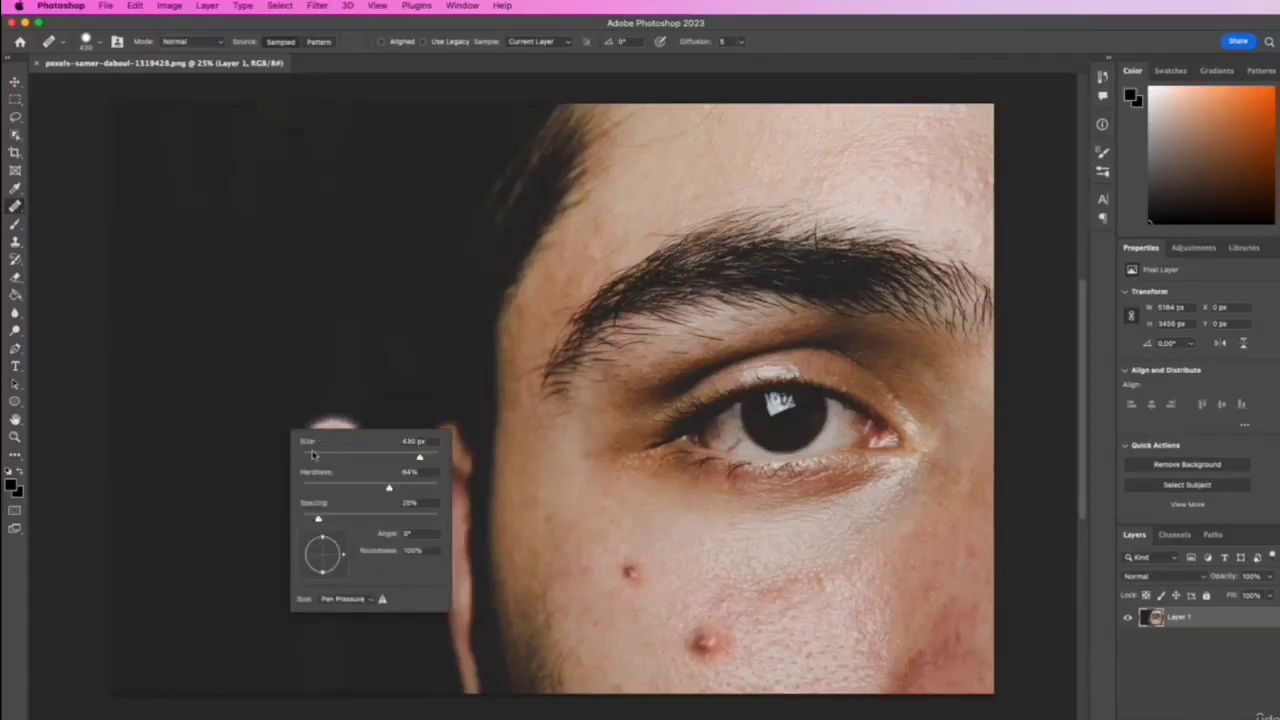
left_click_drag(392, 490, 371, 489)
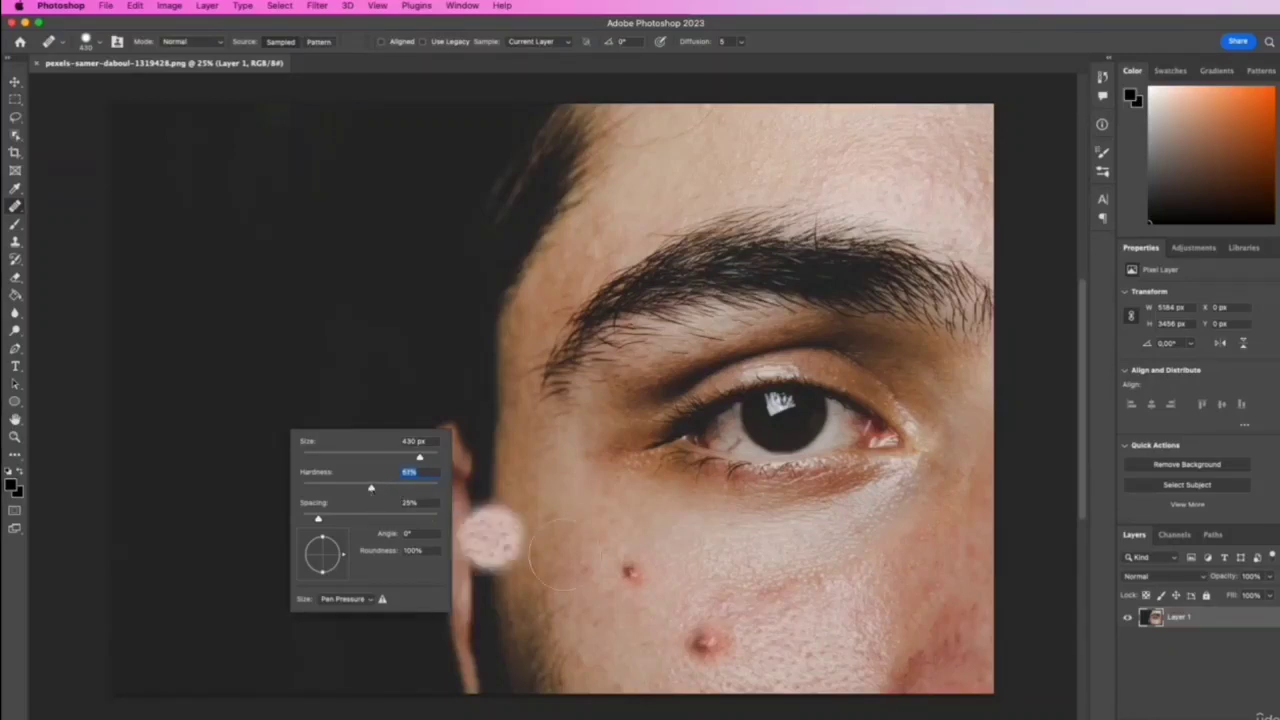
left_click(1065, 578)
left_click(704, 638)
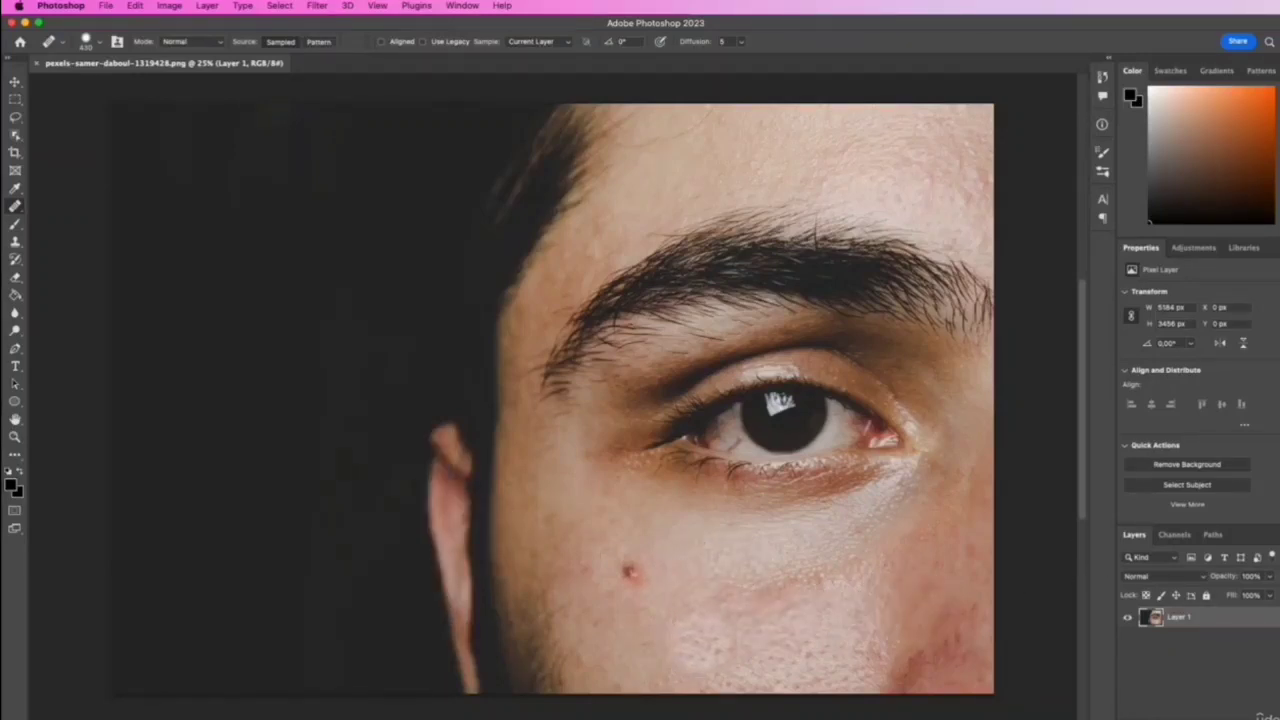
left_click(709, 640)
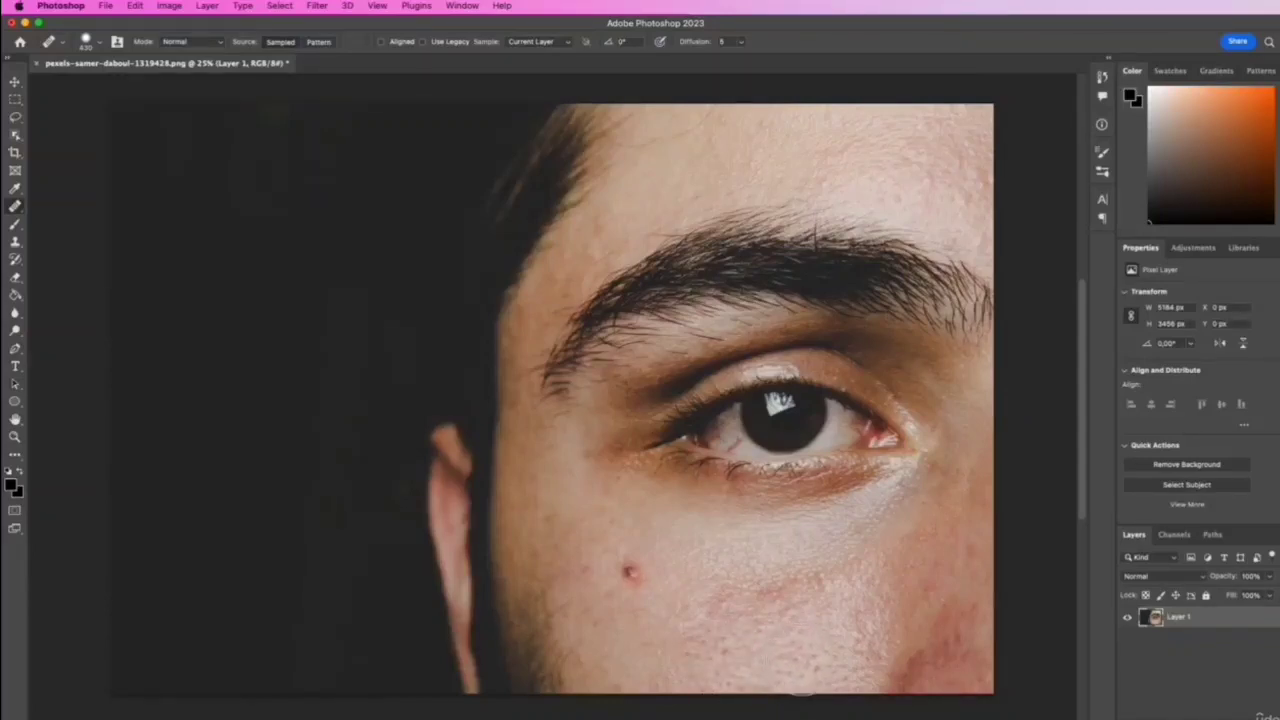
- Reduce the Healing Brush size, sample clear skin next to the smaller cheek blemish and heal it
right_click(692, 553)
left_click(811, 578)
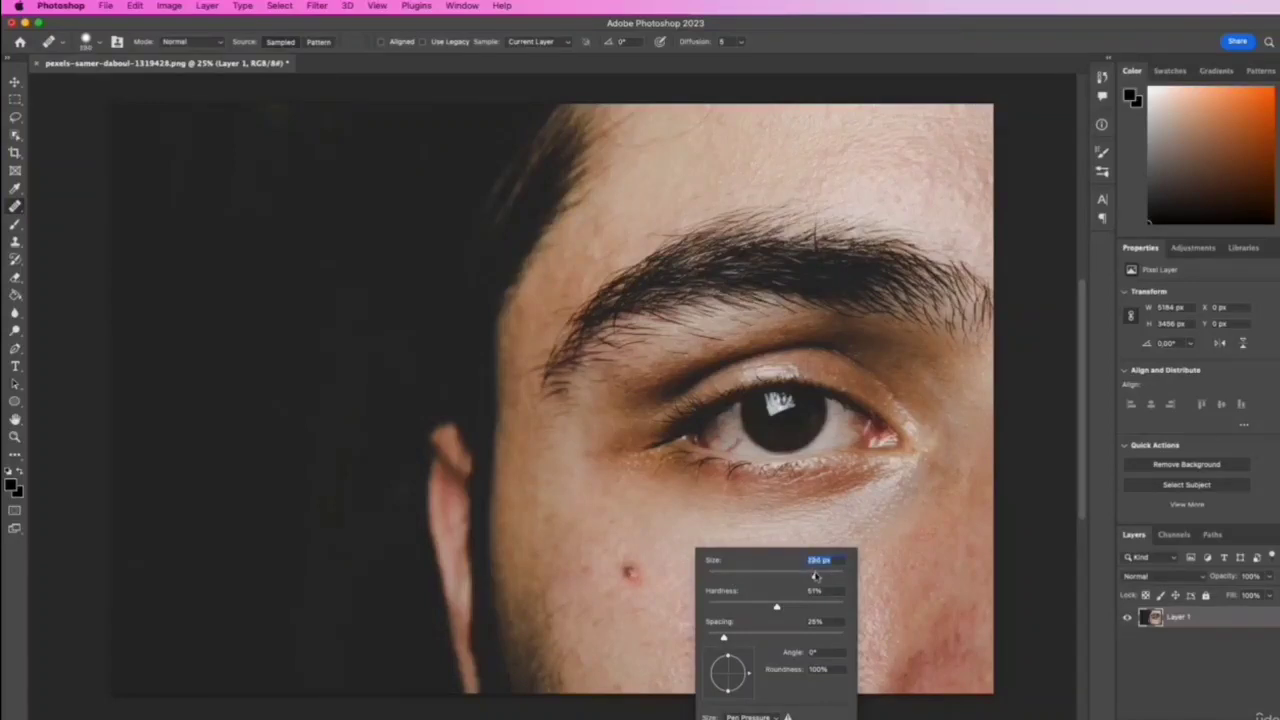
left_click(670, 560)
key("alt")
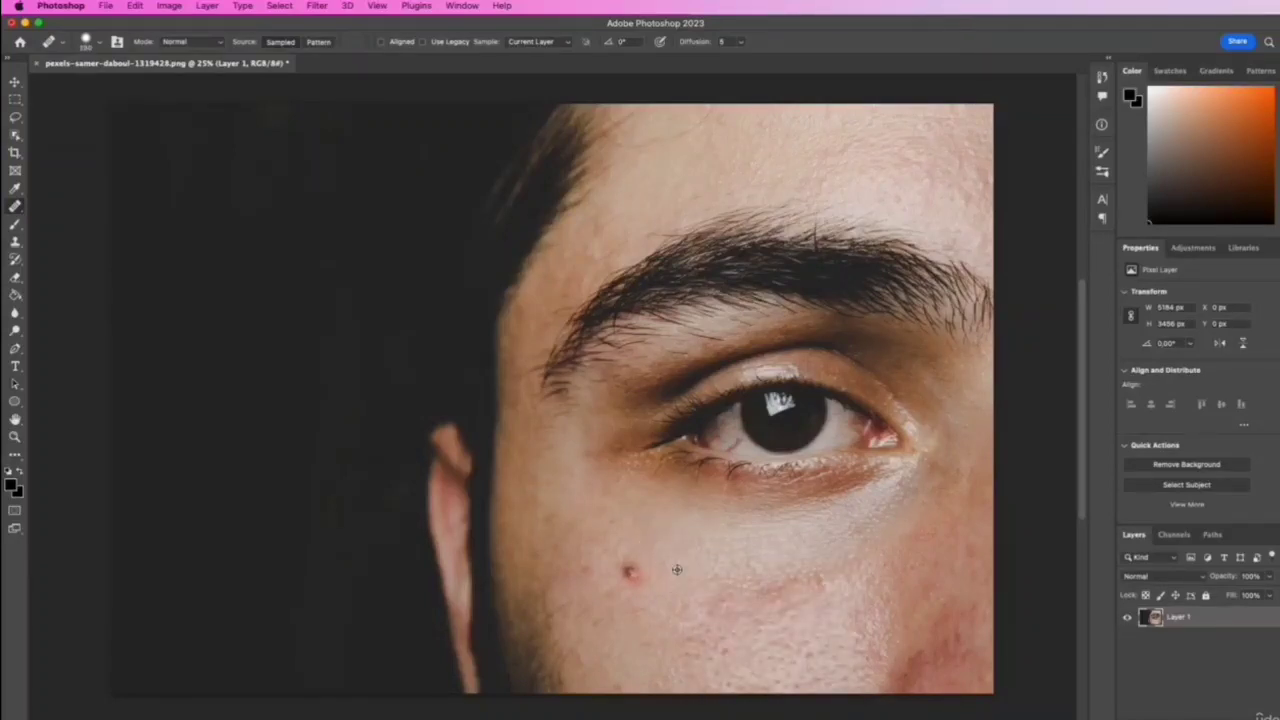
left_click(677, 569, "alt")
left_click(633, 576)
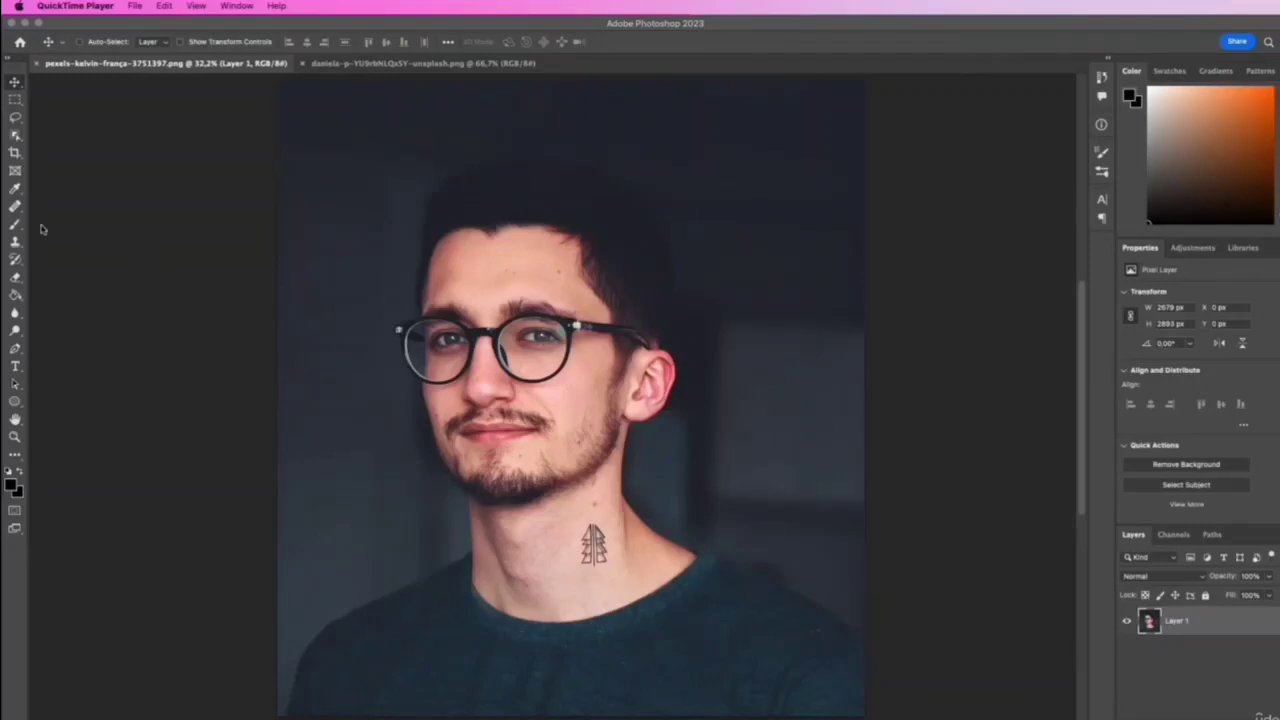
- Outline the tree tattoo on the neck with the Patch Tool, replace it with neighbouring clear skin and deselect
left_click(15, 207)
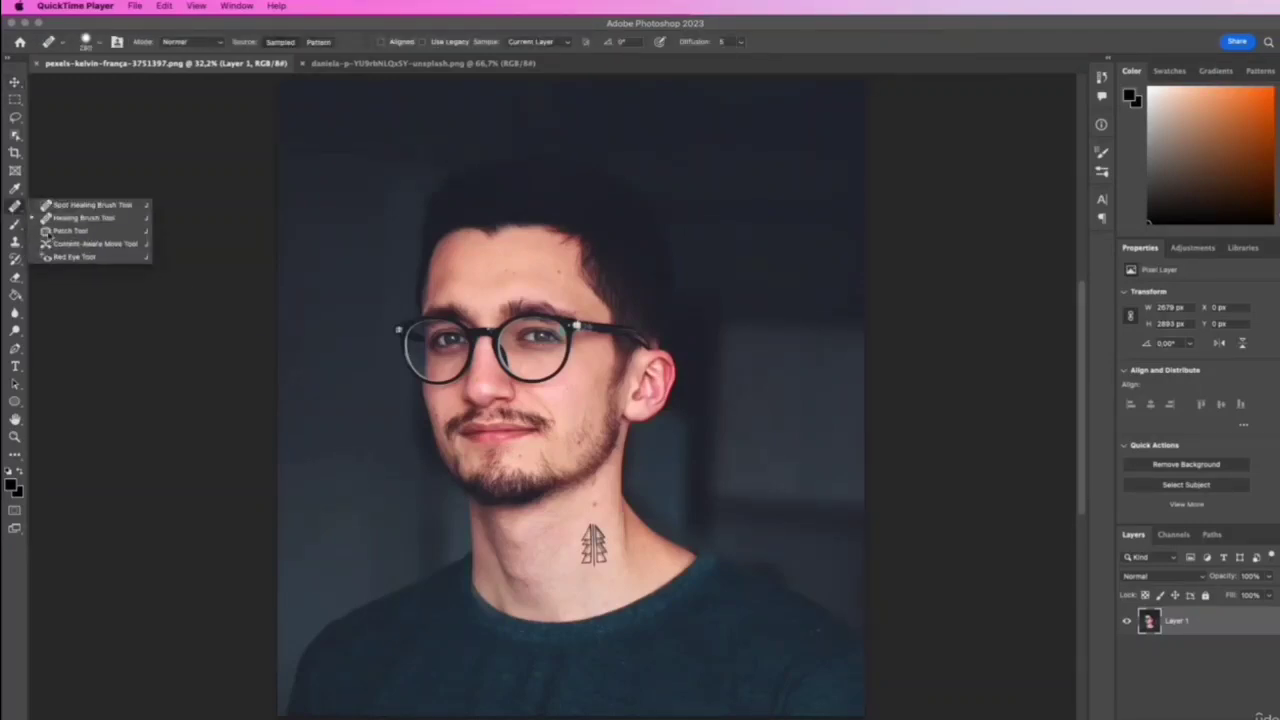
left_click(67, 232)
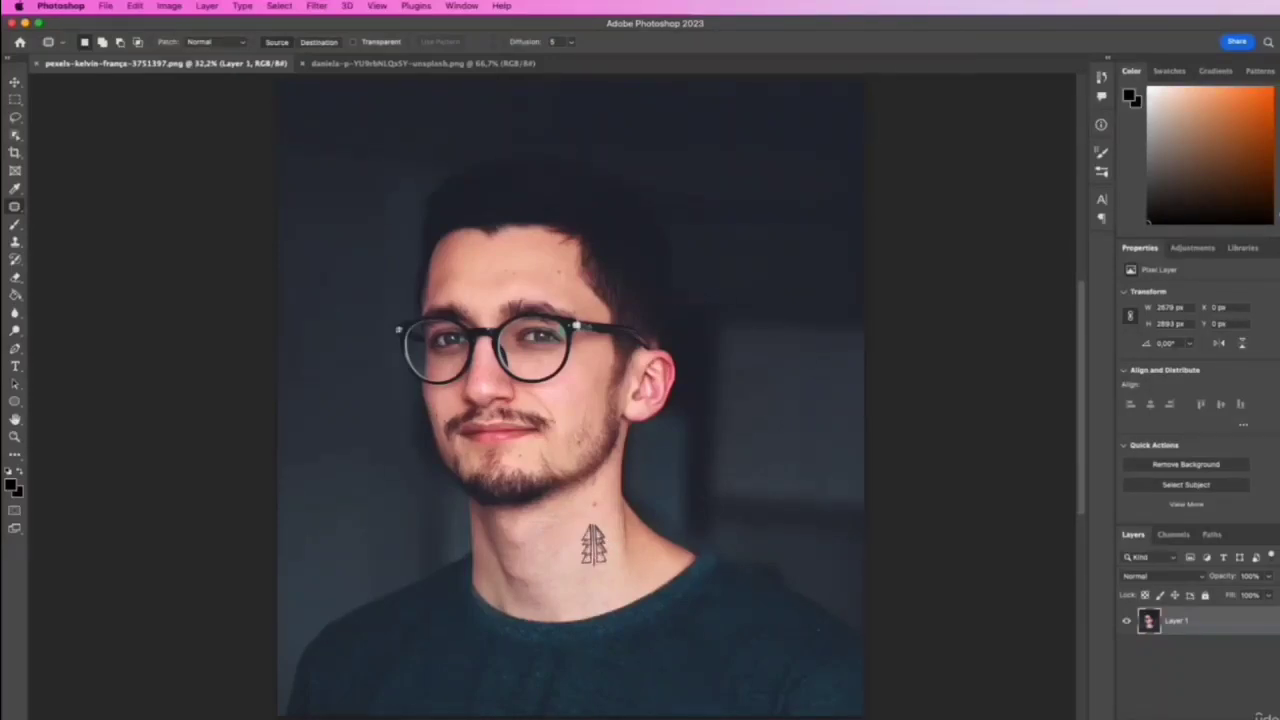
key("super+Tab")
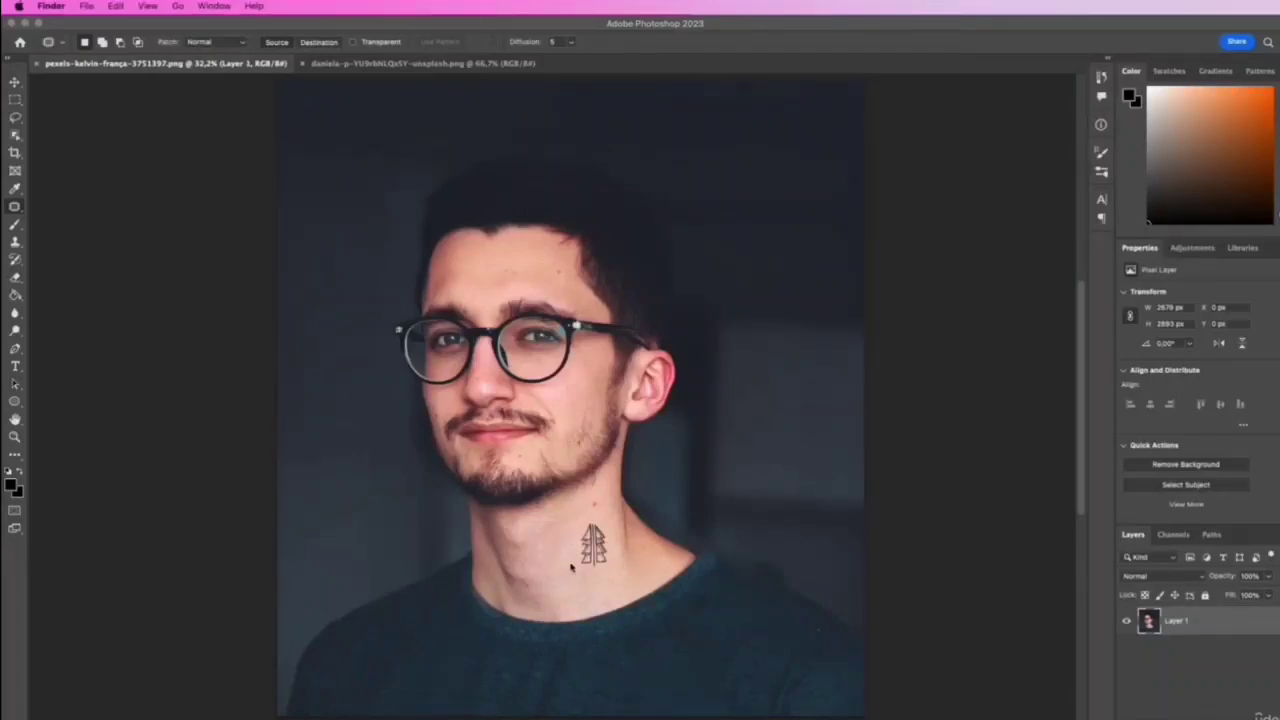
key("super+Tab")
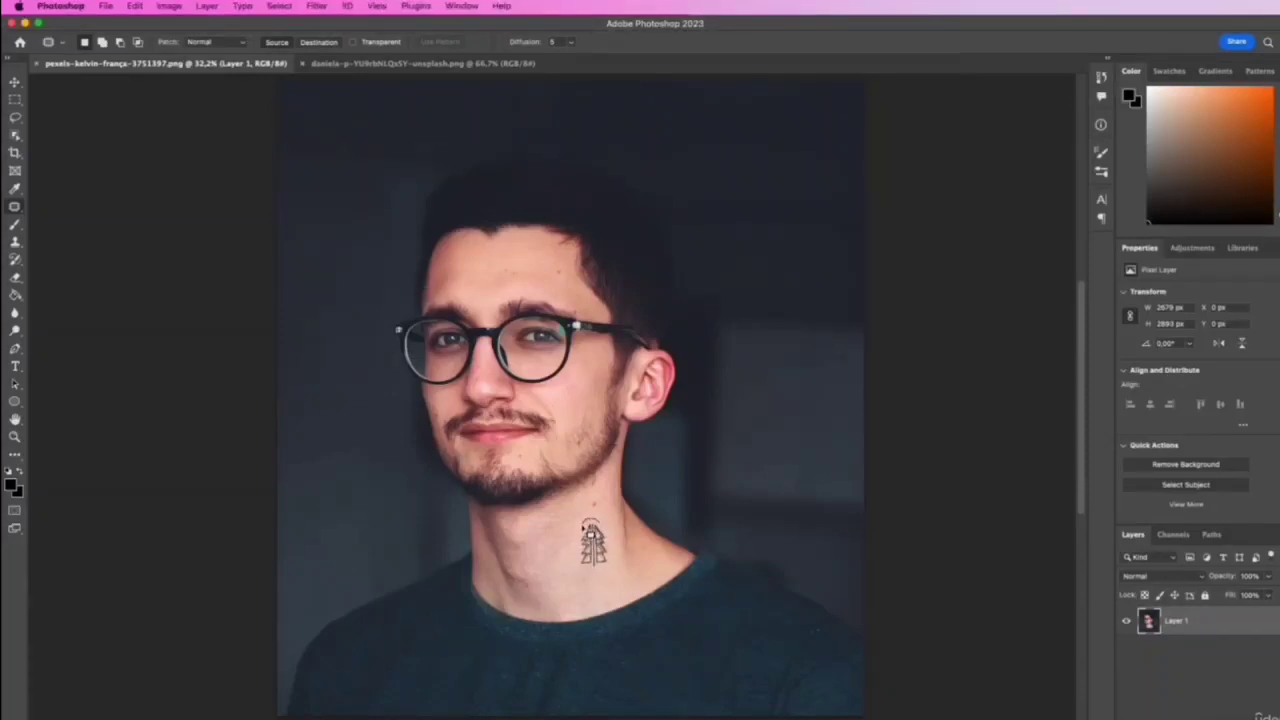
mouse_move(588, 524)
left_mouse_down()
mouse_move(575, 567)
mouse_move(614, 571)
mouse_move(614, 530)
mouse_move(600, 522)
left_mouse_up()
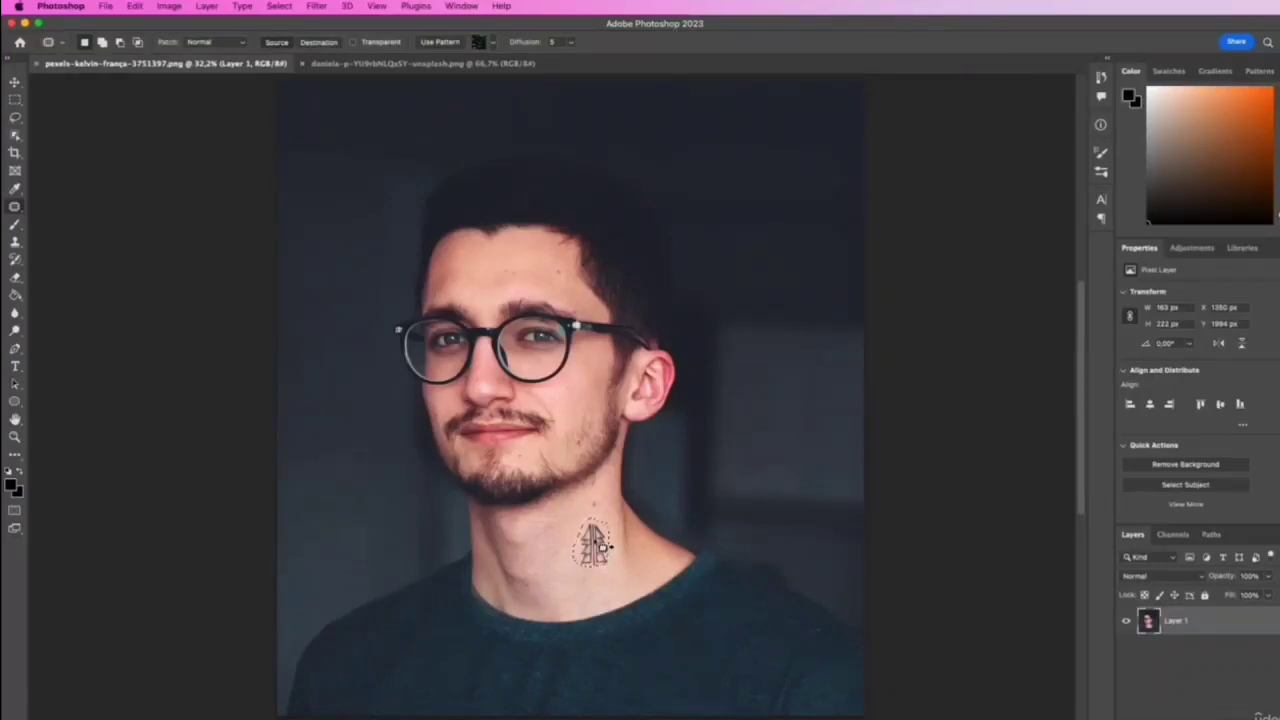
left_click_drag(601, 546, 576, 546)
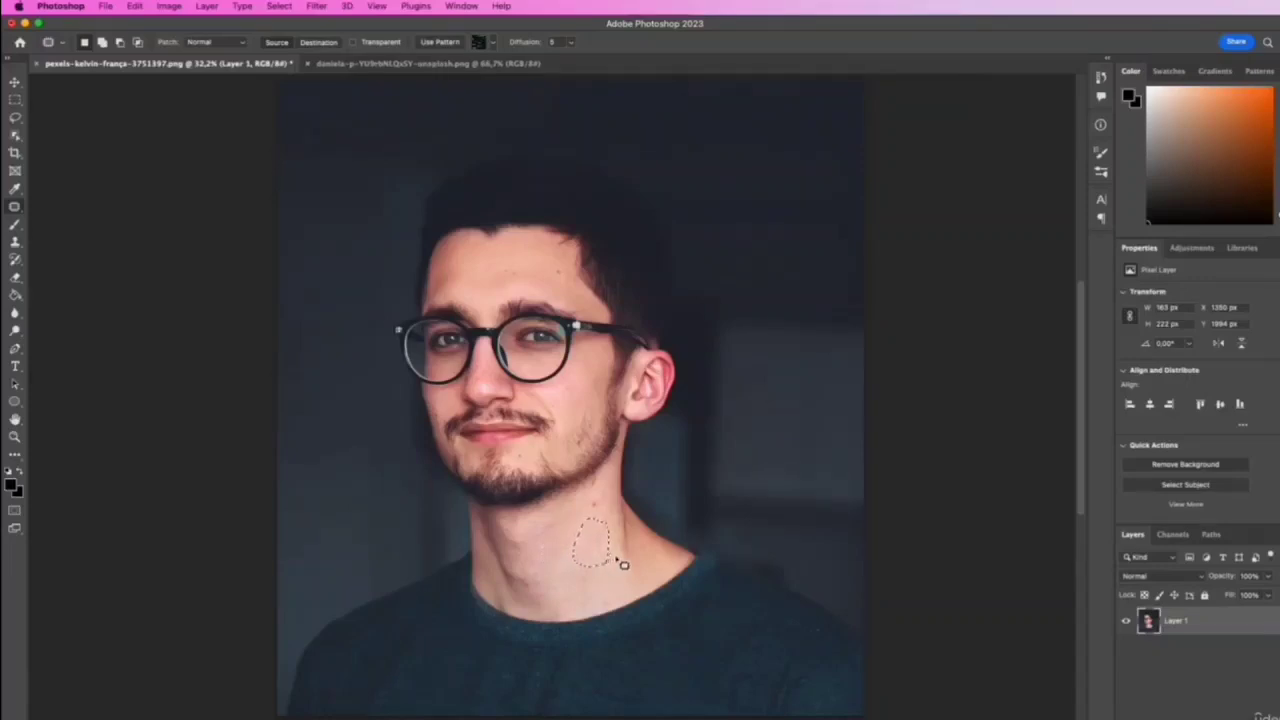
left_click(616, 639)
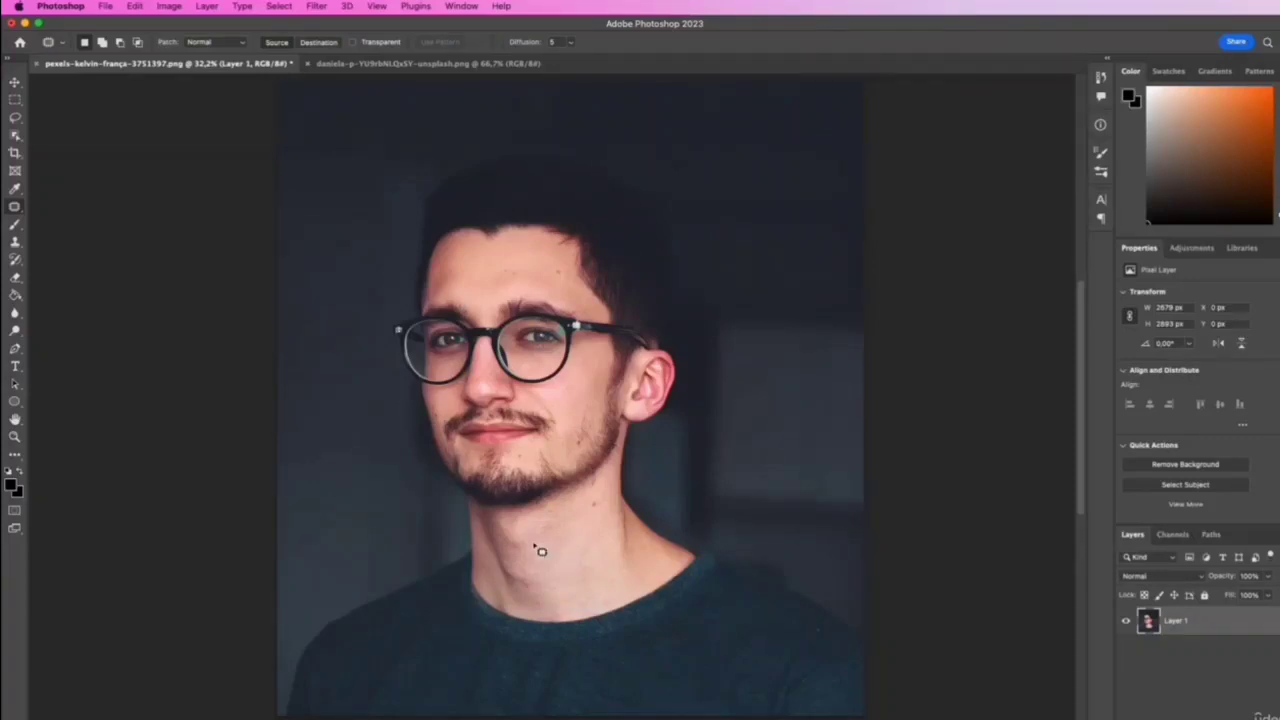
- Patch the small red blemish on the neck below the jaw with clear skin just beneath it and deselect
left_click(15, 437)
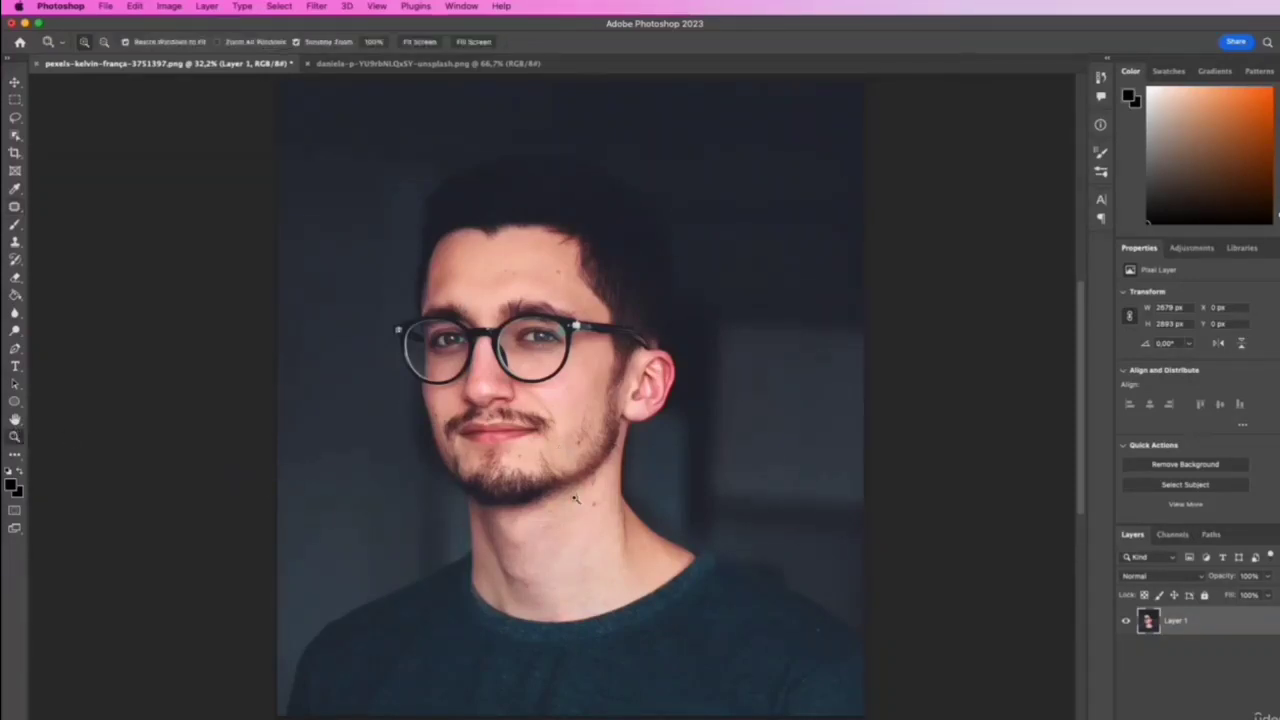
left_click_drag(585, 500, 620, 492)
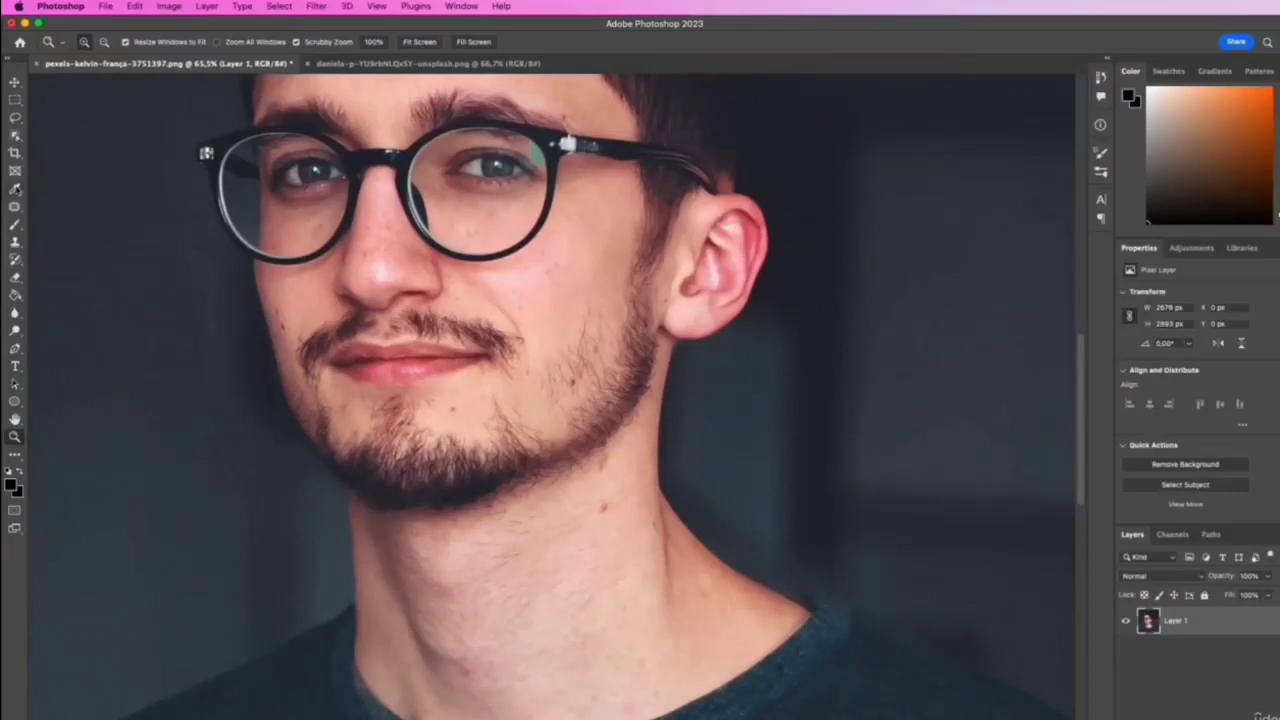
left_click(14, 205)
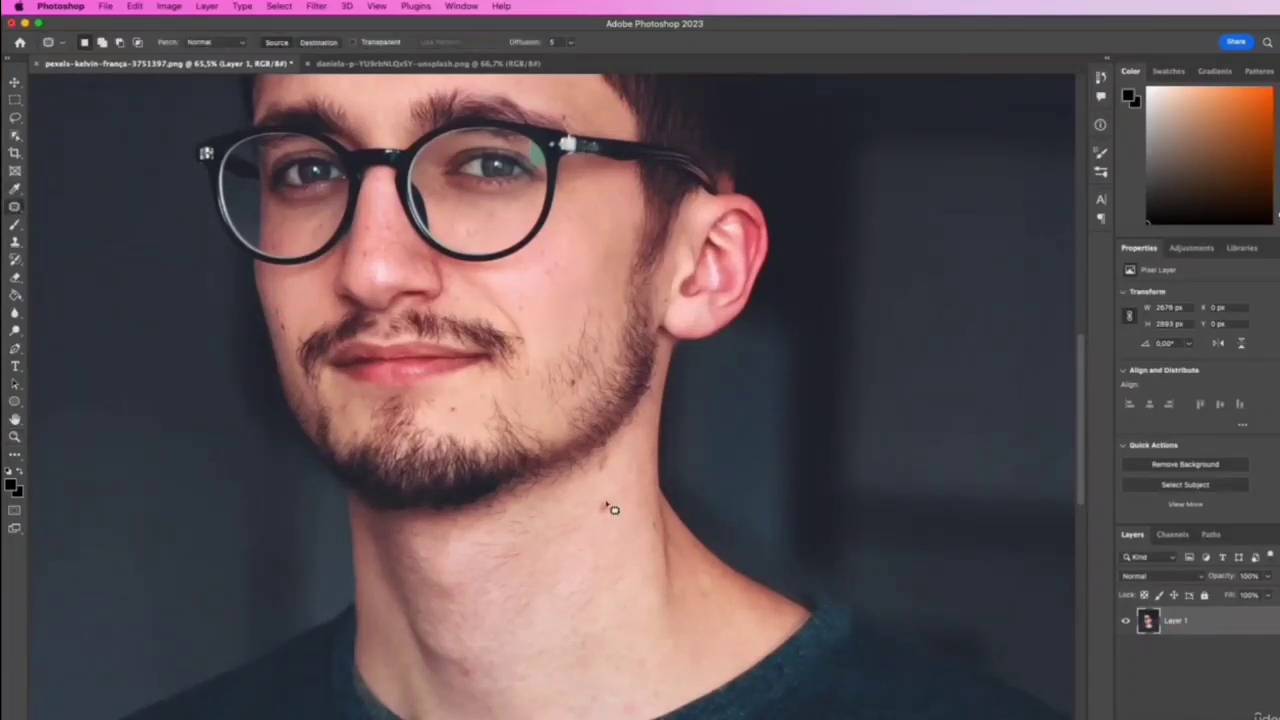
left_click_drag(612, 509, 608, 506)
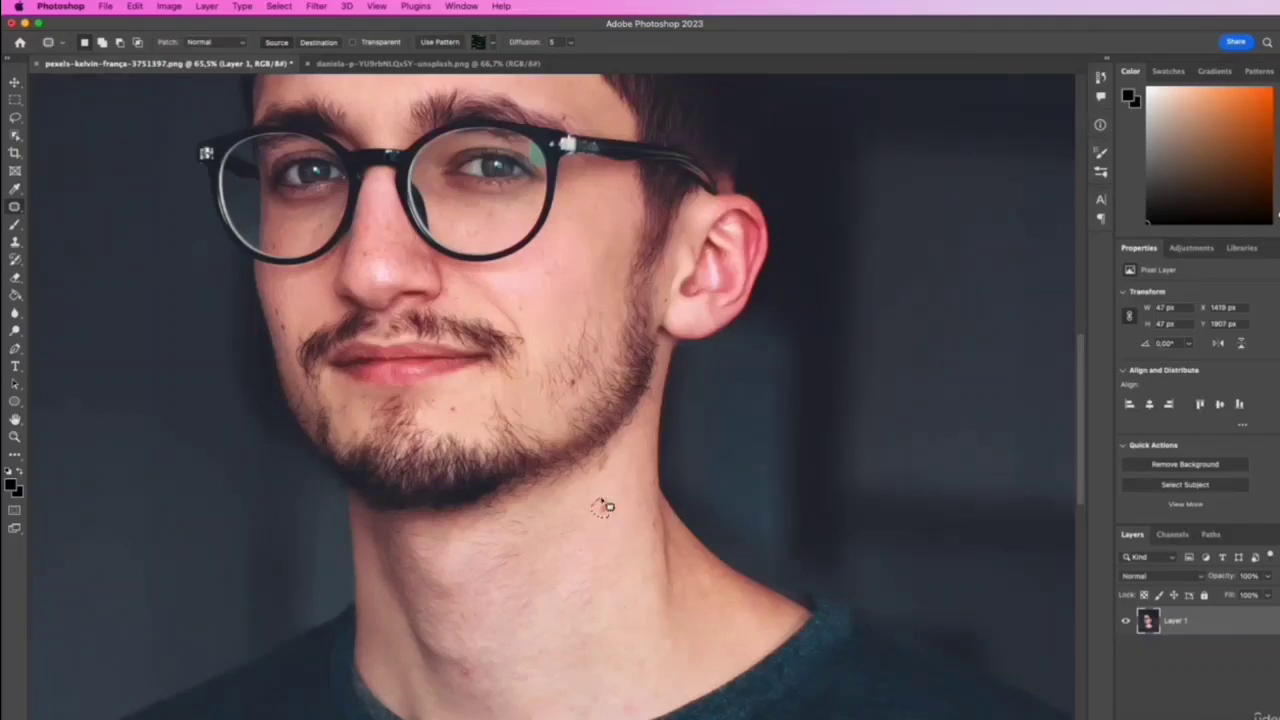
left_click_drag(604, 510, 606, 527)
left_click(620, 512)
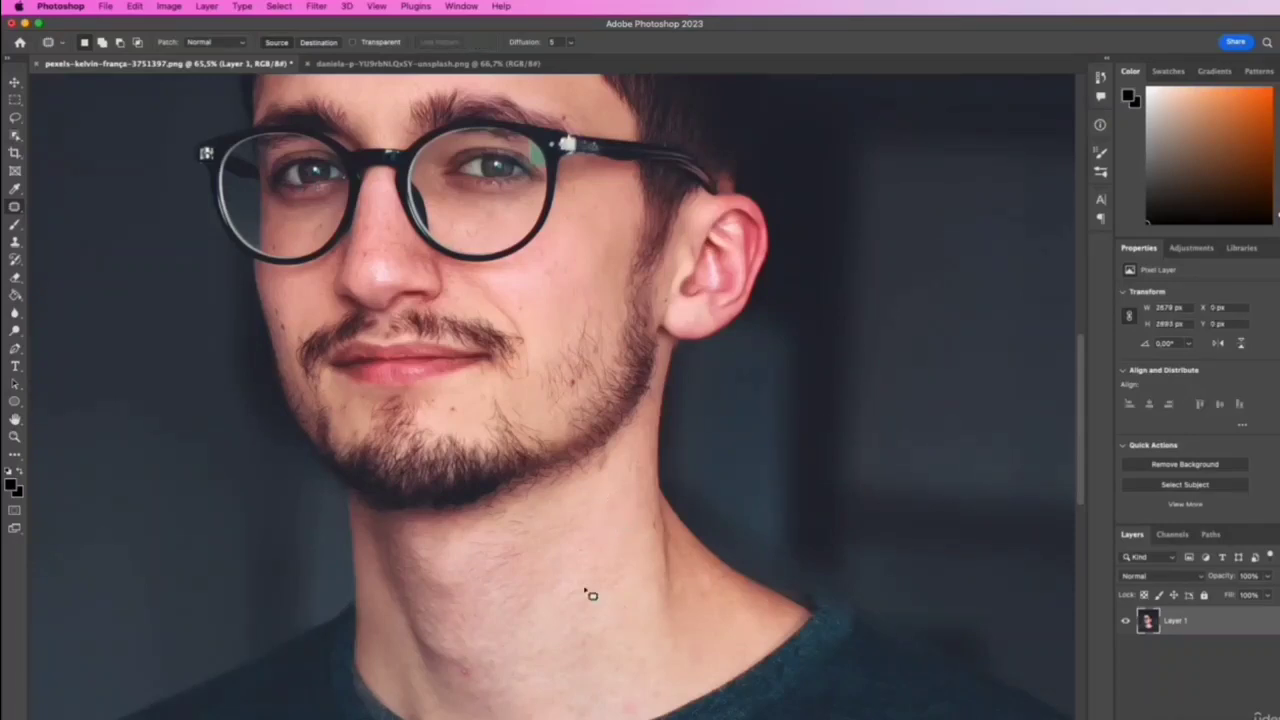
- In the red car photo, outline the car with the Patch Tool and replace it with the bare concrete beside it
left_click(418, 72)
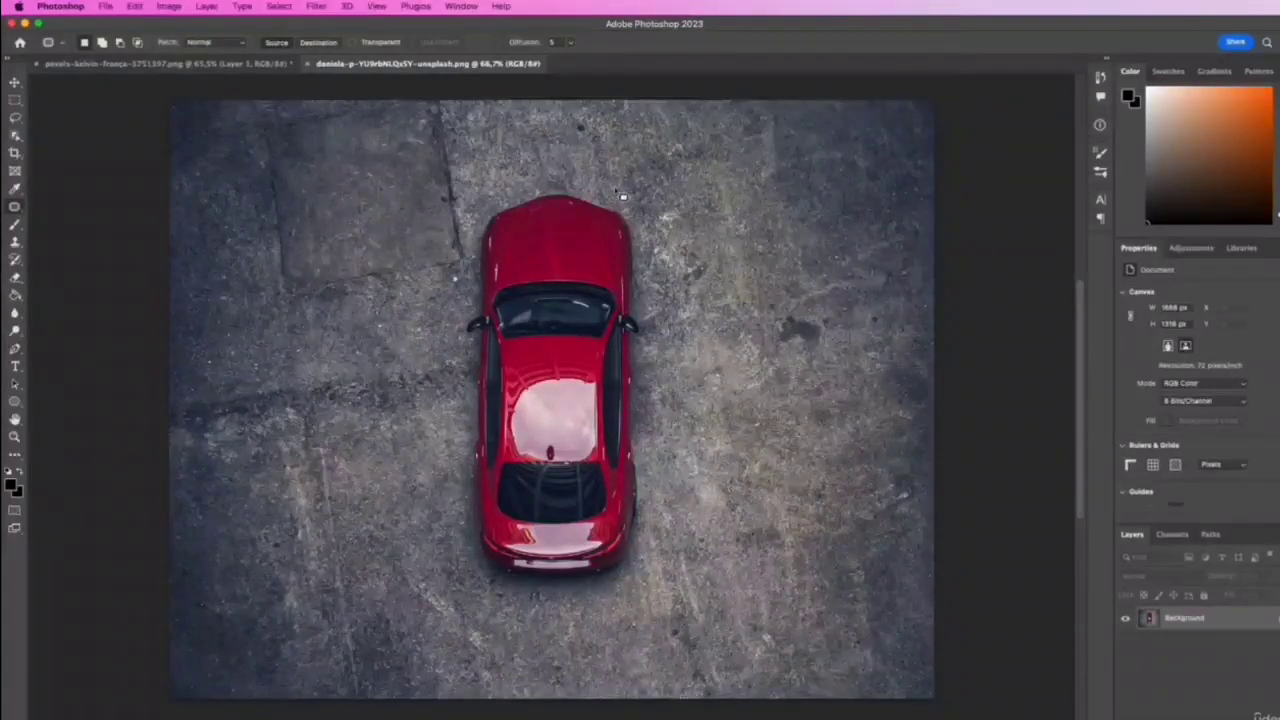
mouse_move(615, 197)
left_mouse_down()
mouse_move(552, 193)
mouse_move(494, 214)
mouse_move(473, 240)
mouse_move(460, 518)
mouse_move(472, 601)
mouse_move(583, 614)
mouse_move(644, 588)
mouse_move(671, 537)
mouse_move(663, 248)
mouse_move(620, 196)
left_mouse_up()
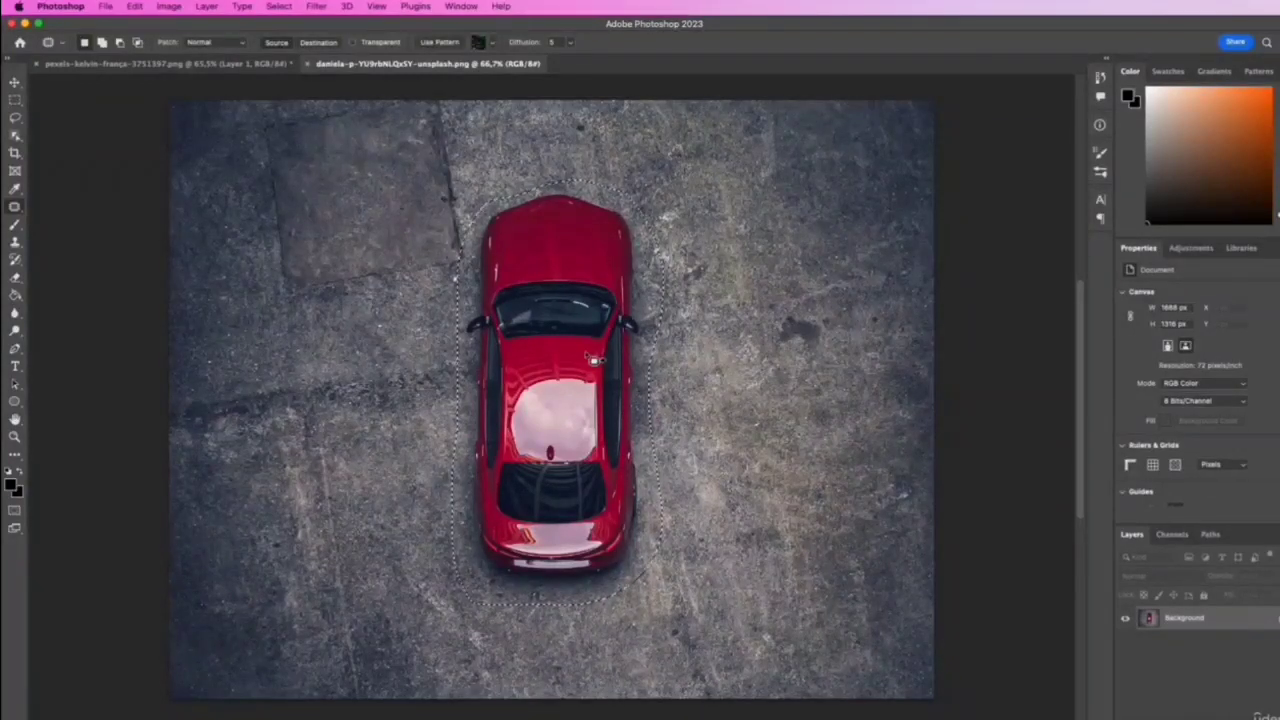
left_click_drag(602, 379, 785, 377)
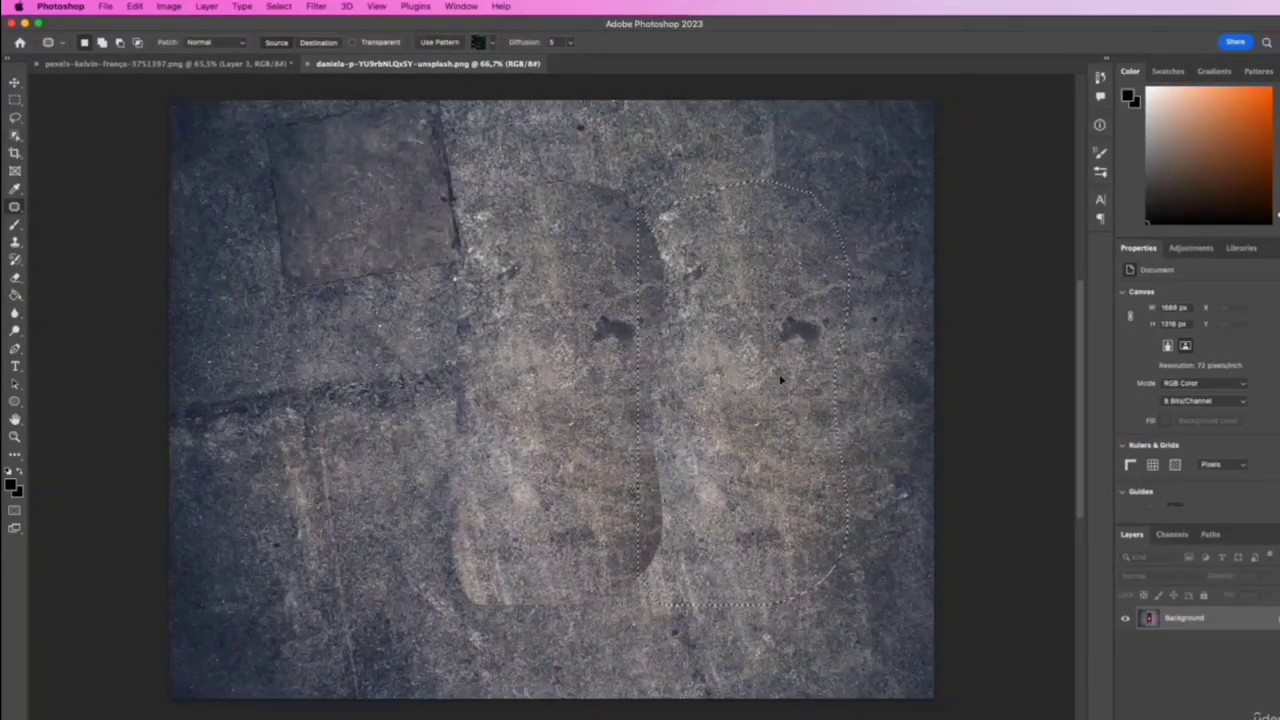
left_click(774, 380)
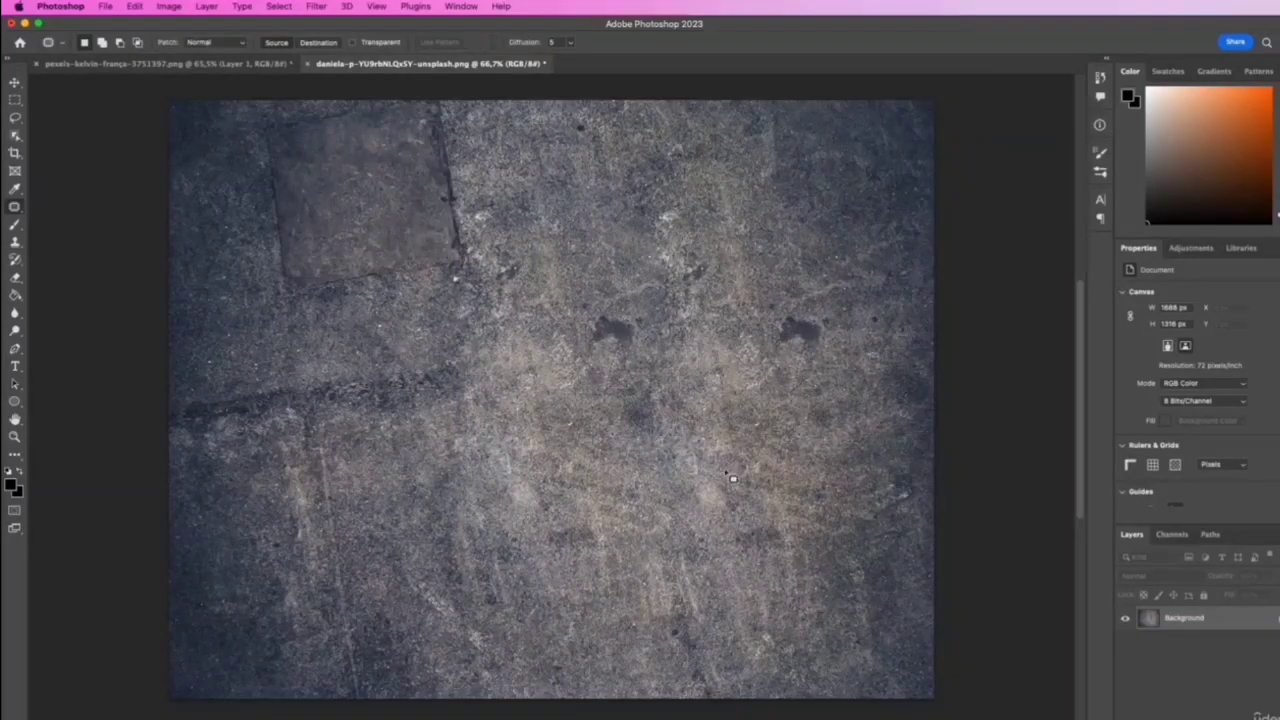
- Step back through the document history to restore the red car photo to its opened state
left_click(1100, 78)
left_click(990, 148)
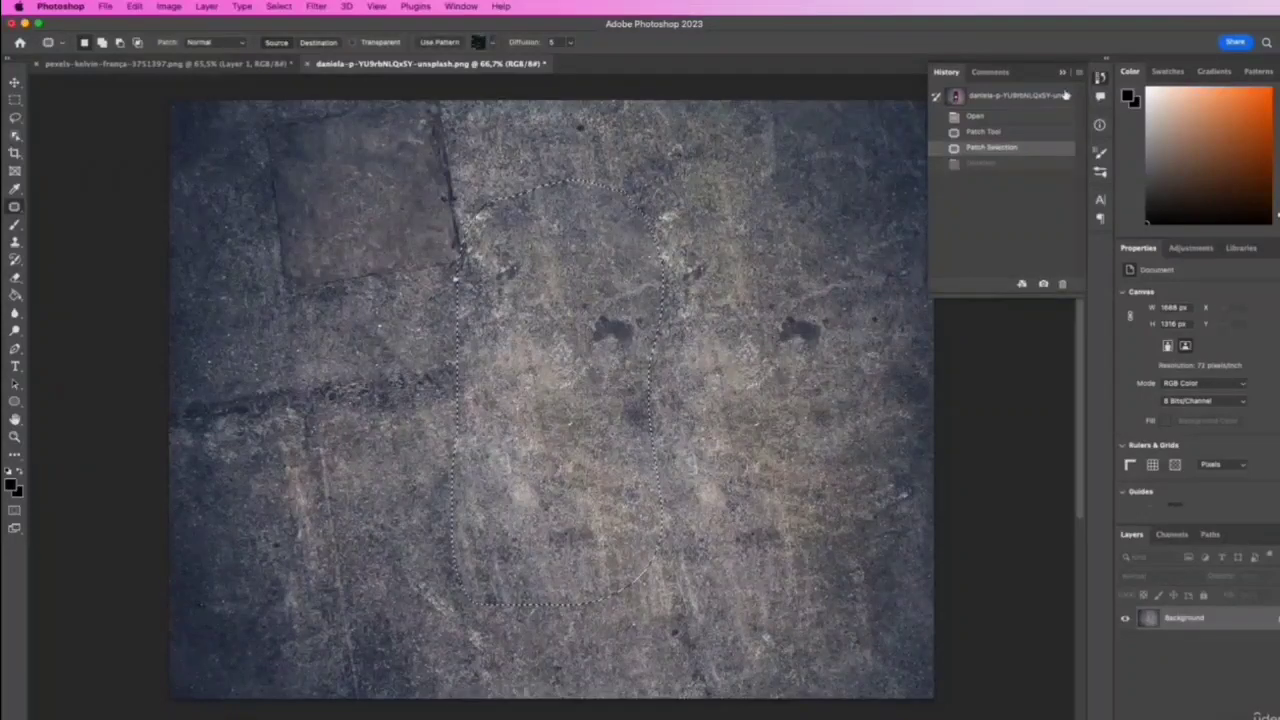
left_click(1004, 132)
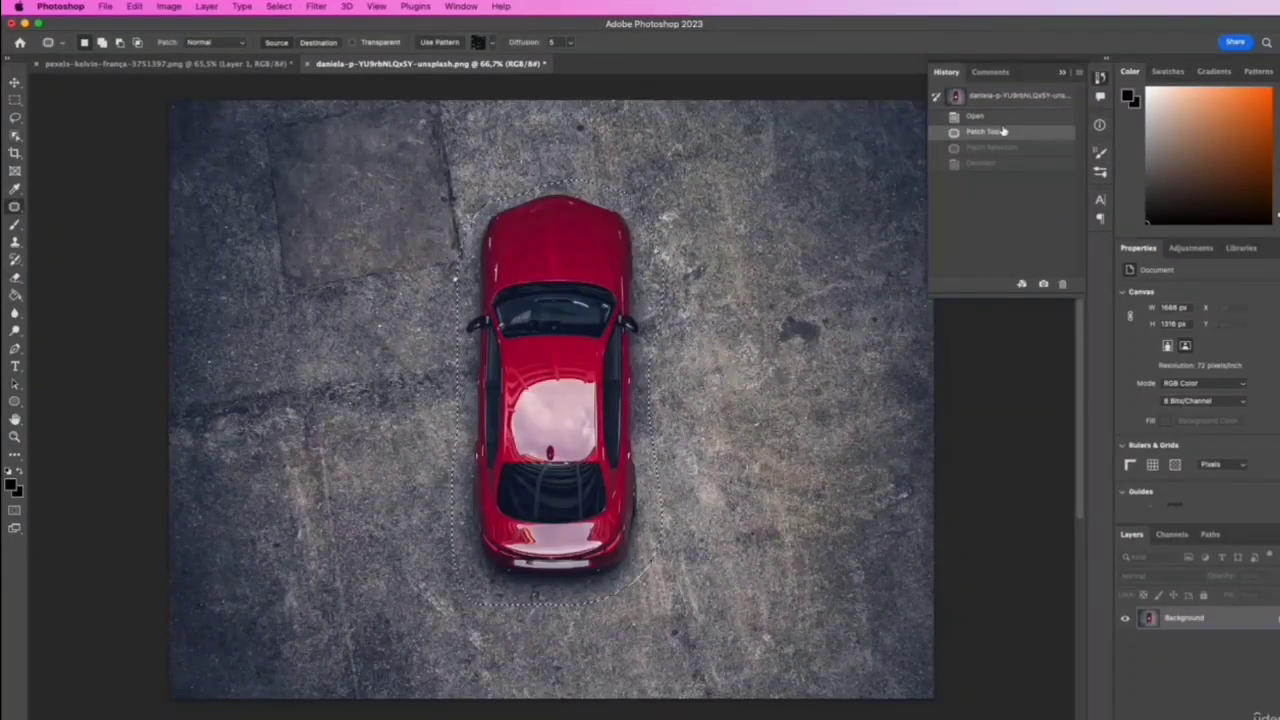
left_click(1025, 118)
left_click(1063, 73)
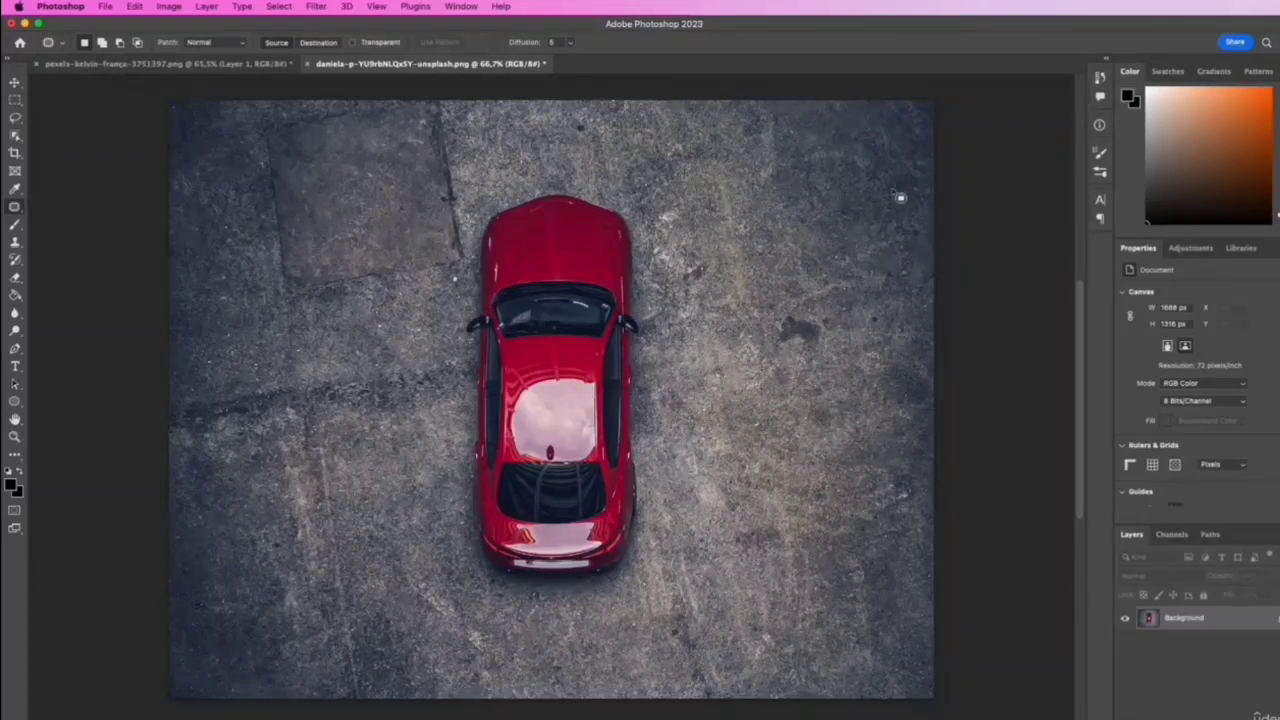
- Outline the concrete on the right of the car and patch it with the car area to duplicate the car there, then deselect
left_click_drag(894, 171, 866, 152)
mouse_move(709, 164)
left_mouse_down()
mouse_move(658, 175)
mouse_move(660, 373)
left_mouse_up()
mouse_move(674, 553)
left_mouse_down()
mouse_move(831, 669)
mouse_move(960, 460)
mouse_move(898, 163)
left_mouse_up()
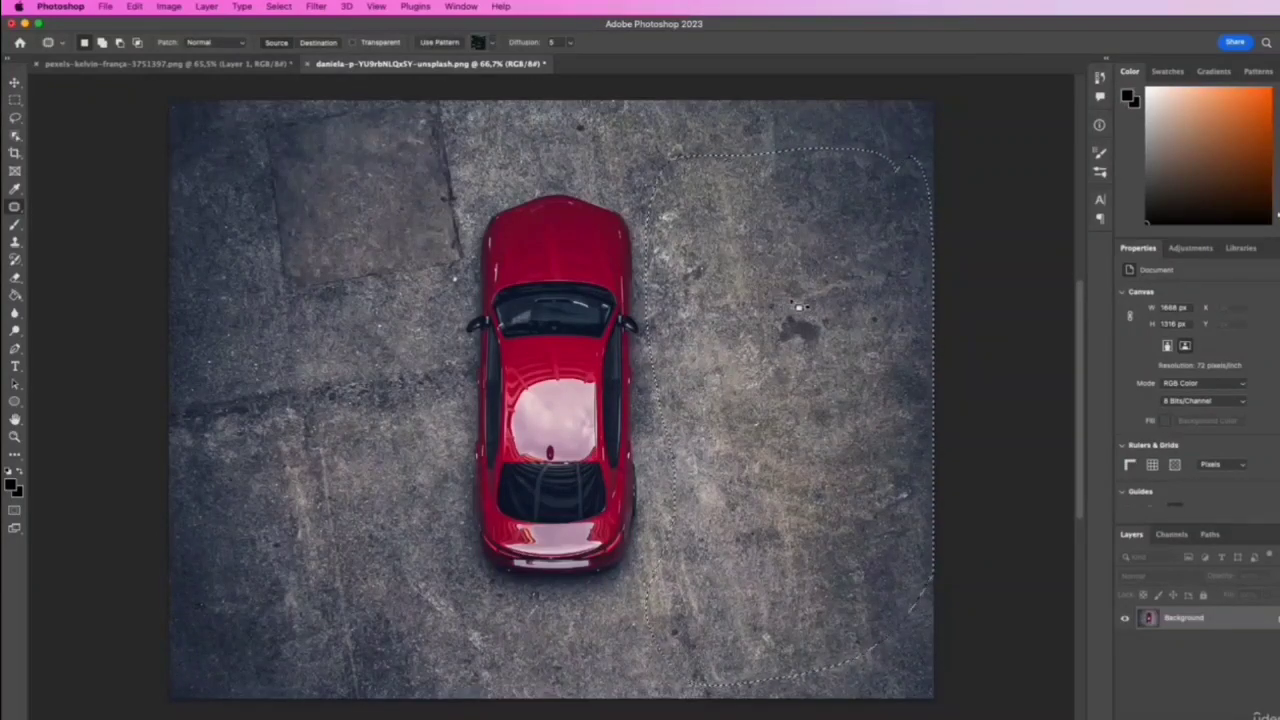
left_click_drag(805, 304, 650, 300)
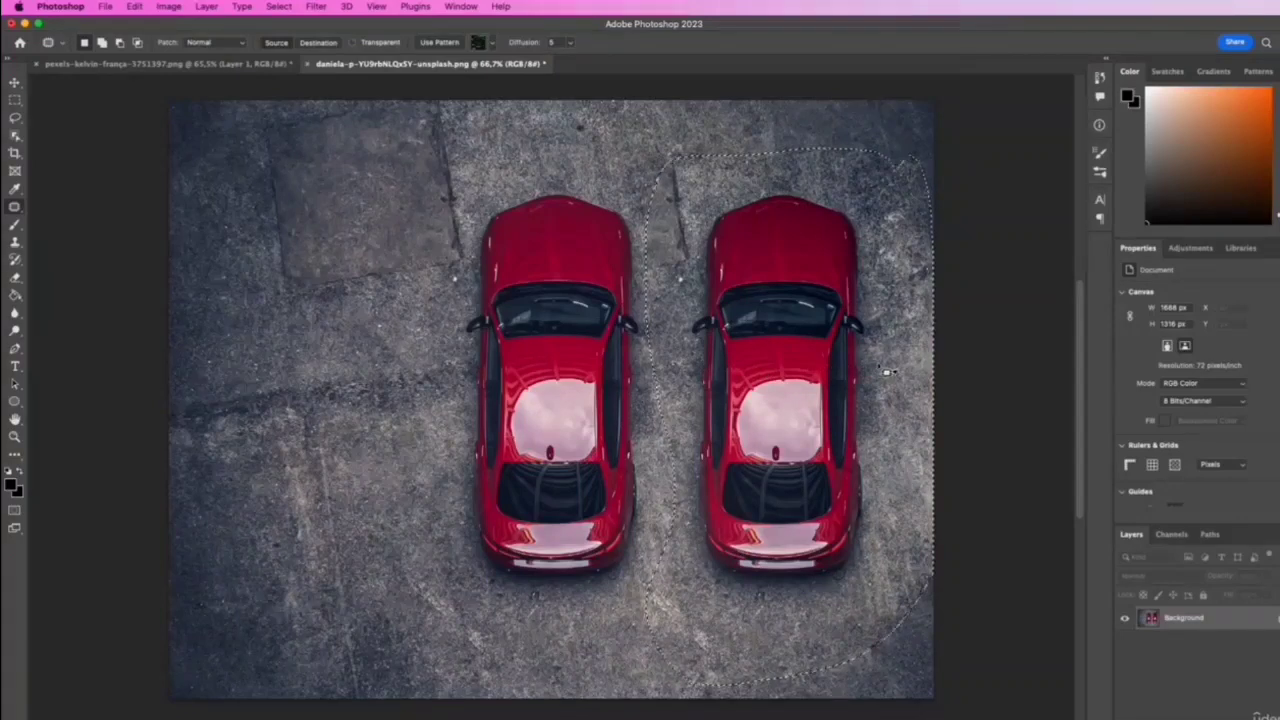
left_click(886, 127)
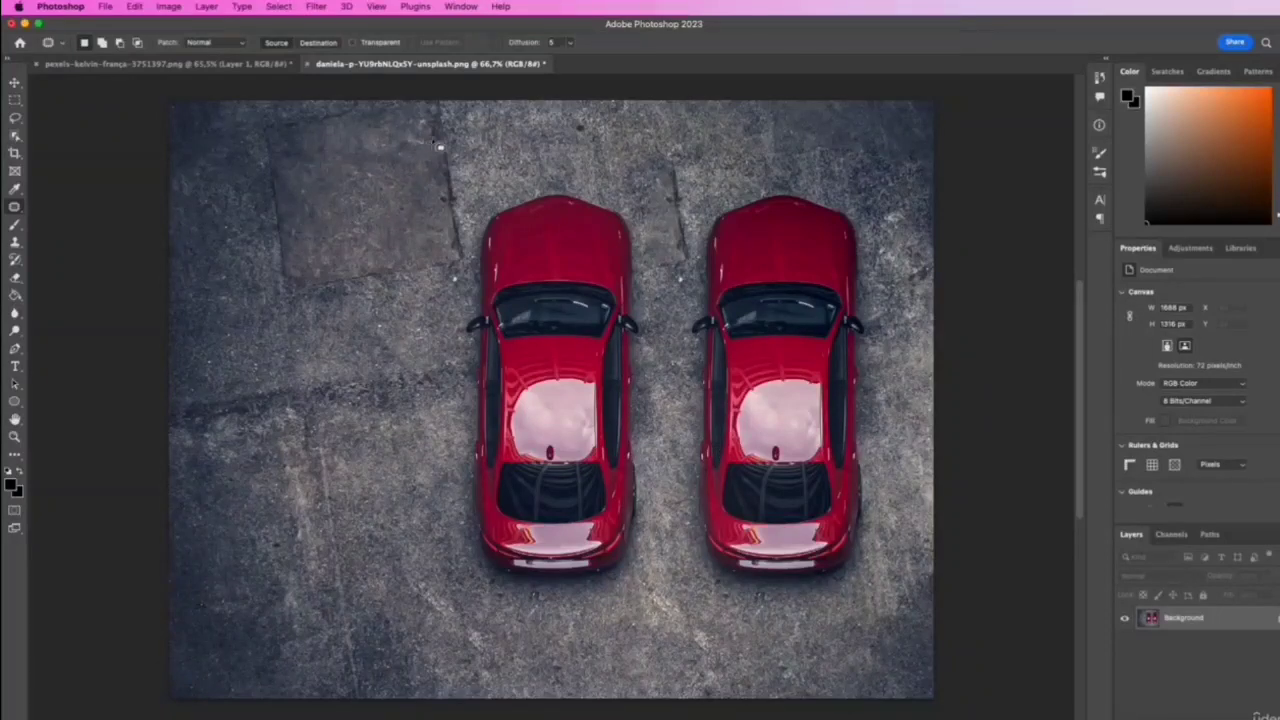
- Patch the concrete on the left of the original car with the car area to add another copy, and deselect
mouse_move(456, 133)
left_mouse_down()
mouse_move(305, 127)
mouse_move(216, 193)
mouse_move(191, 390)
mouse_move(223, 619)
mouse_move(467, 631)
mouse_move(456, 136)
left_mouse_up()
left_click_drag(378, 347, 572, 344)
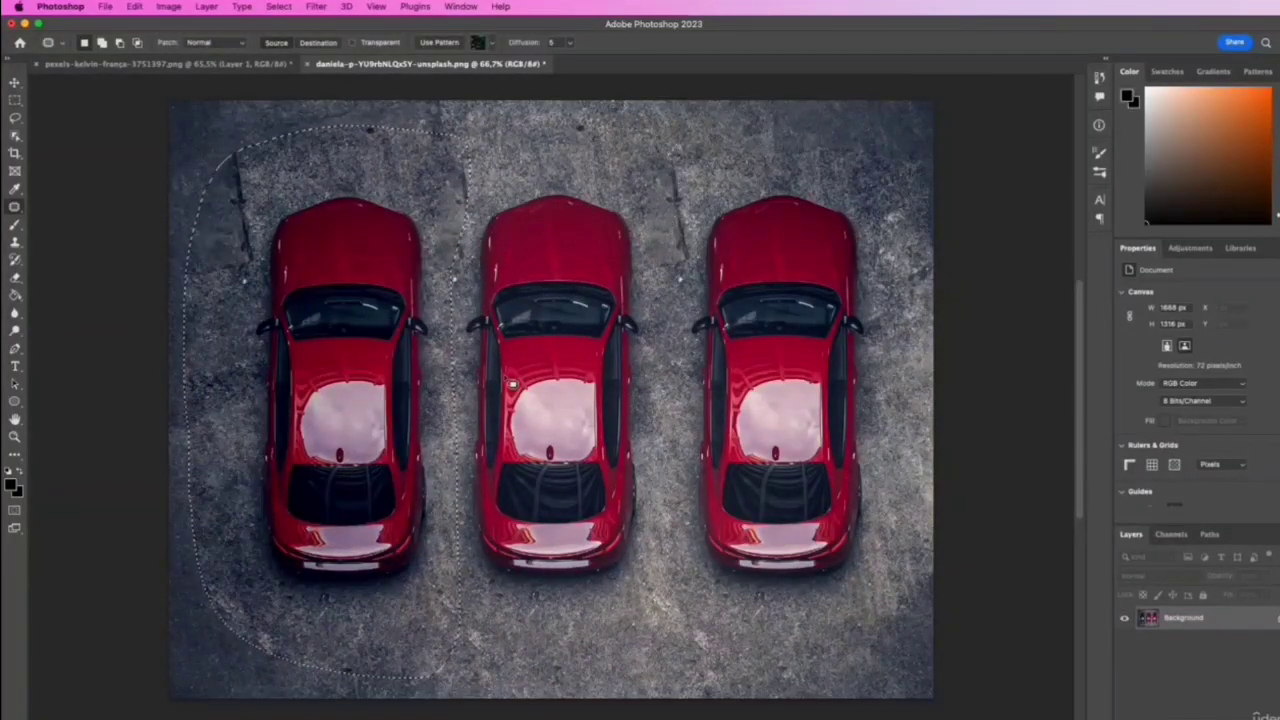
key("ctrl+d")
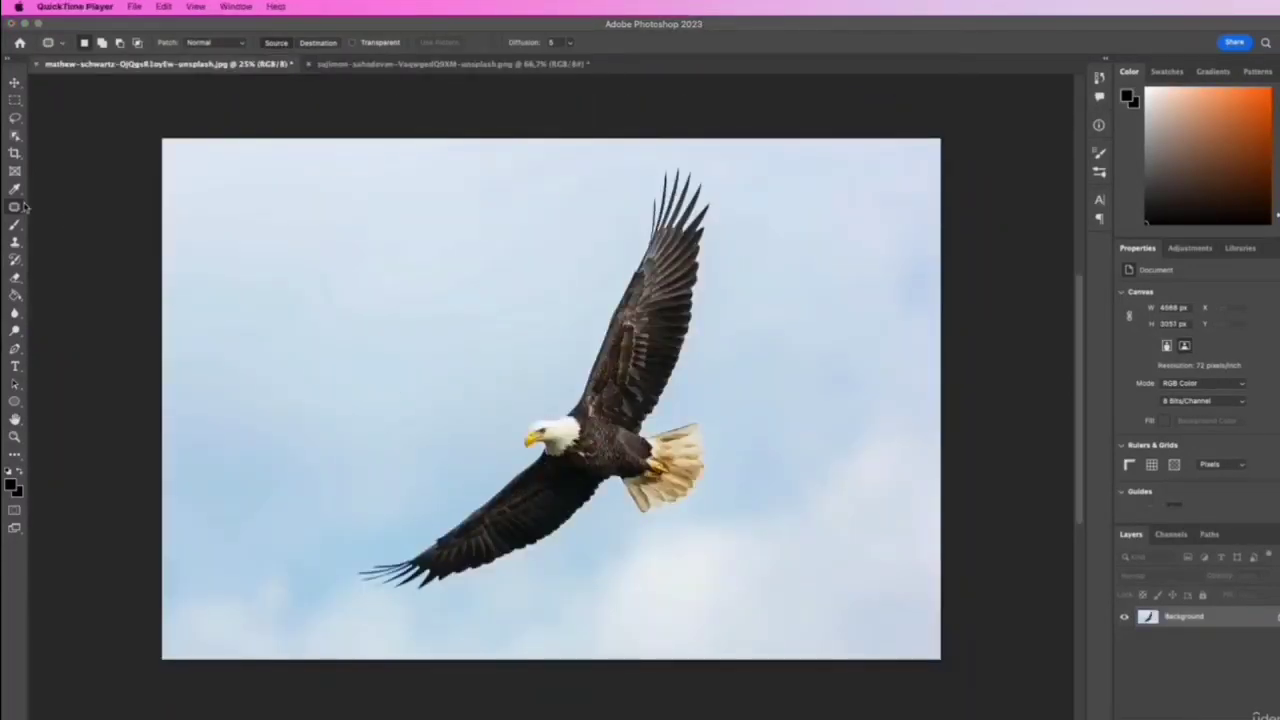
- Outline the flying eagle loosely with the Content-Aware Move Tool
left_click(17, 207)
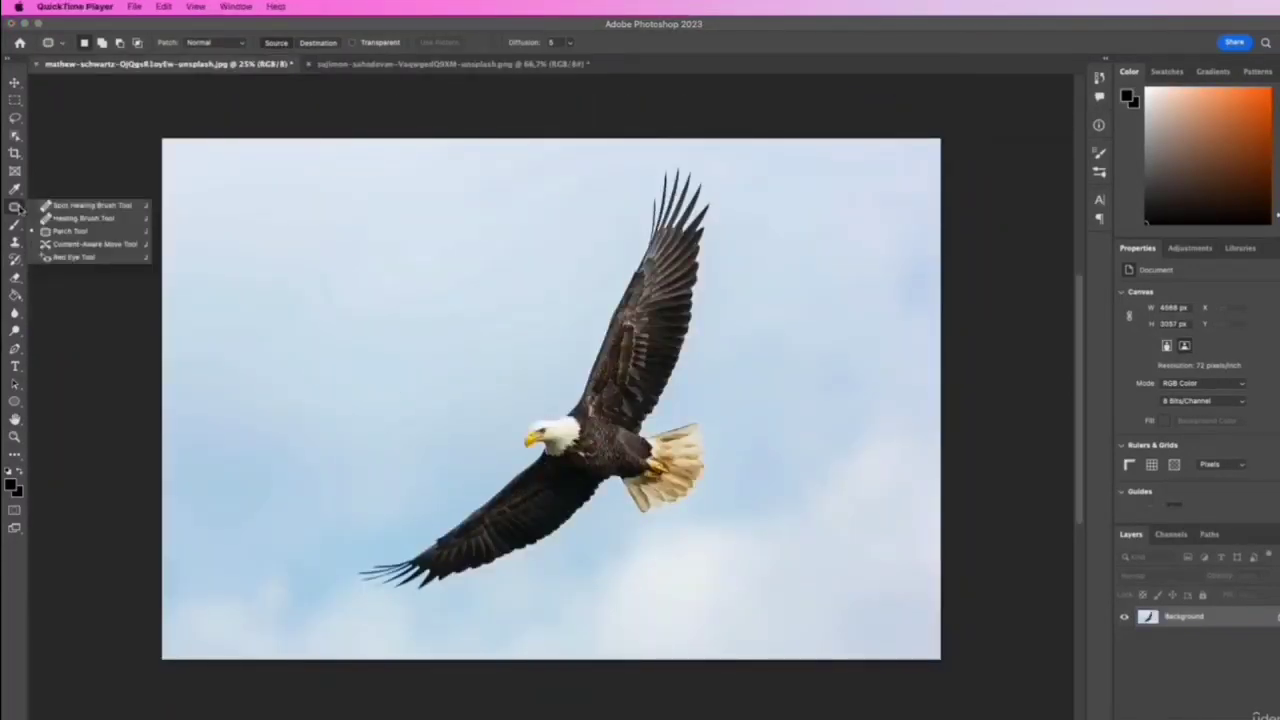
left_click(98, 244)
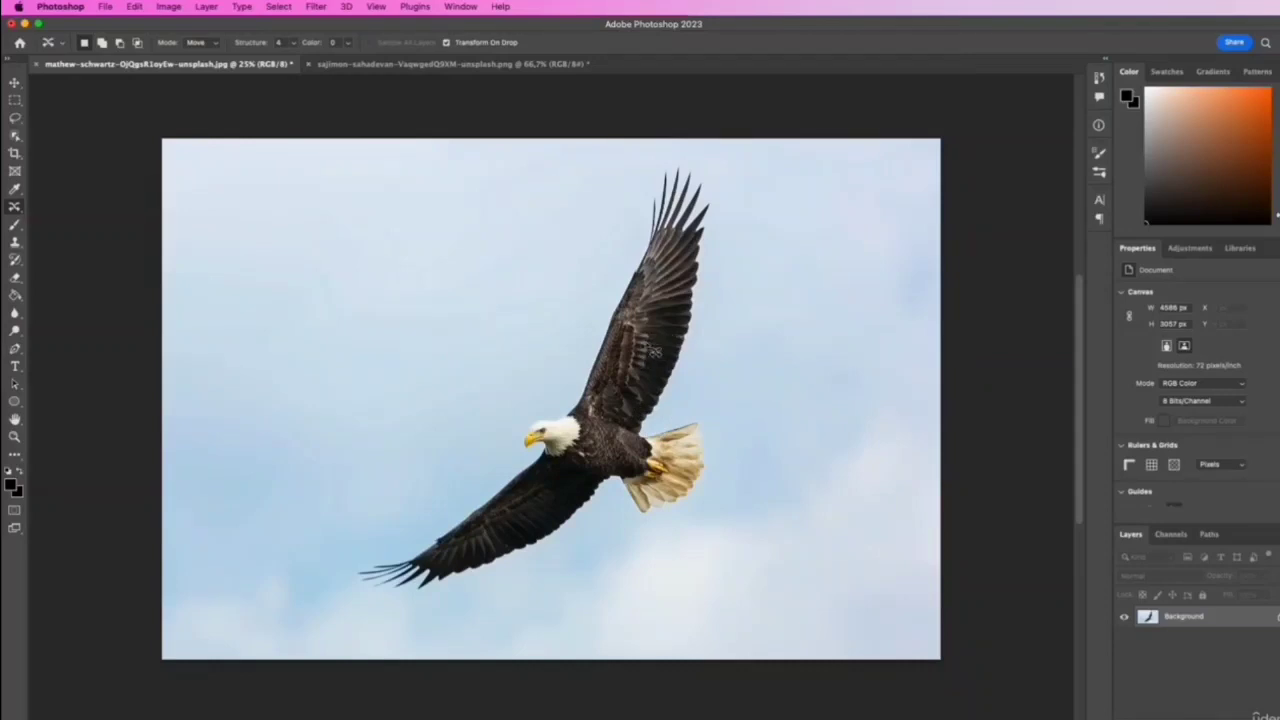
mouse_move(720, 187)
left_mouse_down()
mouse_move(648, 155)
mouse_move(587, 311)
mouse_move(516, 408)
mouse_move(486, 480)
mouse_move(425, 530)
mouse_move(364, 537)
mouse_move(341, 570)
mouse_move(365, 598)
mouse_move(493, 593)
mouse_move(602, 509)
mouse_move(682, 527)
mouse_move(731, 493)
mouse_move(735, 431)
mouse_move(704, 400)
mouse_move(730, 222)
left_mouse_up()
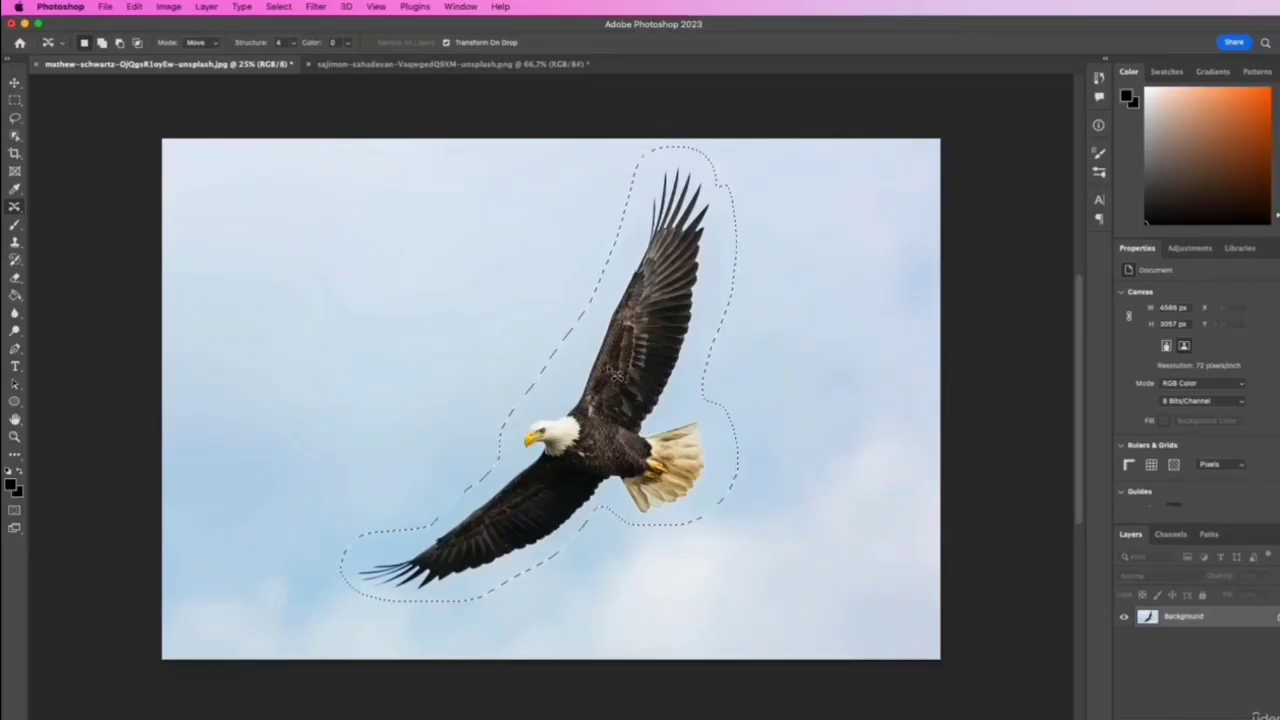
- Move the selected eagle to the upper left of the sky, scale it down, apply the transform and deselect
left_click_drag(632, 365, 443, 344)
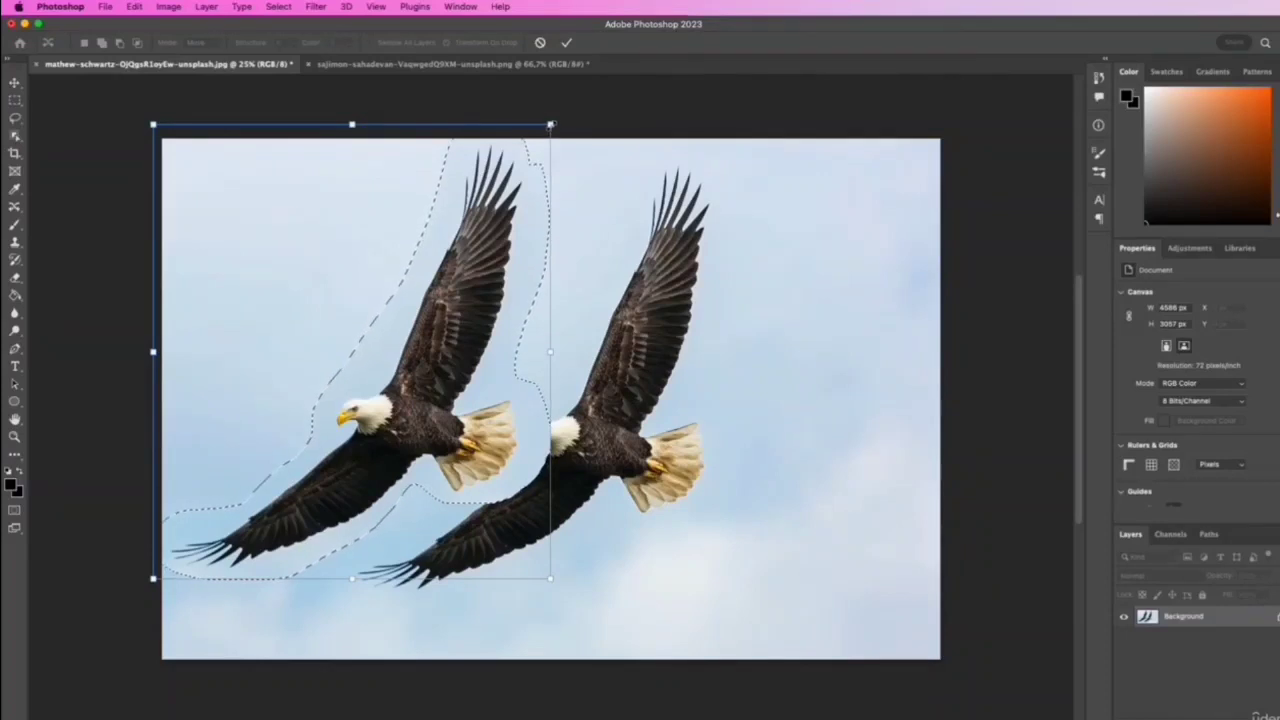
left_click_drag(550, 125, 427, 270)
left_click_drag(364, 394, 415, 288)
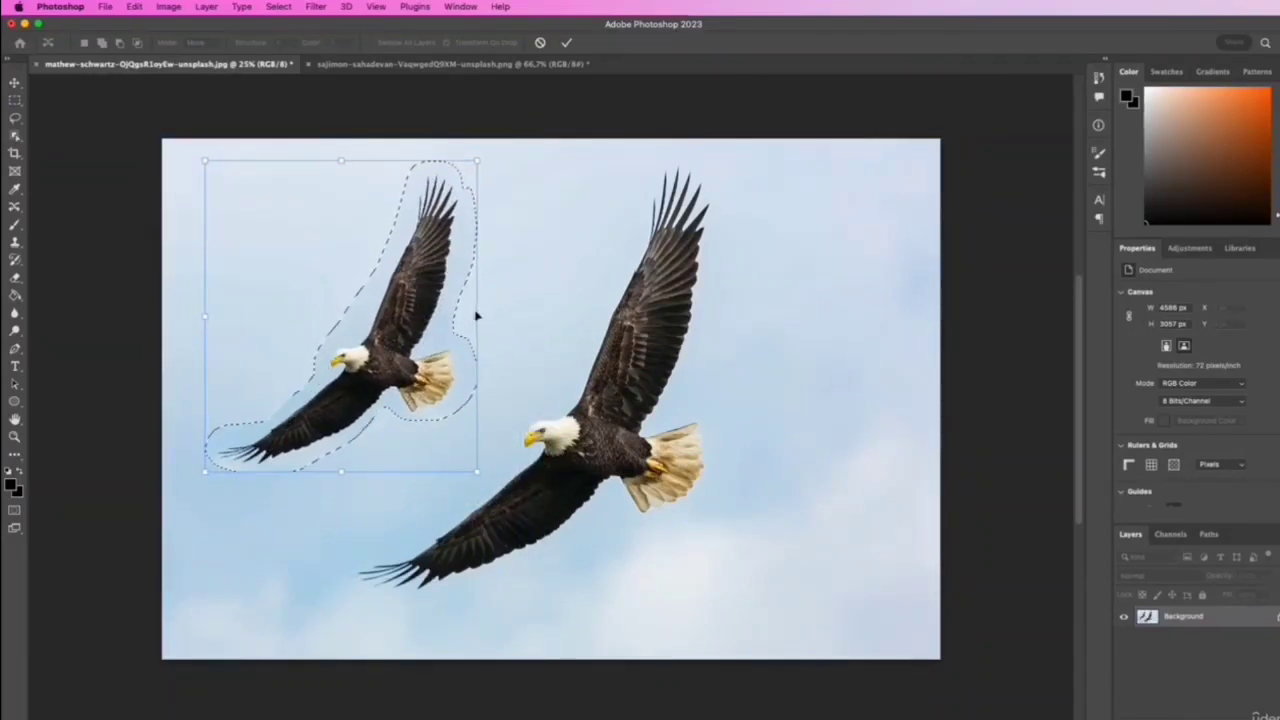
left_click(566, 42)
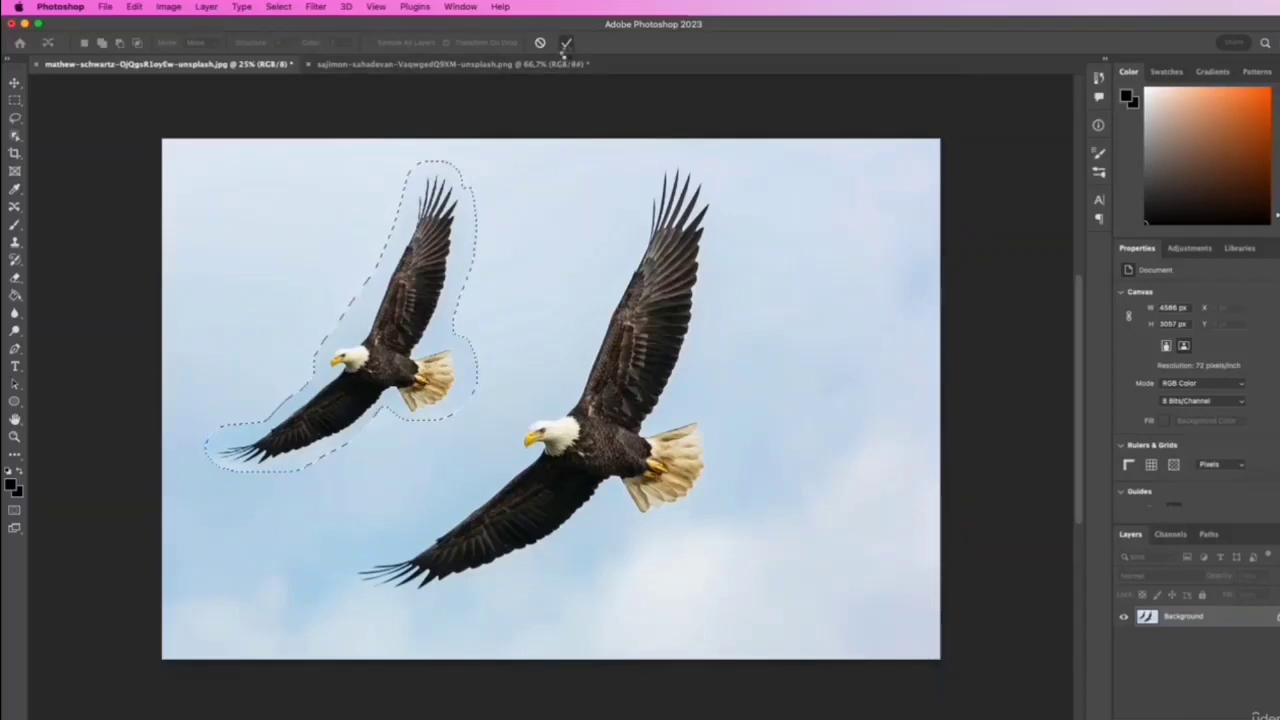
key("super+d")
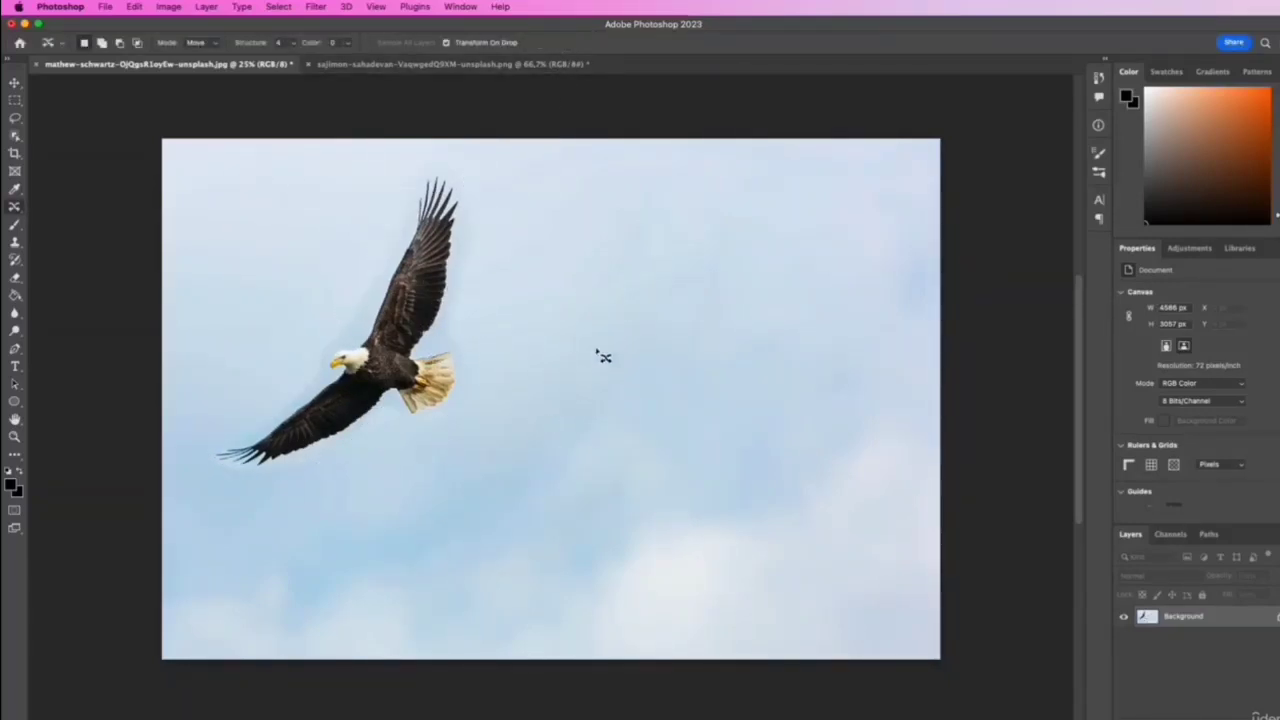
- Outline the smaller eagle, move it to the right side of the sky, rotate it clockwise, apply and deselect
mouse_move(473, 188)
left_mouse_down()
mouse_move(411, 168)
mouse_move(280, 363)
mouse_move(205, 430)
mouse_move(201, 472)
mouse_move(390, 495)
mouse_move(498, 399)
mouse_move(485, 235)
left_mouse_up()
left_click_drag(464, 364, 735, 418)
left_click_drag(811, 346, 777, 425)
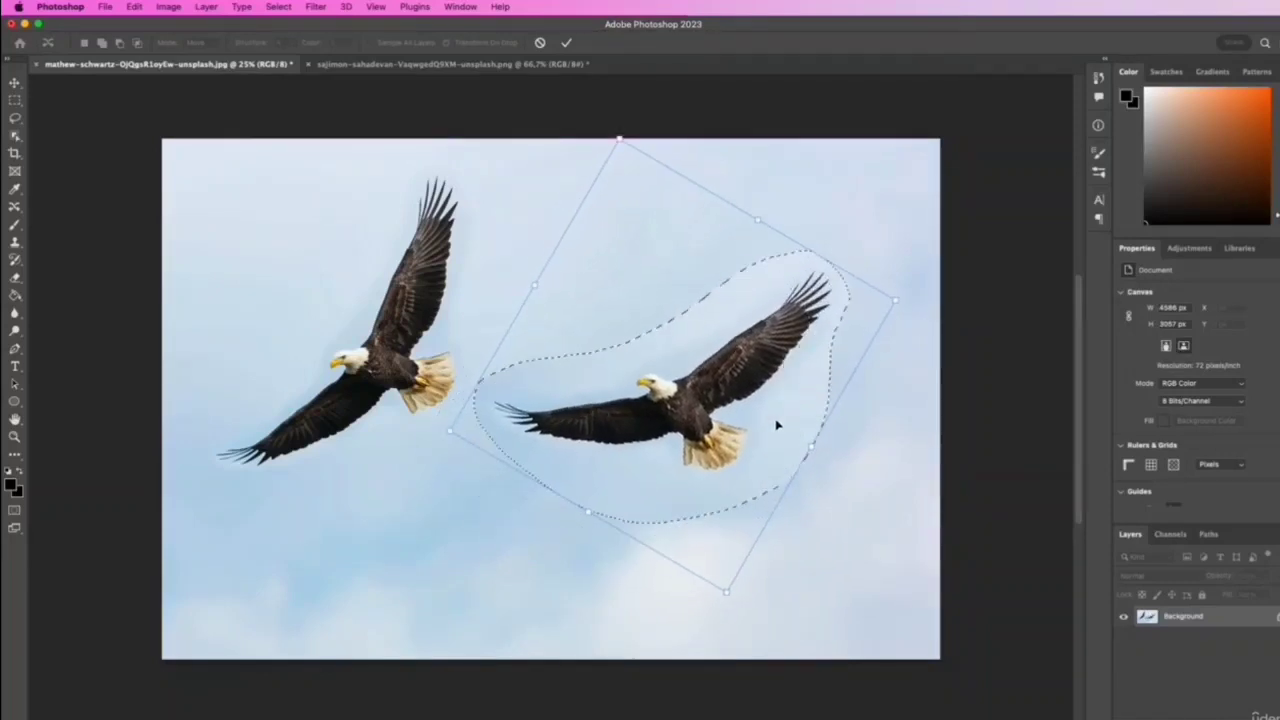
left_click(566, 44)
key("super+d")
- In the desert photo, outline the camel and the two walking men together with the Content-Aware Move Tool
left_click(407, 64)
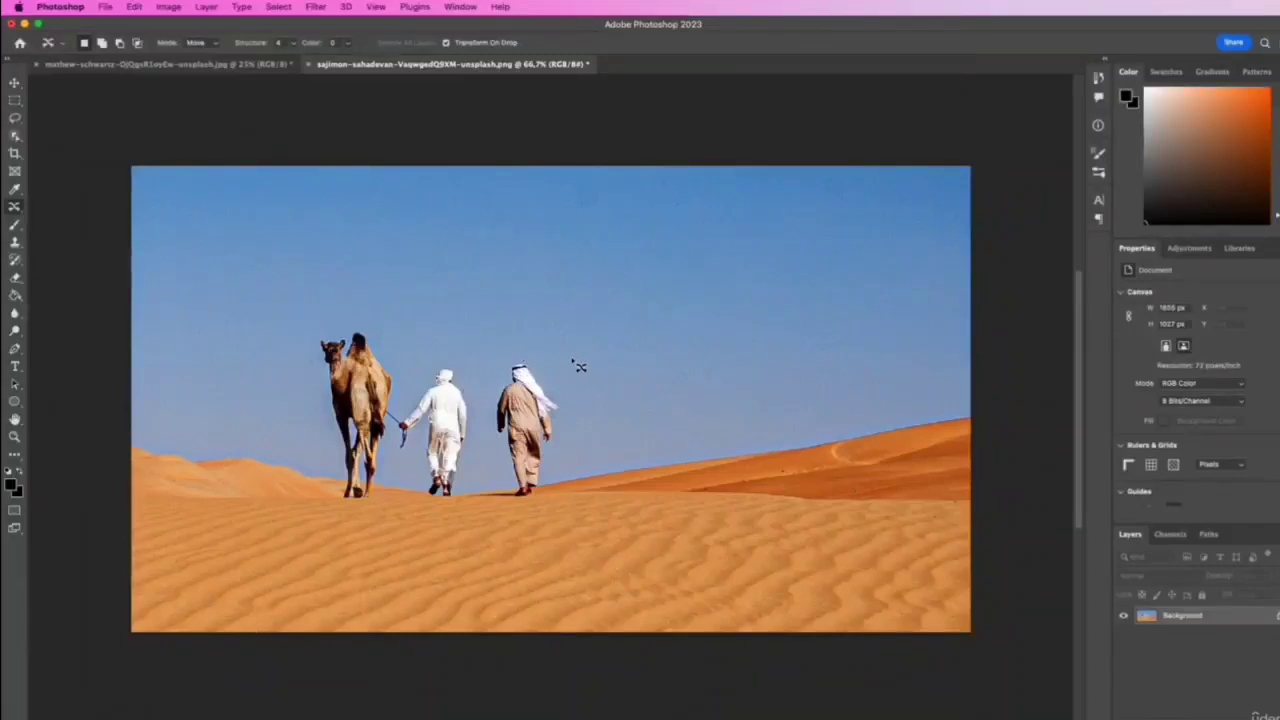
left_click_drag(591, 352, 511, 340)
mouse_move(352, 328)
left_mouse_down()
mouse_move(317, 329)
mouse_move(307, 383)
mouse_move(329, 469)
left_mouse_up()
mouse_move(365, 515)
left_mouse_down()
mouse_move(522, 509)
mouse_move(550, 490)
mouse_move(585, 355)
left_mouse_up()
- Move the selected camel and men toward the left dunes, scale them down, rotate them slightly clockwise, apply and deselect
left_click_drag(447, 420, 339, 397)
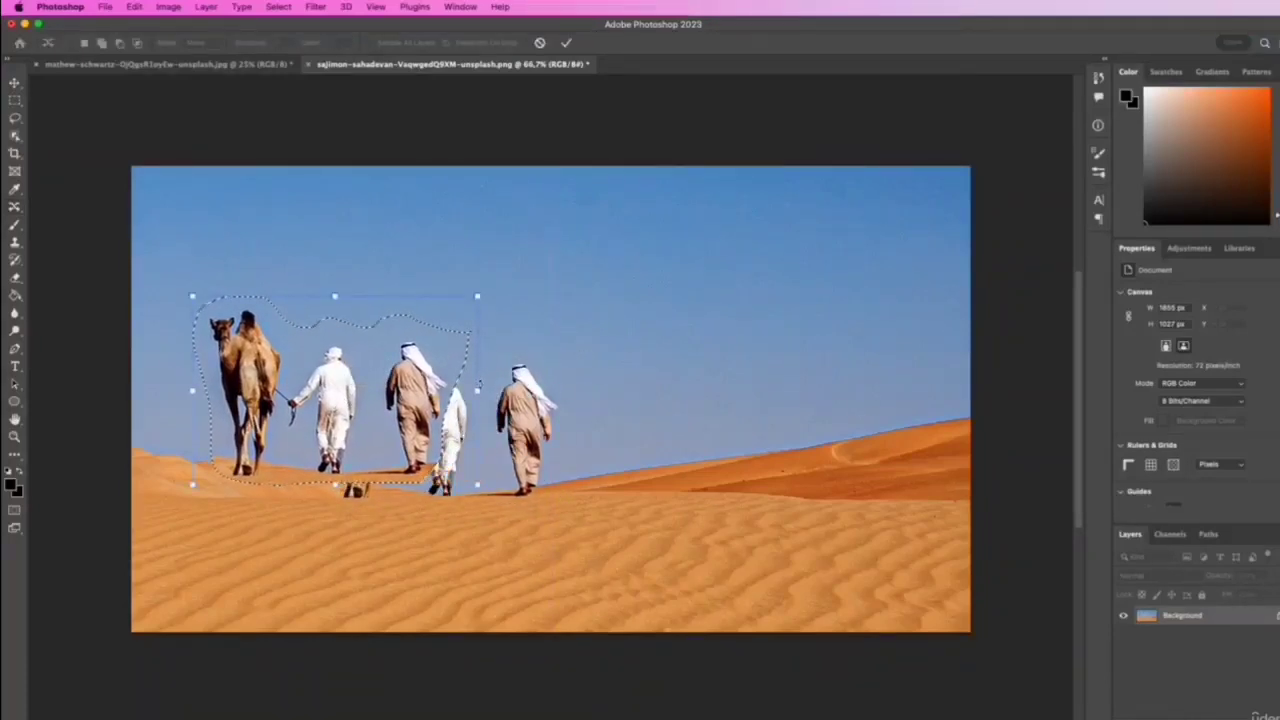
left_click_drag(477, 296, 420, 335)
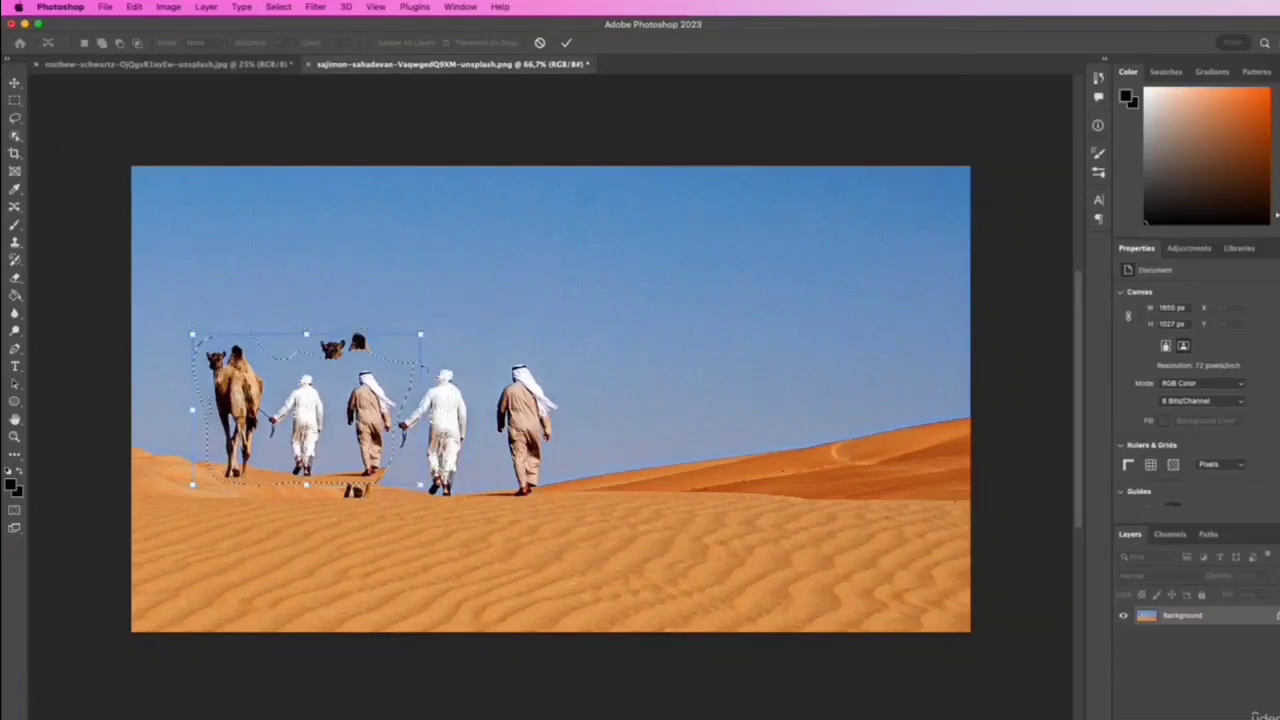
left_click_drag(440, 391, 380, 413)
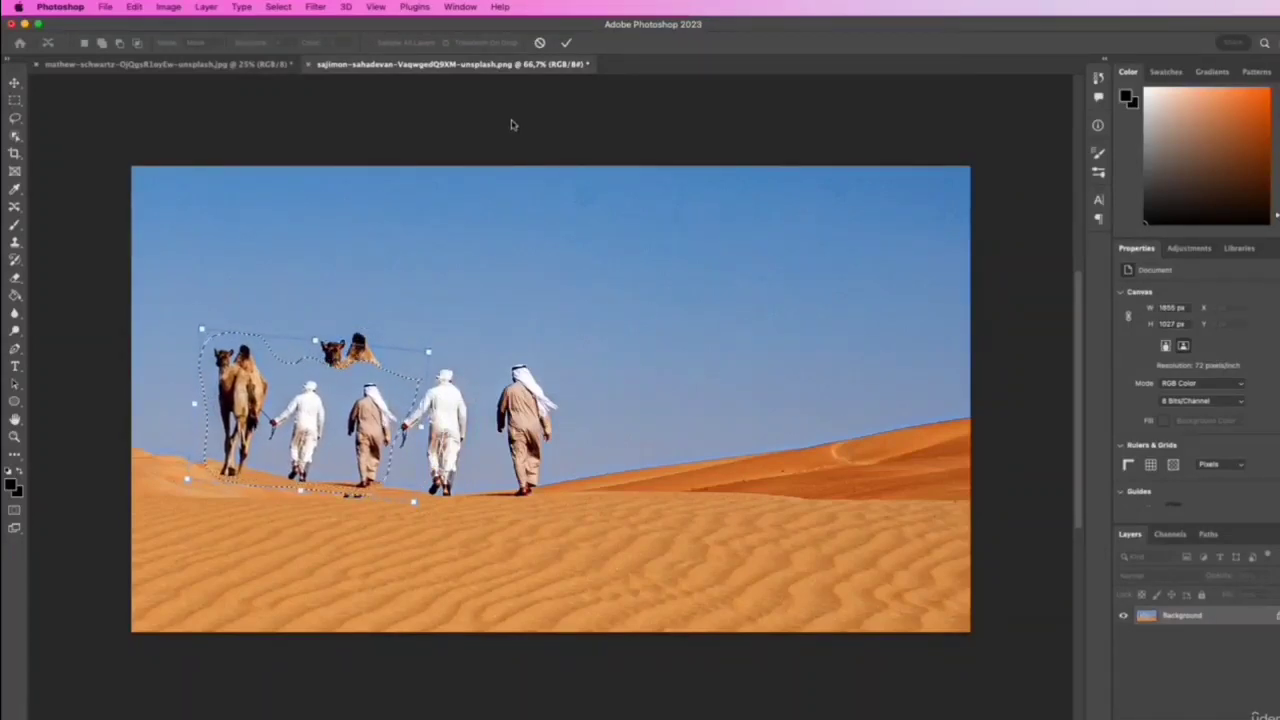
left_click(566, 42)
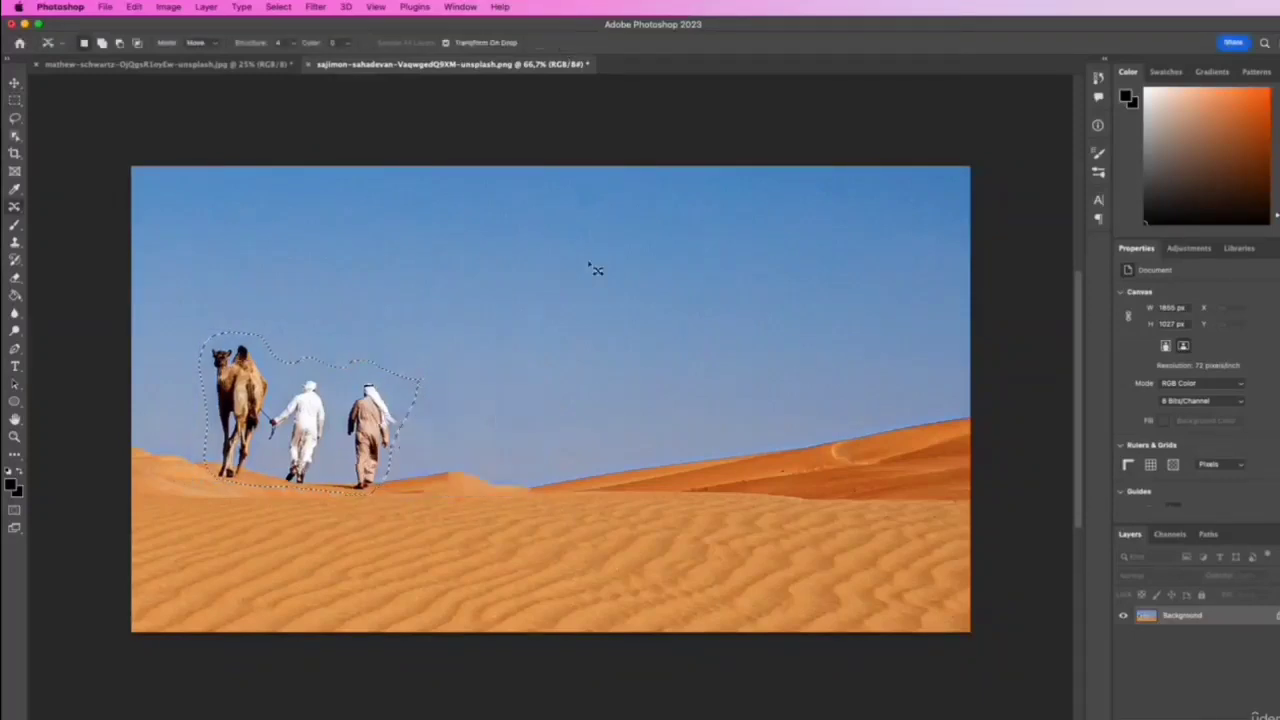
key("super+d")
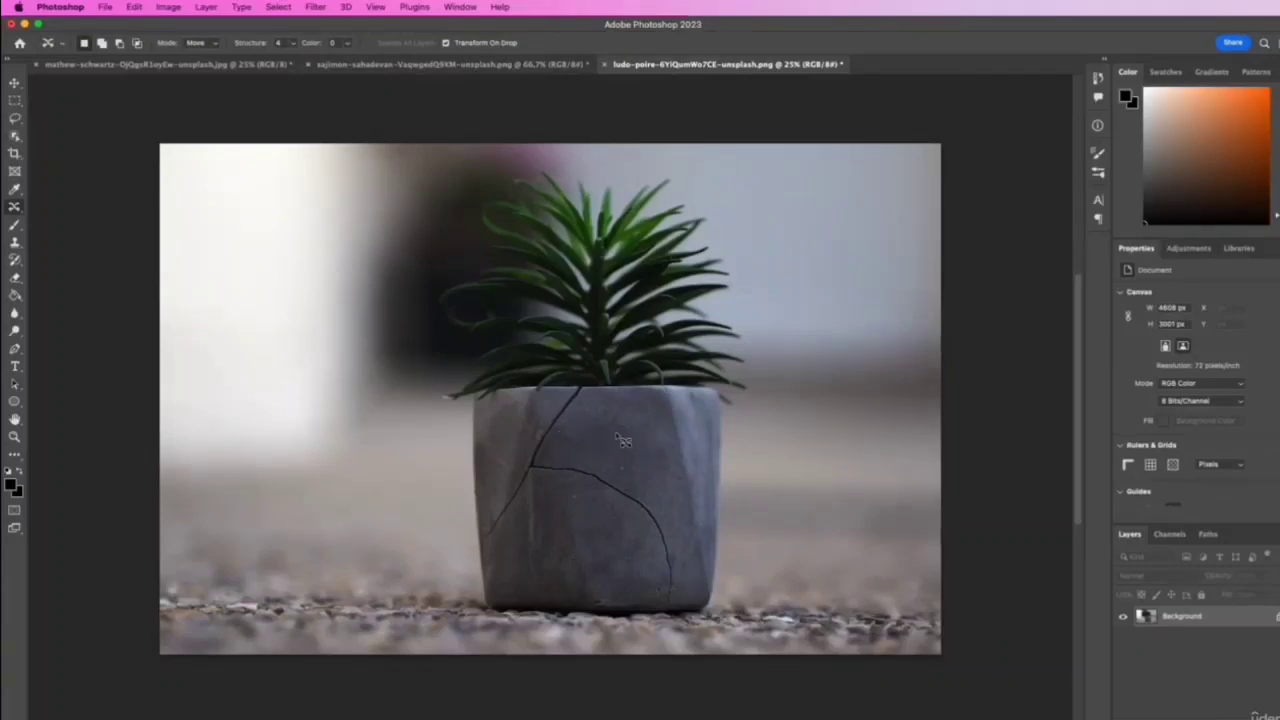
- Choose the Clone Stamp Tool and reduce its brush size for retouching the cracks in the plant pot
left_click(15, 246)
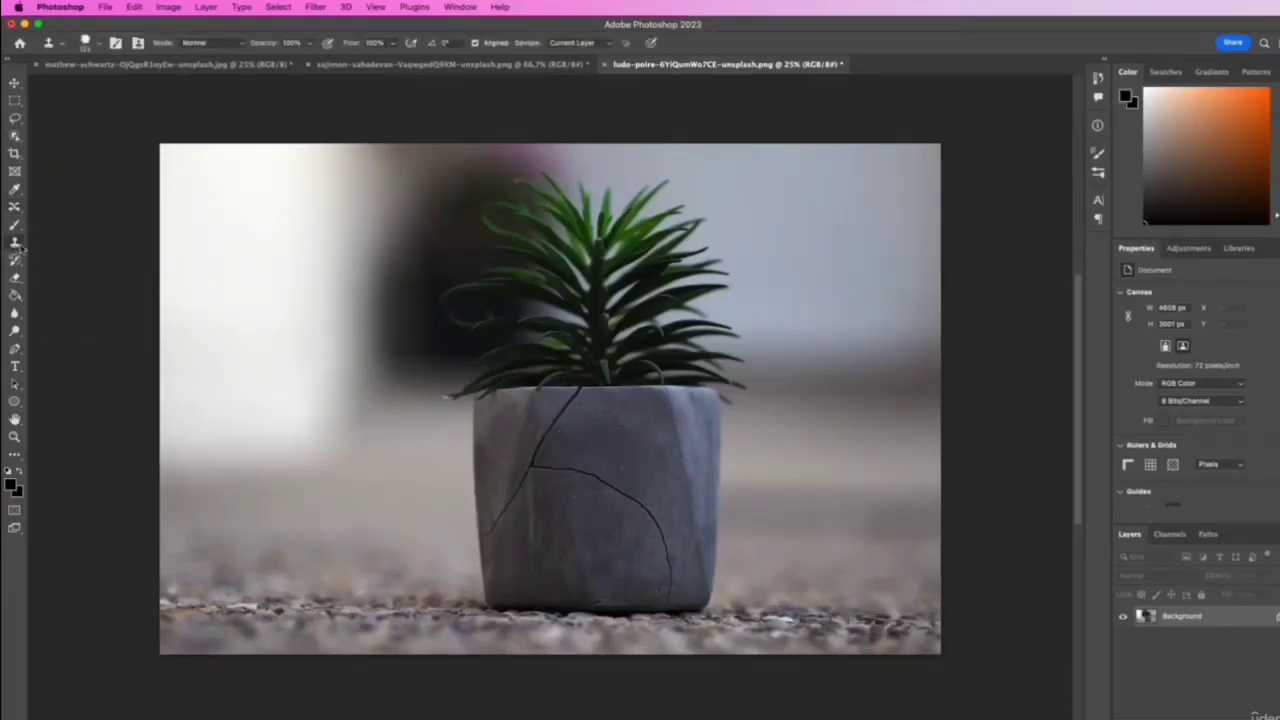
right_click(17, 247)
left_click(75, 243)
key("super+Tab")
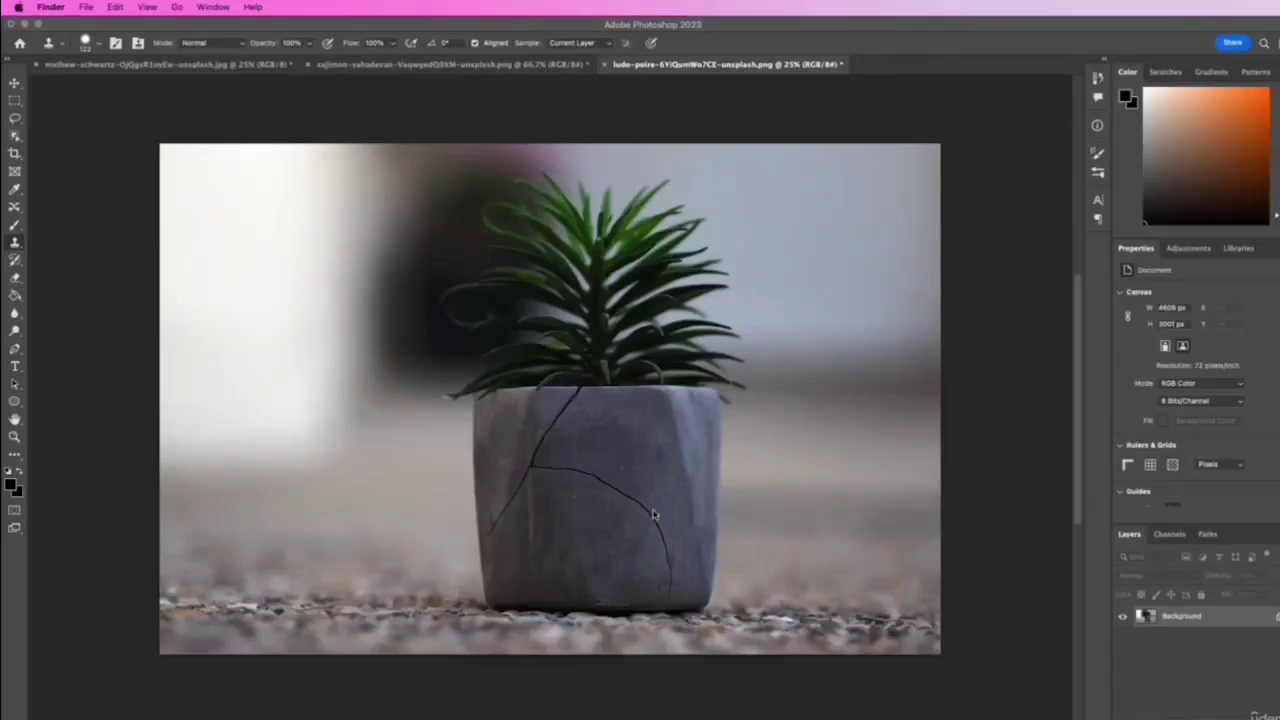
left_click(1006, 515)
key("z")
left_click_drag(626, 592, 657, 595)
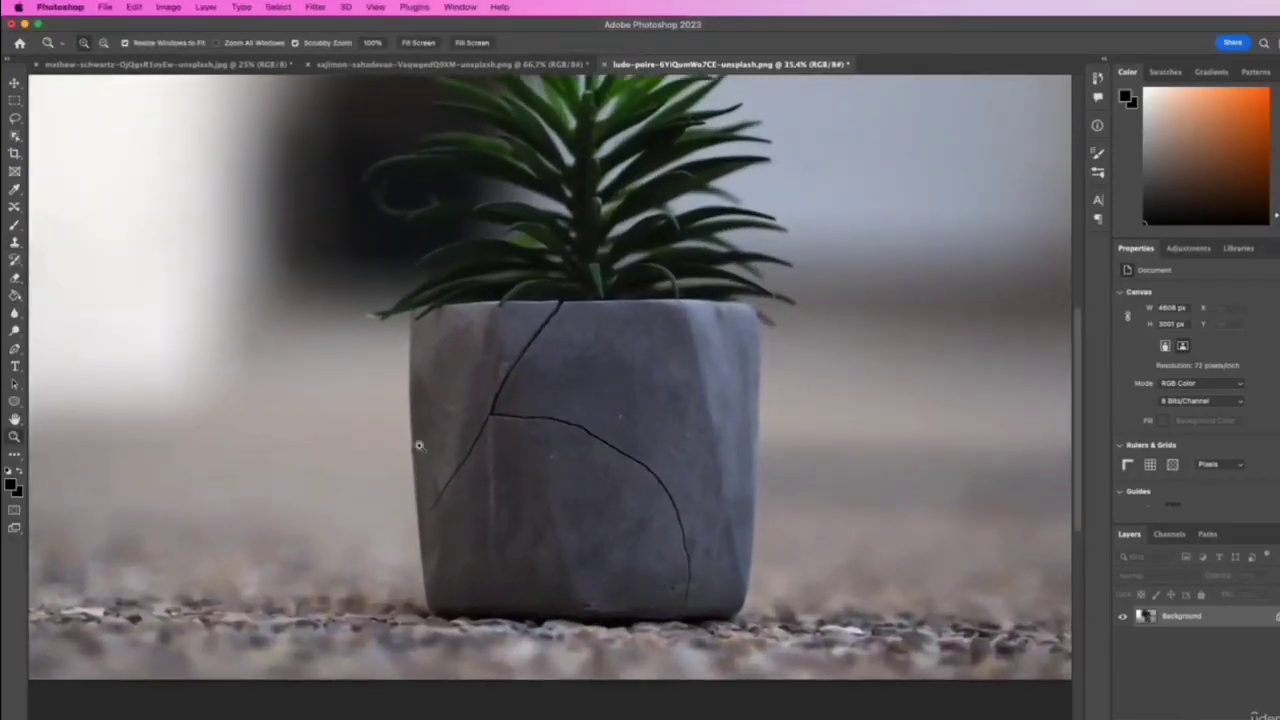
left_click(16, 240)
right_click(572, 390)
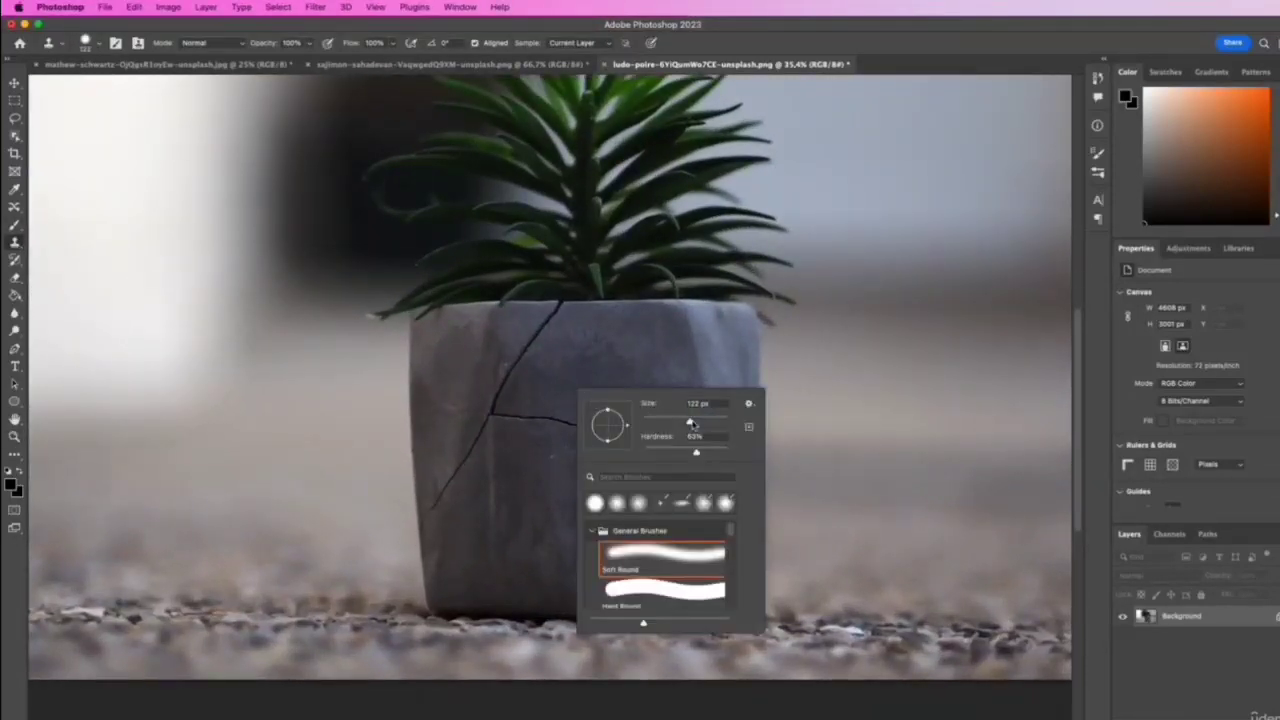
left_click_drag(691, 425, 680, 424)
key("Return")
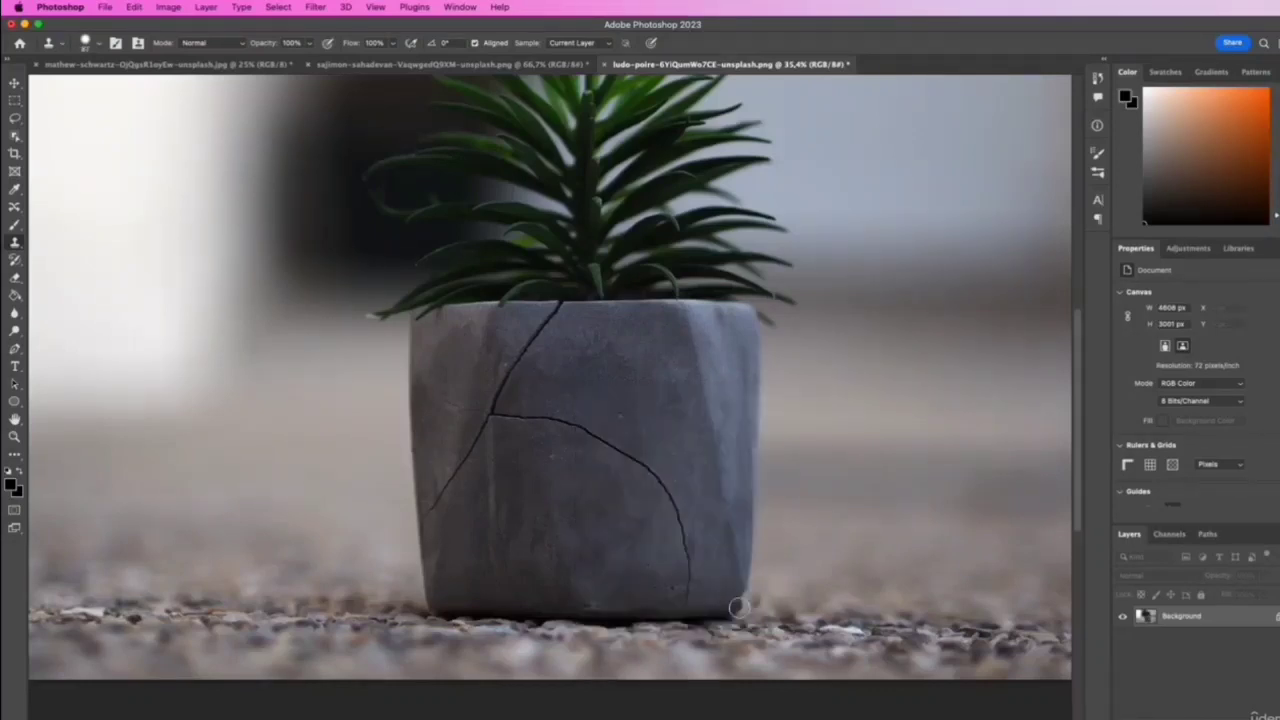
- Sample clean concrete near the pot's base and clone it over the curved crack running from lower right toward the junction
left_click(664, 613, "alt")
mouse_move(683, 612)
left_mouse_down()
mouse_move(682, 540)
mouse_move(646, 463)
left_mouse_up()
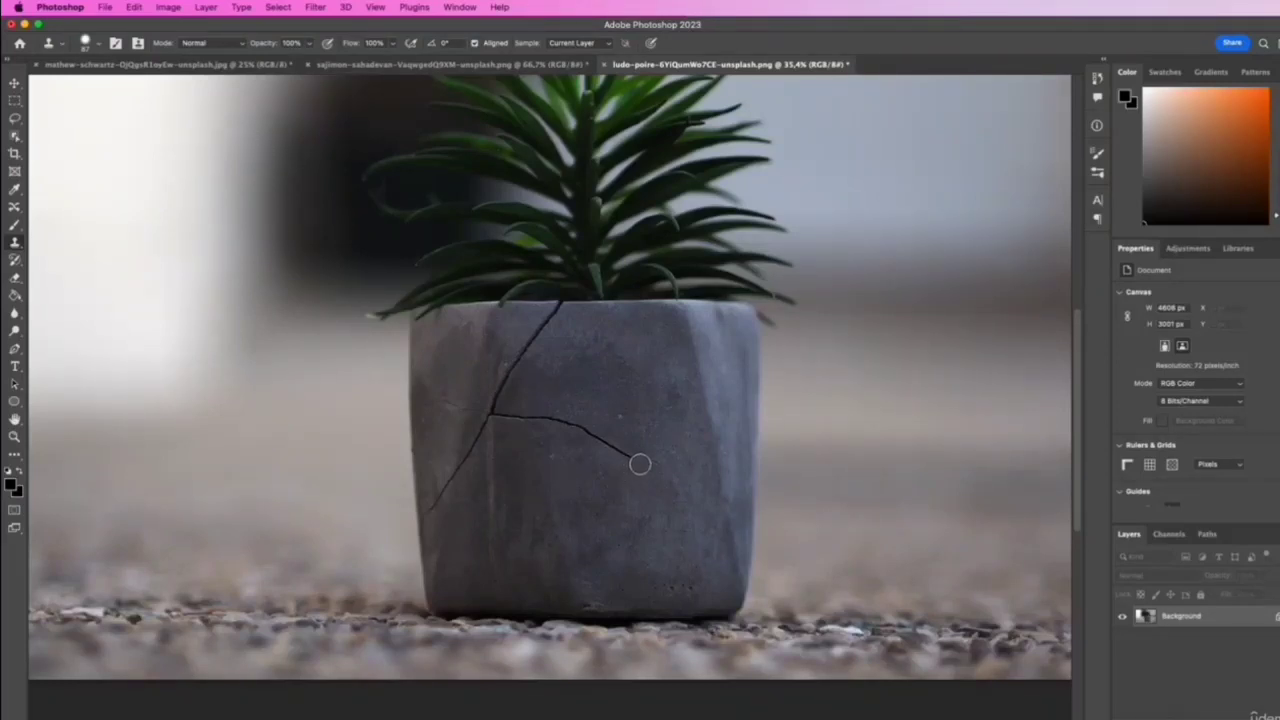
mouse_move(640, 463)
left_mouse_down()
mouse_move(566, 423)
mouse_move(509, 421)
left_mouse_up()
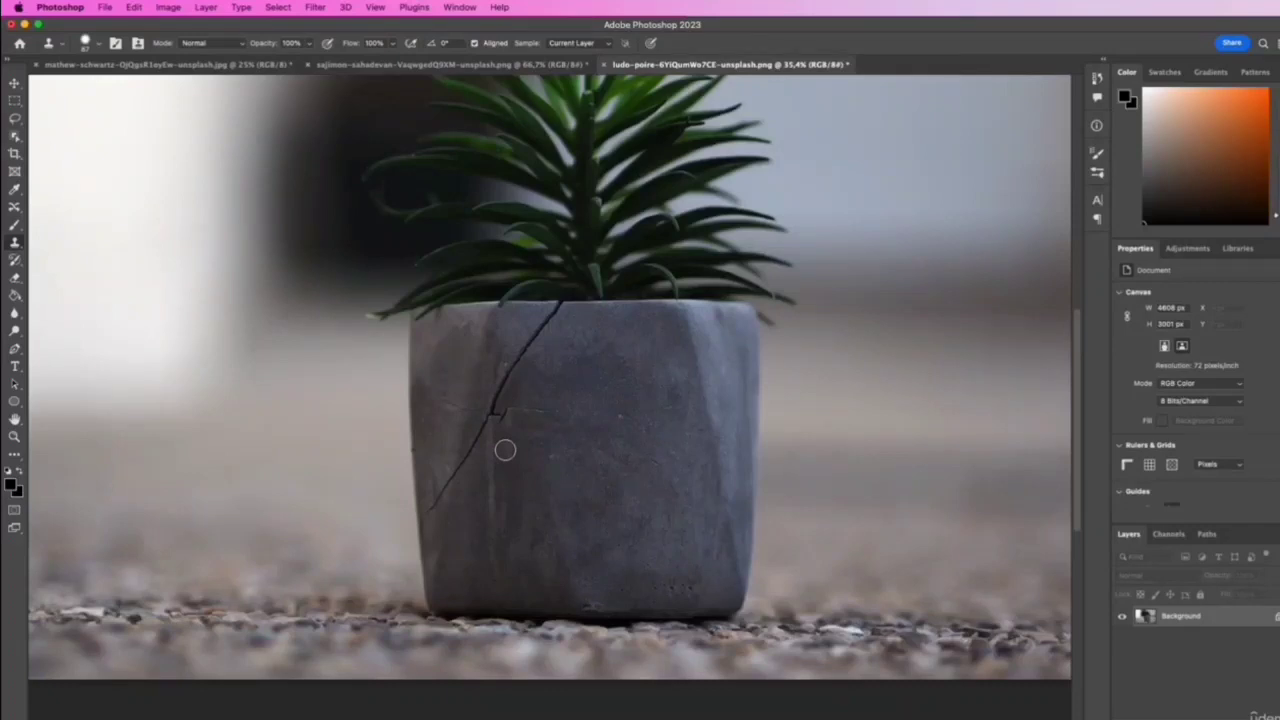
- Resample clean concrete beside the junction and below the rim, and clone away the crack's end and the diagonal crack
left_click(504, 449, "alt")
left_click_drag(507, 416, 497, 414)
left_click(580, 306, "alt")
left_click_drag(558, 309, 431, 510)
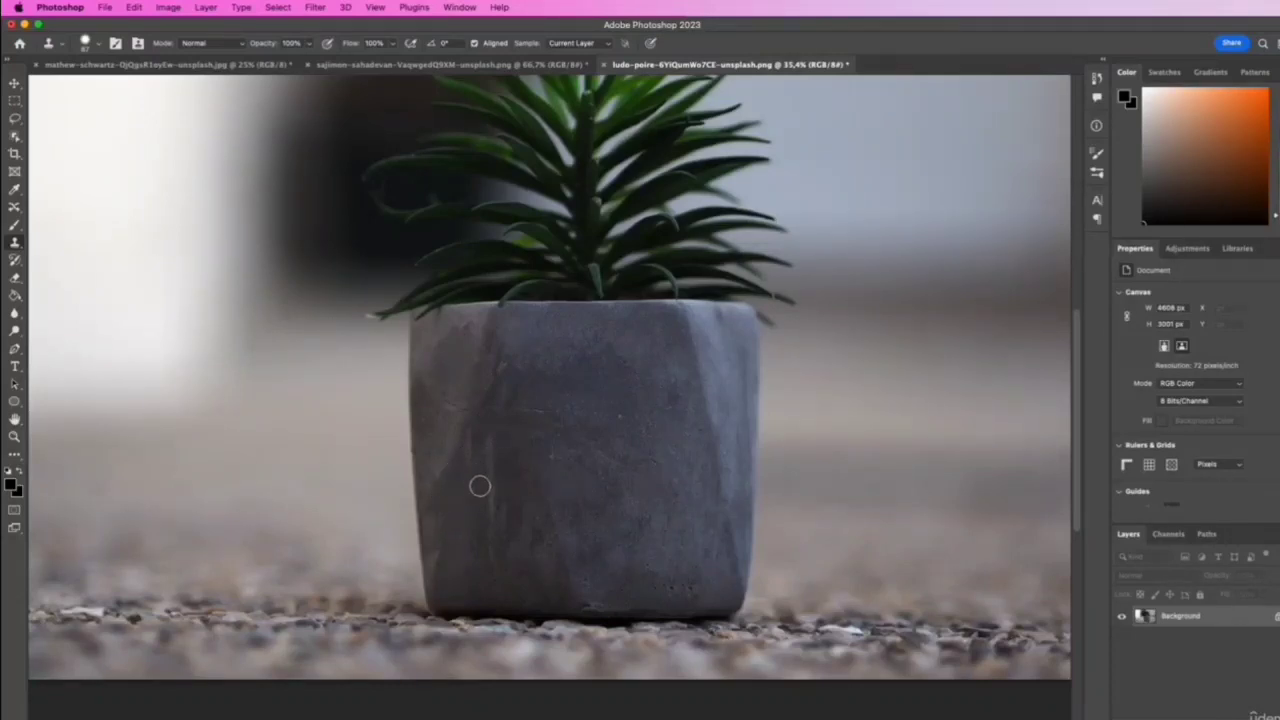
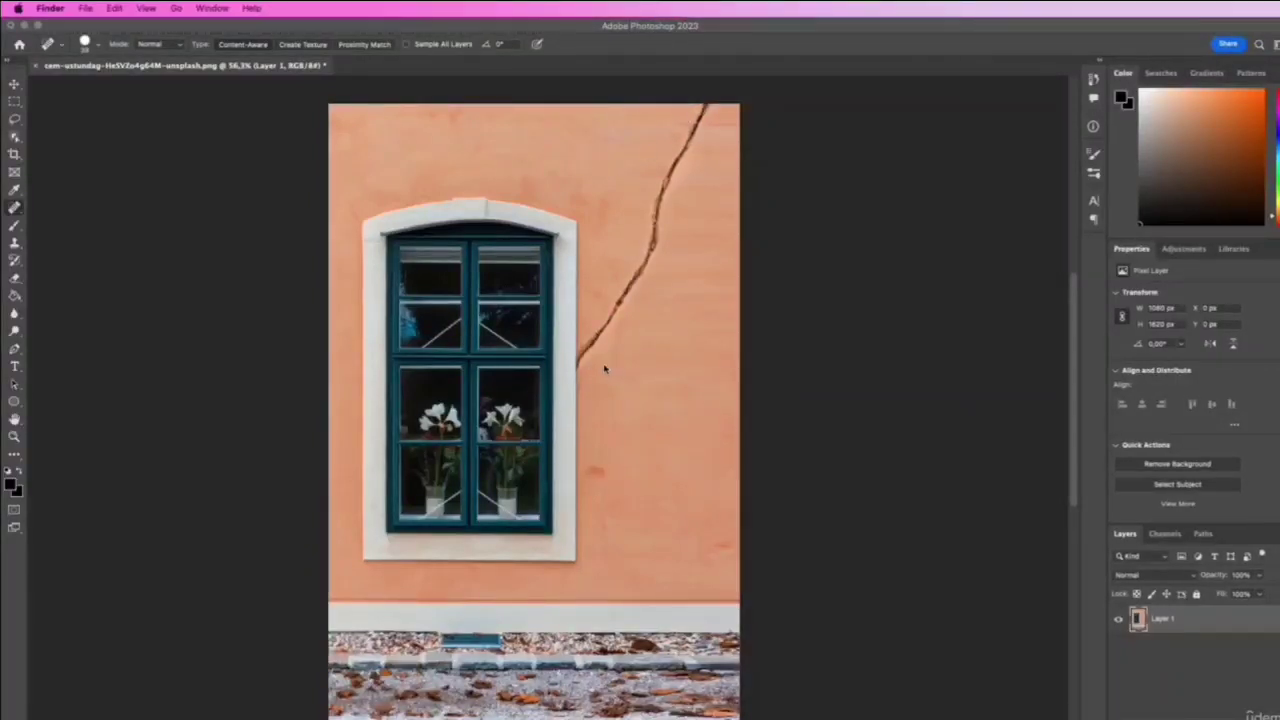
- Paint over the long crack in the orange wall using the Spot Healing Brush Tool with an enlarged brush
left_click(14, 207)
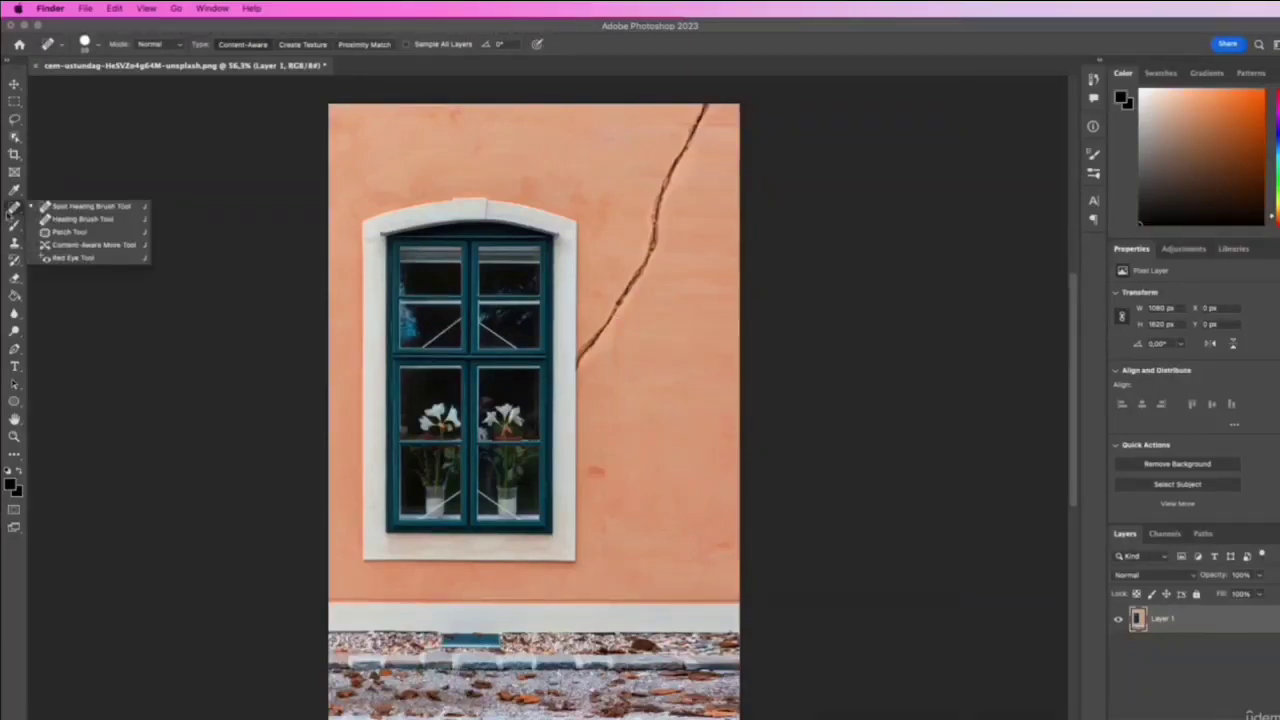
left_click(91, 208)
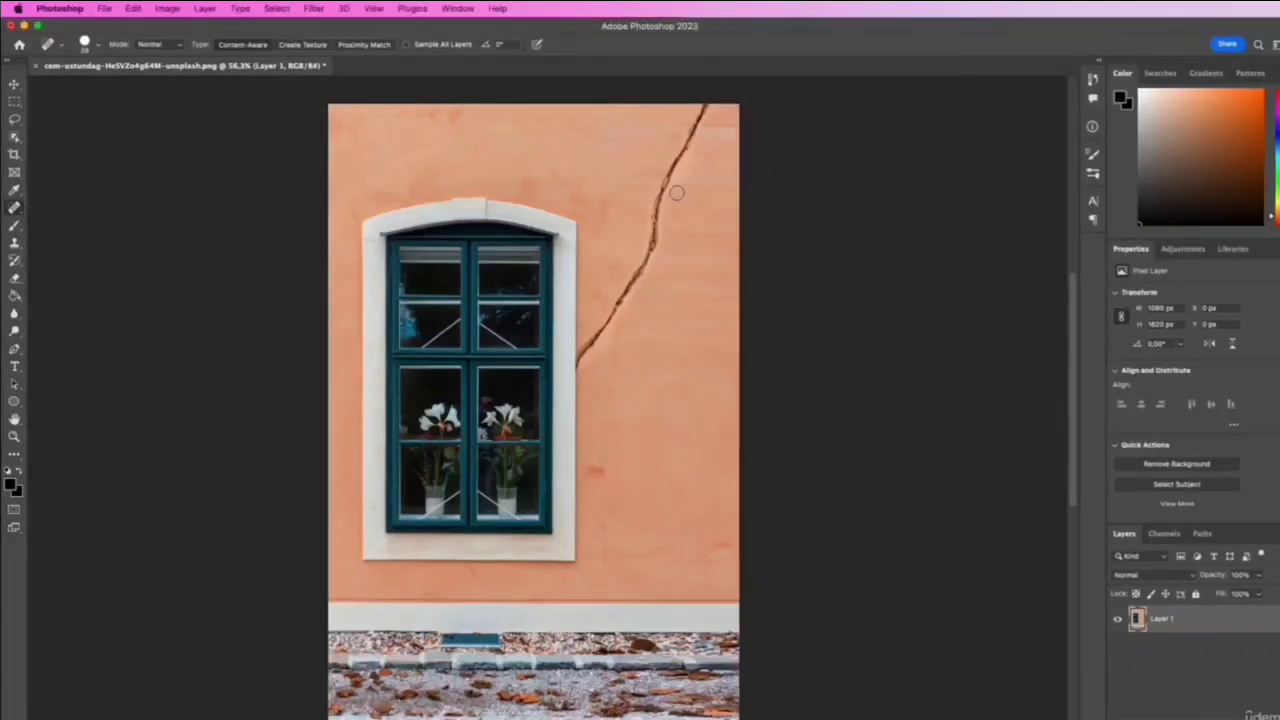
right_click(600, 216)
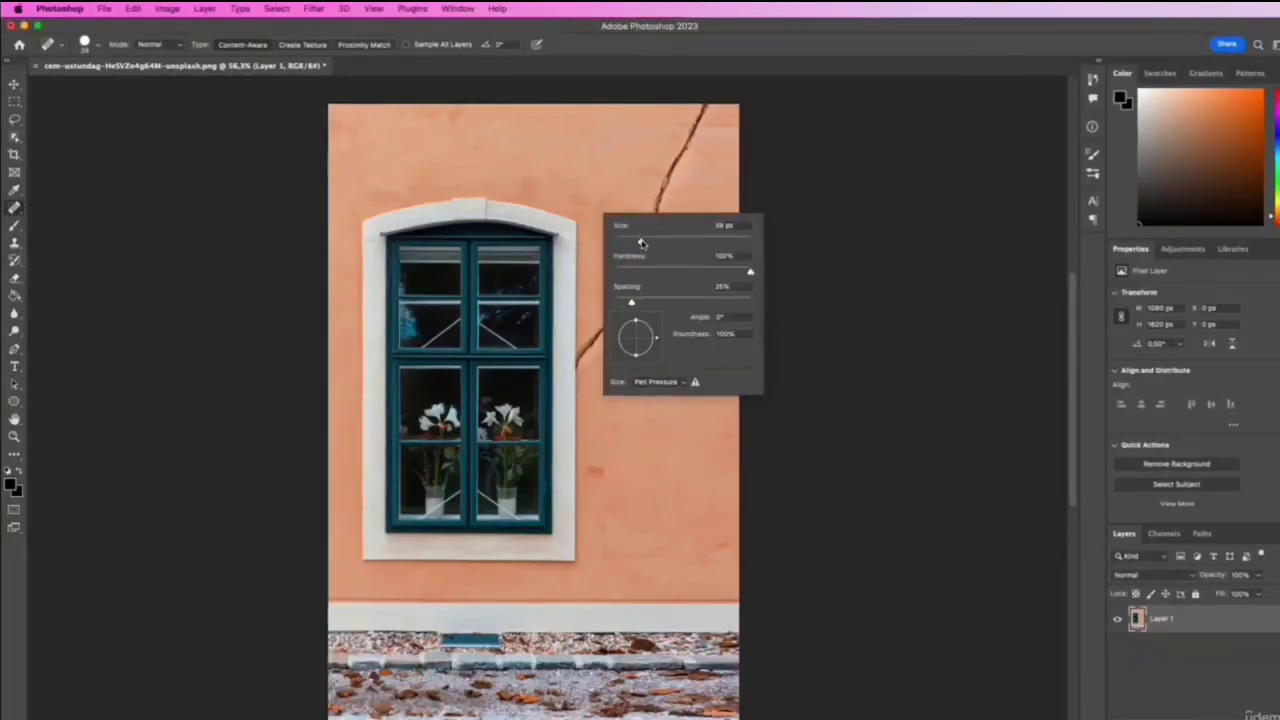
left_click(646, 243)
left_click(706, 112)
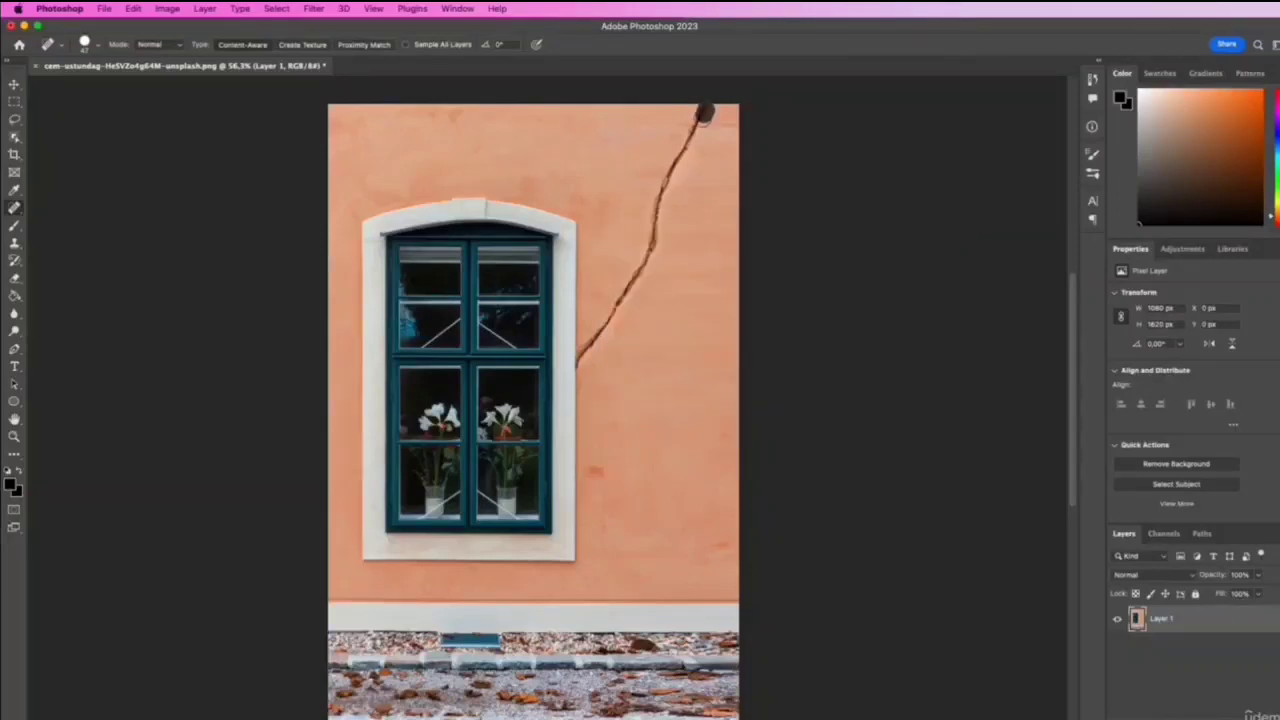
mouse_move(706, 105)
left_mouse_down()
mouse_move(659, 200)
mouse_move(655, 245)
mouse_move(660, 214)
mouse_move(586, 372)
left_mouse_up()
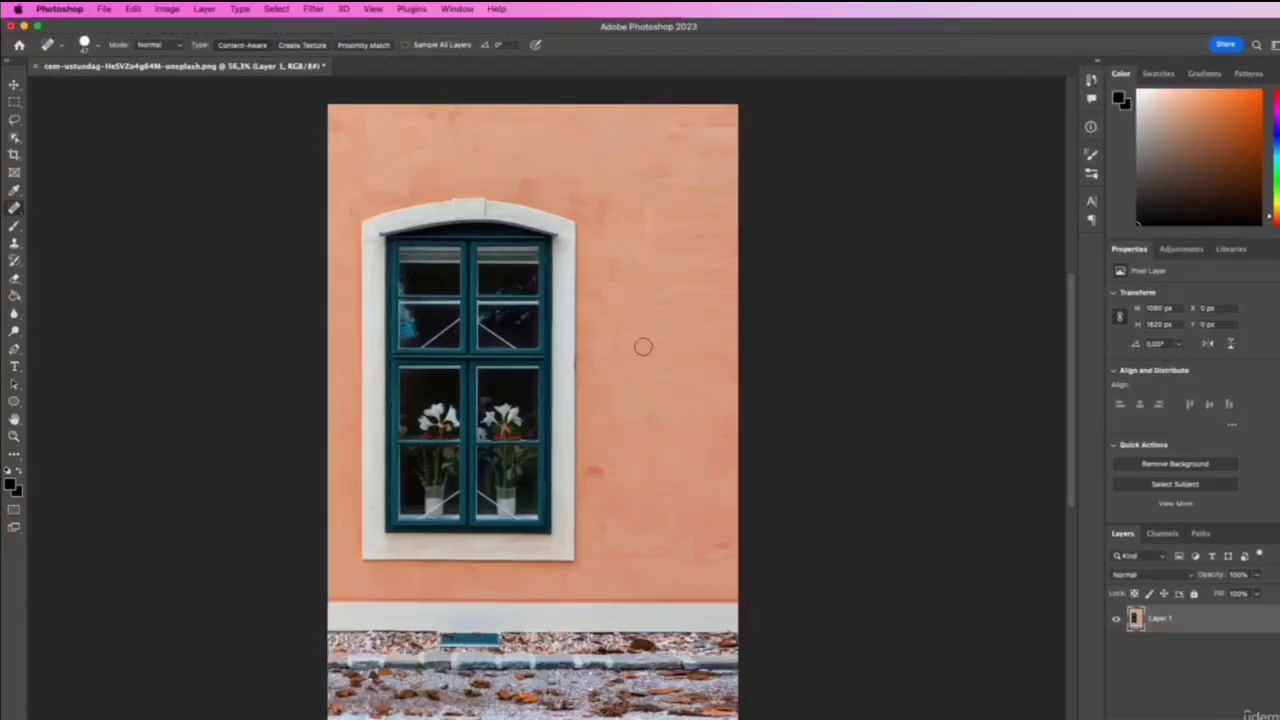
- Heal the leftover marks along the former crack on the orange wall with short Spot Healing Brush strokes
left_click_drag(645, 212, 647, 237)
left_click_drag(706, 142, 705, 122)
left_click_drag(654, 234, 650, 252)
left_click_drag(634, 300, 622, 342)
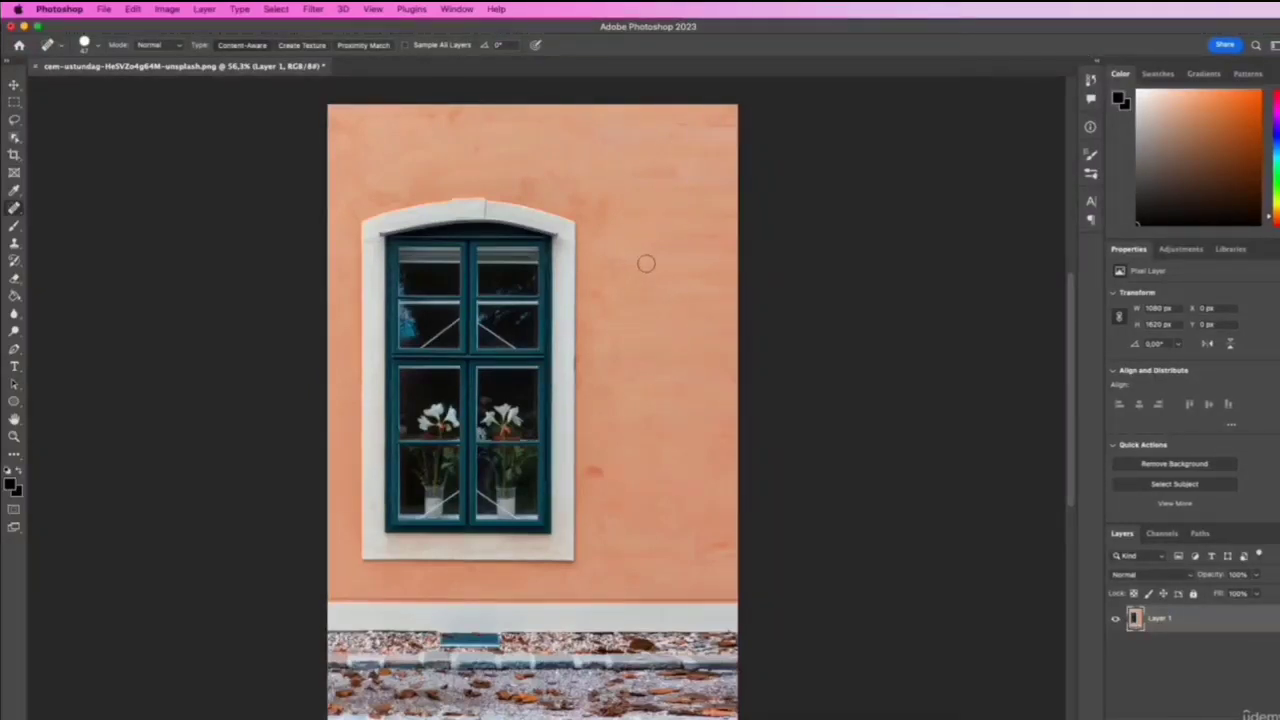
- Revert the wall photo to its original snapshot in the history, discarding all spot healing strokes
left_click(1094, 84)
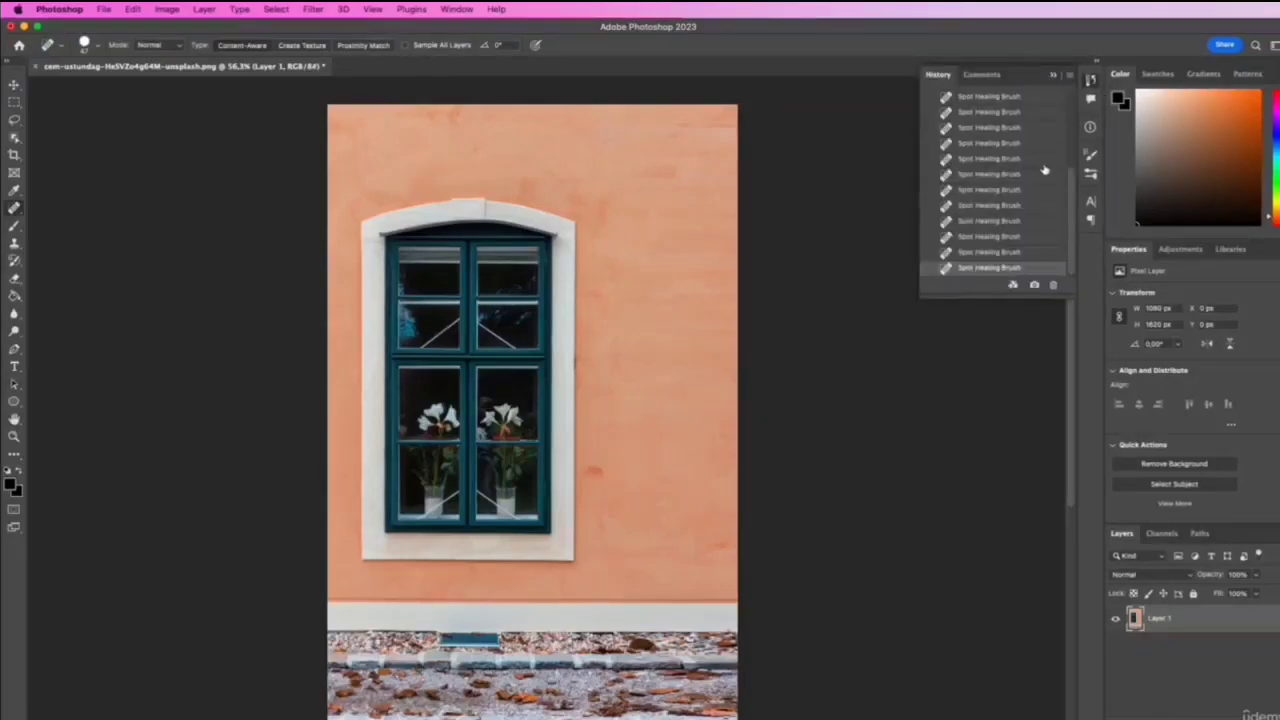
left_click_drag(1066, 186, 1068, 116)
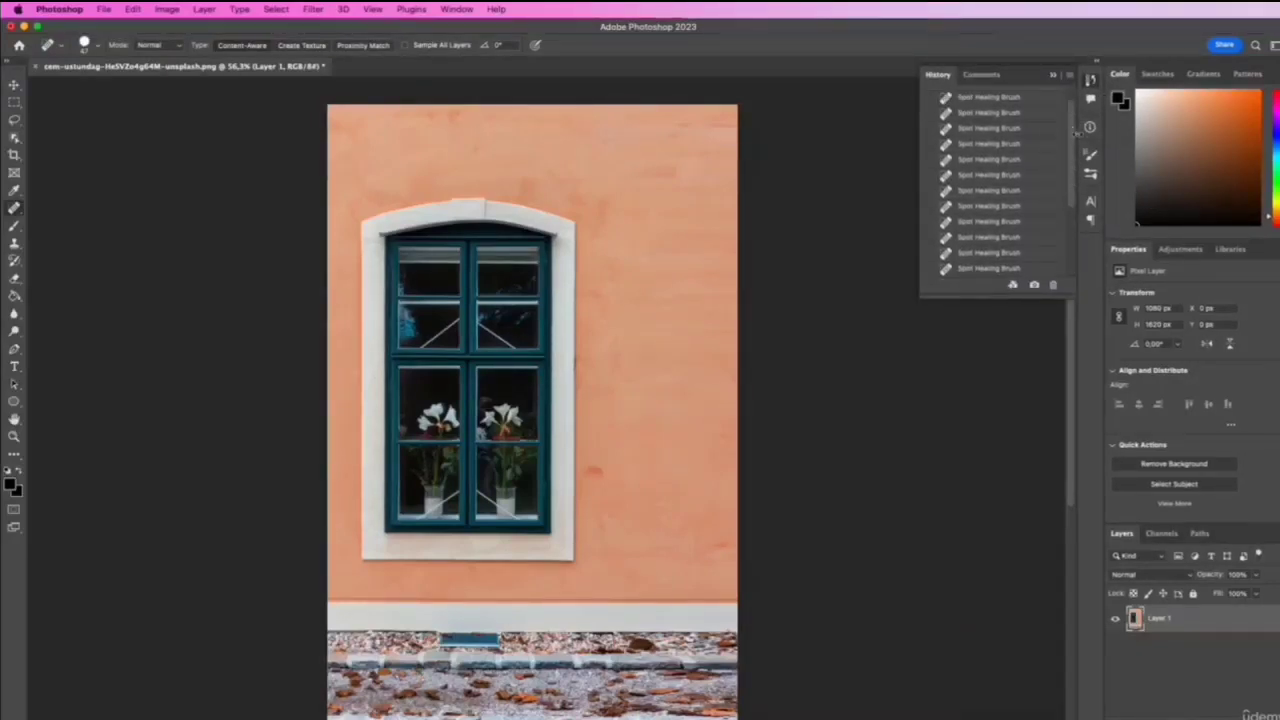
scroll(1074, 135, "up", 3)
left_click(990, 101)
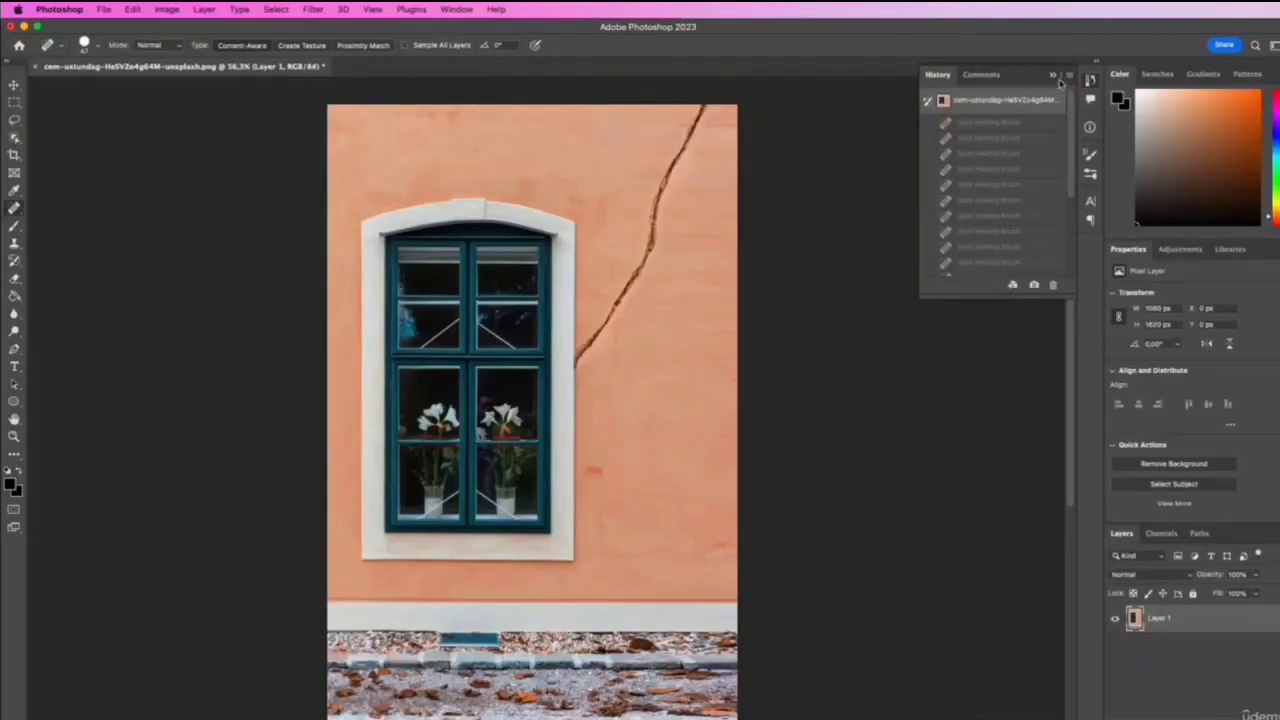
left_click(1054, 76)
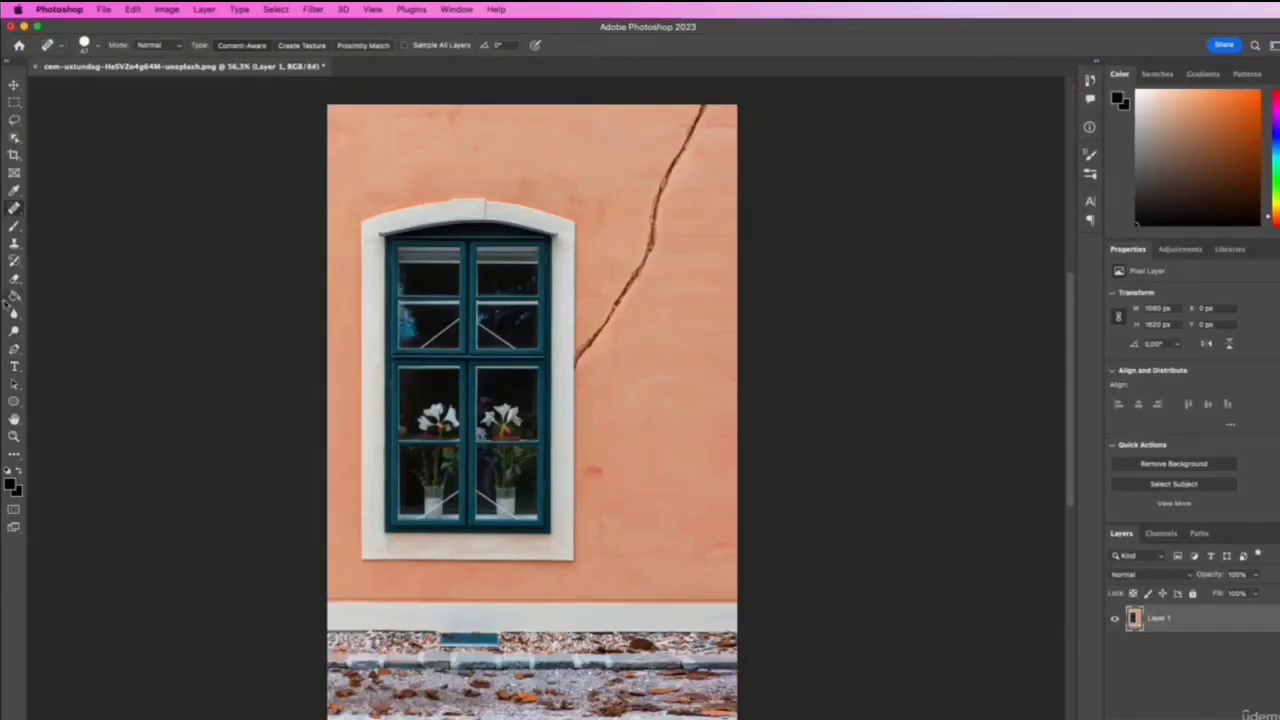
- Sample clean plaster beside the wall crack with the Clone Stamp Tool and paint down the crack to the window frame
left_click(14, 243)
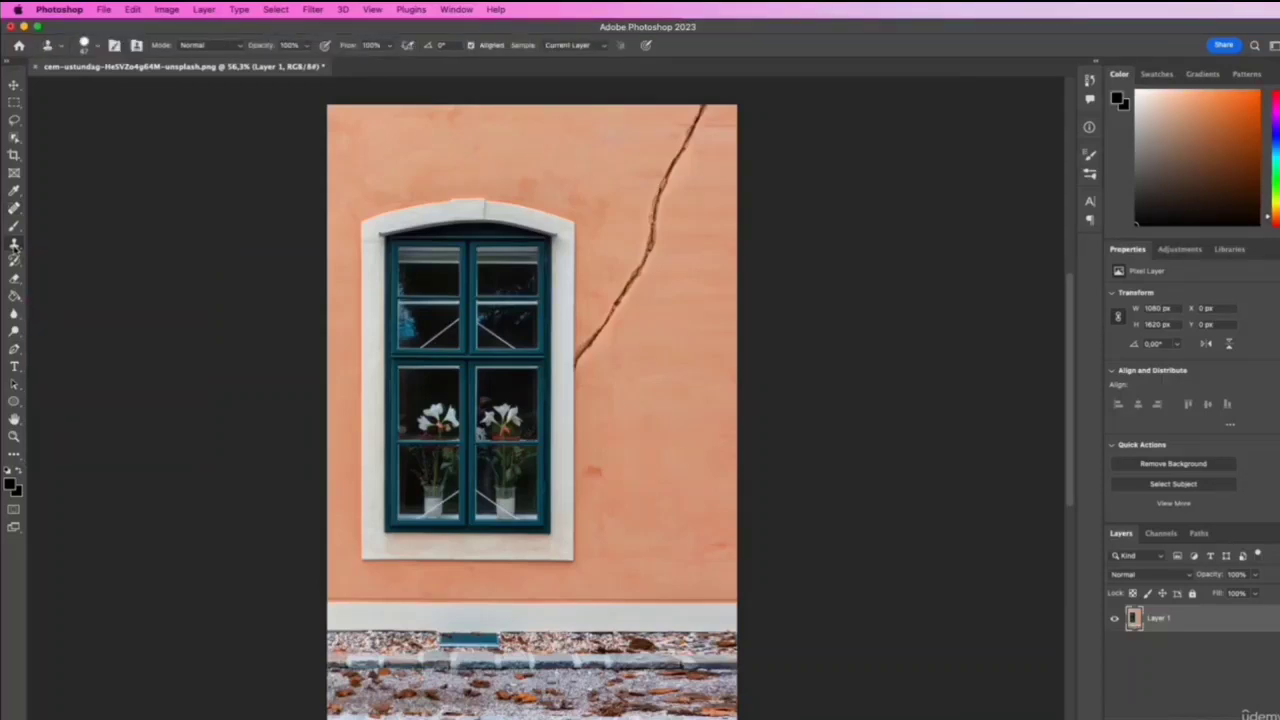
left_click(639, 119, "alt")
mouse_move(688, 130)
left_mouse_down()
mouse_move(700, 105)
mouse_move(658, 202)
left_mouse_up()
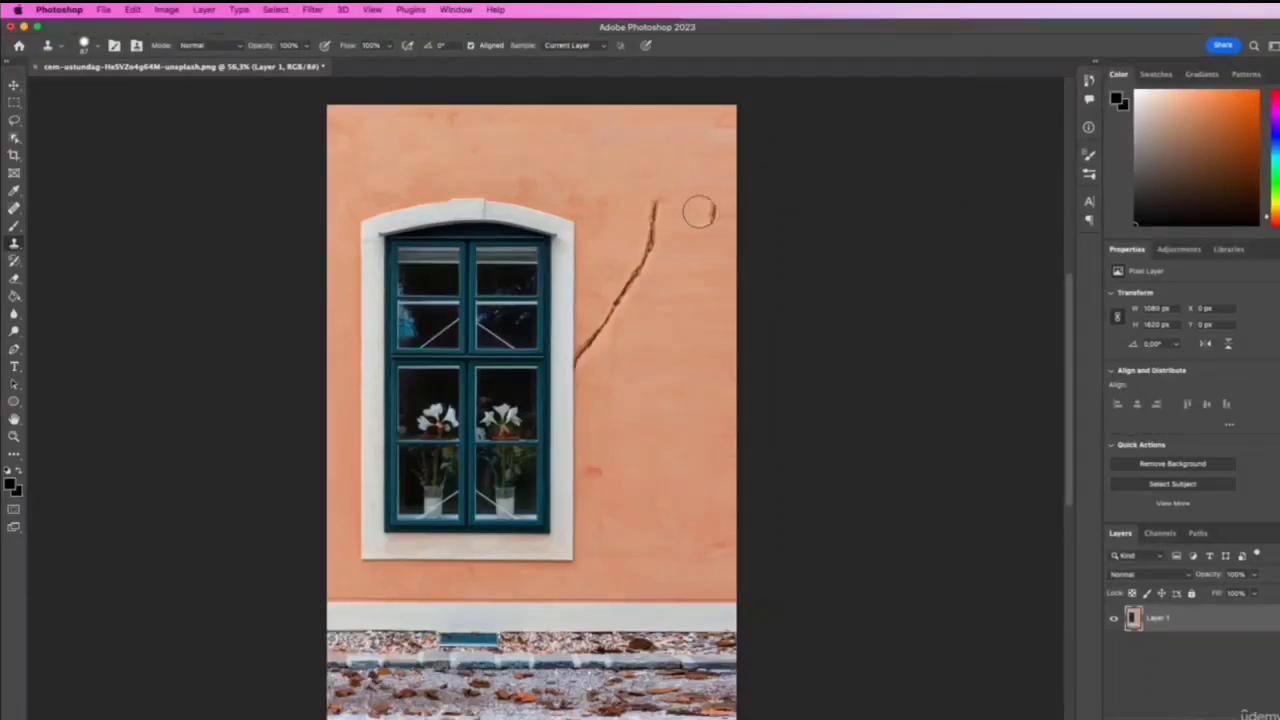
left_click_drag(657, 206, 589, 362)
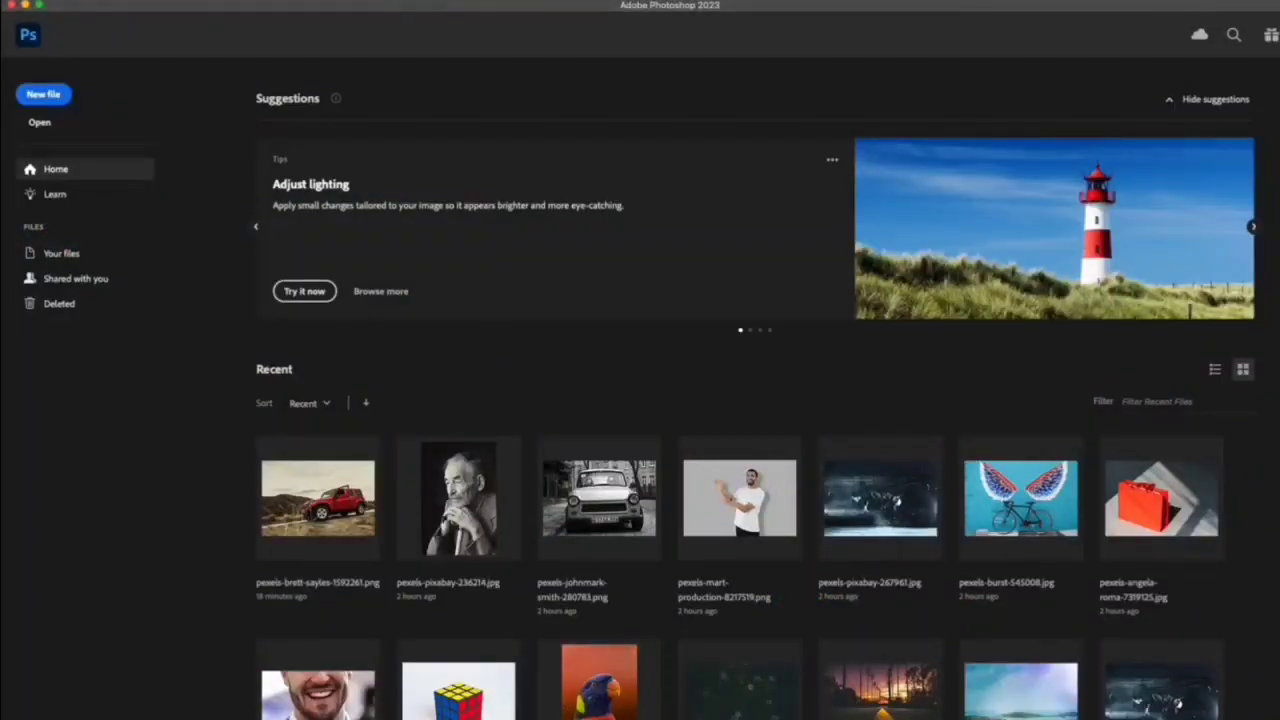
- Create a new 1920 x 1080 px RGB document with a white background and a resolution of 72 pixels/centimeter
left_click(102, 1)
left_click(137, 8)
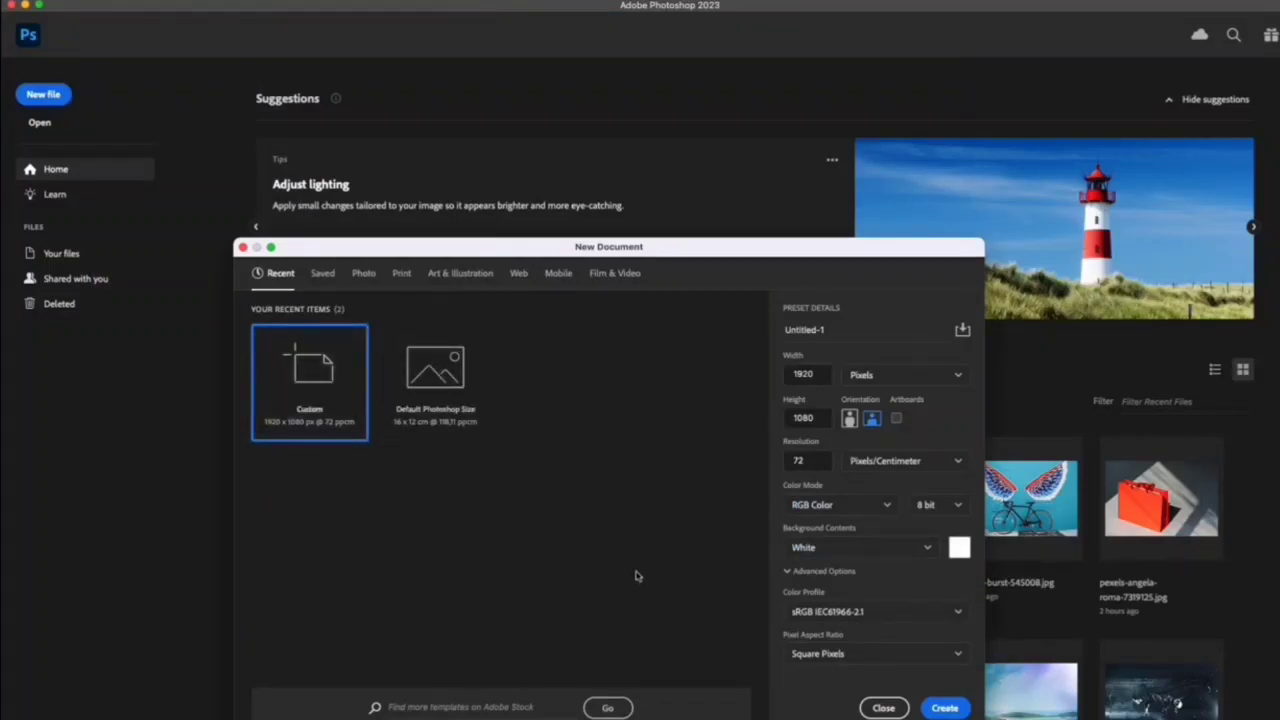
left_click(944, 707)
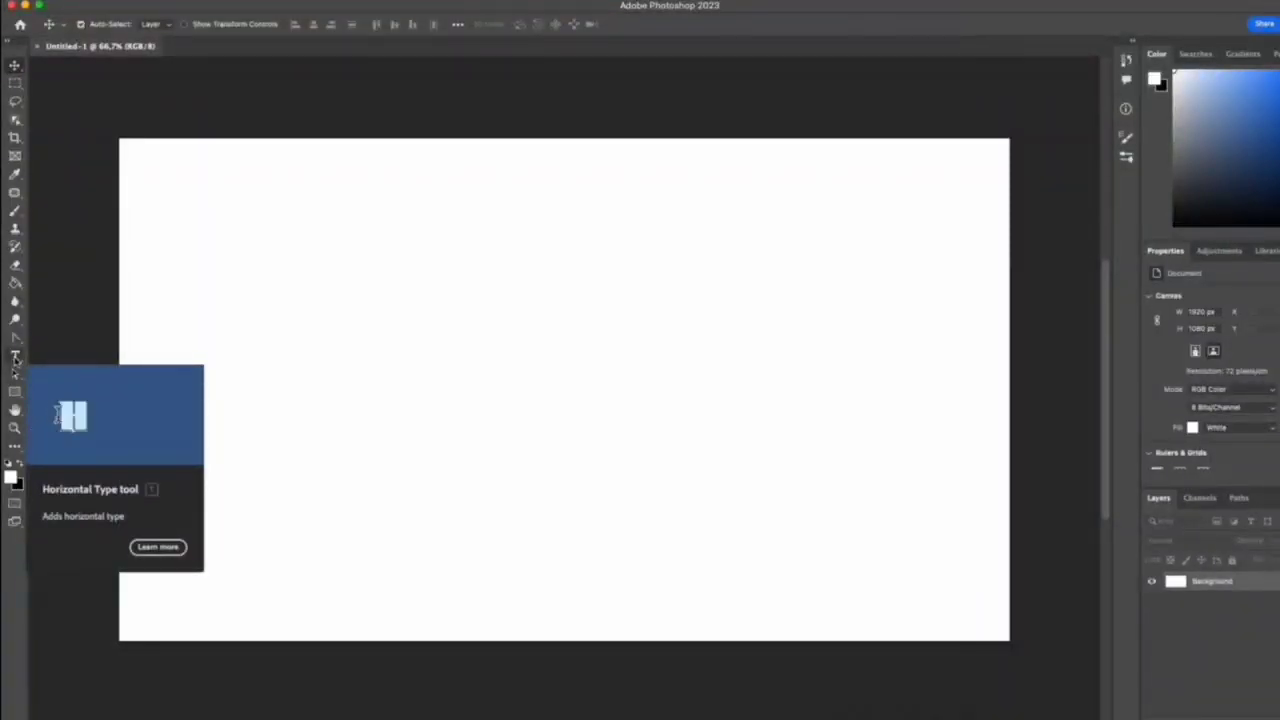
- Add the horizontal text "adobe photoshop" near the middle of the canvas and select all of its characters
left_click(15, 358)
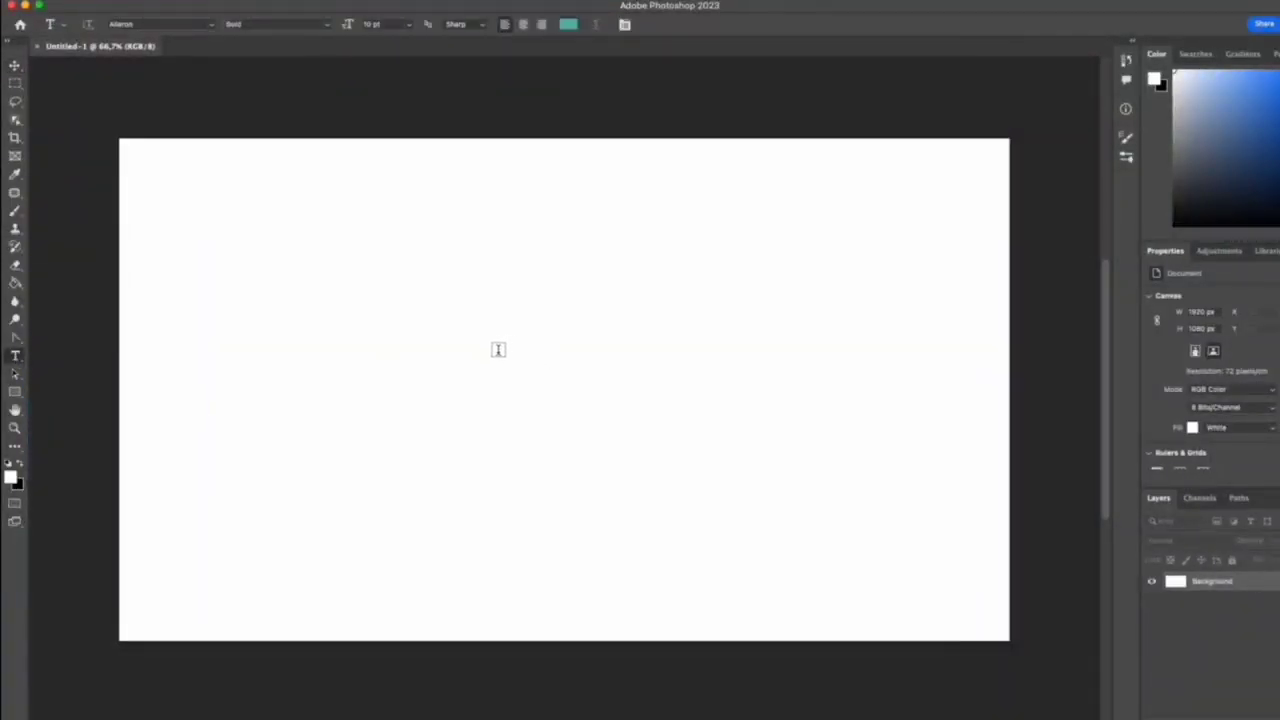
left_click(497, 351)
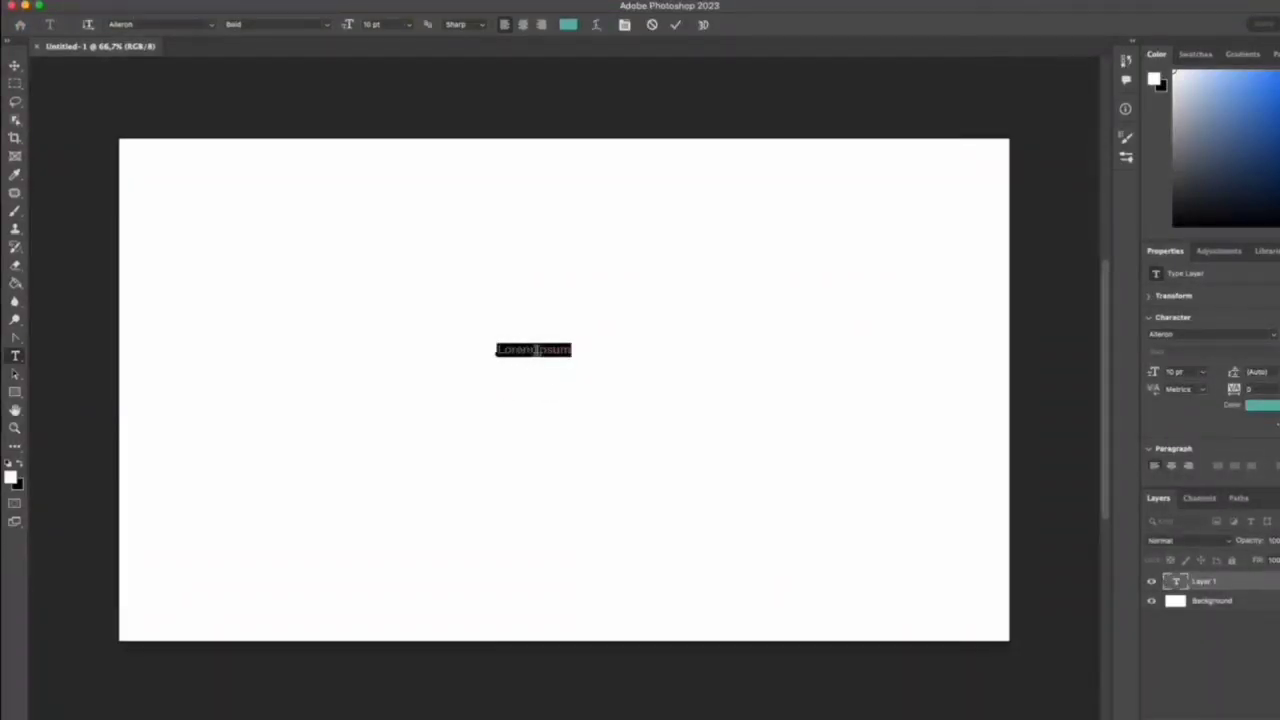
type("Teit")
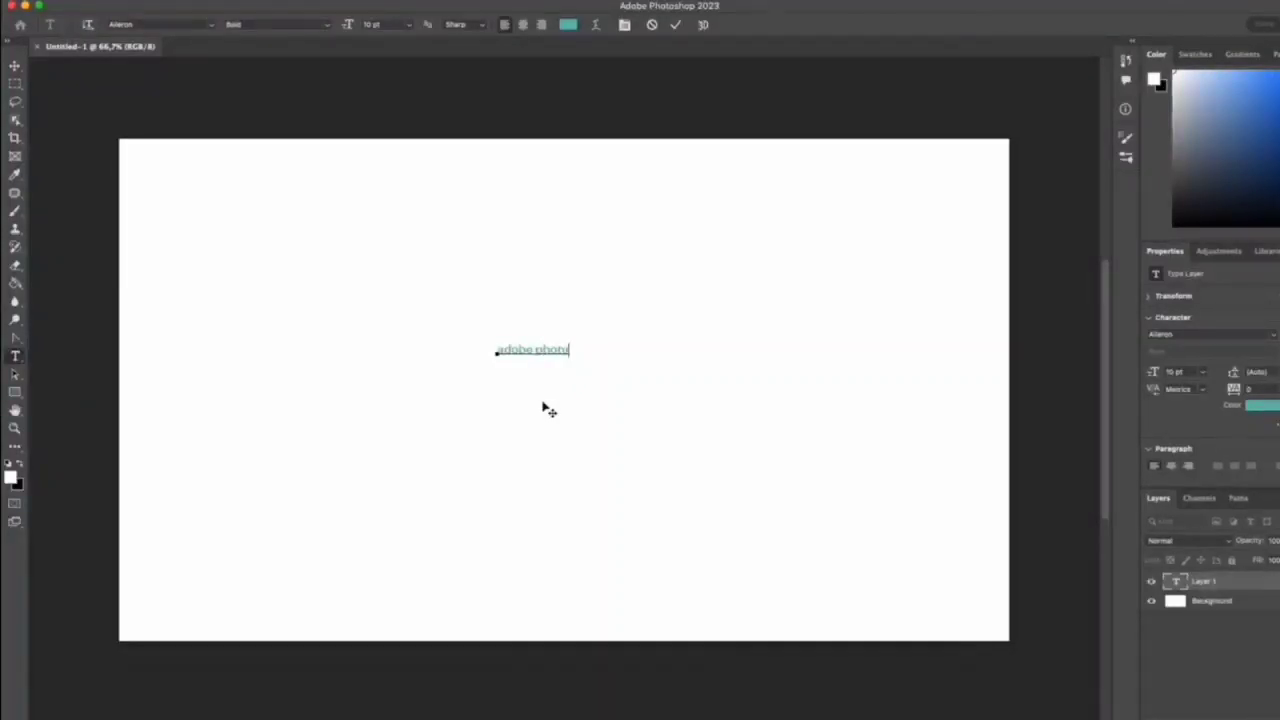
type("e photoshop")
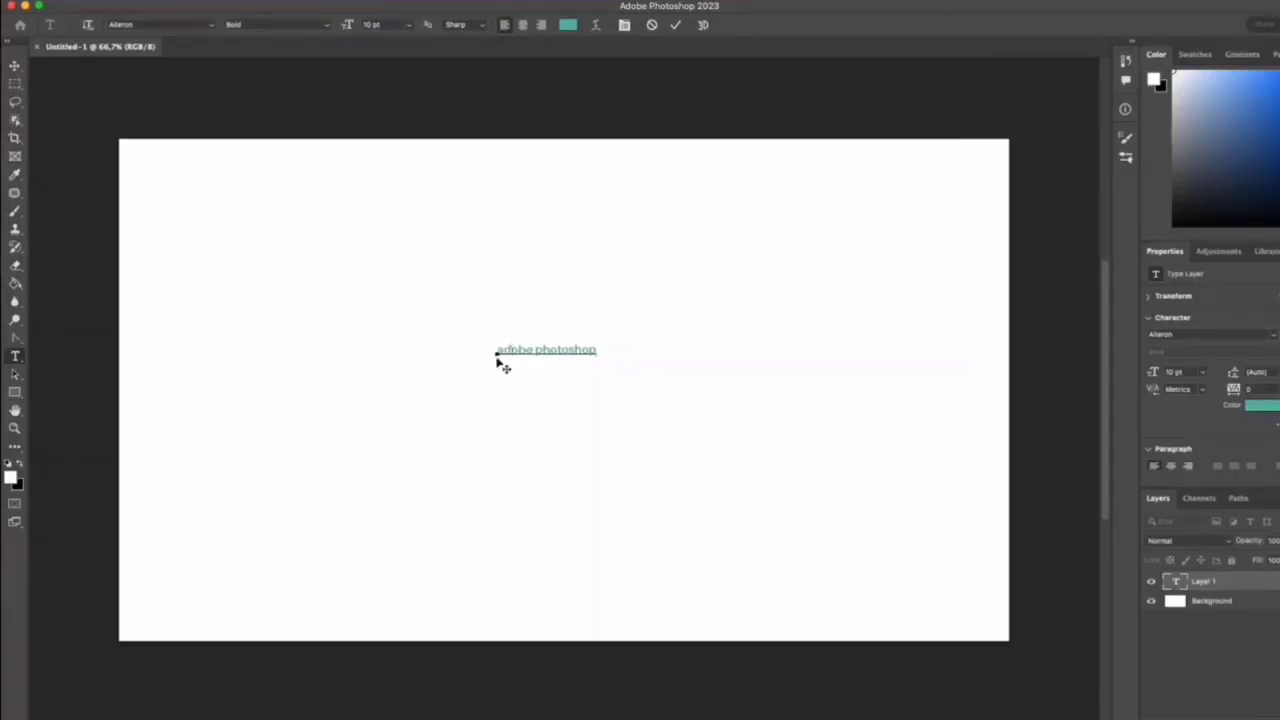
left_click_drag(496, 350, 656, 361)
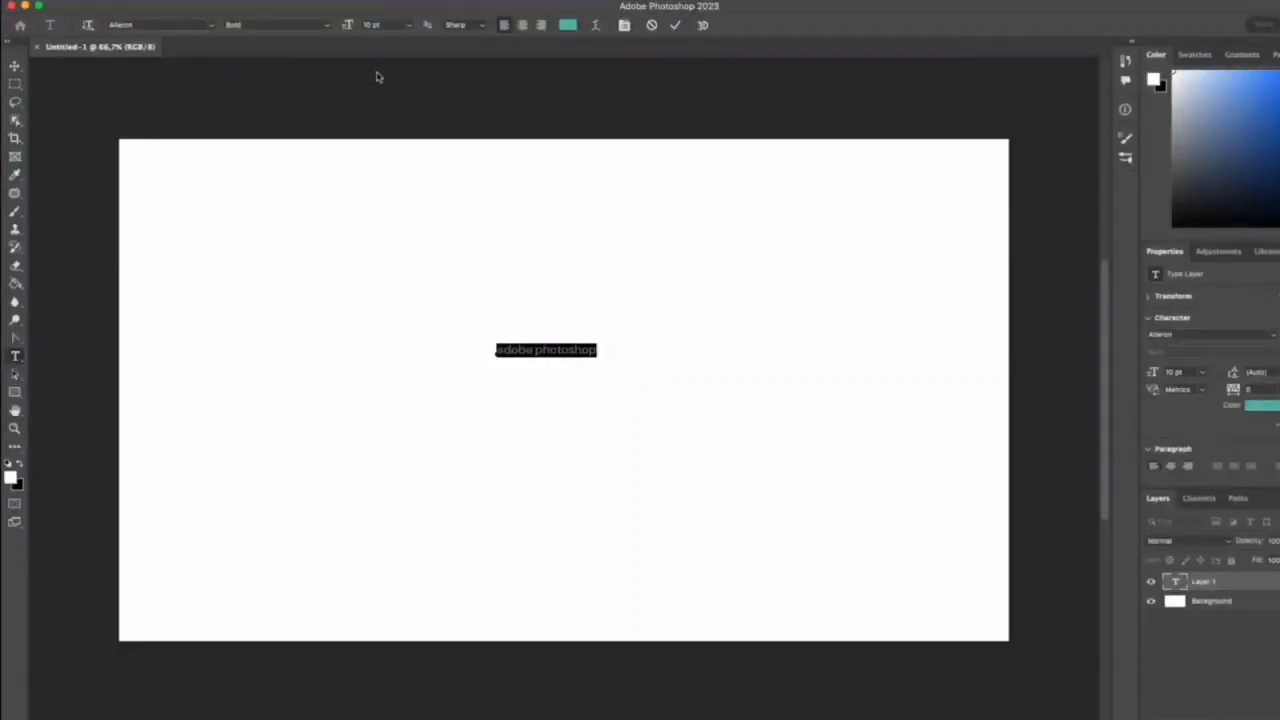
- Try the font sizes 24 pt, 60 pt and 10 pt on the selected text
left_click(409, 27)
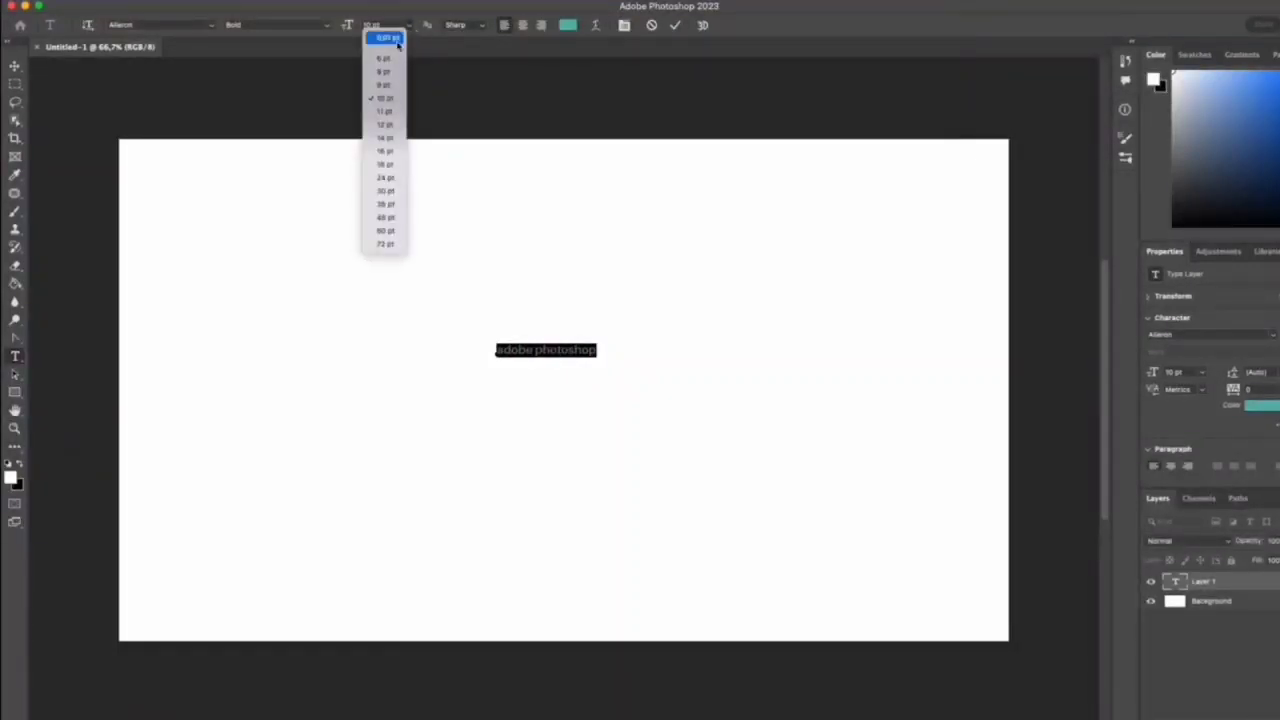
left_click(388, 189)
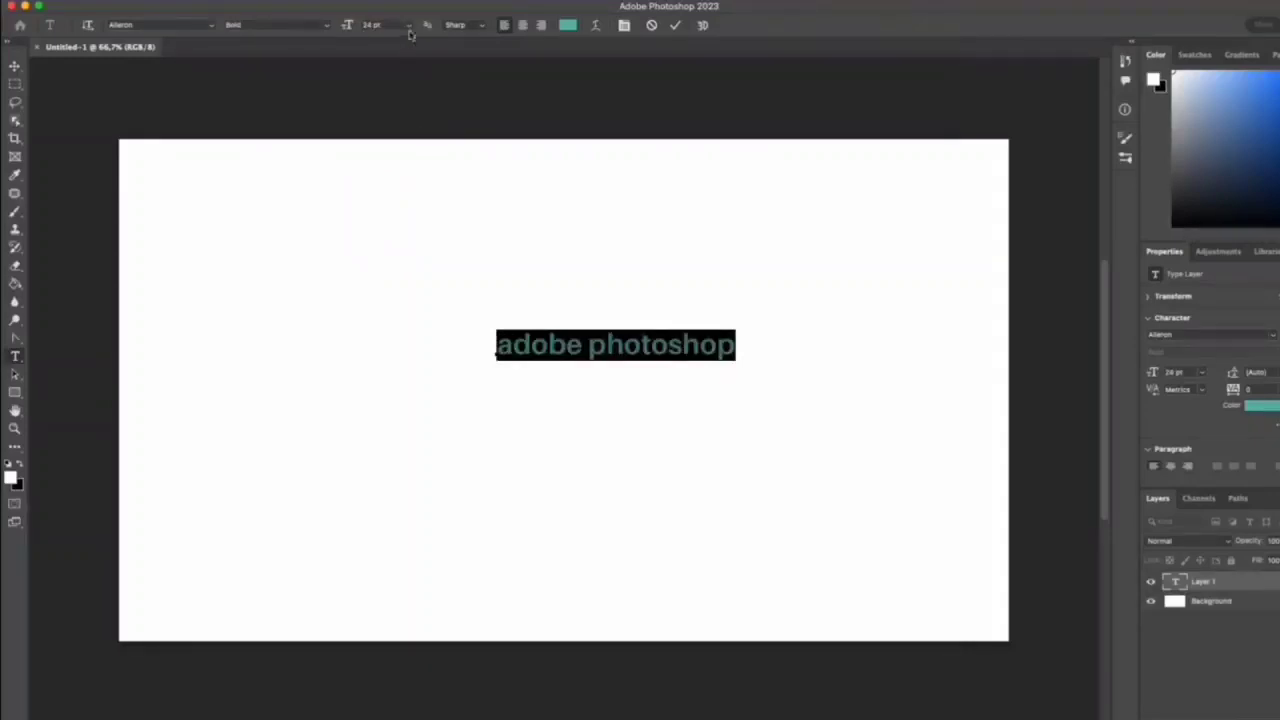
left_click(409, 30)
left_click(385, 232)
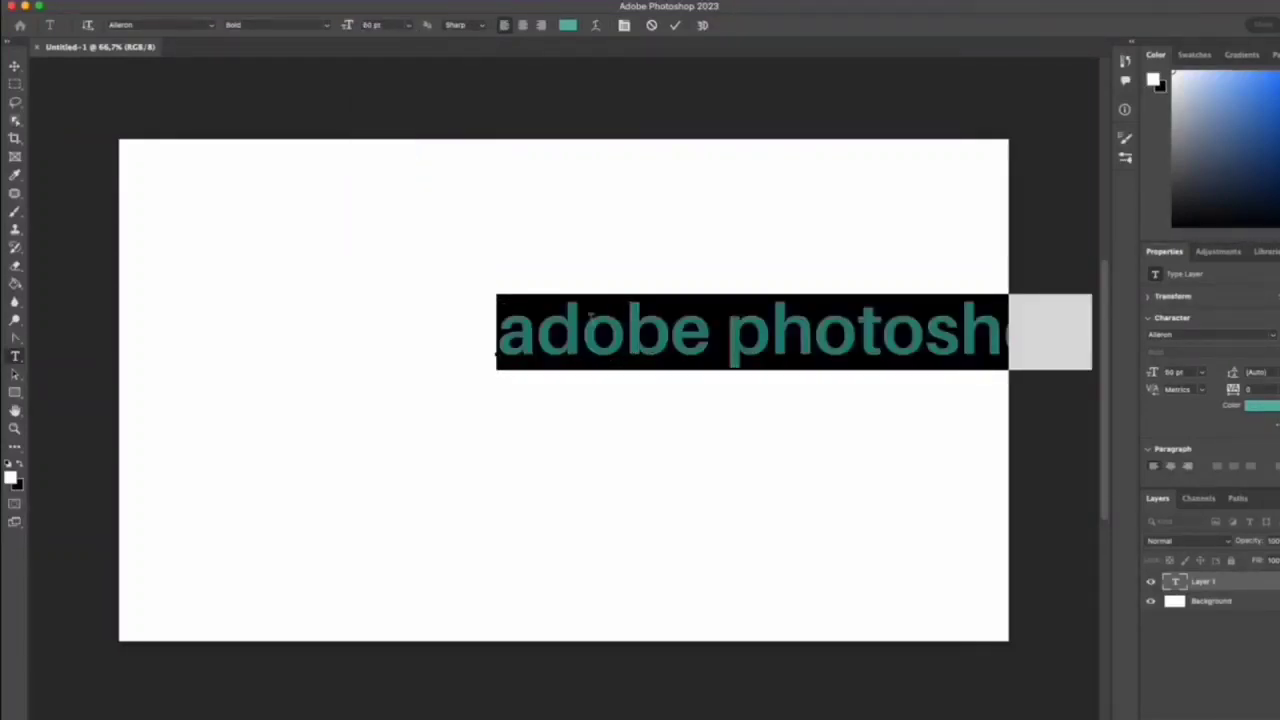
left_click(409, 27)
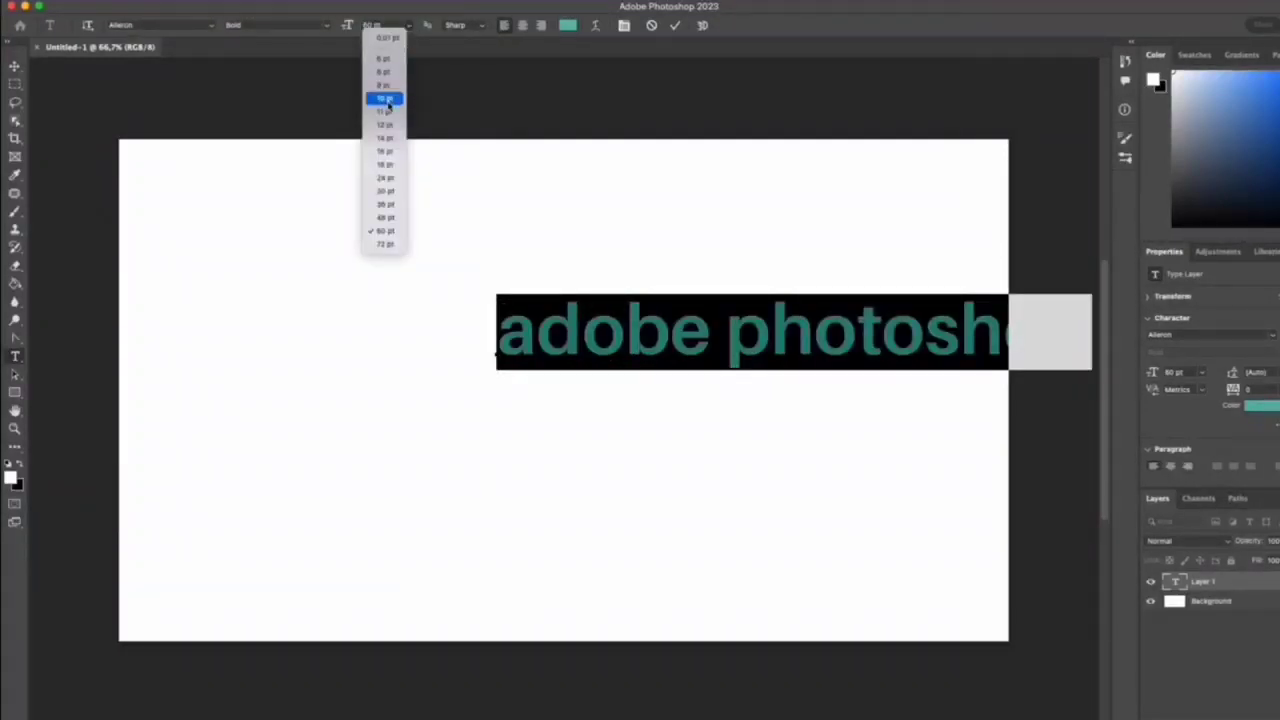
left_click(386, 98)
left_click(407, 28)
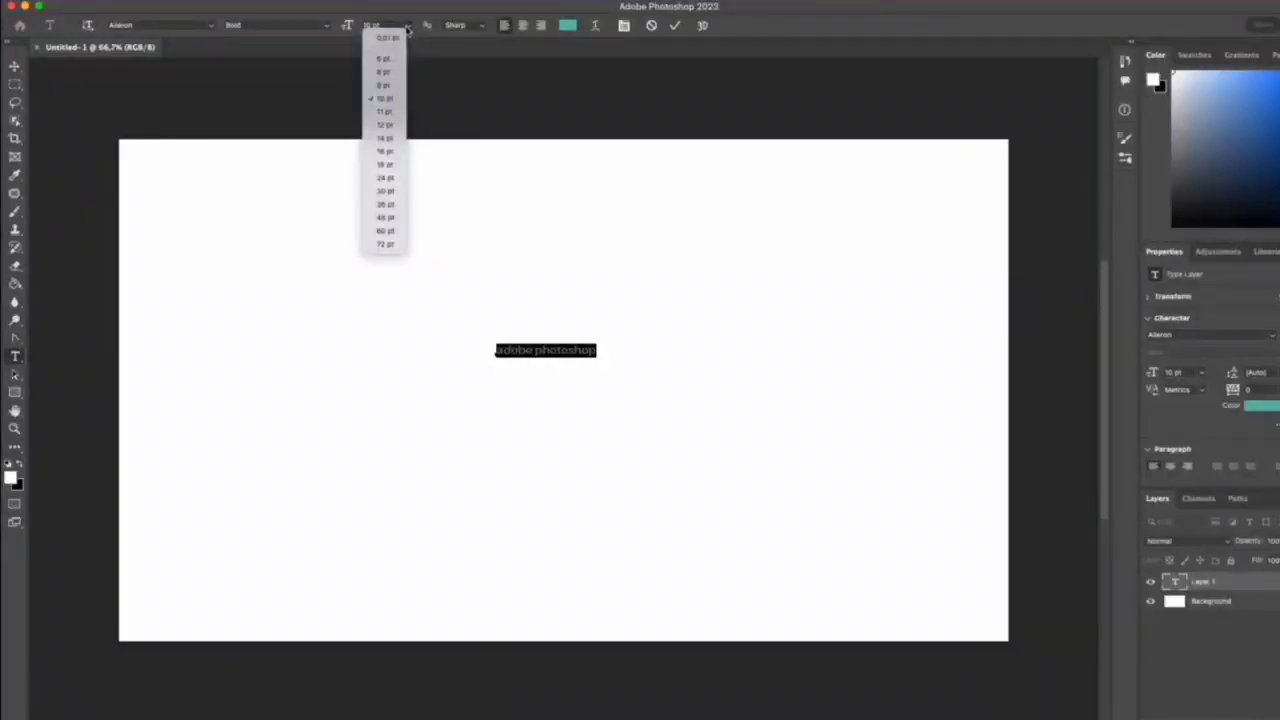
left_click(424, 41)
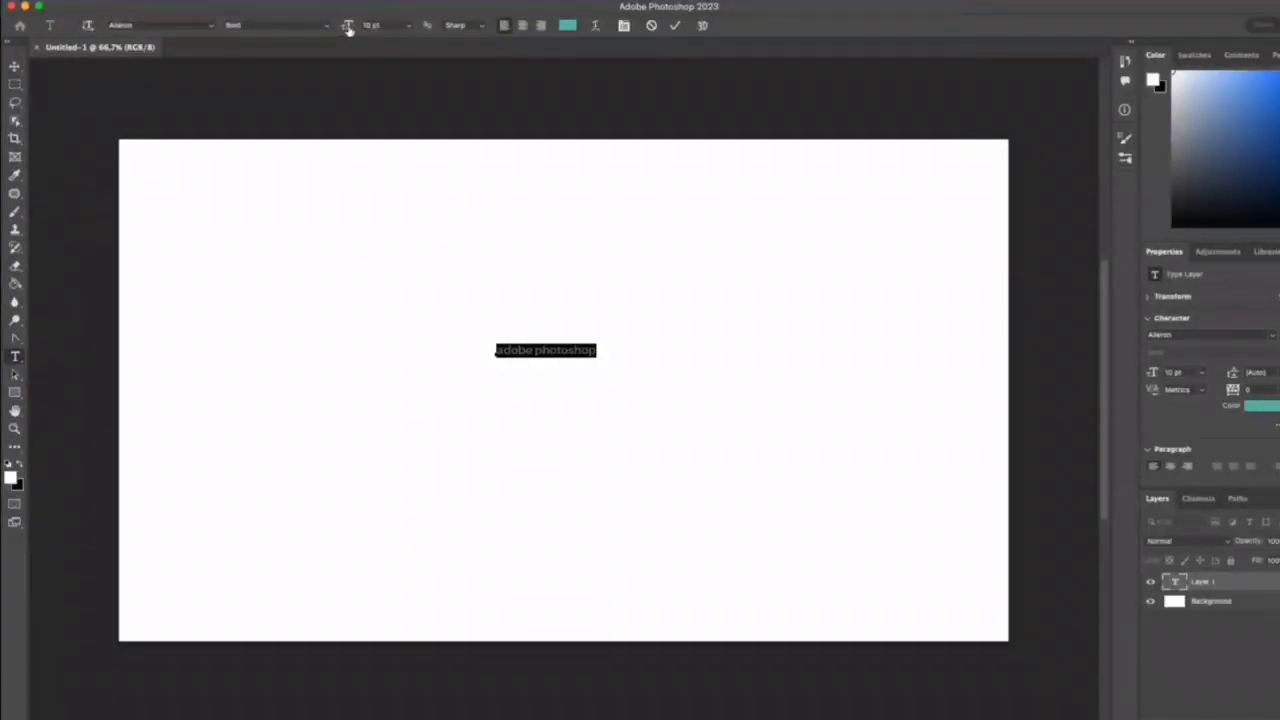
- Enlarge the text to 43 pt and move it to the middle of the canvas
left_click_drag(349, 29, 371, 50)
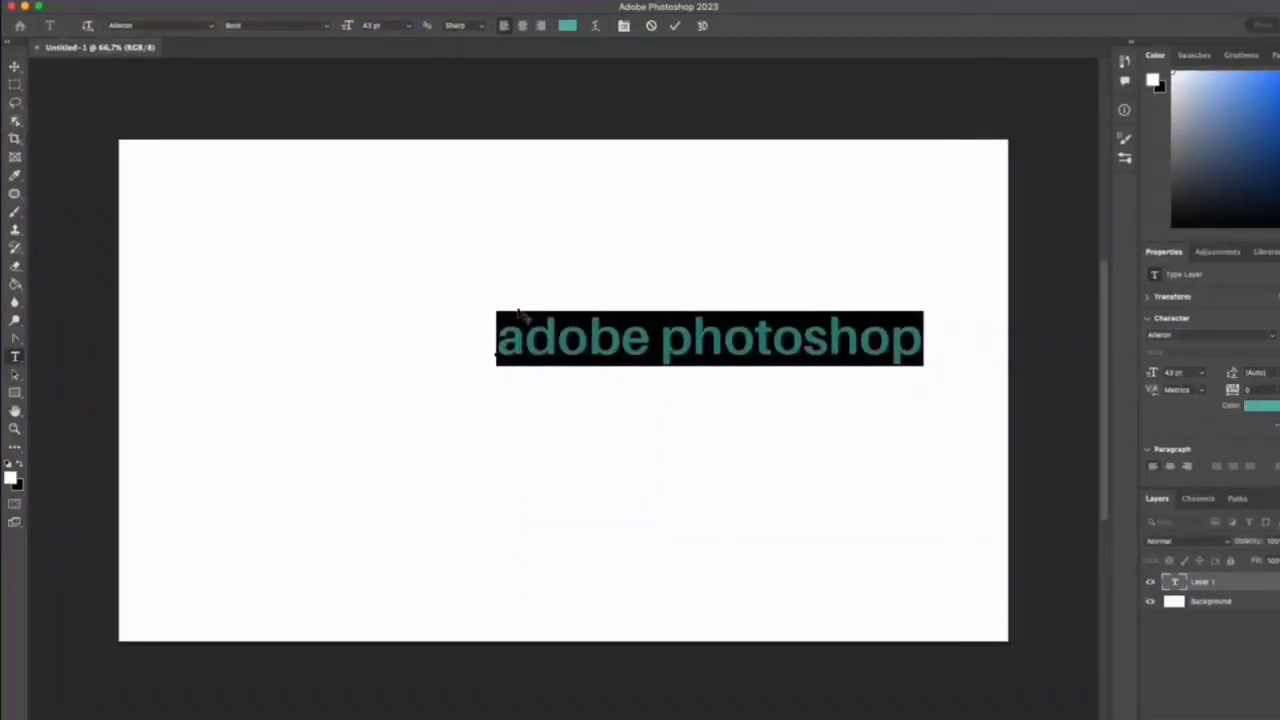
left_click(15, 66)
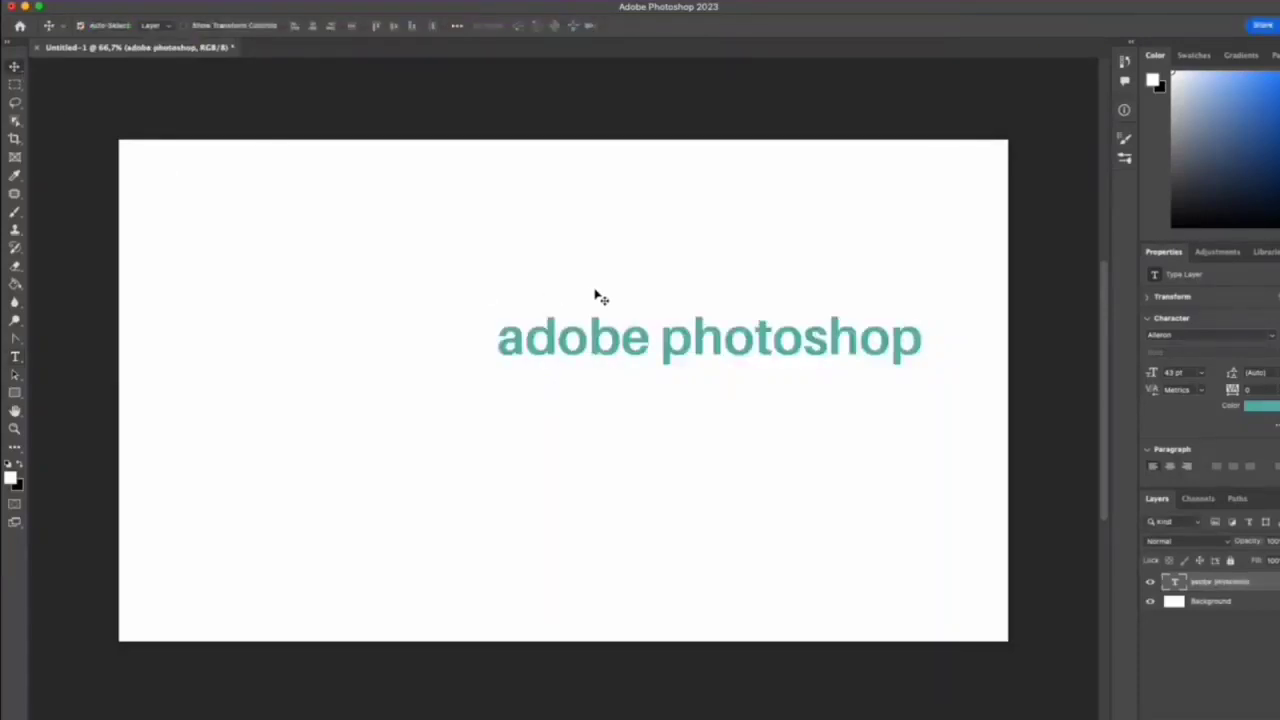
left_click_drag(620, 346, 500, 370)
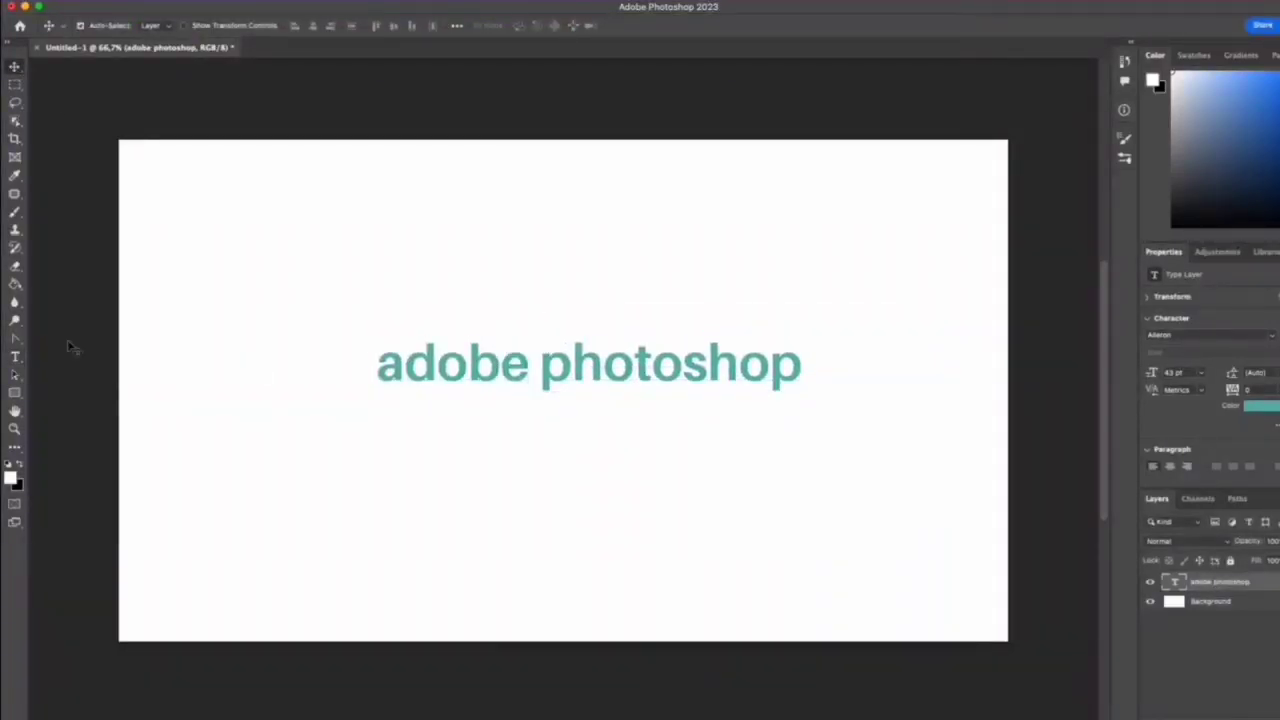
- Select the whole text "adobe photoshop" and change its font to Arial Black
left_click(15, 357)
left_click_drag(378, 366, 820, 363)
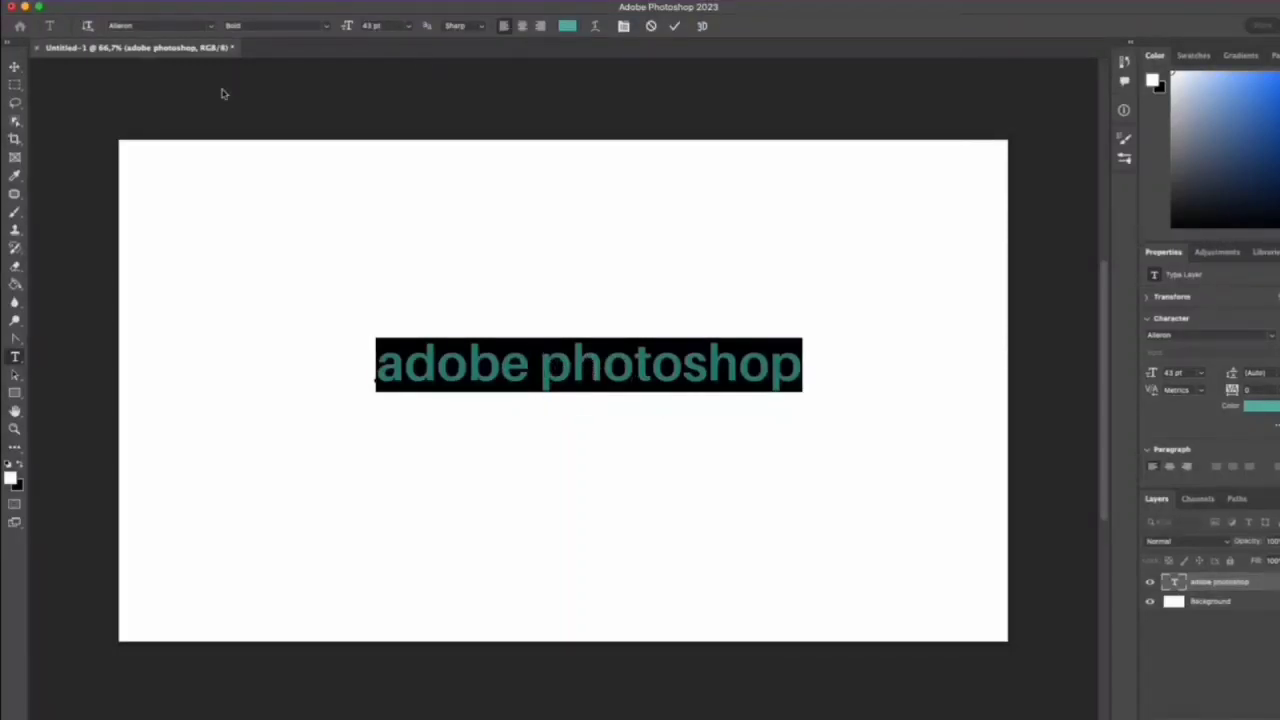
left_click(212, 27)
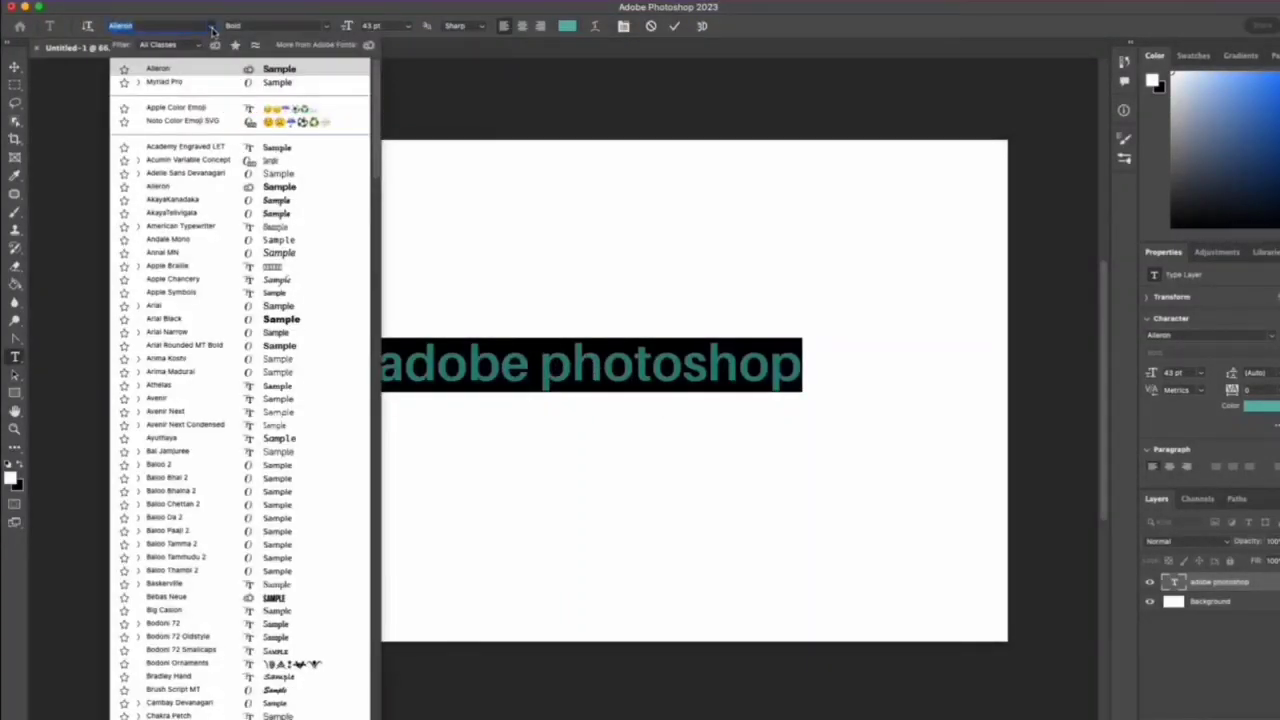
scroll(268, 280, "down", 5)
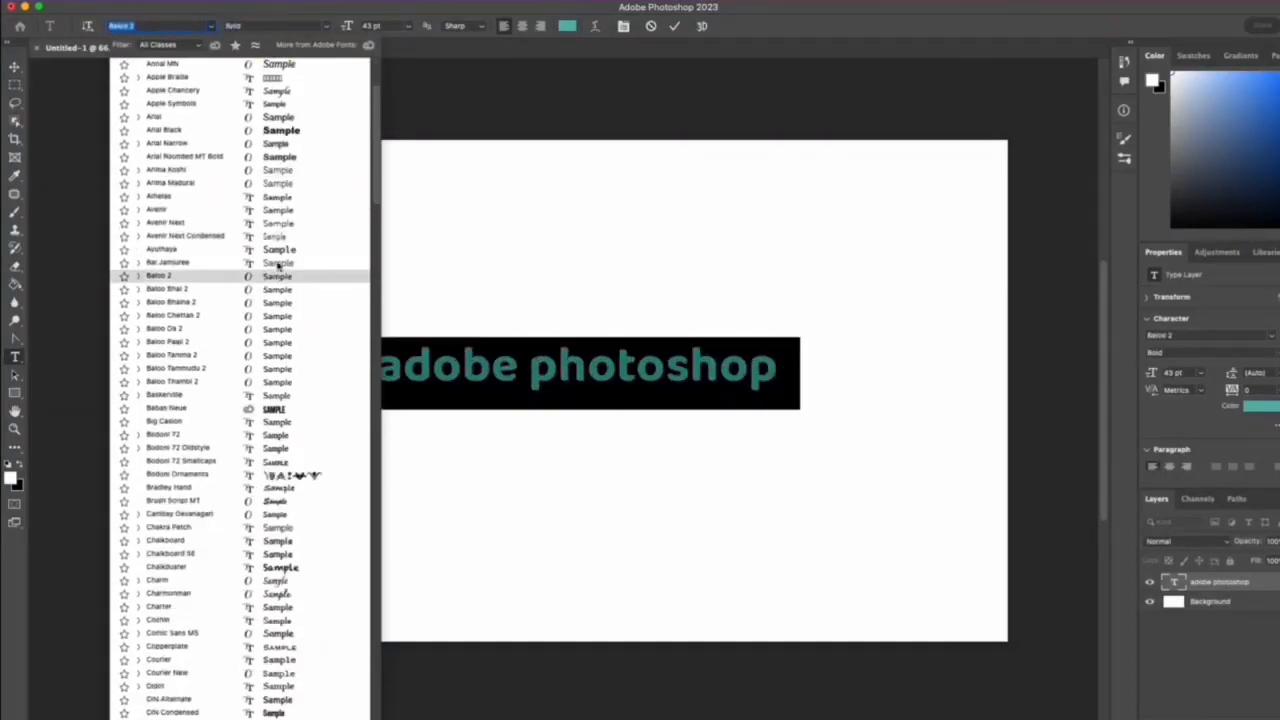
scroll(282, 378, "up", 2)
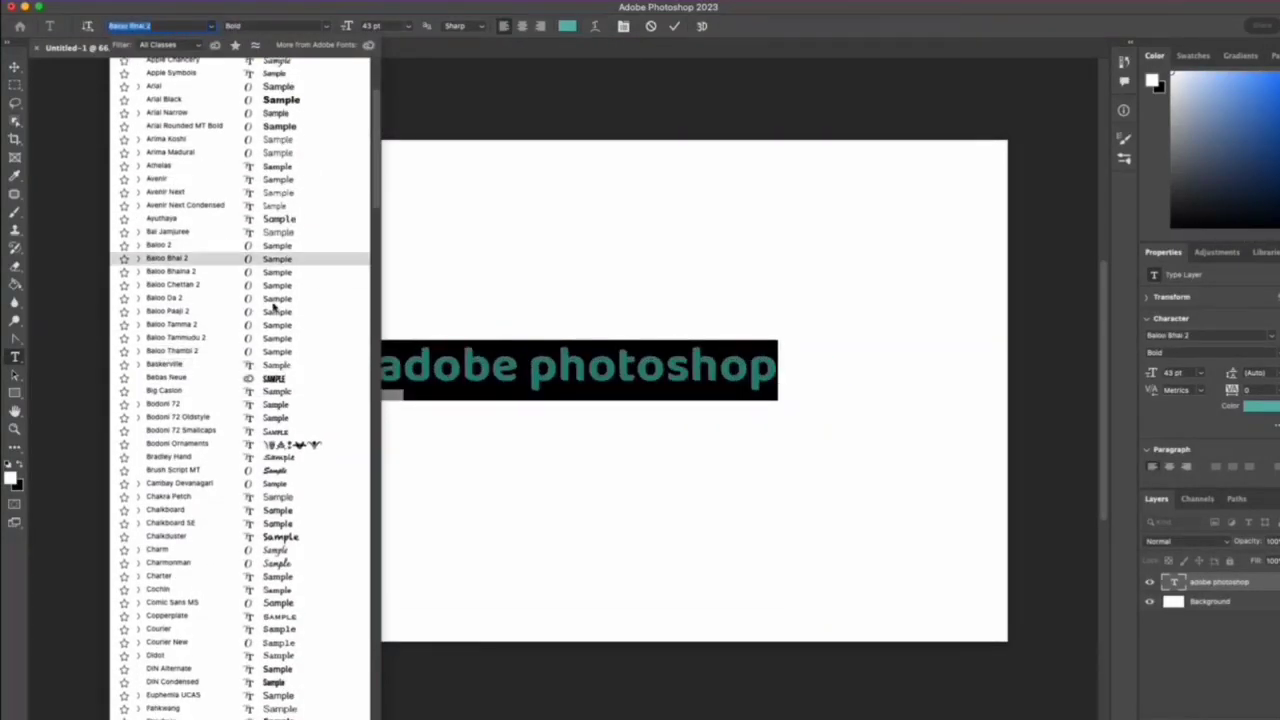
scroll(284, 345, "up", 3)
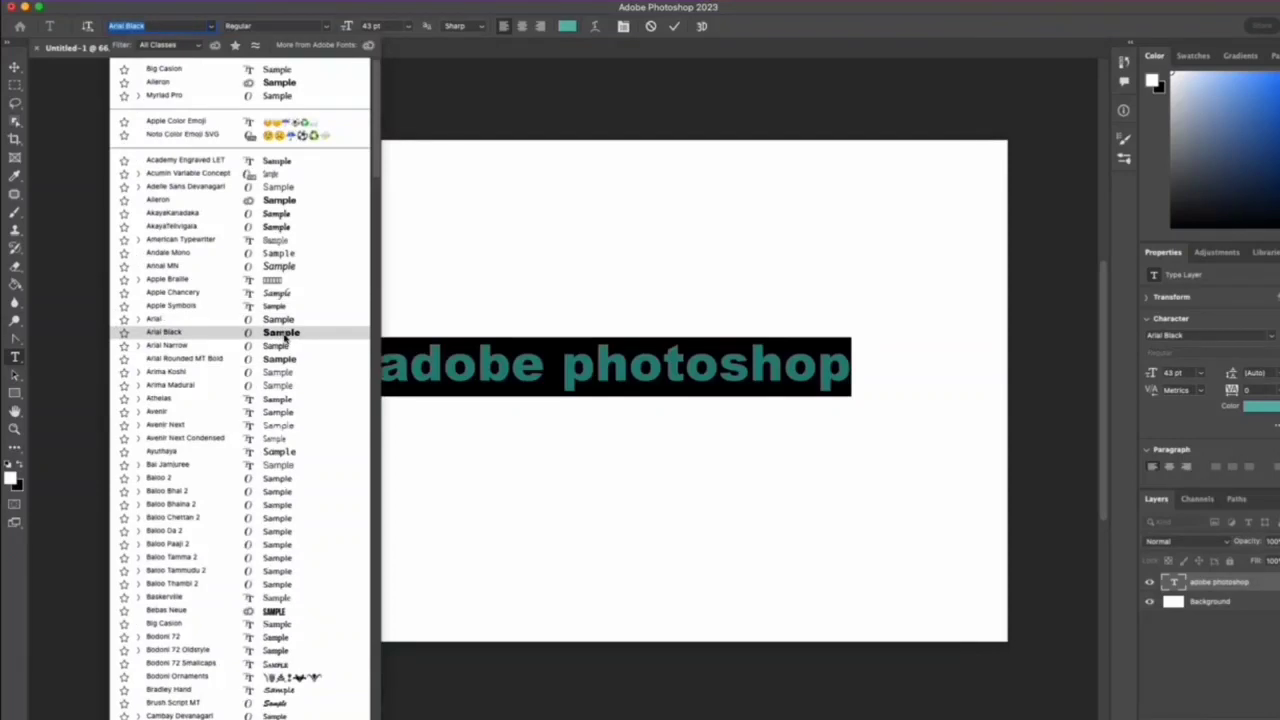
left_click(285, 333)
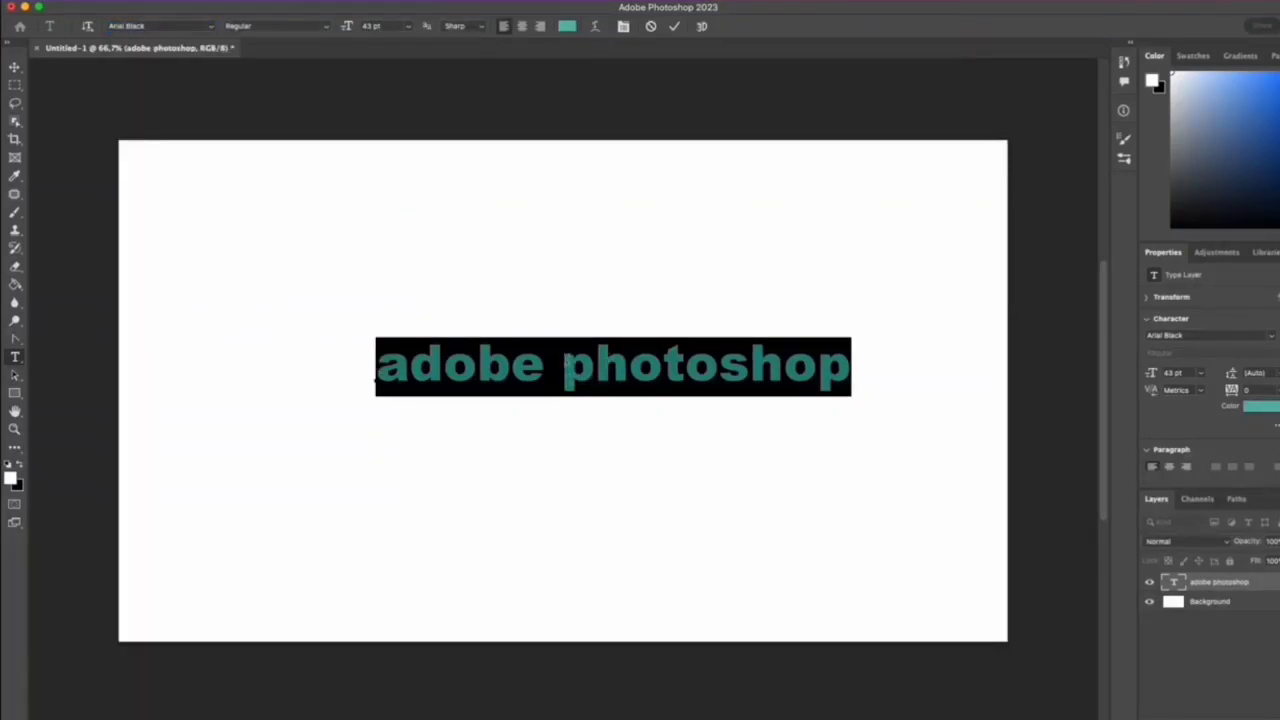
- Change the font of only the word "adobe" to Athelas
left_click(563, 366)
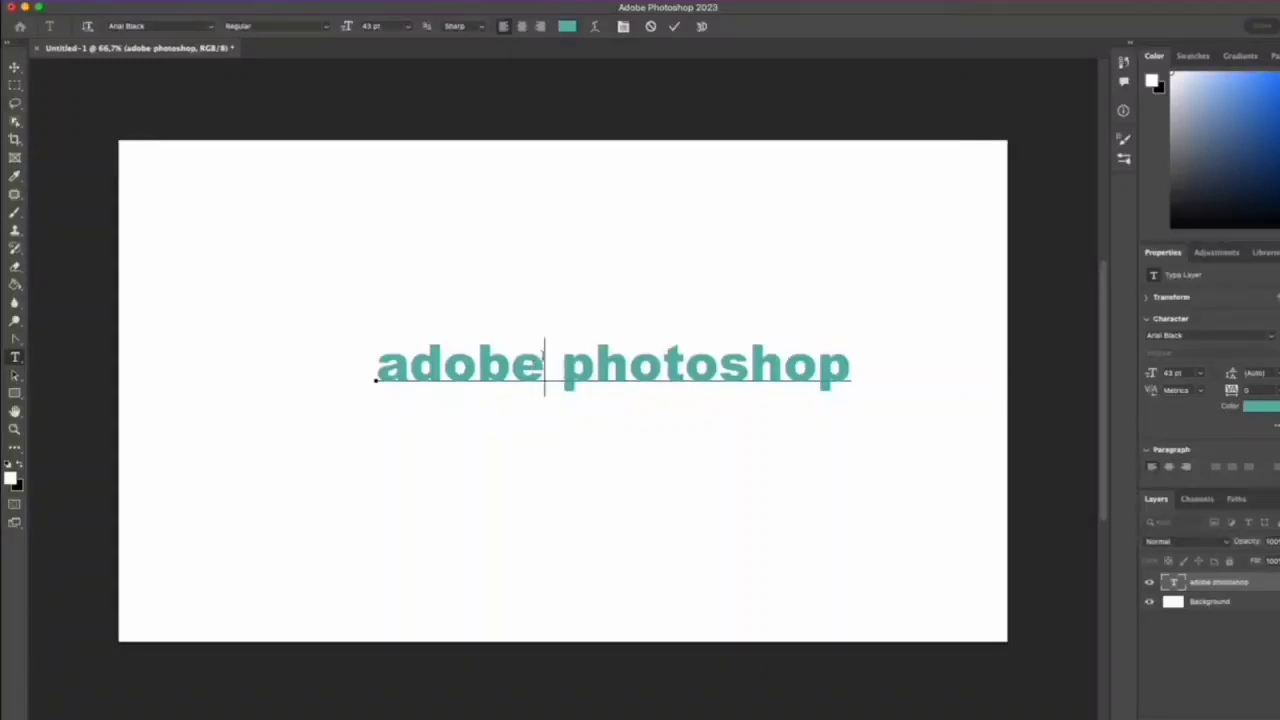
left_click_drag(543, 363, 370, 366)
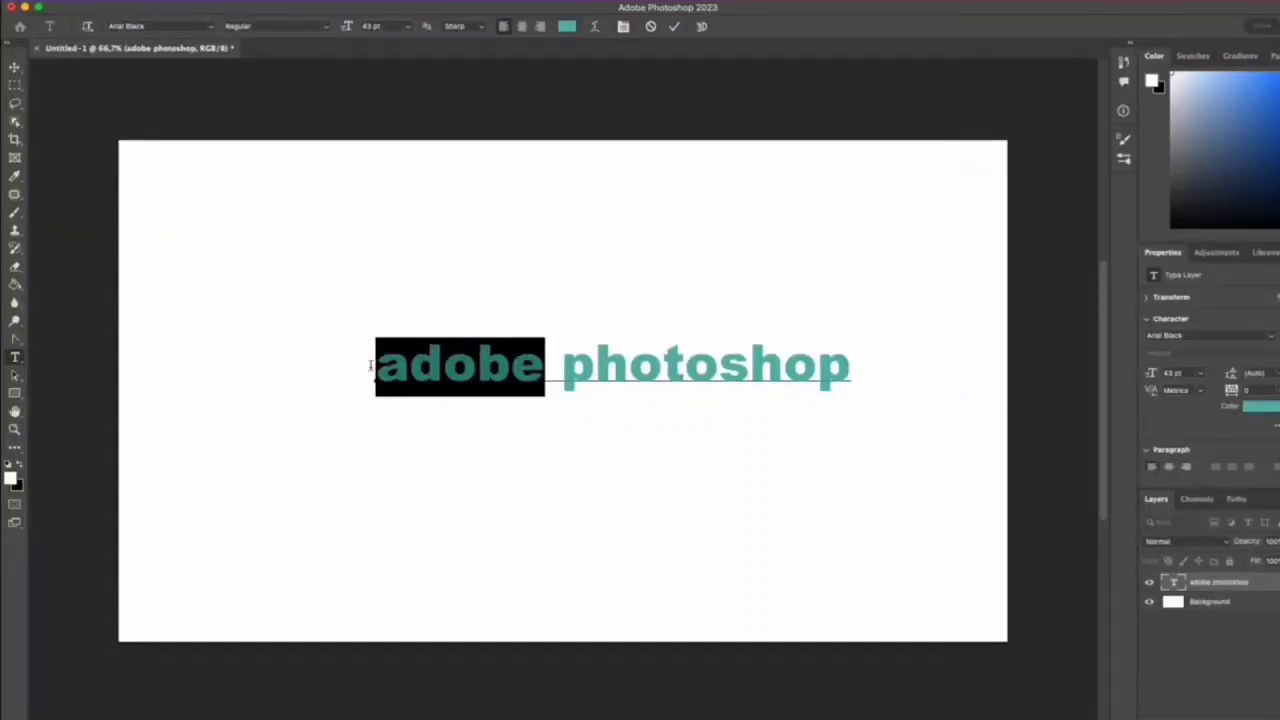
left_click(208, 27)
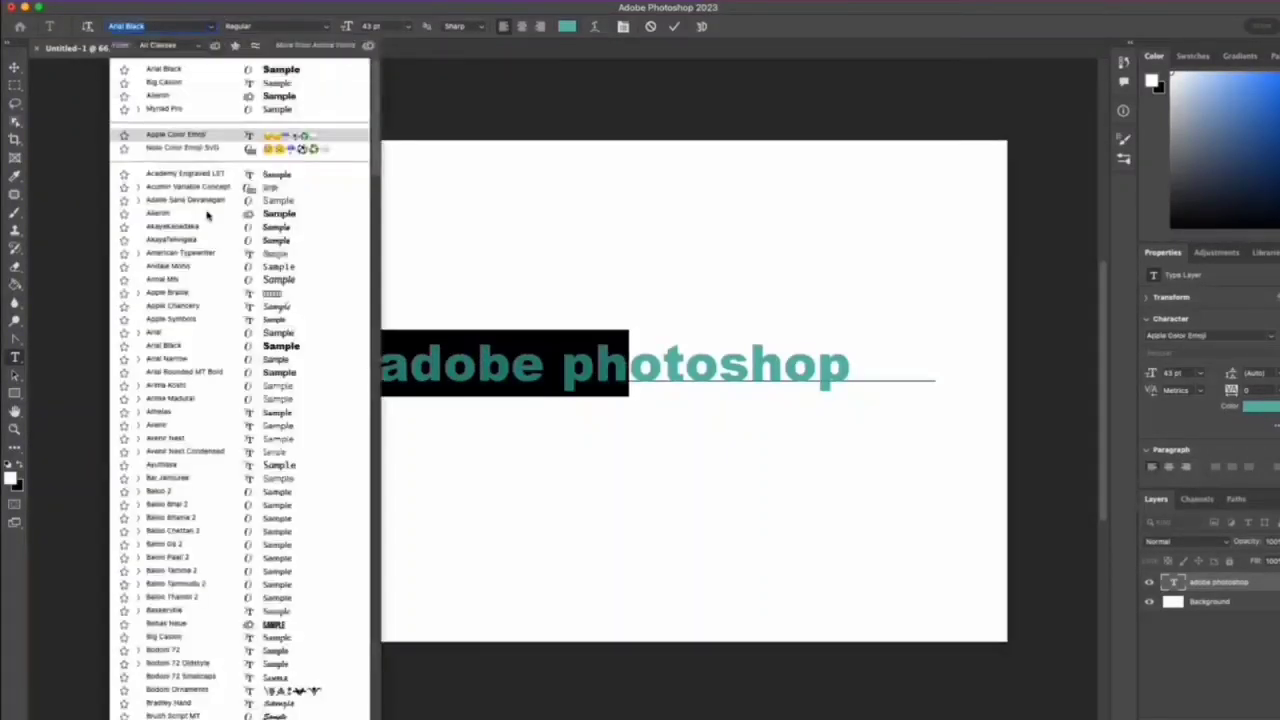
left_click(203, 413)
left_click(453, 368)
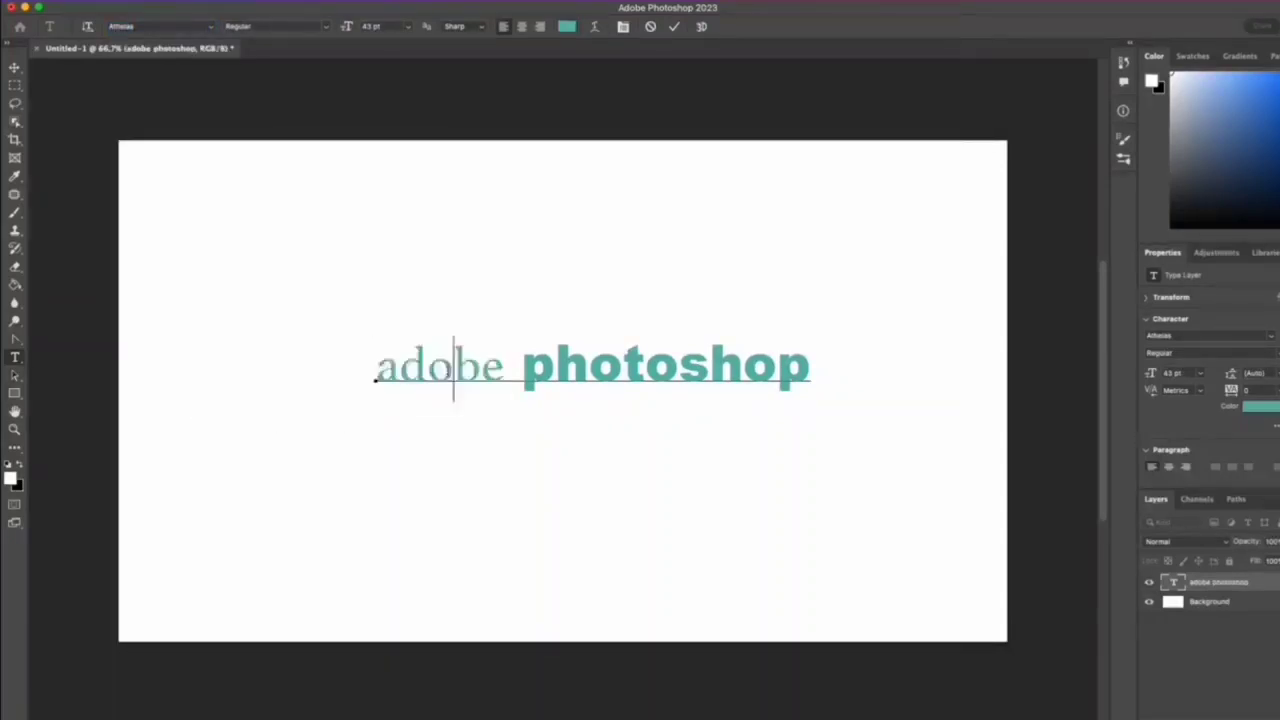
- Preview other fonts on the word "photoshop" and choose Arial Black for it
left_click_drag(521, 370, 825, 368)
left_click(210, 26)
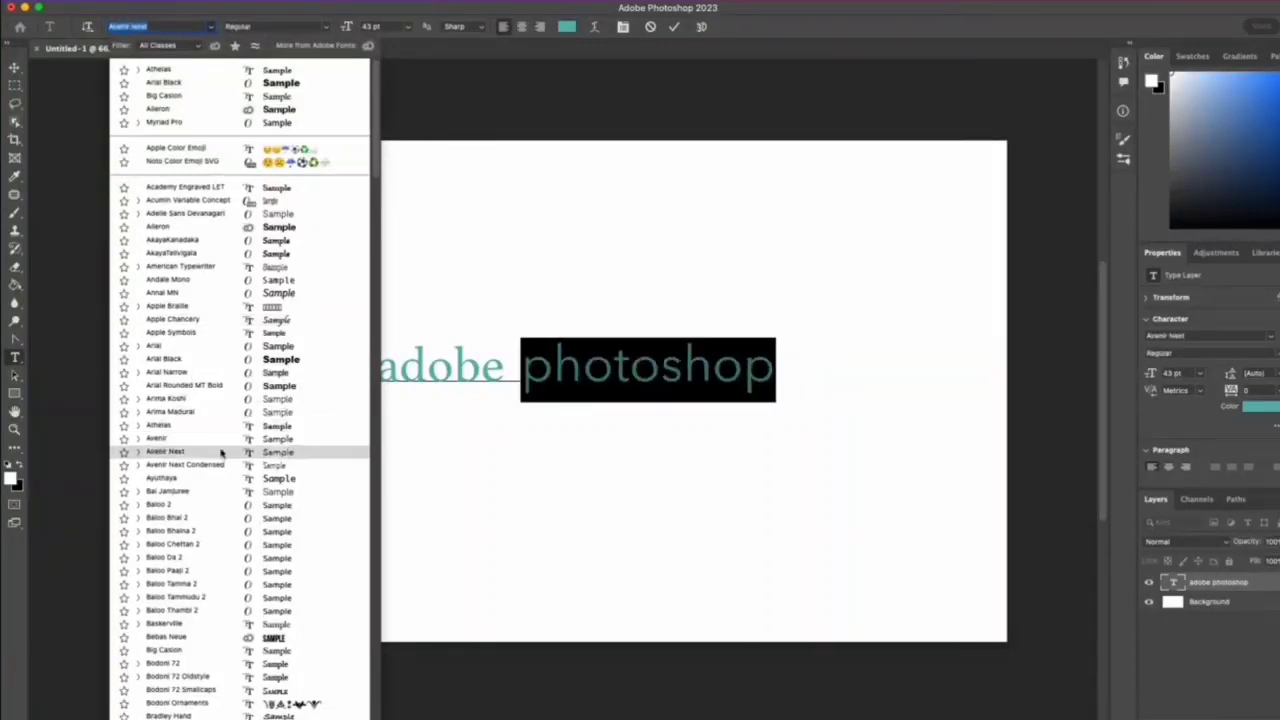
left_click(251, 361)
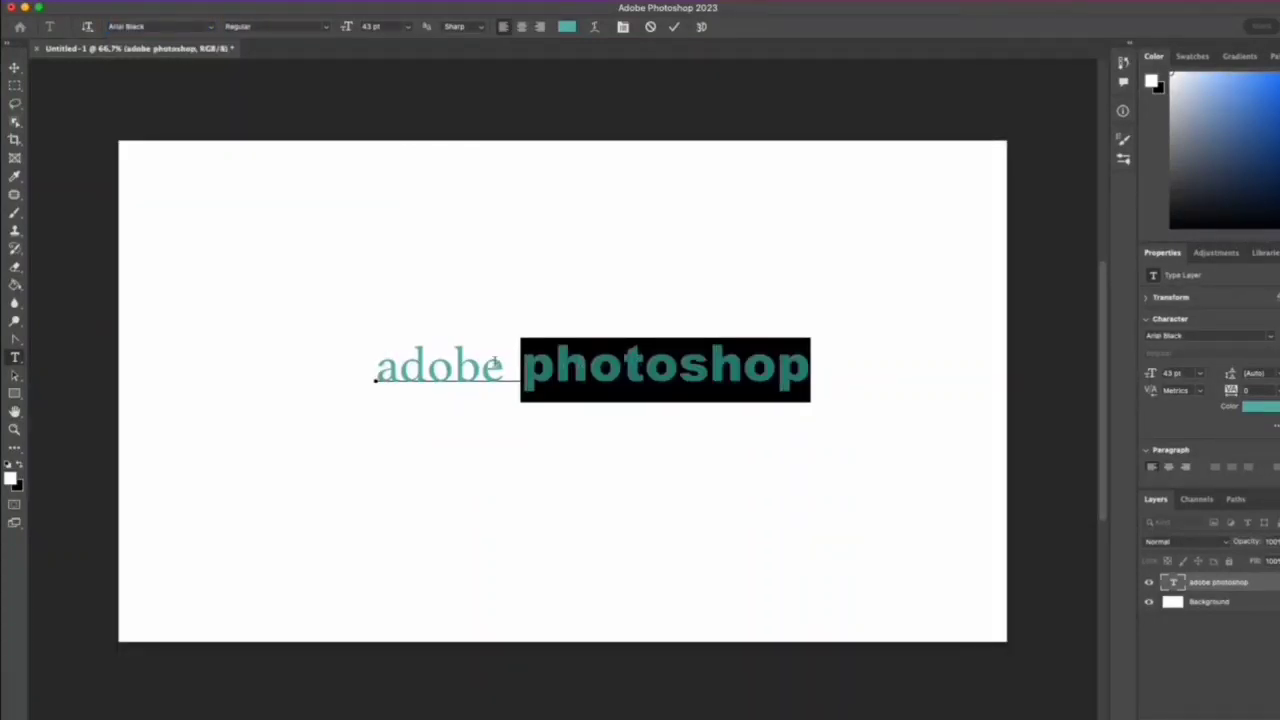
- Set the font style of the word "adobe" to Bold
left_click(494, 364)
left_click_drag(504, 366, 376, 368)
left_click(324, 32)
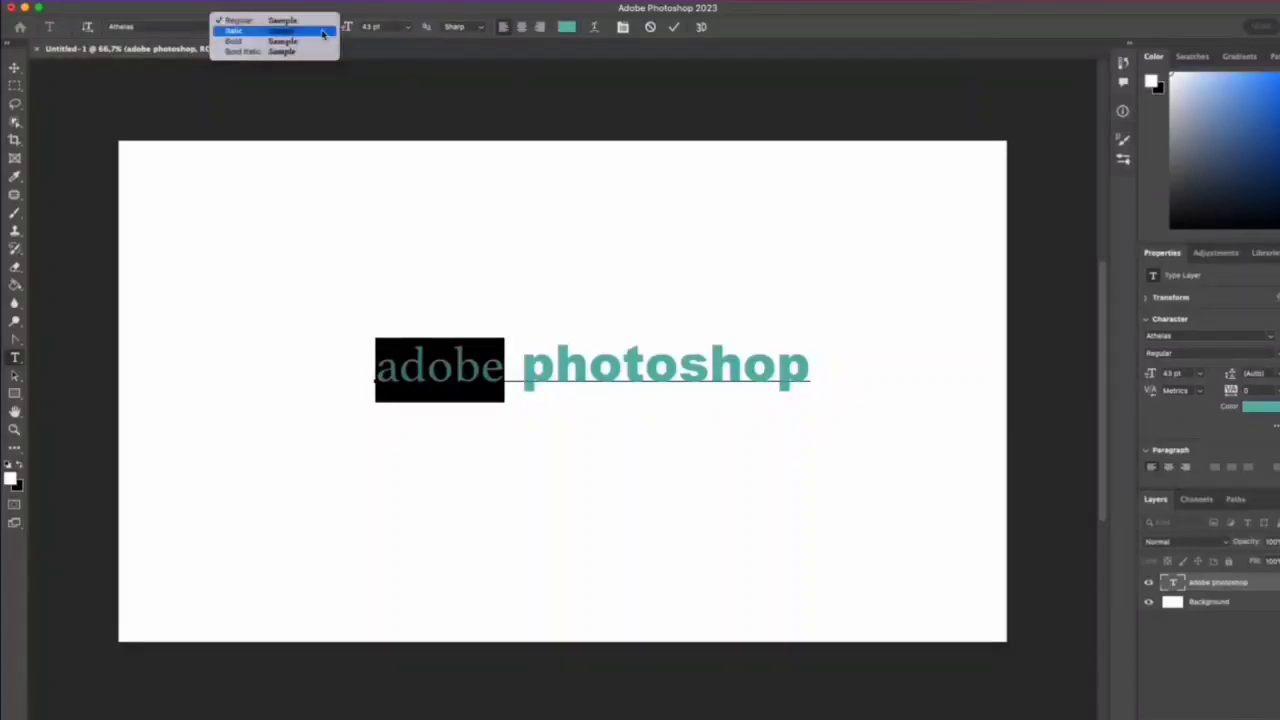
left_click(248, 41)
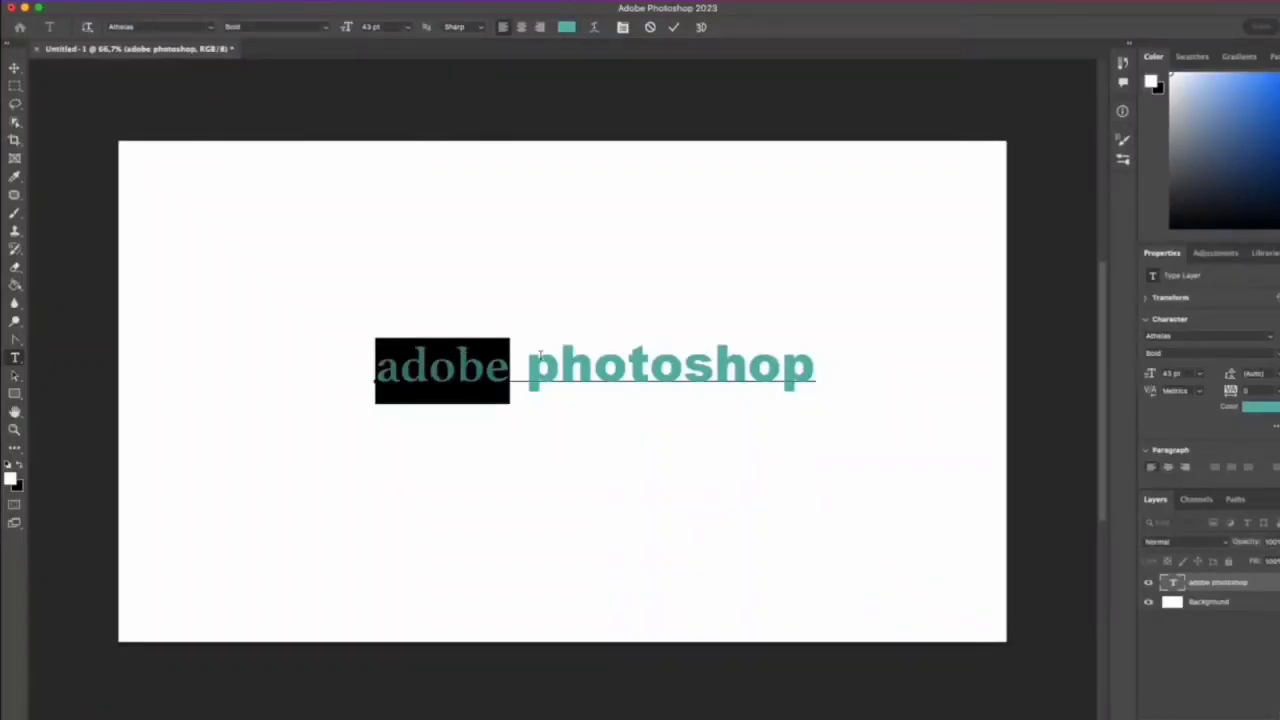
- Select the whole text, try several hues and set its colour to bright orange (#fe8112)
left_click(401, 355)
left_click_drag(382, 364, 845, 373)
left_click(410, 366)
left_click(385, 366)
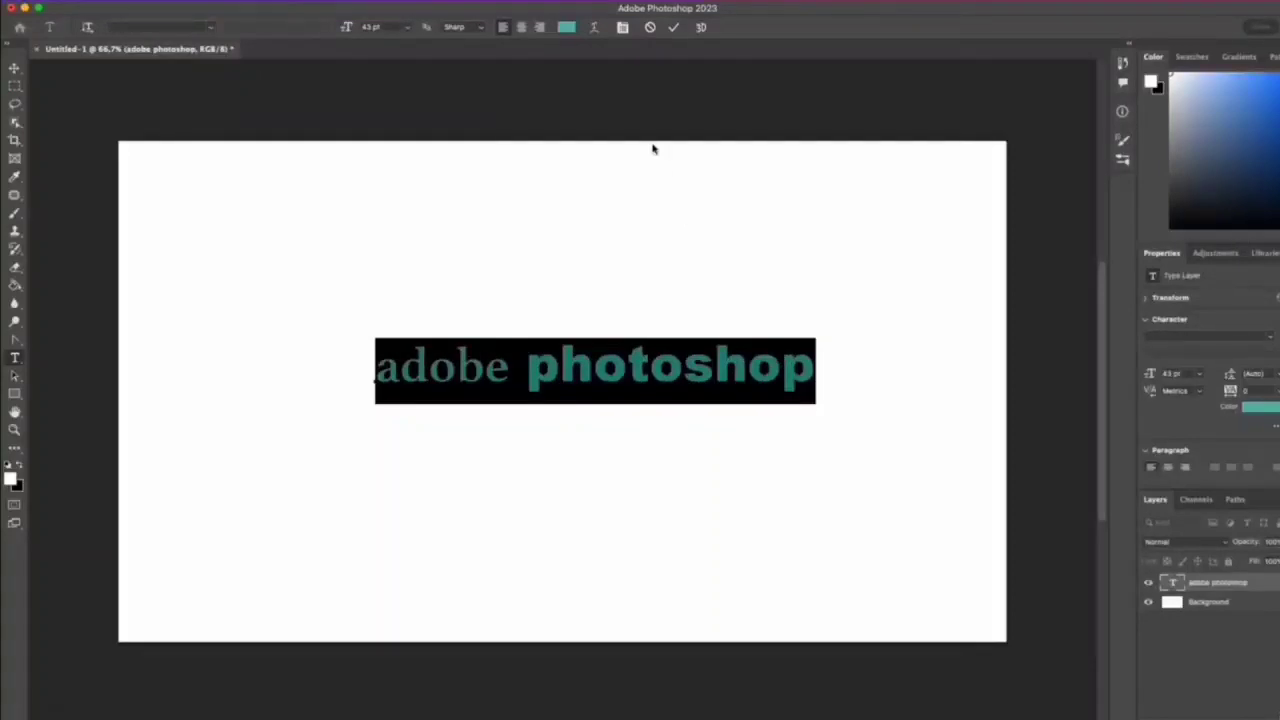
left_click(566, 29)
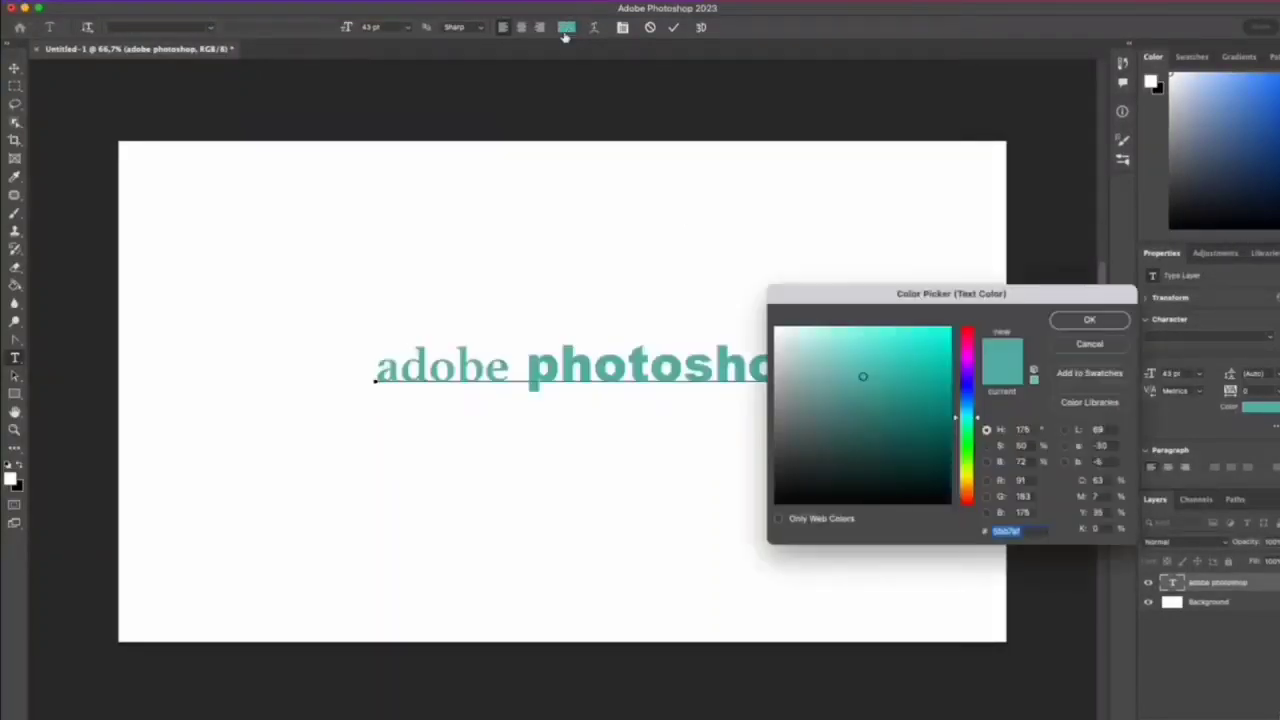
left_click_drag(803, 296, 750, 243)
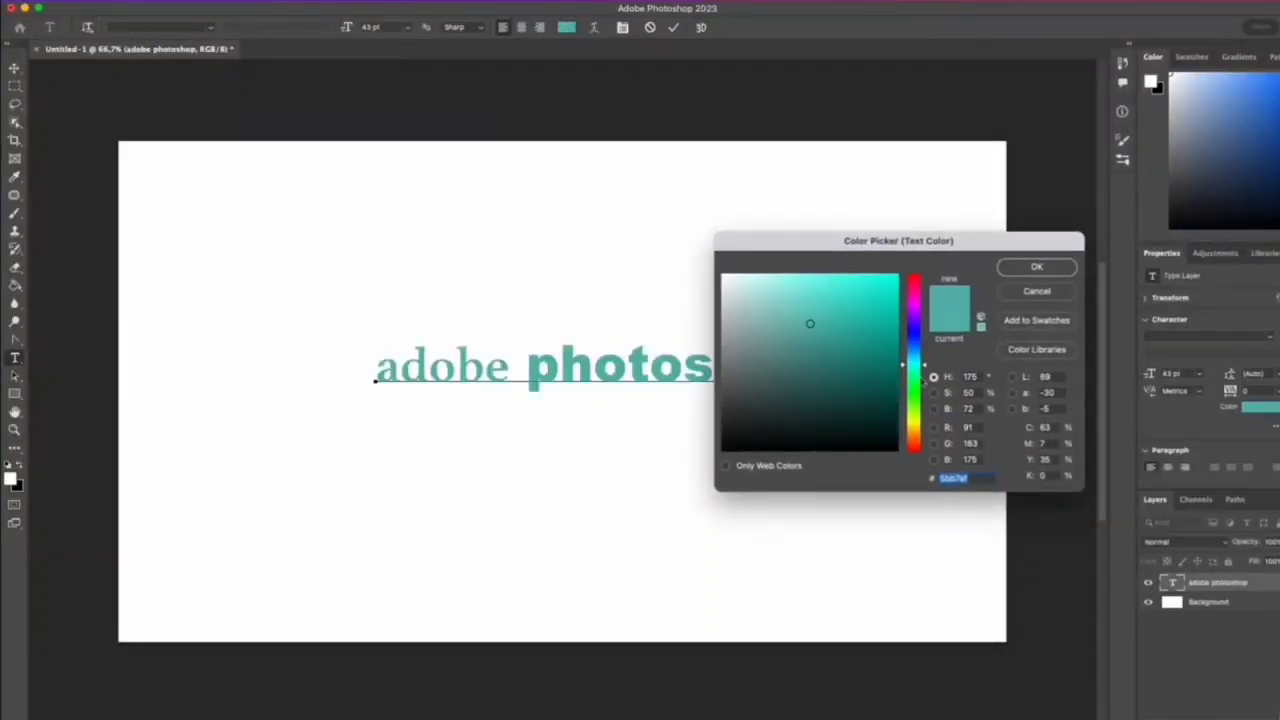
left_click(915, 312)
left_click(914, 283)
mouse_move(884, 294)
left_mouse_down()
mouse_move(874, 290)
mouse_move(880, 328)
mouse_move(840, 294)
left_mouse_up()
left_click(884, 311)
left_click(914, 406)
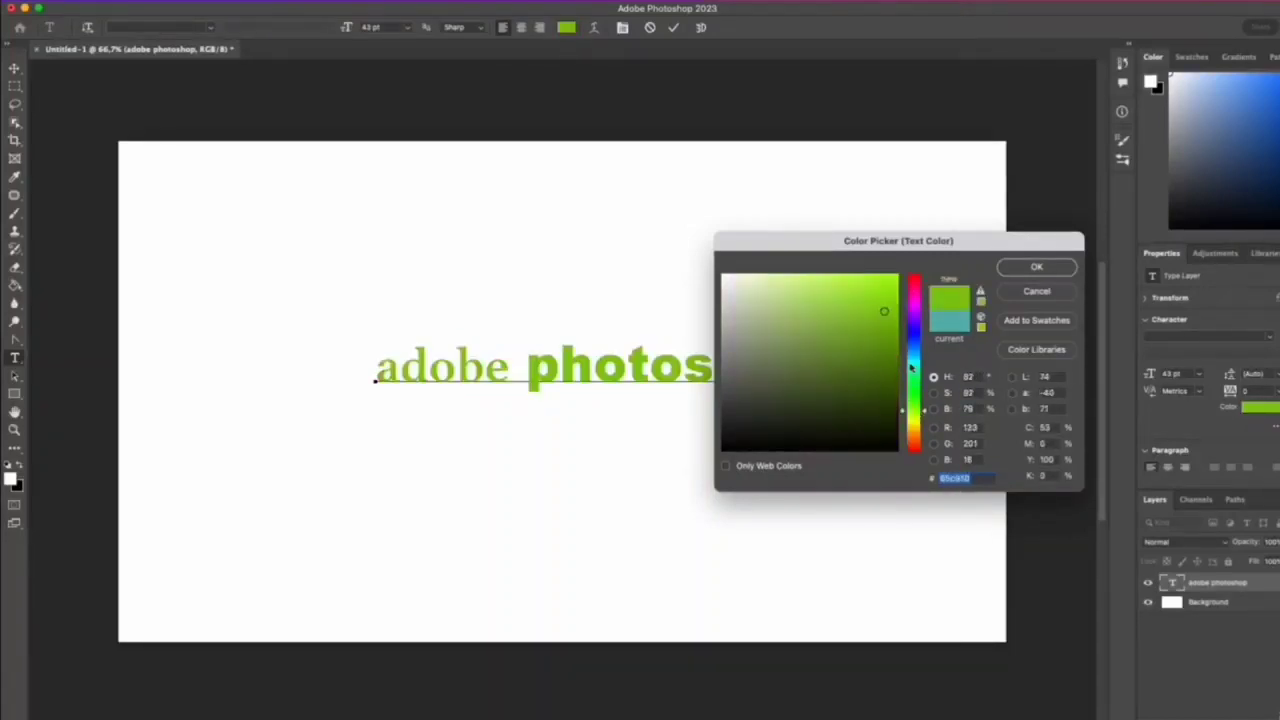
left_click(914, 346)
left_click(910, 437)
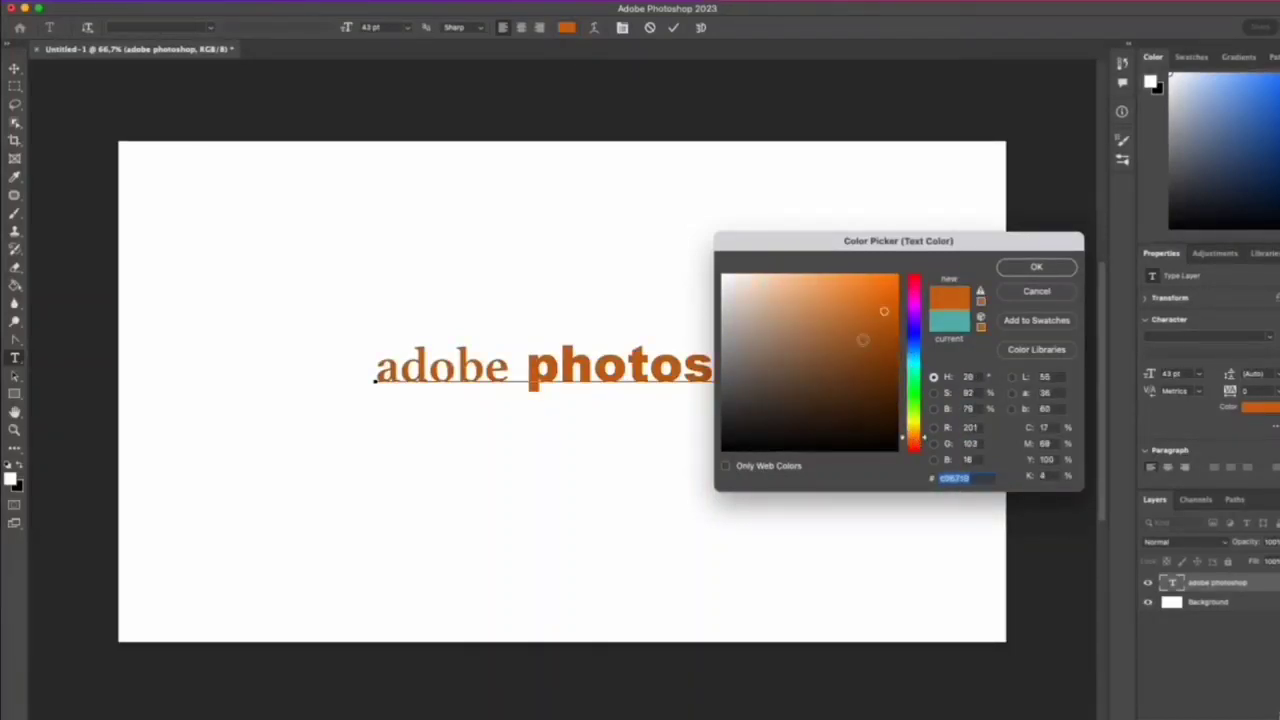
left_click(862, 285)
left_click(1036, 269)
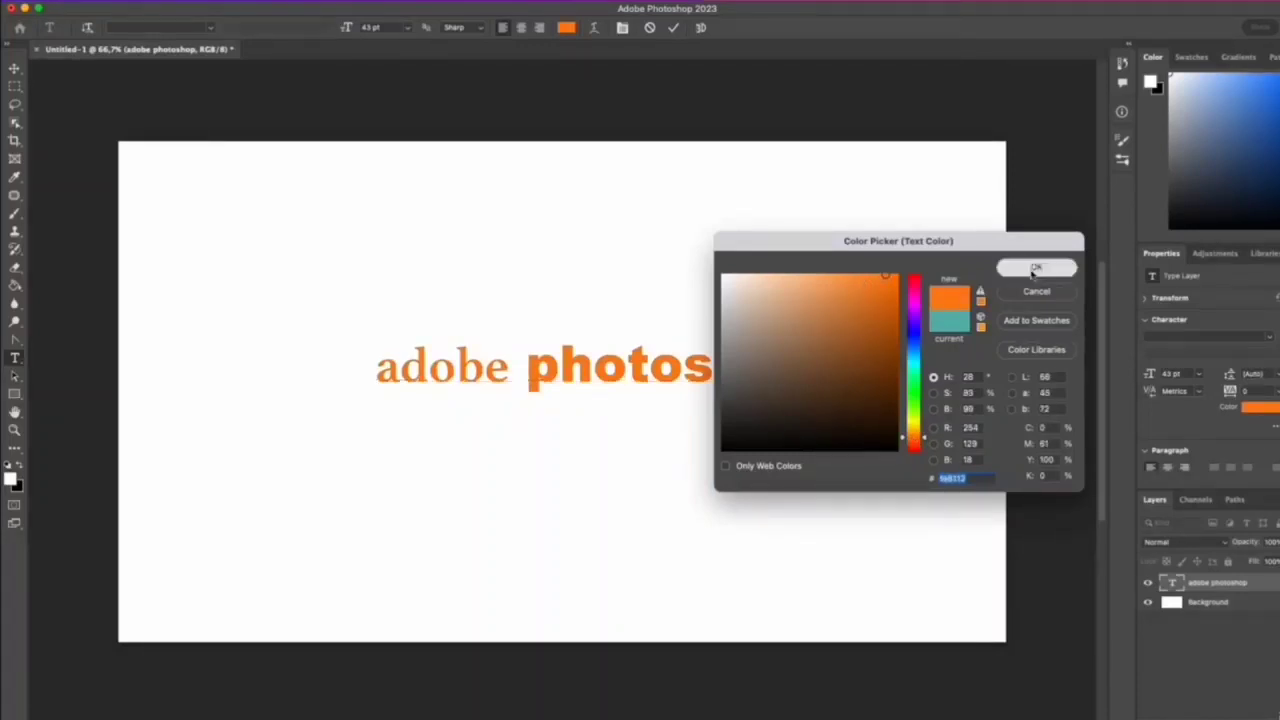
- Change the colour of only the word "photoshop" to a medium blue (#5458f1)
left_click(590, 393)
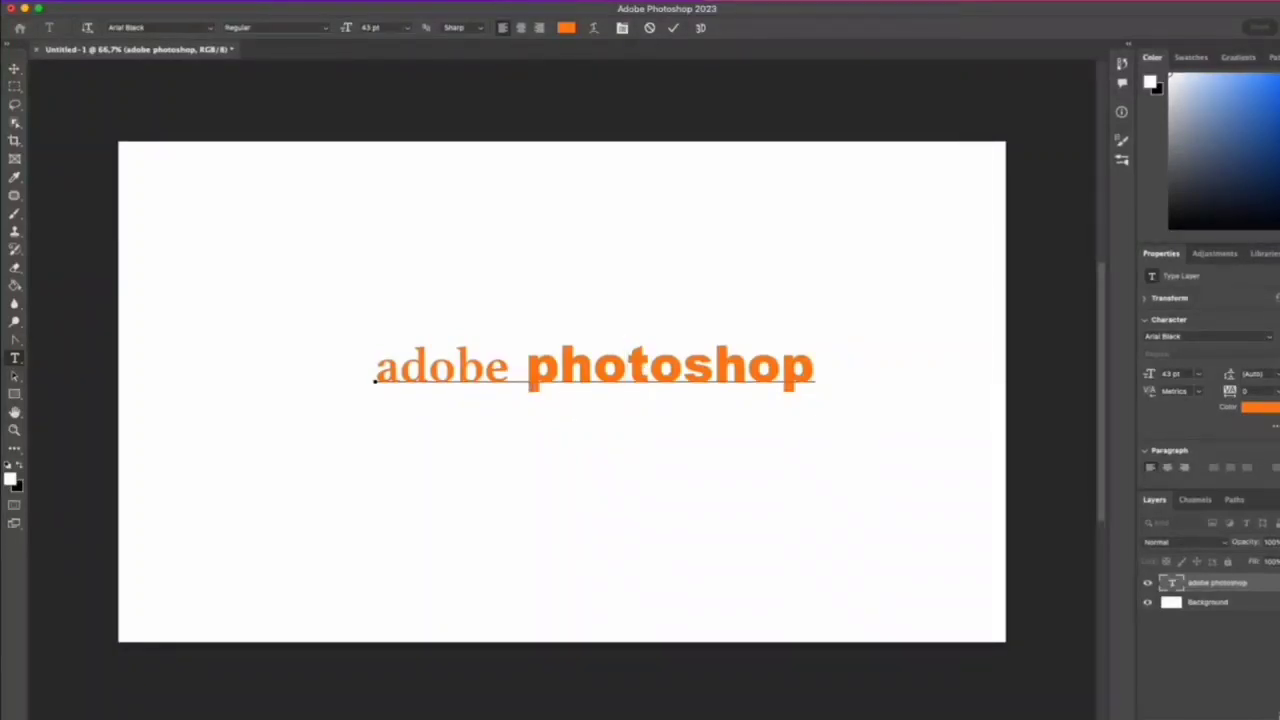
left_click_drag(528, 366, 813, 385)
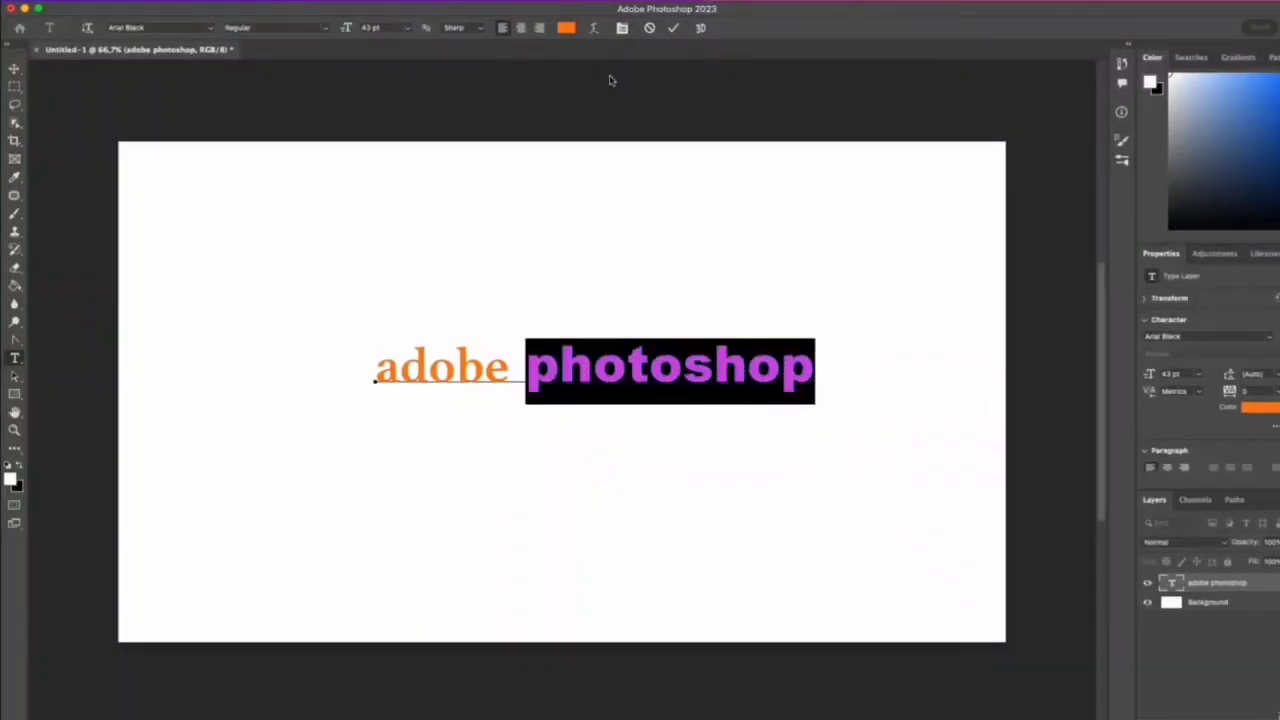
left_click(566, 28)
left_click(911, 335)
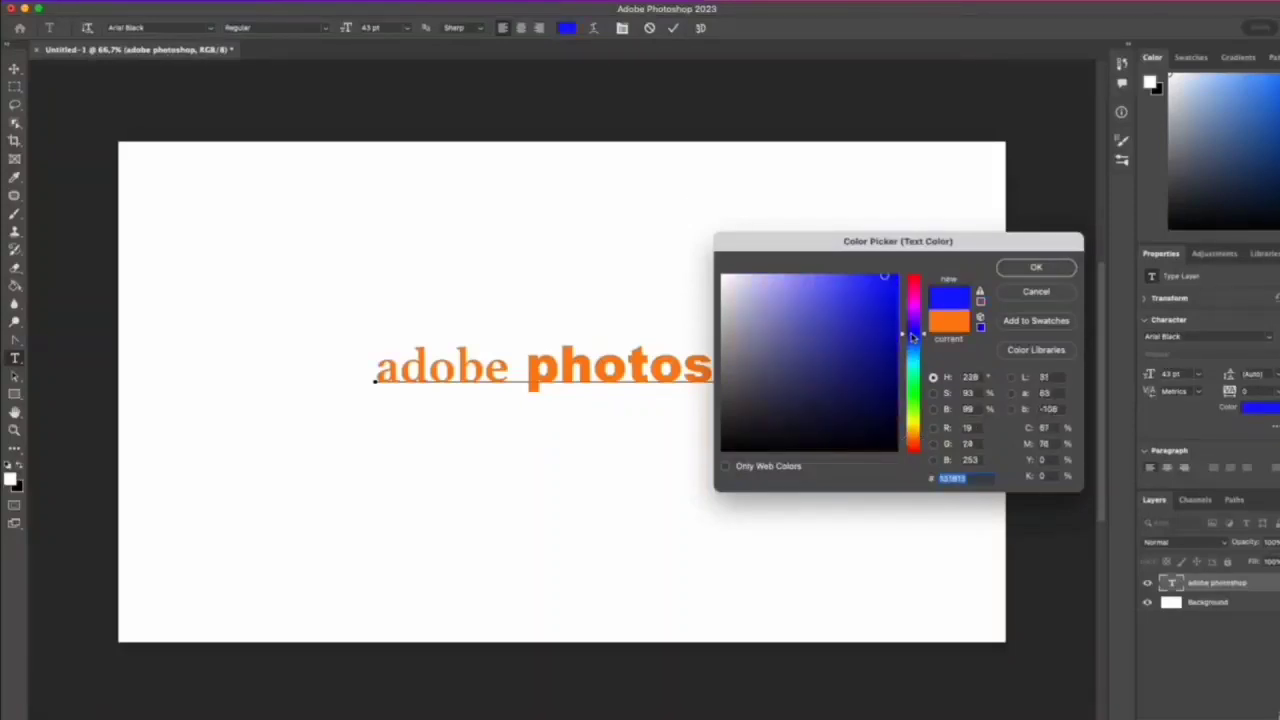
left_click_drag(845, 283, 836, 286)
left_click(1056, 270)
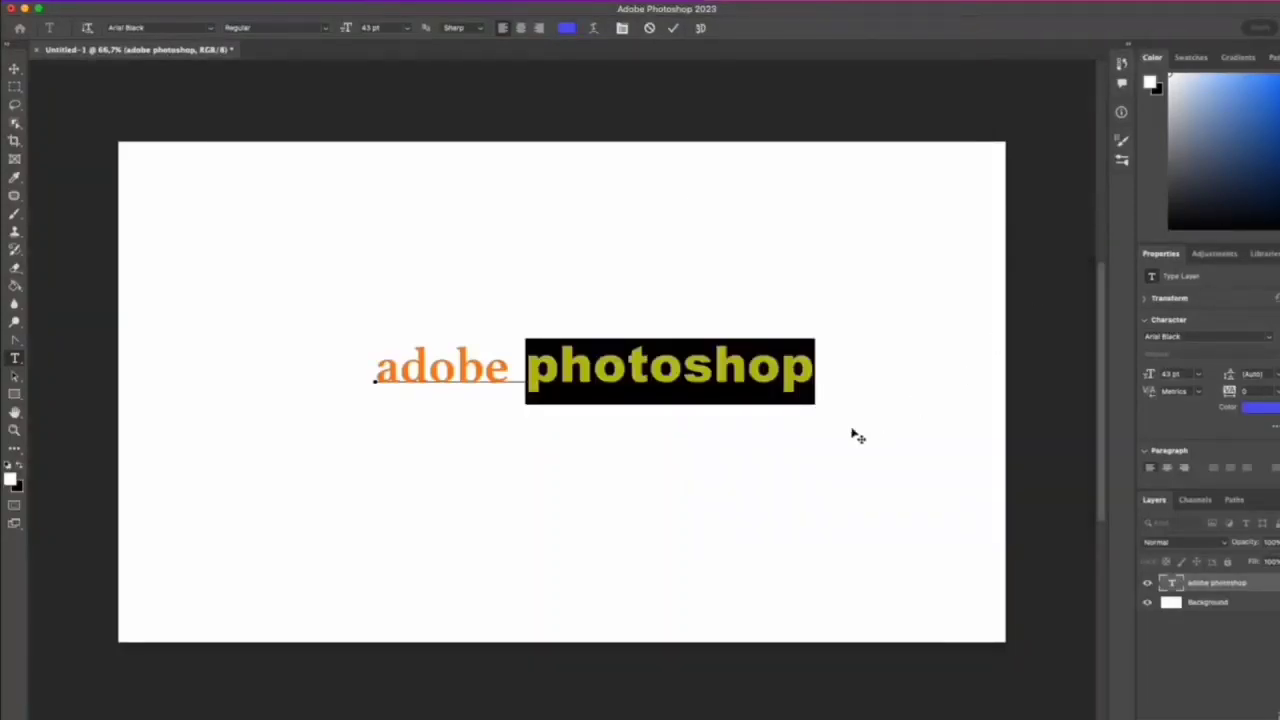
left_click(771, 434)
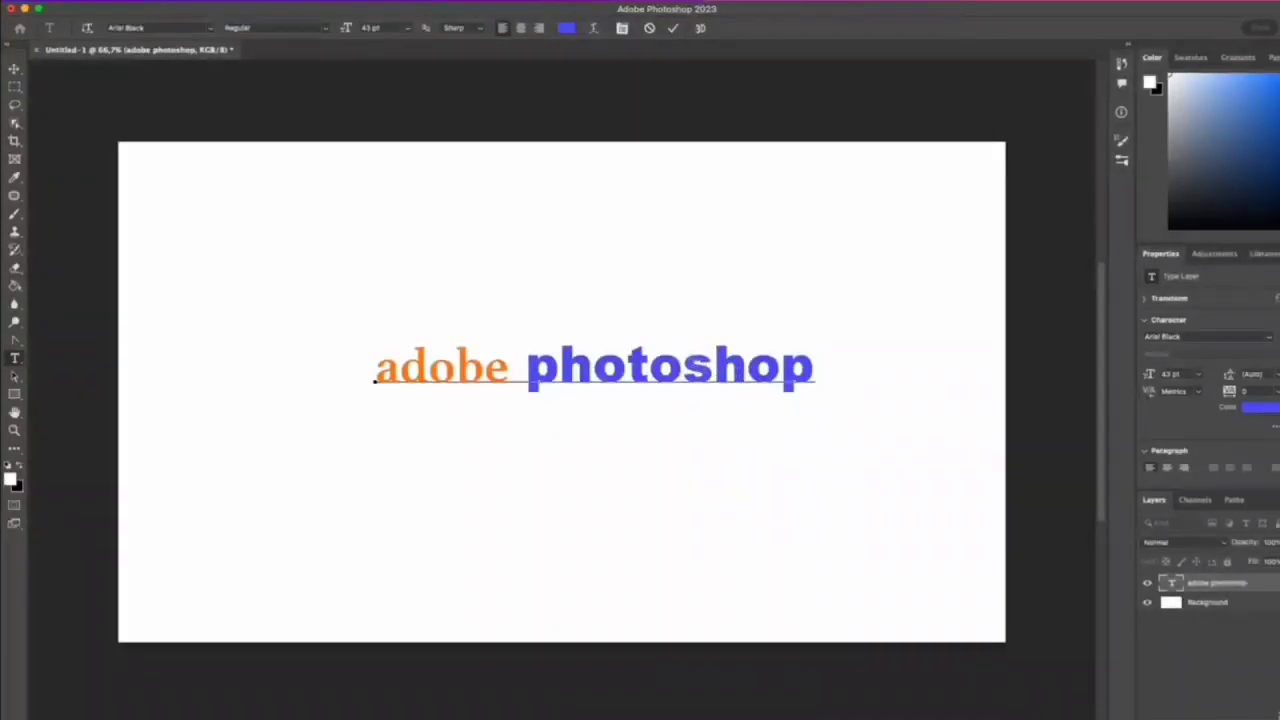
- Recolour only the letters "shop" in "photoshop" to a medium green and move the text slightly towards the canvas centre
left_click_drag(683, 368, 811, 369)
left_click(566, 30)
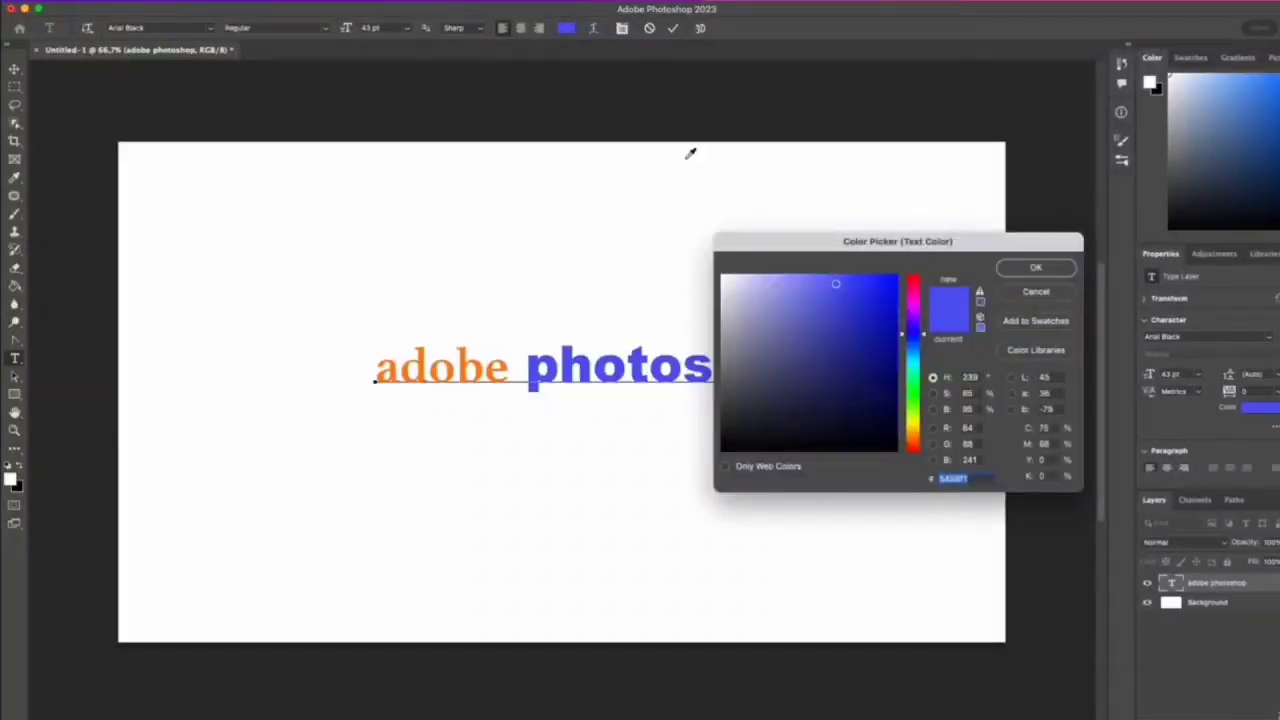
left_click(912, 404)
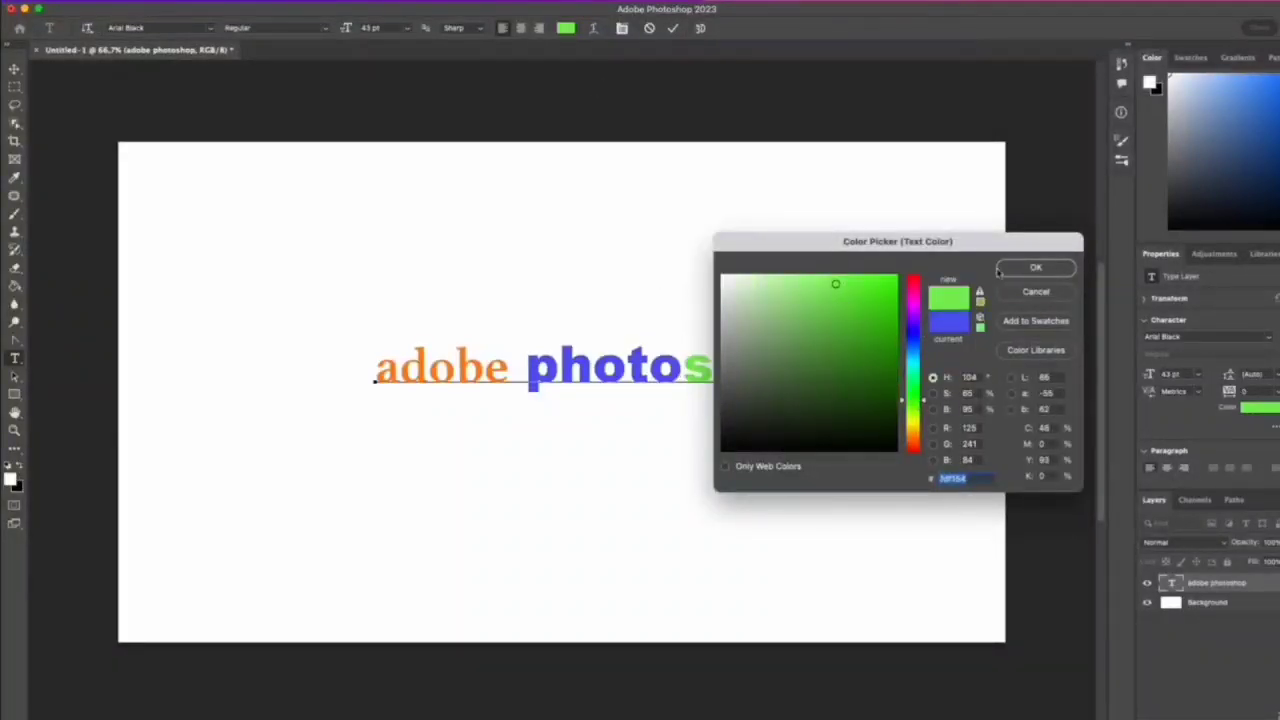
left_click(1030, 267)
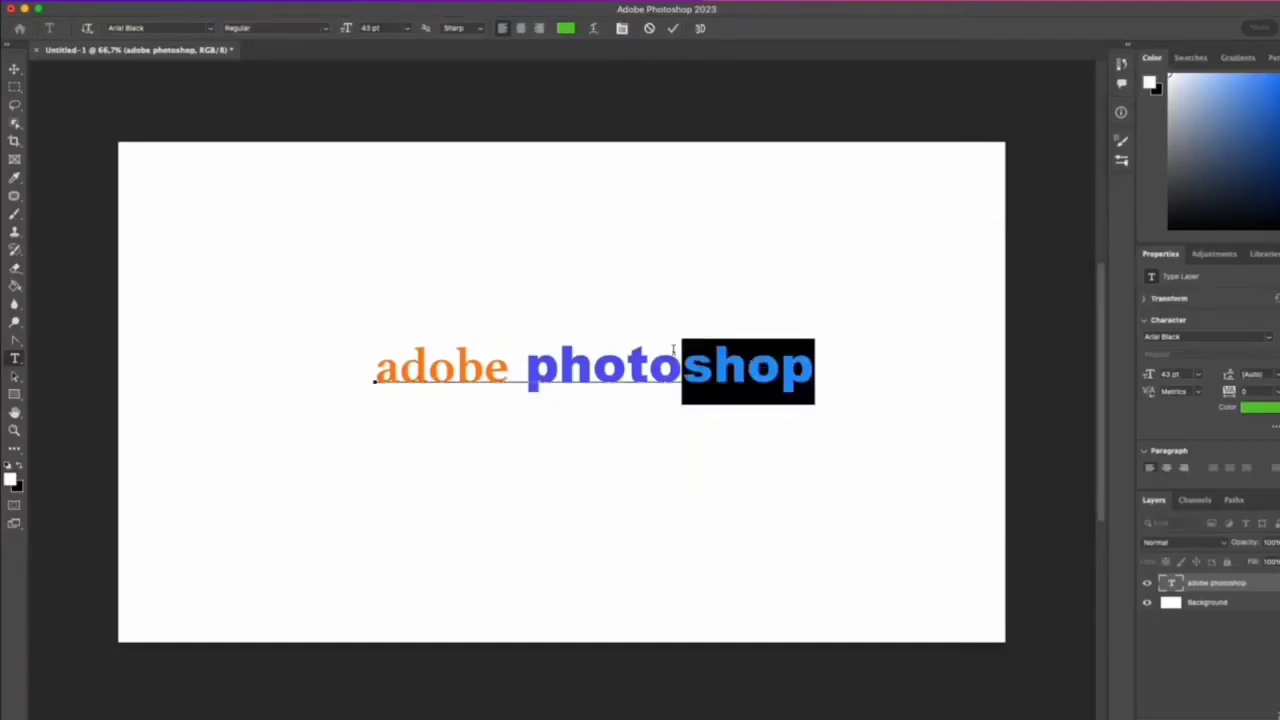
key("ctrl+h")
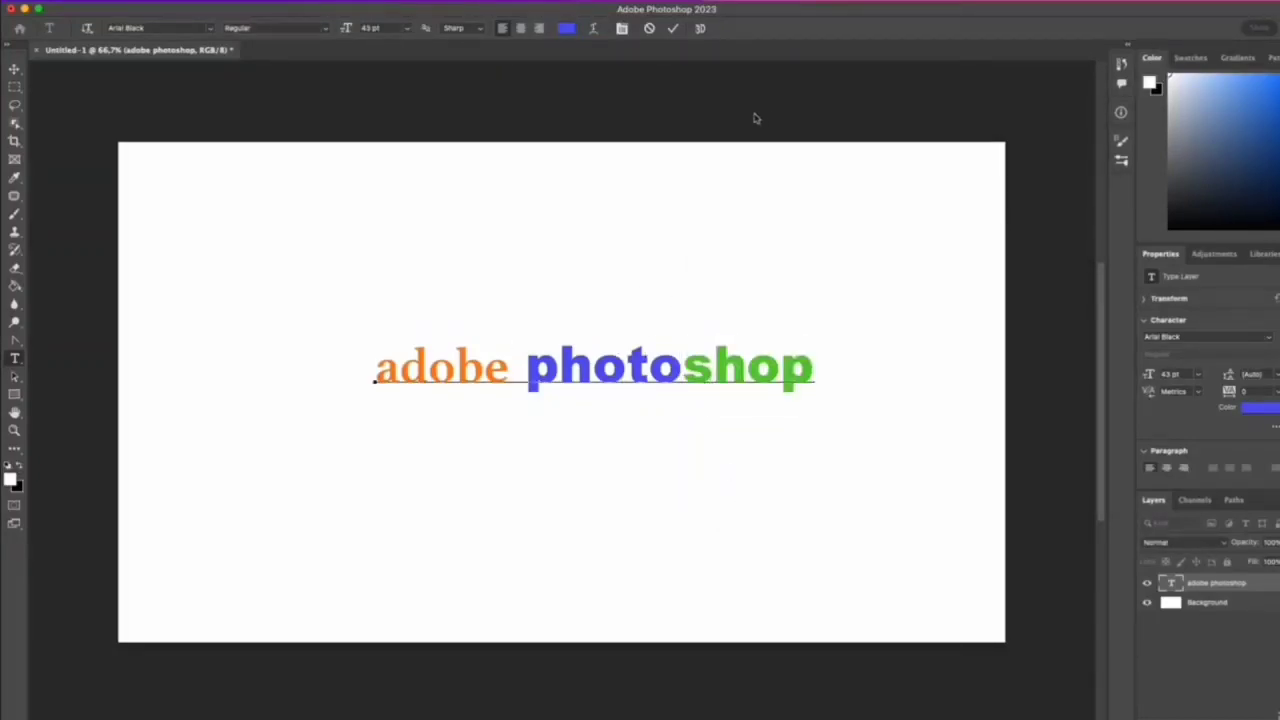
left_click(675, 28)
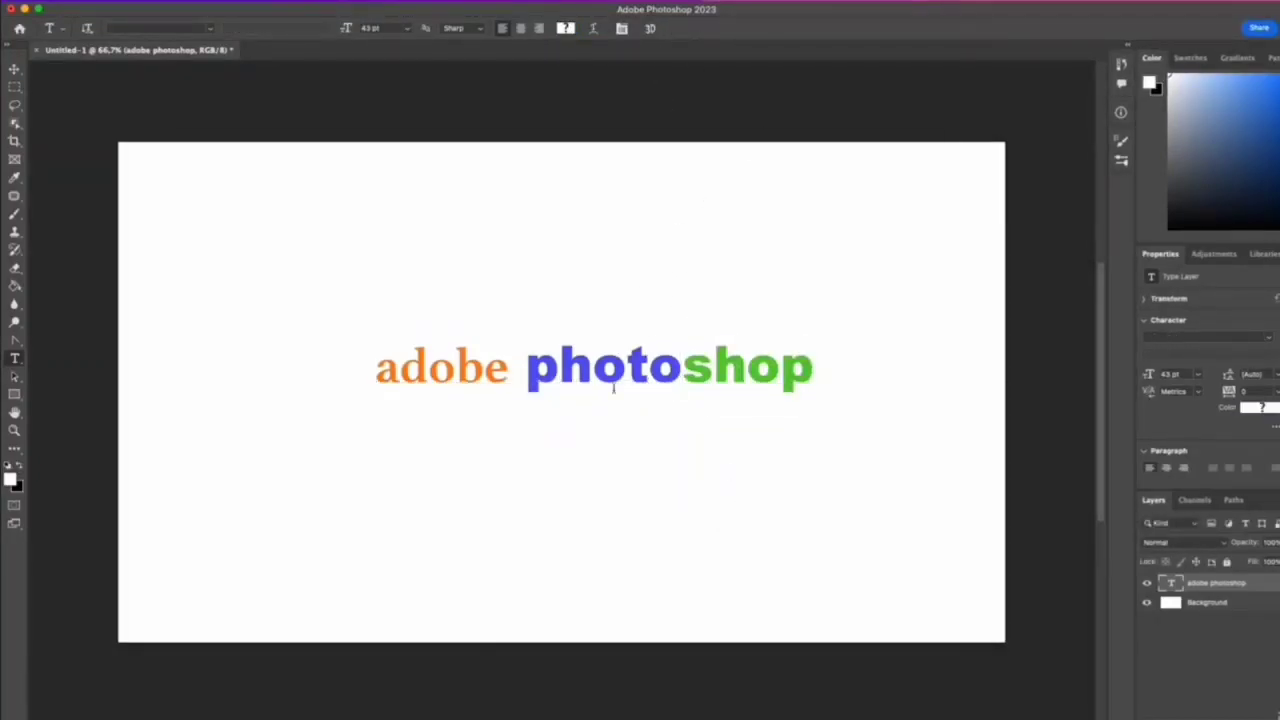
left_click(14, 70)
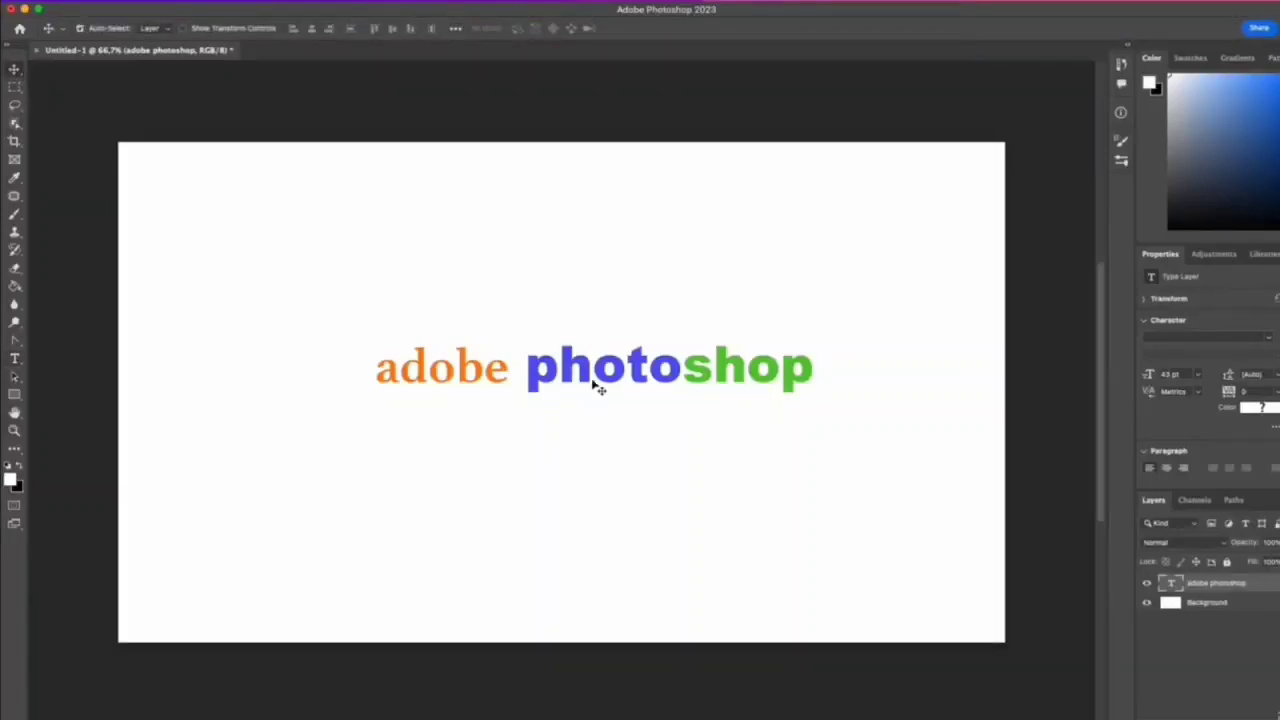
left_click_drag(625, 368, 585, 380)
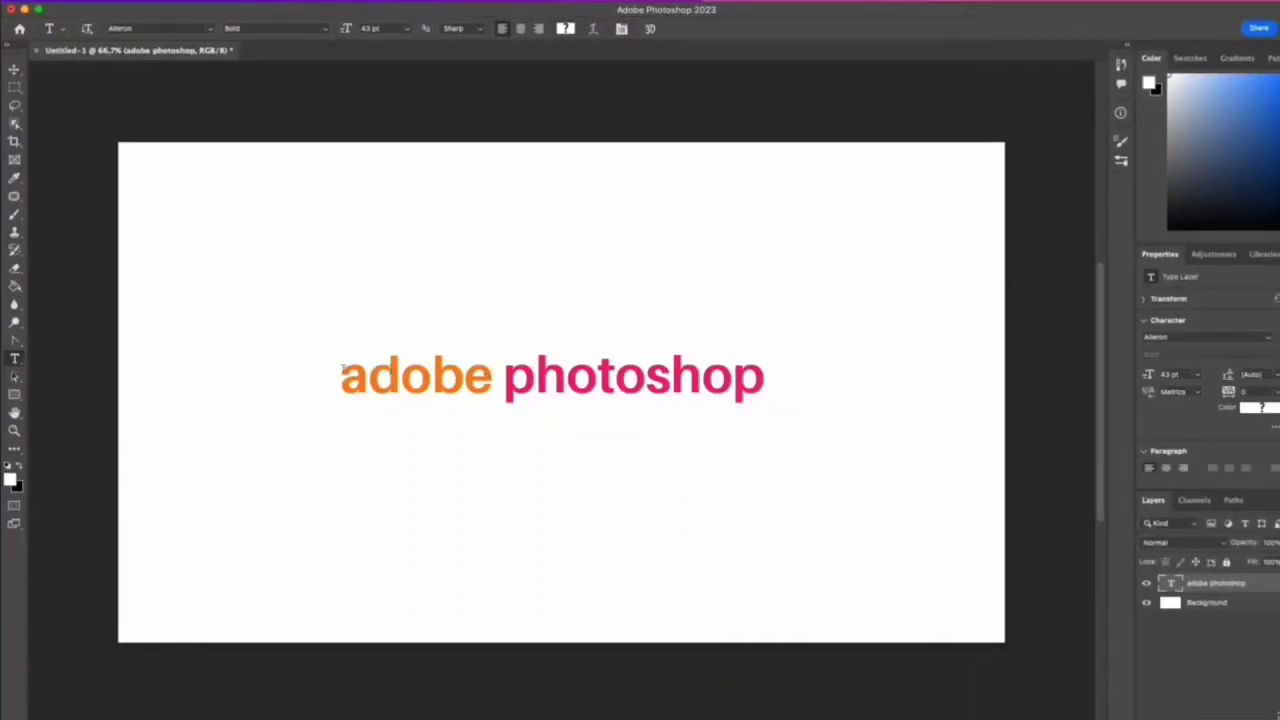
- Warp the whole "adobe photoshop" text with the Arc style, using bend +73%, horizontal distortion +17% and vertical distortion -5%
left_click_drag(342, 372, 765, 380)
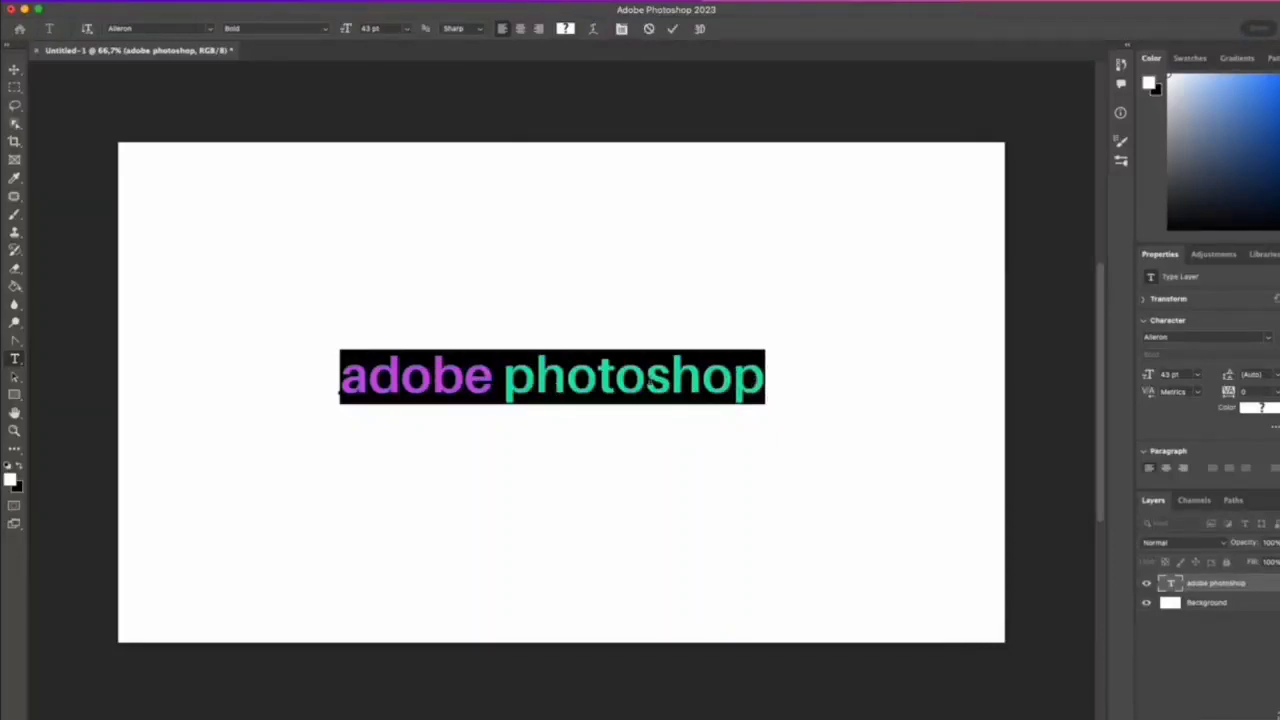
left_click(593, 30)
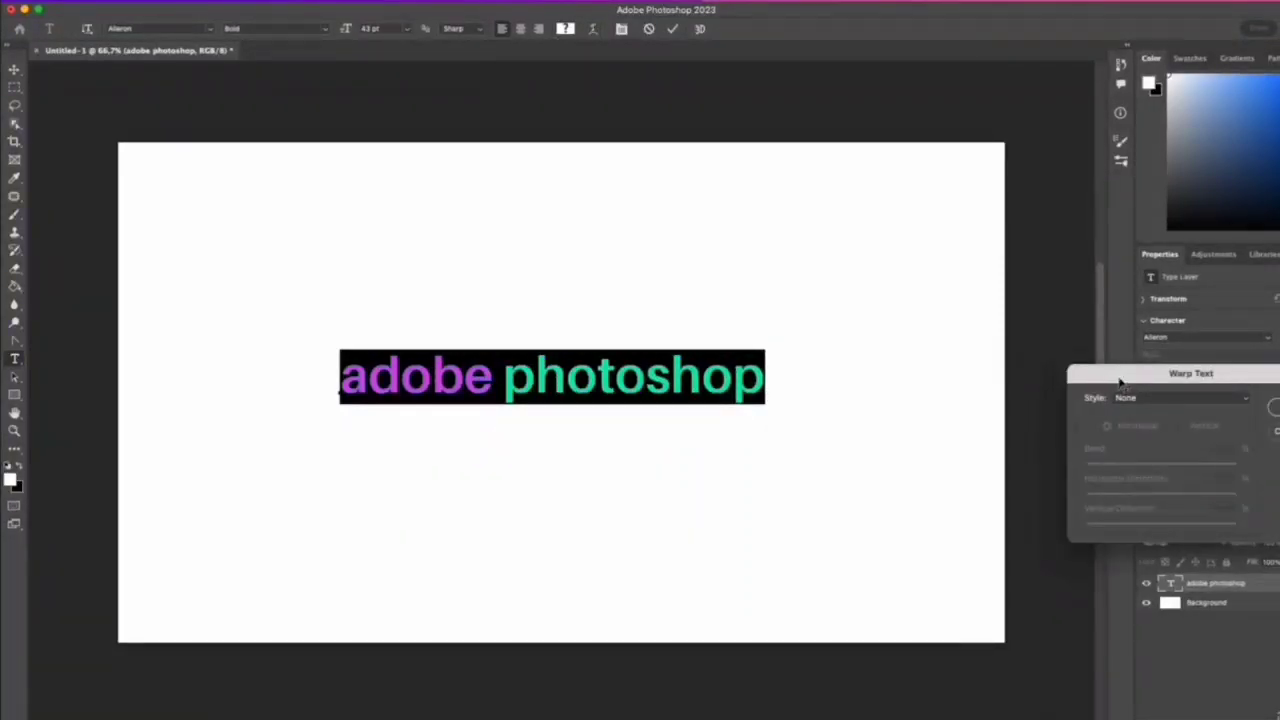
left_click_drag(1118, 381, 782, 203)
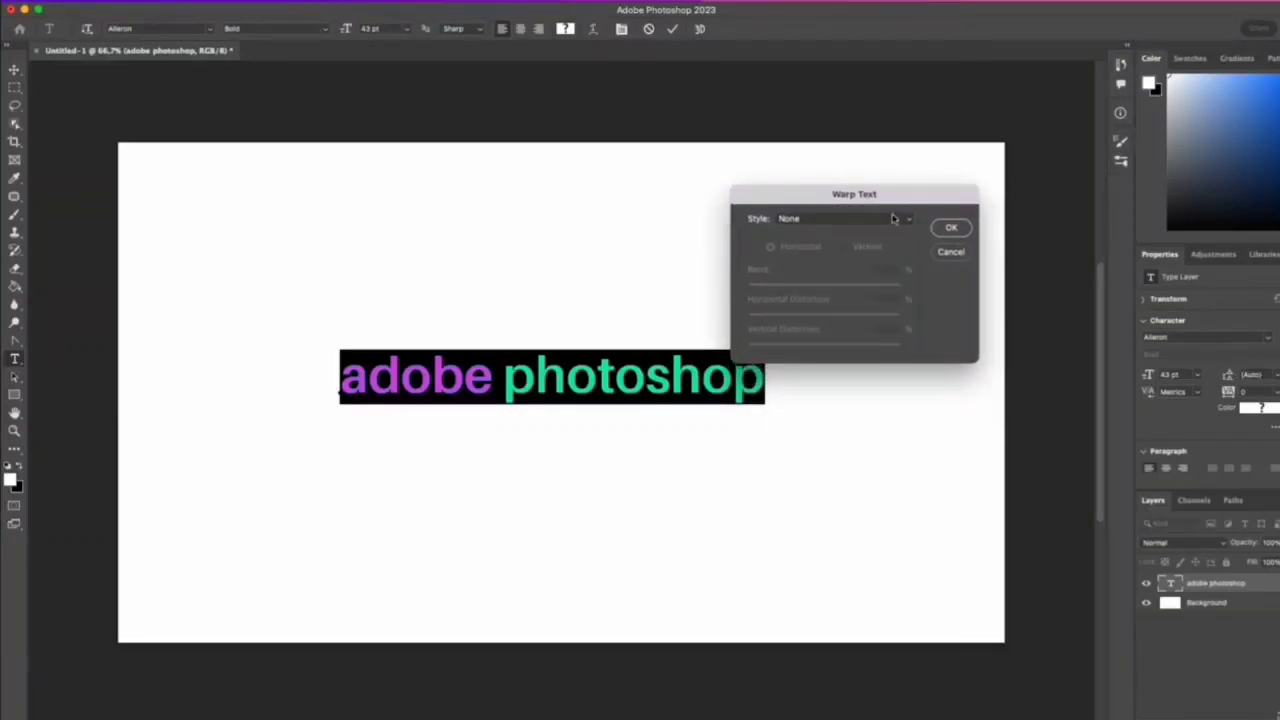
left_click(893, 219)
left_click(826, 238)
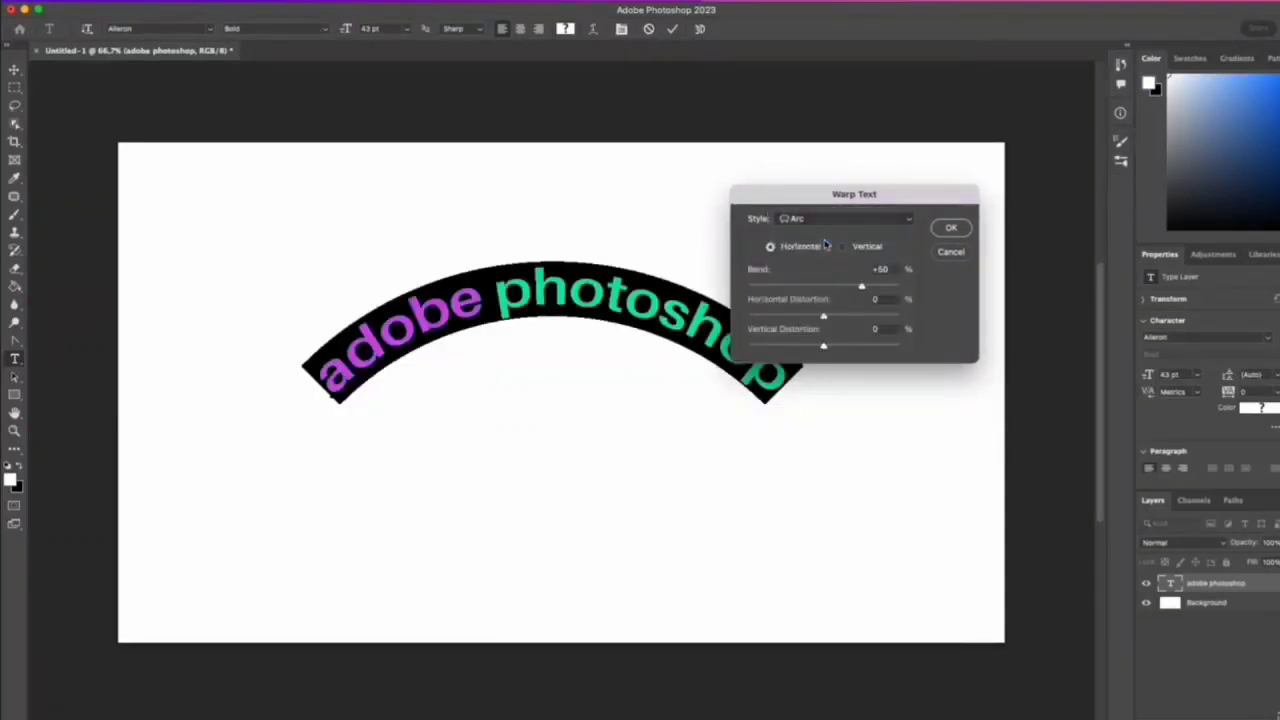
left_click_drag(857, 292, 820, 345)
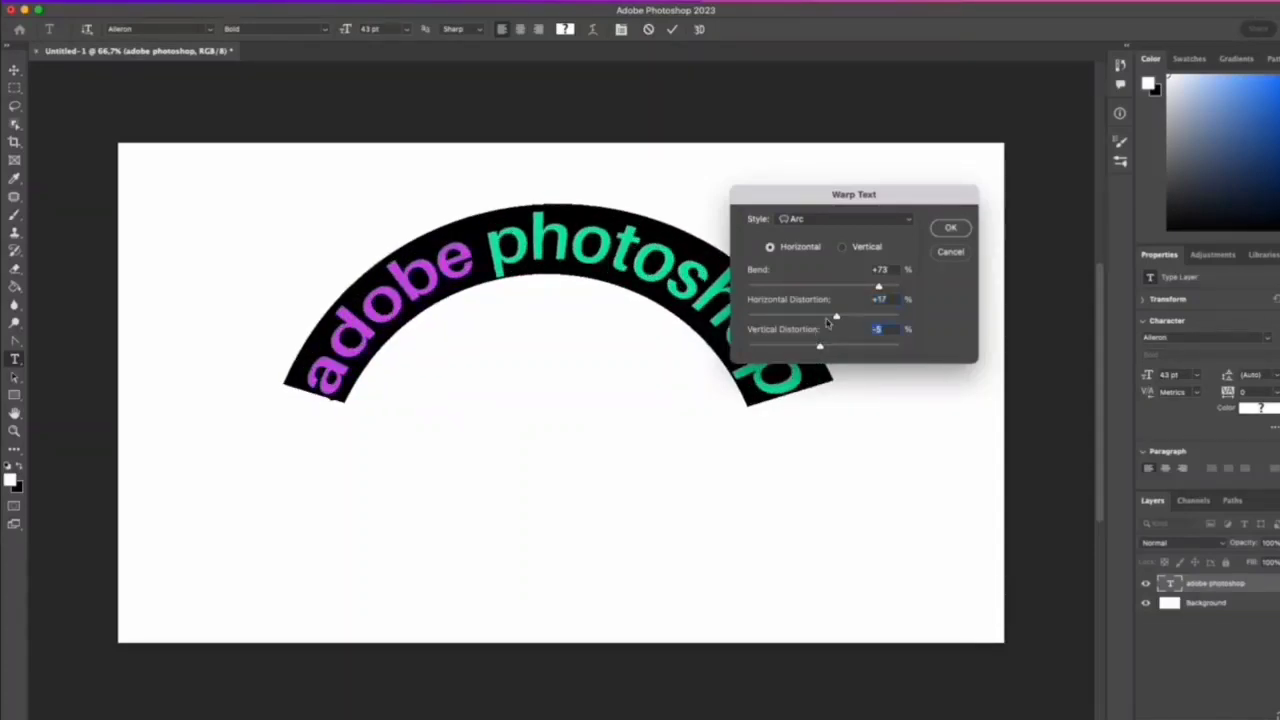
- Try the Arc Upper warp, switch to Flag, and set horizontal distortion to -21% and bend to -4%
left_click(845, 220)
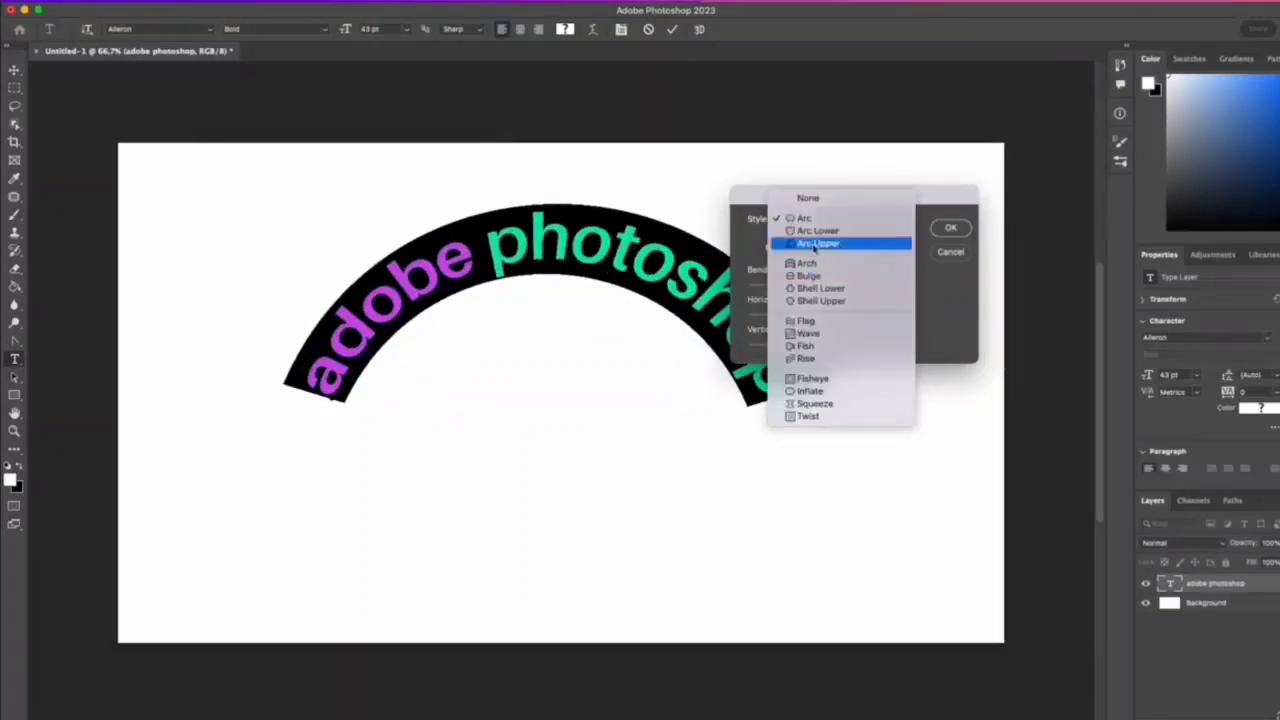
left_click(811, 246)
left_click(845, 219)
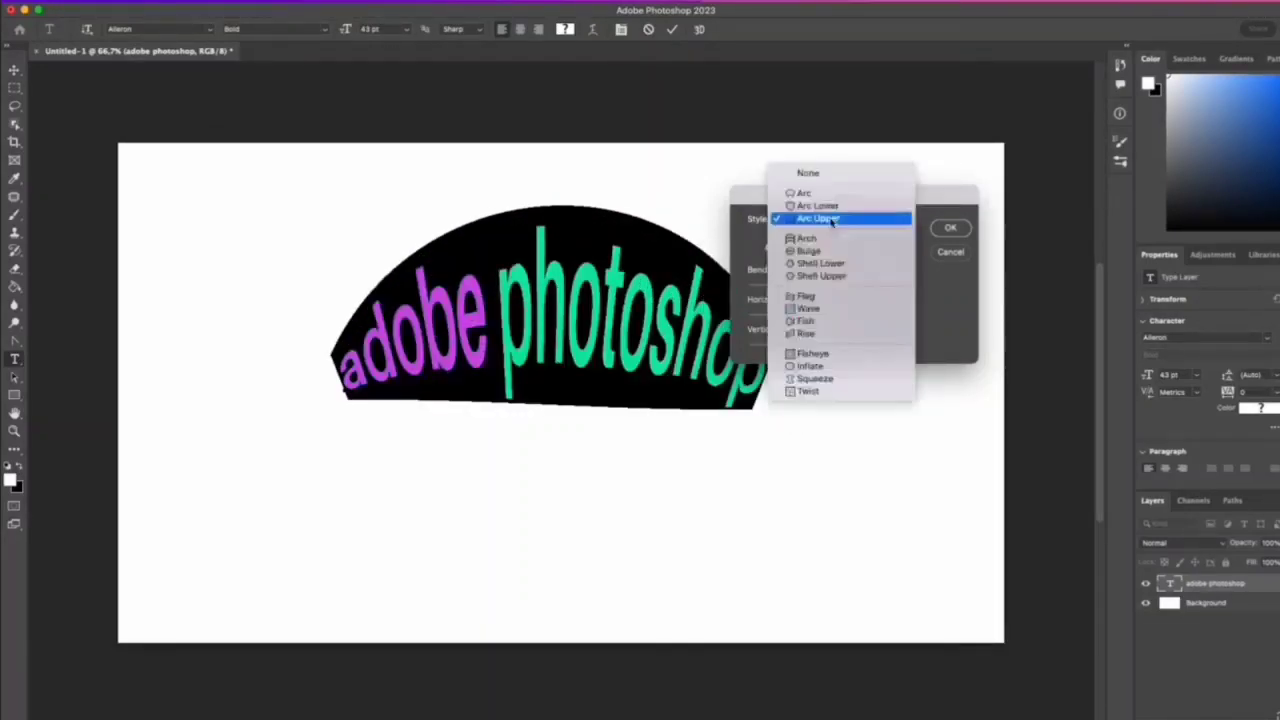
left_click(838, 296)
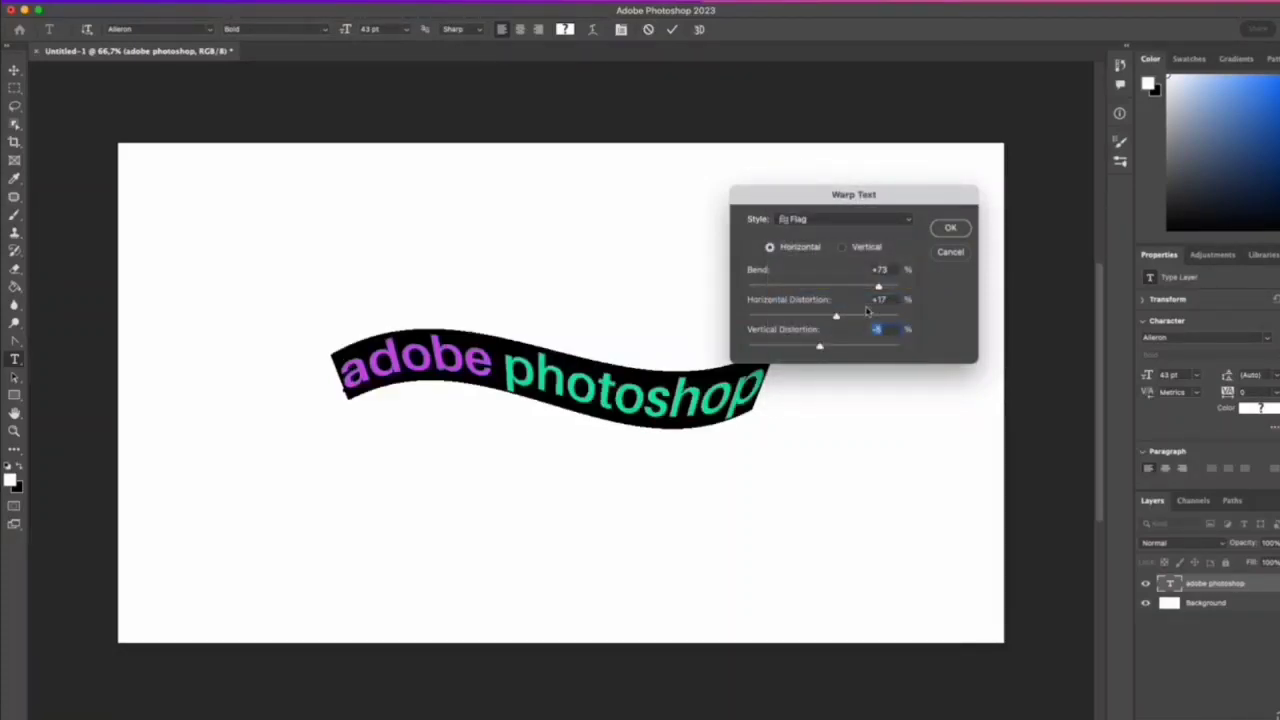
mouse_move(831, 325)
left_mouse_down()
mouse_move(878, 325)
mouse_move(792, 328)
mouse_move(809, 330)
left_mouse_up()
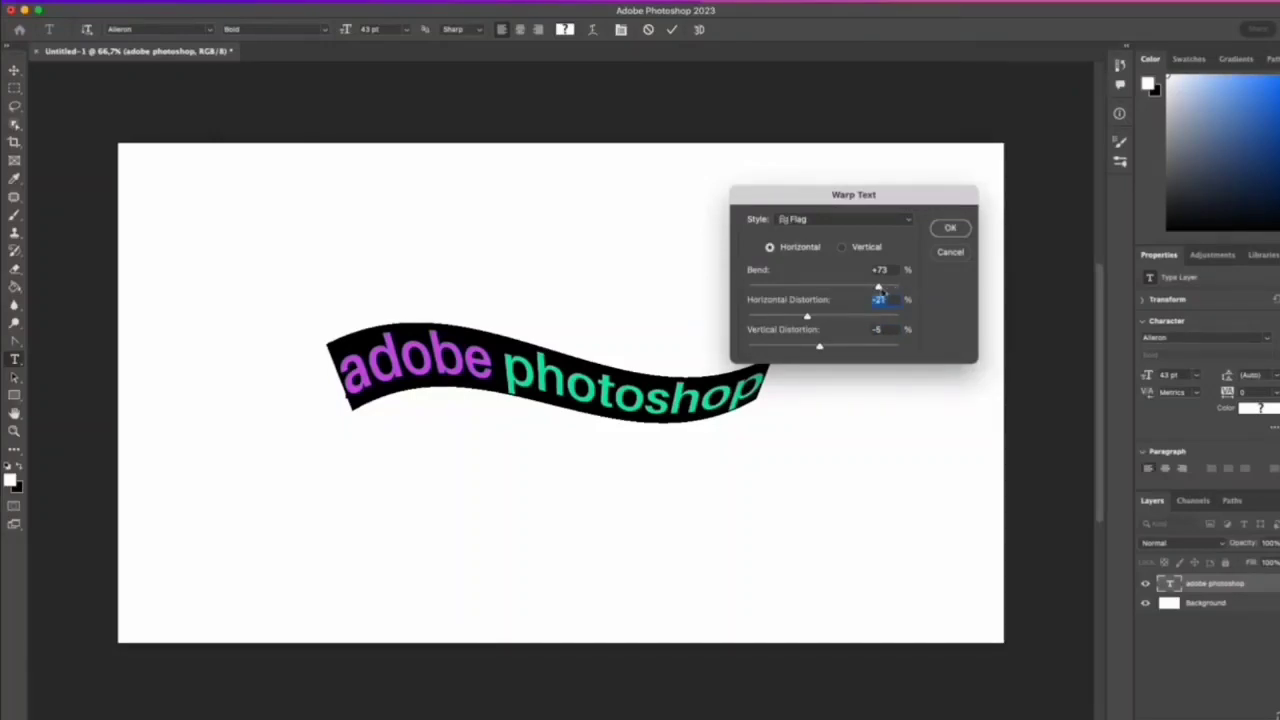
left_click_drag(878, 288, 820, 290)
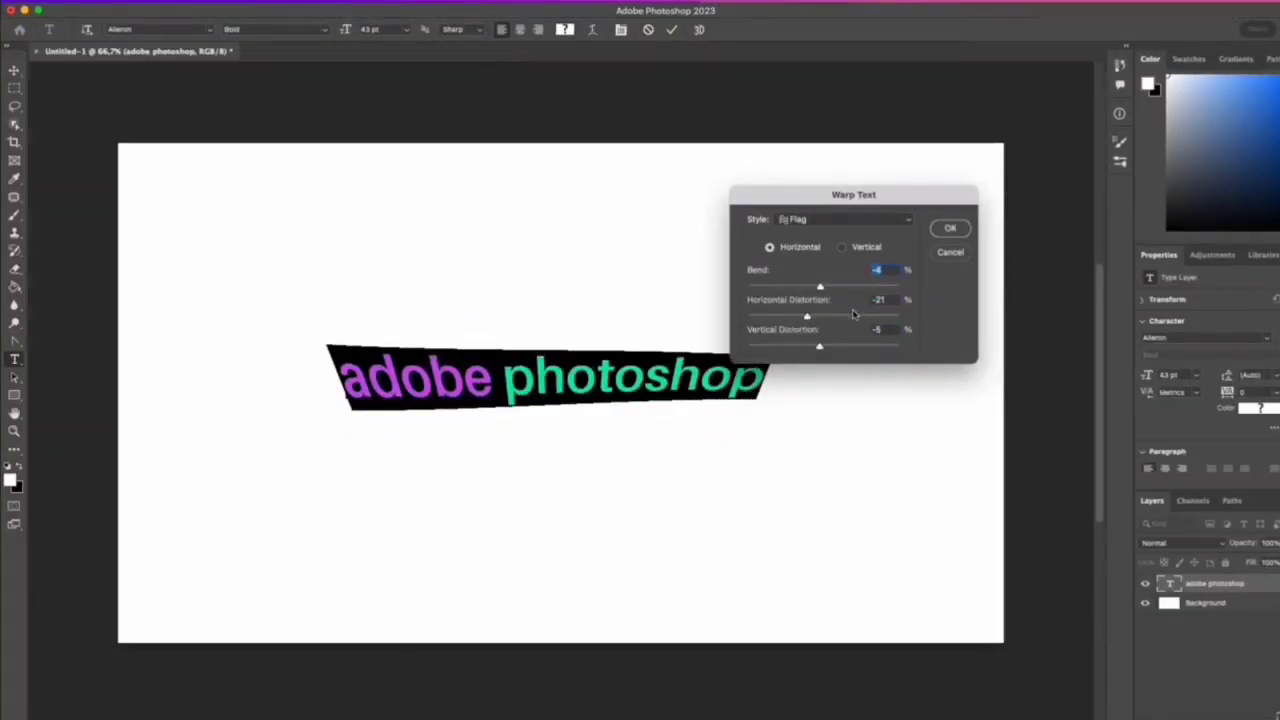
- Change the text warp style to Twist with a bend of -57% and apply it to the text
left_click(856, 220)
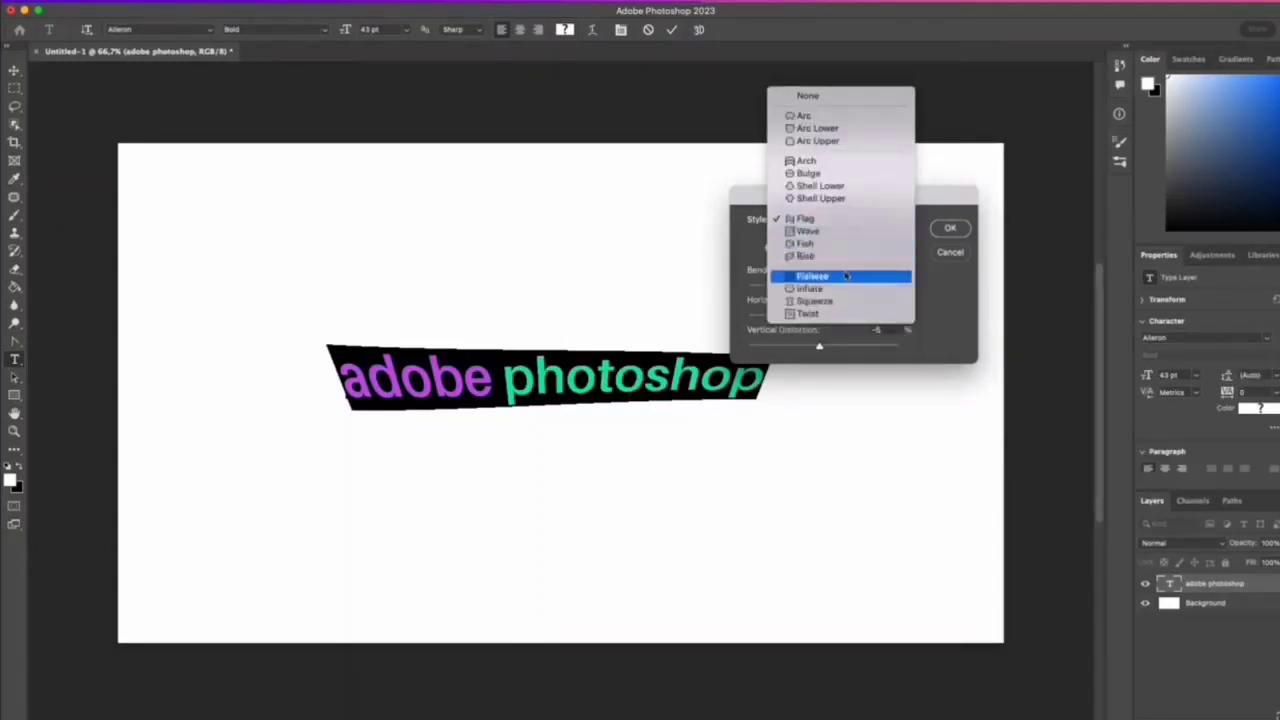
left_click(810, 313)
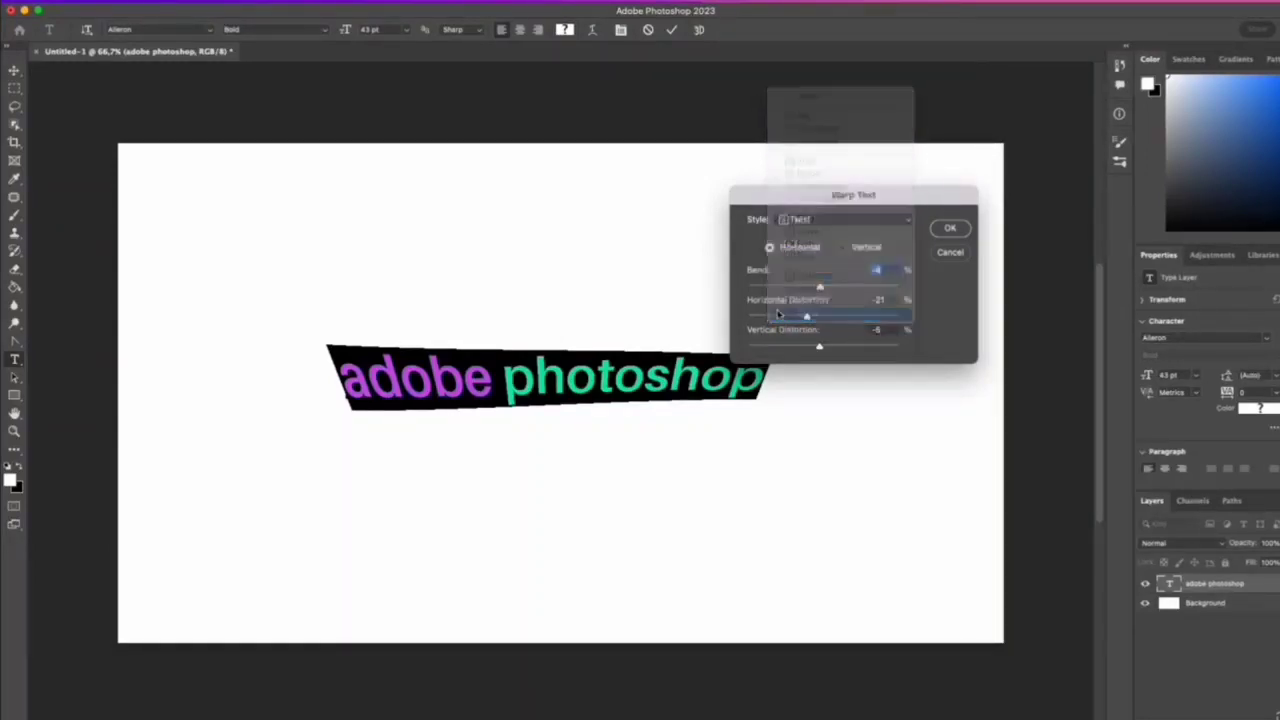
left_click_drag(820, 288, 782, 312)
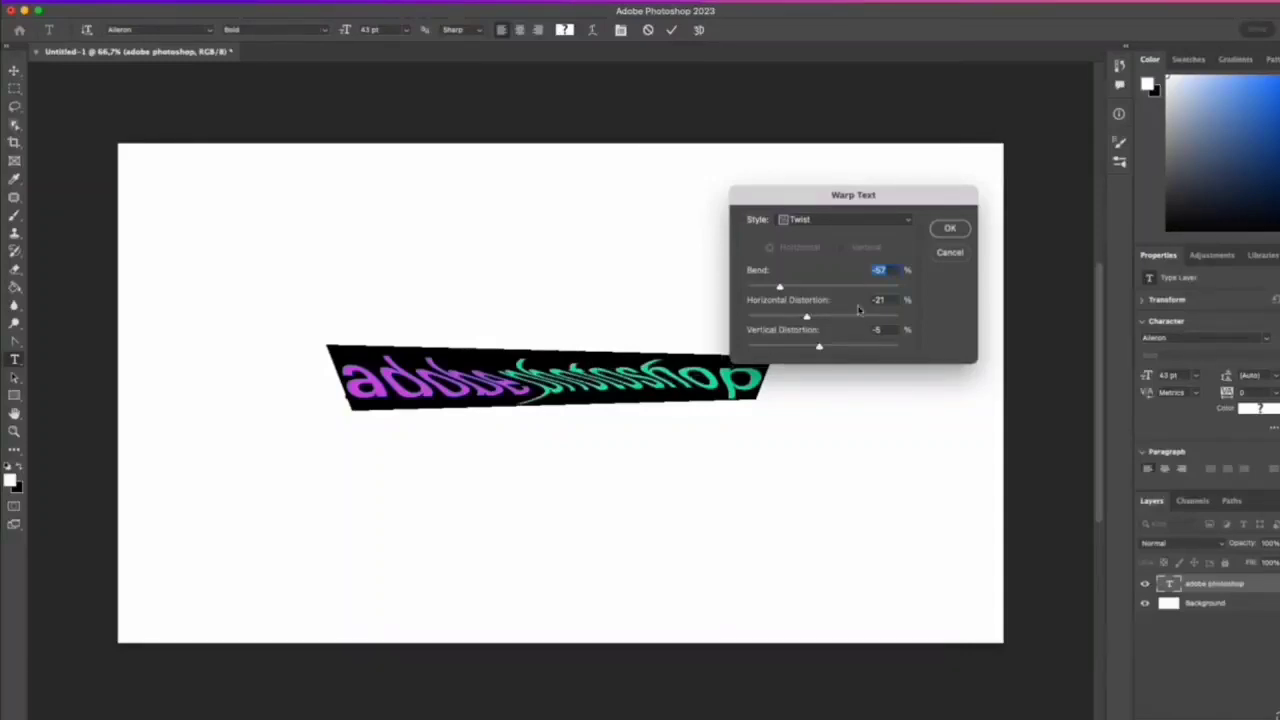
left_click(950, 229)
left_click(671, 30)
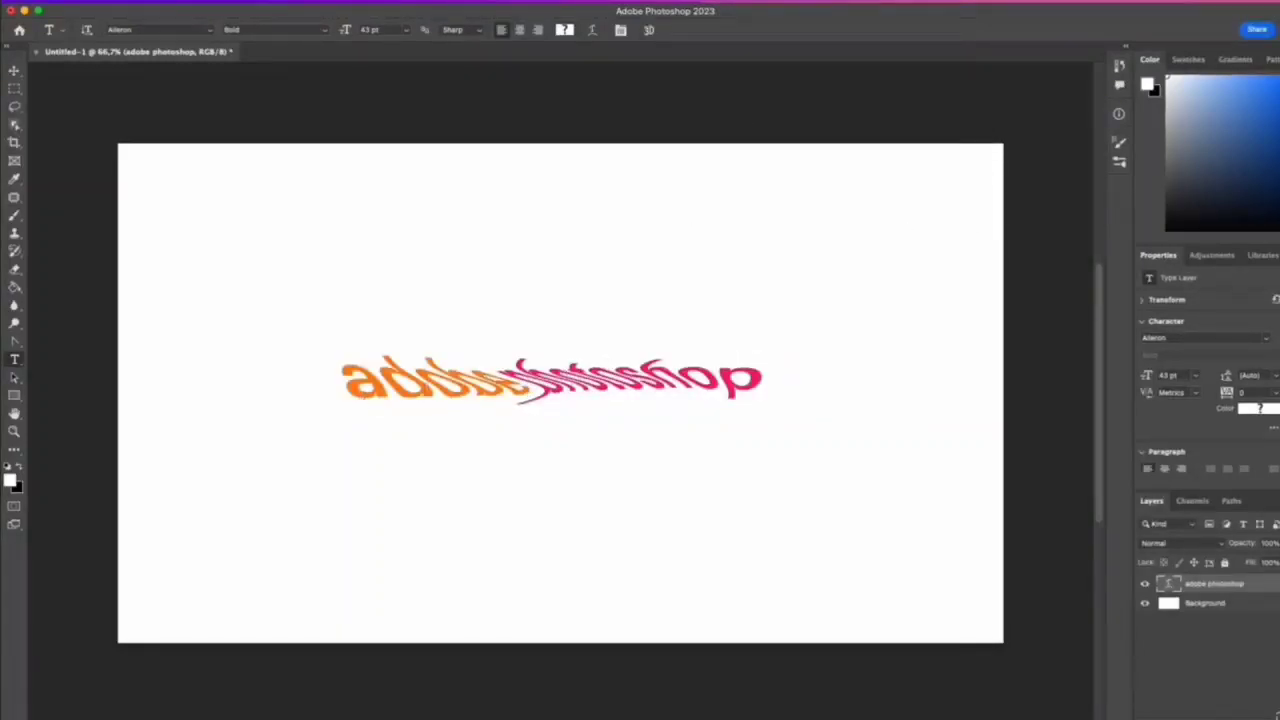
- Edit the warp of the whole text again, setting its bend to -30%, and commit the change
left_click_drag(354, 383, 804, 376)
left_click(593, 31)
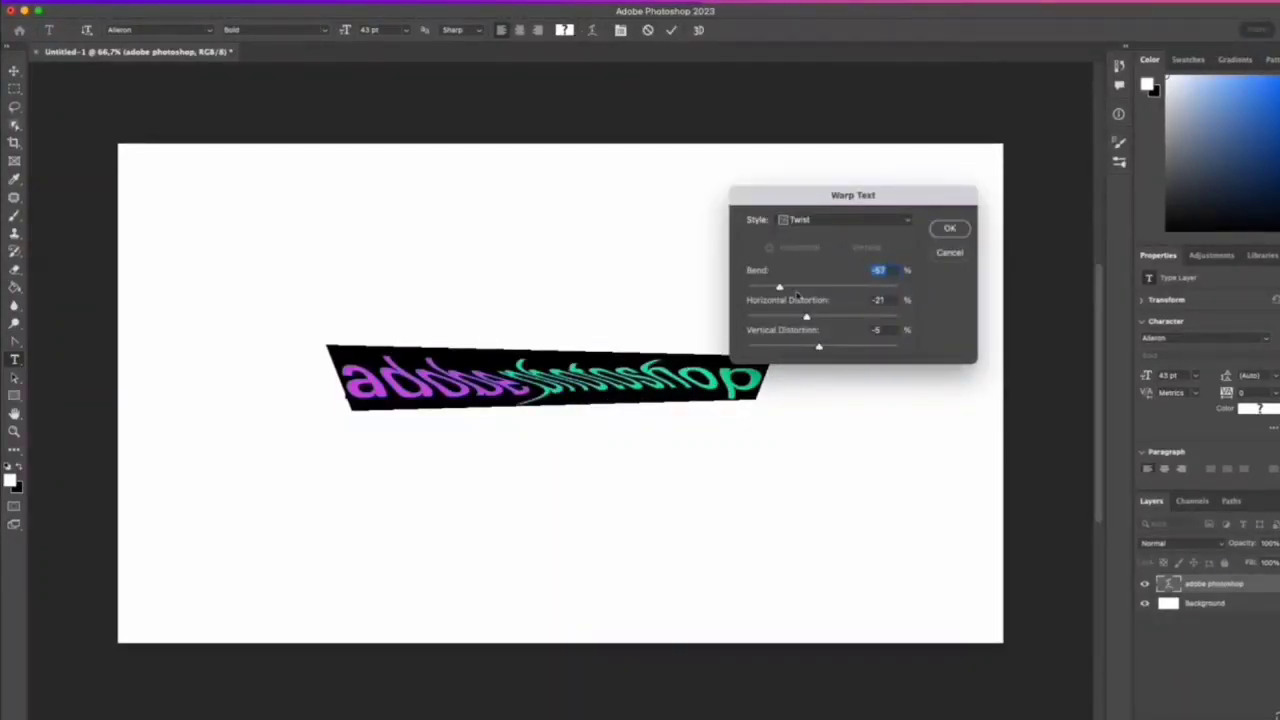
left_click_drag(787, 292, 800, 292)
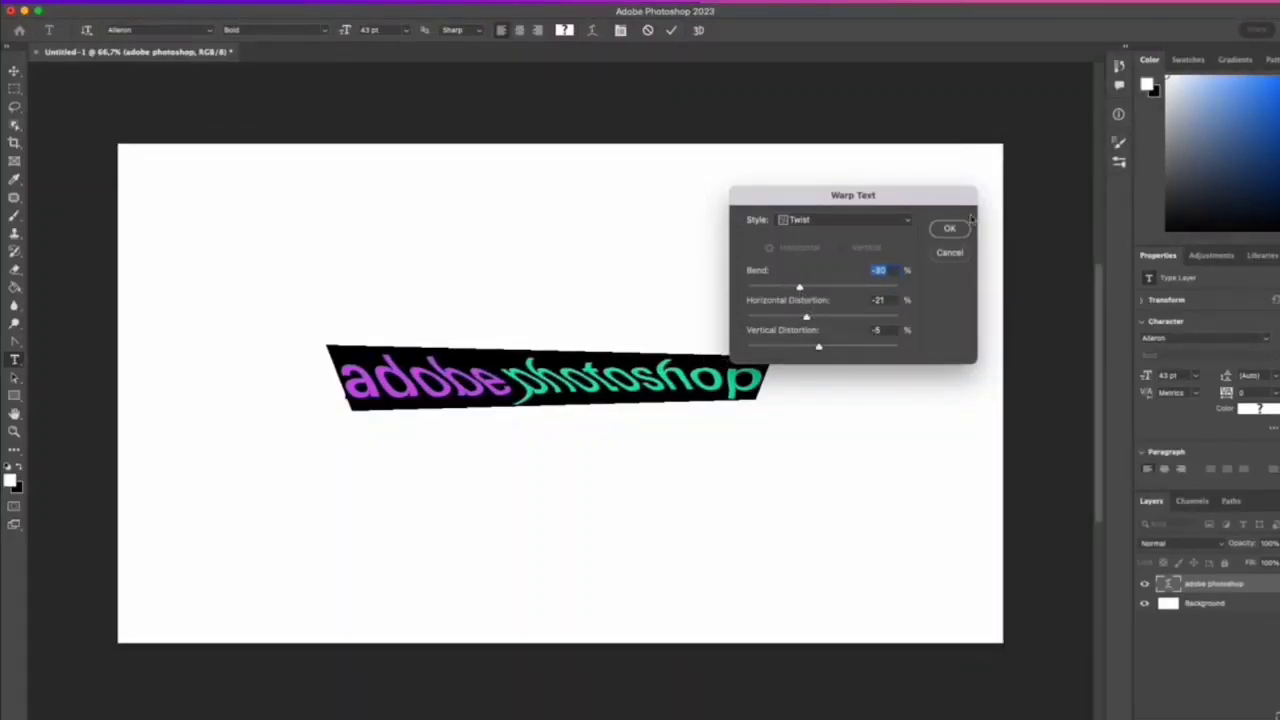
left_click(962, 229)
left_click(672, 30)
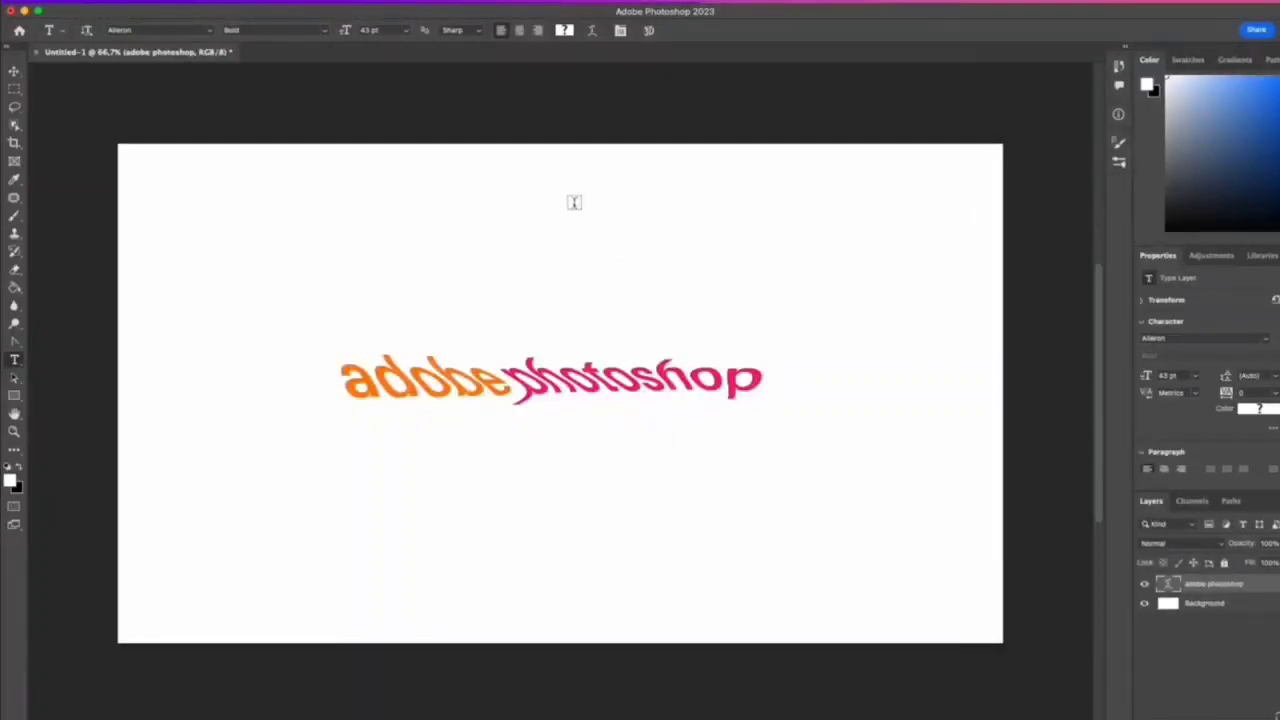
- Change the warp style of the text layer to Fish and apply it
left_click(592, 30)
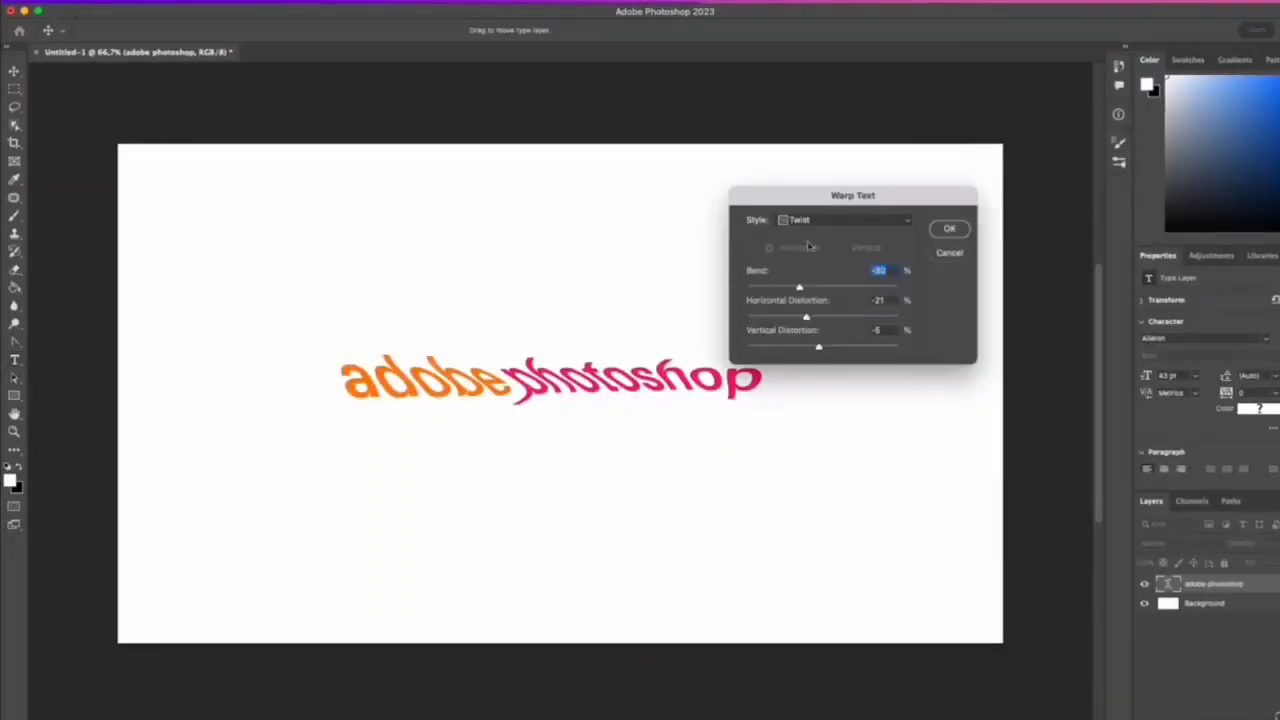
left_click(812, 222)
left_click(820, 155)
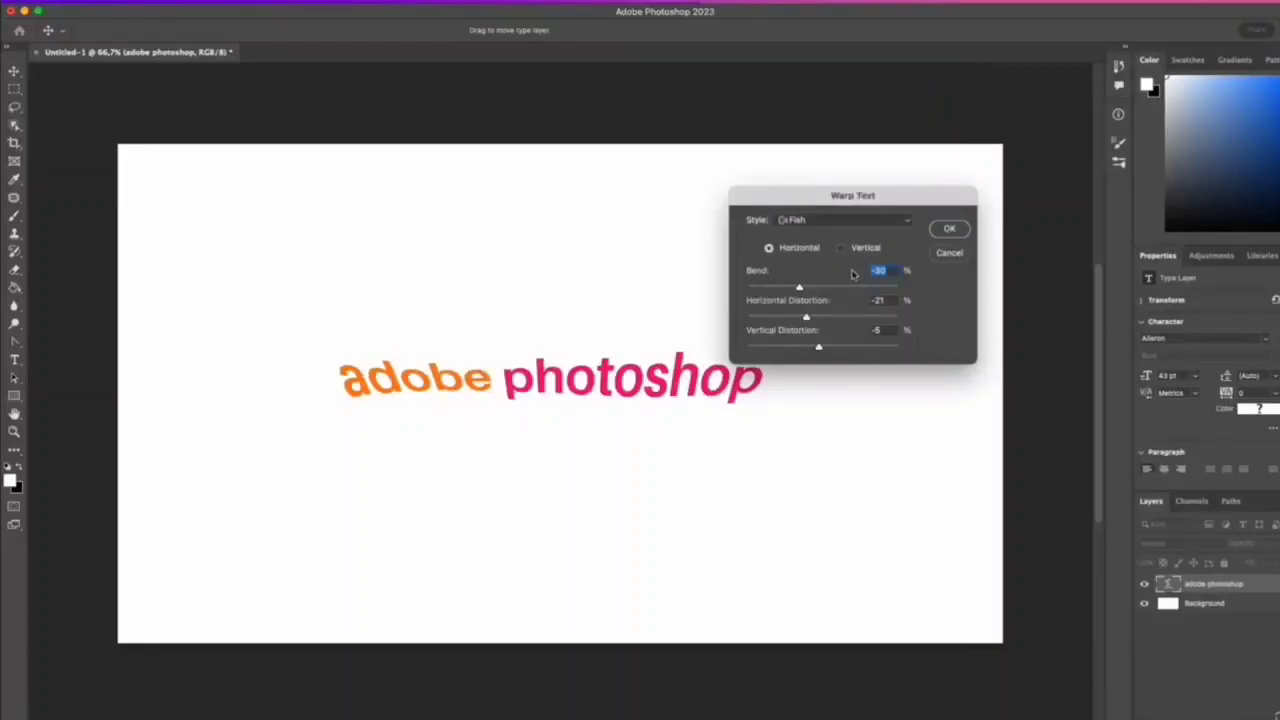
left_click(950, 229)
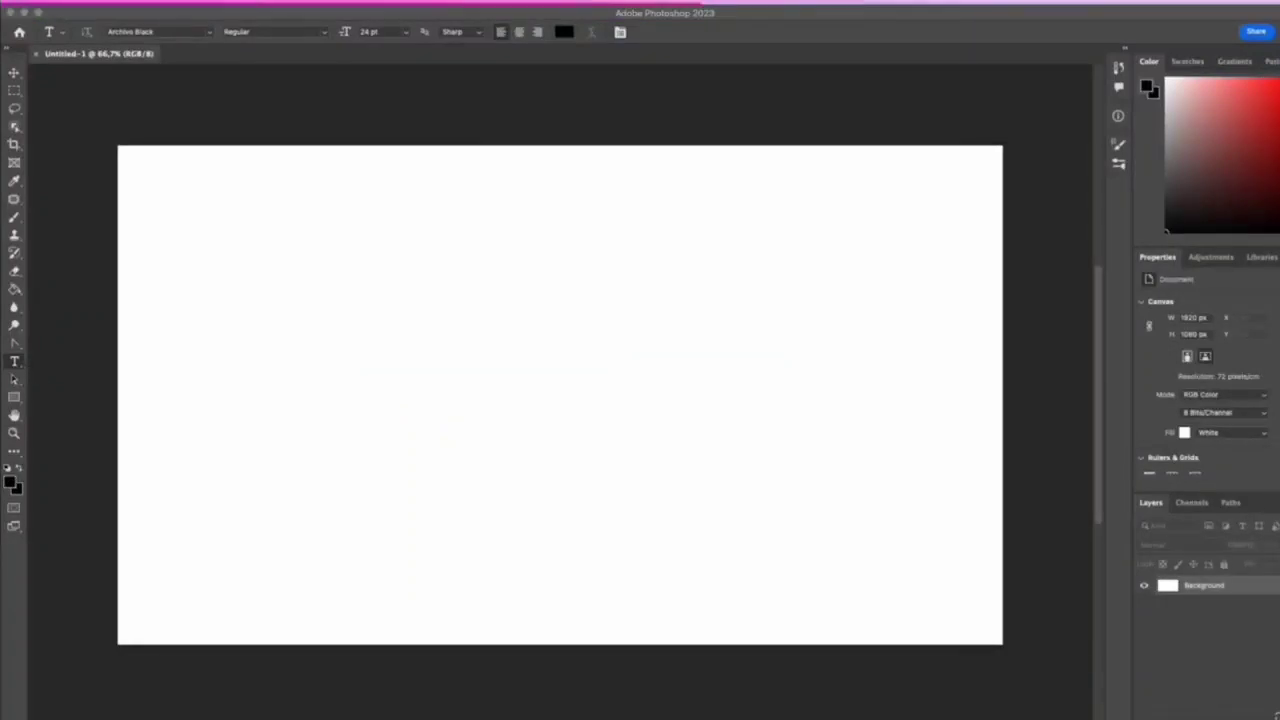
- Switch to the external "text" document, copy its whole Lorem Ipsum paragraph and minimise the document window
left_click(508, 250)
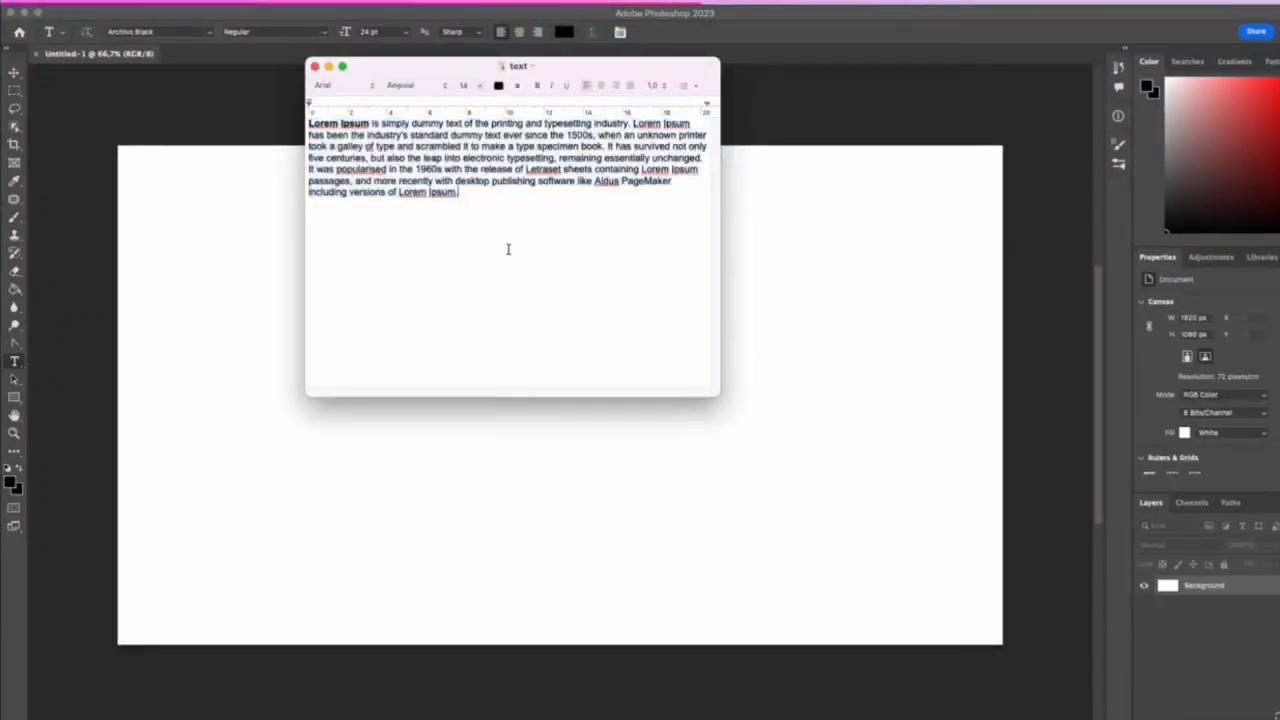
left_click_drag(455, 78, 511, 179)
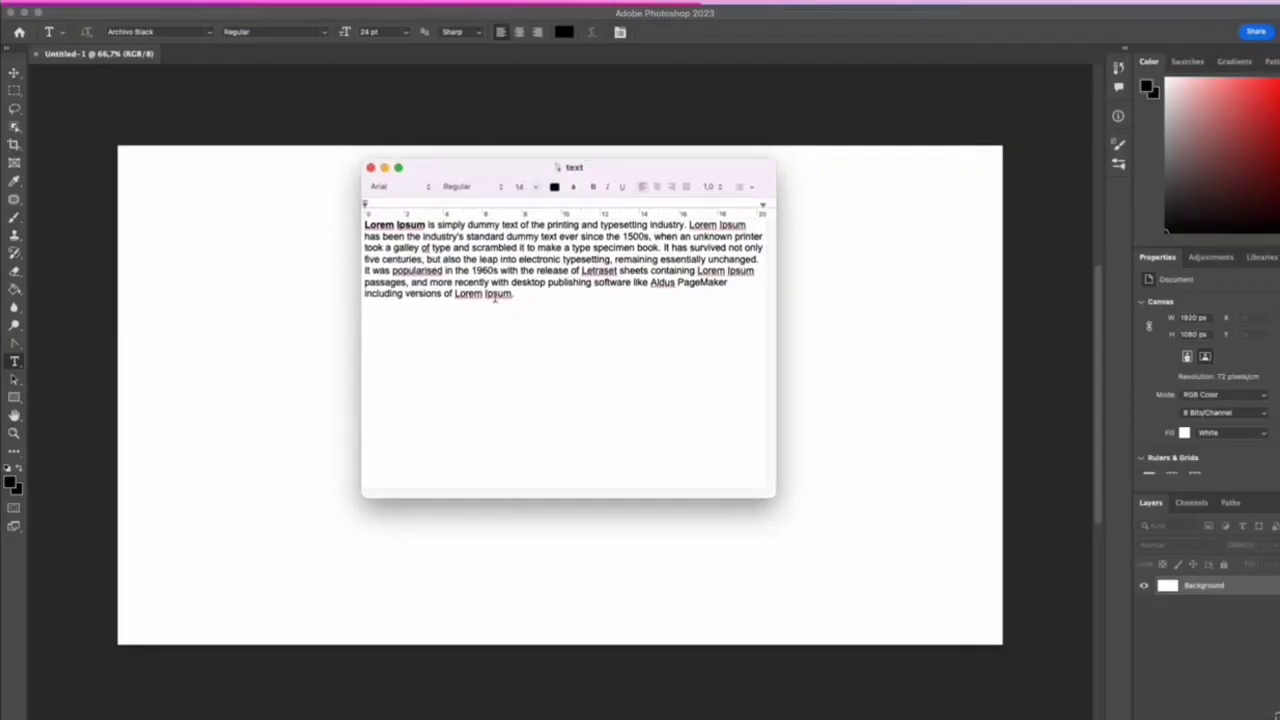
left_click_drag(535, 300, 364, 222)
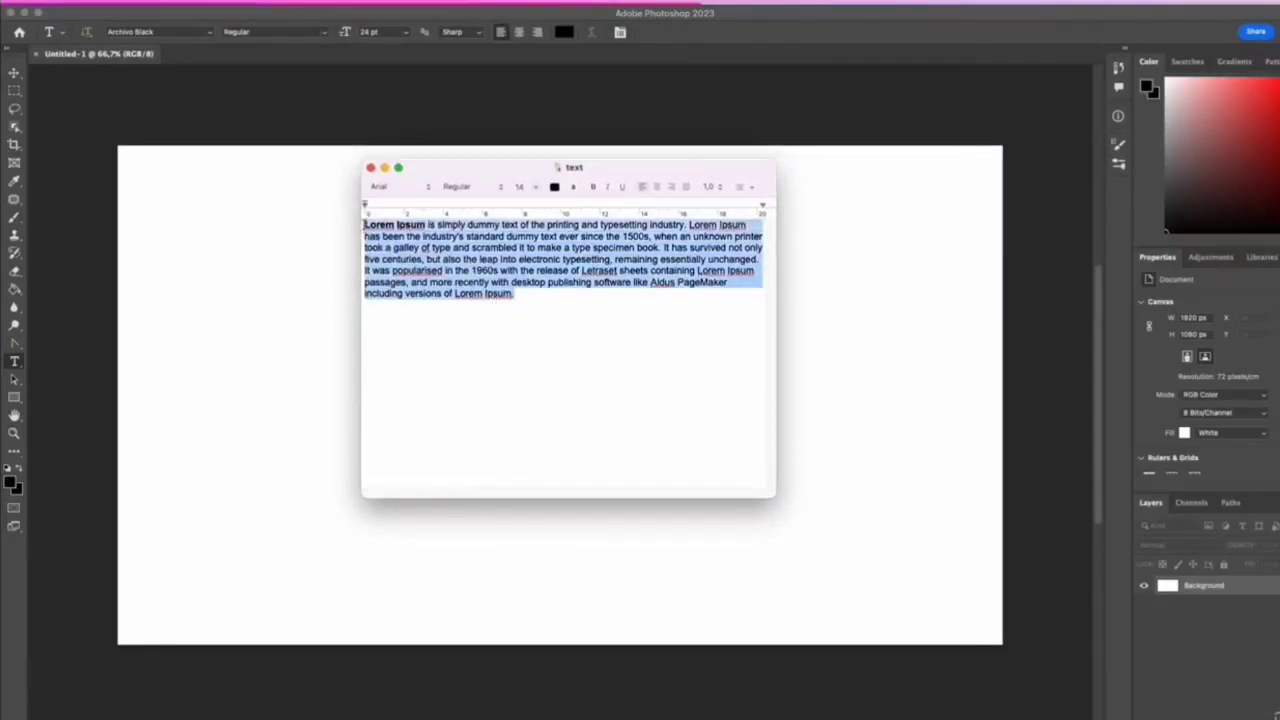
right_click(455, 266)
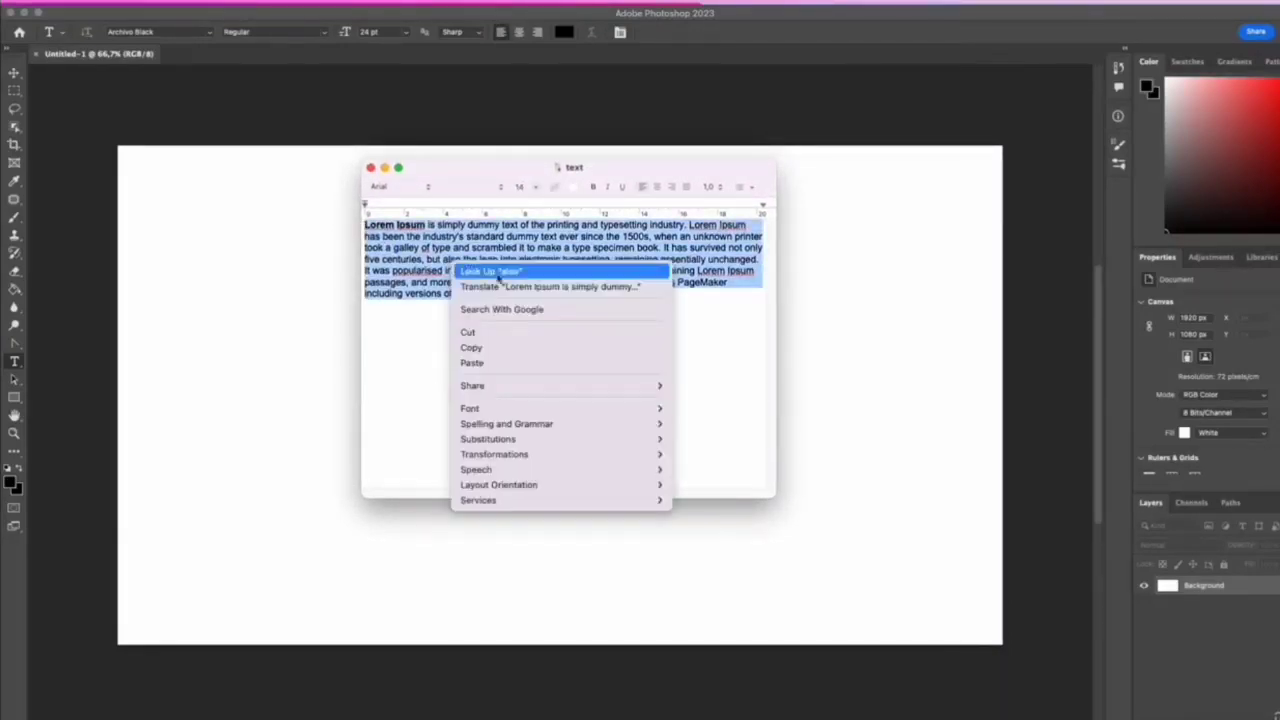
left_click(468, 347)
left_click(500, 270)
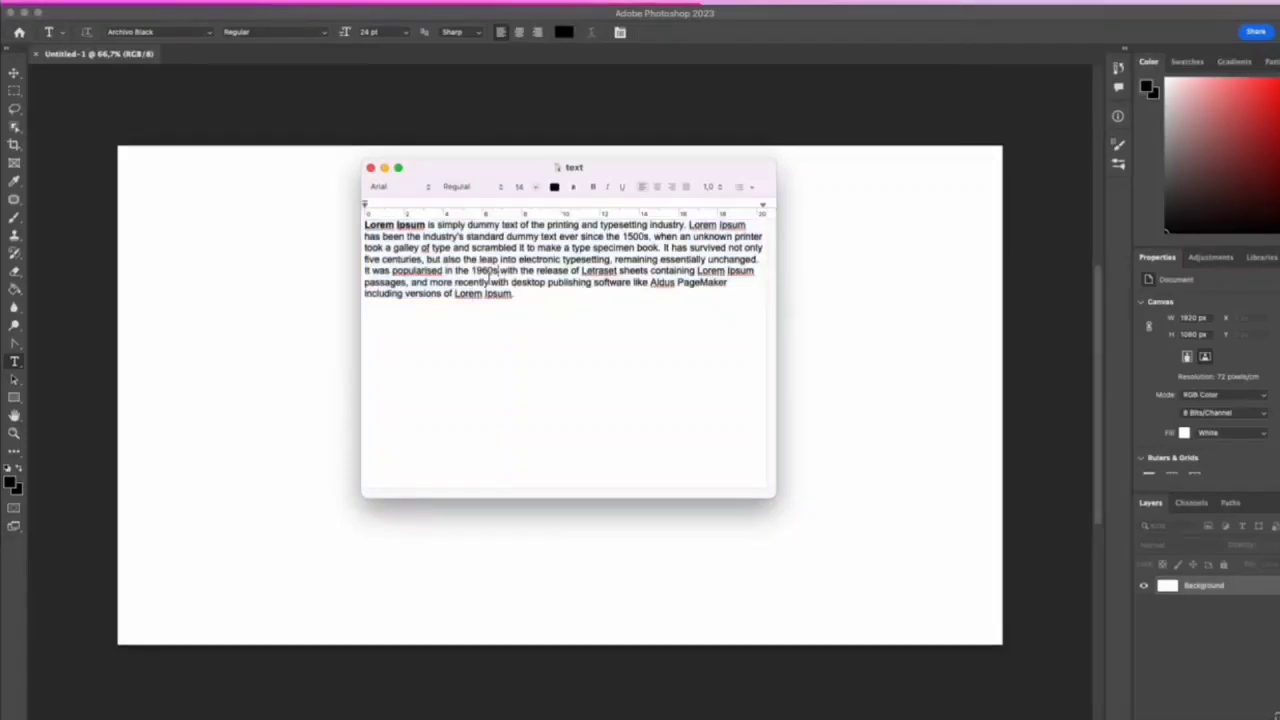
left_click(385, 170)
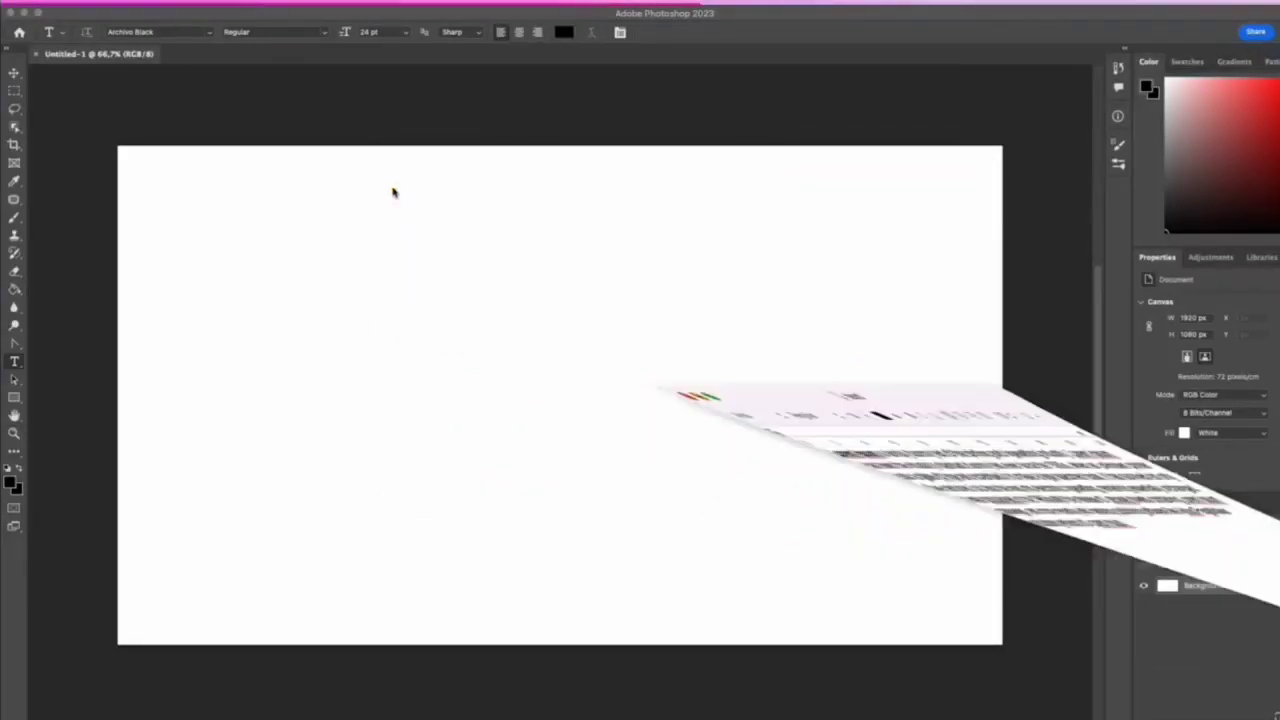
left_click(15, 364)
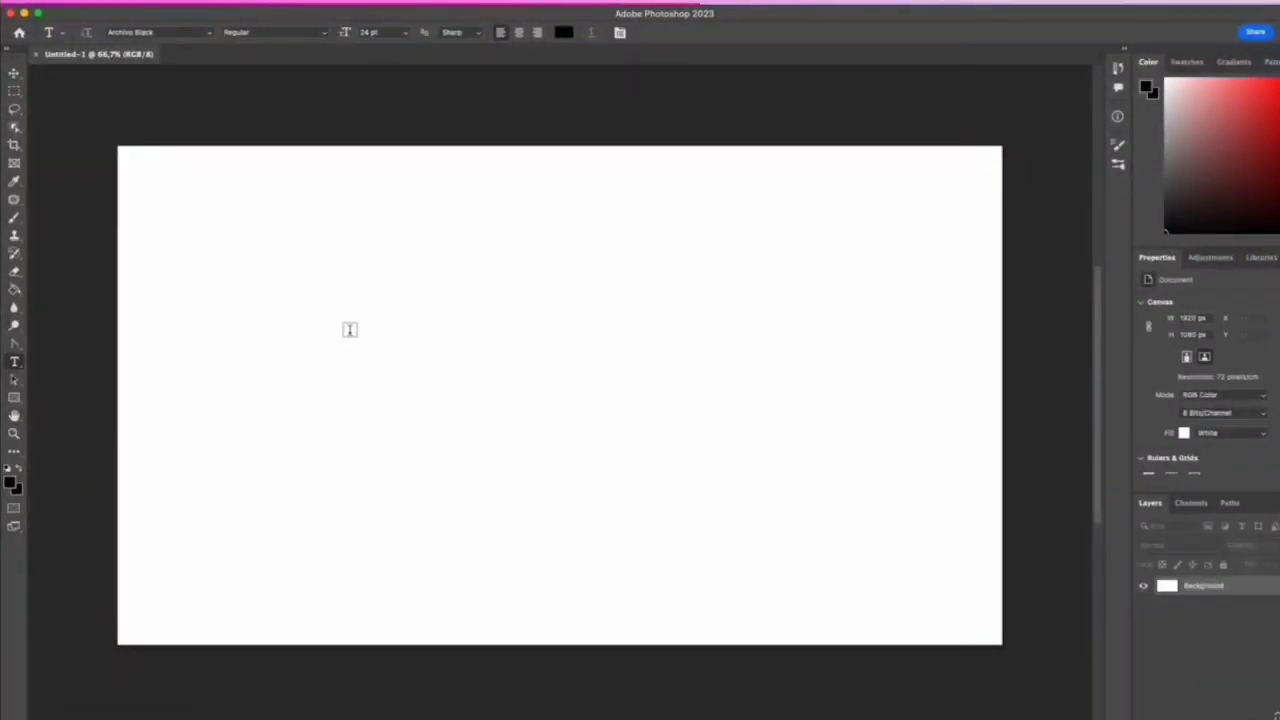
left_click(391, 353)
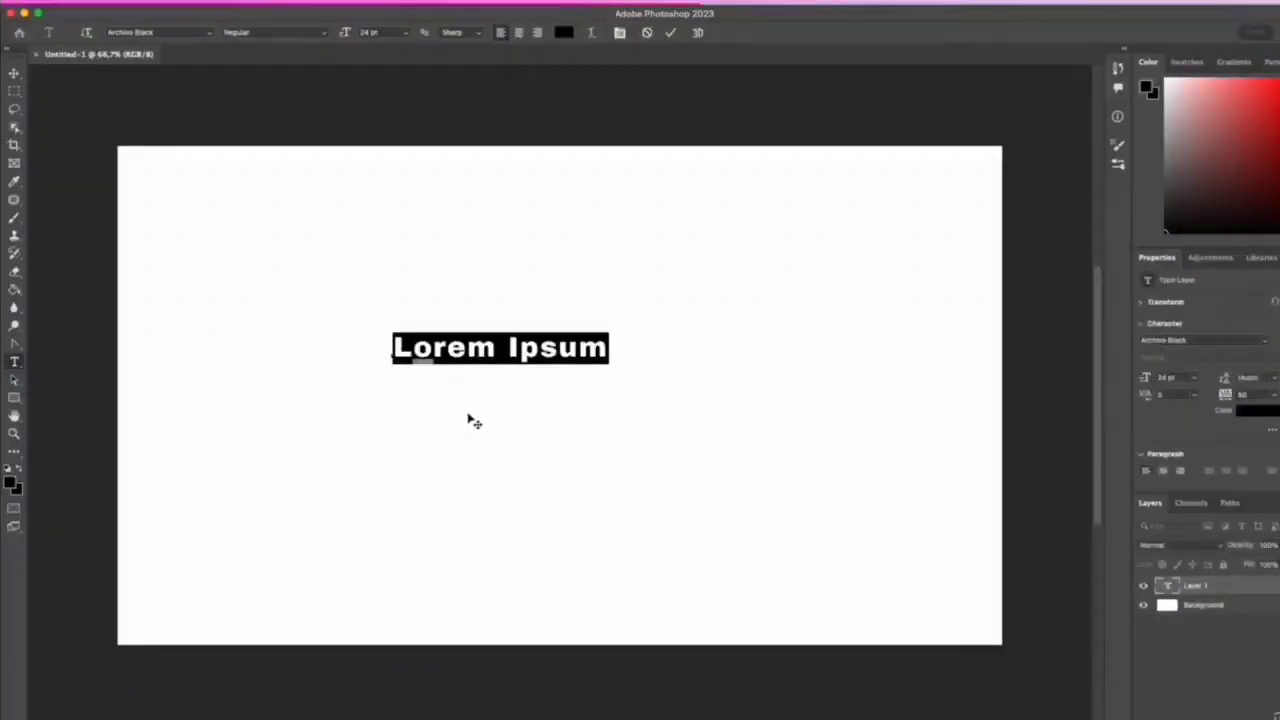
right_click(440, 360)
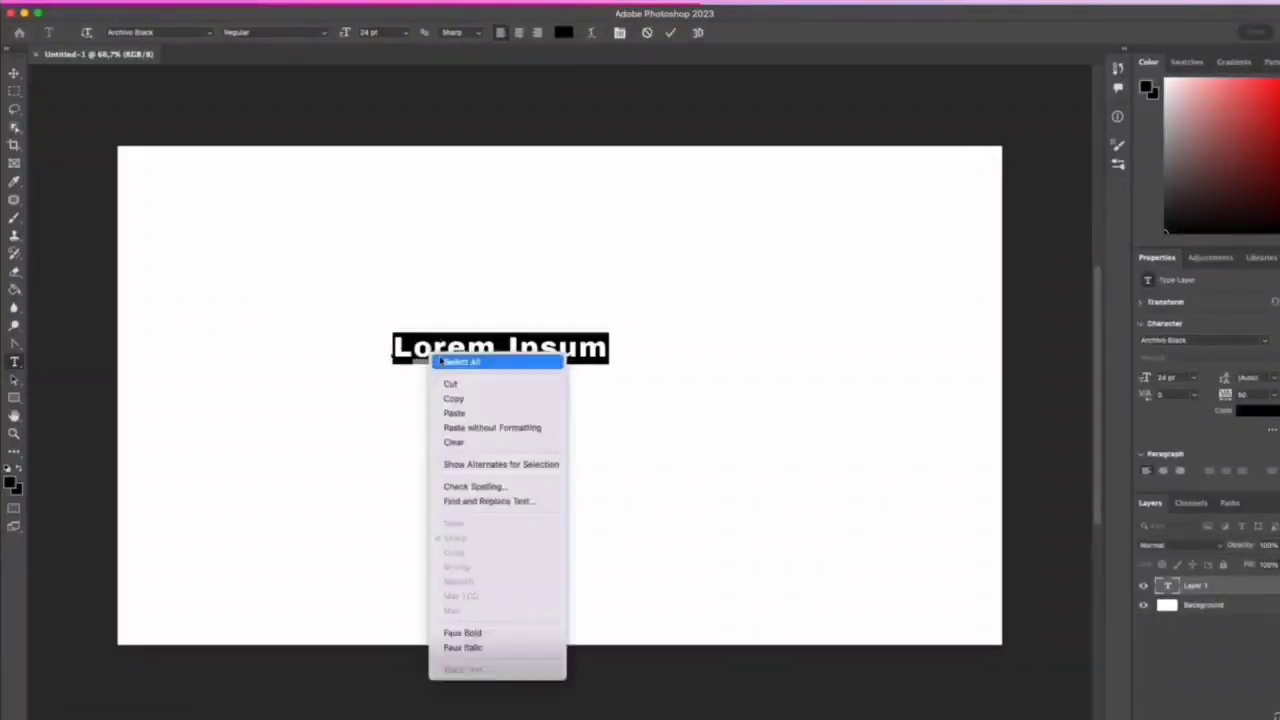
left_click(456, 414)
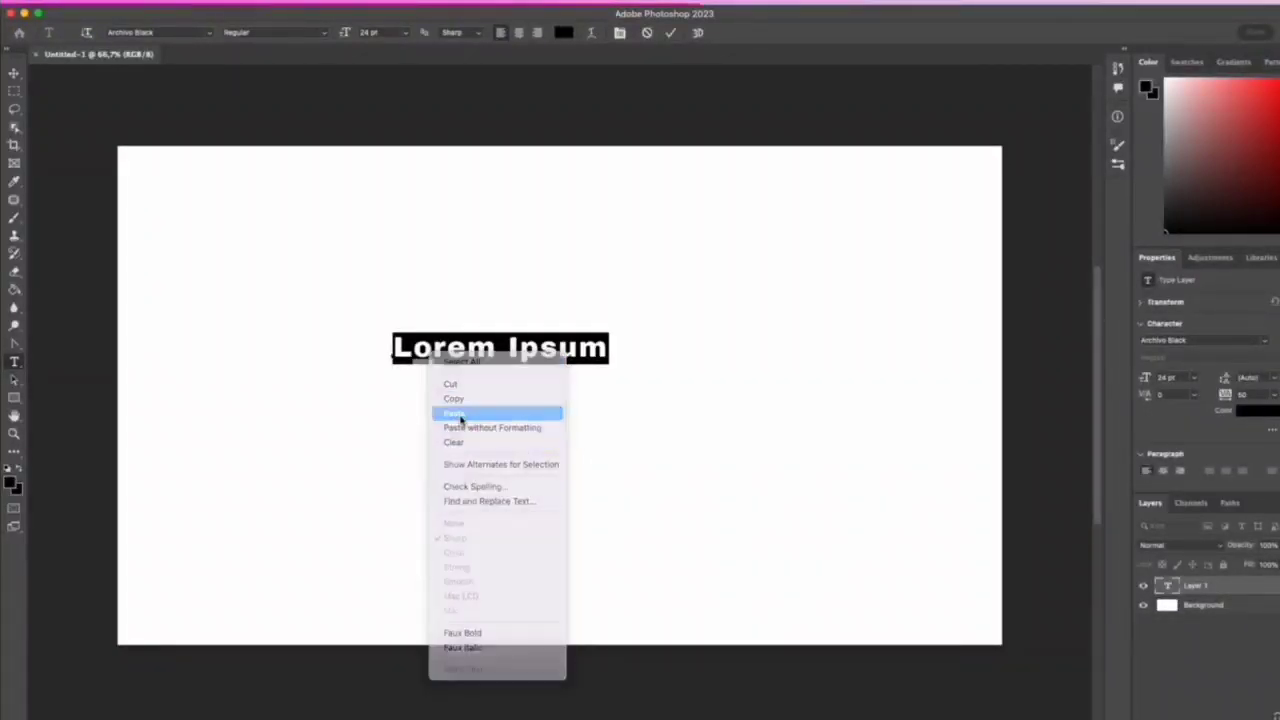
left_click_drag(684, 422, 482, 422)
left_click_drag(815, 432, 536, 431)
left_click_drag(858, 431, 626, 431)
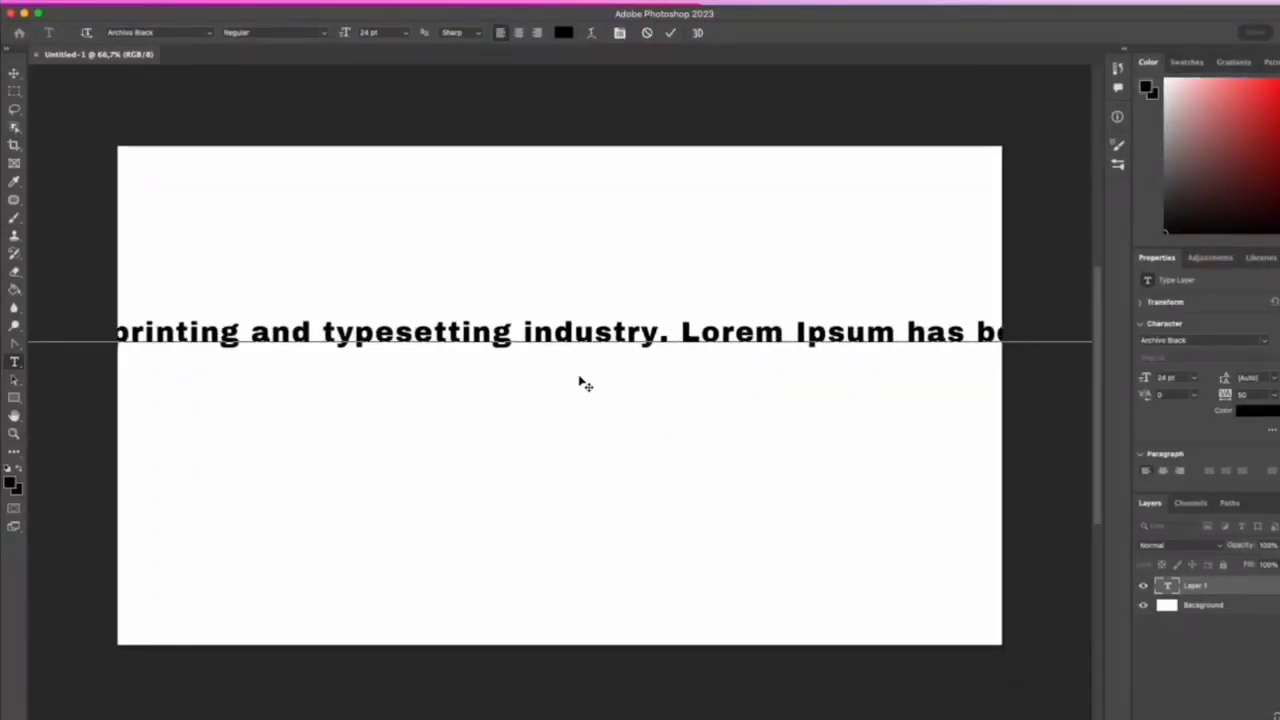
left_click(647, 33)
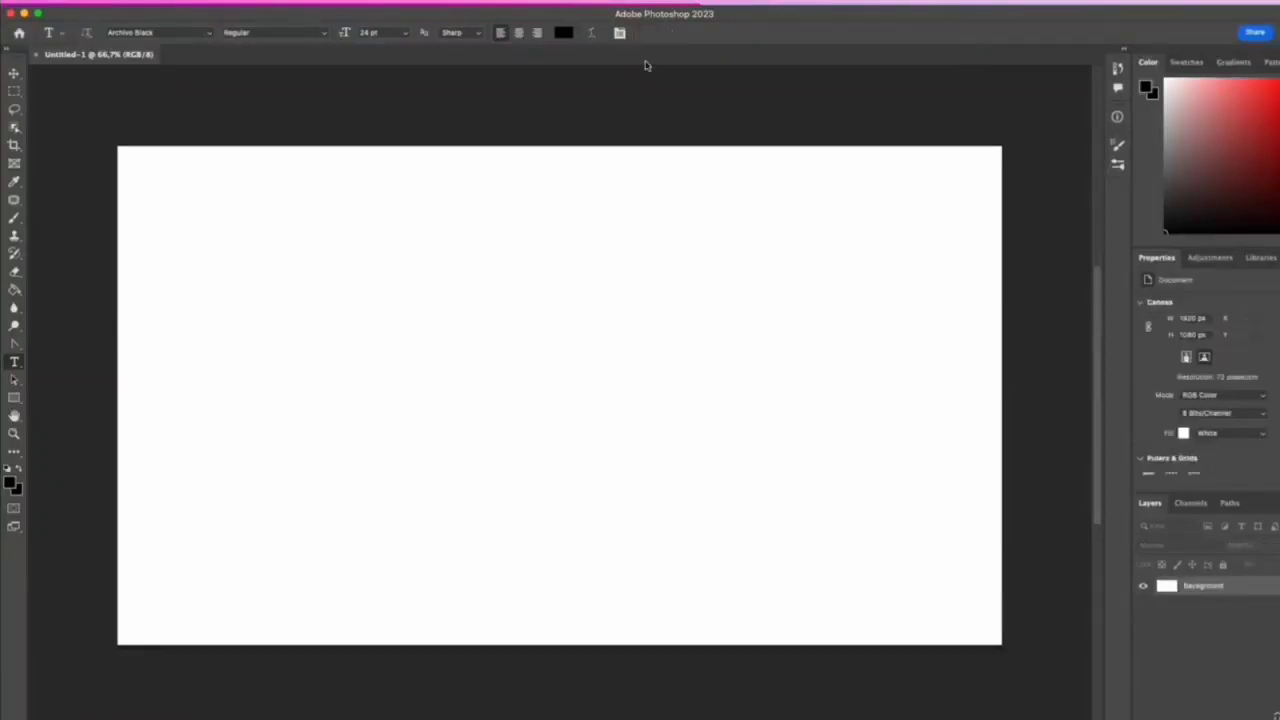
- Draw a paragraph text box across most of the canvas and paste the copied Lorem Ipsum text into it
left_click_drag(229, 236, 927, 572)
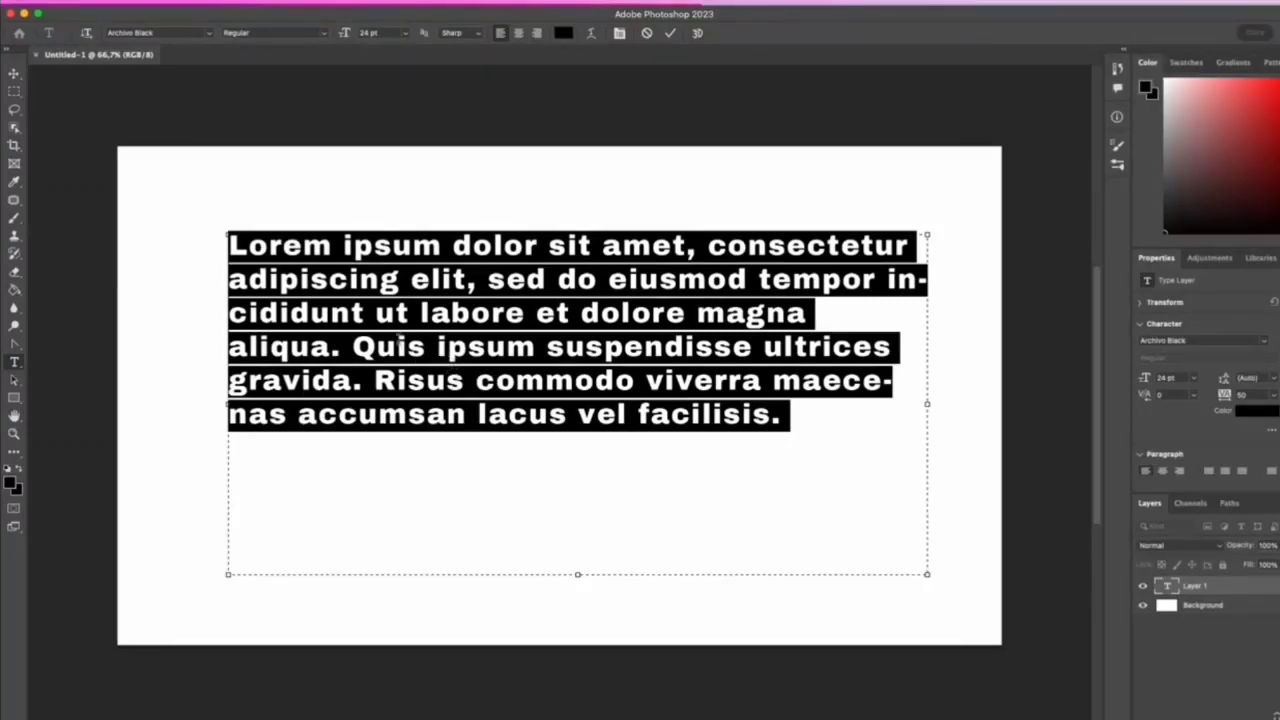
right_click(386, 331)
left_click(440, 390)
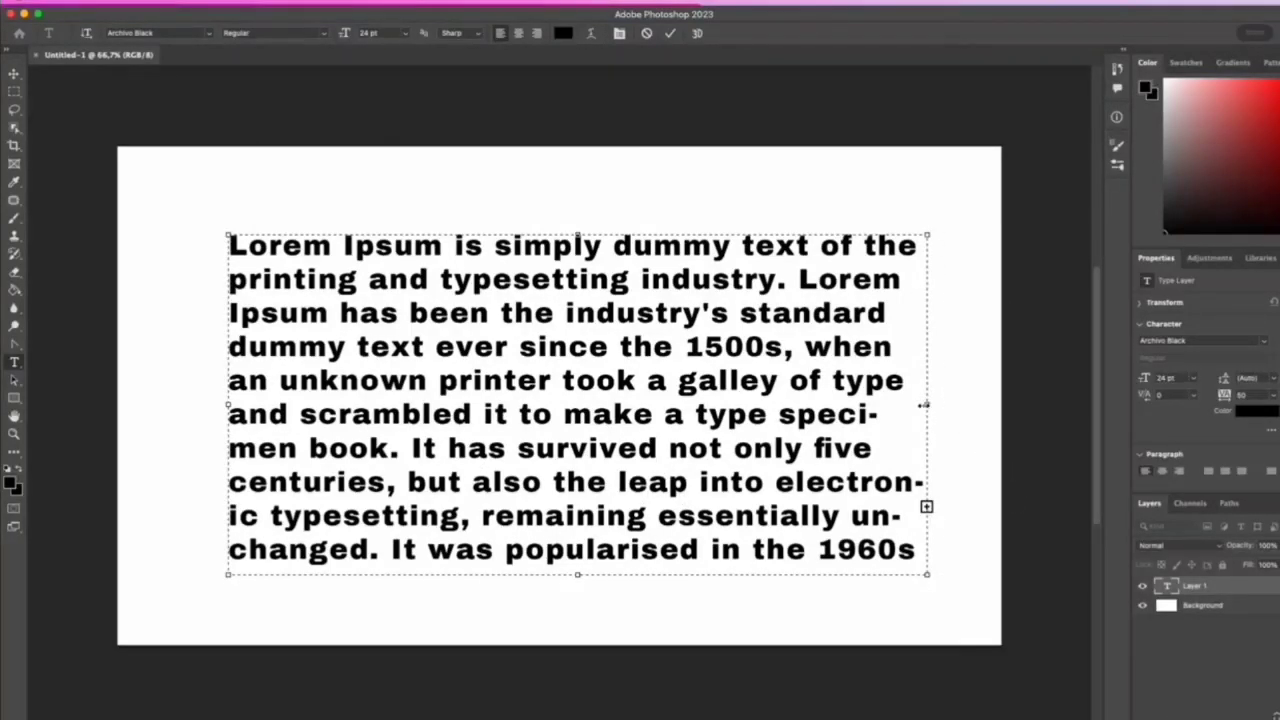
- Widen the paragraph text box on both sides and raise its upper edge slightly
left_click_drag(926, 405, 963, 405)
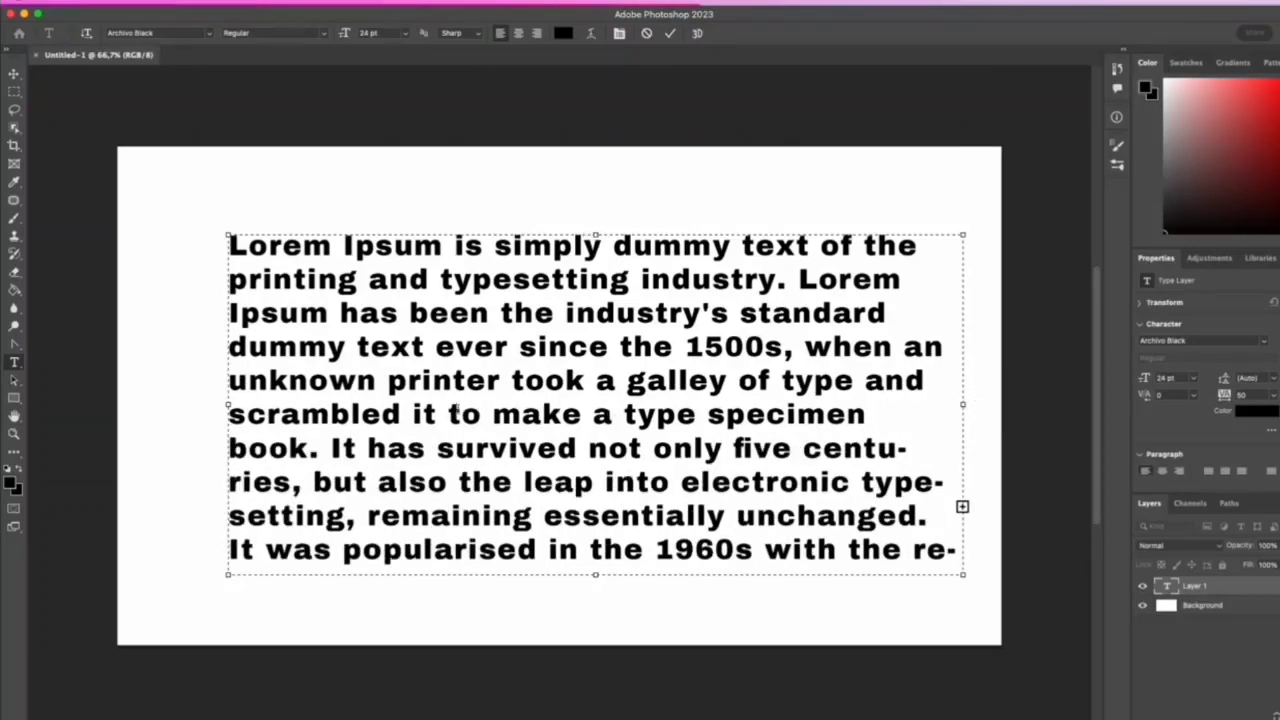
left_click_drag(228, 405, 184, 405)
mouse_move(573, 237)
left_mouse_down()
mouse_move(578, 163)
mouse_move(578, 297)
mouse_move(578, 227)
left_mouse_up()
- Format the whole Lorem Ipsum paragraph as 14 pt text in the Andale Mono font
triple_click(532, 347)
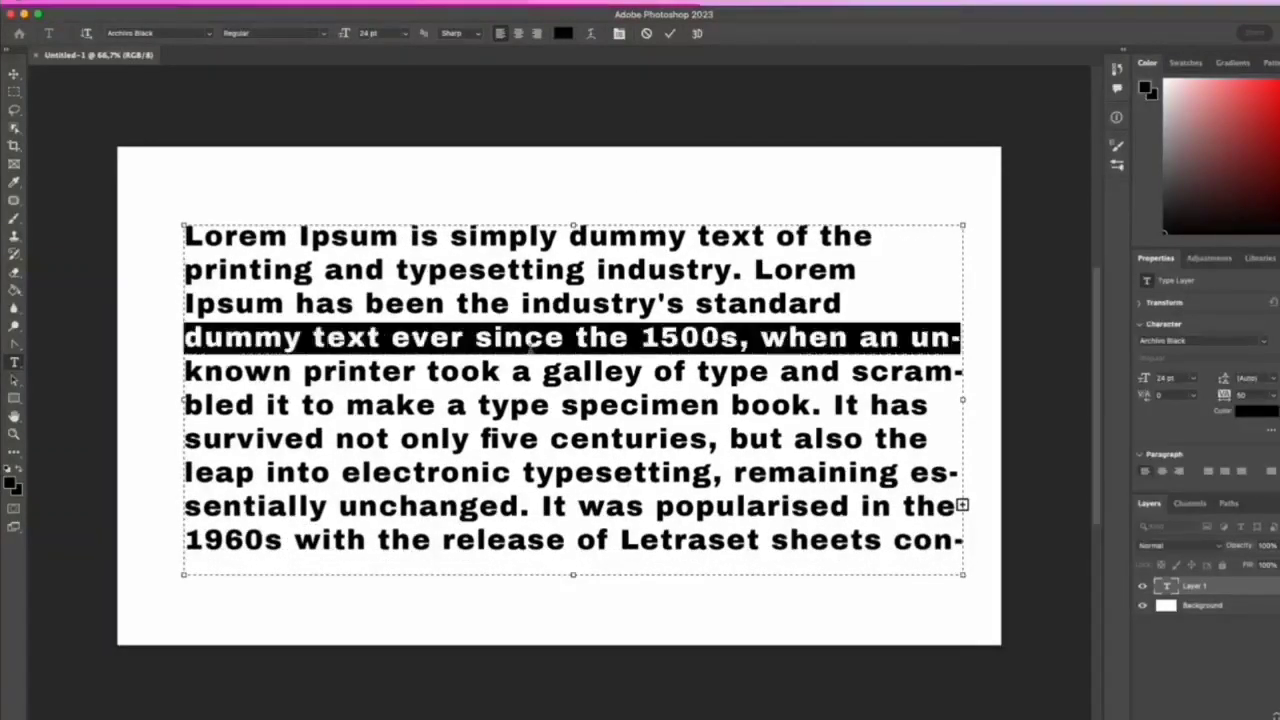
key("super+a")
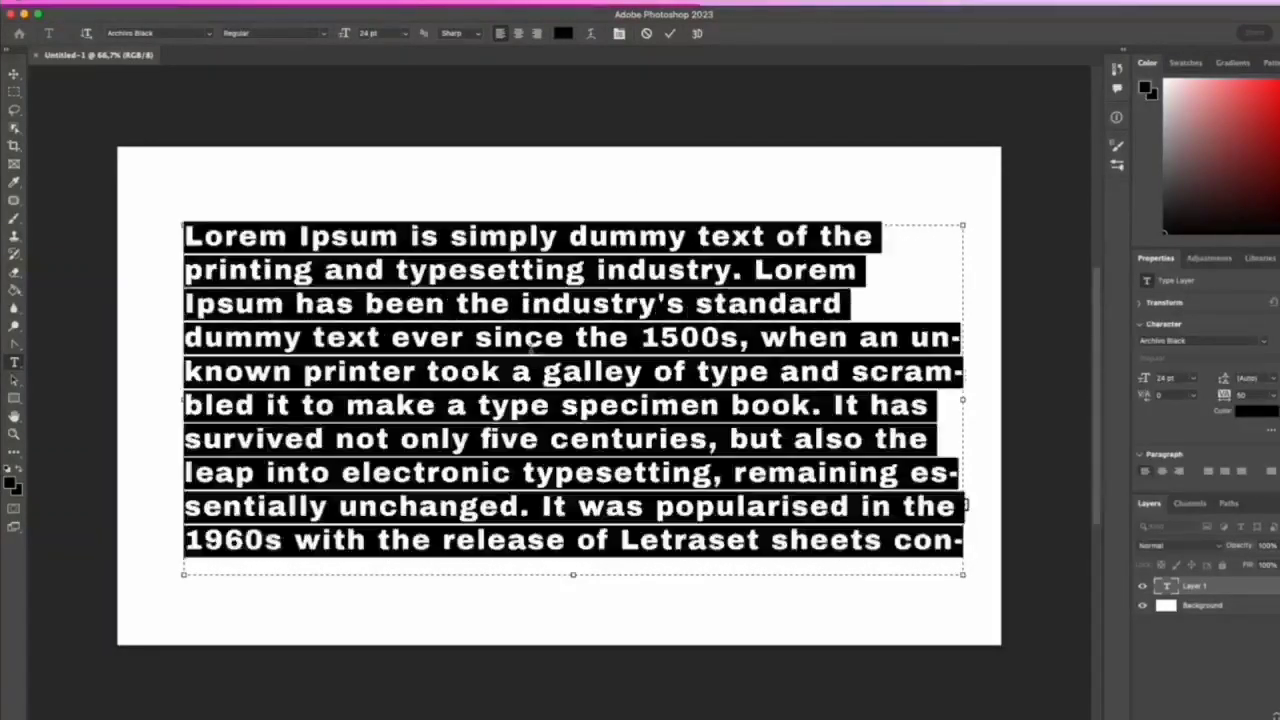
left_click(405, 33)
left_click(381, 147)
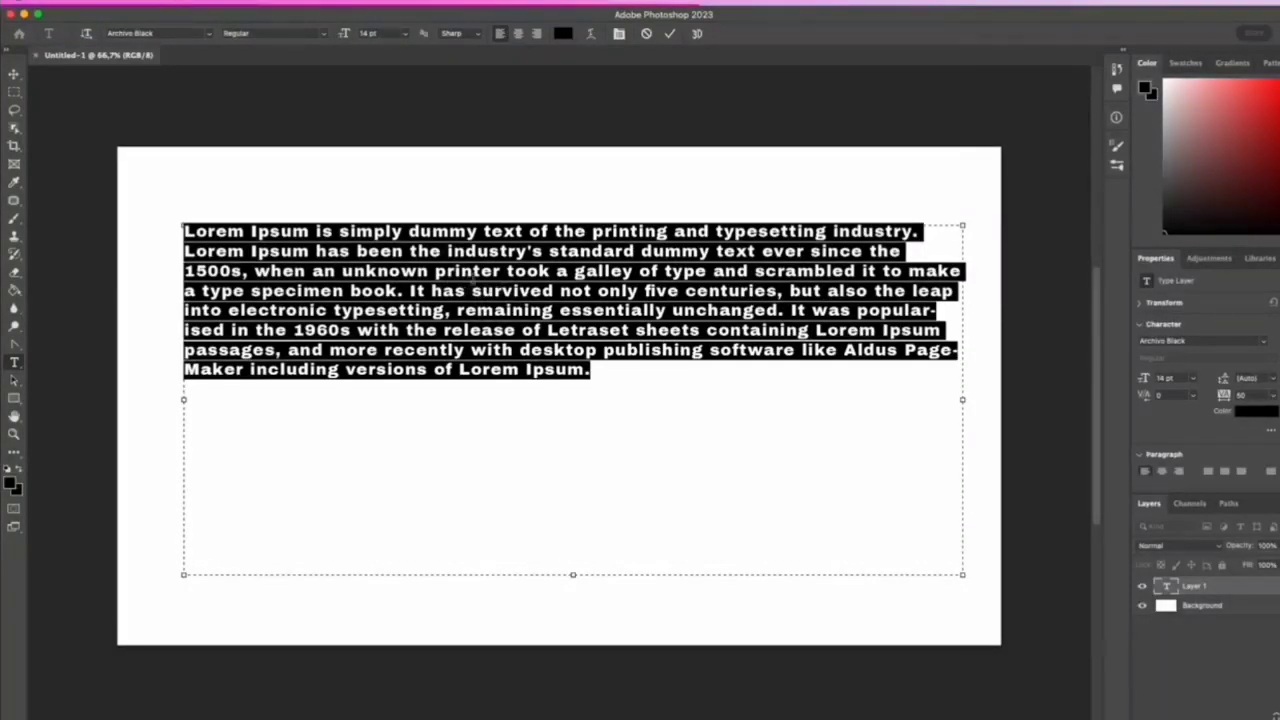
left_click(208, 34)
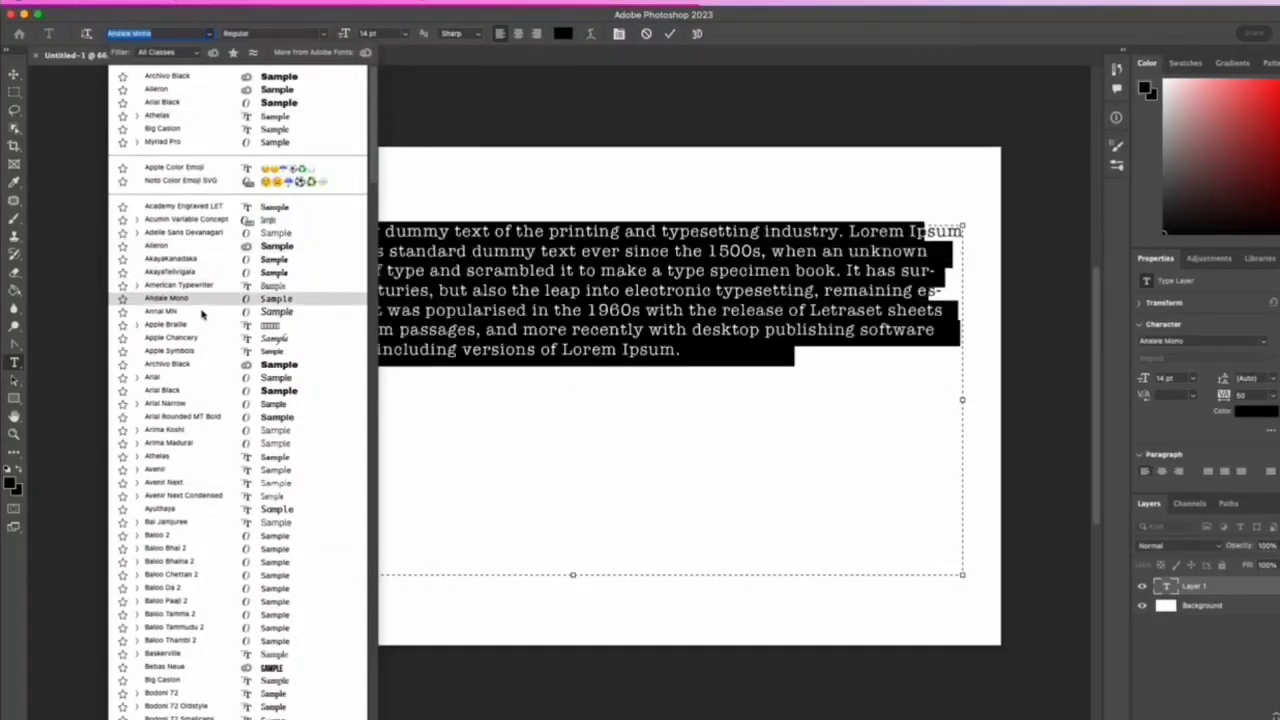
left_click(166, 298)
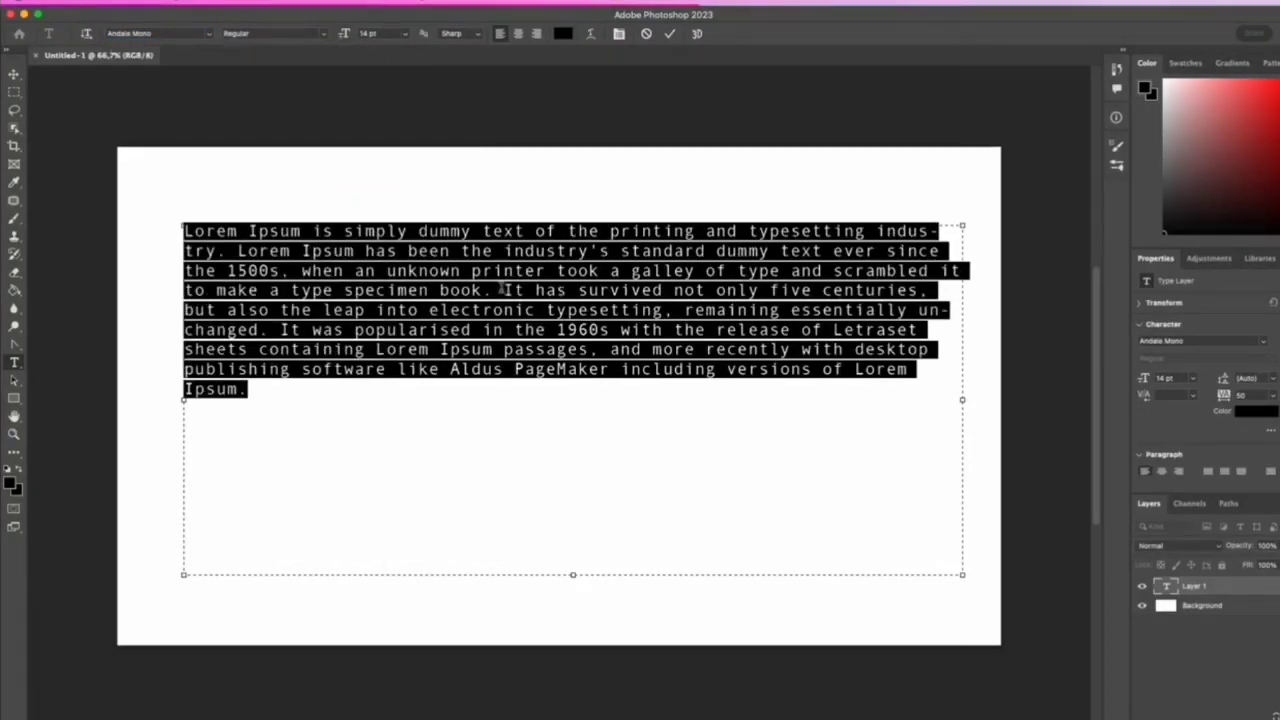
- Recolour the whole paragraph blue with RGB 14, 20, 244
left_click(563, 33)
left_click(879, 283)
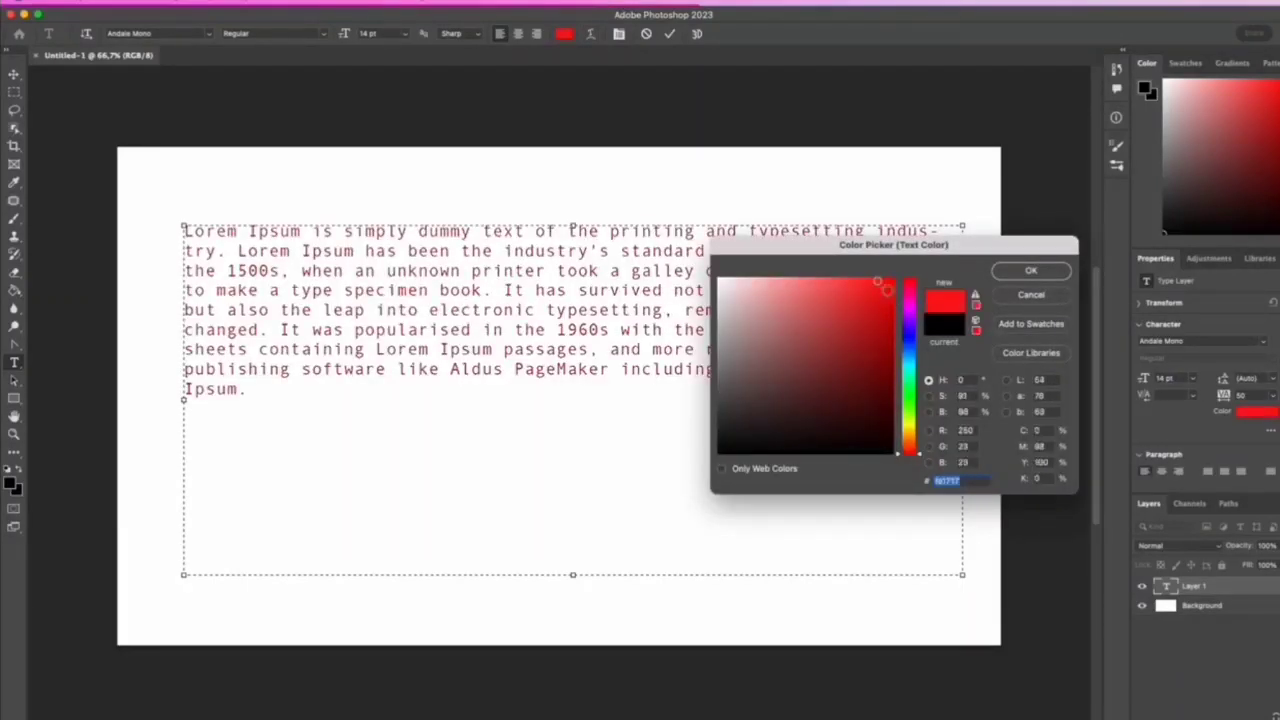
left_click(910, 337)
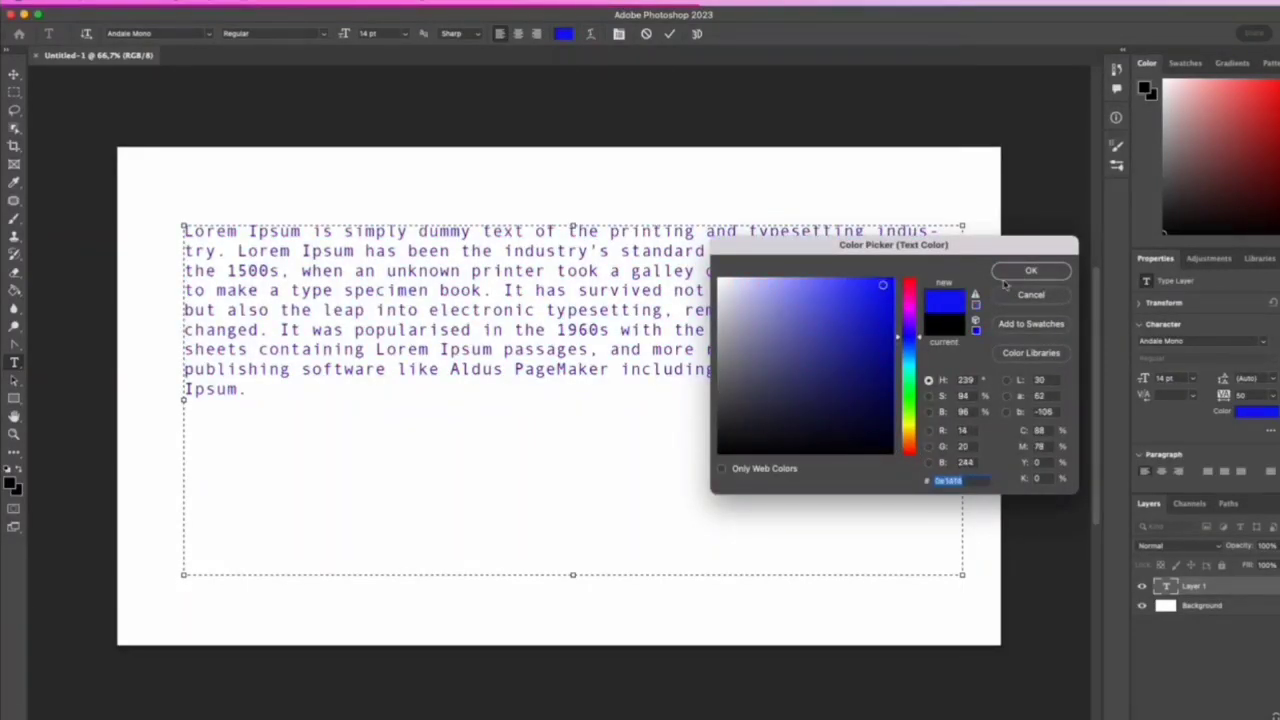
left_click(1031, 270)
left_click(512, 288)
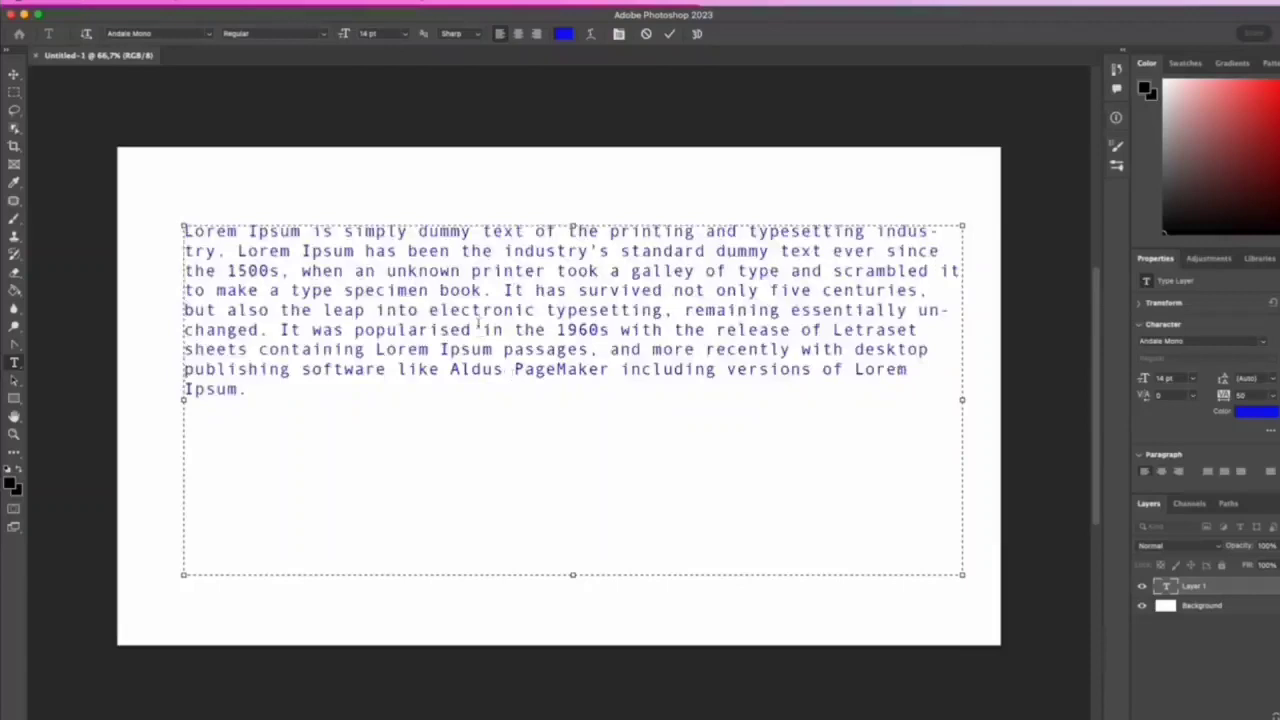
- Try centred and right alignment on the whole paragraph and return it to left alignment
triple_click(275, 388)
left_click(275, 388)
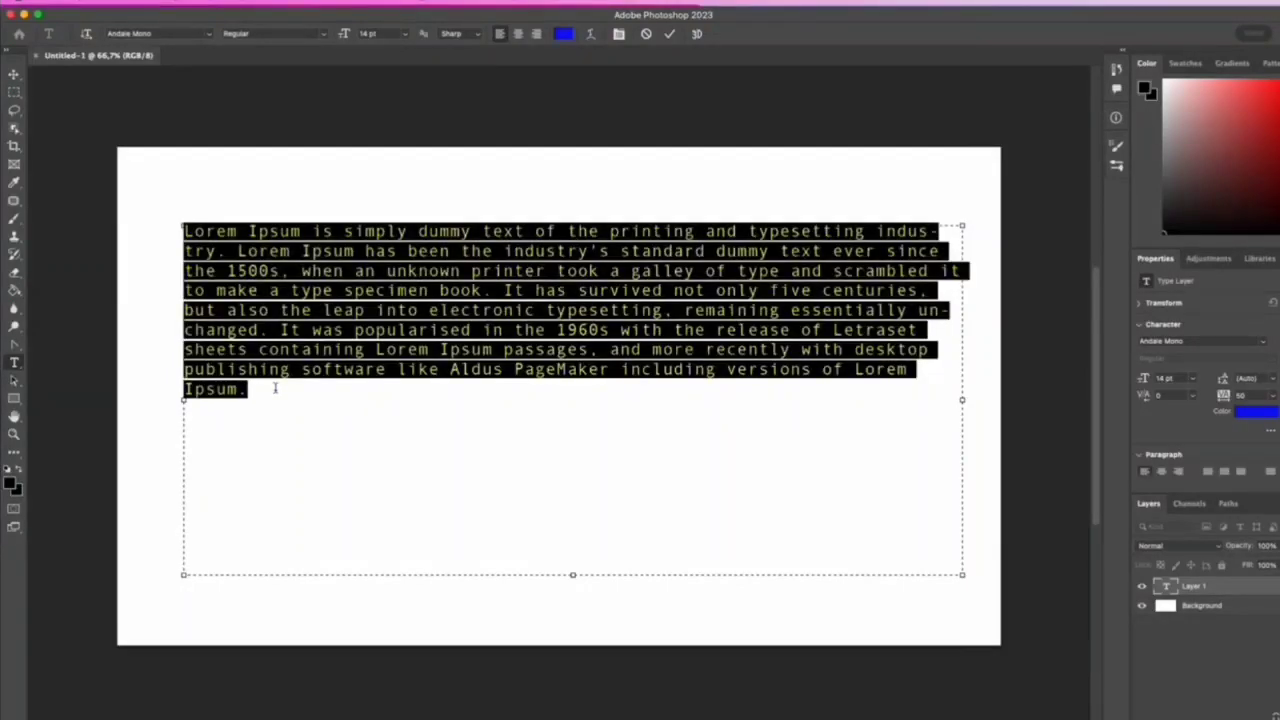
left_click(517, 34)
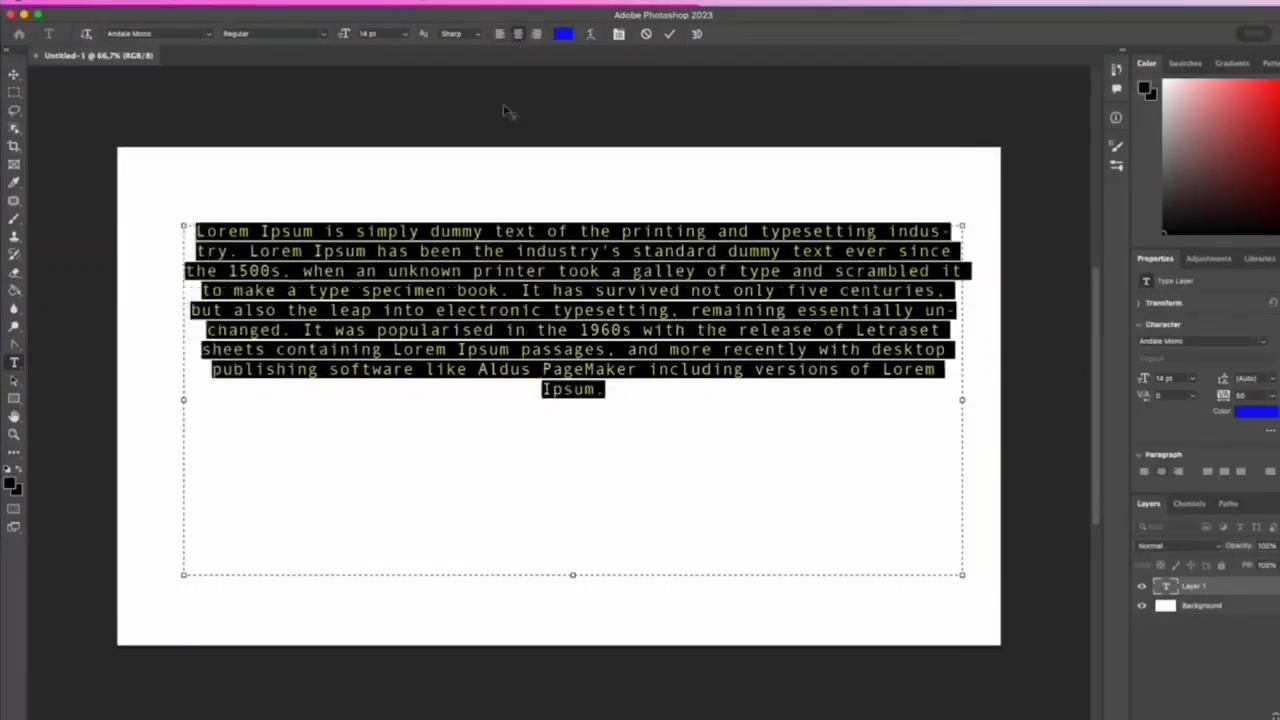
left_click(536, 34)
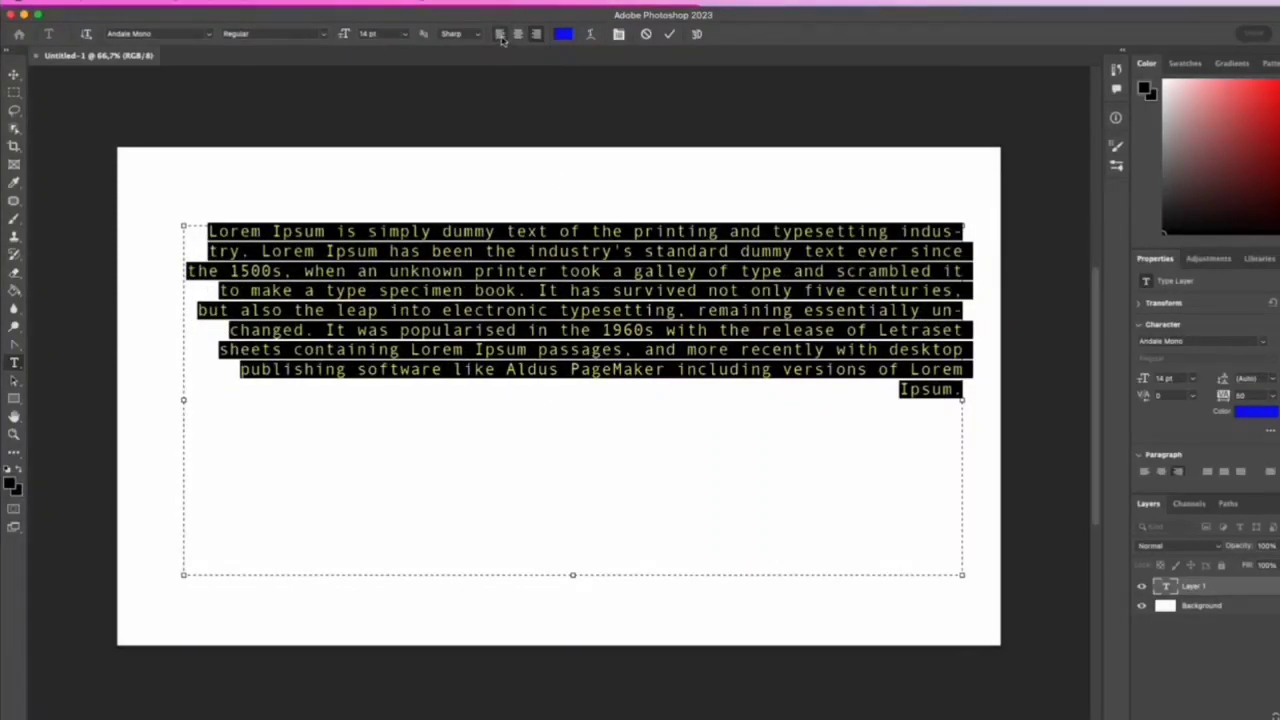
left_click(499, 34)
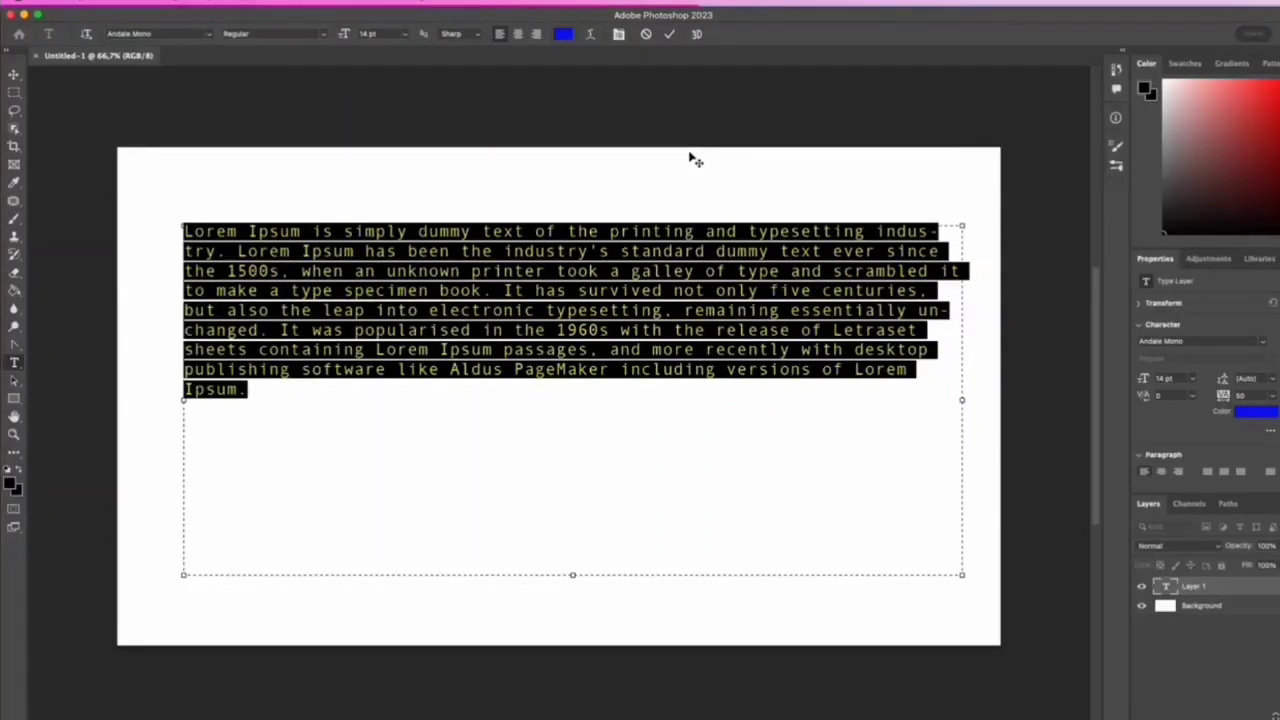
- Open the detailed paragraph settings and justify the whole text with its last line aligned left
left_click(619, 35)
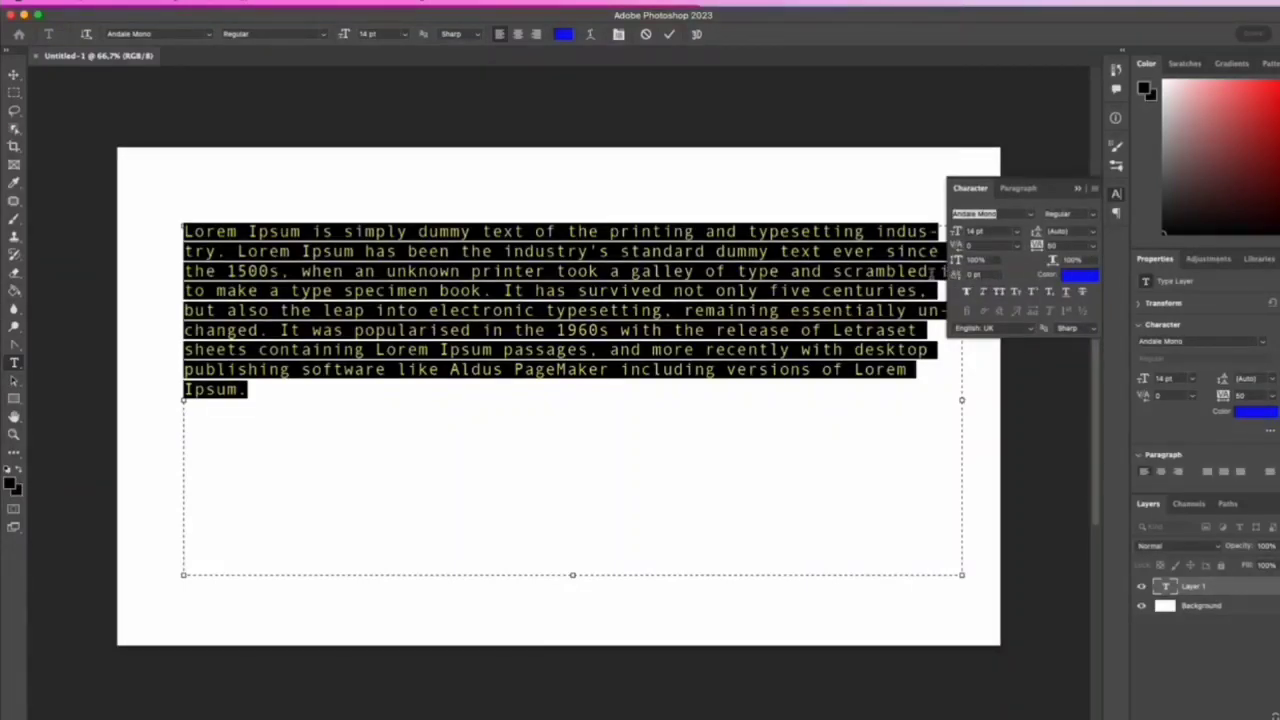
left_click(1019, 189)
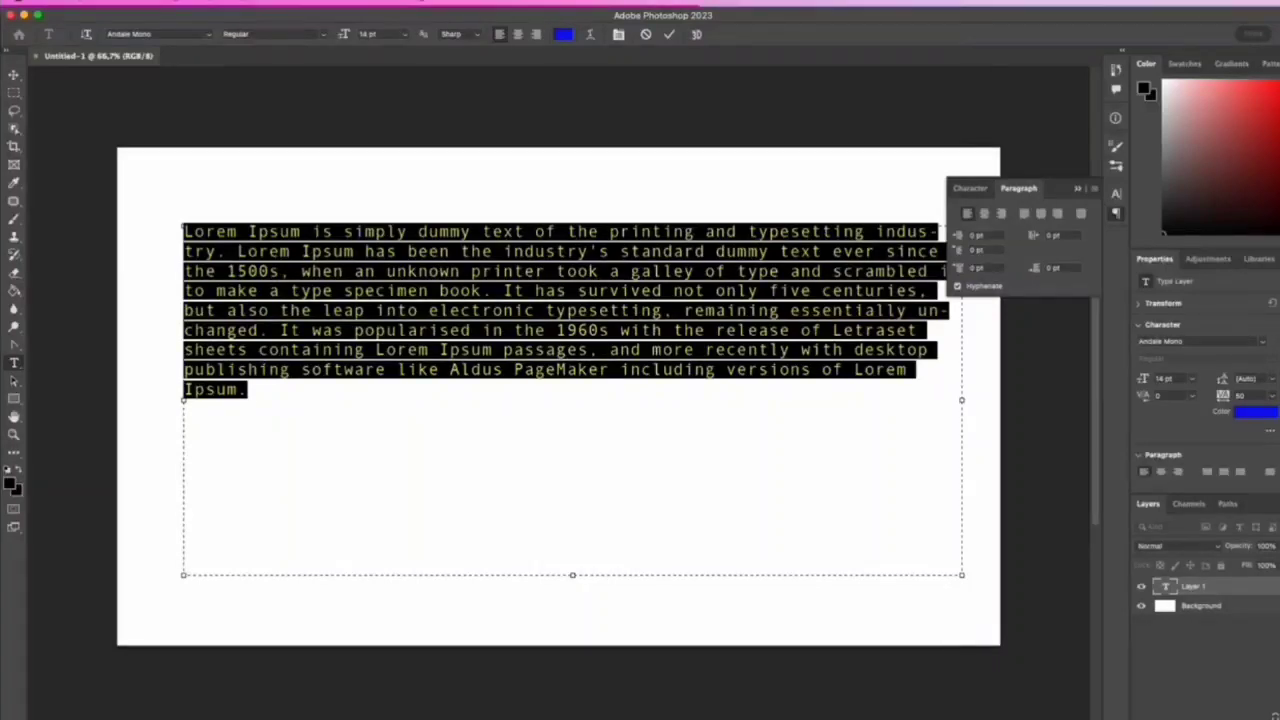
scroll(725, 717, "right", 3)
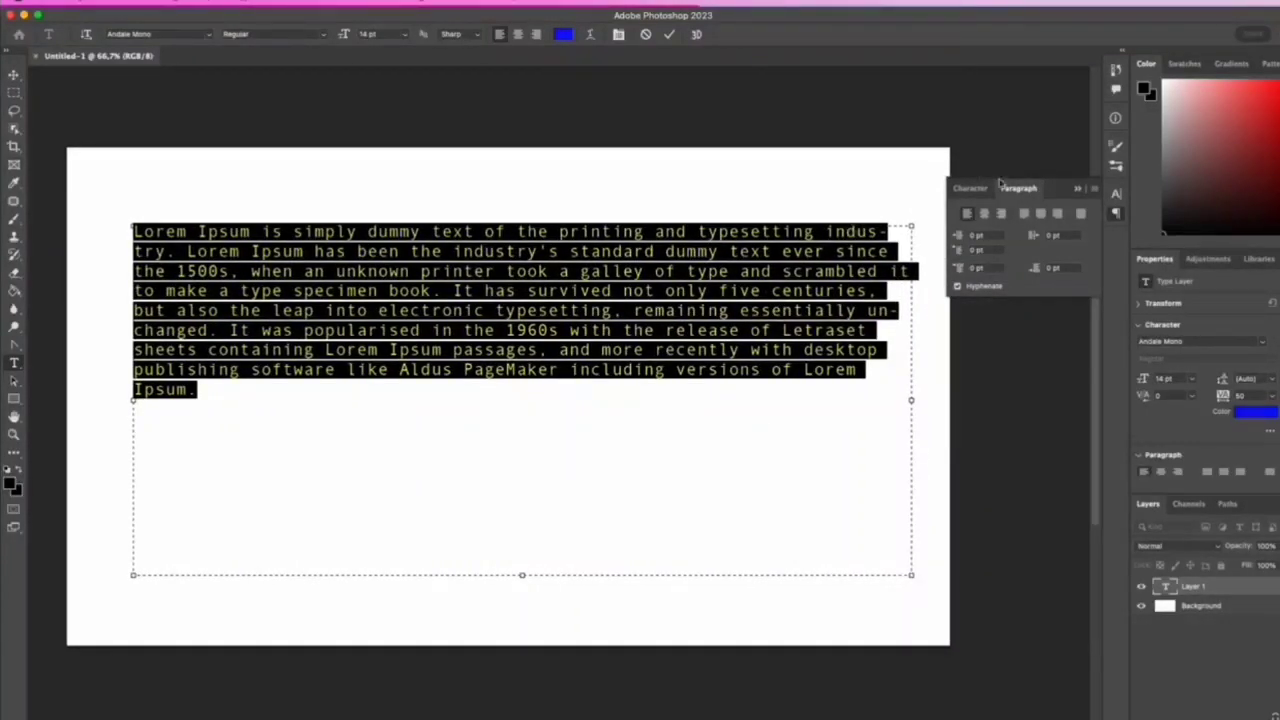
left_click(1026, 214)
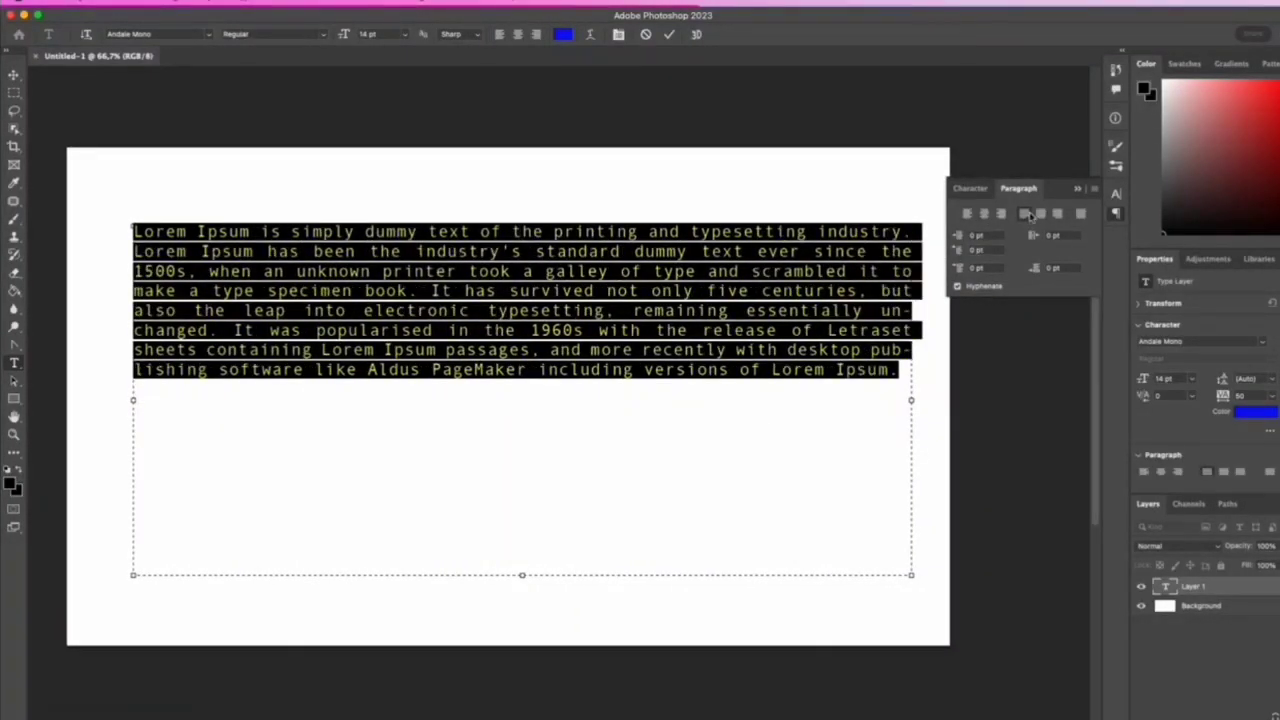
- Compare justification with the last line right and plain left alignment on the whole paragraph, restoring justification with the last line left
left_click(887, 282)
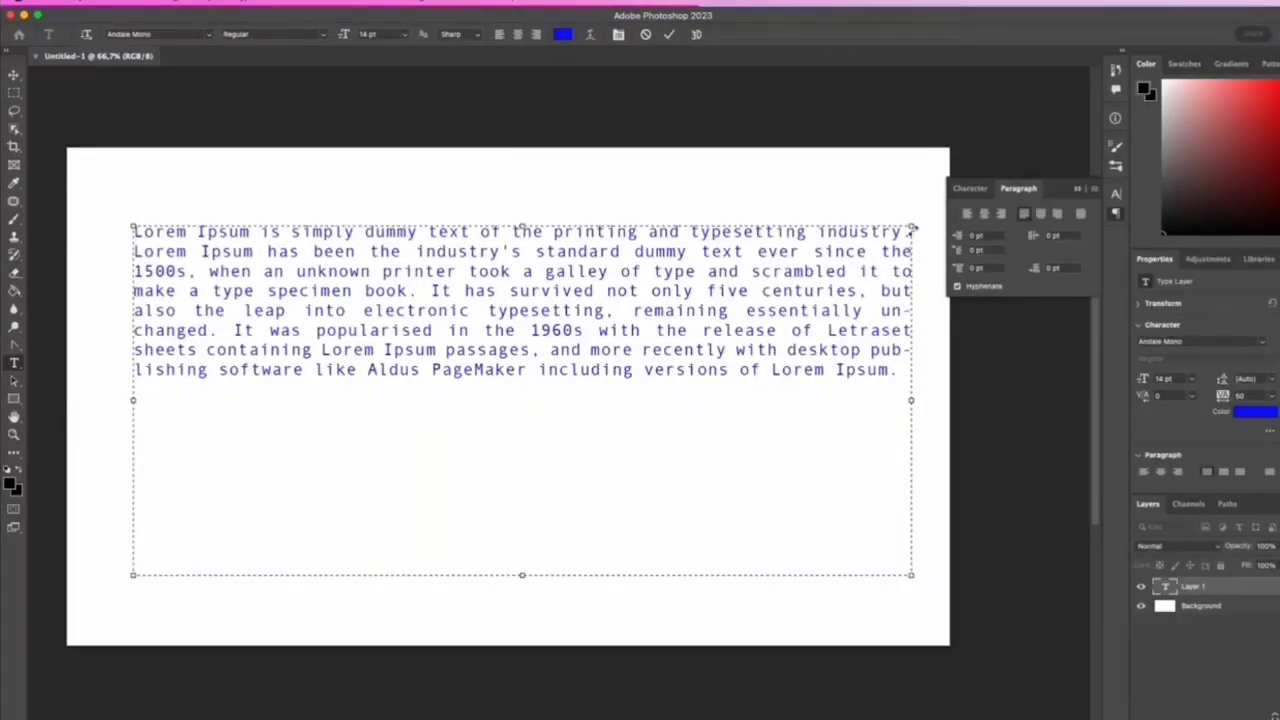
triple_click(837, 366)
left_click(837, 366)
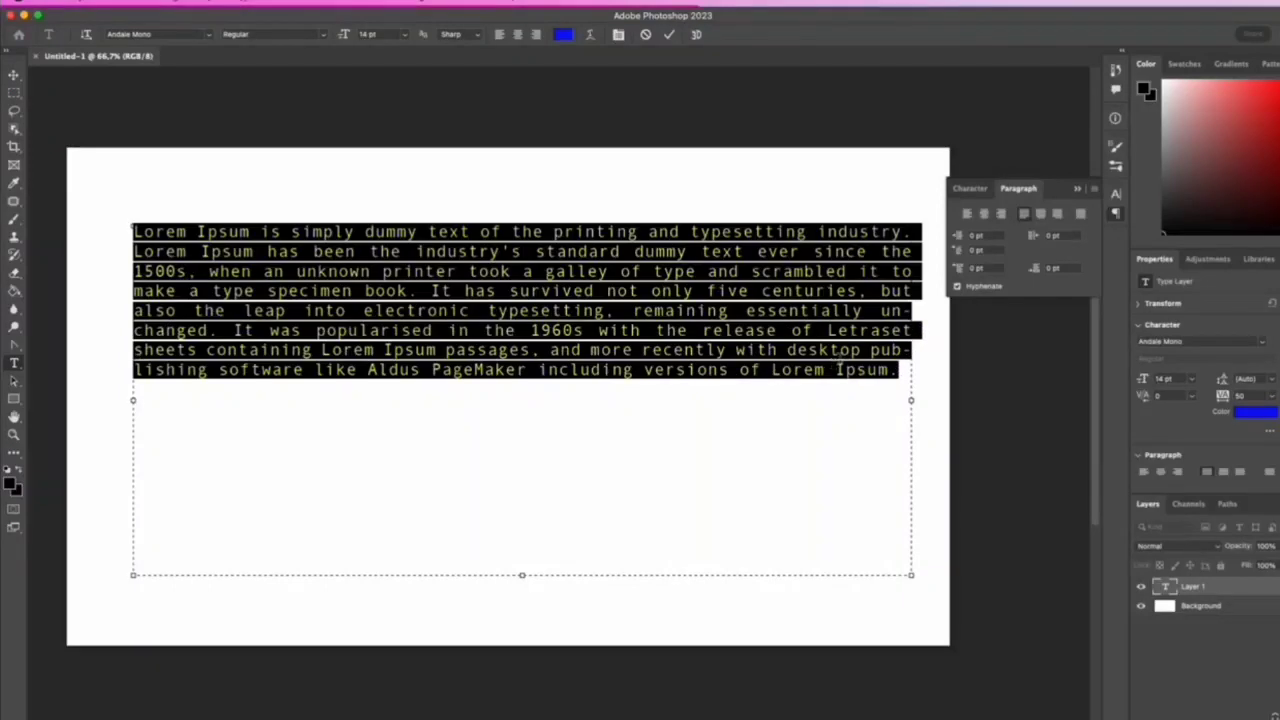
left_click(1057, 214)
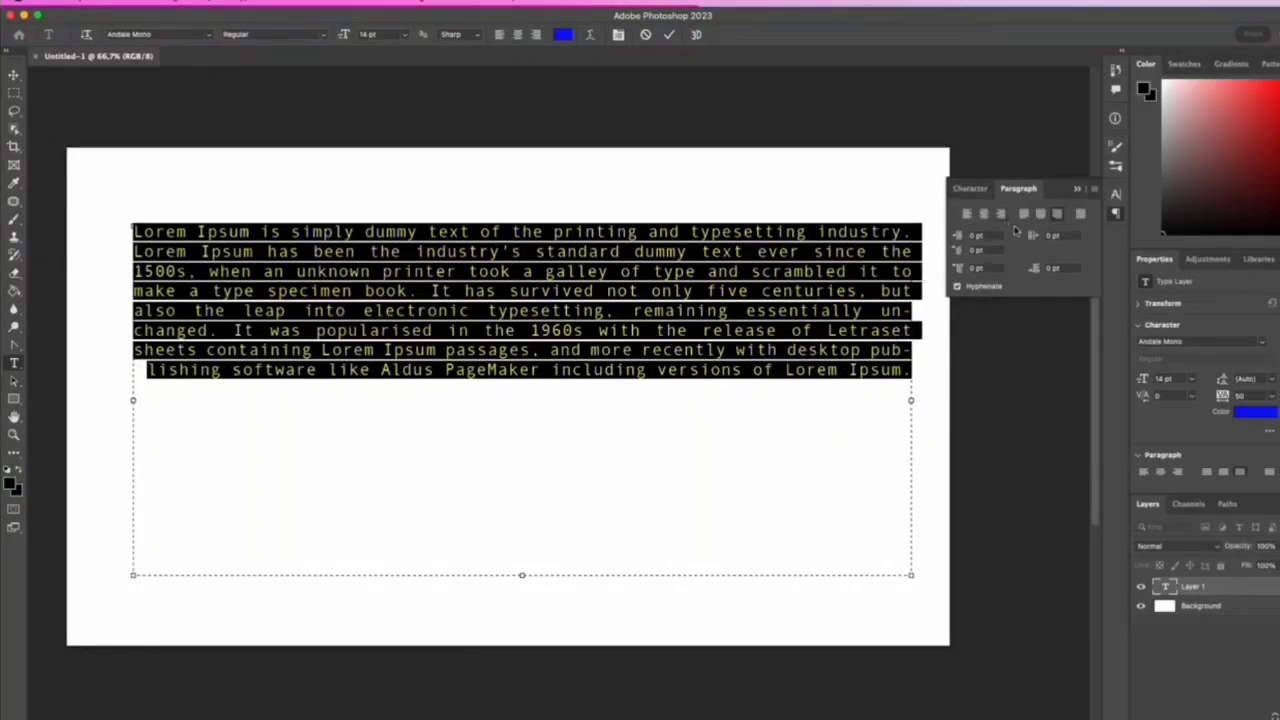
left_click(967, 214)
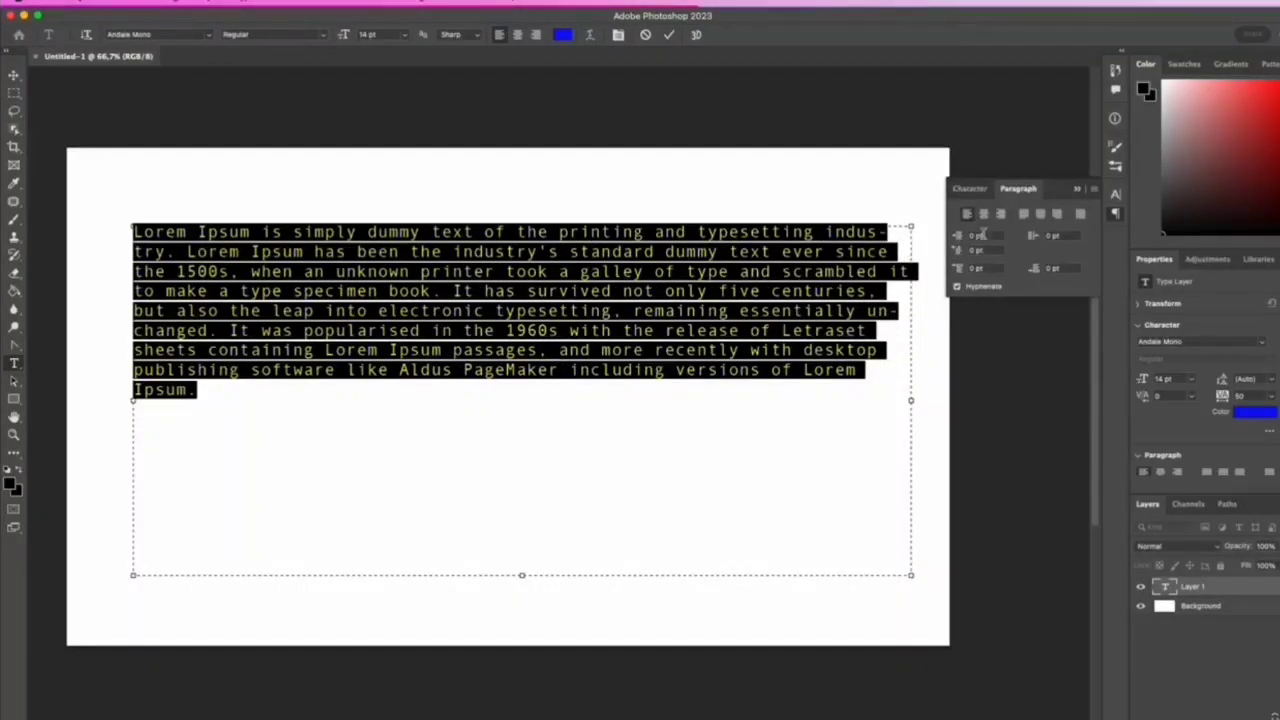
left_click(1025, 215)
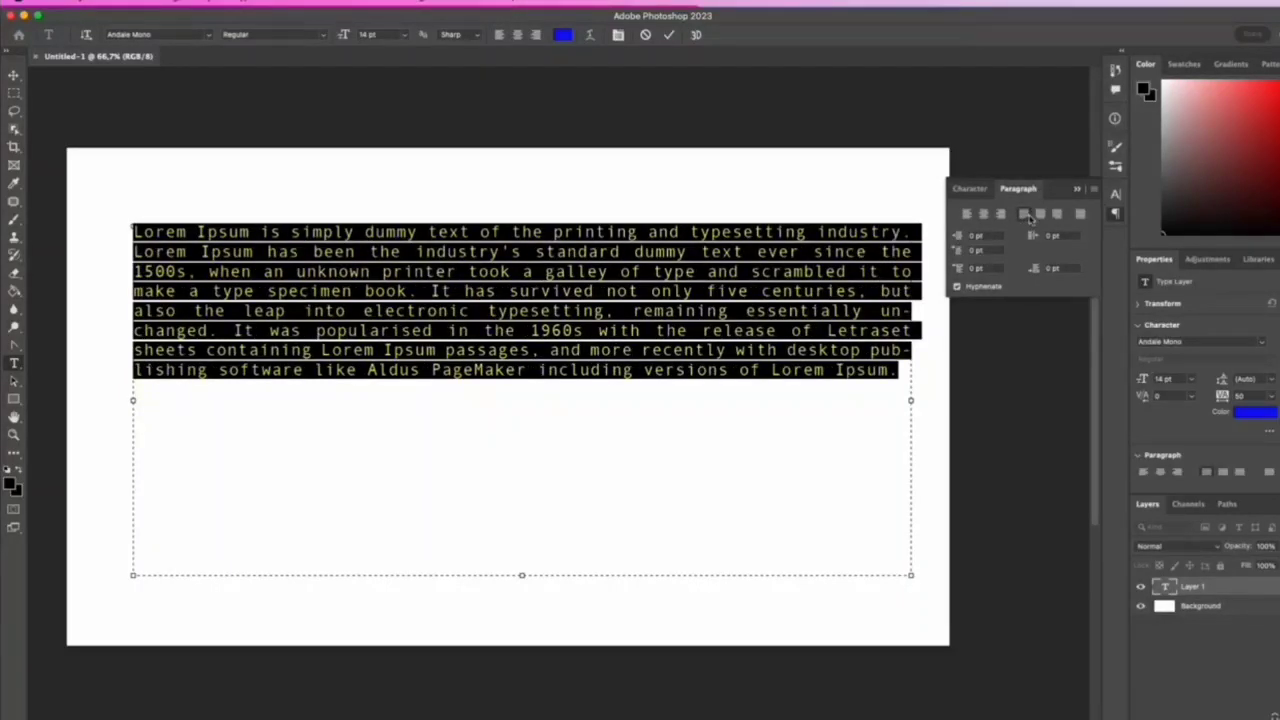
left_click(901, 289)
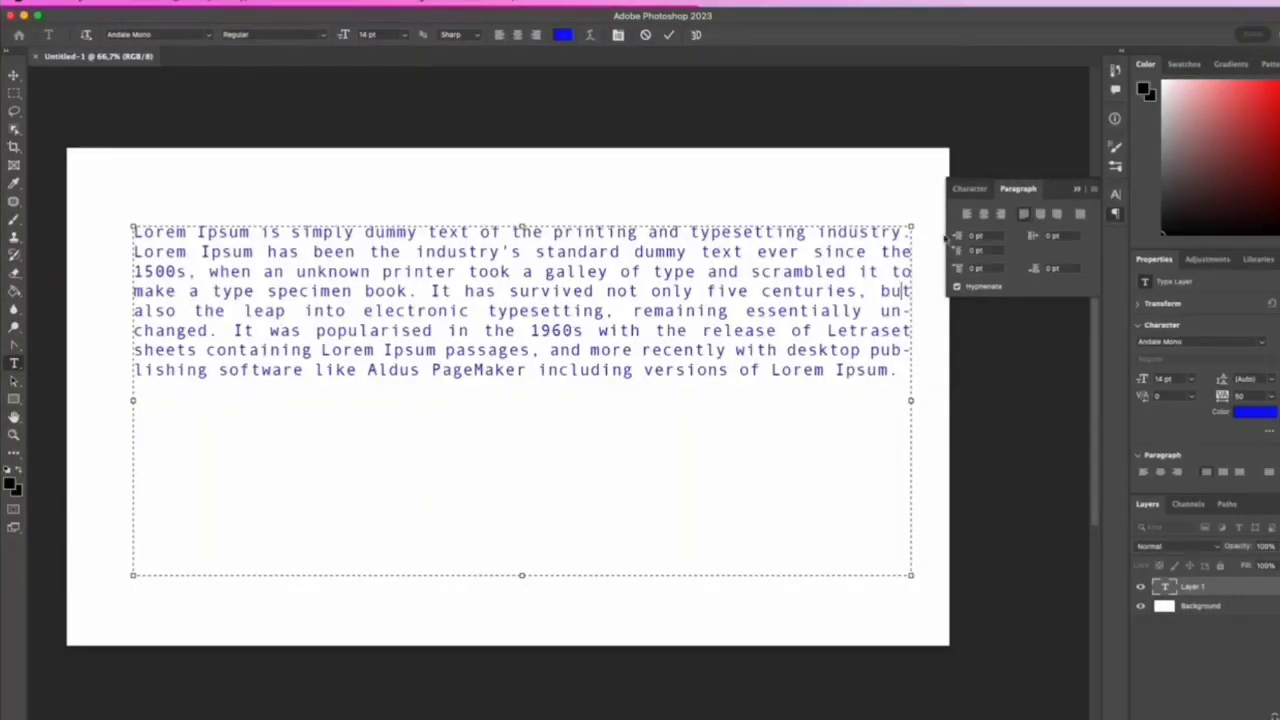
- Set the paragraph's left indent to -1.5 pt, first-line indent to 50.5 pt and right indent to 7.5 pt
mouse_move(958, 237)
left_mouse_down()
mouse_move(1049, 233)
mouse_move(940, 240)
mouse_move(958, 238)
left_mouse_up()
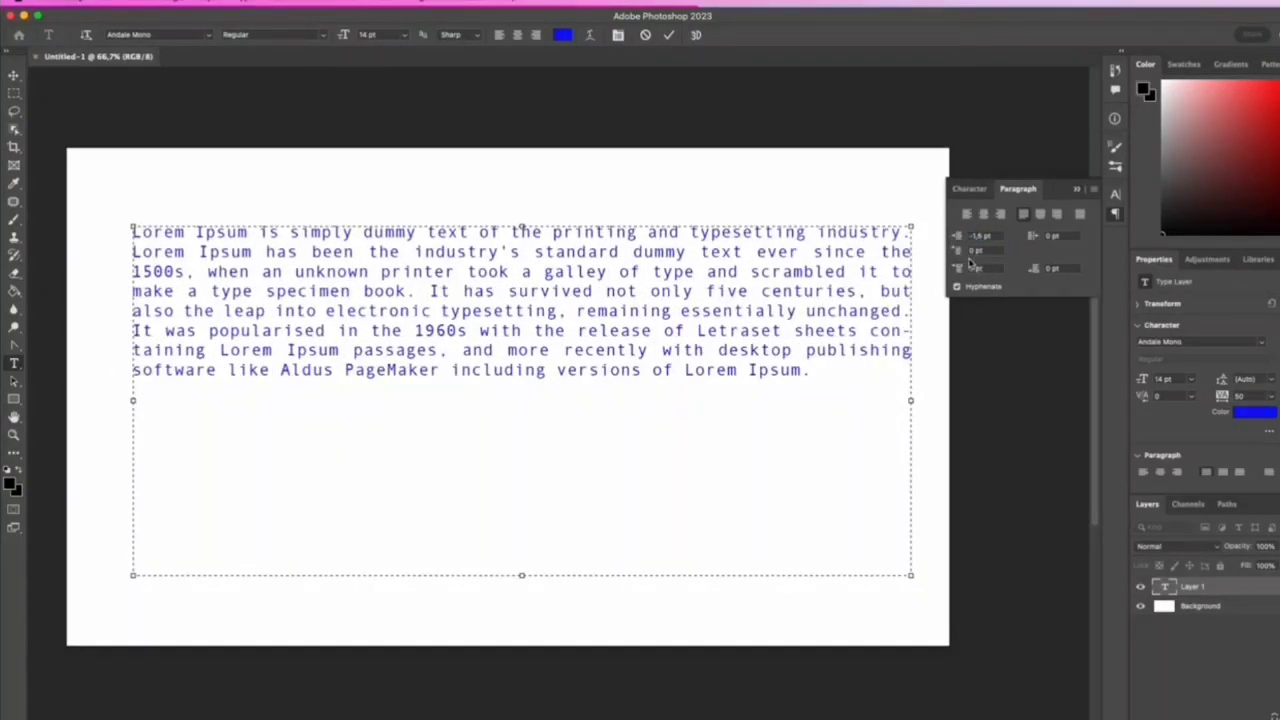
left_click_drag(961, 254, 995, 253)
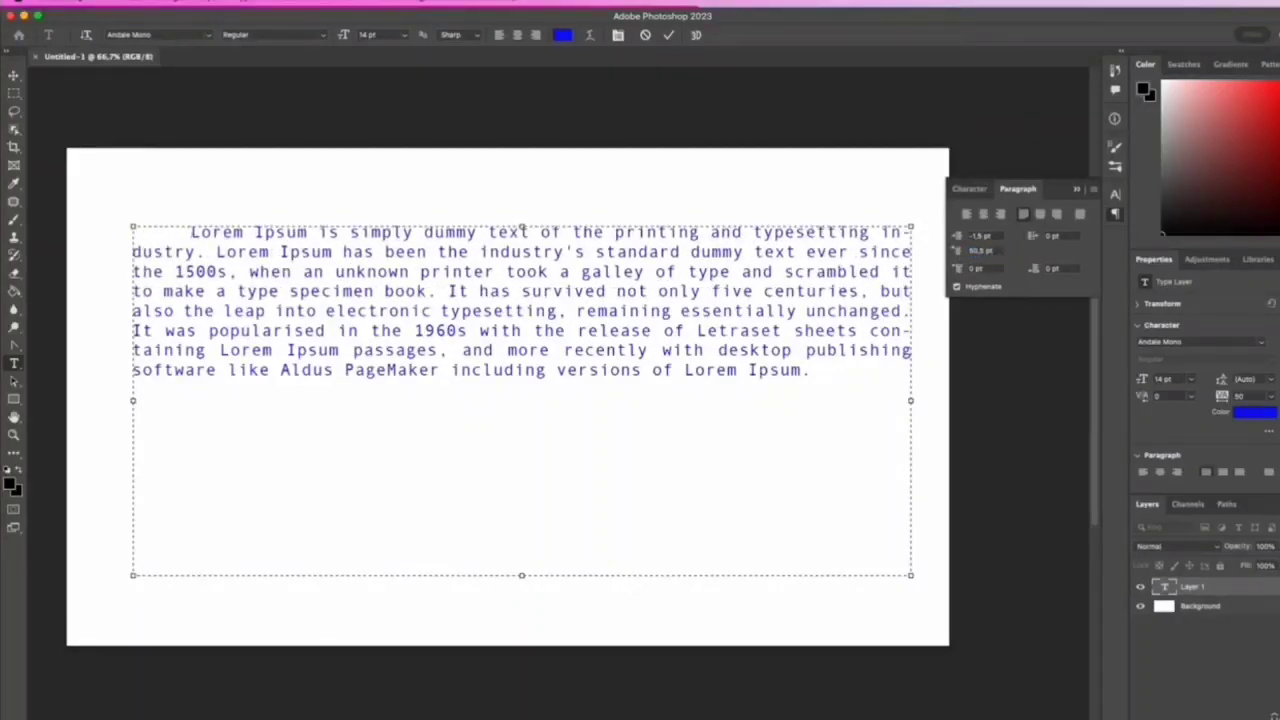
key("super+a")
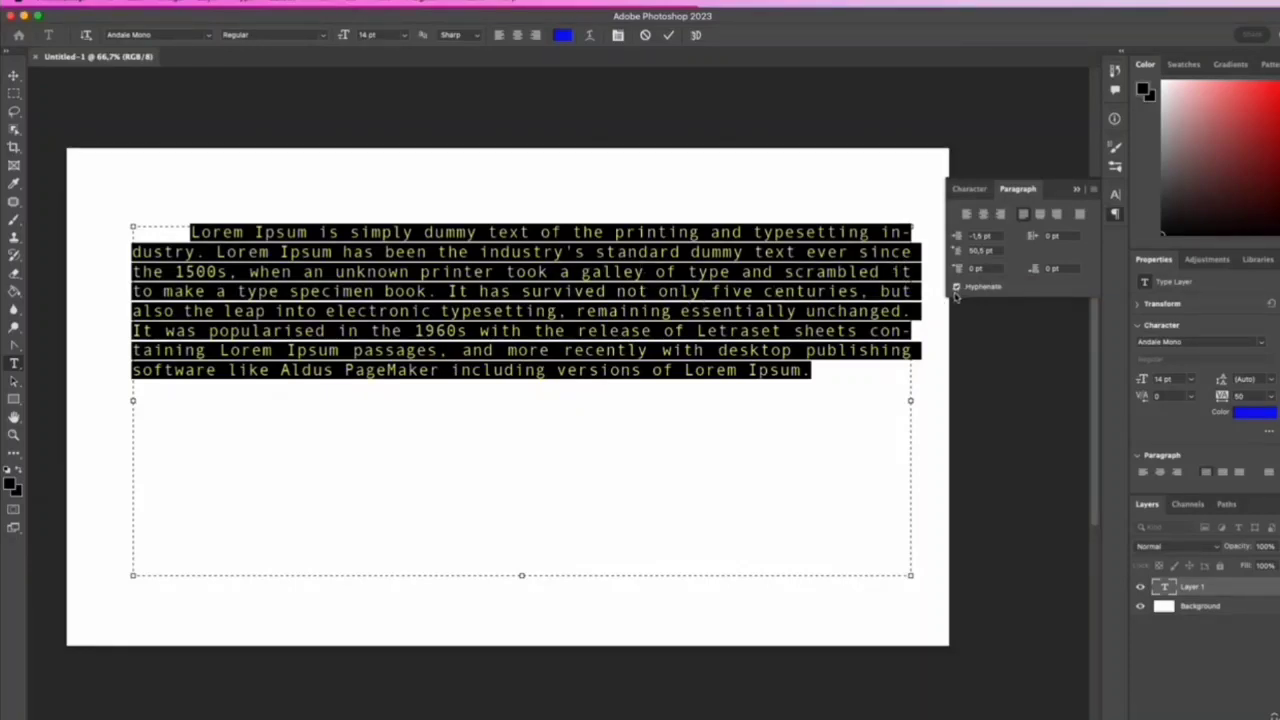
mouse_move(1034, 240)
left_mouse_down()
mouse_move(990, 244)
mouse_move(1125, 248)
mouse_move(1045, 248)
left_mouse_up()
left_click(502, 268)
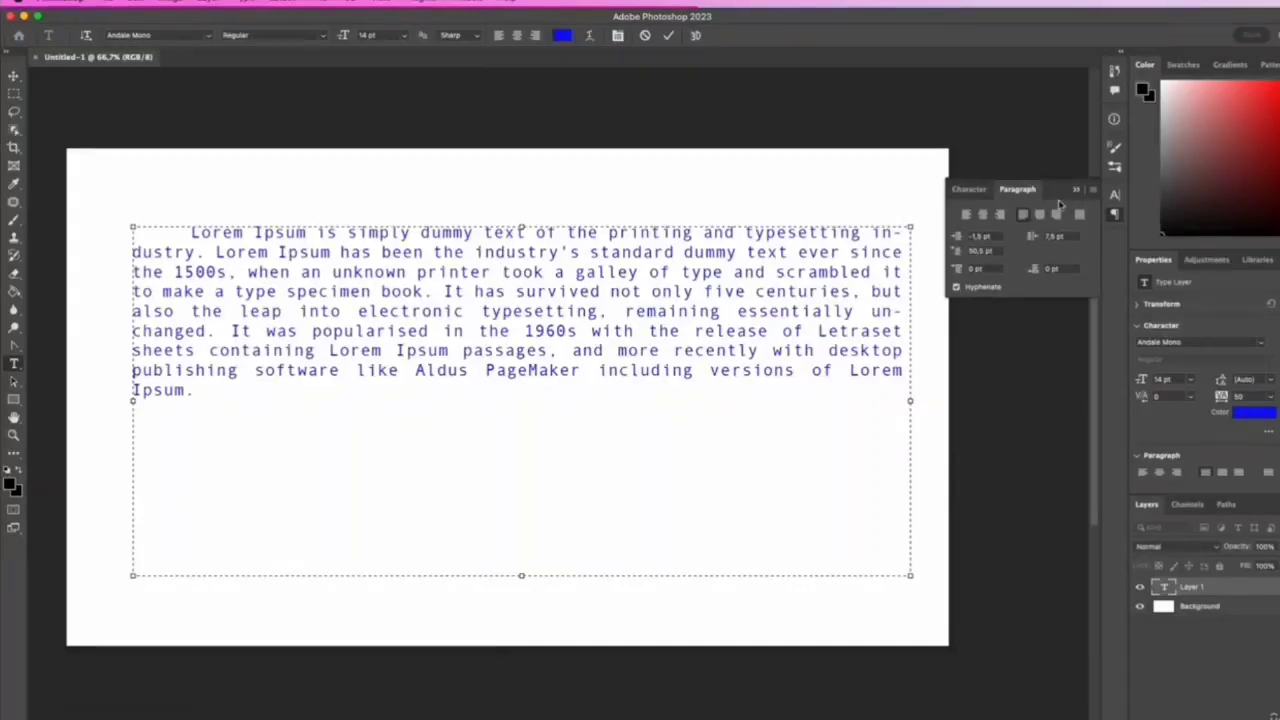
- Set the whole paragraph's leading to 23 pt, font size to 12 pt and tracking to -30
left_click(968, 189)
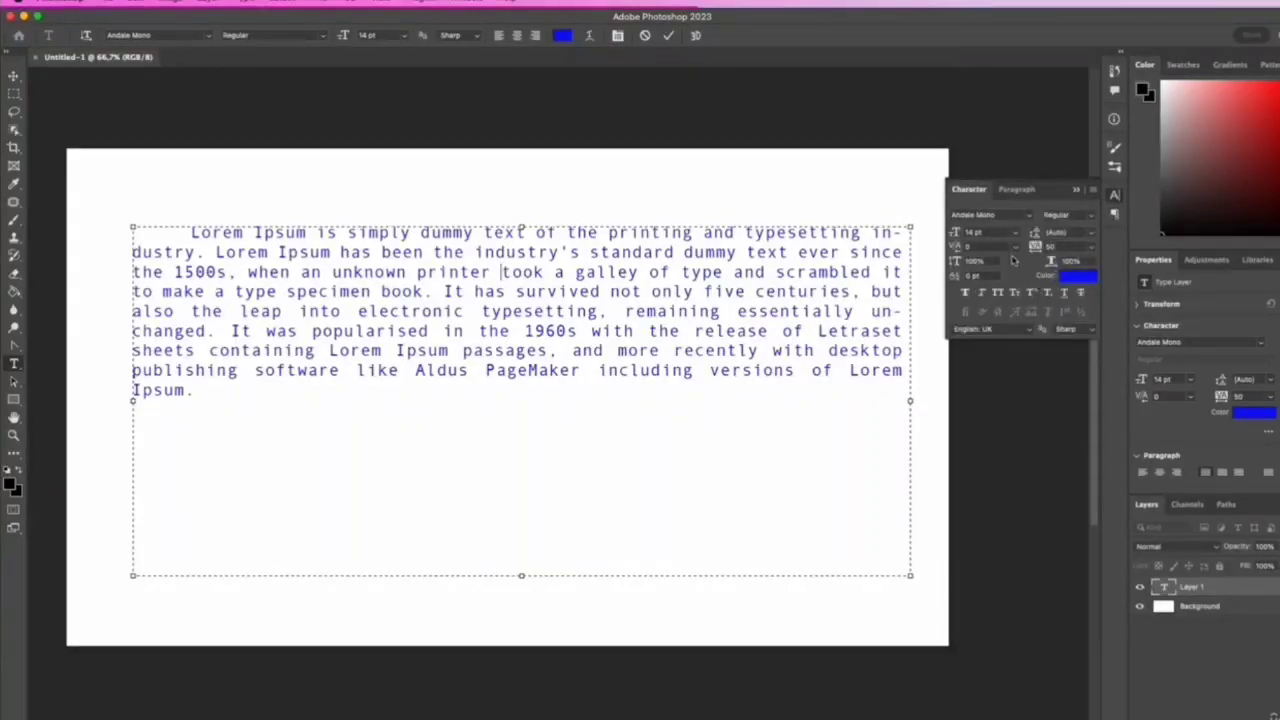
triple_click(319, 313)
left_click(319, 313)
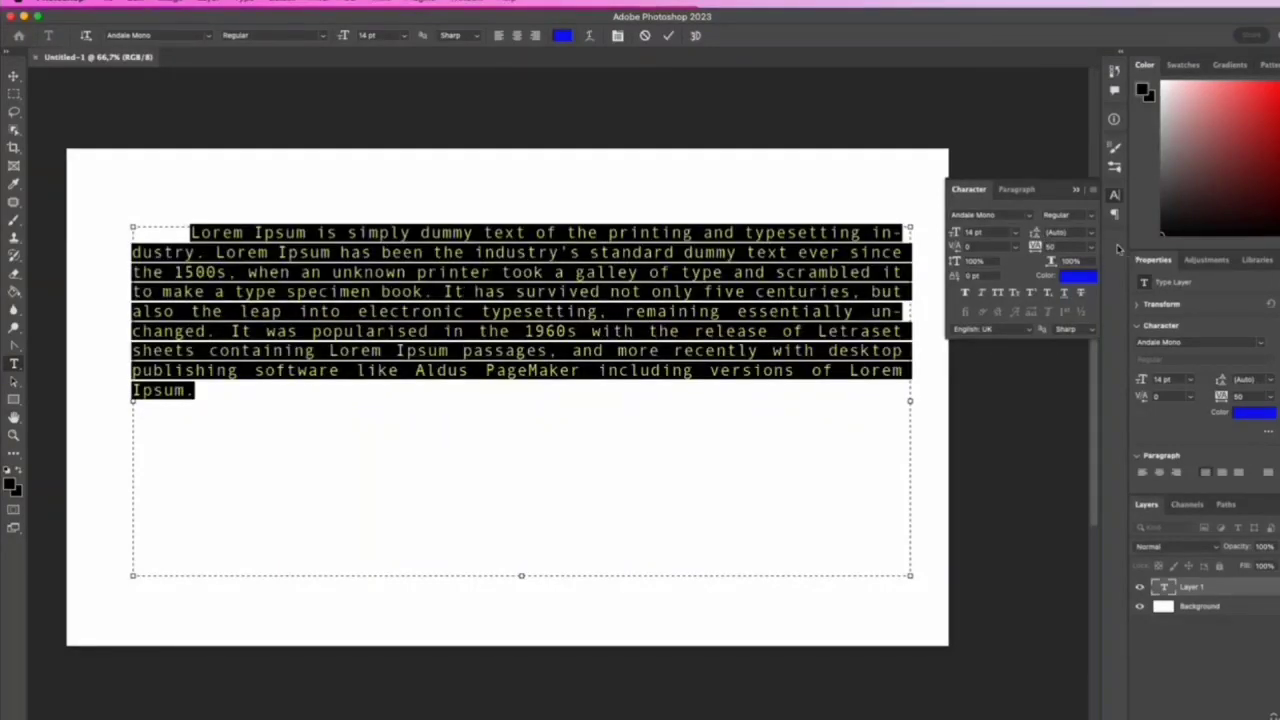
mouse_move(1035, 235)
left_mouse_down()
mouse_move(1056, 236)
mouse_move(1032, 237)
mouse_move(1050, 238)
mouse_move(1035, 250)
left_mouse_up()
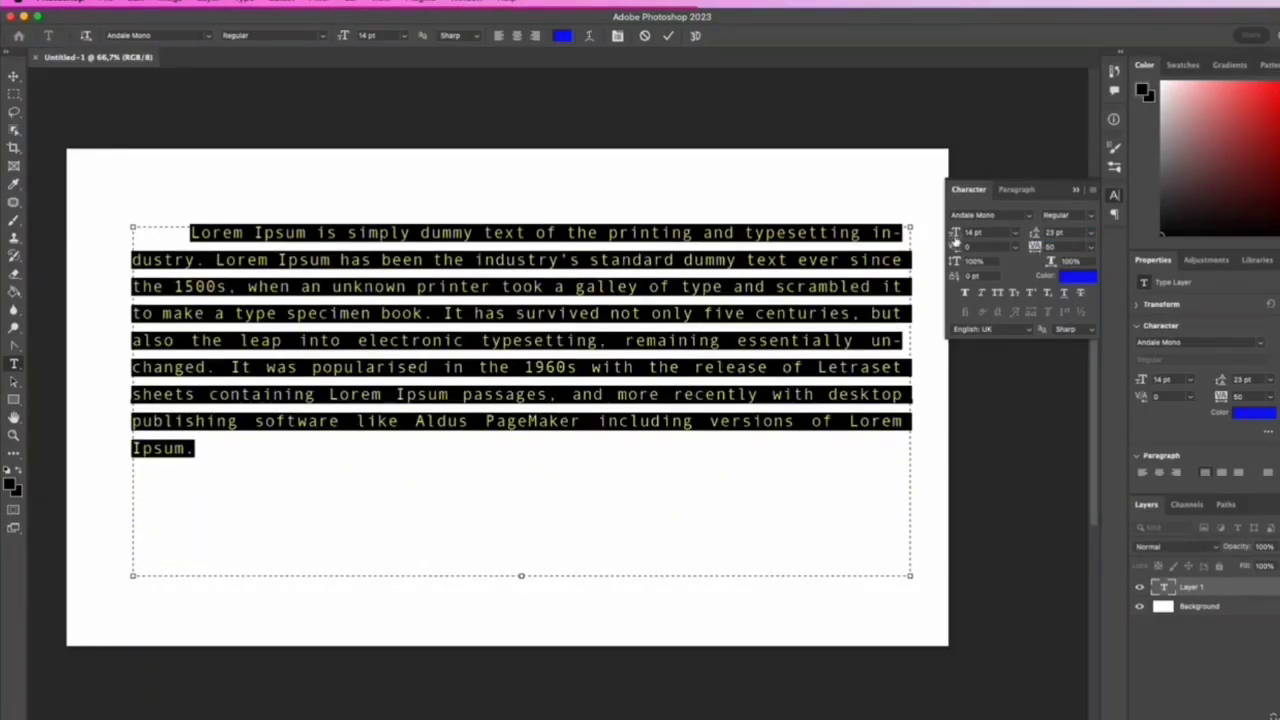
mouse_move(955, 240)
left_mouse_down()
mouse_move(990, 240)
mouse_move(955, 238)
left_mouse_up()
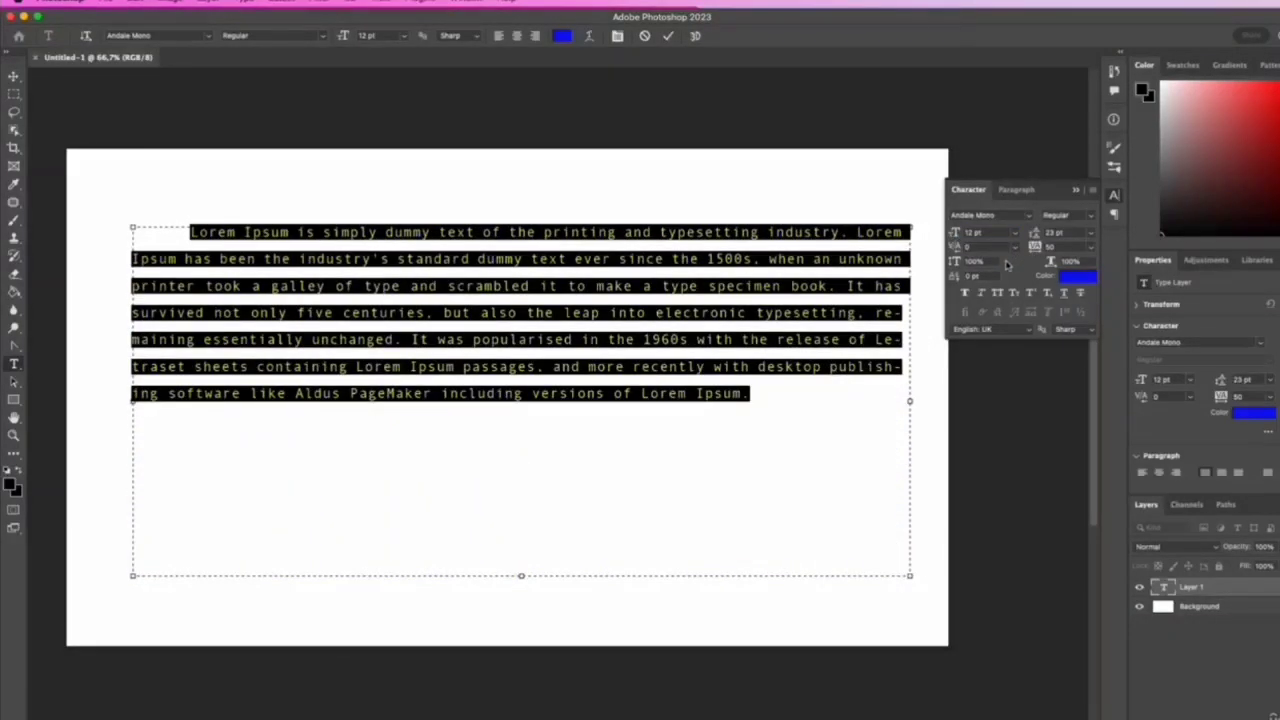
mouse_move(1036, 248)
left_mouse_down()
mouse_move(1062, 247)
mouse_move(1034, 248)
left_mouse_up()
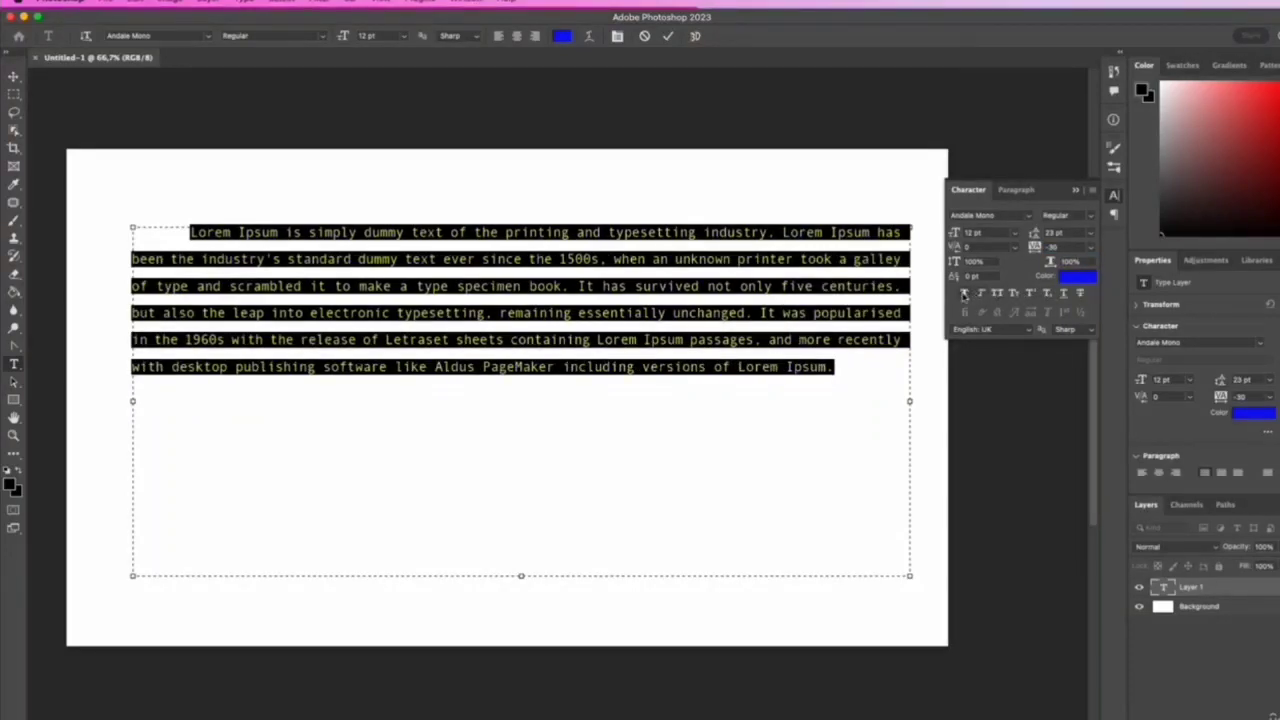
- Apply faux bold, faux italic and all caps to the whole paragraph
left_click(963, 293)
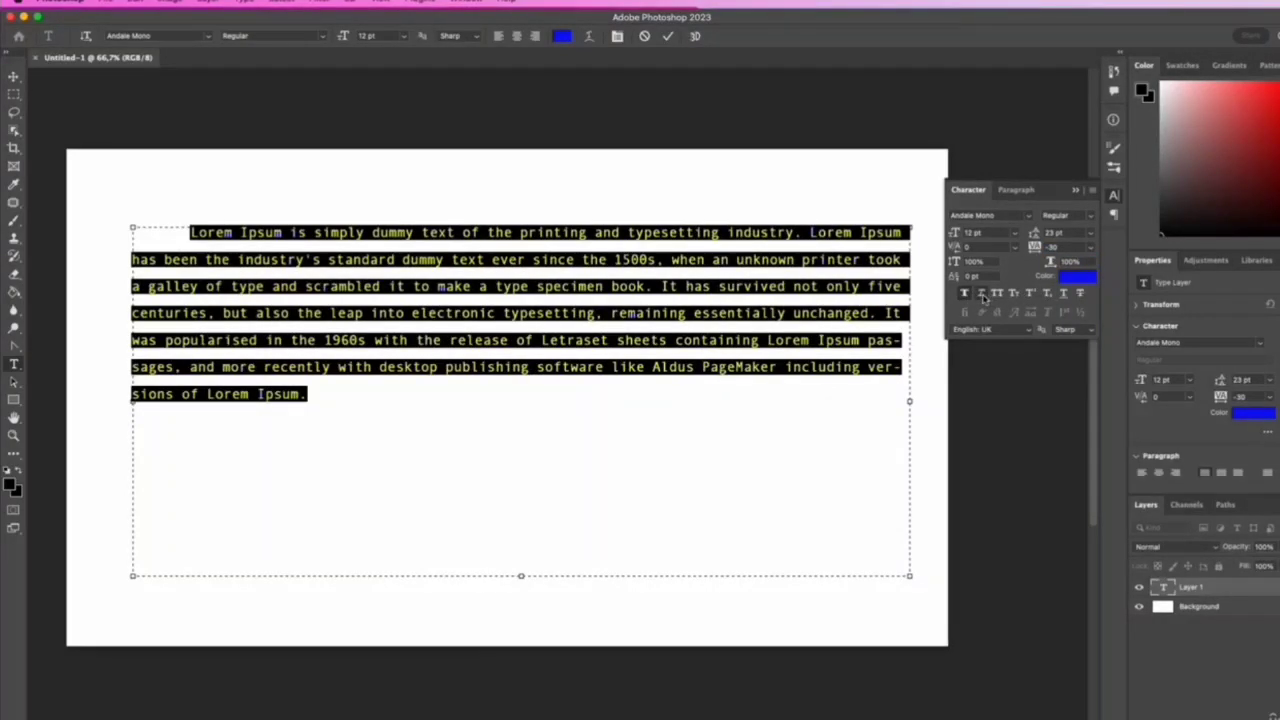
left_click(983, 298)
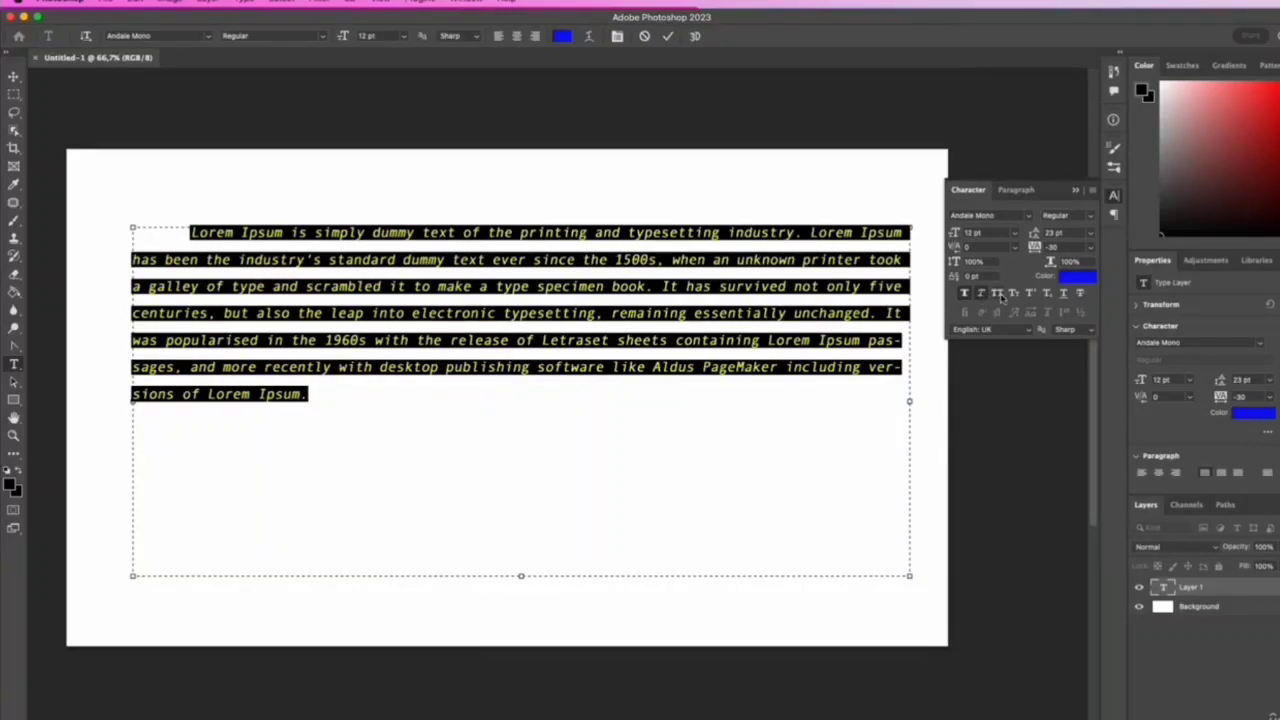
left_click(997, 294)
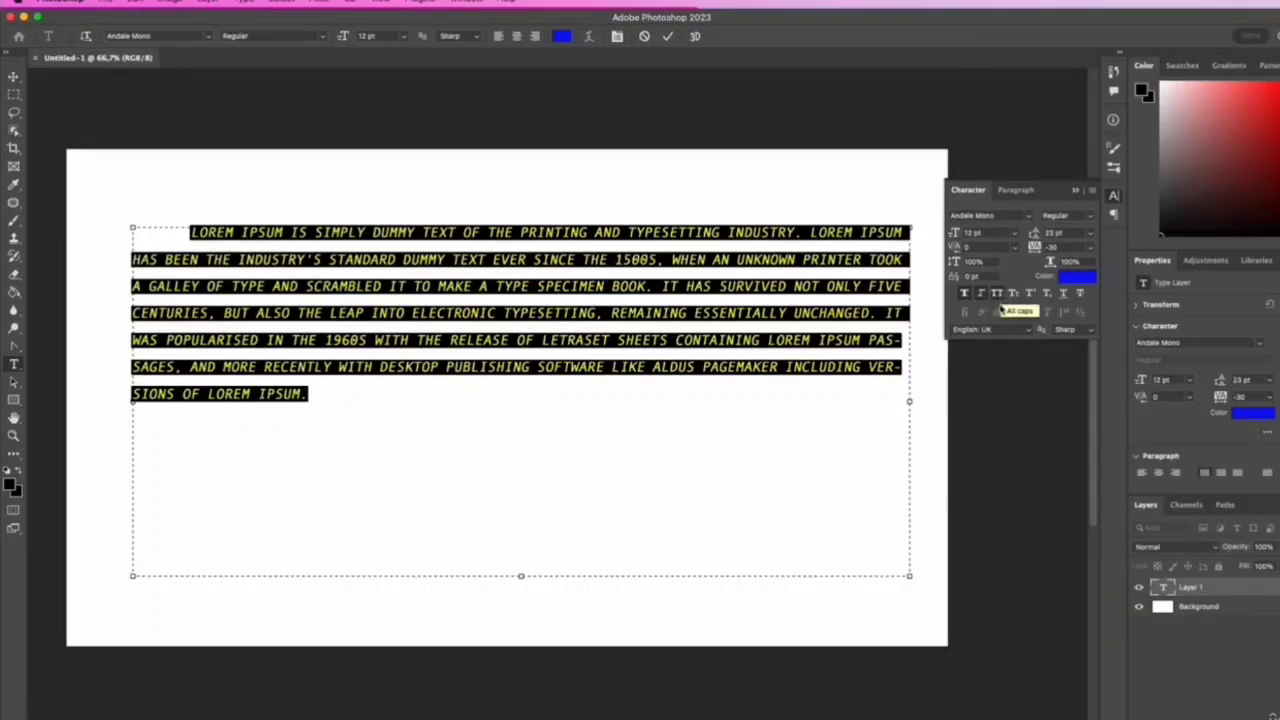
left_click(554, 321)
- Recolour the whole paragraph pink, RGB 233, 34, 142, and commit the text edits
left_click_drag(308, 395, 138, 232)
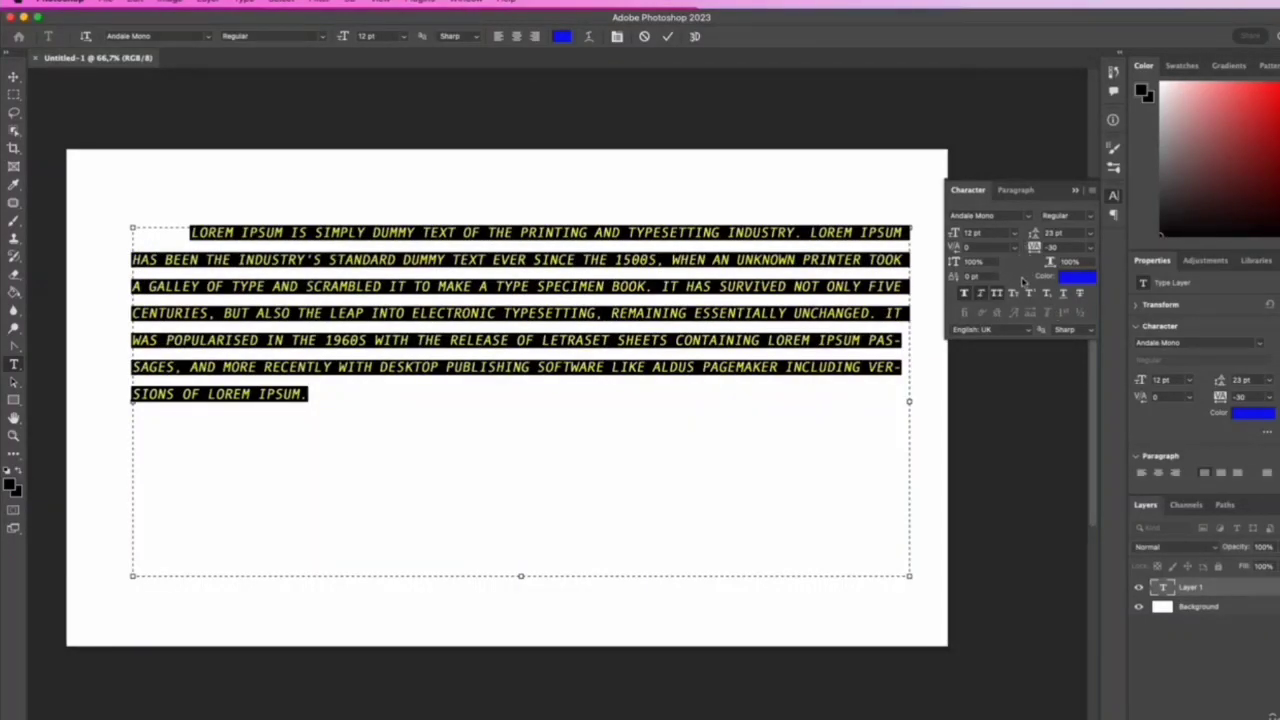
left_click(1077, 278)
left_click(800, 352)
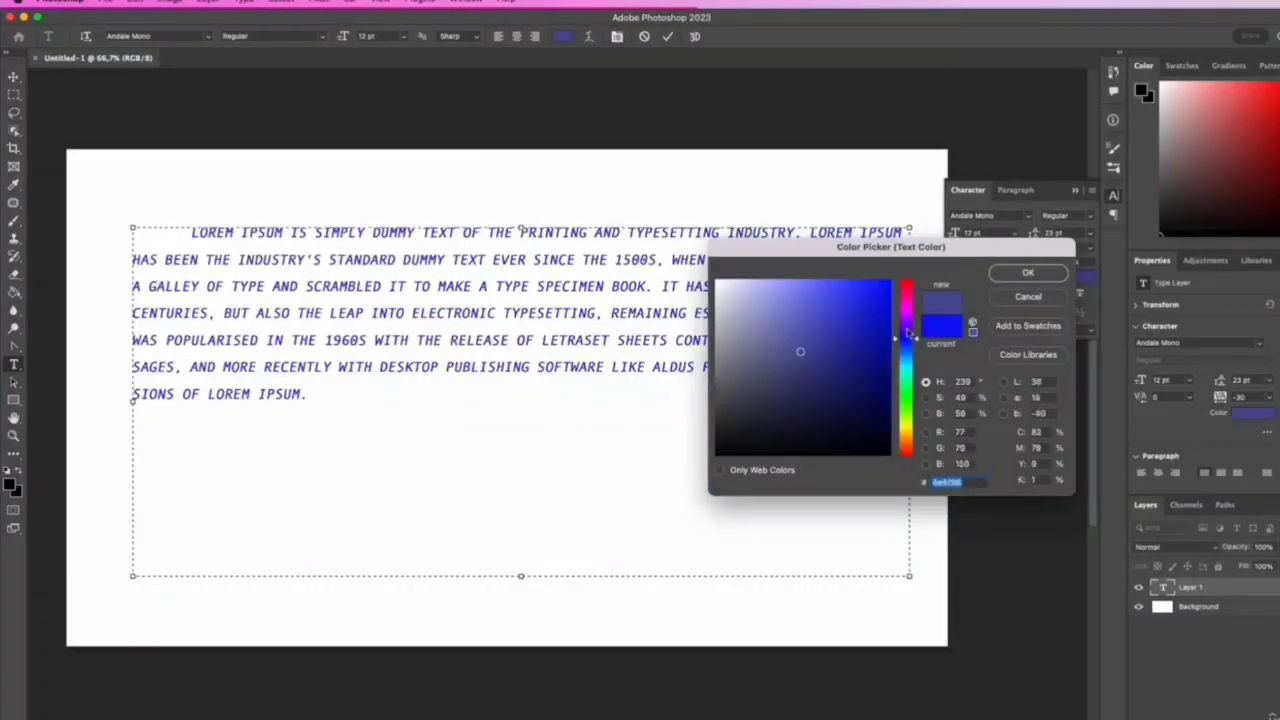
mouse_move(907, 333)
left_mouse_down()
mouse_move(907, 297)
mouse_move(873, 308)
mouse_move(866, 294)
left_mouse_up()
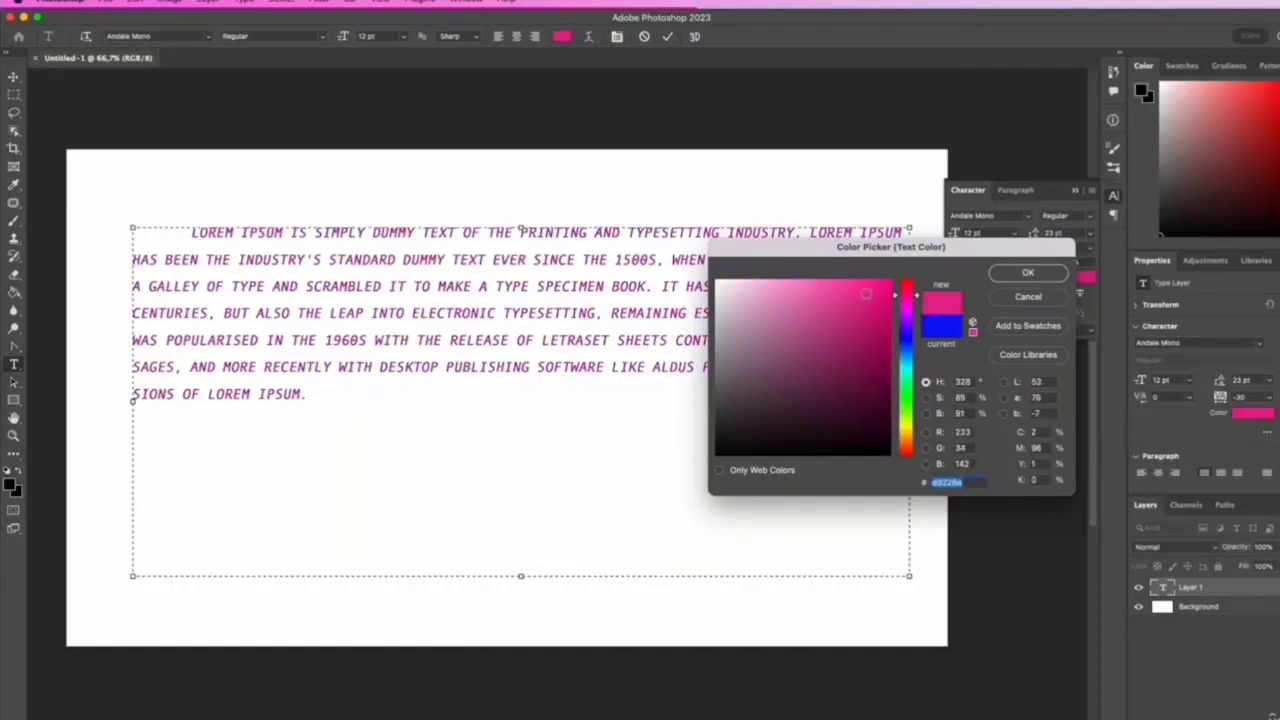
left_click(1041, 271)
left_click(503, 313)
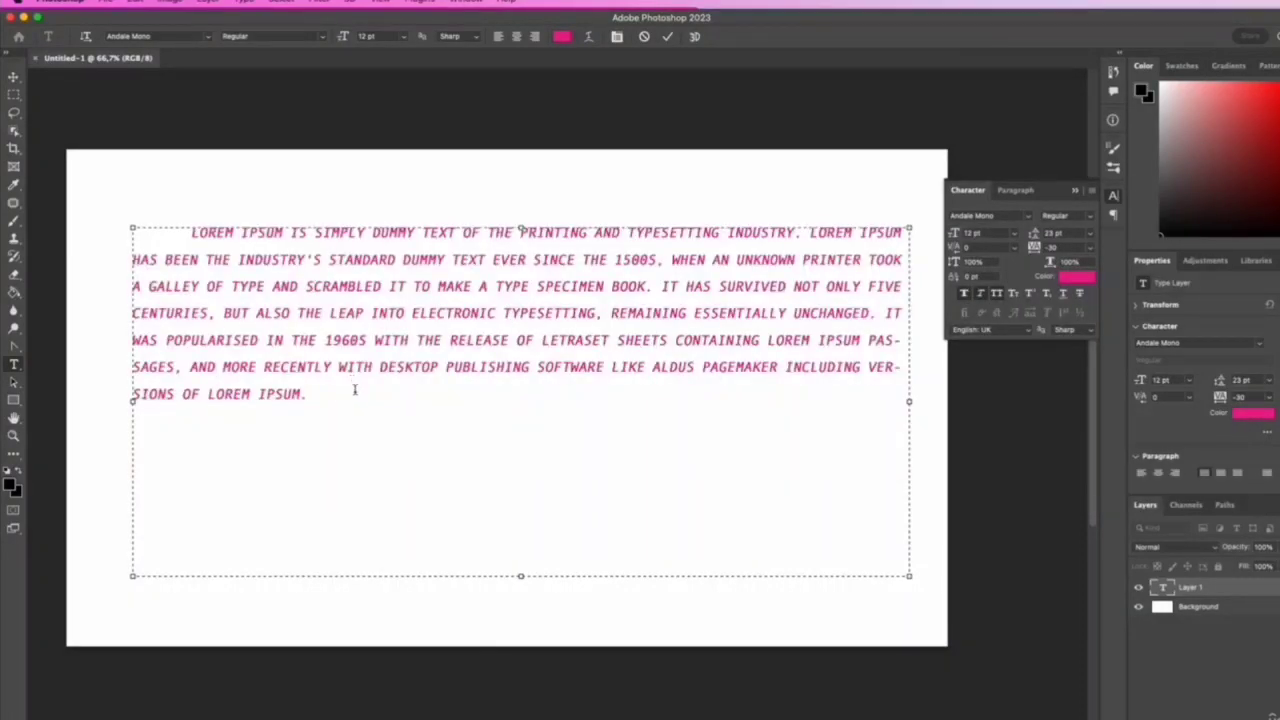
left_click_drag(354, 390, 282, 258)
left_click(720, 325)
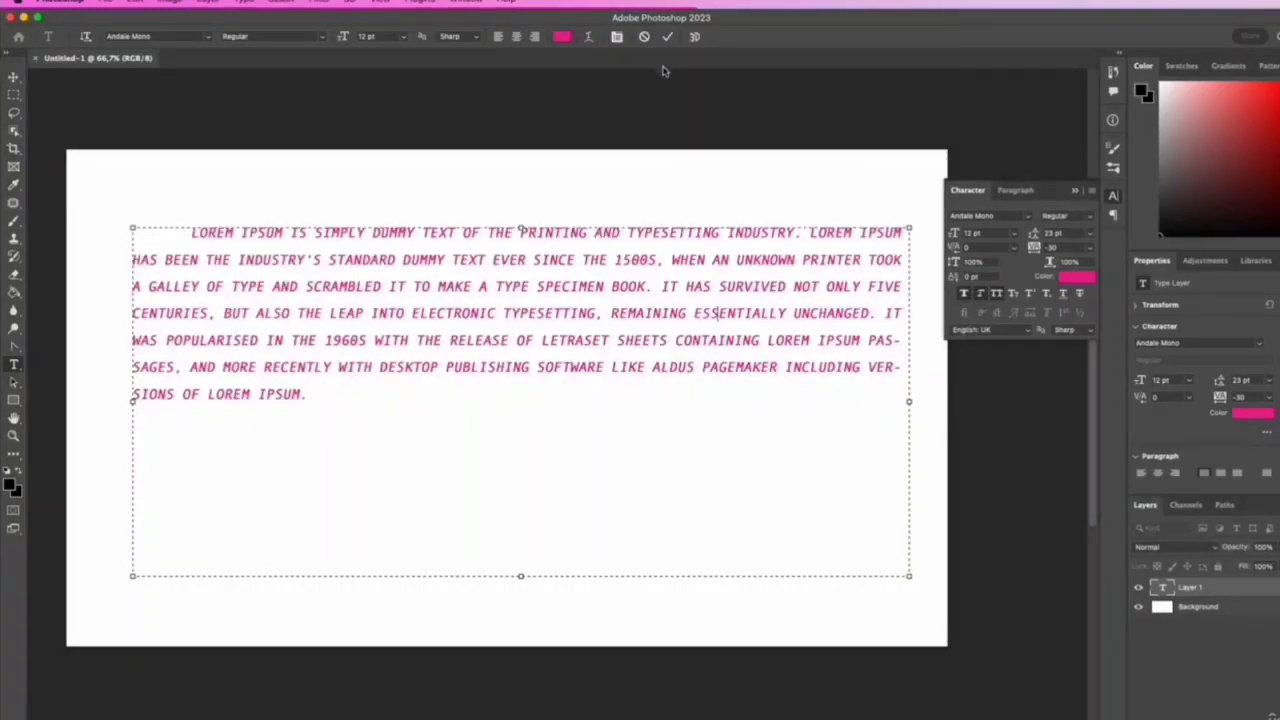
left_click(667, 36)
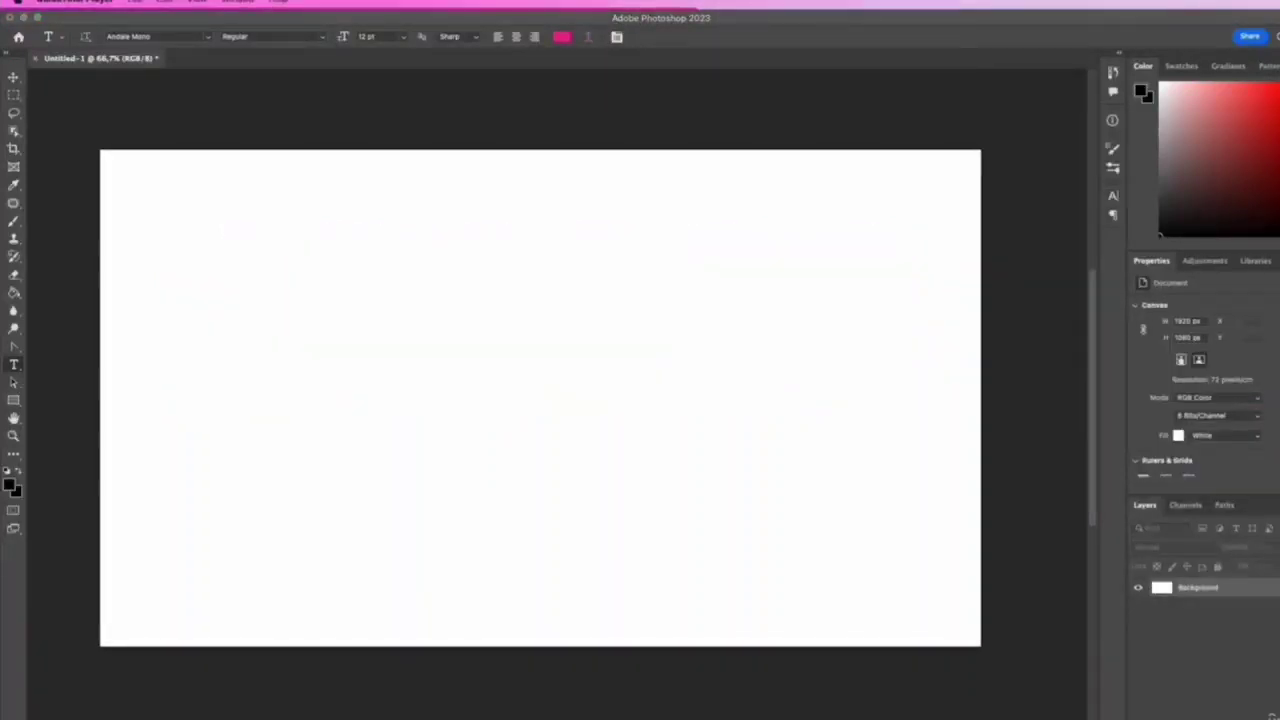
- Add the text MASK on the blank canvas, enlarge it to 133 pt and move it towards the centre
left_click(458, 357)
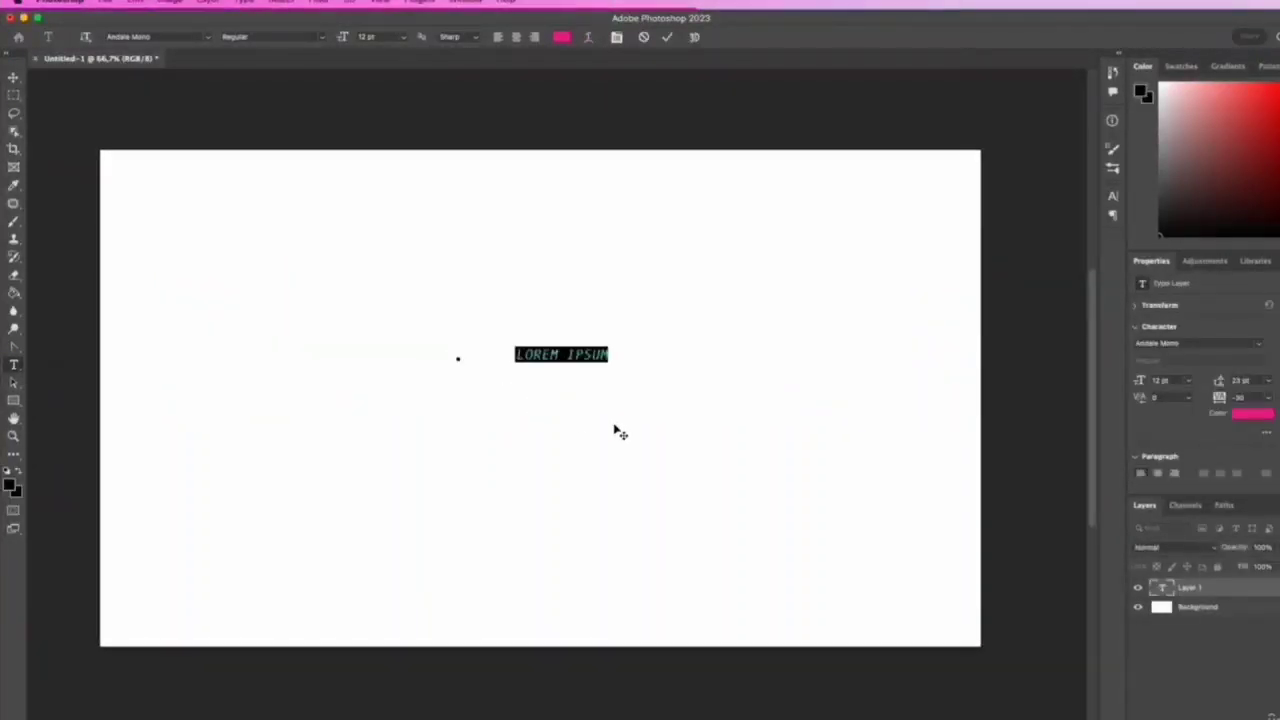
type("MASK")
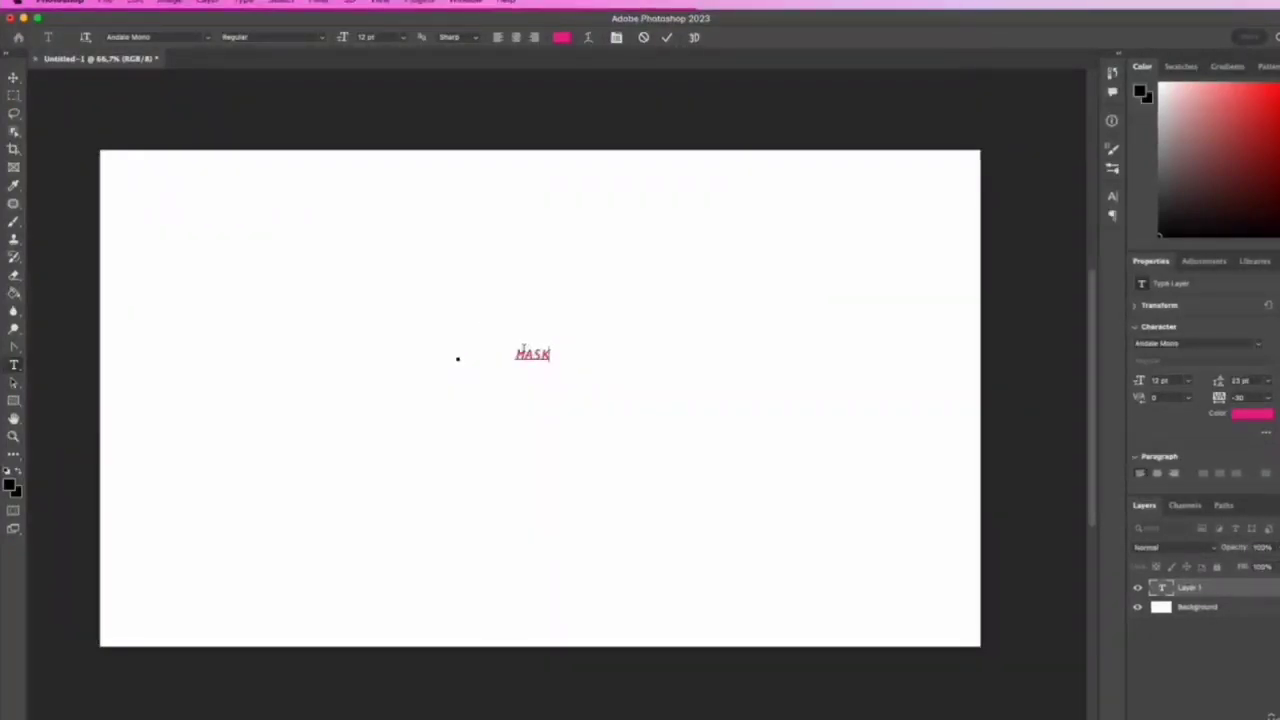
left_click_drag(516, 355, 553, 358)
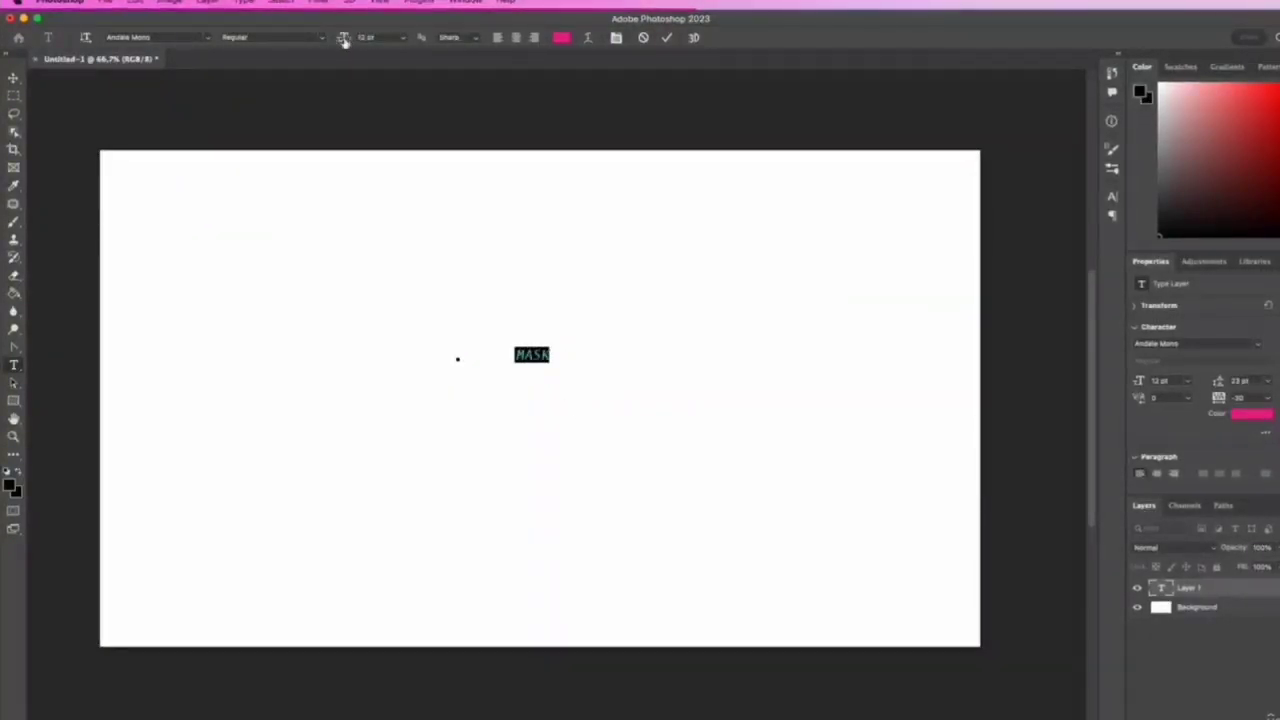
left_click_drag(343, 40, 451, 106)
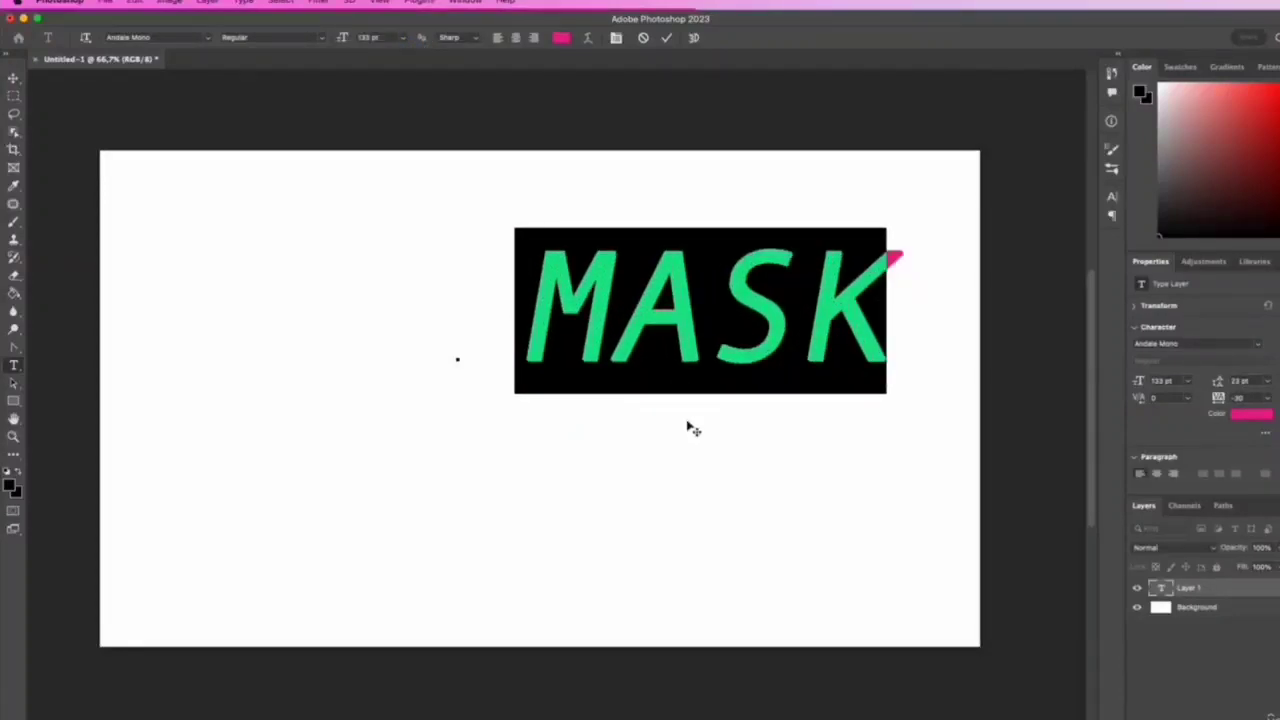
left_click_drag(537, 479, 537, 494)
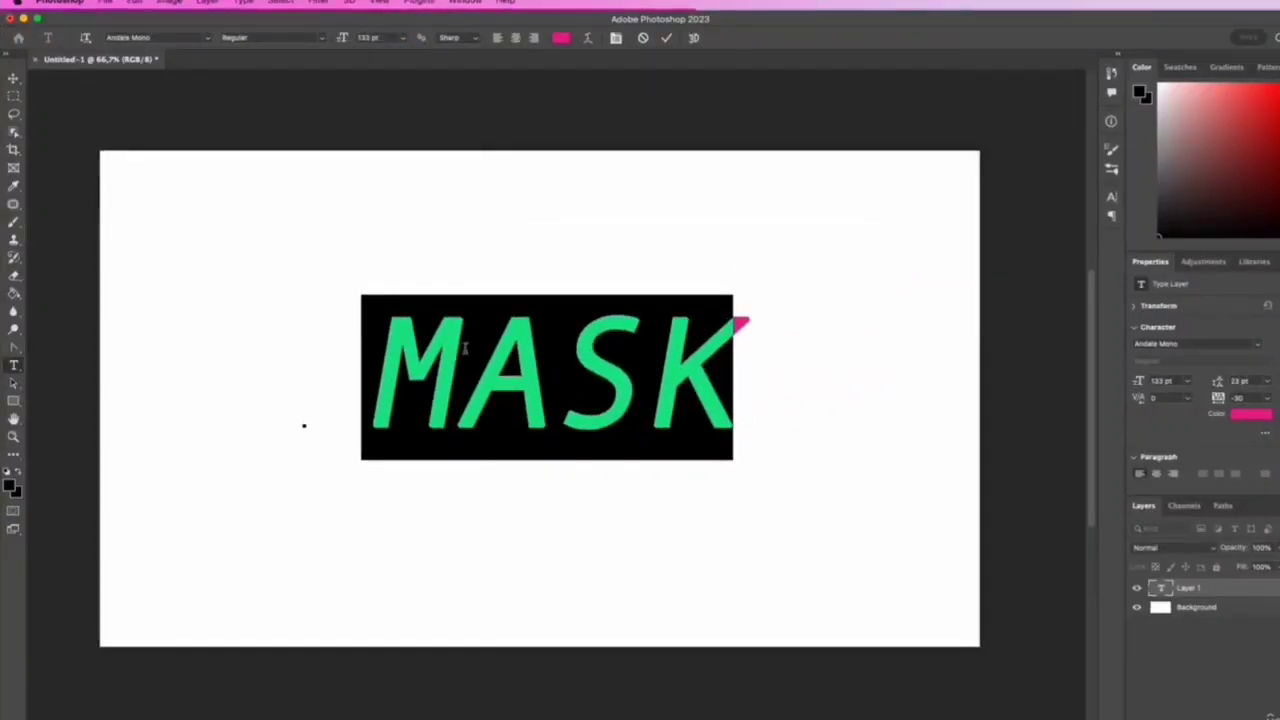
- Change the MASK text's font to Arial Black, recentre it on the canvas and commit it
left_click(207, 39)
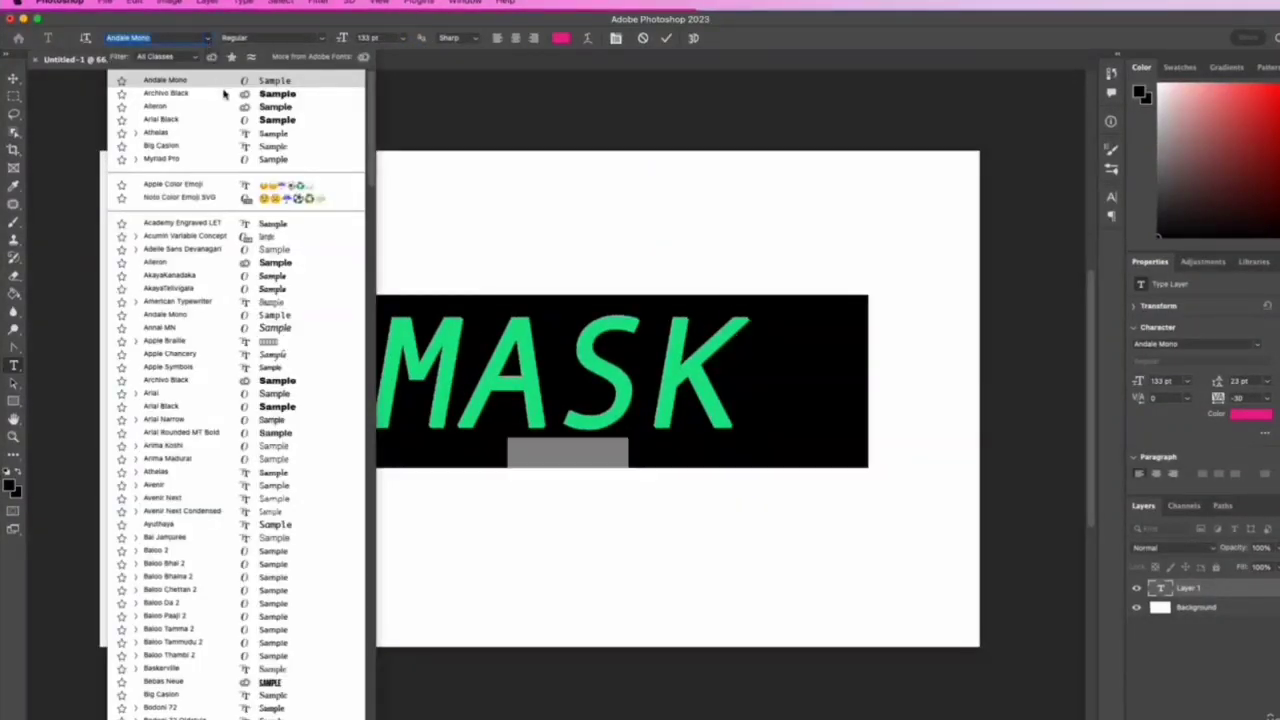
left_click(231, 123)
left_click(732, 424)
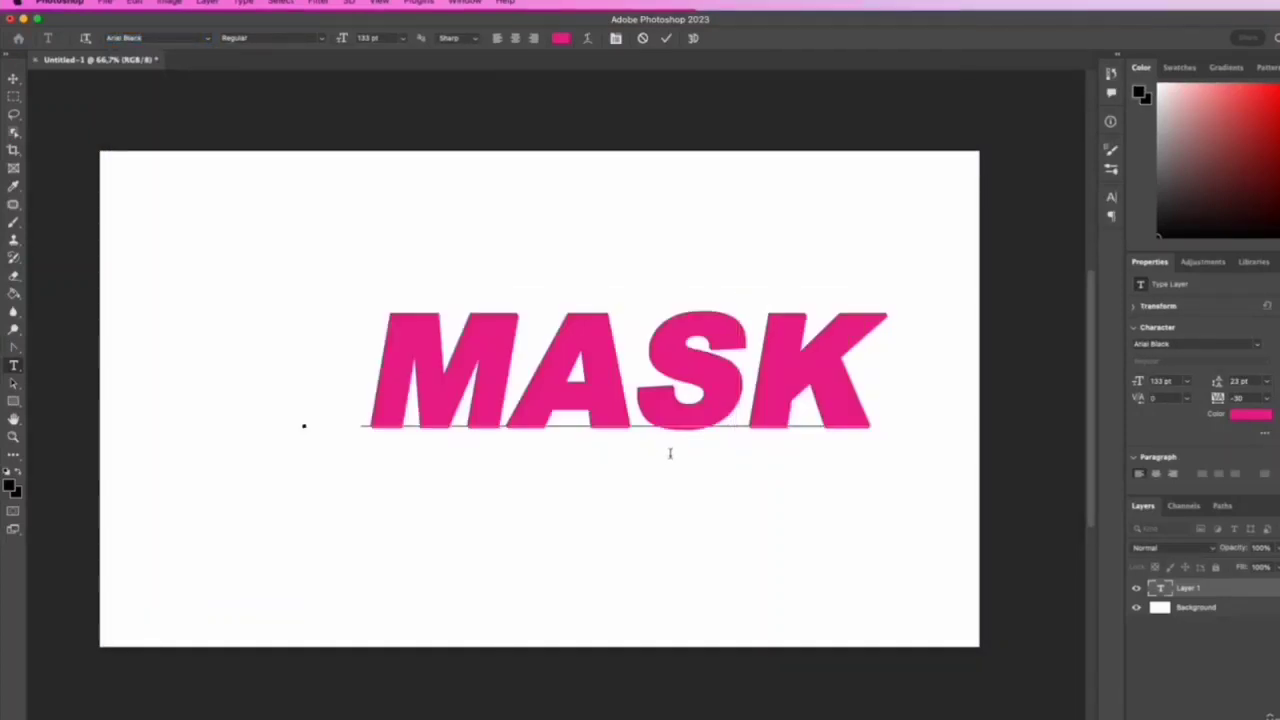
left_click_drag(663, 505, 600, 522)
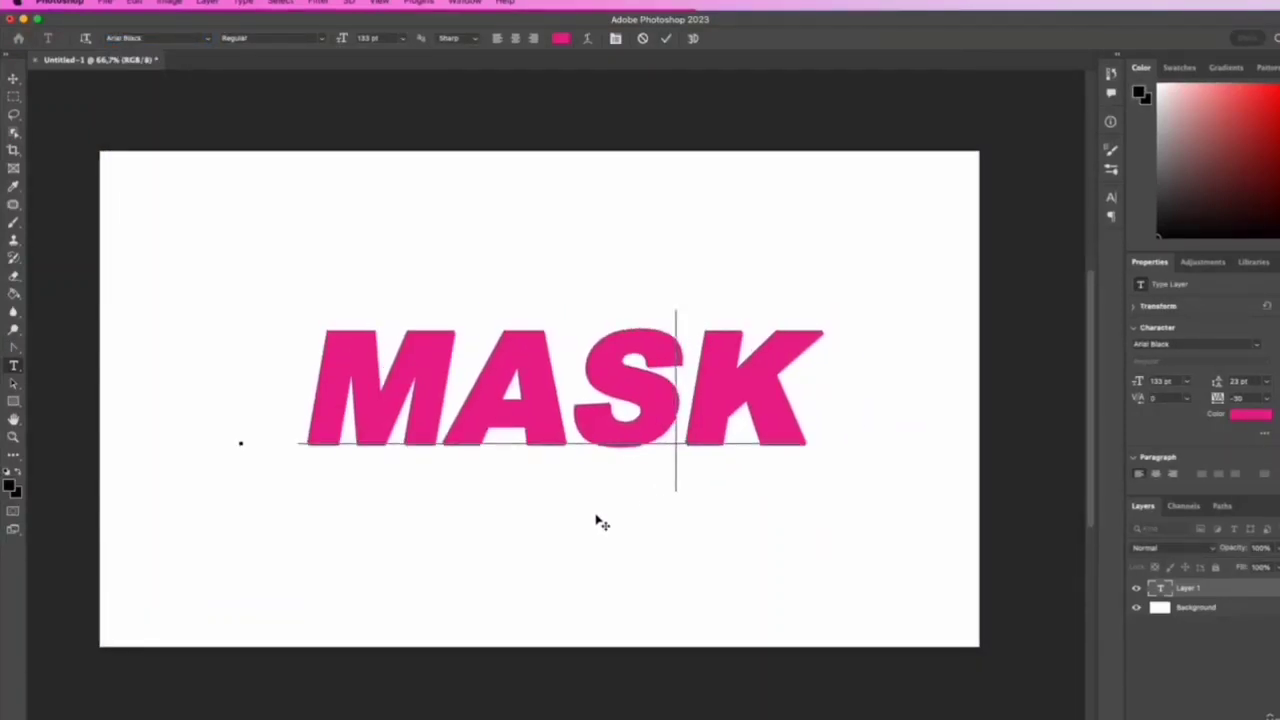
left_click(665, 41)
- Place MASK TEXT.png from the Finder folder into the document, scale it to about 46% and commit the placement
left_click(1256, 715)
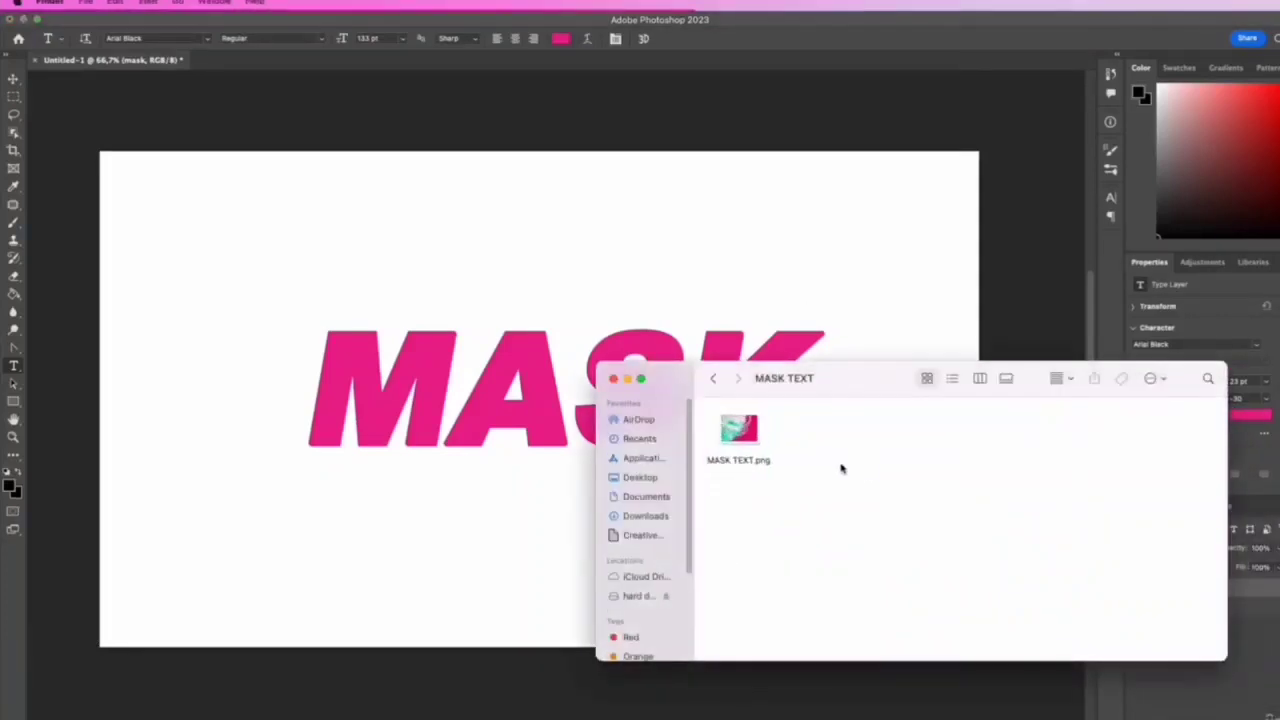
left_click(738, 430)
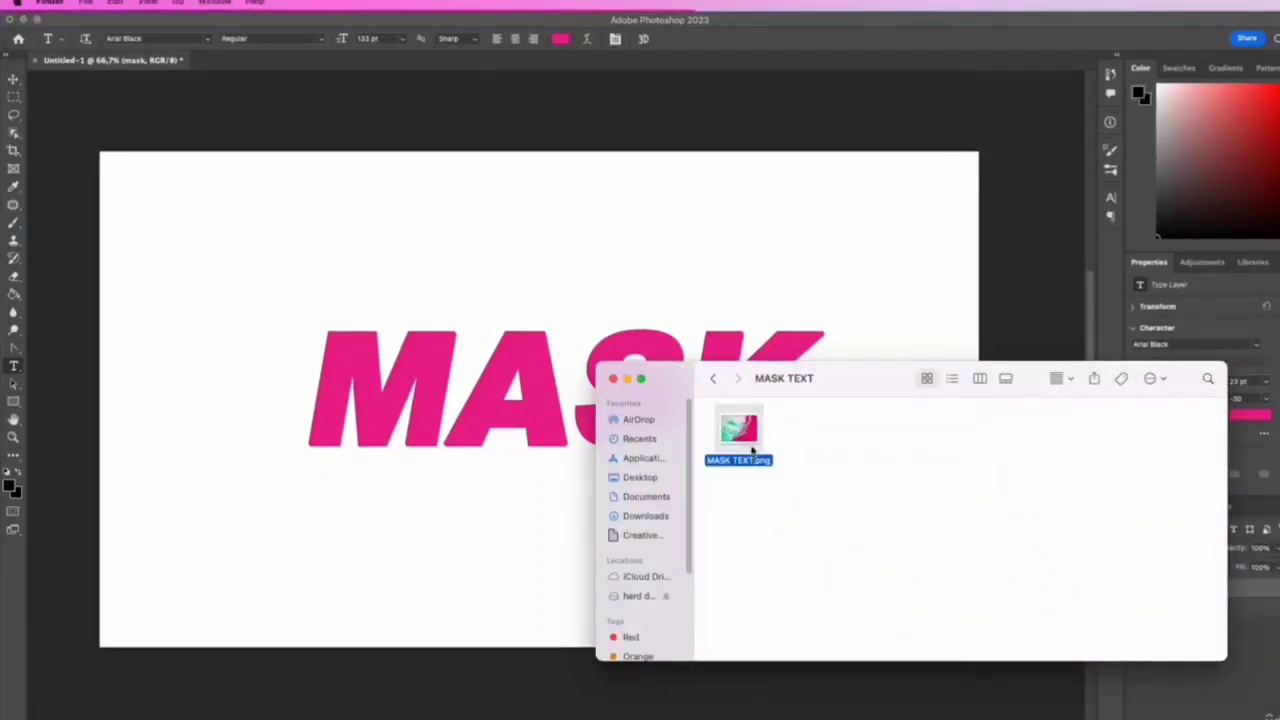
left_click_drag(752, 438, 578, 461)
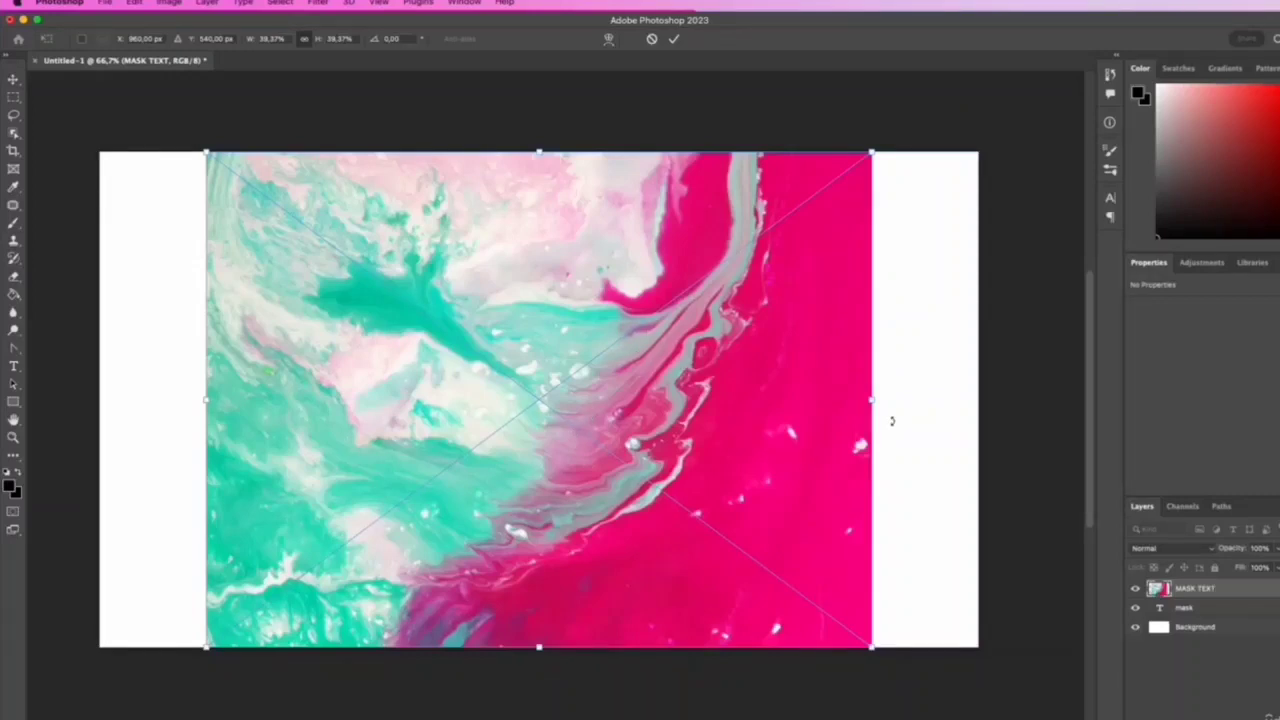
left_click_drag(873, 402, 941, 400)
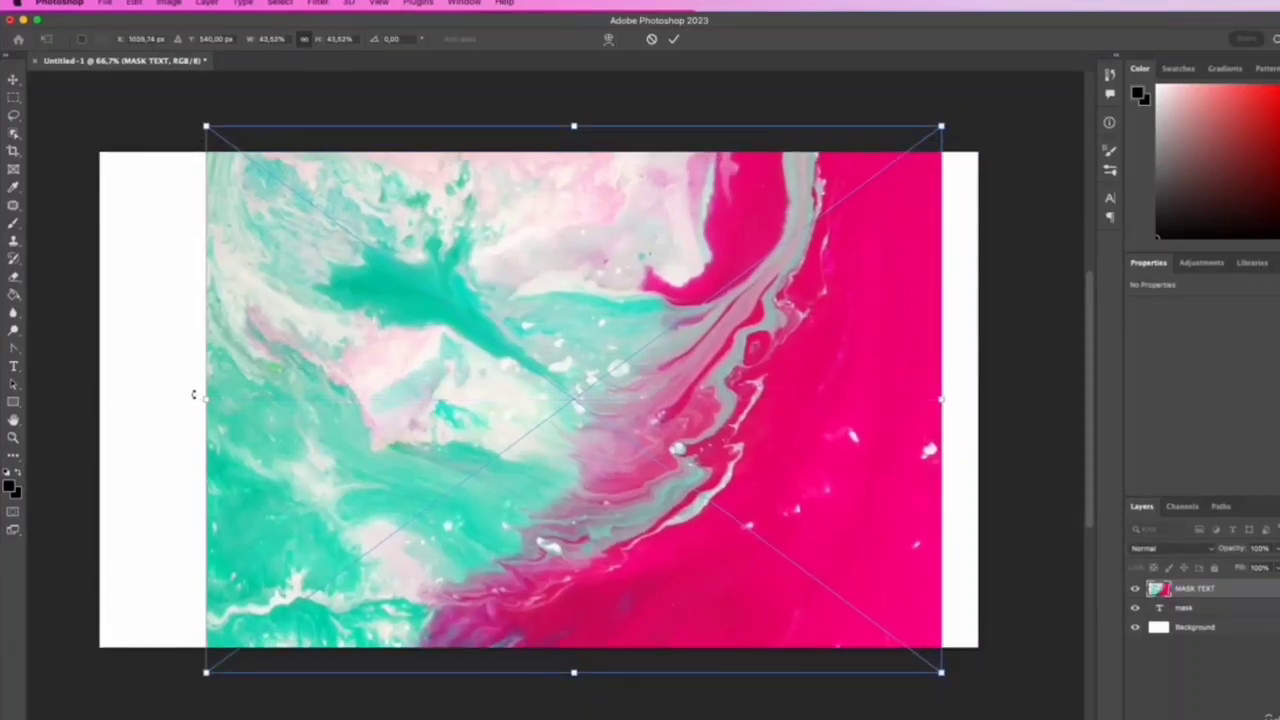
left_click_drag(193, 394, 163, 399)
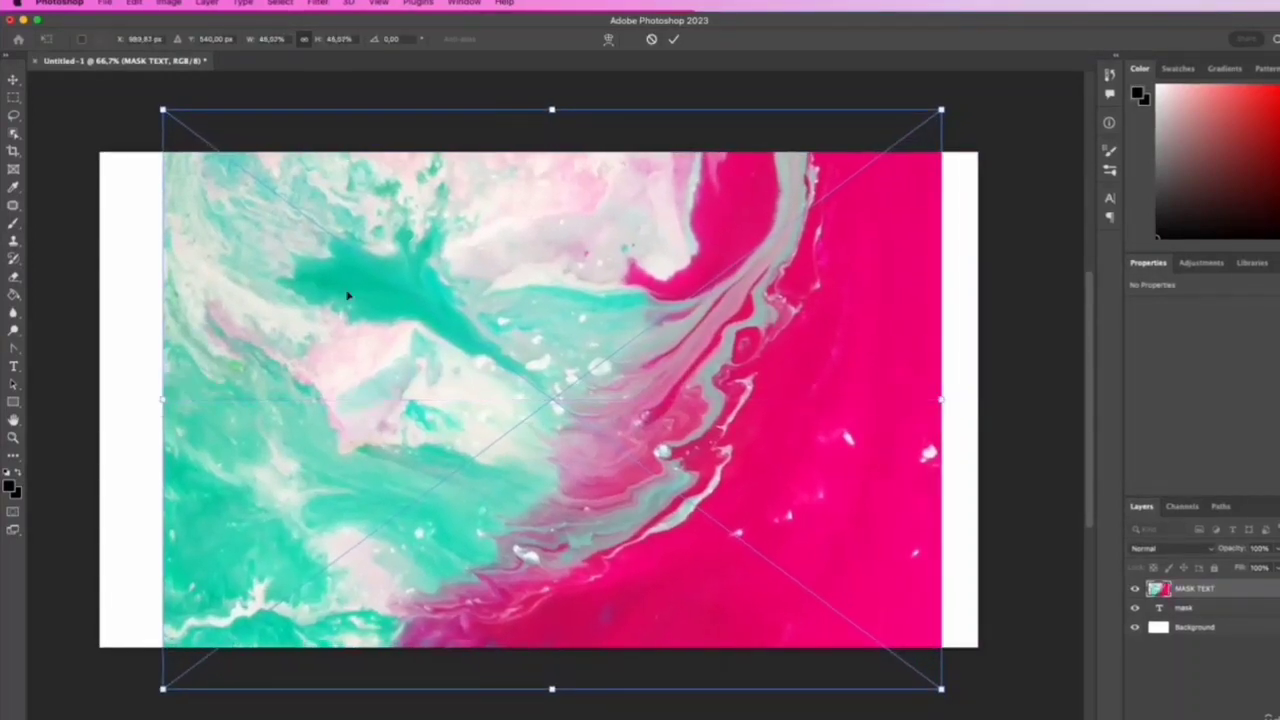
left_click(674, 39)
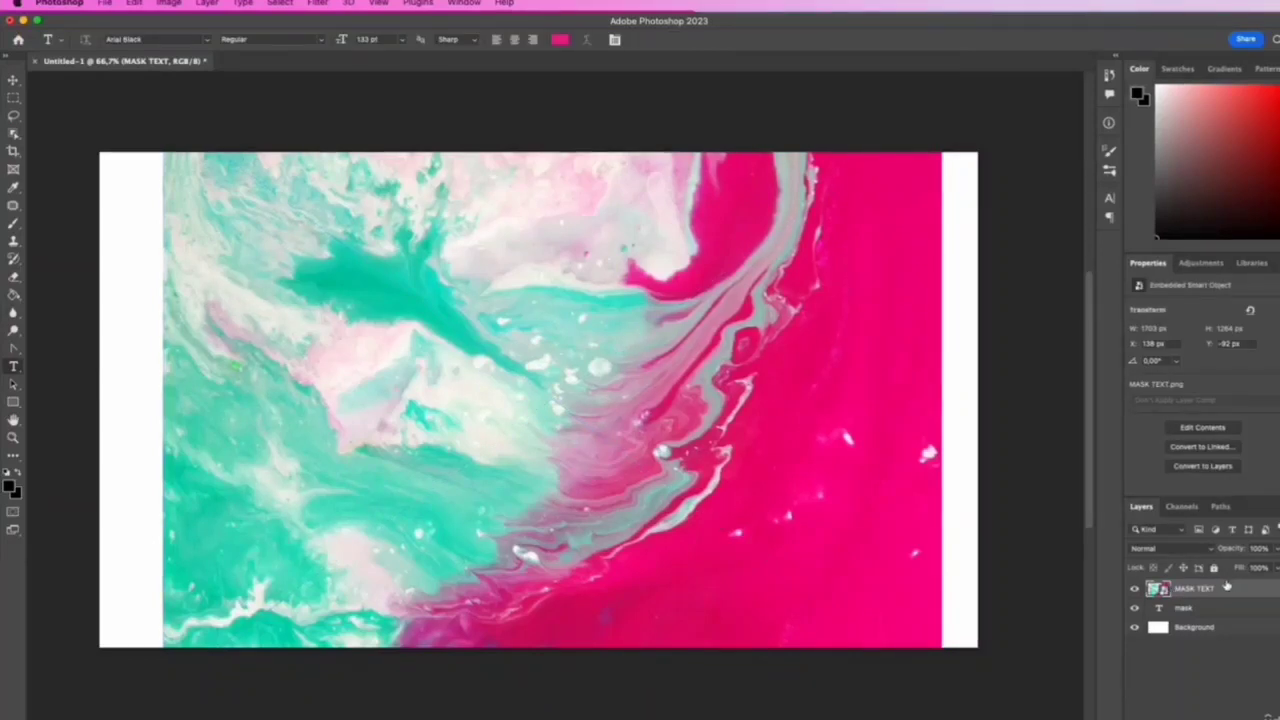
- Create a clipping mask from the MASK TEXT image onto the text layer and shift the image horizontally to X 0 px
right_click(1204, 590)
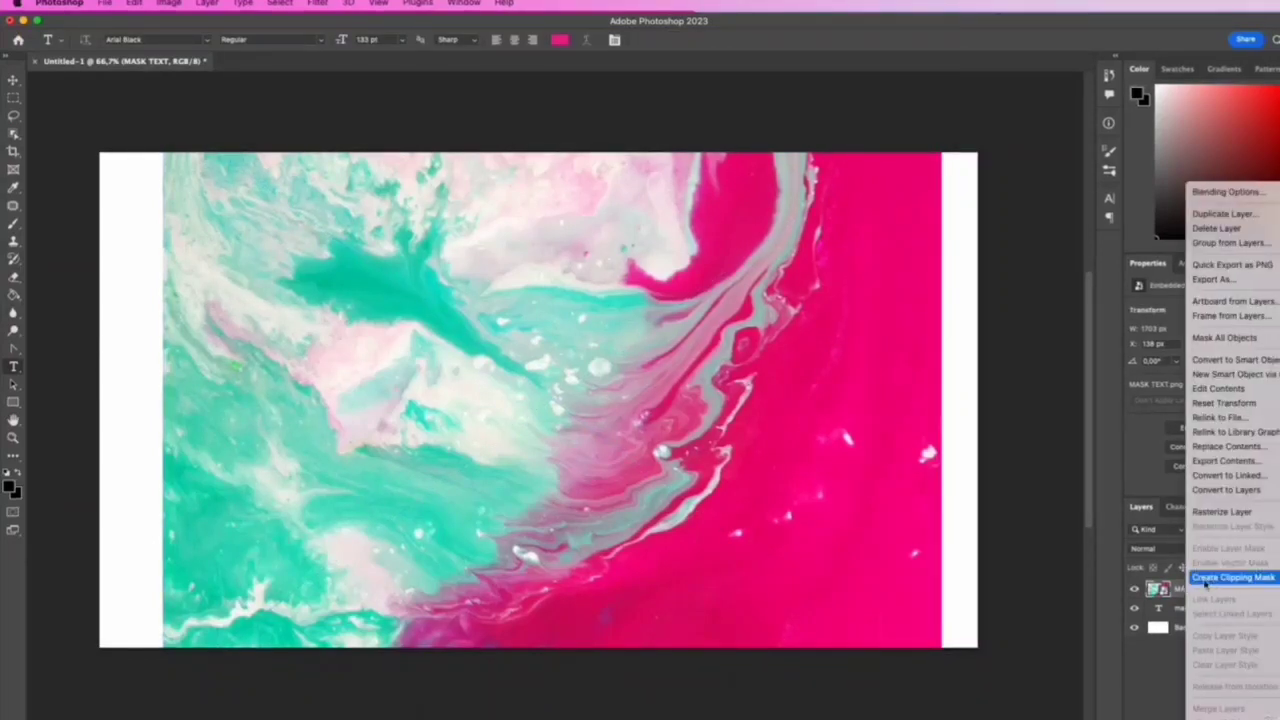
left_click(1222, 578)
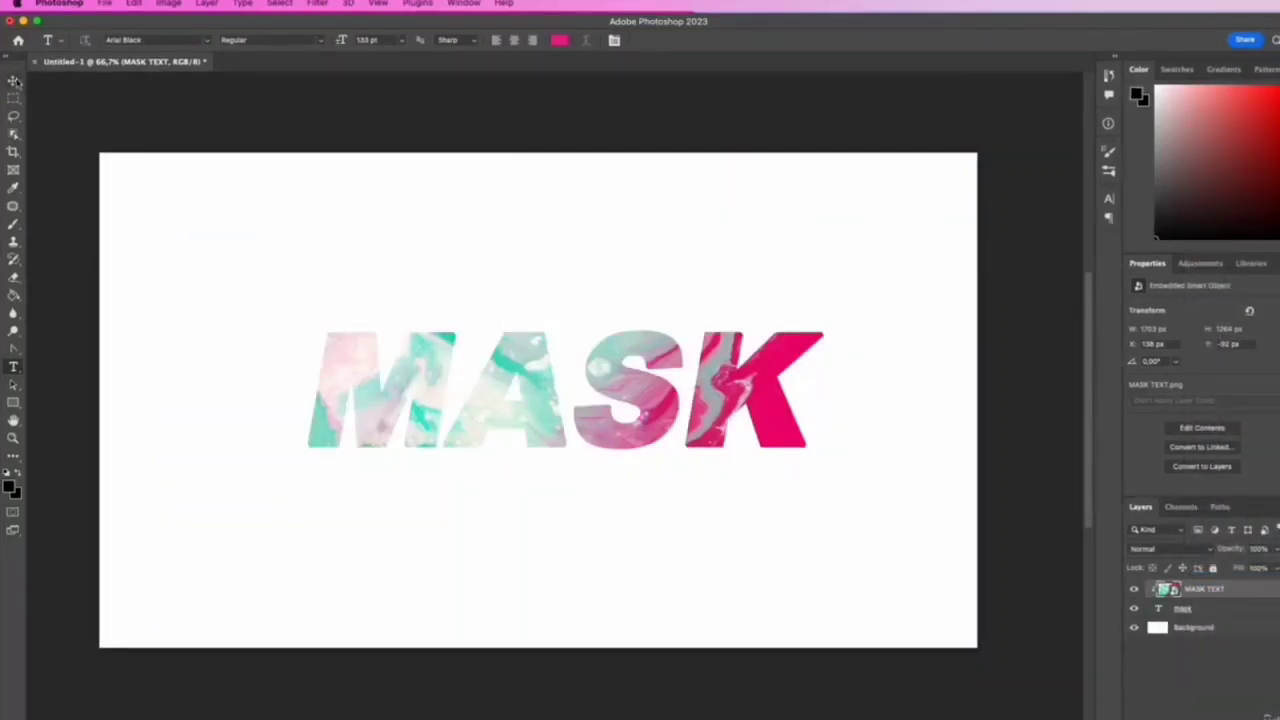
key("v")
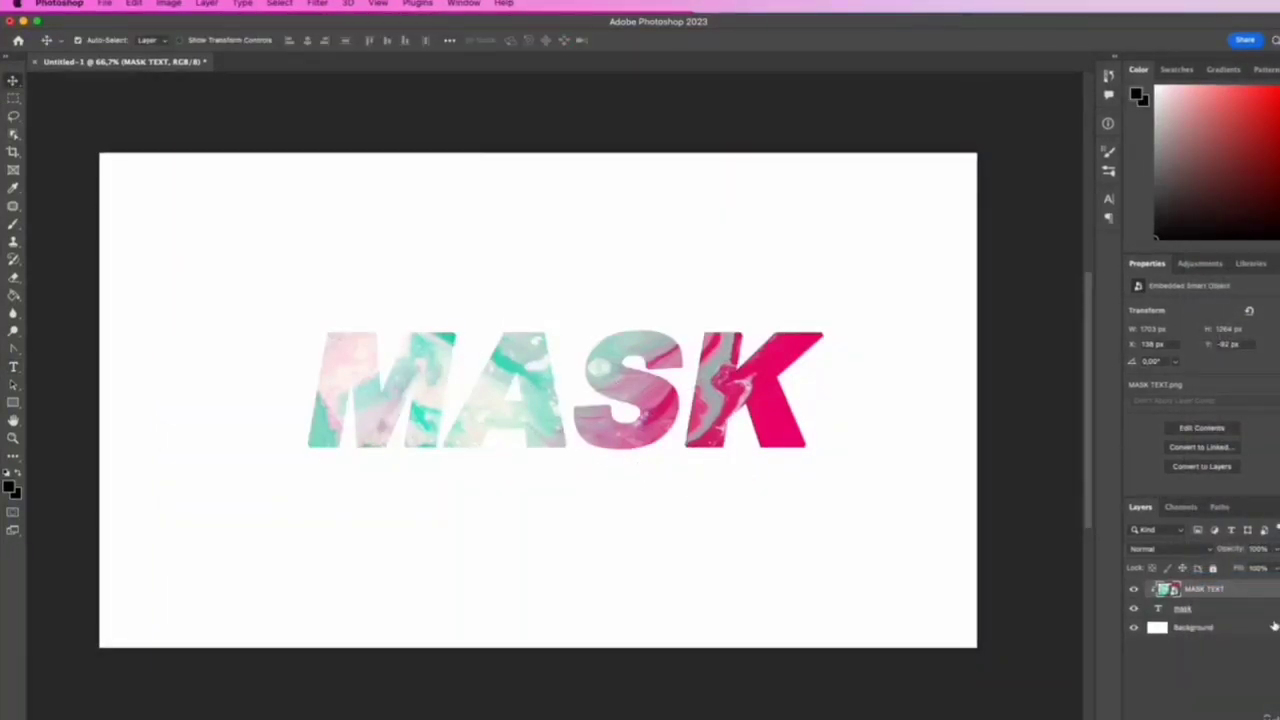
left_click_drag(647, 402, 522, 402)
left_click_drag(503, 403, 576, 410)
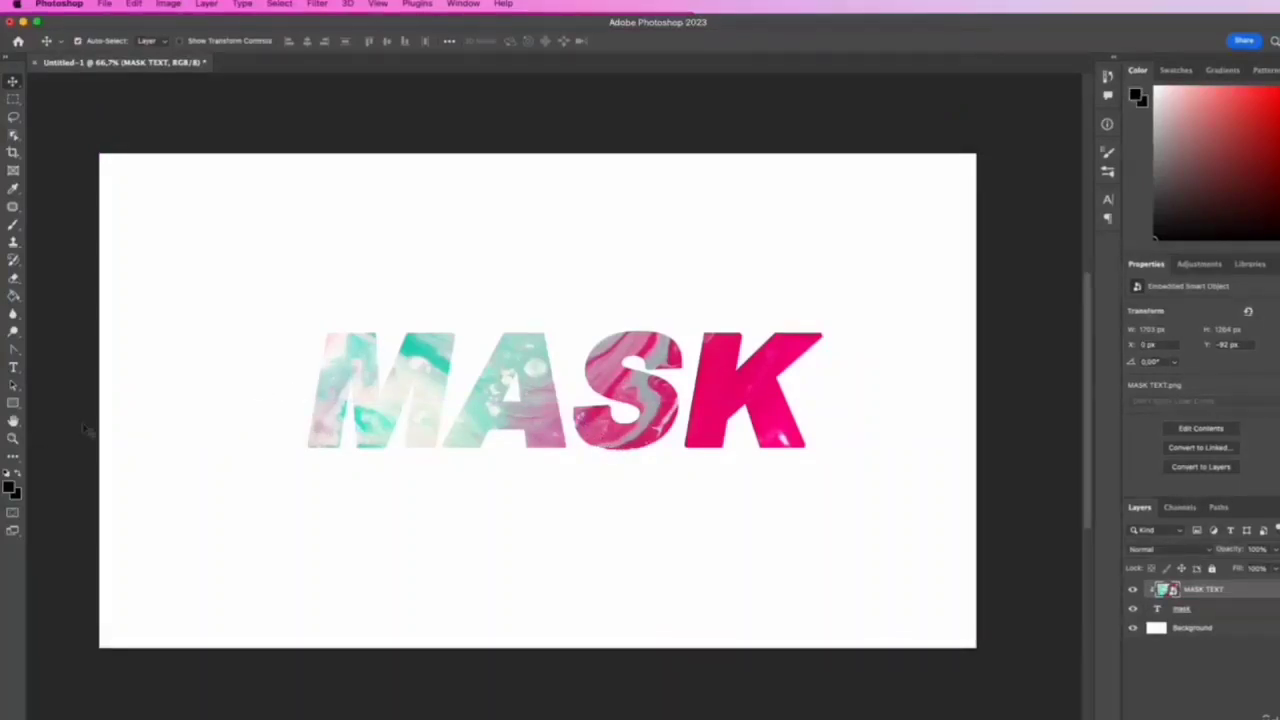
- Replace the word MASK in the clipped text layer with DESIGN
left_click(13, 367)
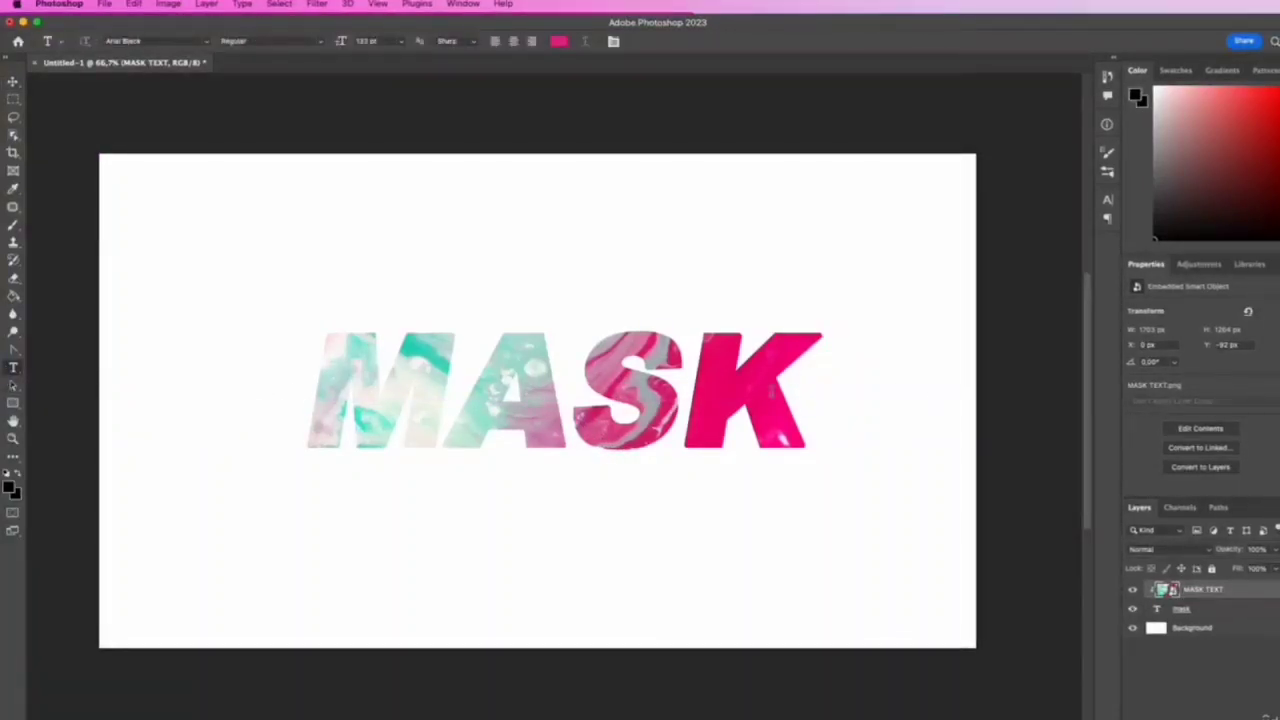
left_click(780, 386)
key("BackSpace")
key("BackSpace")
key("BackSpace")
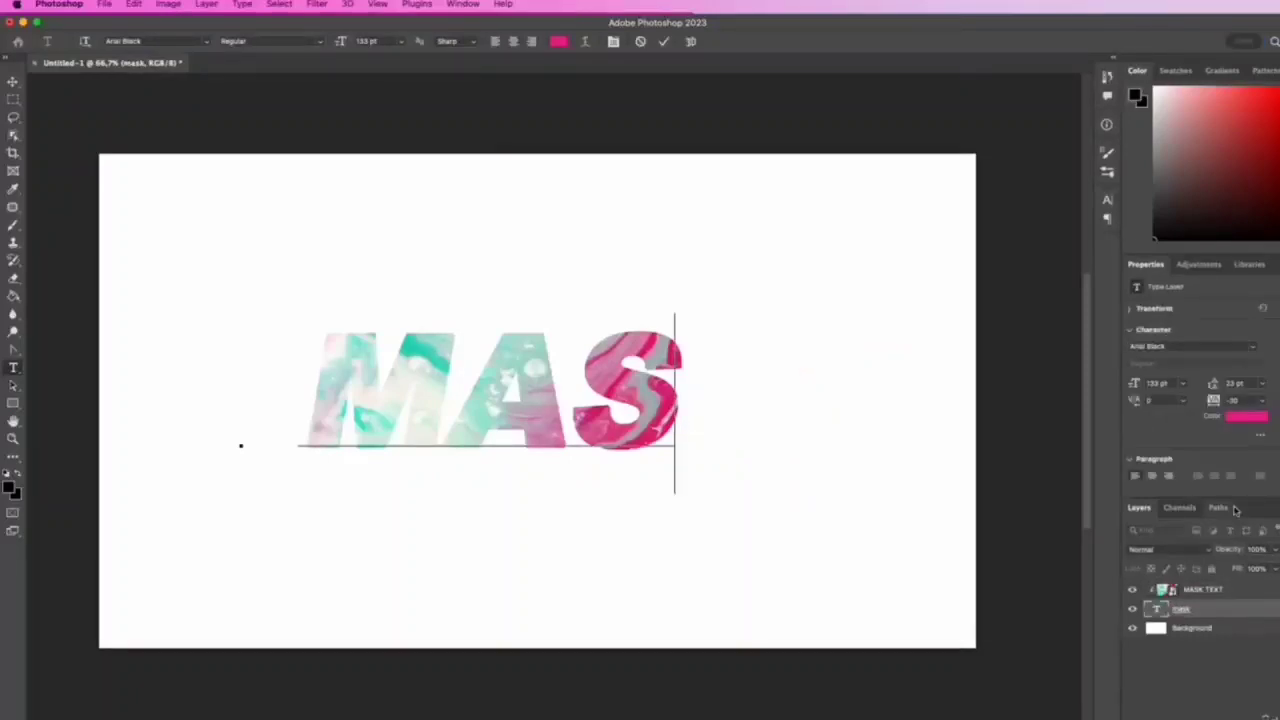
key("BackSpace")
key("BackSpace")
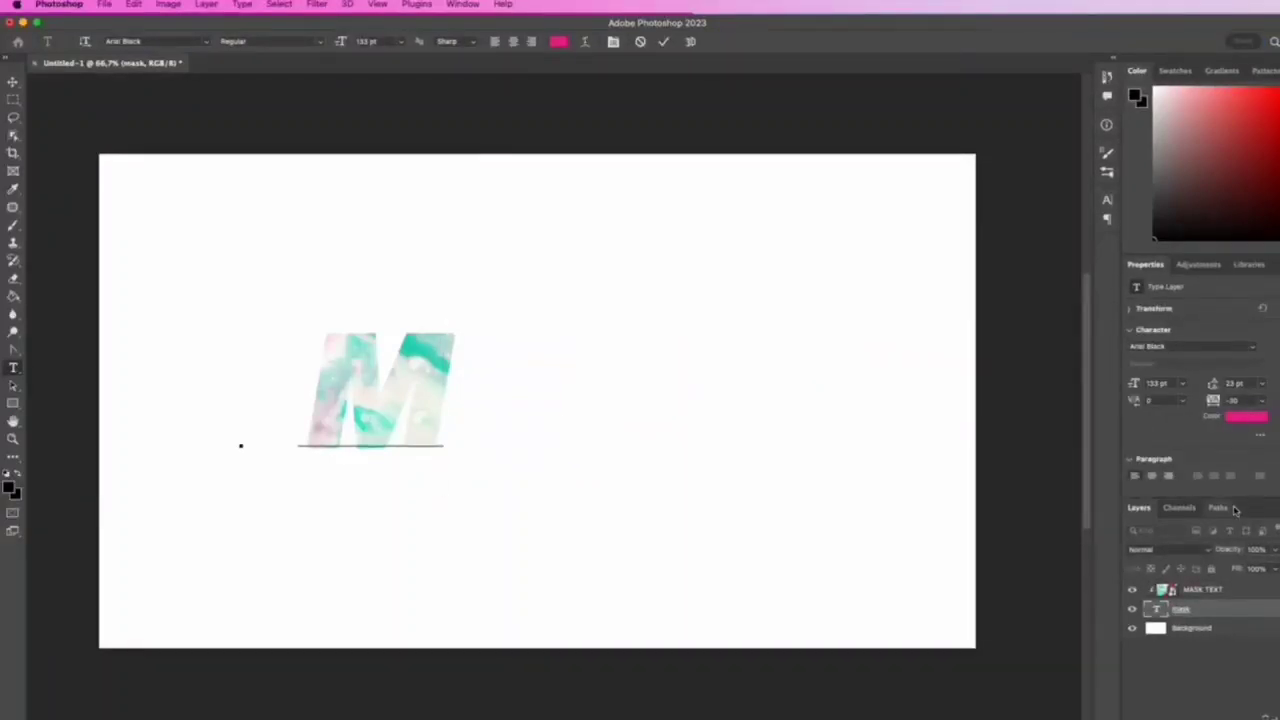
type("DESI")
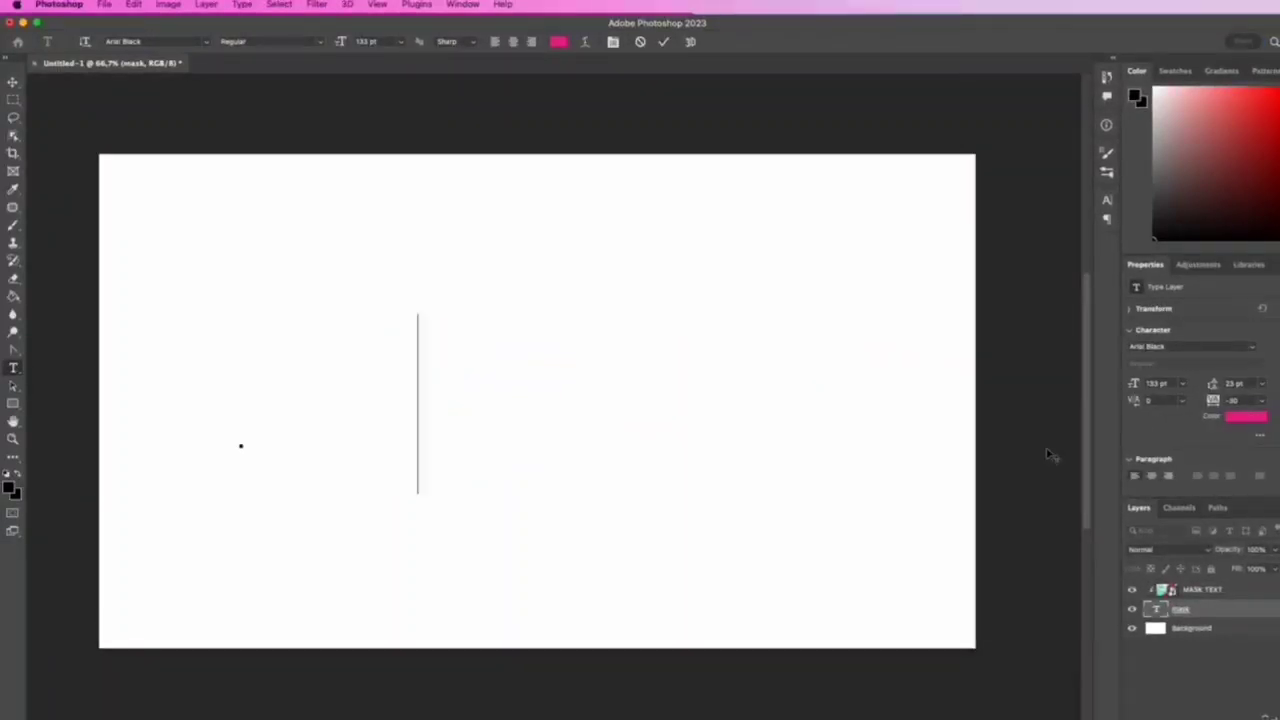
type("GN")
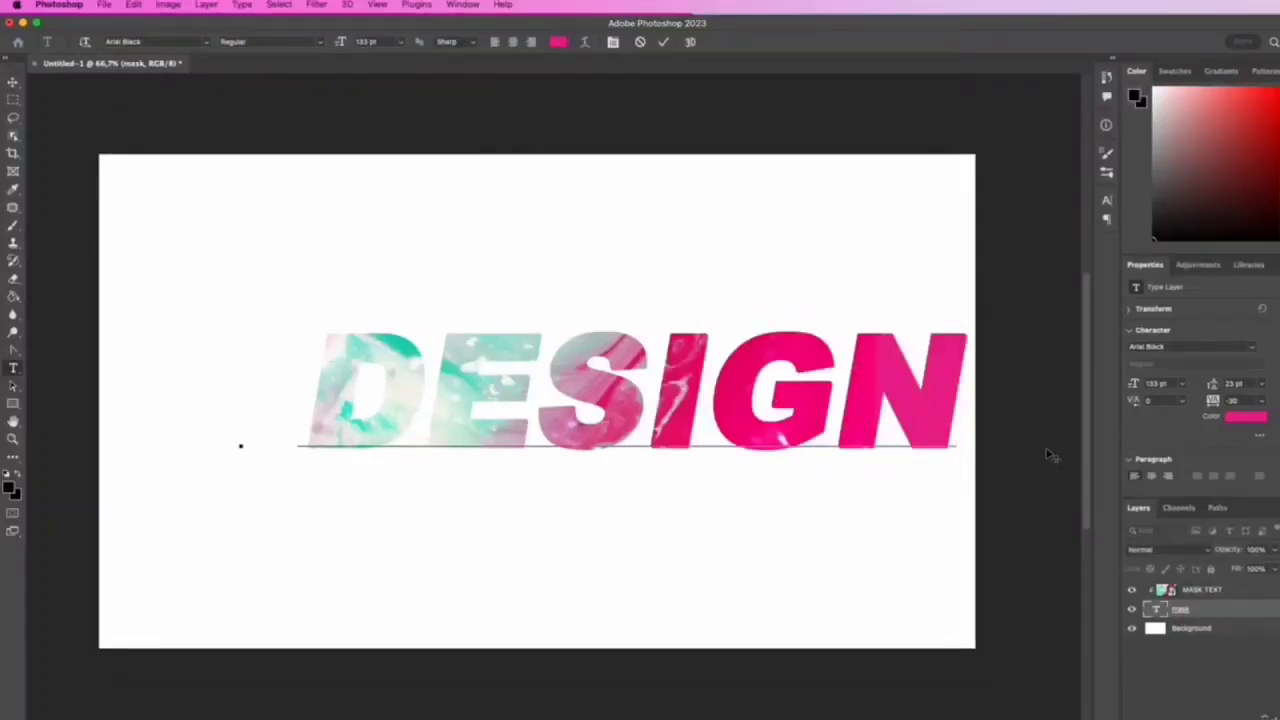
- Shift the DESIGN text horizontally to centre it better on the canvas and commit the text edit
left_click(419, 405)
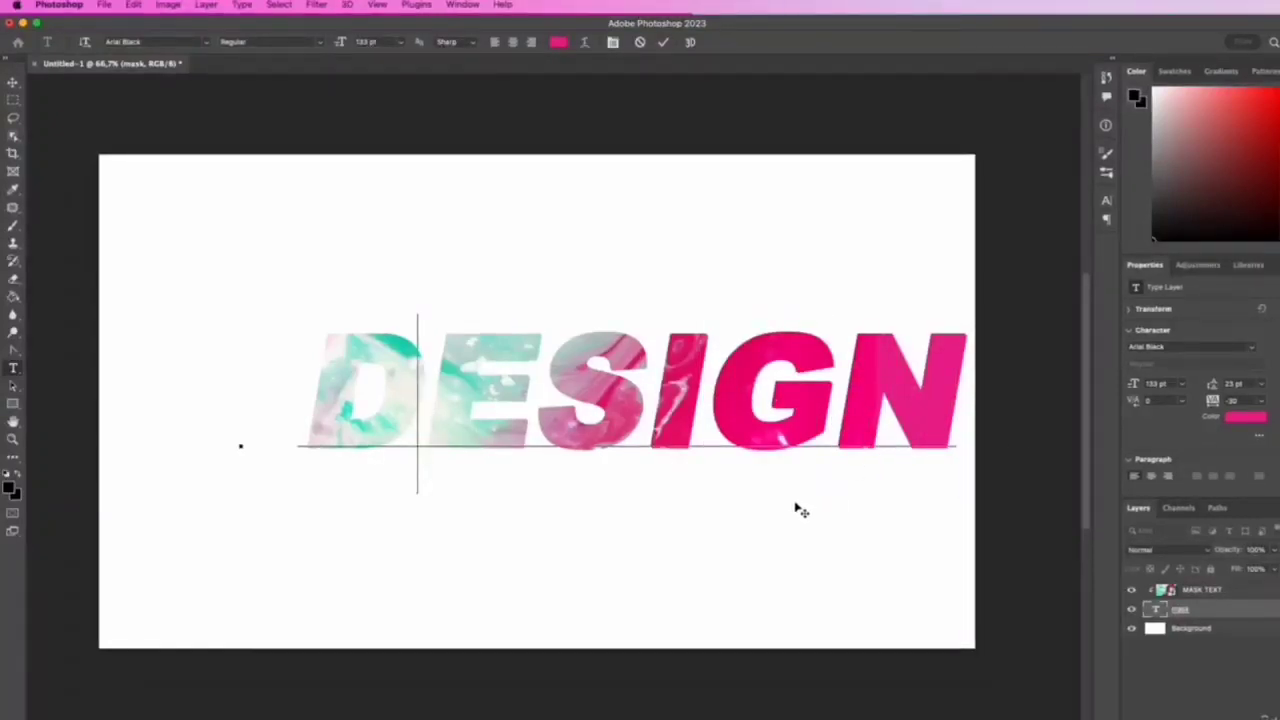
left_click_drag(794, 502, 739, 502)
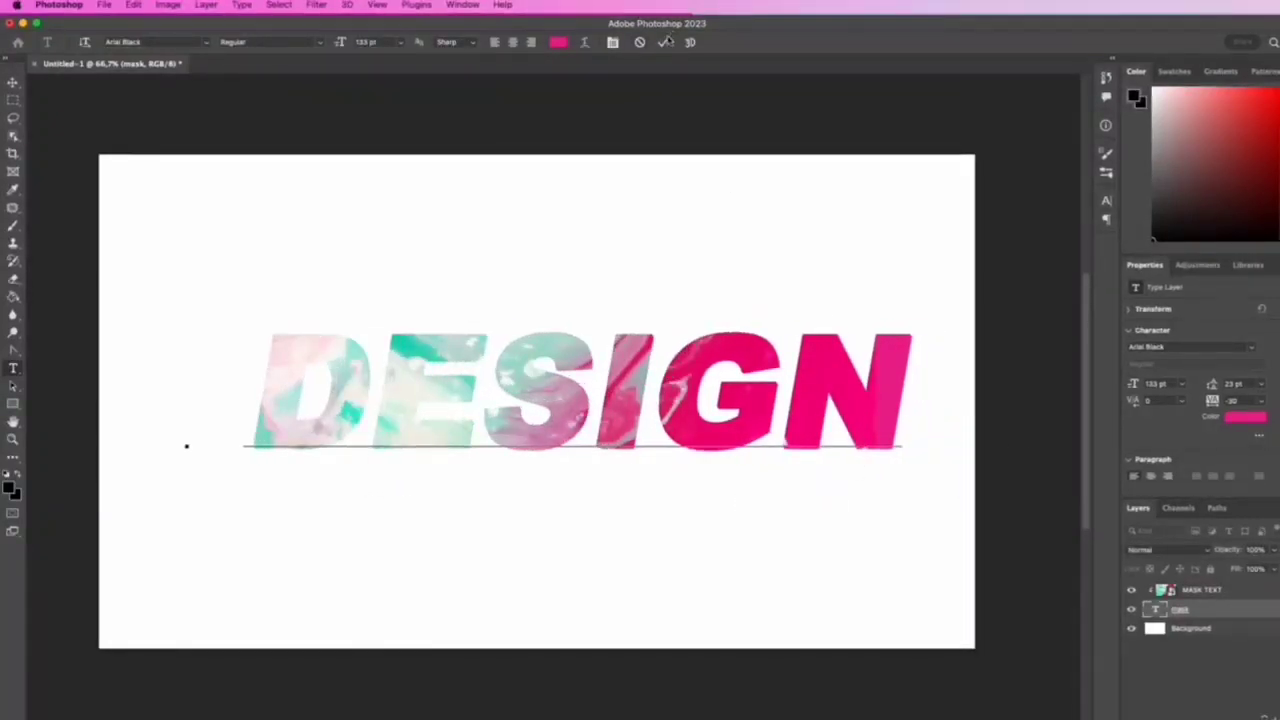
left_click(662, 42)
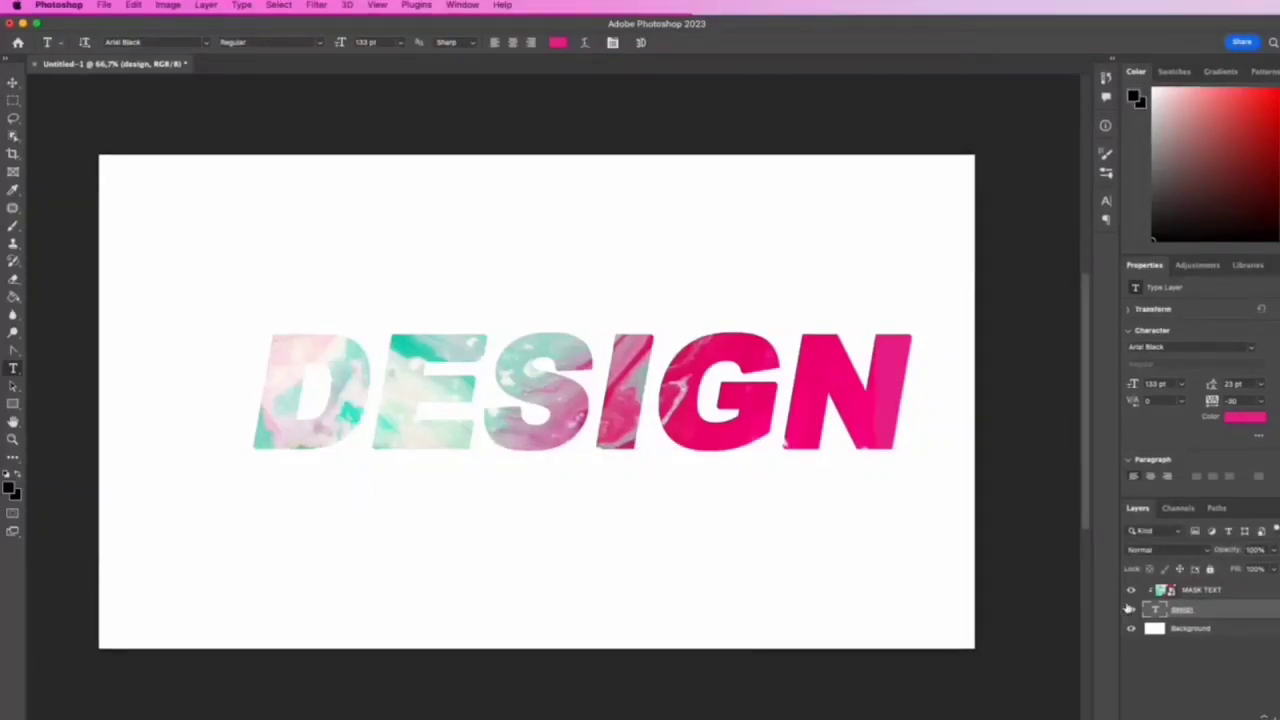
- Show transform controls for the MASK TEXT image, scale it to about 45%, reposition it over DESIGN at X 201 px, Y -104 px, commit and hide the controls
left_click(1205, 591)
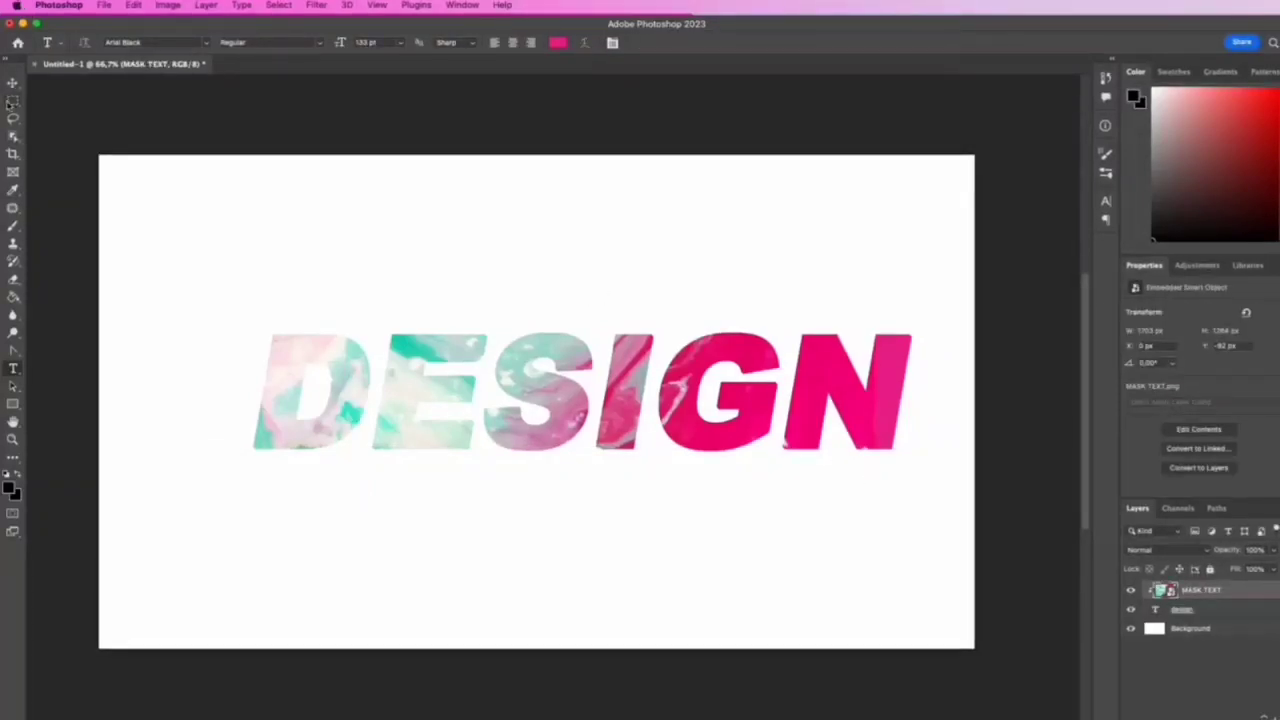
left_click(12, 84)
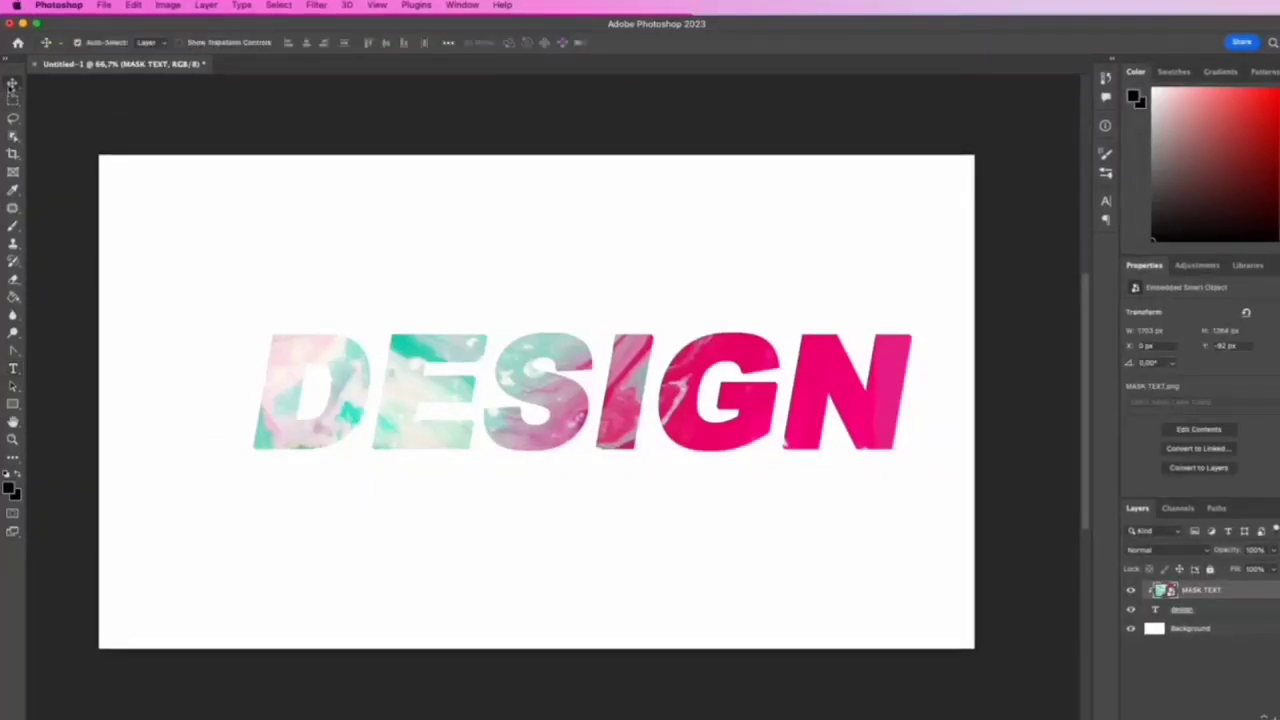
left_click(204, 44)
left_click_drag(553, 400, 638, 386)
mouse_move(958, 393)
left_mouse_down()
mouse_move(929, 371)
mouse_move(894, 397)
mouse_move(945, 398)
left_mouse_up()
mouse_move(627, 387)
left_mouse_down()
mouse_move(623, 486)
mouse_move(677, 374)
mouse_move(657, 386)
mouse_move(640, 377)
left_mouse_up()
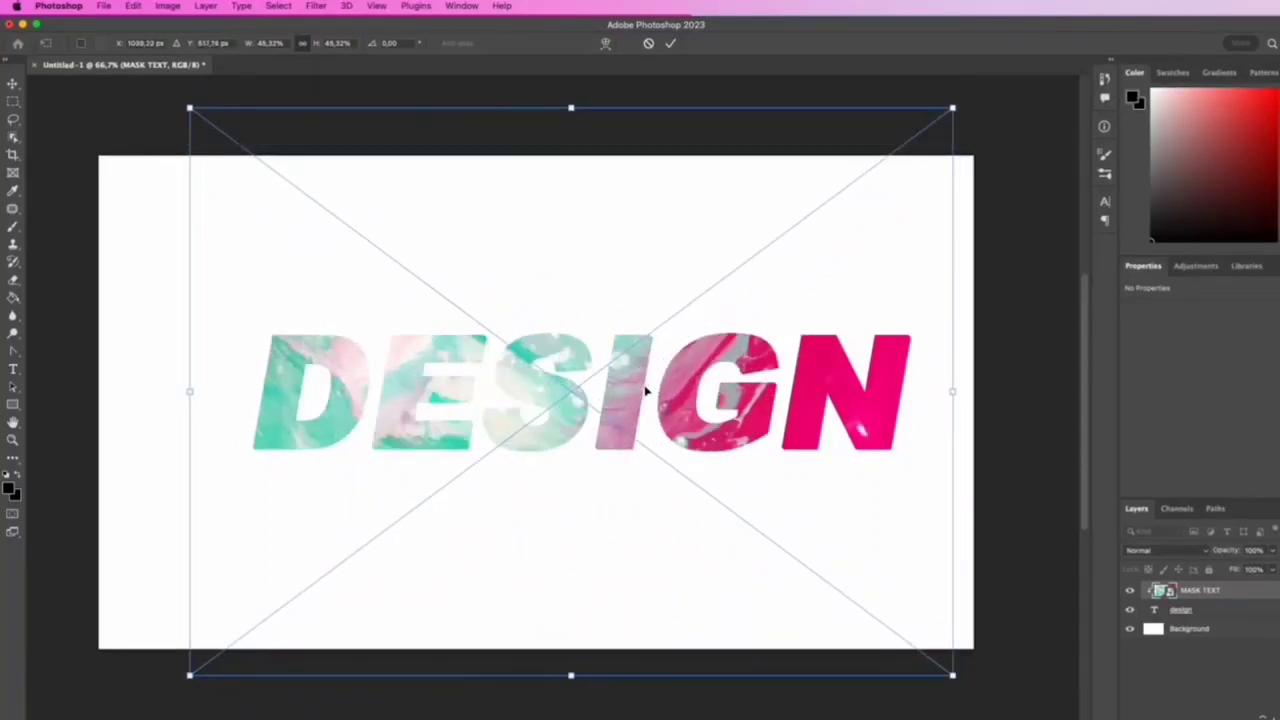
left_click(672, 44)
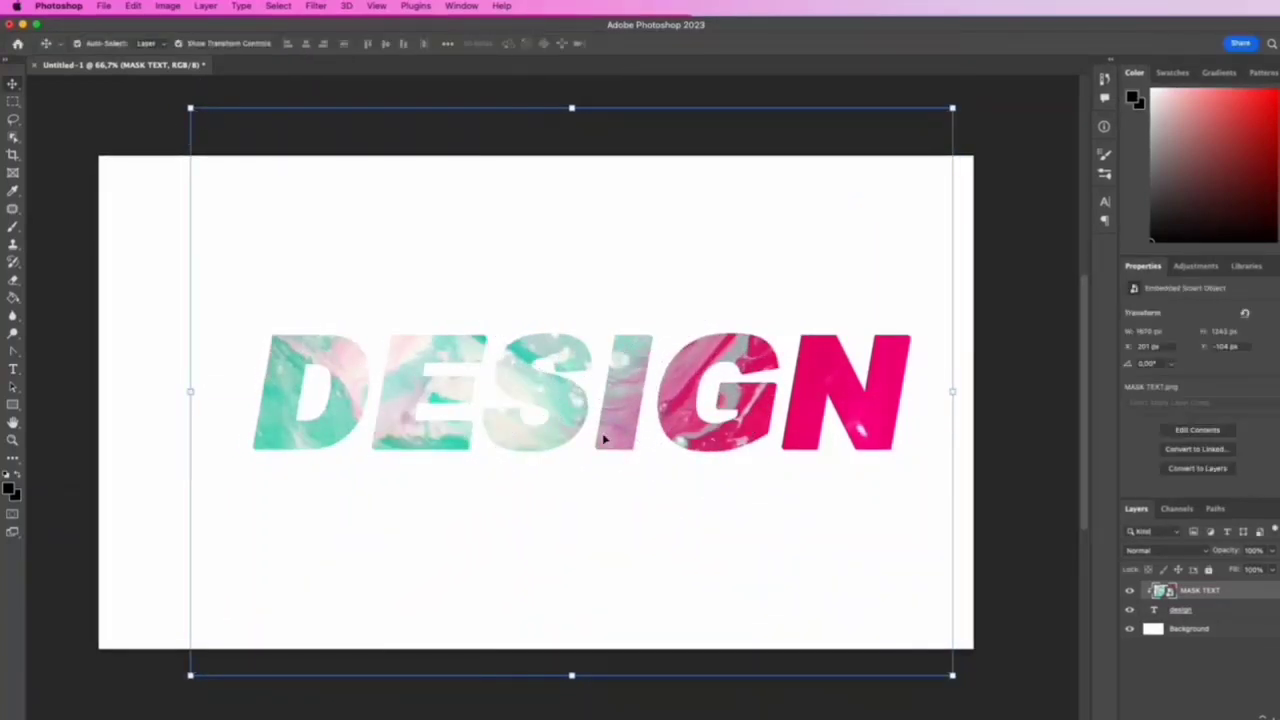
left_click(216, 47)
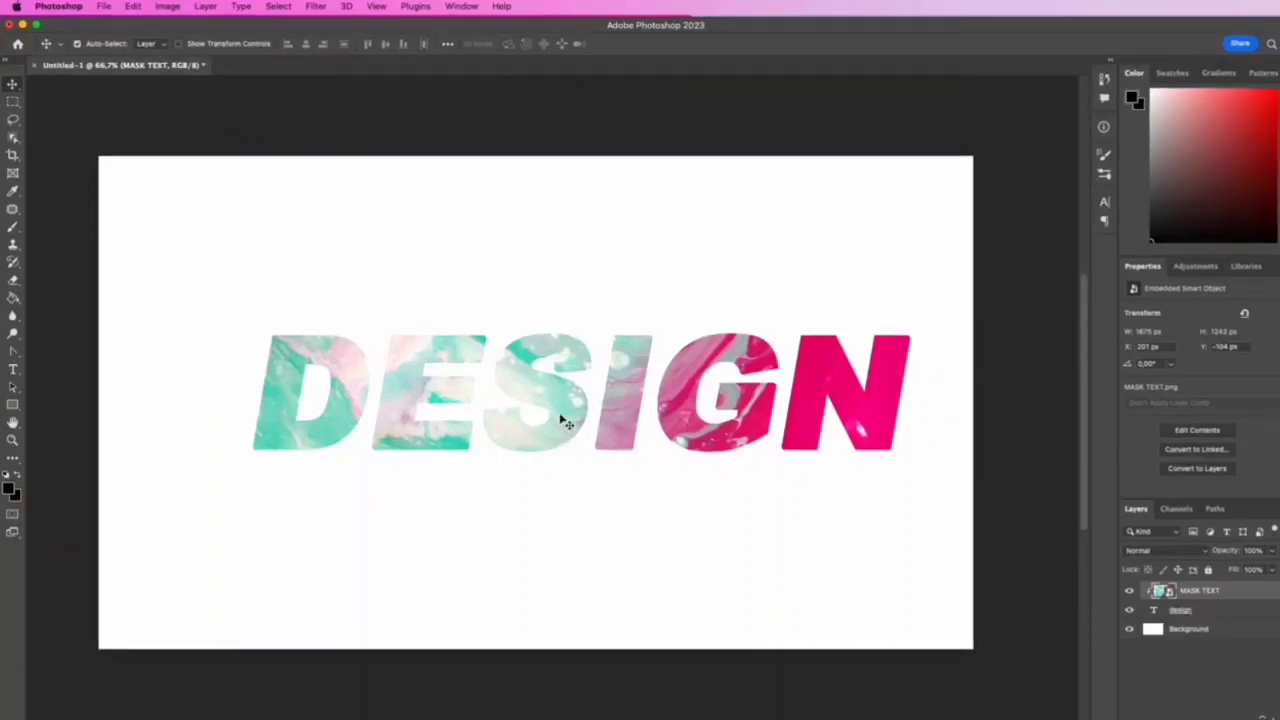